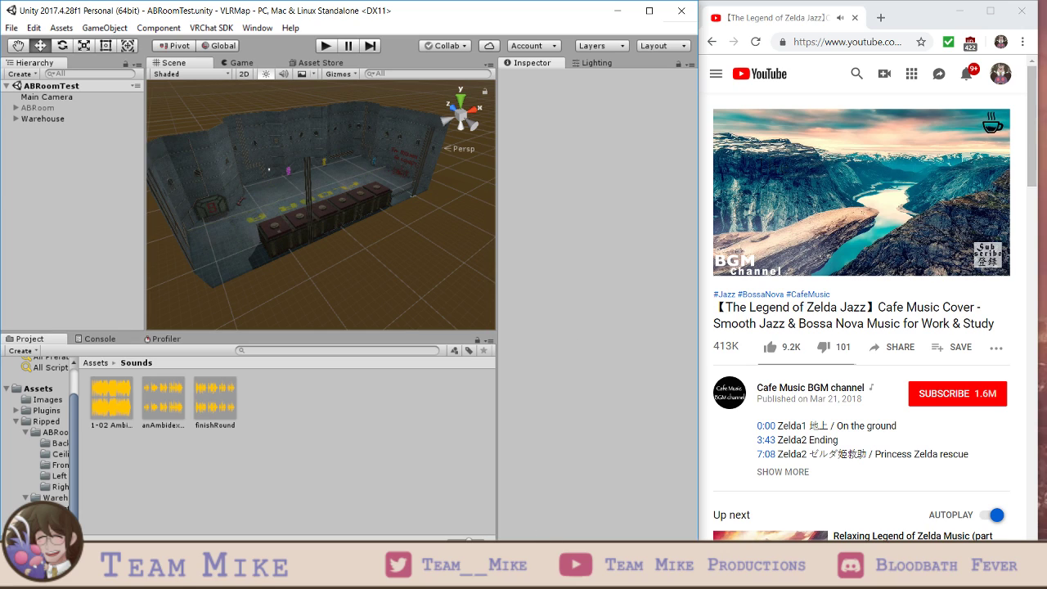
- Show the contents of the top-level Assets folder and maximize the editor window
mouse_move(521, 573)
click(96, 362)
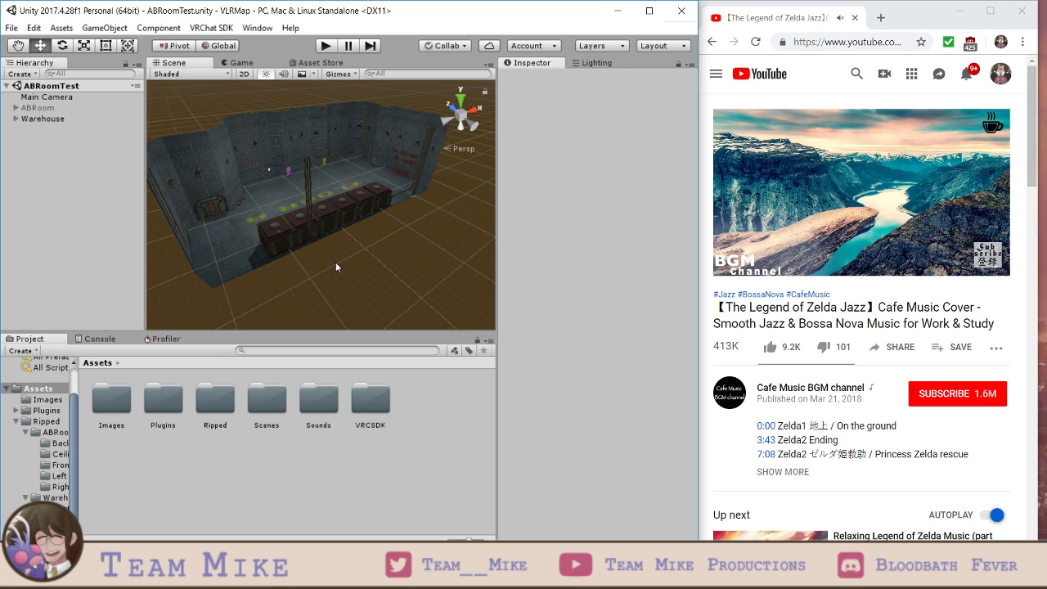
alt+drag(253, 206, 339, 237)
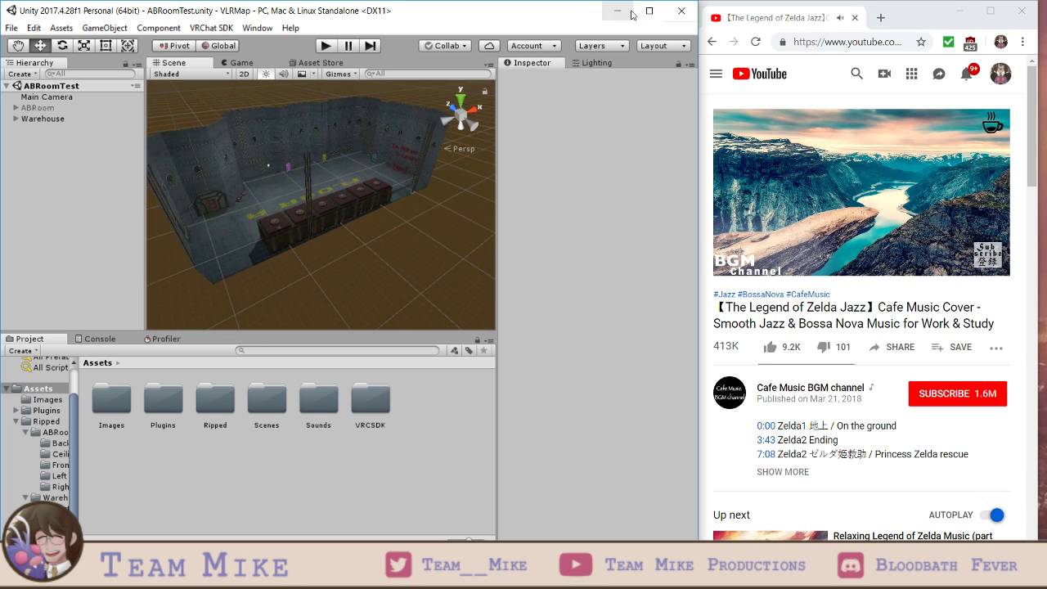
click(640, 11)
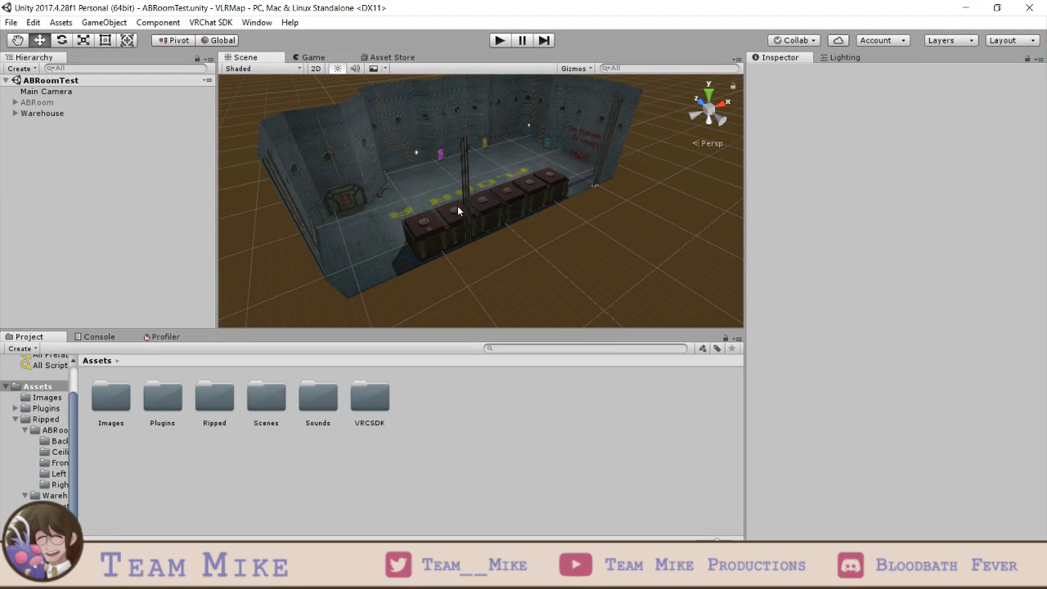
- Examine the warehouse room from several angles, including the row of crates and the Floor A lettering
scroll(457, 206, up, 3)
mouse_move(444, 176)
right_down()
mouse_move(471, 187)
mouse_move(449, 175)
right_up()
middle_drag(450, 175, 562, 204)
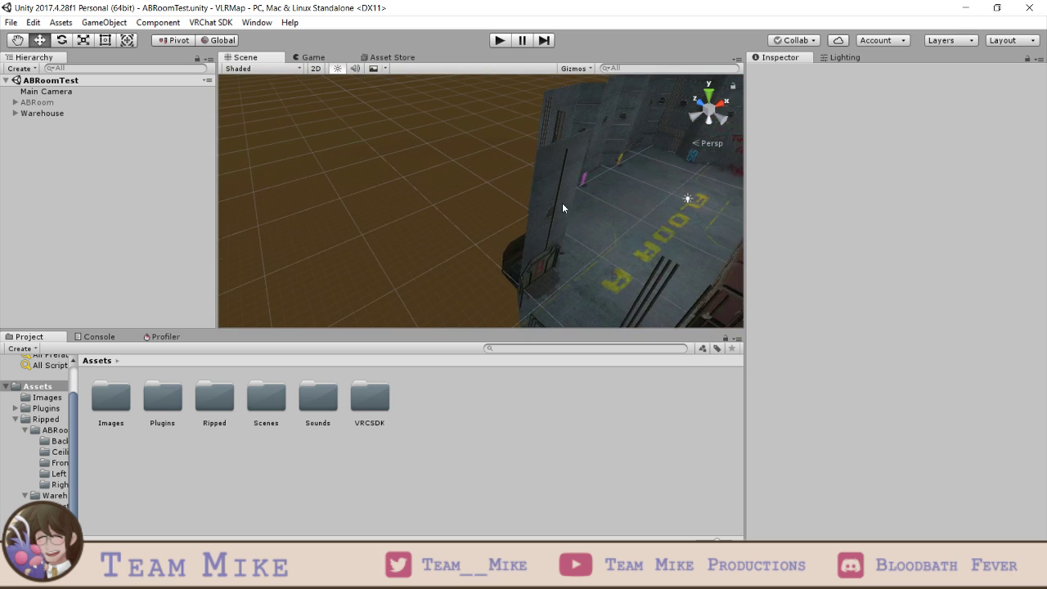
right_drag(562, 207, 371, 225)
scroll(395, 154, down, 12)
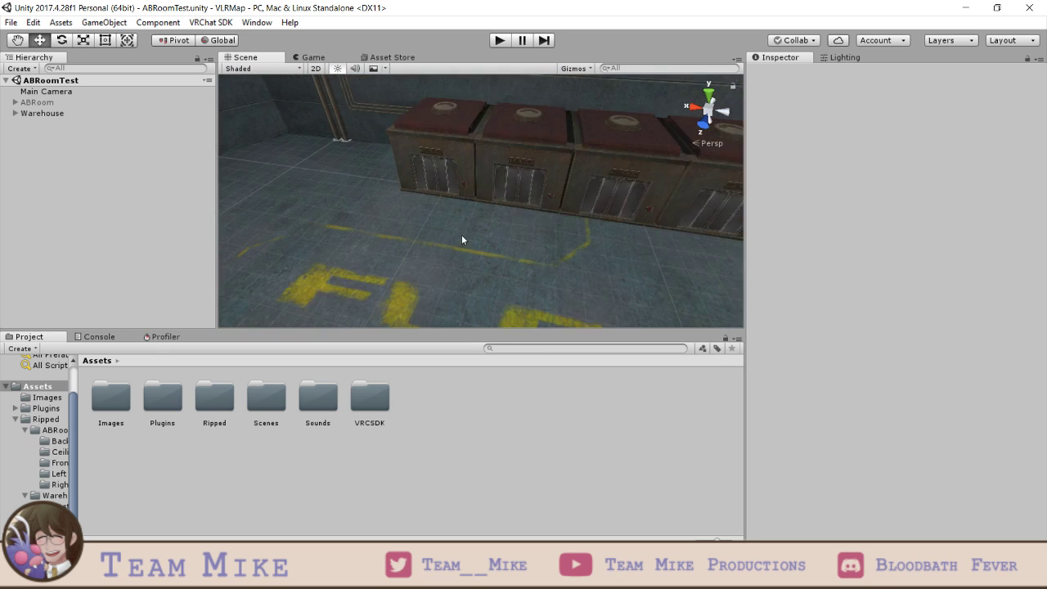
scroll(546, 246, down, 10)
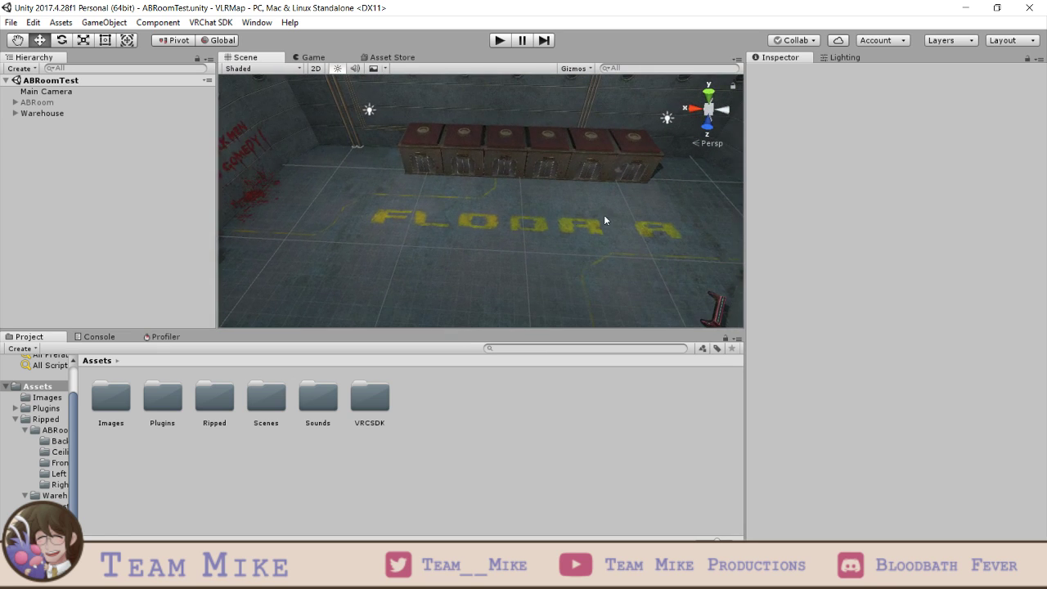
scroll(483, 219, up, 5)
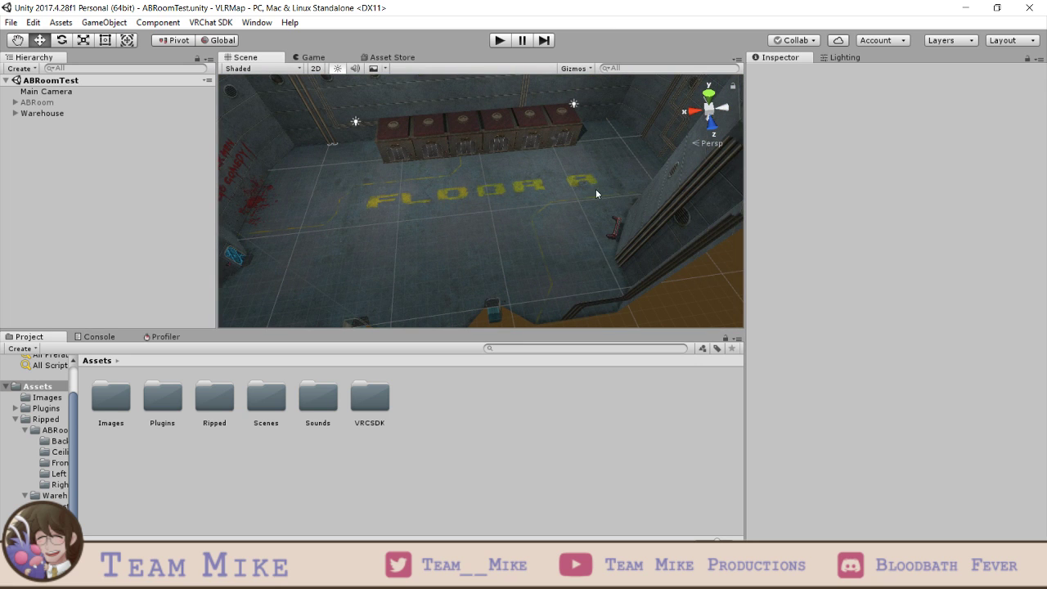
alt+drag(595, 189, 483, 213)
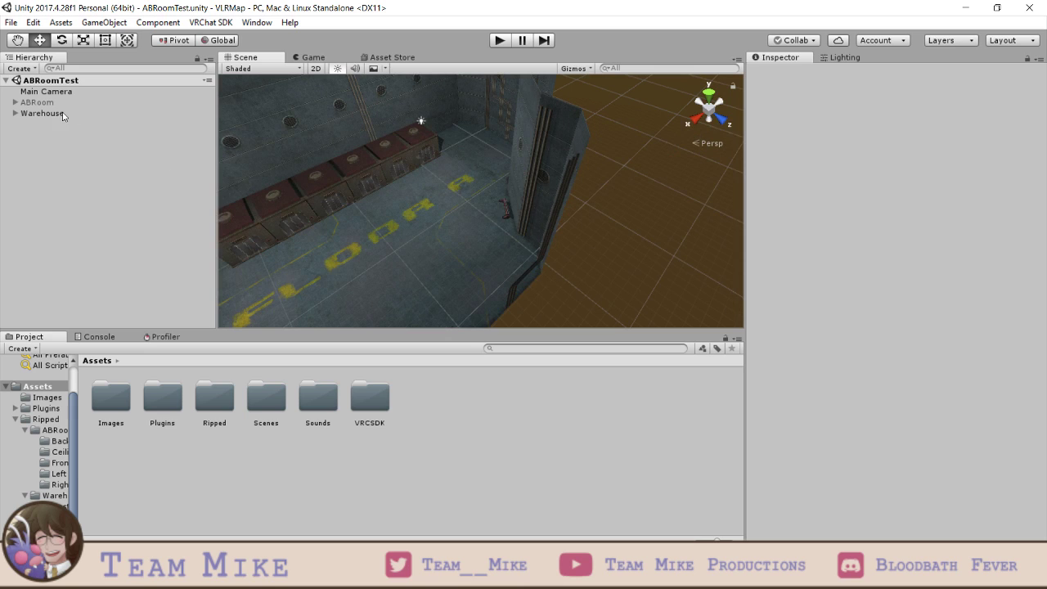
- Create an empty game object at the root of the hierarchy and name it Scene
right_click(45, 139)
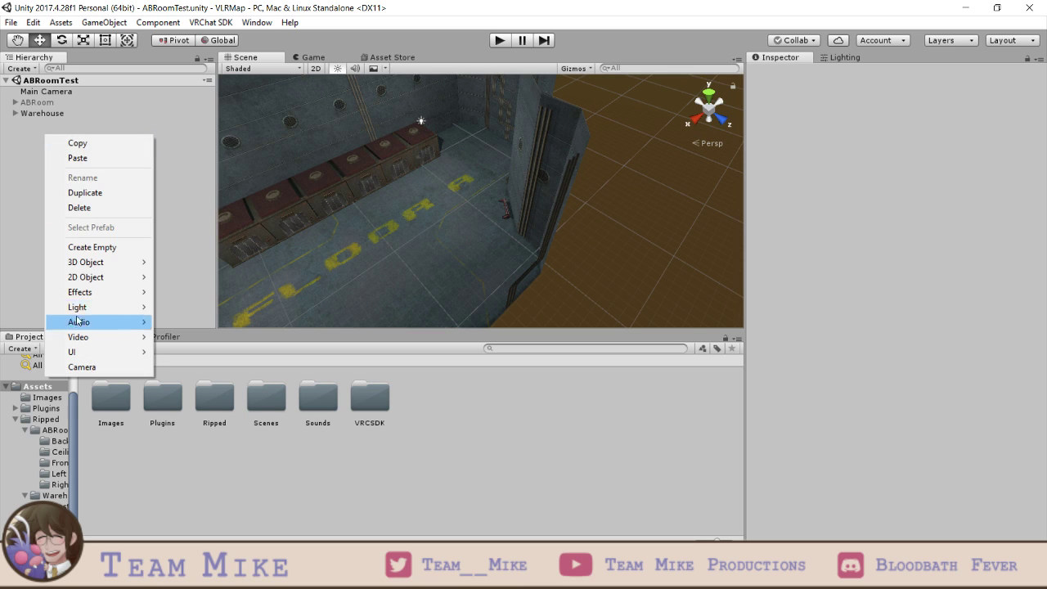
click(107, 247)
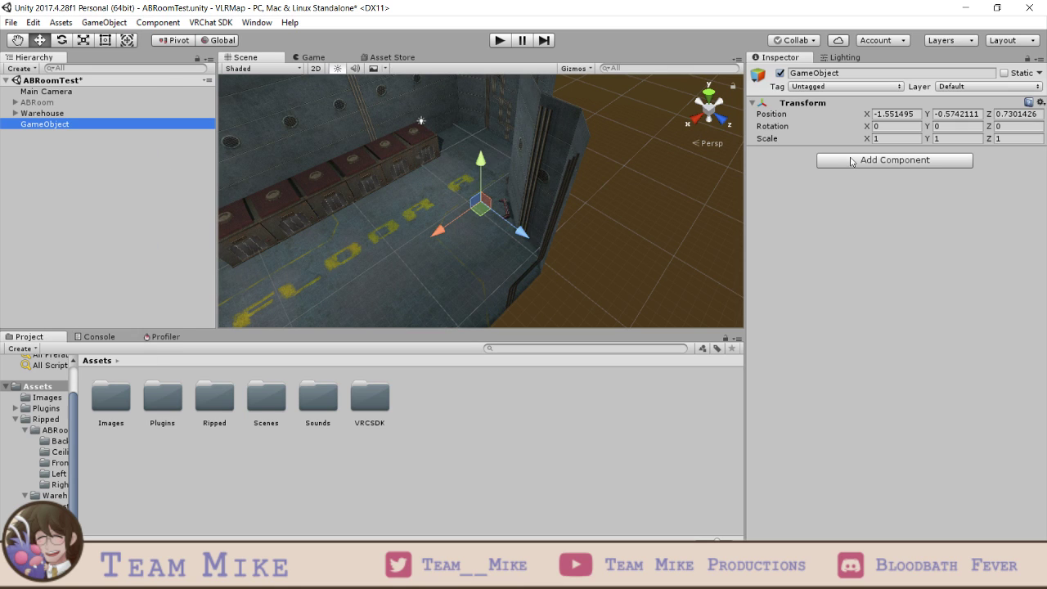
click(860, 73)
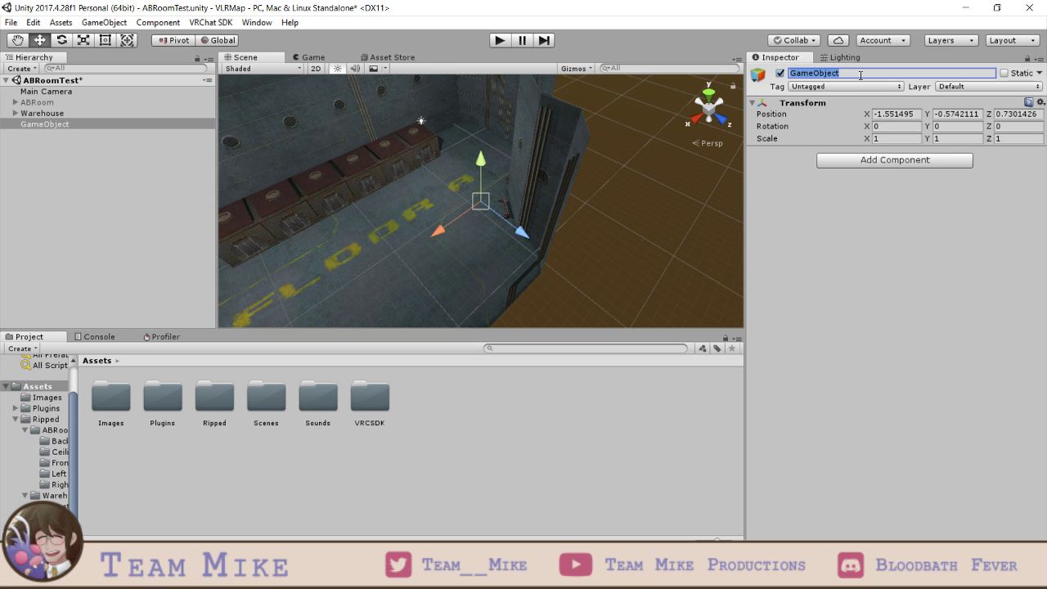
text(Scene)
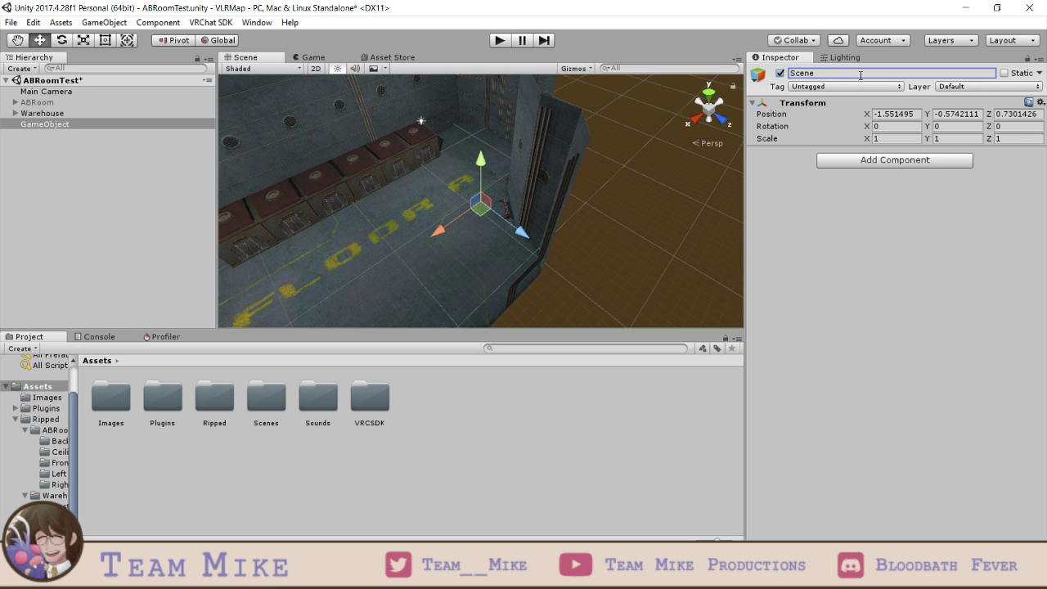
- Set the Scene object's position to 0 on X, Y and Z
key(Tab)
key(Tab)
key(Tab)
key(Tab)
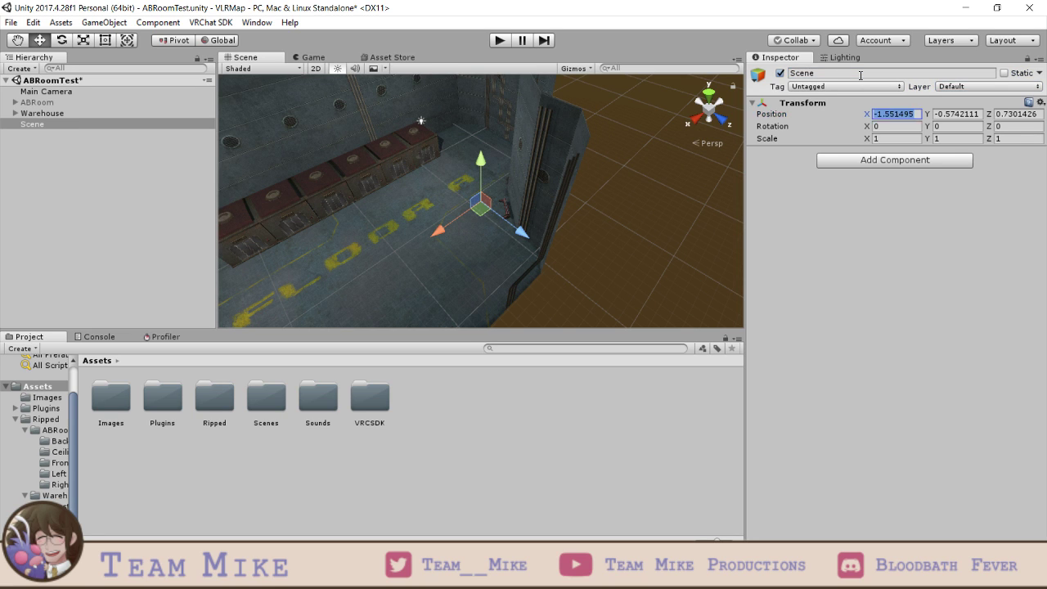
text(0)
key(Tab)
text(0)
key(Tab)
text(0)
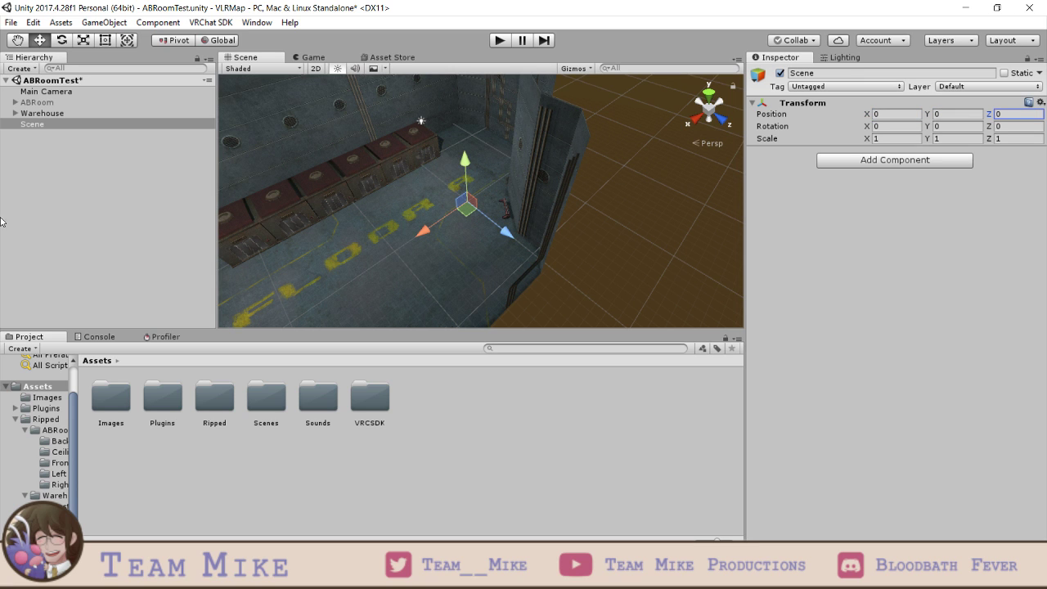
- Make the ABRoom and Warehouse objects children of the Scene object
click(49, 103)
shift+click(55, 117)
drag(55, 117, 47, 124)
click(33, 102)
click(56, 150)
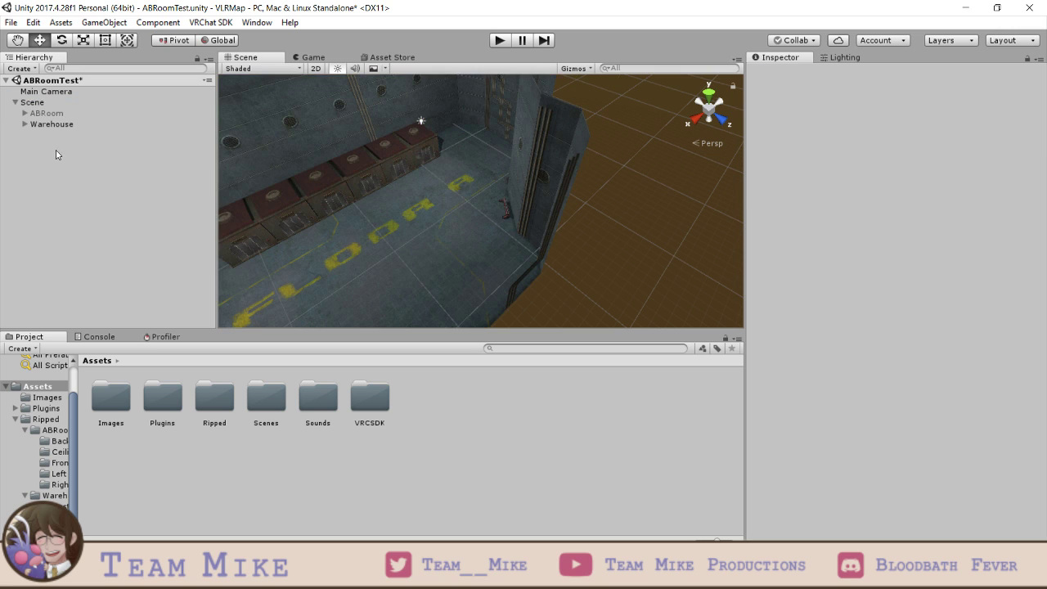
click(59, 102)
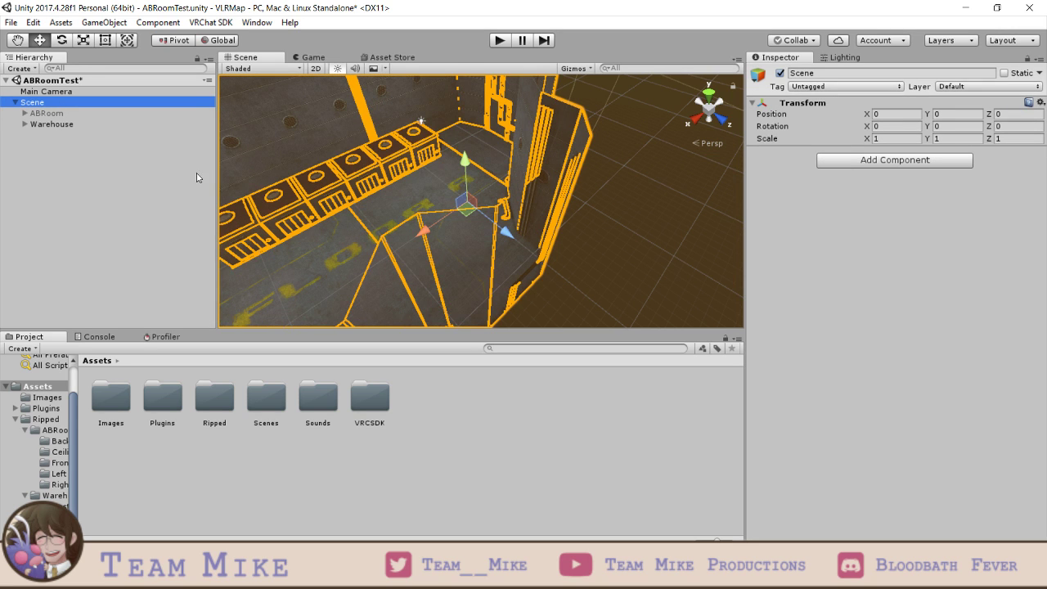
click(78, 152)
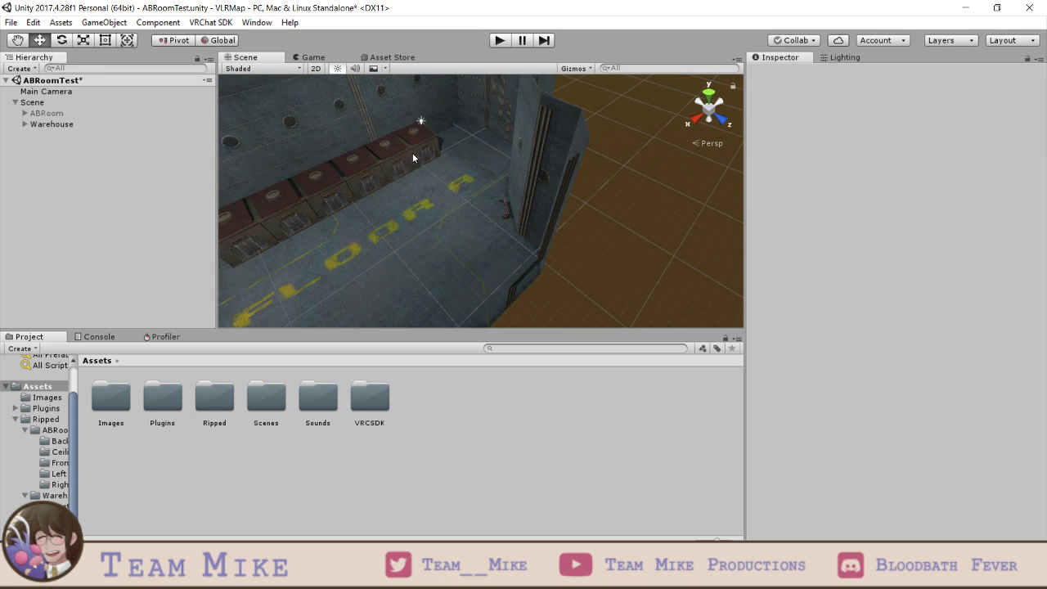
- Add a VRC_Scene Descriptor component to the Scene object
click(38, 103)
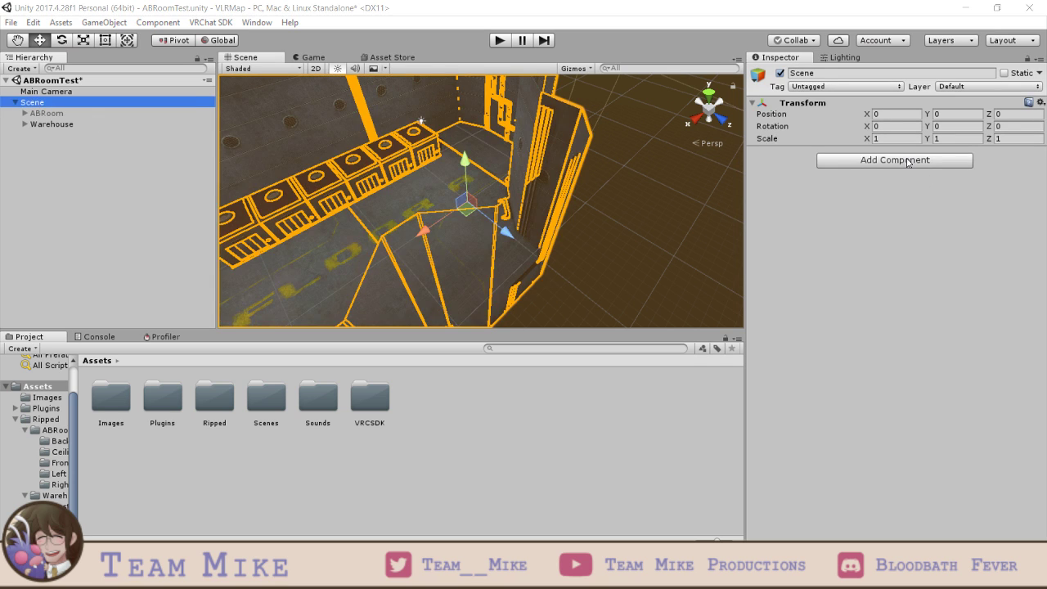
click(906, 160)
text(vrc_worl)
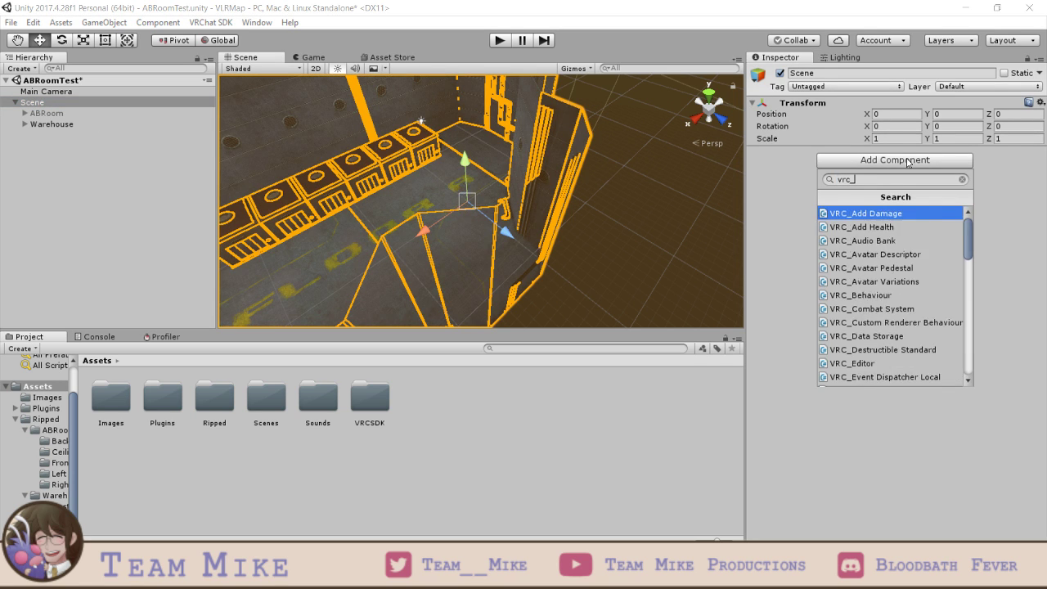
key(BackSpace)
key(BackSpace)
key(BackSpace)
key(BackSpace)
key(BackSpace)
text(worl)
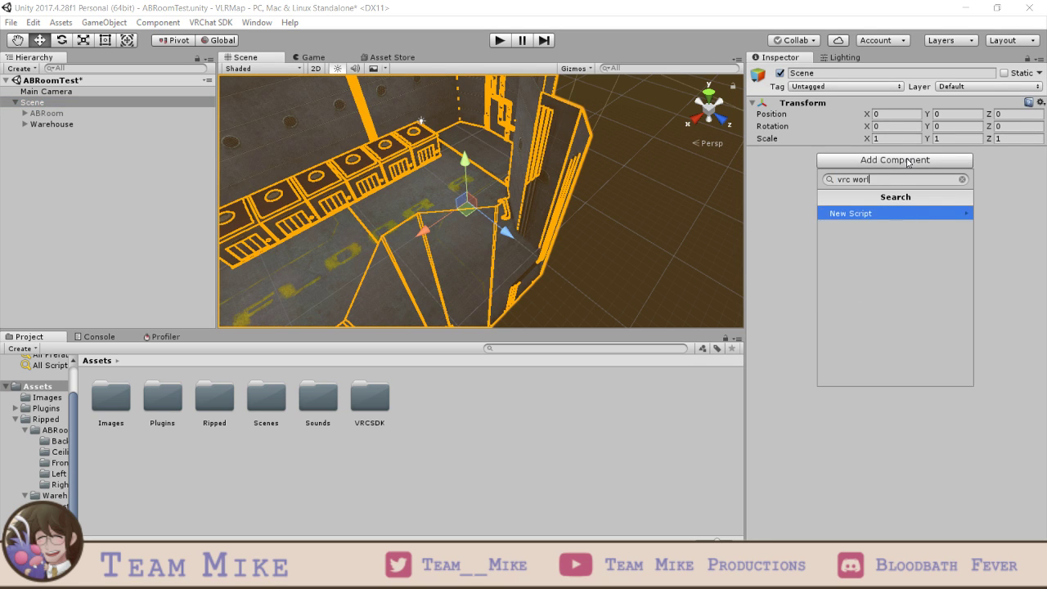
key(BackSpace)
key(BackSpace)
text(desc)
key(Down)
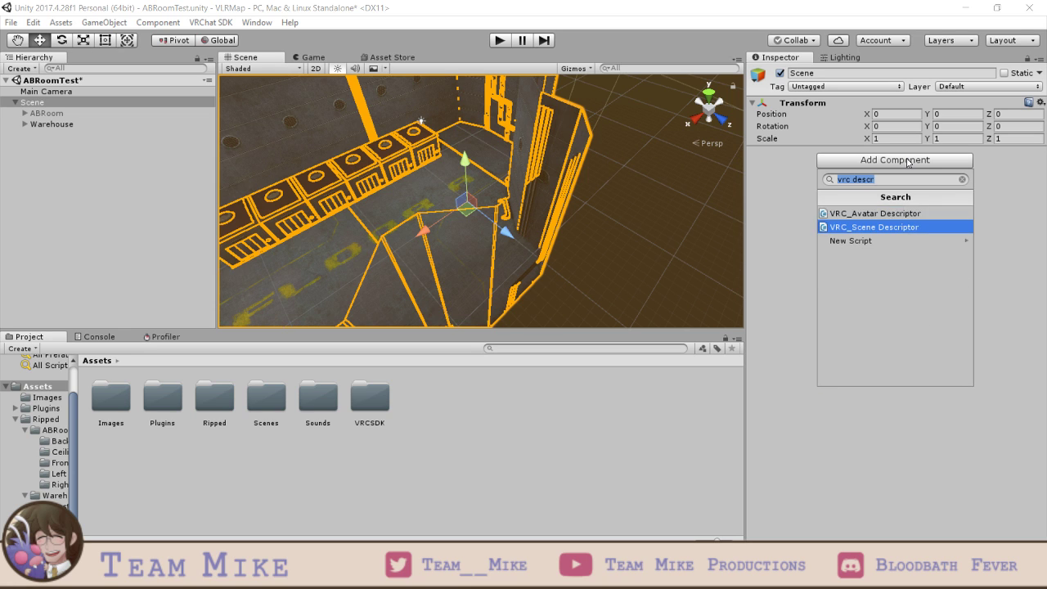
key(Return)
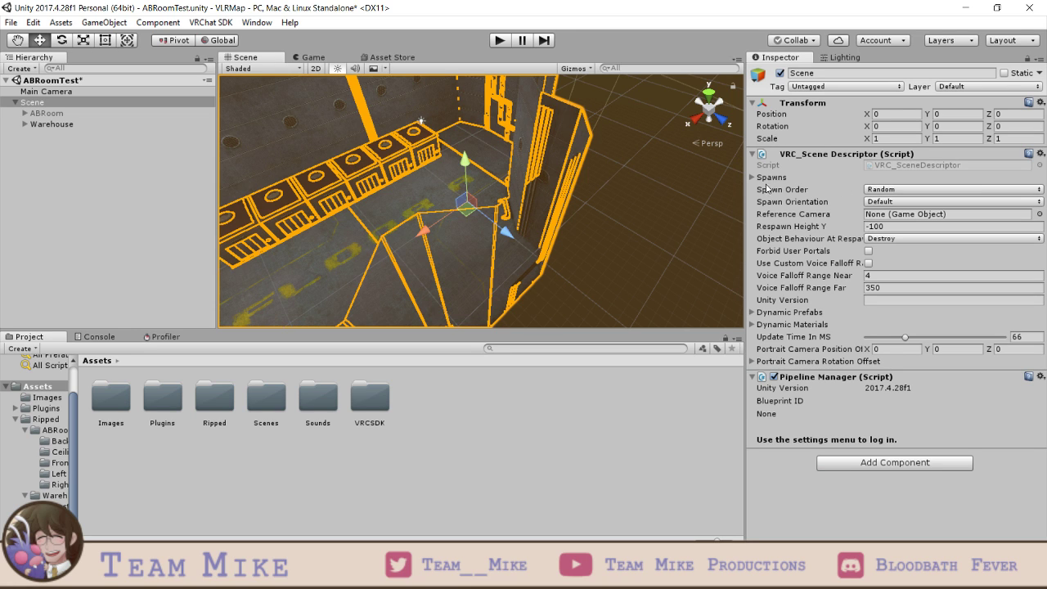
- Inspect the scene descriptor's Spawns list and look over the area around the door marked 9
click(769, 179)
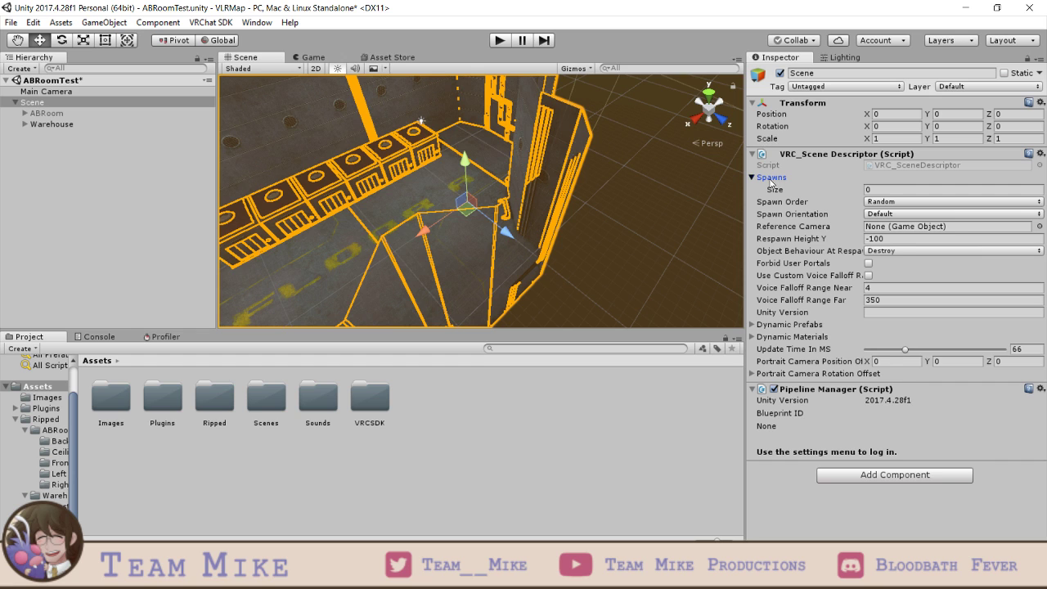
click(752, 177)
middle_drag(554, 172, 524, 267)
scroll(524, 267, up, 4)
right_drag(525, 270, 519, 212)
- Create an empty child object under Scene and name it Spawn
click(43, 102)
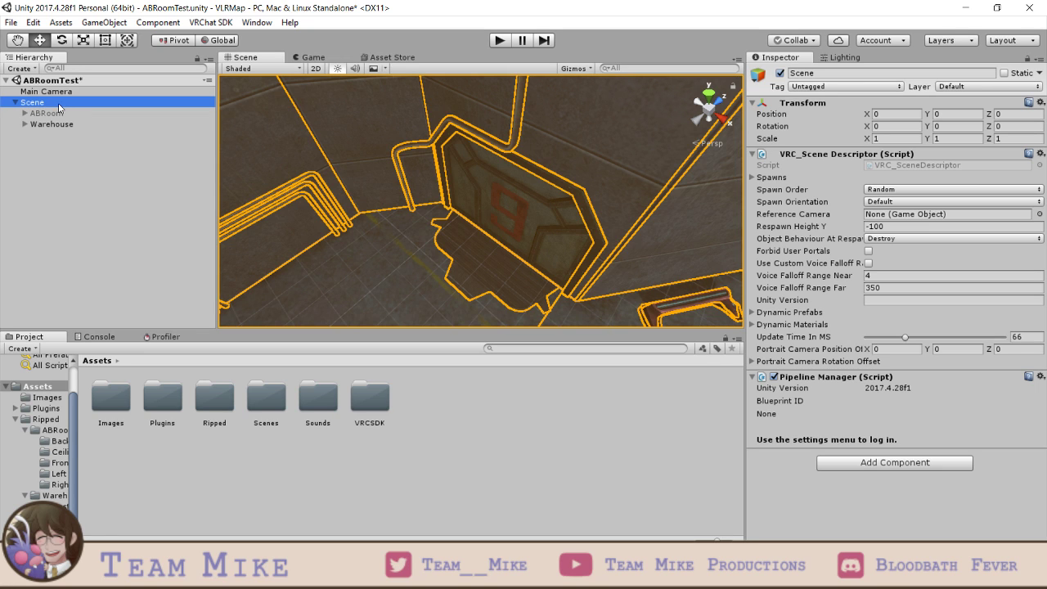
right_click(42, 105)
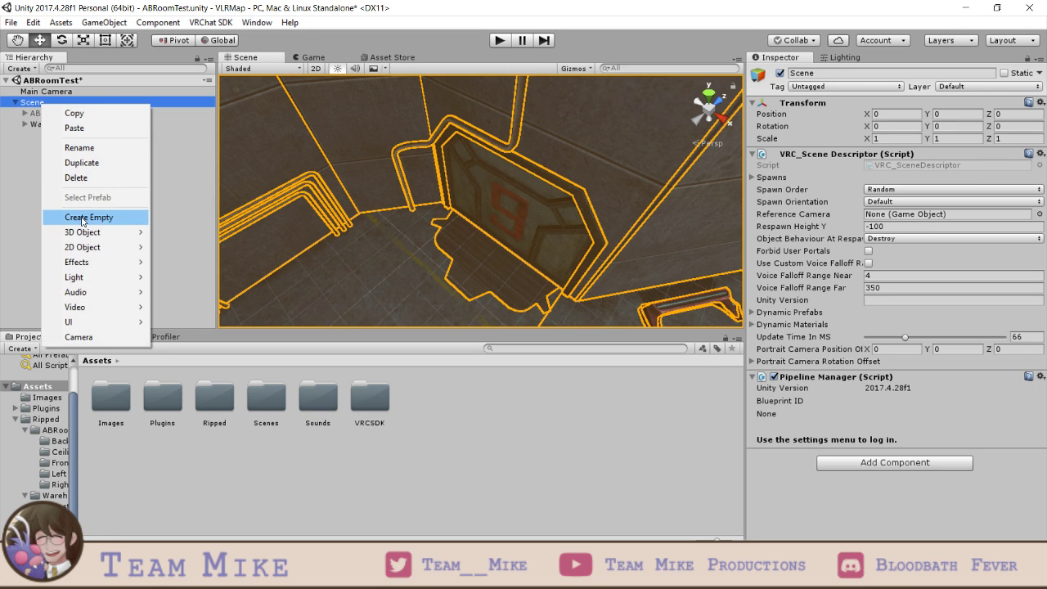
click(87, 217)
click(833, 74)
text(Spawn)
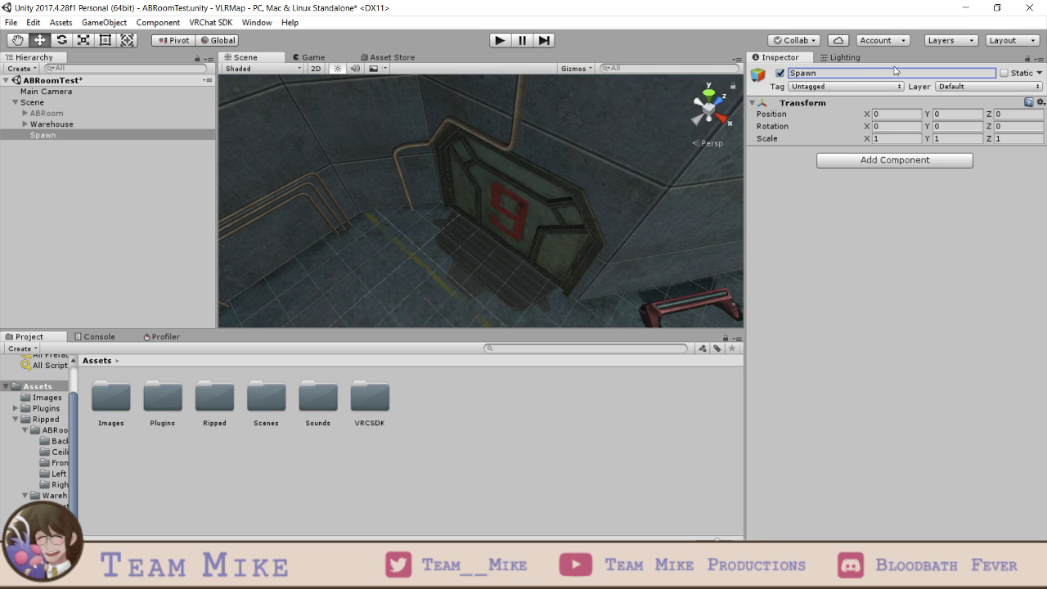
click(66, 105)
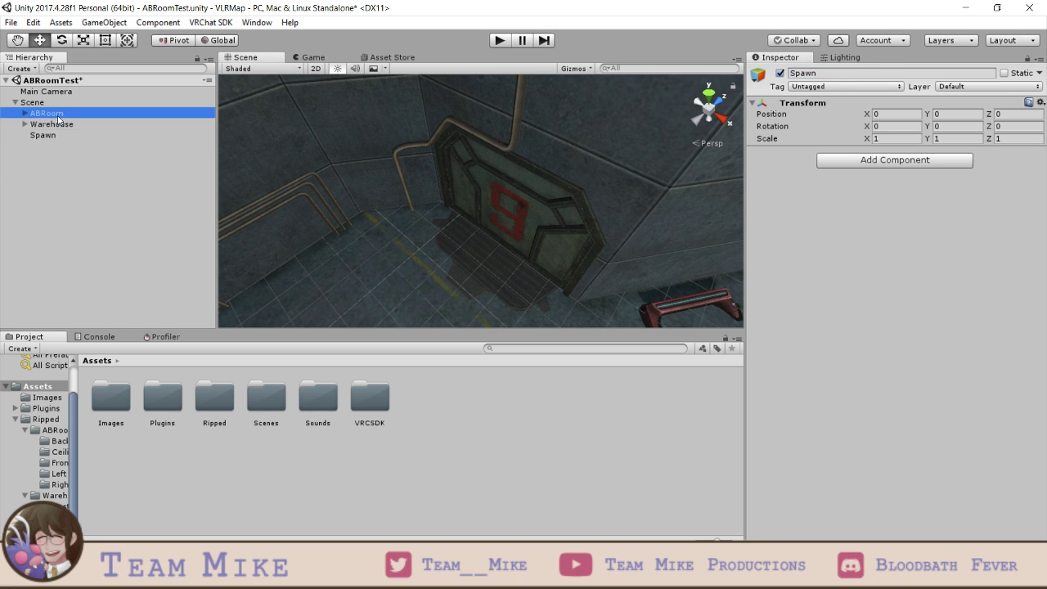
click(53, 144)
- Move the Spawn object along X to about -8.8, near the door marked 9
click(51, 135)
scroll(423, 205, down, 6)
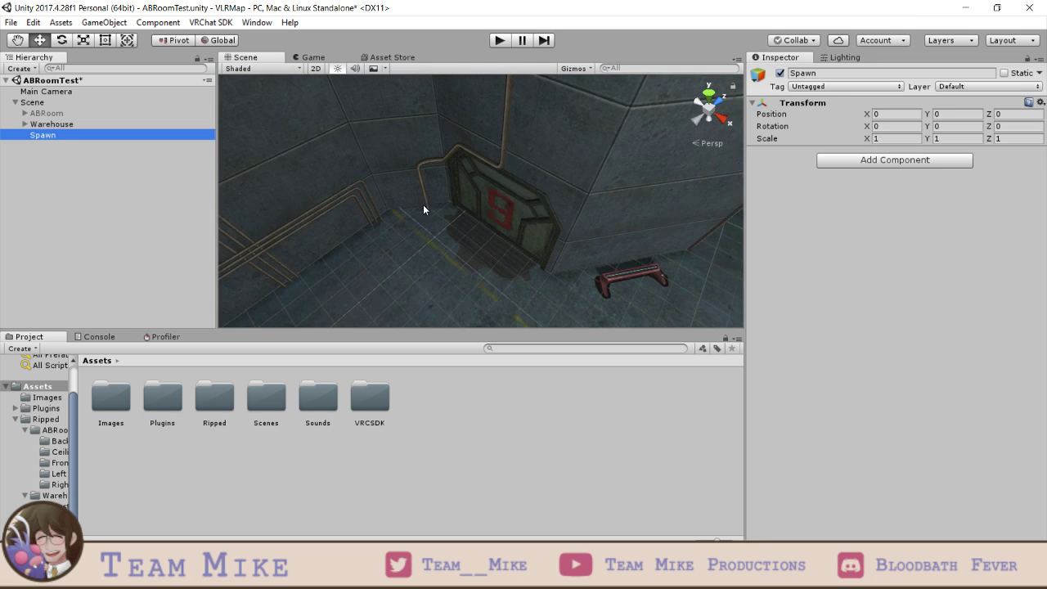
scroll(597, 299, down, 4)
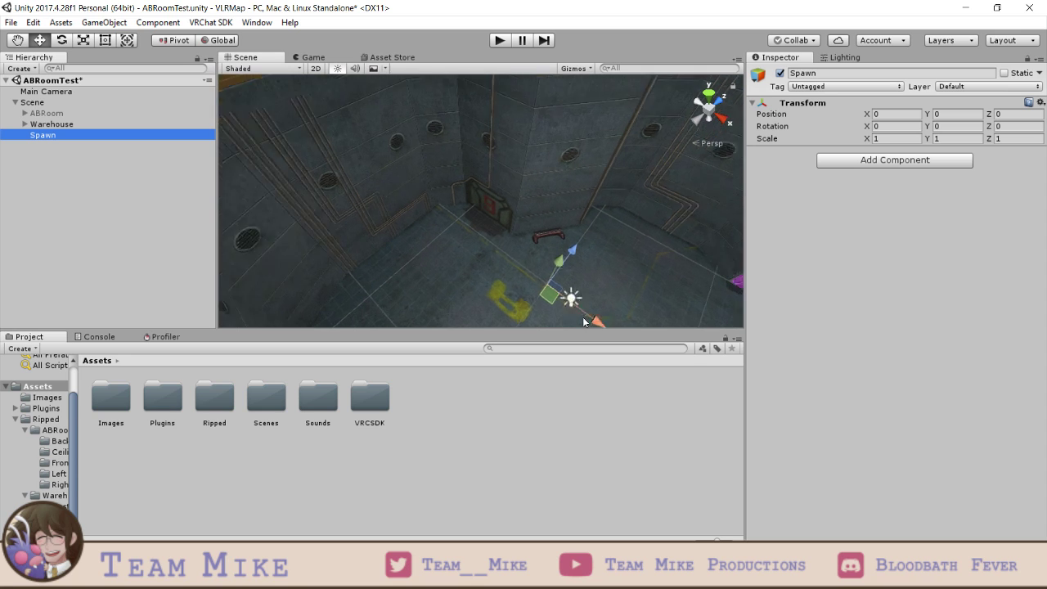
drag(586, 310, 491, 265)
- Try a Y rotation of 180 on the Spawn object and set it back to 0
click(943, 130)
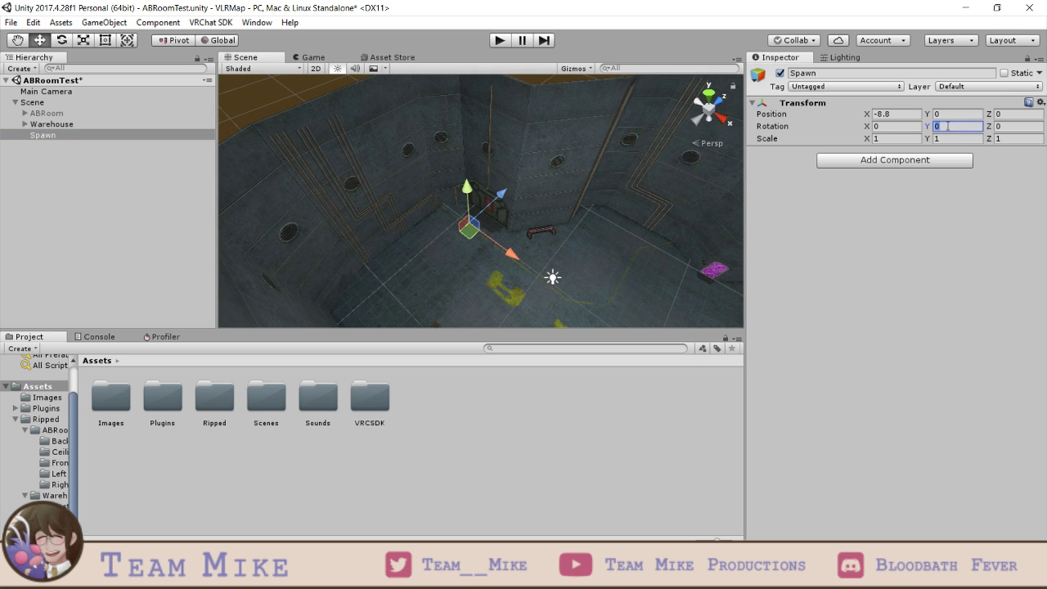
text(180)
double_click(948, 126)
text(0)
- Position the Spawn object directly in front of the door marked 9, at about X -7.99 and Z 1.28
scroll(640, 214, up, 4)
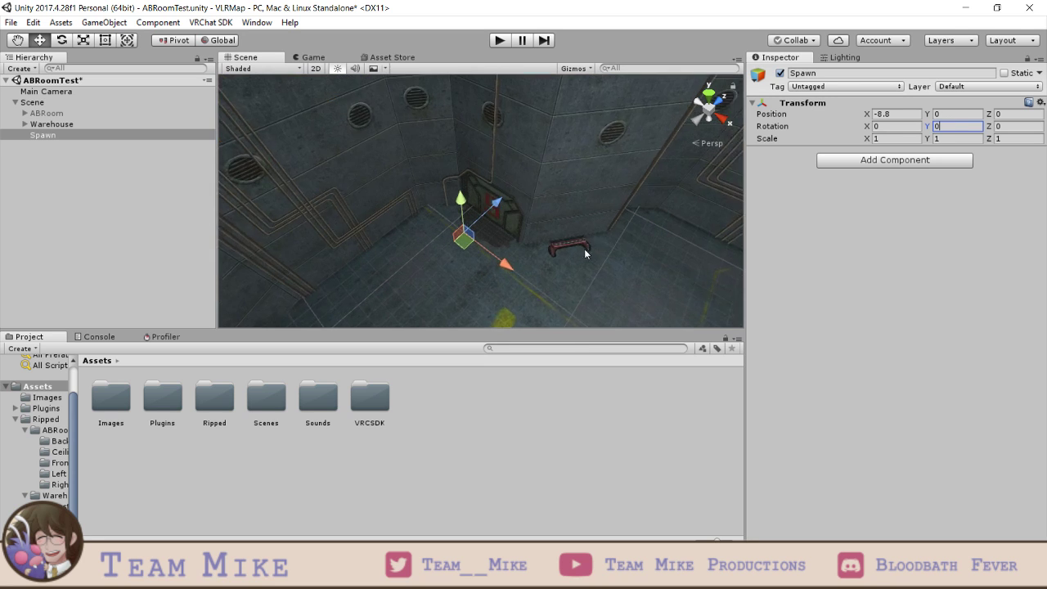
drag(494, 294, 512, 307)
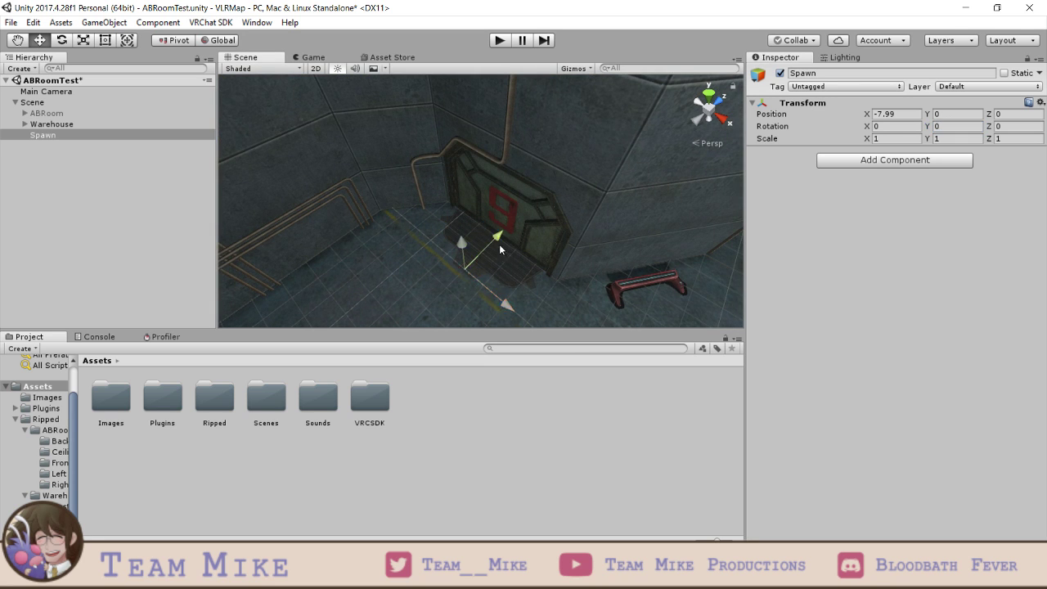
drag(499, 244, 519, 225)
- Test the Spawn object's facing direction with a Y rotation of 180, then reset the rotation to 0
click(906, 126)
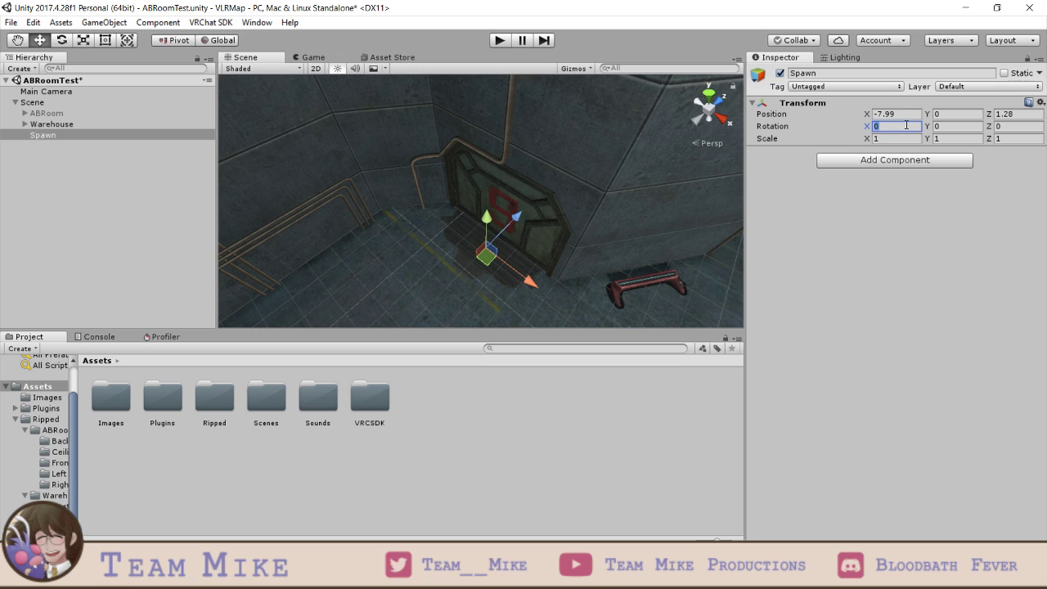
key(BackSpace)
key(Tab)
text(1800)
click(43, 126)
click(43, 136)
right_drag(528, 244, 506, 183)
right_drag(663, 218, 779, 209)
click(960, 129)
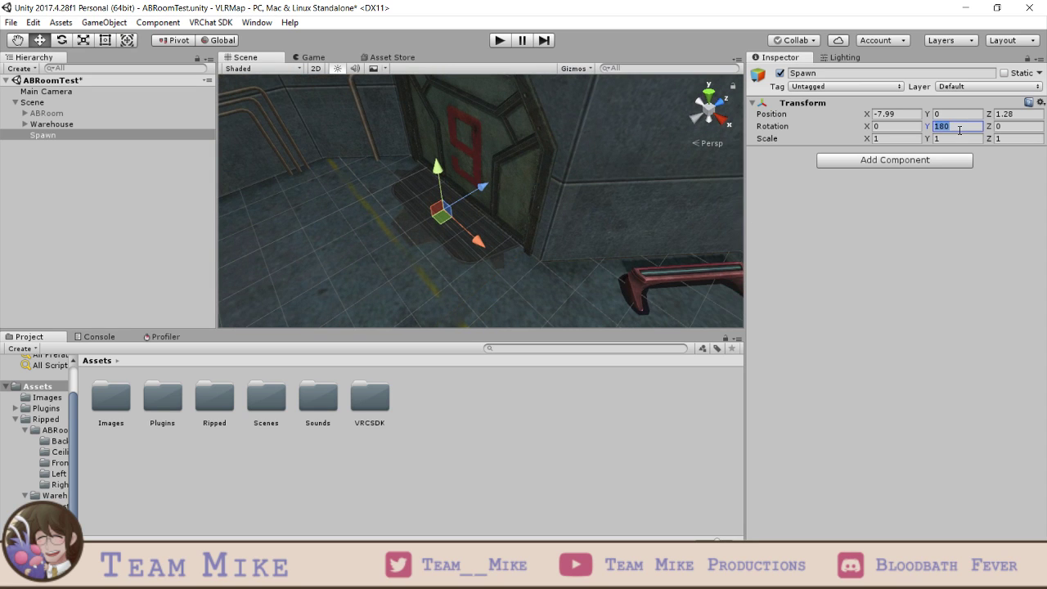
text(0)
- Try turning the Spawn object freehand with the Rotate tool and undo the rotation
click(61, 40)
drag(449, 168, 396, 205)
key(ctrl+z)
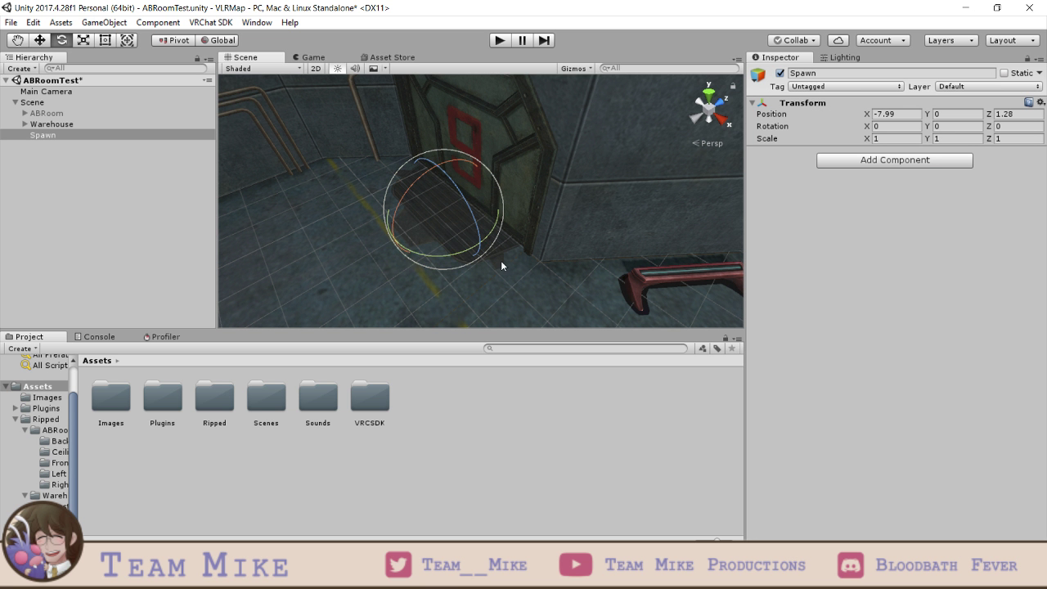
- Set the Spawn object's Y rotation to -180, switch back to the Move tool and save the scene
drag(455, 252, 806, 100)
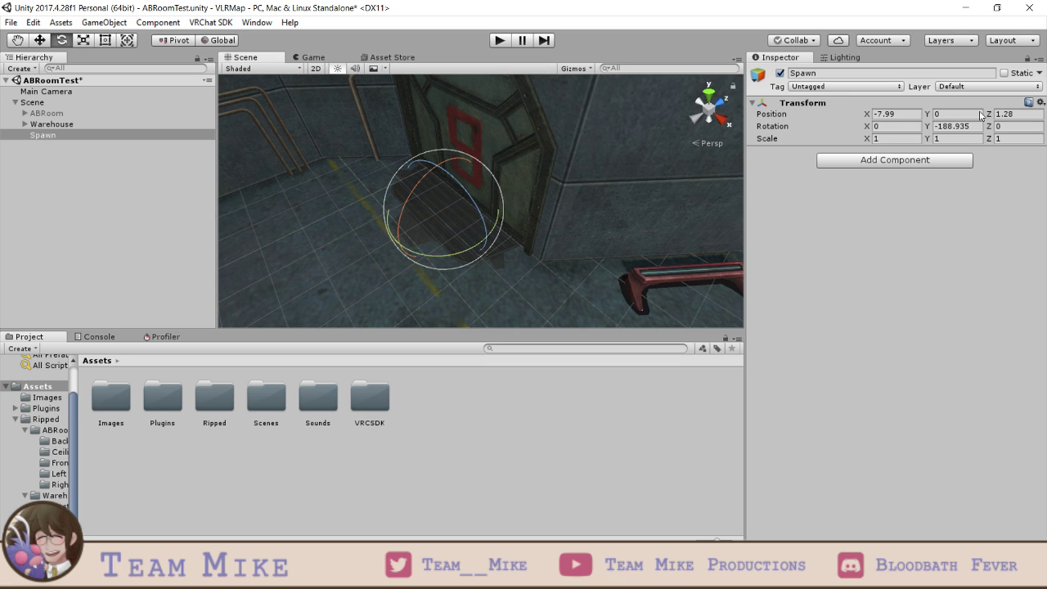
click(954, 128)
text(-180)
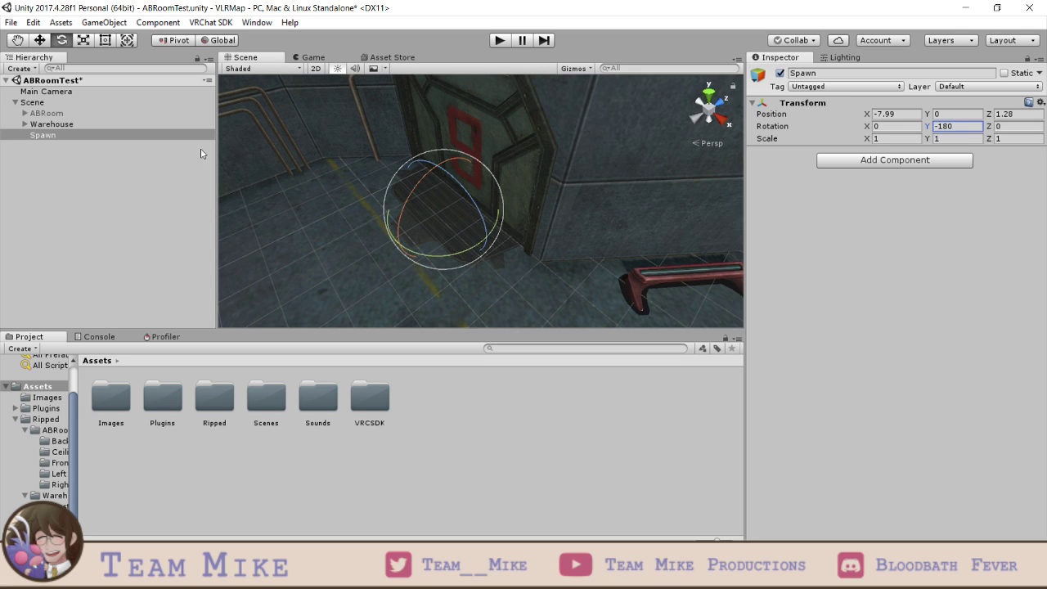
click(949, 217)
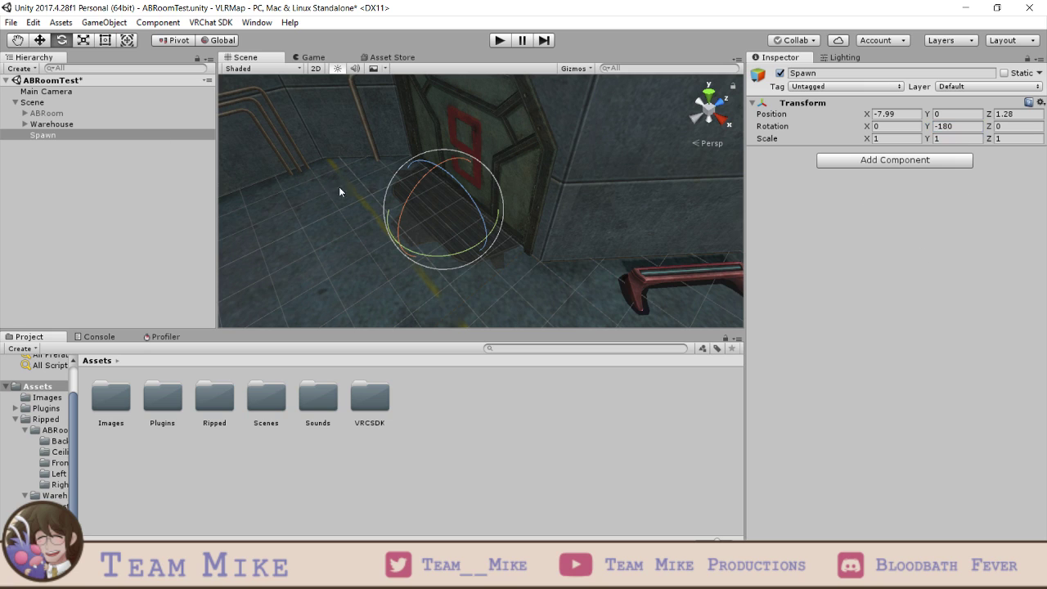
click(68, 131)
click(40, 40)
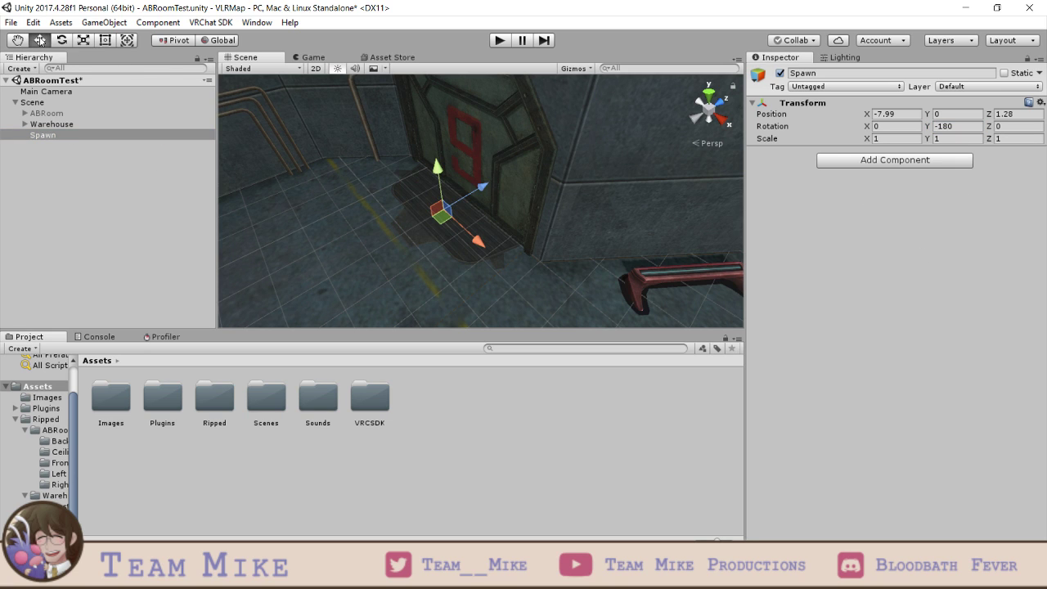
click(50, 124)
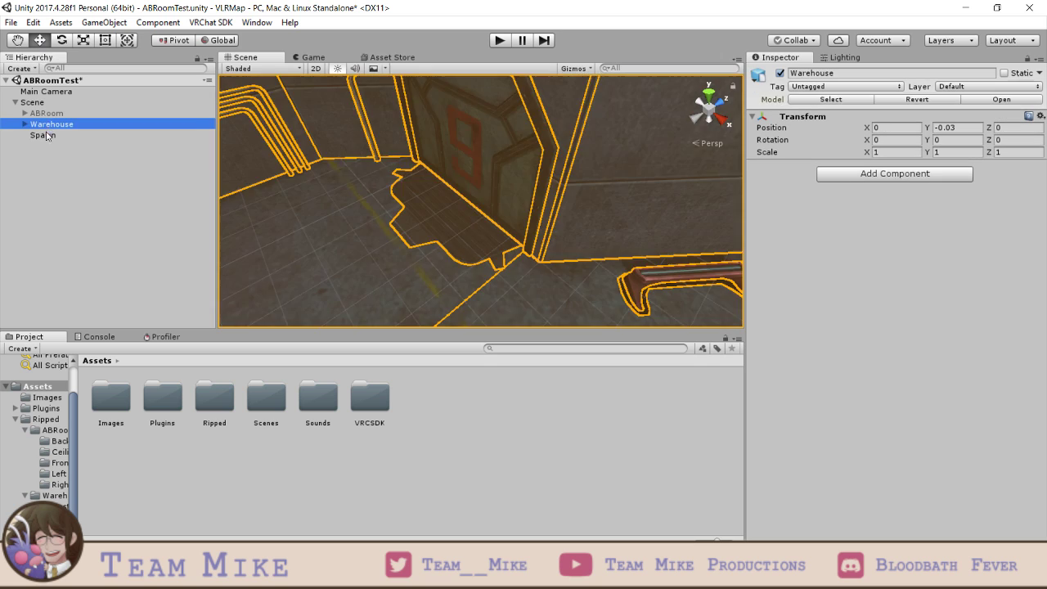
click(44, 135)
key(ctrl+s)
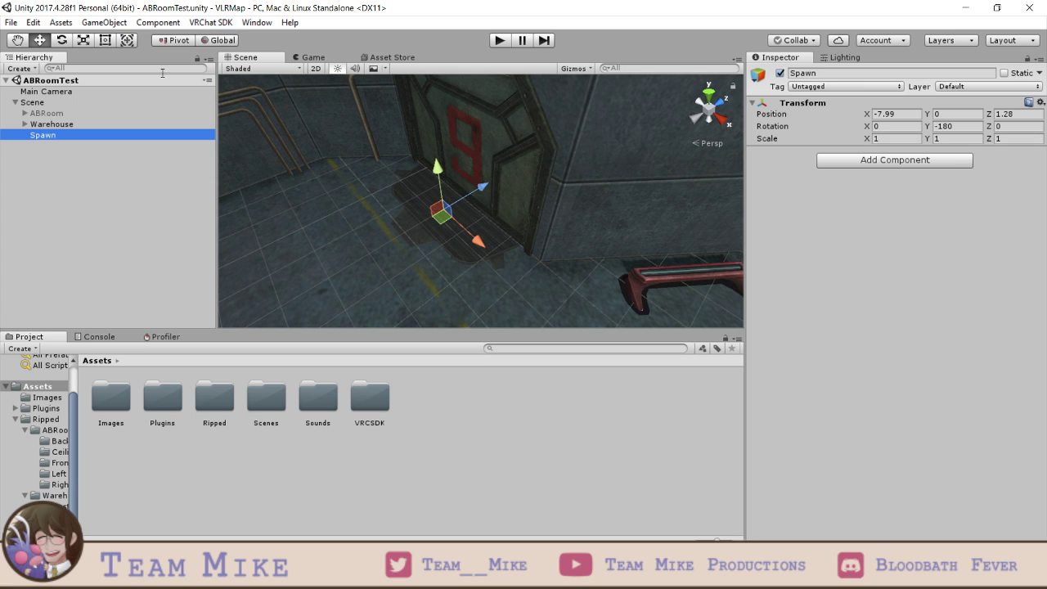
- Set the Spawns size of the Scene object's VRC_Scene Descriptor to 1 and assign the Spawn object as Element 0
click(50, 102)
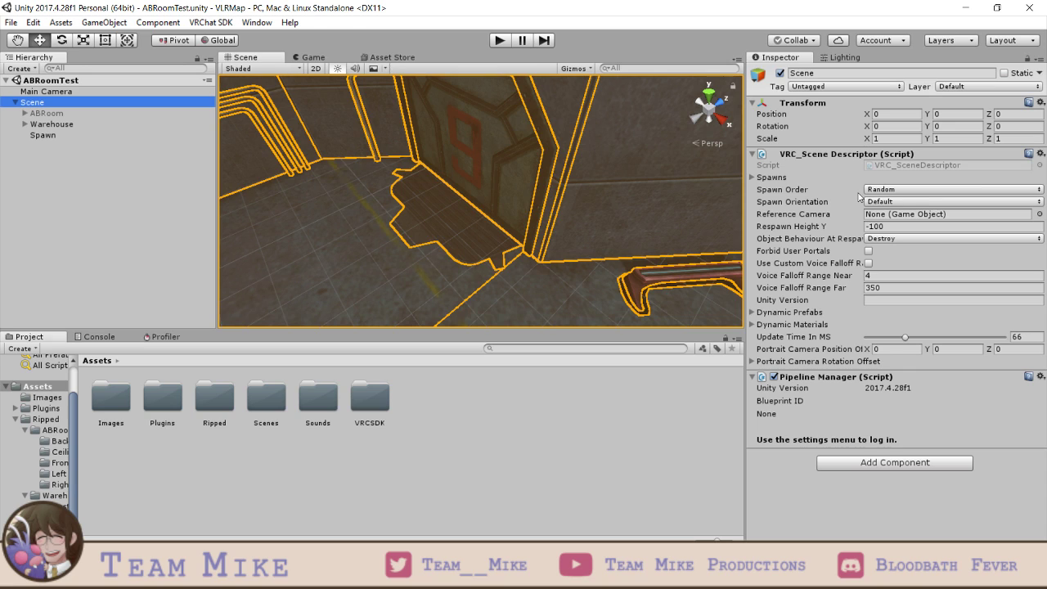
click(772, 178)
click(892, 190)
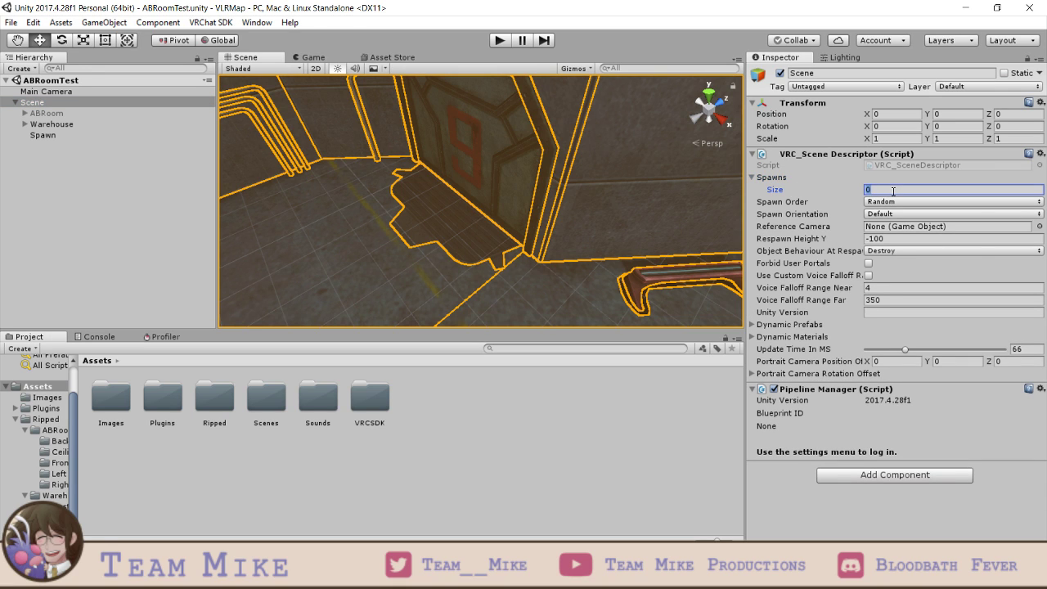
key(Return)
drag(42, 135, 890, 209)
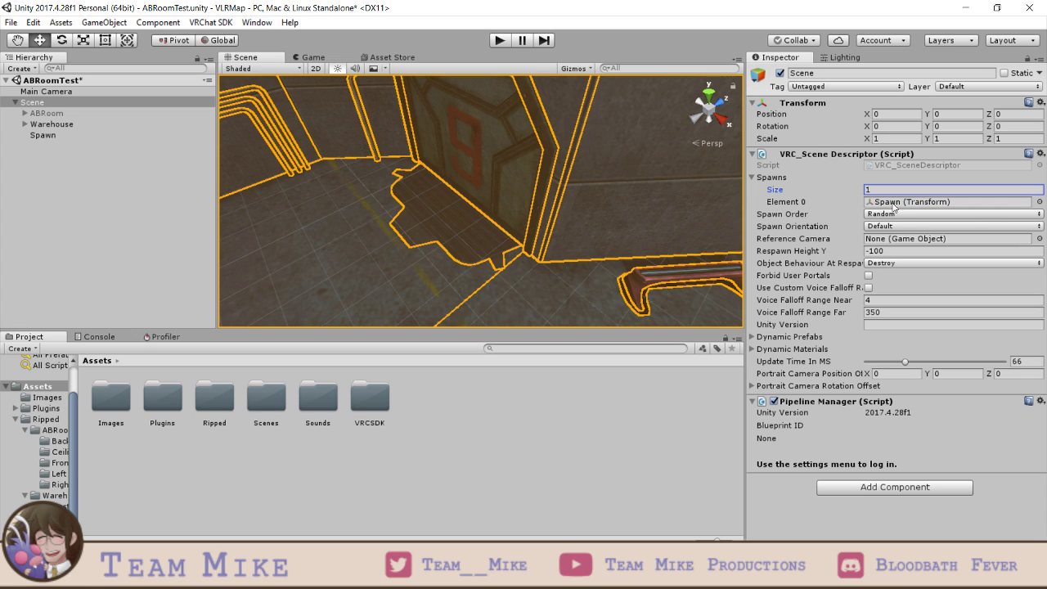
- Set the descriptor's Spawn Order to First, keep Spawn Orientation at Default and deselect the Scene object
click(891, 214)
click(894, 231)
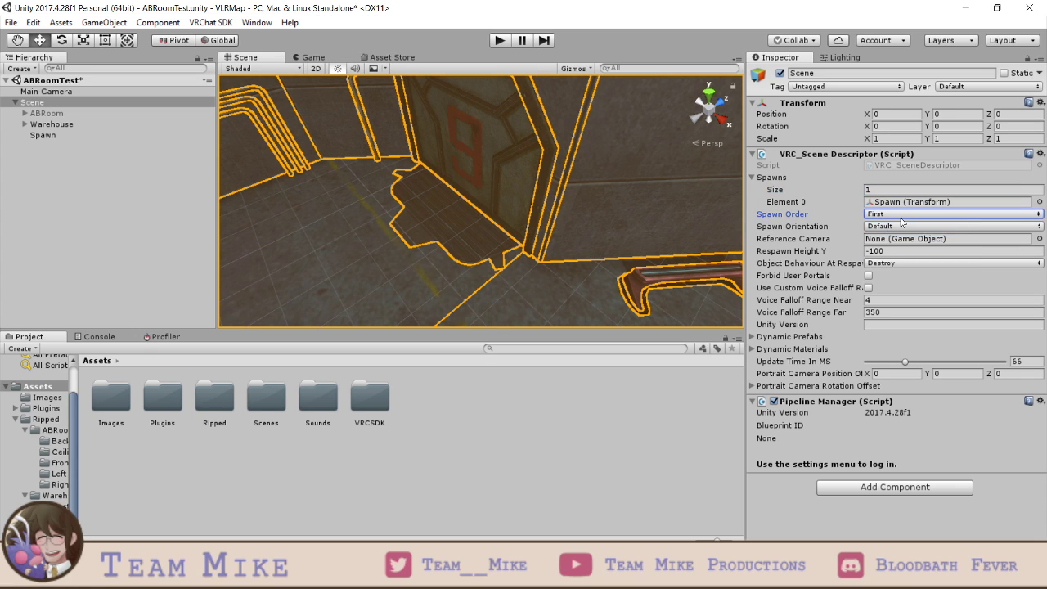
click(891, 227)
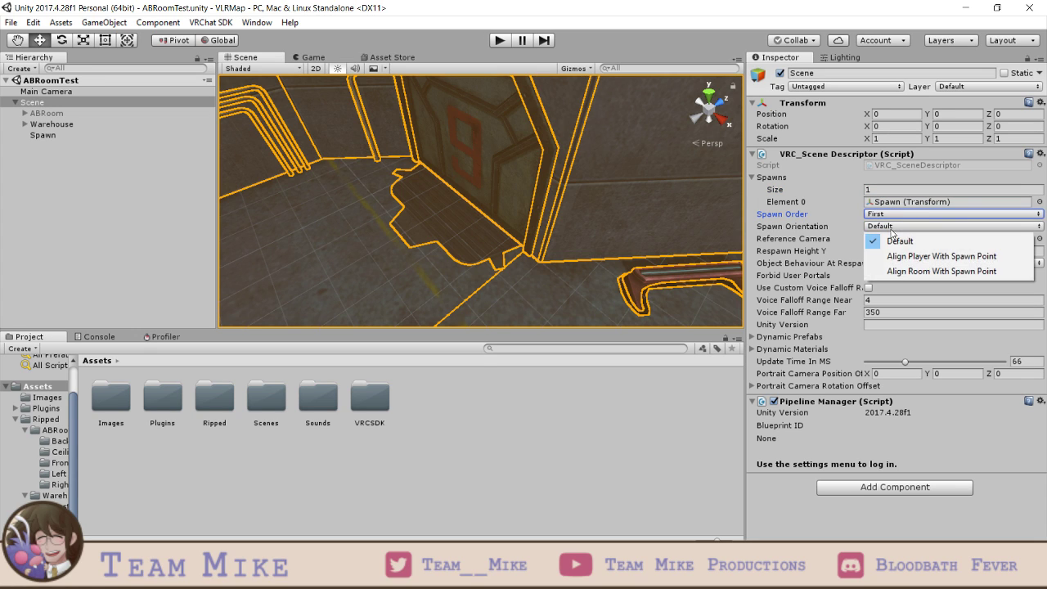
click(775, 510)
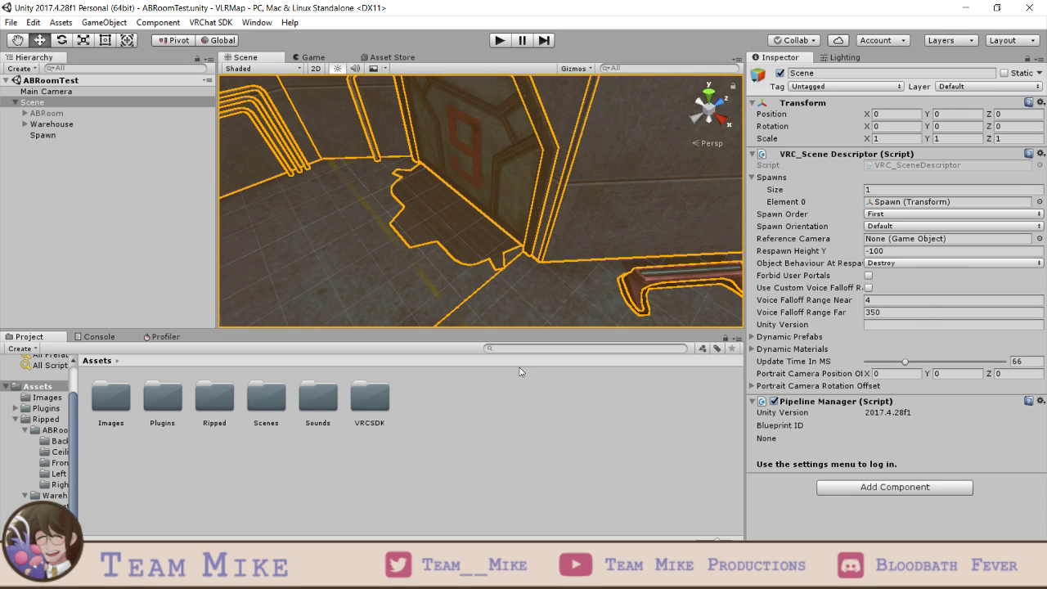
click(622, 430)
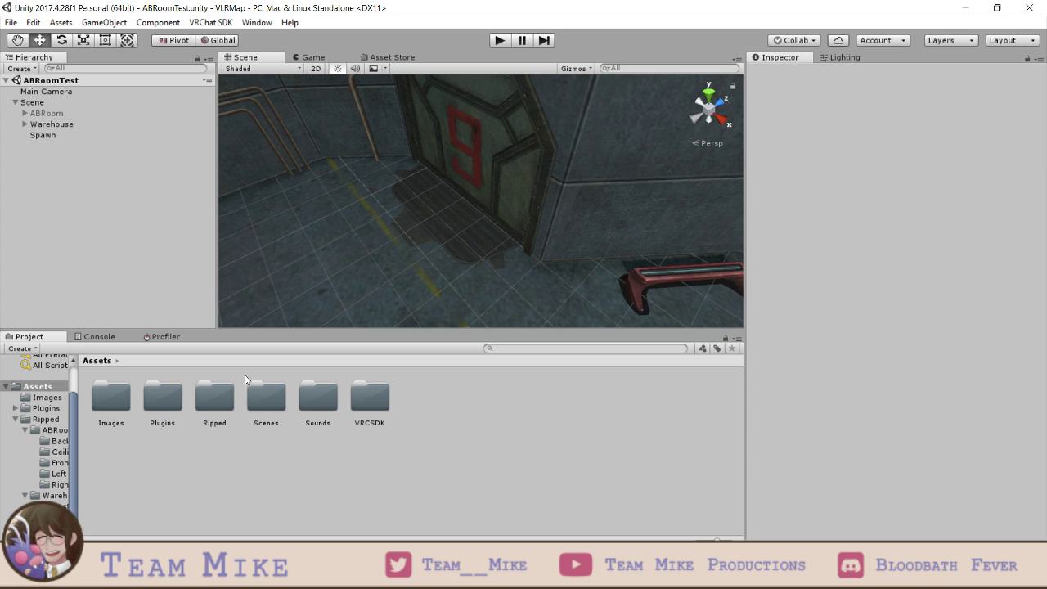
- Sign in to the VRChat account through the VRChat SDK settings and close the settings panel
click(106, 337)
click(154, 339)
click(37, 338)
click(211, 22)
click(217, 72)
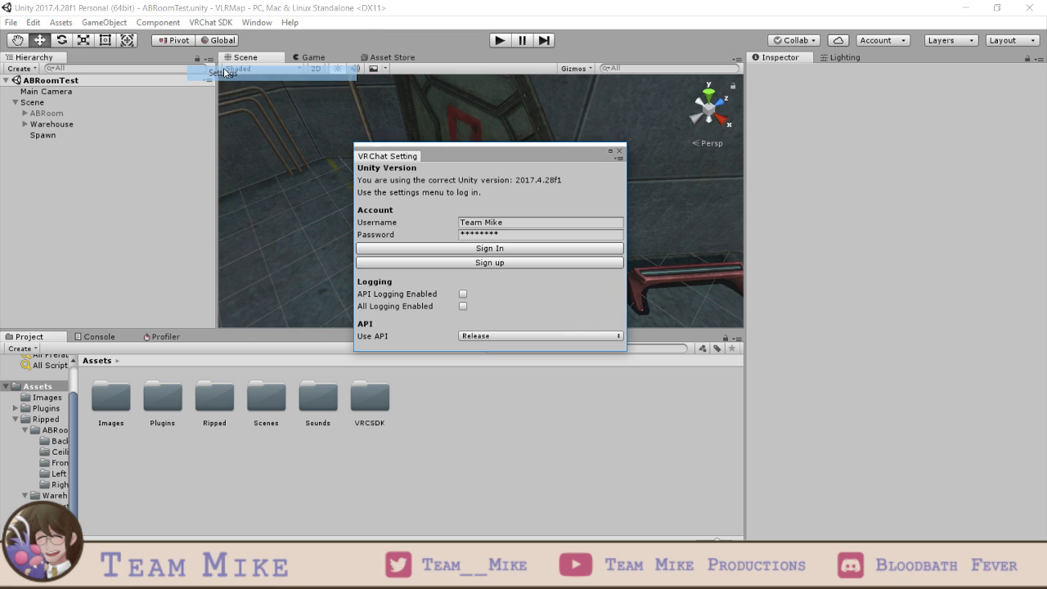
drag(496, 158, 456, 223)
drag(357, 230, 188, 341)
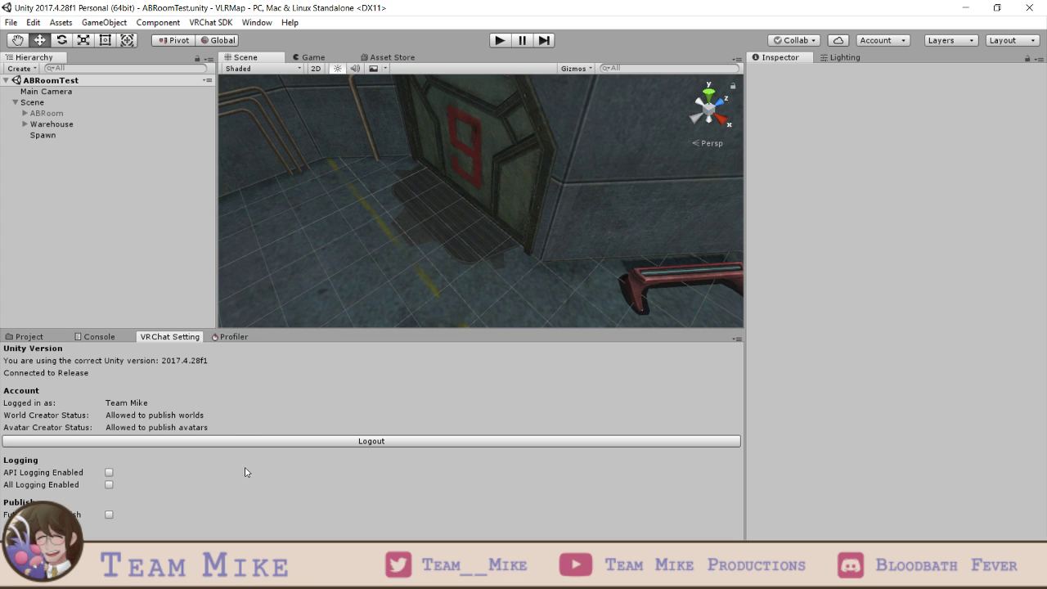
right_click(156, 338)
click(185, 365)
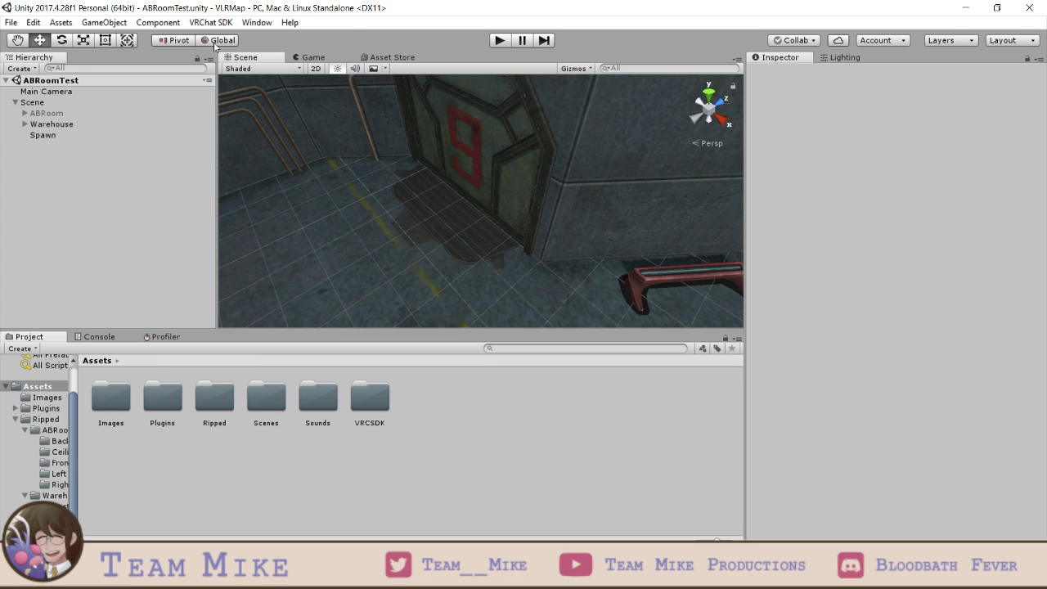
- Open the VRChat build control panel, dock it between Console and Profiler and enlarge the docked area
click(210, 22)
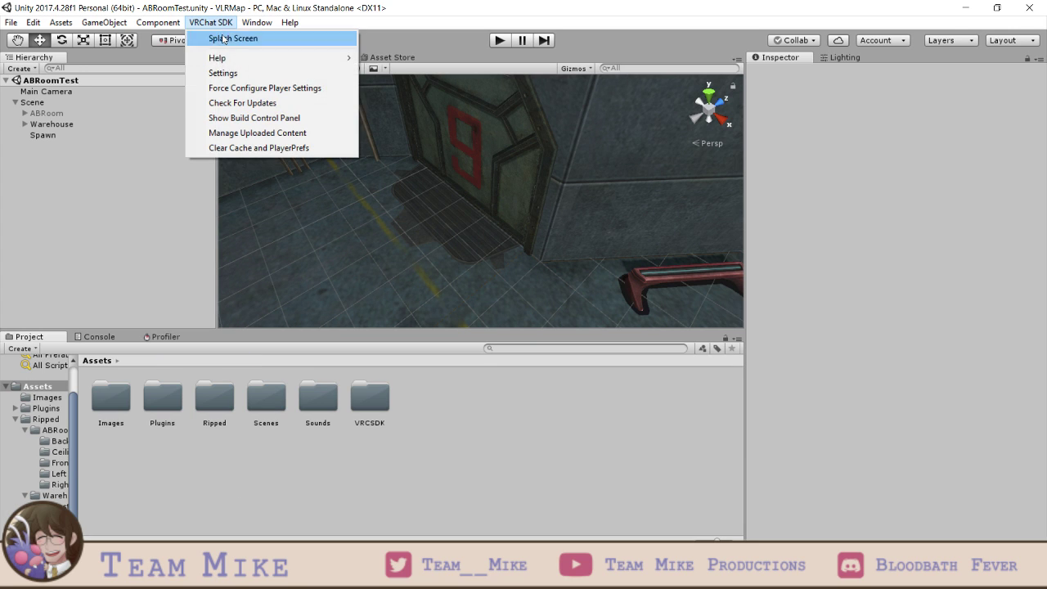
click(233, 120)
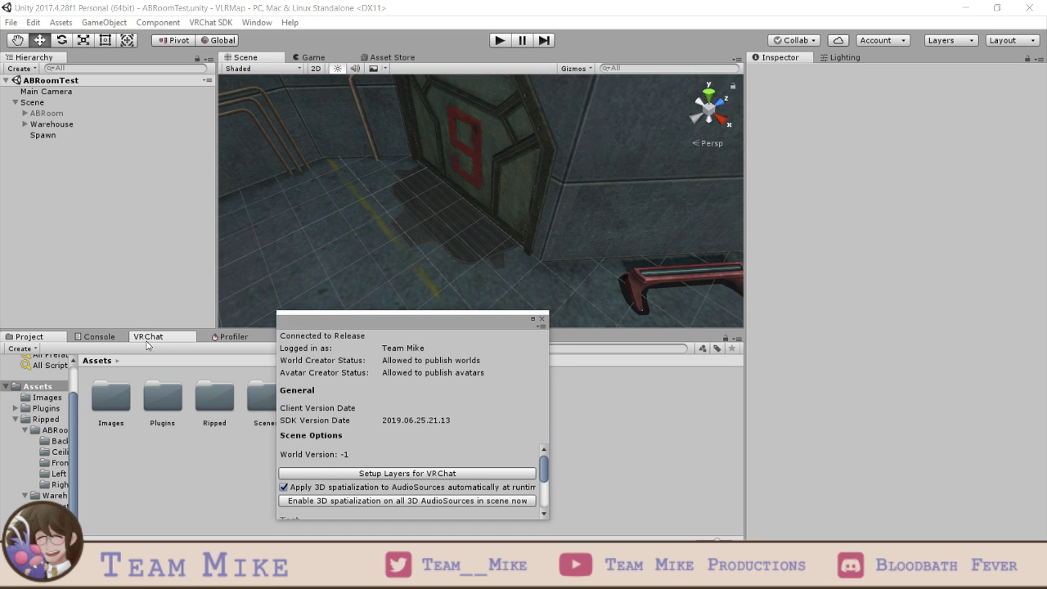
click(163, 336)
drag(282, 331, 282, 294)
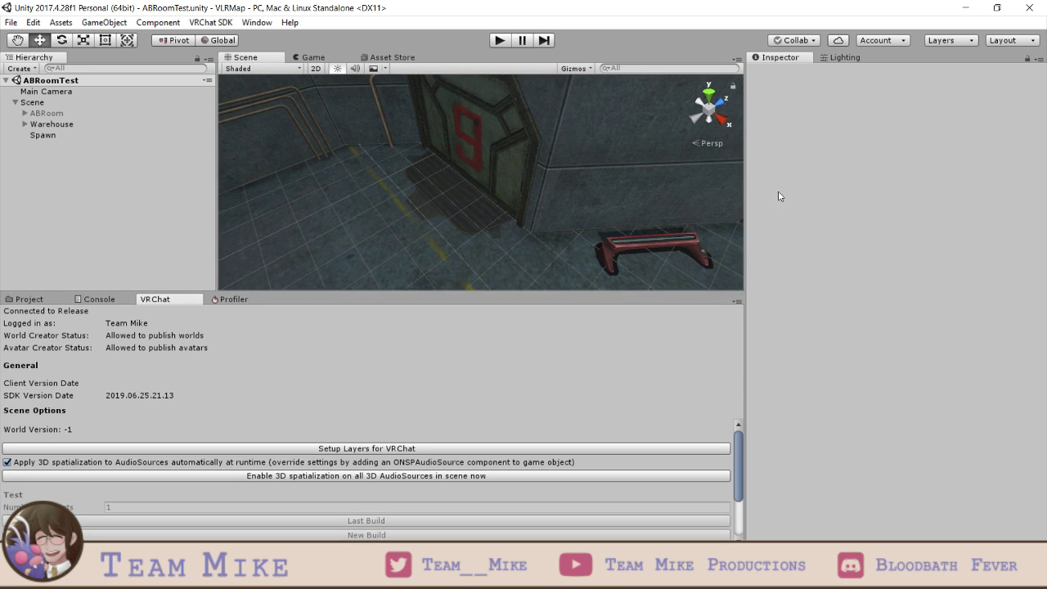
drag(745, 198, 753, 199)
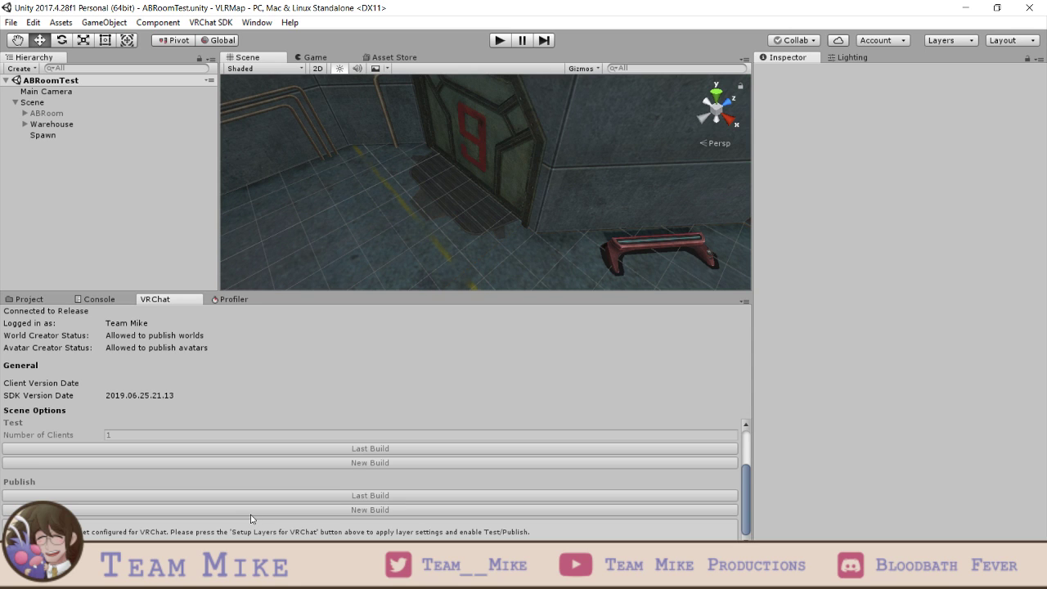
- Set up the project's layers and the collision layer matrix for VRChat, confirming both changes
click(348, 449)
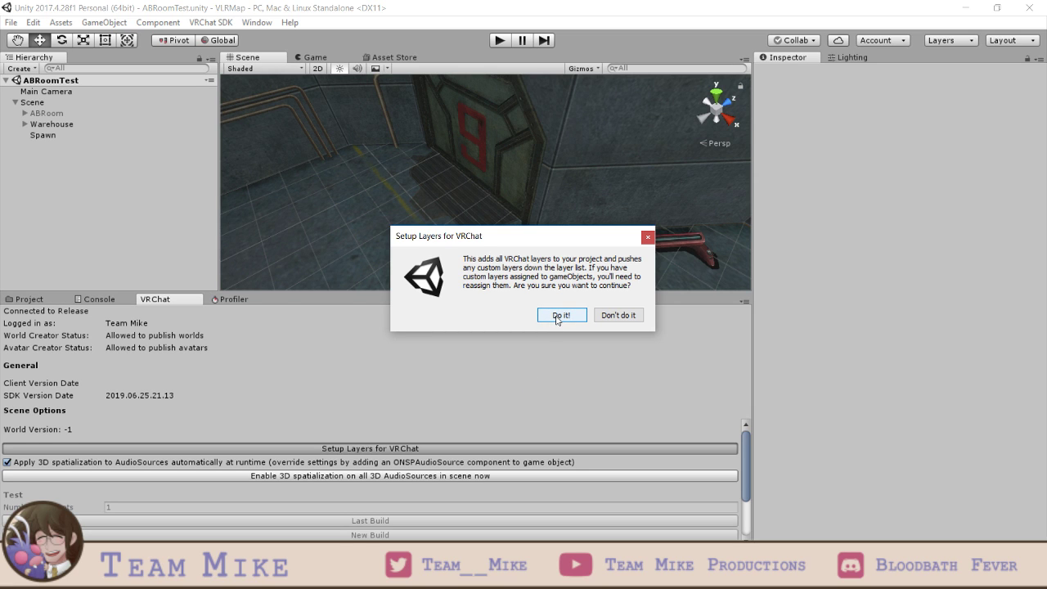
click(560, 315)
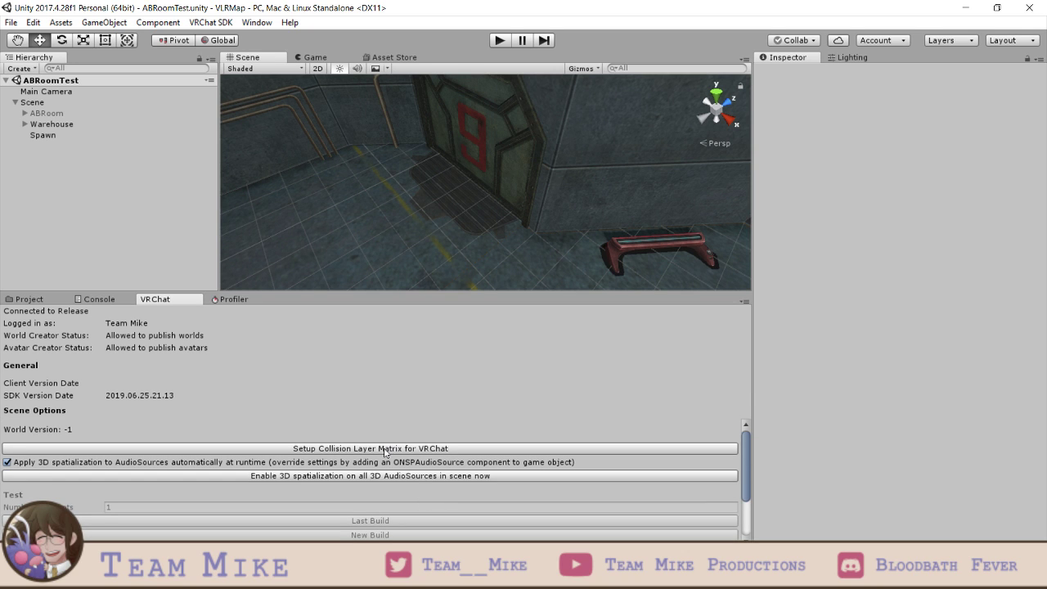
click(384, 450)
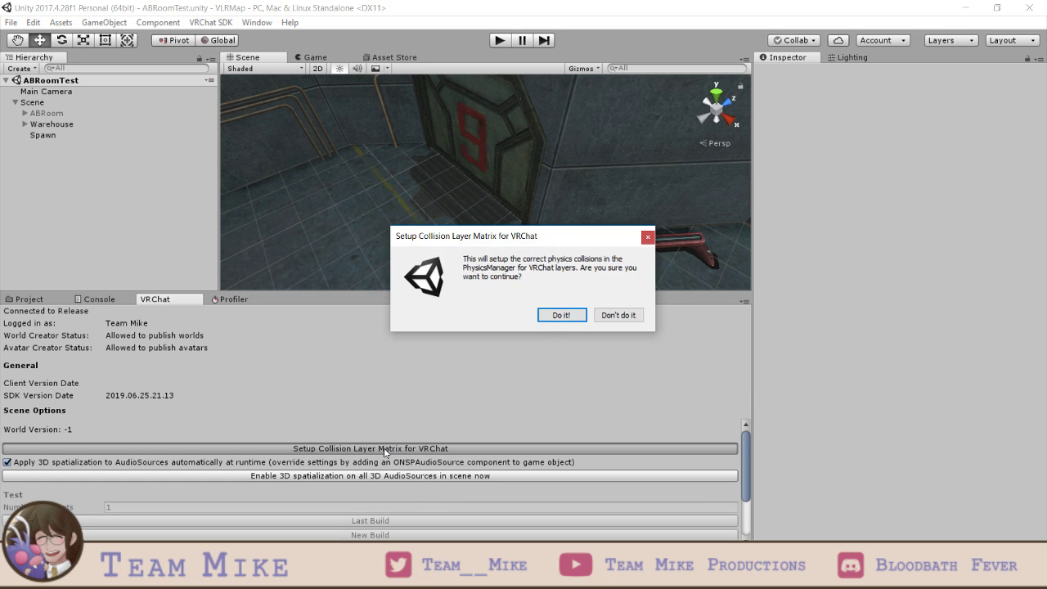
click(559, 316)
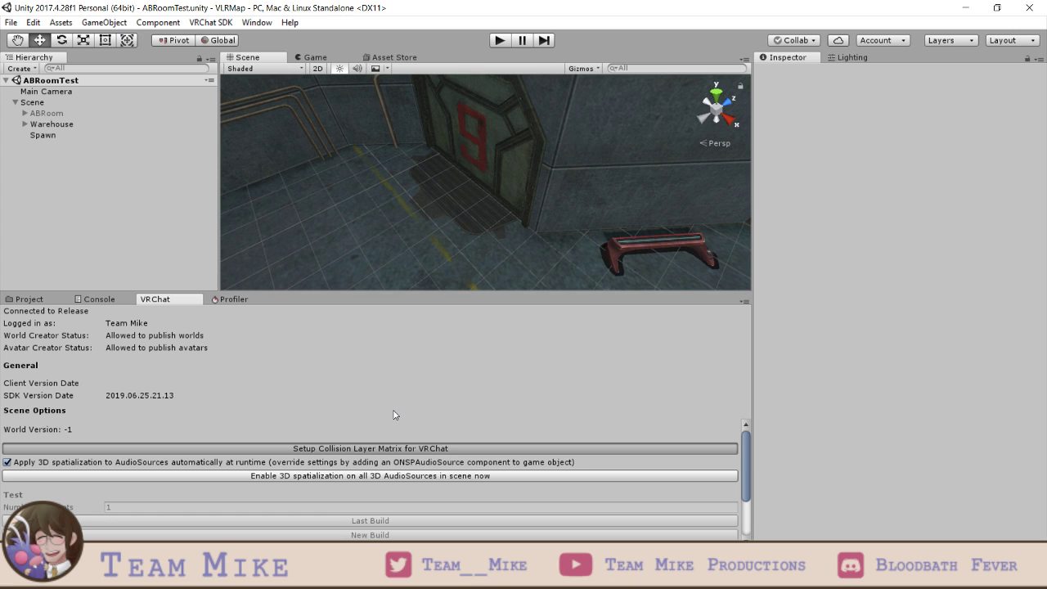
- Refresh the VRChat build panel, run a new test build and bring up the VRChat client
scroll(408, 436, down, 1)
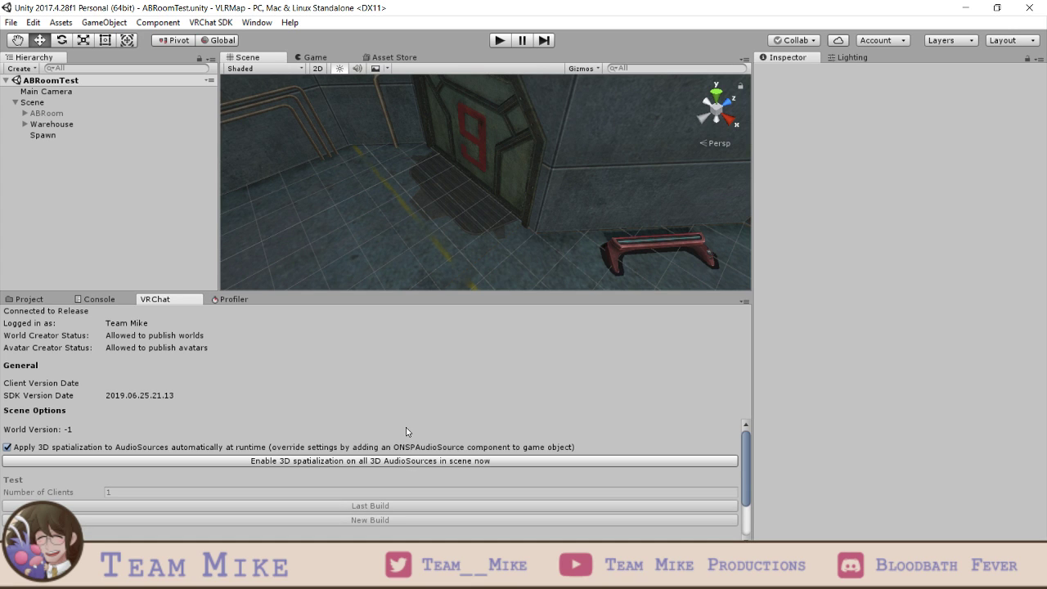
scroll(393, 458, down, 3)
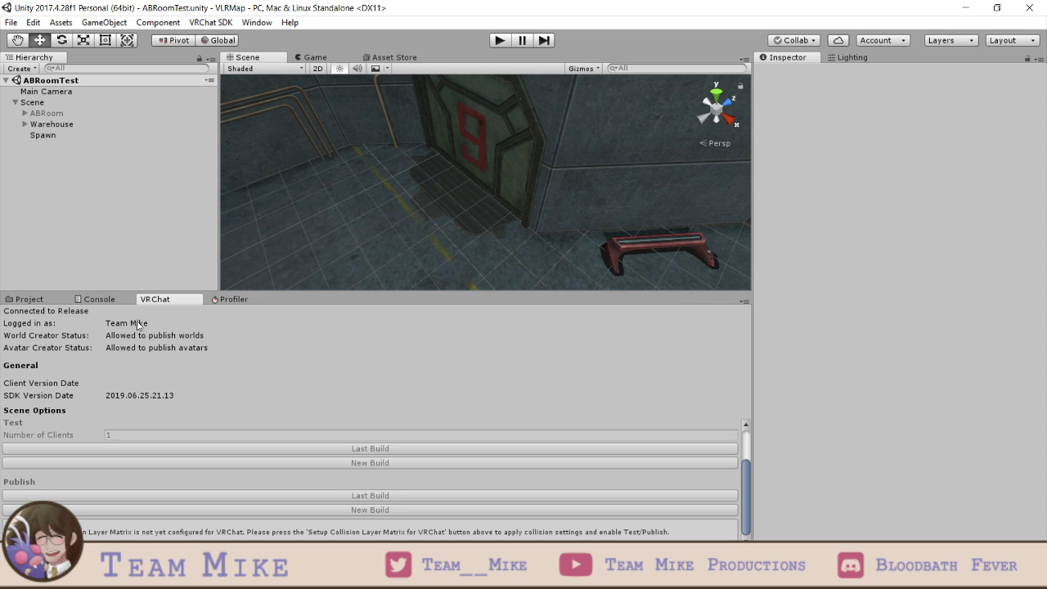
click(98, 299)
click(155, 299)
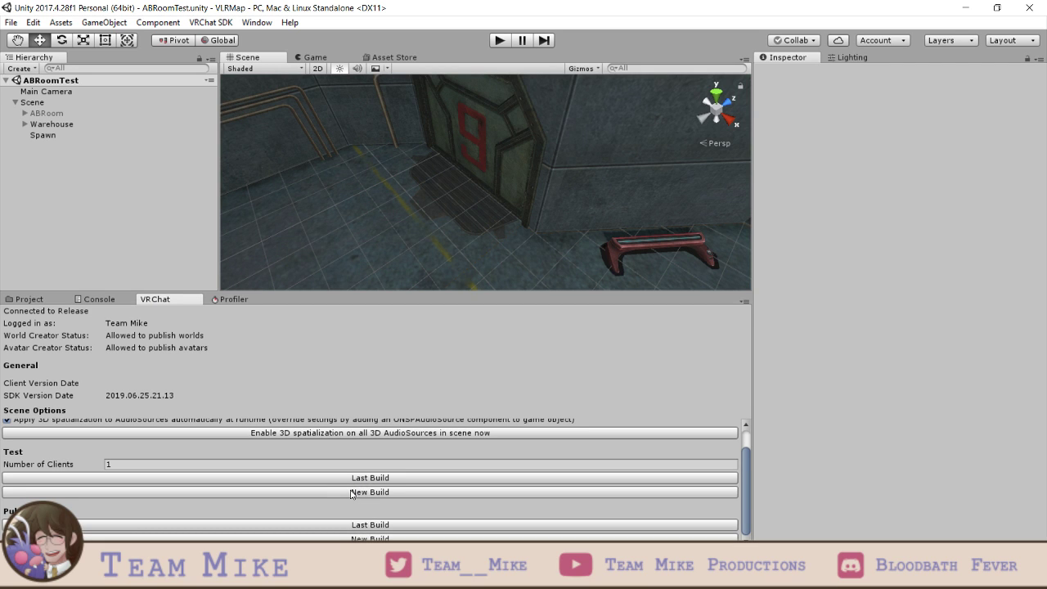
click(351, 493)
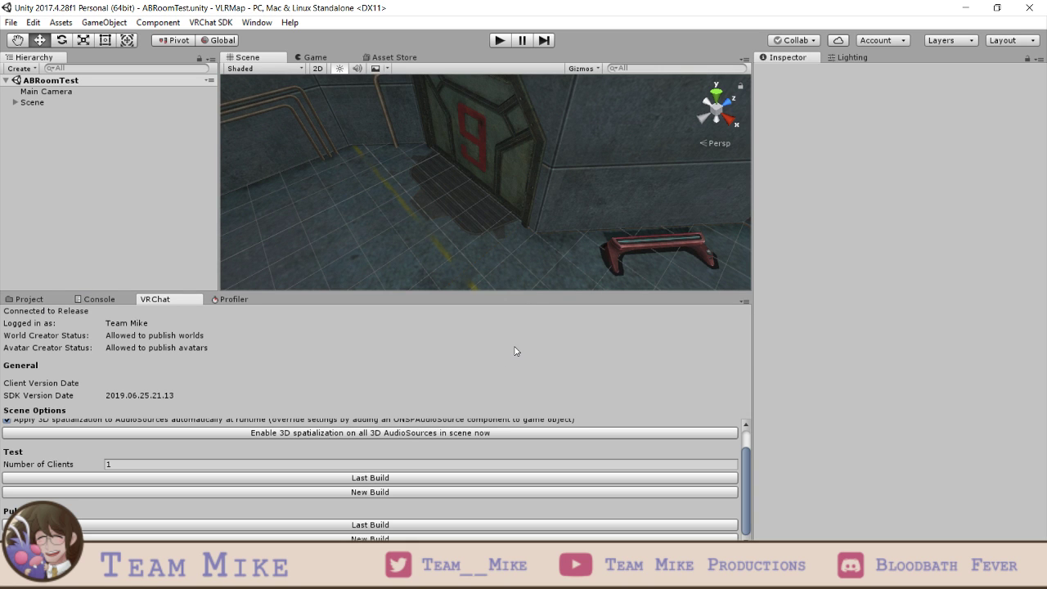
click(693, 490)
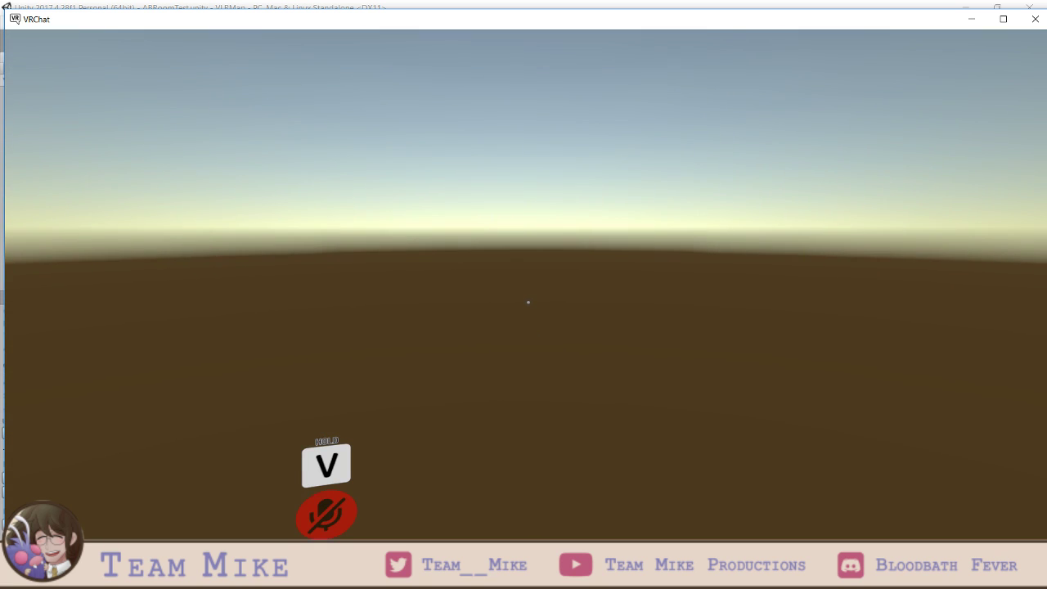
- Close the VRChat test client and return to the Unity editor
key(super)
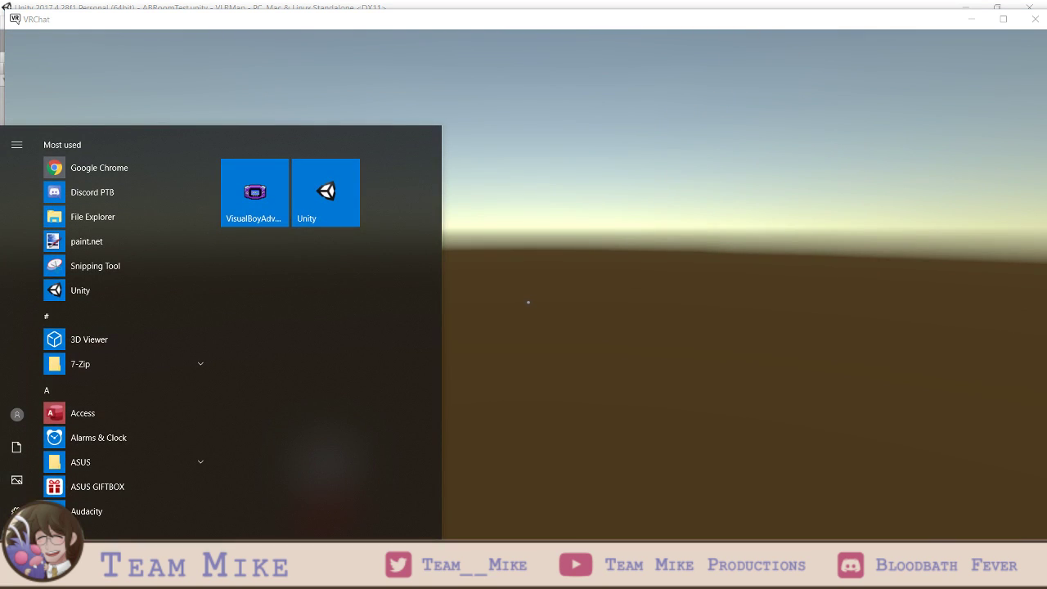
right_click(691, 575)
click(692, 546)
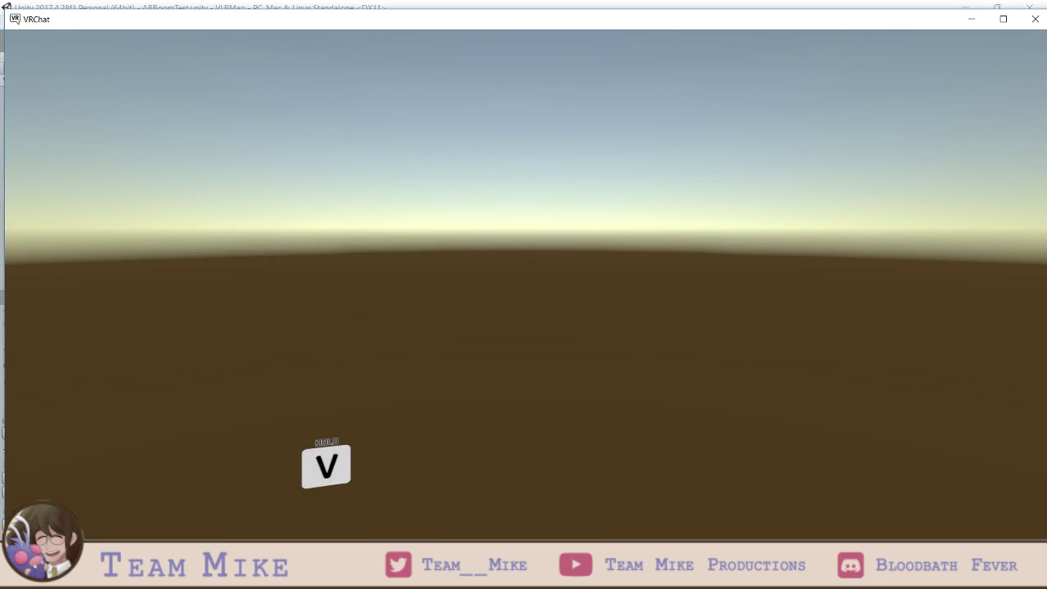
key(super)
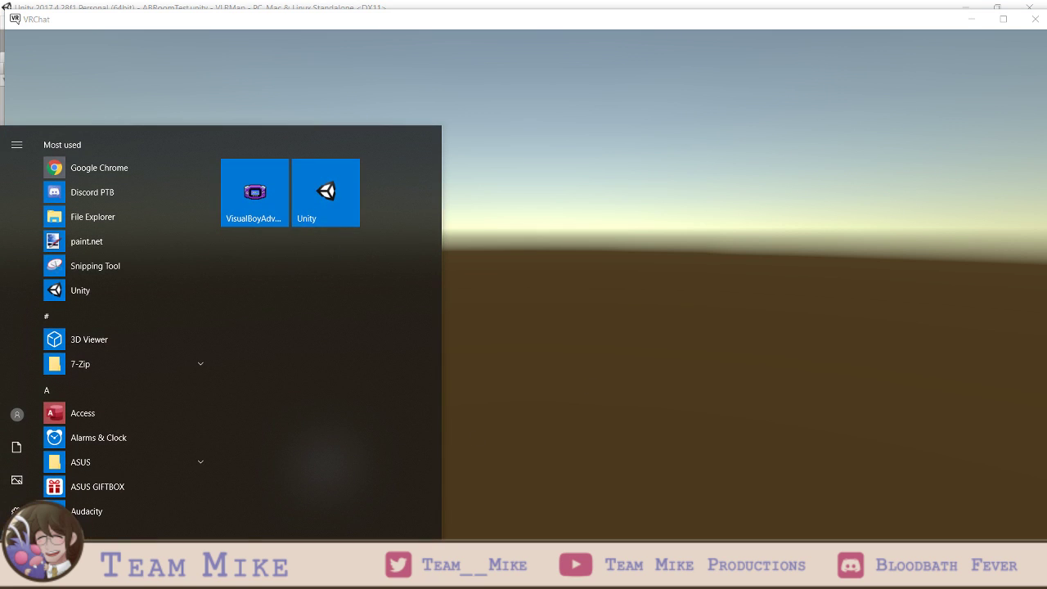
right_click(691, 575)
click(691, 546)
click(811, 360)
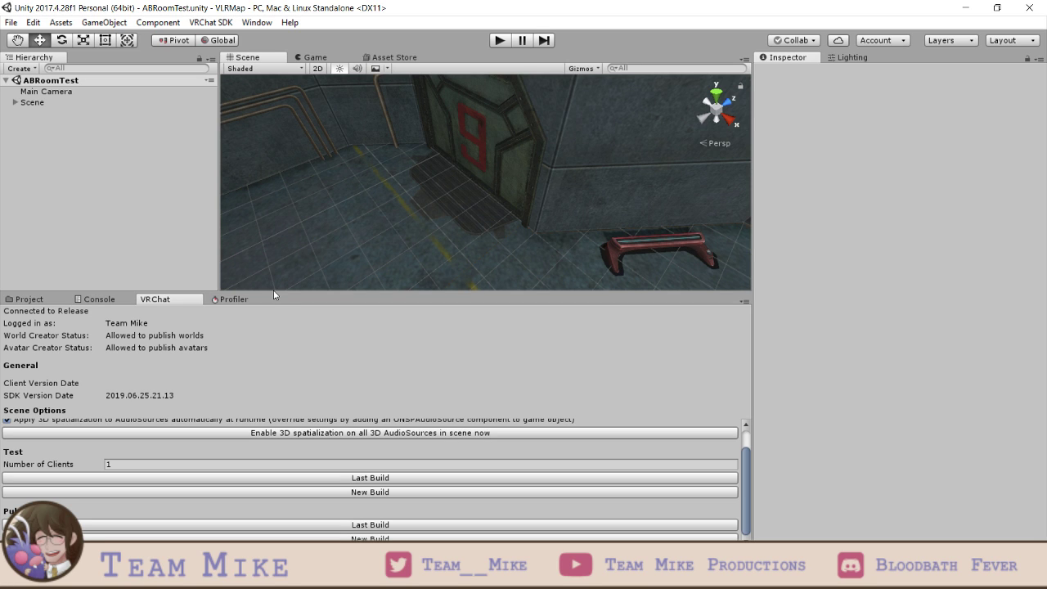
- Clear the Console messages and return to the project's Assets folder
click(106, 299)
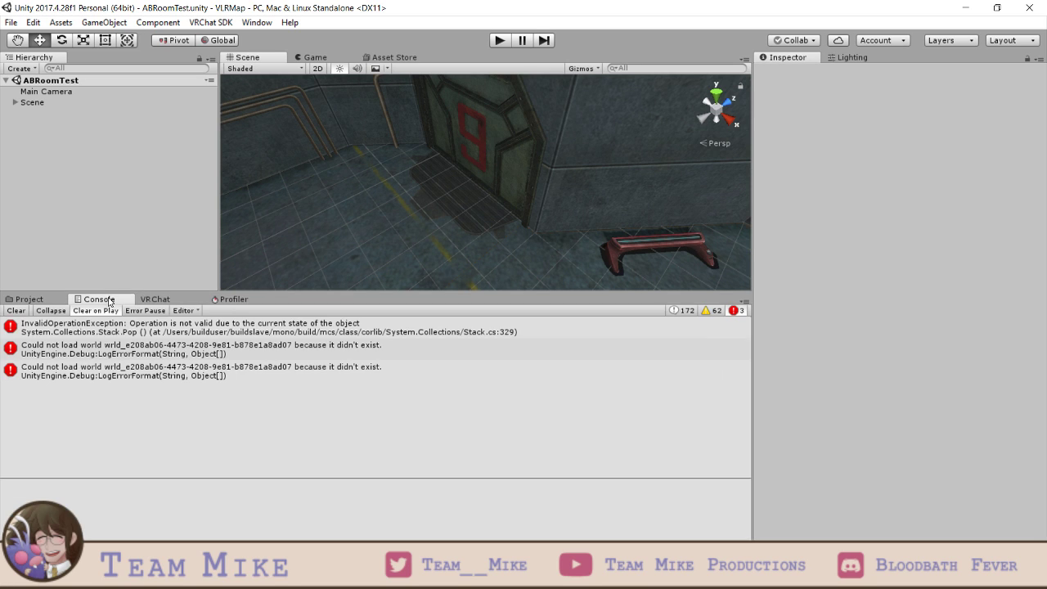
click(20, 311)
click(51, 300)
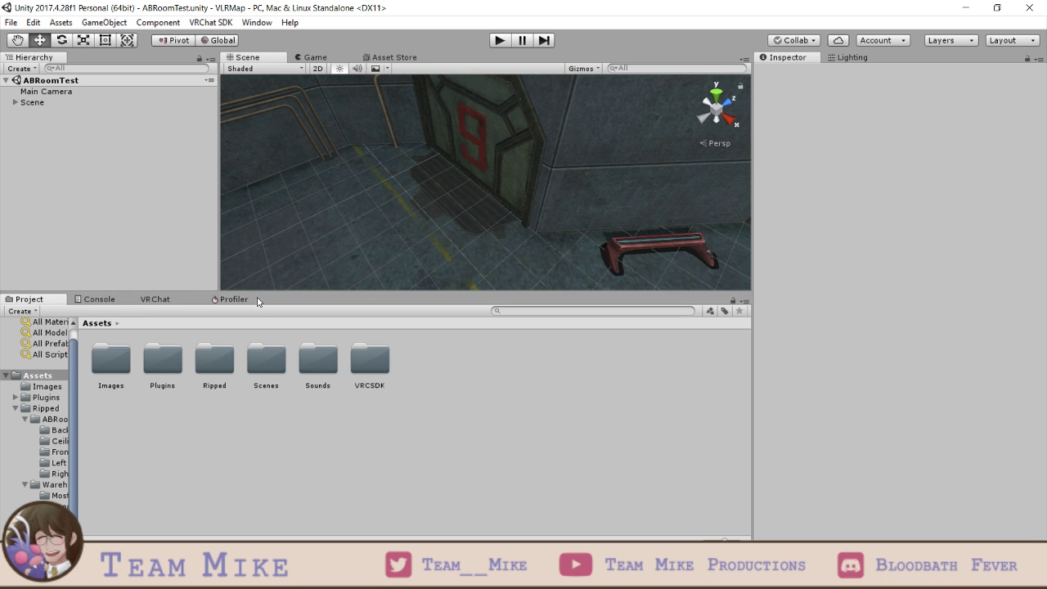
- Enlarge the Scene view and examine which meshes make up the warehouse floor and the wall pipes
drag(270, 293, 270, 366)
scroll(416, 264, down, 5)
click(418, 265)
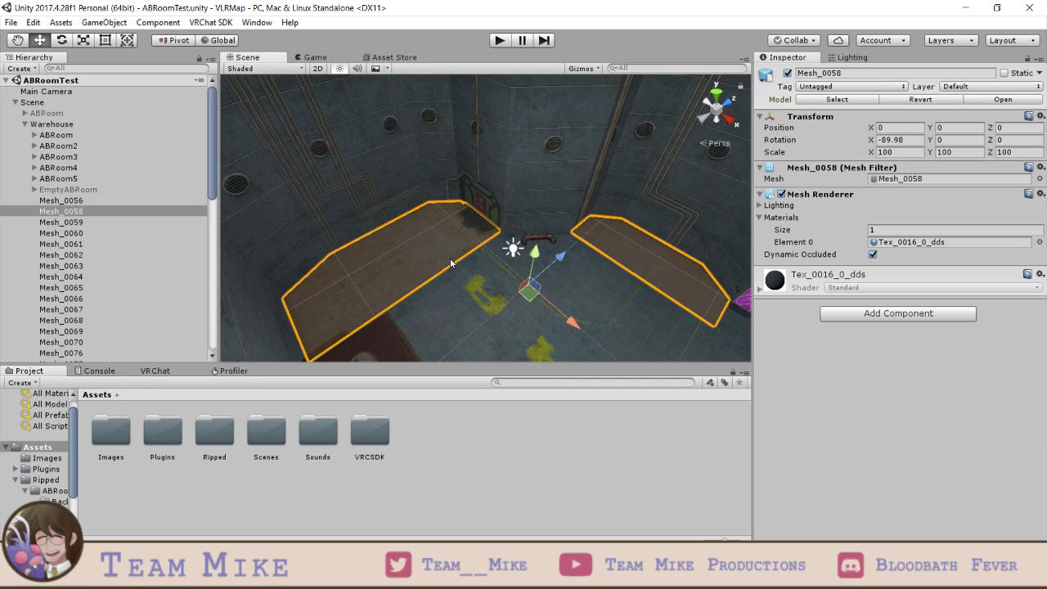
scroll(425, 280, down, 3)
click(463, 274)
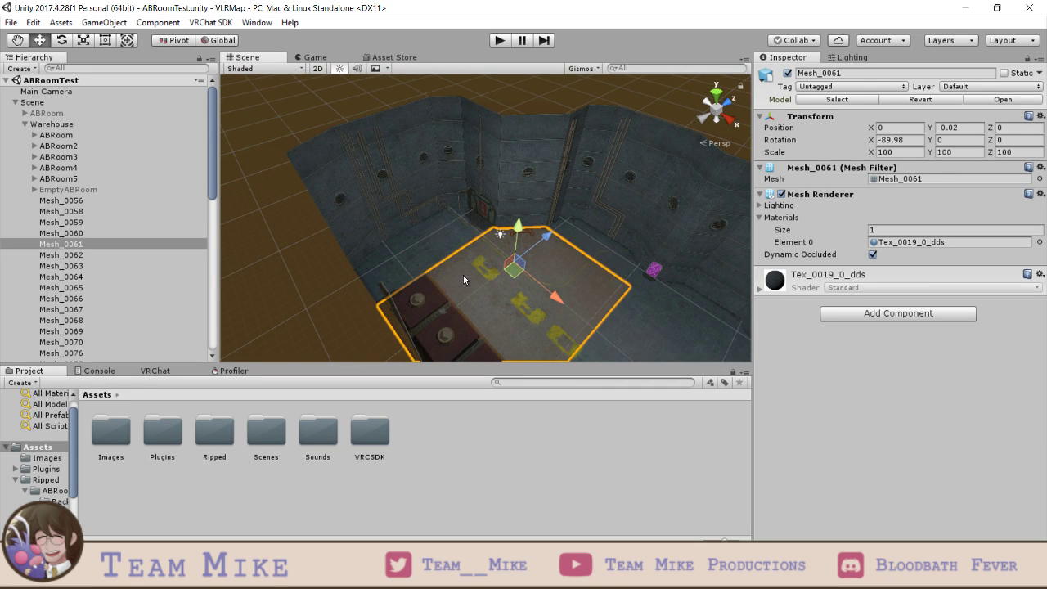
click(416, 240)
click(51, 201)
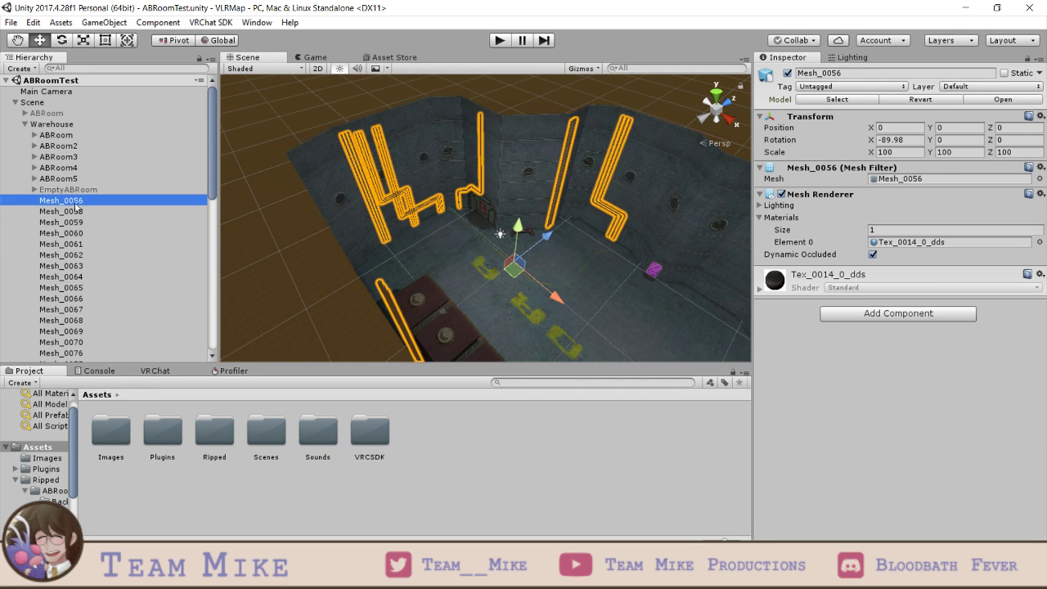
scroll(98, 188, down, 2)
scroll(98, 189, up, 2)
click(262, 285)
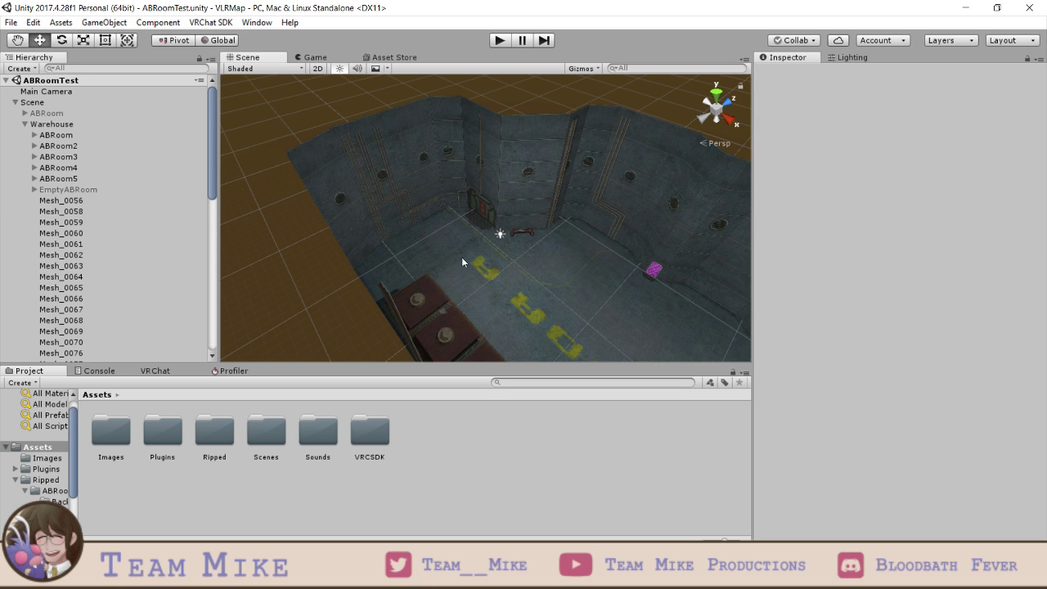
- Survey the whole warehouse room from above its open side and identify the separate meshes that form the floor
right_drag(461, 257, 655, 275)
scroll(652, 277, down, 3)
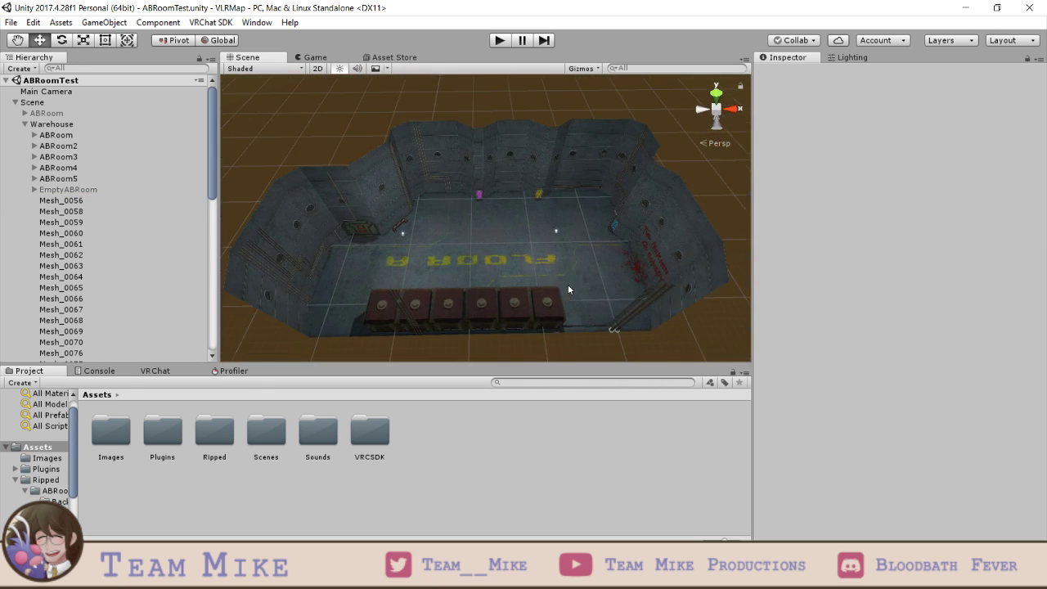
right_drag(568, 284, 550, 250)
click(486, 246)
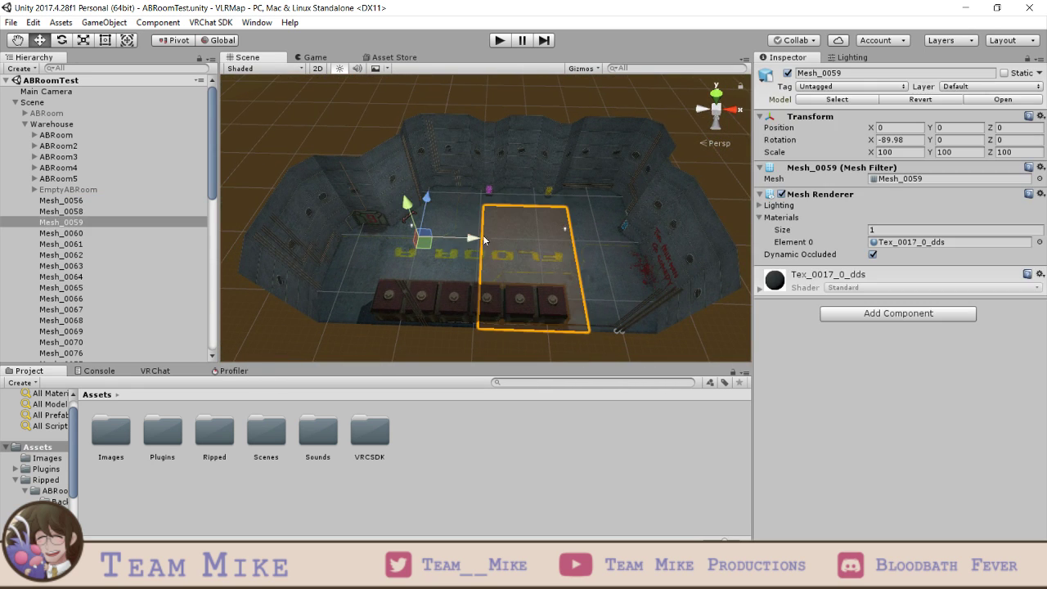
click(417, 270)
click(525, 222)
click(416, 259)
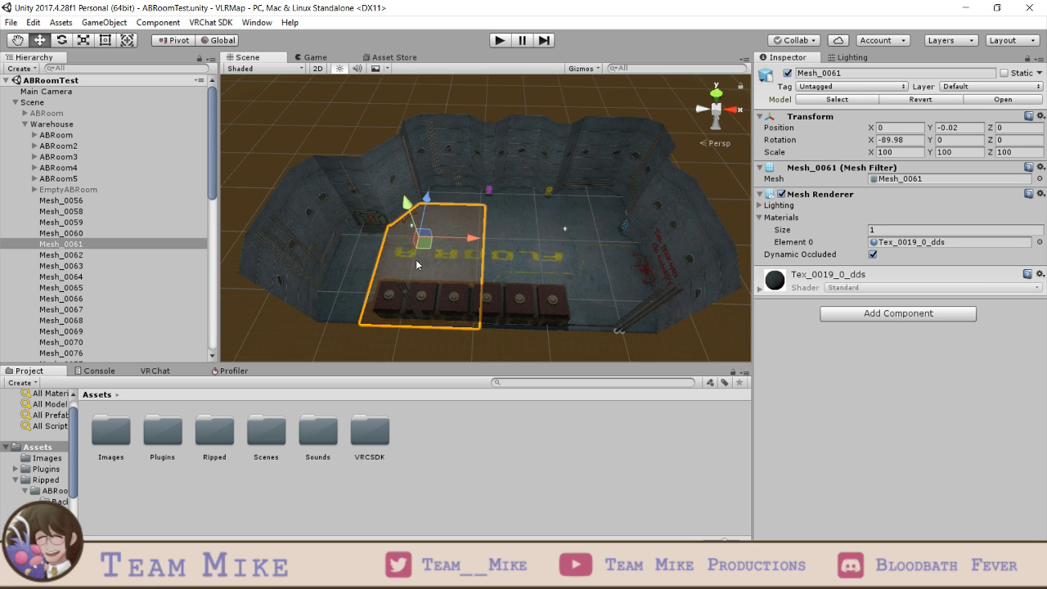
click(302, 136)
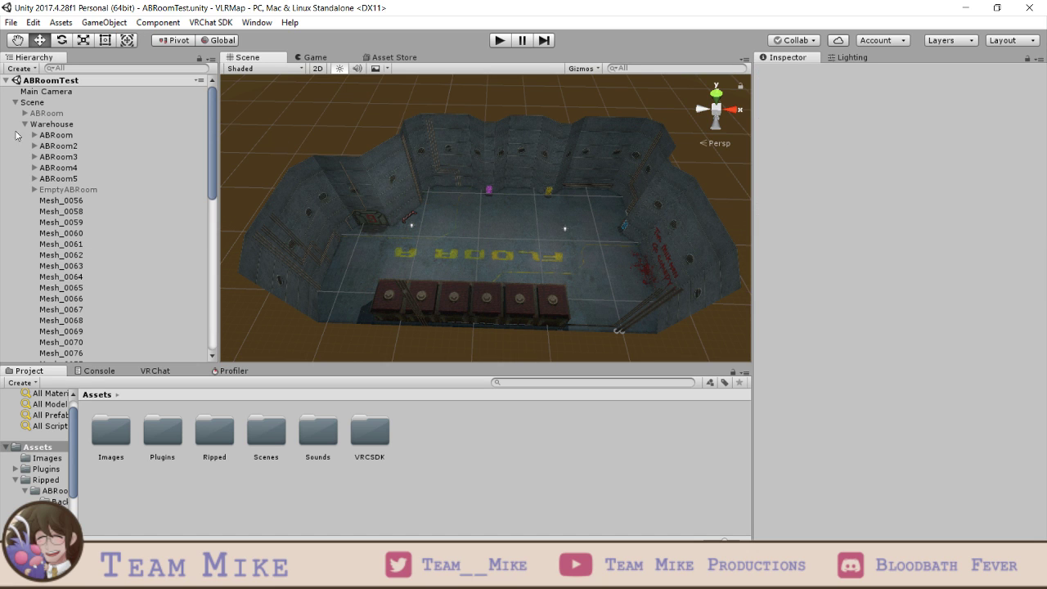
- Create an empty child object under Warehouse and name it Colliders
click(26, 123)
click(49, 124)
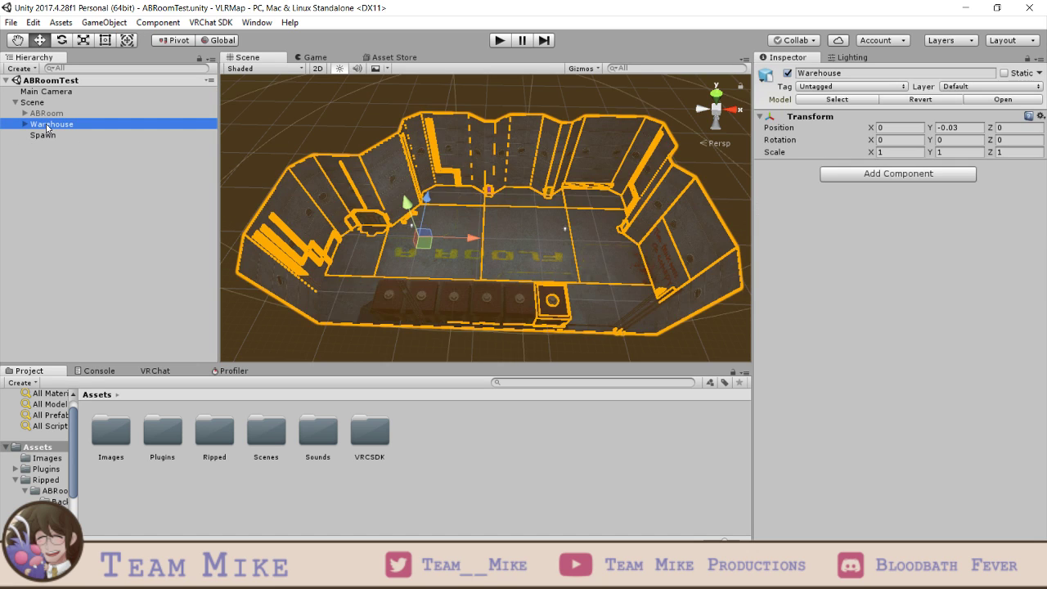
click(25, 125)
click(25, 125)
right_click(38, 126)
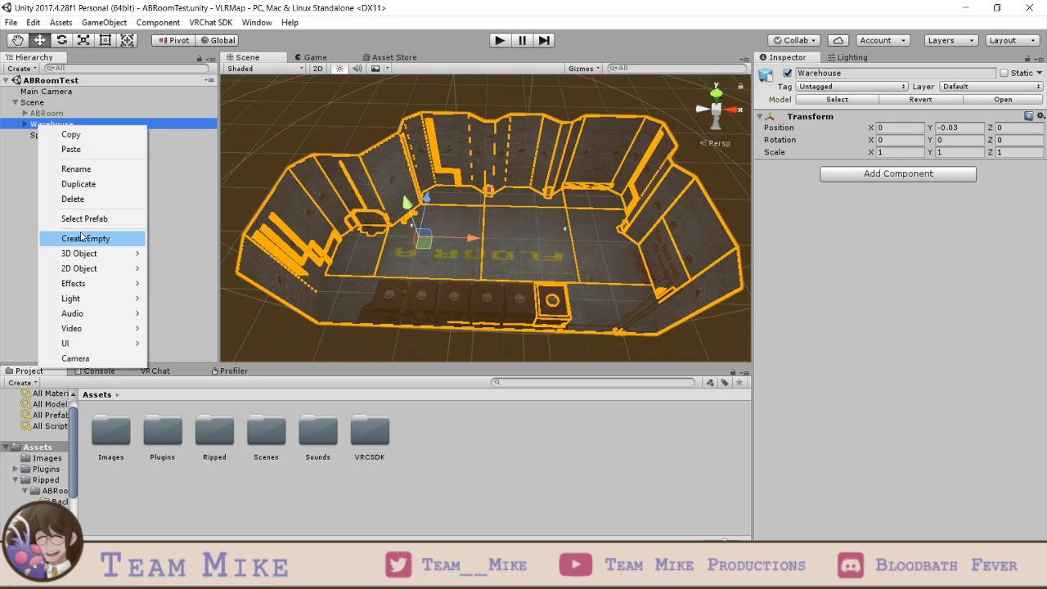
click(81, 237)
click(884, 72)
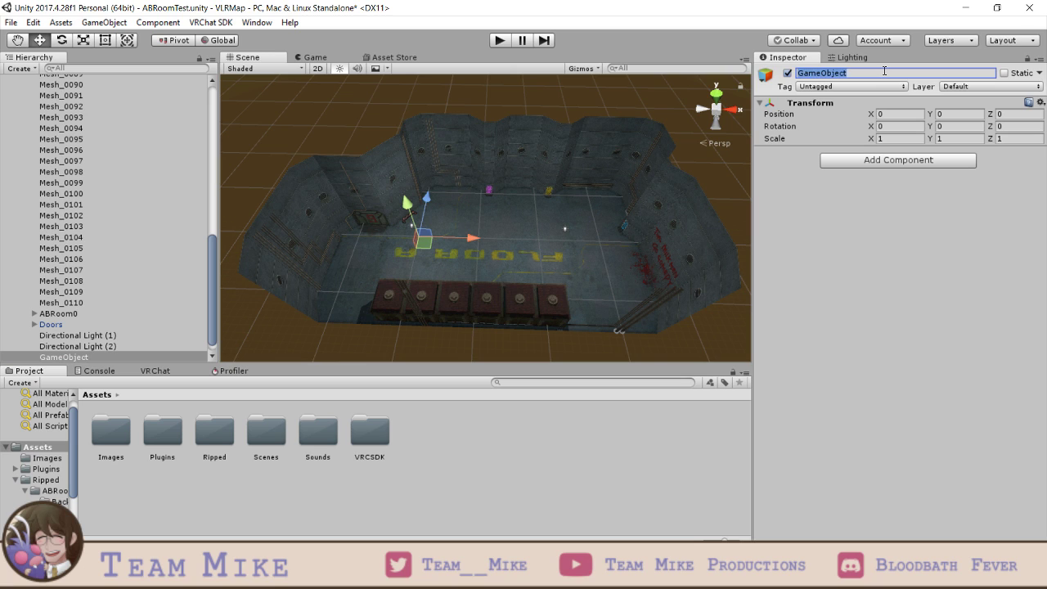
text(Colliders)
key(Return)
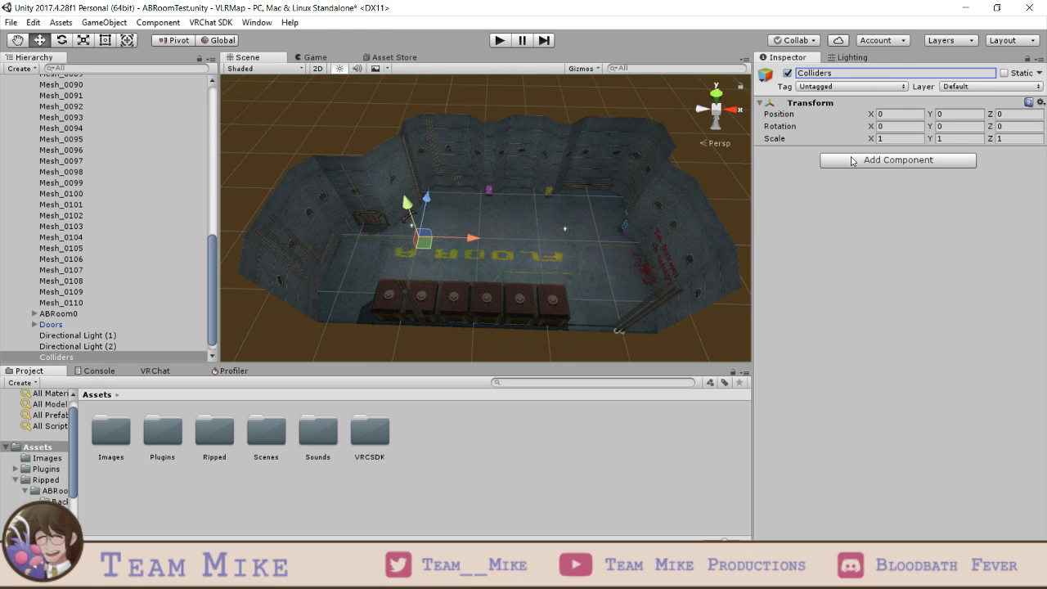
click(92, 346)
click(75, 357)
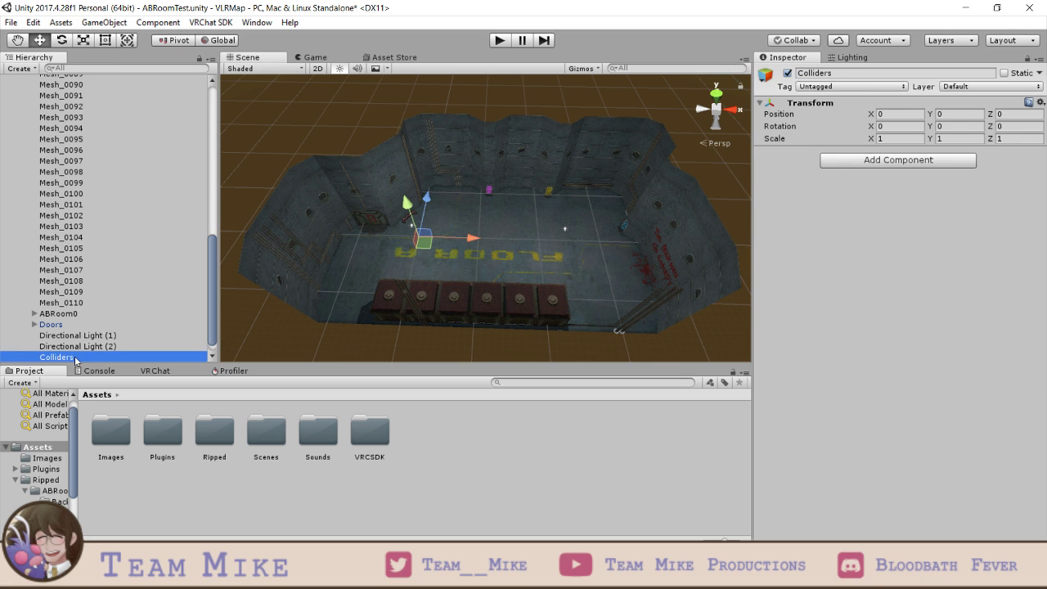
- Select the floor mesh Mesh_0058 and look through the collider components that can be added to it
scroll(85, 334, up, 10)
click(61, 189)
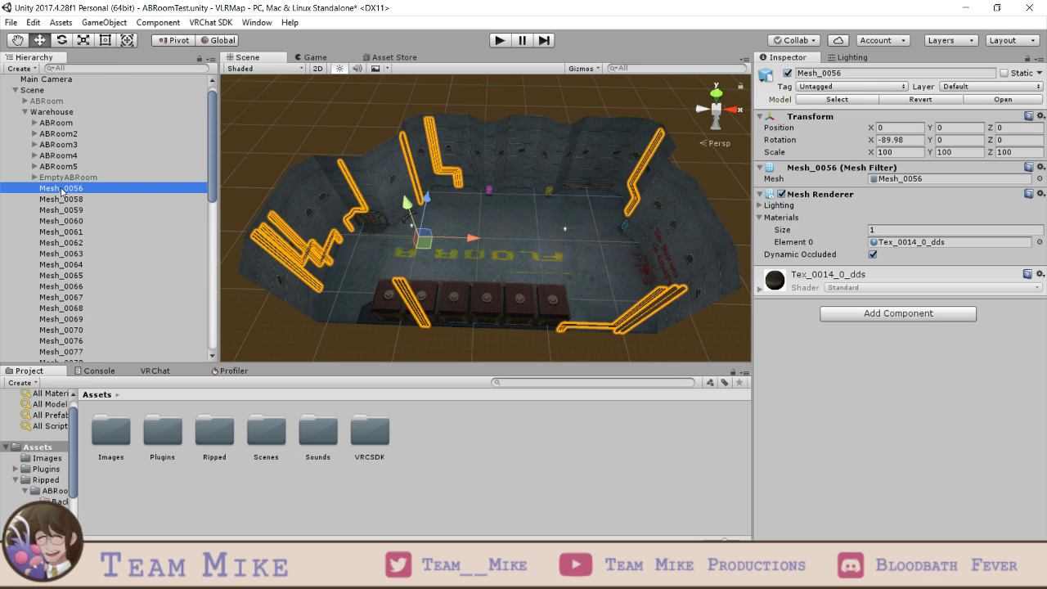
click(58, 201)
right_click(58, 207)
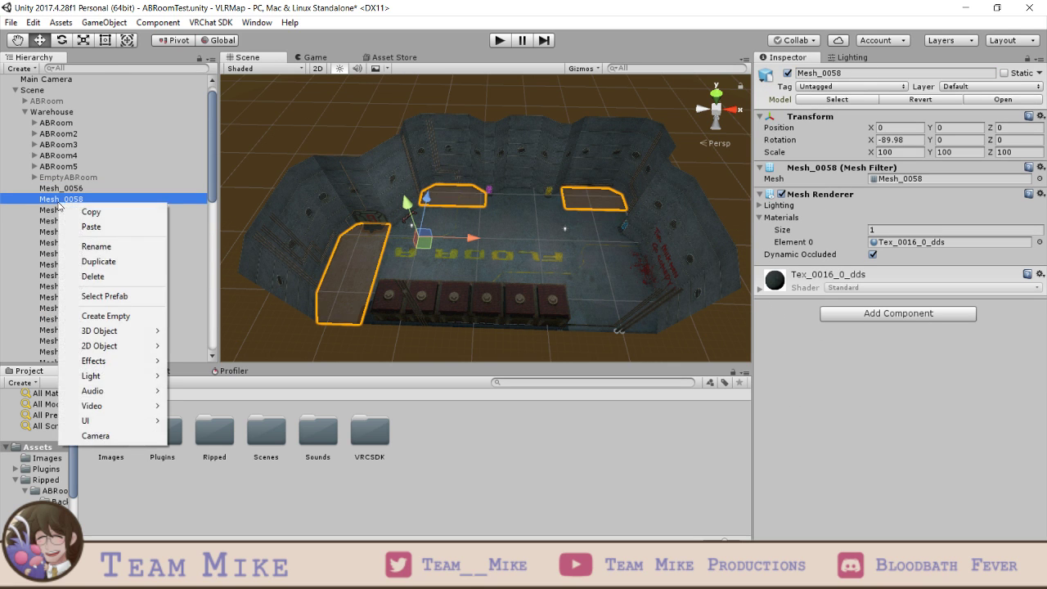
click(920, 314)
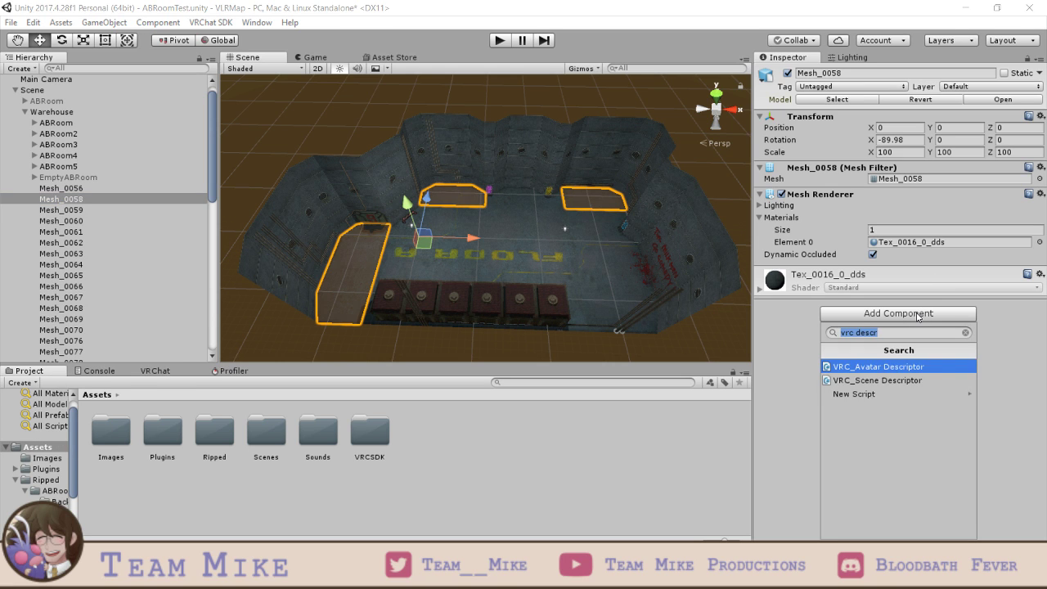
text(coll)
key(Down)
key(Down)
key(Down)
key(Down)
key(Down)
key(Down)
key(Down)
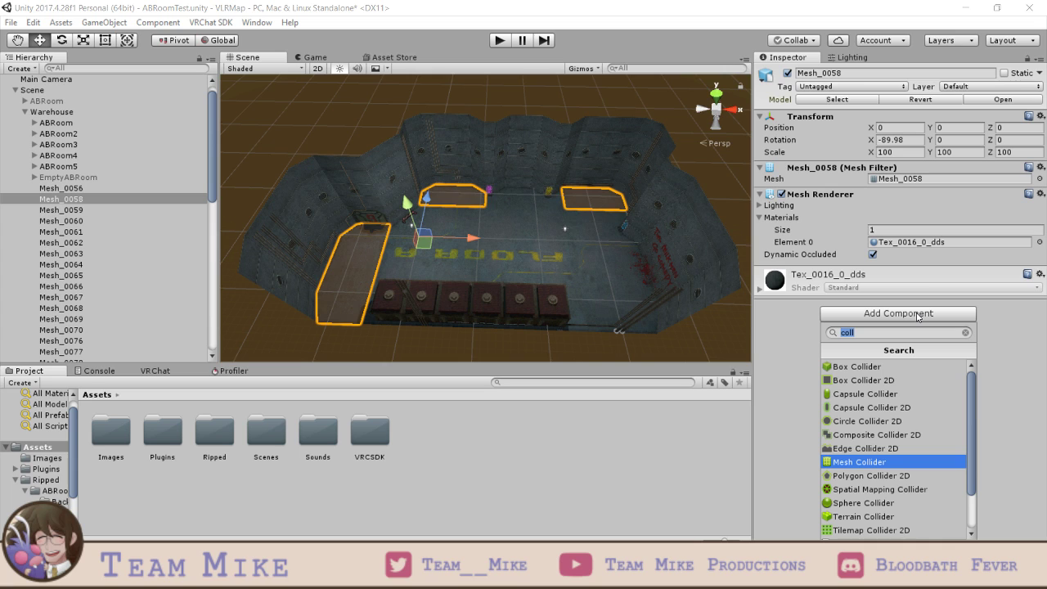
key(Down)
key(Down)
key(Down)
key(Down)
key(Down)
key(Down)
key(Down)
key(Down)
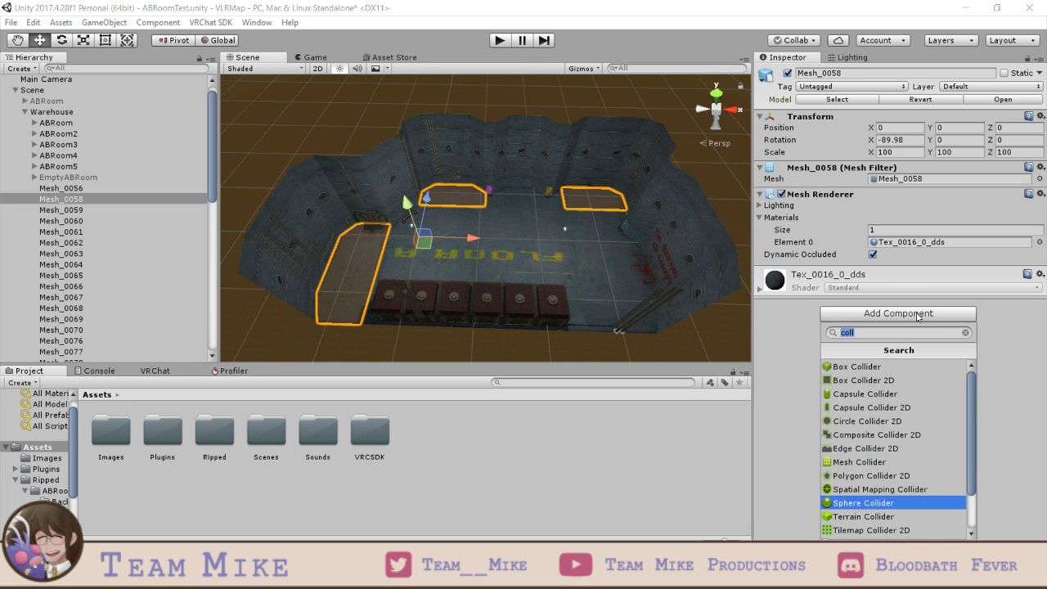
- Add a Box Collider component to the floor mesh Mesh_0058
key(BackSpace)
text(plan)
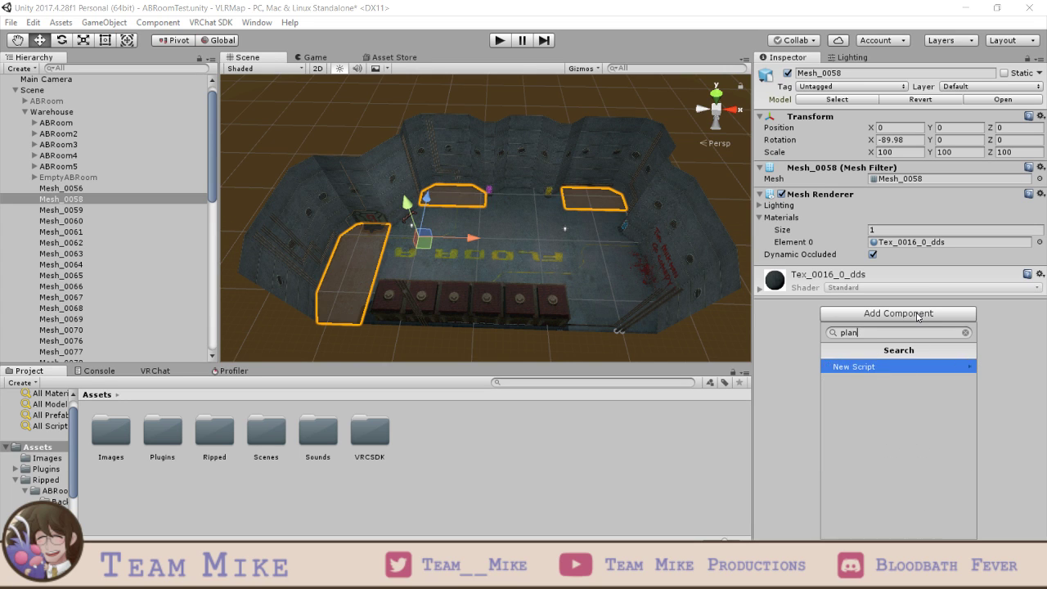
key(BackSpace)
key(BackSpace)
text(box)
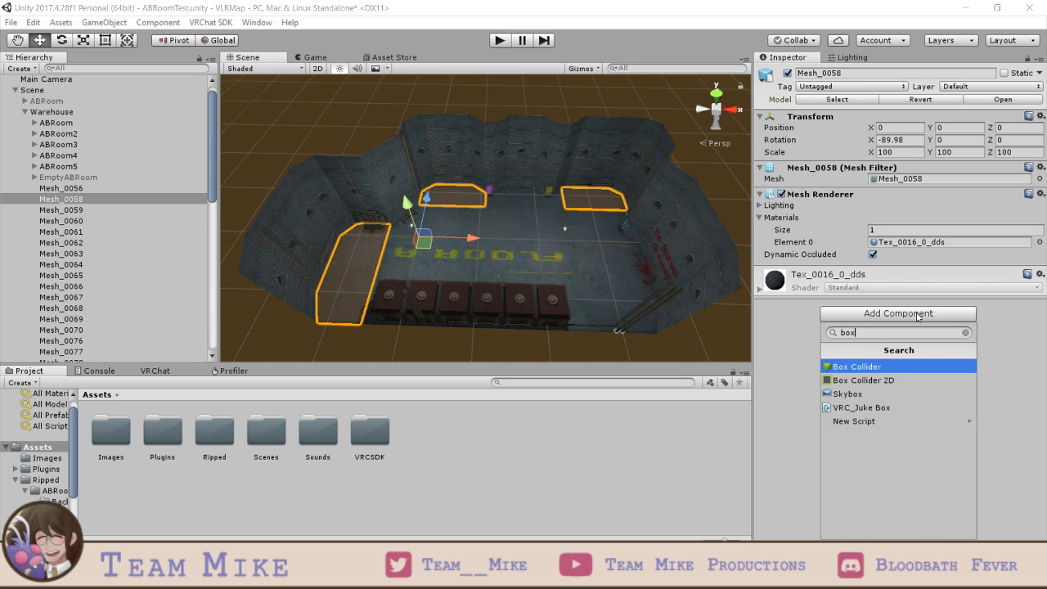
key(Return)
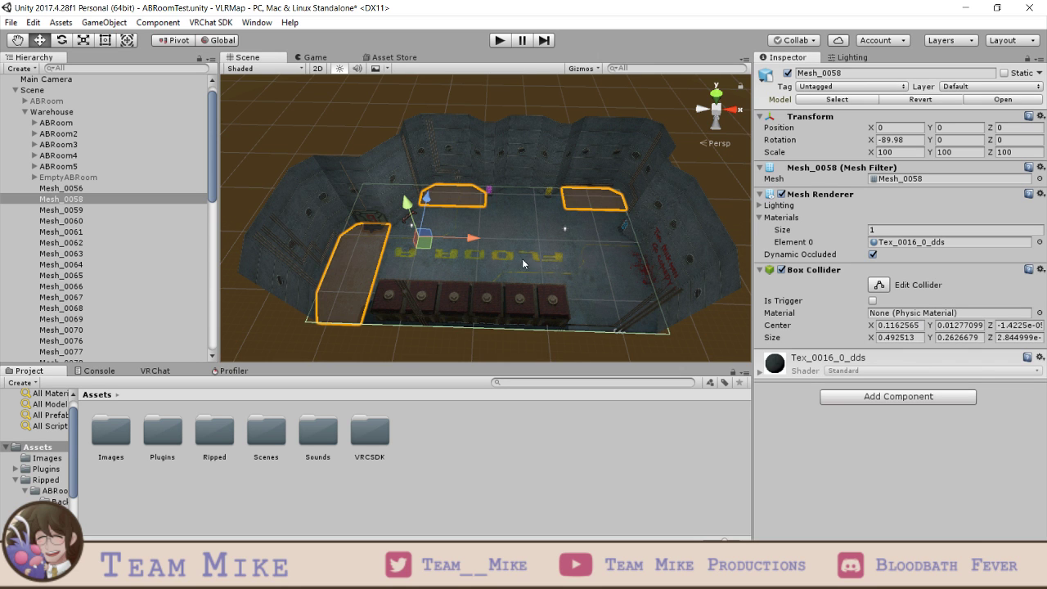
- Delete the empty Colliders object from the Warehouse group
mouse_move(526, 263)
middle_down()
mouse_move(516, 247)
mouse_move(515, 281)
middle_up()
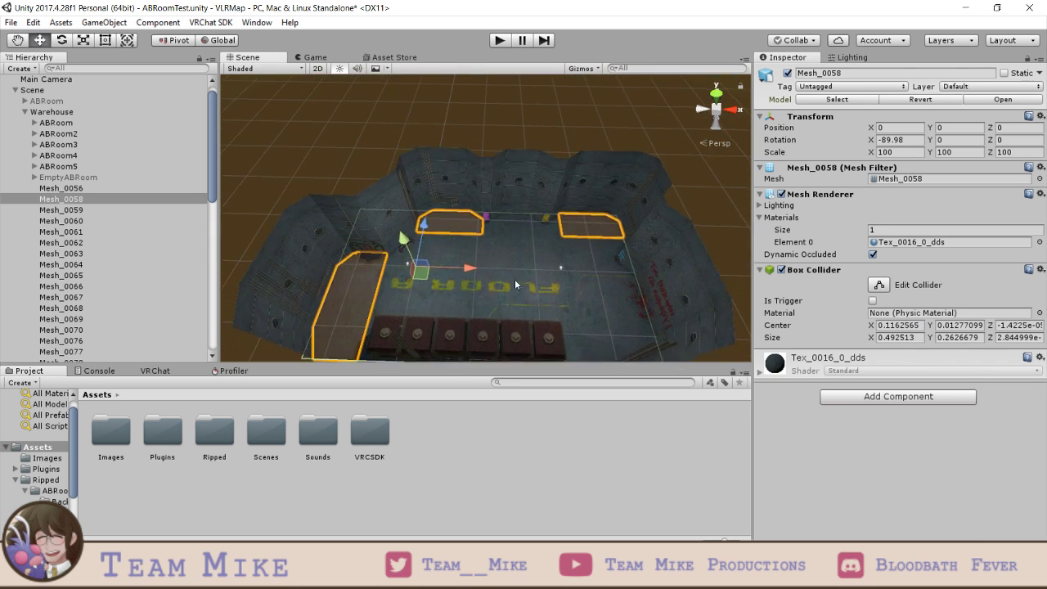
middle_drag(516, 245, 516, 211)
scroll(119, 250, down, 11)
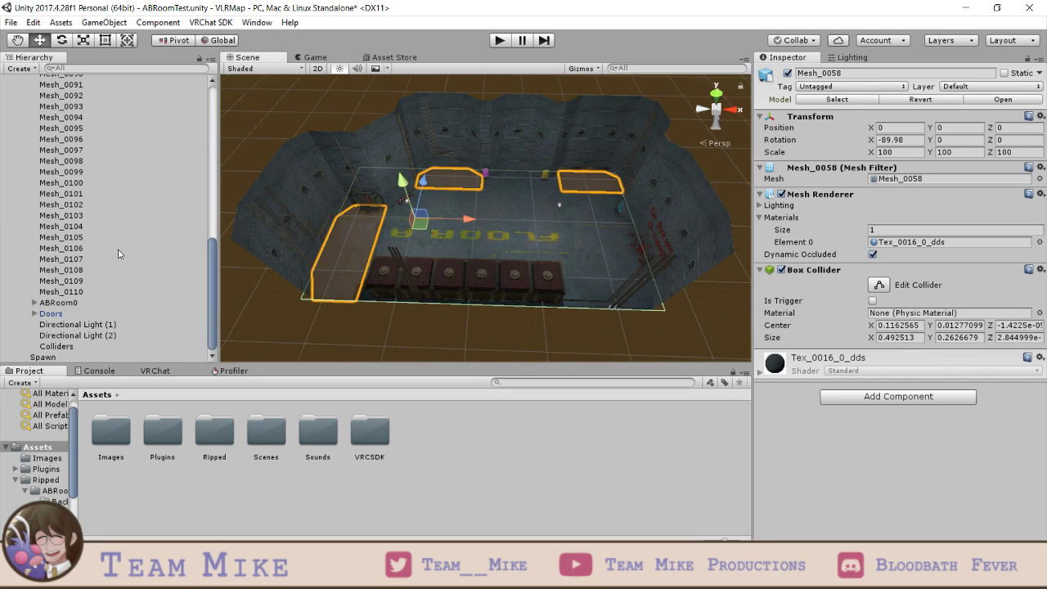
click(54, 345)
key(Delete)
scroll(82, 278, up, 11)
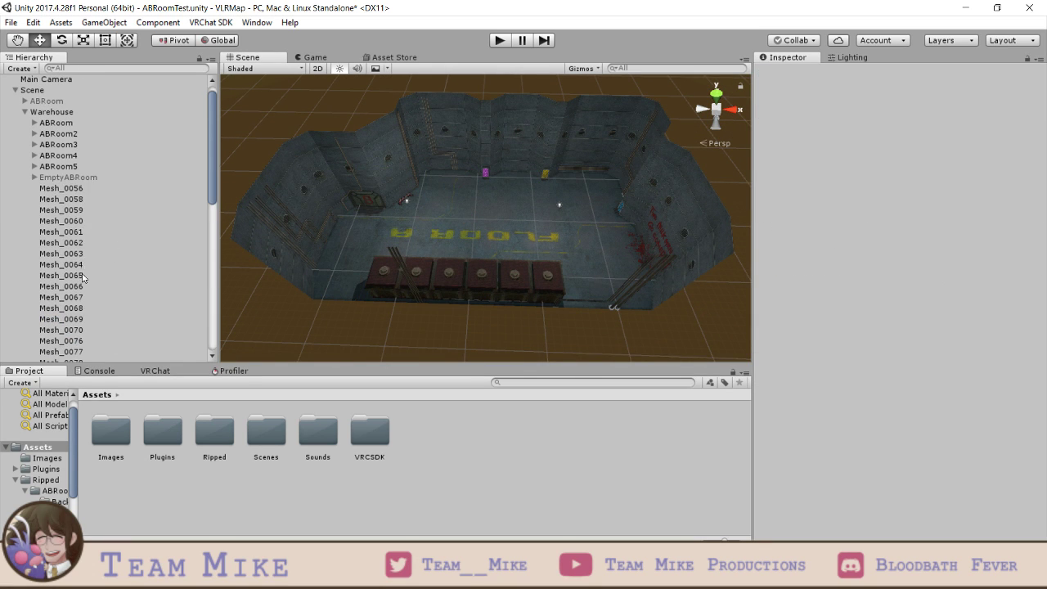
- Inspect how far Mesh_0058's box collider extends across the warehouse floor and save the scene
click(63, 191)
click(62, 210)
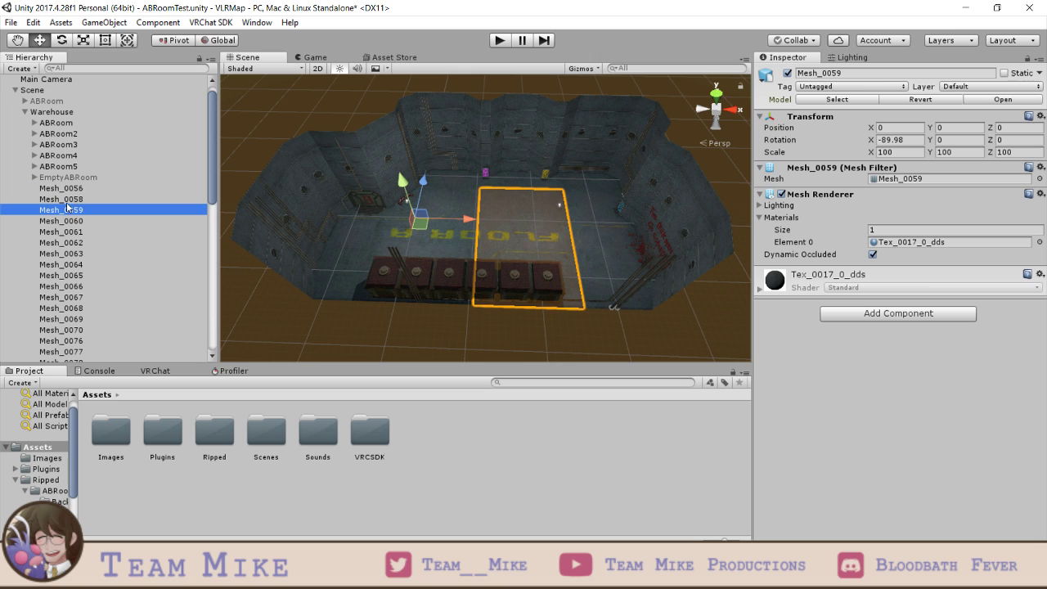
click(66, 200)
middle_drag(585, 225, 548, 202)
alt+drag(547, 201, 569, 328)
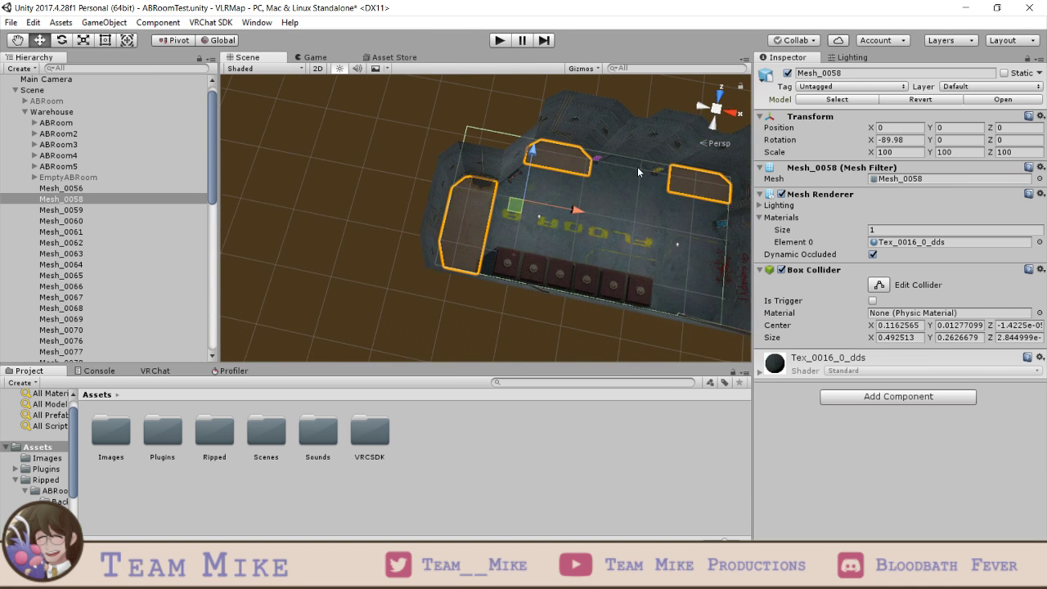
middle_drag(639, 170, 556, 156)
scroll(494, 233, up, 3)
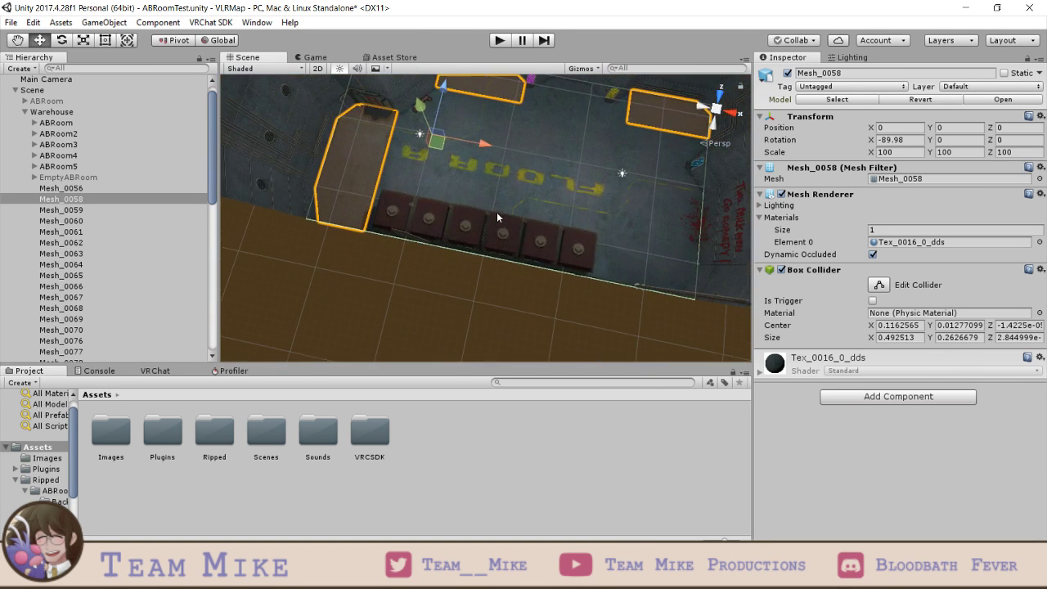
scroll(526, 152, up, 2)
scroll(526, 153, down, 4)
key(ctrl+s)
scroll(527, 162, down, 4)
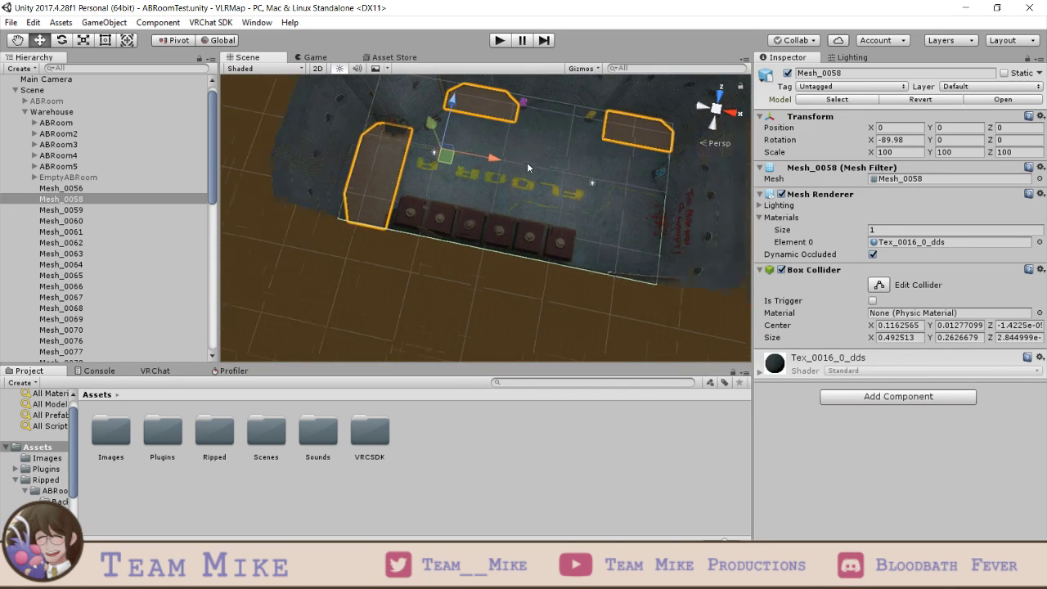
right_drag(526, 178, 546, 229)
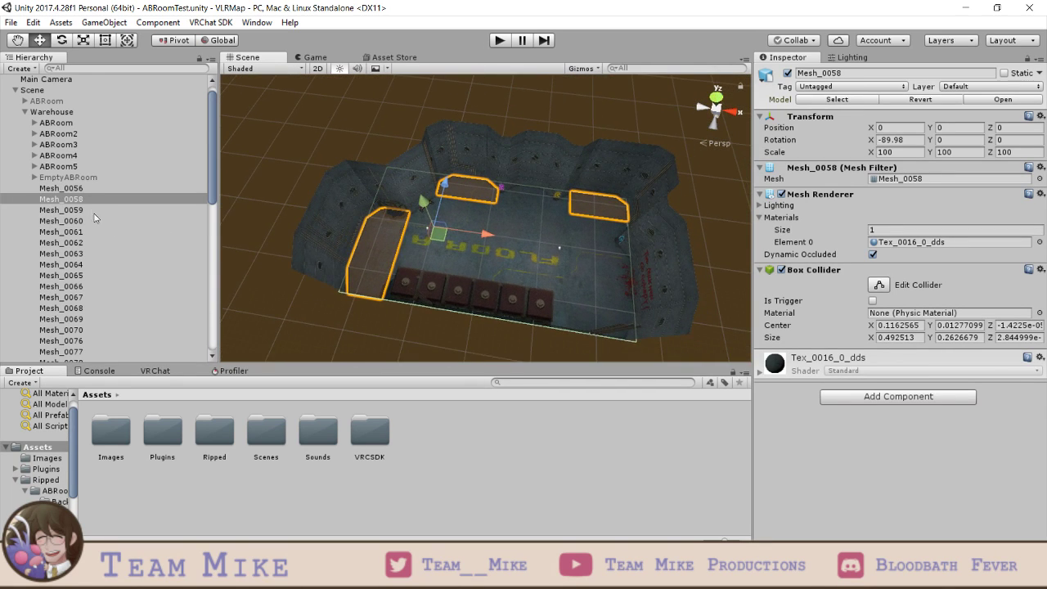
- Find the warehouse wall mesh Mesh_0062 and add a Box Collider component to it
click(89, 188)
click(84, 199)
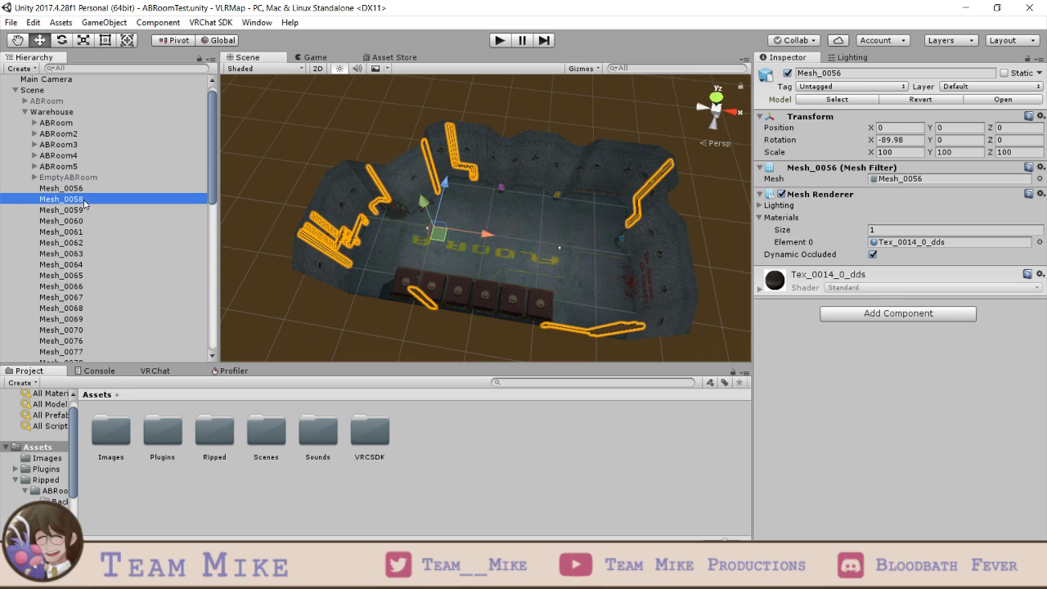
click(82, 210)
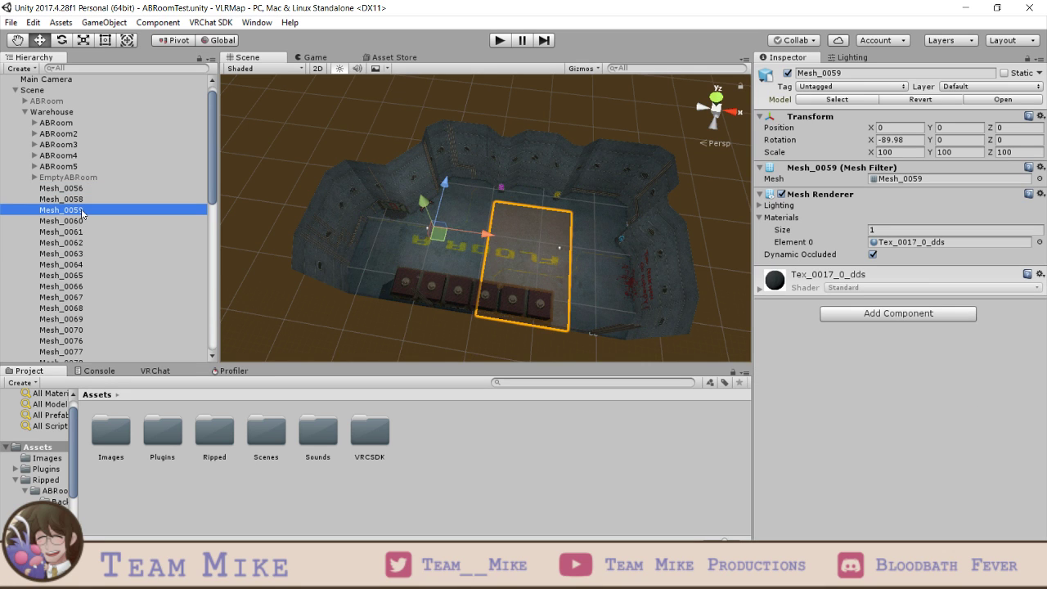
key(Down)
key(Down)
key(Down)
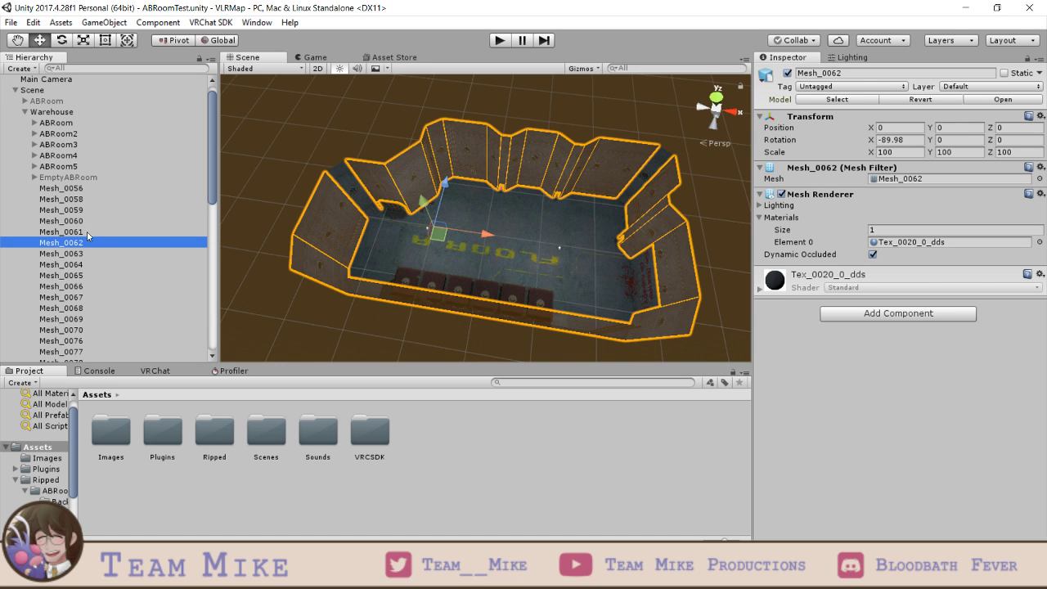
click(918, 314)
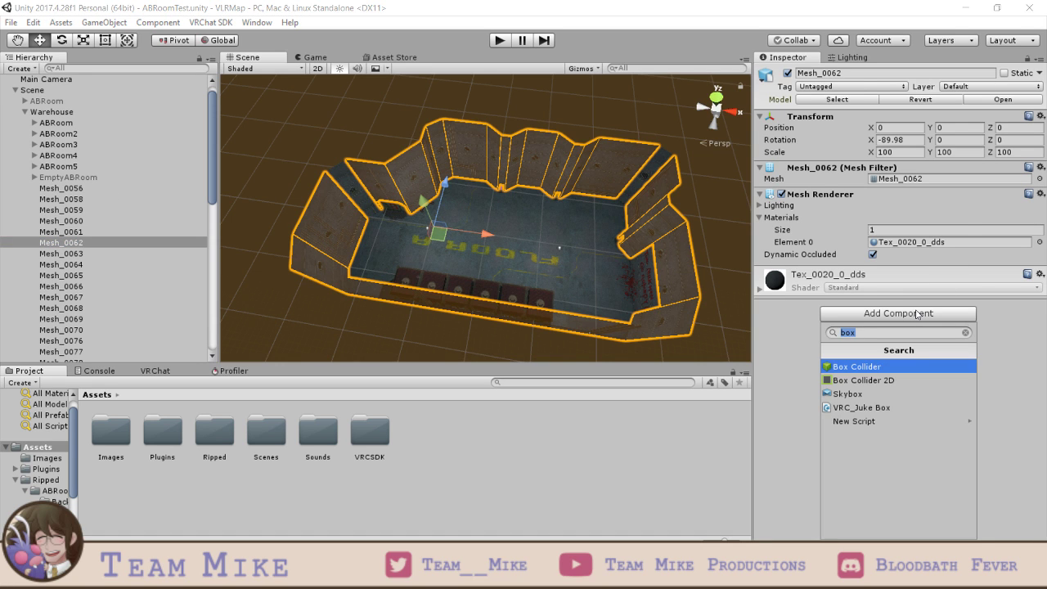
key(Return)
mouse_move(507, 220)
middle_down()
mouse_move(512, 229)
mouse_move(504, 212)
middle_up()
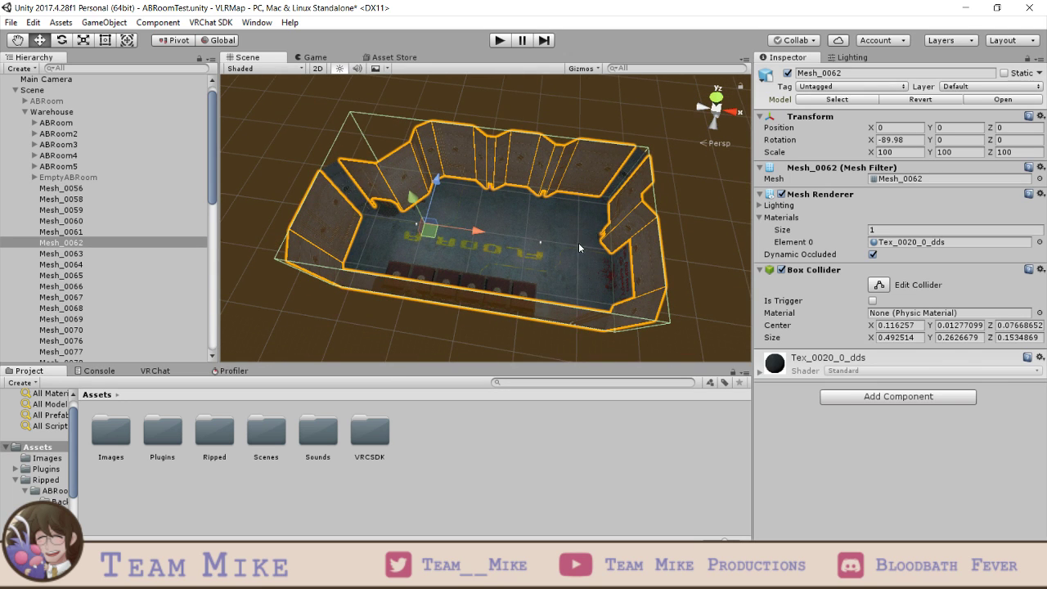
- Go through the meshes around Mesh_0062 in the Warehouse group to identify which parts of the room they form
click(92, 254)
click(92, 264)
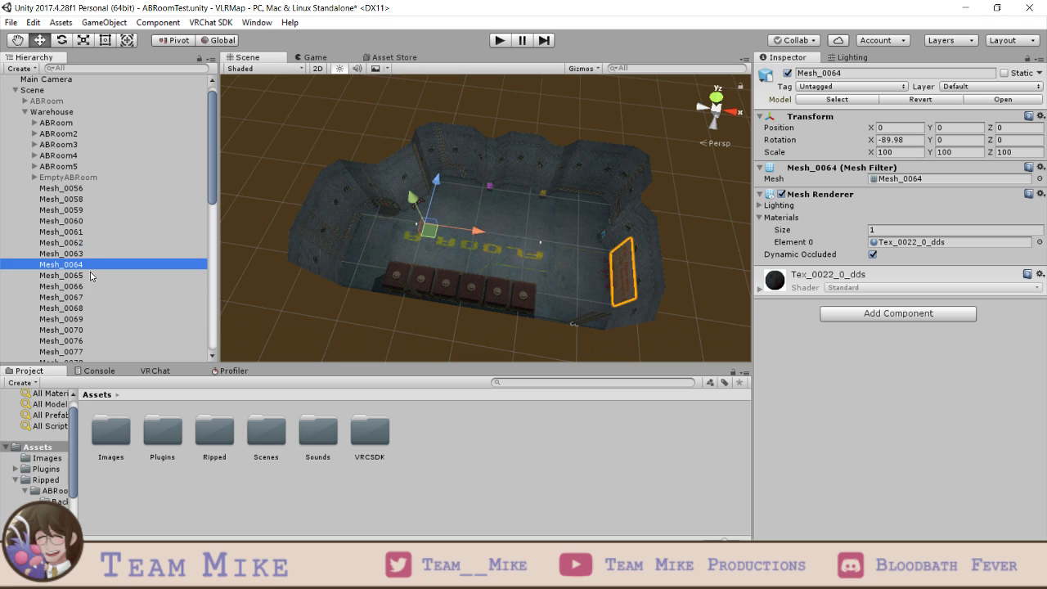
key(Down)
key(Down)
key(Down)
key(Down)
key(Down)
key(Up)
key(Up)
key(Up)
key(Up)
key(Up)
key(Up)
key(Up)
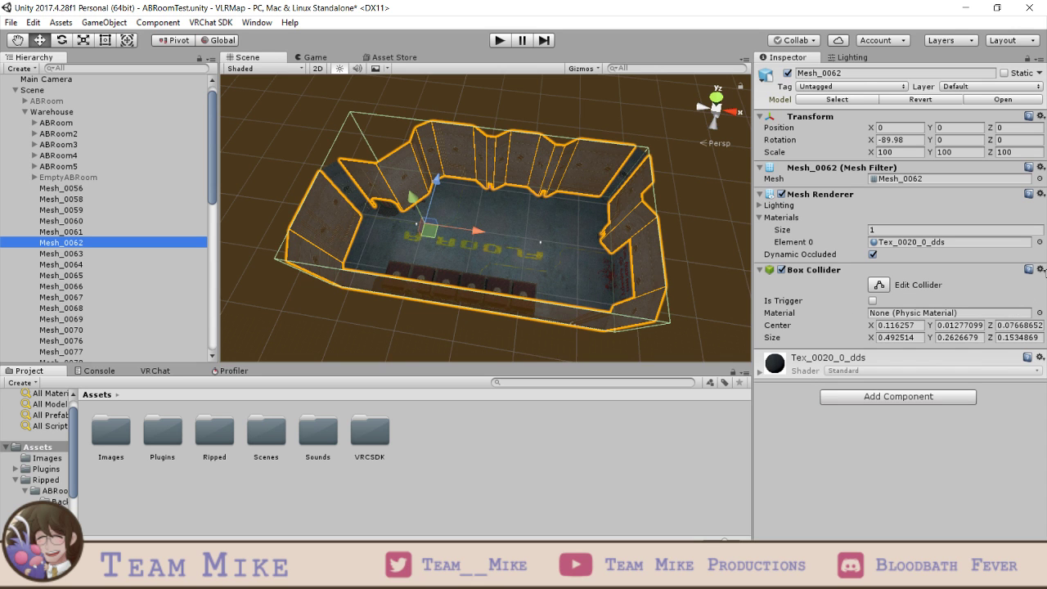
middle_drag(628, 288, 534, 249)
alt+drag(535, 249, 498, 277)
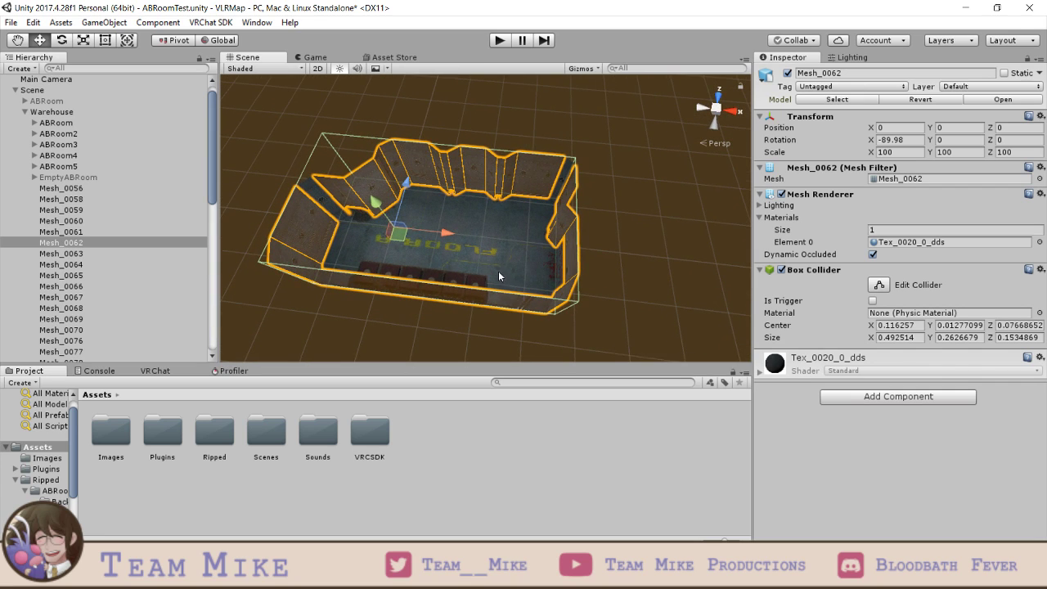
- Set the X size of Mesh_0062's box collider to 0.01
click(91, 243)
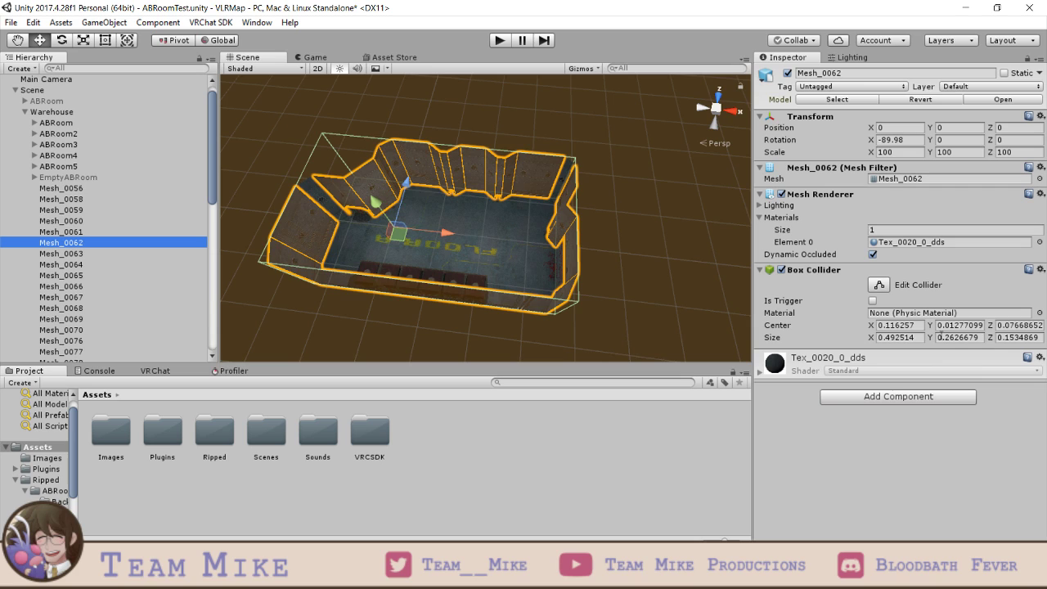
click(890, 338)
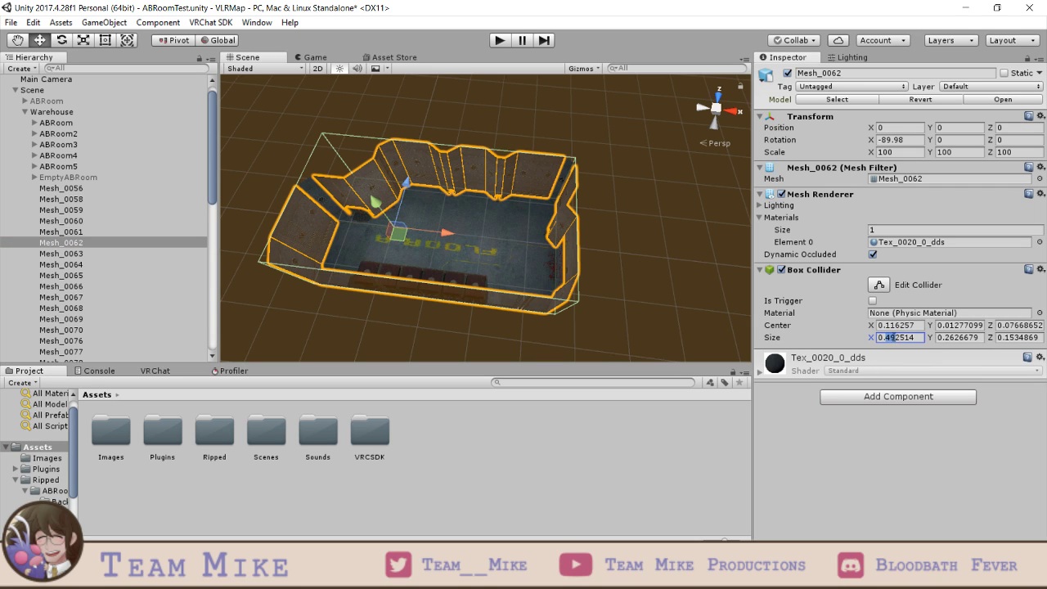
drag(887, 338, 918, 338)
text(0.1)
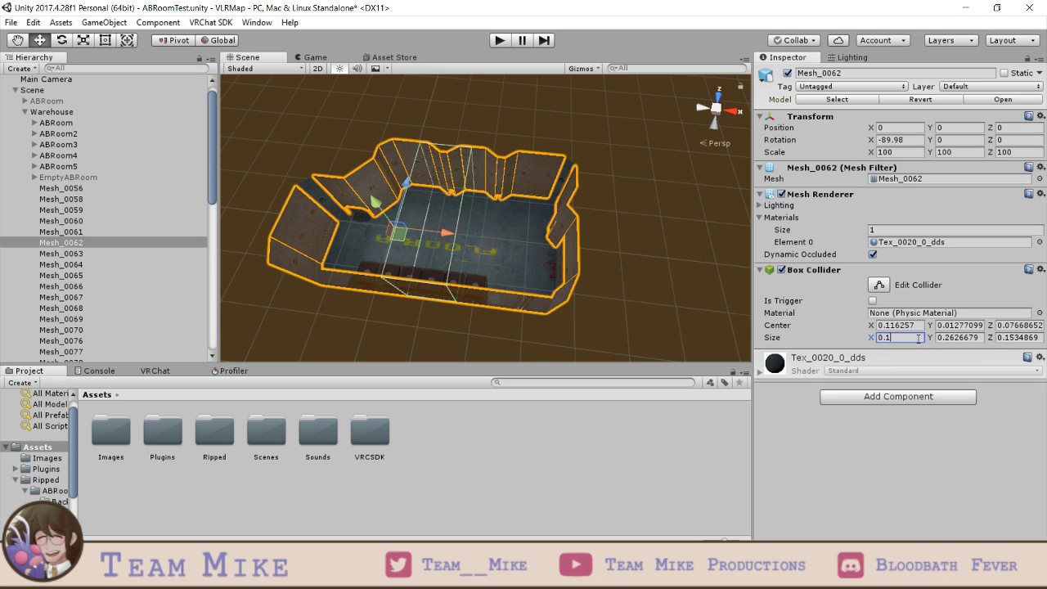
key(BackSpace)
text(00)
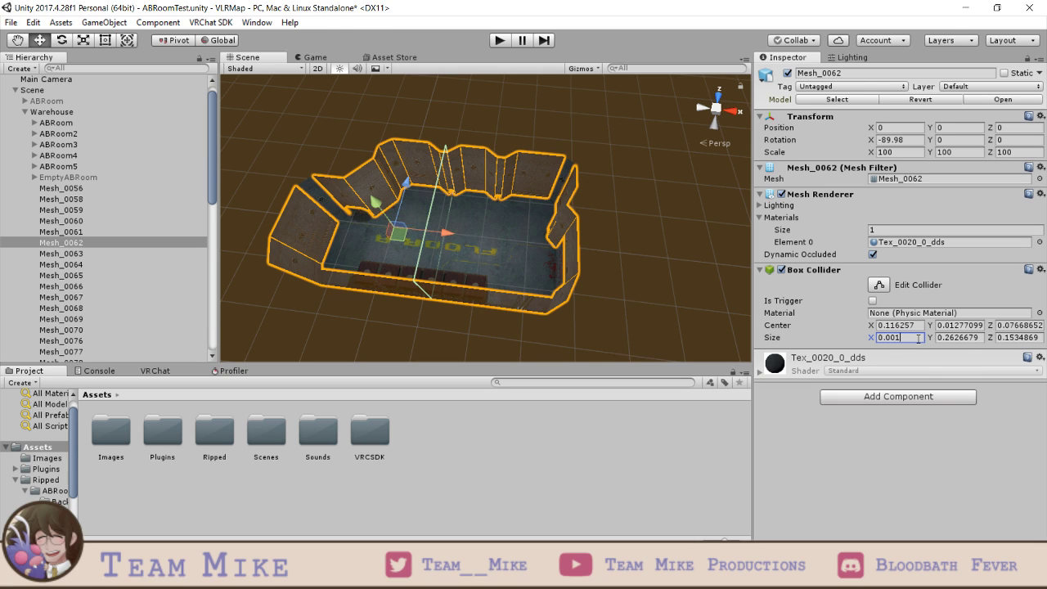
key(BackSpace)
text(1)
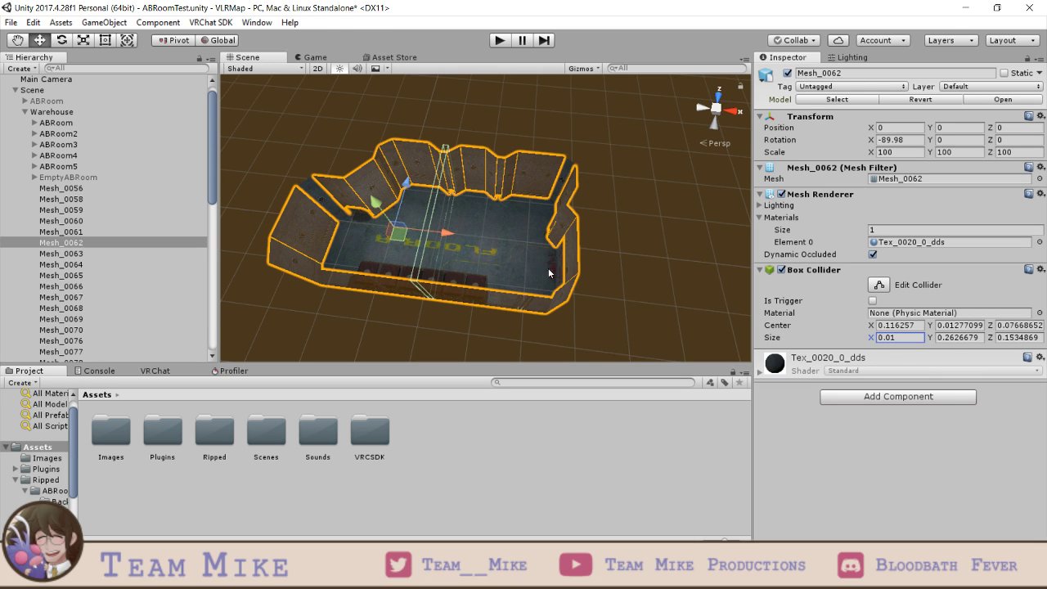
- Remove the Box Collider component from Mesh_0062
click(914, 326)
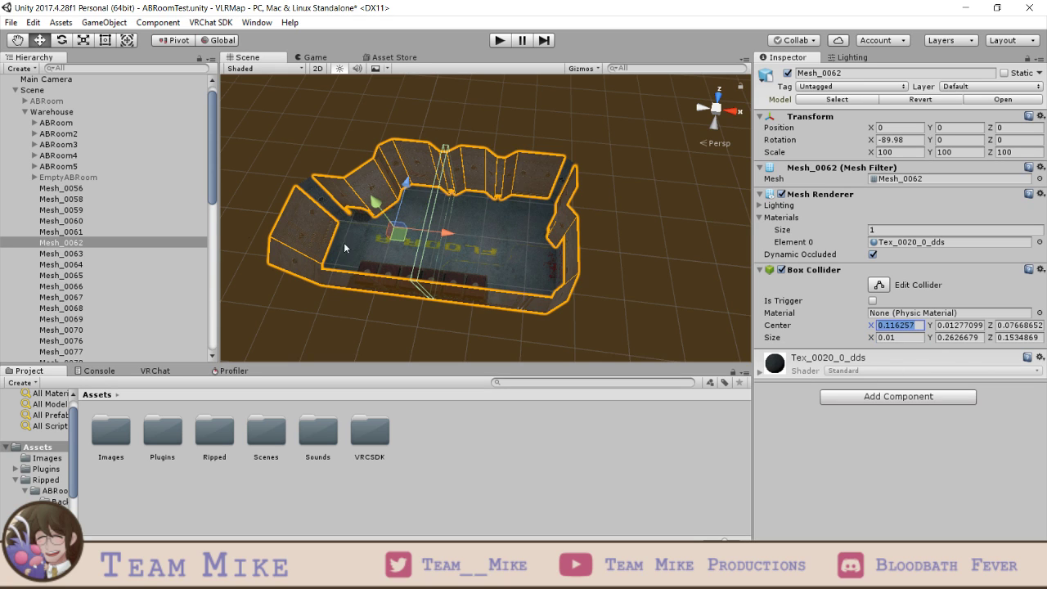
click(1041, 270)
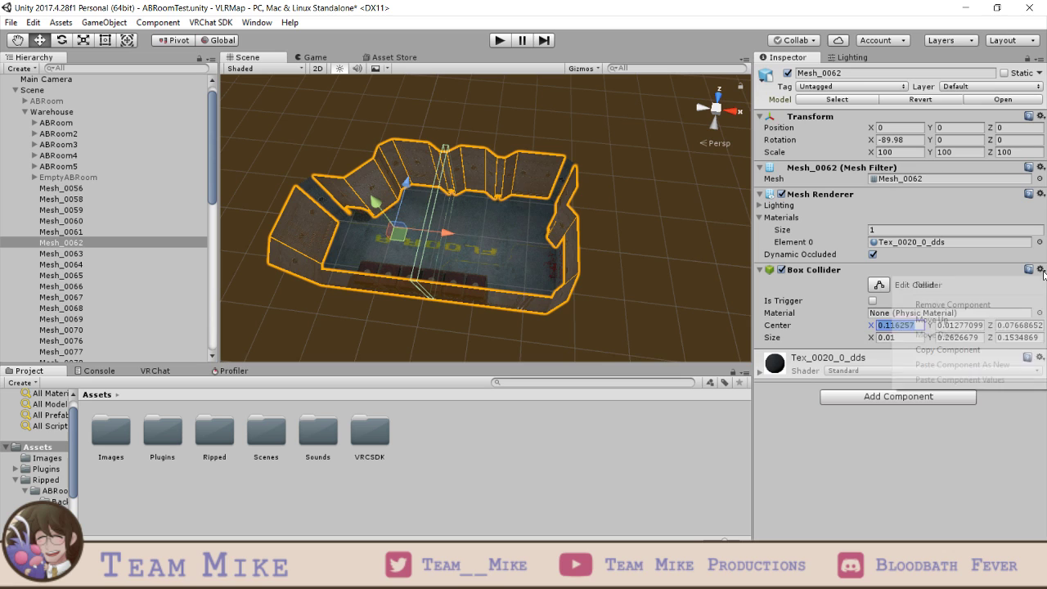
click(968, 311)
- Create an empty child object under Mesh_0062 and add a Box Collider component to it
right_click(72, 243)
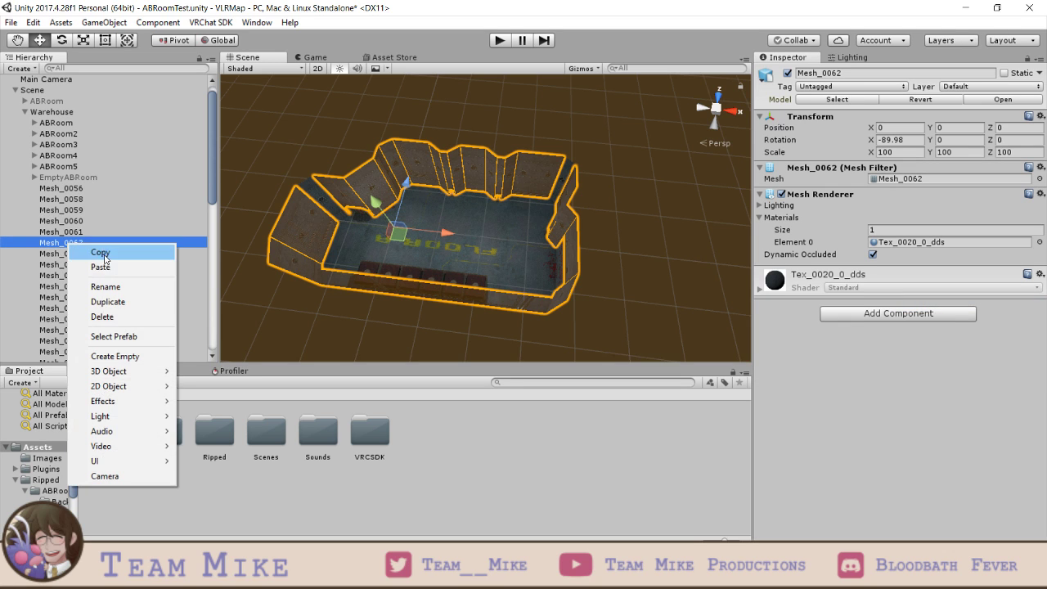
click(115, 356)
click(847, 163)
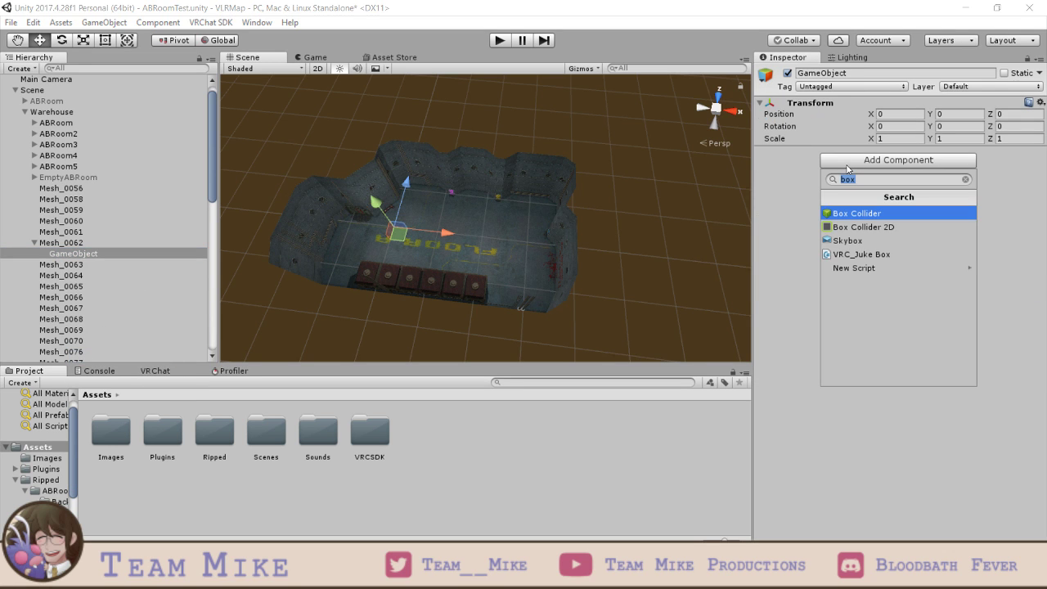
key(Return)
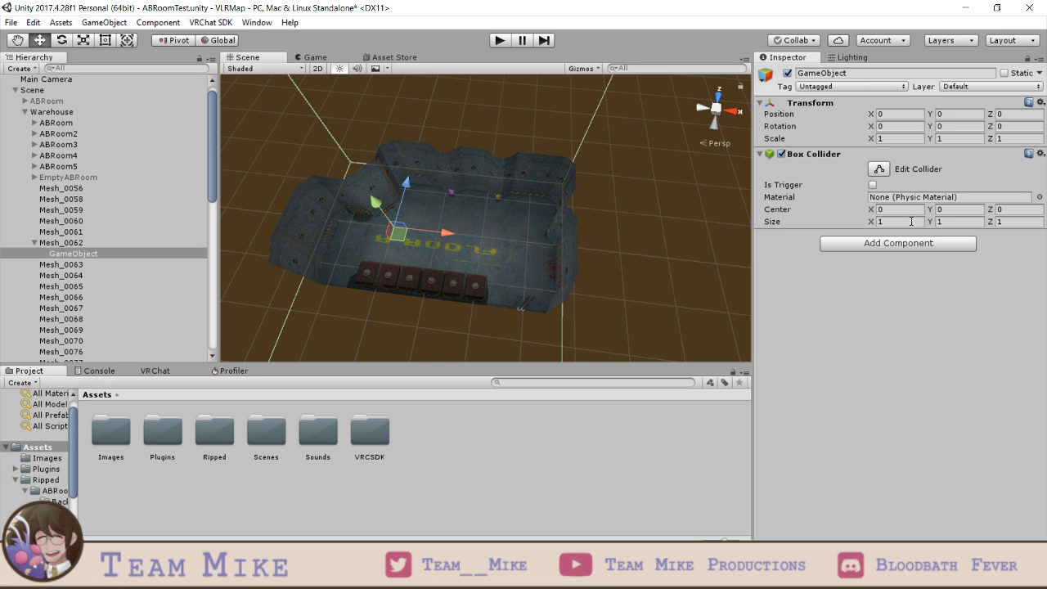
- Set the child object's box collider size to 0.1 in X, Y and Z
click(911, 221)
text(.1)
key(Tab)
text(.1)
key(Tab)
text(.1)
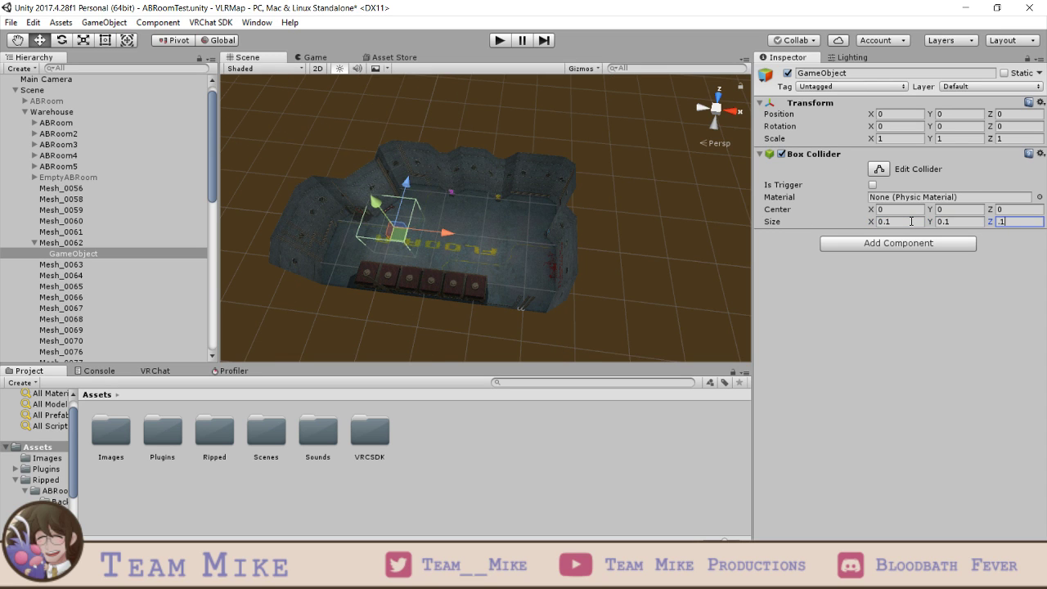
key(Return)
- Add a Box Collider component to the wall mesh Mesh_0062 again
click(123, 242)
click(949, 313)
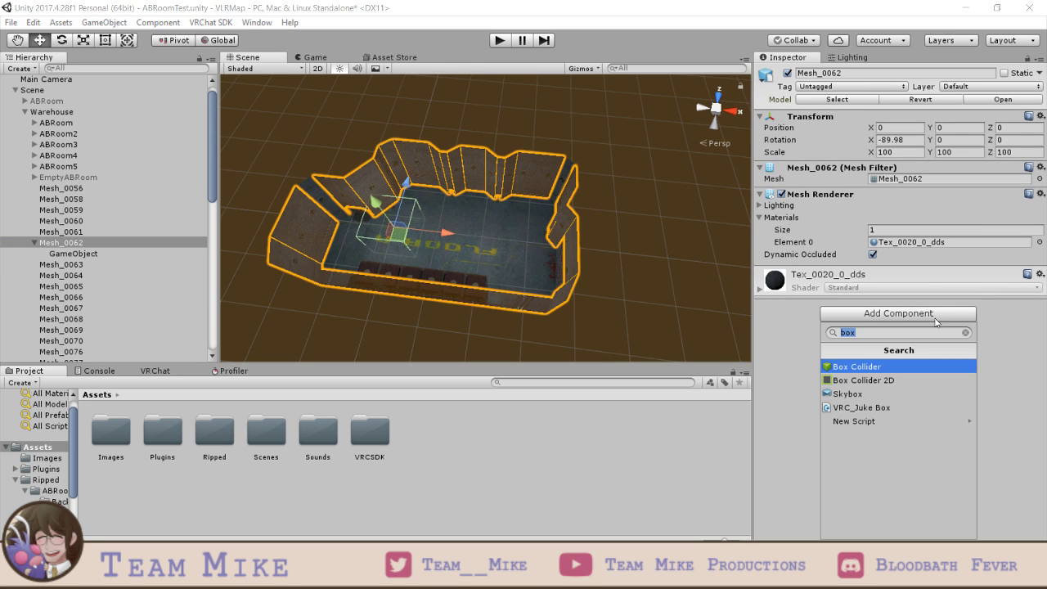
key(Return)
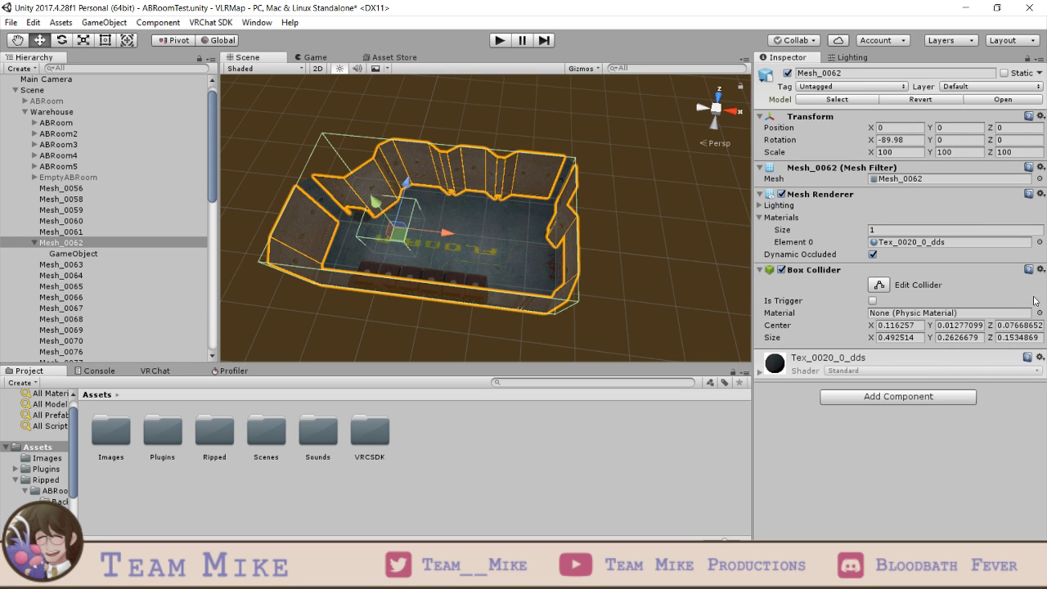
- Copy Mesh_0062's Box Collider component and paste its values onto the child object's collider
click(1040, 270)
click(947, 349)
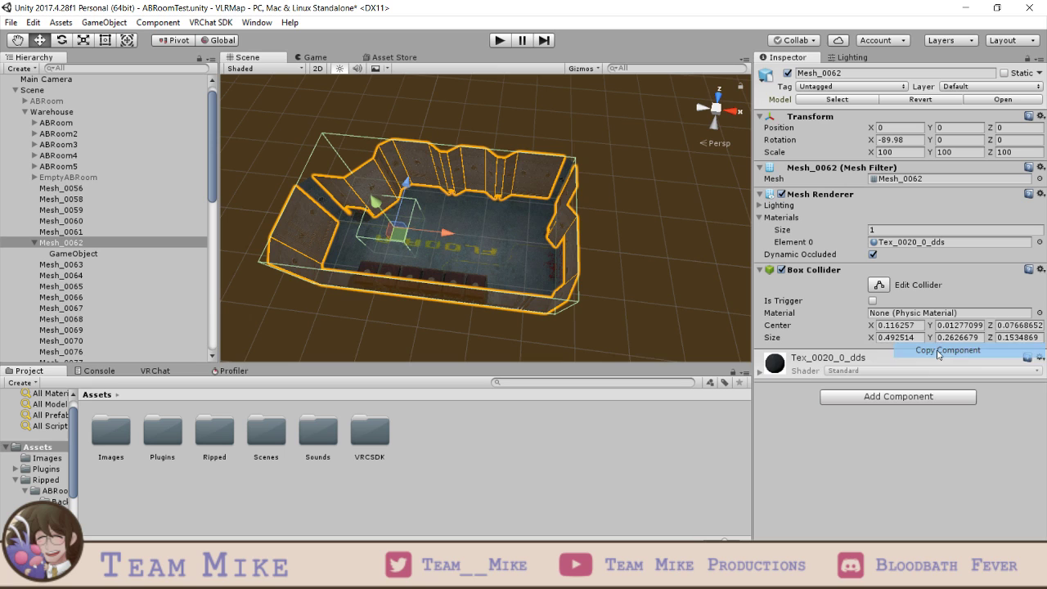
click(1040, 269)
click(898, 427)
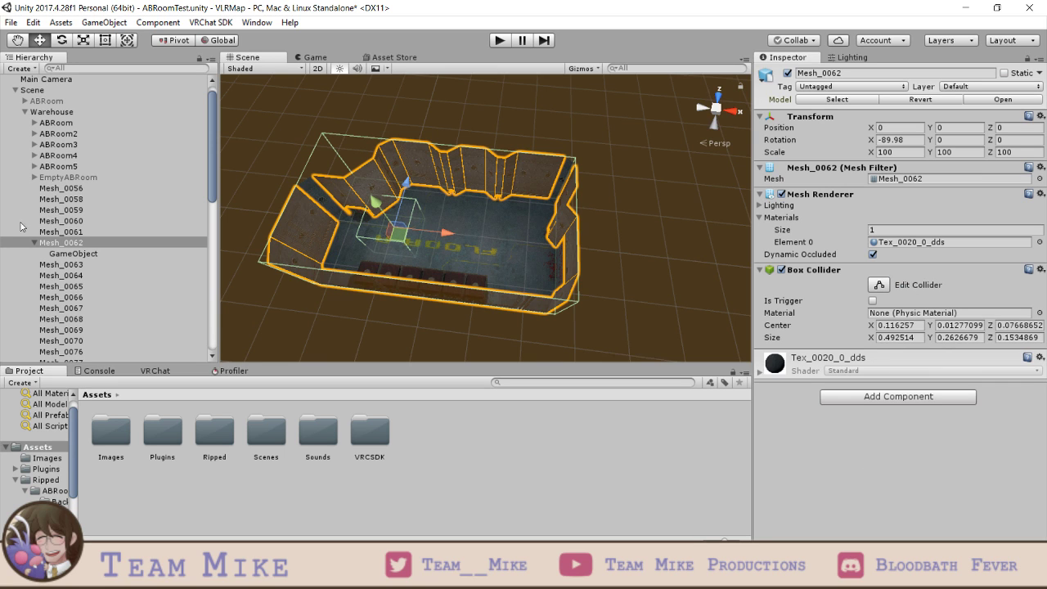
click(58, 259)
click(1041, 154)
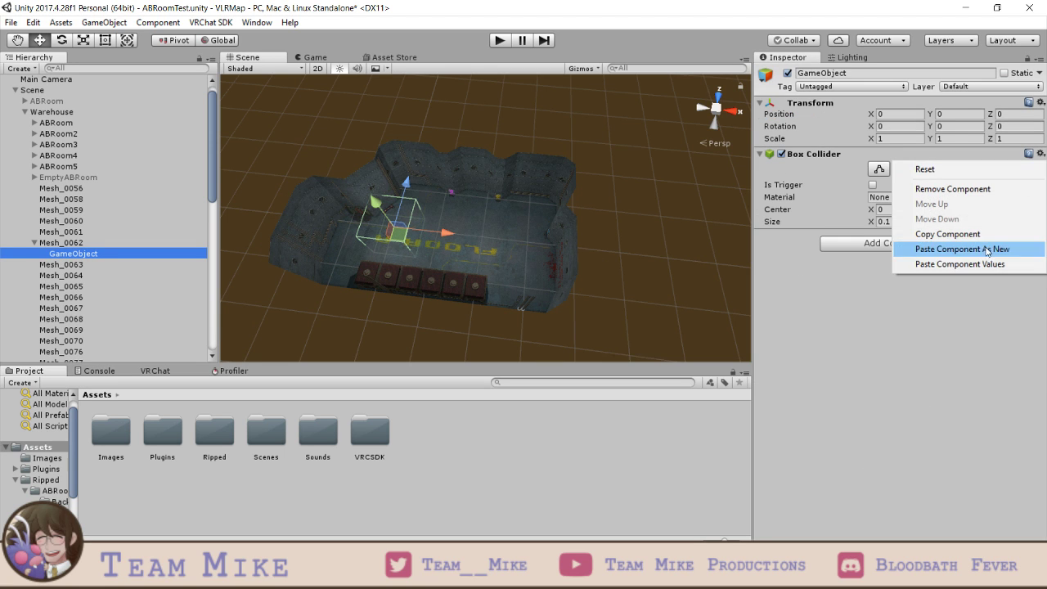
click(932, 269)
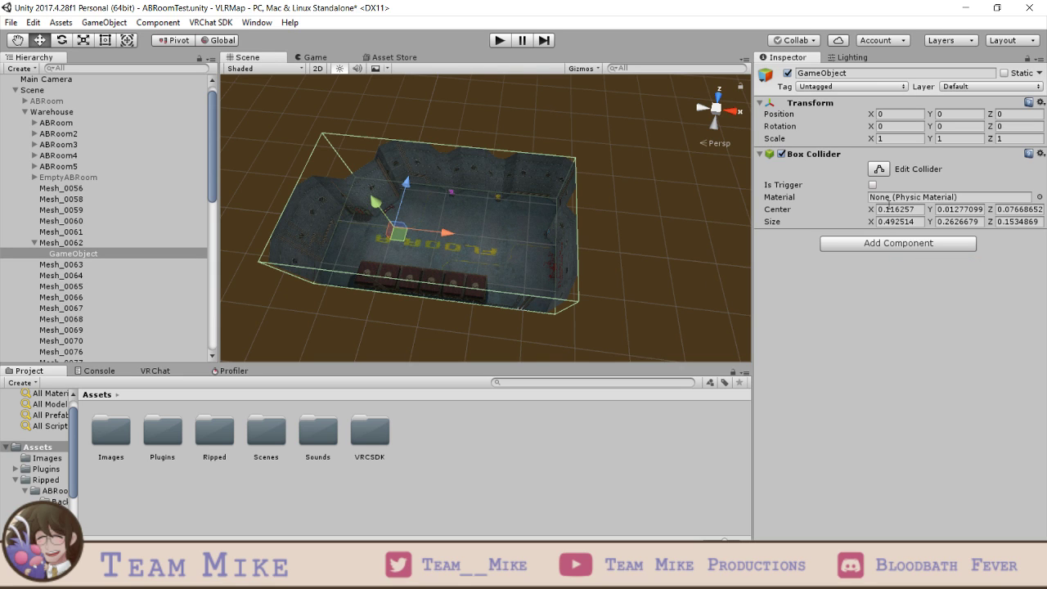
- Set the child collider's X size to 0.01 and move the child object along X to about -0.259
click(900, 222)
text(0.01)
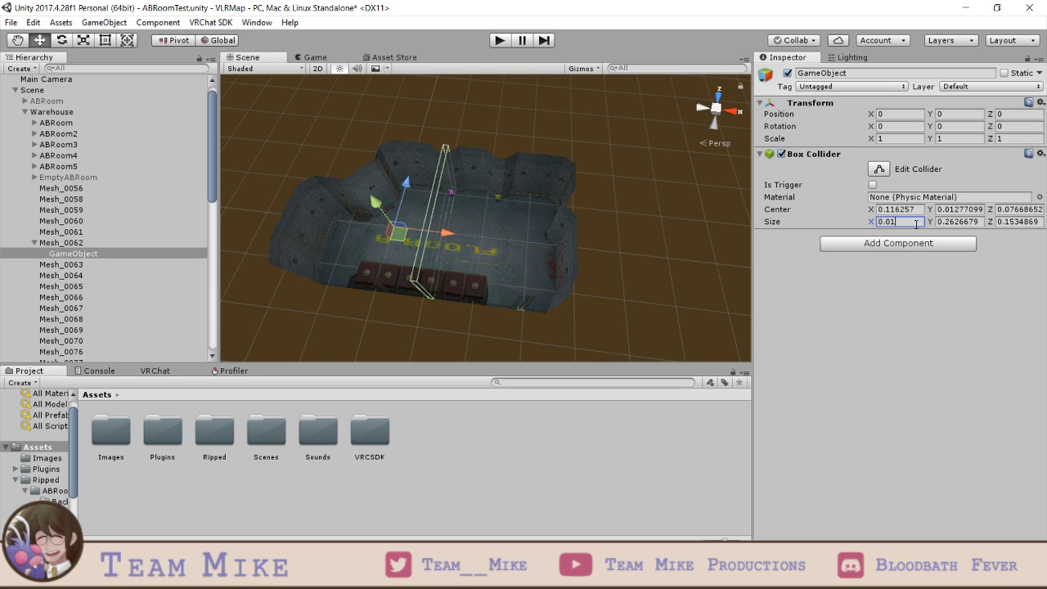
drag(450, 232, 344, 232)
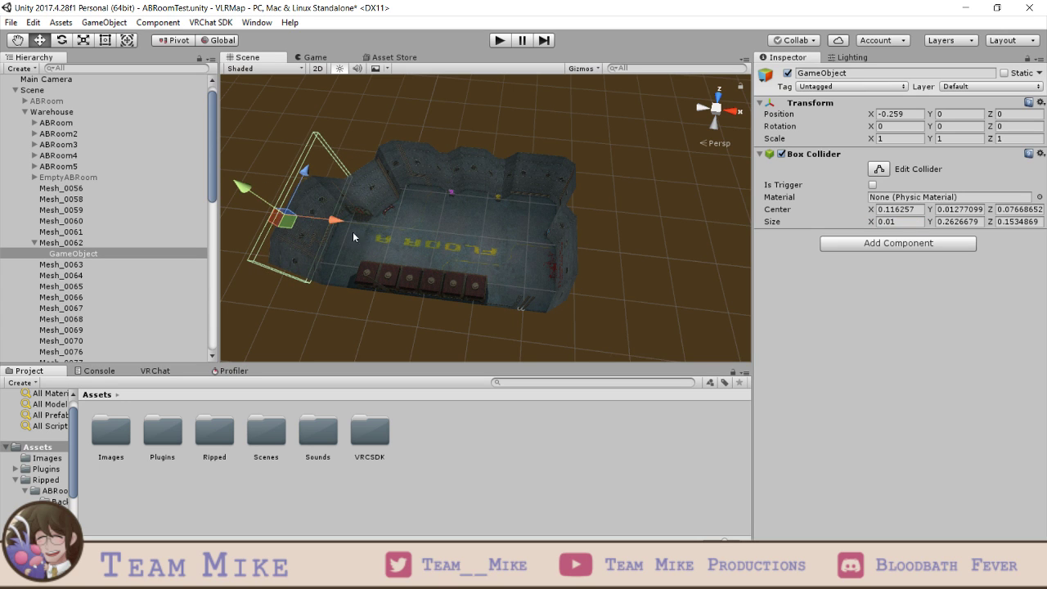
- Set the child object's box collider center to 0 in X, Y and Z
click(890, 208)
text(0)
key(Tab)
text(0)
key(Tab)
text(0)
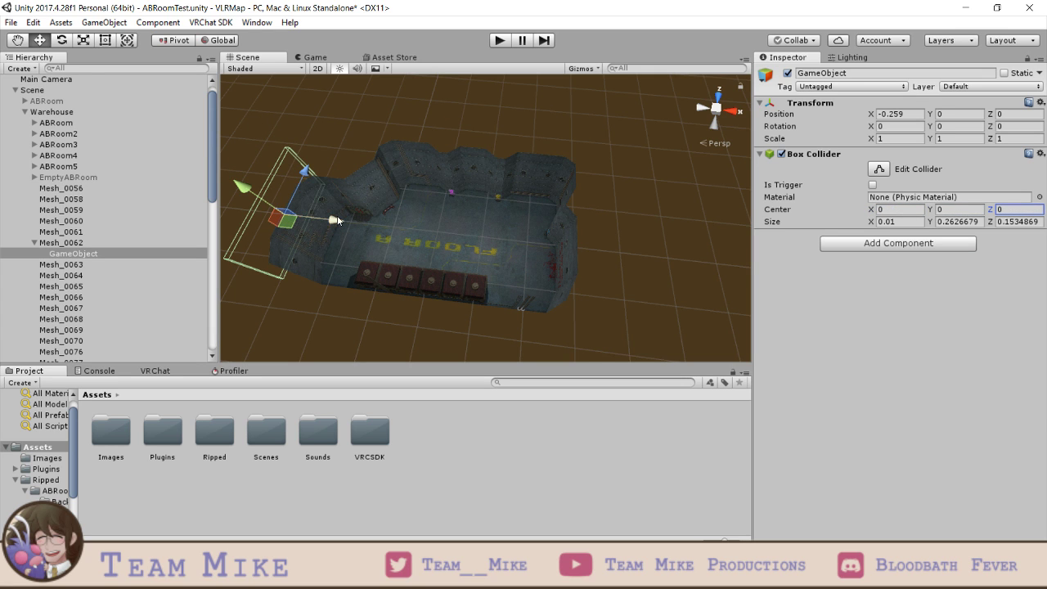
- Move the thin child collider against the warehouse's end wall, to about X -0.1362 and Z 0.076
drag(337, 219, 364, 221)
key(f)
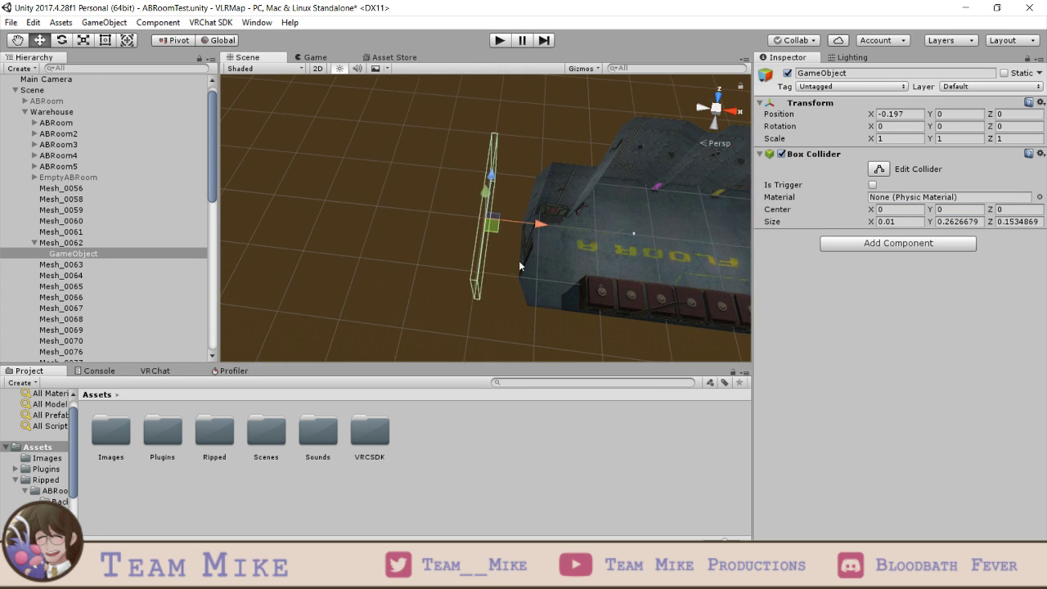
drag(540, 225, 583, 222)
middle_drag(572, 257, 526, 254)
scroll(526, 251, down, 5)
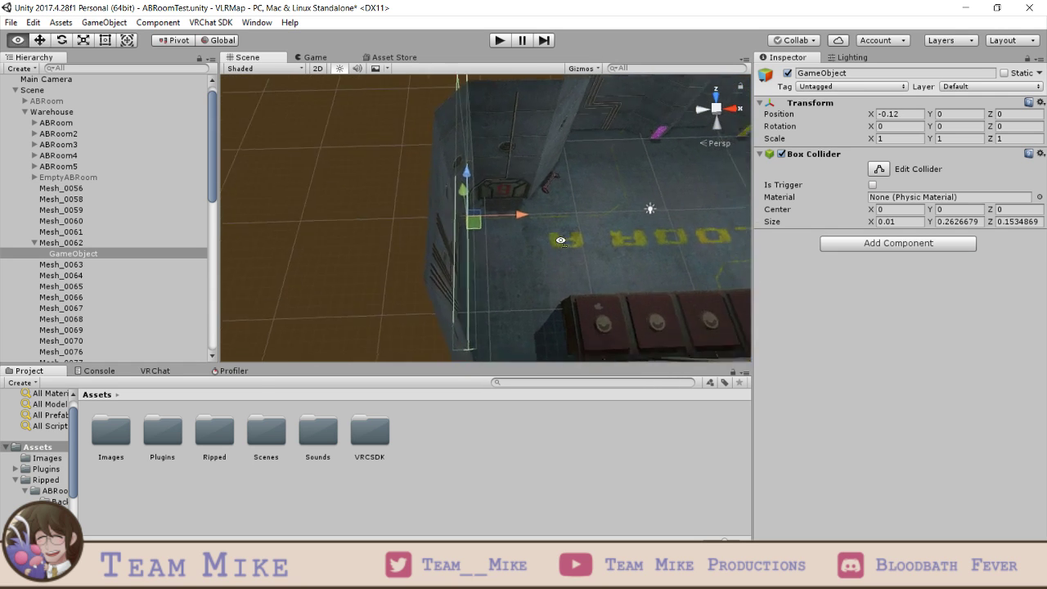
drag(541, 207, 536, 208)
alt+drag(535, 209, 447, 272)
scroll(470, 254, up, 3)
drag(486, 172, 577, 276)
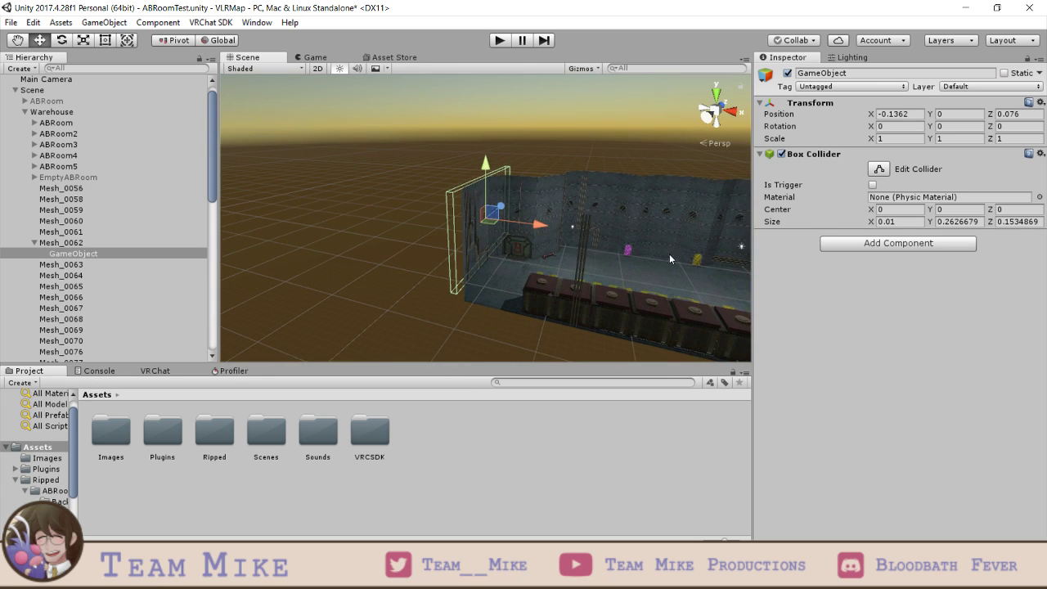
- Try Mesh_0062's collider center Y value 0.01277099 on the child object's collider, and set the center Y back to 0
click(74, 243)
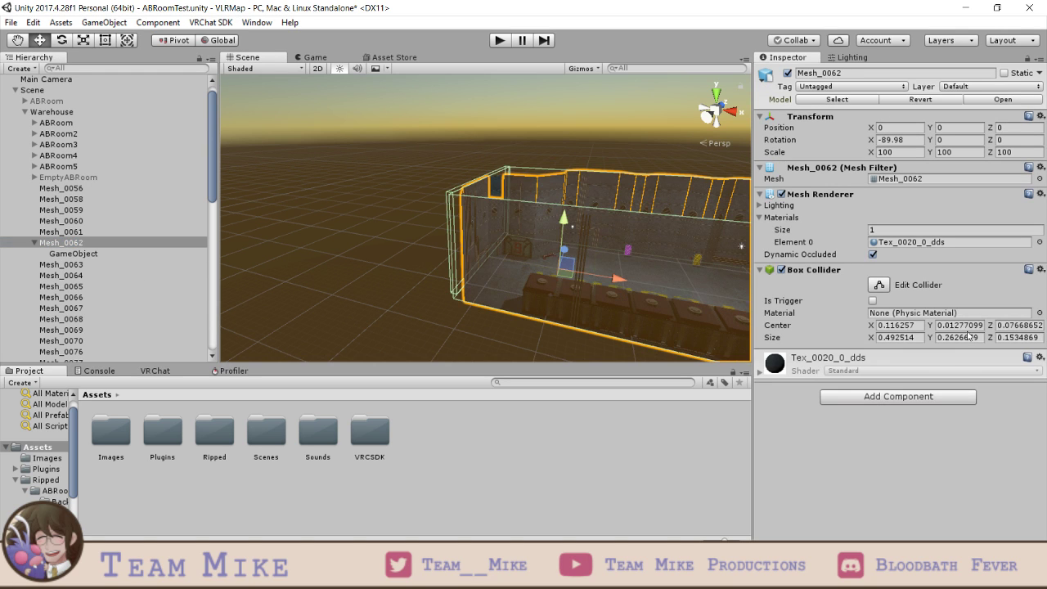
click(962, 325)
click(160, 254)
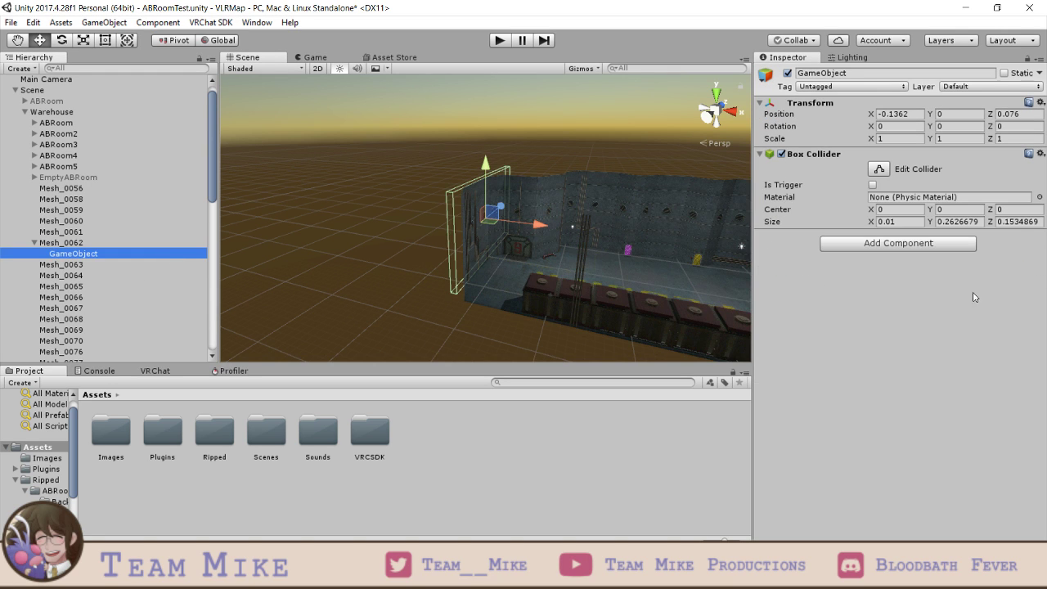
click(957, 207)
key(ctrl+v)
key(ctrl+z)
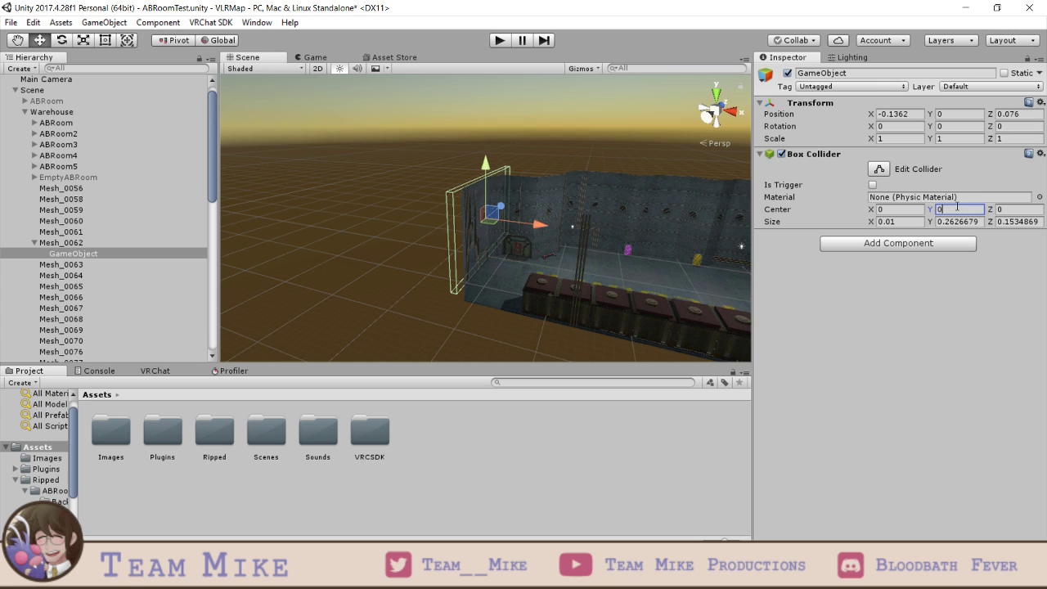
key(ctrl+a)
key(ctrl+v)
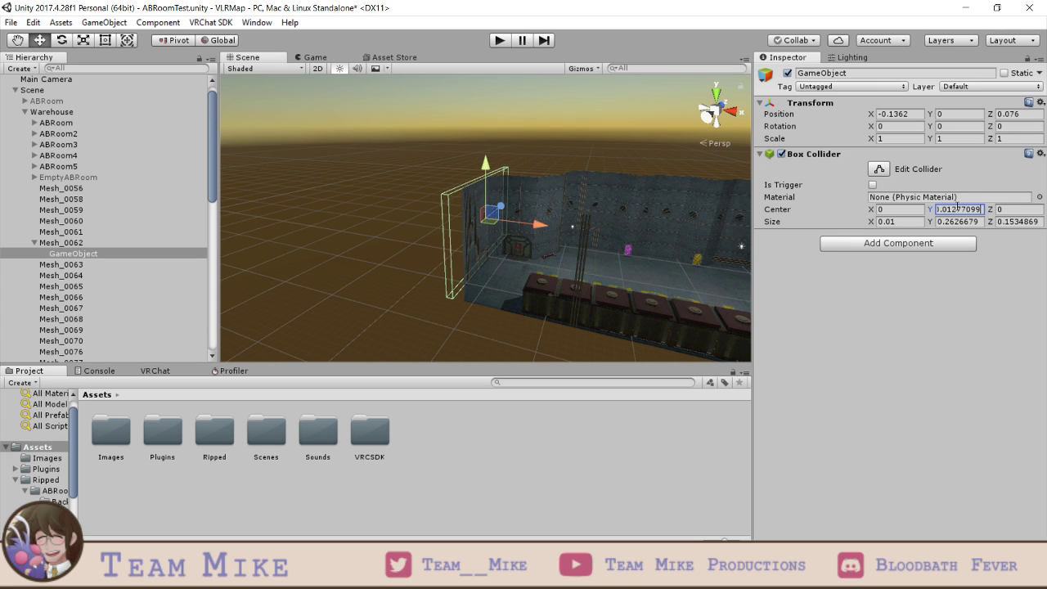
key(ctrl+a)
text(0)
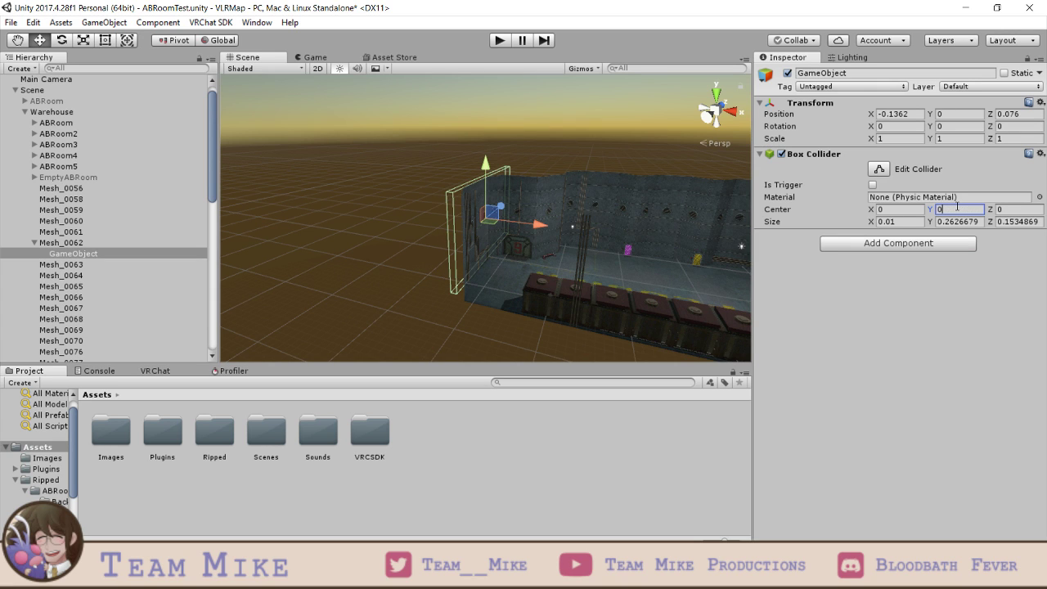
- Try pasting Mesh_0062's collider center X value into the child collider's center X, and undo the paste
click(61, 242)
click(913, 337)
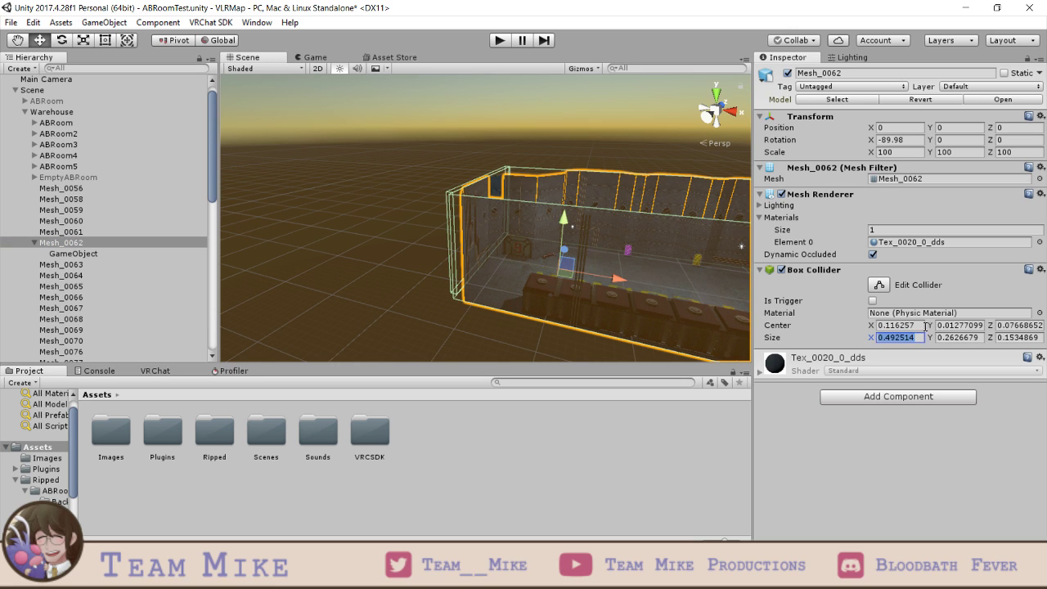
click(922, 325)
key(ctrl+c)
click(81, 254)
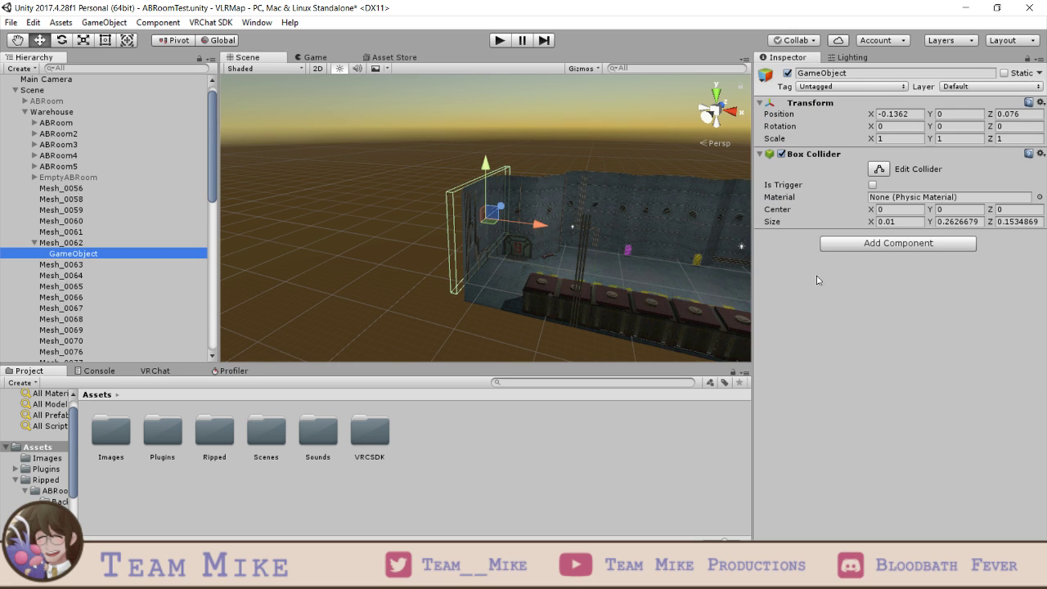
click(907, 210)
key(ctrl+v)
key(ctrl+z)
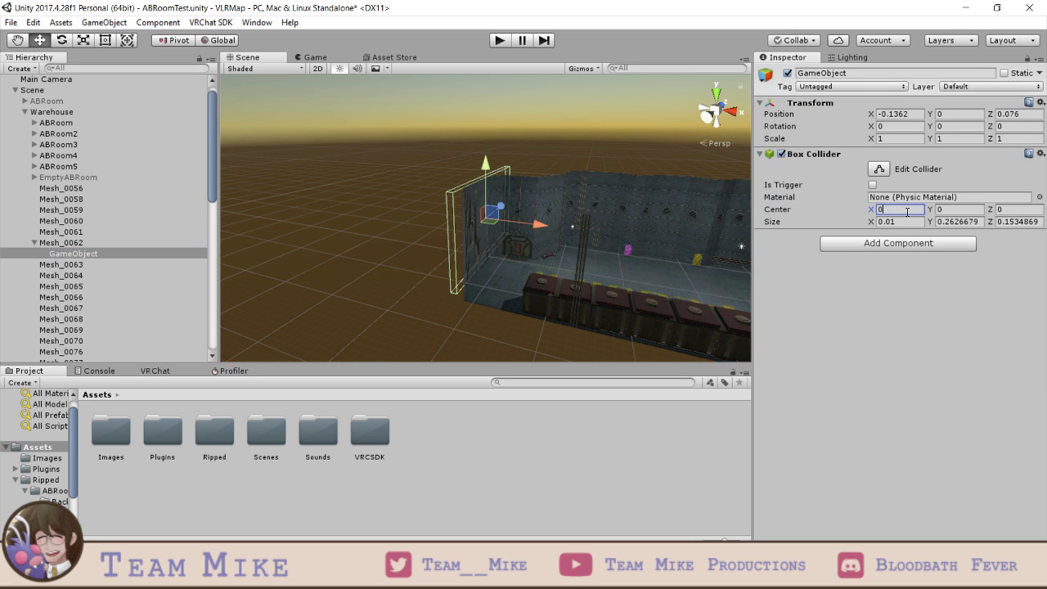
- Copy Mesh_0062's box collider center Z value 0.07668652 into the child object's collider center Z
click(82, 244)
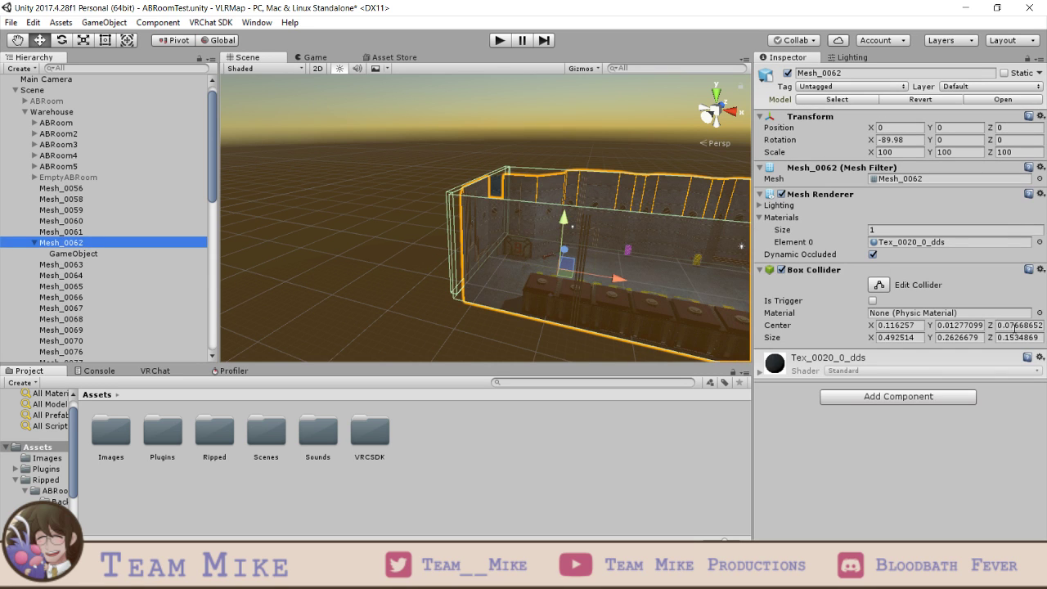
click(1015, 325)
click(80, 254)
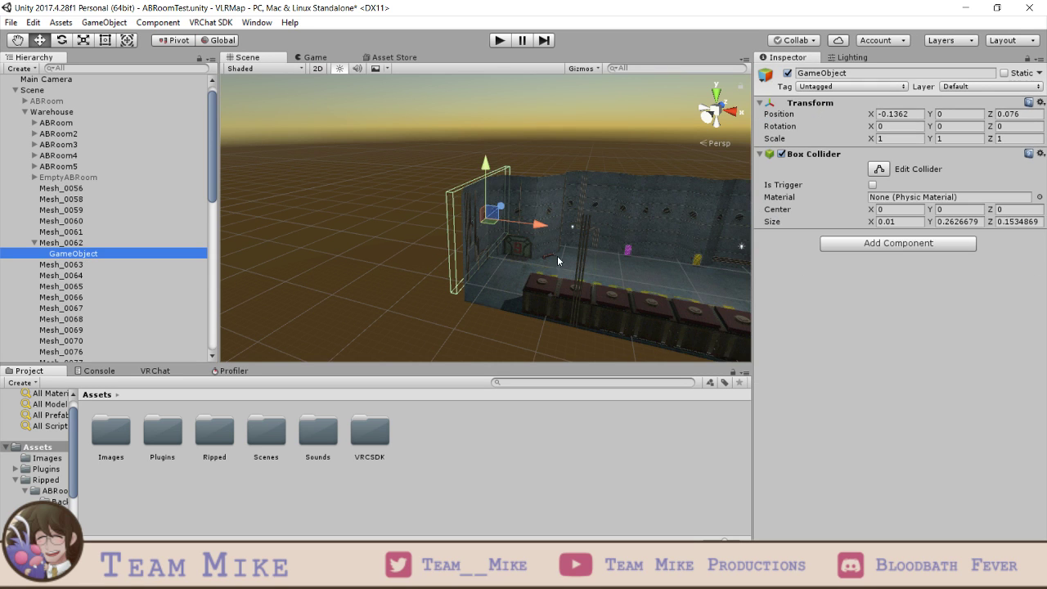
click(1001, 209)
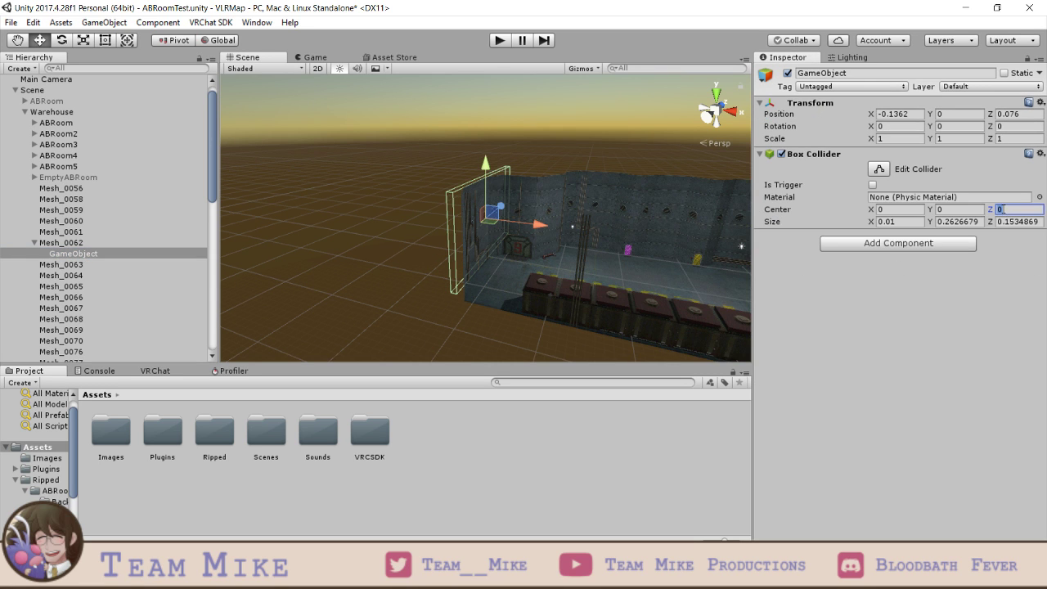
- Lower the child object and set its position Z to 0
click(956, 117)
drag(478, 167, 481, 207)
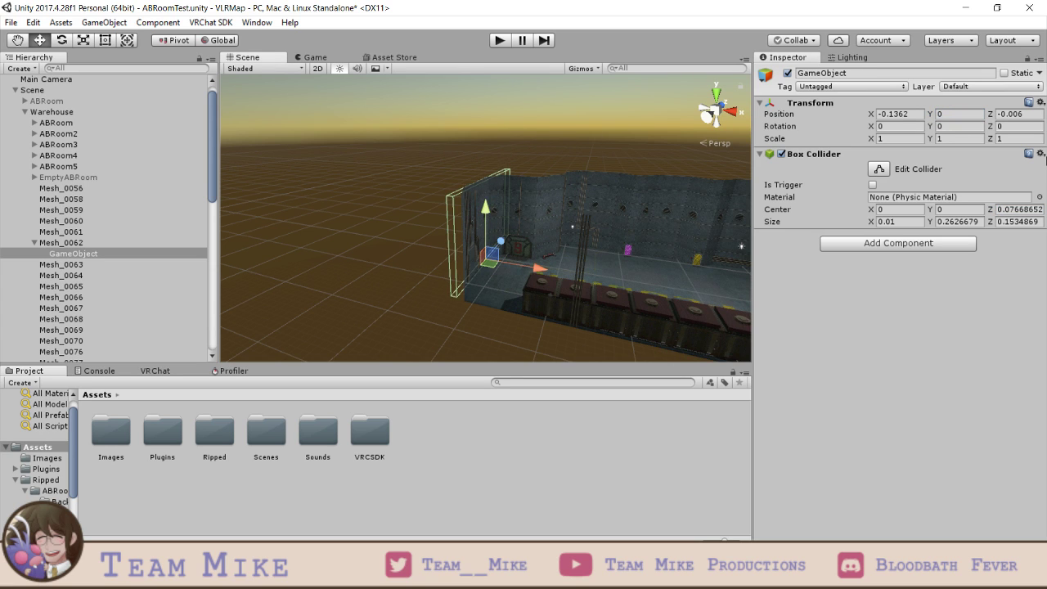
click(1027, 117)
text(0)
- Try copying Mesh_0062's collider center X value 0.116257 into the child object's collider center X, and undo the change
alt+drag(714, 245, 635, 270)
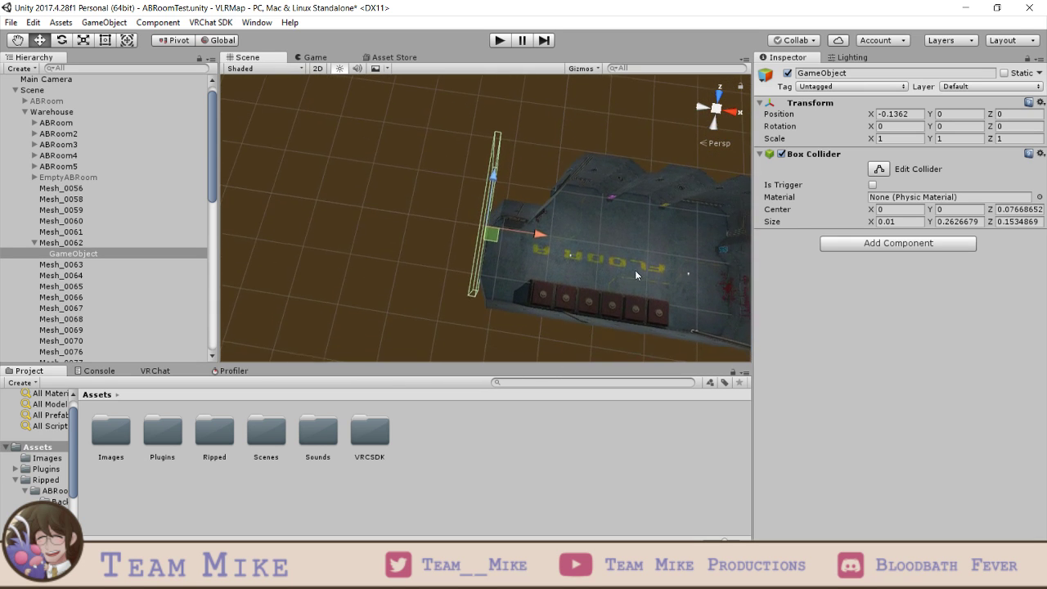
click(65, 242)
click(899, 326)
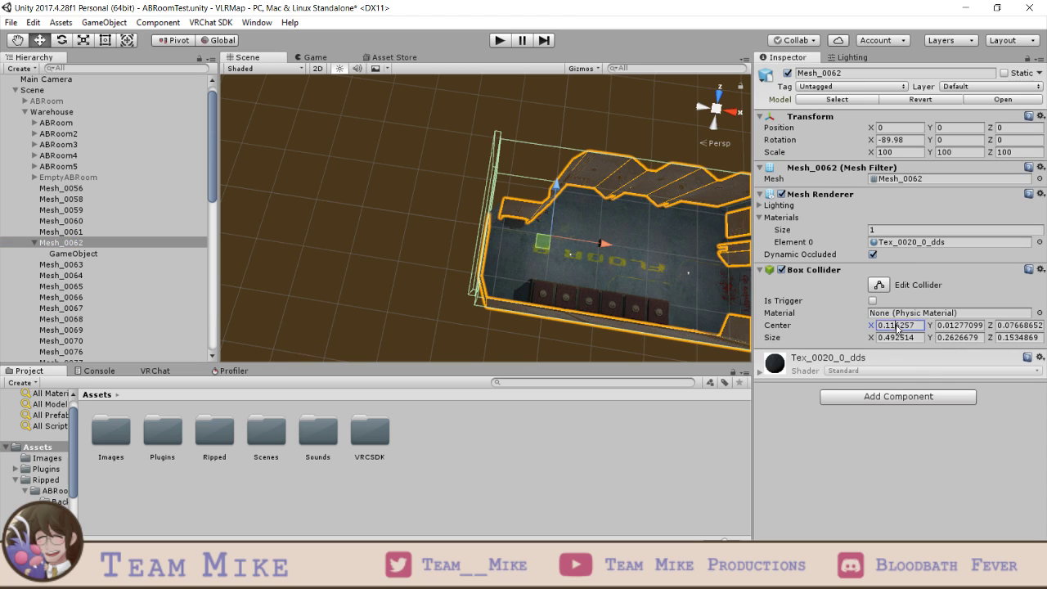
click(115, 259)
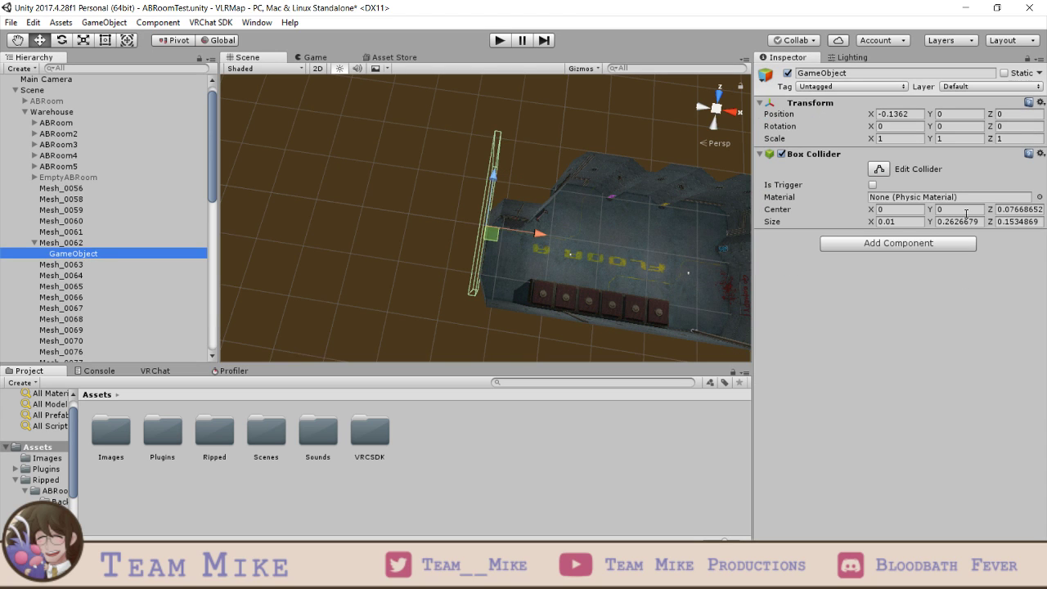
click(892, 210)
text(0.1162257)
key(ctrl+z)
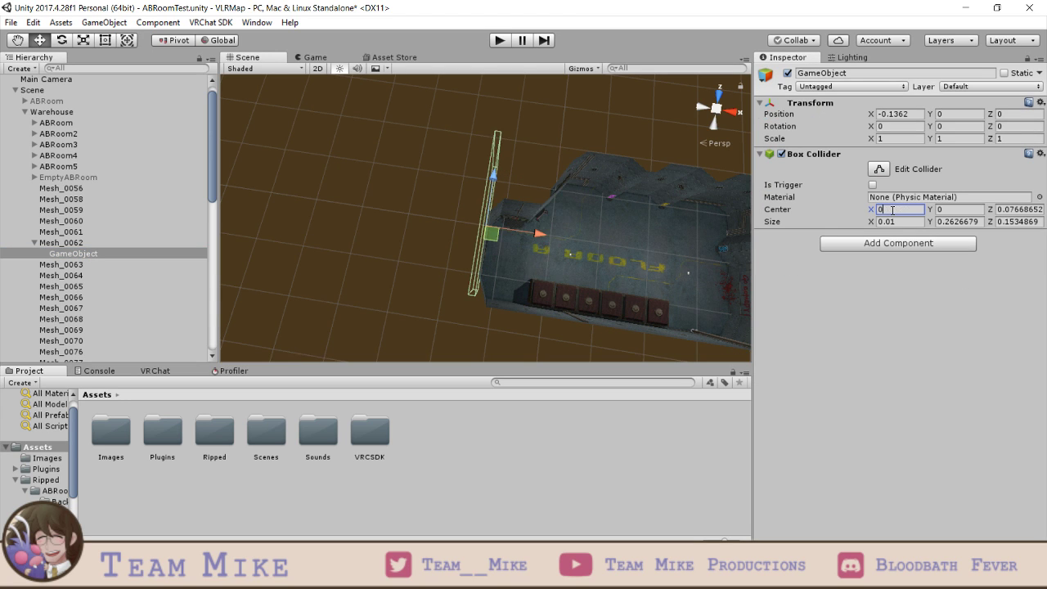
- Copy Mesh_0062's collider center Y value 0.01277099 into the child object's collider center Y
click(118, 244)
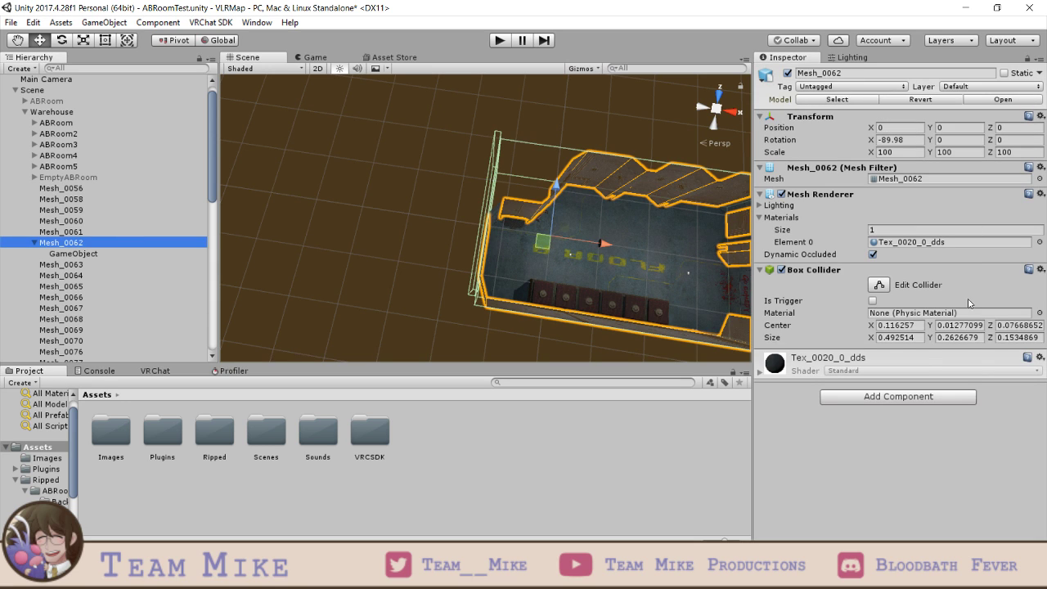
click(959, 326)
click(125, 255)
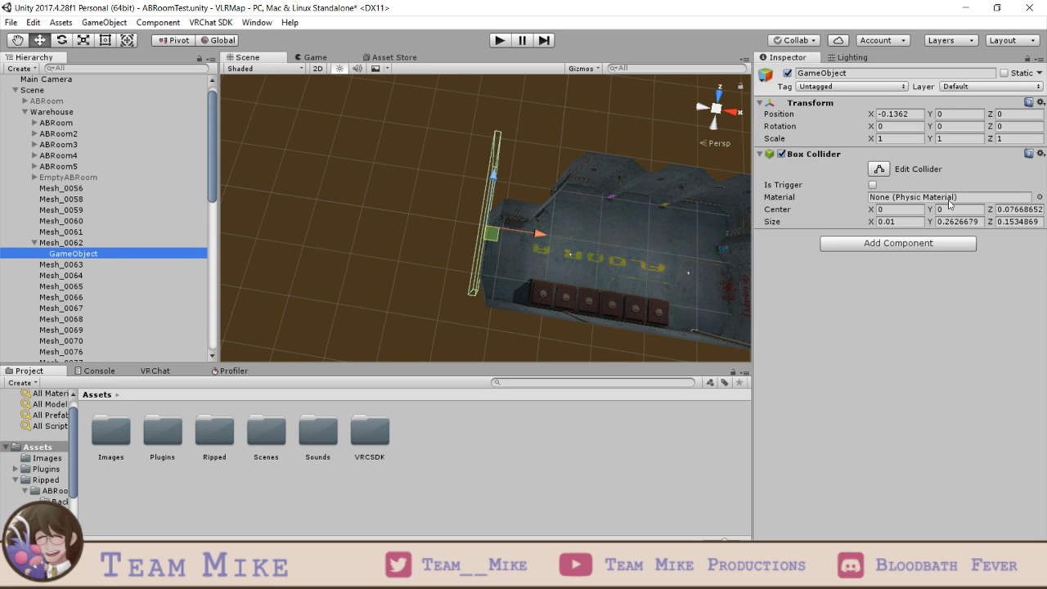
click(949, 209)
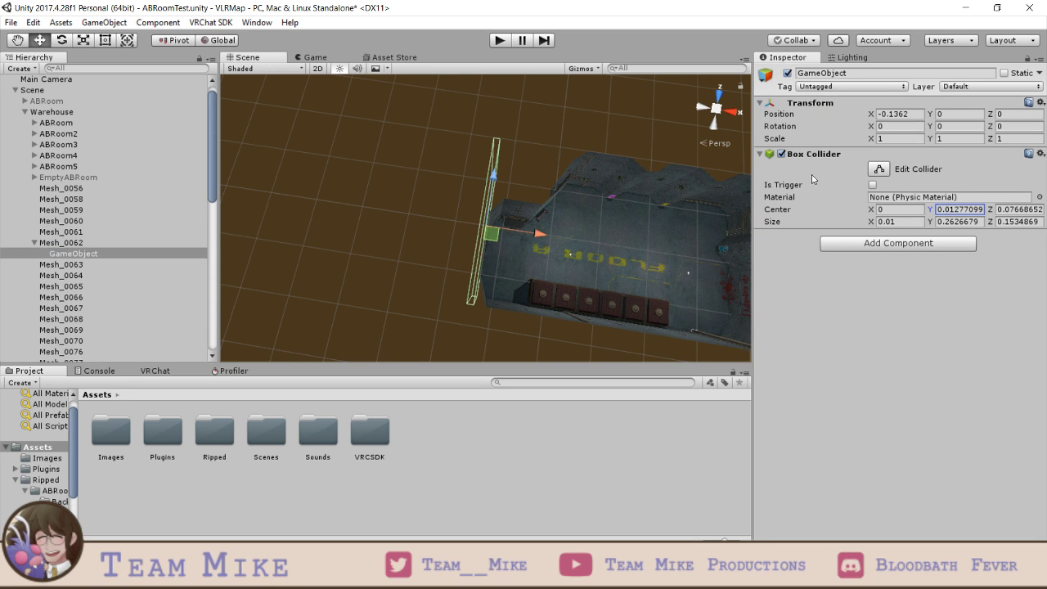
alt+drag(710, 218, 700, 276)
- Duplicate the end wall collider object and paste Mesh_0062's box collider component values onto the duplicate's collider
click(103, 255)
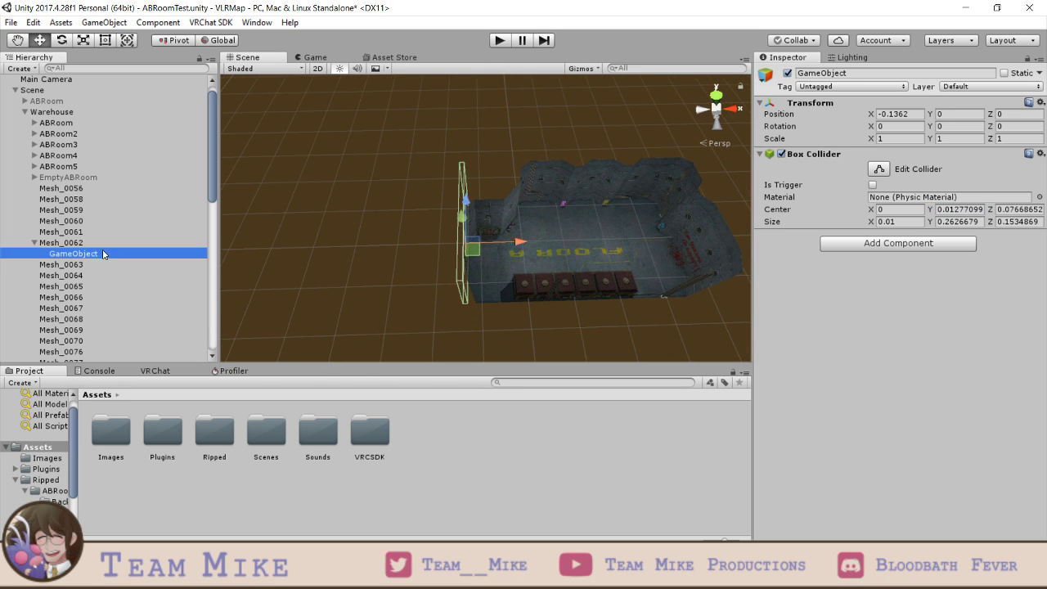
key(ctrl+d)
click(57, 242)
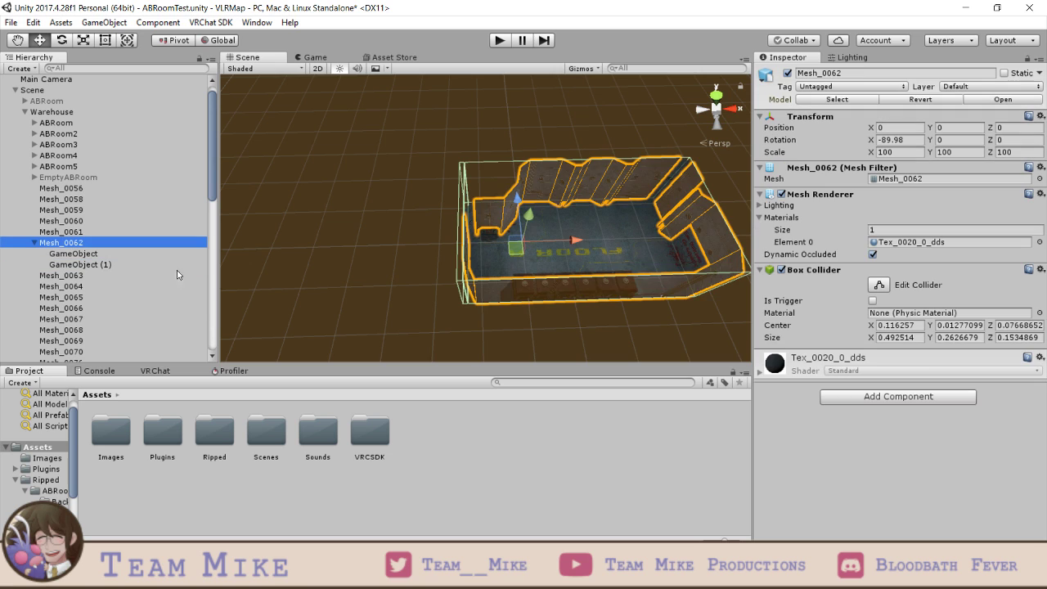
click(1041, 270)
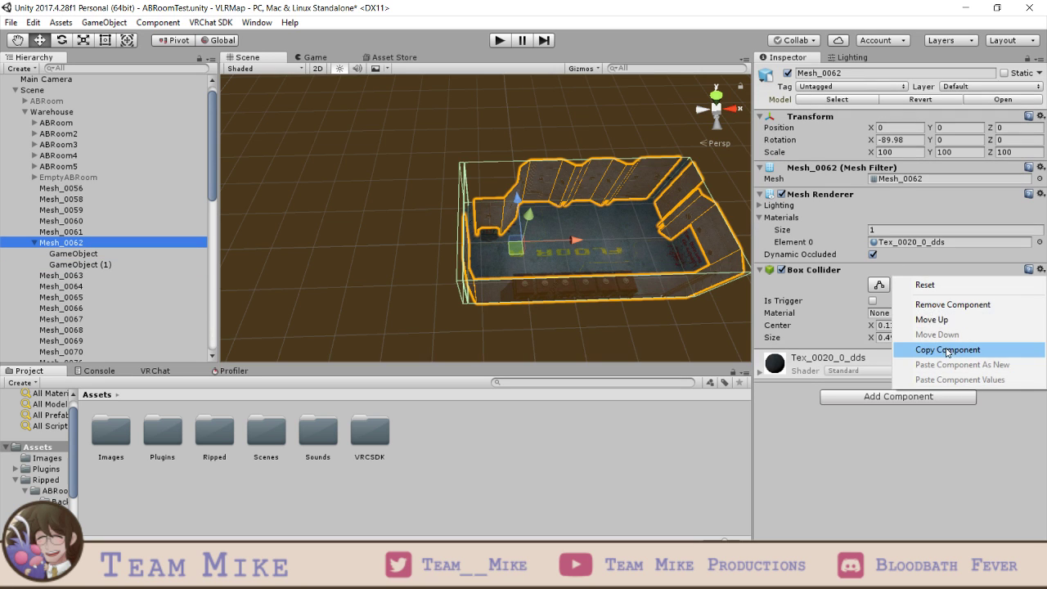
click(932, 350)
click(106, 265)
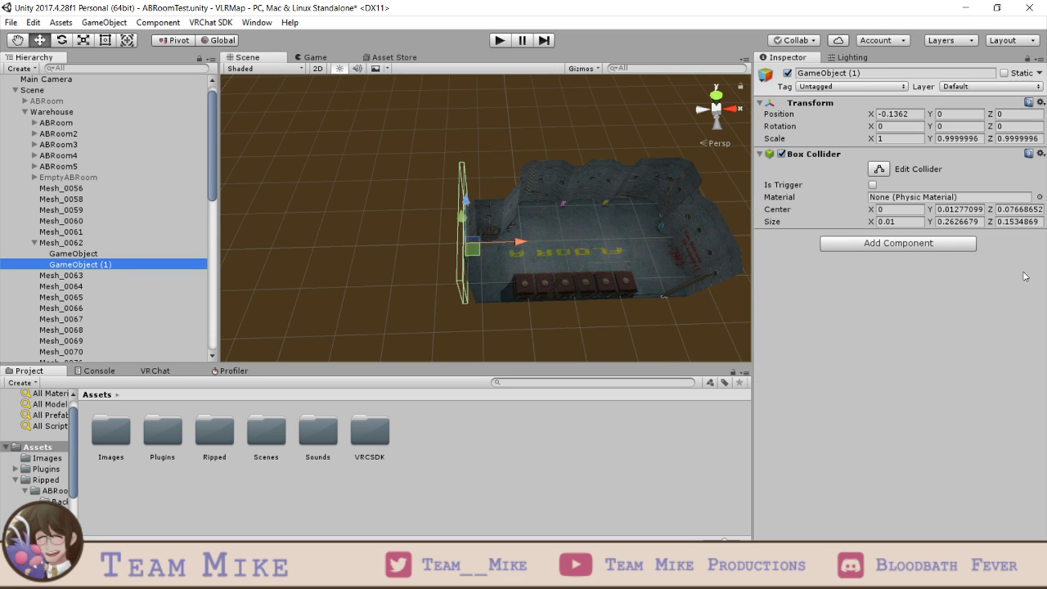
click(1040, 154)
click(961, 262)
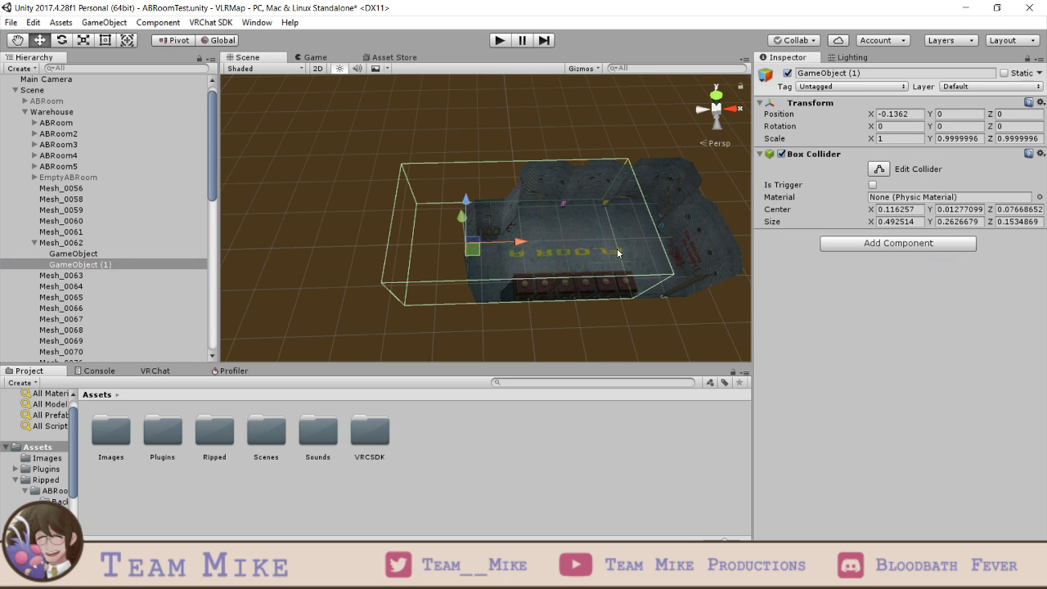
- Set the duplicate's position X to 0 and its scale Y and Z to 1
click(899, 114)
text(0)
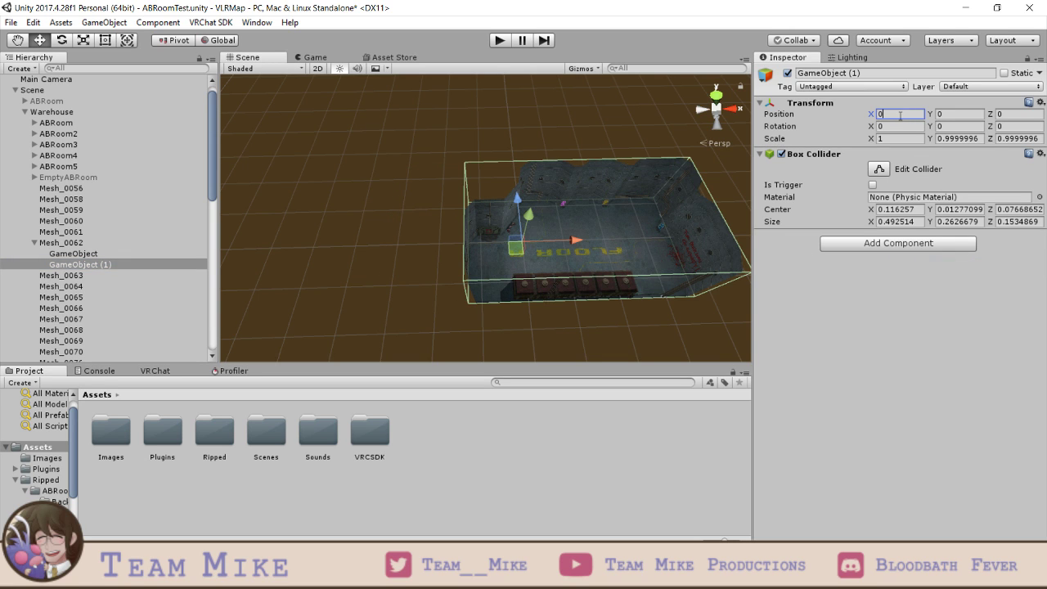
click(950, 138)
text(1)
key(Tab)
text(1)
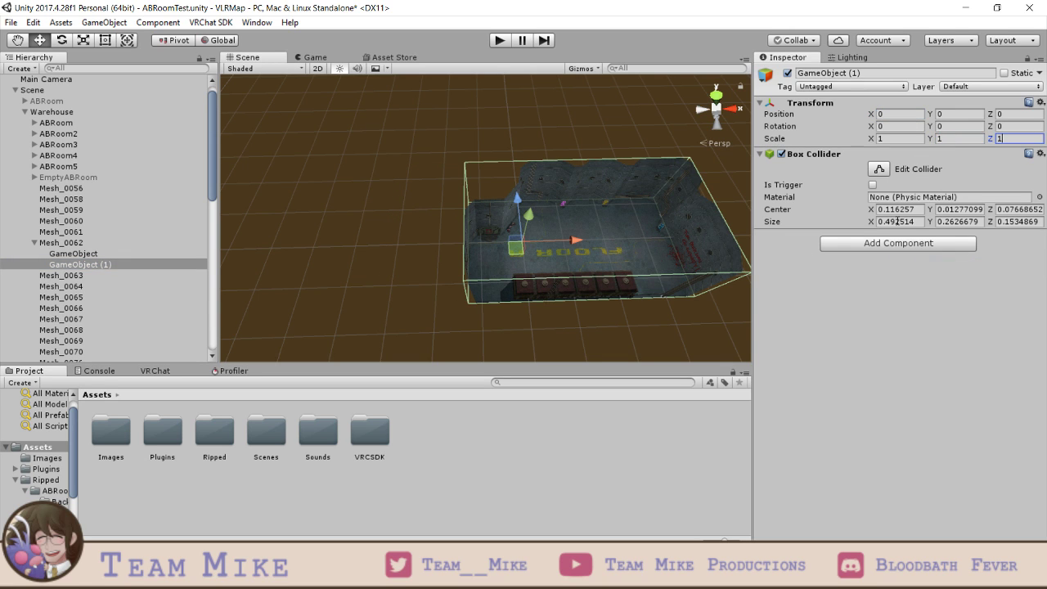
- Thin GameObject (1)'s box collider to a size Y of 0.01 and set its center Y to 0
click(105, 265)
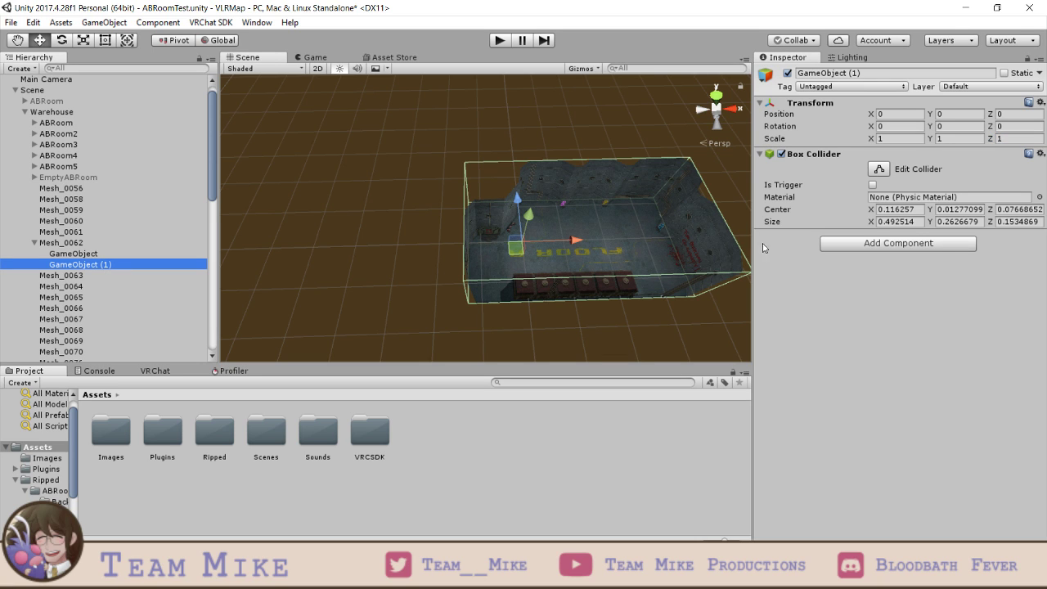
click(966, 222)
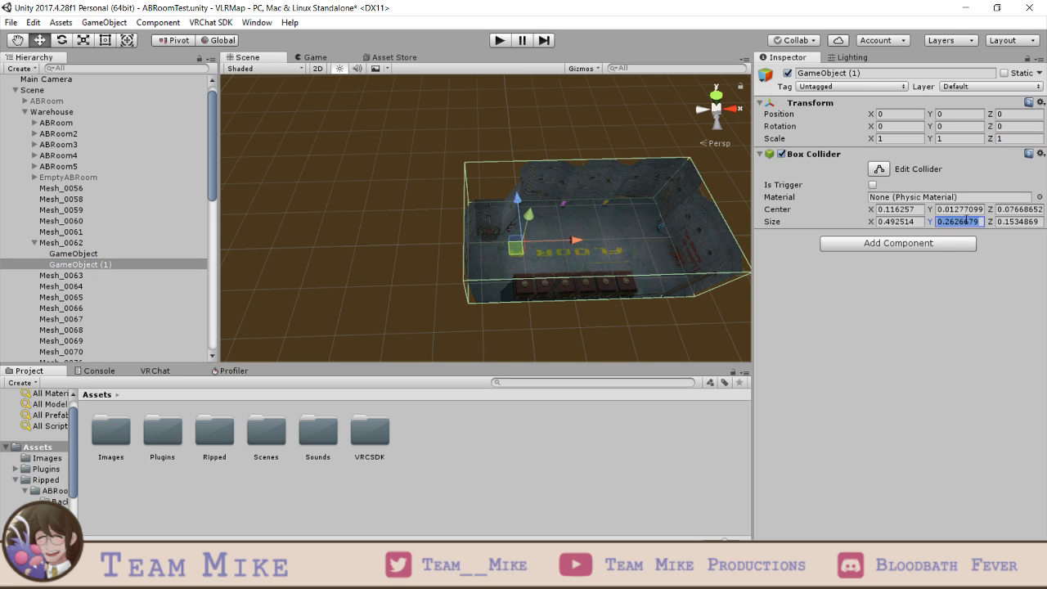
text(.1)
key(BackSpace)
text(01)
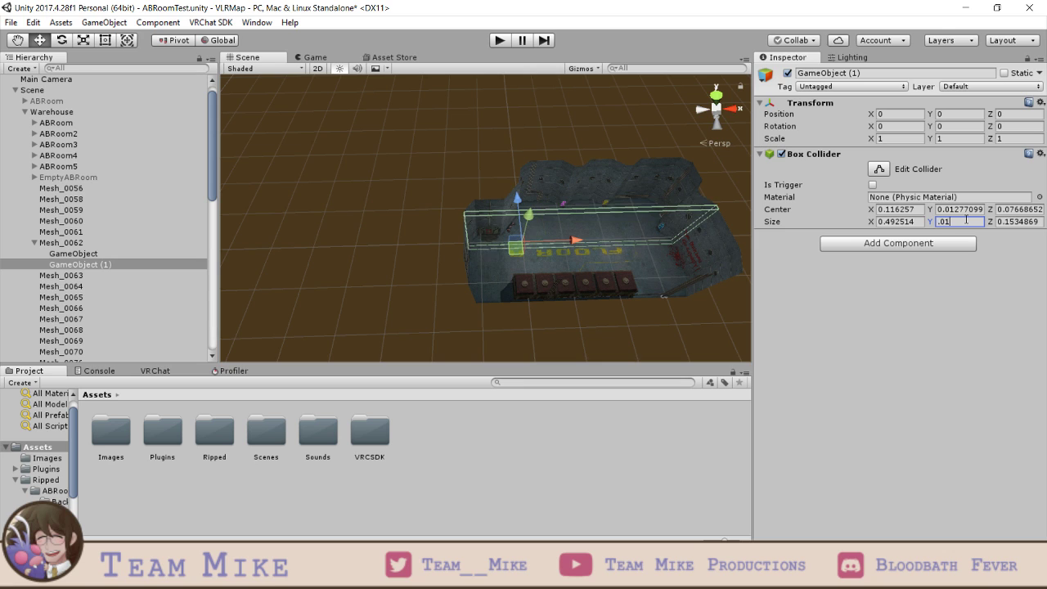
click(965, 210)
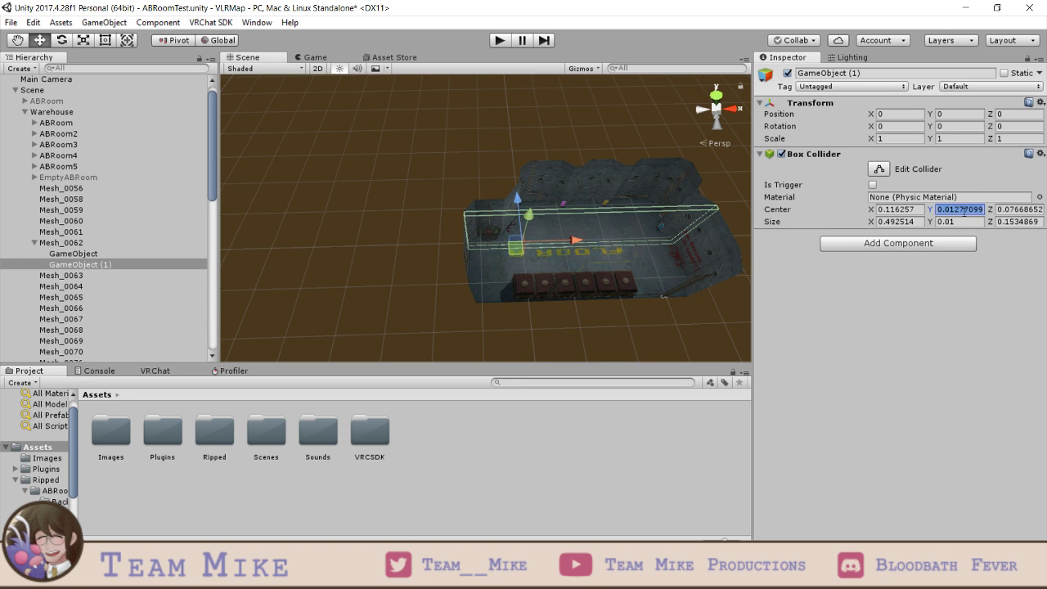
text(0)
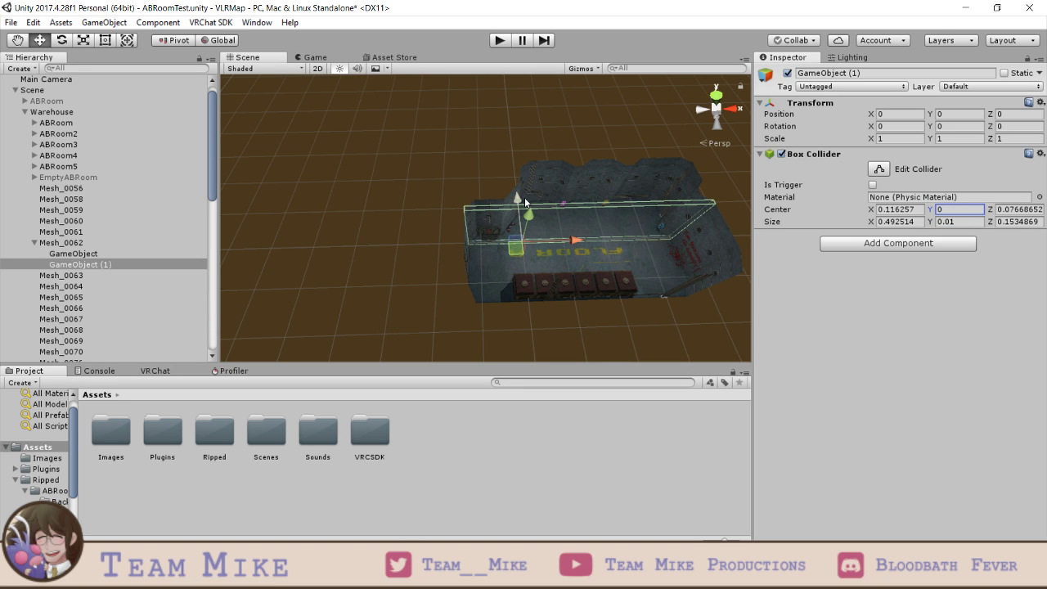
- Move GameObject (1) against the warehouse's long wall behind the row of crates, to about Y 0.15
drag(524, 199, 507, 264)
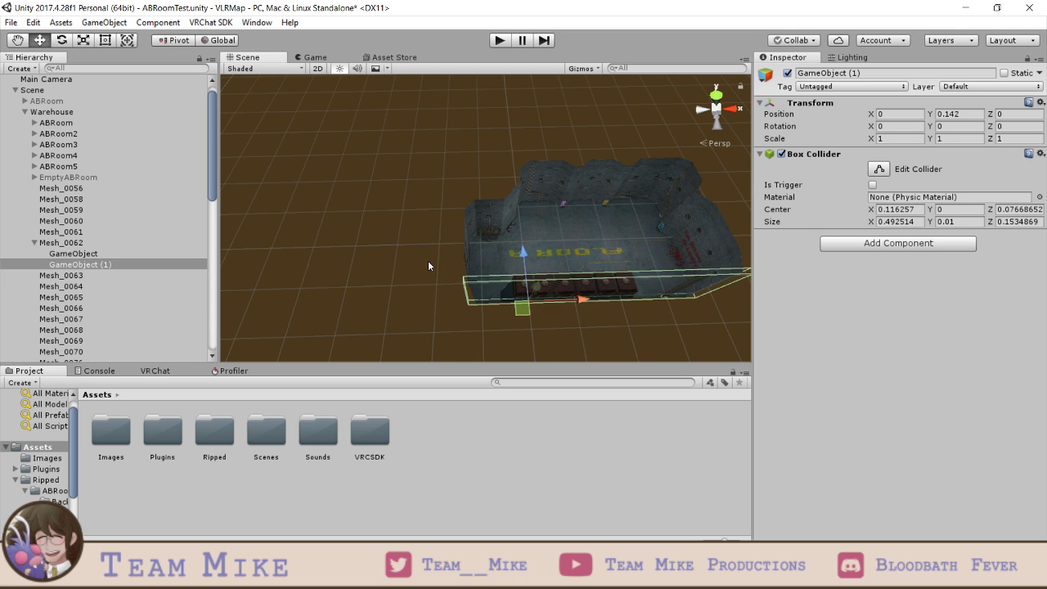
alt+drag(429, 263, 649, 180)
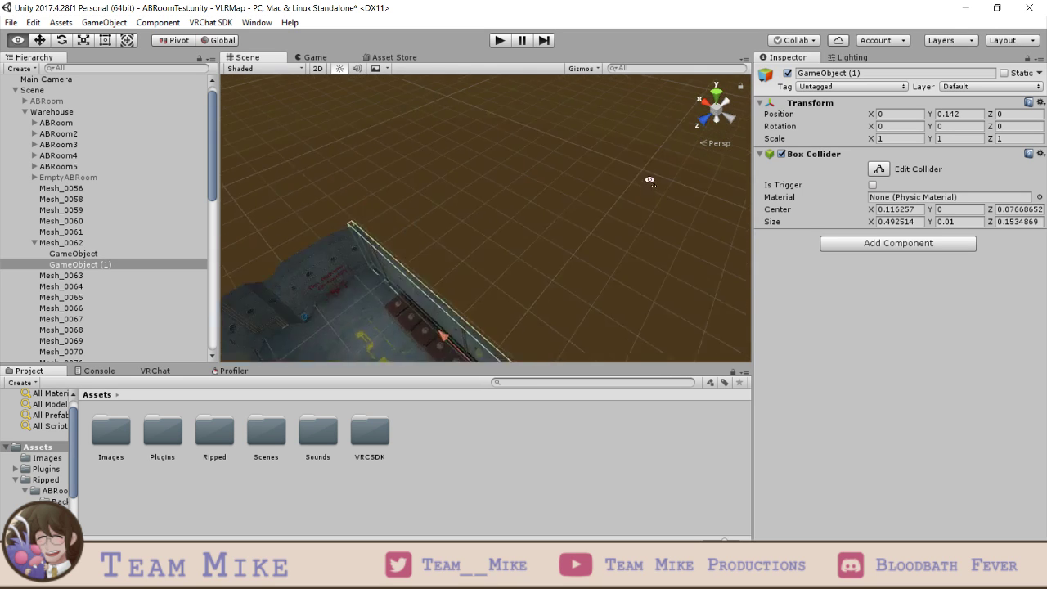
key(f)
scroll(580, 213, up, 5)
drag(498, 304, 499, 308)
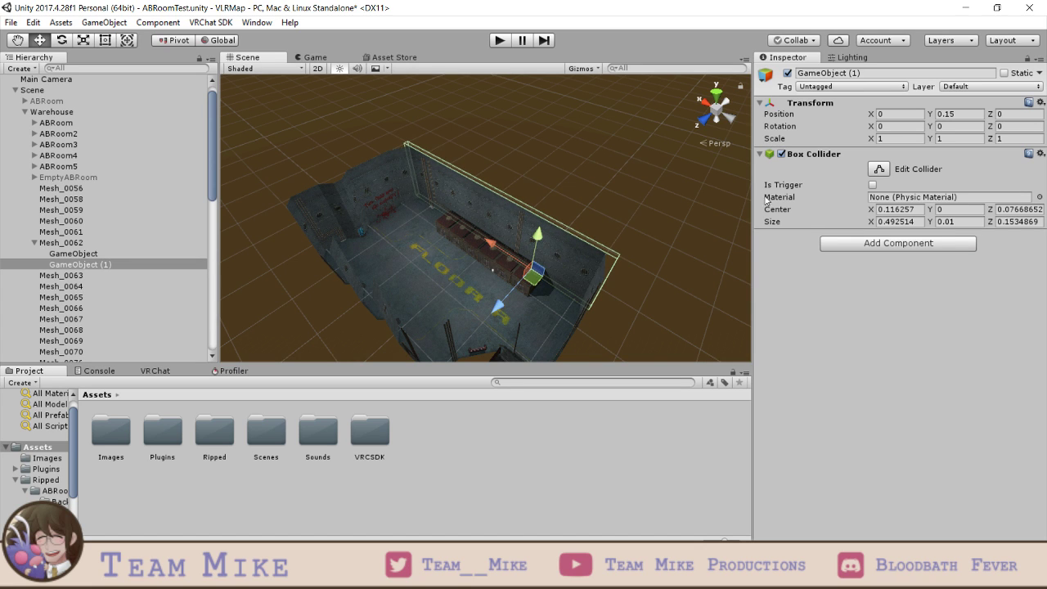
right_drag(589, 211, 577, 234)
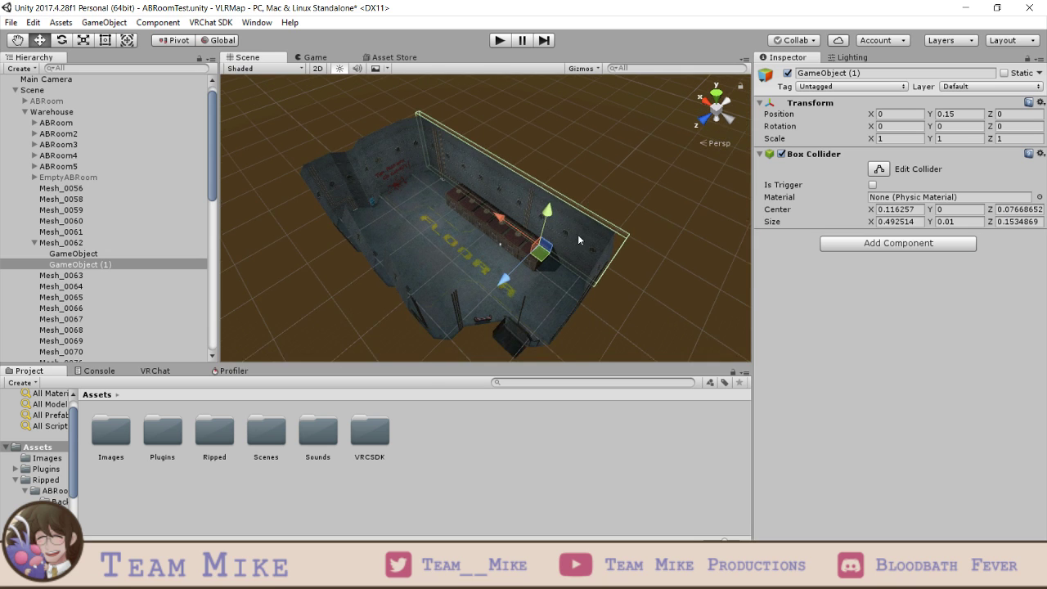
- Duplicate GameObject (1) and move the copy to the opposite long wall, to about Y -0.121
click(85, 266)
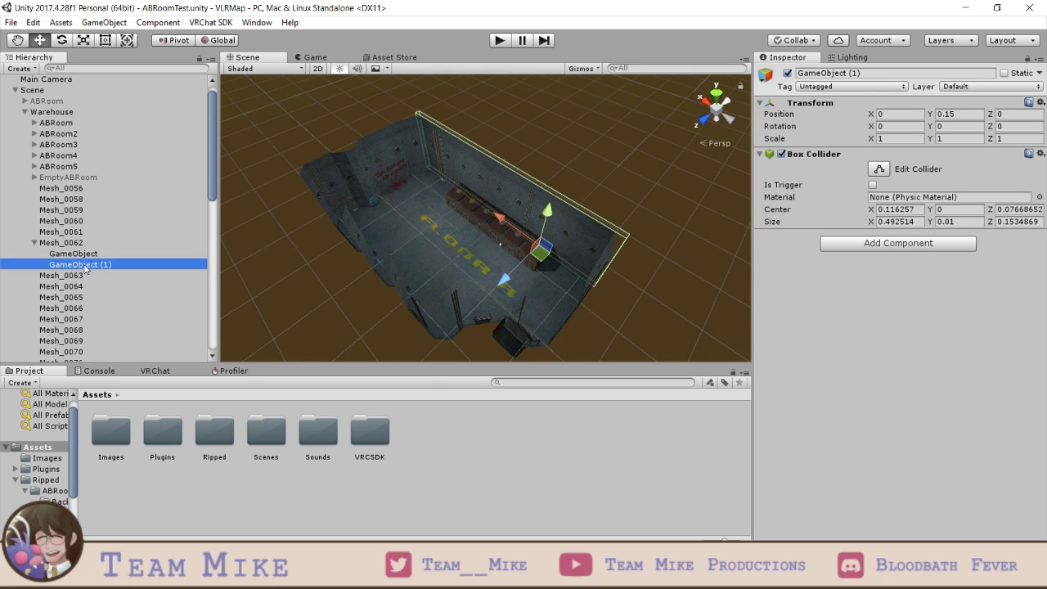
key(ctrl+d)
alt+drag(507, 278, 523, 247)
drag(437, 227, 344, 199)
scroll(373, 211, up, 8)
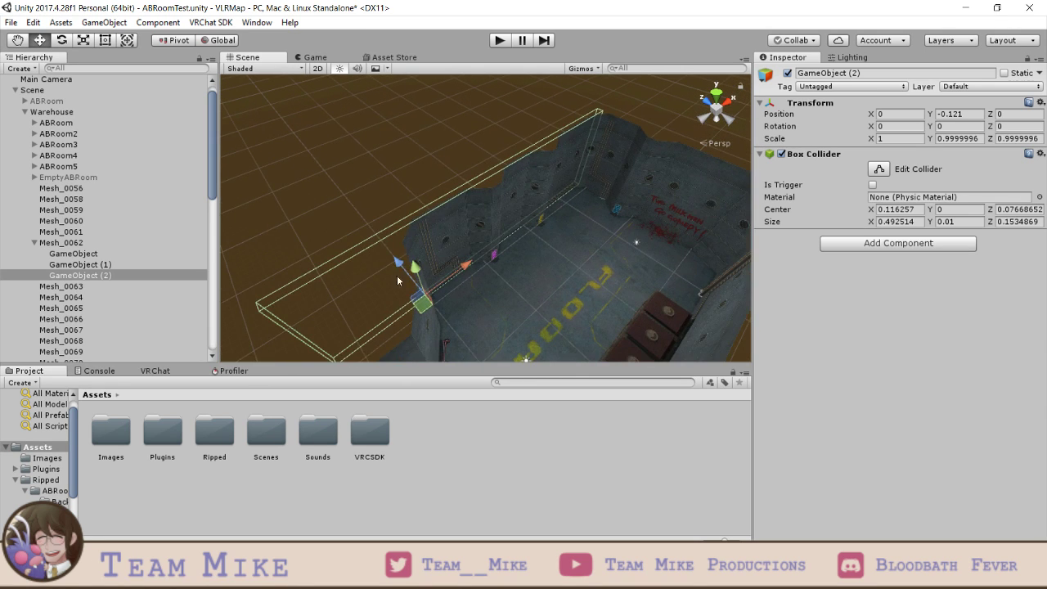
- Fine-tune GameObject (2) against the uneven long wall, to about Y -0.1245
drag(396, 263, 395, 259)
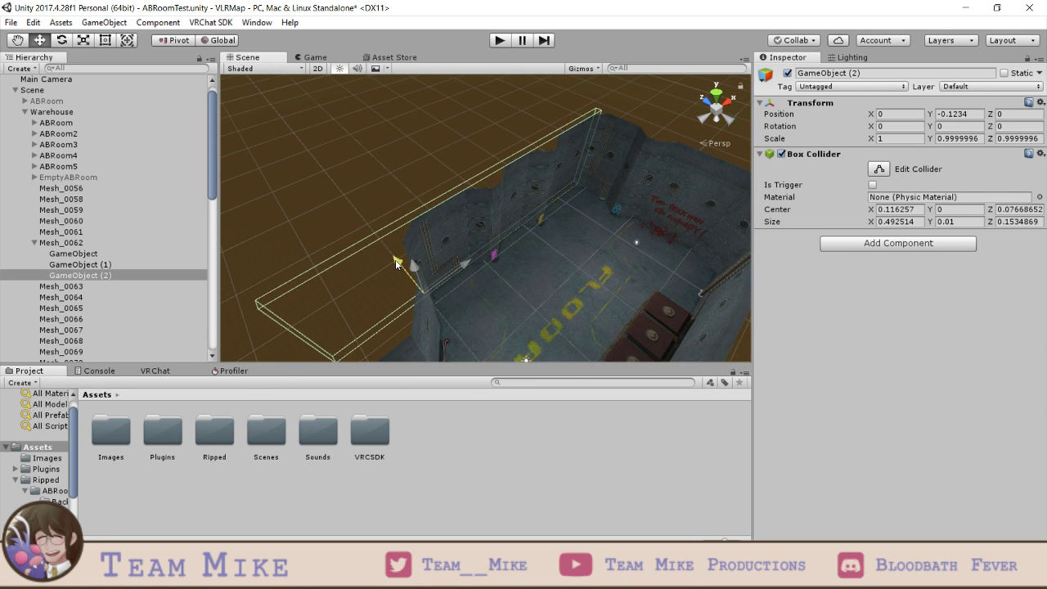
scroll(409, 274, up, 5)
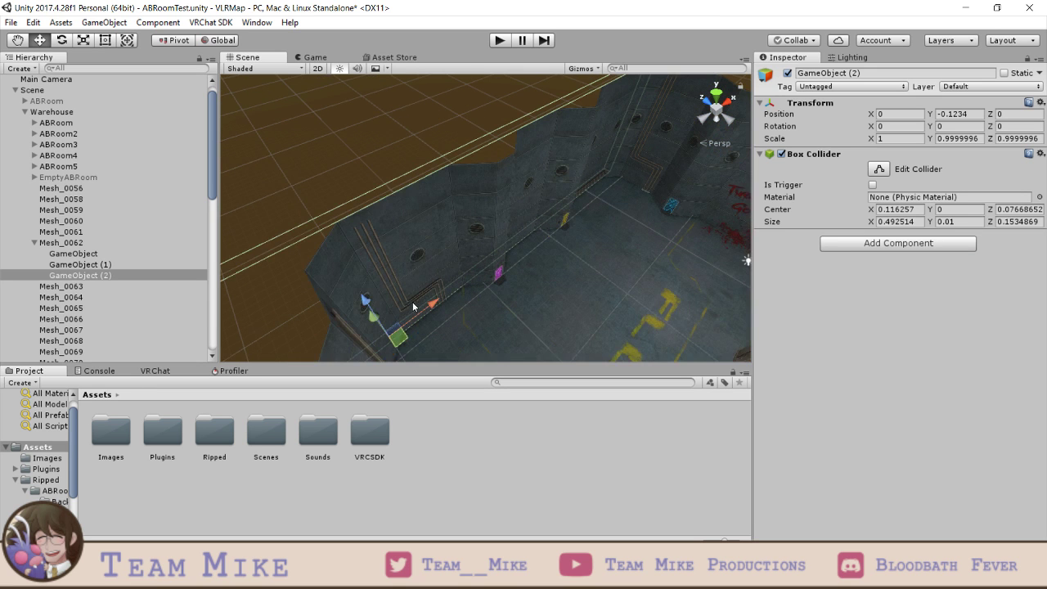
alt+drag(370, 311, 333, 304)
right_drag(333, 303, 349, 283)
scroll(350, 283, down, 10)
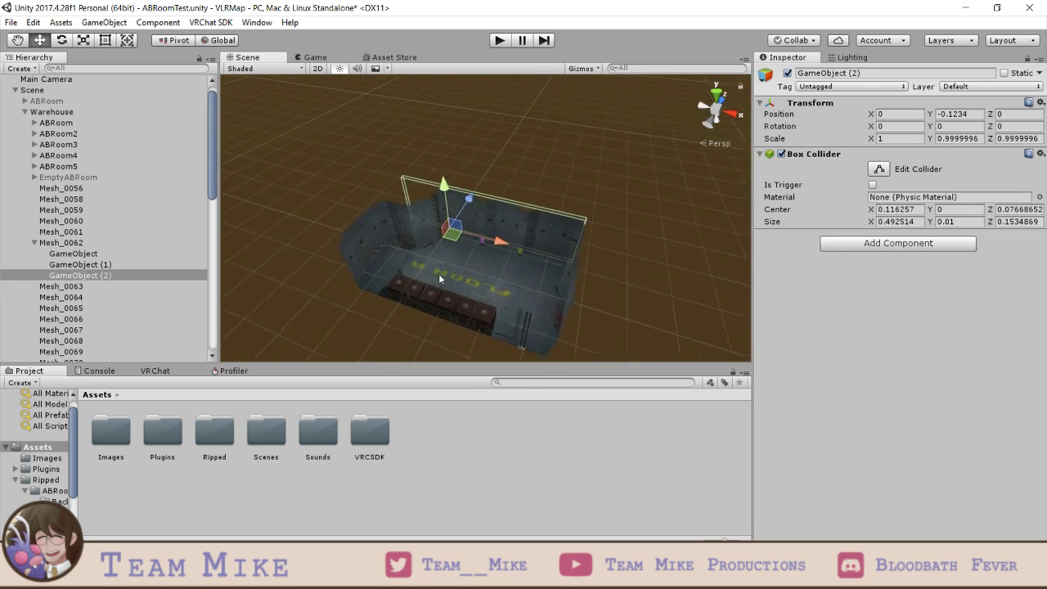
scroll(439, 262, up, 10)
drag(433, 210, 431, 213)
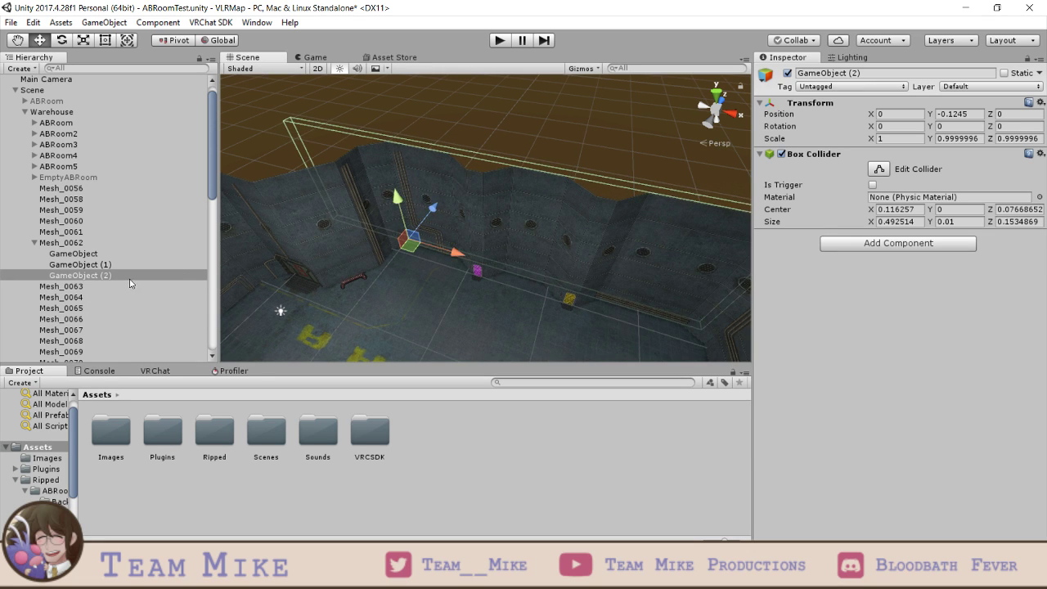
- Duplicate the end wall collider GameObject and move the copy to the warehouse's opposite end, to about X 0.367
click(95, 253)
key(ctrl+d)
scroll(425, 255, down, 3)
drag(368, 272, 620, 319)
right_drag(619, 319, 537, 233)
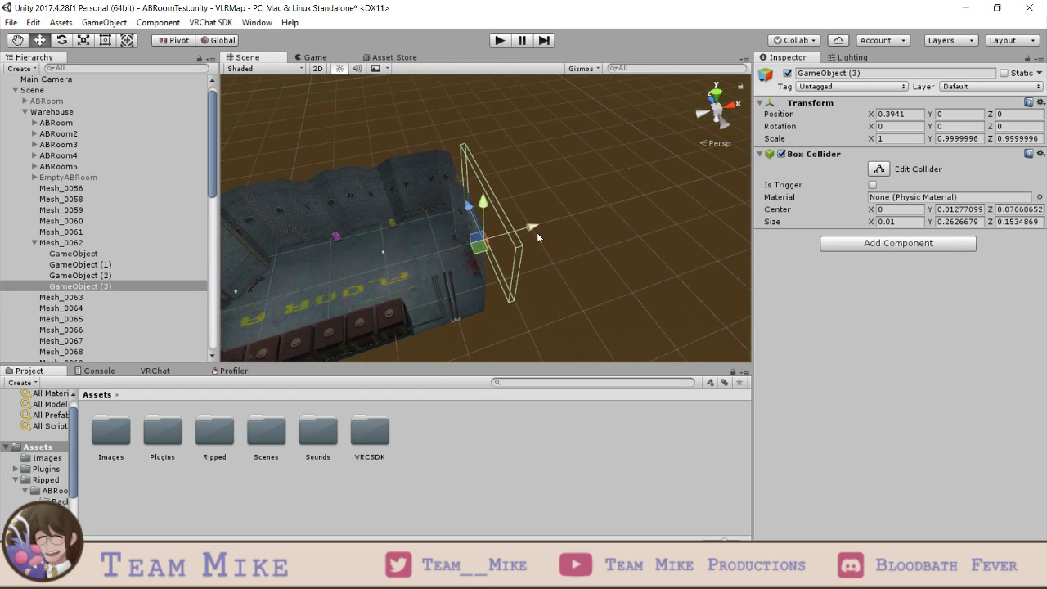
drag(532, 230, 521, 234)
key(w)
right_drag(521, 235, 502, 255)
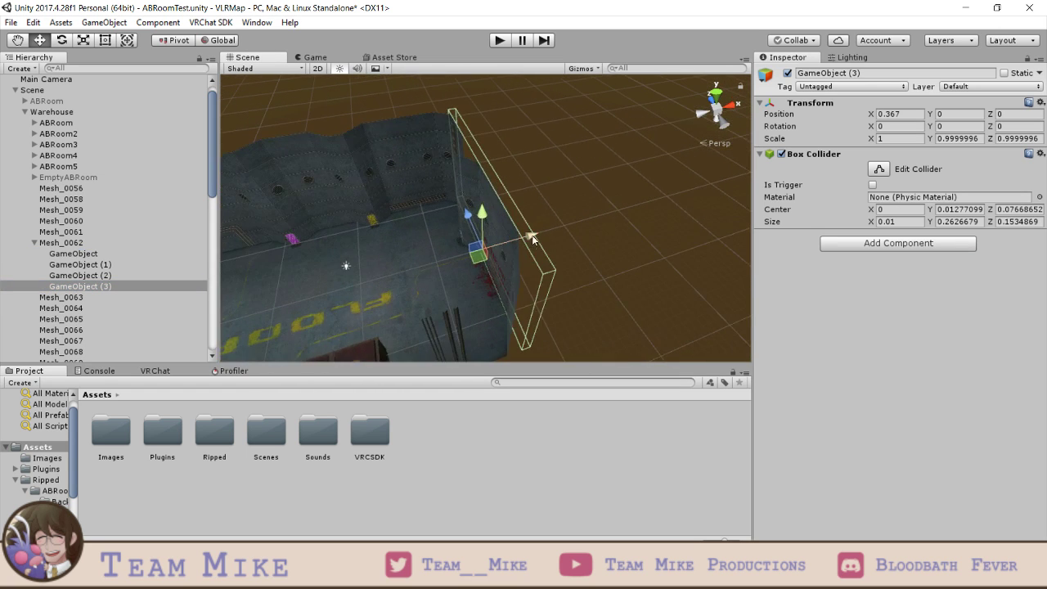
- Nudge GameObject (3) along the warehouse's end wall to X 0.368 and deselect it
drag(533, 239, 531, 239)
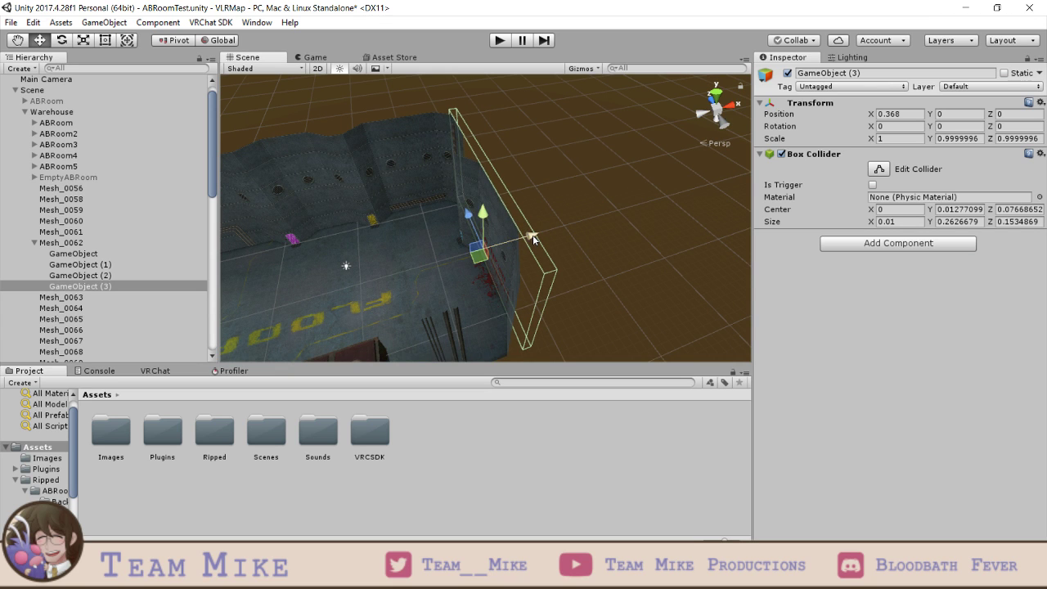
scroll(473, 256, down, 2)
scroll(473, 256, down, 3)
click(603, 216)
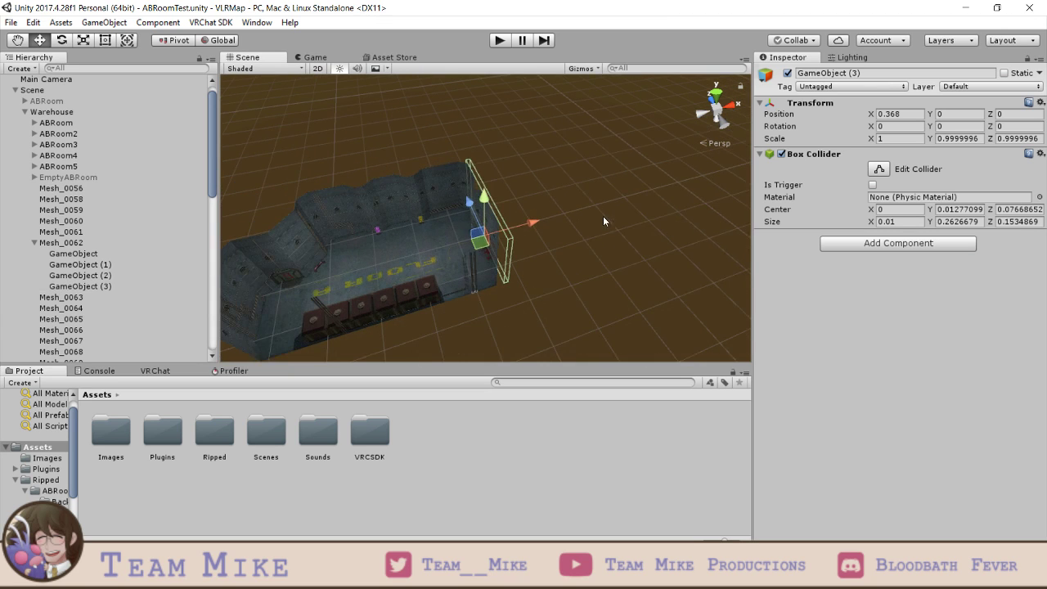
right_drag(603, 216, 565, 231)
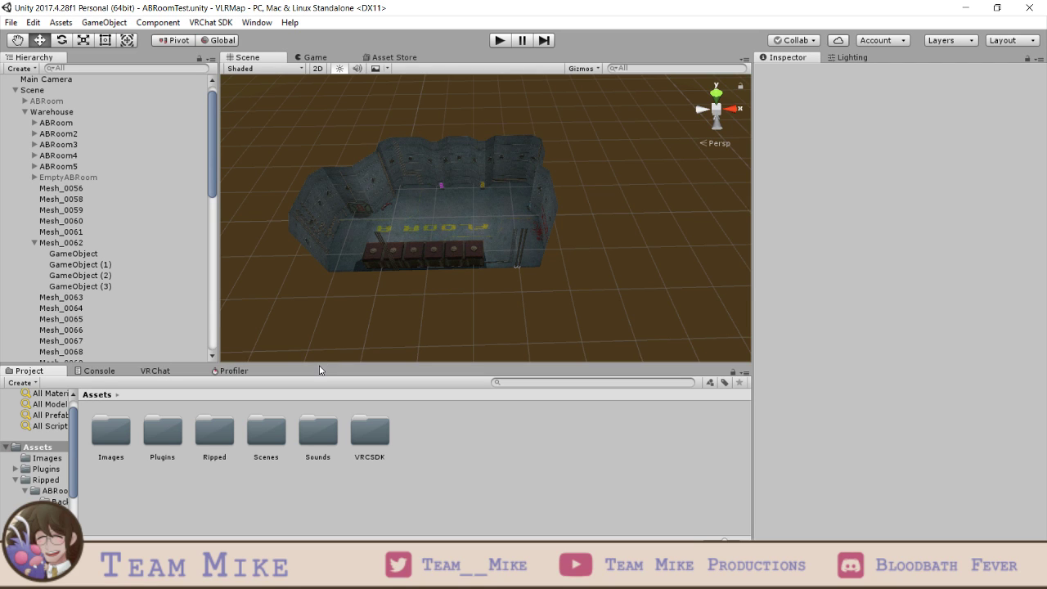
- Launch a new local test build of the world with 1 client from the VRChat SDK
click(155, 372)
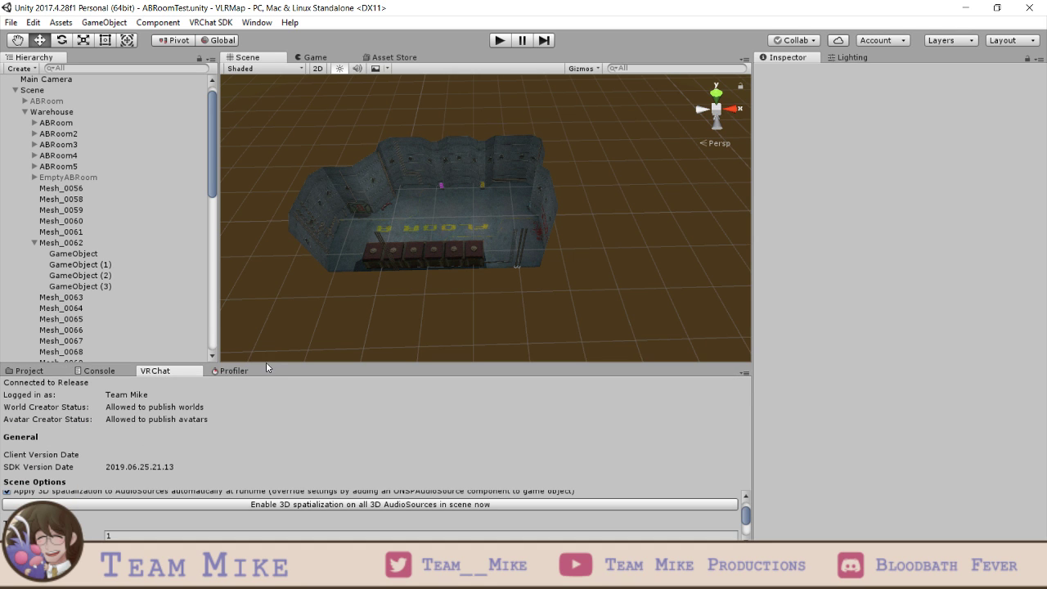
drag(265, 362, 273, 280)
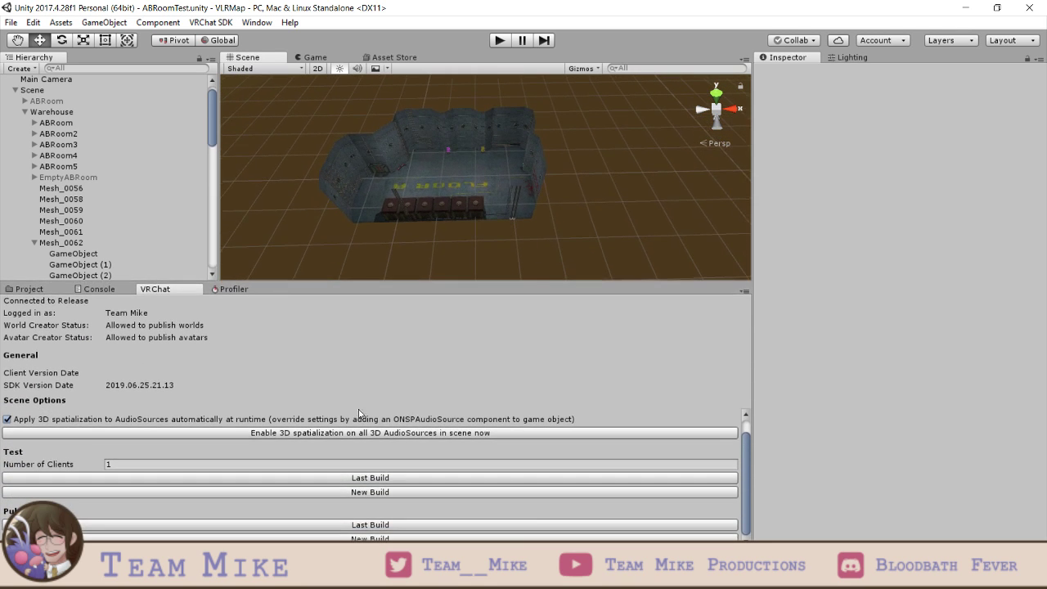
click(372, 492)
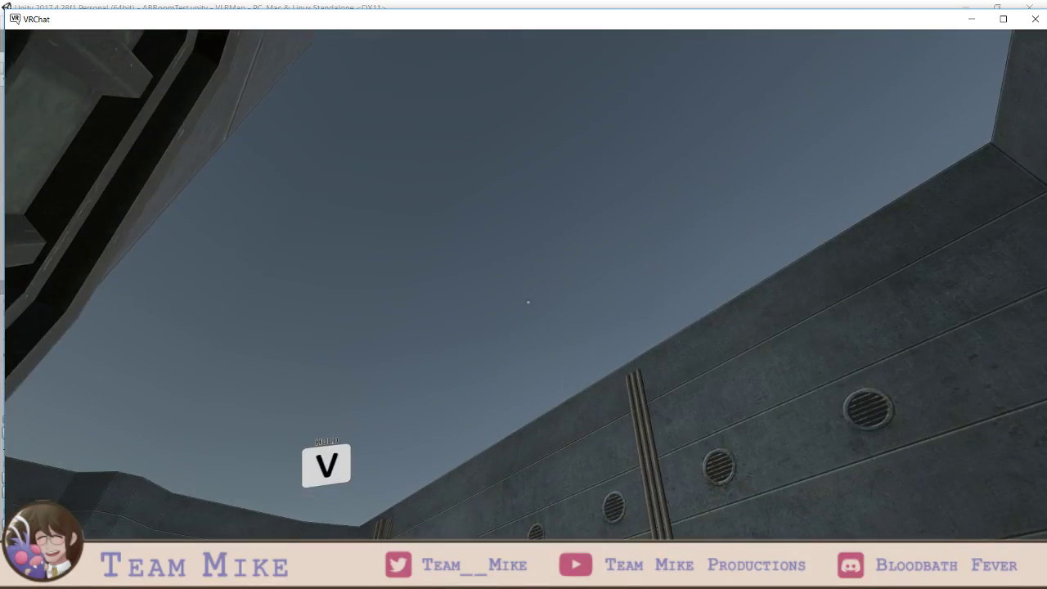
- Look around the warehouse from the spawn area in the VRChat test client and check the floor by walking on it
key(v)
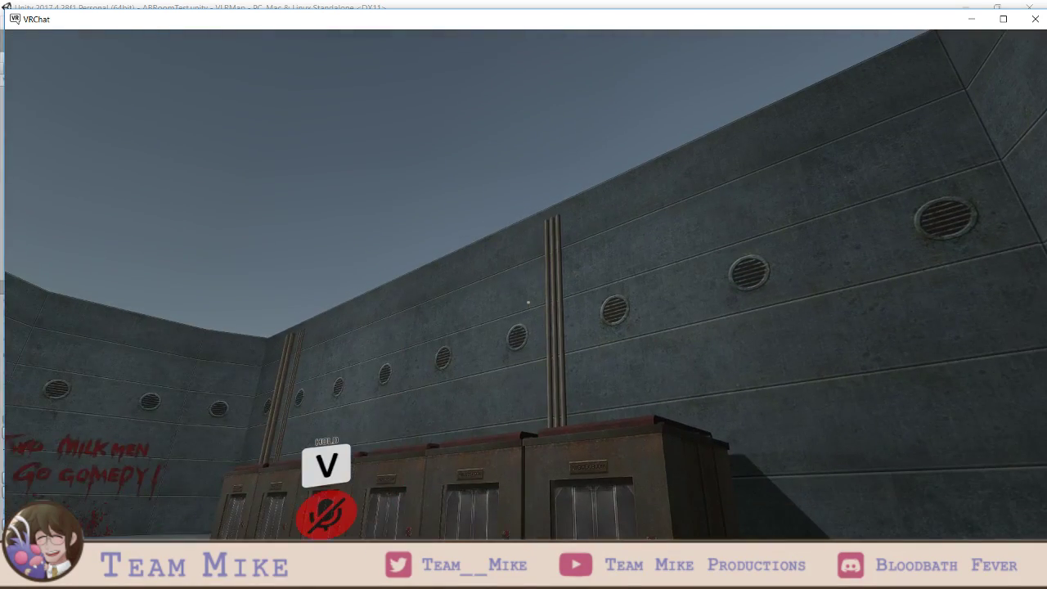
key(v)
key(v)
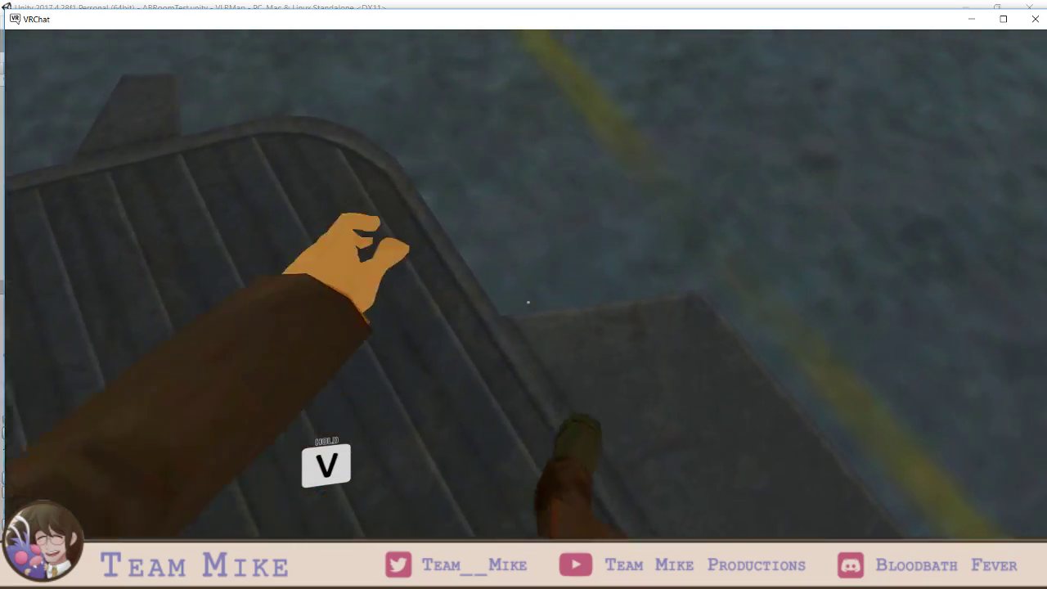
key(w)
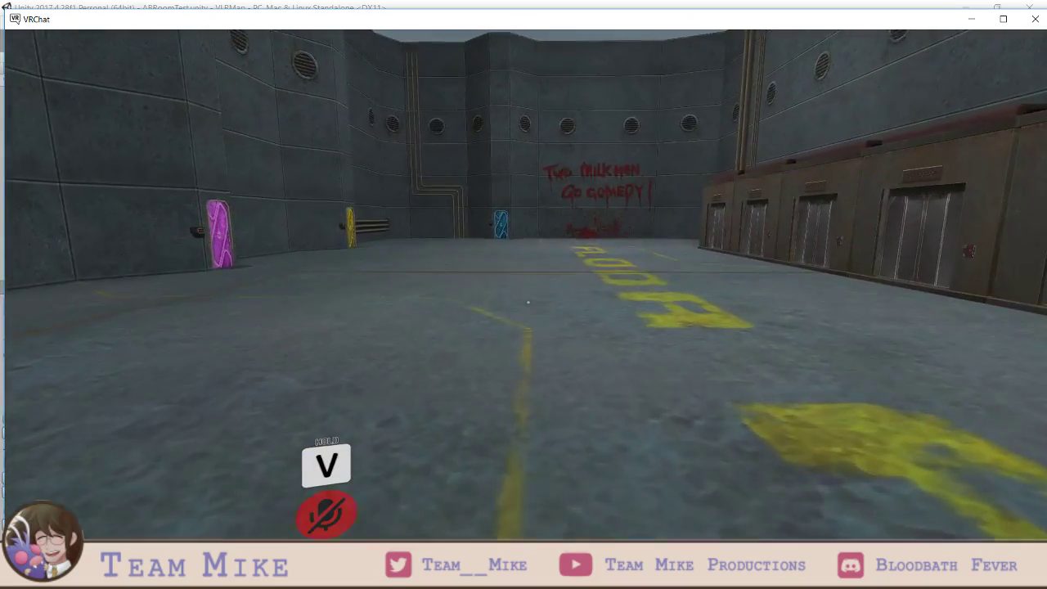
key(v)
key(a)
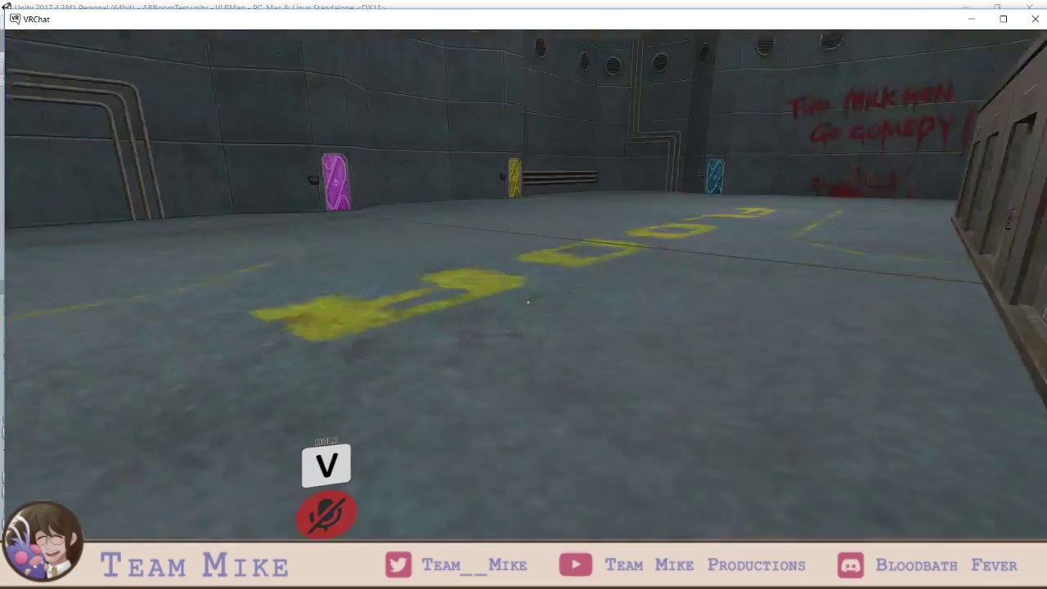
key(w)
key(w)
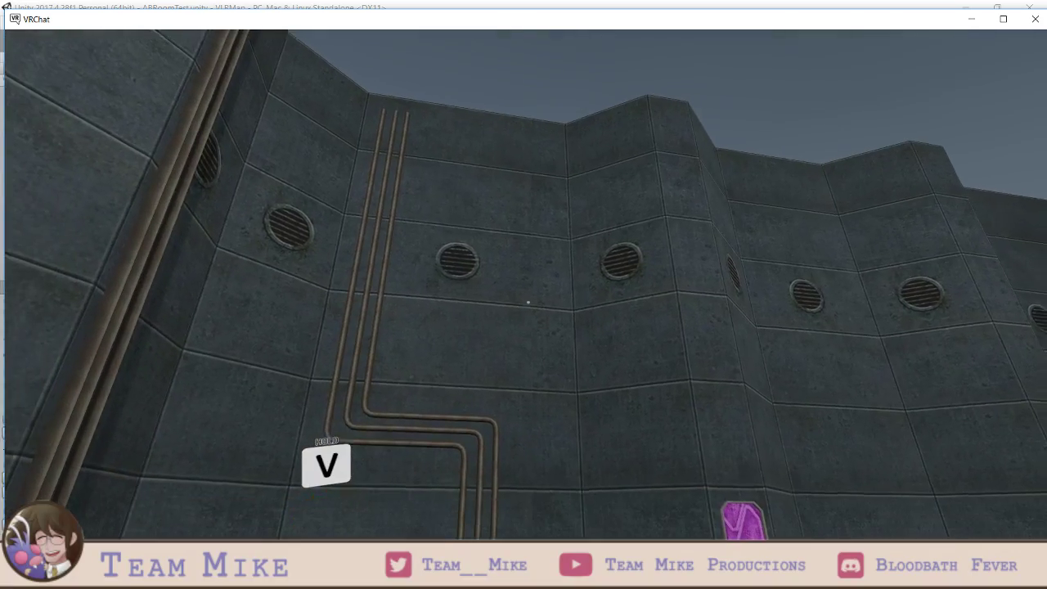
- Walk across the warehouse to the blue door by the end wall to test the floor and wall colliders
key(w)
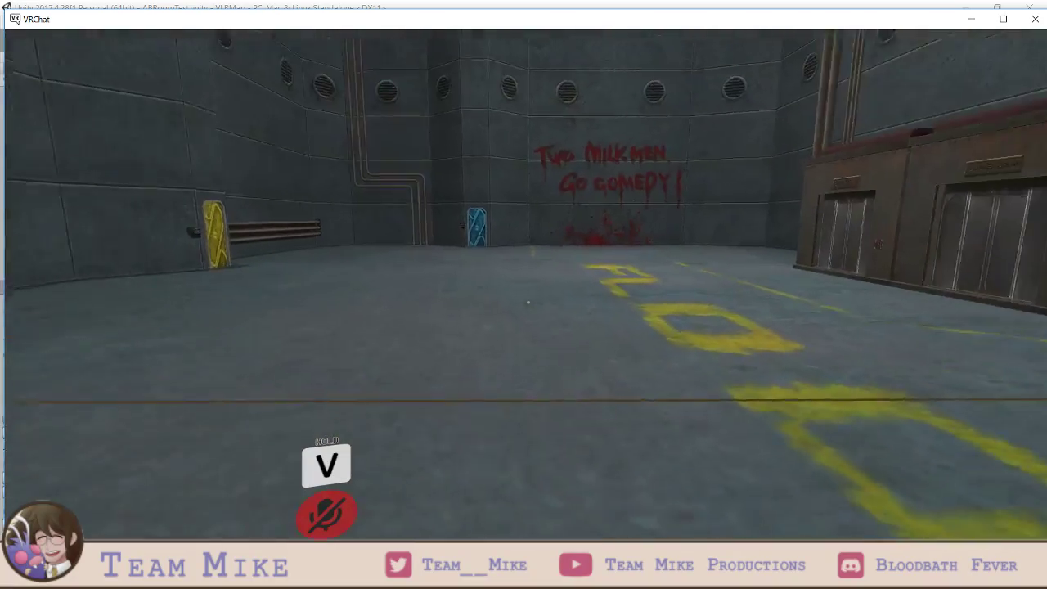
key(w)
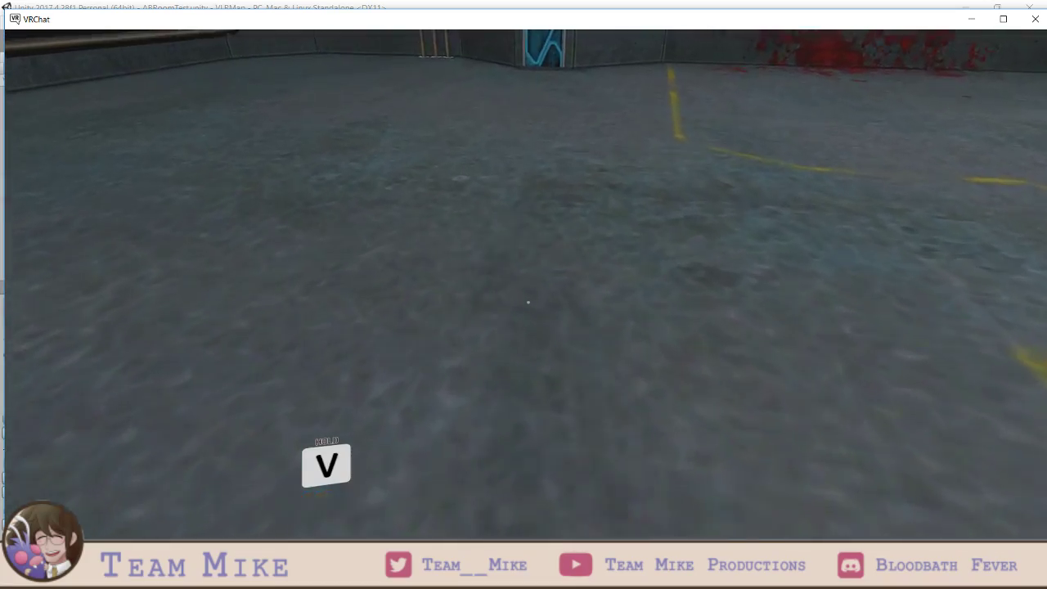
key(w)
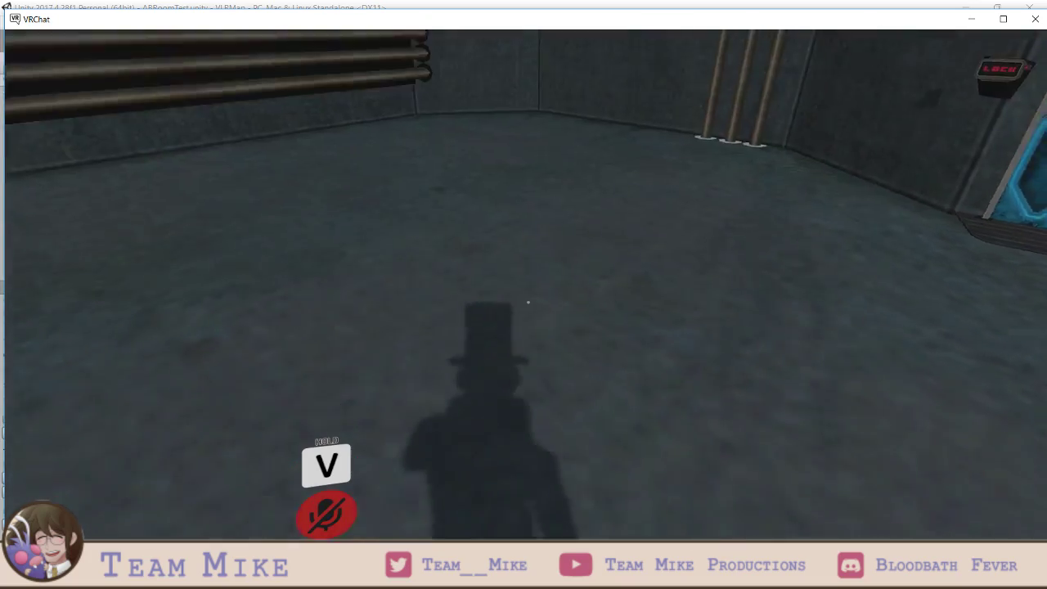
key(w)
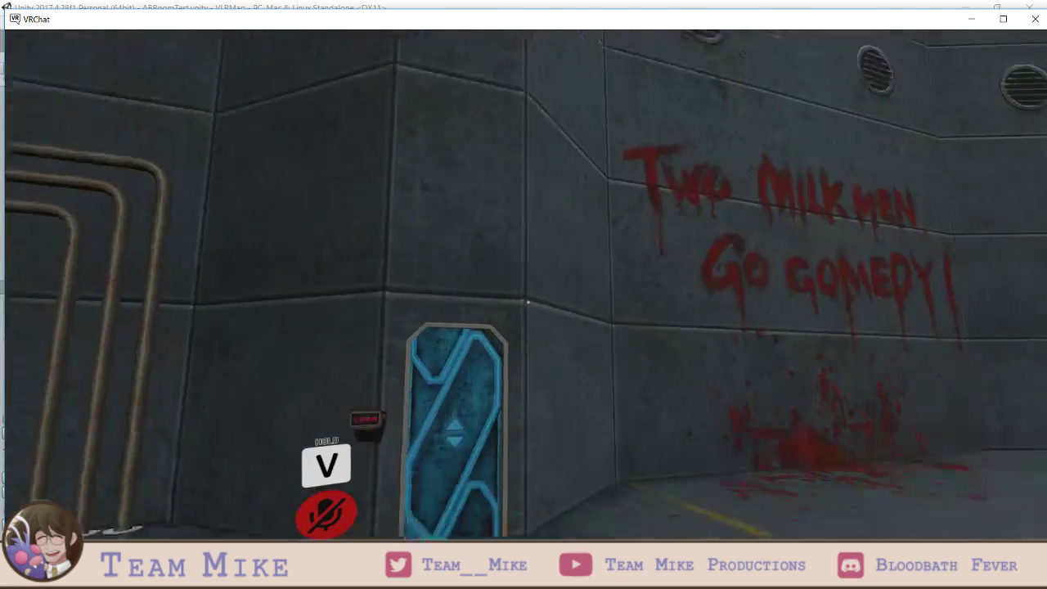
key(w)
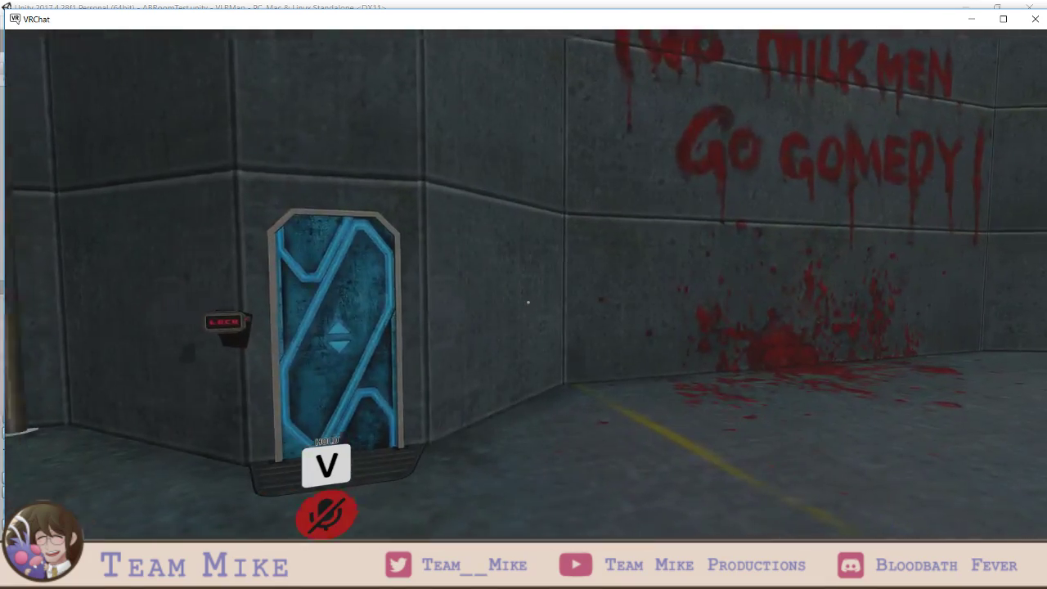
key(w)
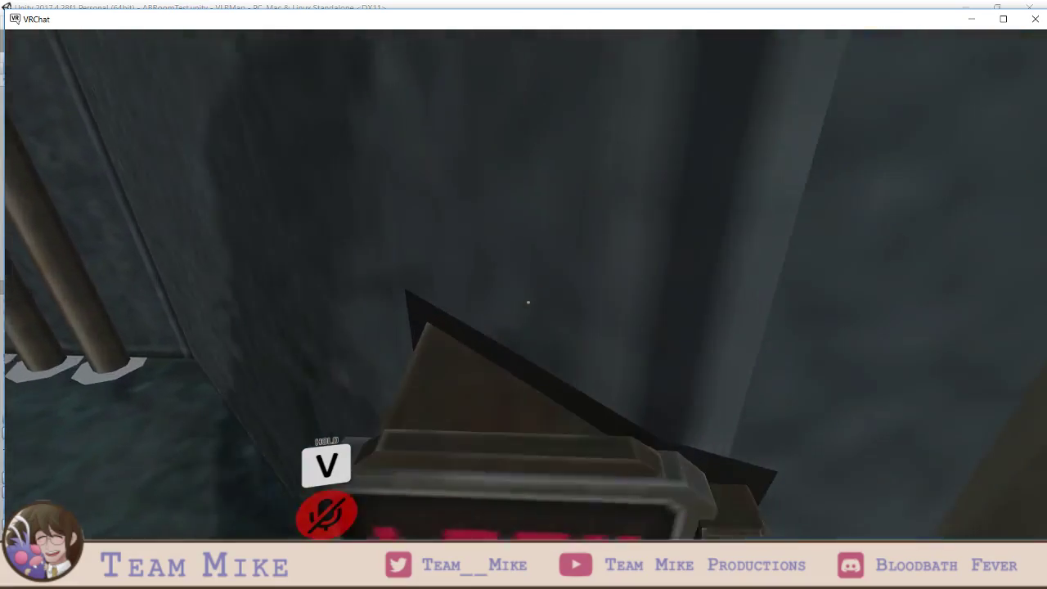
key(w)
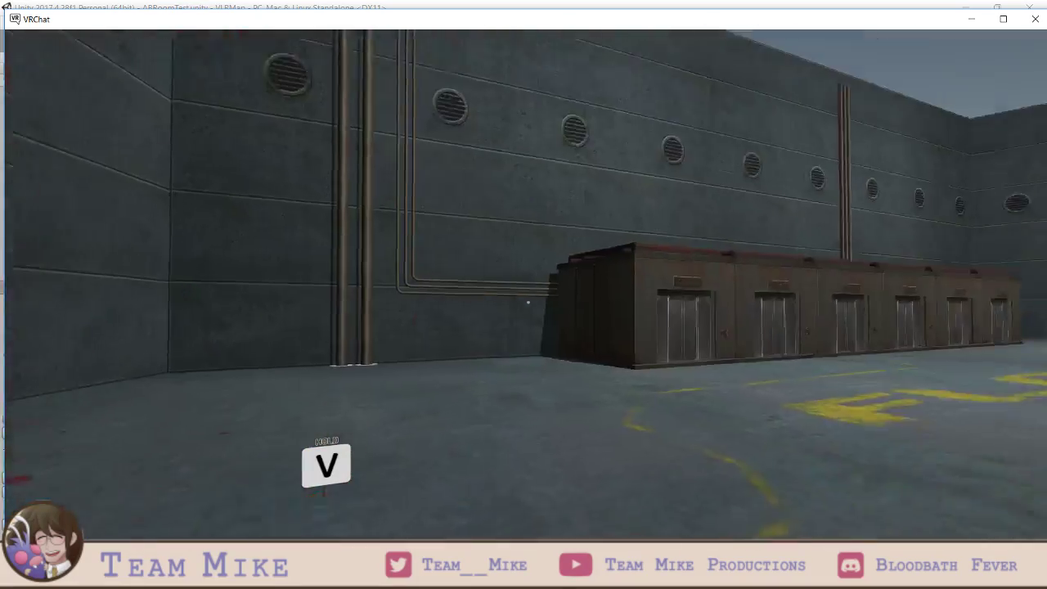
- Walk up to the row of Ambidex Rooms and test their doors and card reader for collision
key(w)
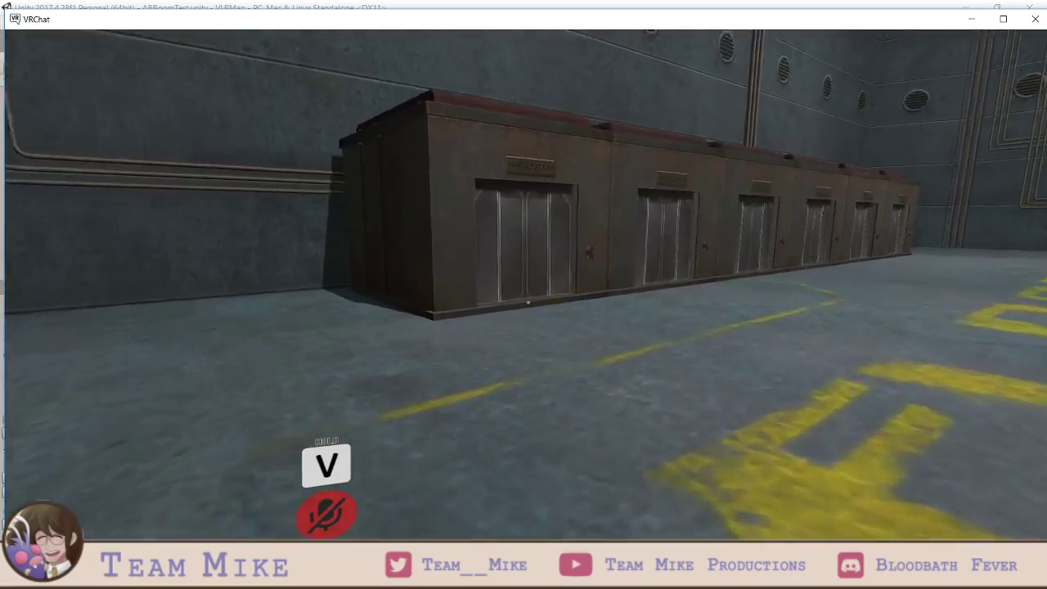
key(w)
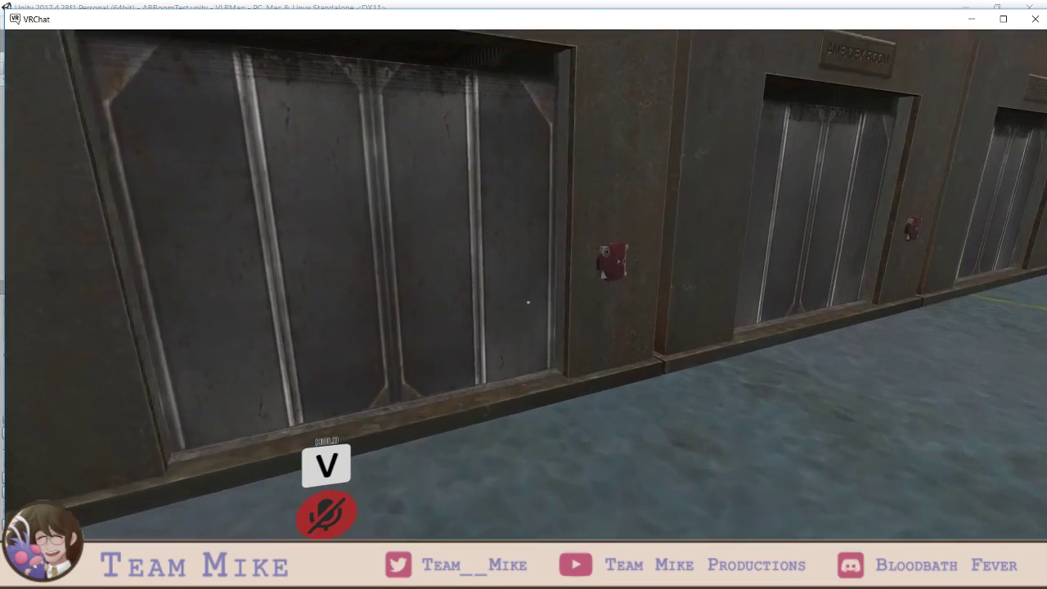
key(w)
key(w)
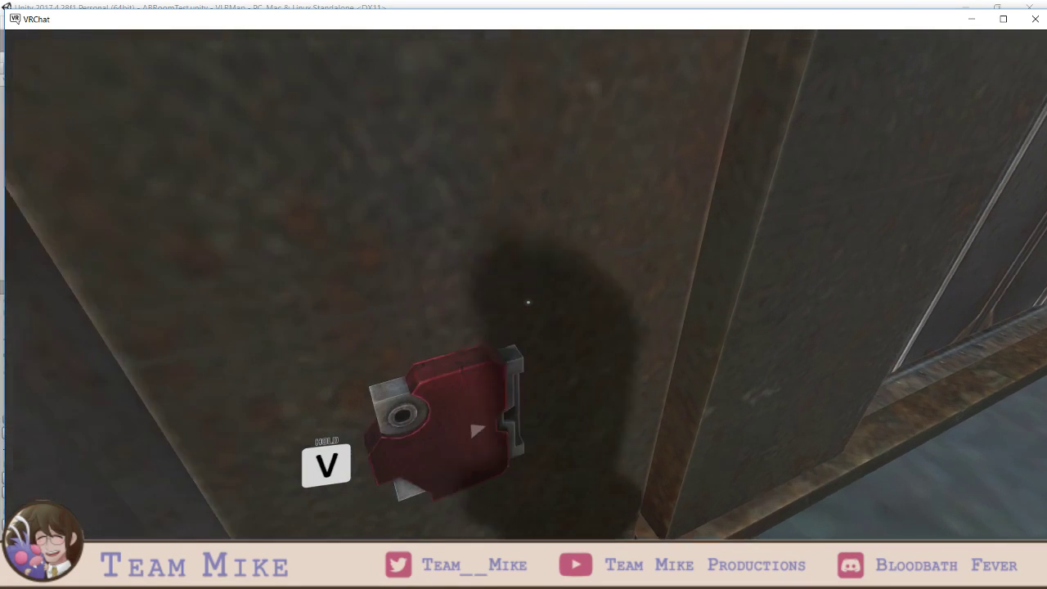
key(s)
key(w)
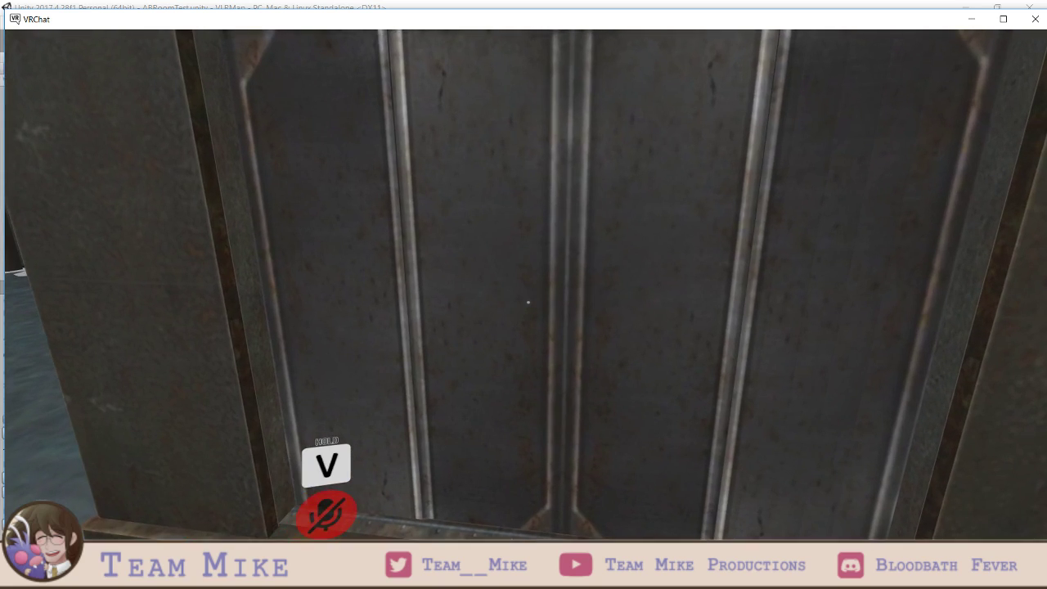
key(s)
key(s)
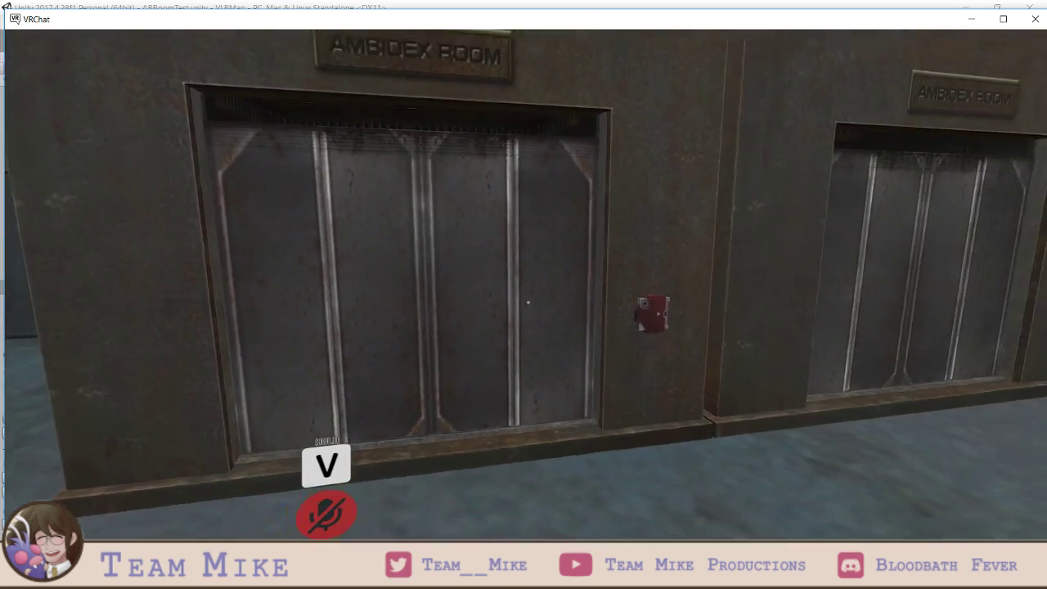
key(w)
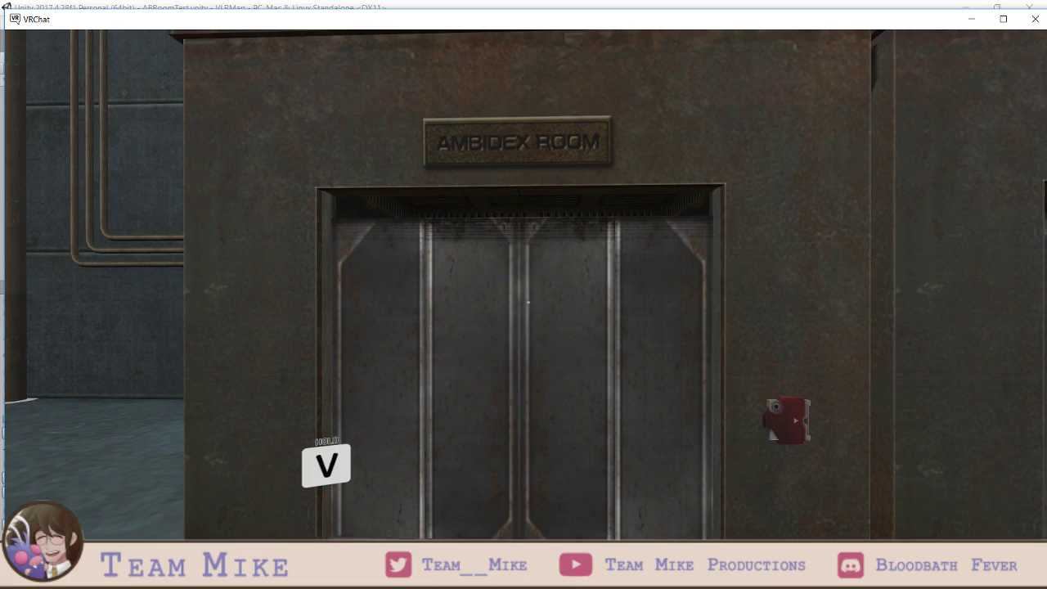
key(w)
key(w)
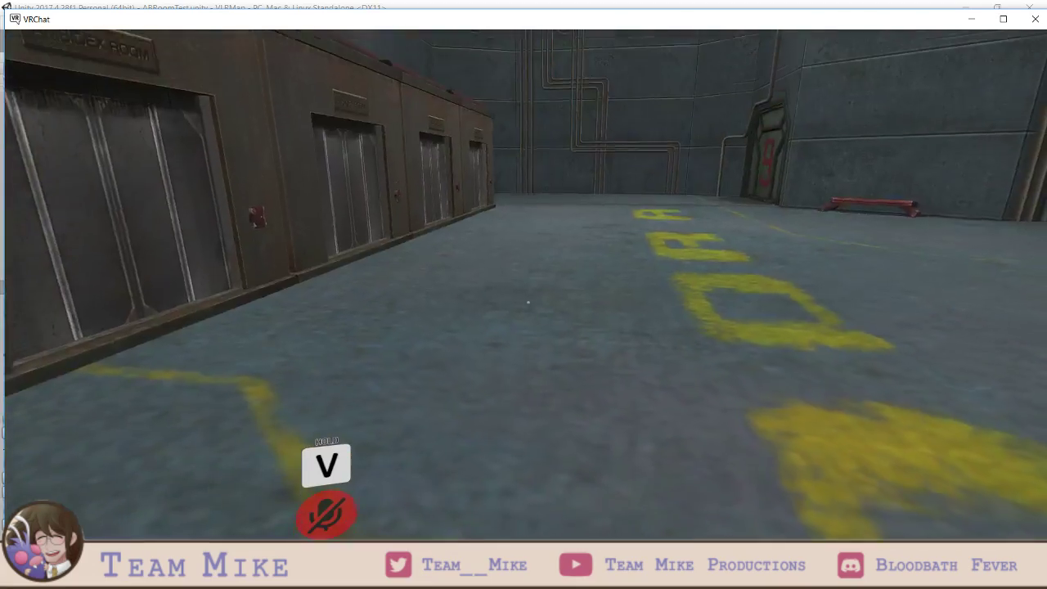
- Open the VRChat settings from the in-world menu and switch back to the Unity editor
key(a)
key(Escape)
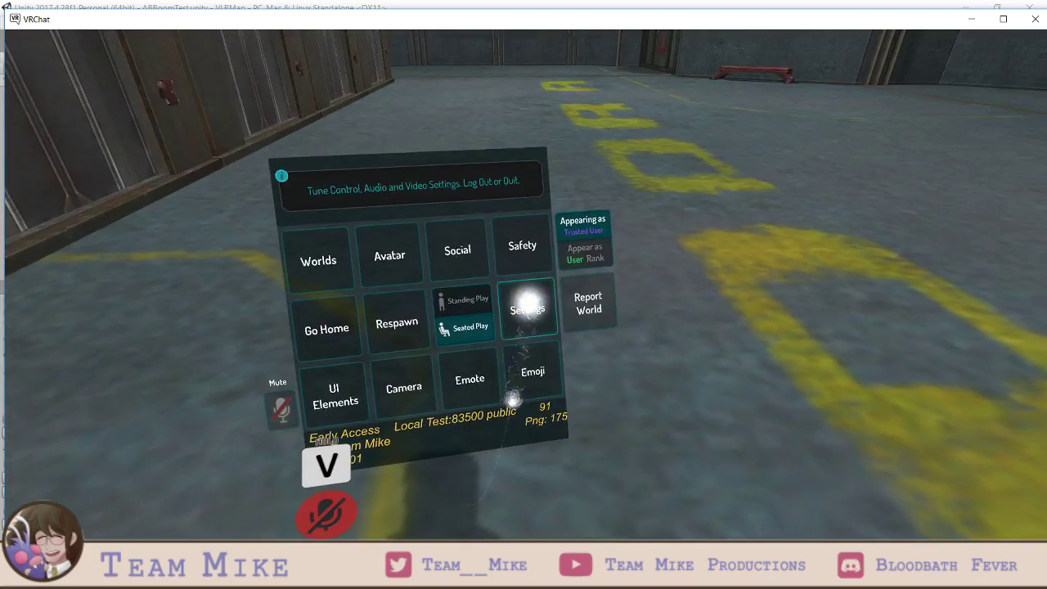
click(532, 303)
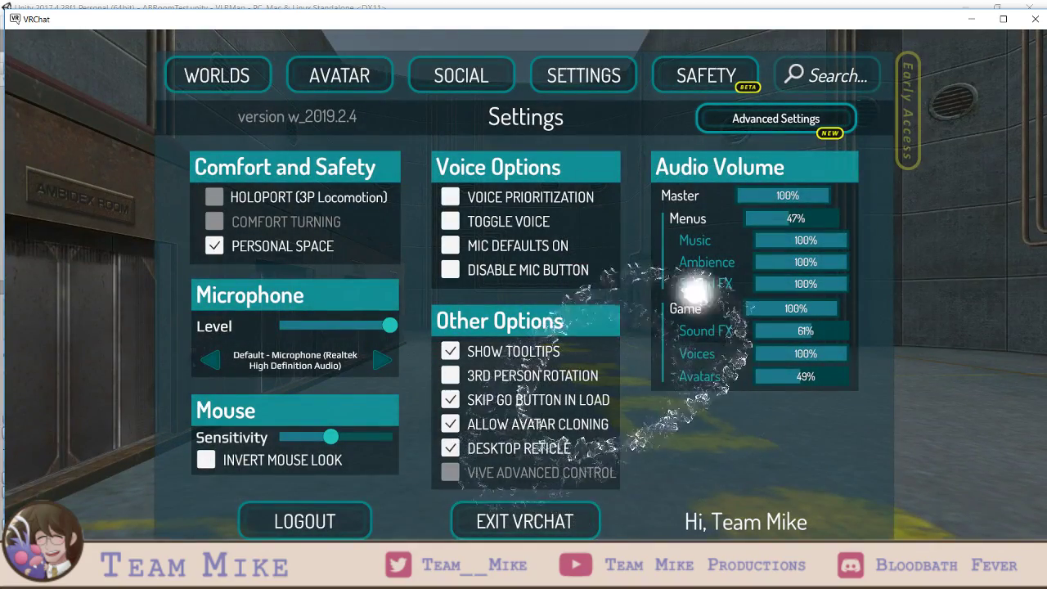
key(alt+Tab)
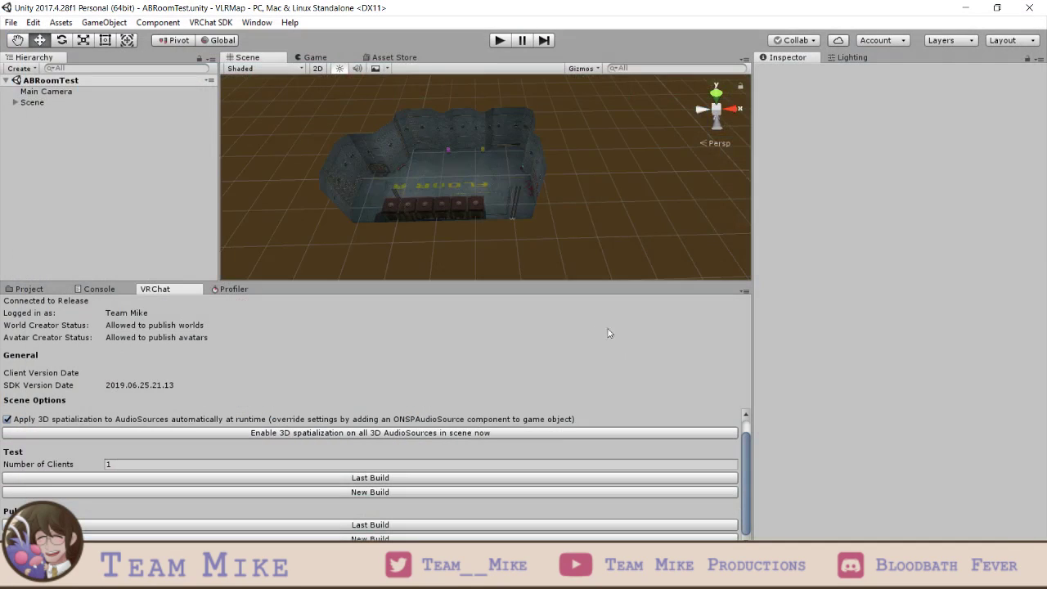
- Show the project's Assets folders again and enlarge the scene view
click(65, 291)
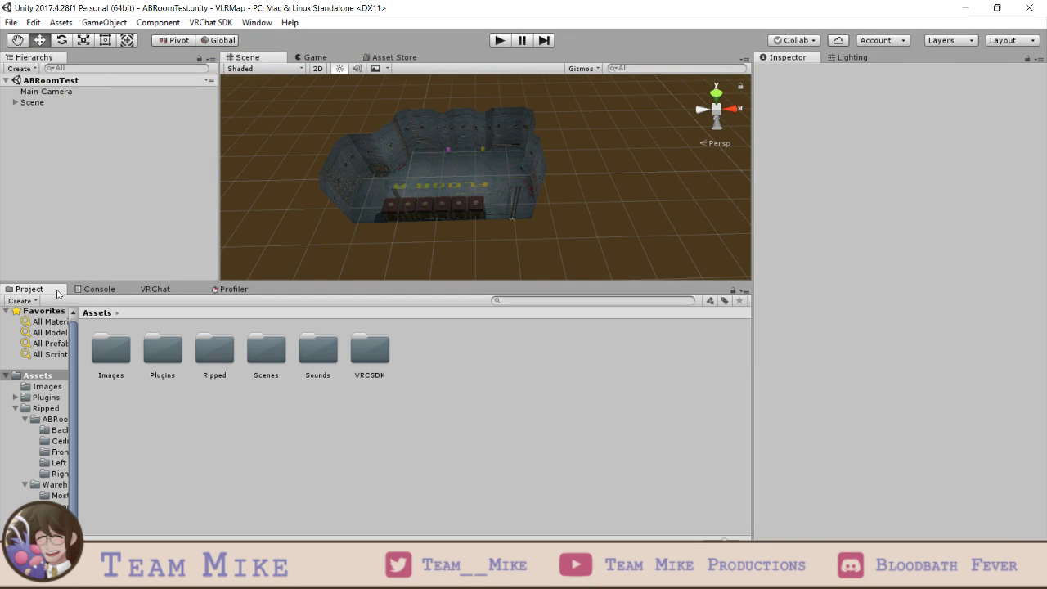
drag(309, 278, 309, 350)
alt+drag(387, 241, 498, 236)
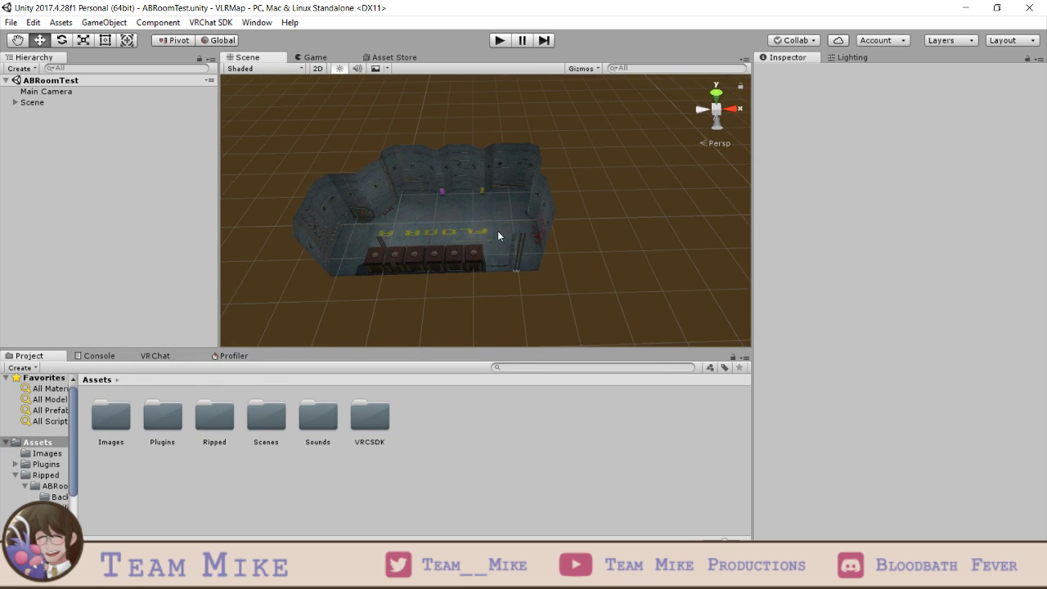
- Select the roof mesh of the end Ambidex Room and view it from the door side
click(469, 252)
key(f)
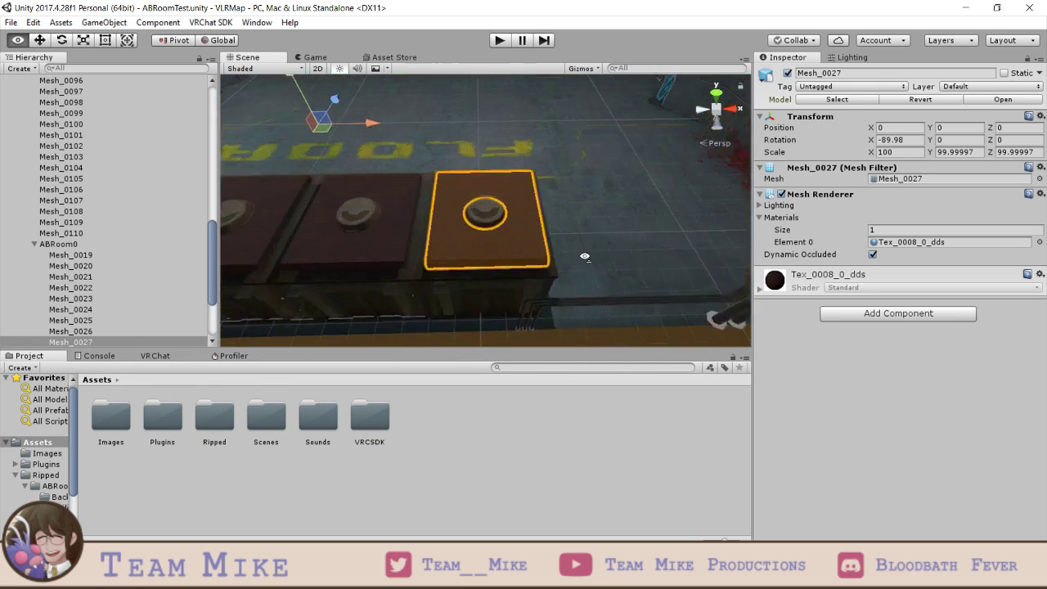
alt+drag(584, 257, 482, 282)
right_drag(632, 274, 546, 282)
alt+drag(545, 282, 380, 209)
key(f)
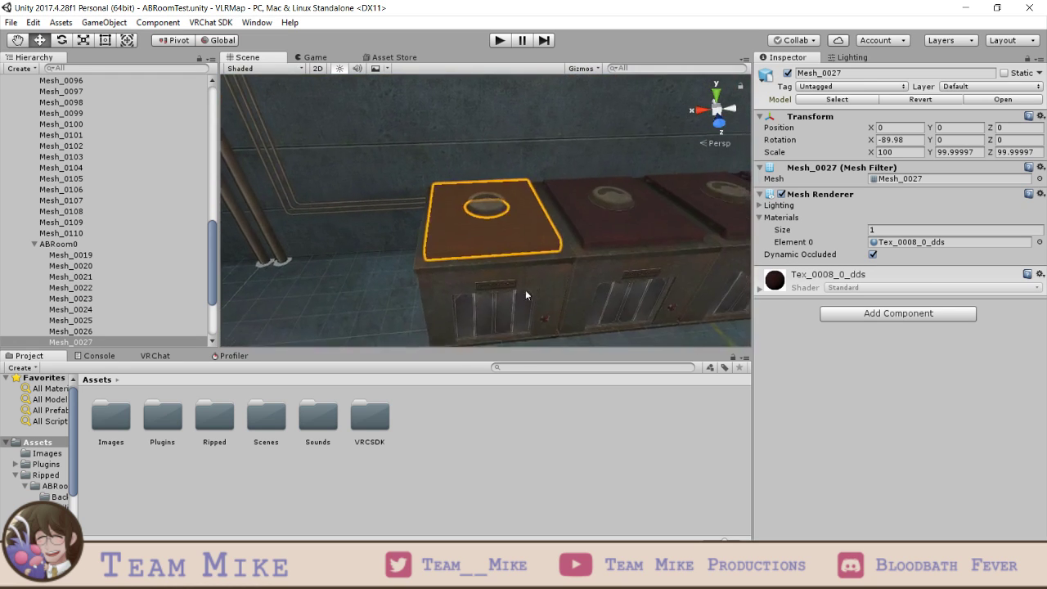
- Select the red card reader mesh, Mesh_0026, beside the end Ambidex Room's door and frame it in the scene
alt+drag(526, 297, 531, 257)
click(531, 331)
key(f)
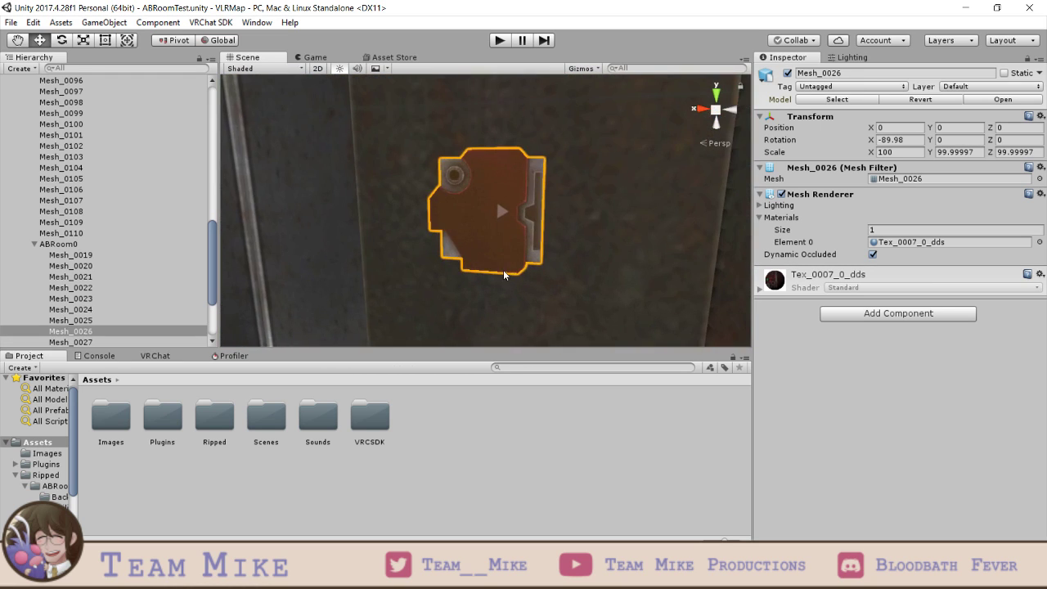
right_drag(504, 274, 522, 271)
scroll(162, 314, down, 1)
click(105, 293)
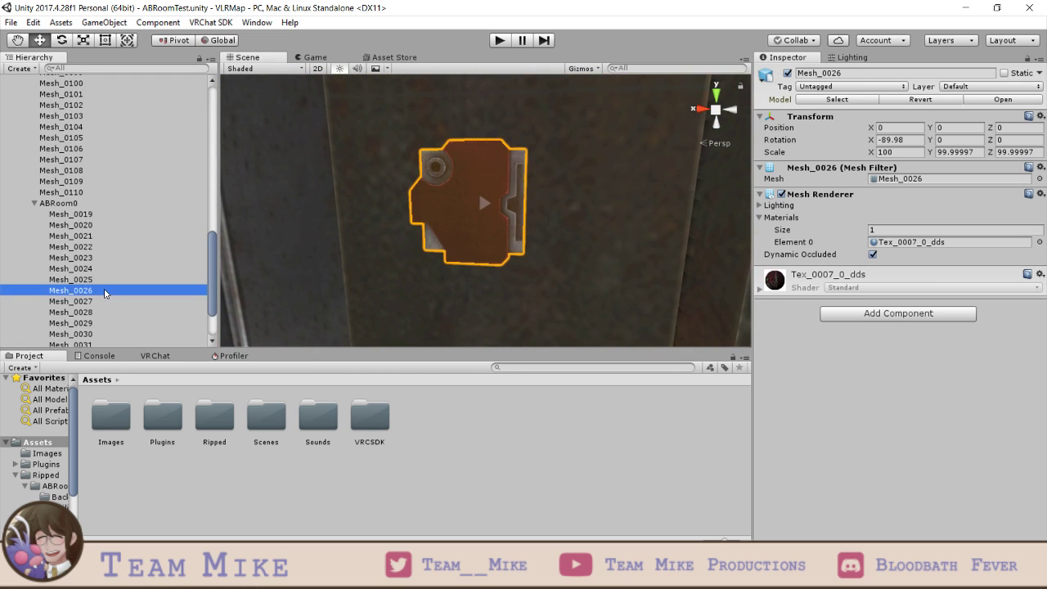
scroll(520, 233, down, 2)
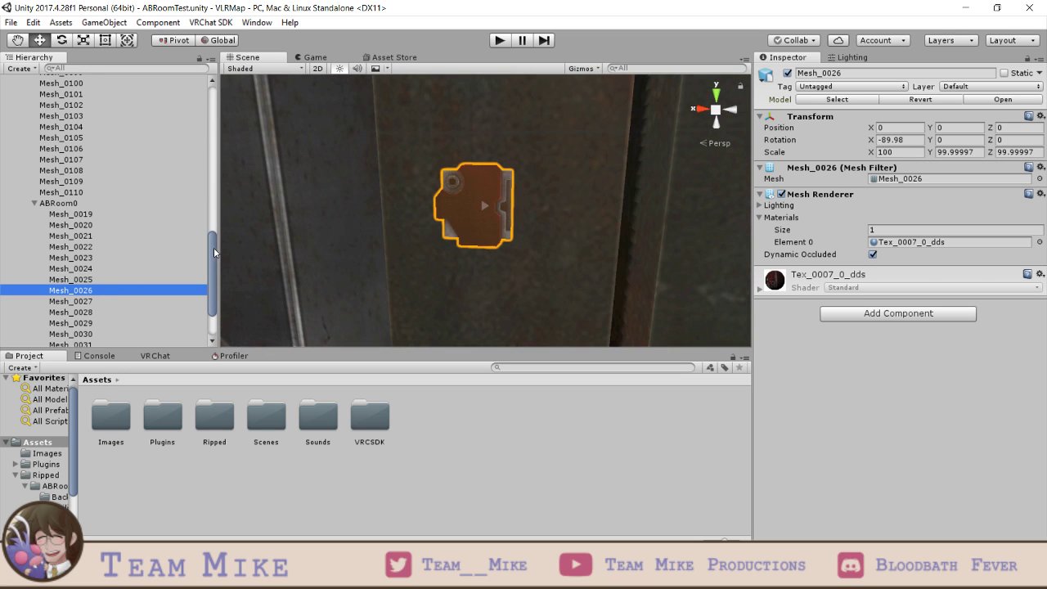
- Add a Box Collider to the card reader mesh Mesh_0026 and enable Is Trigger on it
scroll(327, 237, down, 3)
scroll(180, 250, up, 1)
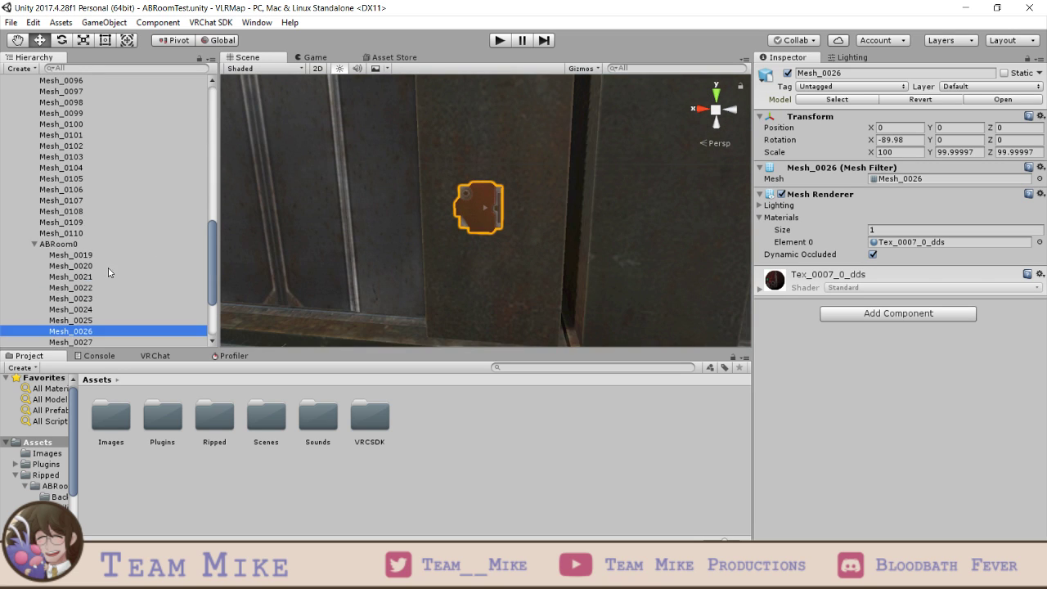
scroll(107, 274, down, 1)
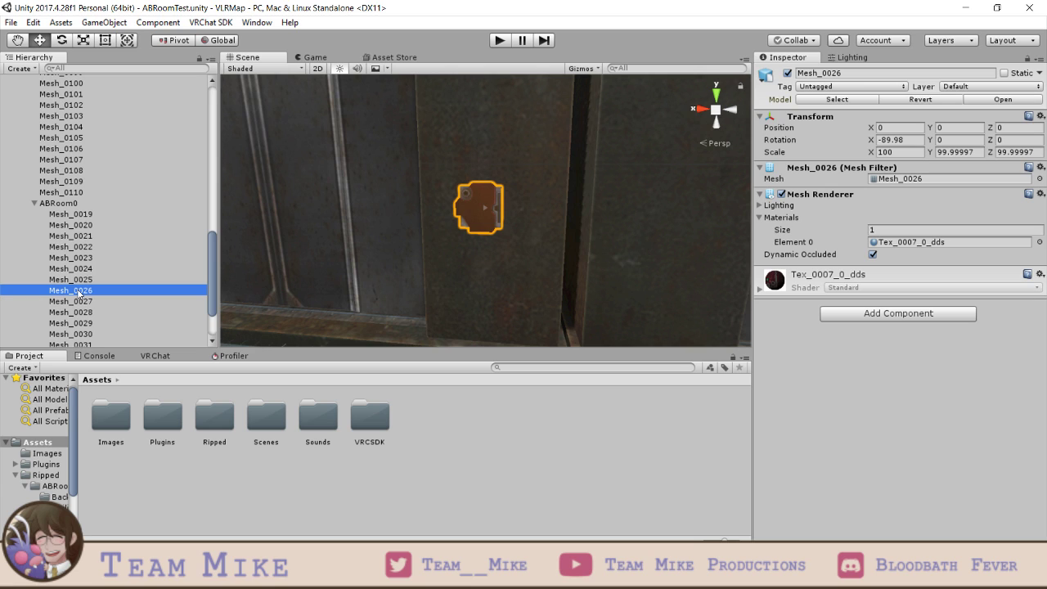
right_click(80, 292)
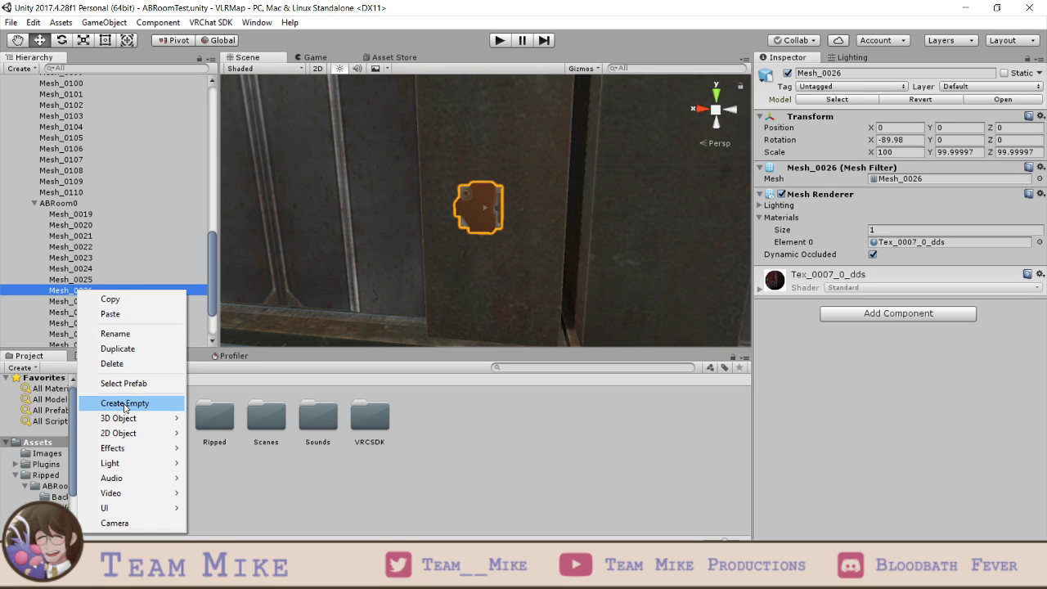
click(953, 374)
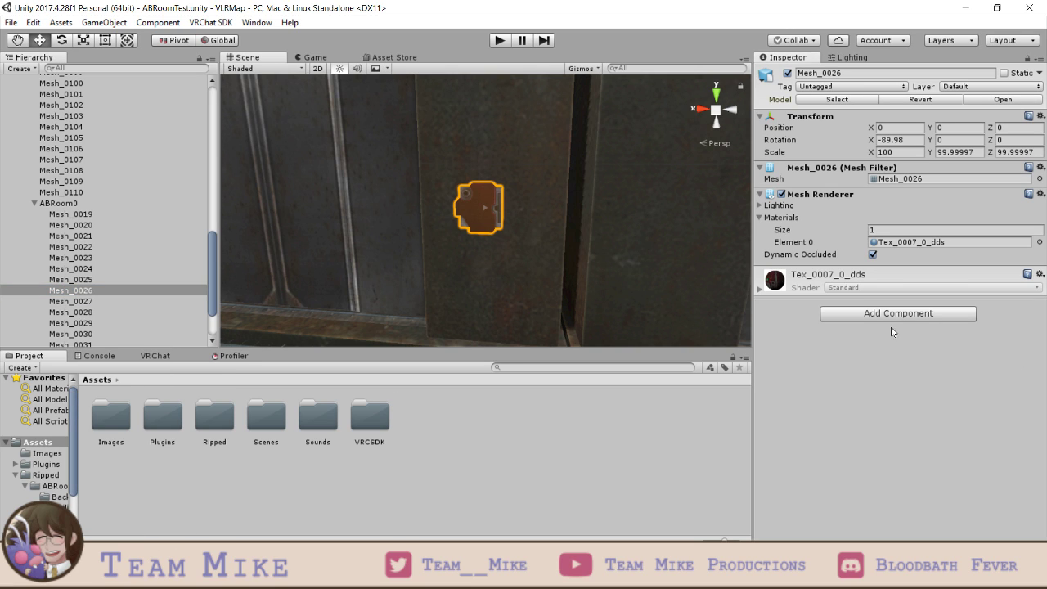
click(892, 316)
key(Return)
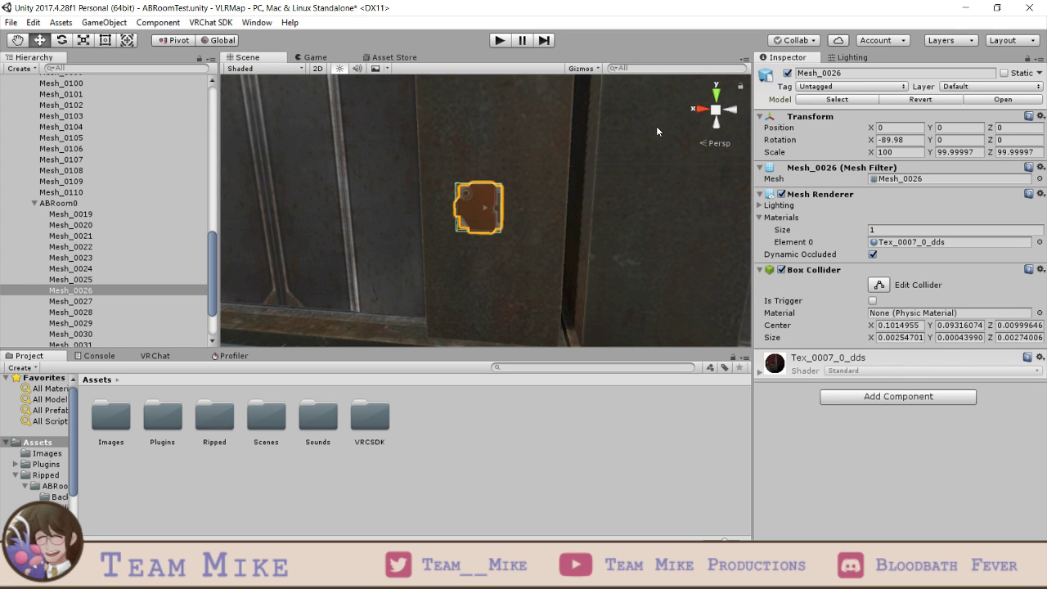
key(f)
click(873, 301)
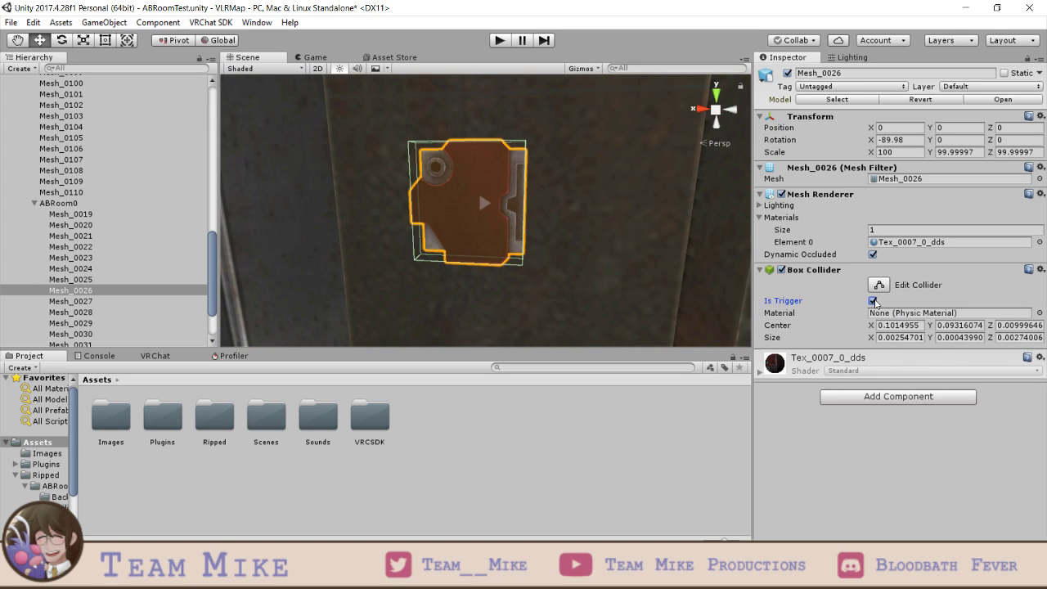
- Add a VRC_Trigger component to the card reader mesh Mesh_0026
mouse_move(595, 188)
middle_down()
mouse_move(556, 309)
mouse_move(606, 192)
middle_up()
scroll(606, 192, down, 3)
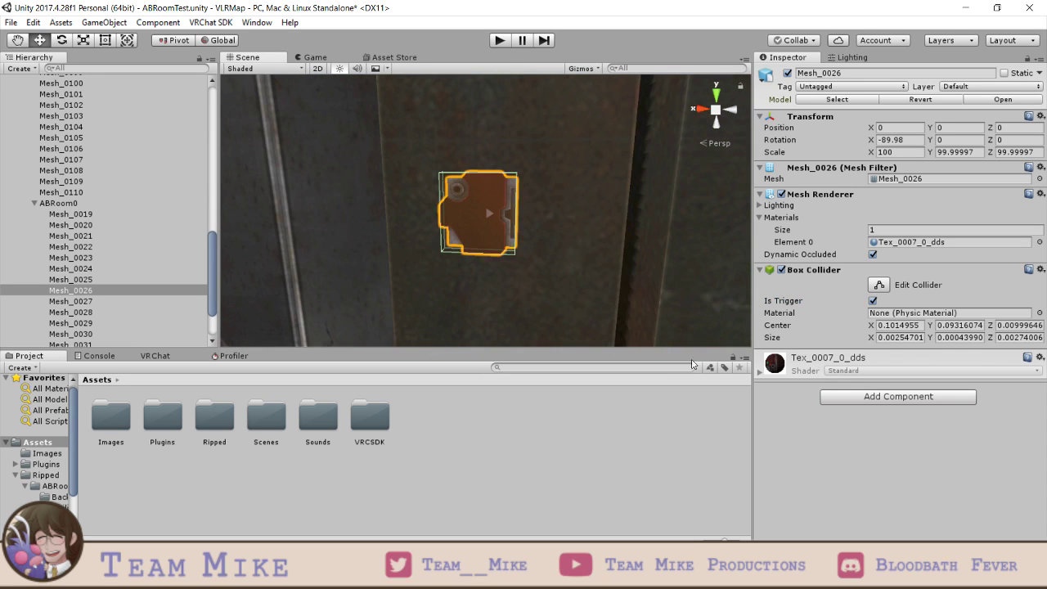
click(830, 401)
text(trigg)
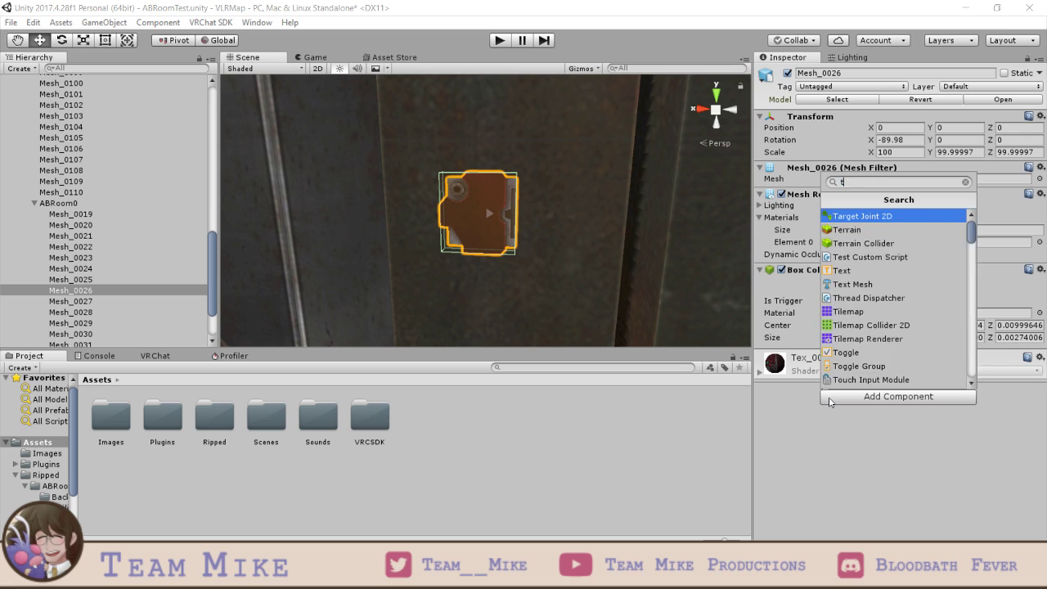
key(Down)
key(Down)
key(Return)
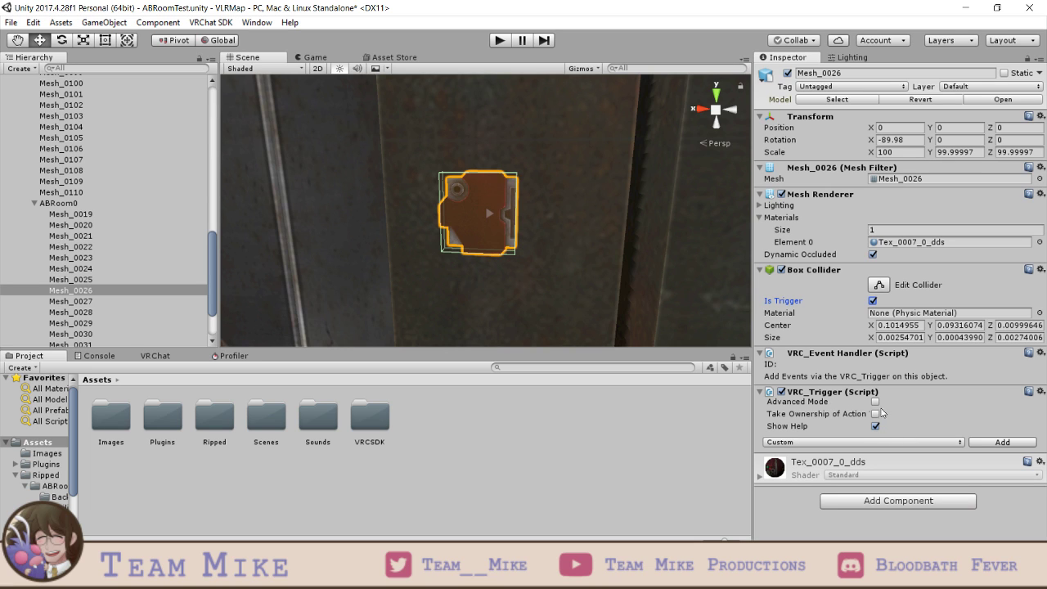
- Add an OnInteract event to the card reader's VRC_Trigger and set its interaction text to "Open Ambidex Gate"
click(937, 443)
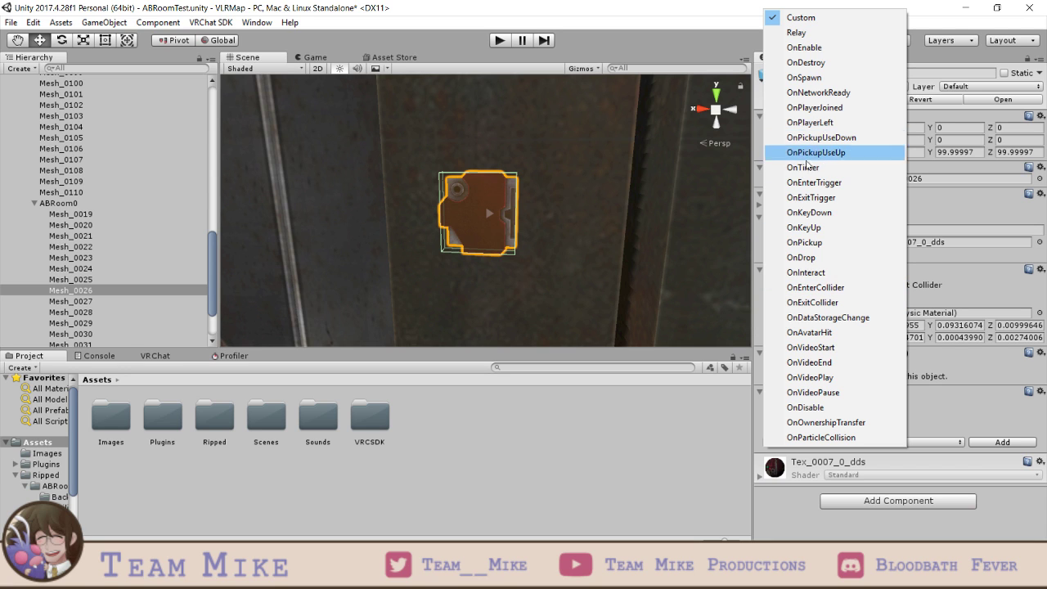
click(807, 273)
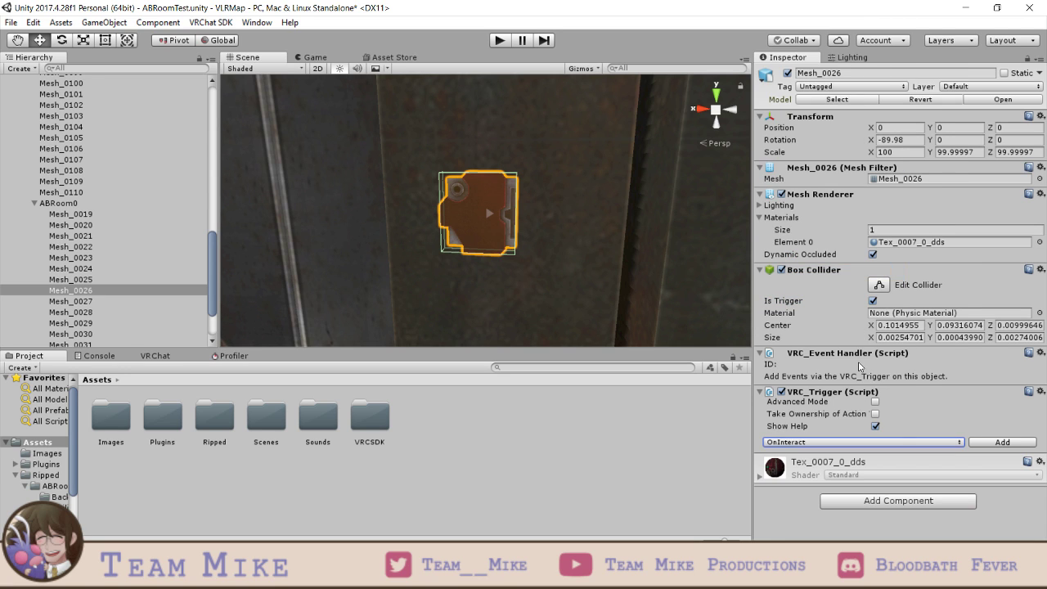
click(987, 442)
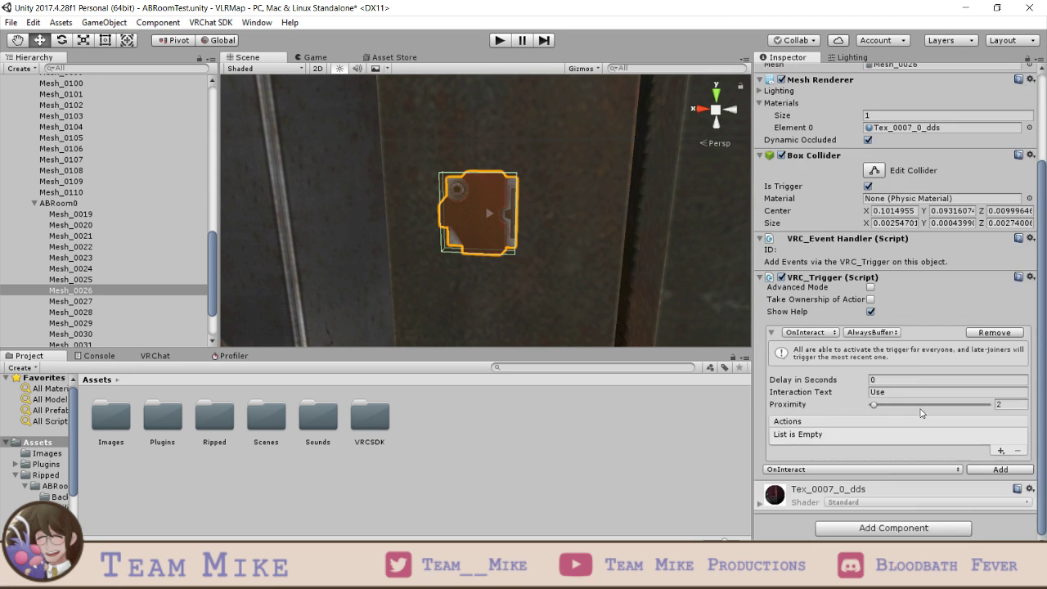
click(870, 332)
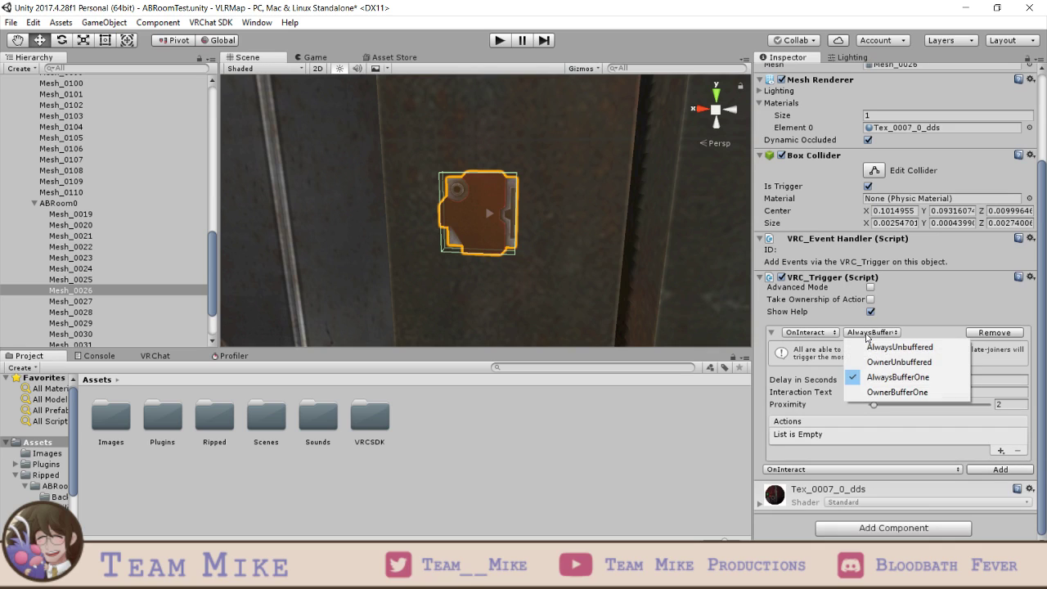
click(1041, 300)
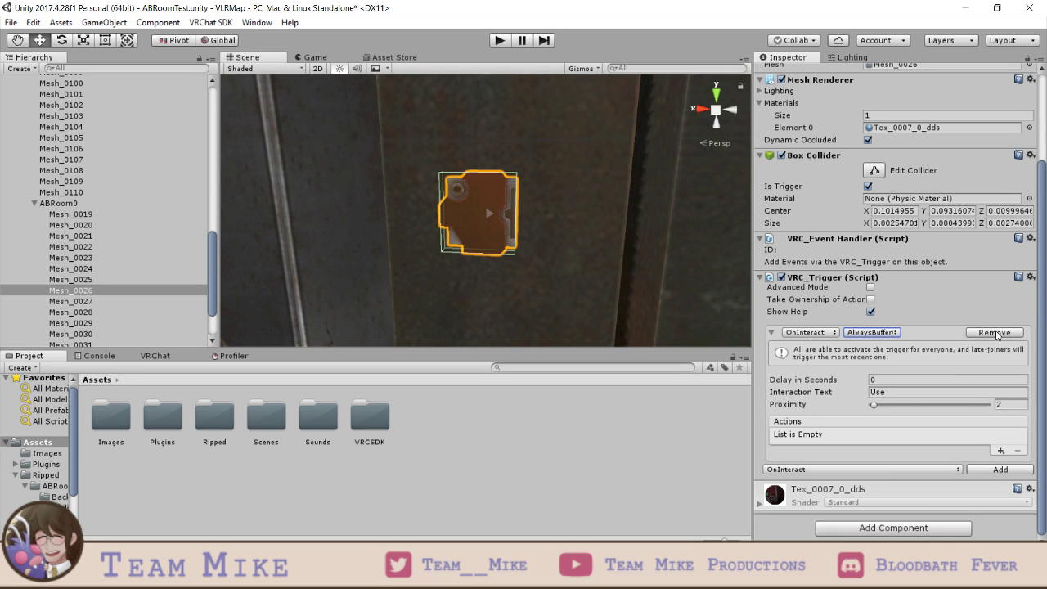
click(893, 391)
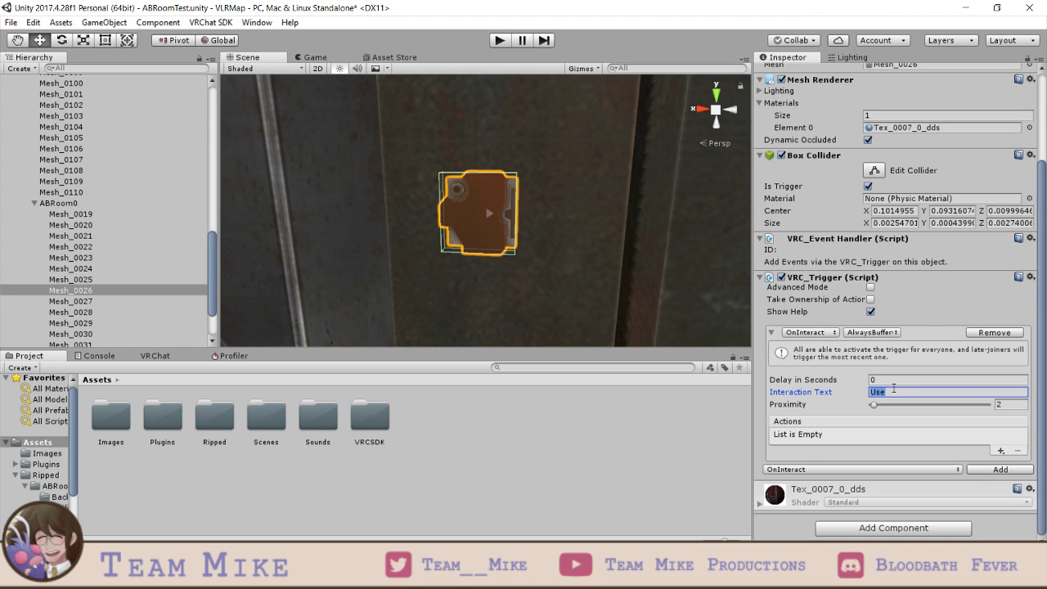
text(Open Ambidex Gate)
- Go through the meshes of ABRoom0 one by one to identify which ones form the door panels
scroll(484, 224, down, 5)
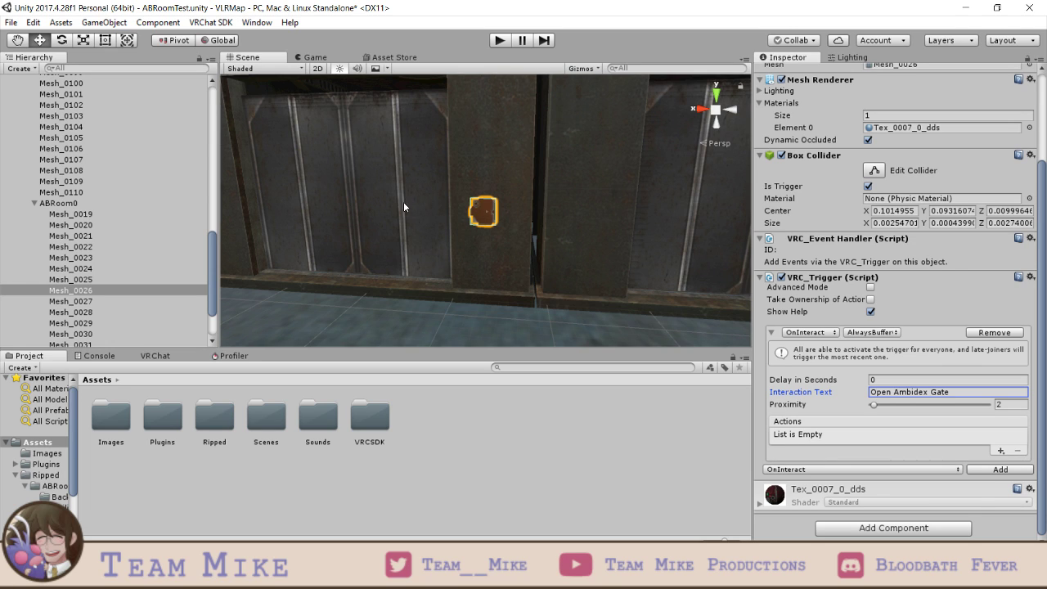
click(86, 301)
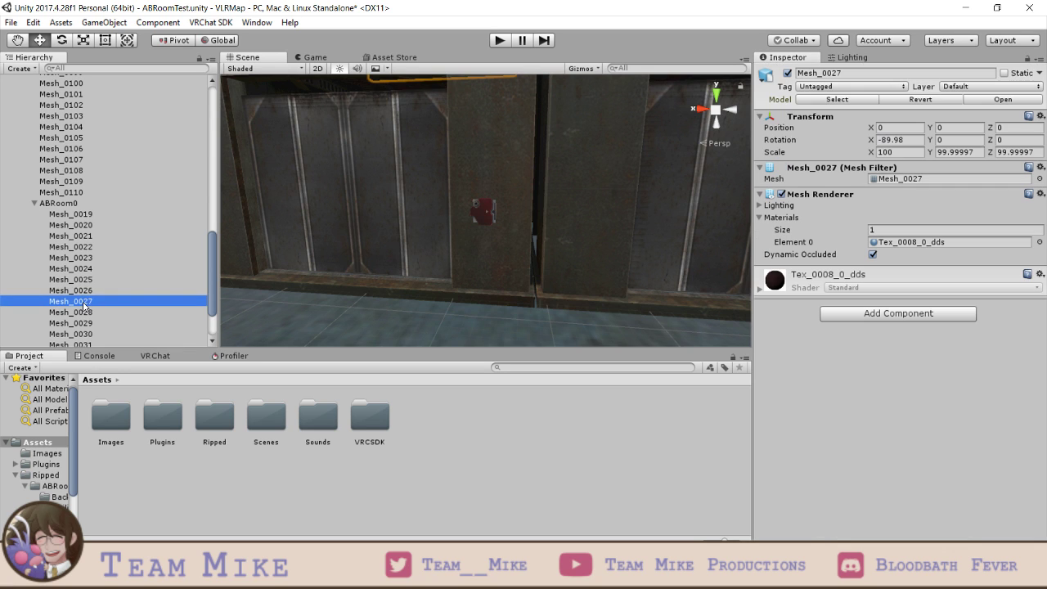
click(92, 280)
scroll(92, 287, down, 1)
click(346, 217)
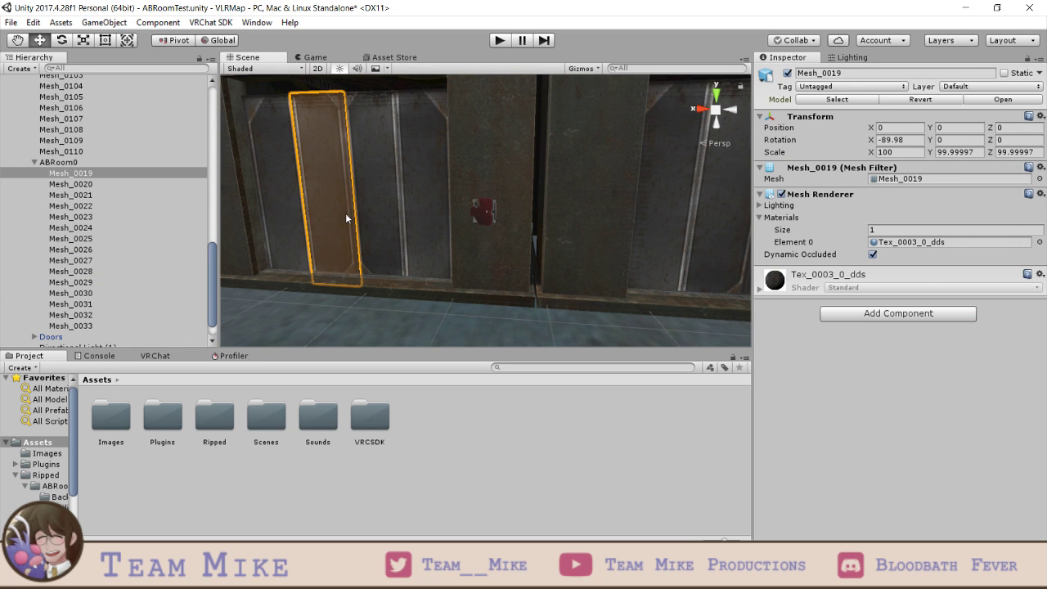
click(64, 183)
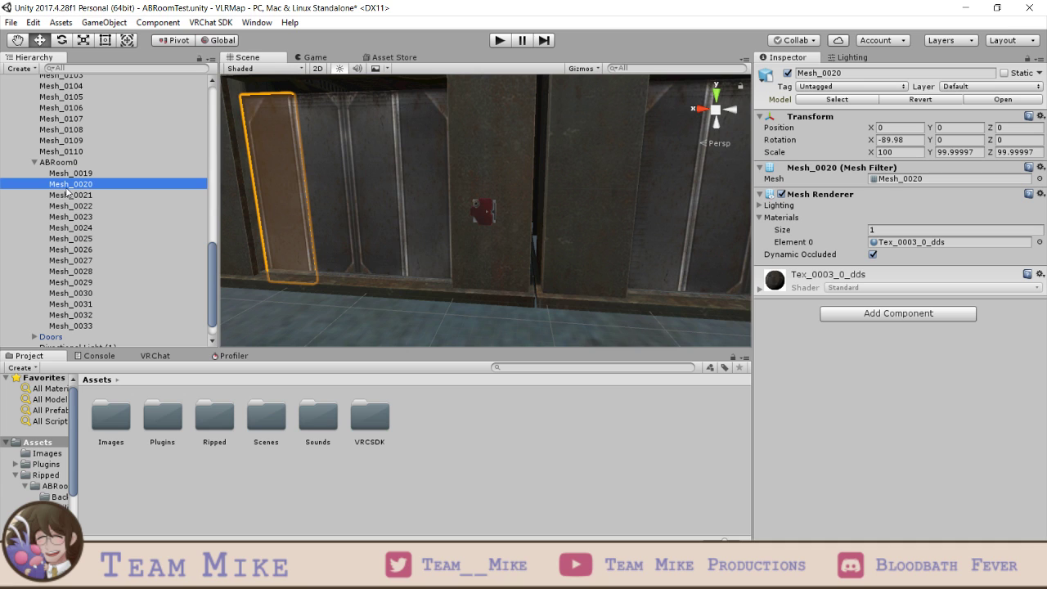
key(Down)
key(Down)
key(Down)
key(Up)
key(Up)
key(Up)
key(Up)
key(Up)
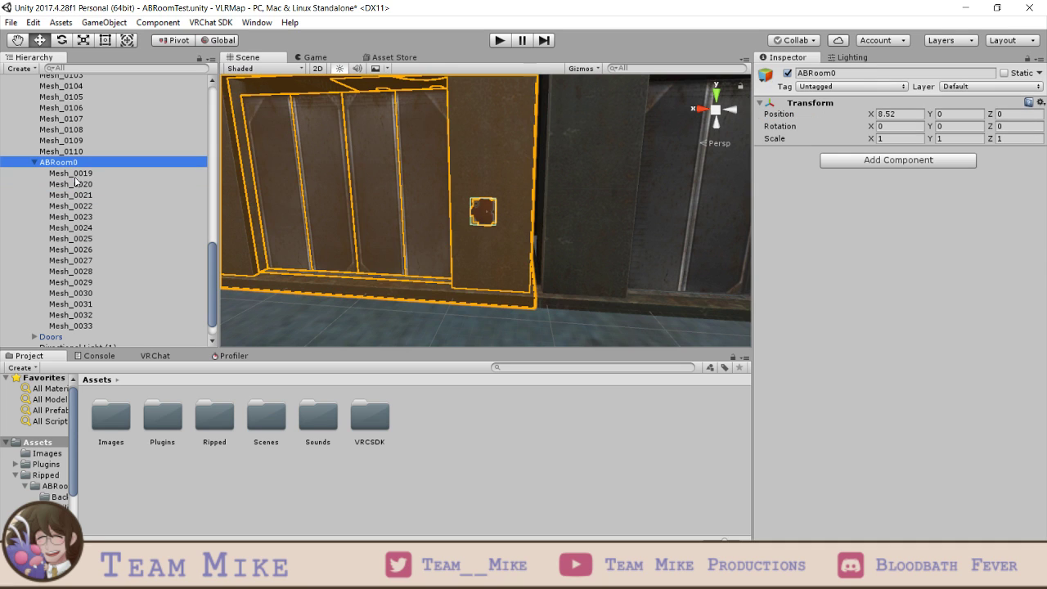
- Create an empty child object under ABRoom0 and name it AmbidexGate
right_click(75, 162)
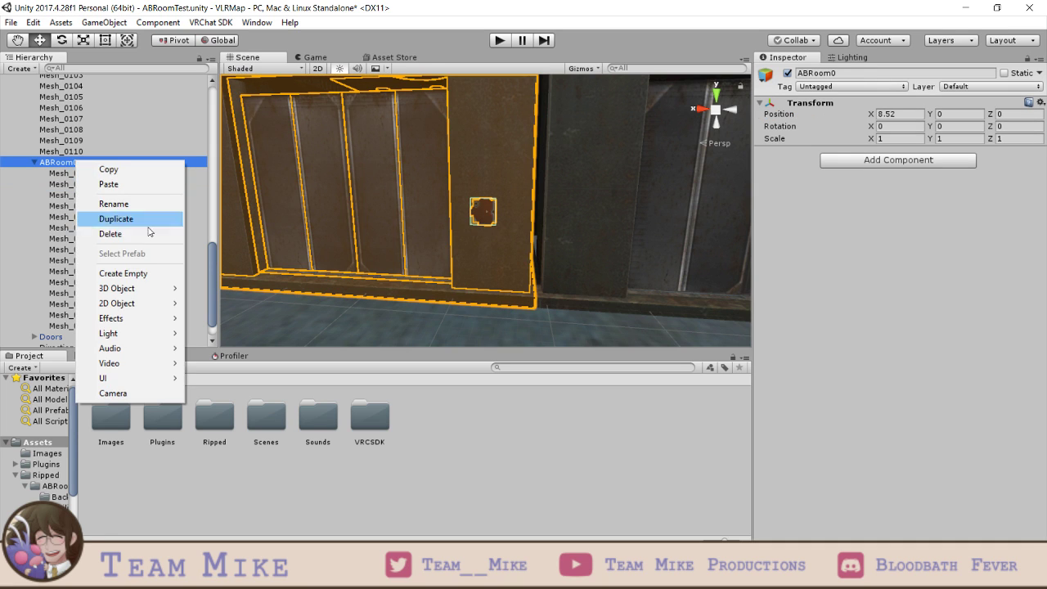
click(122, 275)
click(814, 74)
text(Am)
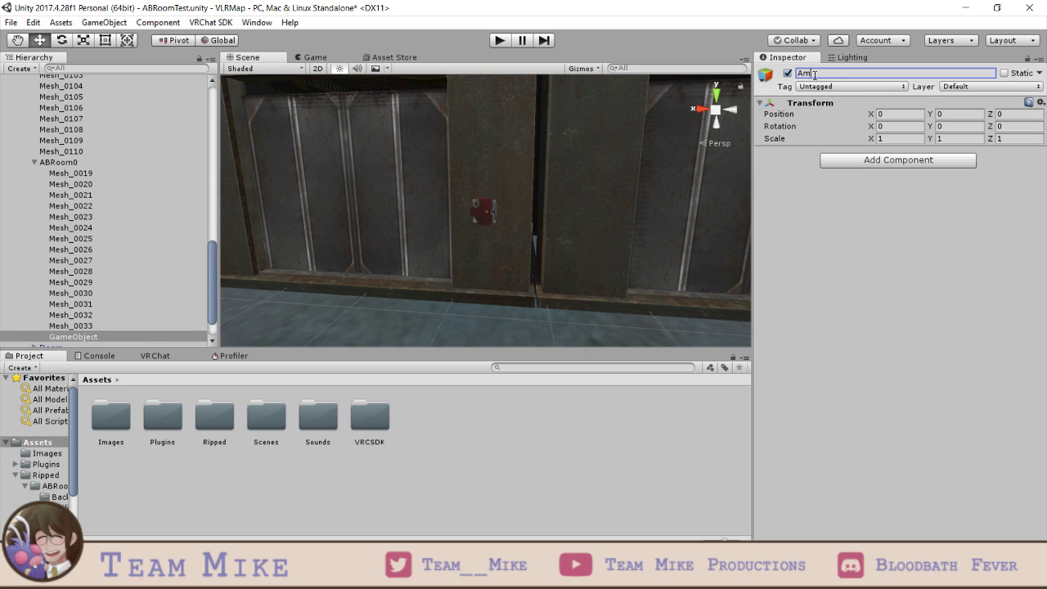
text(bidexGate)
key(Return)
- Move AmbidexGate to the start of ABRoom0 and parent the door panel meshes Mesh_0019 to Mesh_0022 to it
drag(97, 335, 94, 174)
click(94, 185)
key(shift+Down)
key(shift+Down)
key(shift+Down)
click(92, 175)
click(44, 174)
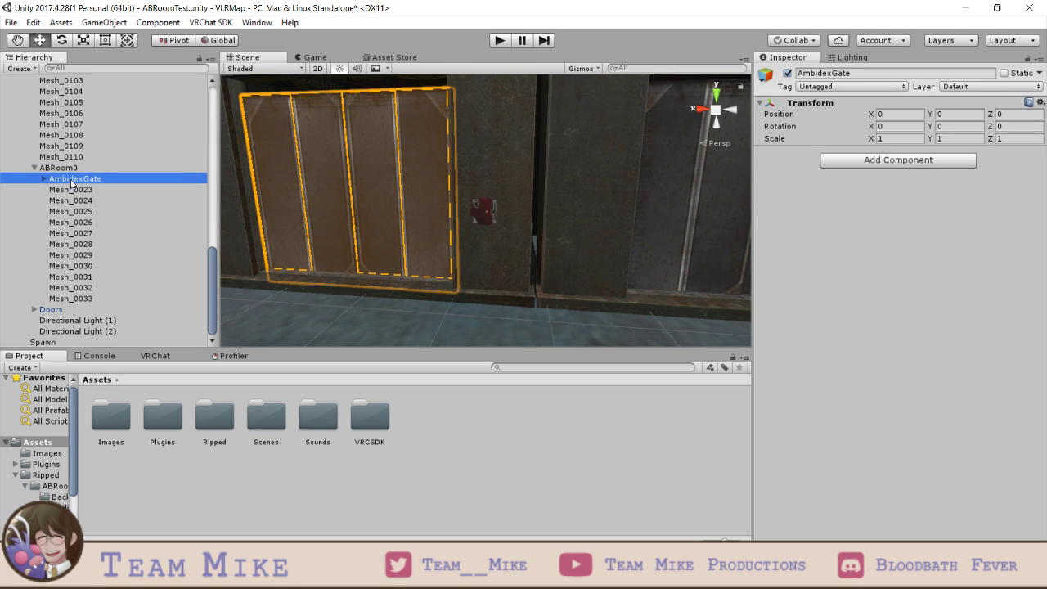
- Deactivate AmbidexGate to inspect the open Ambidex Room doorway, and reactivate it
click(787, 73)
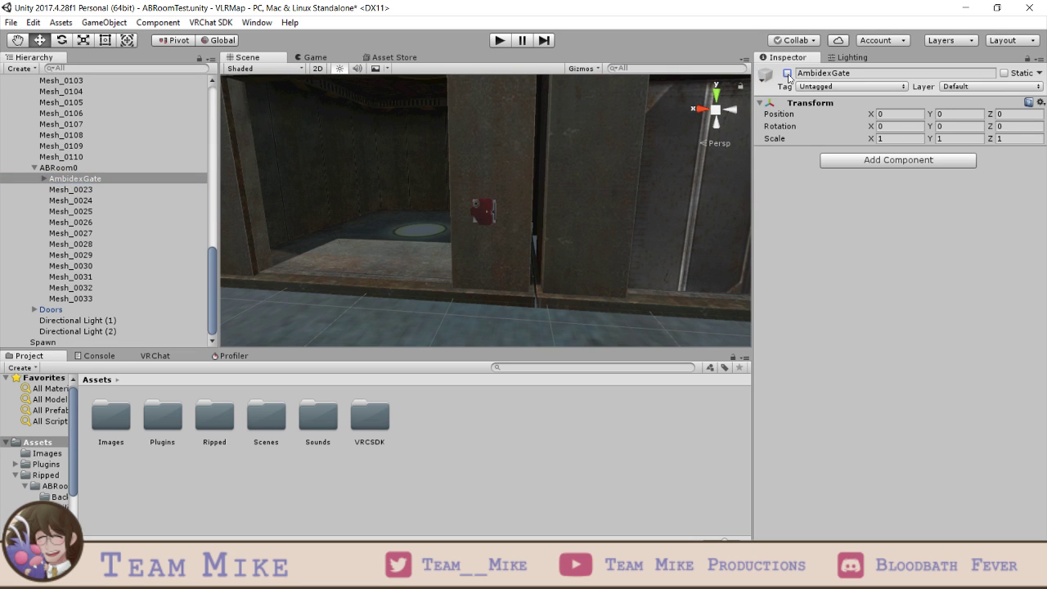
key(q)
middle_drag(455, 202, 653, 293)
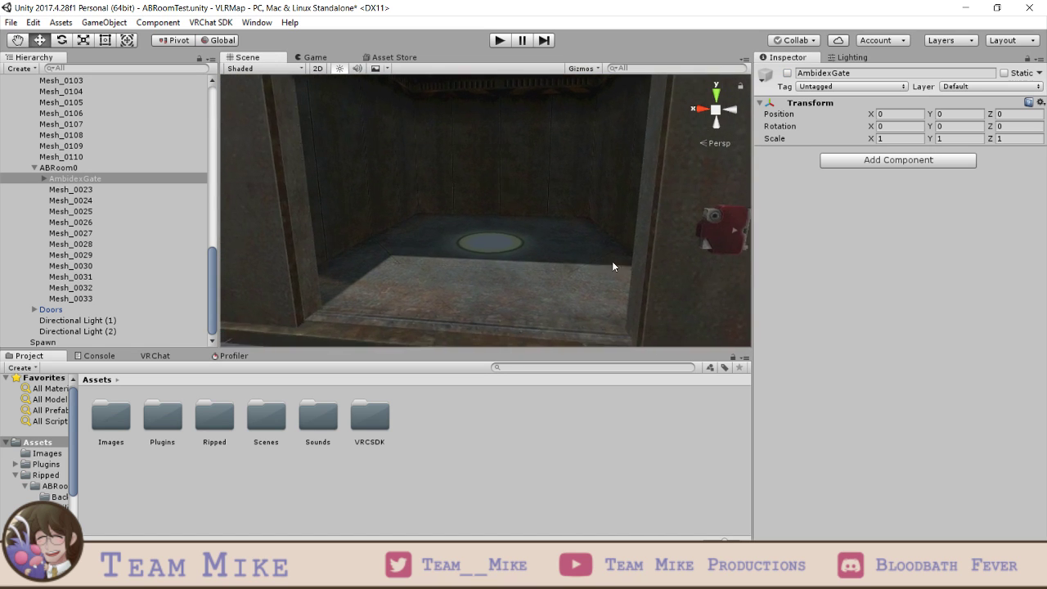
scroll(613, 253, down, 3)
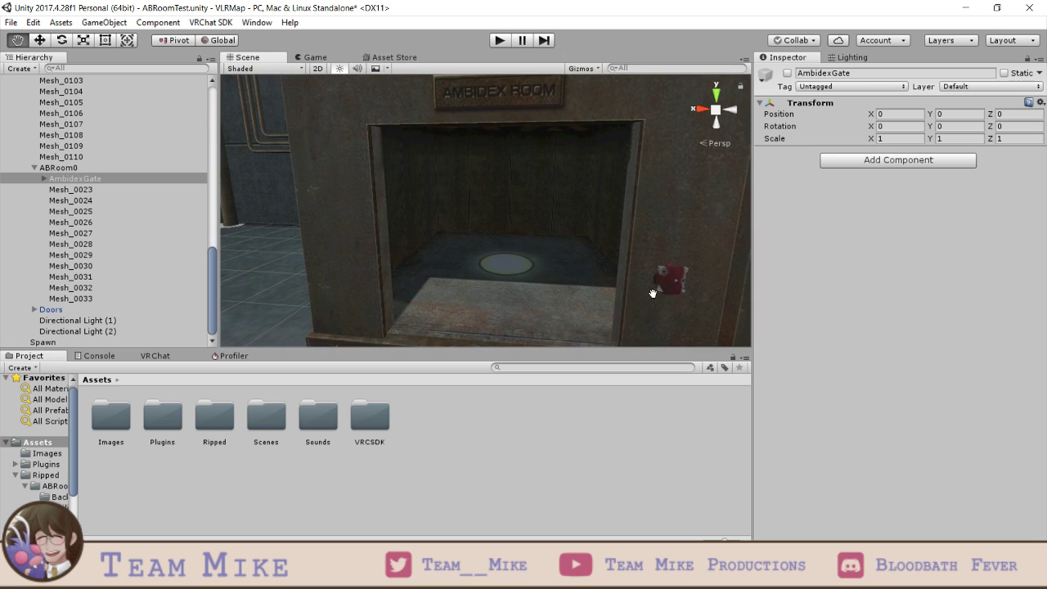
click(787, 73)
scroll(602, 232, down, 3)
middle_drag(602, 232, 586, 218)
scroll(587, 217, down, 3)
- Rename the card reader mesh Mesh_0026 to OpenDoorScanner
click(88, 200)
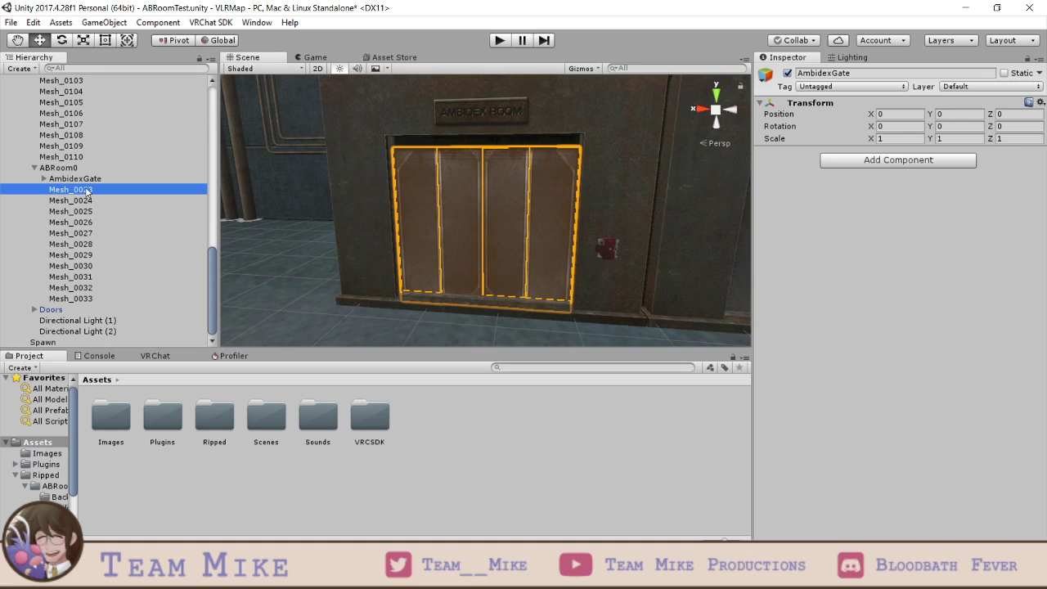
click(73, 221)
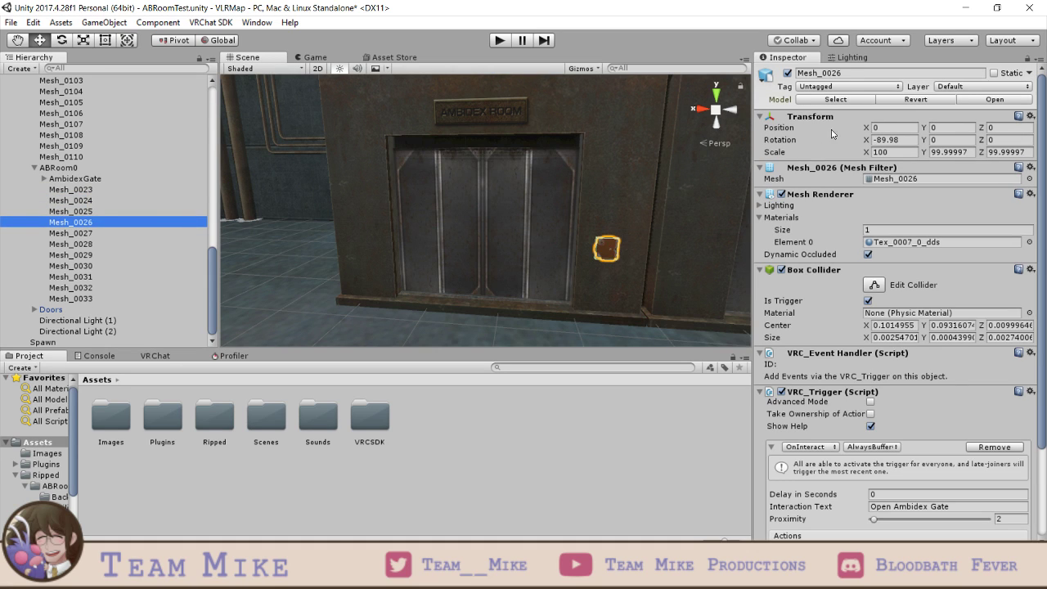
click(847, 72)
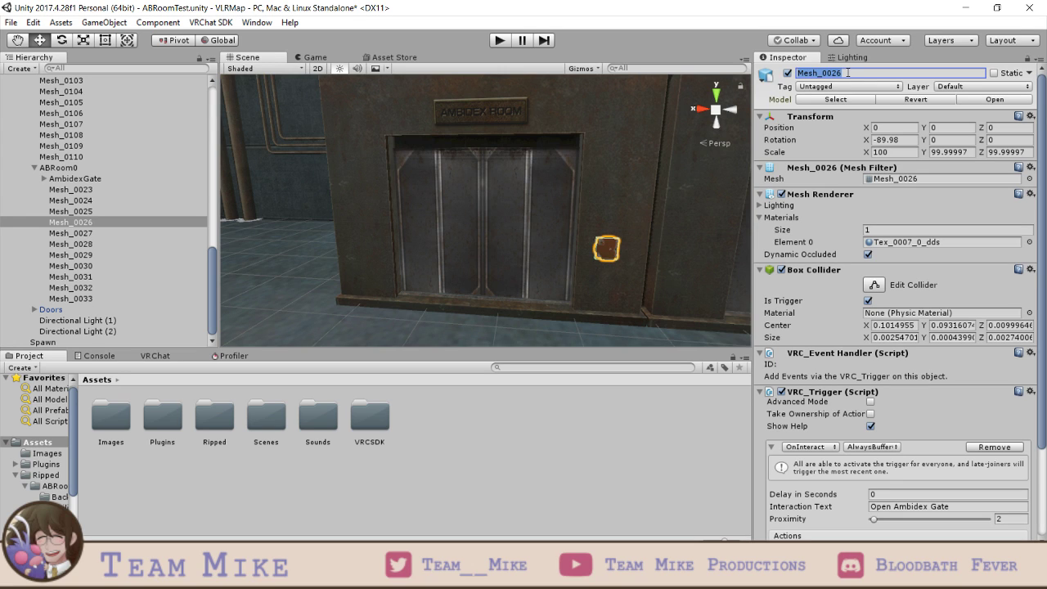
text(OpenDoorScanner)
key(Return)
- Add a SetGameObjectActive action to the OnInteract event of OpenDoorScanner
scroll(818, 410, down, 5)
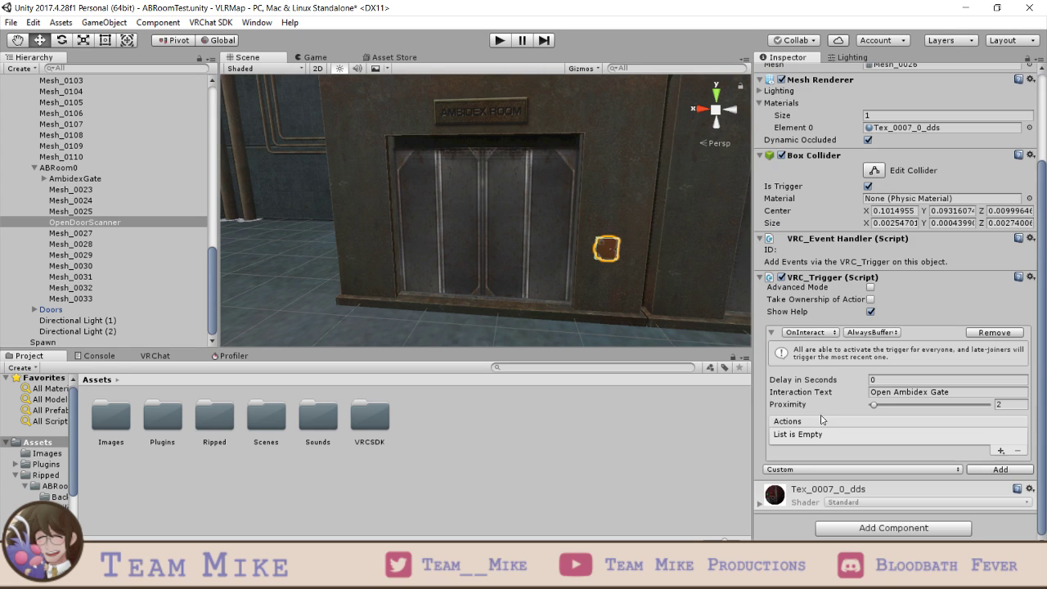
click(1000, 449)
mouse_move(991, 461)
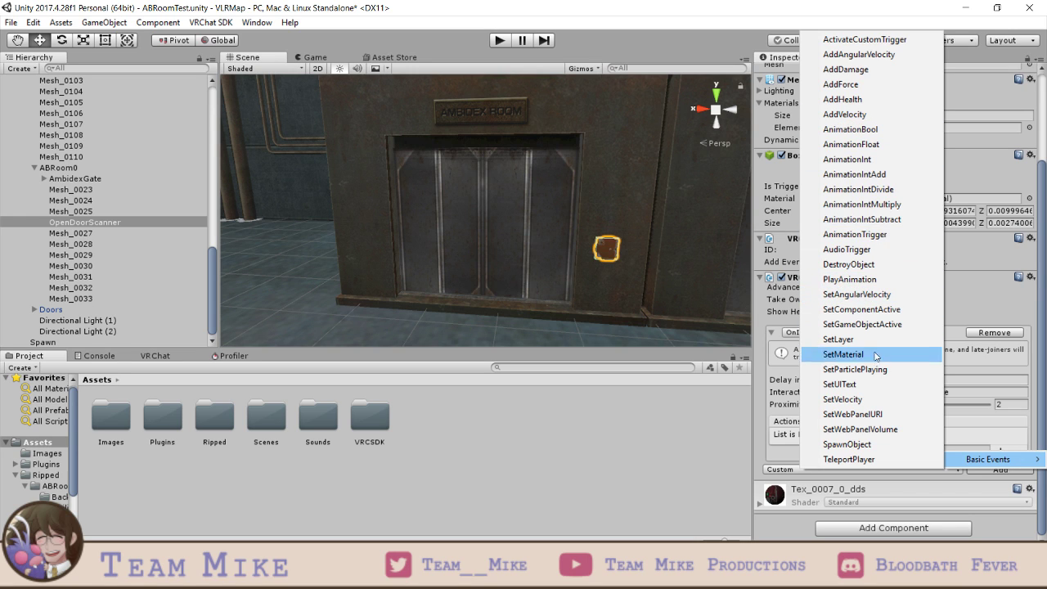
click(867, 324)
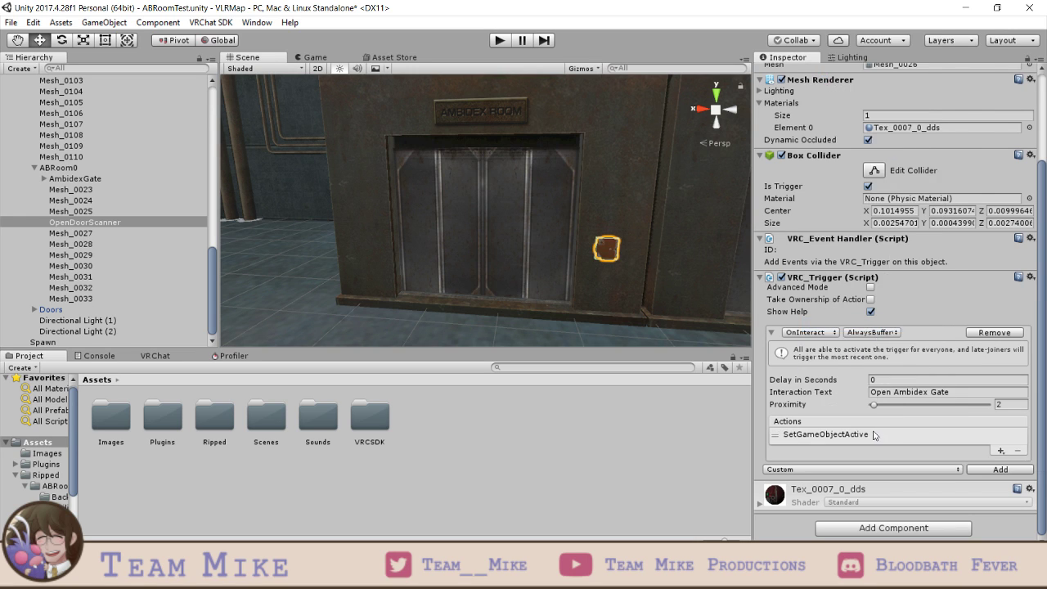
- Assign AmbidexGate as the receiver of the SetGameObjectActive action and keep its operation at False
click(873, 435)
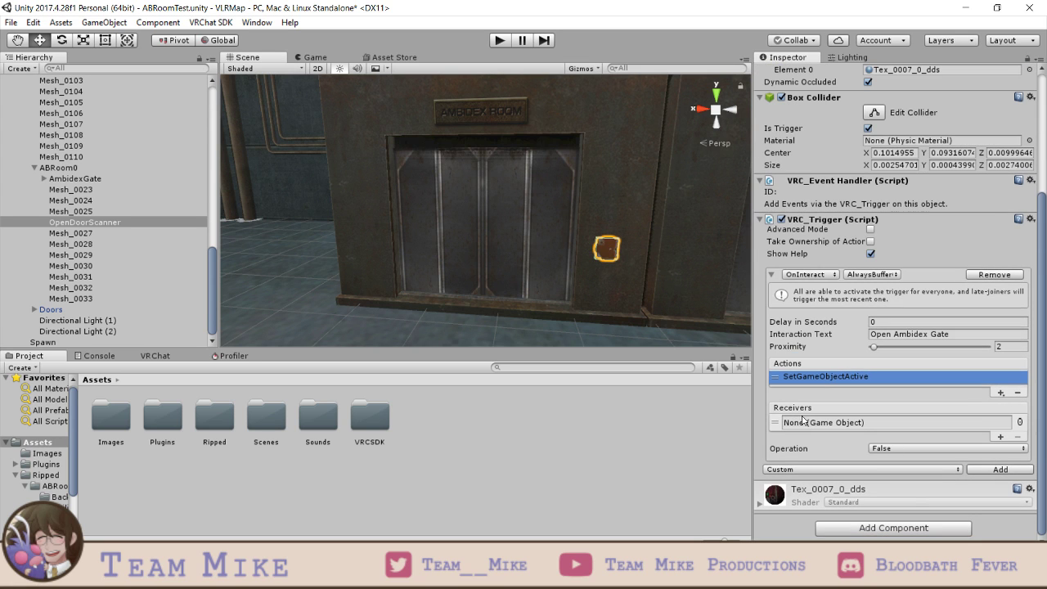
drag(82, 179, 855, 432)
click(904, 450)
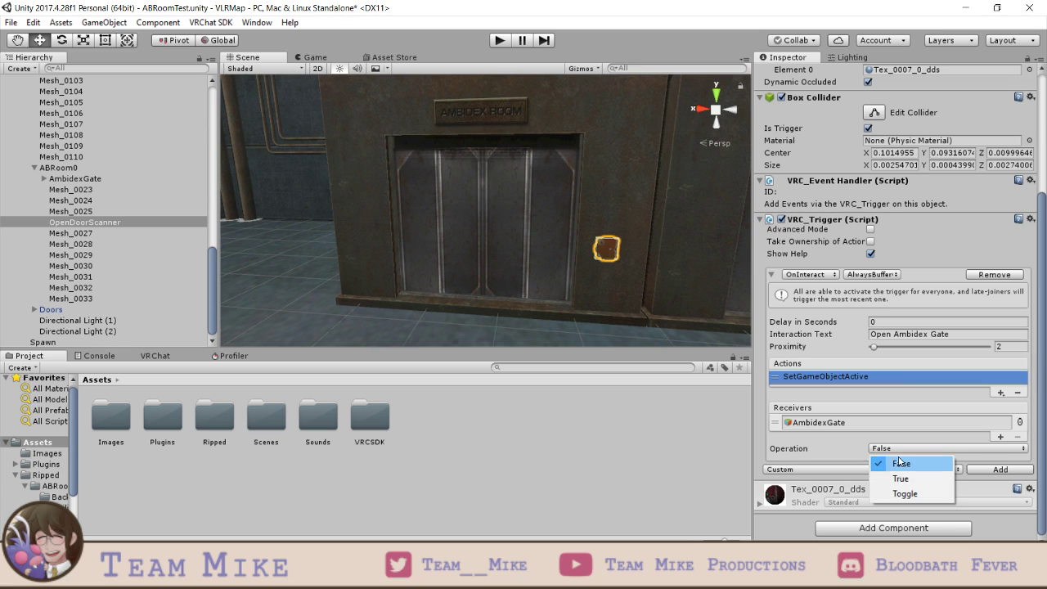
click(900, 463)
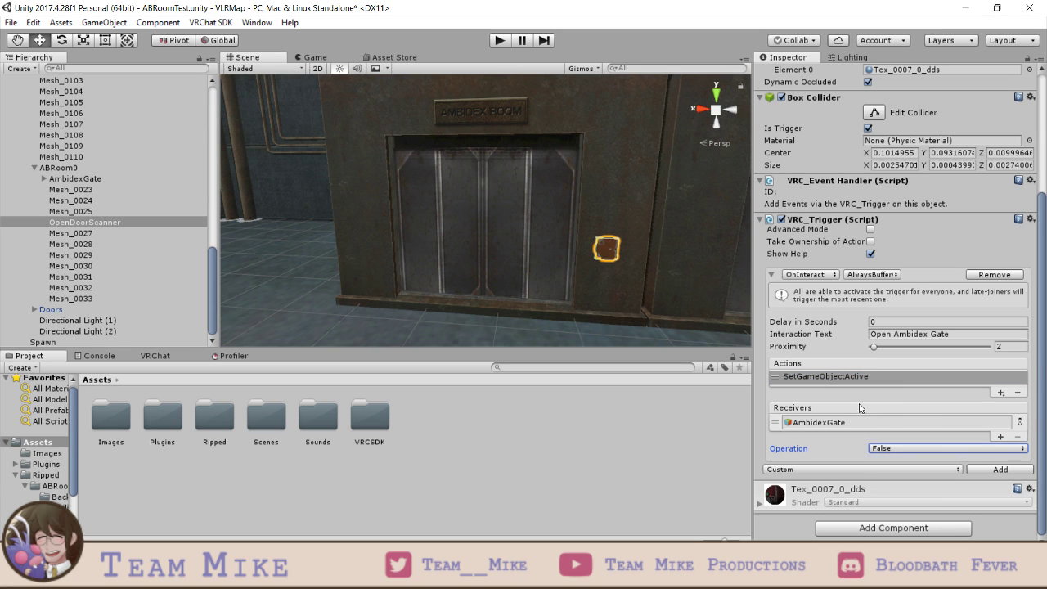
scroll(804, 144, up, 3)
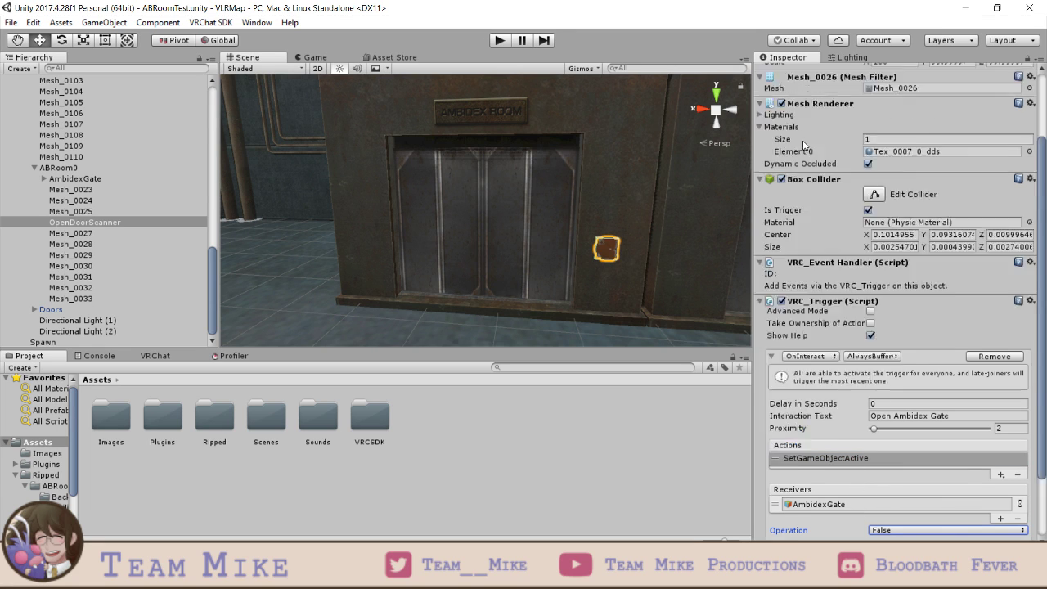
scroll(804, 145, up, 3)
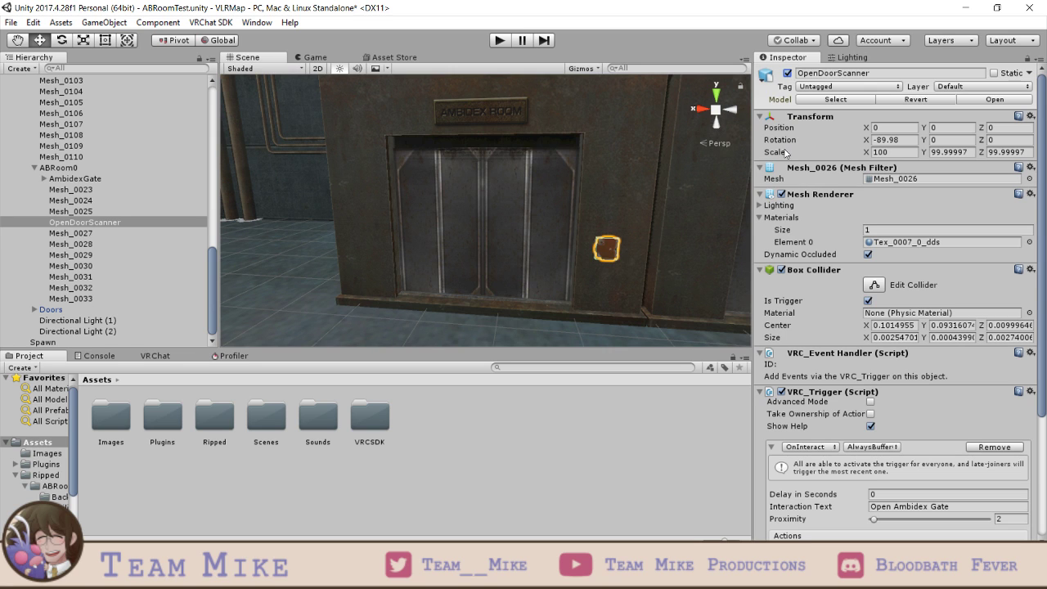
scroll(820, 246, down, 6)
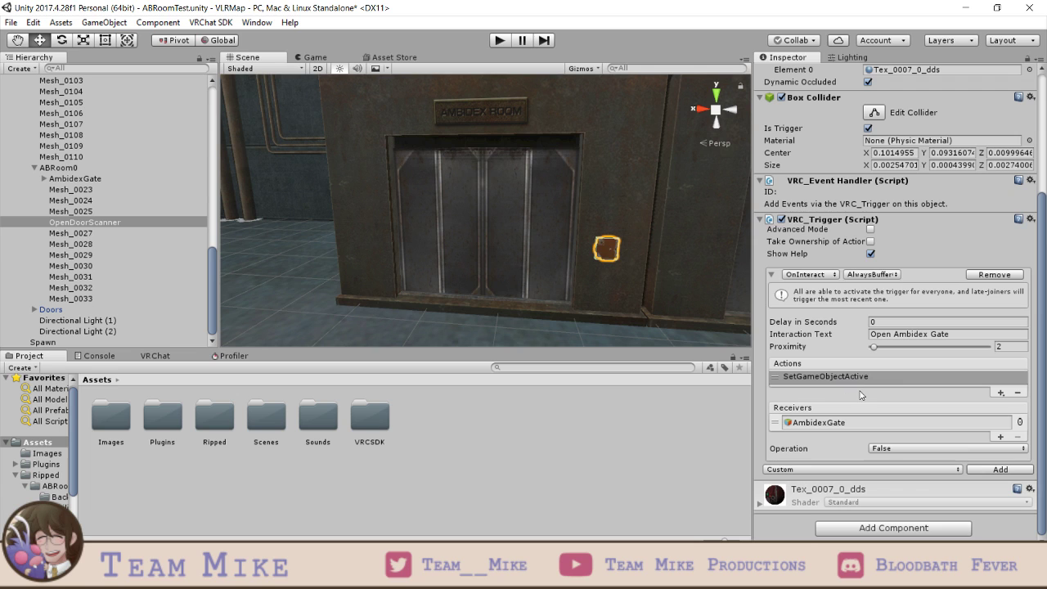
- Create an empty object under Scene and name it Sounds
scroll(70, 188, up, 20)
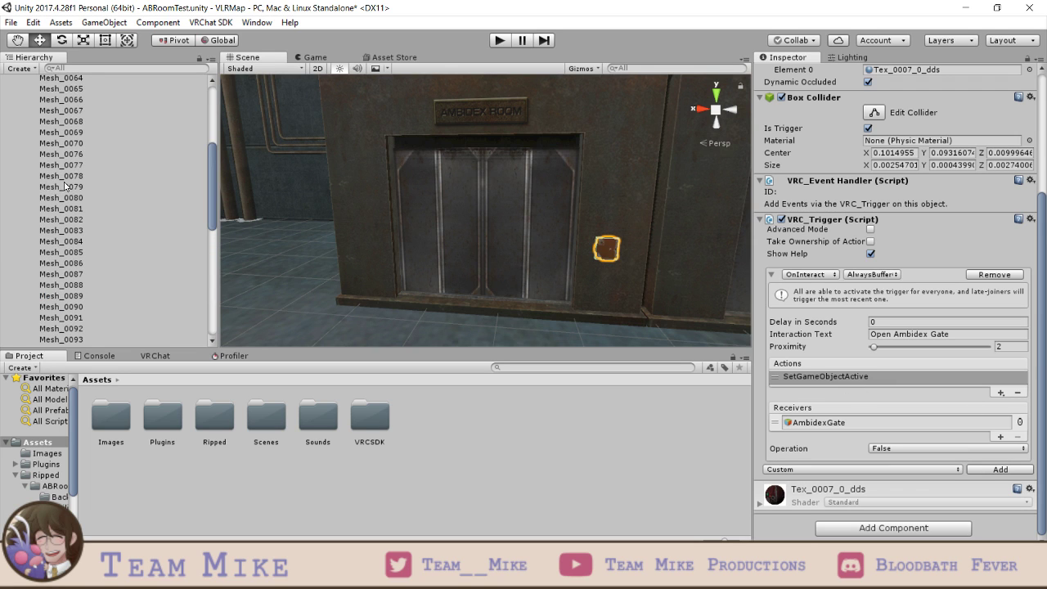
click(31, 122)
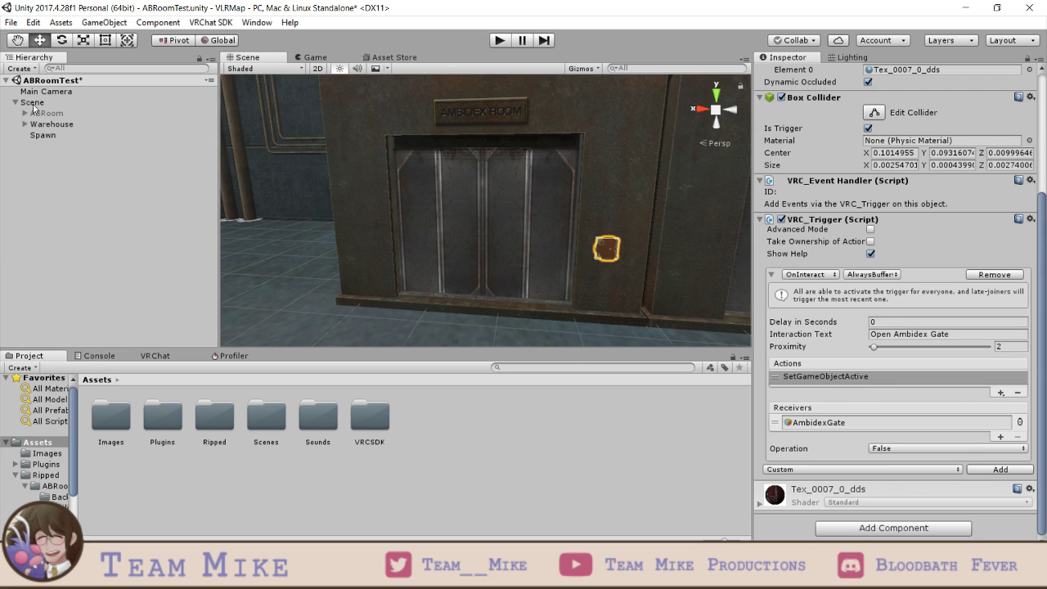
click(34, 103)
right_click(36, 108)
click(93, 228)
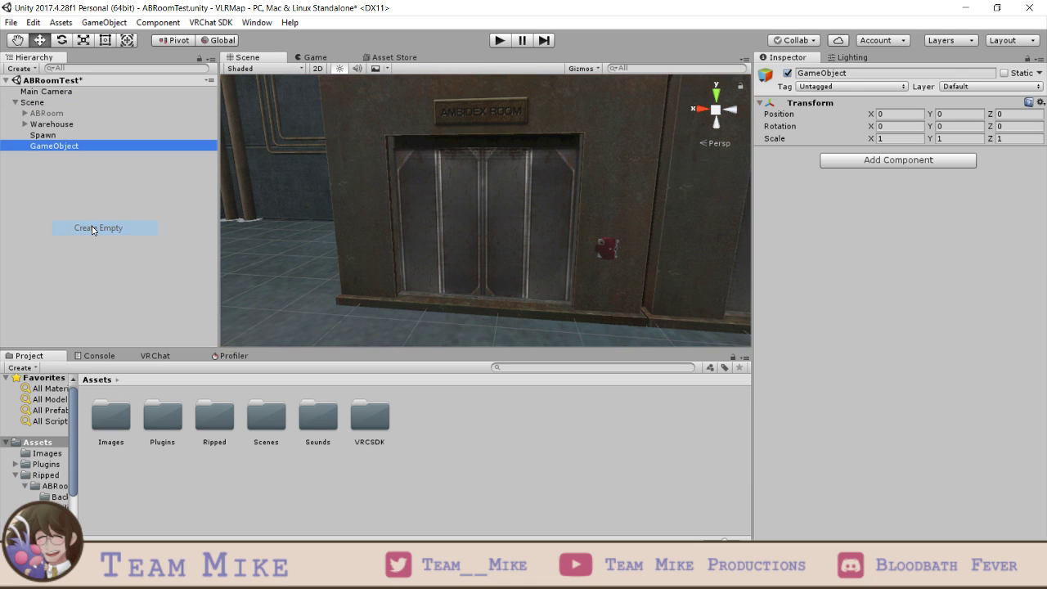
click(902, 73)
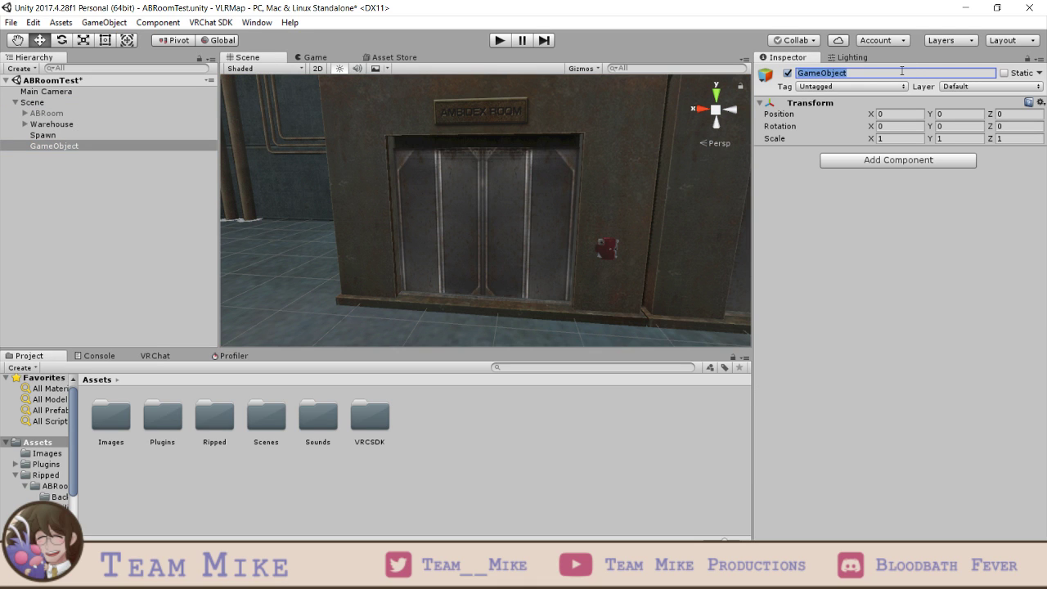
text(Sounds)
key(Return)
- Create an empty child object under Sounds and name it openGate
right_click(52, 146)
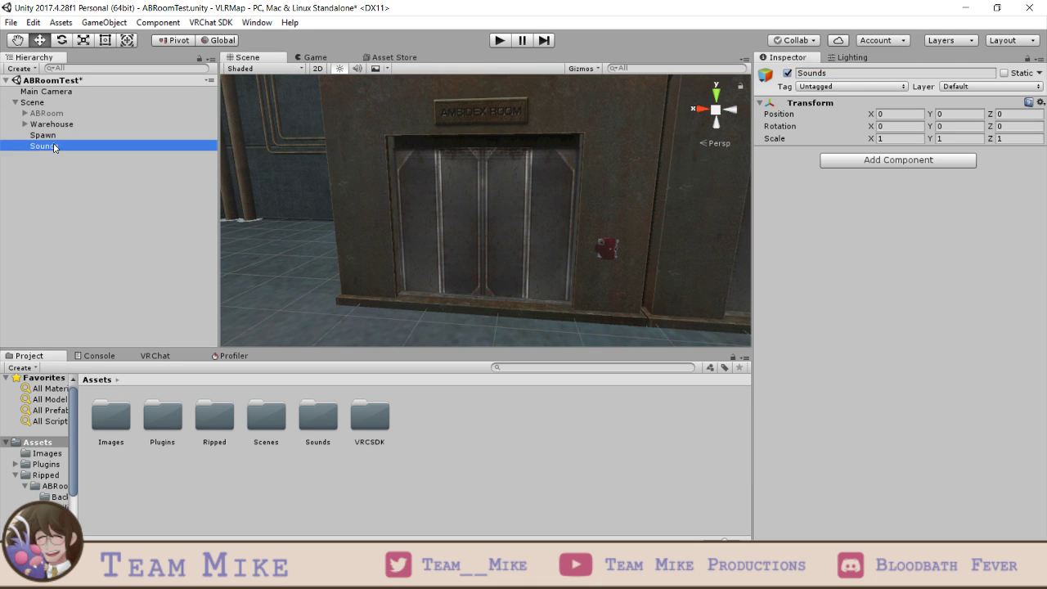
click(90, 258)
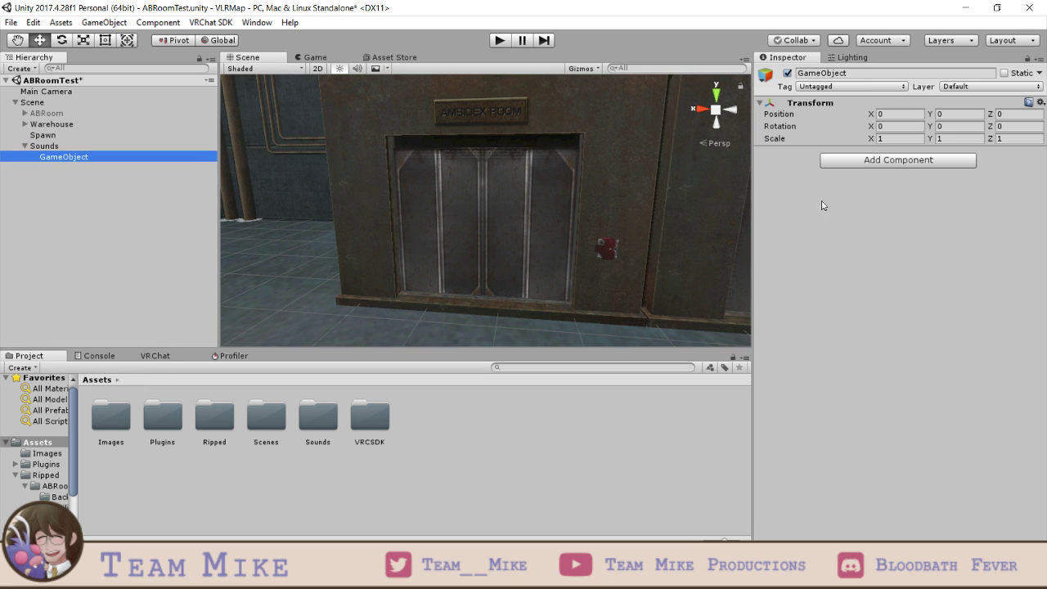
click(869, 79)
click(870, 73)
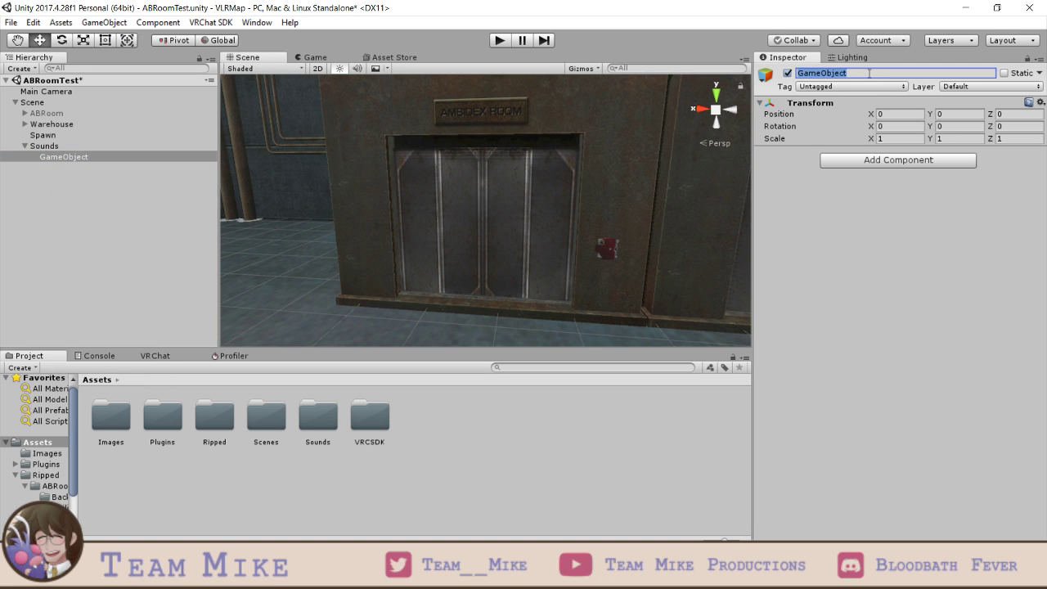
text(openGate)
key(Return)
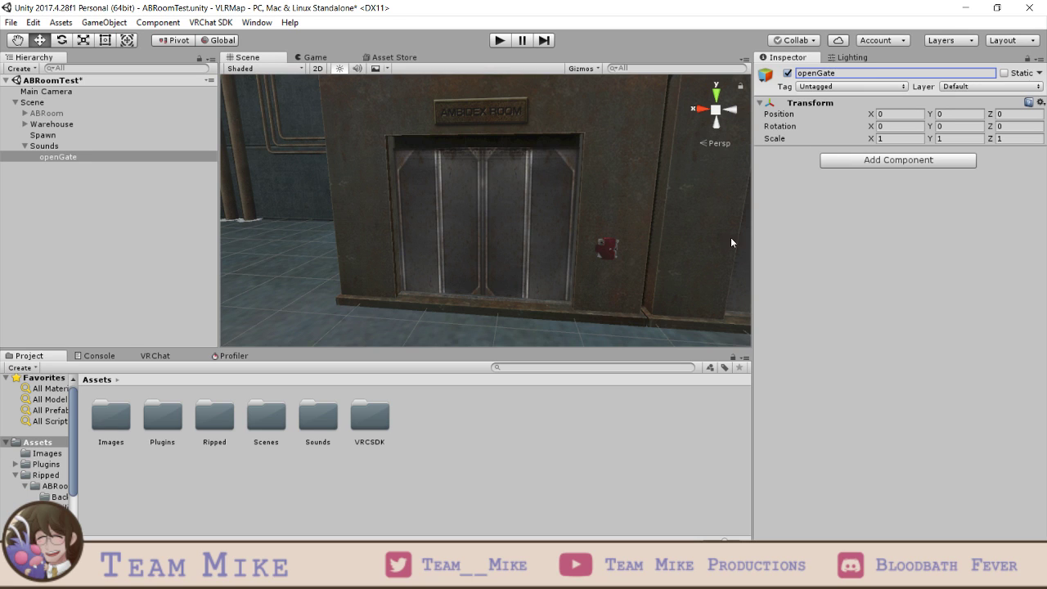
- Add an ONSP Audio Source component to the openGate object
click(897, 161)
text(so)
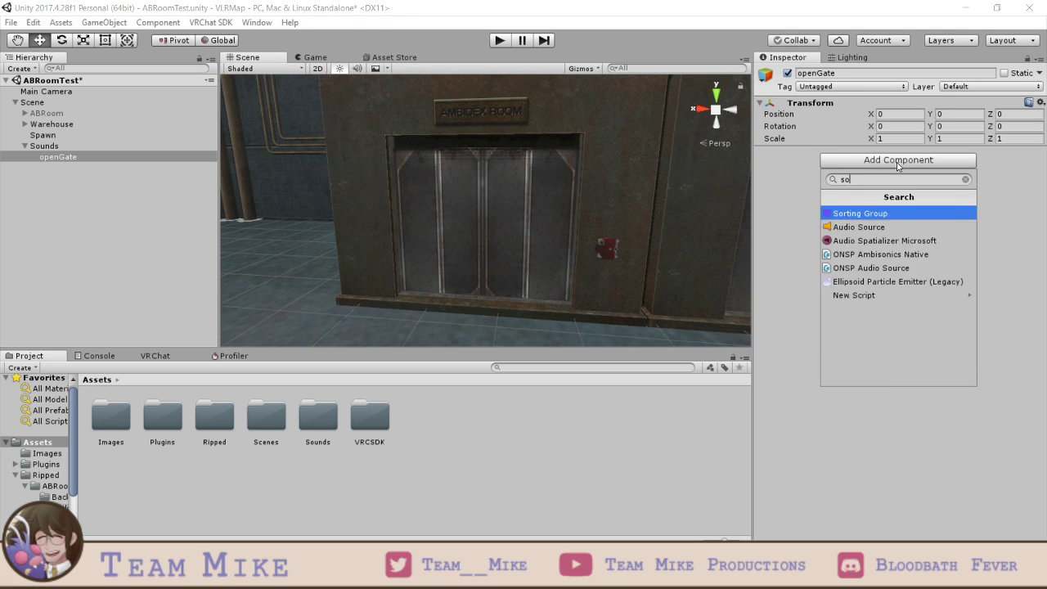
text(und)
key(BackSpace)
key(BackSpace)
key(BackSpace)
key(BackSpace)
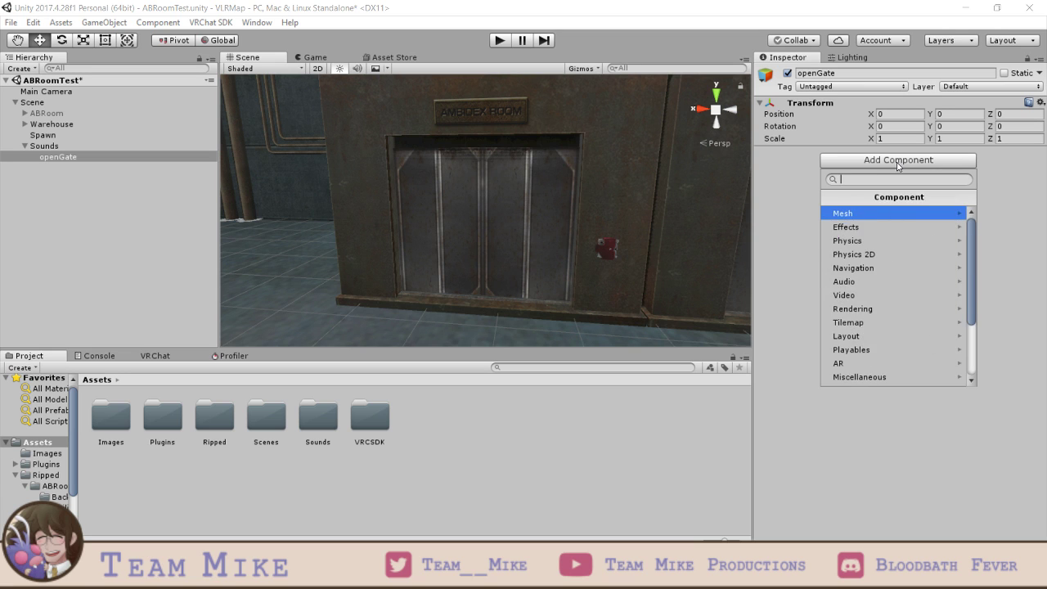
text(audio)
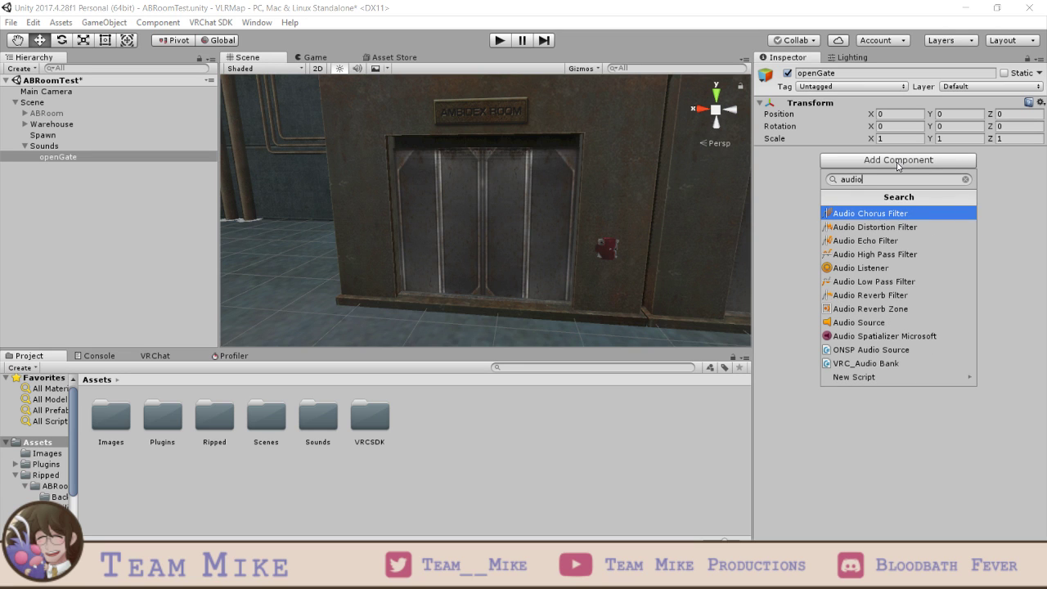
click(873, 349)
scroll(897, 359, down, 10)
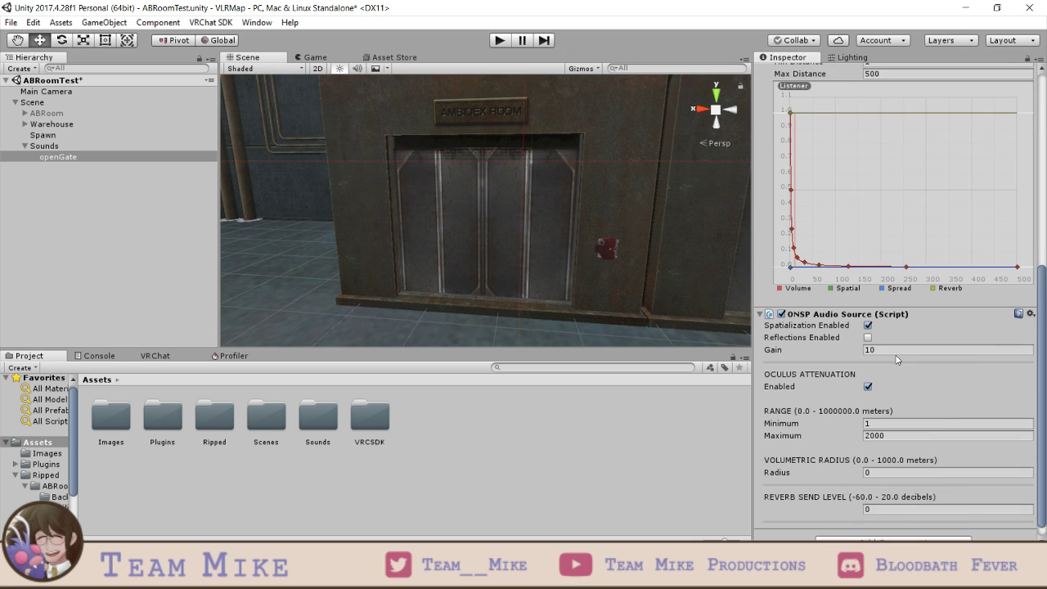
scroll(896, 356, down, 1)
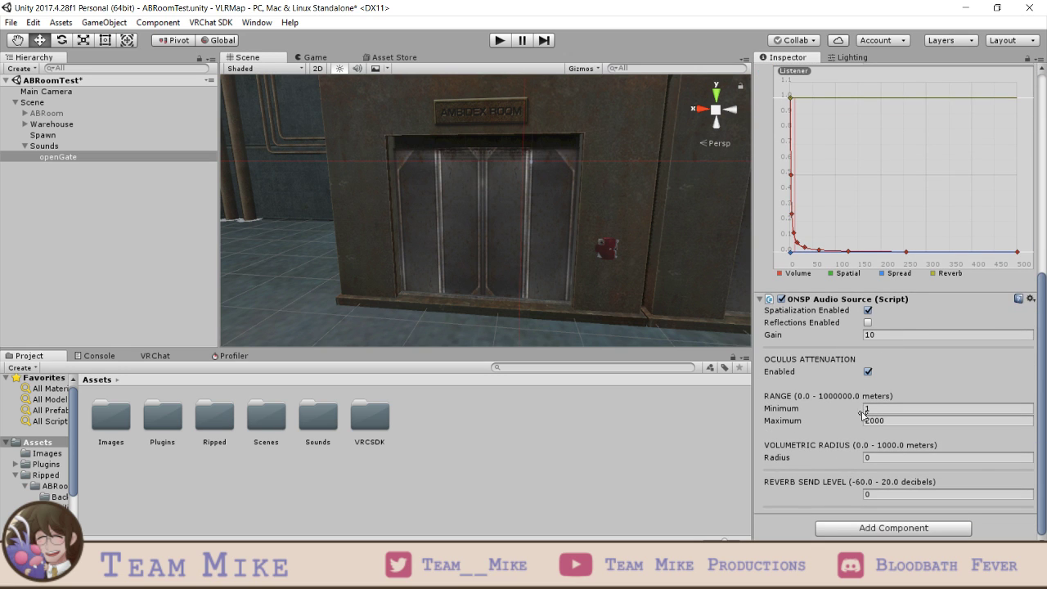
scroll(906, 375, up, 10)
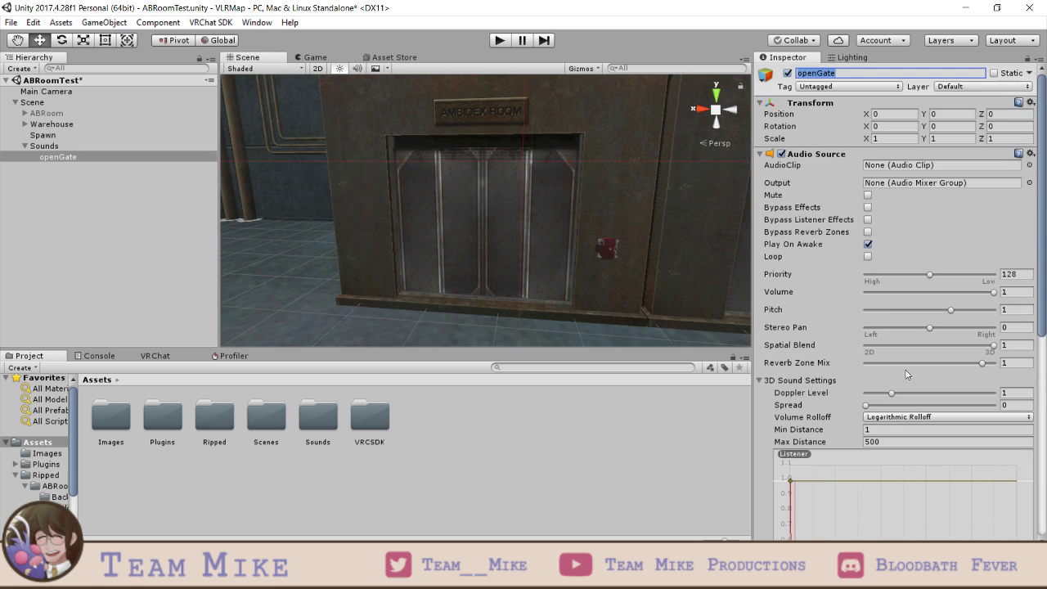
- Assign the anAmbidexGateOpened clip from the Sounds folder to openGate's Audio Source and keep Play On Awake enabled
click(868, 242)
double_click(318, 416)
click(65, 158)
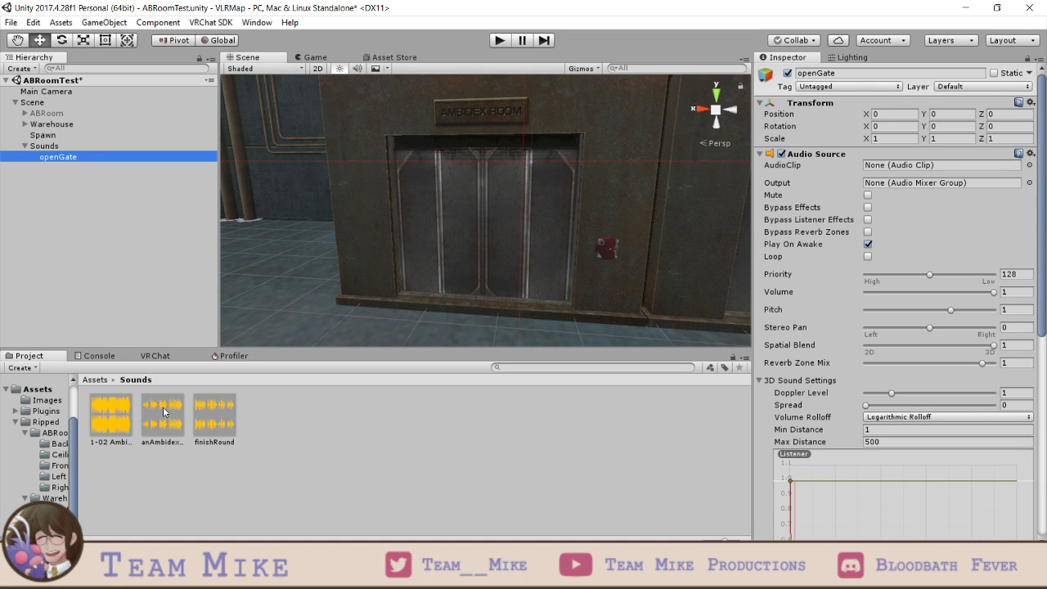
drag(163, 413, 928, 169)
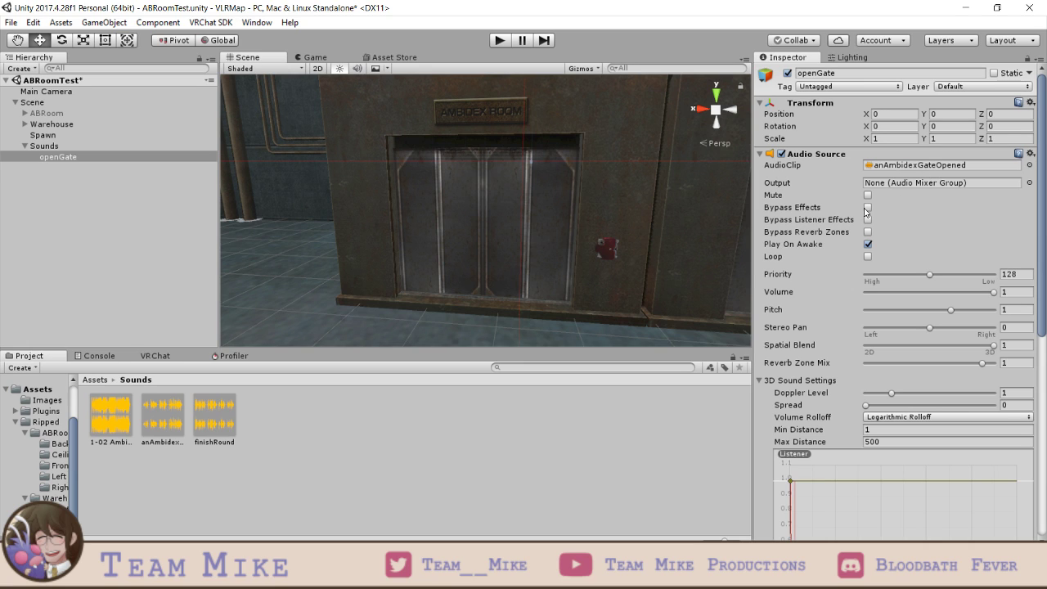
click(867, 244)
click(868, 243)
- Disable spatialization and Oculus attenuation on openGate's ONSP Audio Source, set its gain to 0, and save the scene
mouse_move(807, 349)
scroll(857, 467, down, 5)
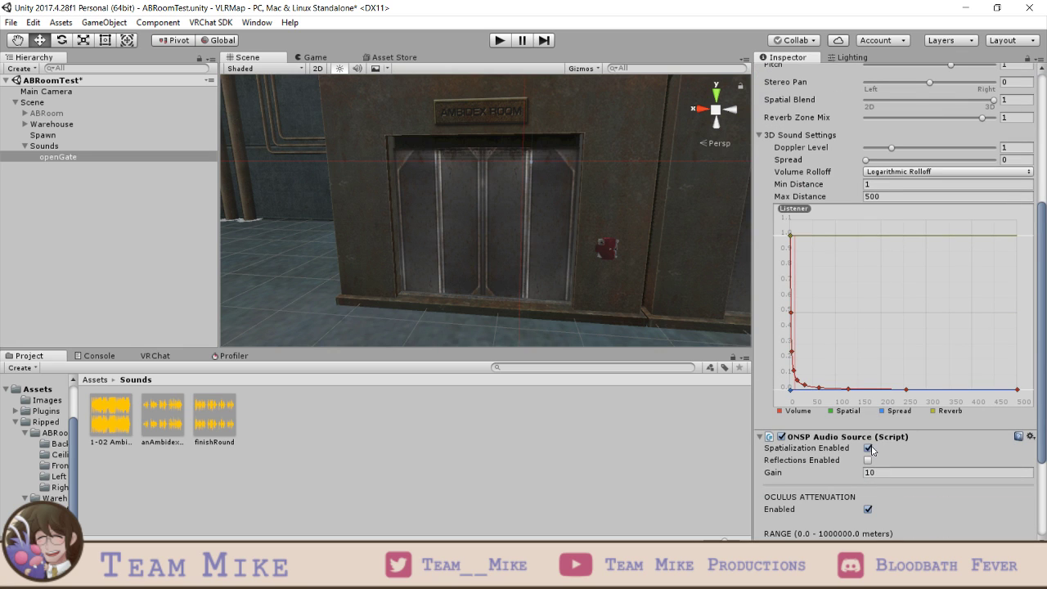
scroll(898, 269, down, 4)
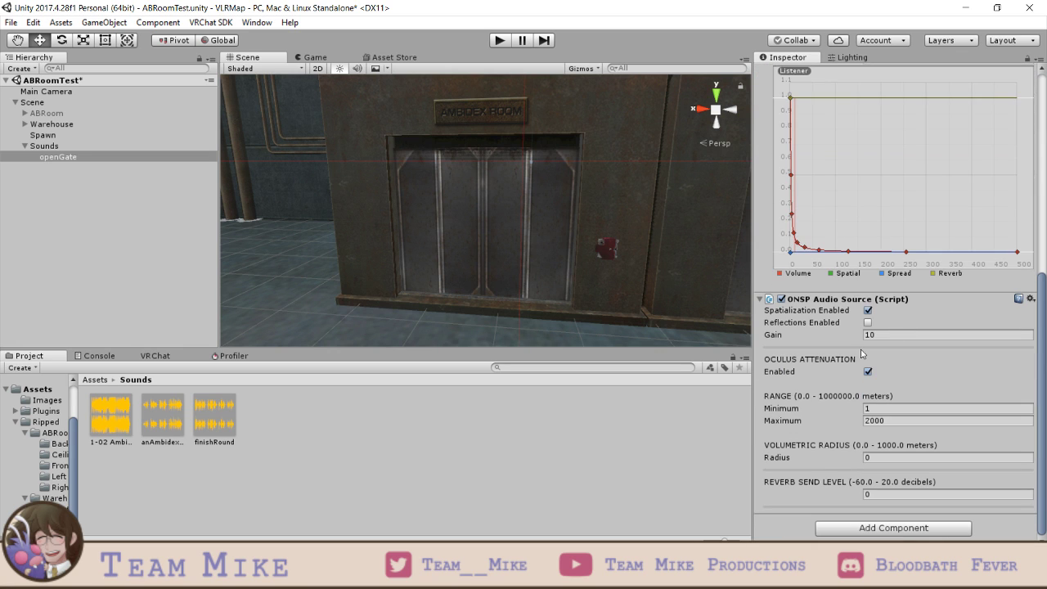
click(867, 312)
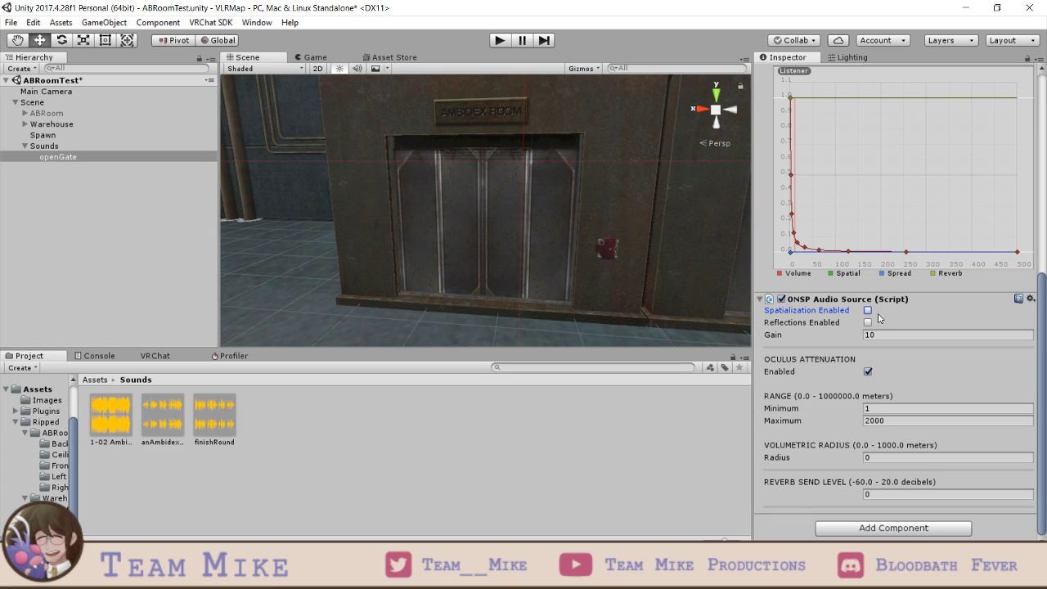
click(866, 333)
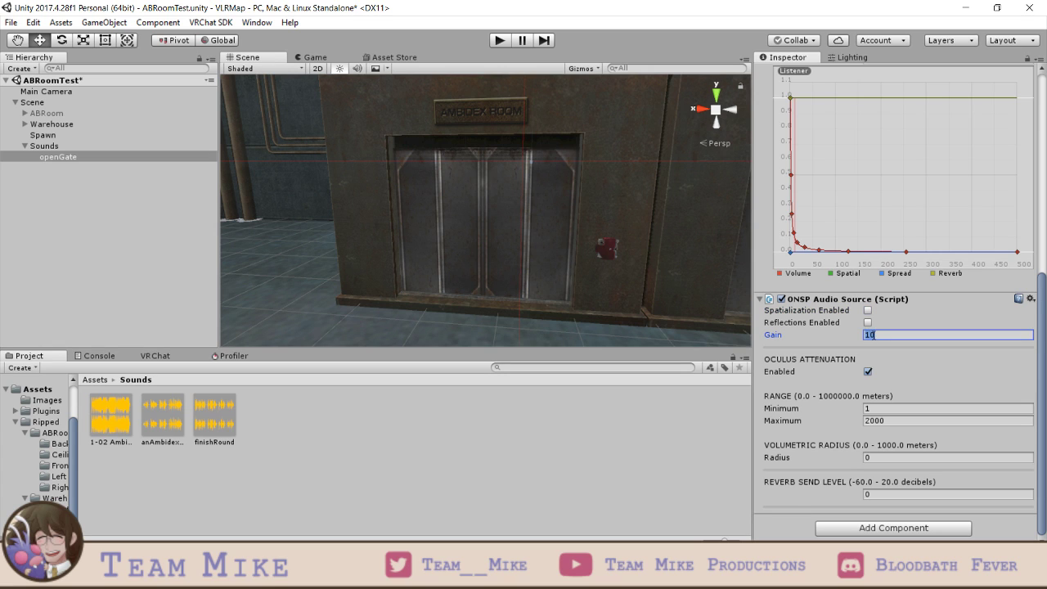
text(0)
click(868, 373)
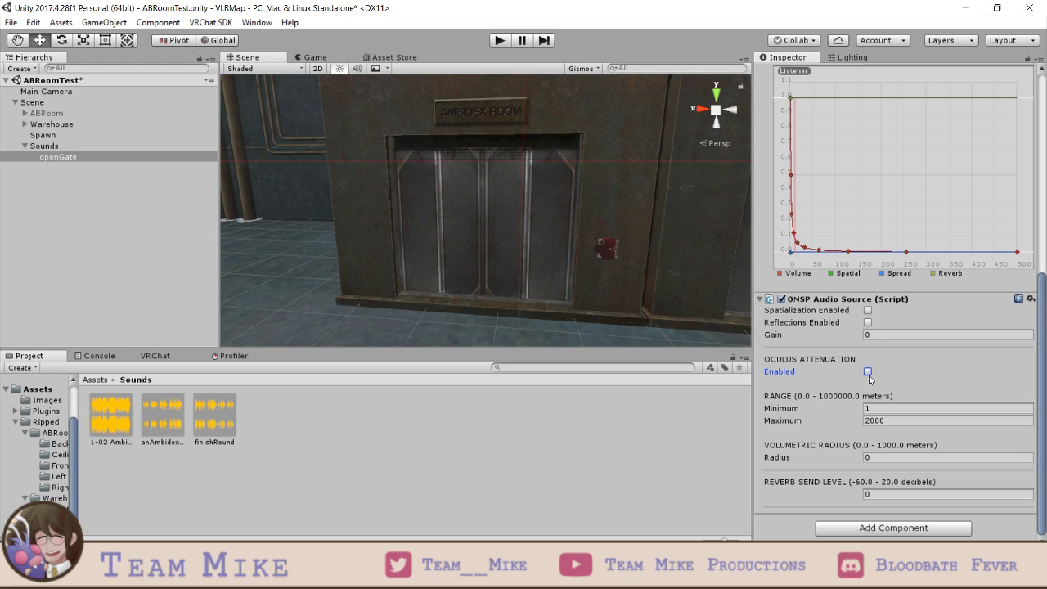
key(ctrl+s)
- Set openGate's Doppler Level to 0 and its Volume Rolloff to Linear Rolloff, and save the scene
scroll(899, 377, up, 5)
scroll(899, 377, up, 5)
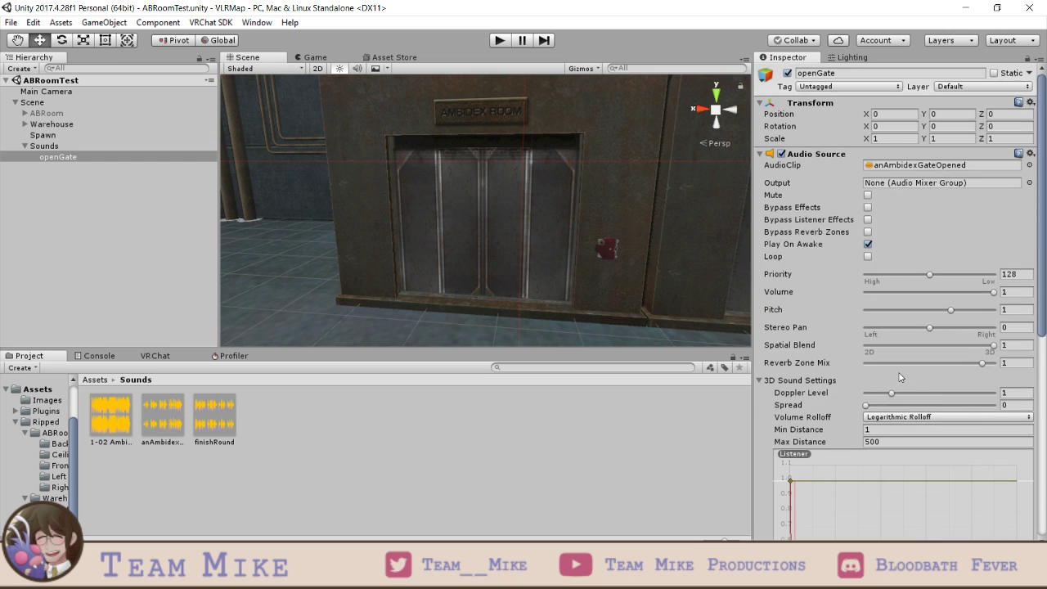
scroll(900, 372, down, 8)
scroll(818, 399, down, 3)
scroll(818, 399, up, 3)
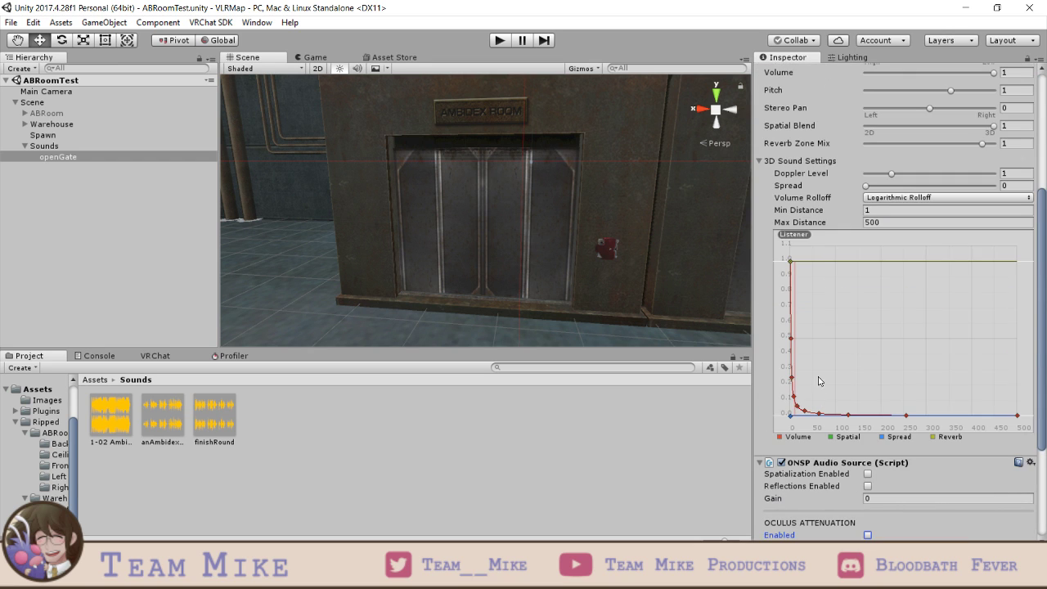
click(880, 200)
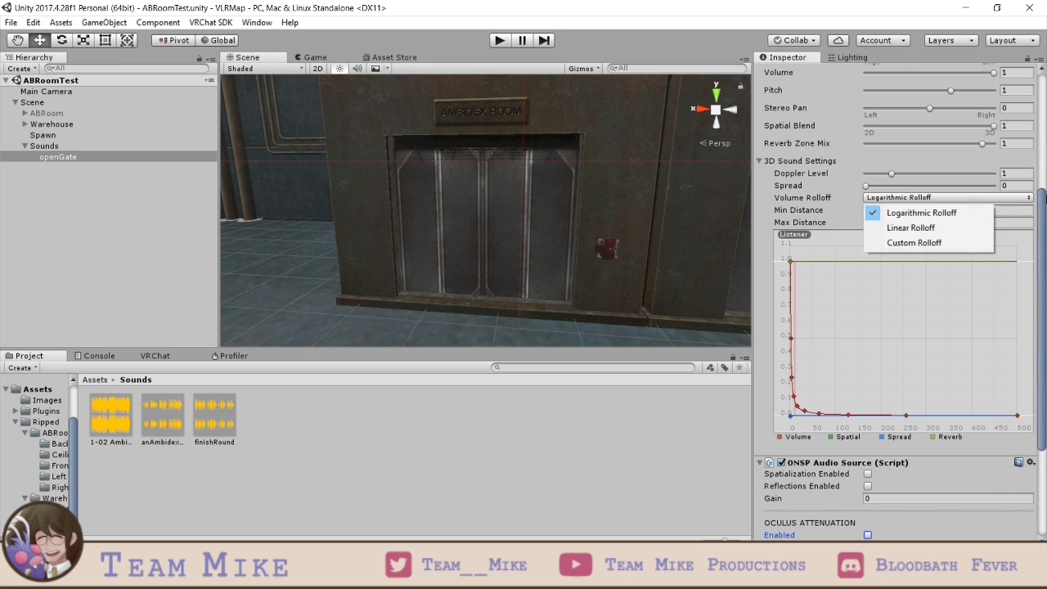
click(1041, 210)
drag(892, 173, 842, 183)
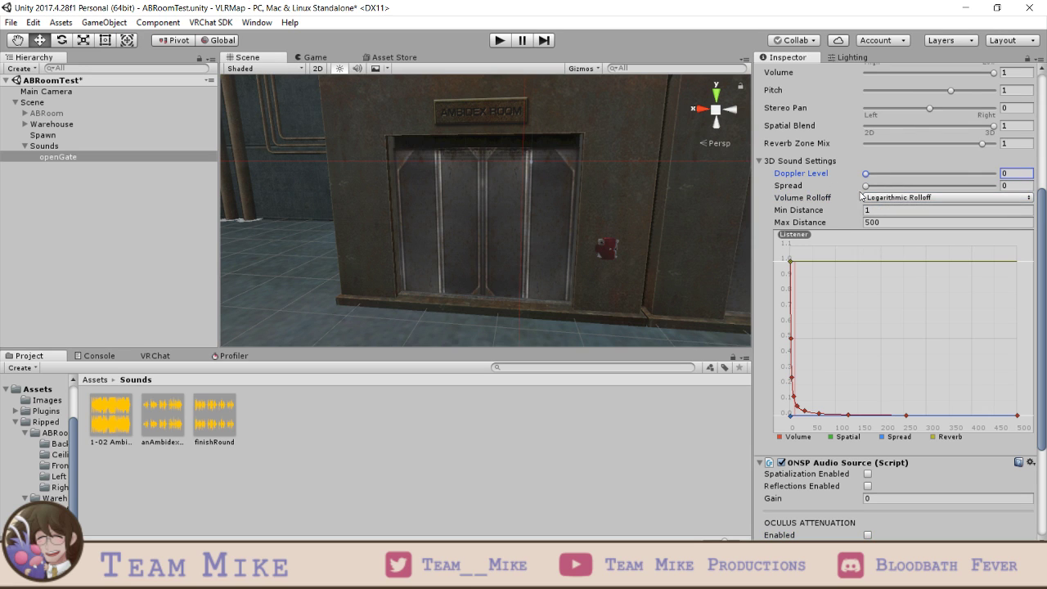
click(874, 200)
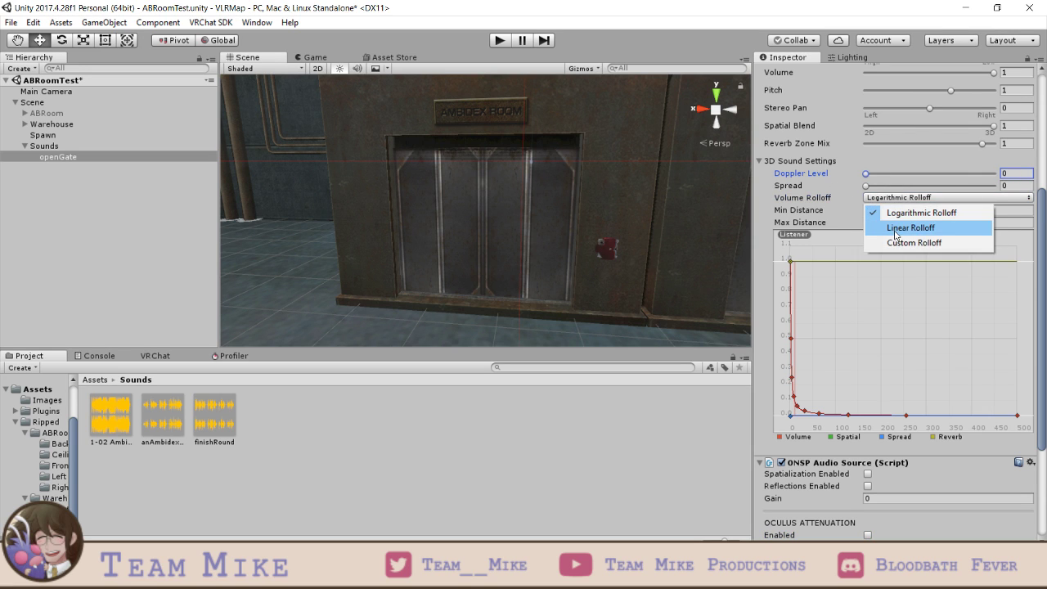
click(896, 228)
key(ctrl+s)
- Review openGate's audio source settings and deactivate the openGate object
scroll(896, 264, up, 10)
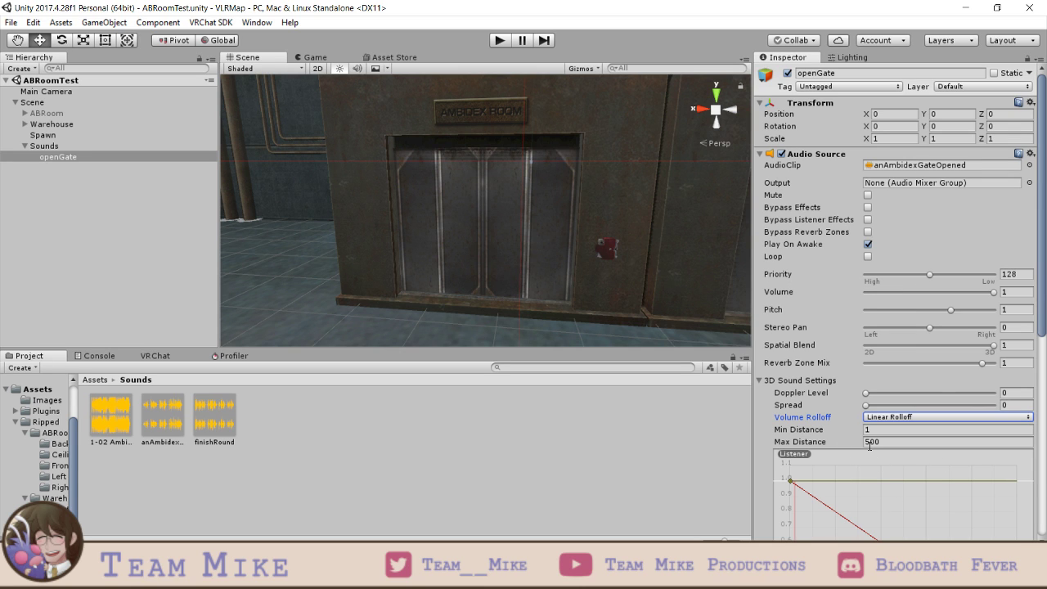
scroll(870, 444, down, 10)
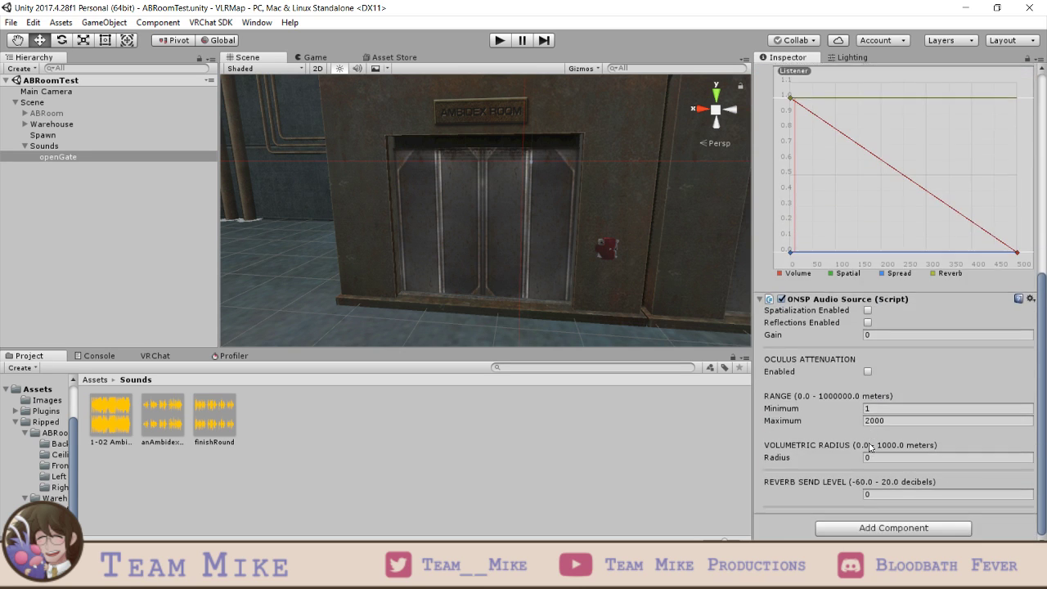
scroll(870, 446, up, 3)
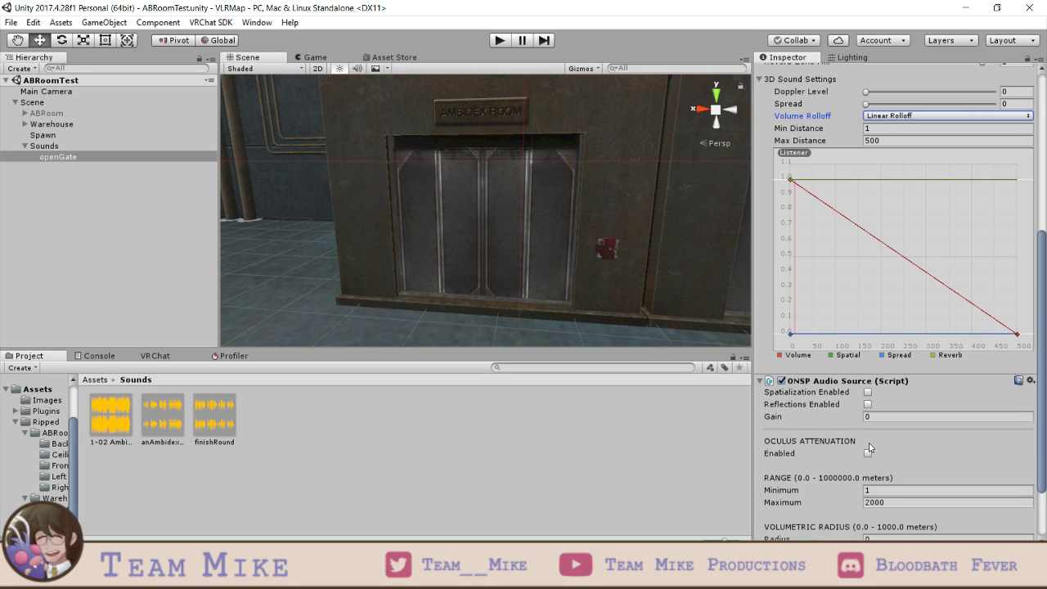
scroll(869, 443, up, 6)
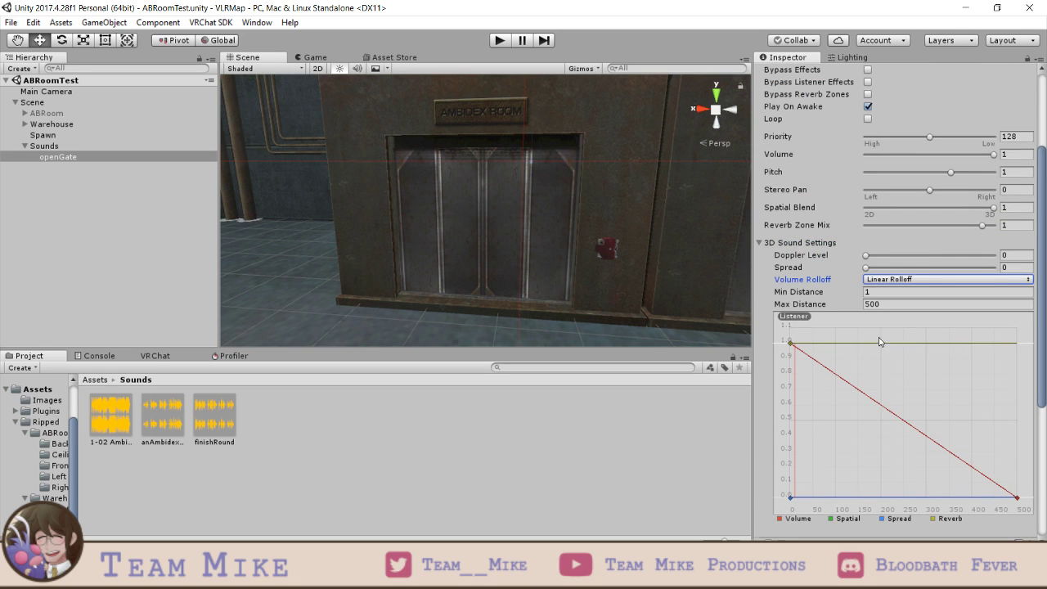
scroll(881, 343, up, 5)
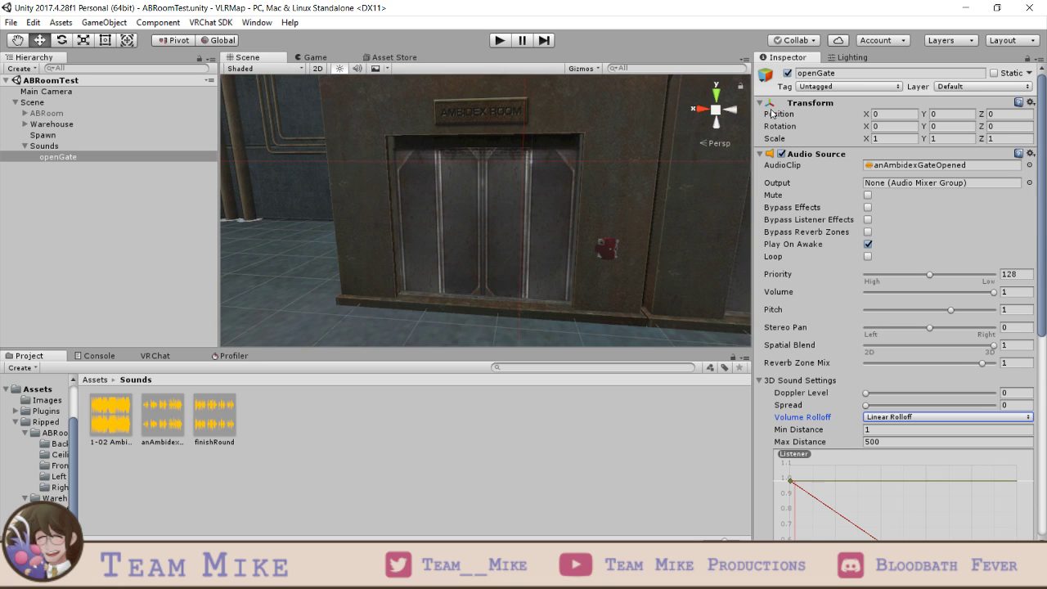
click(788, 73)
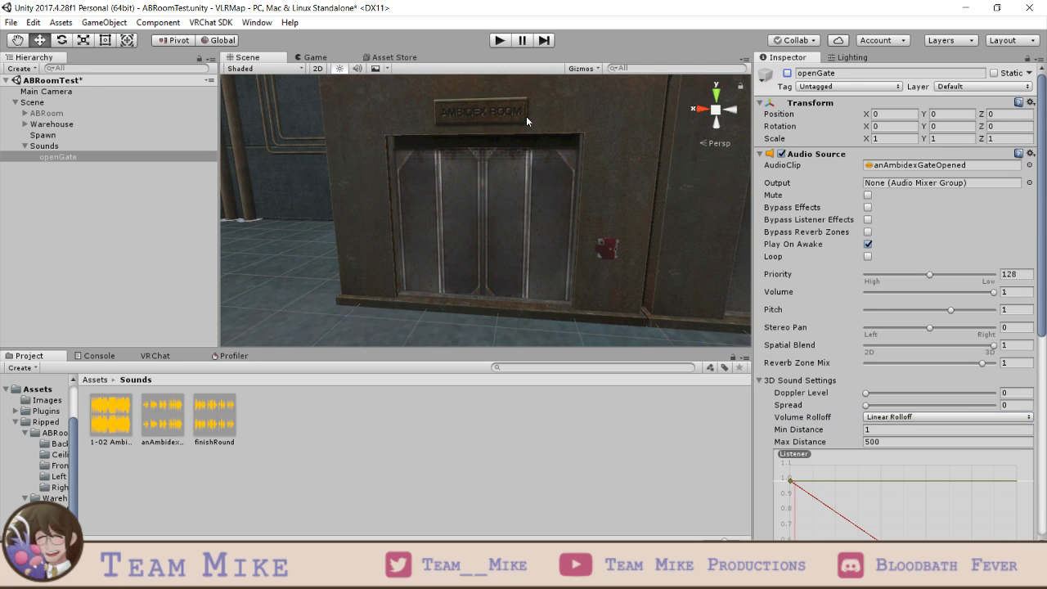
- Add a second SetGameObjectActive action to the OnInteract trigger of OpenDoorScanner, the card reader beside the Ambidex Room gate
click(69, 137)
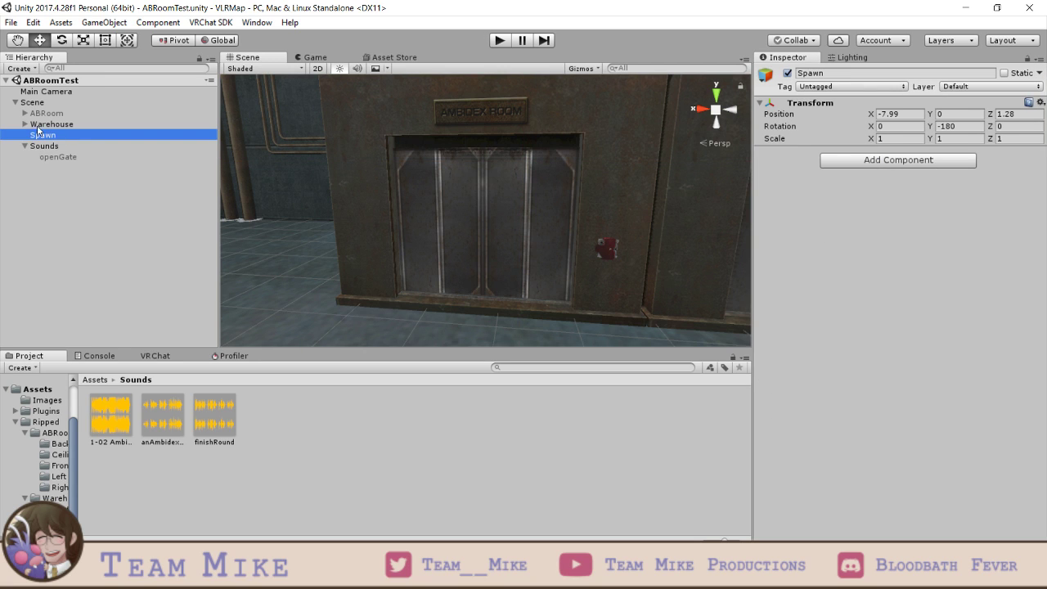
click(605, 244)
scroll(96, 260, down, 2)
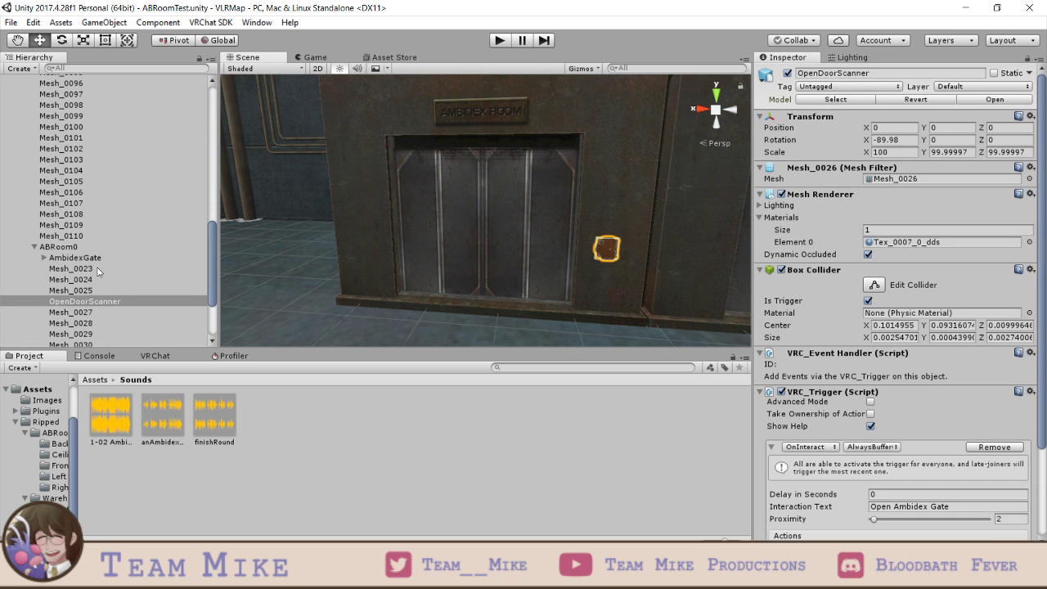
click(82, 301)
scroll(889, 419, down, 3)
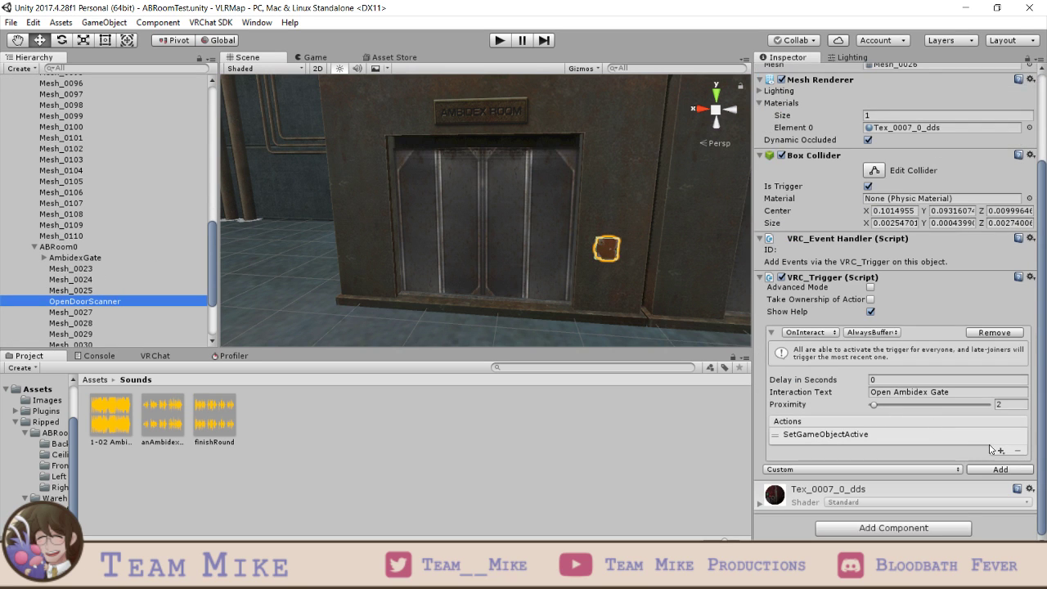
click(998, 469)
mouse_move(973, 458)
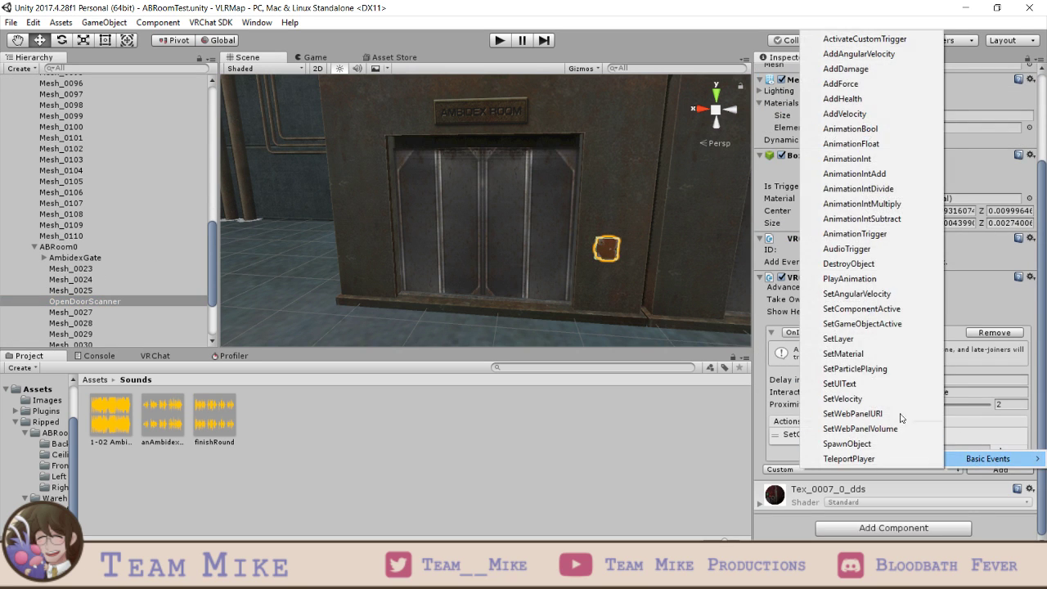
click(865, 324)
scroll(931, 455, down, 3)
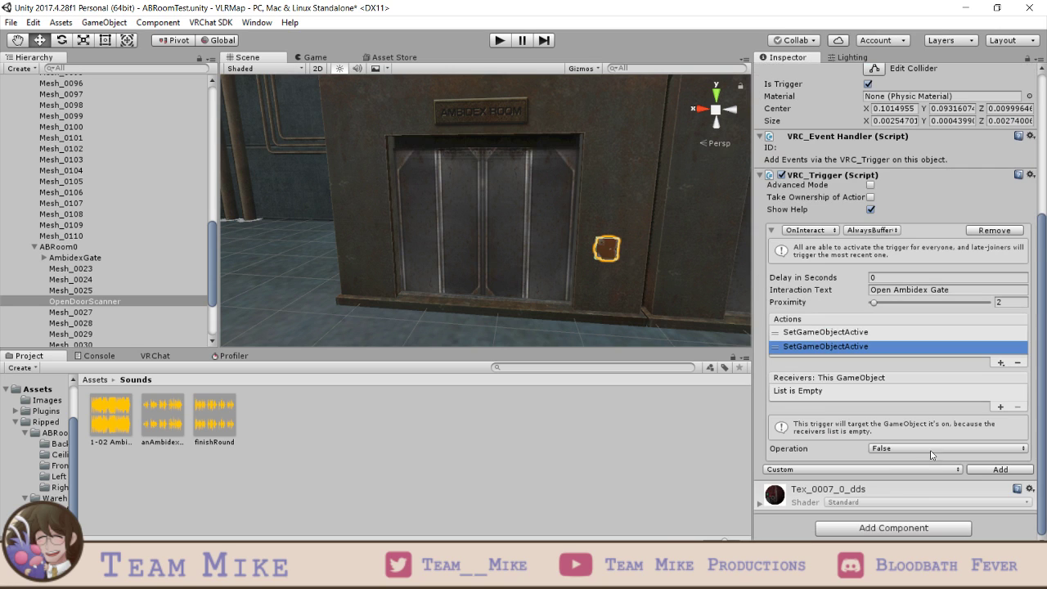
- Assign the openGate sound object as the receiver of the new SetGameObjectActive action and set its operation to True
click(999, 407)
scroll(143, 284, down, 3)
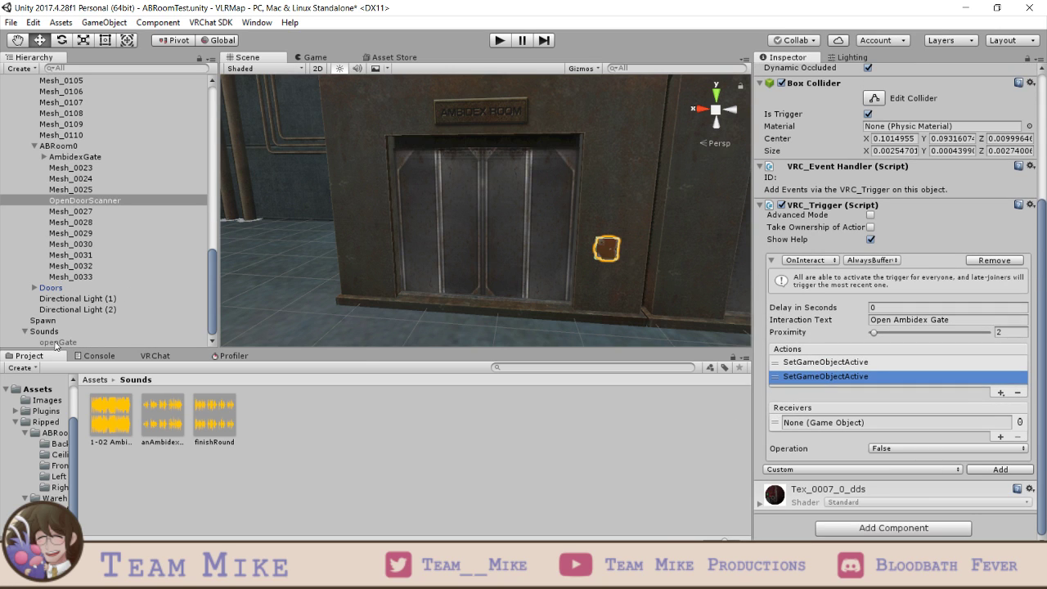
drag(59, 342, 842, 427)
click(896, 448)
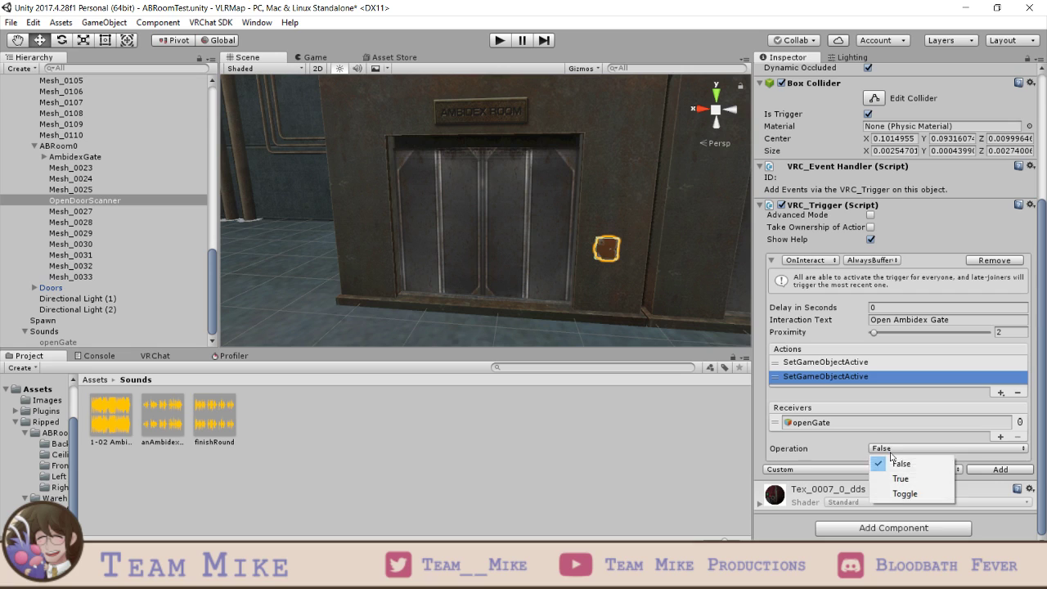
click(899, 478)
click(896, 448)
click(900, 478)
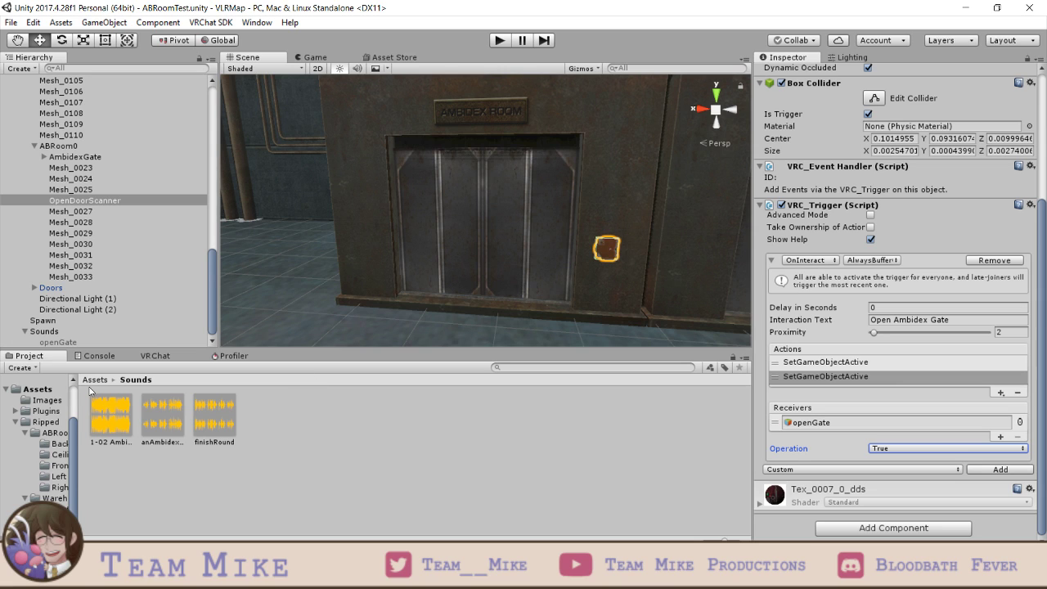
- Create a new test build of the world from the VRChat SDK and launch it in VRChat
click(156, 356)
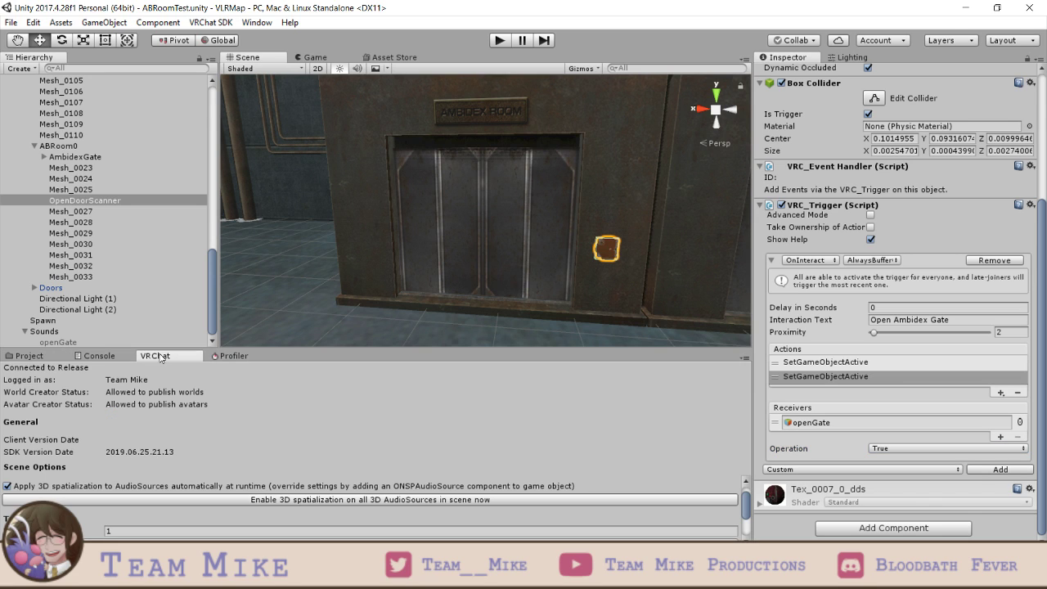
drag(328, 349, 338, 316)
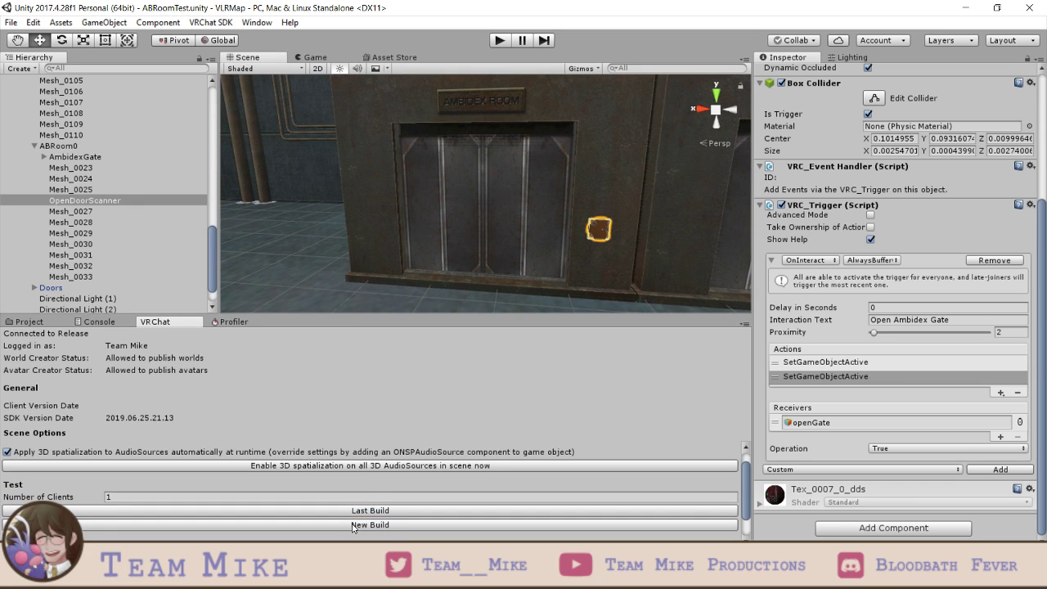
click(353, 527)
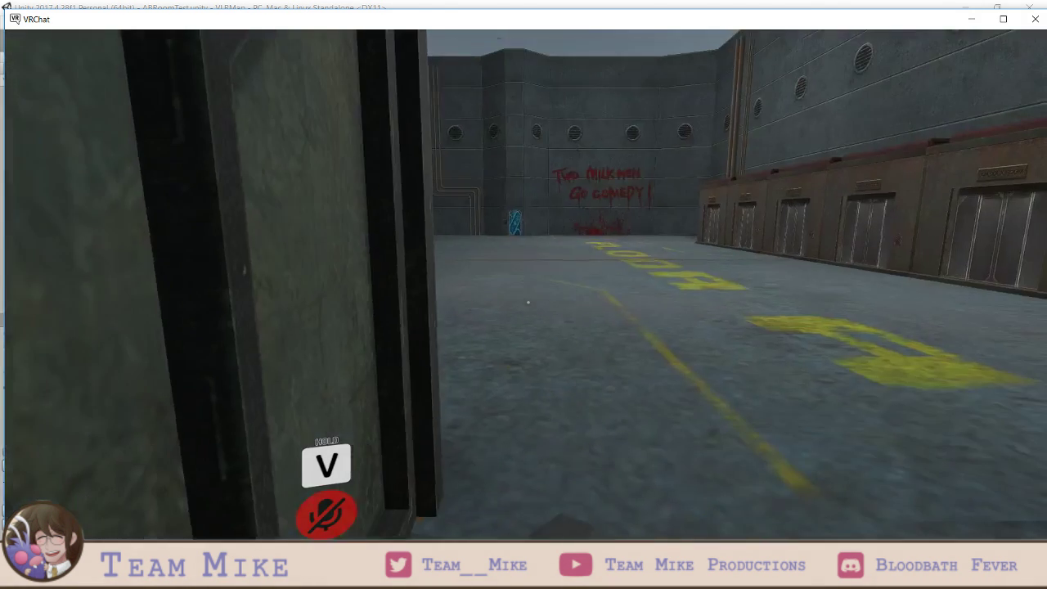
- In the VRChat test client, walk across the warehouse to the Ambidex Room card reader and activate Open Ambidex Gate
key(w)
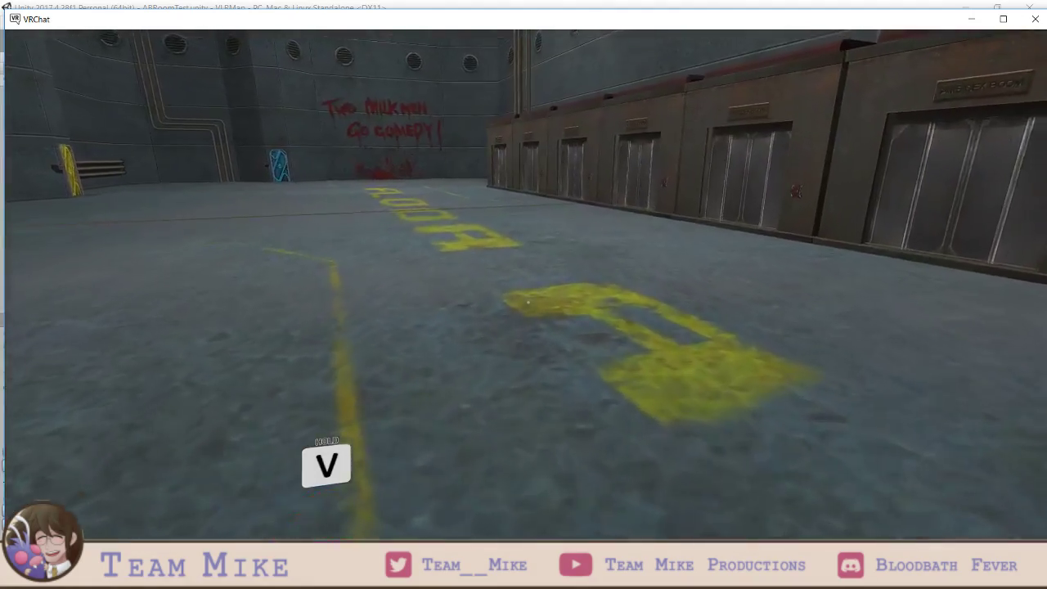
key(w)
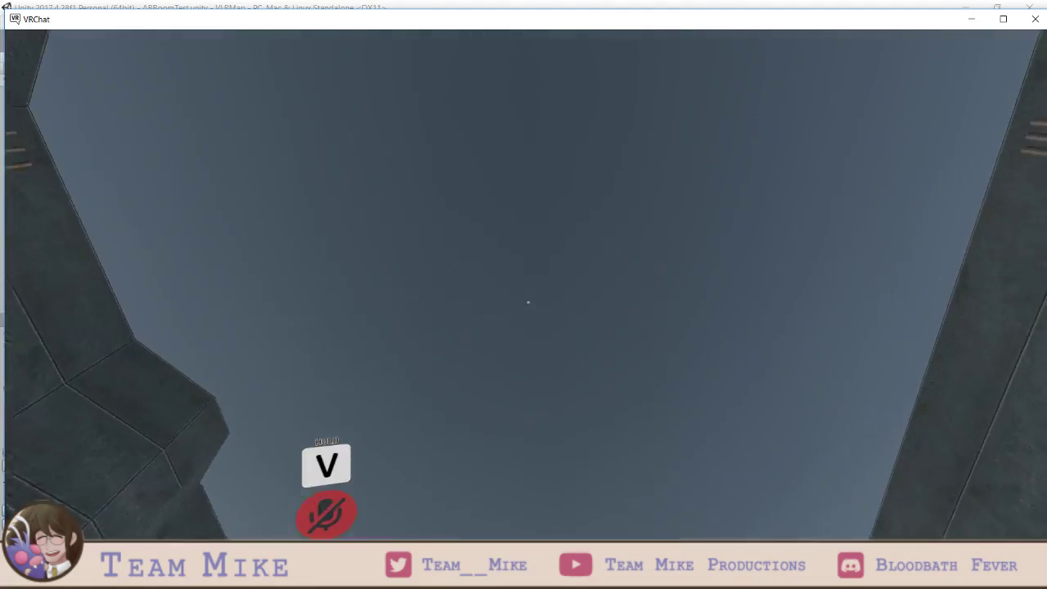
key(w)
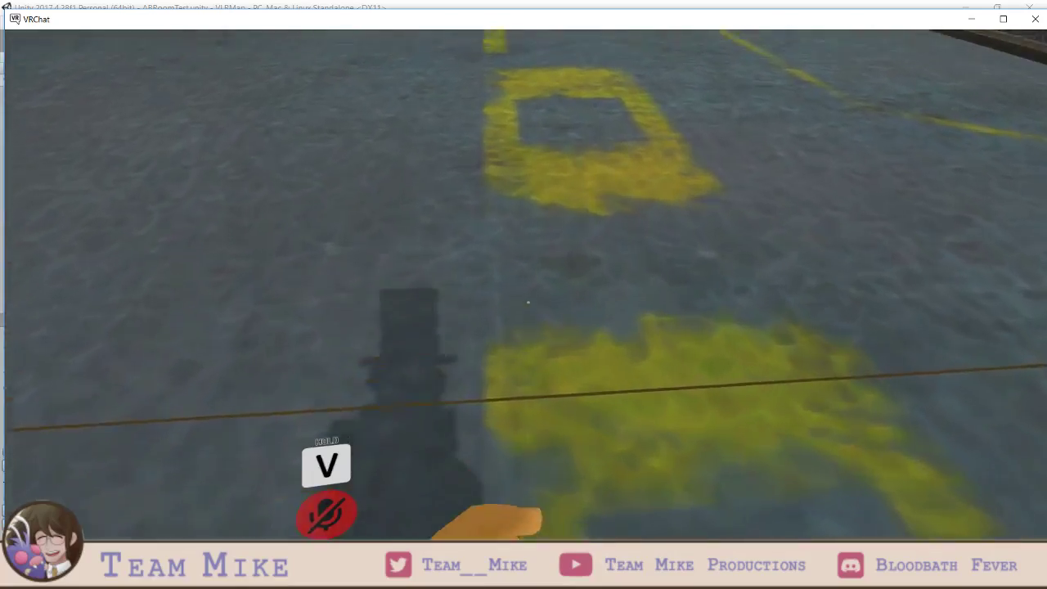
key(w)
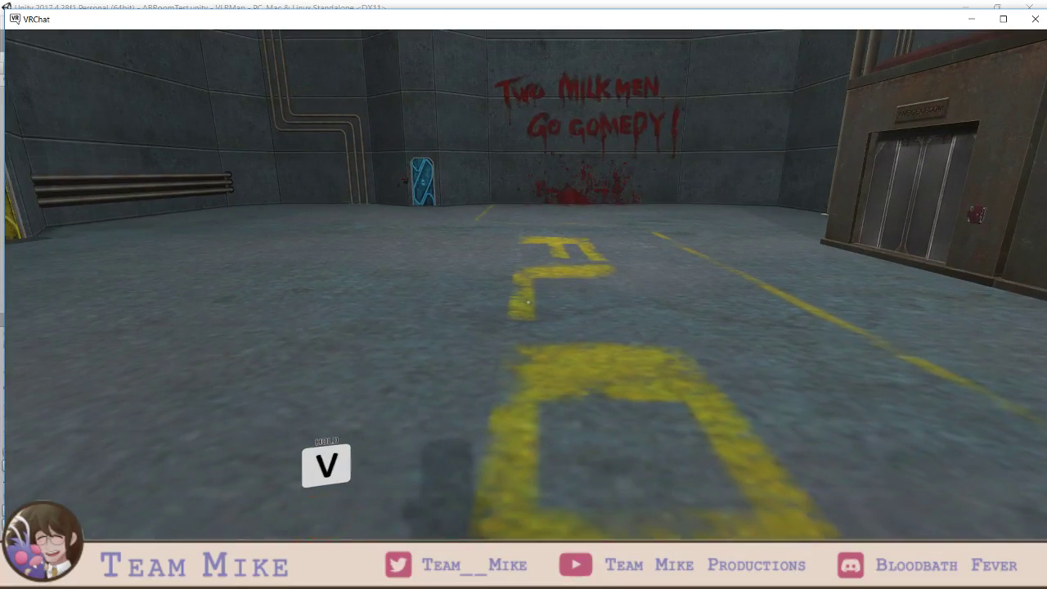
key(w)
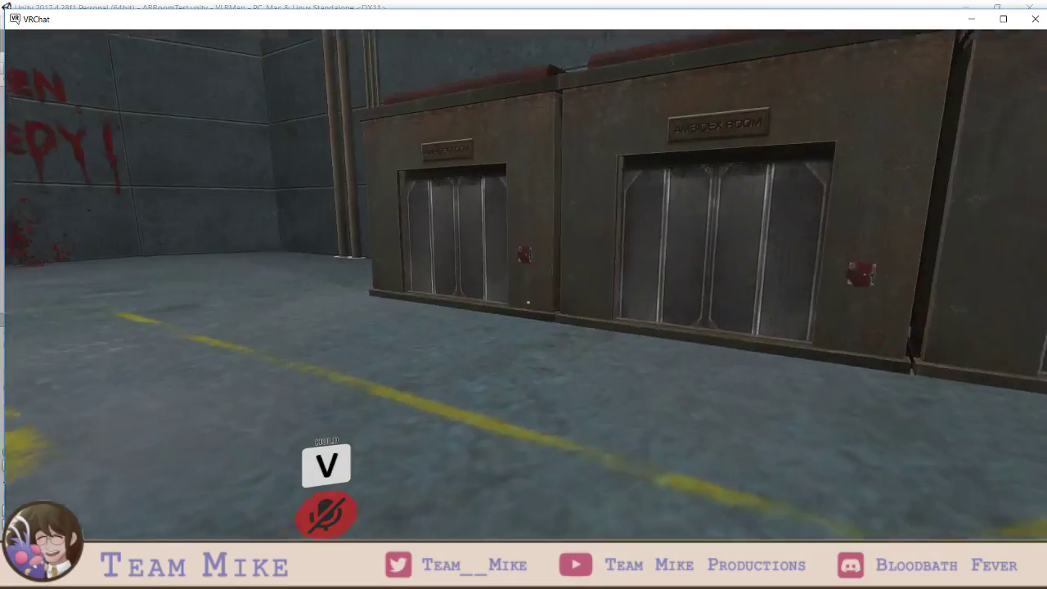
key(w)
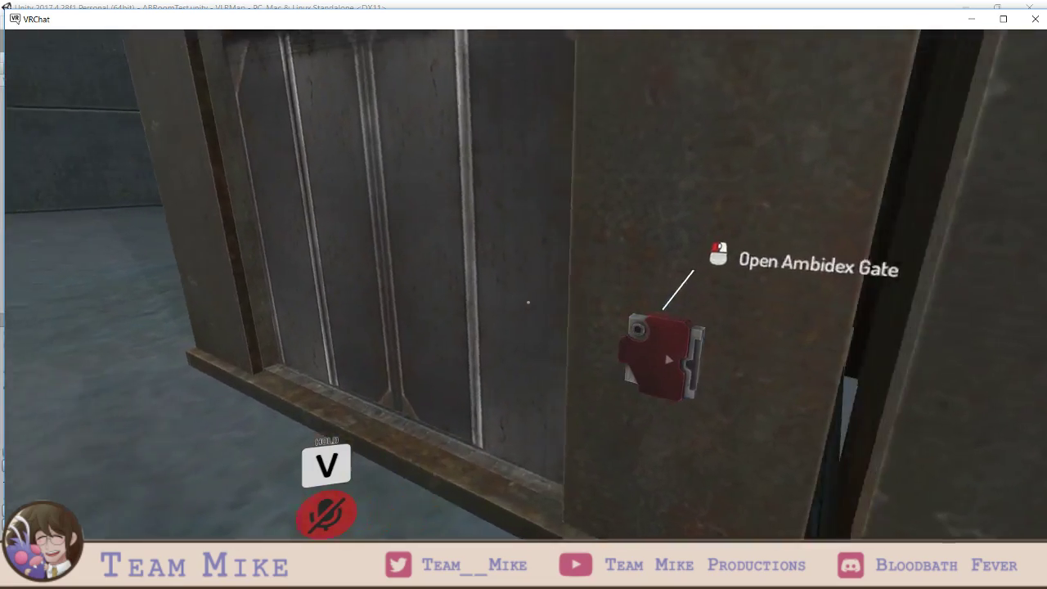
key(w)
click(527, 302)
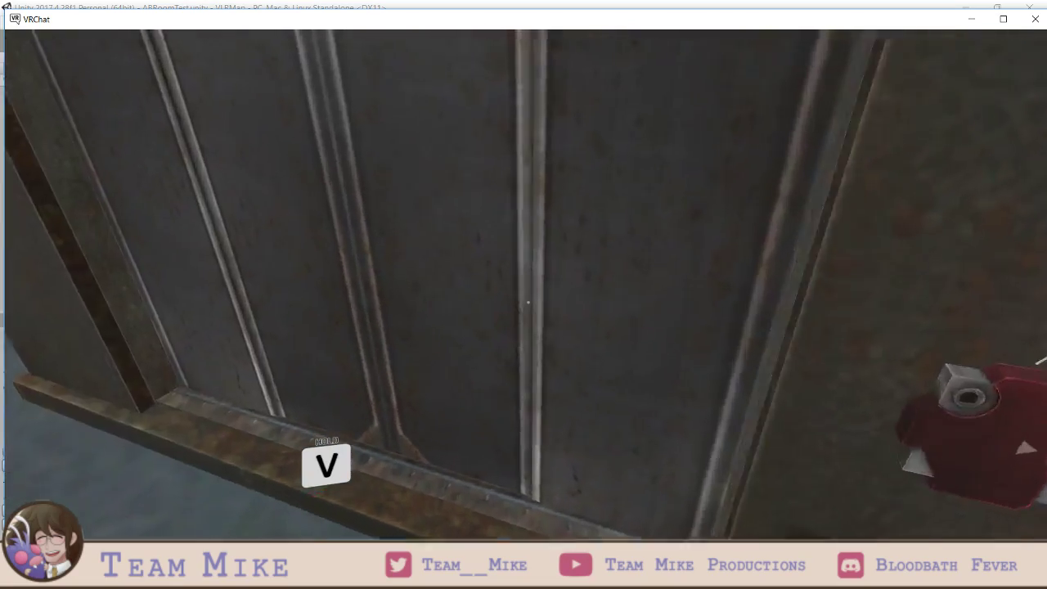
key(s)
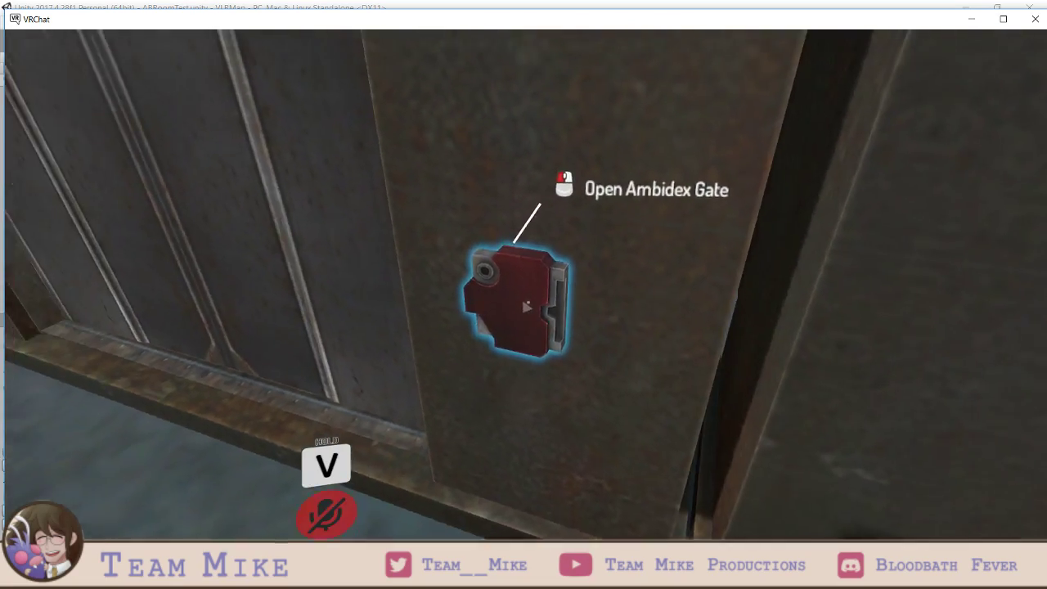
key(s)
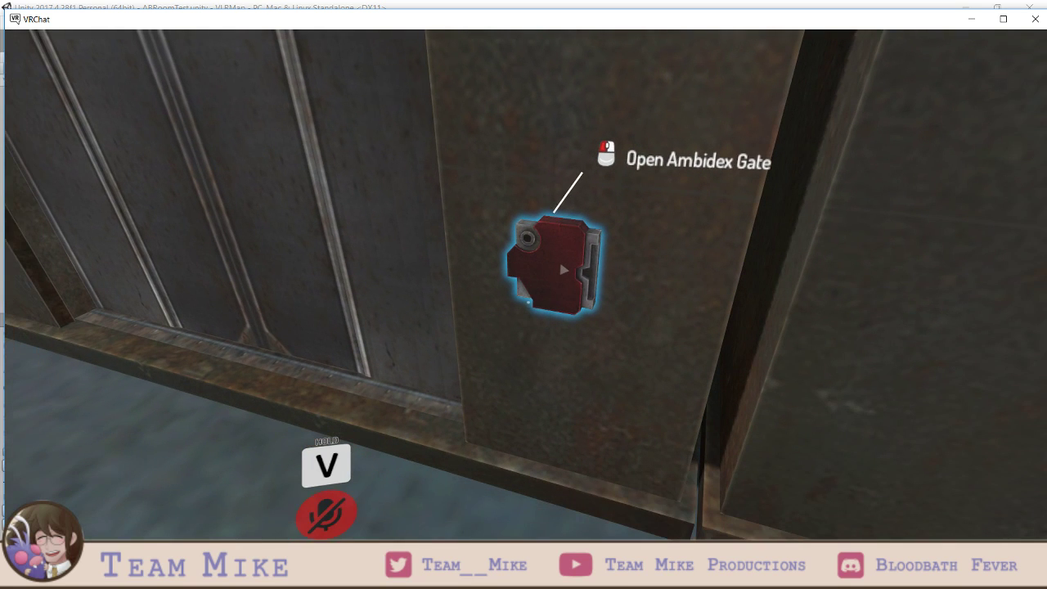
click(529, 303)
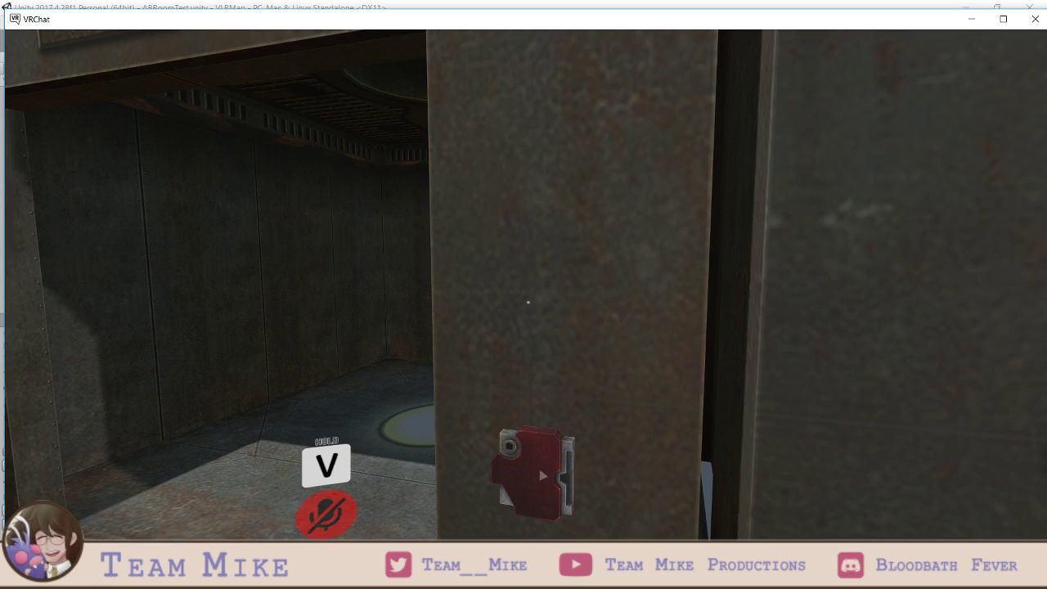
- Enter the opened Ambidex Room and look around its interior
key(a)
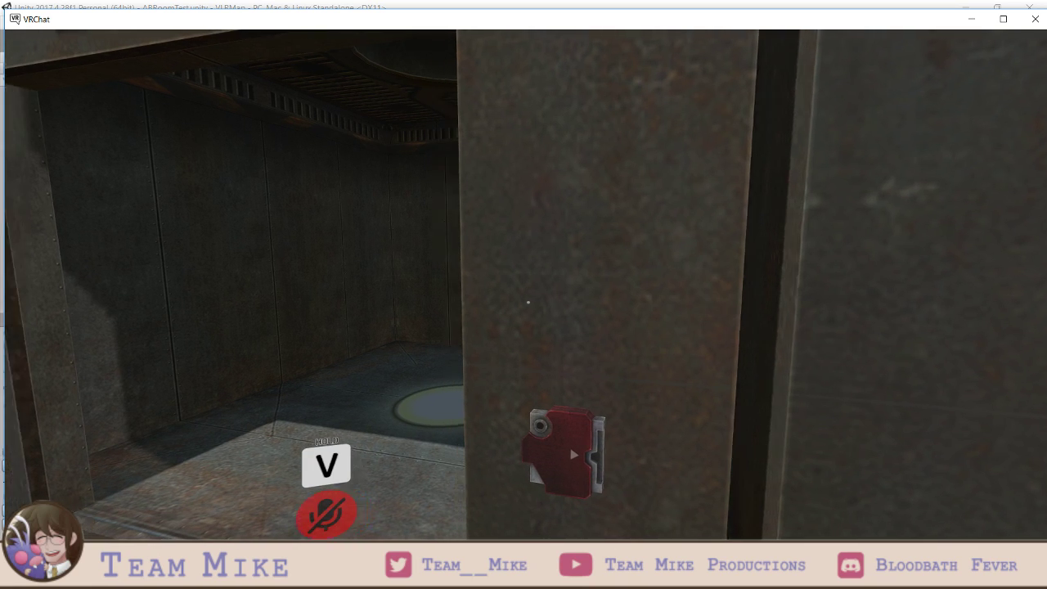
key(w)
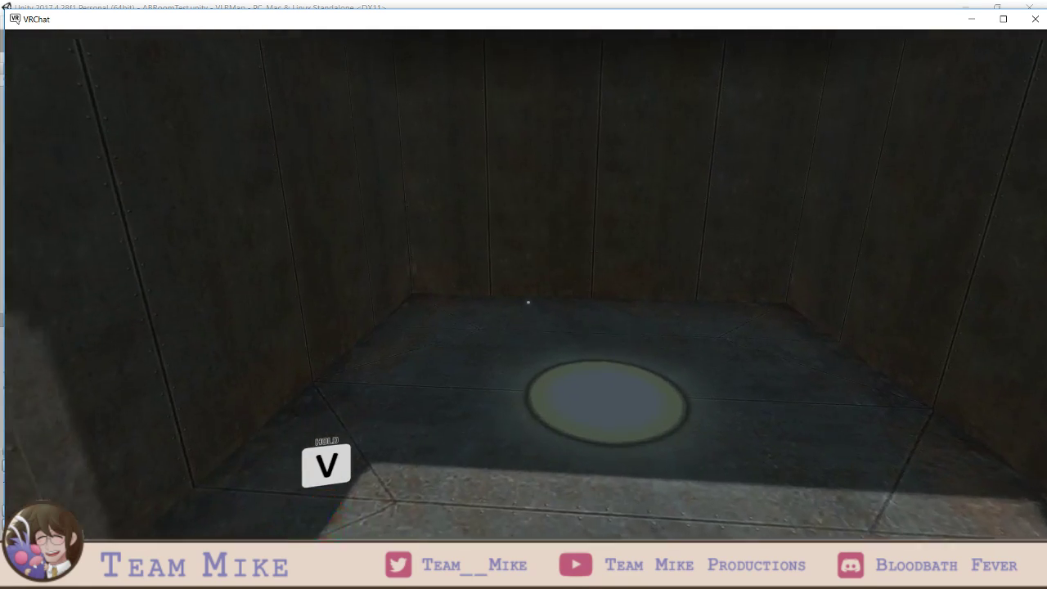
key(w)
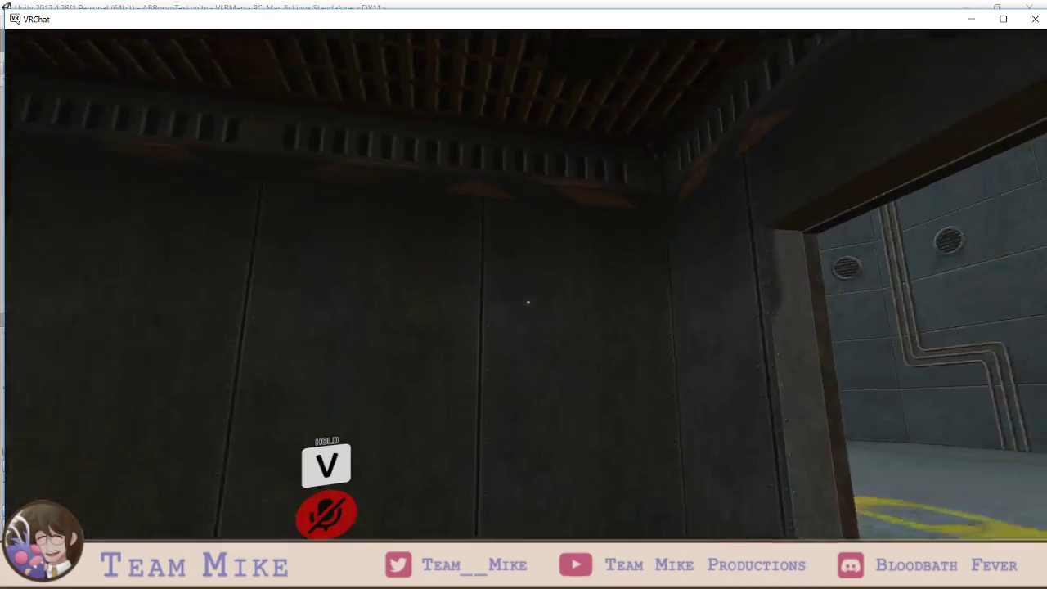
- Inspect the card reader and its interaction prompt from outside the opened Ambidex Room, comparing it with the neighbouring gate
key(w)
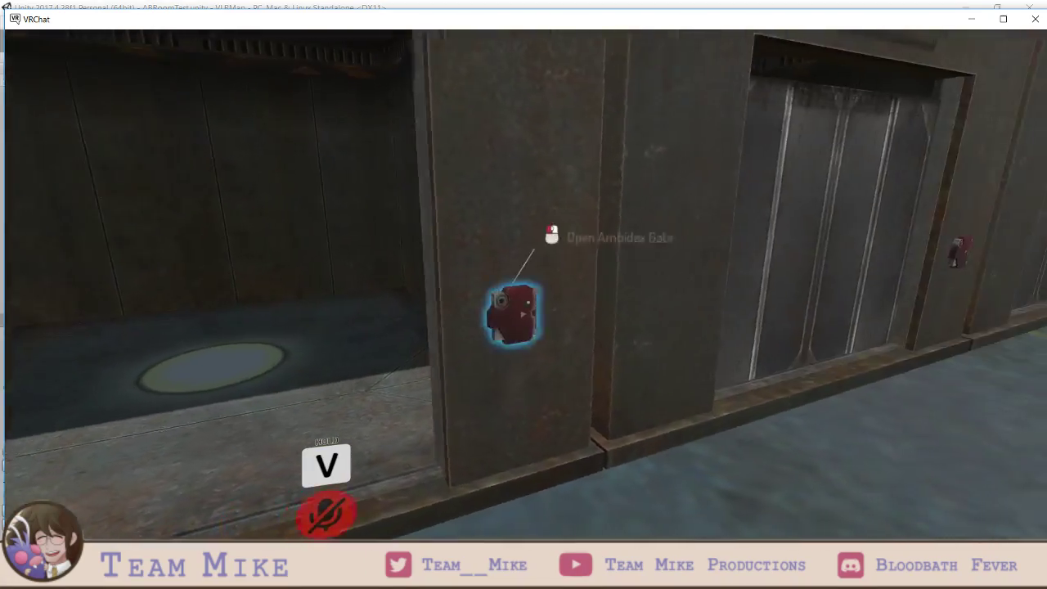
key(w)
key(d)
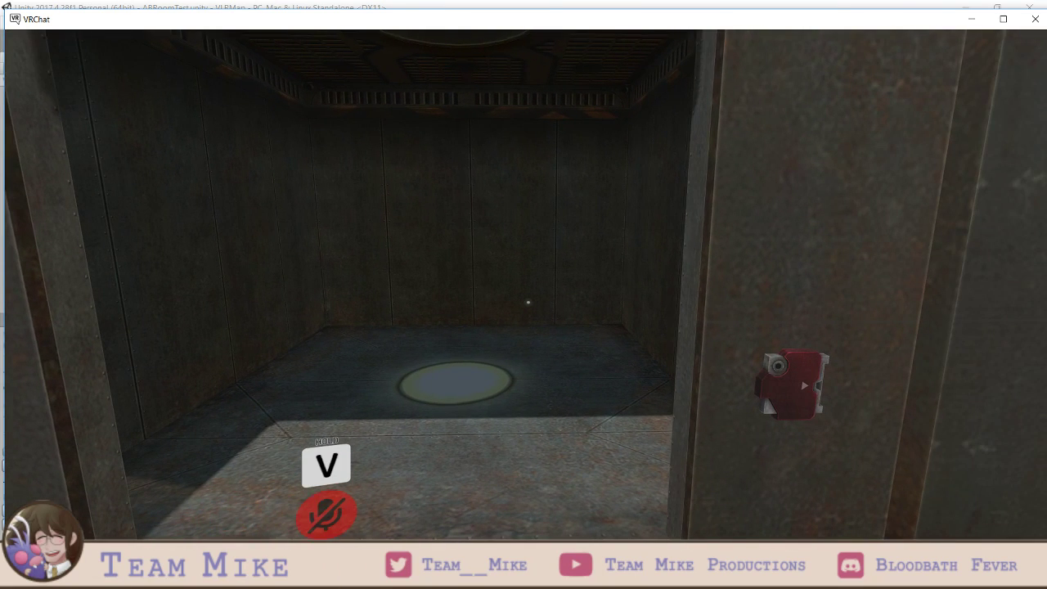
key(d)
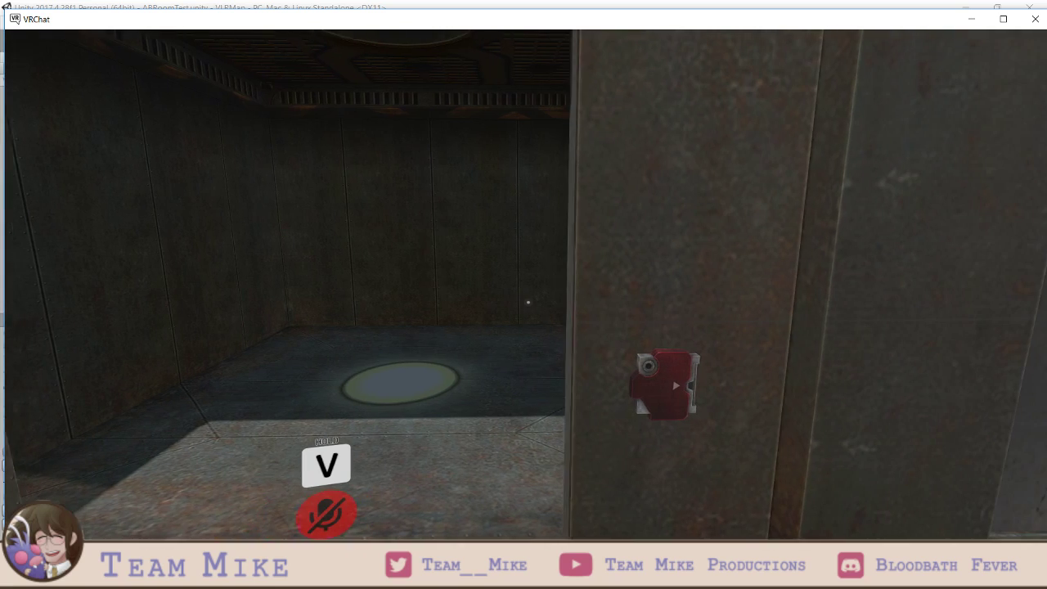
key(w)
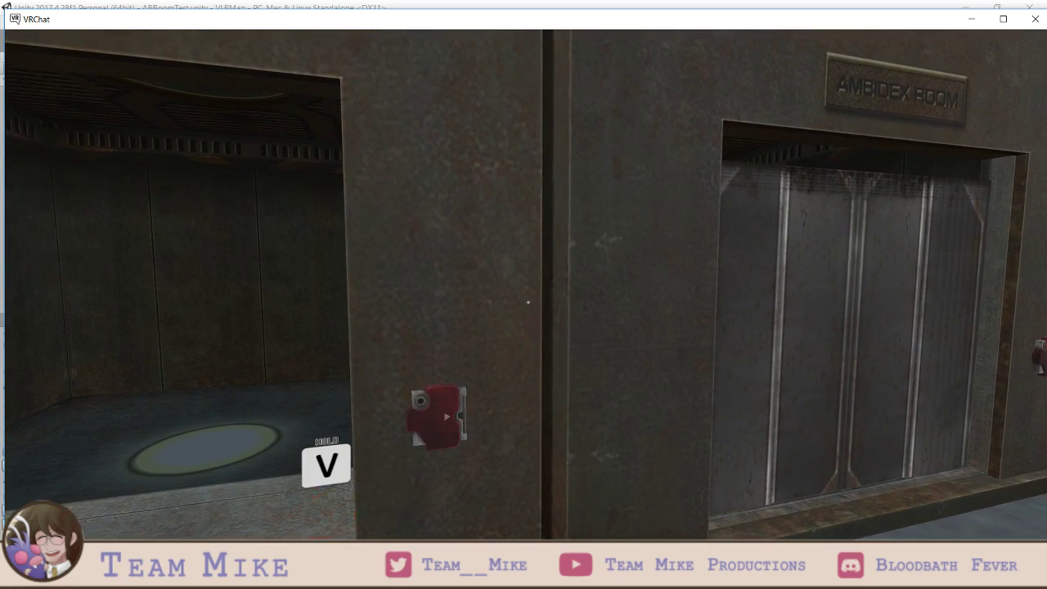
key(w)
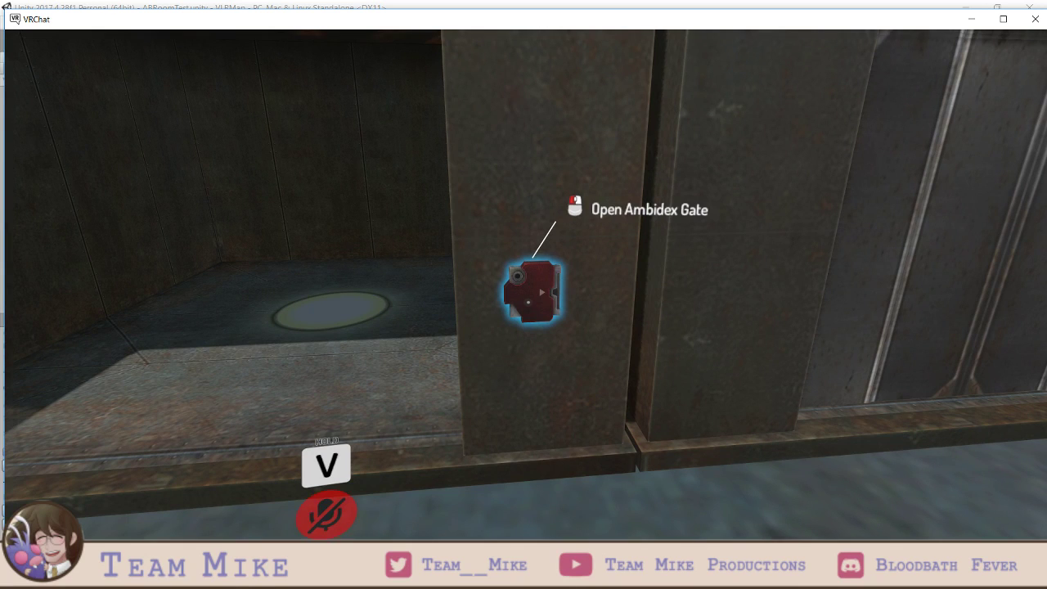
key(w)
key(s)
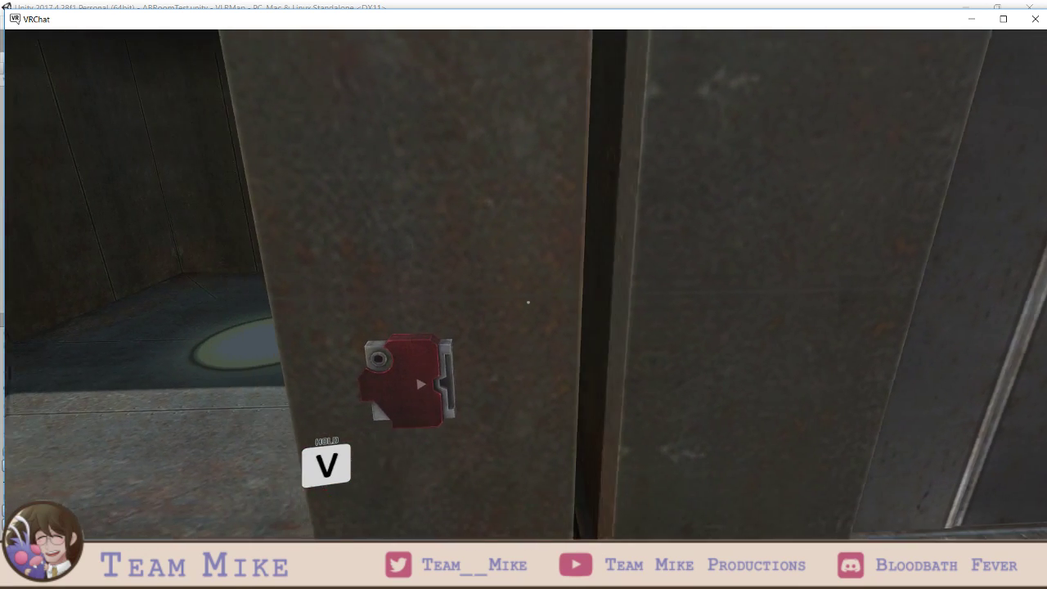
key(s)
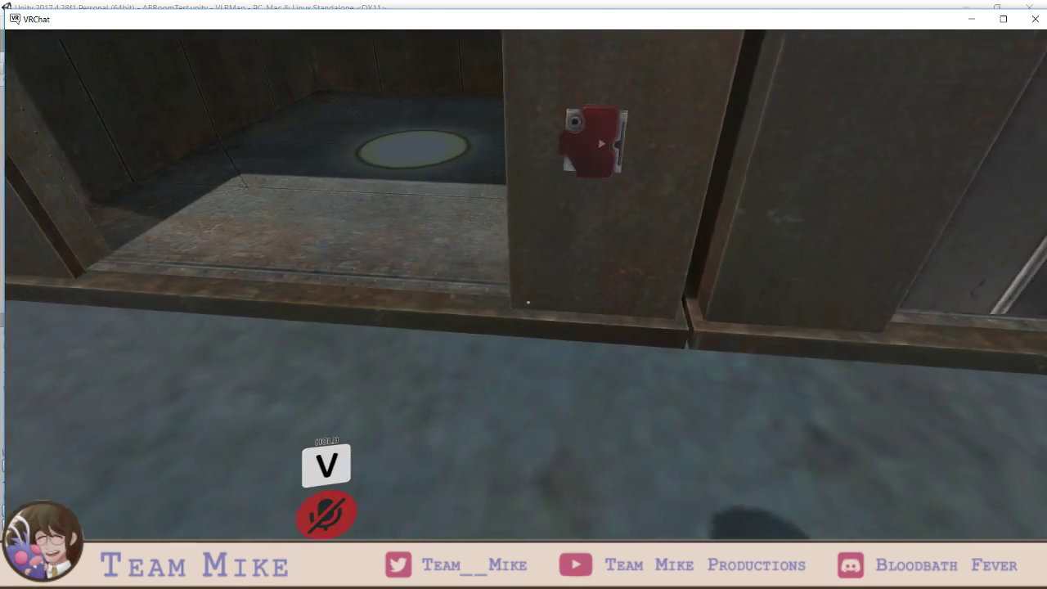
- Walk in and out through the open gateway to check passage into the Ambidex Room
key(w)
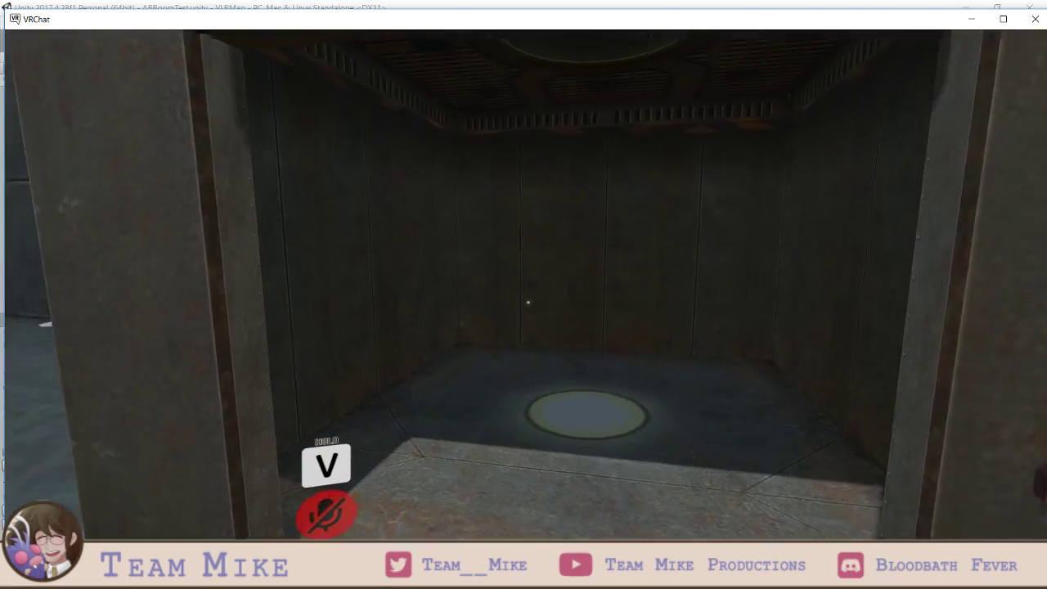
key(w)
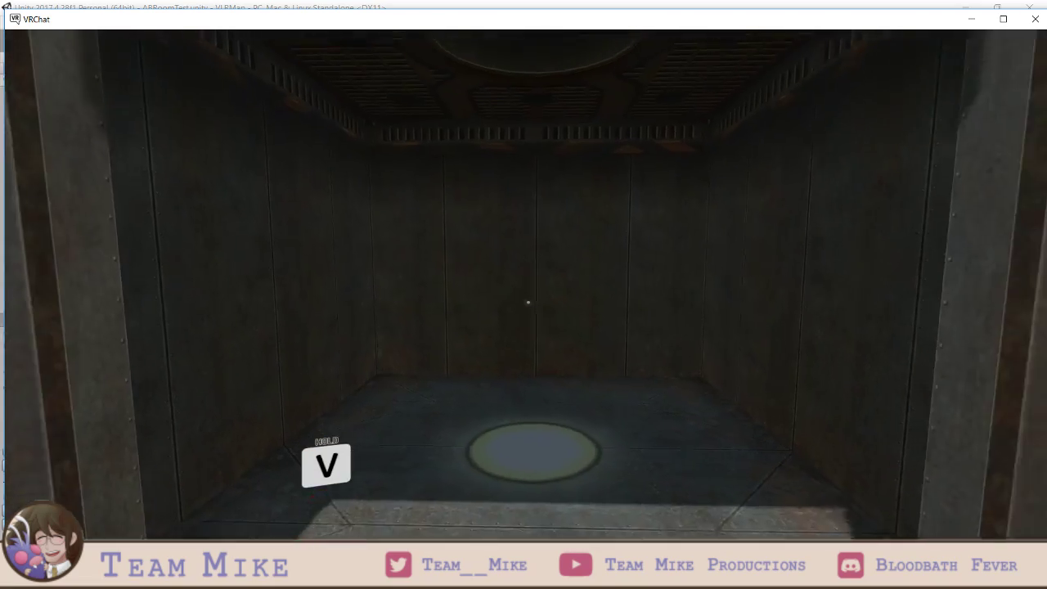
key(s)
key(w)
key(s)
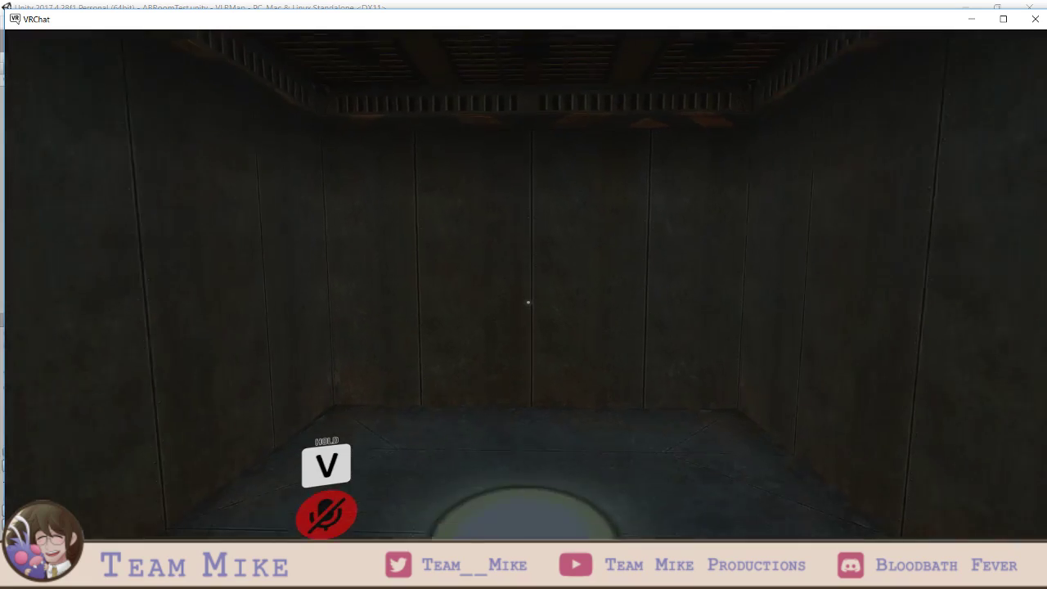
key(s)
key(w)
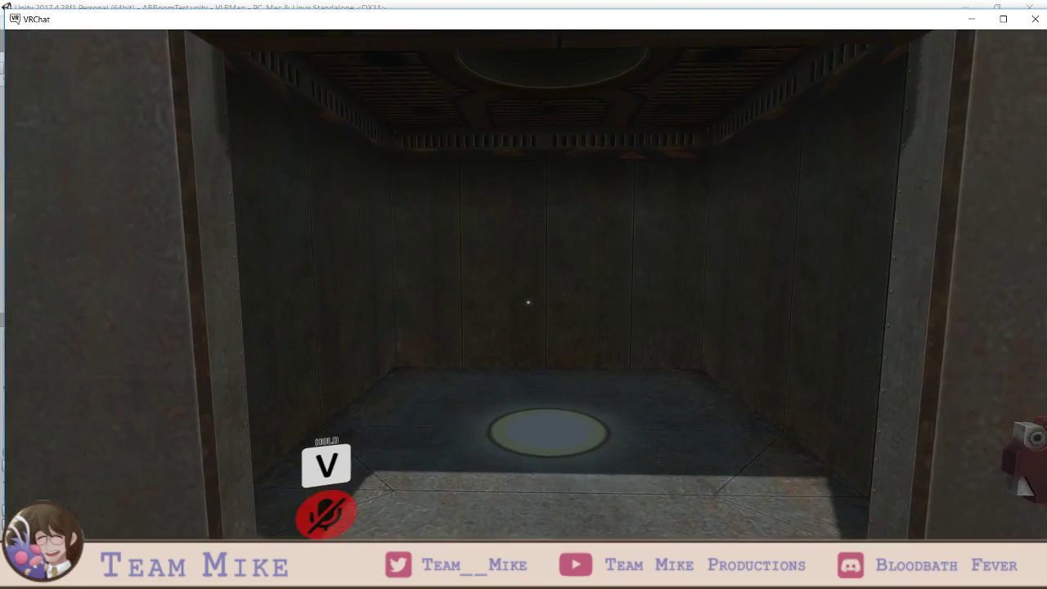
- Step back and forth outside the open Ambidex Room, looking at its gateway and the card reader beside it
key(s)
key(w)
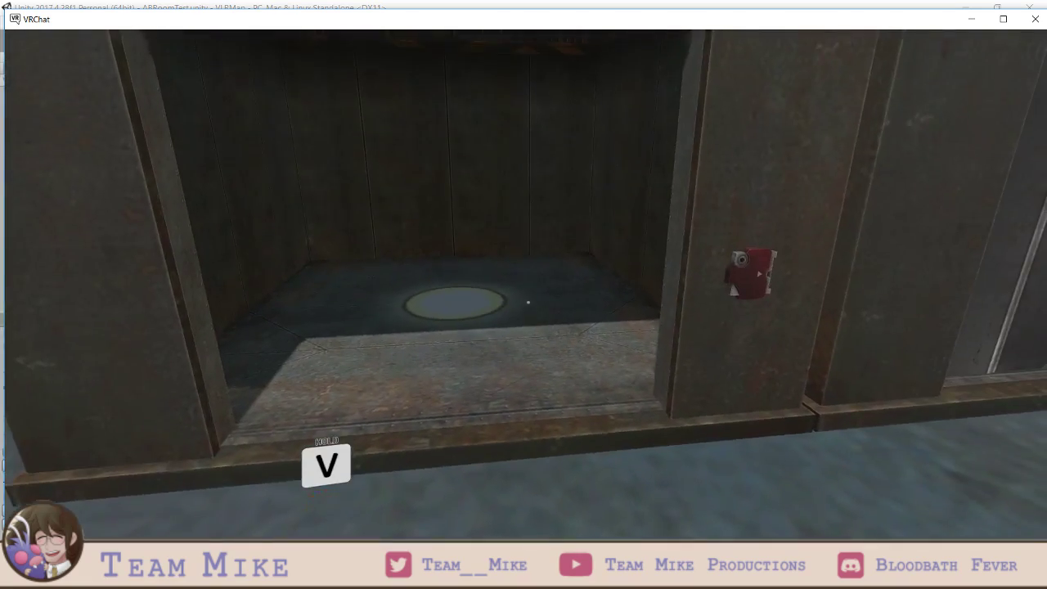
key(s)
key(w)
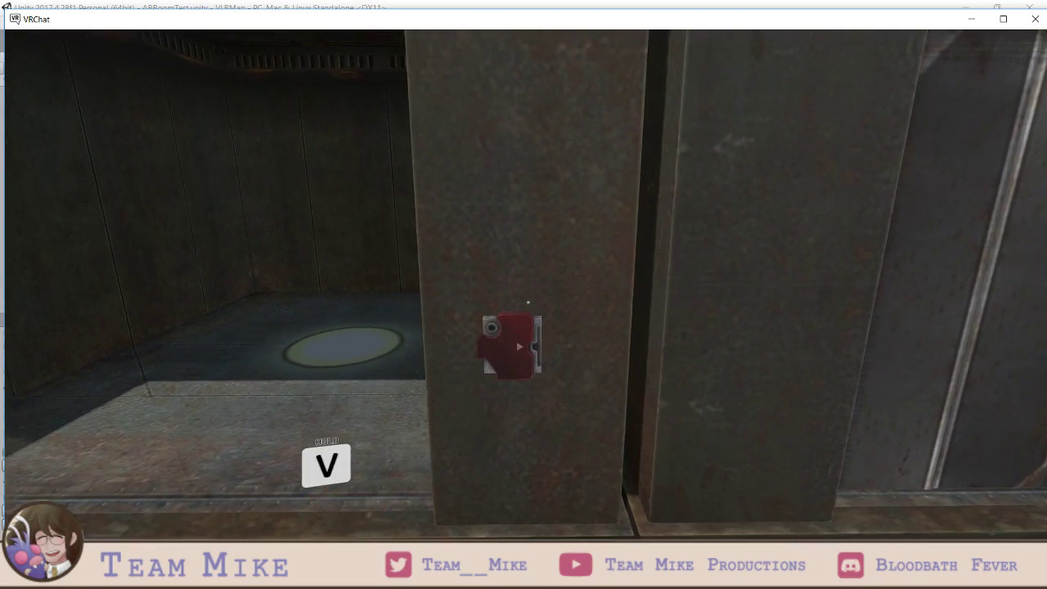
mouse_move(527, 302)
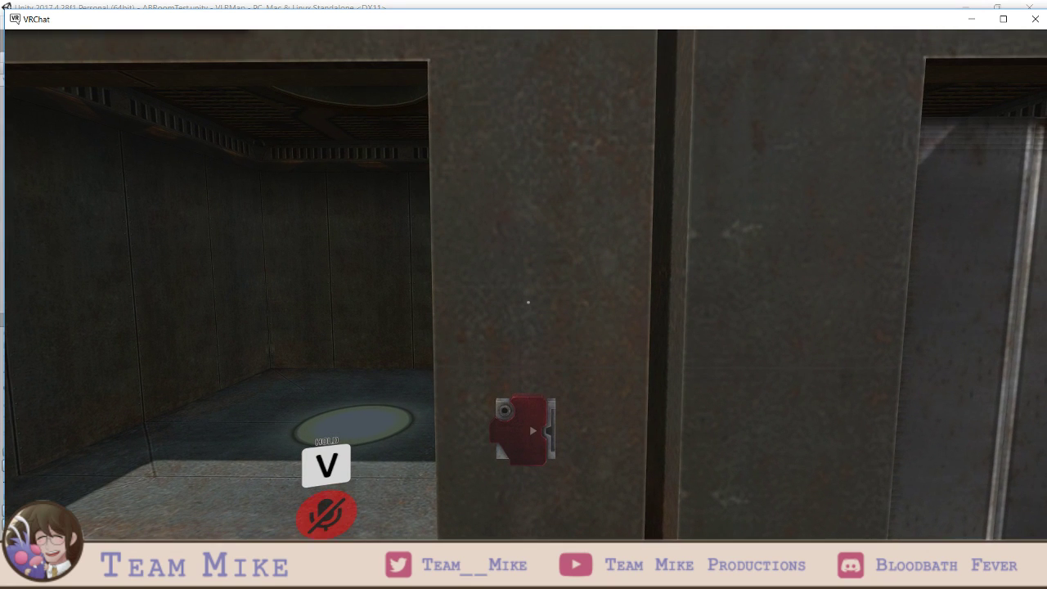
key(s)
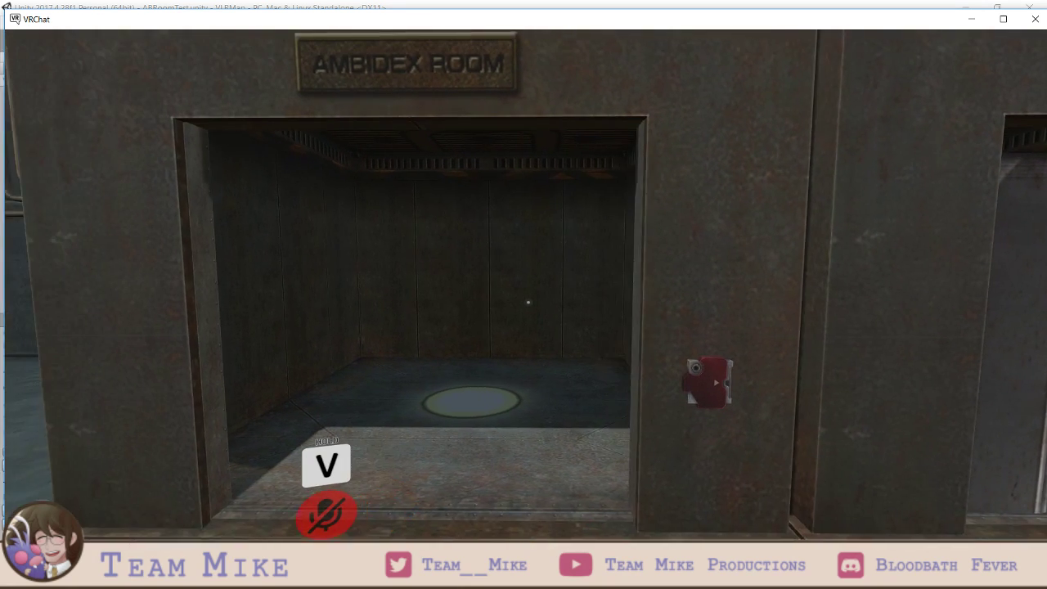
key(w)
key(d)
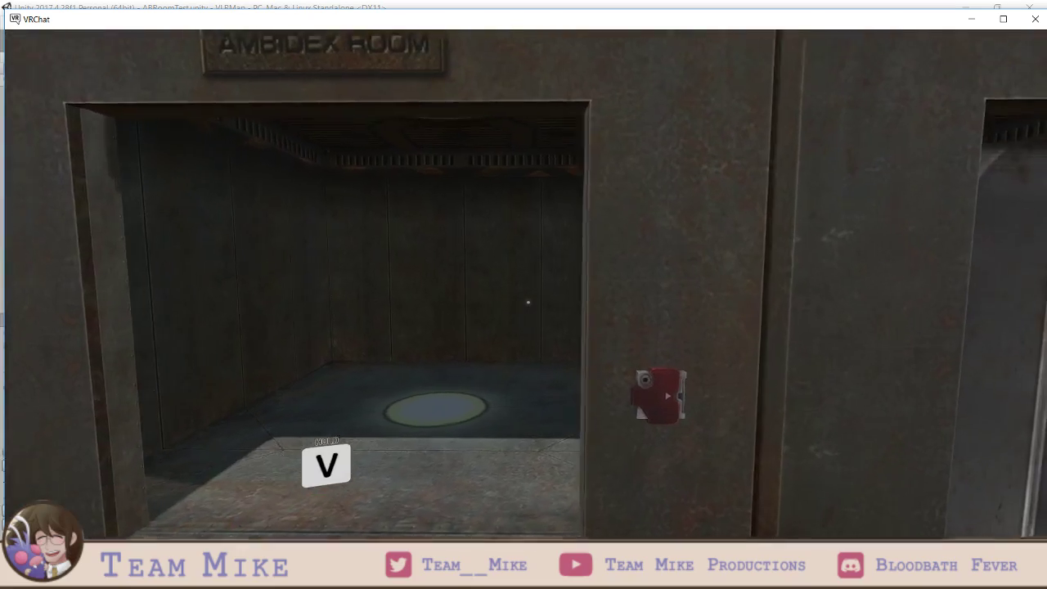
- Walk along the row of Ambidex Rooms, comparing the open gateway with the neighbouring closed gates and card readers
key(w)
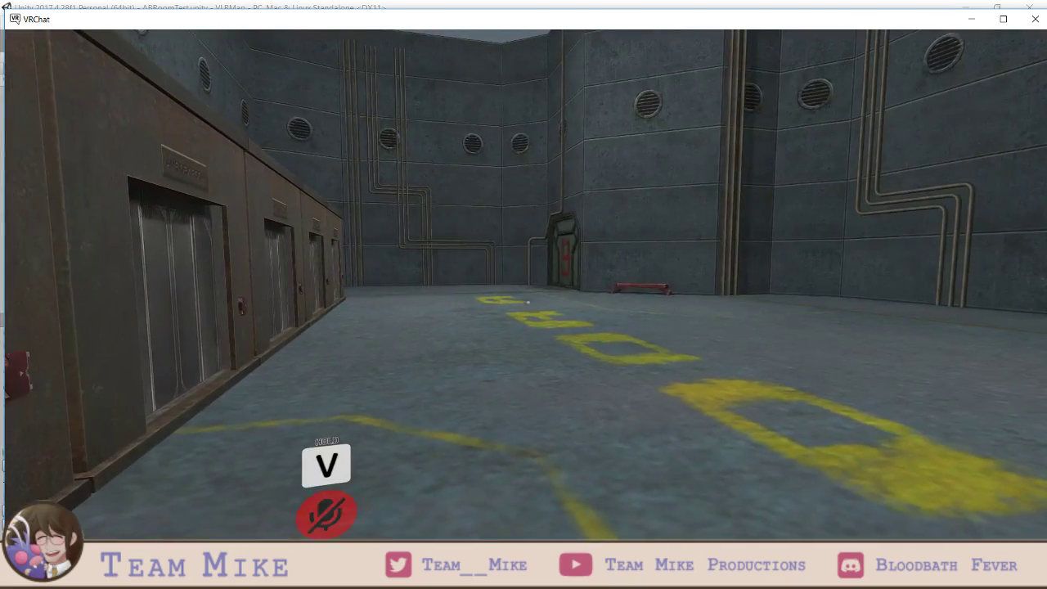
key(w)
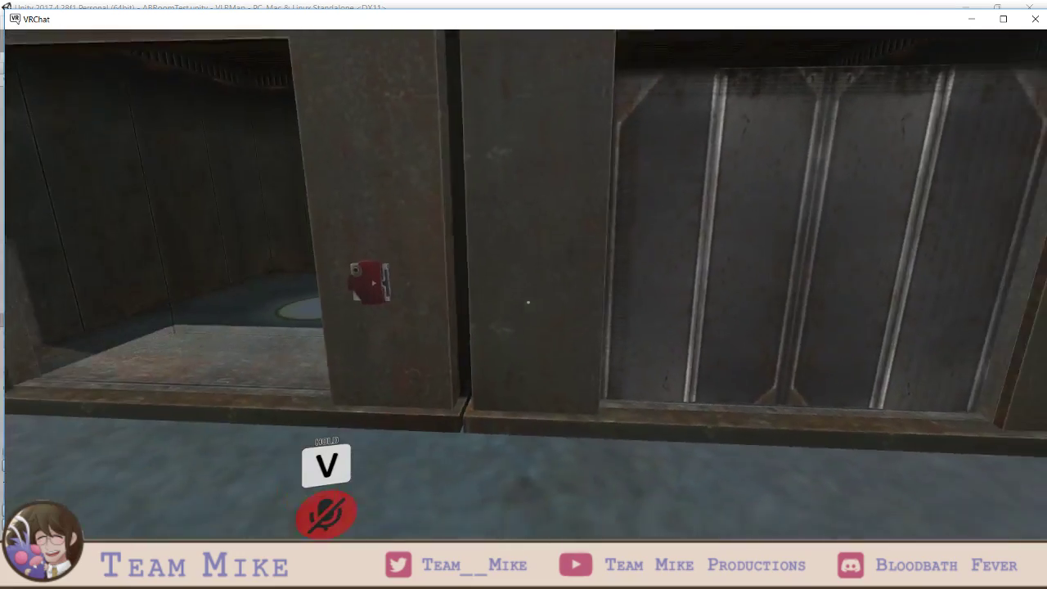
key(s)
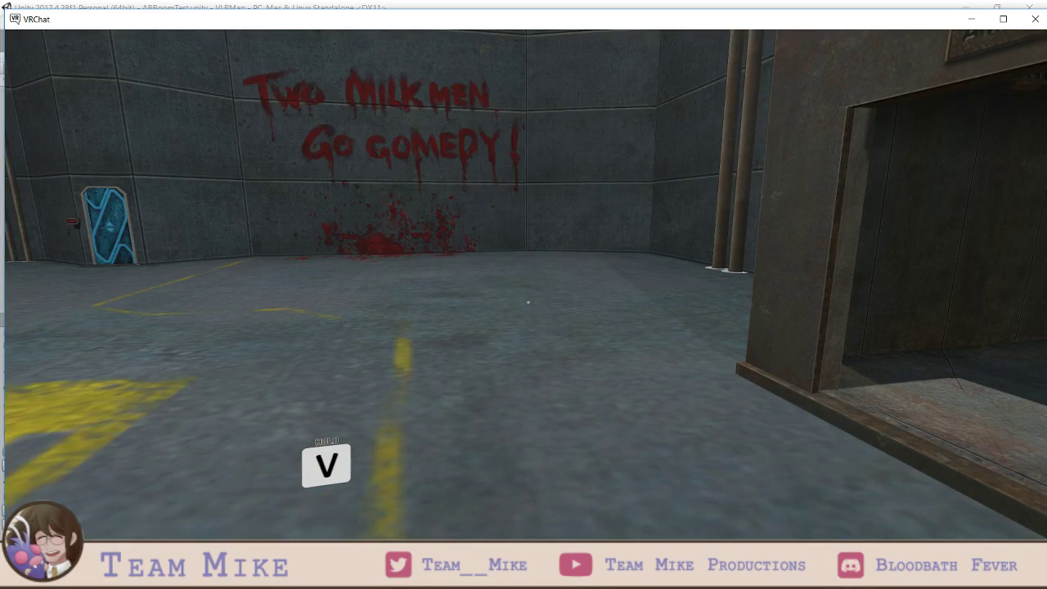
key(w)
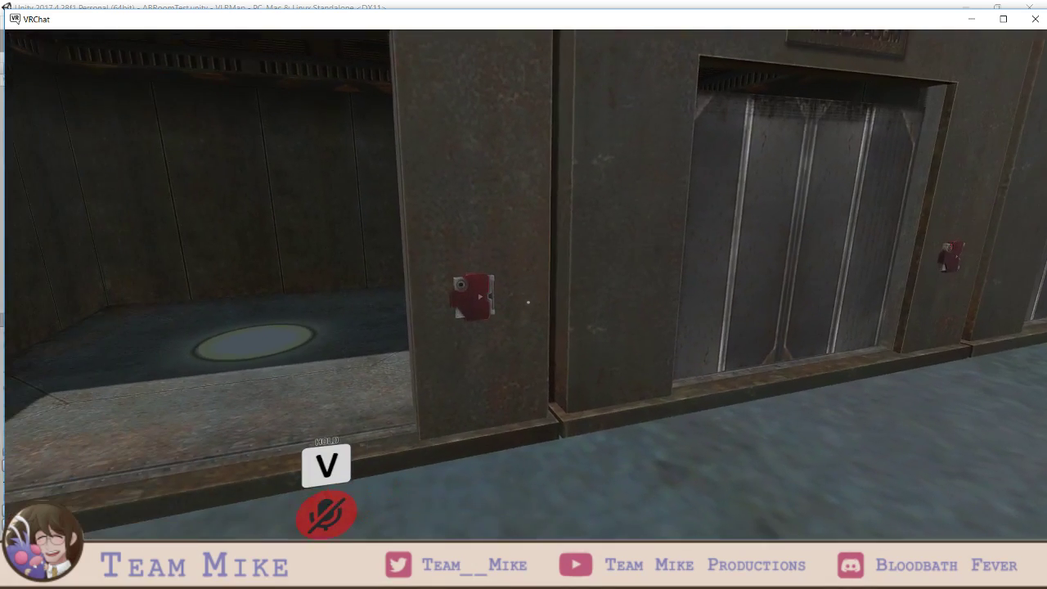
key(w)
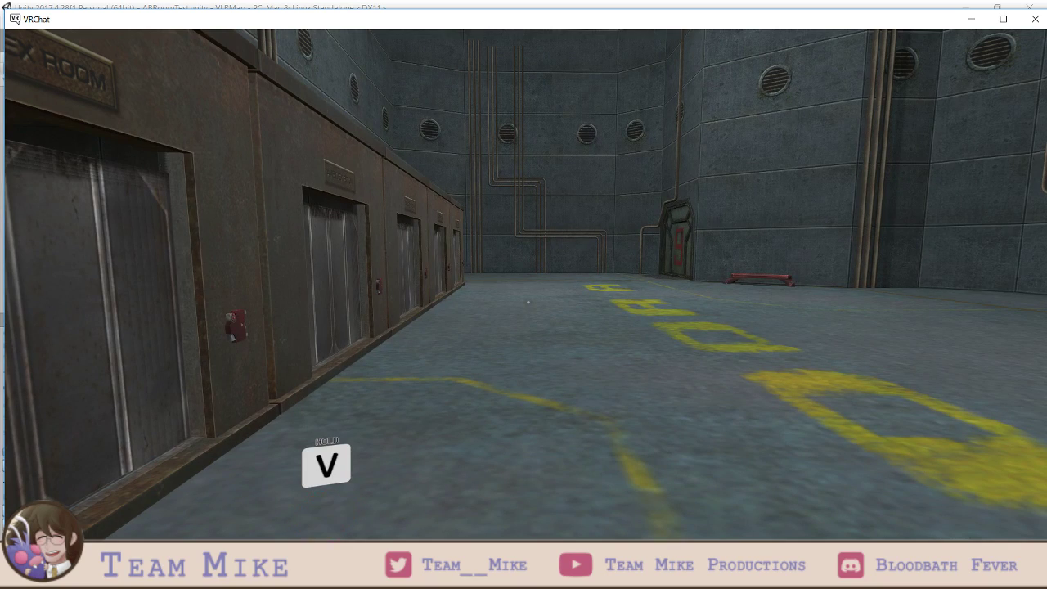
key(w)
key(s)
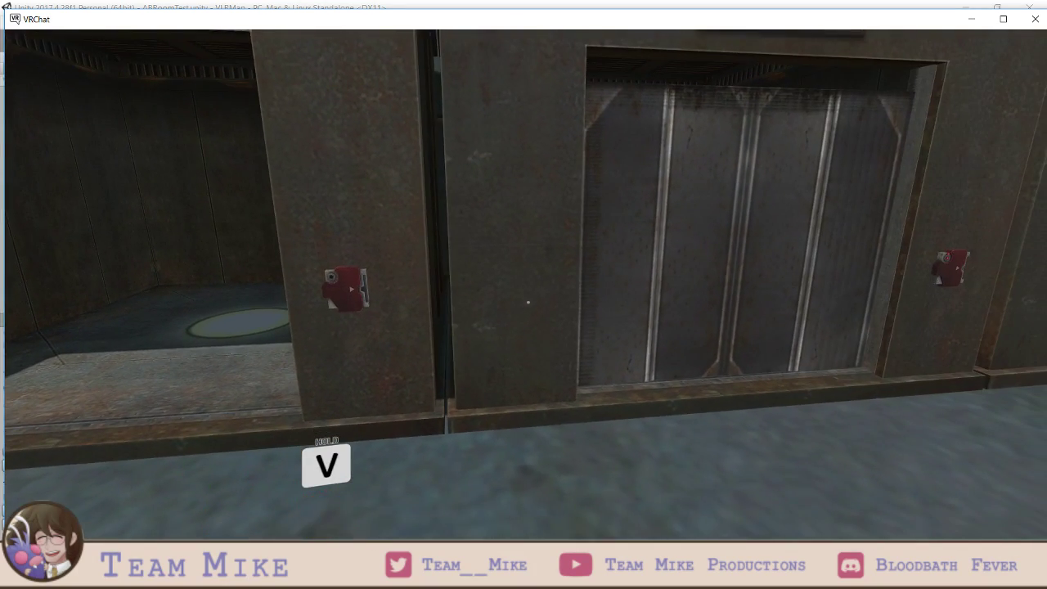
- Open VRChat's settings page and switch back to the Unity editor
key(Escape)
click(601, 353)
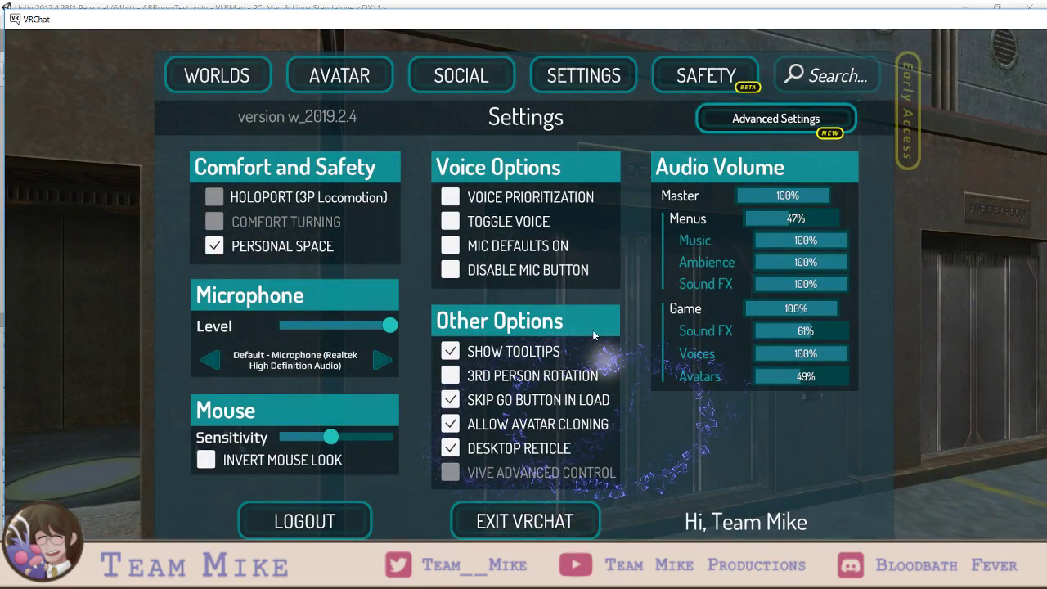
key(alt+Tab)
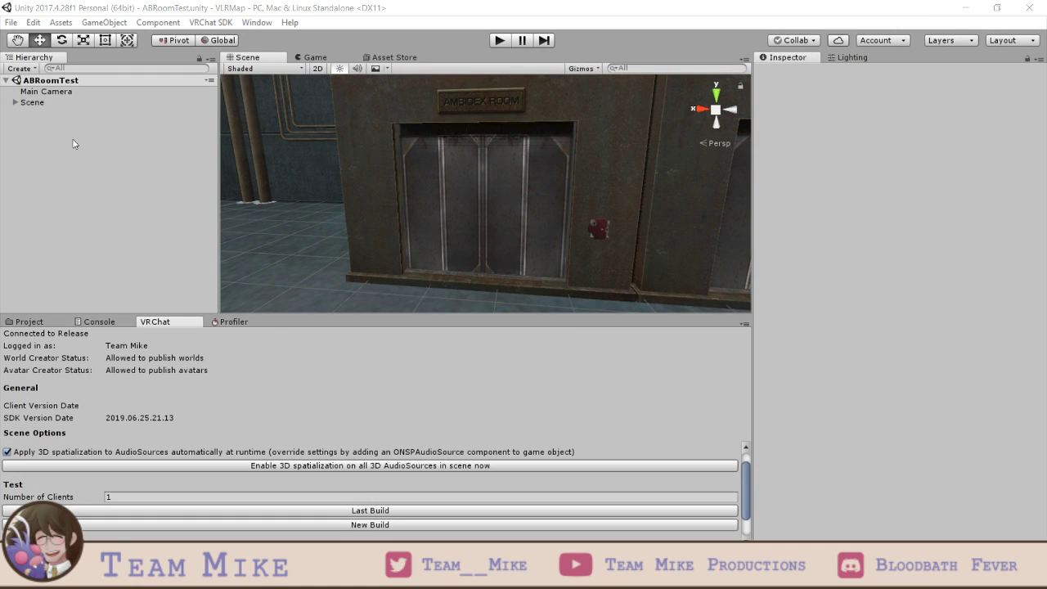
- Select the openGate object in the Scene's Sounds group and examine its Audio Source settings
click(34, 104)
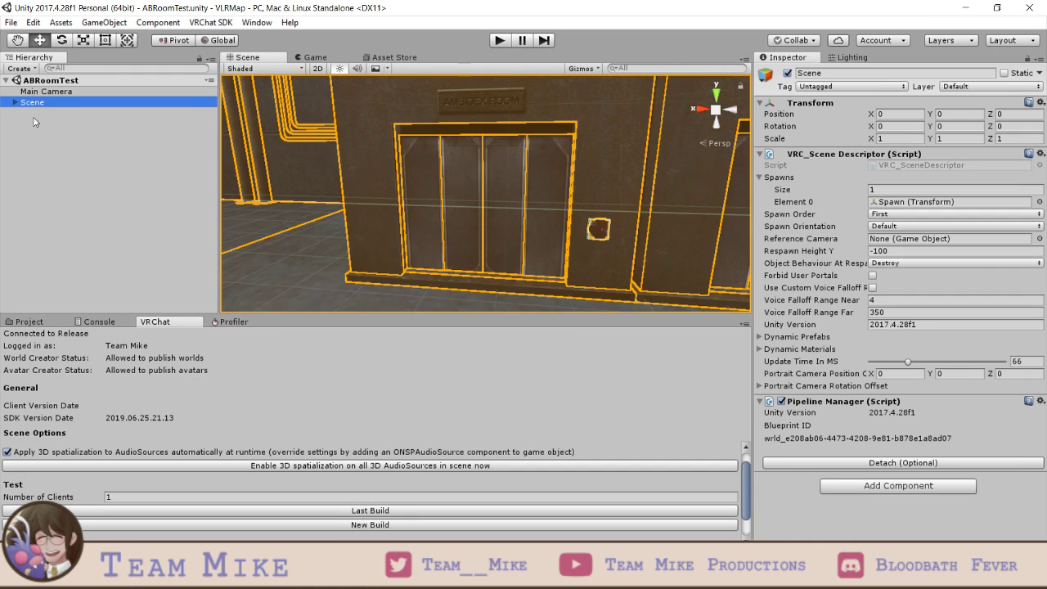
click(15, 103)
click(41, 145)
click(24, 145)
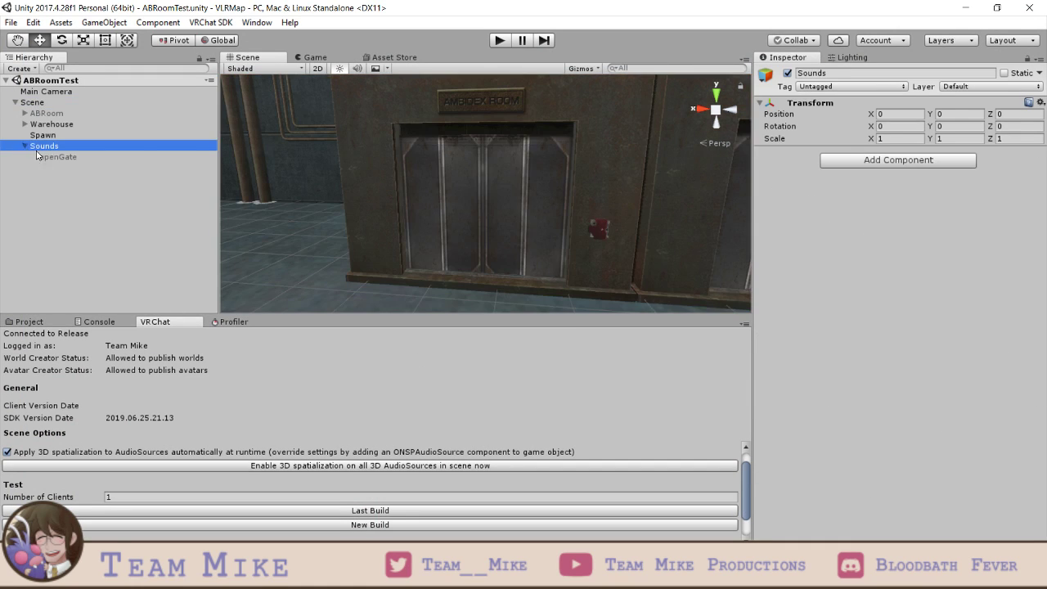
click(51, 157)
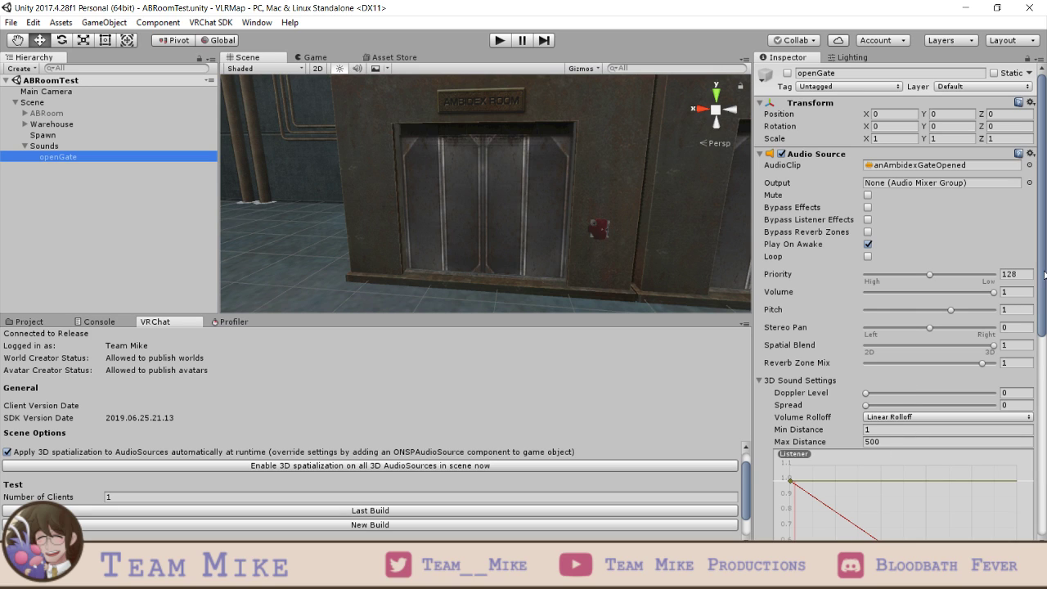
scroll(900, 368, down, 5)
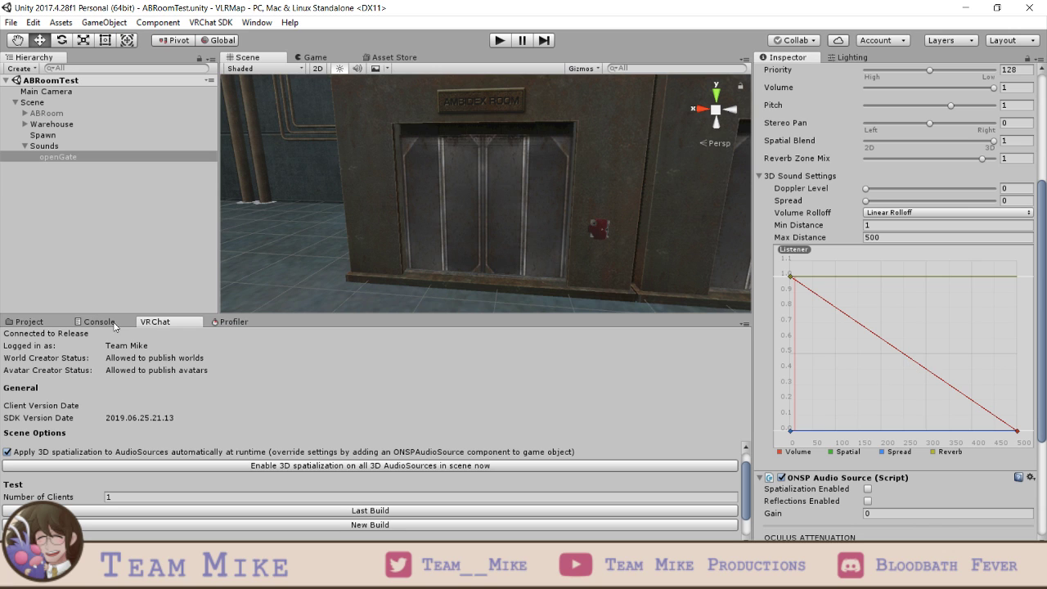
- Enable spatialization on openGate's ONSP Audio Source and save the scene
click(30, 322)
scroll(1022, 382, down, 5)
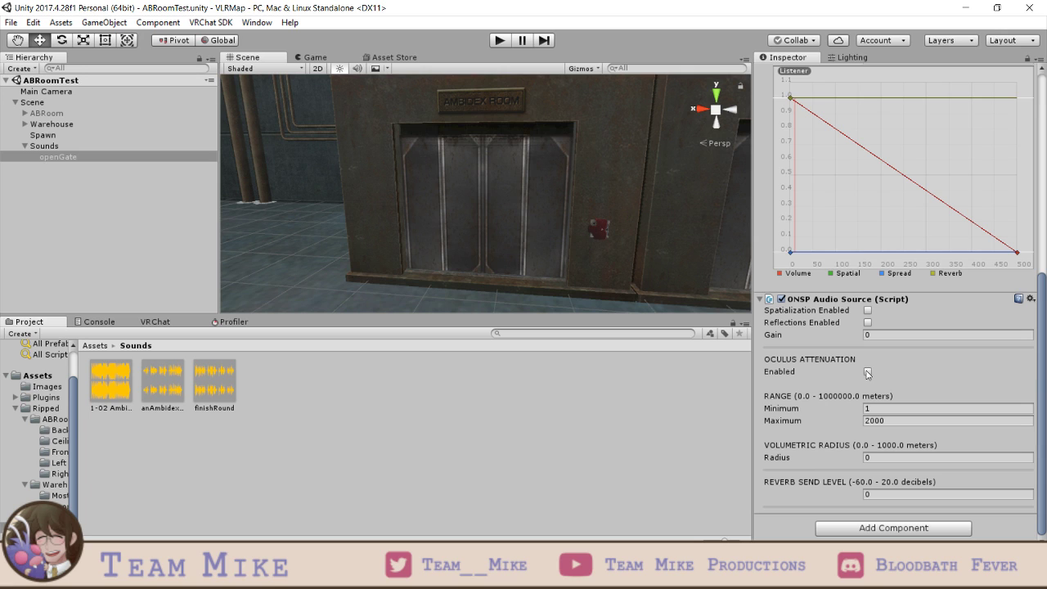
click(867, 312)
click(869, 312)
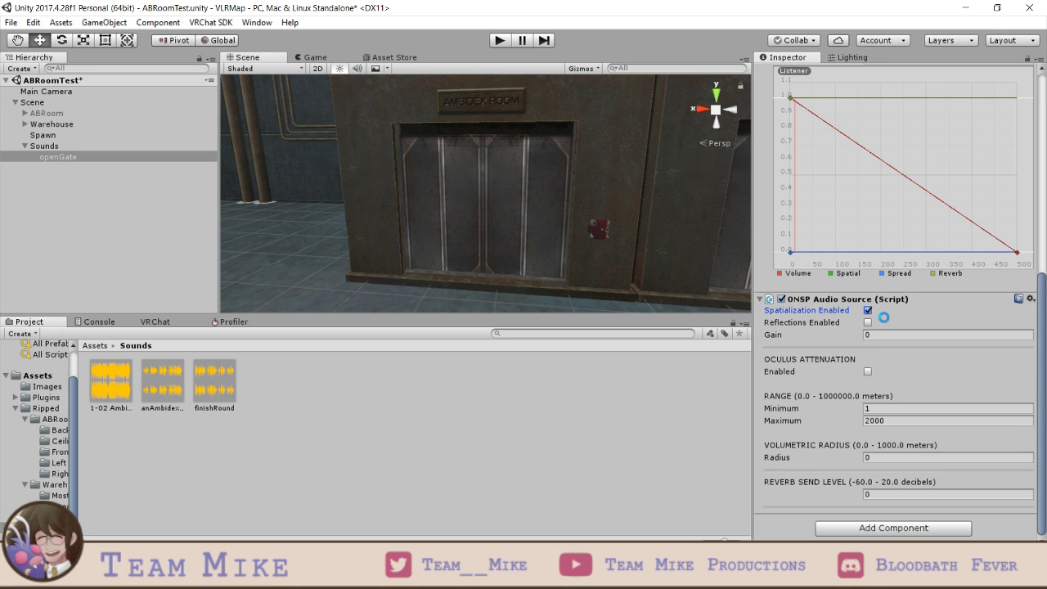
key(ctrl+s)
scroll(892, 332, up, 10)
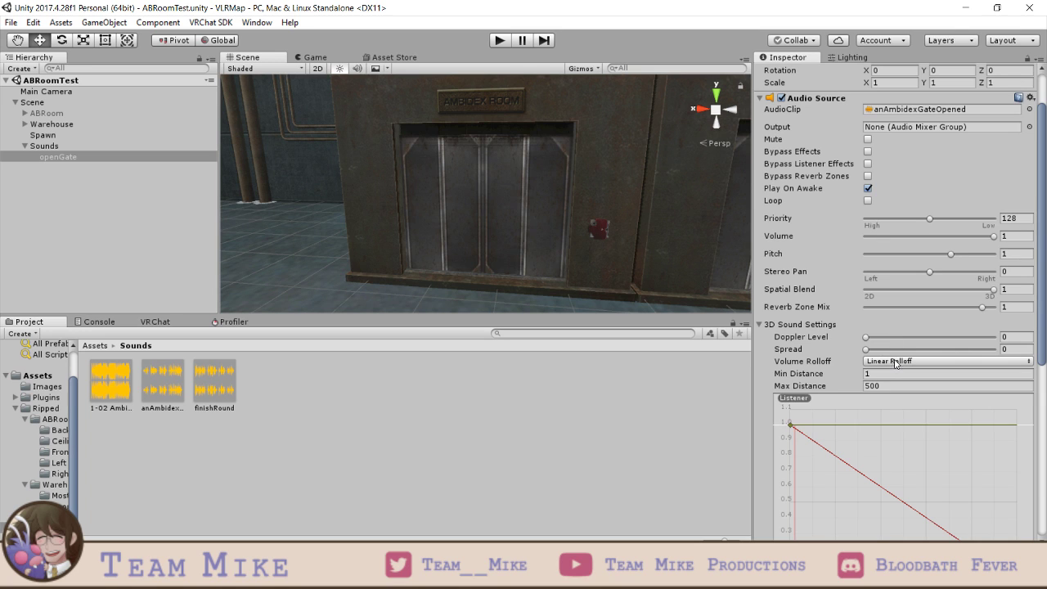
- Examine openGate's 3D Sound Settings, including the available Volume Rolloff options, alongside its ONSP Audio Source settings
click(779, 325)
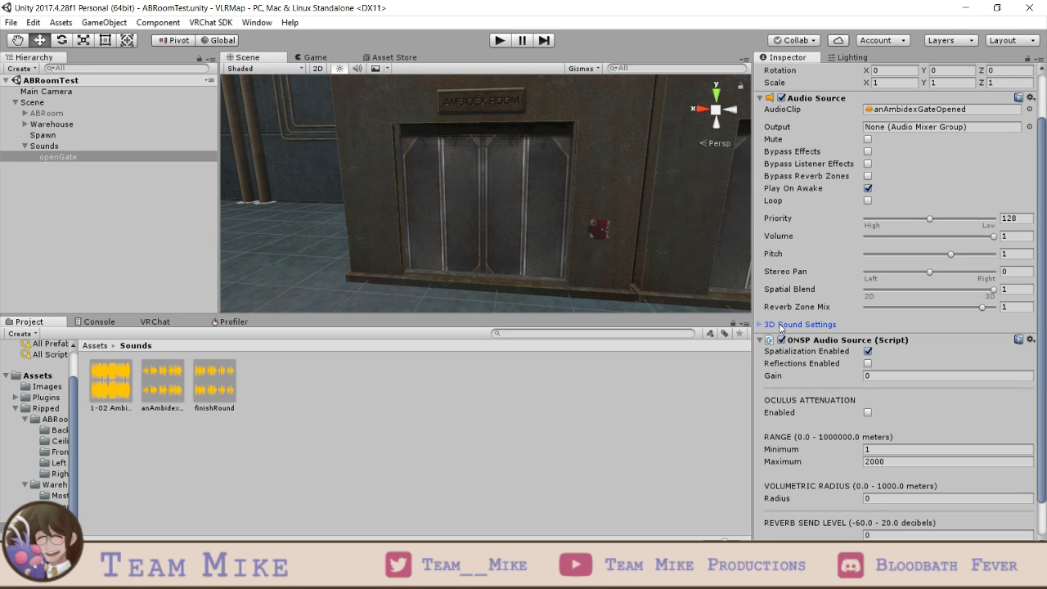
click(790, 325)
scroll(875, 383, down, 5)
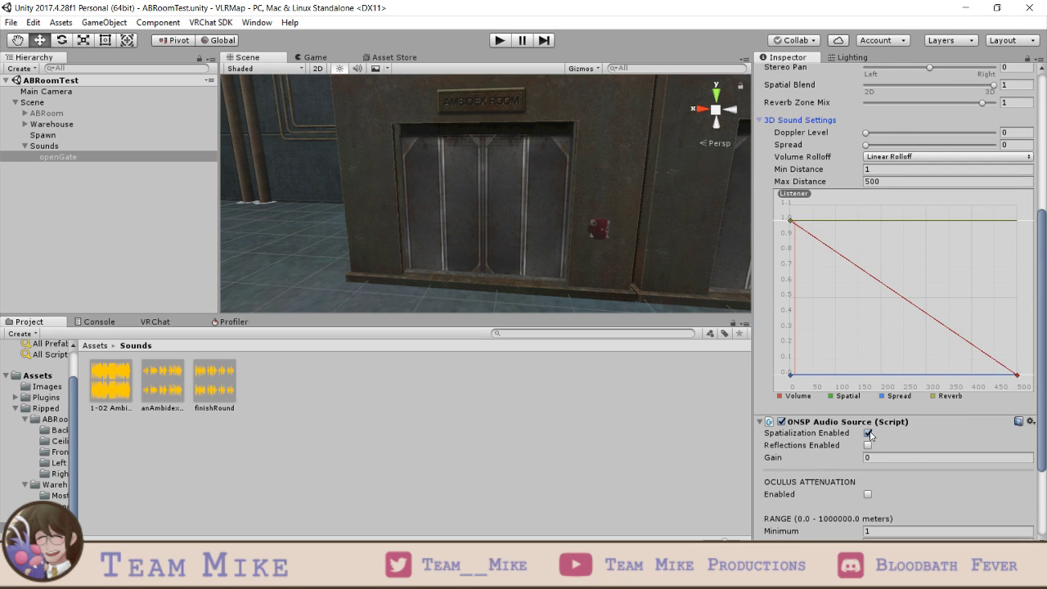
scroll(916, 338, up, 5)
click(905, 425)
click(907, 420)
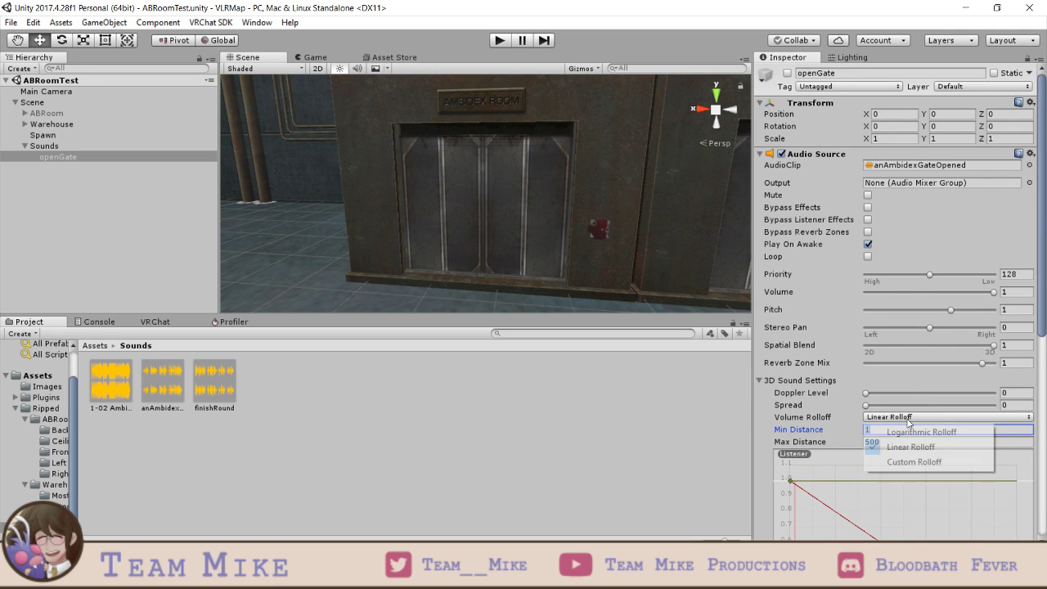
click(1043, 331)
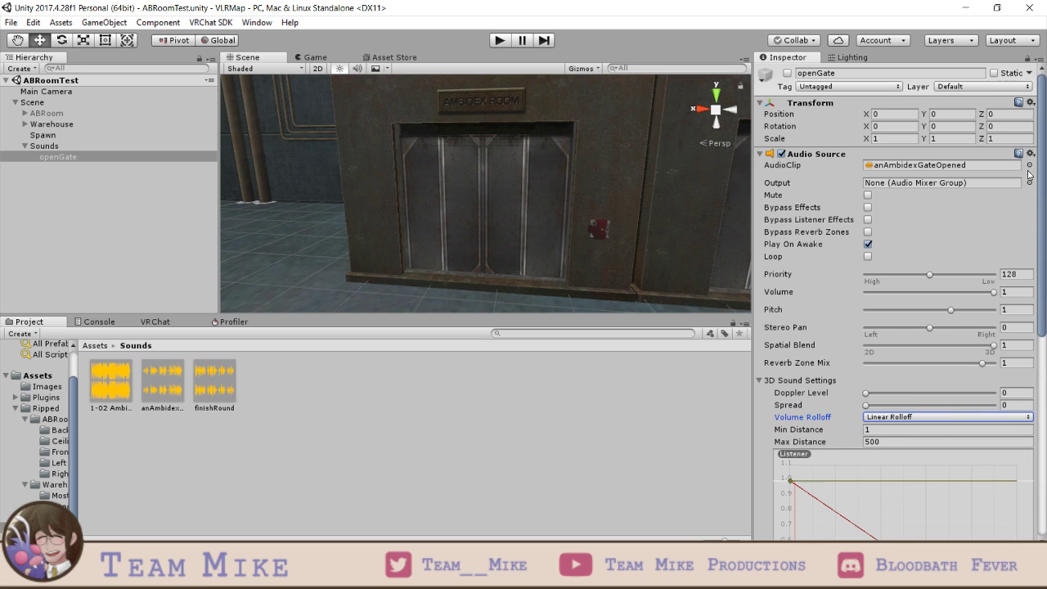
click(1014, 87)
click(1020, 74)
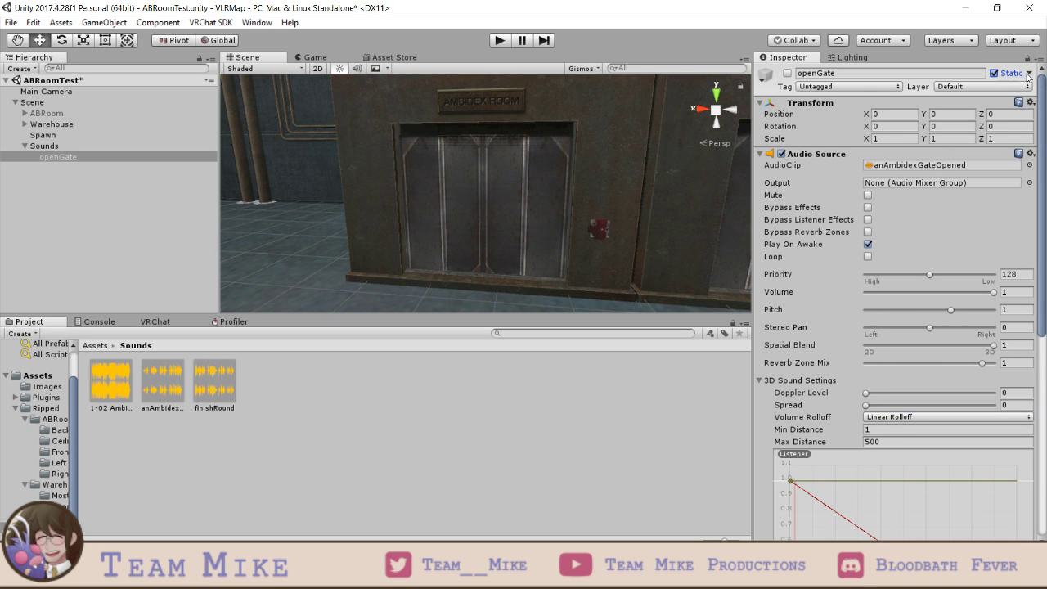
click(1030, 74)
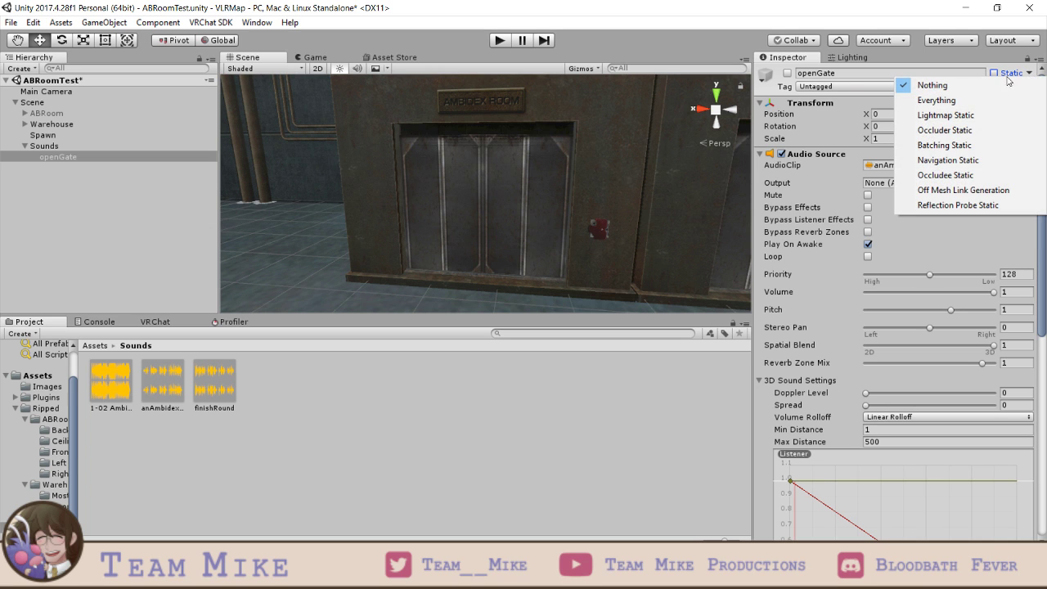
click(851, 87)
- Turn spatialization back on for openGate's ONSP Audio Source and save the scene
drag(1044, 125, 1043, 245)
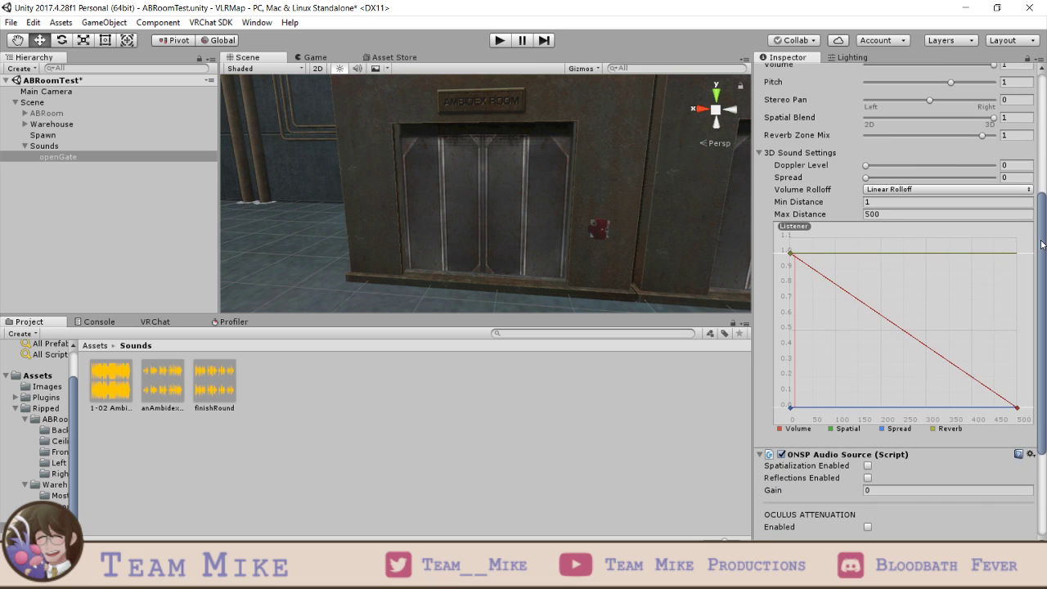
scroll(925, 335, down, 4)
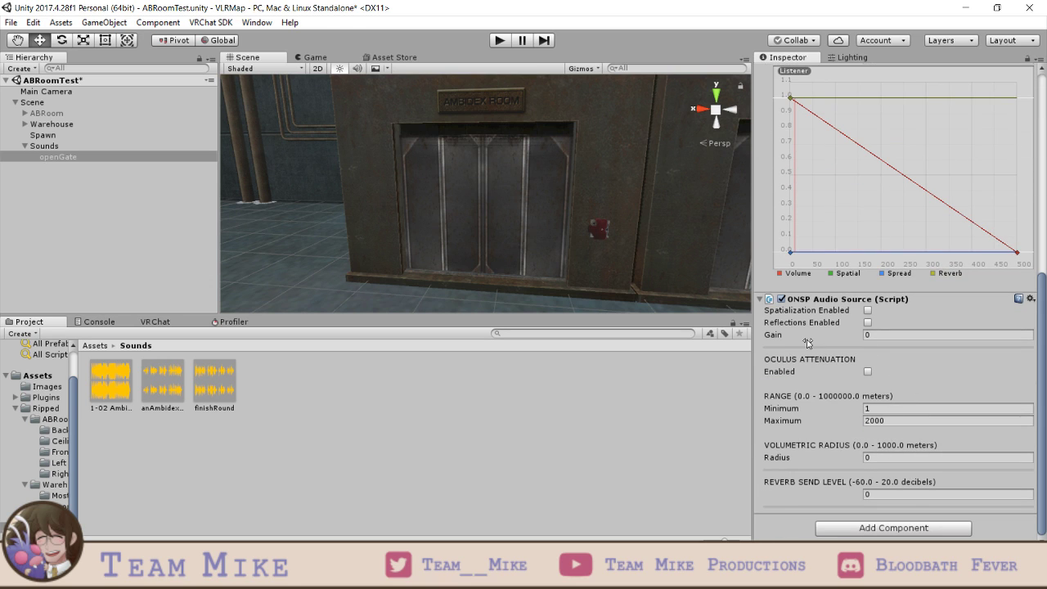
click(867, 311)
- Select the ABRoom object, frame it in the scene and make it active
right_drag(559, 206, 572, 207)
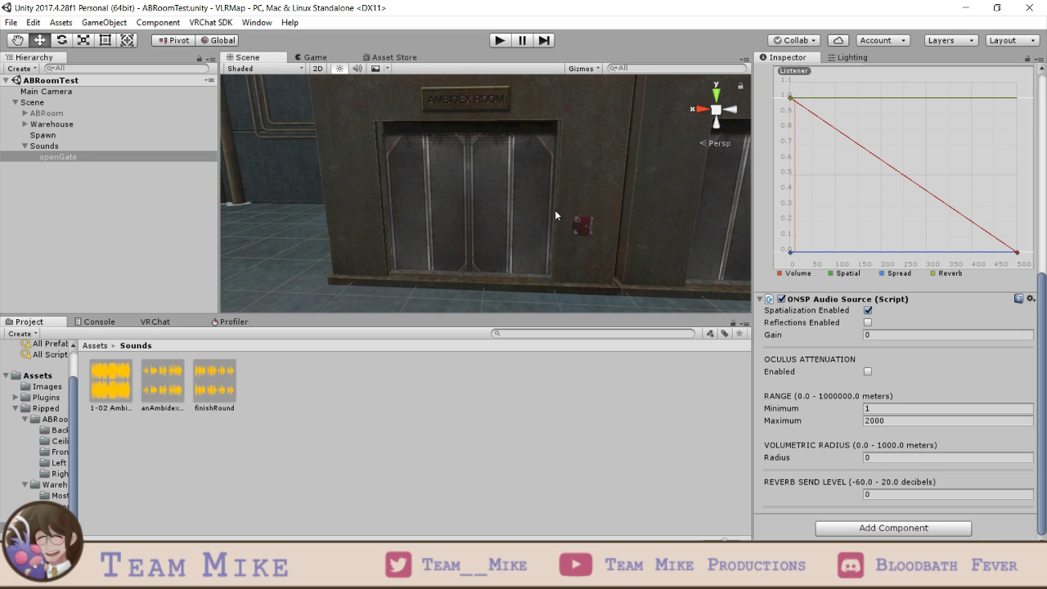
scroll(555, 209, down, 5)
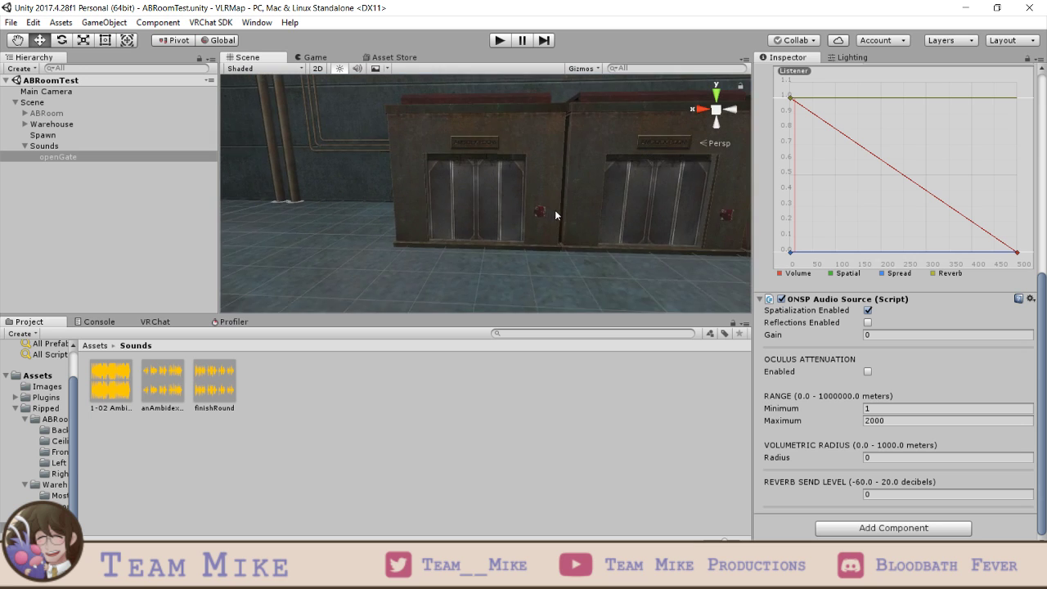
click(45, 113)
key(f)
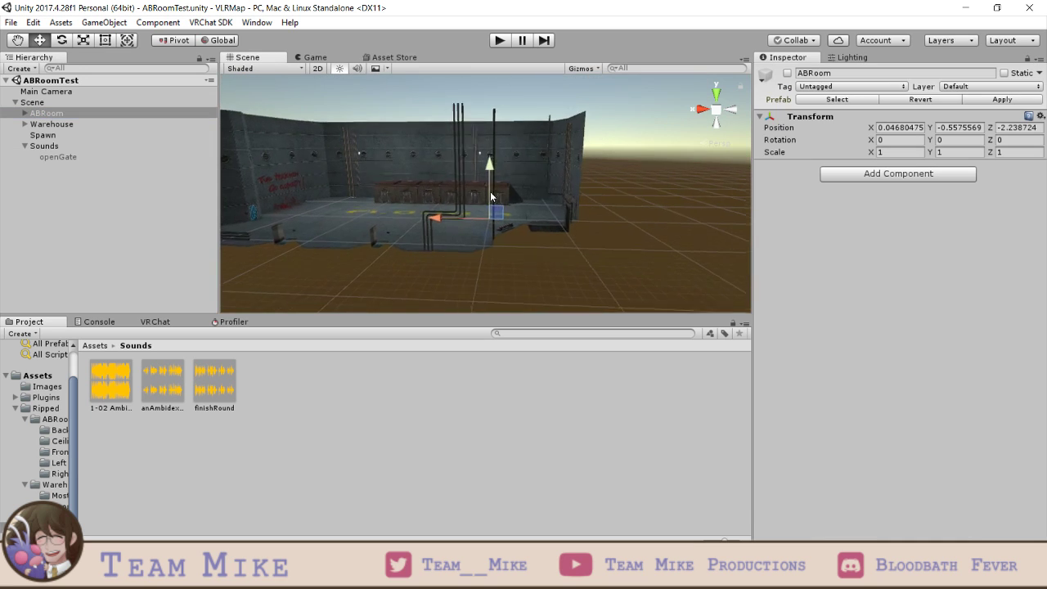
click(788, 74)
scroll(538, 206, up, 6)
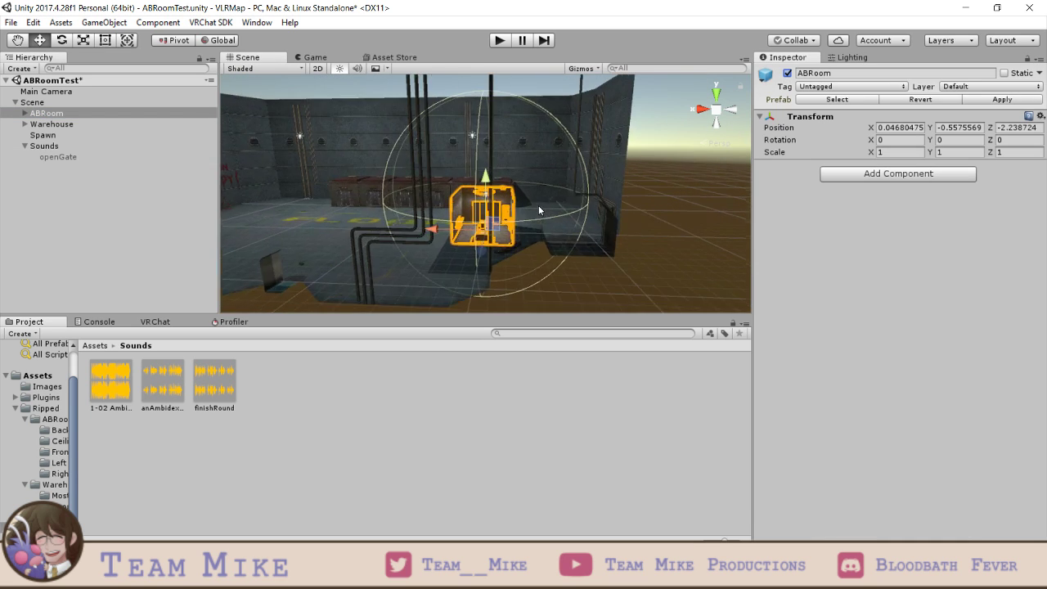
- Move ABRoom well outside the warehouse, to about X 46.3 and Z -75.9
right_drag(560, 181, 527, 231)
scroll(547, 212, down, 8)
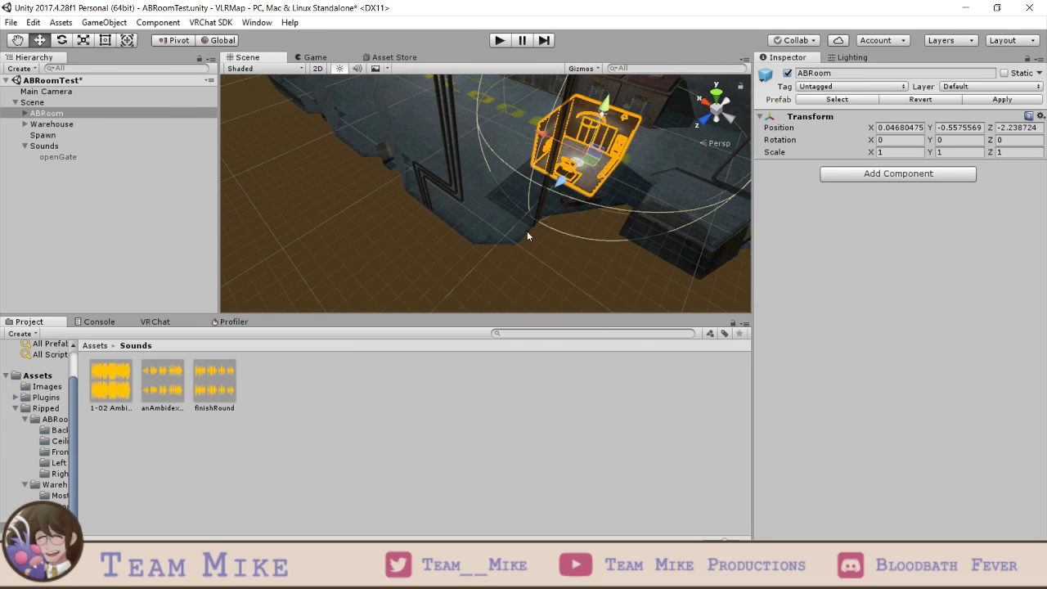
scroll(565, 202, down, 5)
drag(506, 209, 464, 96)
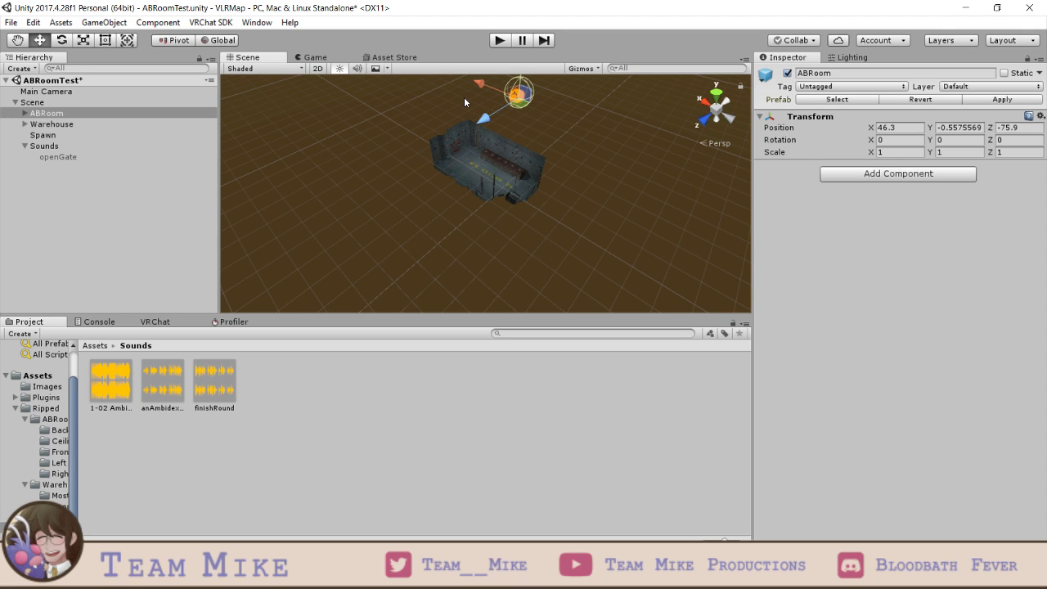
alt+drag(463, 97, 589, 220)
scroll(590, 221, down, 8)
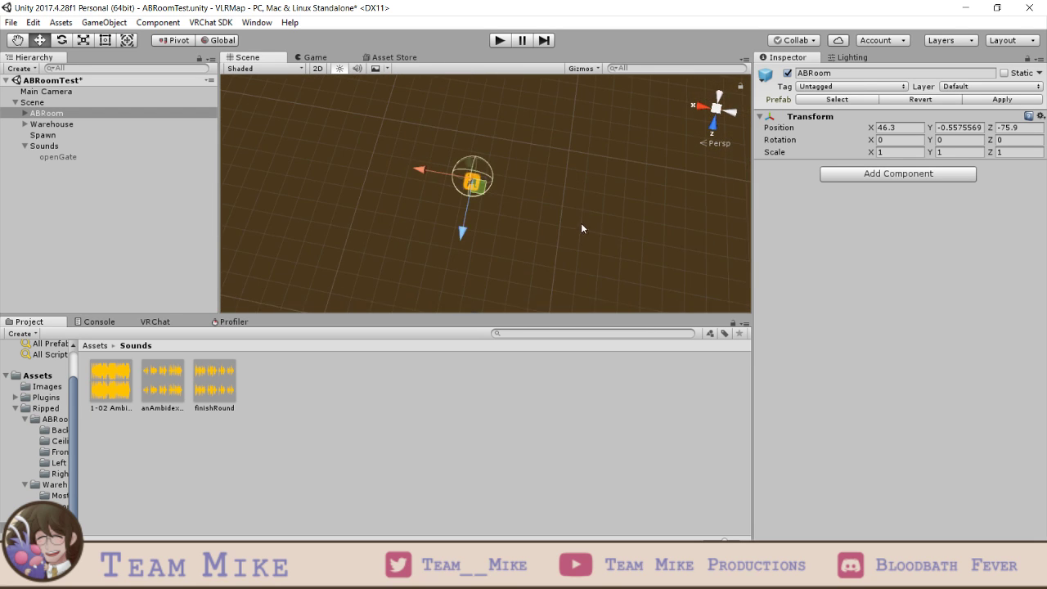
- Move ABRoom closer to the warehouse, to about X 46 and Z -50.1, and set its Y rotation to 180
middle_drag(581, 222, 574, 137)
drag(426, 83, 416, 120)
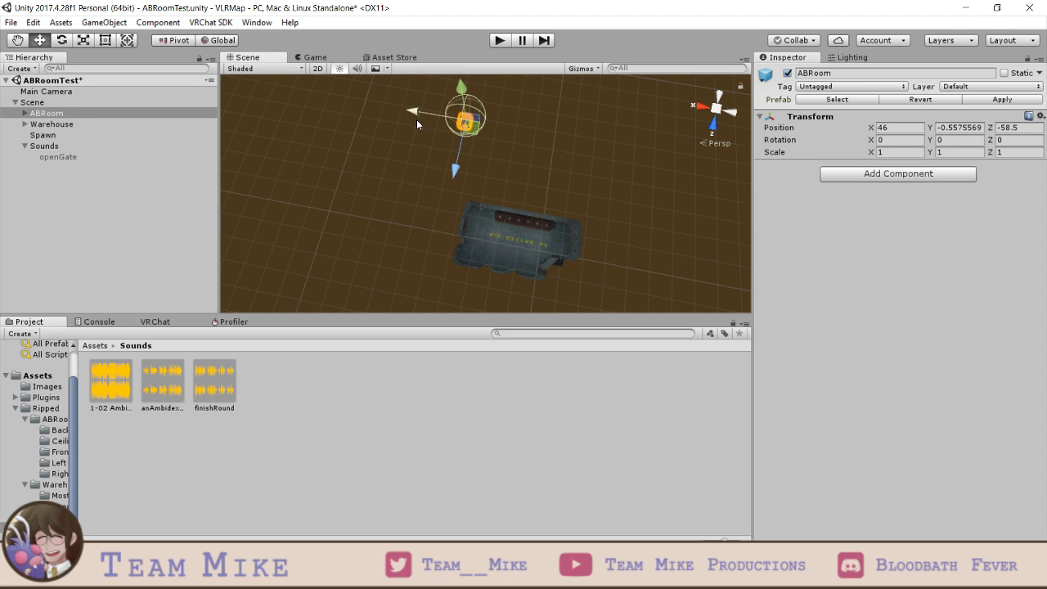
click(952, 139)
text(180)
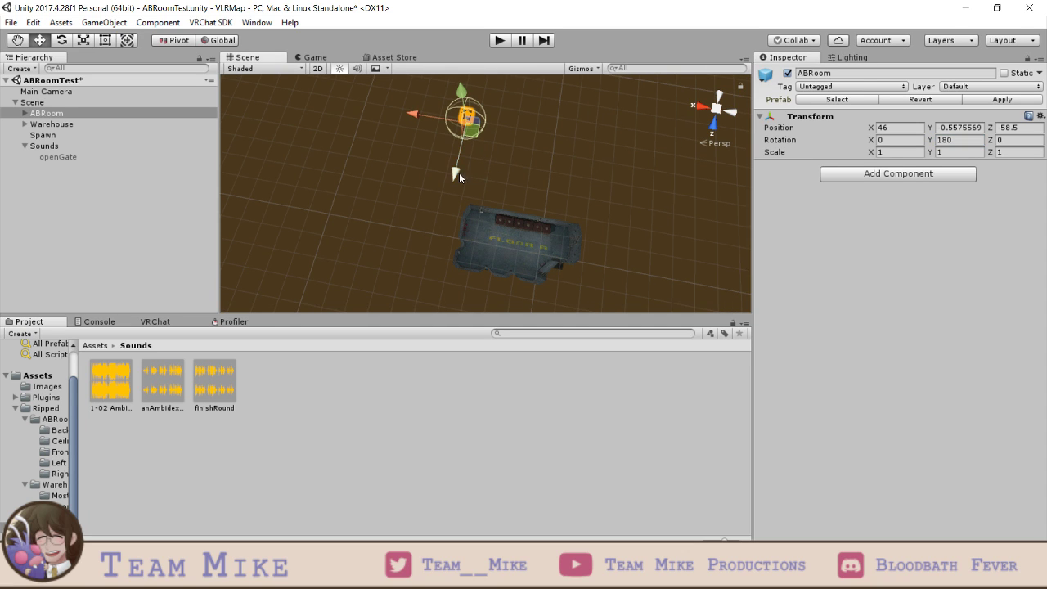
drag(457, 172, 457, 190)
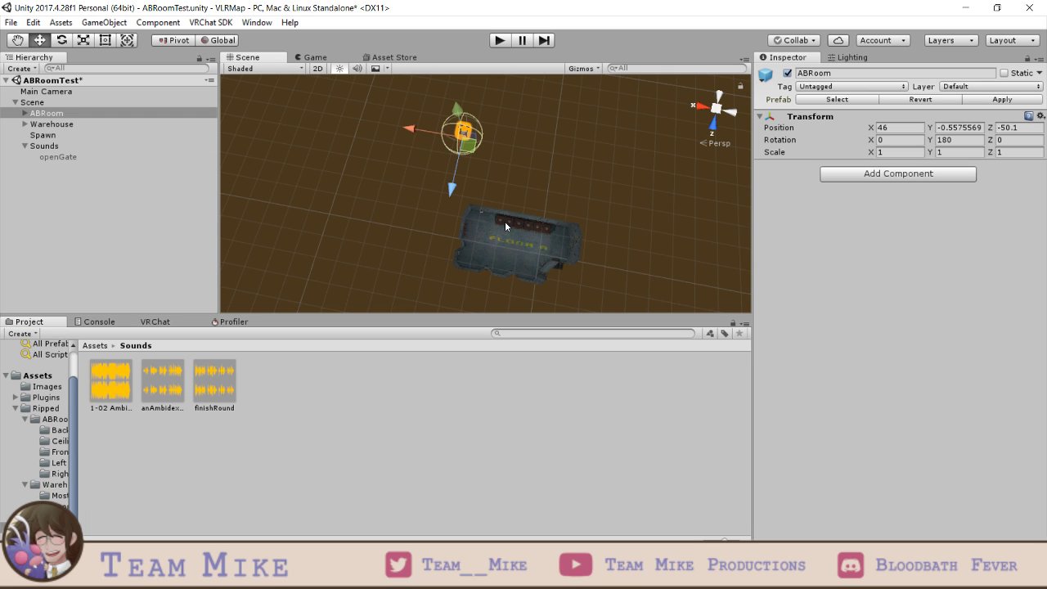
- Examine the rotated ABRoom from above, inside and through its front to check its orientation
key(f)
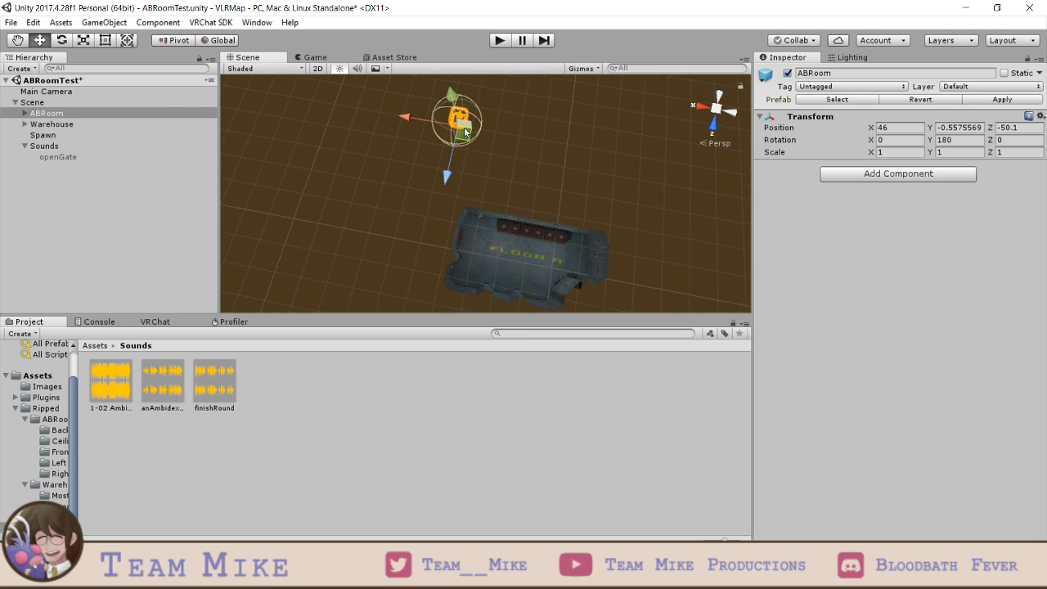
scroll(547, 218, down, 10)
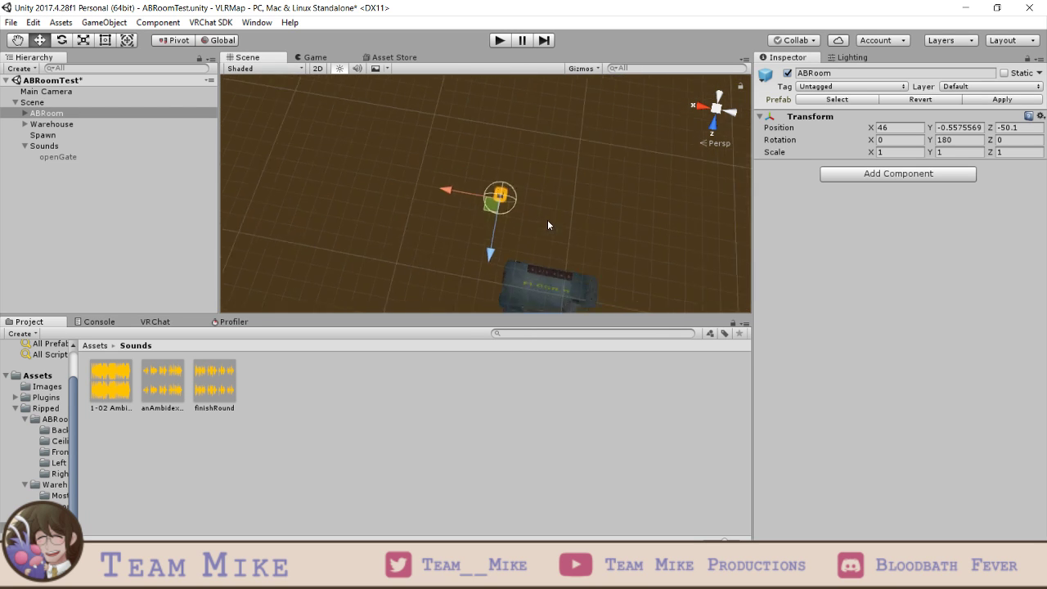
scroll(513, 190, up, 14)
scroll(515, 188, up, 8)
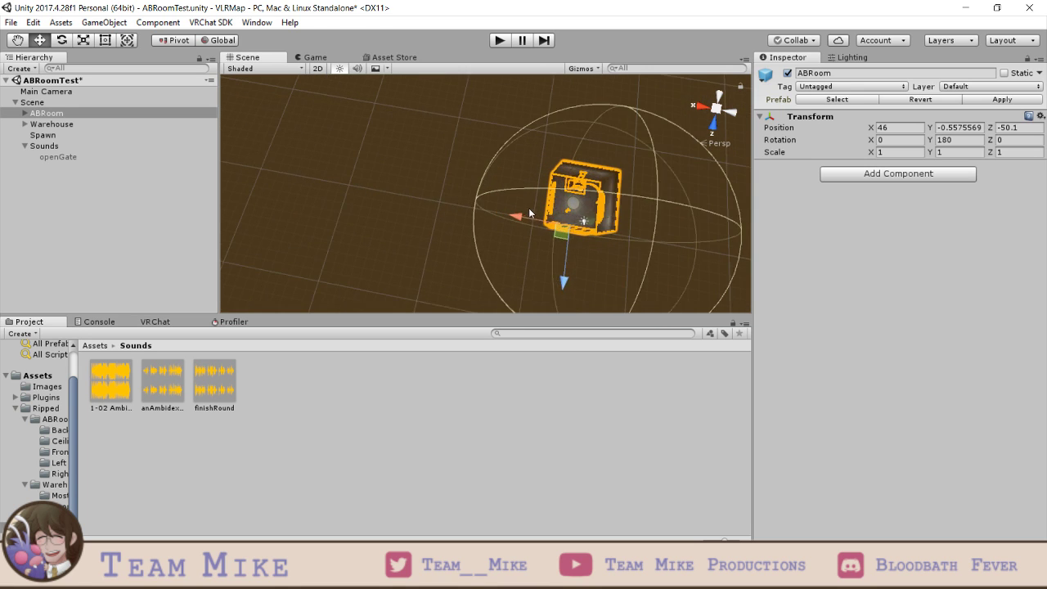
scroll(529, 207, down, 5)
middle_drag(533, 209, 478, 199)
scroll(479, 192, up, 15)
scroll(481, 194, up, 6)
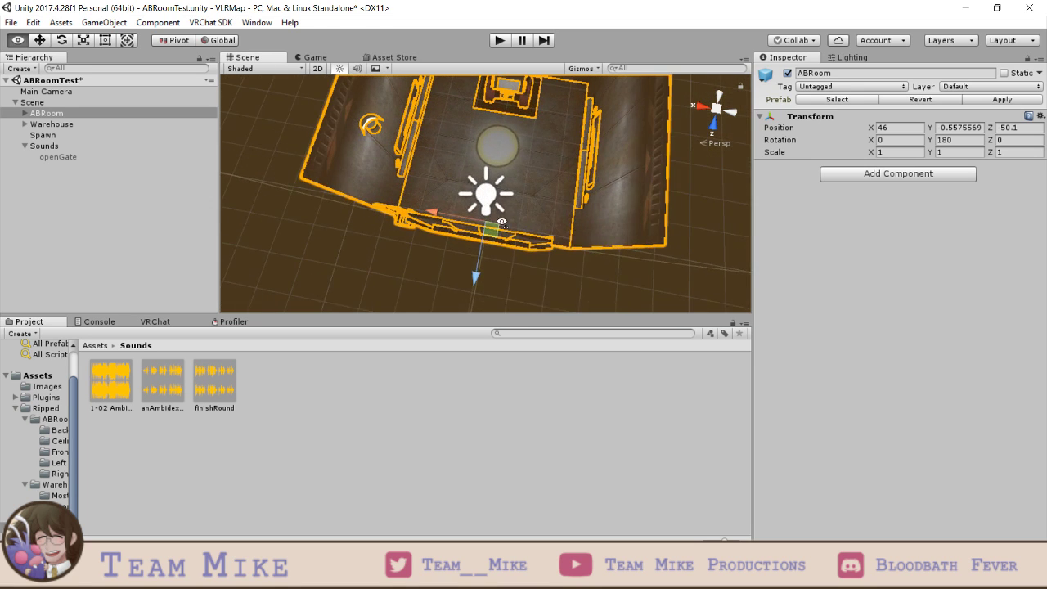
scroll(565, 203, down, 3)
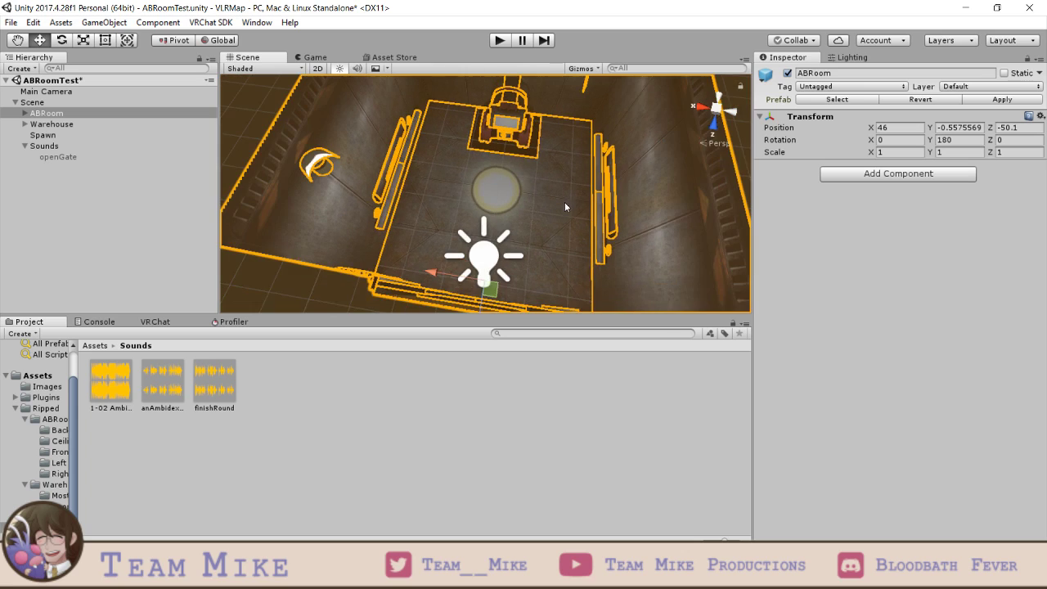
right_drag(564, 203, 568, 161)
middle_drag(561, 204, 558, 171)
right_drag(558, 171, 546, 162)
scroll(546, 162, up, 10)
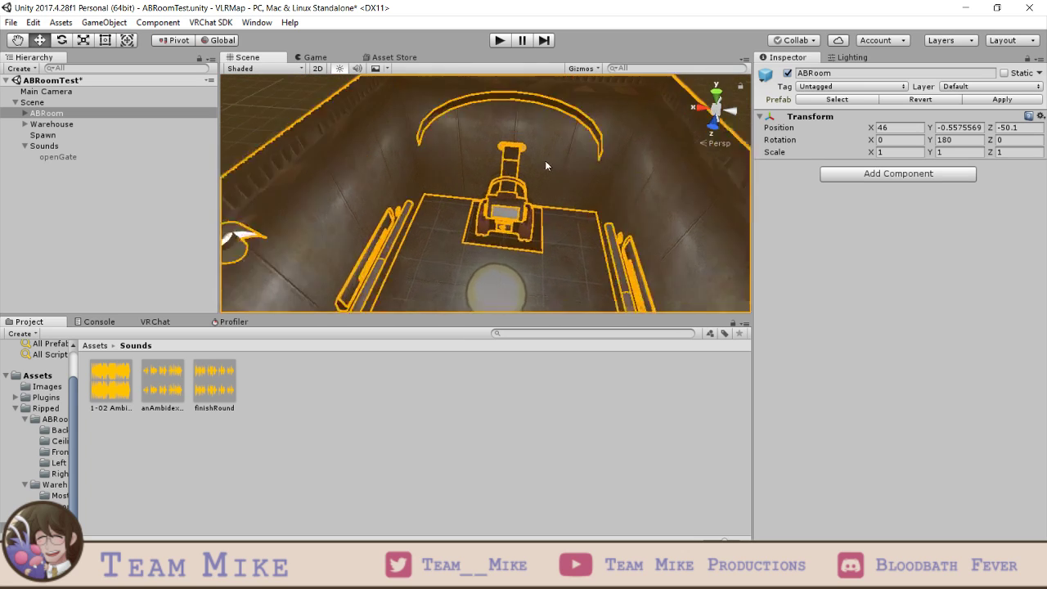
middle_drag(546, 163, 552, 124)
scroll(554, 139, down, 10)
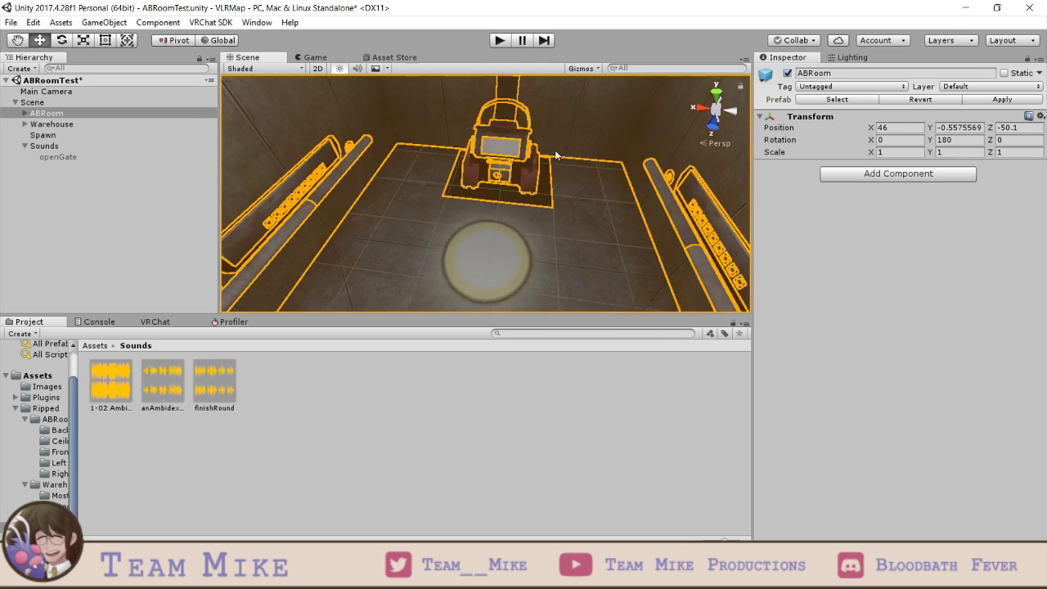
right_drag(546, 270, 537, 174)
mouse_move(537, 220)
alt+mouse_down()
mouse_move(537, 126)
mouse_move(529, 239)
mouse_move(540, 225)
alt+mouse_up()
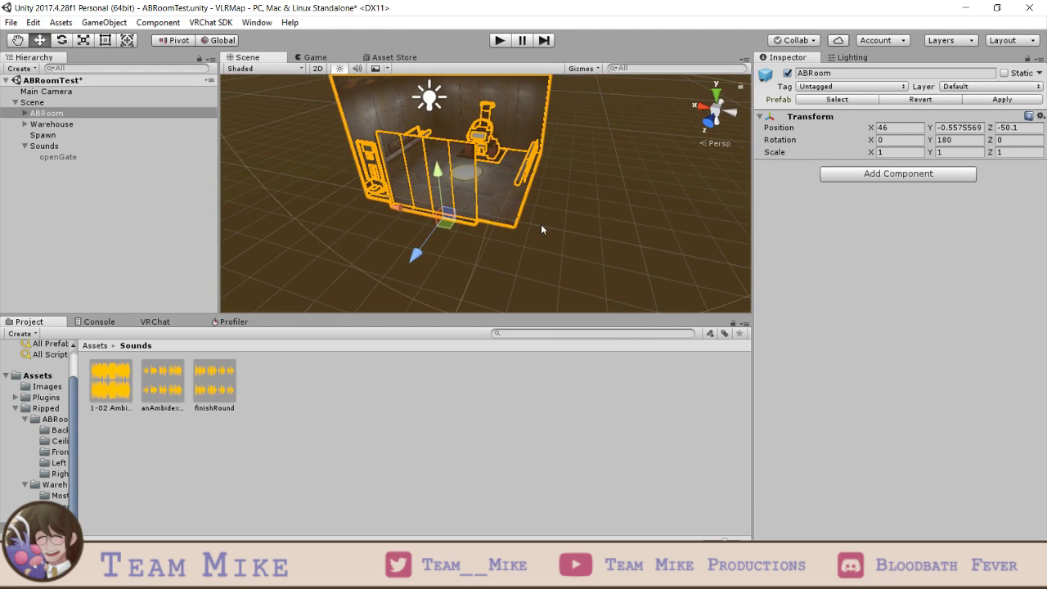
scroll(487, 227, up, 3)
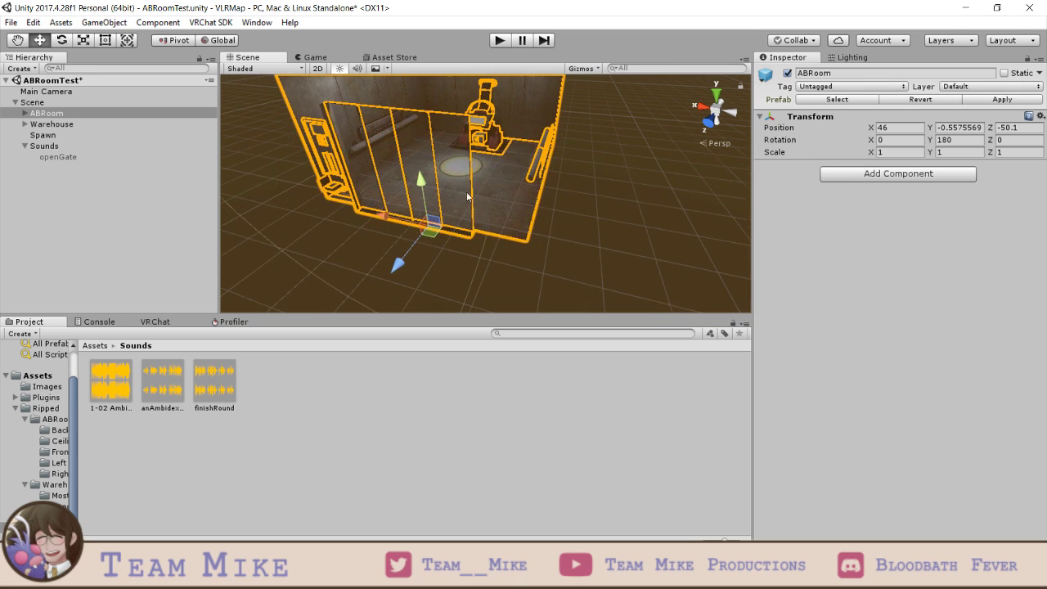
- Create an empty child object inside ABRoom and name it Spawn
click(56, 115)
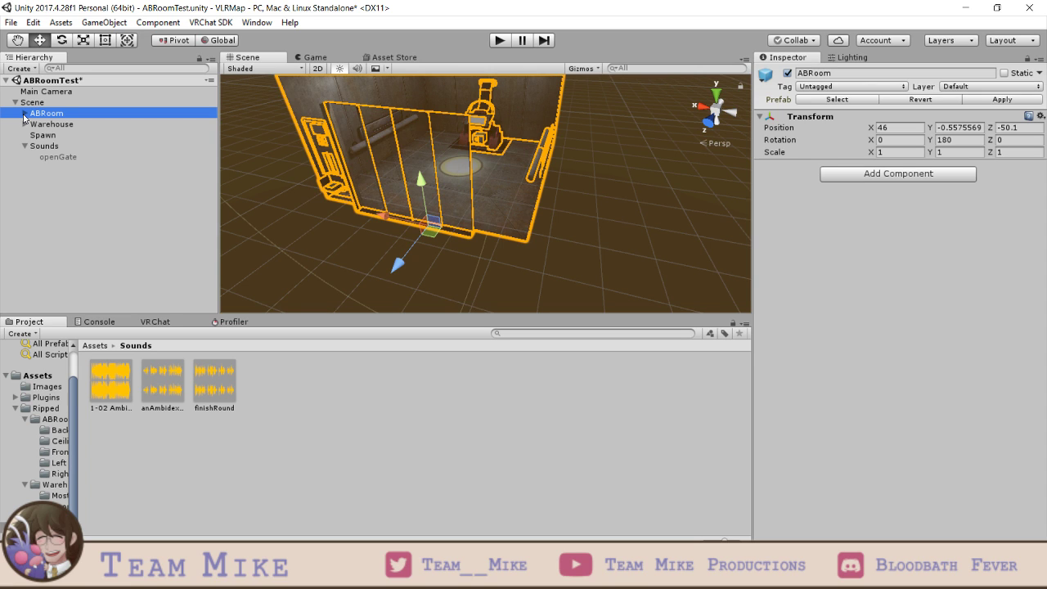
click(25, 113)
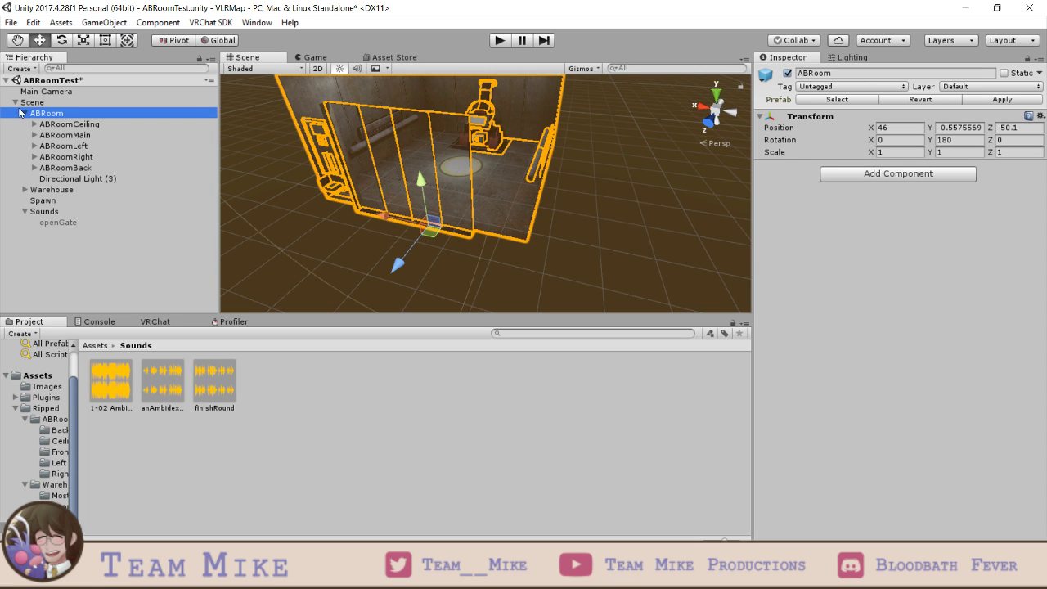
click(53, 179)
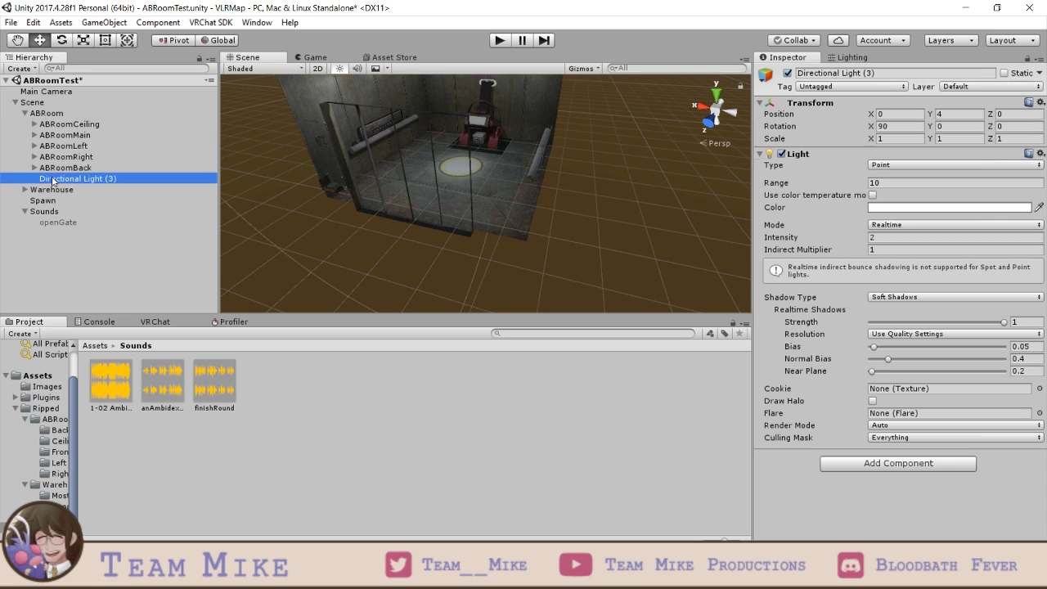
right_click(57, 114)
click(94, 225)
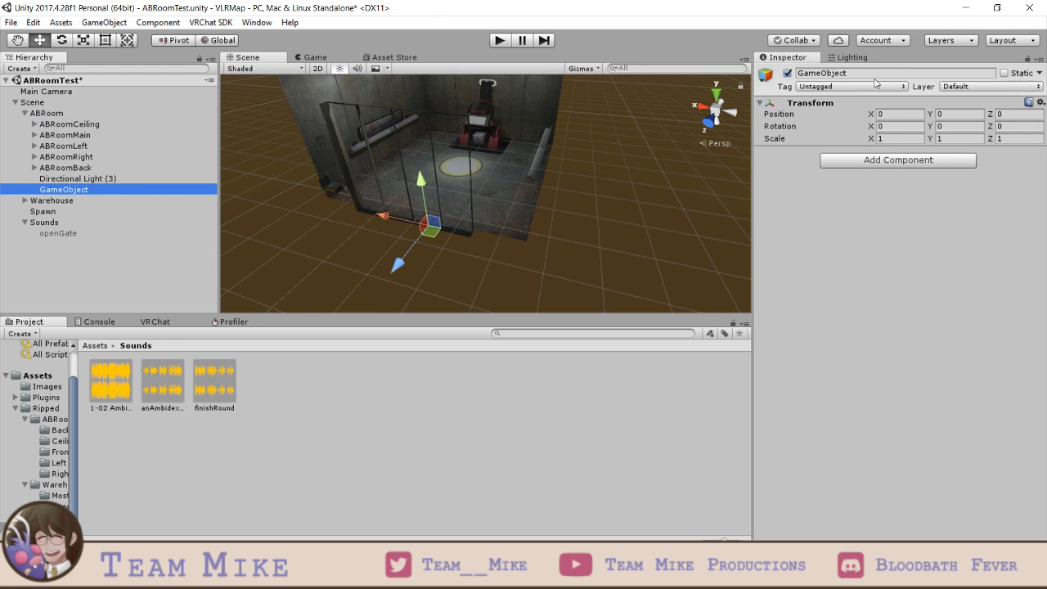
click(875, 81)
double_click(875, 78)
text(Spawn)
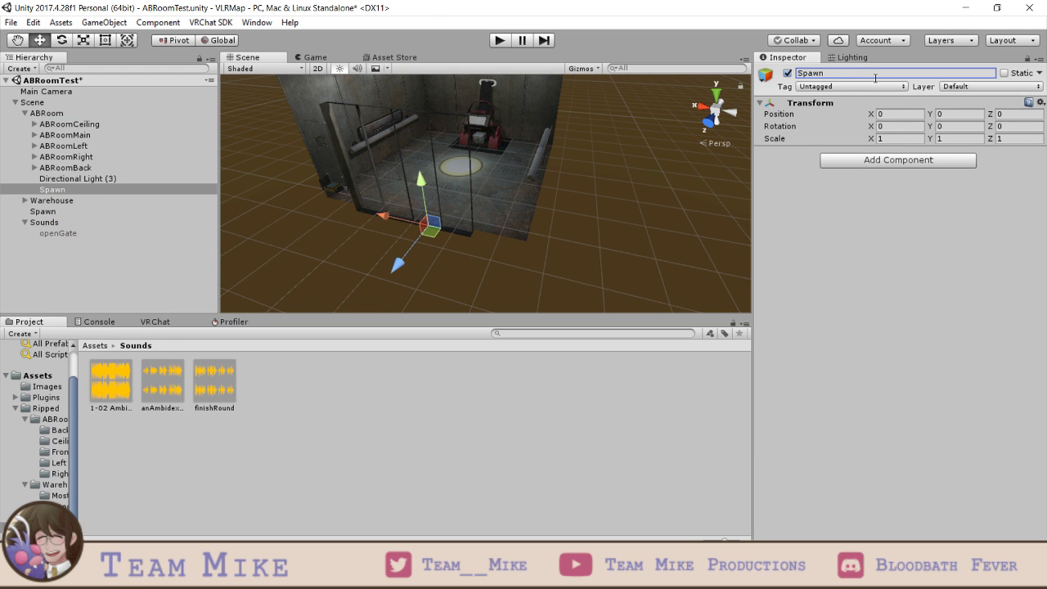
- Set the Y rotation of ABRoom's Spawn object to 180 and save the scene
scroll(491, 225, down, 3)
alt+drag(605, 206, 466, 222)
scroll(466, 219, up, 3)
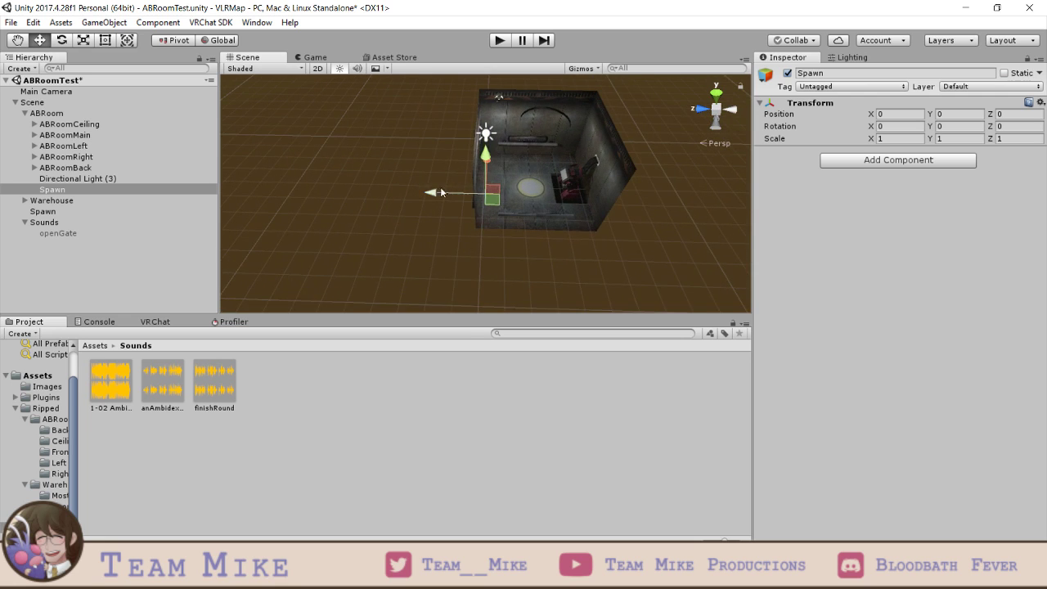
scroll(458, 204, up, 8)
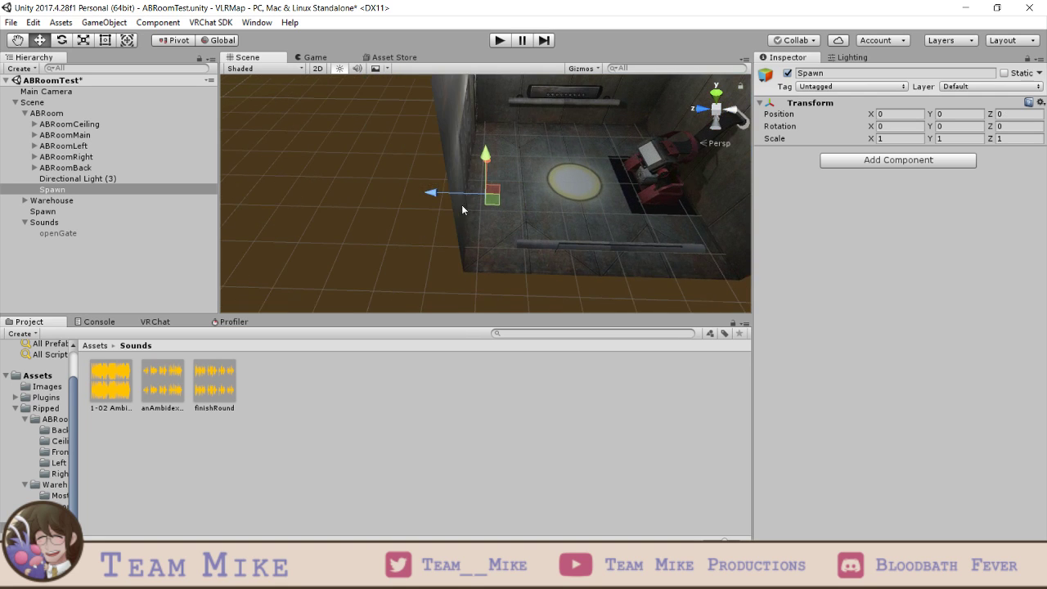
scroll(463, 207, down, 6)
alt+drag(589, 229, 487, 260)
scroll(483, 245, up, 10)
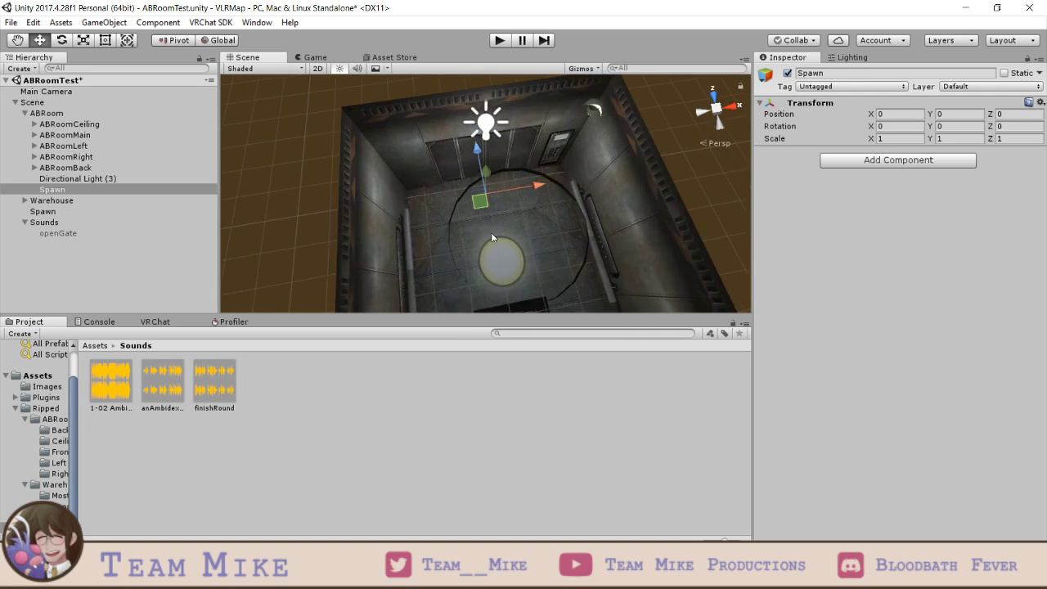
scroll(492, 238, up, 5)
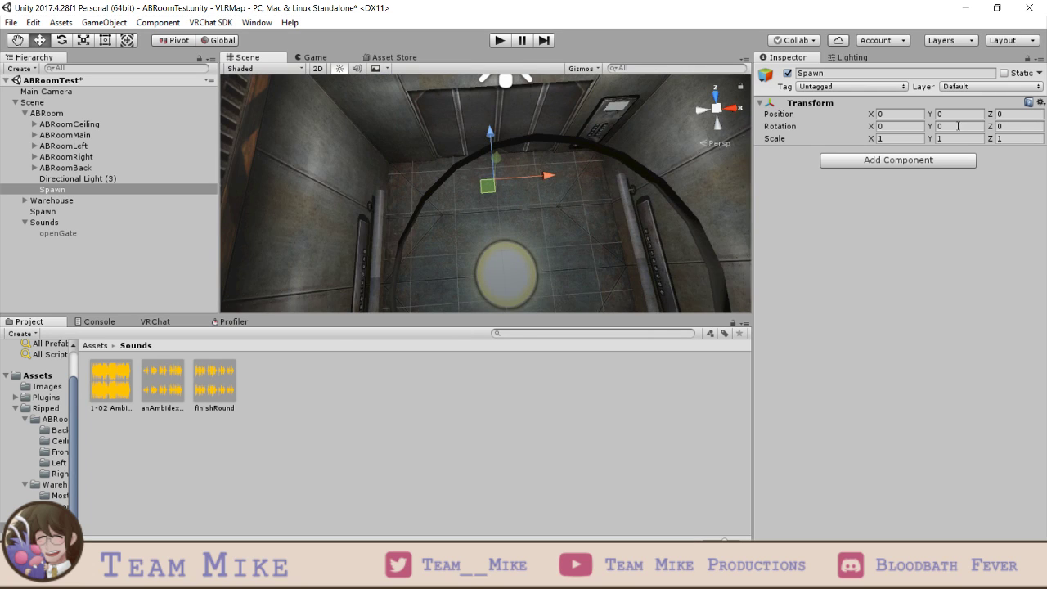
click(956, 126)
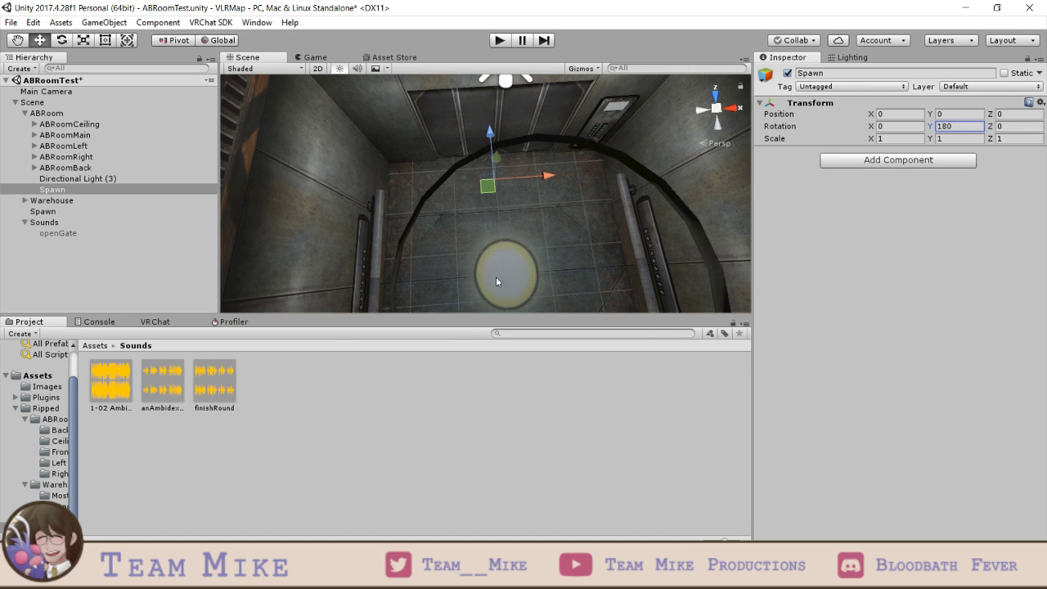
key(ctrl+s)
- Examine the Spawn object's placement and facing direction at ABRoom's front edge
alt+drag(450, 255, 524, 240)
scroll(525, 240, down, 8)
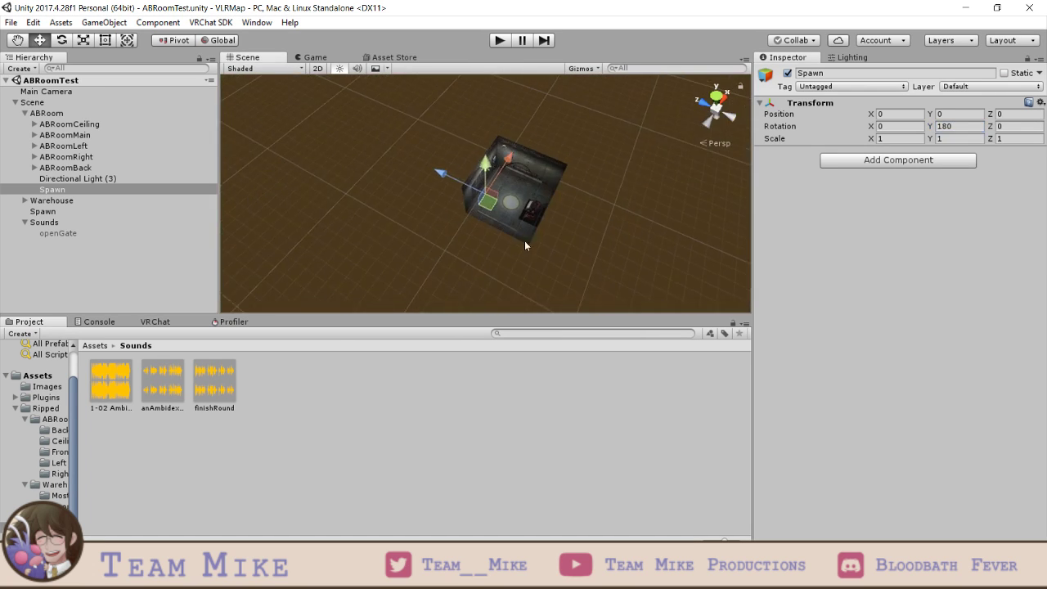
alt+drag(376, 263, 458, 249)
alt+drag(376, 266, 455, 246)
scroll(455, 244, up, 8)
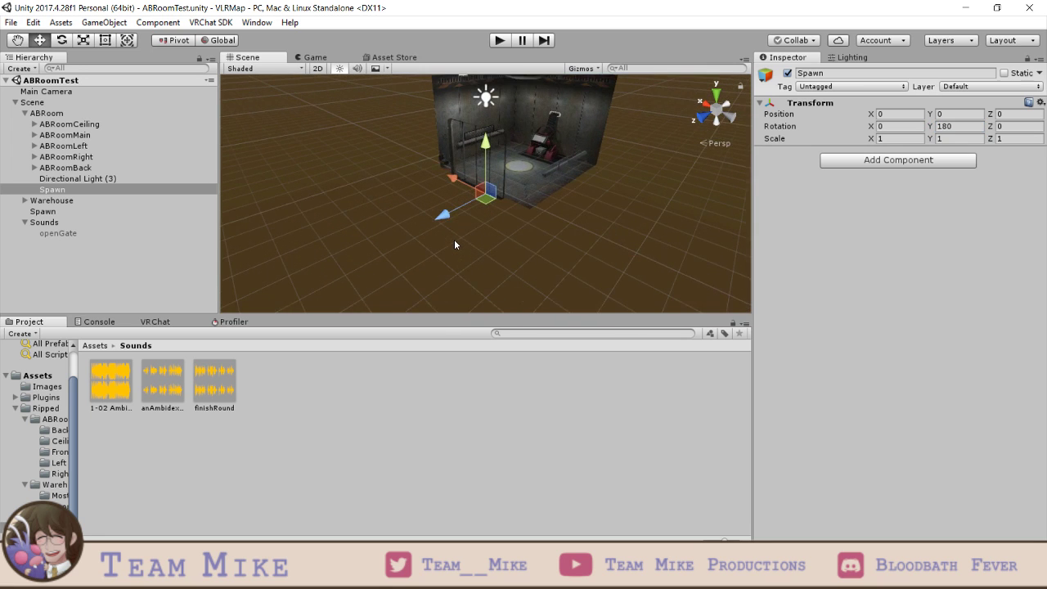
mouse_move(502, 189)
right_down()
mouse_move(505, 213)
mouse_move(512, 175)
mouse_move(485, 210)
mouse_move(505, 215)
mouse_move(501, 199)
mouse_move(484, 193)
right_up()
scroll(512, 175, down, 6)
key(f)
key(f)
scroll(485, 213, up, 4)
key(f)
scroll(494, 216, up, 4)
scroll(494, 215, up, 3)
scroll(500, 198, down, 8)
scroll(485, 196, up, 3)
alt+drag(485, 196, 553, 208)
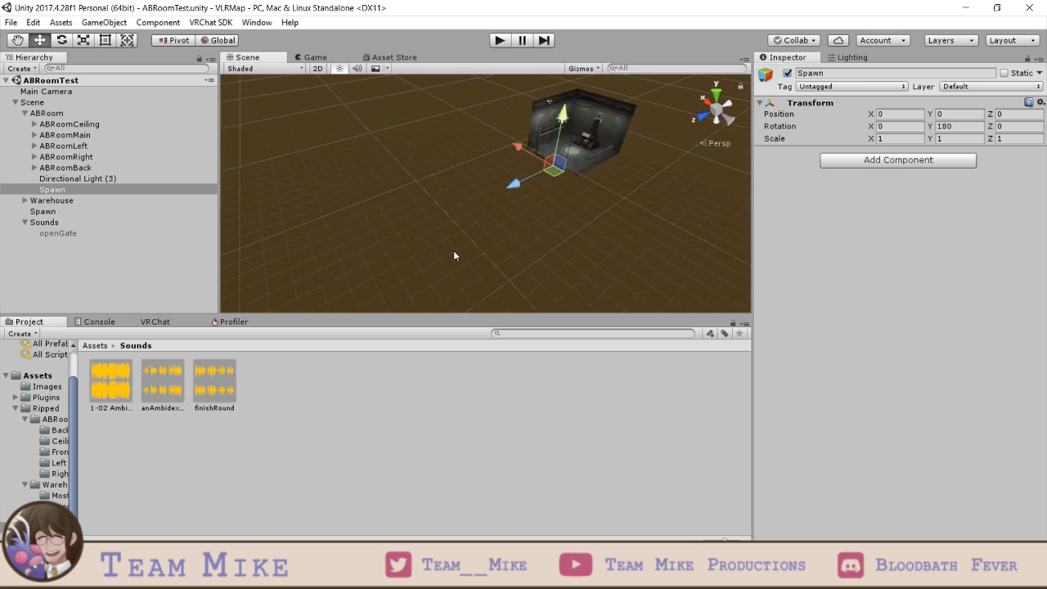
scroll(552, 208, up, 10)
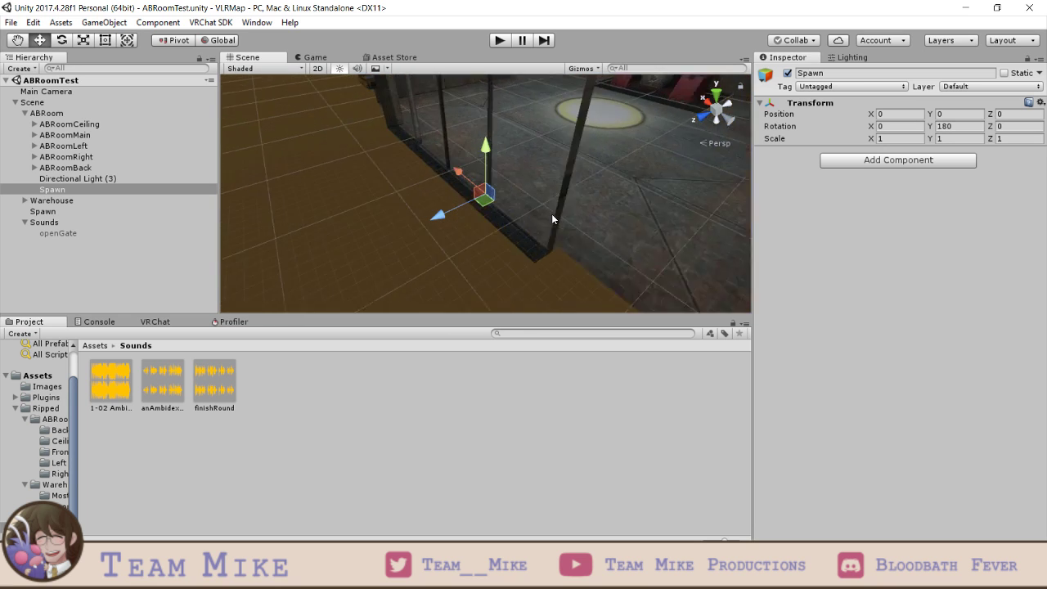
scroll(551, 214, down, 5)
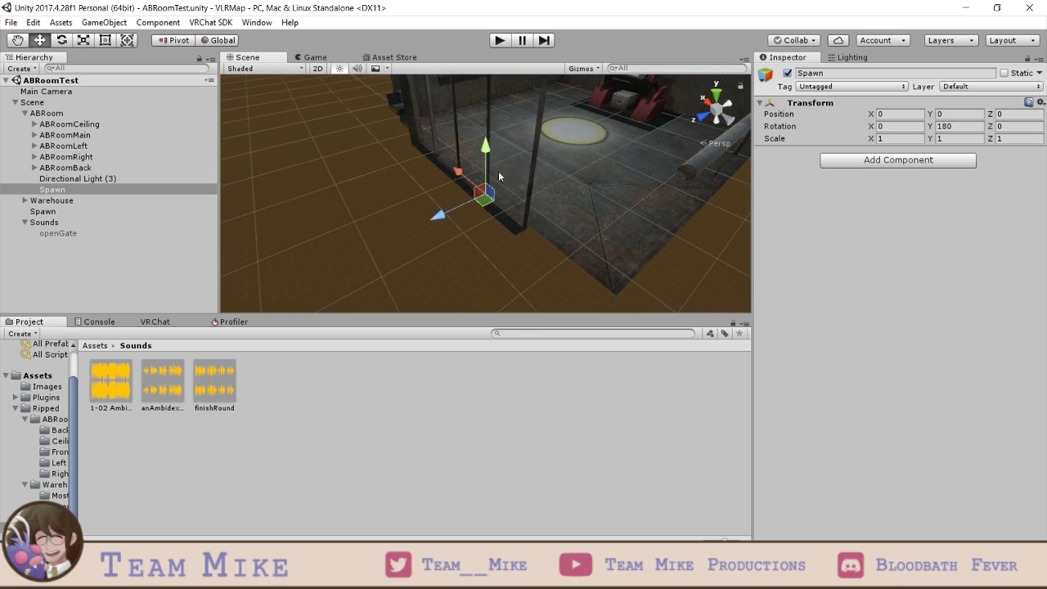
- Raise ABRoom's Spawn object to about Y 1.15 in an isometric side view and save the scene
alt+drag(550, 215, 548, 185)
click(717, 113)
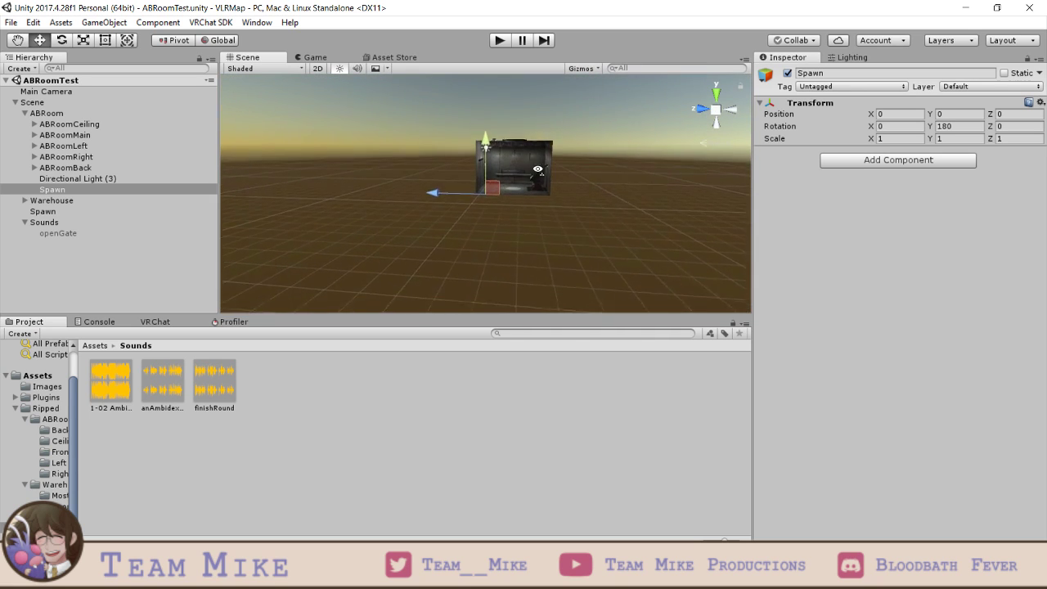
click(718, 113)
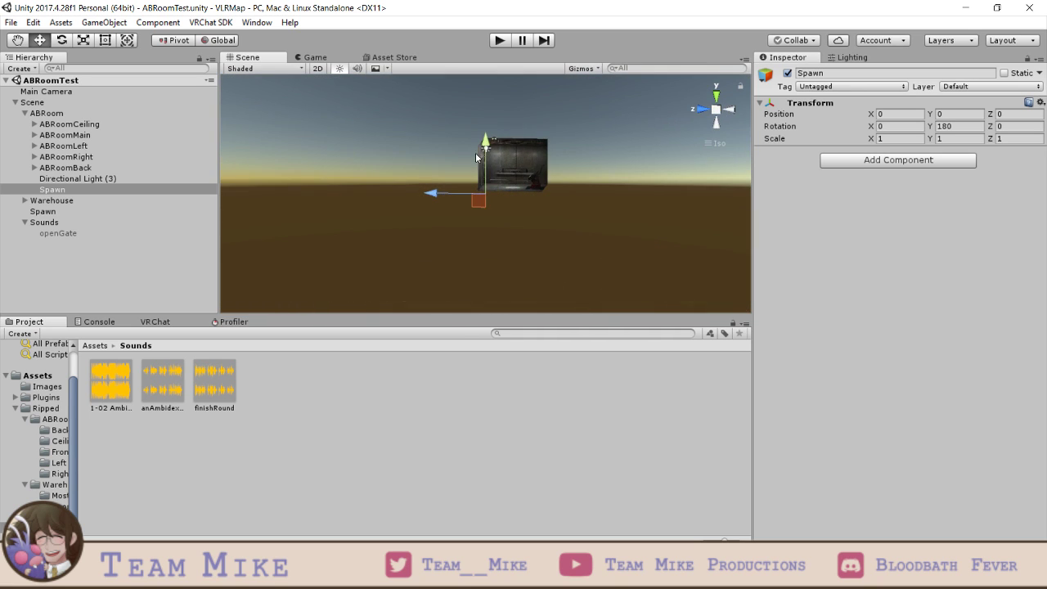
drag(486, 147, 489, 129)
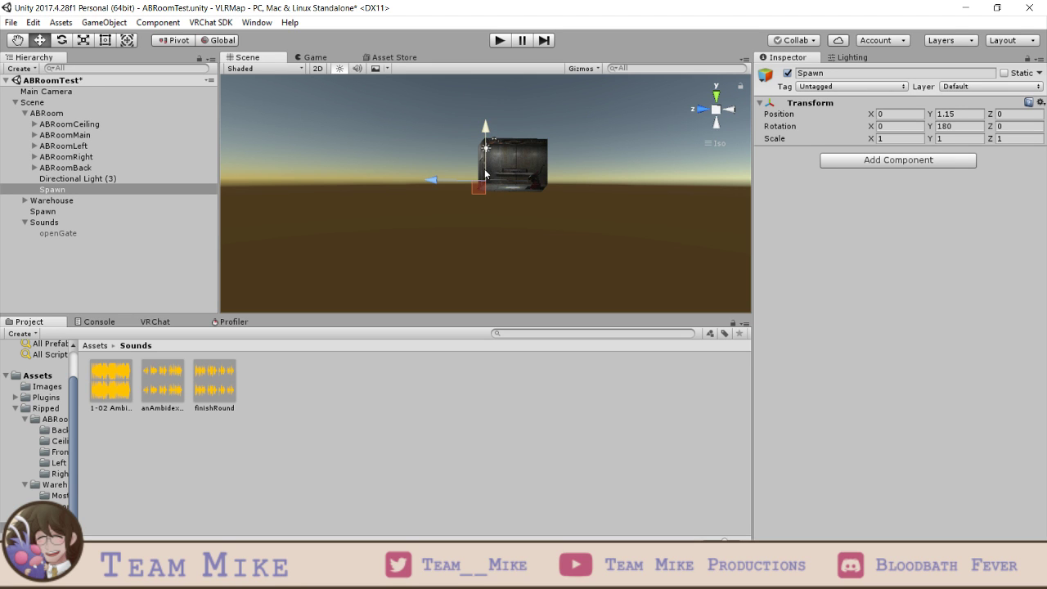
key(ctrl+s)
- Rename the Spawn object inside ABRoom as ABSpawn1
right_drag(511, 180, 516, 221)
scroll(514, 230, up, 12)
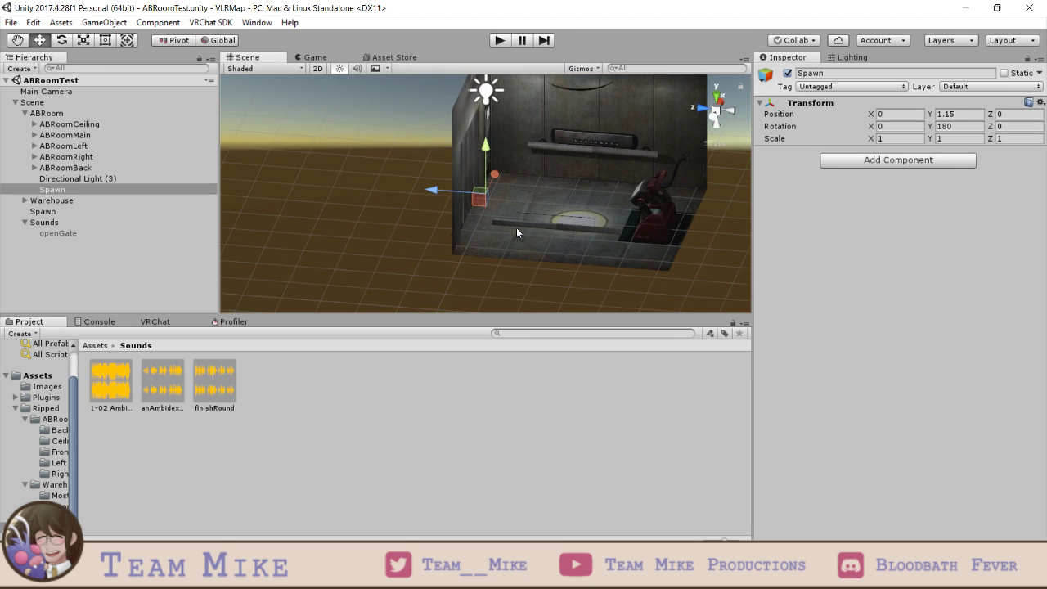
alt+drag(575, 192, 585, 213)
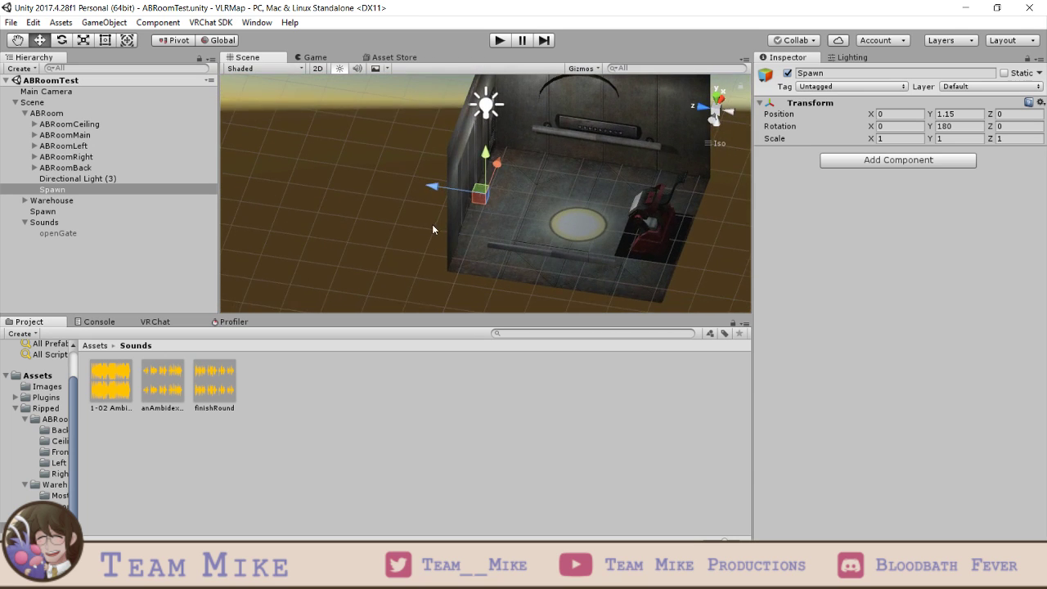
click(66, 193)
click(847, 72)
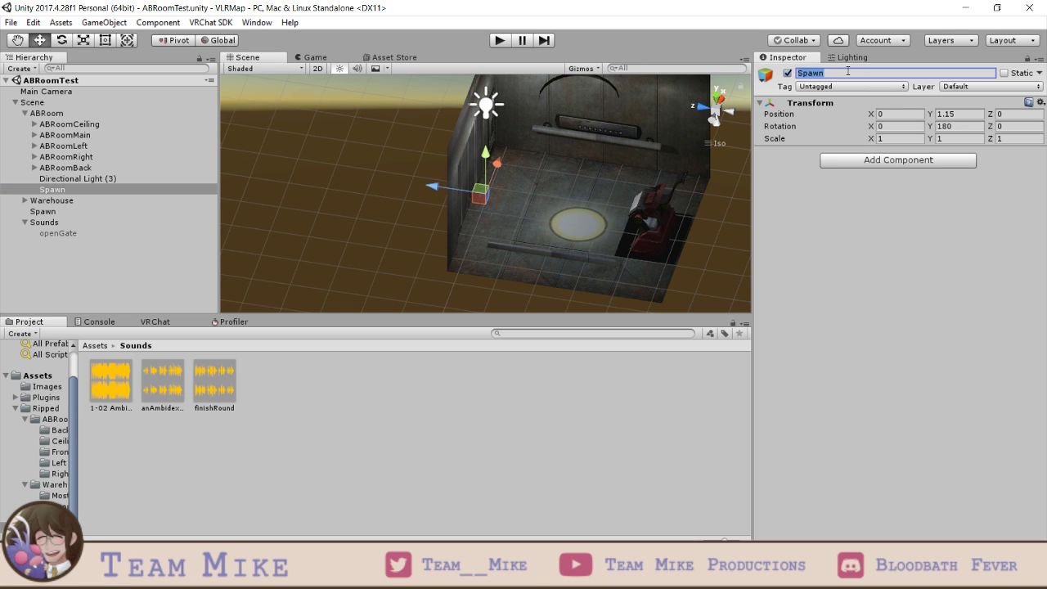
scroll(320, 217, up, 2)
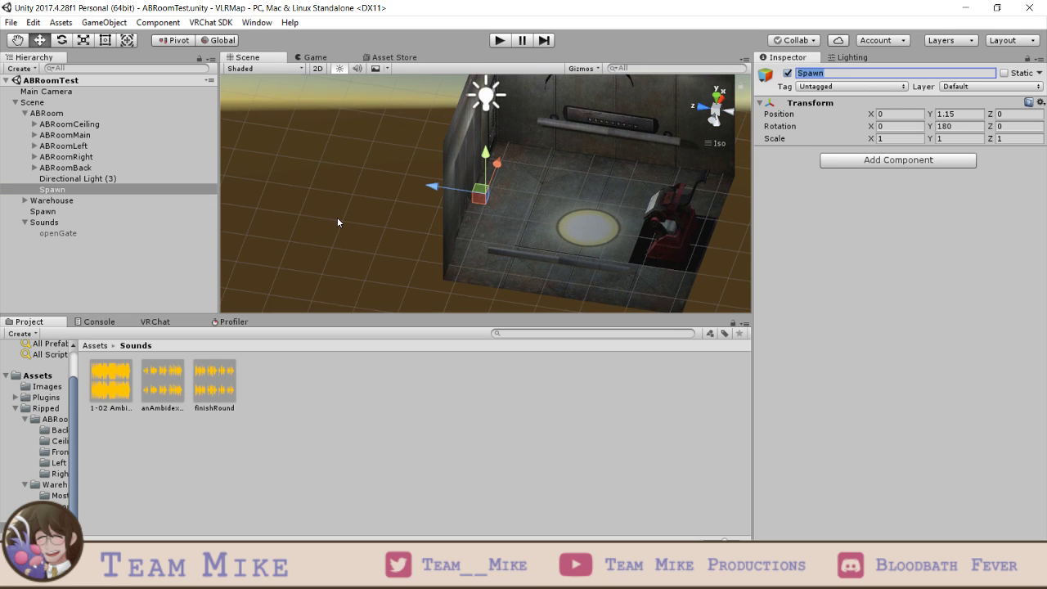
text(ABSpawn2)
key(BackSpace)
text(1)
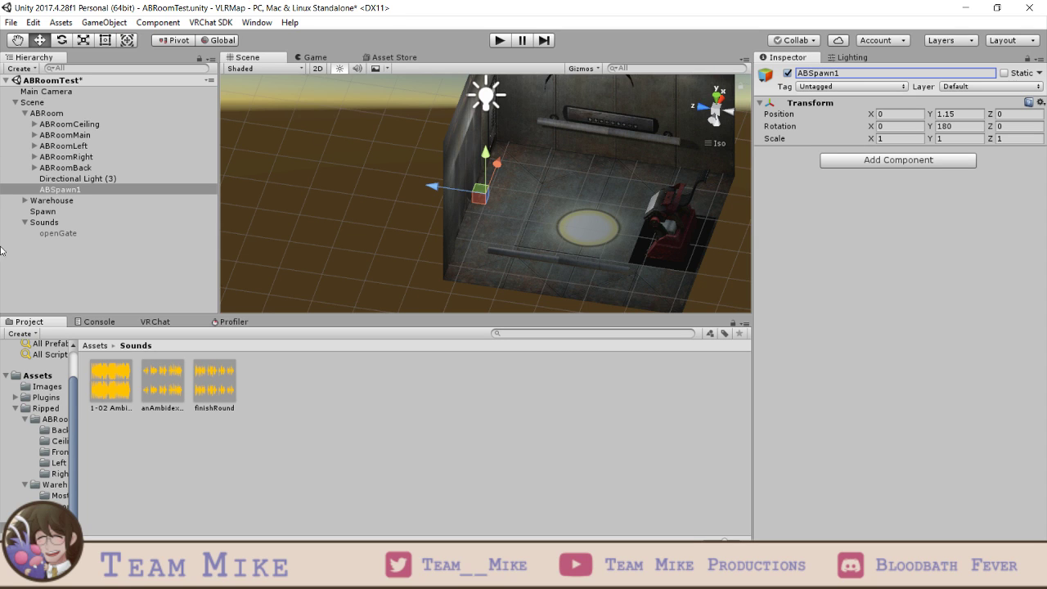
- Locate the row of Ambidex Room booths inside the Warehouse and view it from the front
click(26, 200)
scroll(80, 217, down, 5)
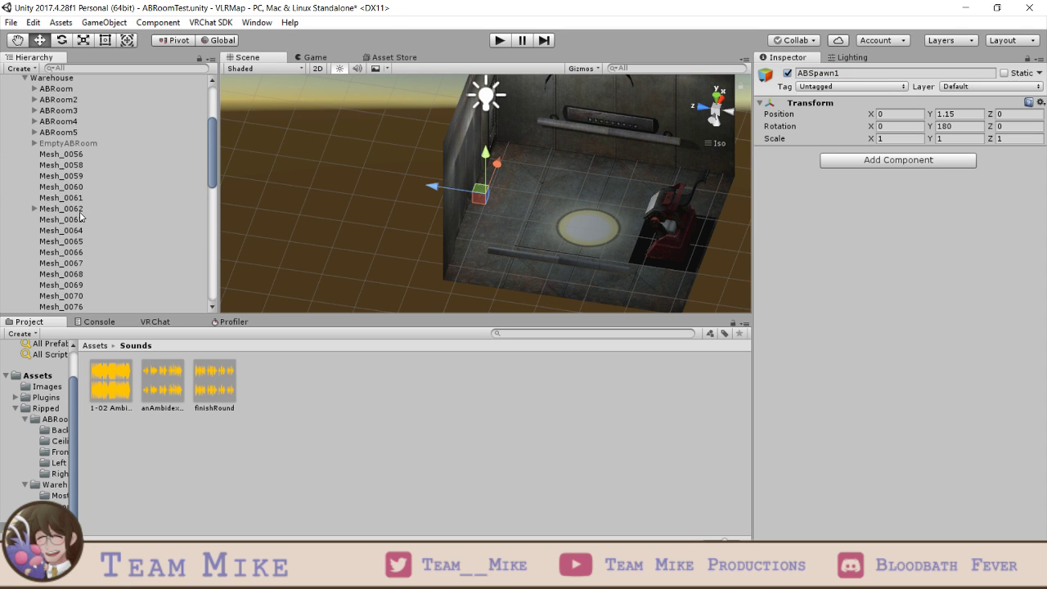
click(65, 209)
double_click(49, 209)
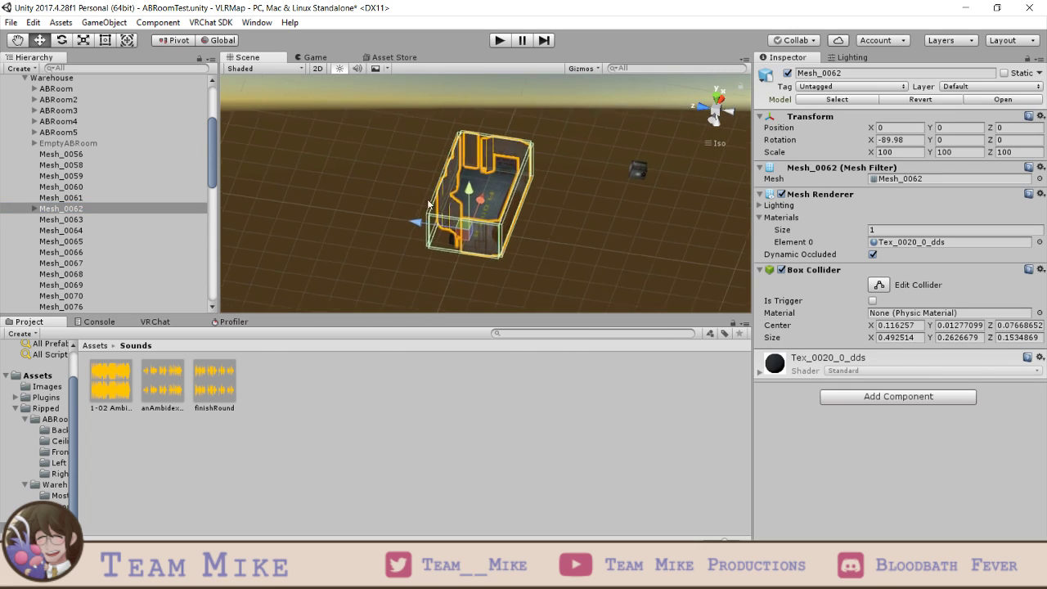
right_drag(329, 190, 631, 189)
scroll(555, 201, up, 5)
click(642, 219)
key(f)
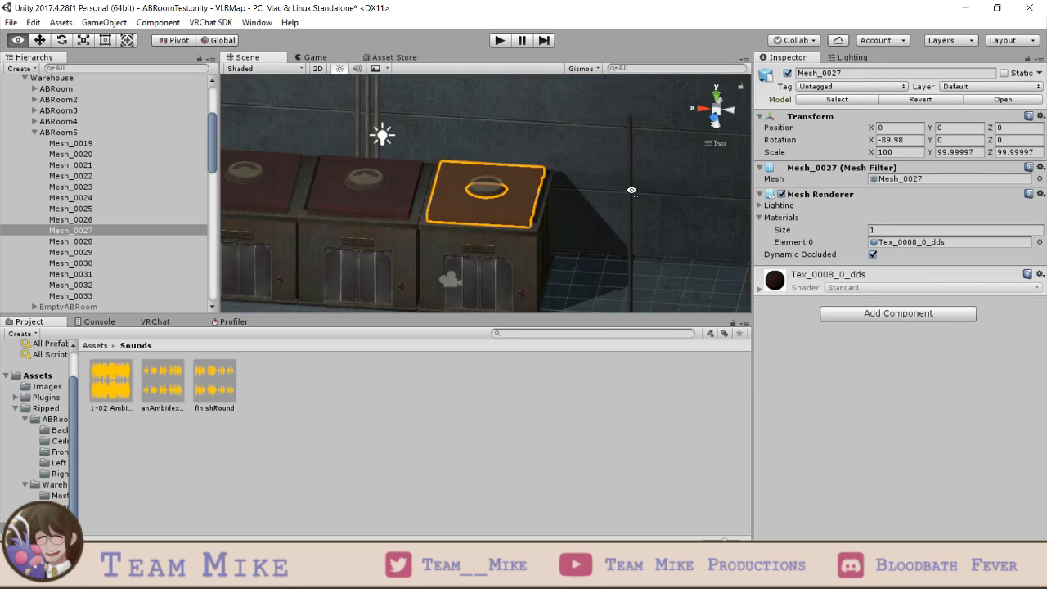
- Find the first Ambidex Room's gate in the booth row and select its AmbidexGate group, collapsed under ABRoom0
scroll(384, 230, down, 8)
click(284, 221)
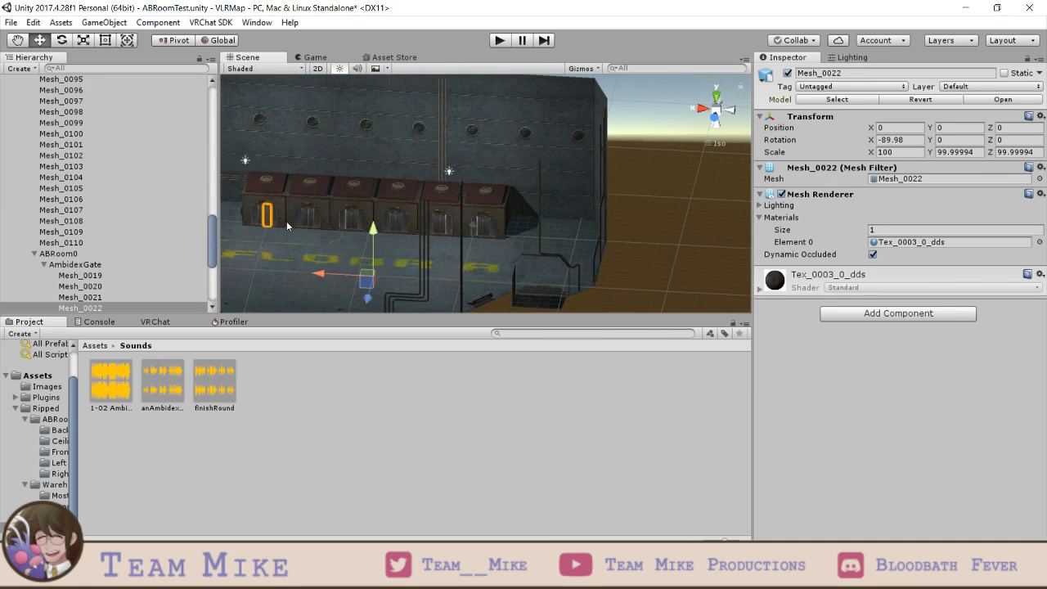
key(f)
scroll(134, 288, down, 4)
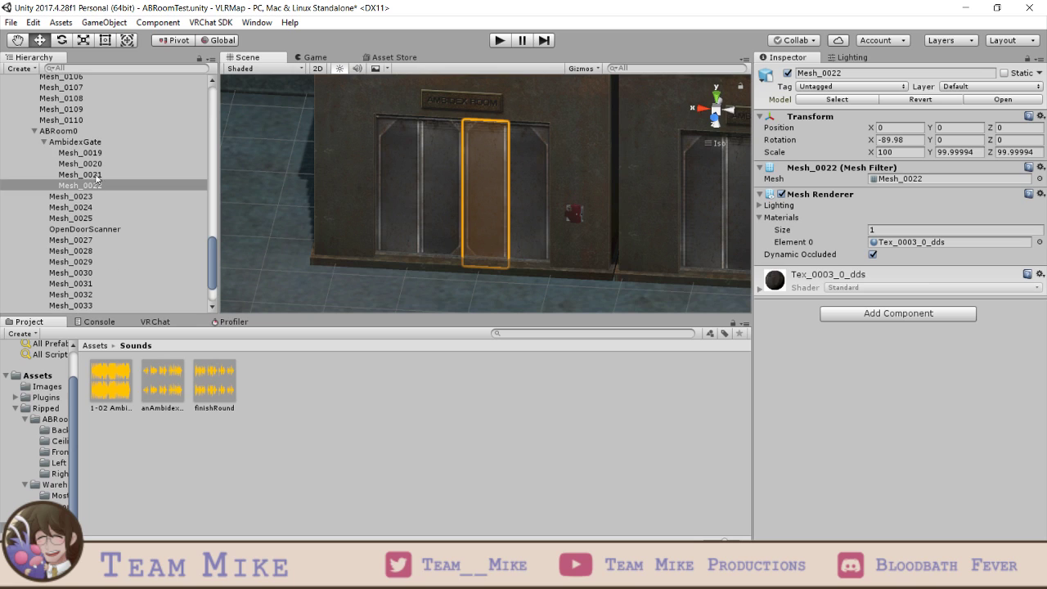
click(60, 142)
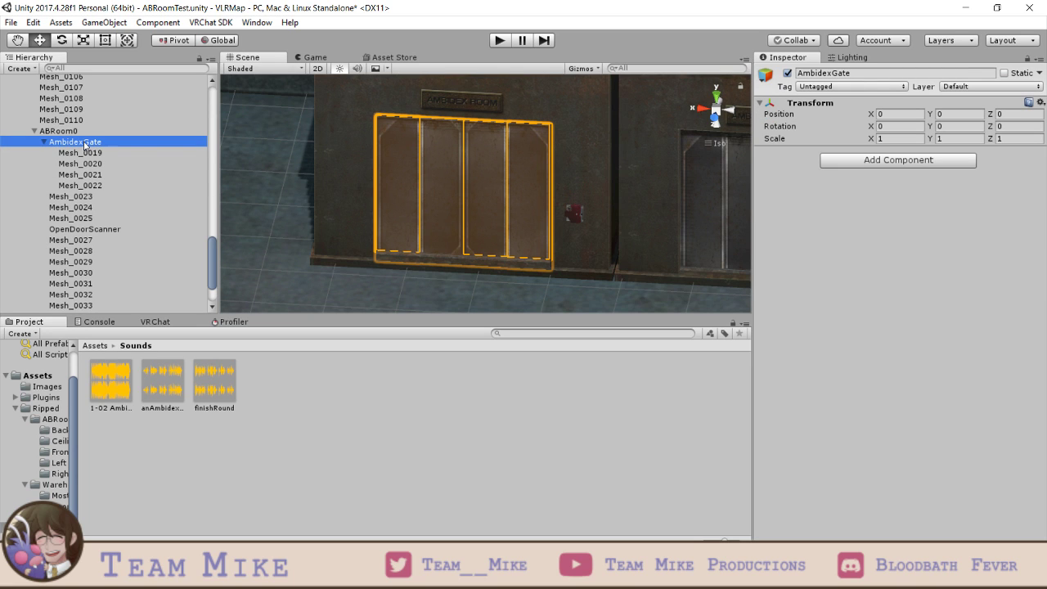
key(Left)
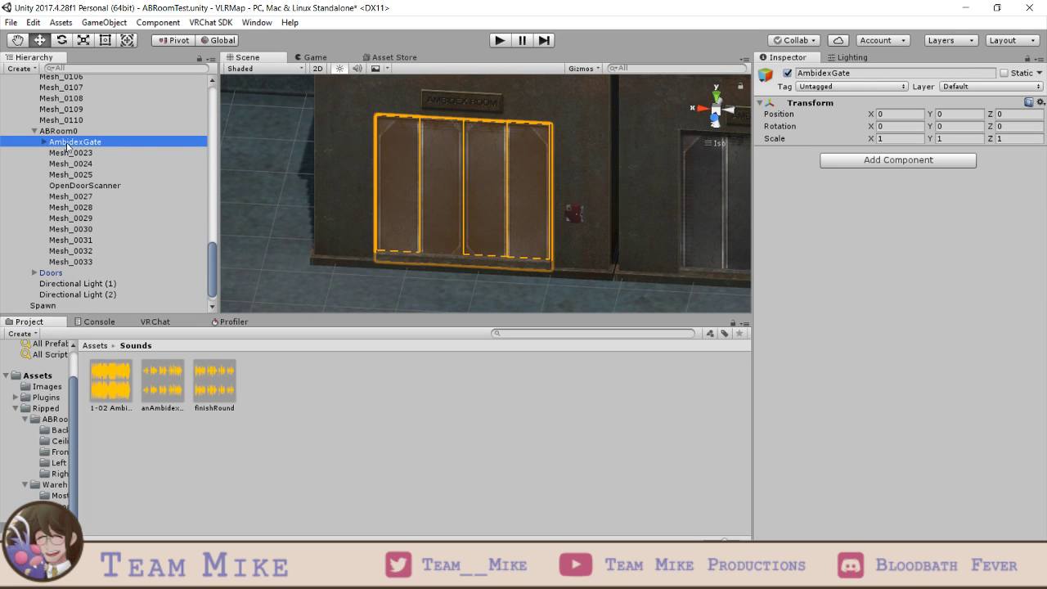
- Create an empty child object named TeleportToABRoom in ABRoom0 and place it directly after AmbidexGate in the hierarchy
right_click(68, 147)
click(61, 131)
right_click(63, 130)
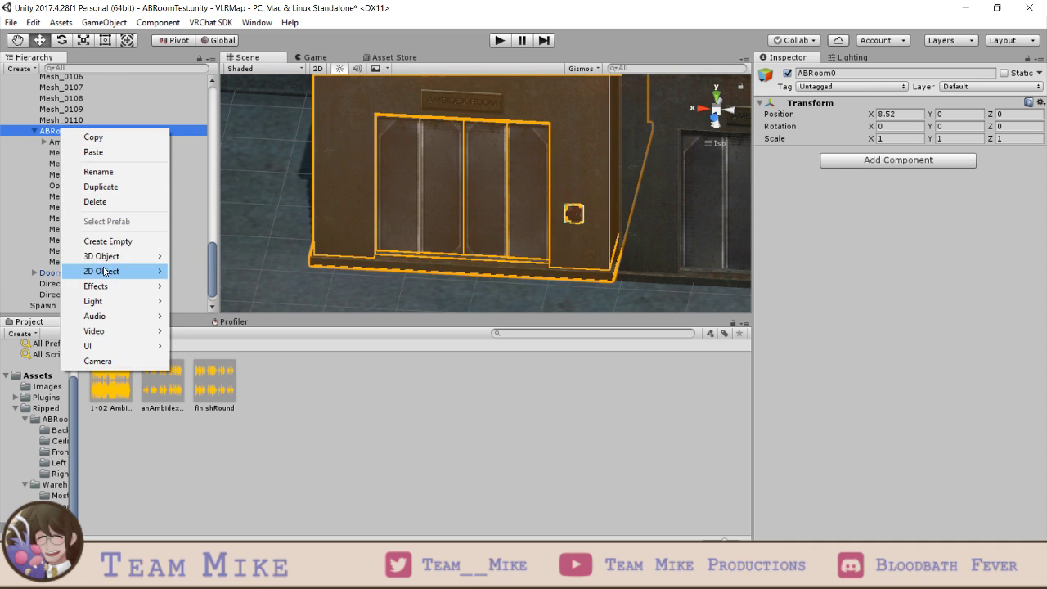
click(108, 242)
click(901, 73)
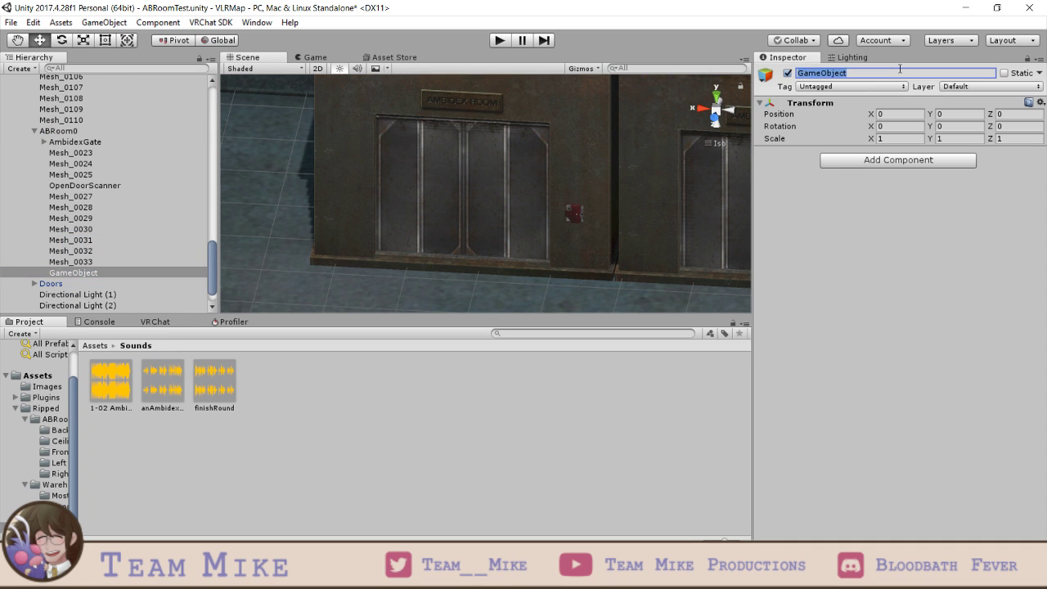
text(TeleportToABRoom)
key(Return)
drag(50, 276, 101, 150)
click(75, 141)
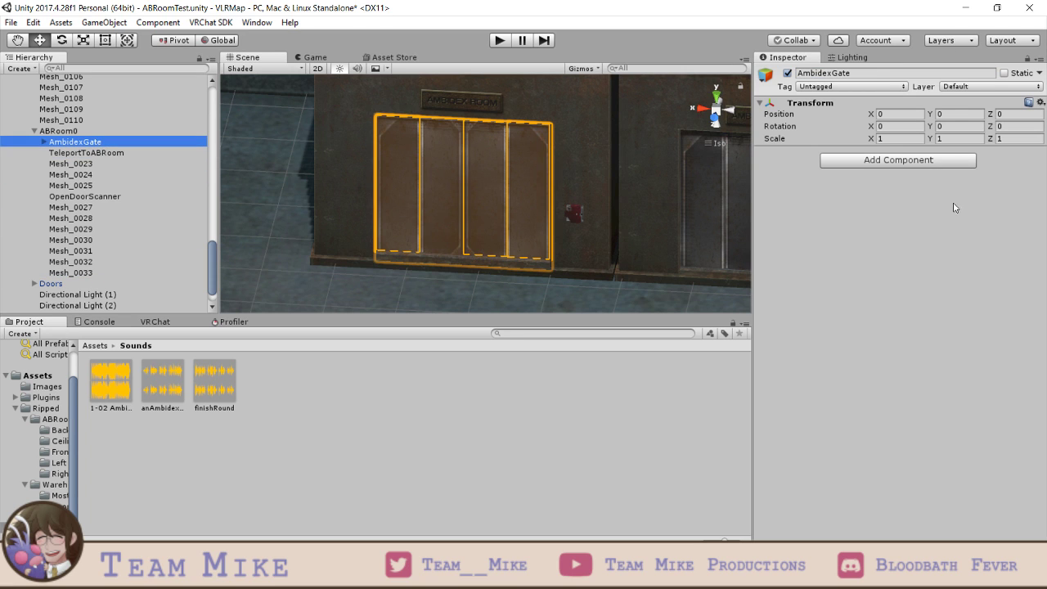
click(934, 160)
text(box)
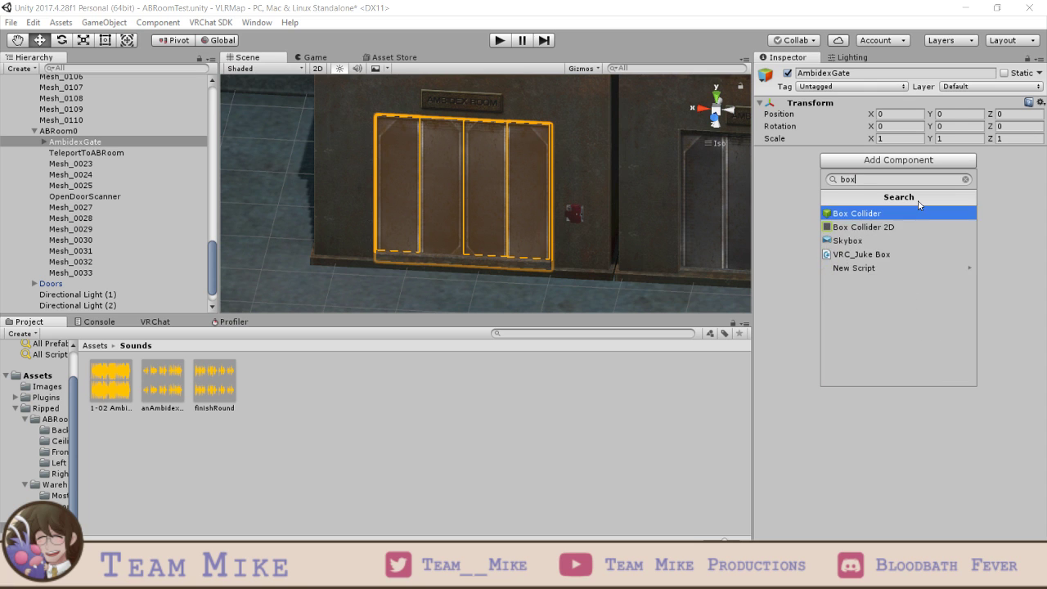
key(Return)
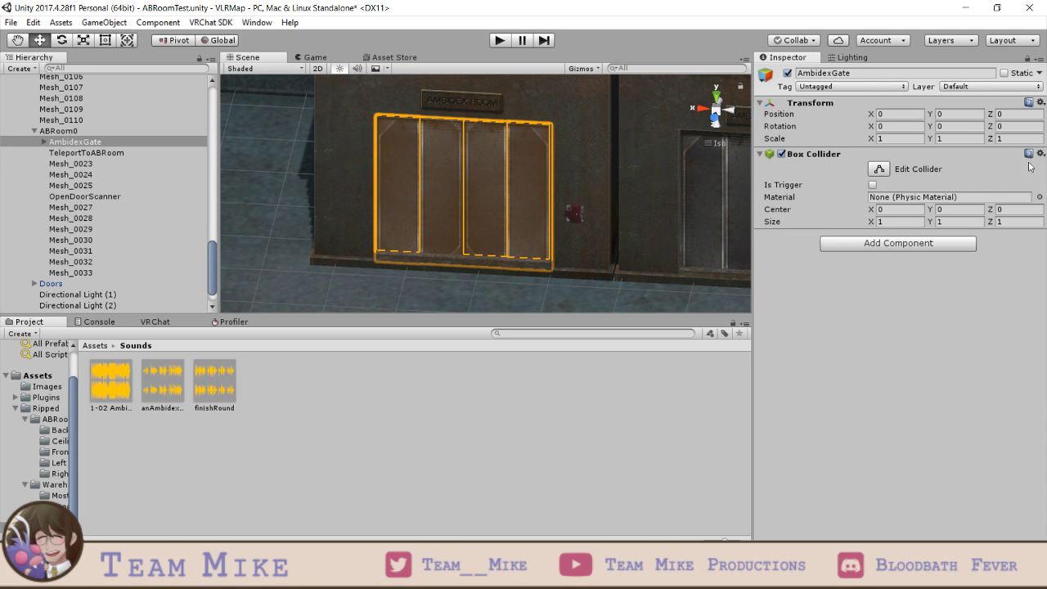
scroll(577, 174, down, 5)
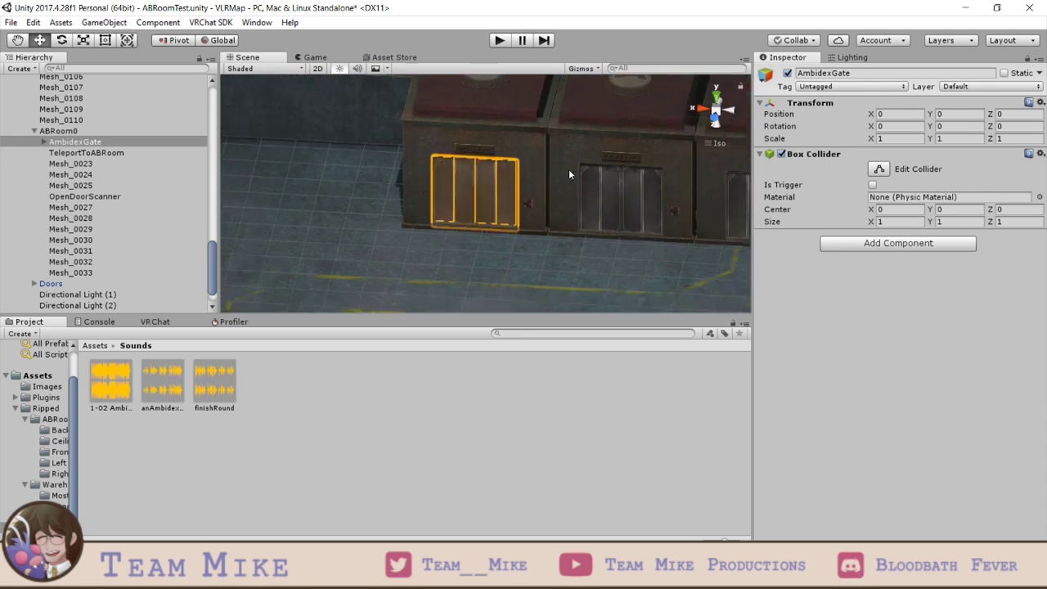
scroll(568, 169, down, 6)
scroll(563, 166, up, 5)
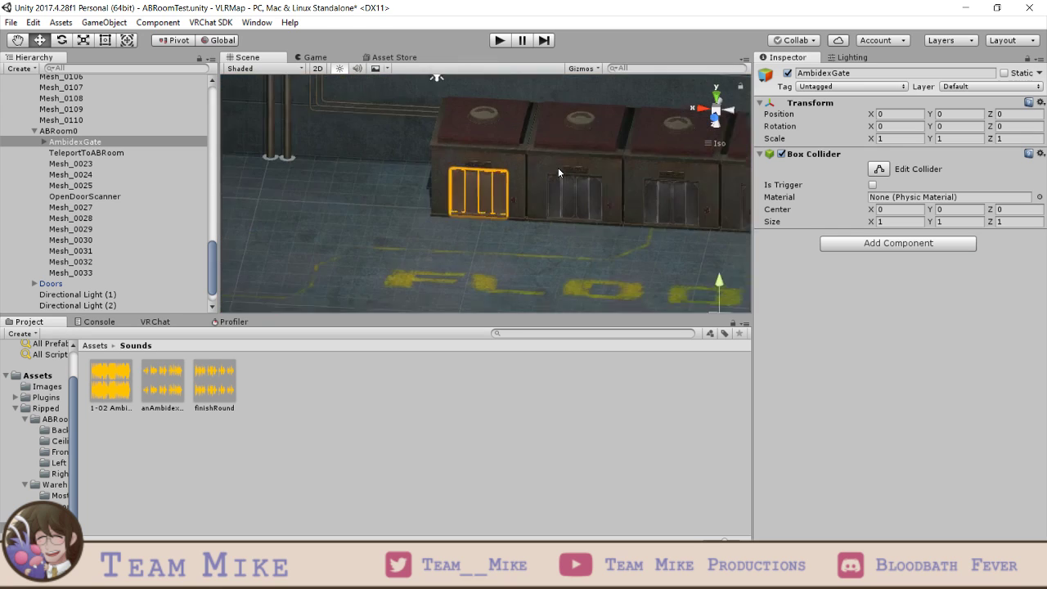
scroll(559, 167, up, 8)
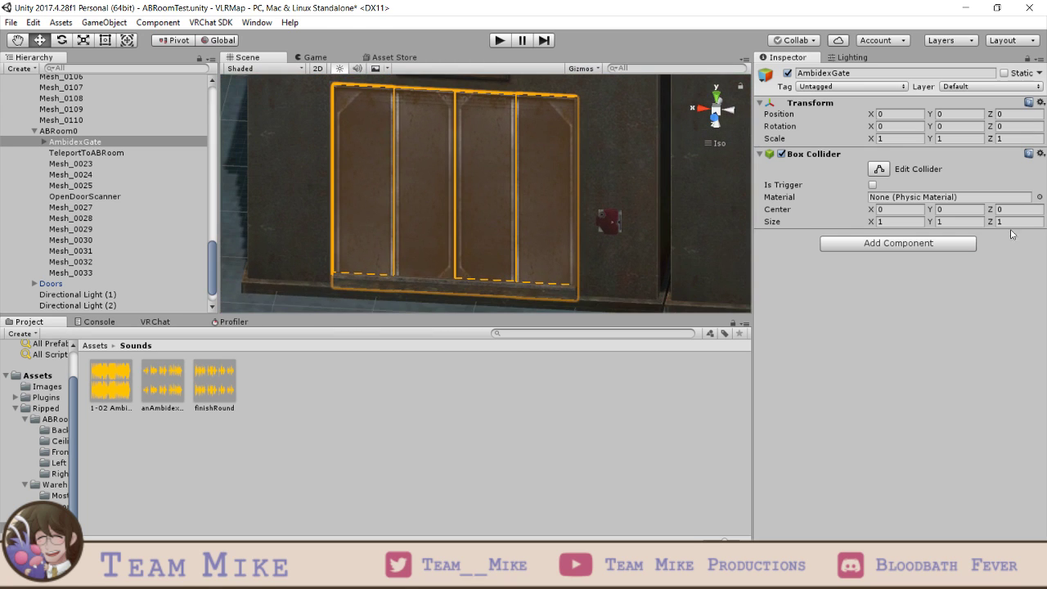
click(1040, 154)
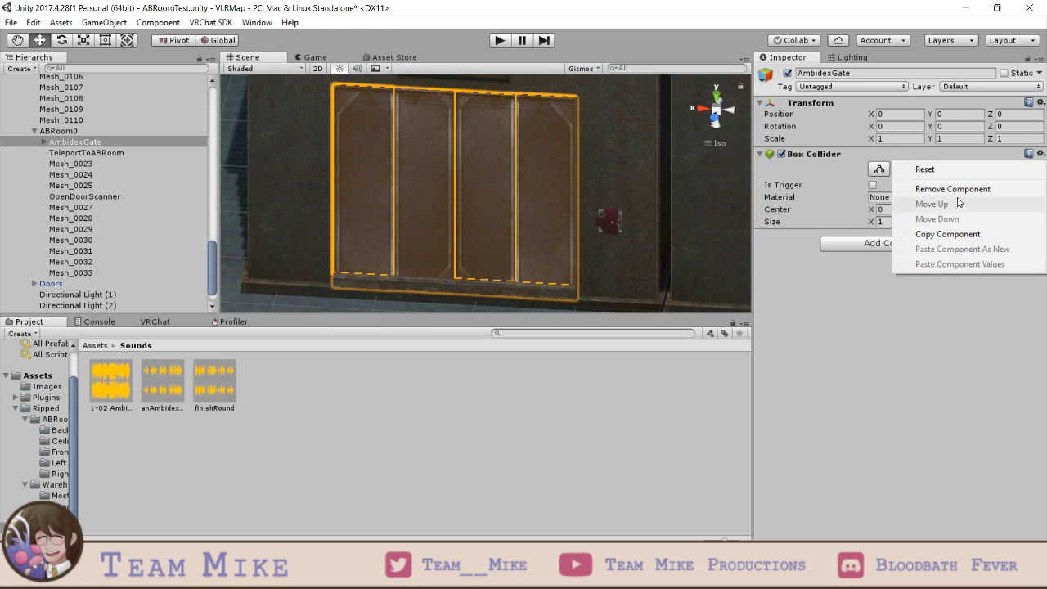
click(908, 188)
- Move the TeleportToABRoom object in front of the first Ambidex room's door, at about X 11.76 and Z -9.98
click(86, 153)
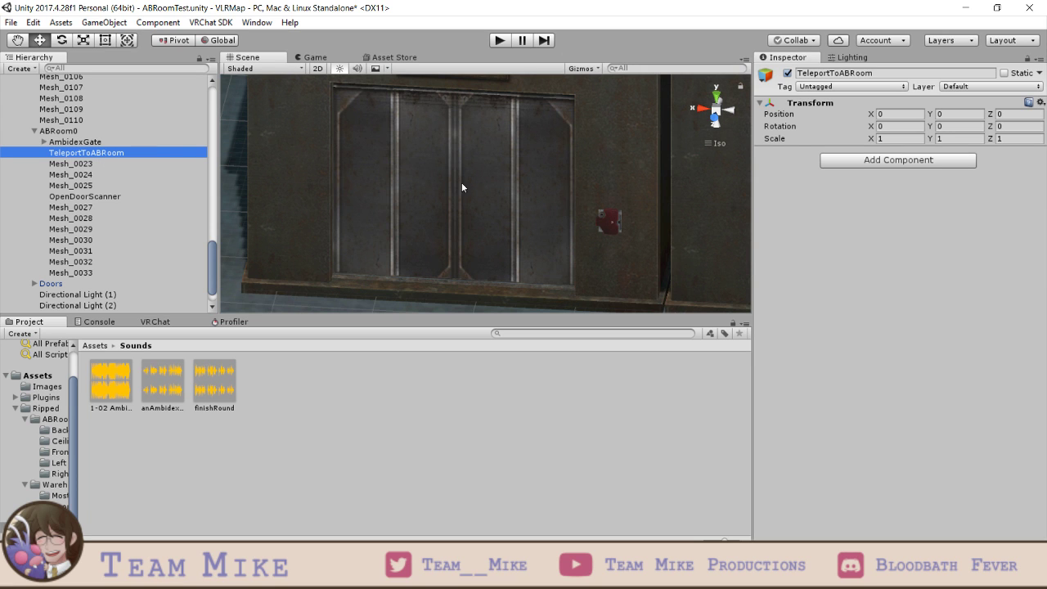
click(100, 143)
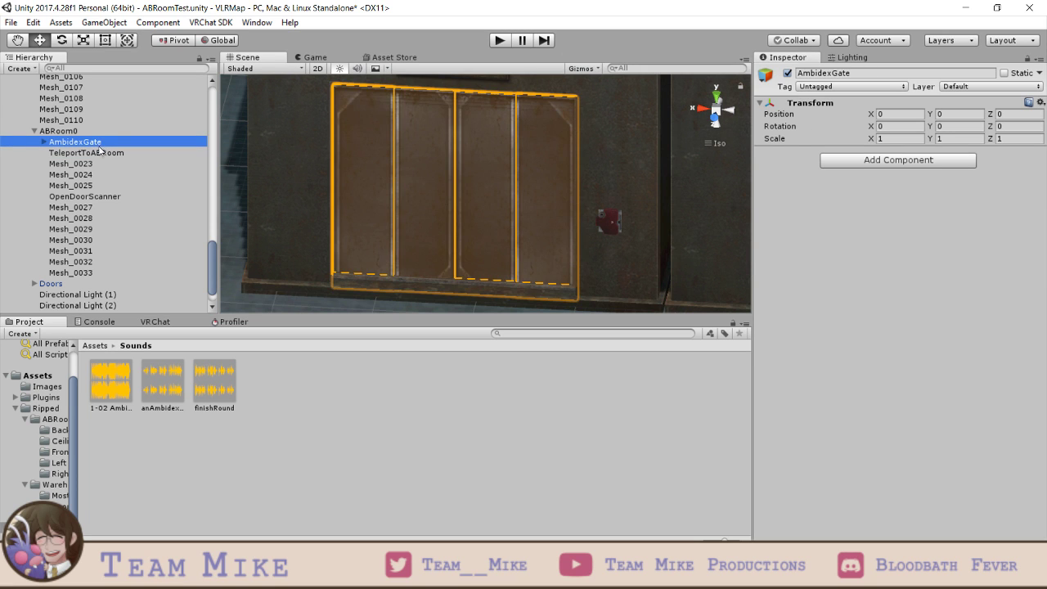
click(98, 153)
scroll(436, 182, down, 5)
scroll(560, 144, down, 5)
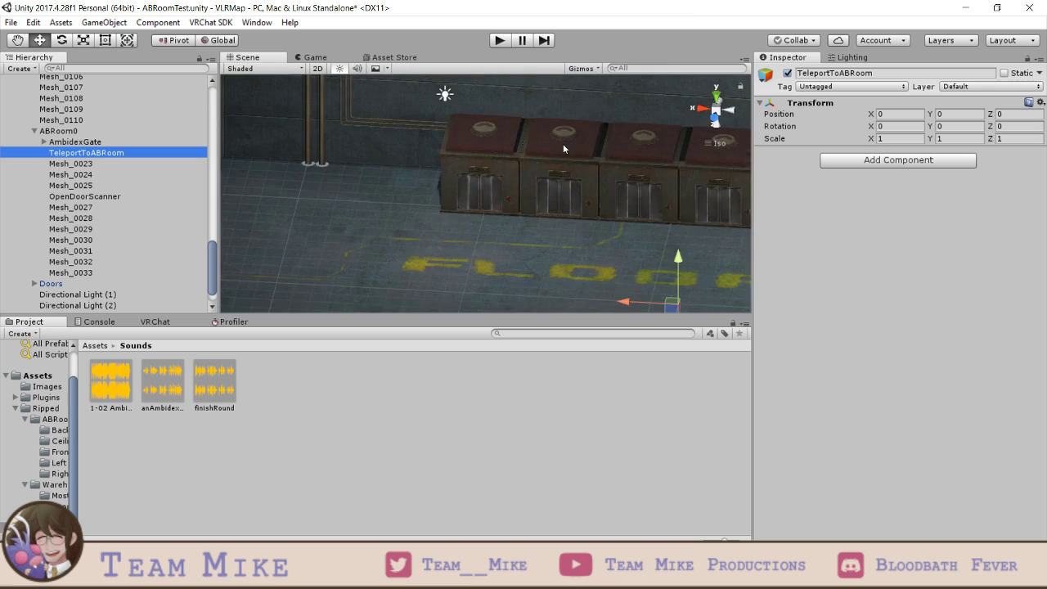
scroll(573, 172, up, 3)
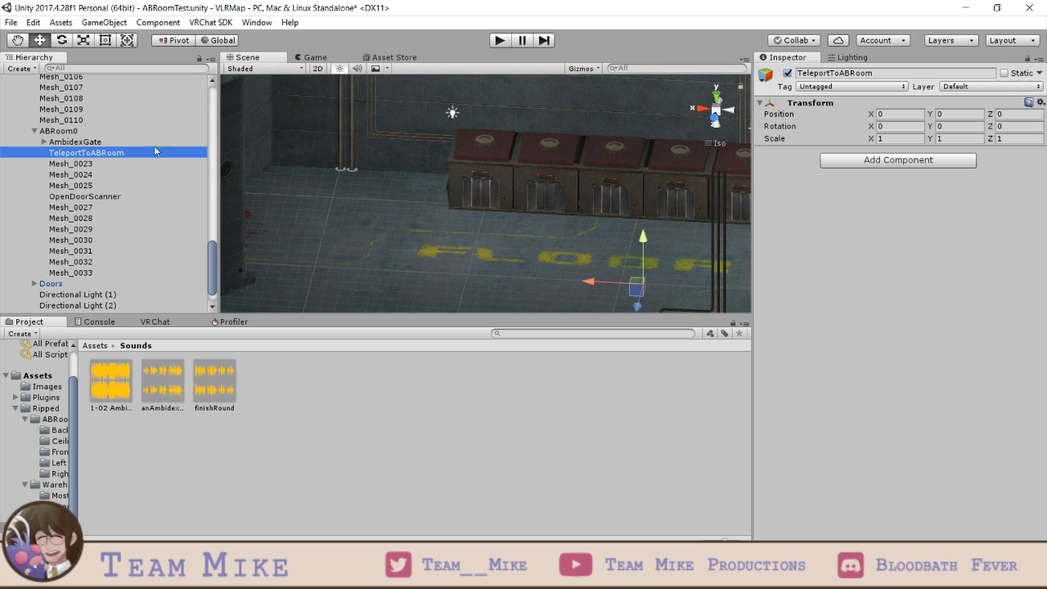
drag(604, 285, 482, 225)
scroll(526, 232, down, 2)
drag(443, 193, 437, 193)
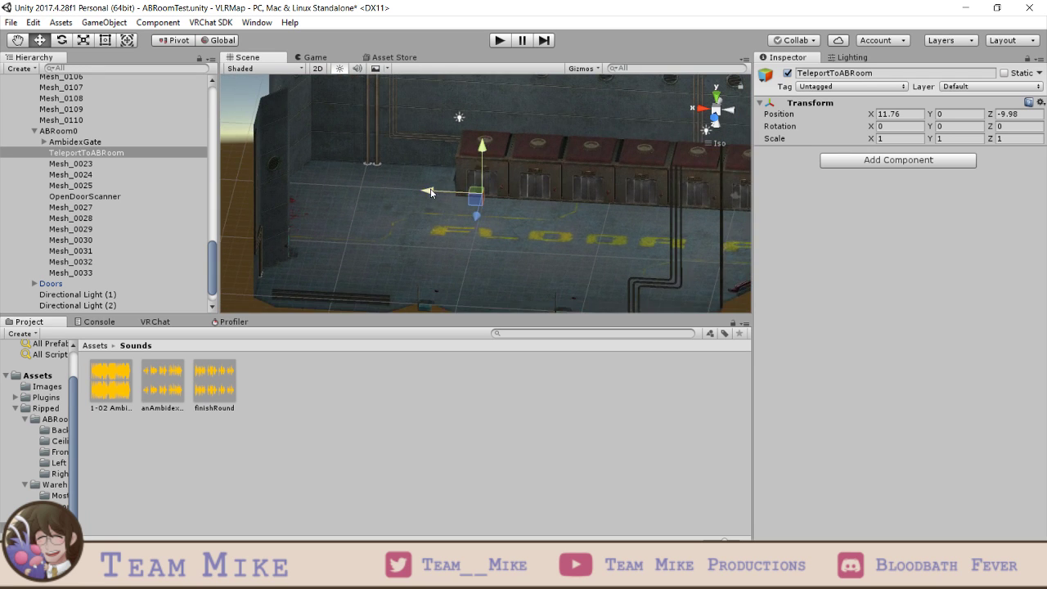
- Add a Box Collider component to the TeleportToABRoom object
scroll(494, 206, up, 3)
click(929, 164)
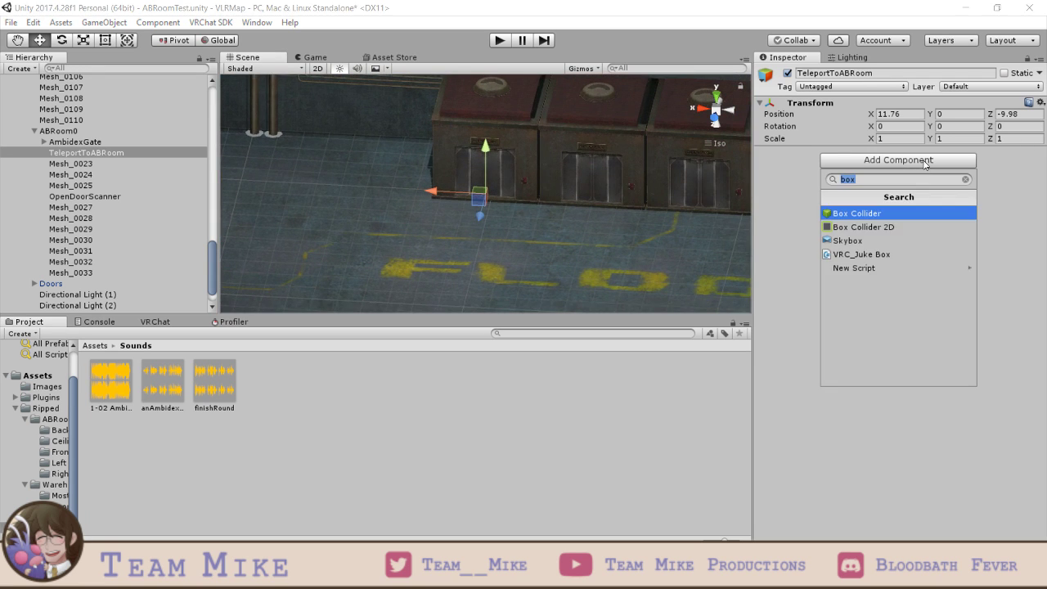
key(Return)
scroll(660, 174, up, 2)
scroll(625, 206, up, 2)
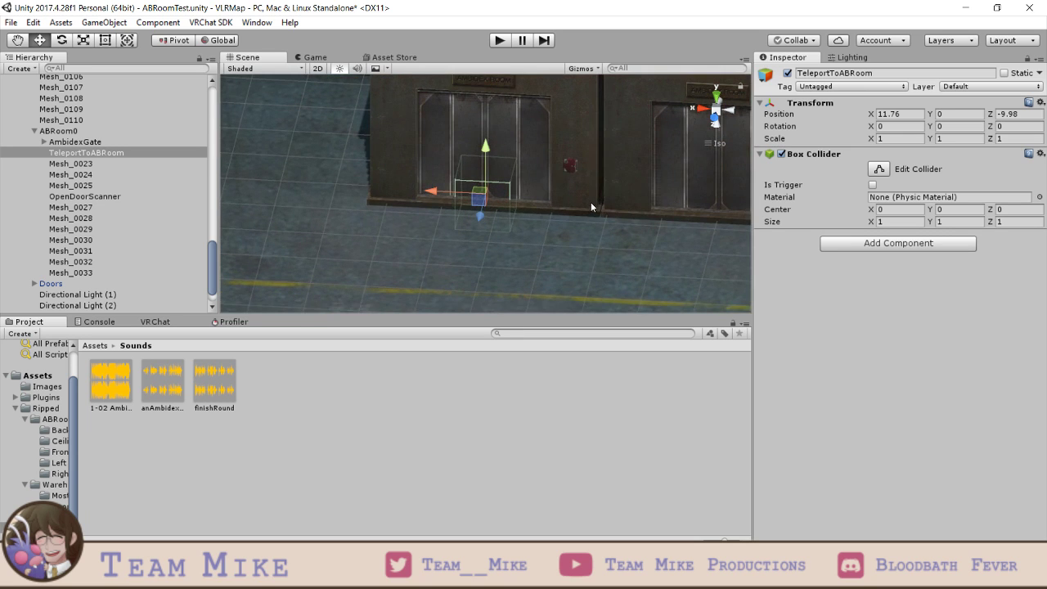
scroll(590, 202, up, 3)
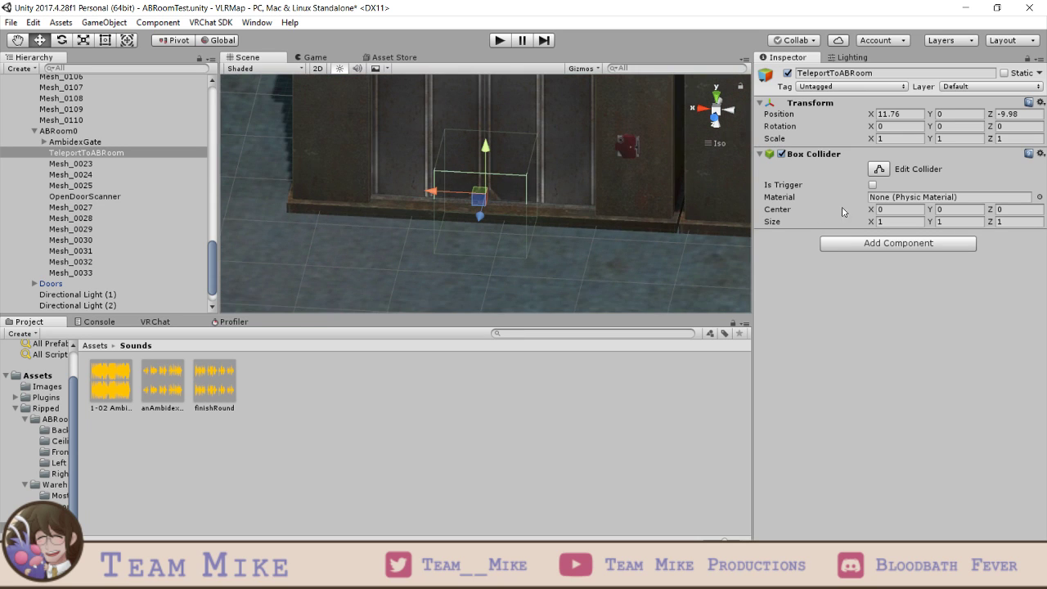
- Set the Box Collider's size to X 3 and Y 2, and raise TeleportToABRoom to about Y 1.06
click(888, 221)
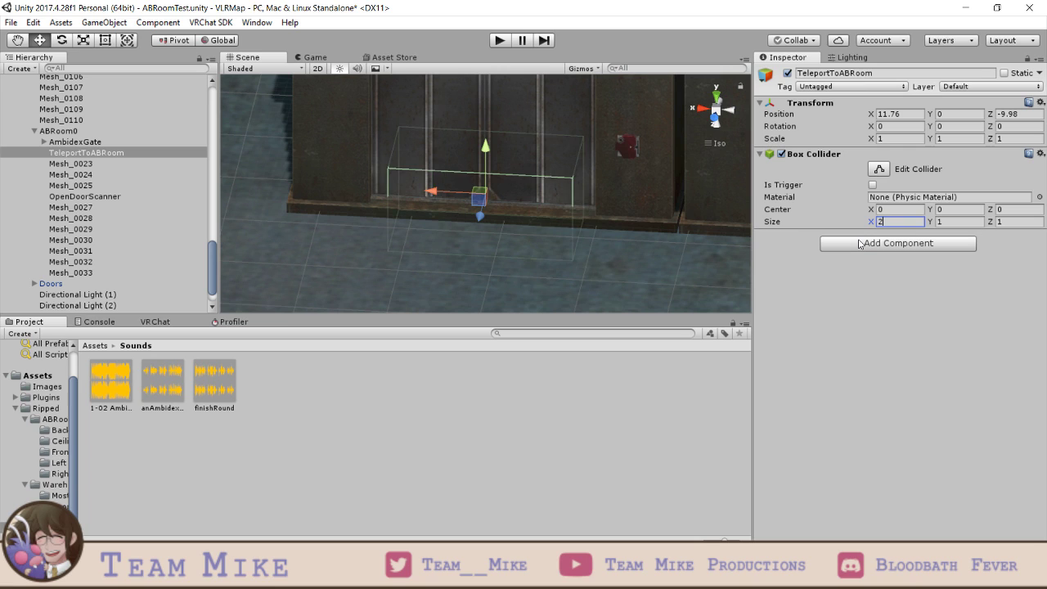
text(3)
key(Tab)
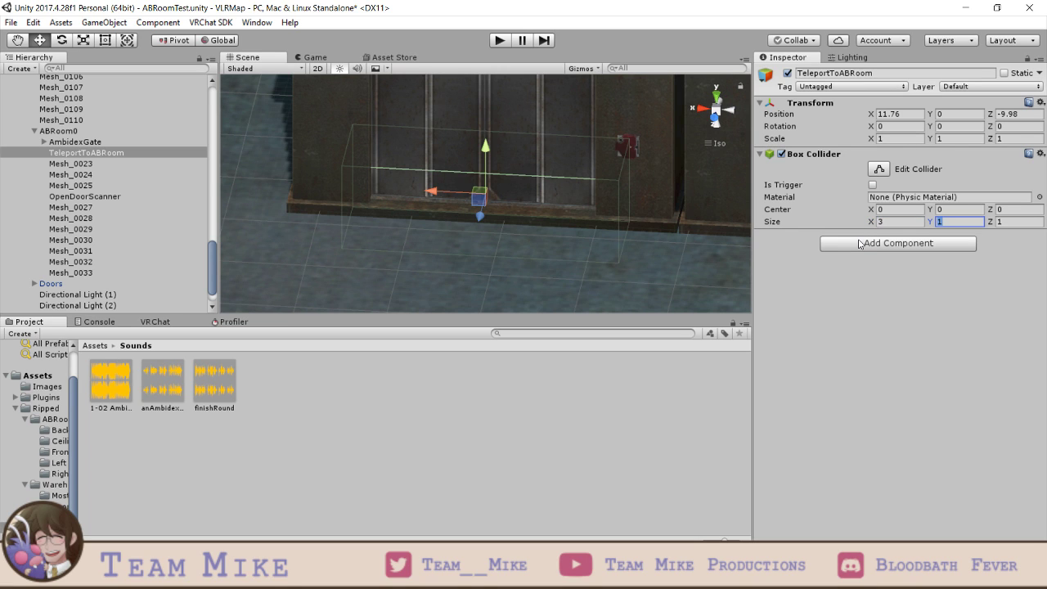
scroll(579, 180, down, 6)
text(2)
scroll(576, 180, down, 3)
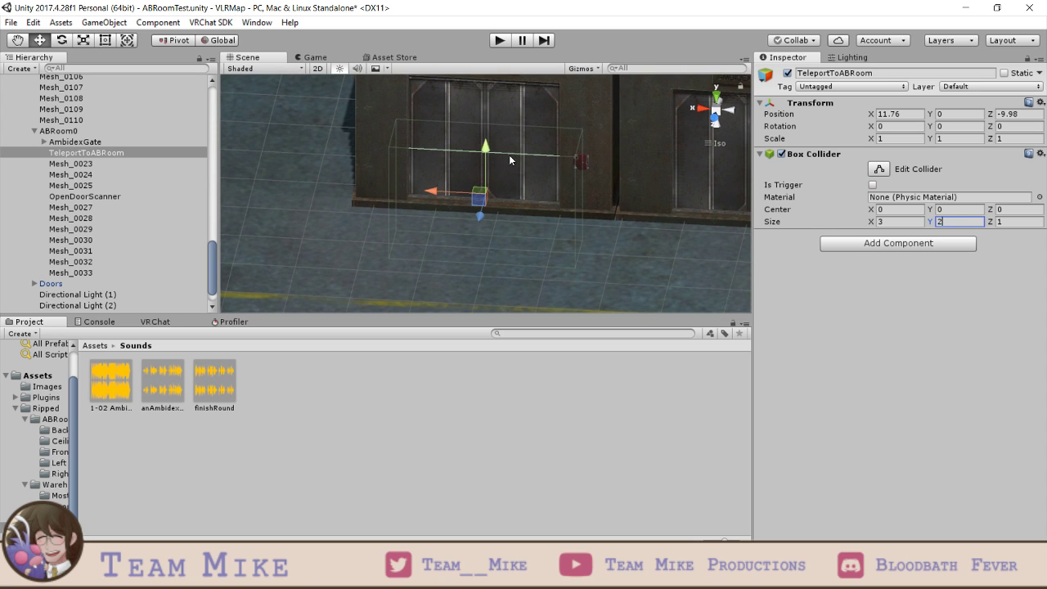
drag(487, 146, 486, 88)
mouse_move(478, 173)
right_down()
mouse_move(477, 162)
mouse_move(482, 189)
right_up()
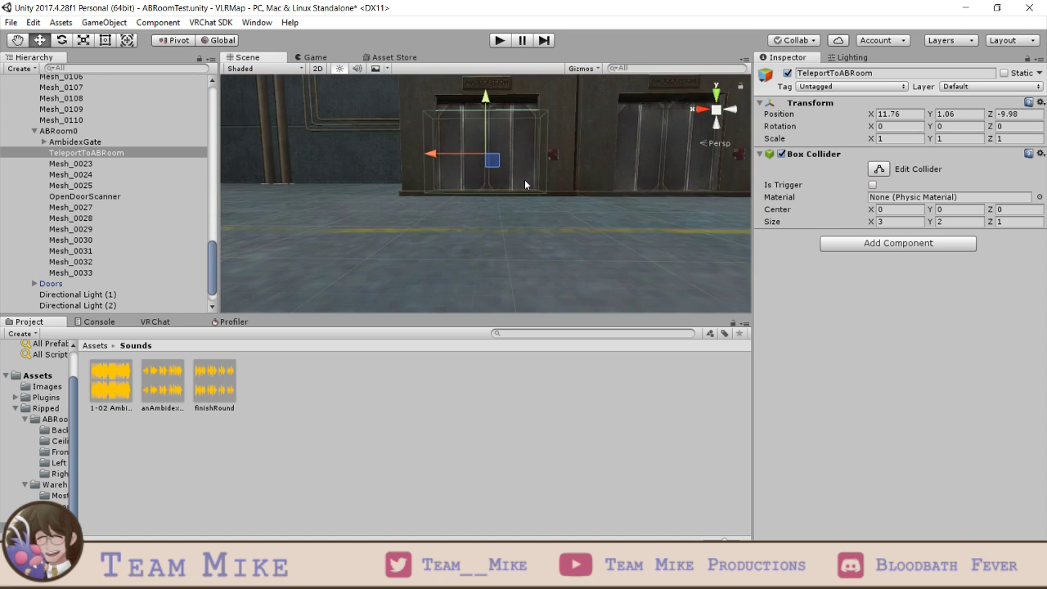
- Set the Box Collider's size to 3 in Y and 0.3 in Z
click(949, 222)
text(3)
key(Tab)
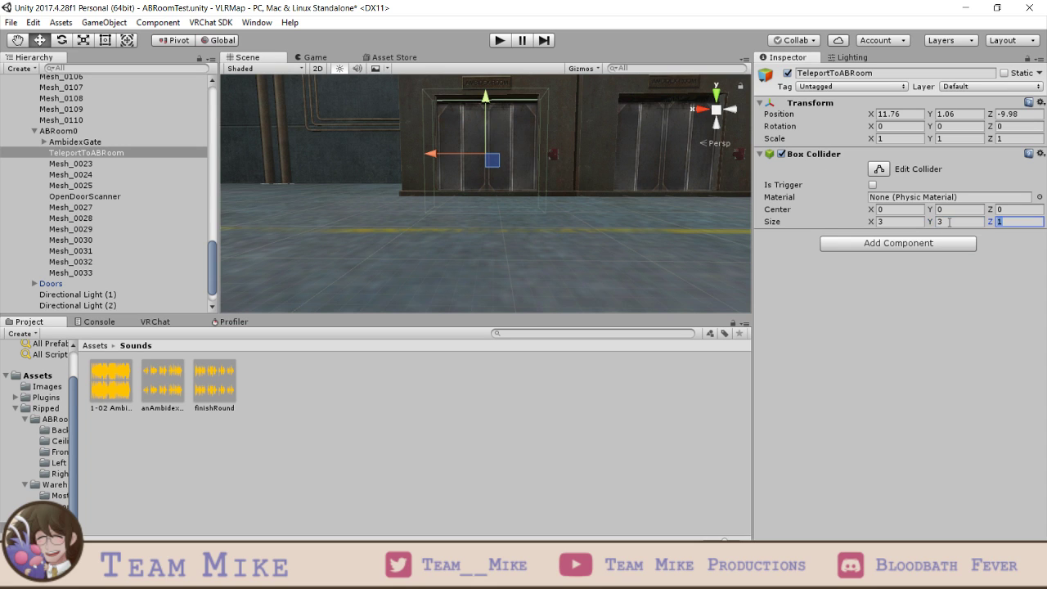
text(0.3)
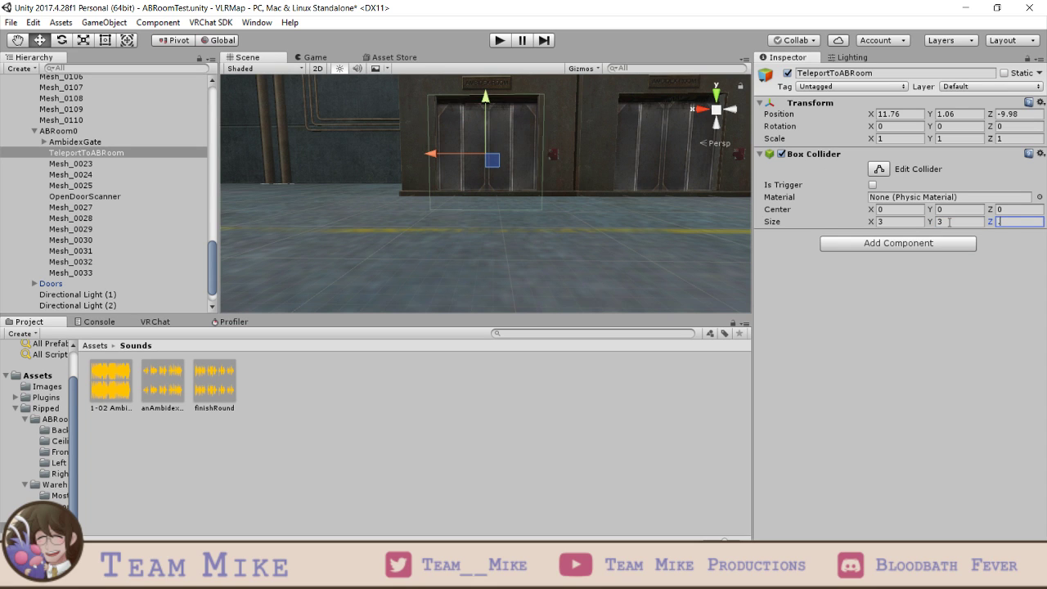
- Shift TeleportToABRoom along the Z axis to about -9.63 at the Ambidex room's door
right_drag(593, 139, 537, 237)
key(f)
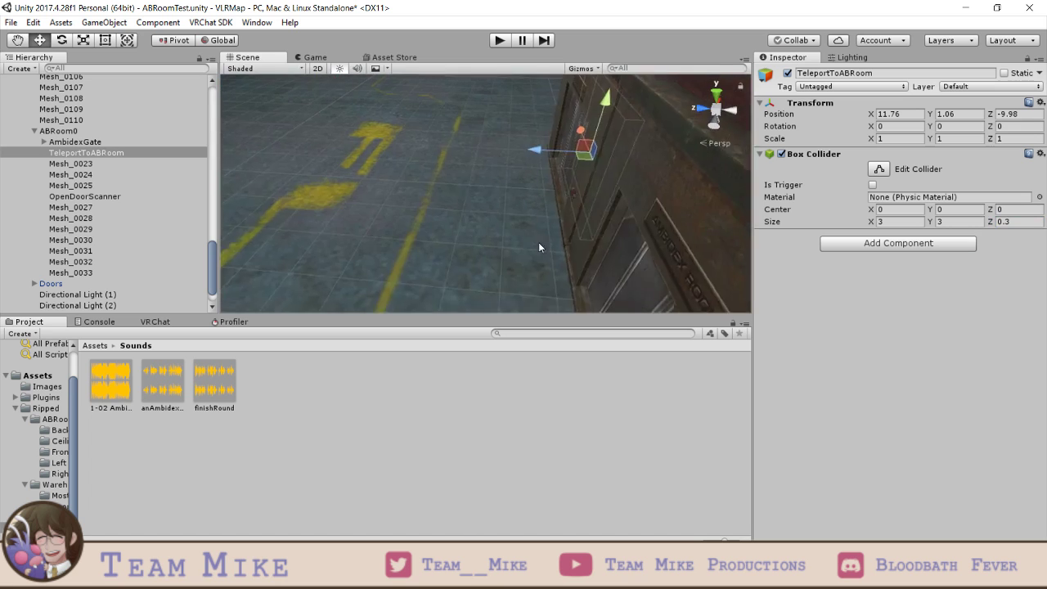
alt+drag(511, 224, 429, 195)
alt+drag(429, 195, 559, 243)
key(f)
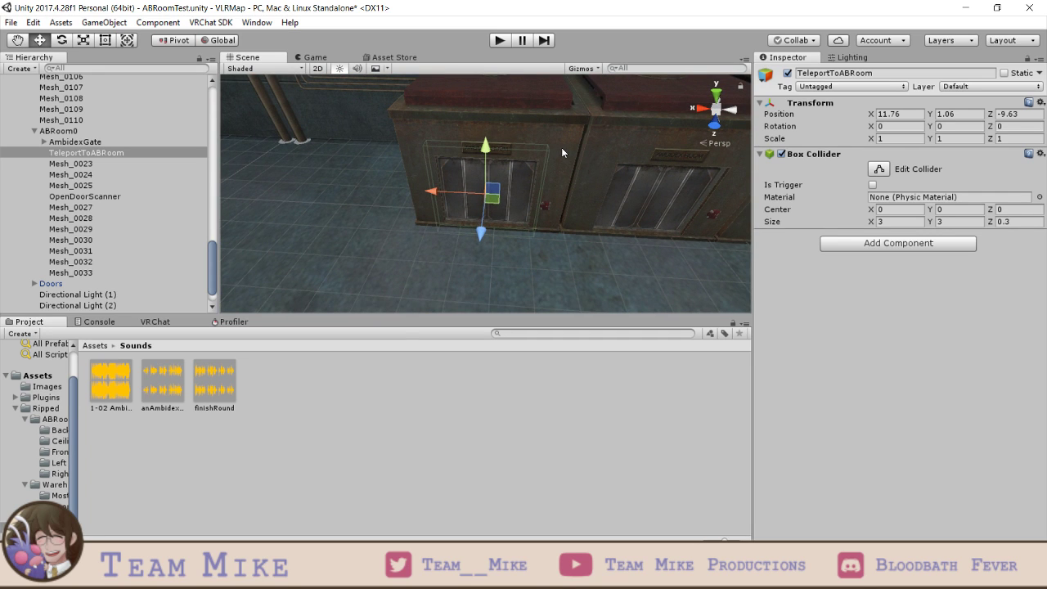
scroll(569, 159, up, 5)
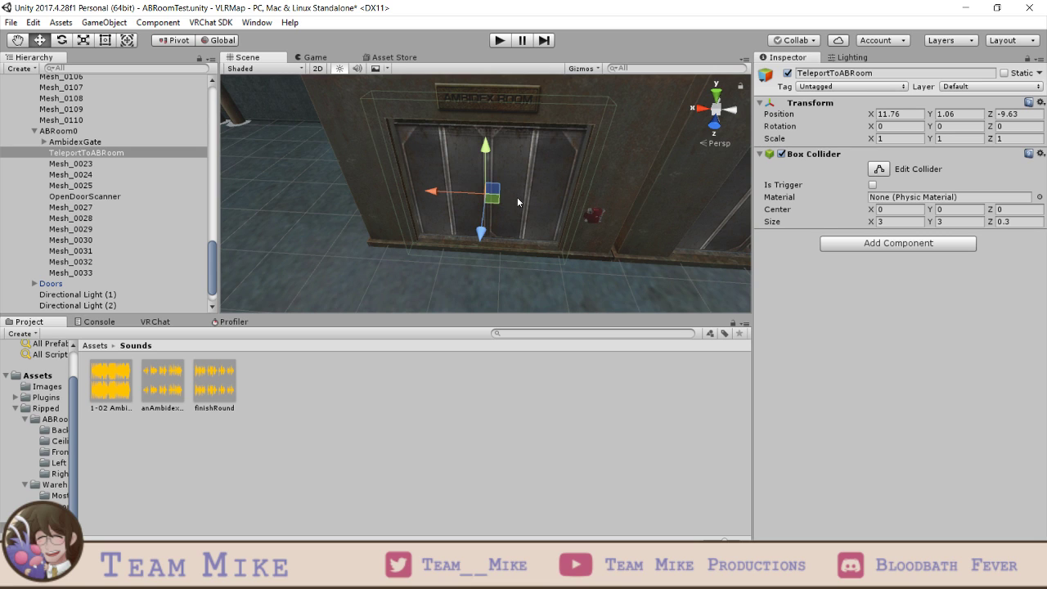
- Add a VRC_Trigger script component to TeleportToABRoom
click(856, 245)
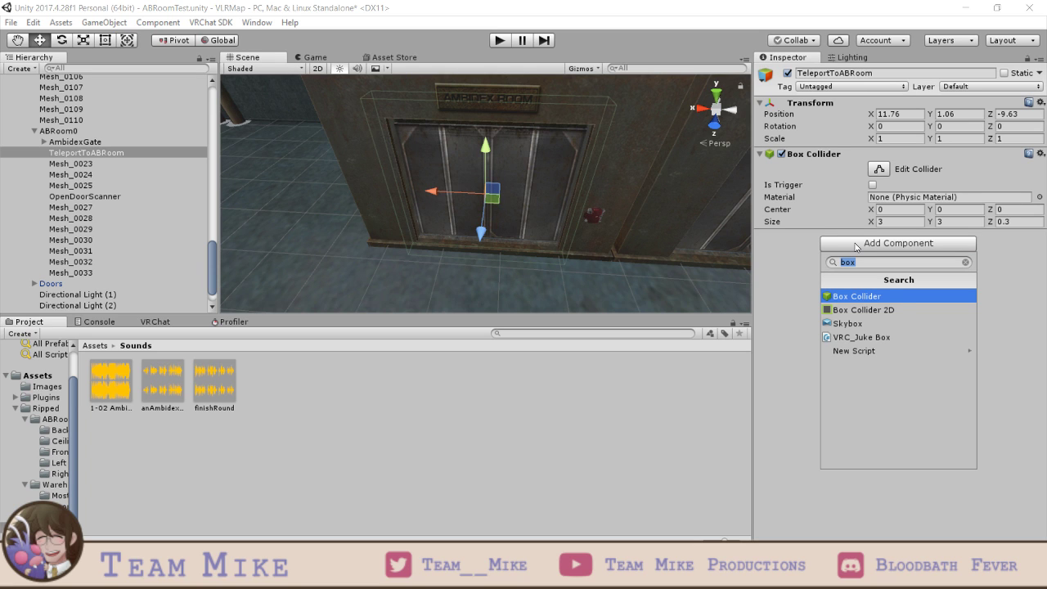
text(trigg)
key(Down)
key(Down)
key(Return)
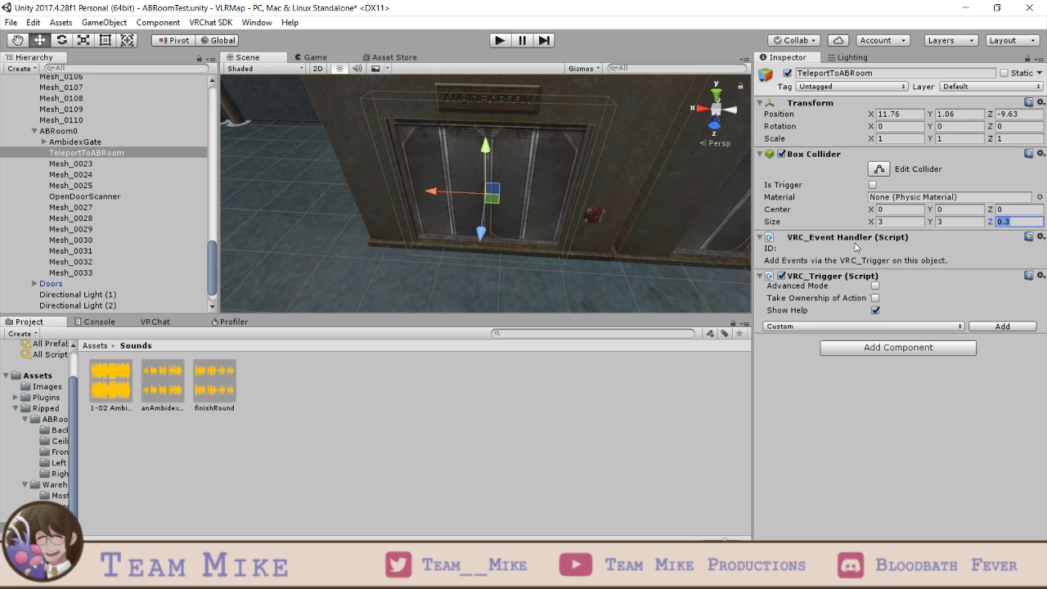
- Add an OnEnterCollider trigger to the VRC_Trigger component
click(898, 326)
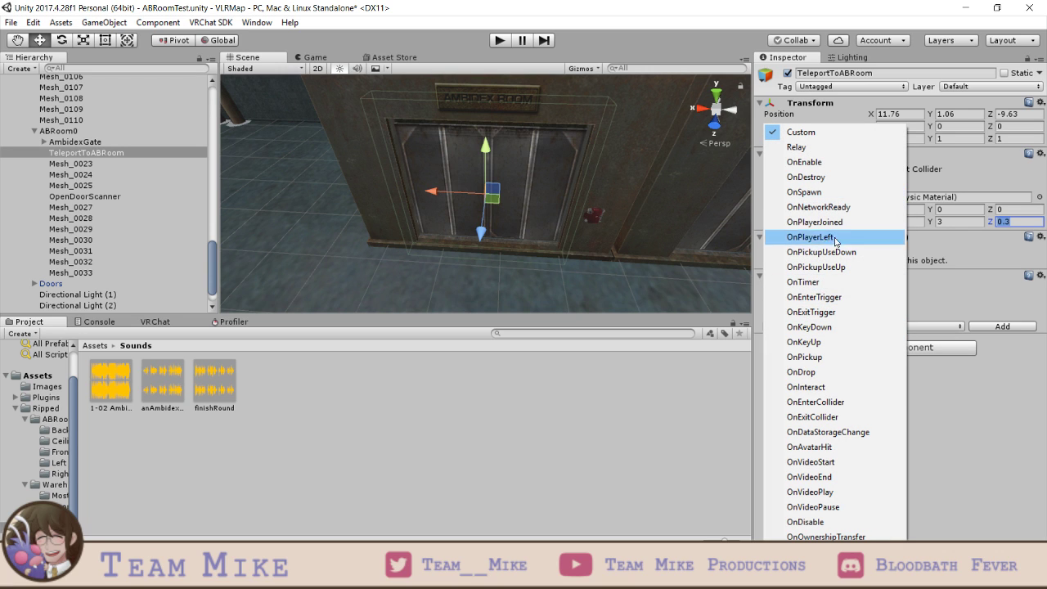
click(831, 403)
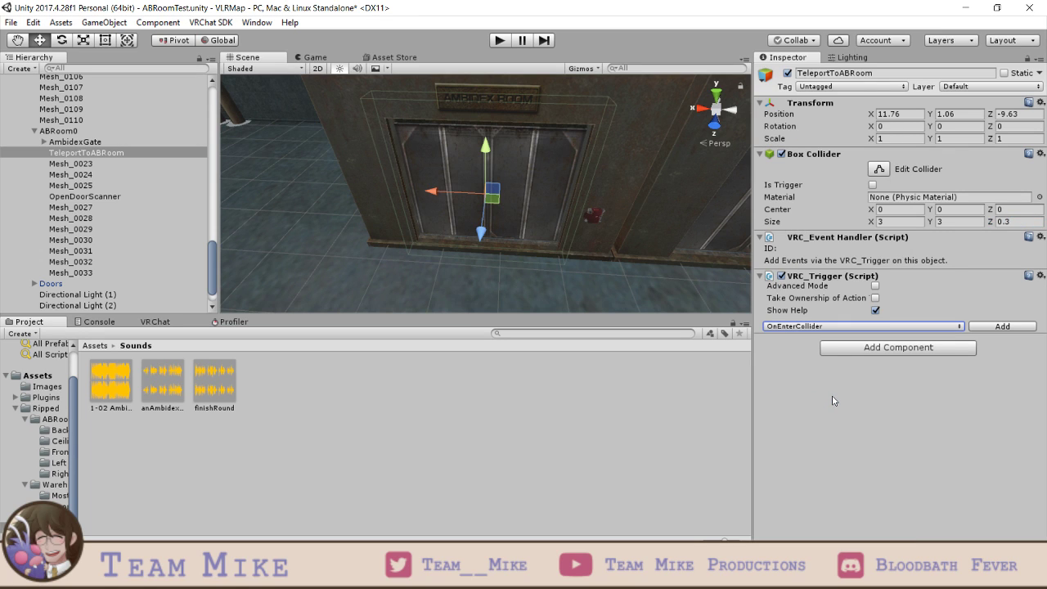
click(985, 326)
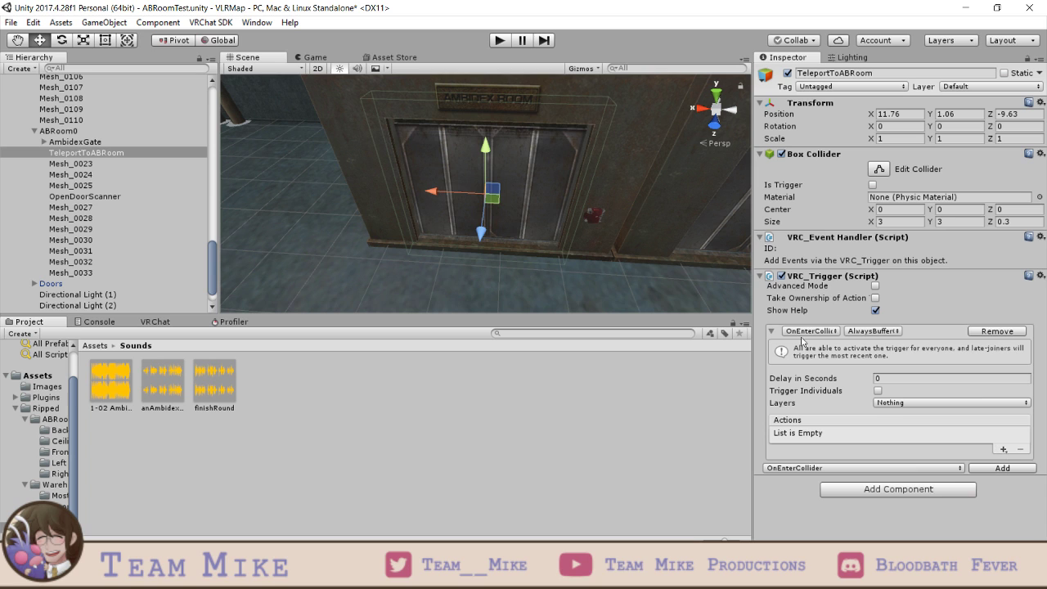
- Add a TeleportPlayer action to the OnEnterCollider trigger and select it to show its settings
click(1003, 450)
mouse_move(988, 461)
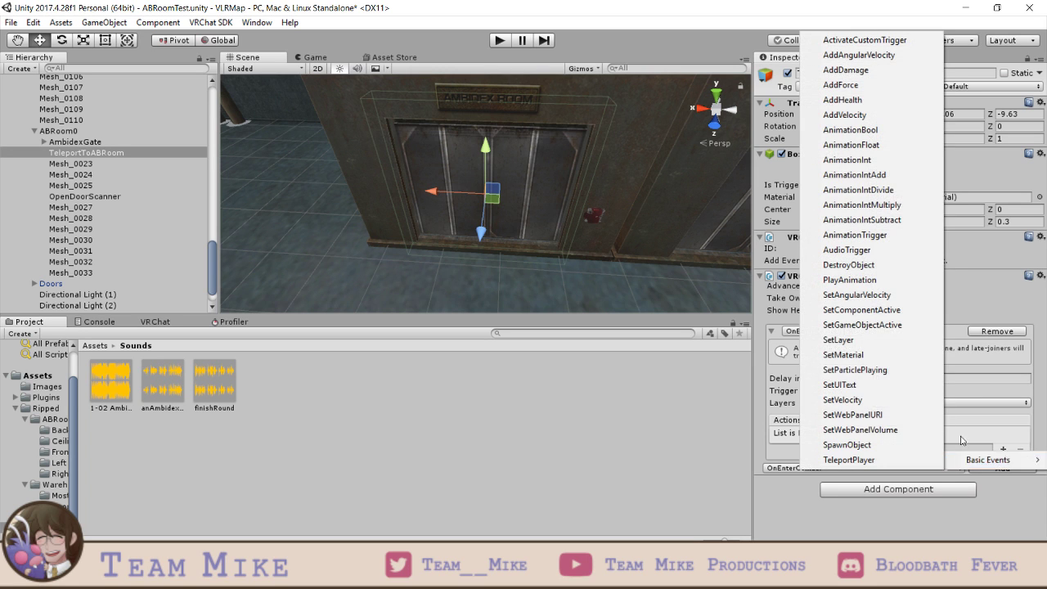
click(851, 461)
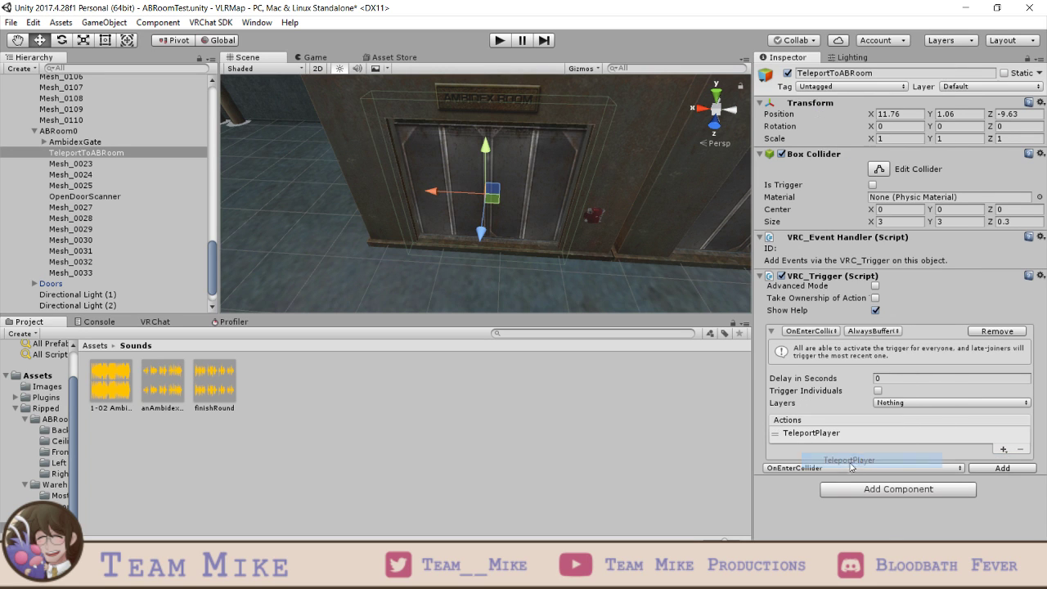
click(889, 434)
- Add a receiver to the TeleportPlayer action and assign ABSpawn1 from the ABRoom group to it
scroll(988, 494, down, 3)
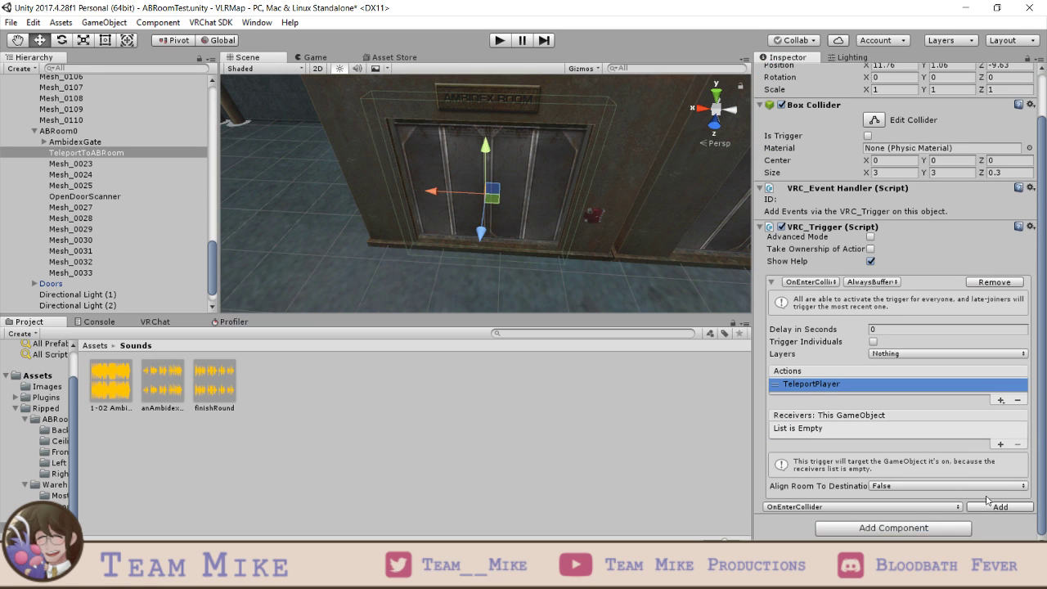
click(1001, 445)
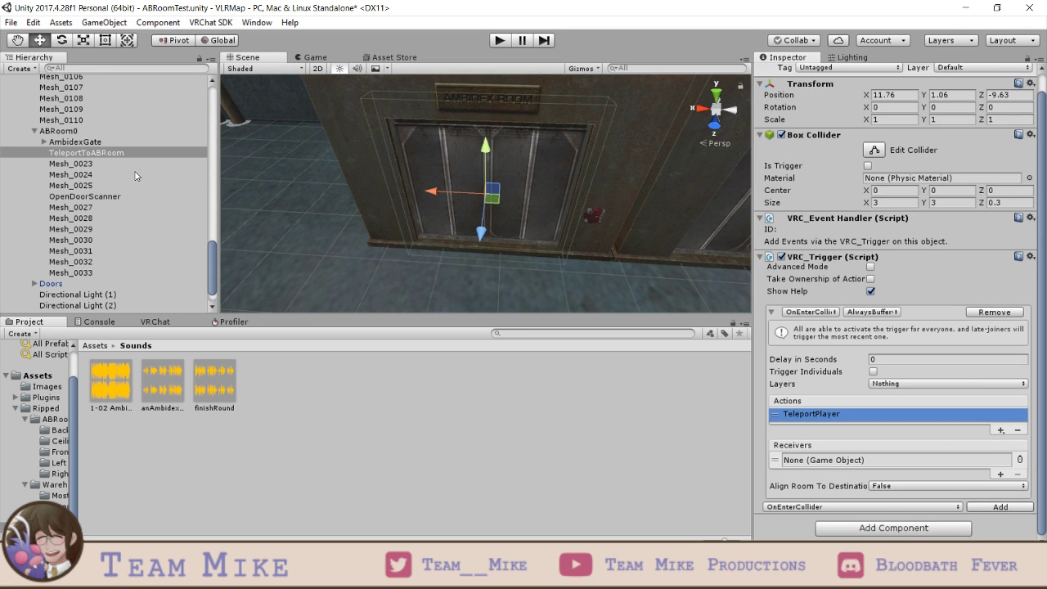
scroll(136, 176, up, 20)
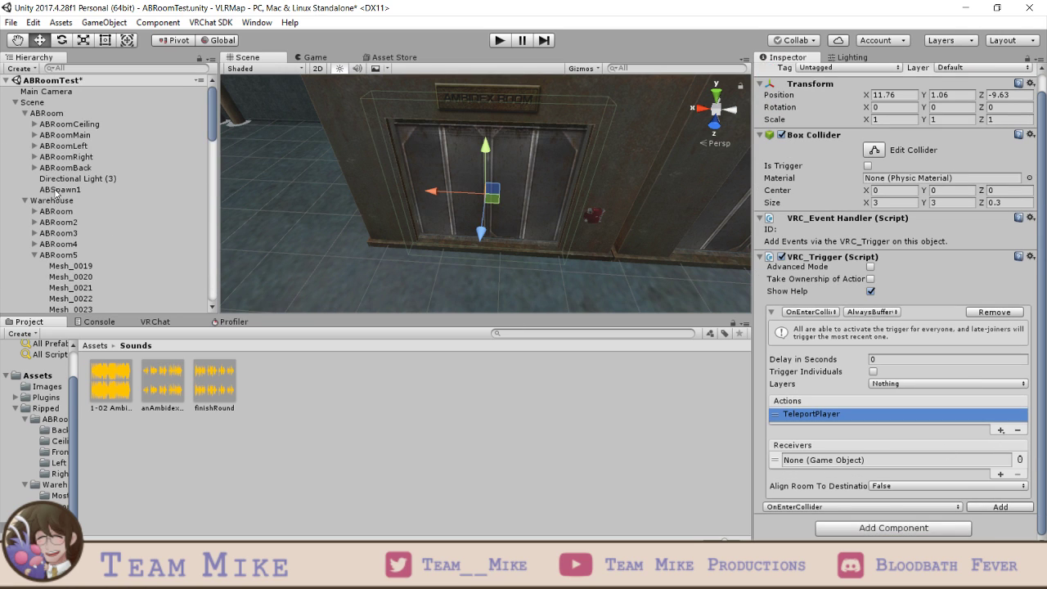
drag(56, 190, 833, 462)
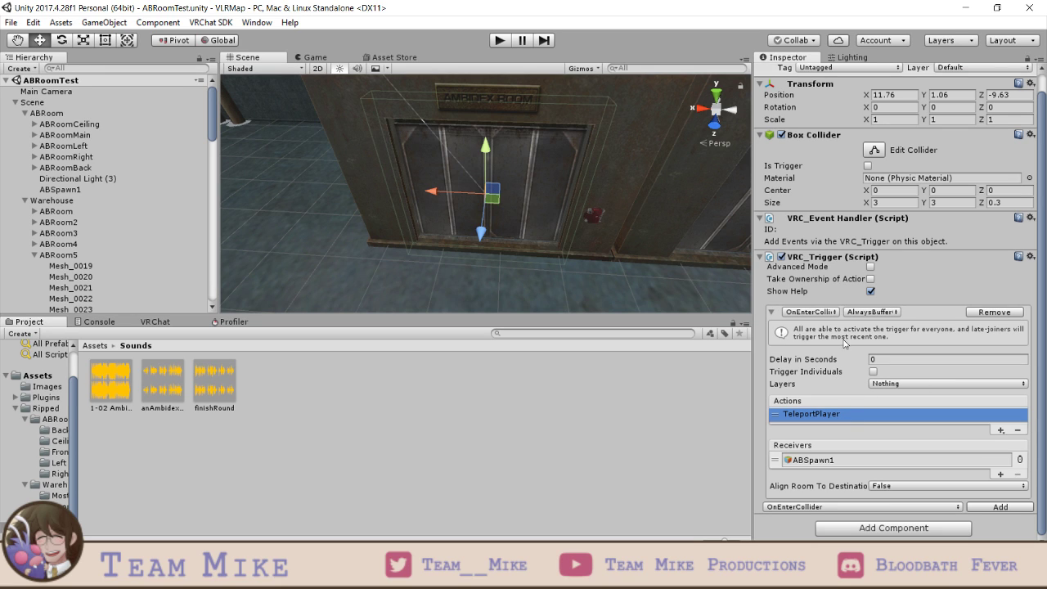
scroll(426, 165, down, 10)
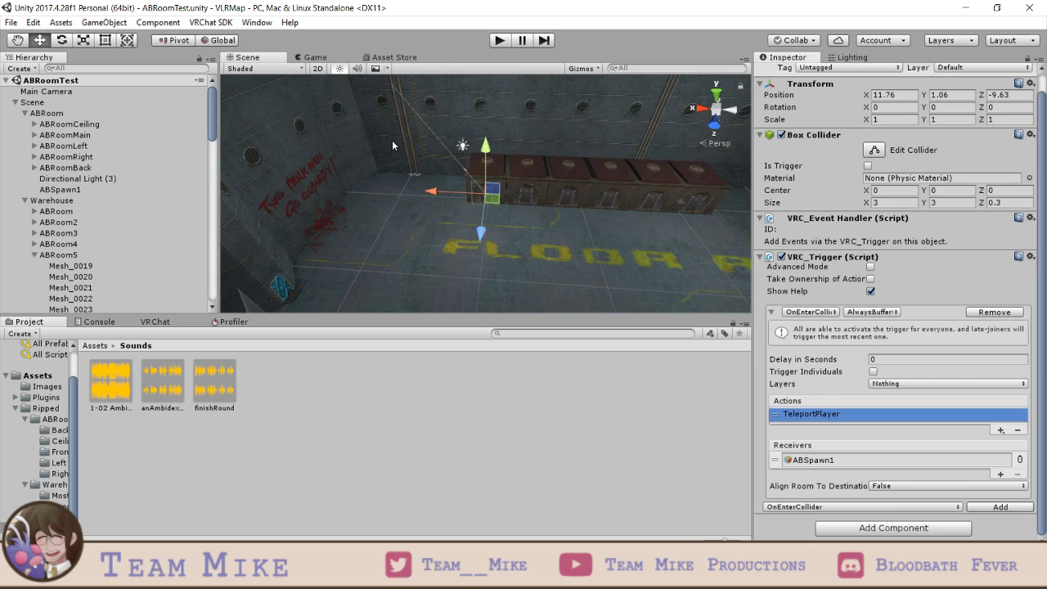
- Add a Box Collider to Mesh_0003, the floor of ABRoomMain
middle_drag(391, 141, 391, 246)
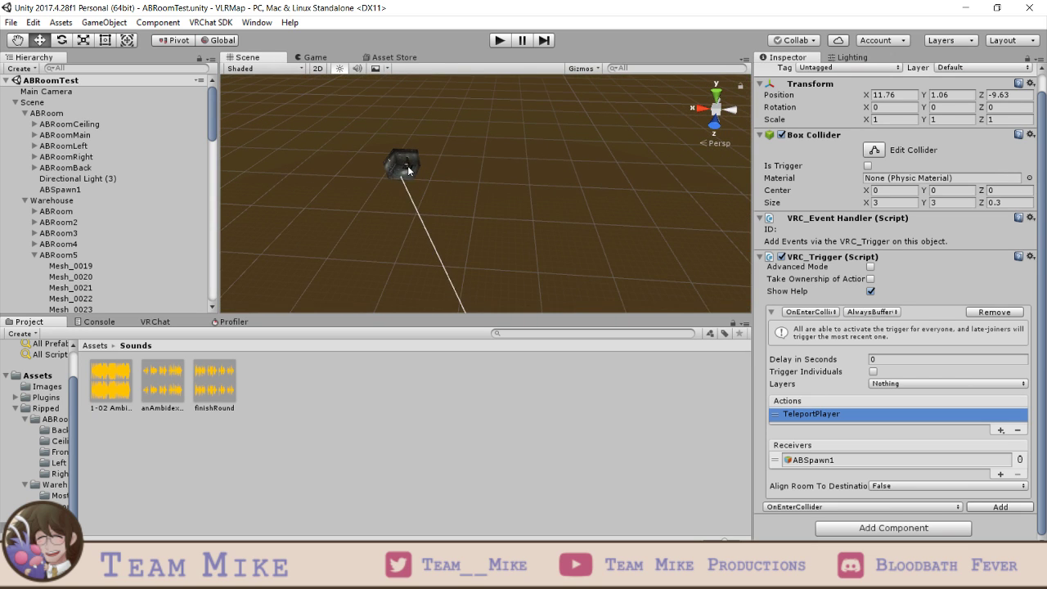
click(408, 165)
key(f)
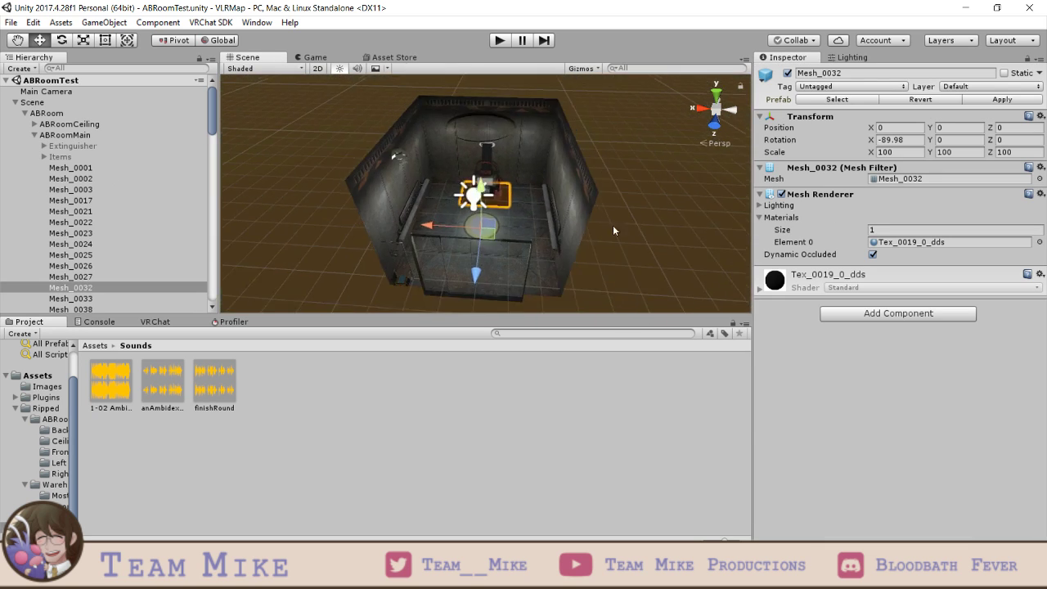
click(642, 222)
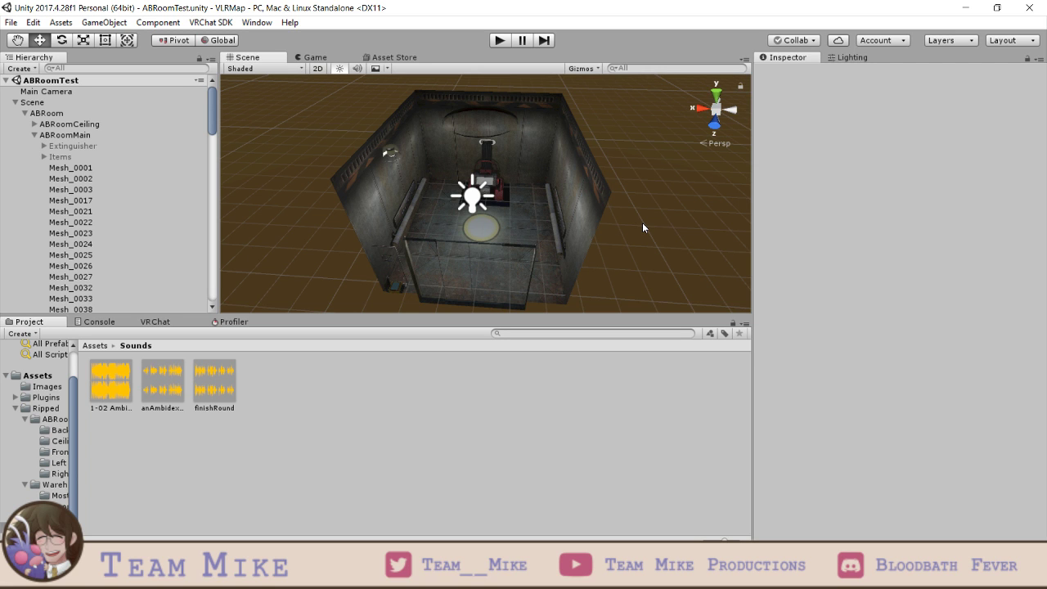
scroll(643, 224, up, 9)
scroll(670, 139, down, 10)
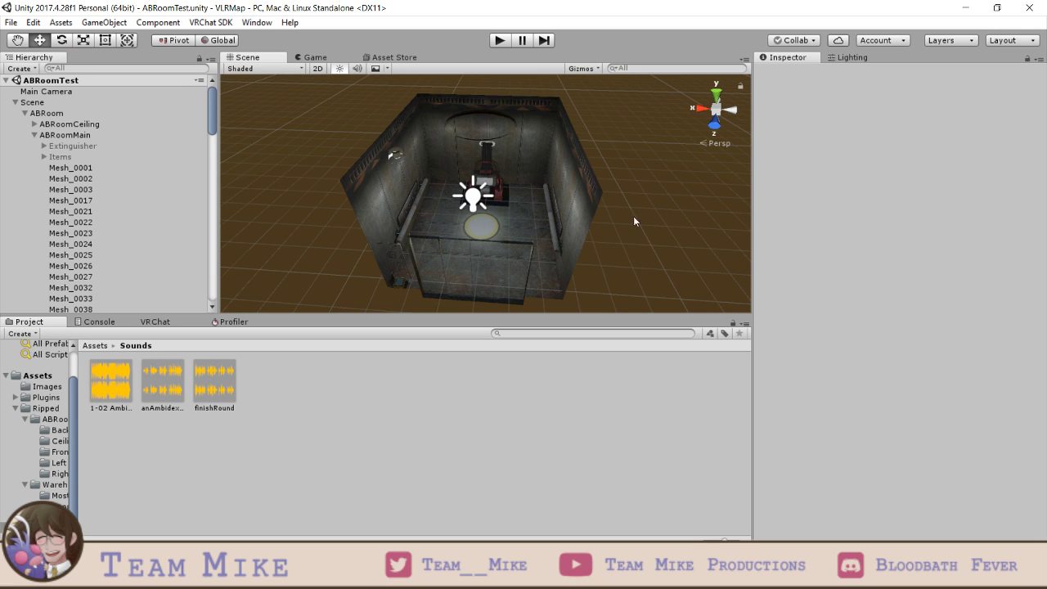
click(433, 181)
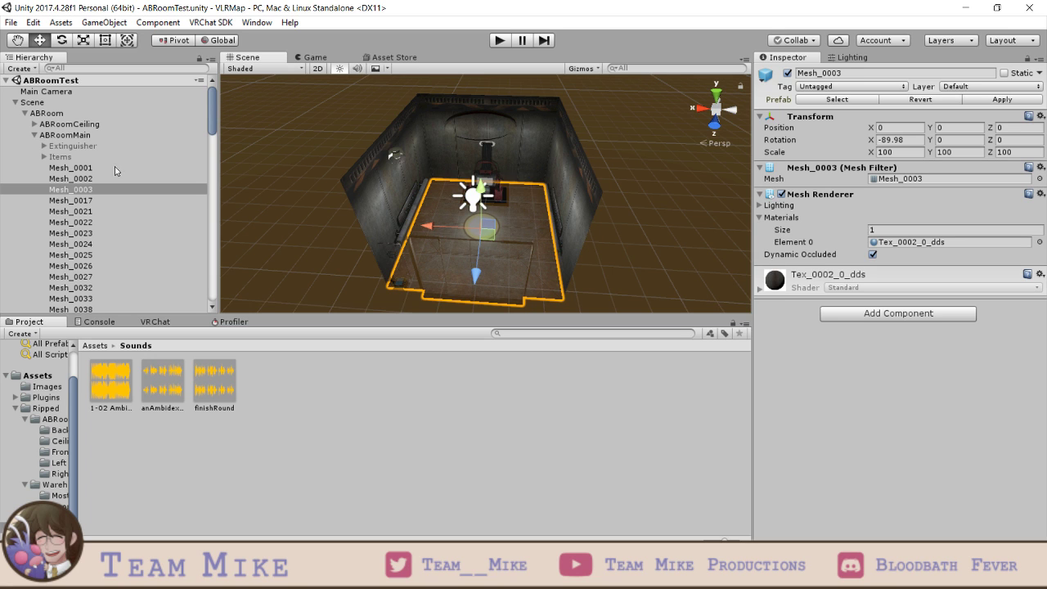
click(121, 169)
click(449, 203)
click(442, 208)
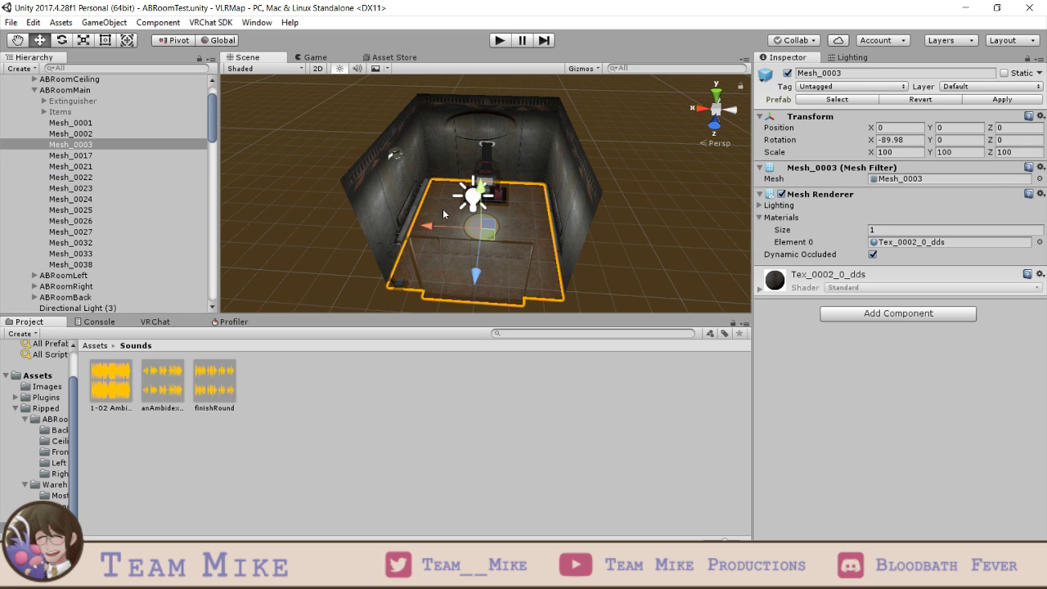
click(897, 313)
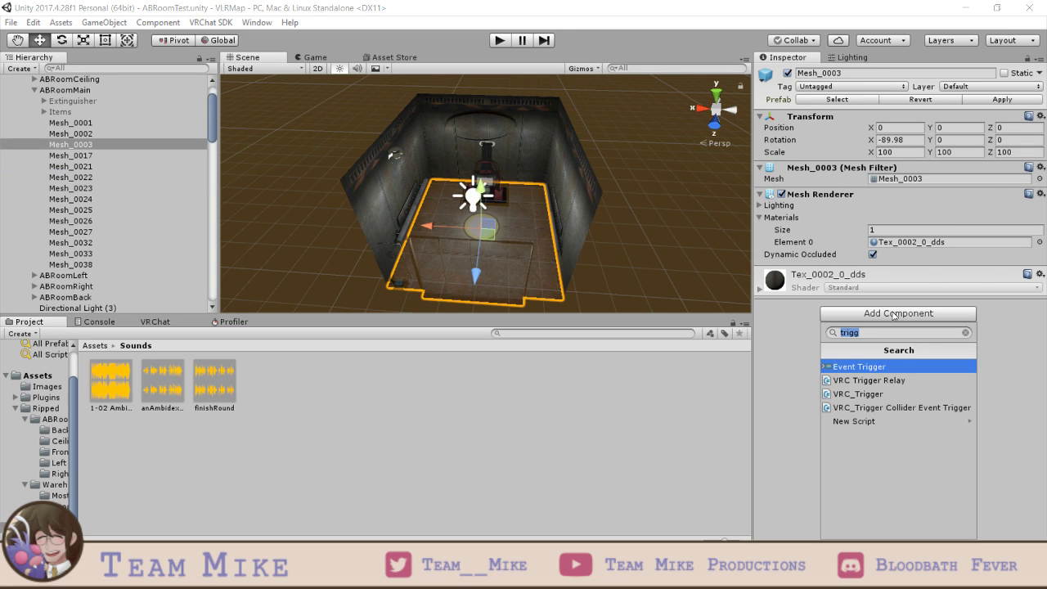
text(box)
key(Return)
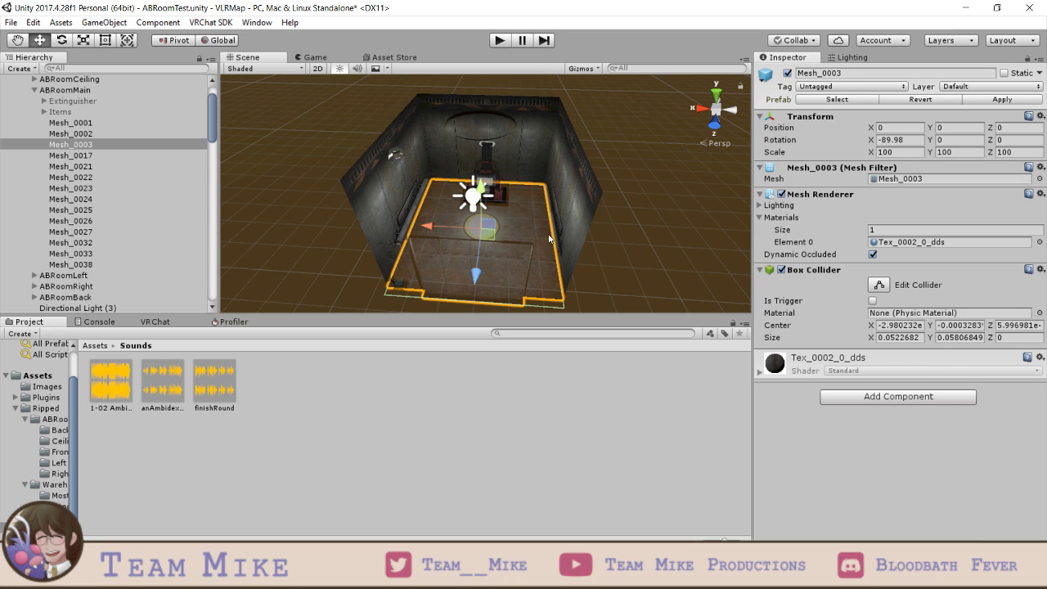
- Add a Box Collider to Mesh_0001, the wall mesh of ABRoomMain
click(377, 176)
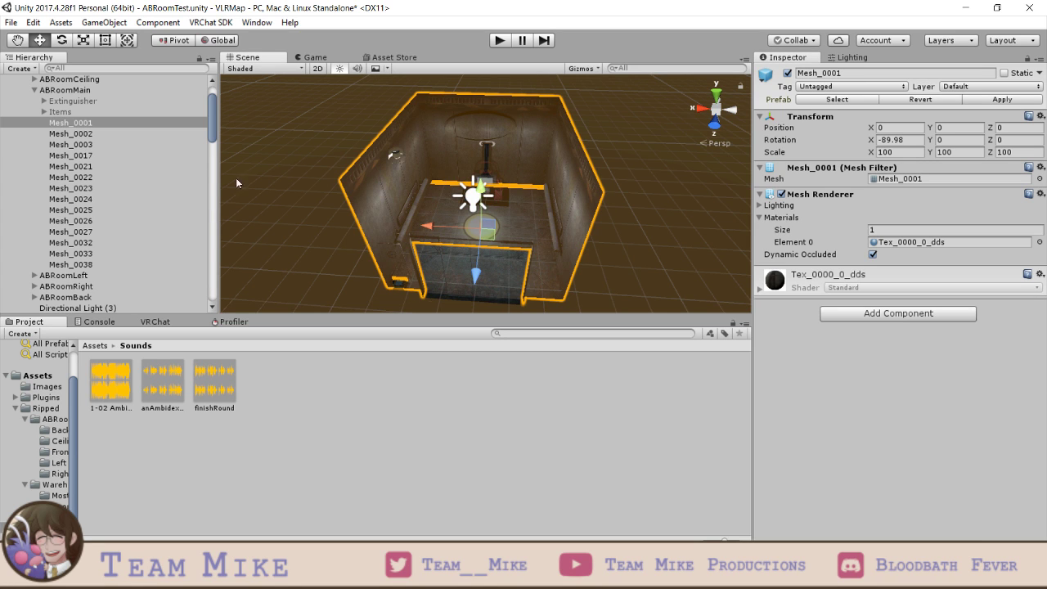
click(78, 144)
click(83, 123)
key(s)
right_drag(442, 197, 516, 192)
alt+drag(515, 192, 550, 201)
click(882, 314)
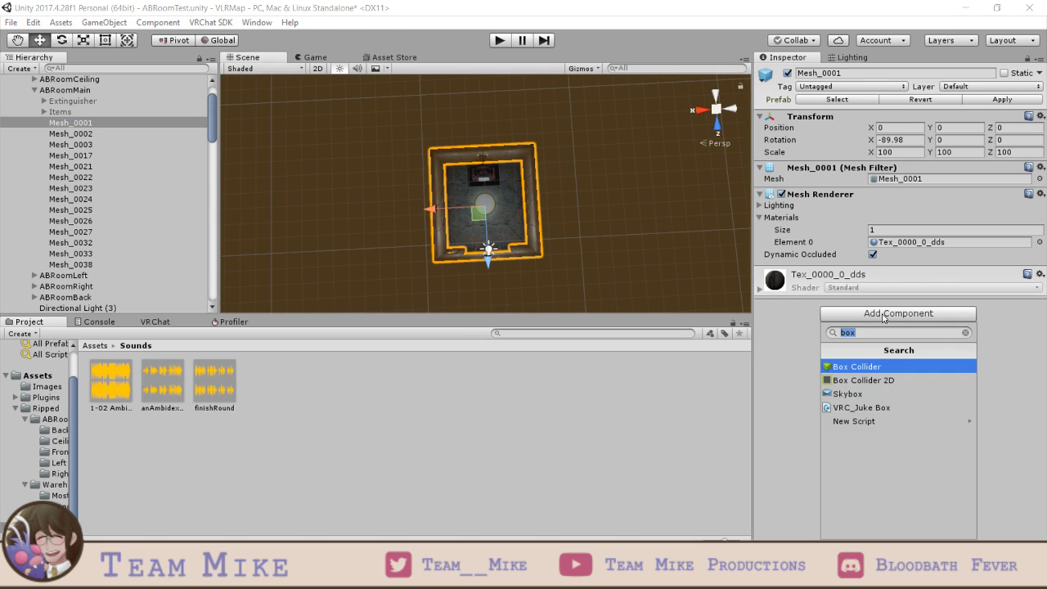
click(875, 368)
- Create an empty child object under Mesh_0001 and add a Box Collider to it
alt+drag(610, 288, 555, 226)
click(71, 123)
right_click(71, 123)
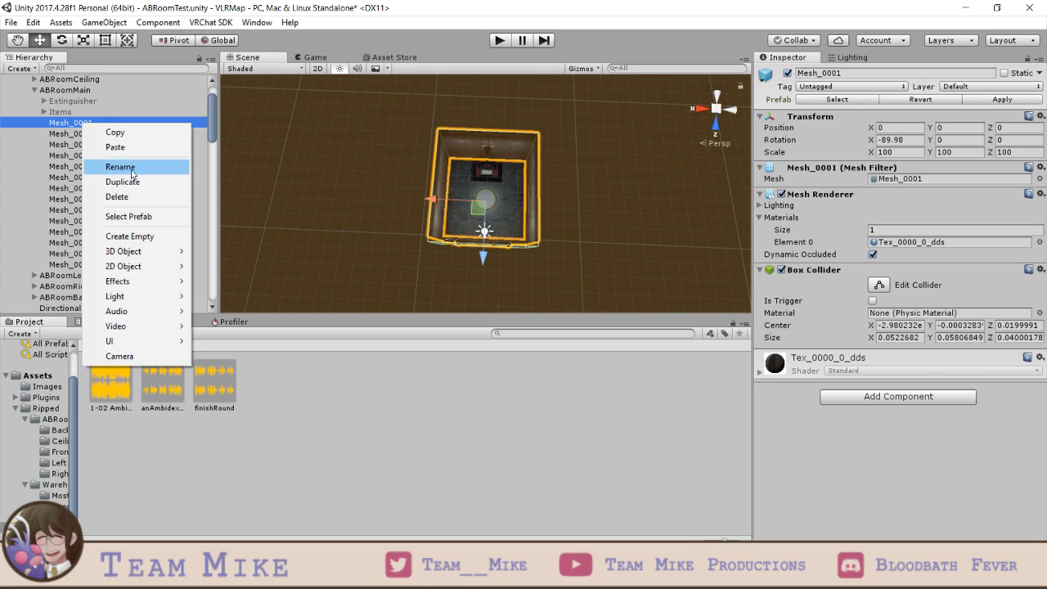
click(122, 235)
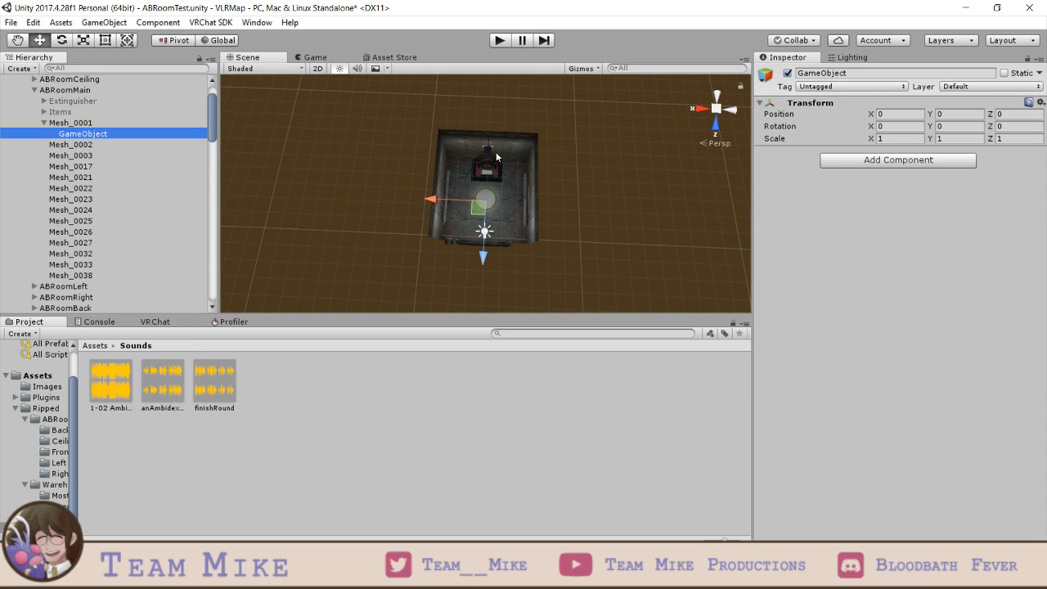
click(882, 164)
click(872, 216)
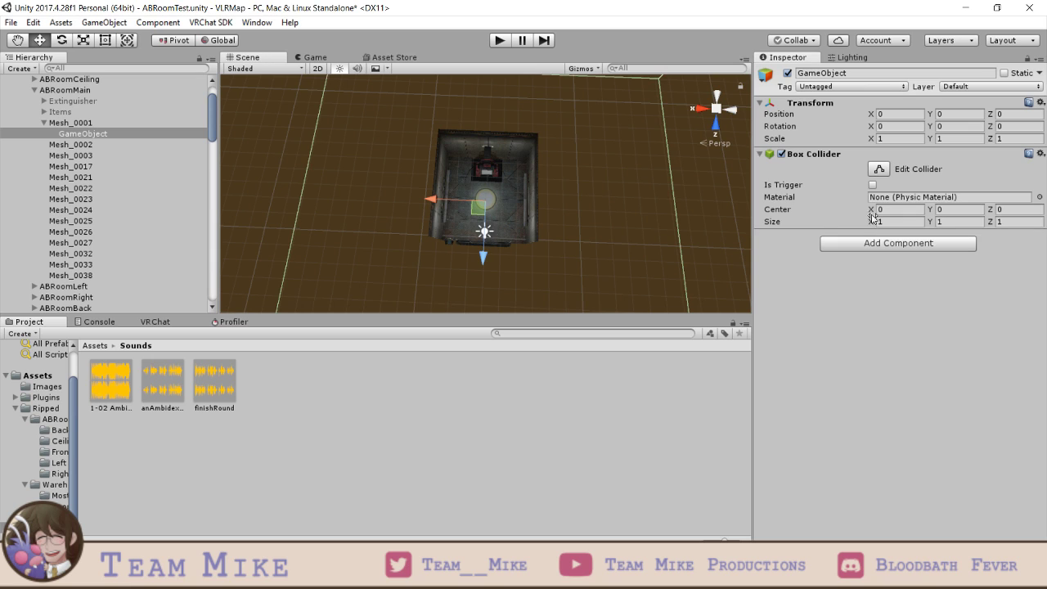
- Copy the Box Collider values of Mesh_0001 onto the Box Collider of its child GameObject
click(106, 124)
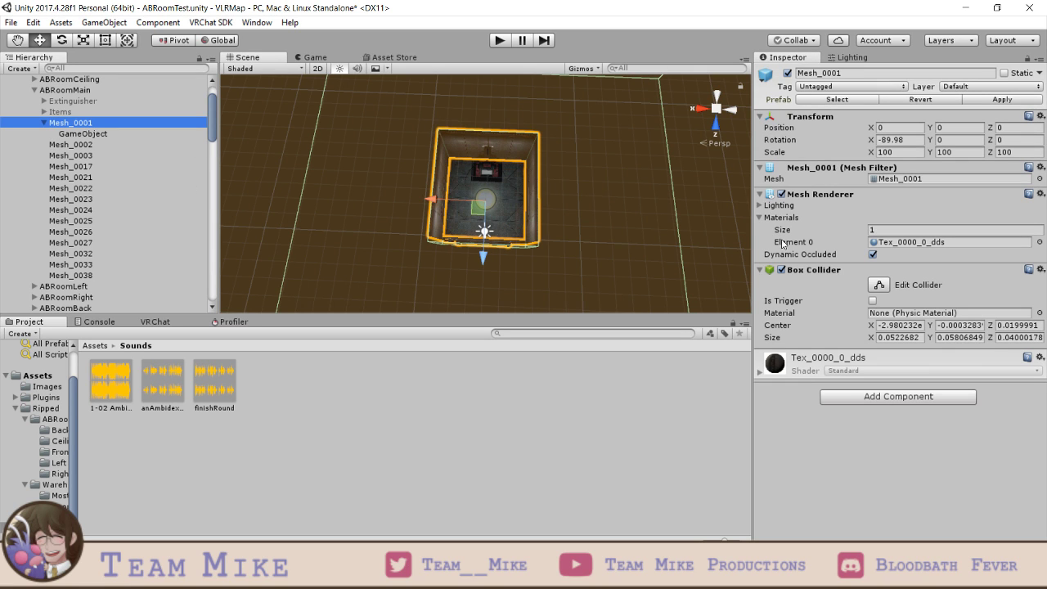
click(1040, 270)
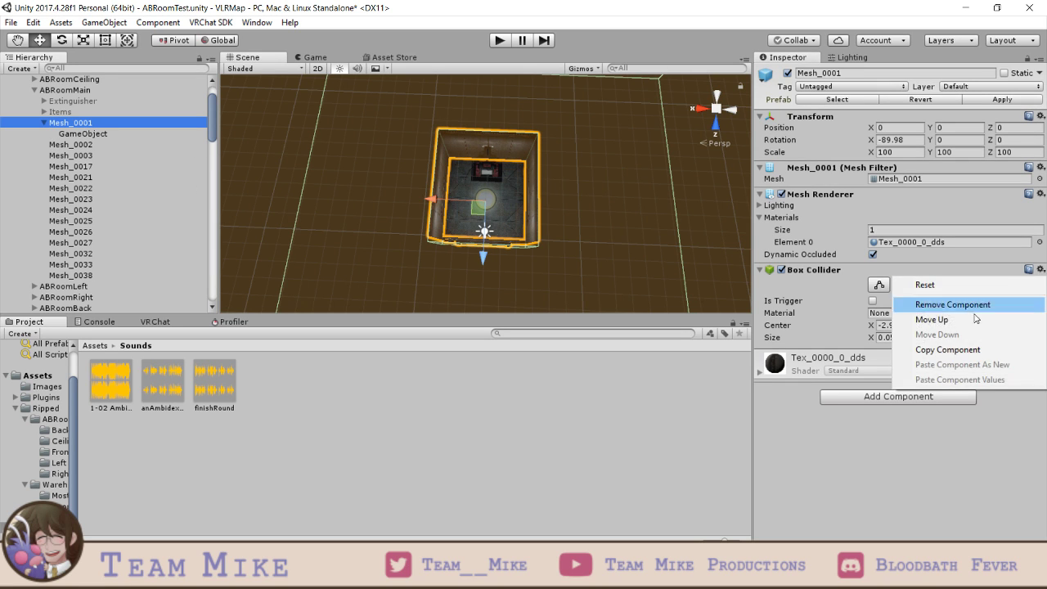
click(932, 347)
key(Down)
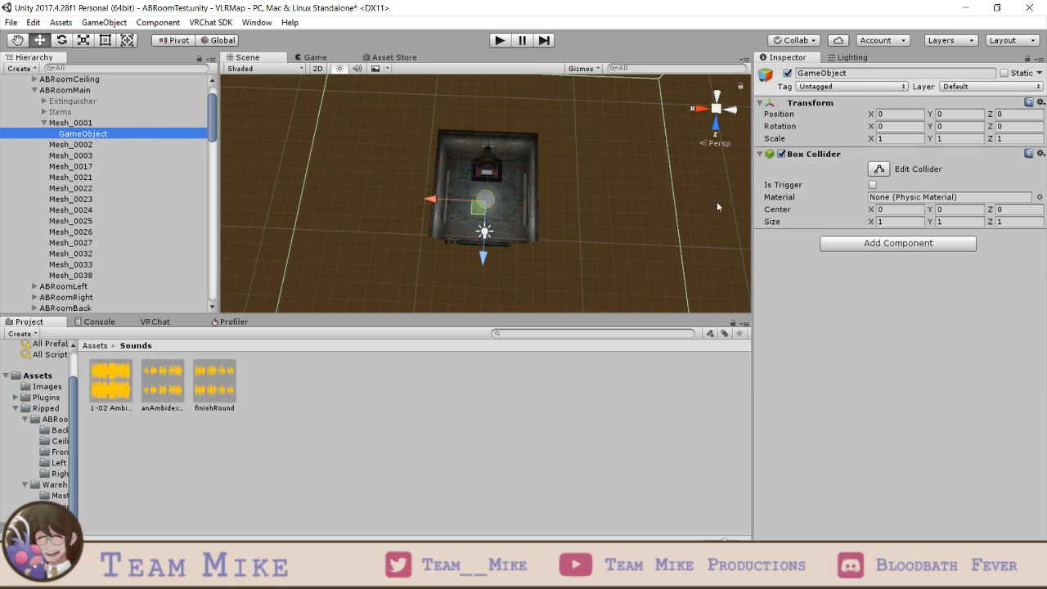
click(1040, 154)
click(957, 264)
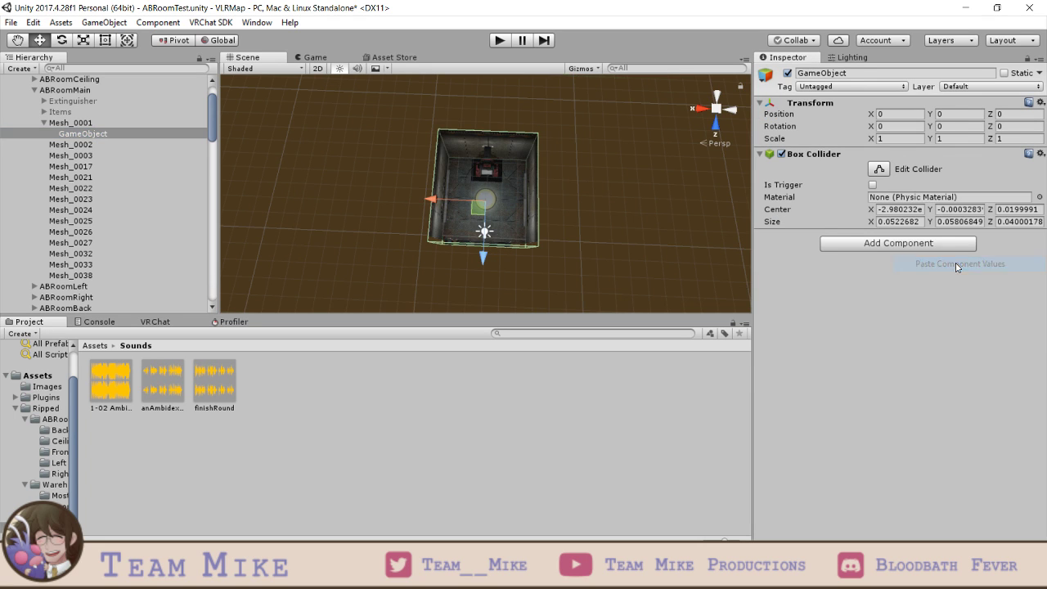
click(82, 124)
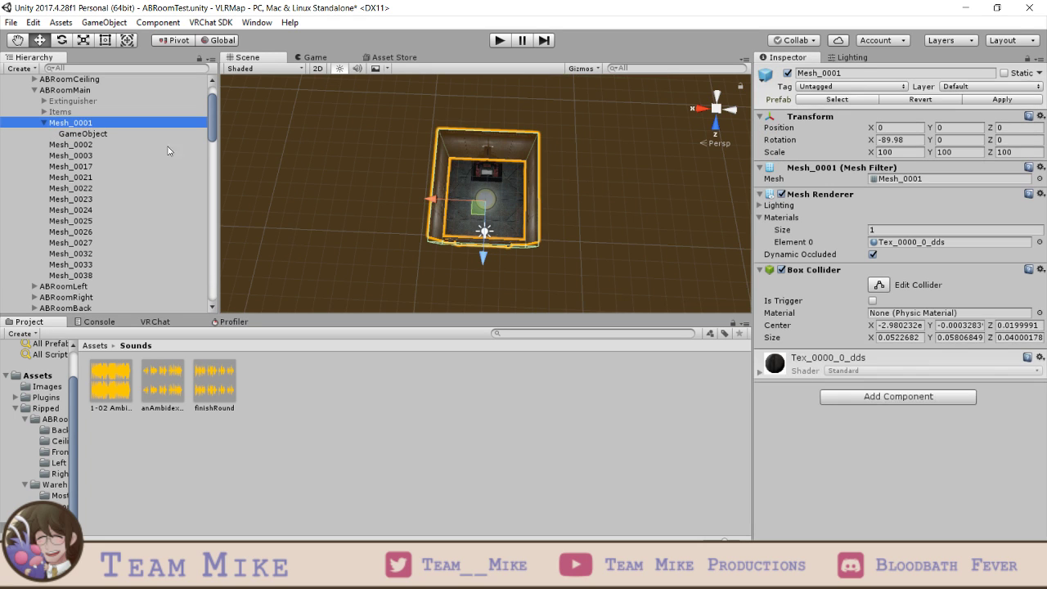
click(1040, 269)
click(886, 448)
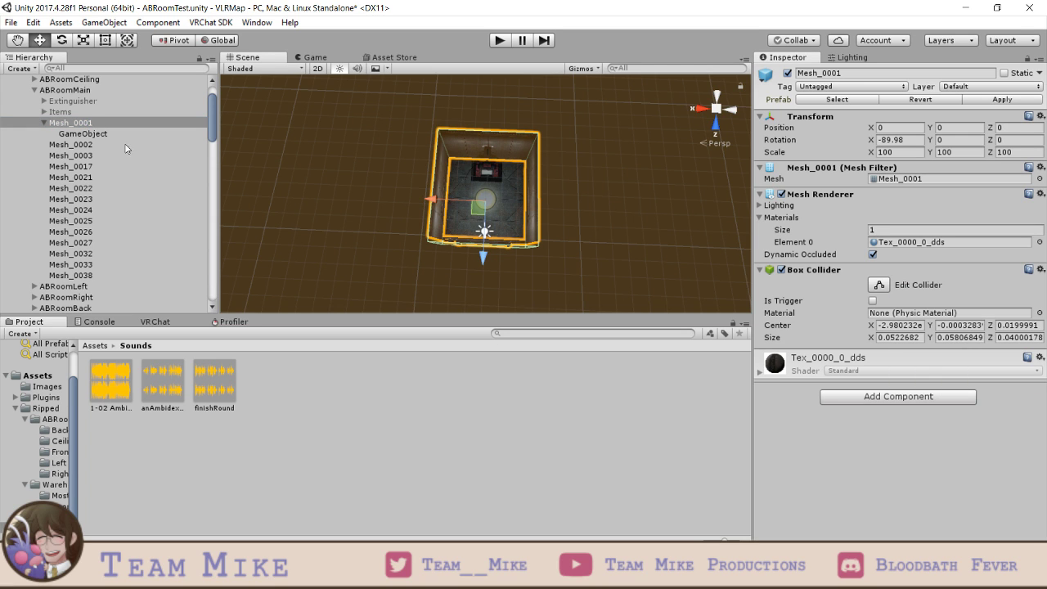
- Set the Y size of the child GameObject's Box Collider to 0.001
click(82, 134)
click(943, 211)
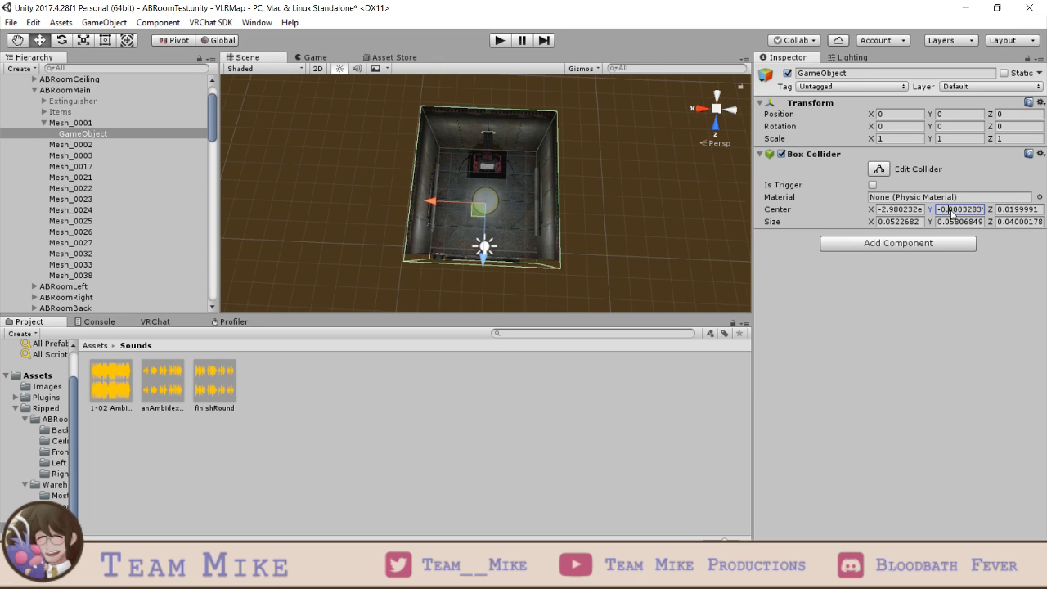
click(953, 223)
key(BackSpace)
text(0.001)
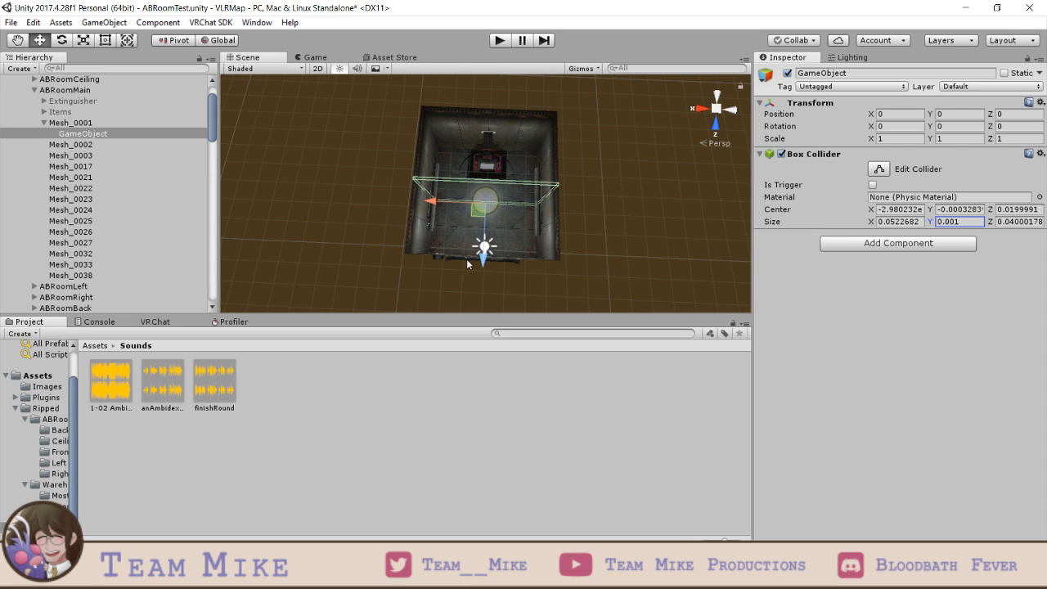
- Move the thin collider object to the wall behind the chair, at about Y -0.0299, and set its collider center Y to 0
drag(484, 260, 485, 212)
scroll(531, 234, up, 3)
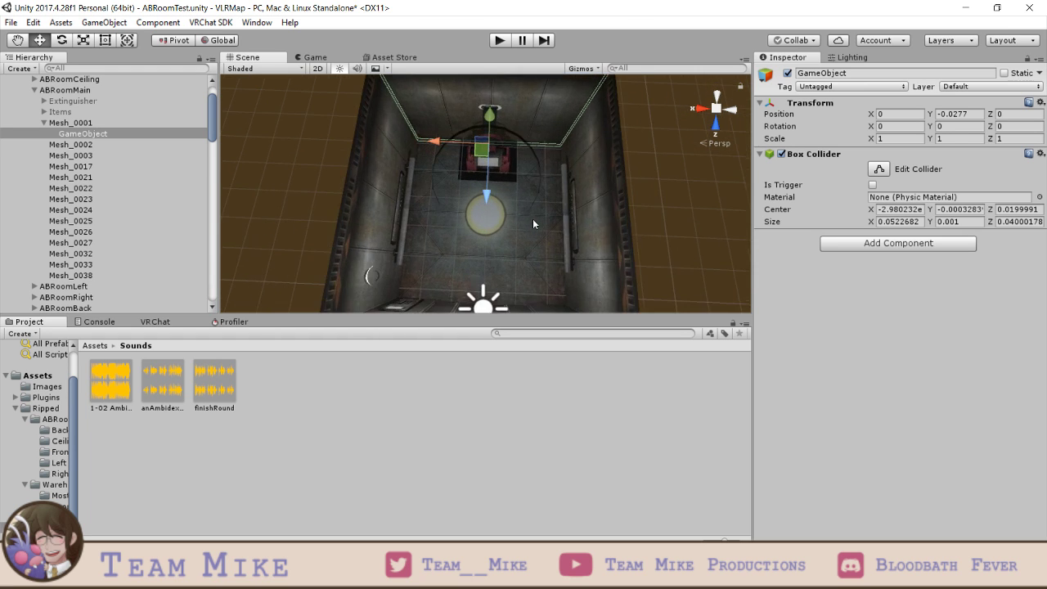
scroll(531, 220, up, 5)
right_drag(530, 223, 544, 225)
drag(492, 256, 493, 242)
click(973, 210)
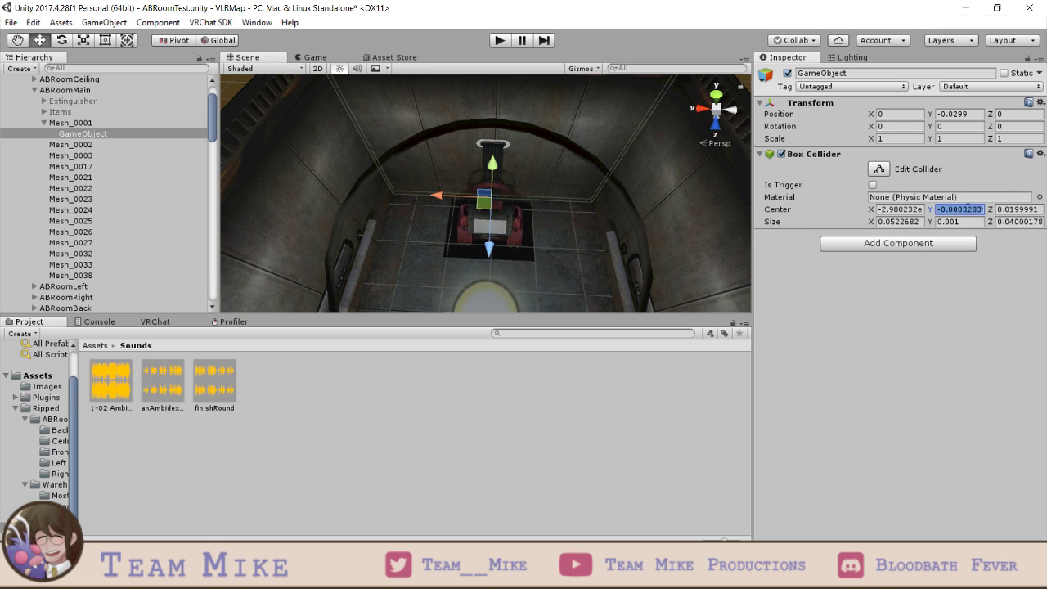
text(0)
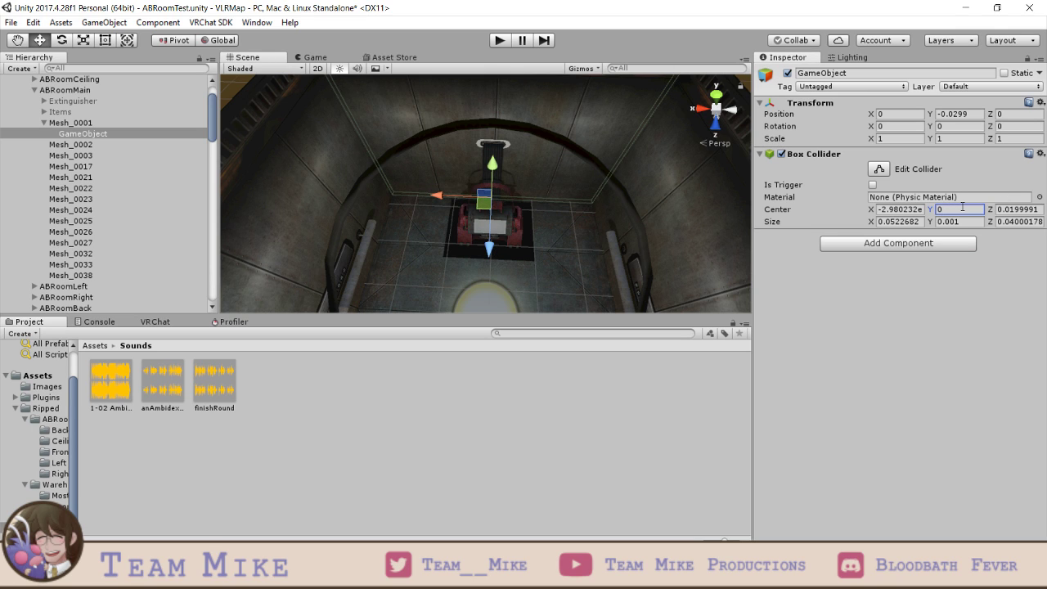
- Duplicate the thin wall collider, move the copy to the door wall at about Y 0.0276, and save the scene
click(97, 136)
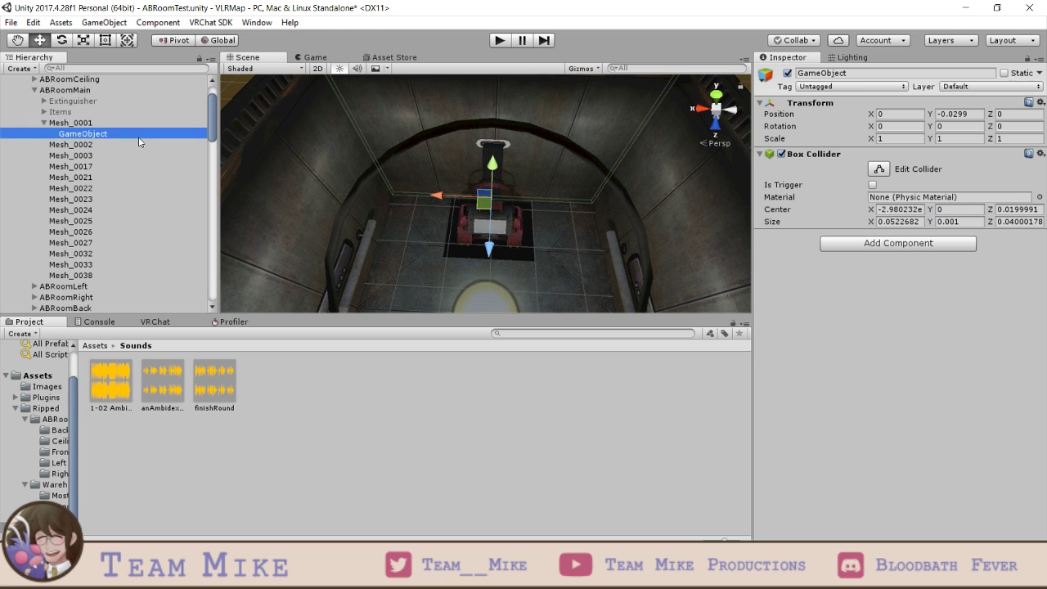
key(ctrl+d)
scroll(519, 209, down, 5)
drag(489, 247, 472, 340)
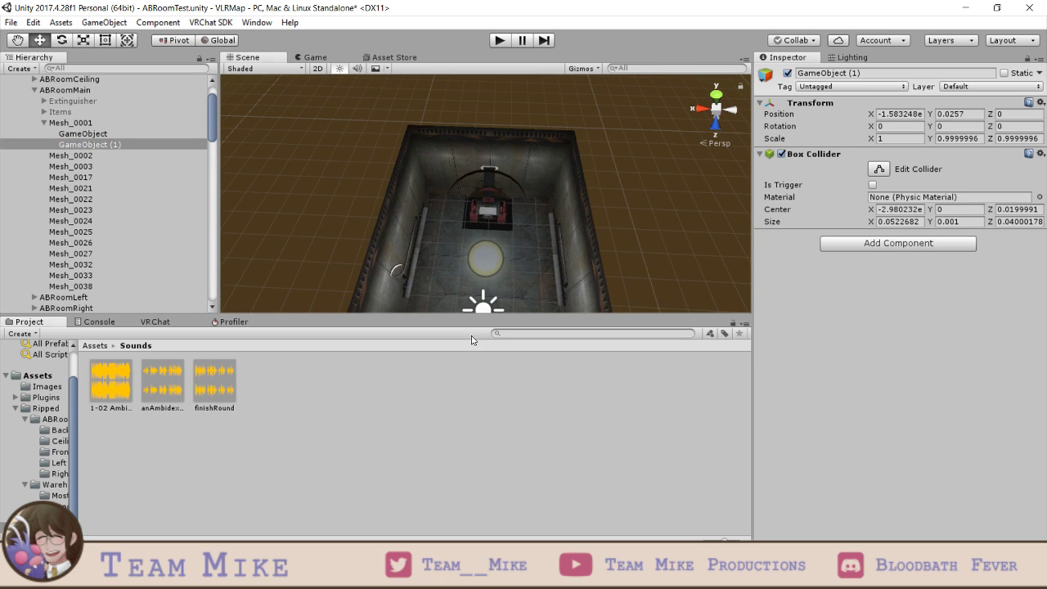
scroll(488, 250, down, 3)
mouse_move(488, 248)
right_down()
mouse_move(532, 229)
mouse_move(346, 155)
mouse_move(484, 227)
right_up()
scroll(491, 233, up, 8)
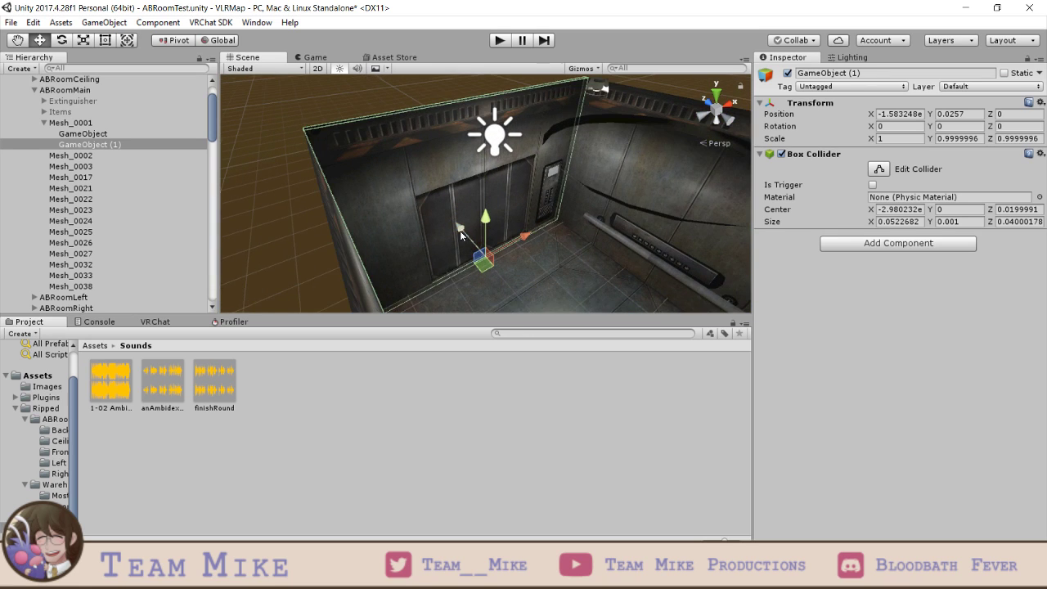
scroll(460, 238, down, 3)
right_drag(495, 211, 476, 221)
drag(482, 214, 481, 218)
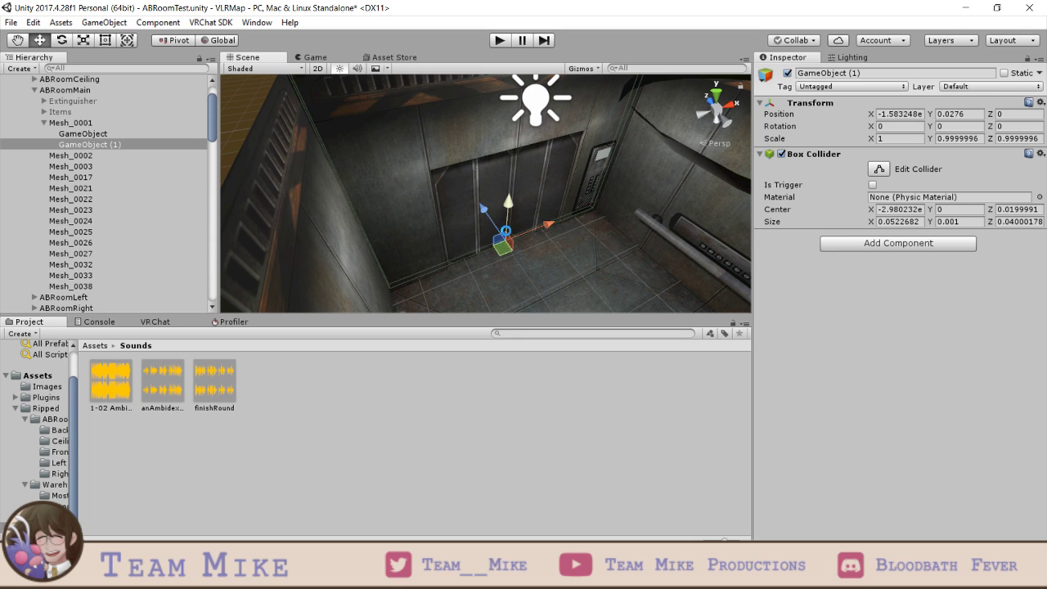
key(ctrl+s)
- Duplicate GameObject (1) and paste the Box Collider values of Mesh_0001 onto the copy's Box Collider
click(87, 123)
click(88, 145)
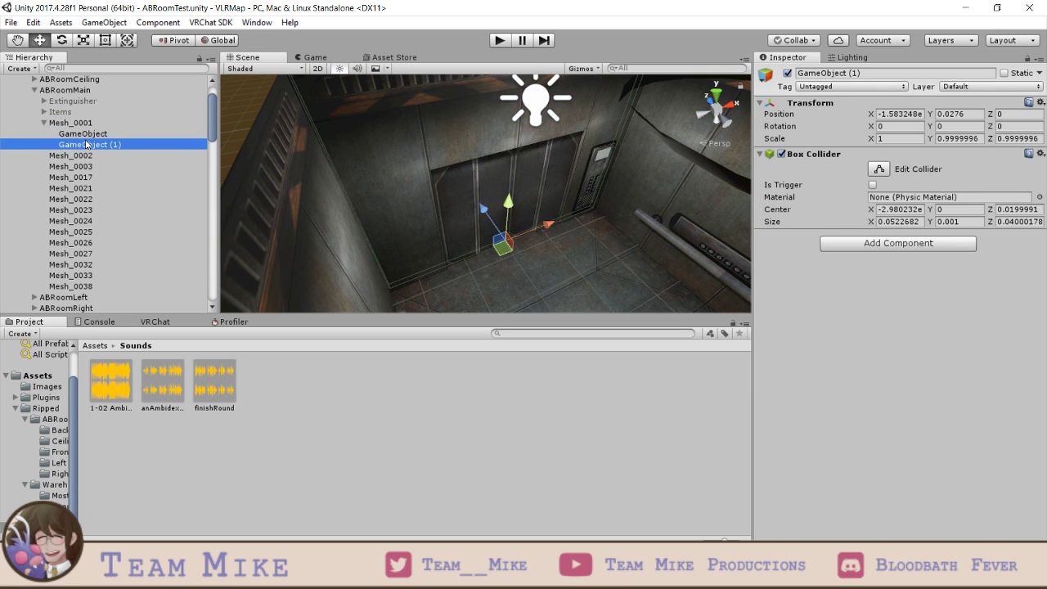
key(ctrl+d)
click(89, 124)
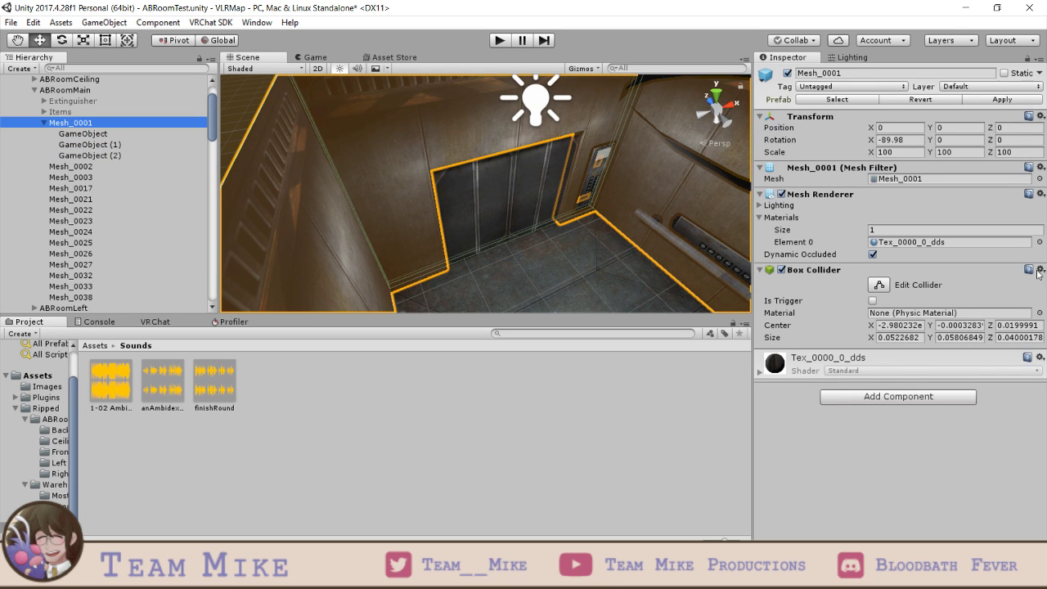
click(1039, 270)
click(924, 350)
click(88, 155)
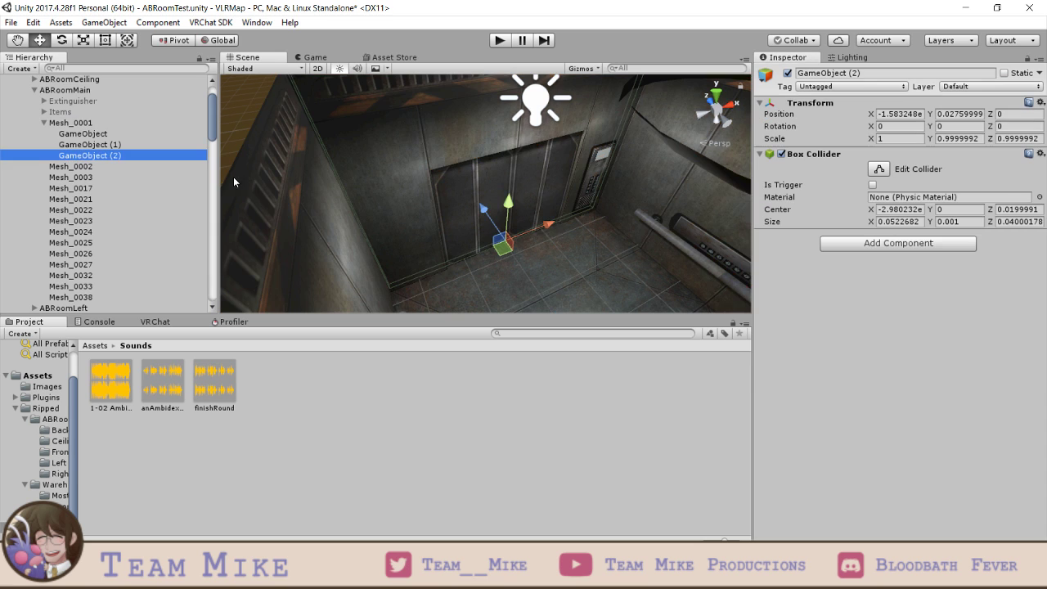
click(1041, 154)
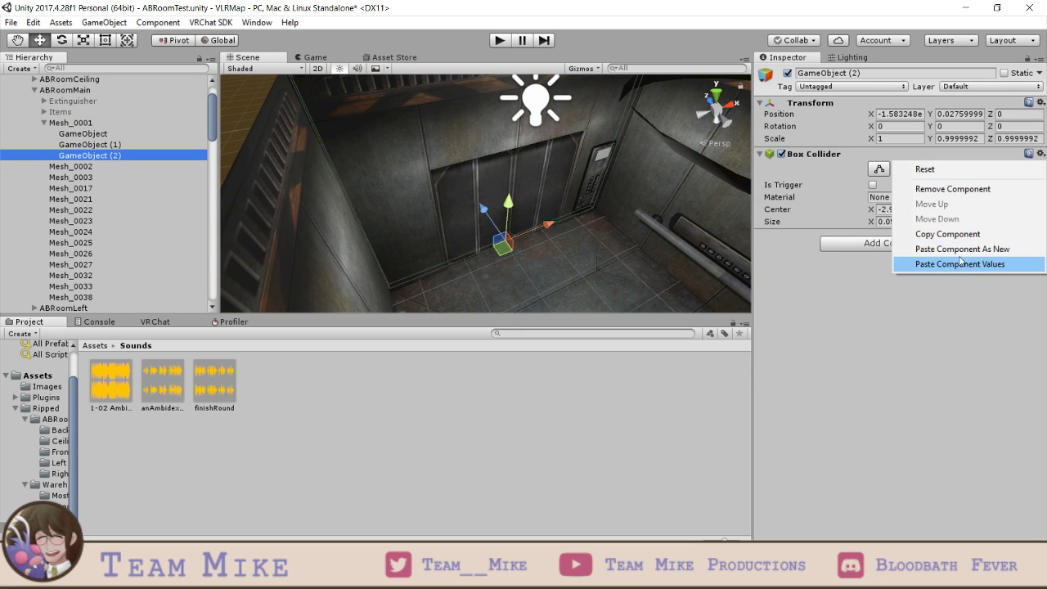
click(959, 263)
- Set the position of GameObject (2) to 0 in X and Y, and its scale to 1 in Y and Z
key(f)
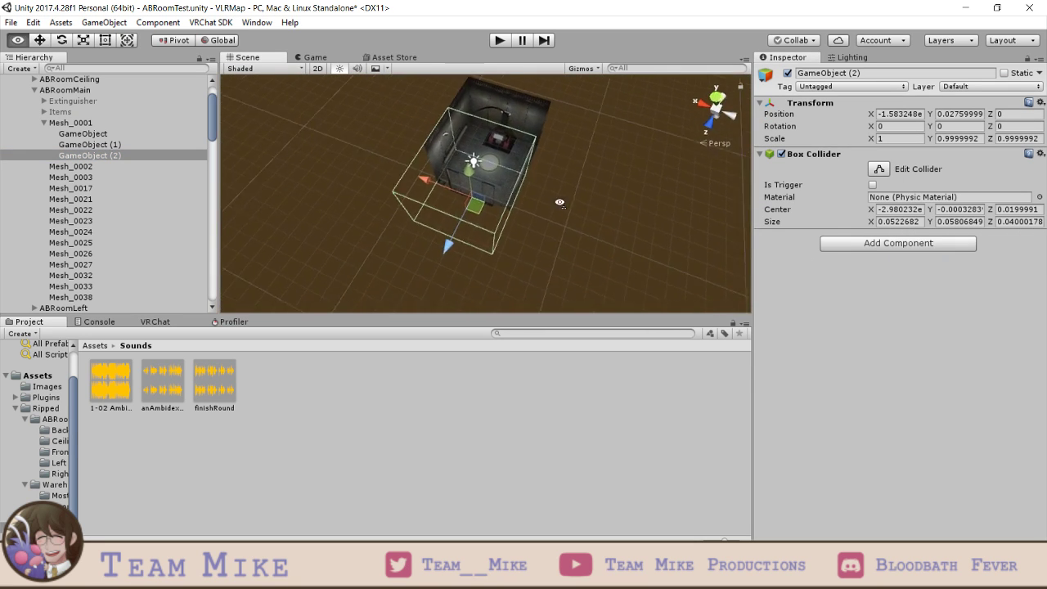
click(896, 114)
text(0)
key(Tab)
text(0)
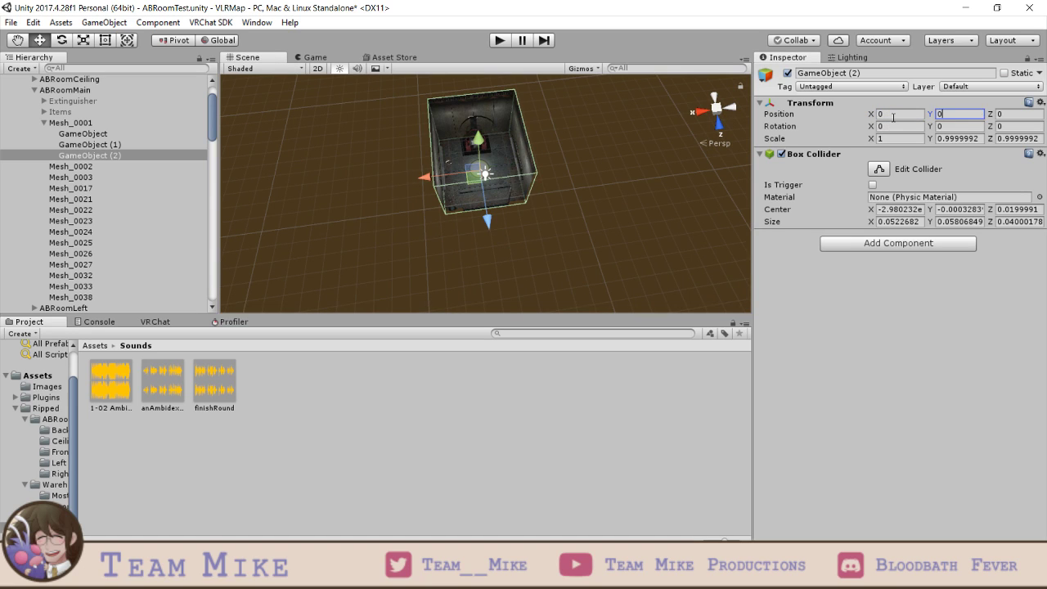
key(Tab)
key(Tab)
key(Tab)
key(Tab)
key(Tab)
key(Tab)
text(1)
key(Tab)
text(1)
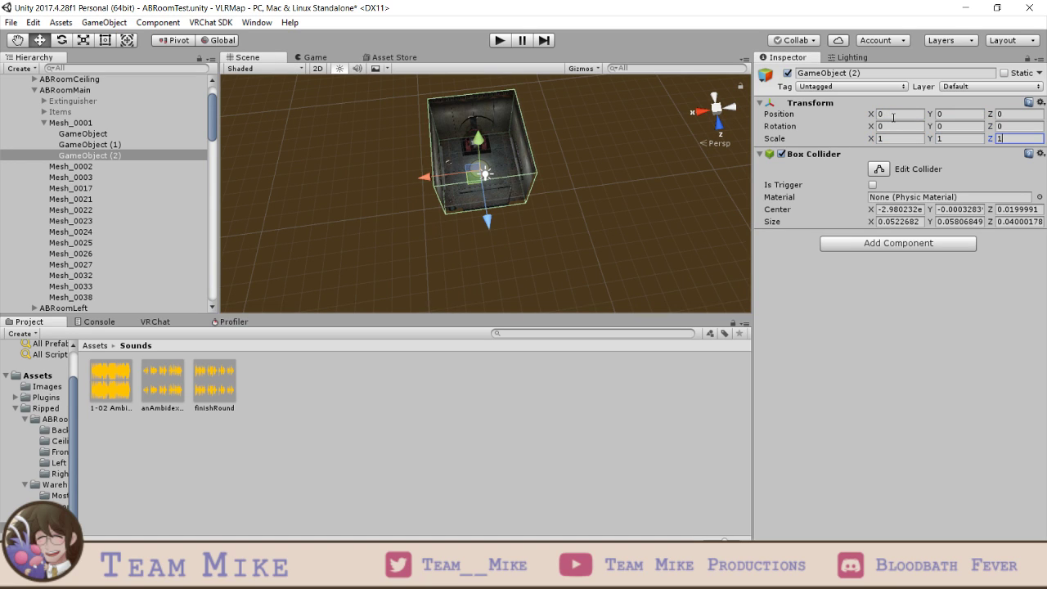
click(899, 209)
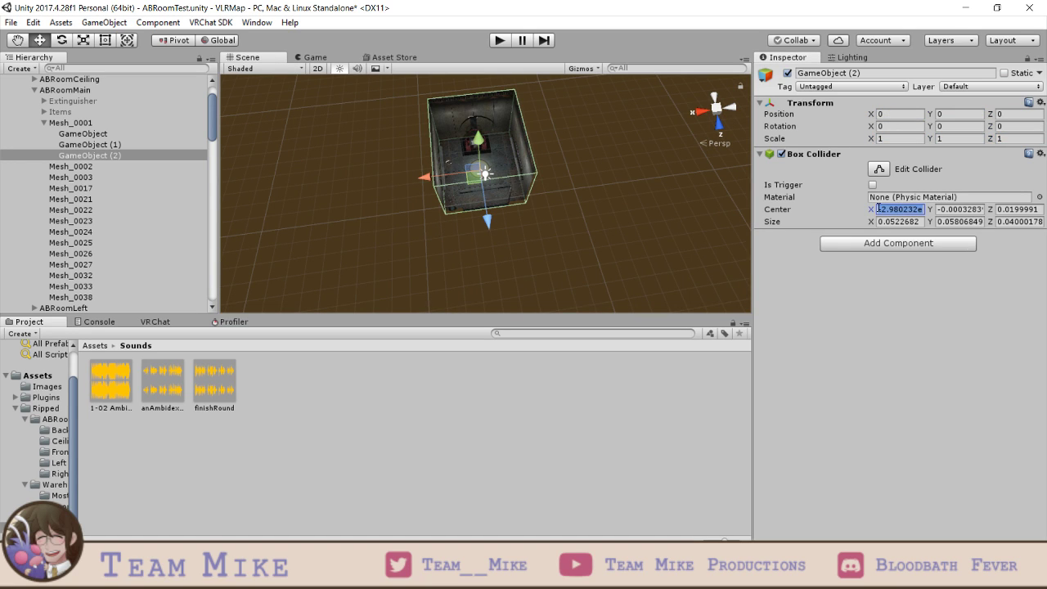
key(BackSpace)
text(0)
key(Tab)
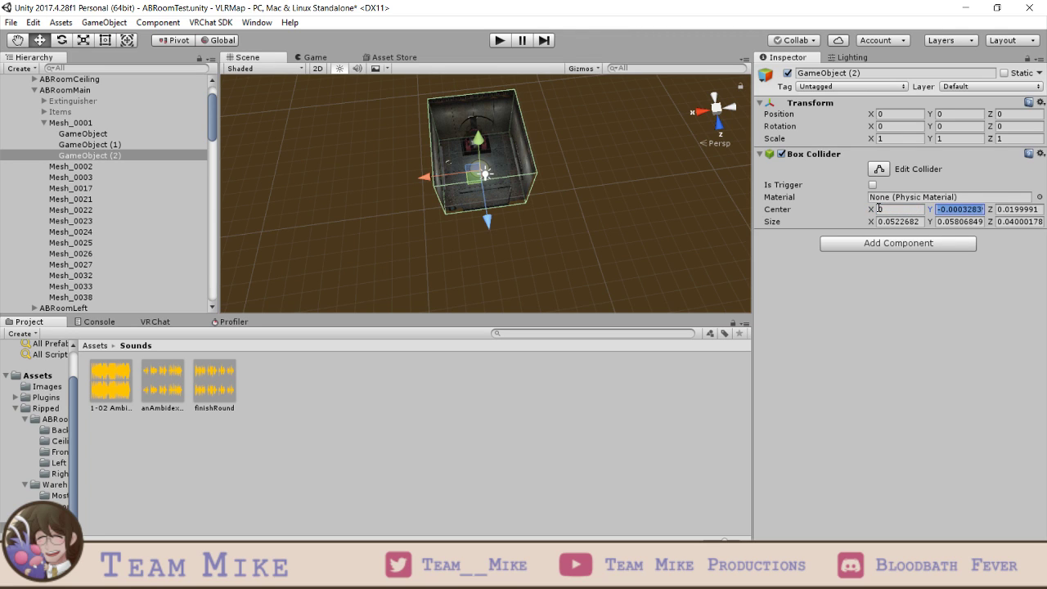
text(0)
key(Tab)
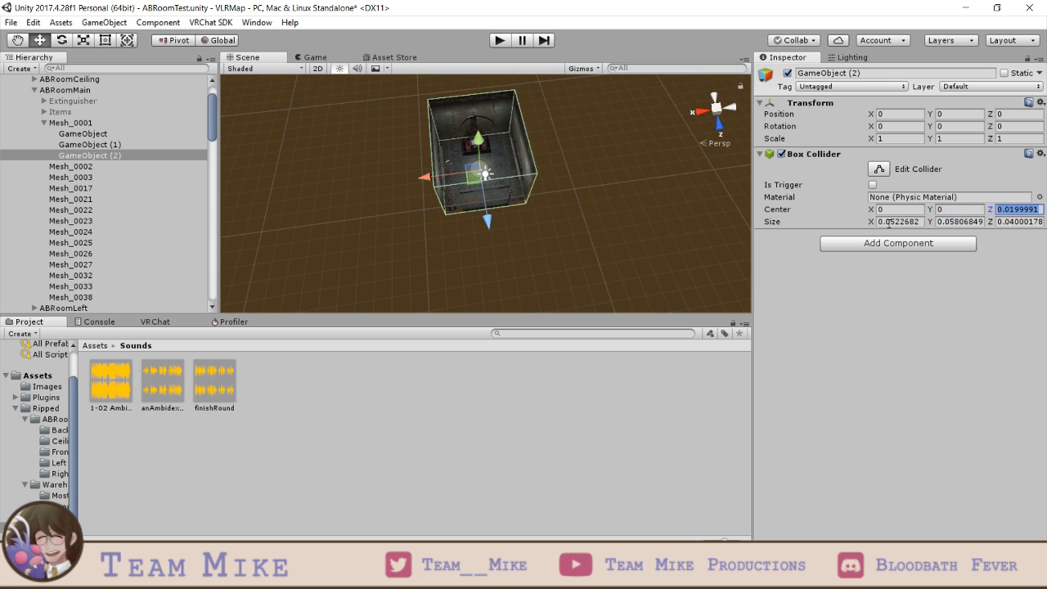
text(0)
key(ctrl+z)
key(ctrl+z)
key(ctrl+z)
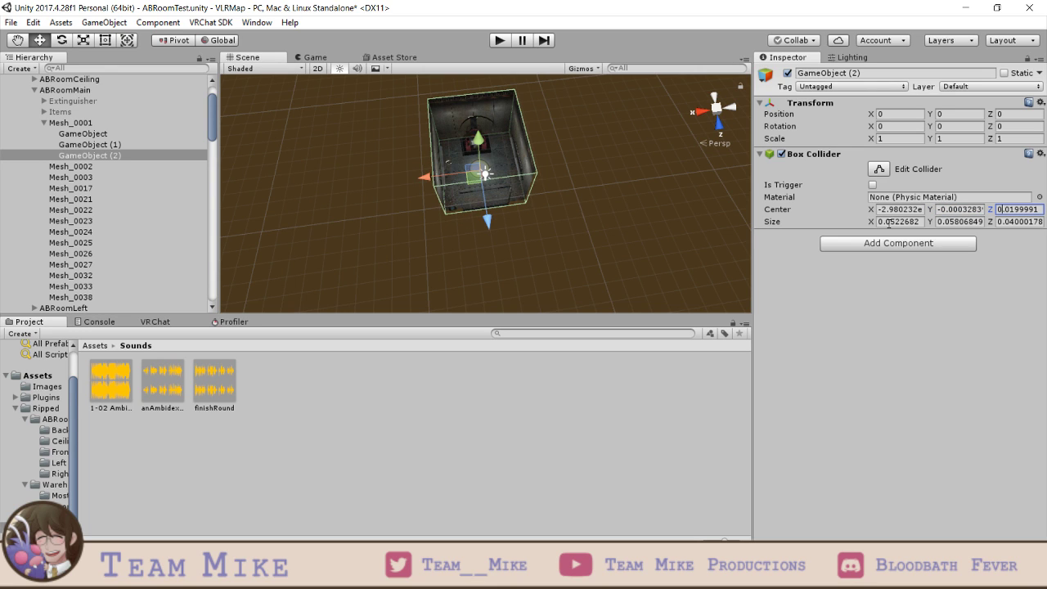
- Set the Box Collider size X of GameObject (2) to 0.01
click(890, 221)
text(0)
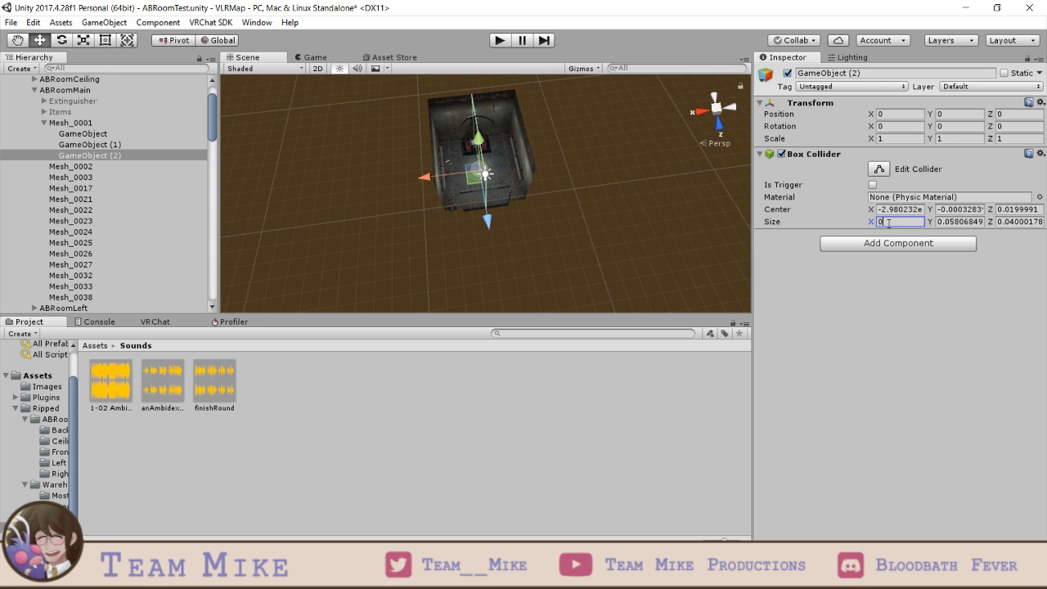
text(.001)
scroll(569, 254, up, 1)
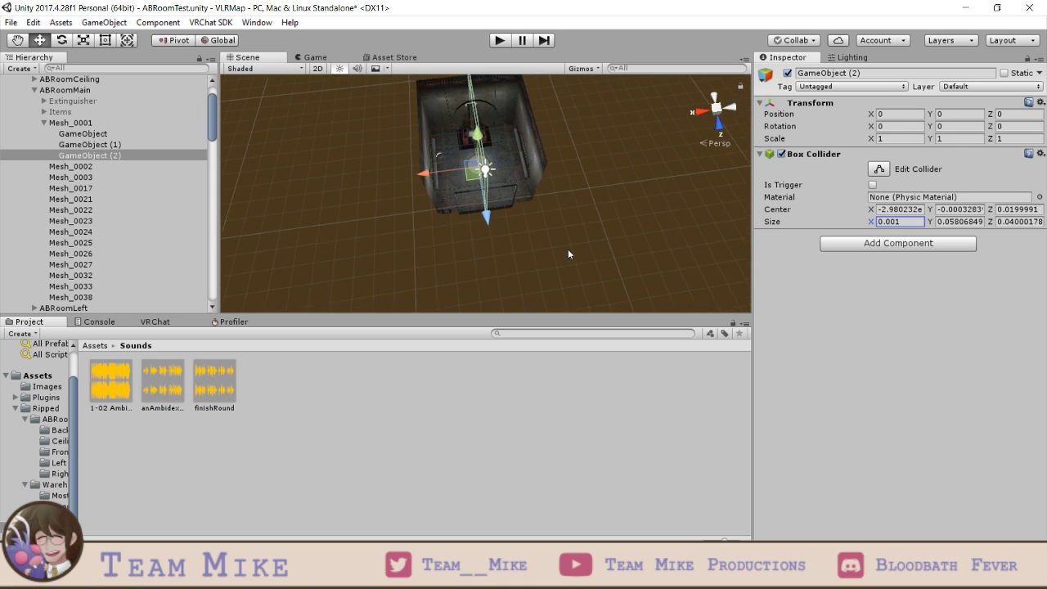
scroll(568, 252, up, 2)
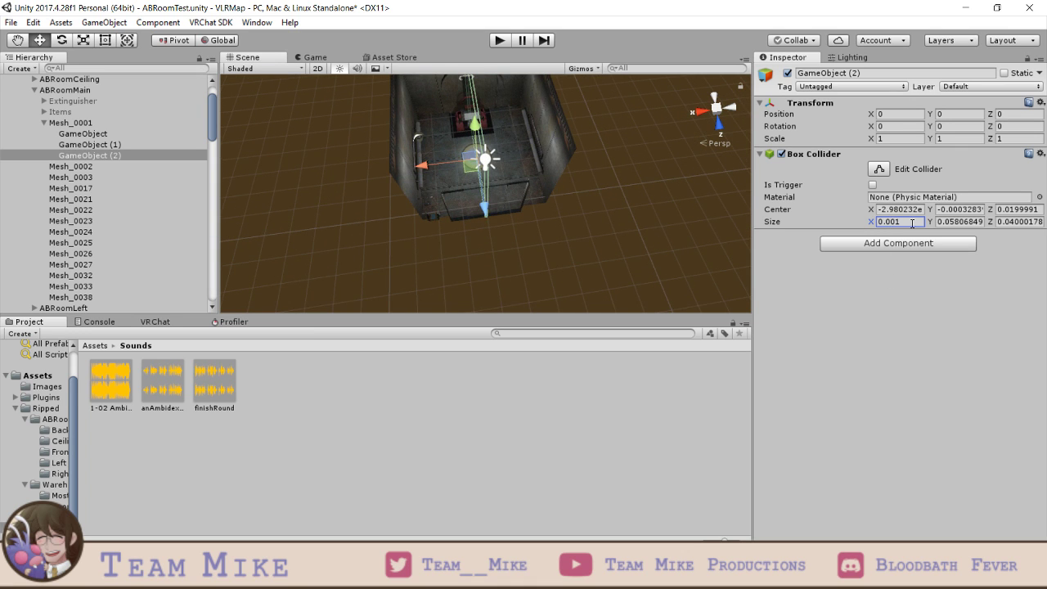
key(Left)
key(Left)
key(BackSpace)
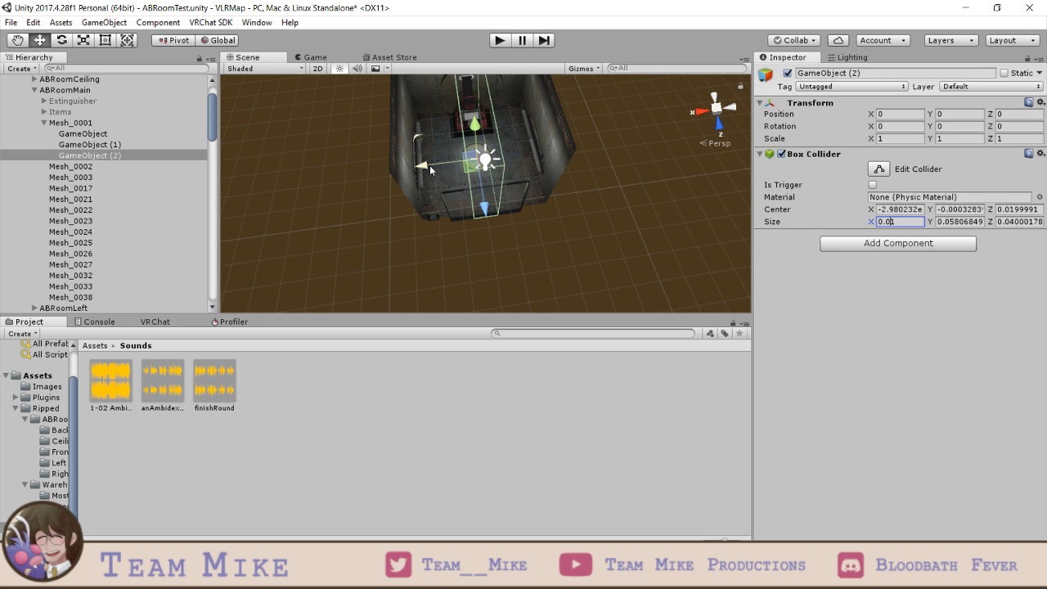
- Move the thin collider out to the side wall at about X 0.0314 and duplicate it for the opposite wall
drag(429, 165, 491, 170)
key(ctrl+d)
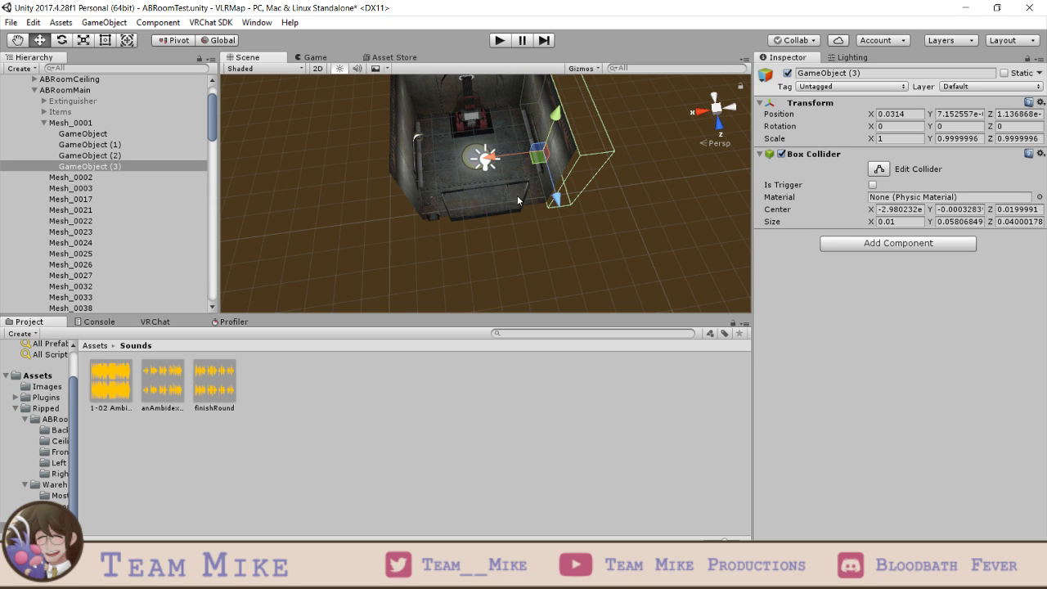
click(93, 135)
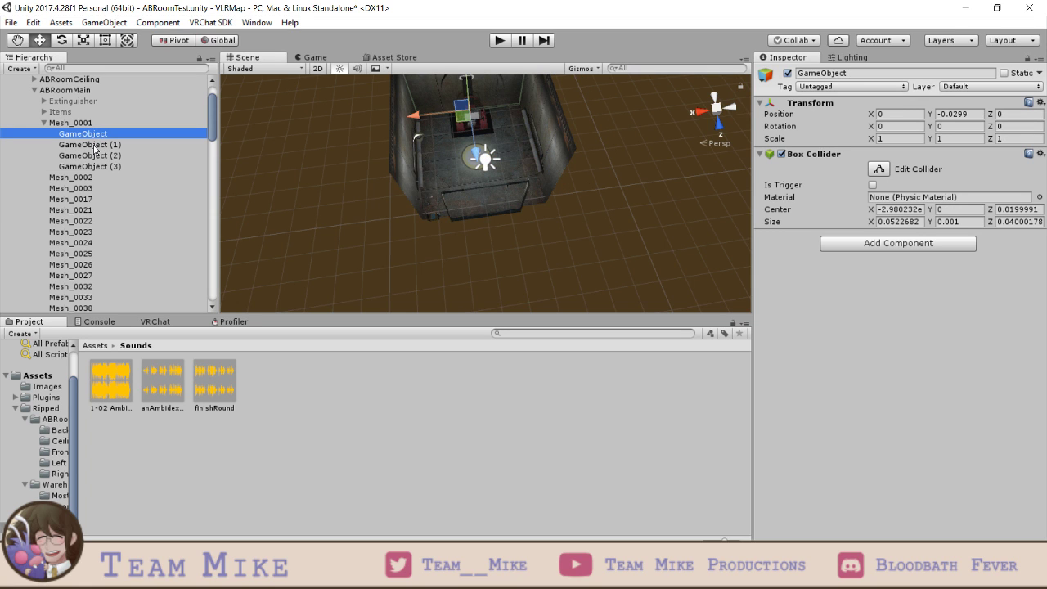
ctrl+click(95, 147)
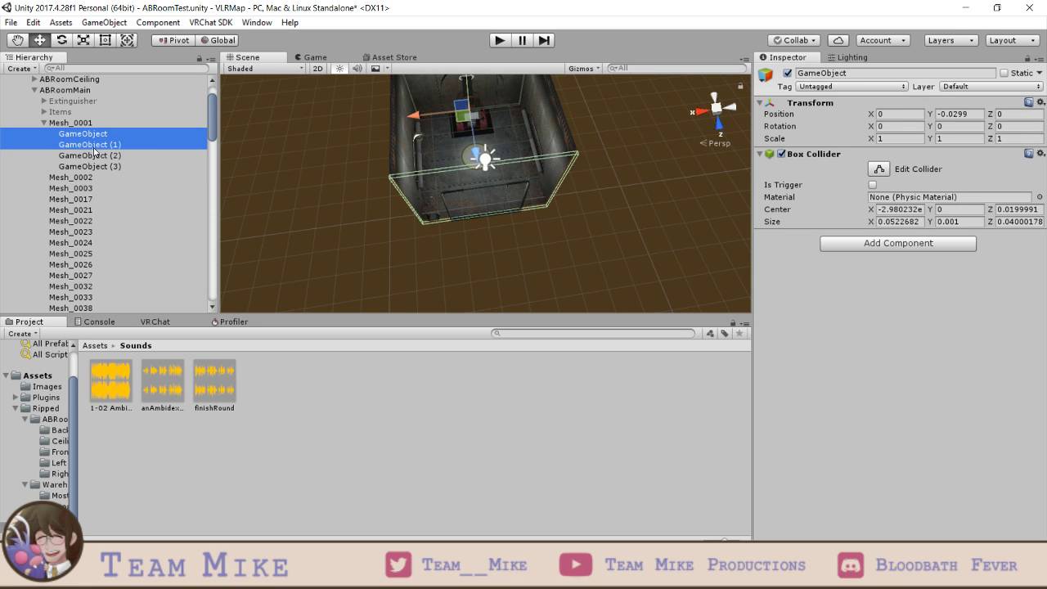
click(600, 213)
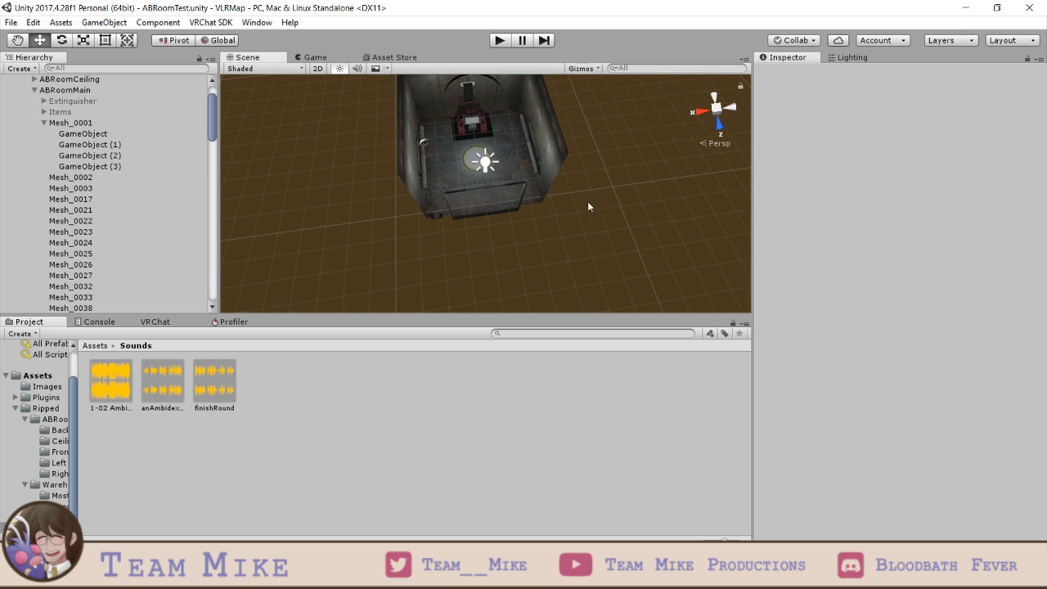
- Add a Box Collider to the ceiling mesh Mesh_0005 and save the scene
scroll(587, 203, up, 4)
right_drag(576, 234, 520, 159)
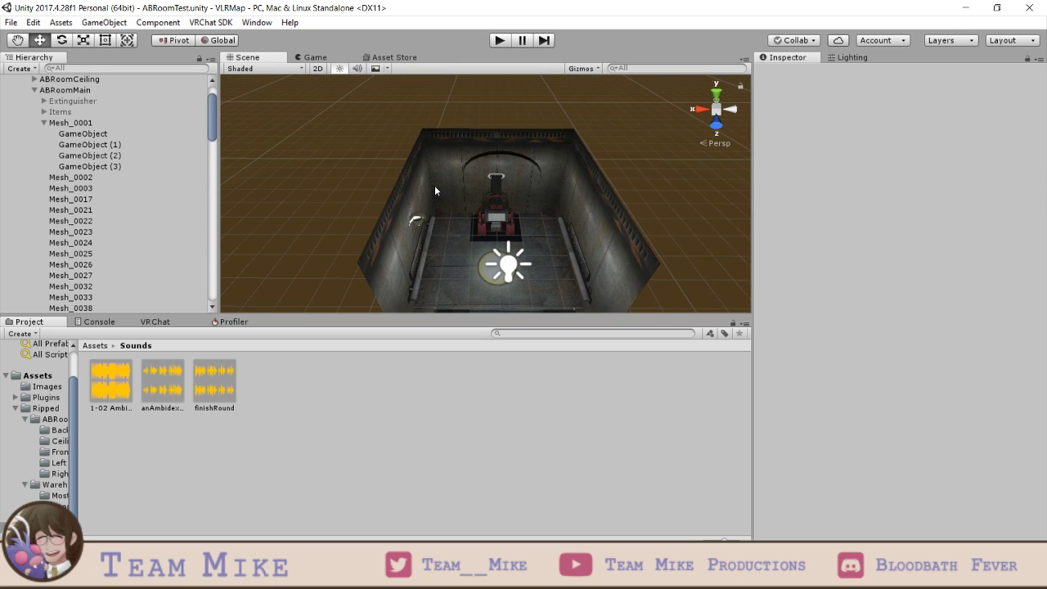
click(435, 190)
scroll(511, 163, down, 4)
mouse_move(482, 245)
right_down()
mouse_move(512, 164)
mouse_move(530, 147)
mouse_move(482, 260)
right_up()
scroll(515, 156, down, 3)
click(496, 166)
click(498, 154)
scroll(496, 225, down, 4)
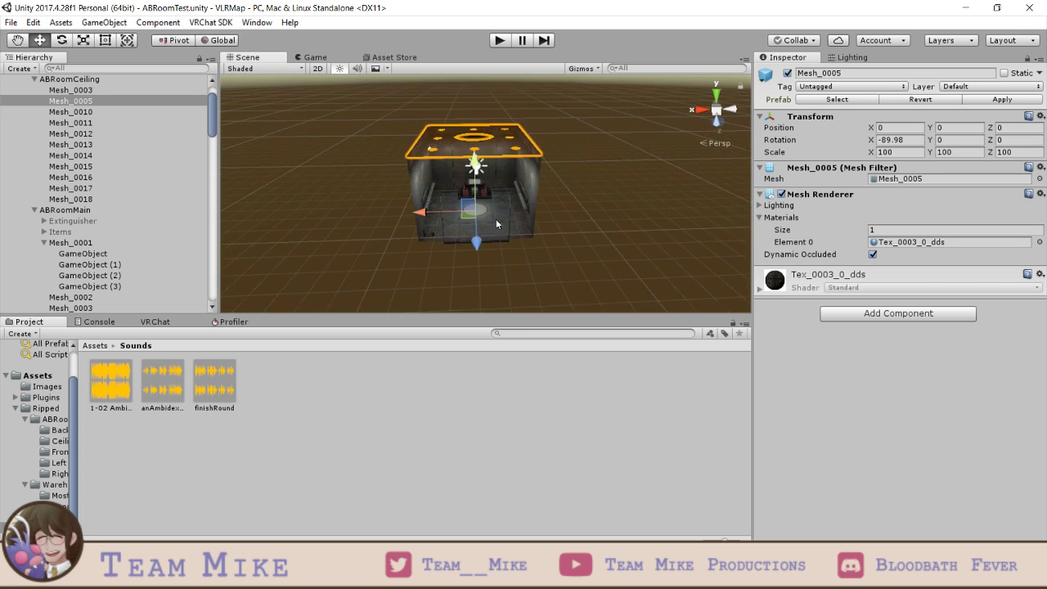
right_drag(496, 223, 499, 245)
click(922, 314)
click(881, 369)
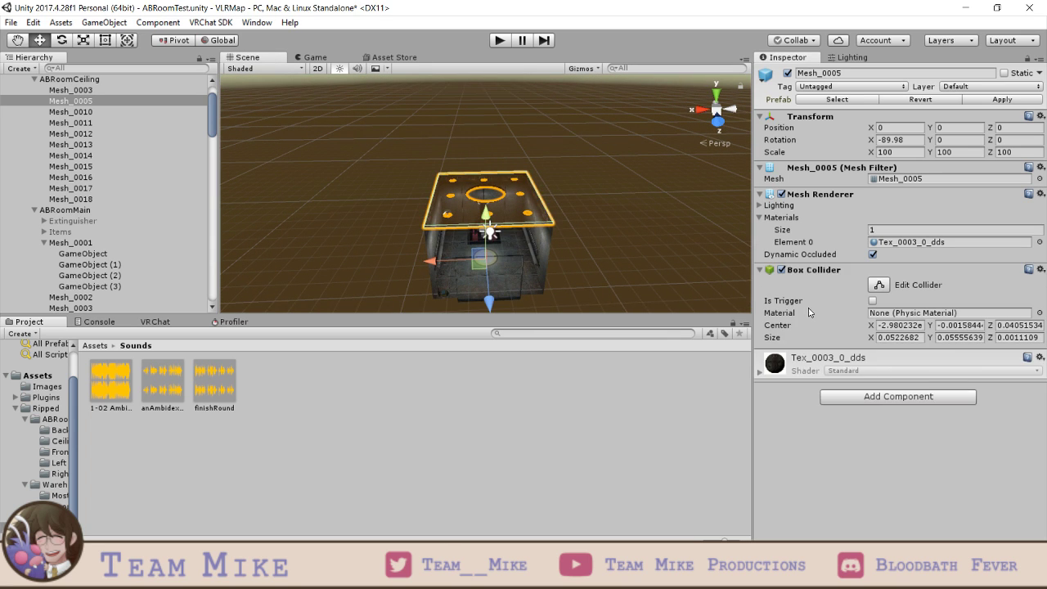
click(640, 217)
key(ctrl+s)
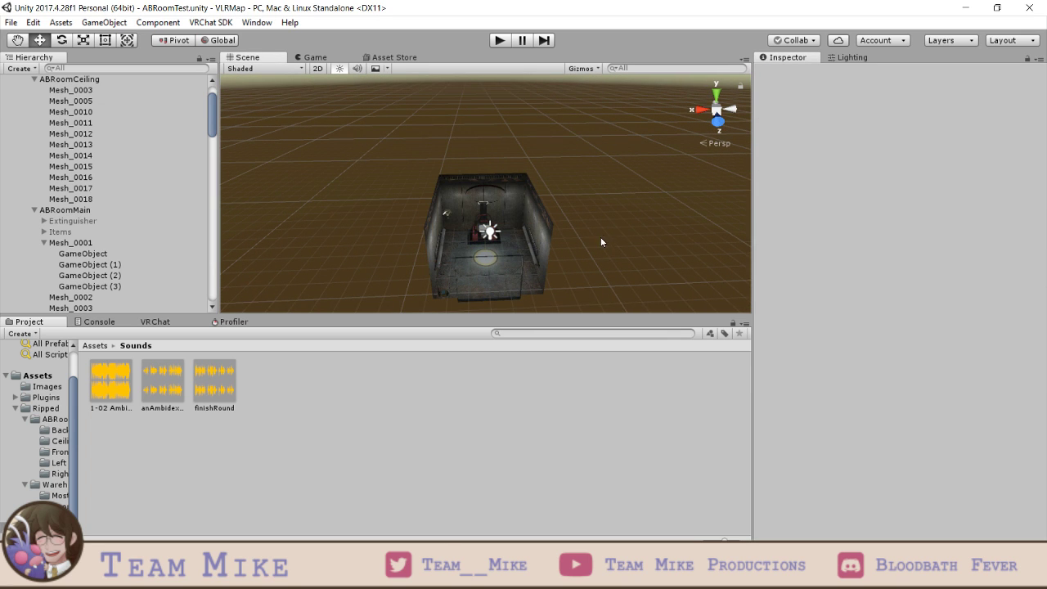
- Run a new local test build of the world with the VRChat SDK
right_drag(598, 238, 595, 269)
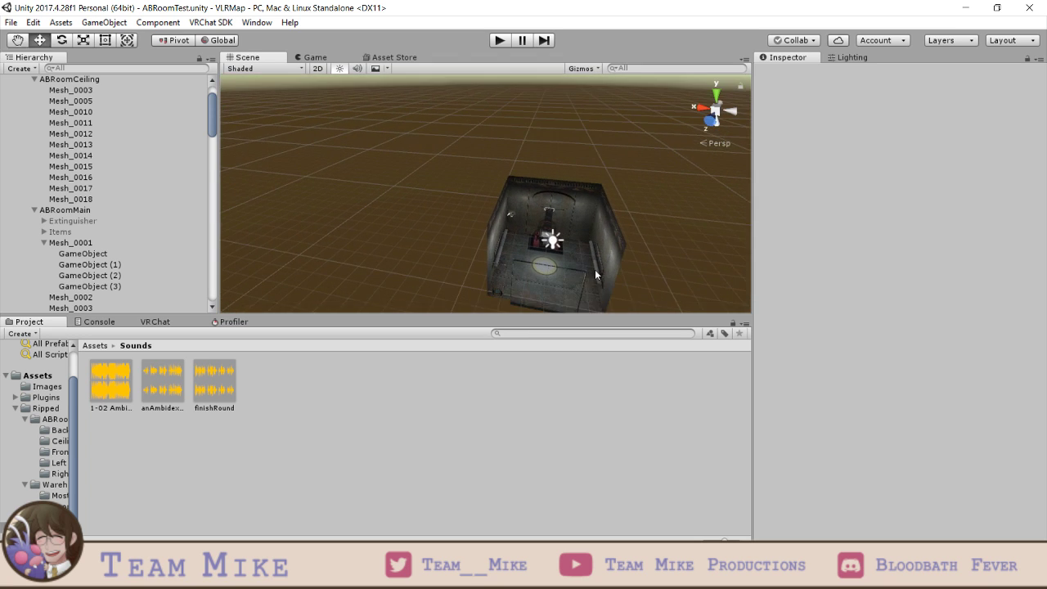
scroll(587, 240, up, 4)
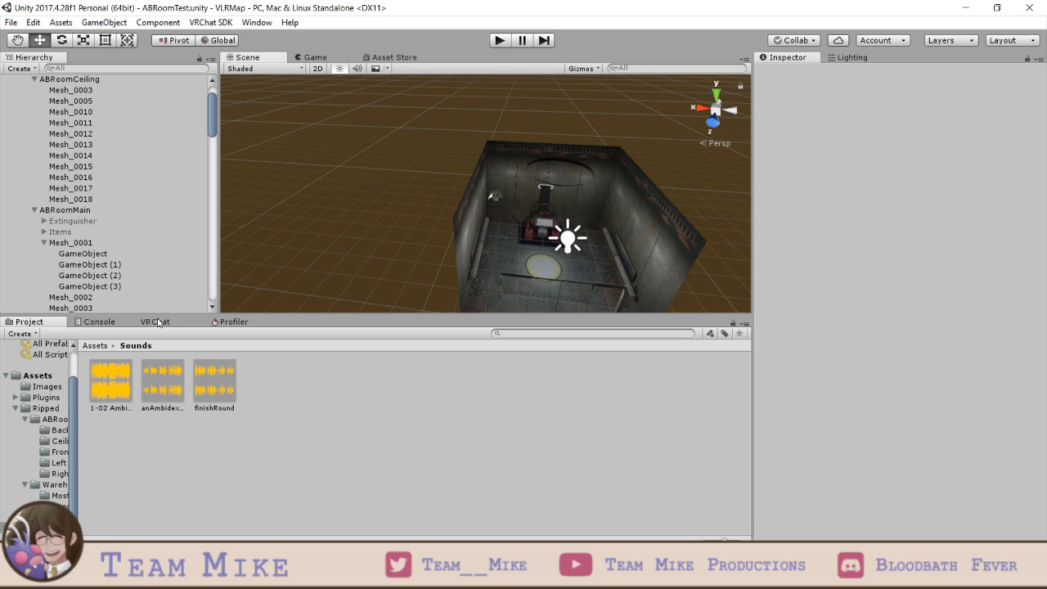
click(158, 322)
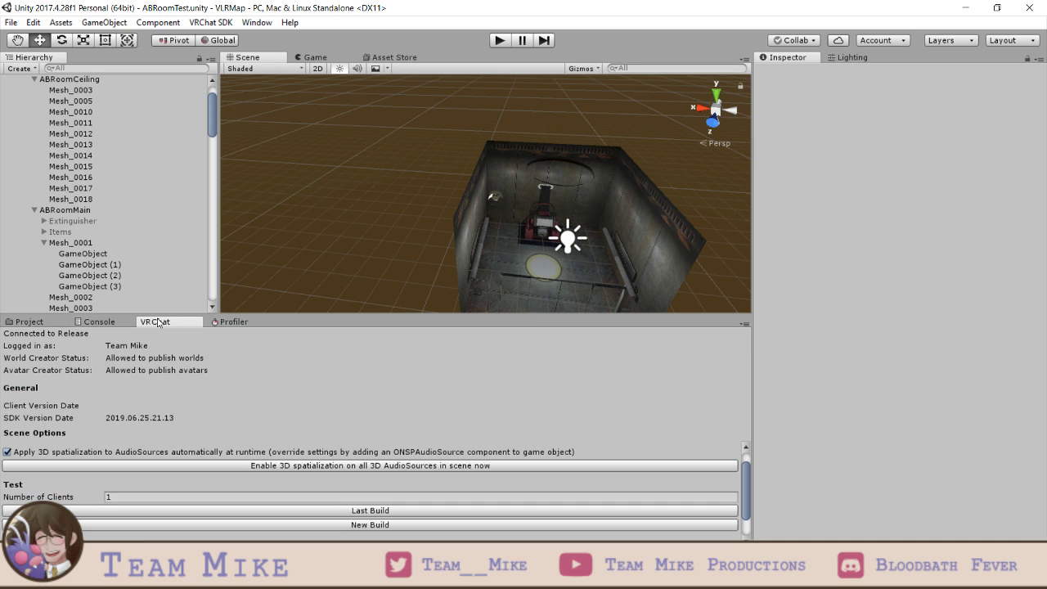
click(326, 524)
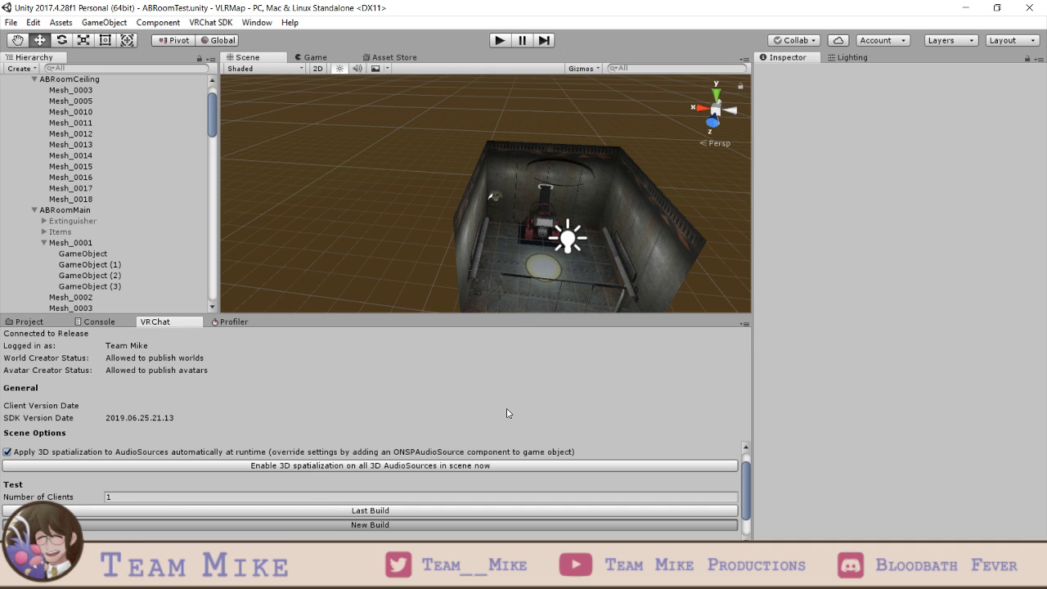
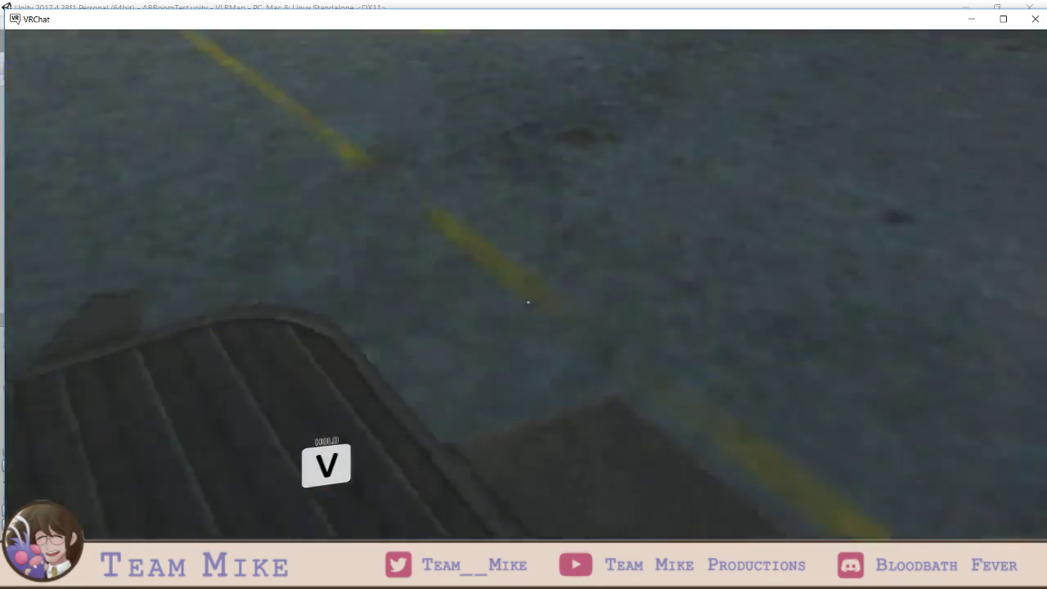
- In the VRChat test client, walk across the warehouse floor to the open Ambidex room beside the bloody wall writing
key(w)
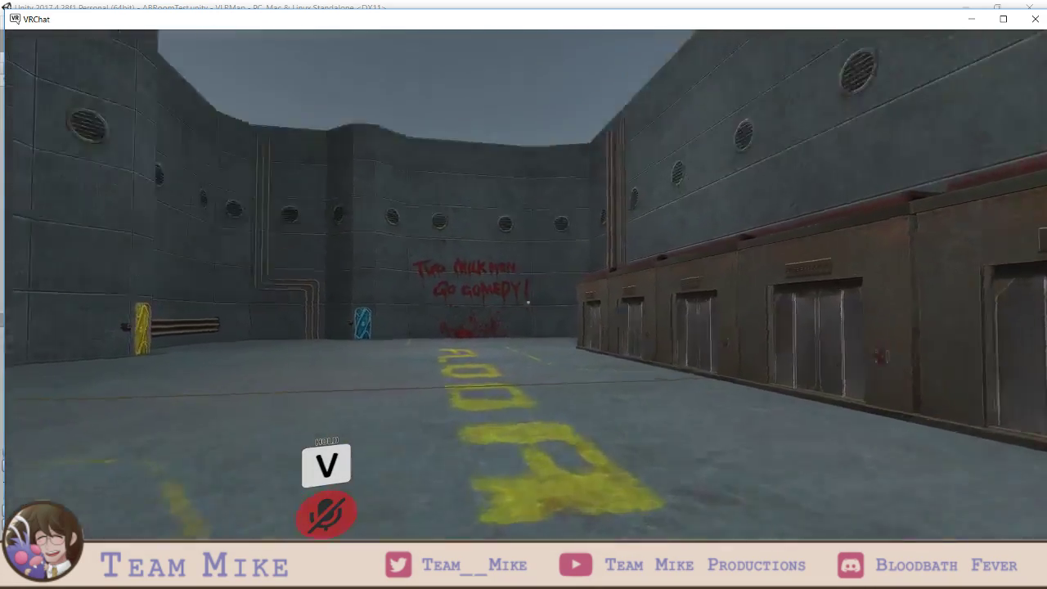
key(w)
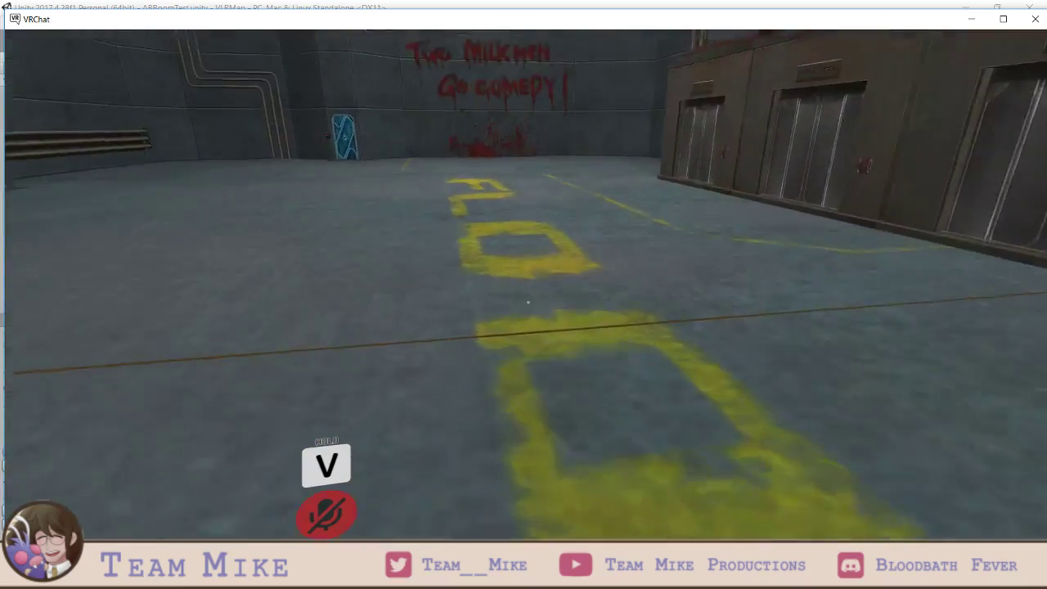
key(w)
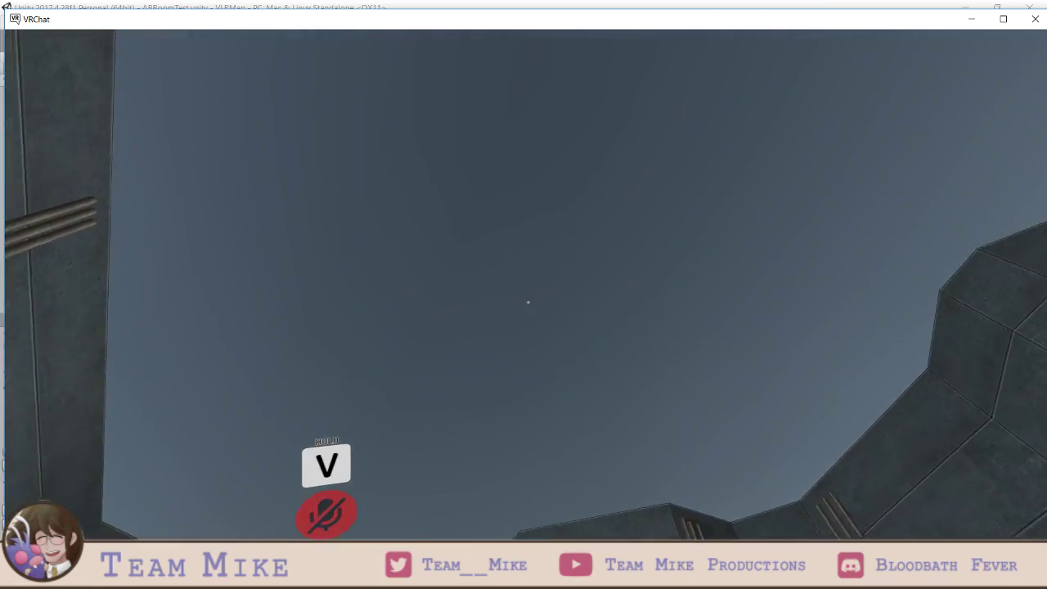
key(w)
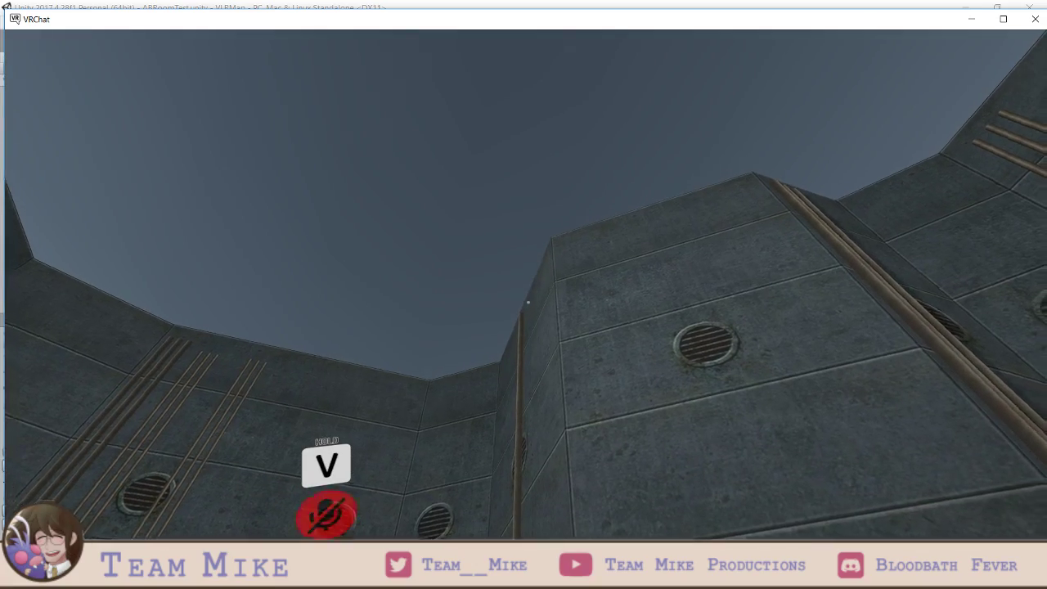
key(w)
key(w)
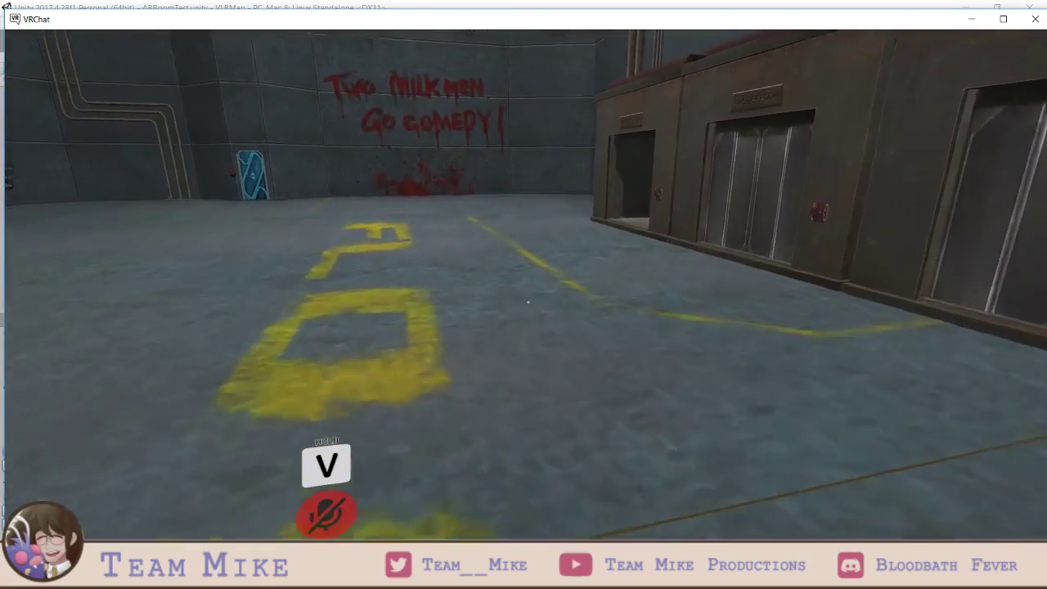
key(w)
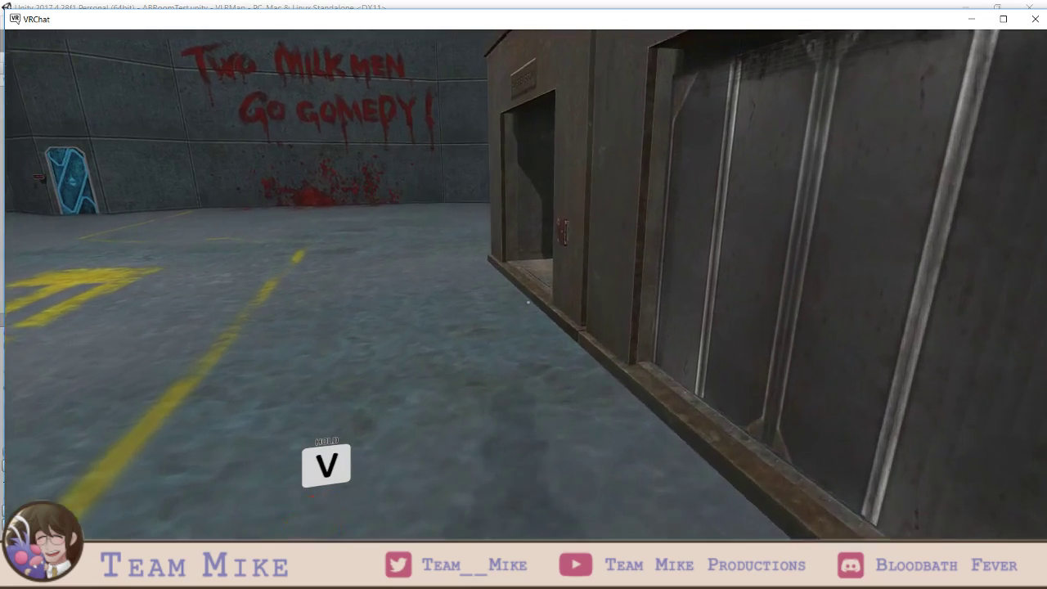
key(w)
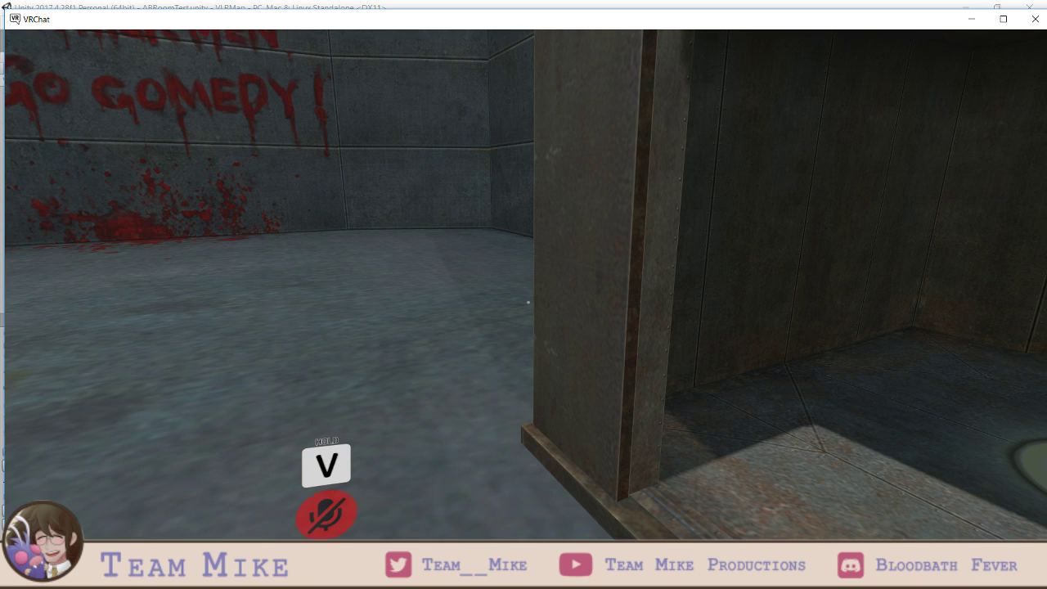
key(w)
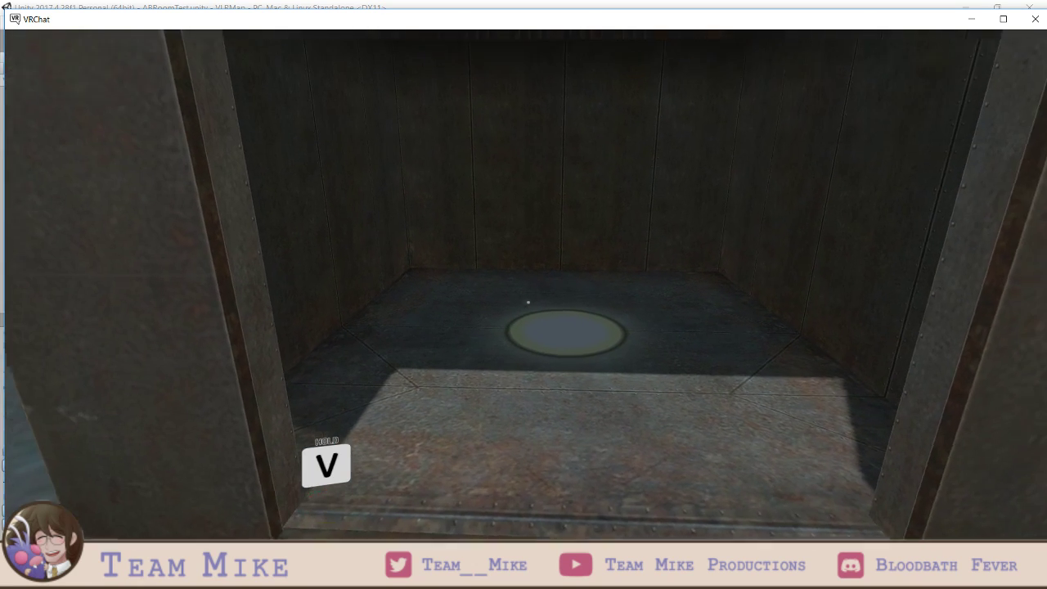
- Enter the open Ambidex room and move around the glowing floor circle to test the area
key(w)
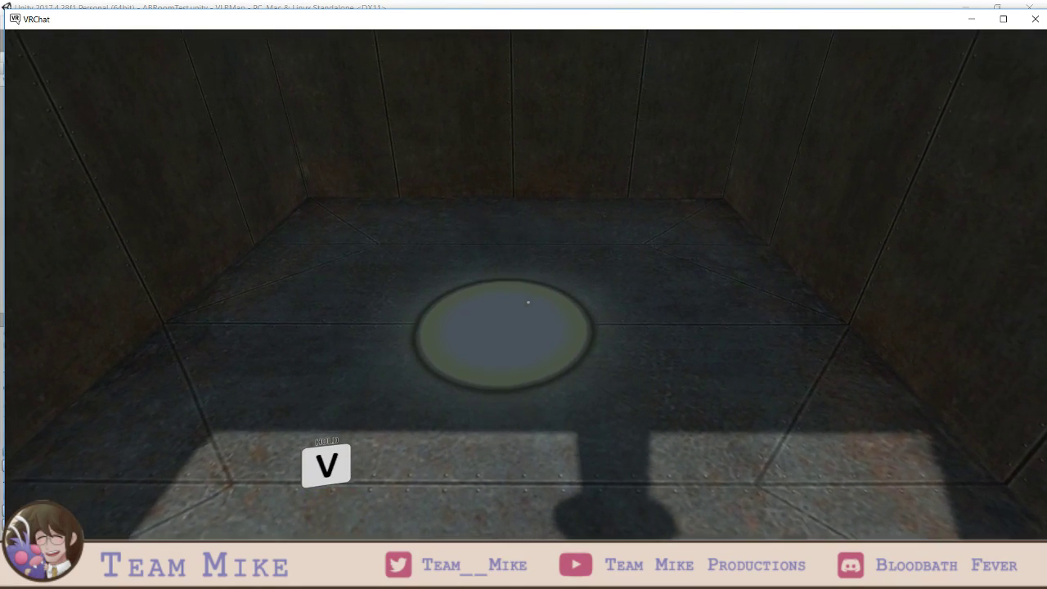
key(d)
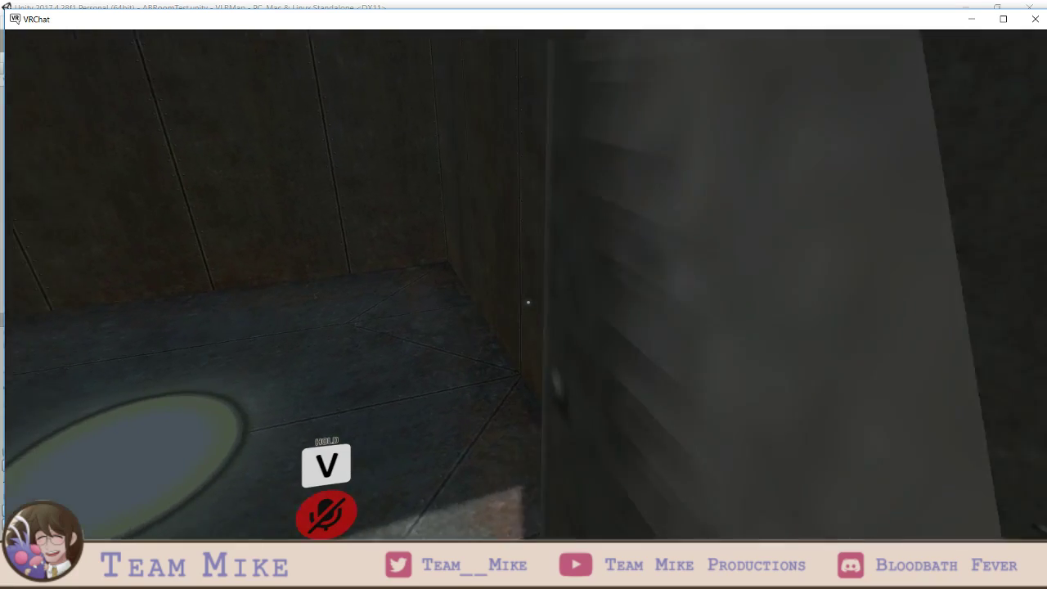
key(a)
key(s)
key(a)
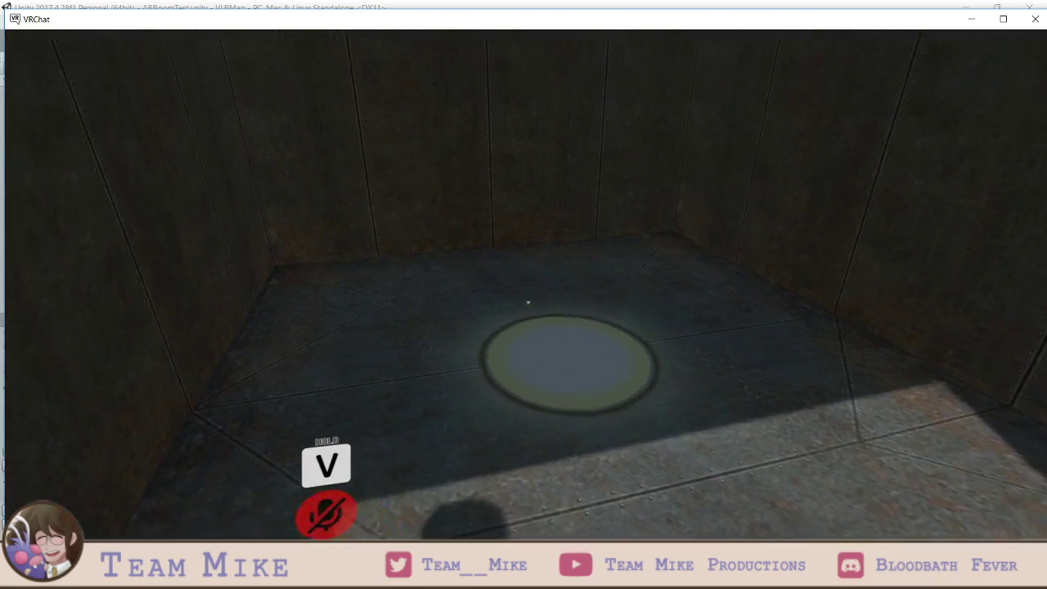
key(w)
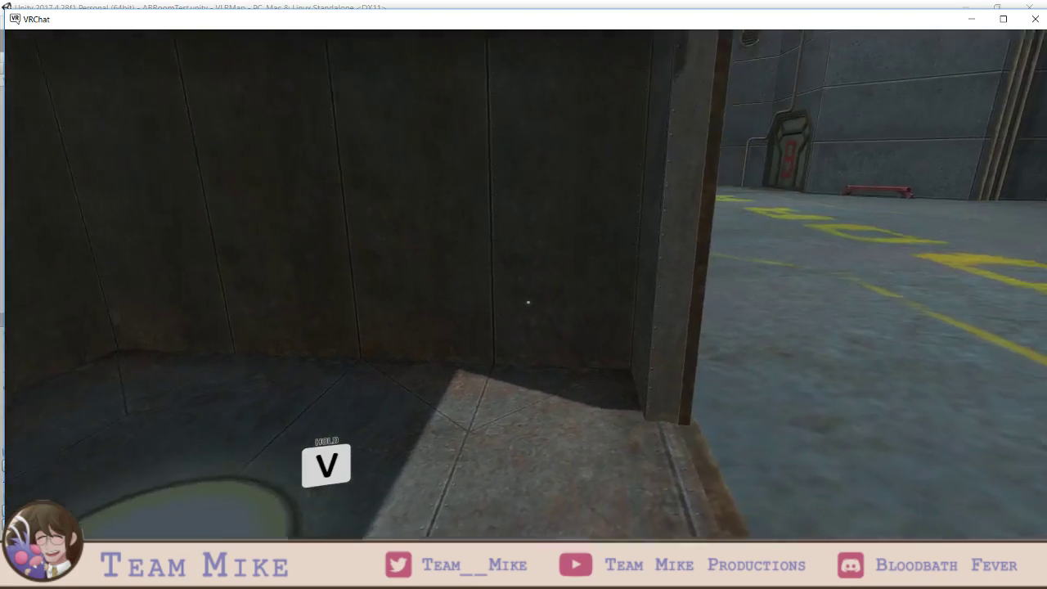
- Open the VRChat client's settings page and switch back to the Unity editor
key(Escape)
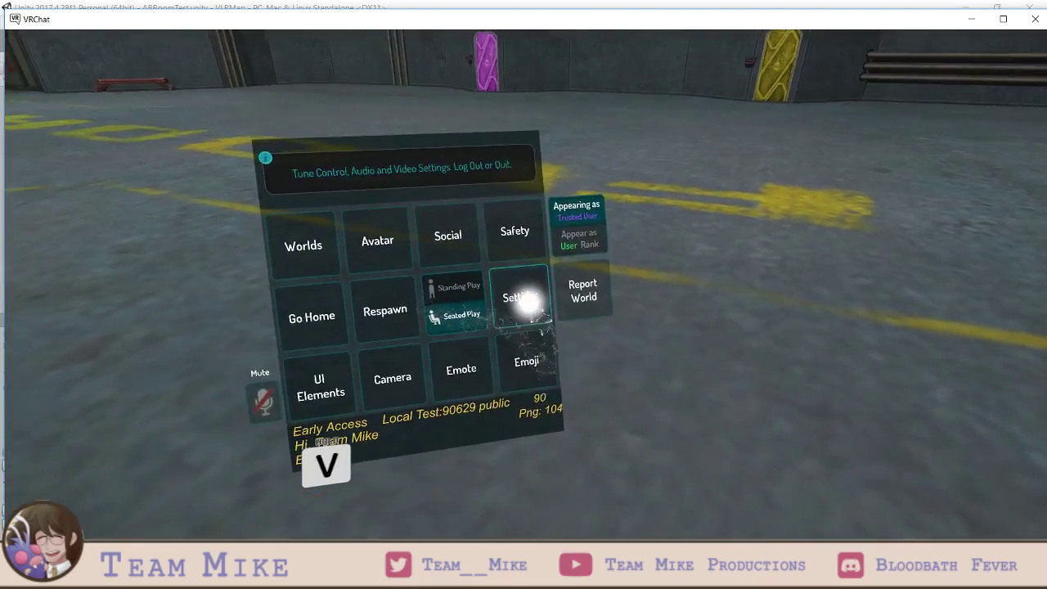
click(518, 299)
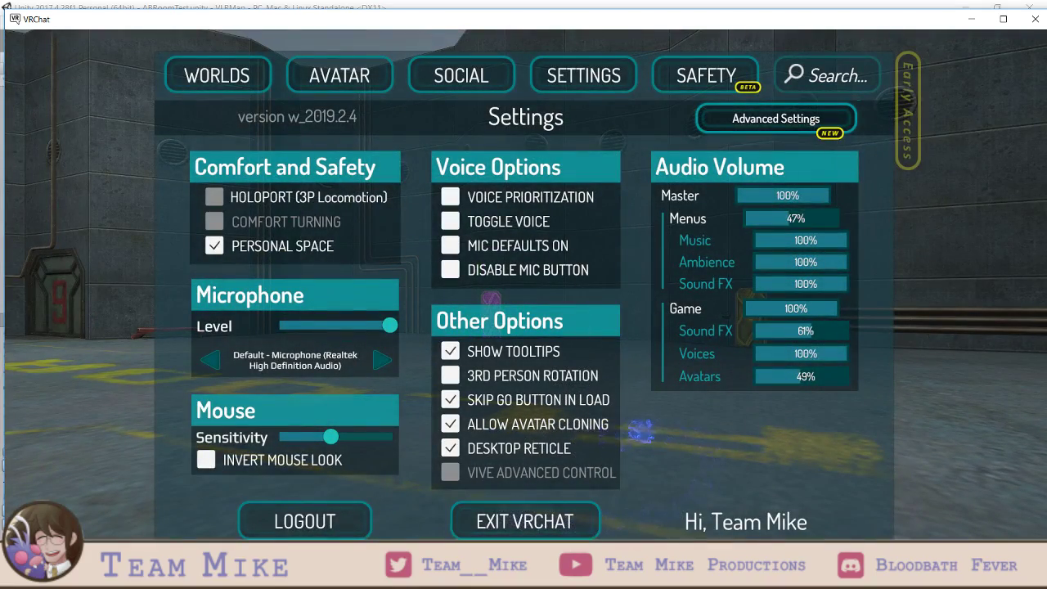
key(alt+Tab)
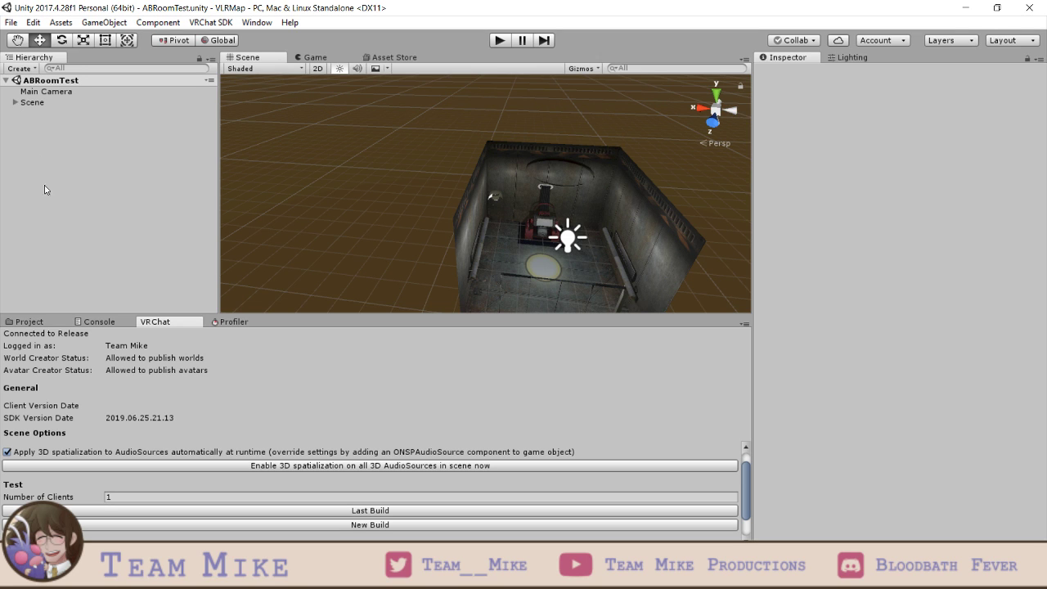
- Show the project assets and expand the Scene and Warehouse groups in the object hierarchy
click(99, 321)
click(29, 322)
click(15, 102)
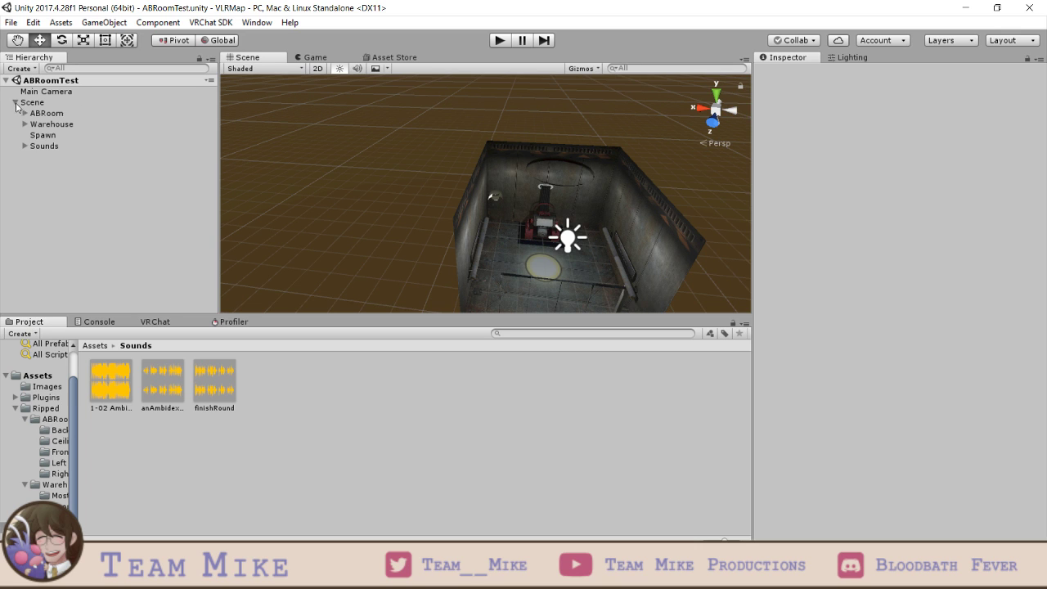
click(43, 146)
click(47, 134)
click(51, 124)
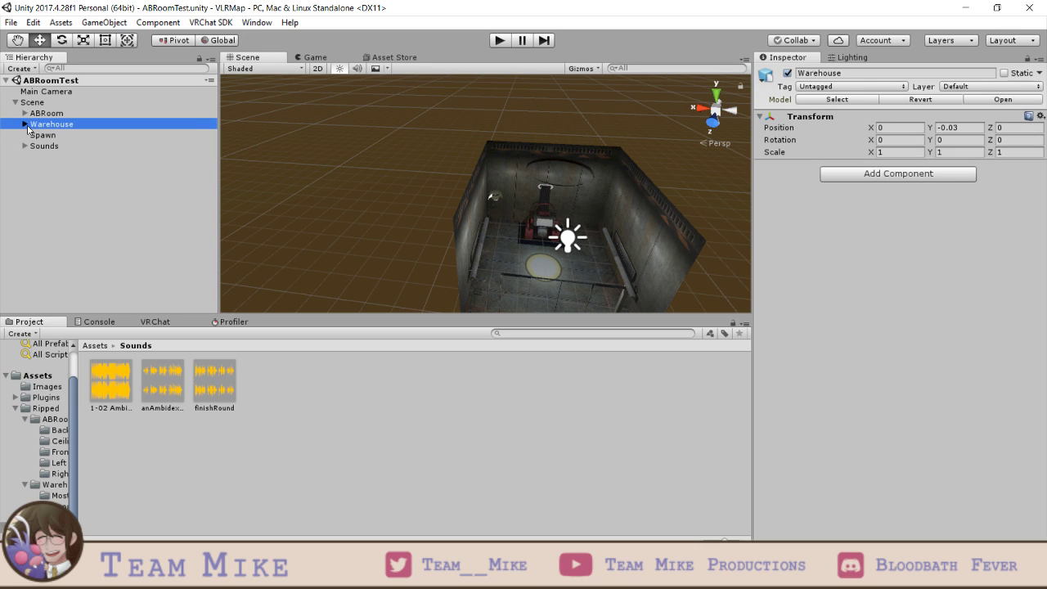
click(24, 123)
- Bring the warehouse's row of Ambidex rooms into view and select the front wall mesh Mesh_0029 of ABRoom0
double_click(59, 265)
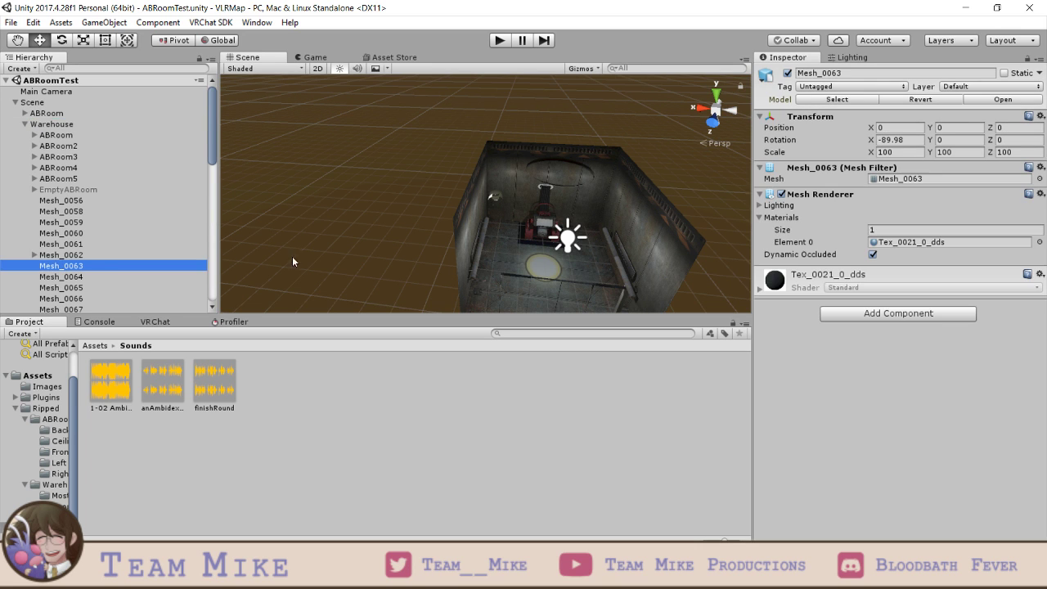
scroll(536, 220, down, 6)
click(527, 234)
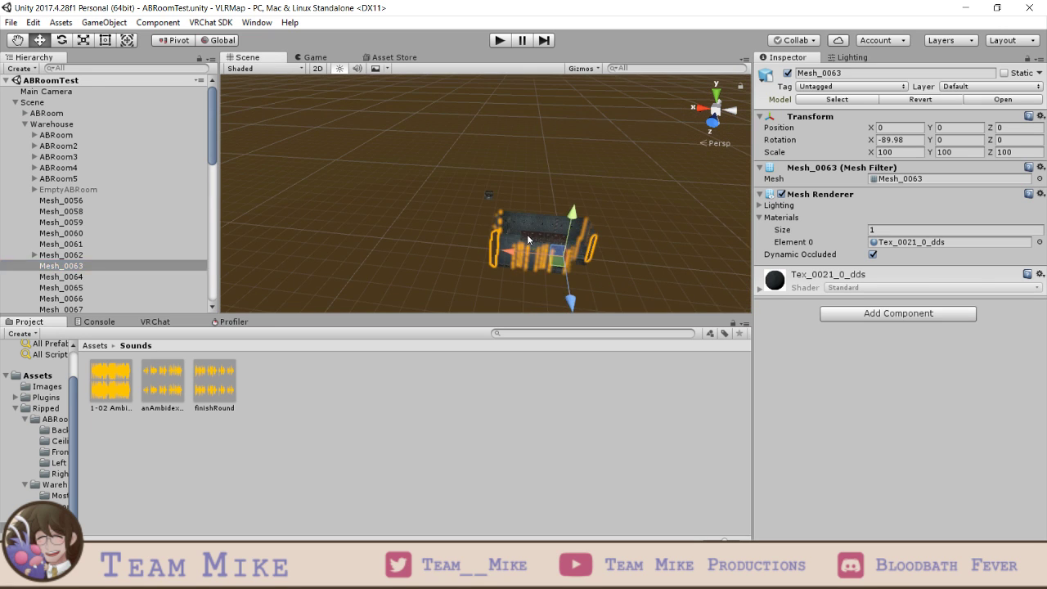
key(f)
scroll(71, 274, down, 2)
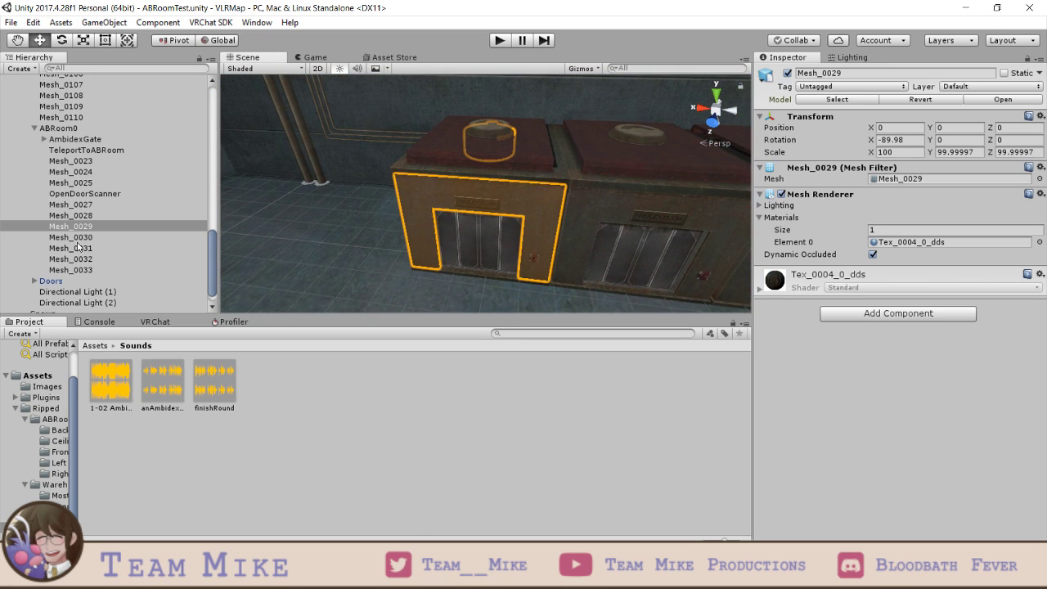
click(77, 228)
right_drag(440, 226, 509, 232)
key(a)
alt+drag(510, 232, 544, 229)
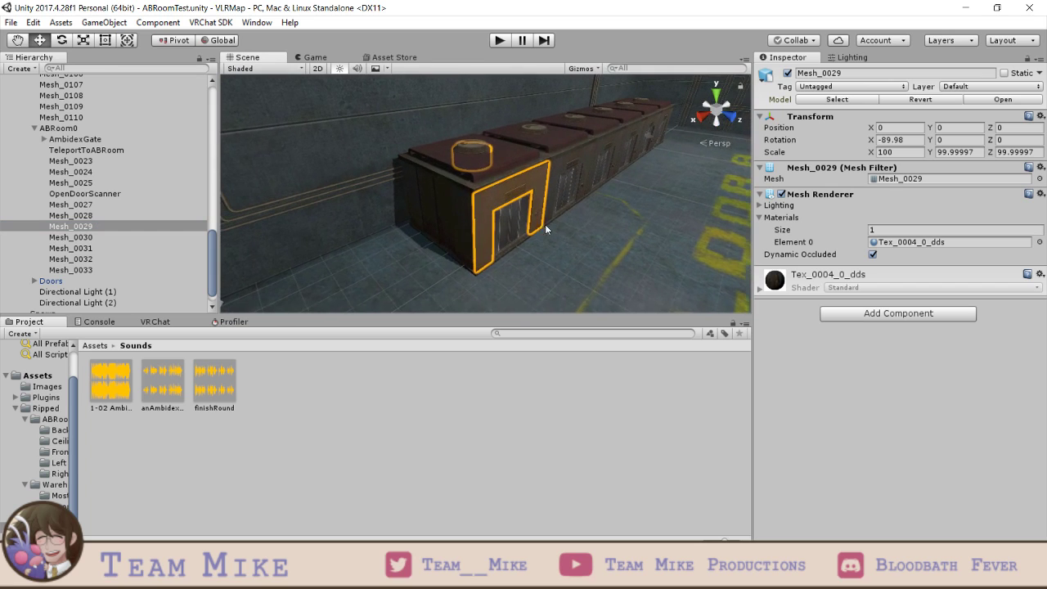
- Go through ABRoom0's child objects to the outer walls mesh Mesh_0028 and add a Box Collider to it
click(89, 151)
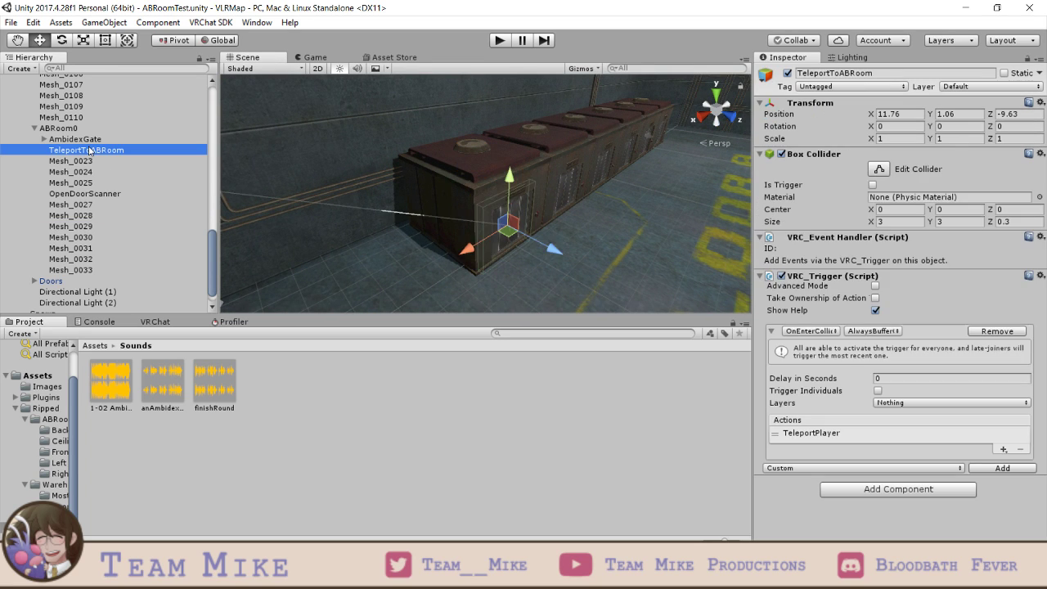
key(Up)
key(Down)
key(Down)
key(Down)
key(Down)
key(Down)
key(Down)
key(Down)
key(Down)
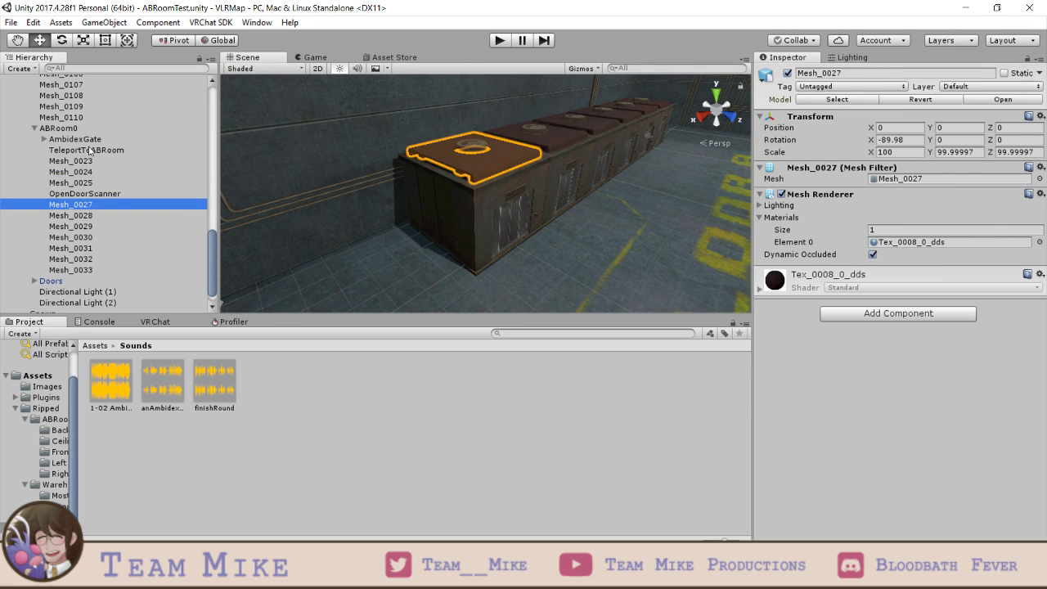
key(Up)
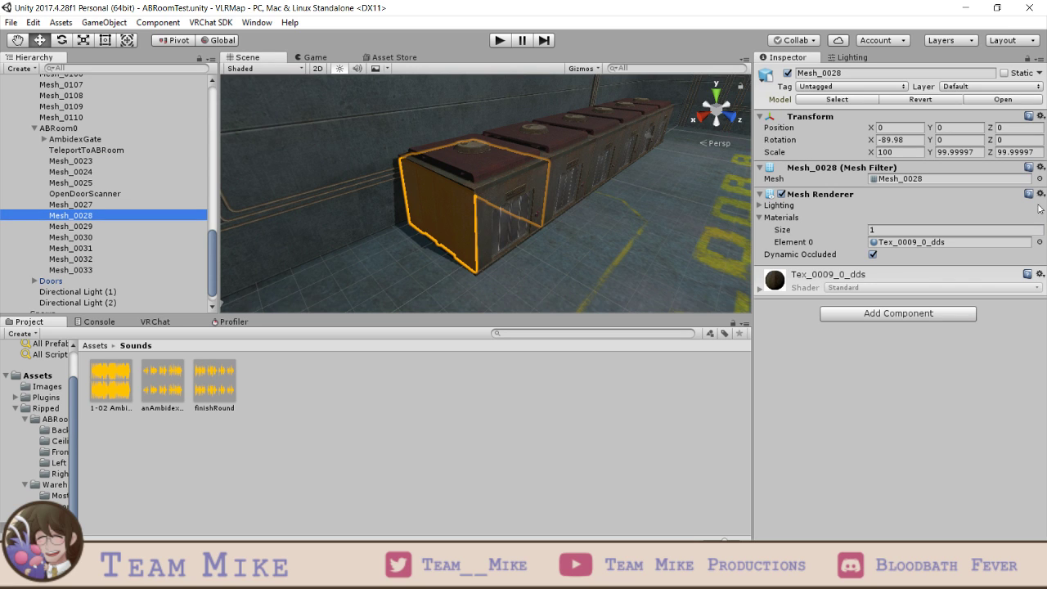
click(871, 318)
click(871, 364)
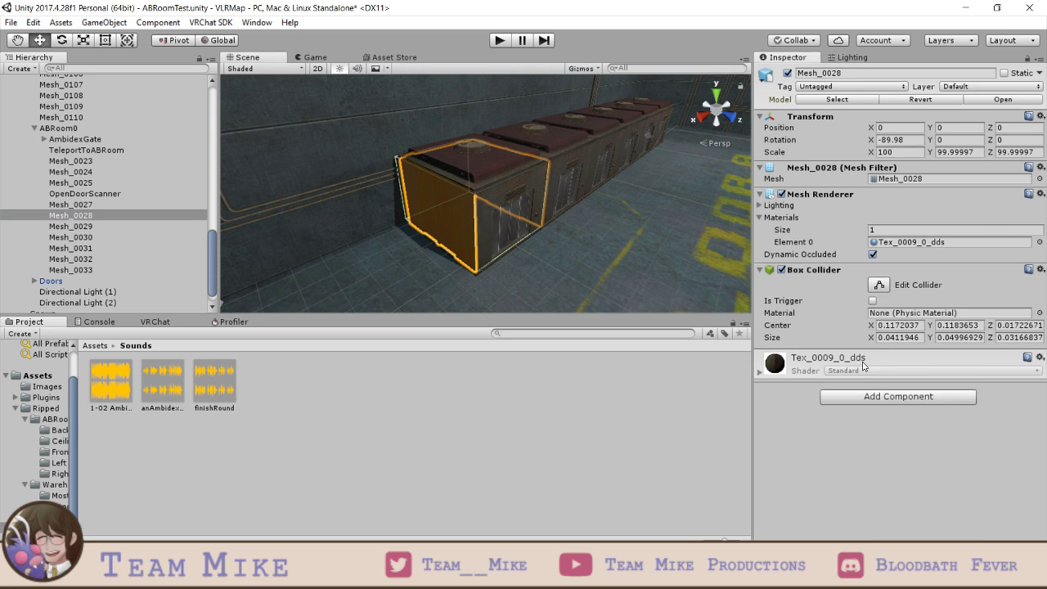
- Examine from the front and the side how the Box Collider fits around the Mesh_0028 walls
scroll(521, 239, up, 5)
right_drag(520, 242, 464, 234)
scroll(464, 234, up, 3)
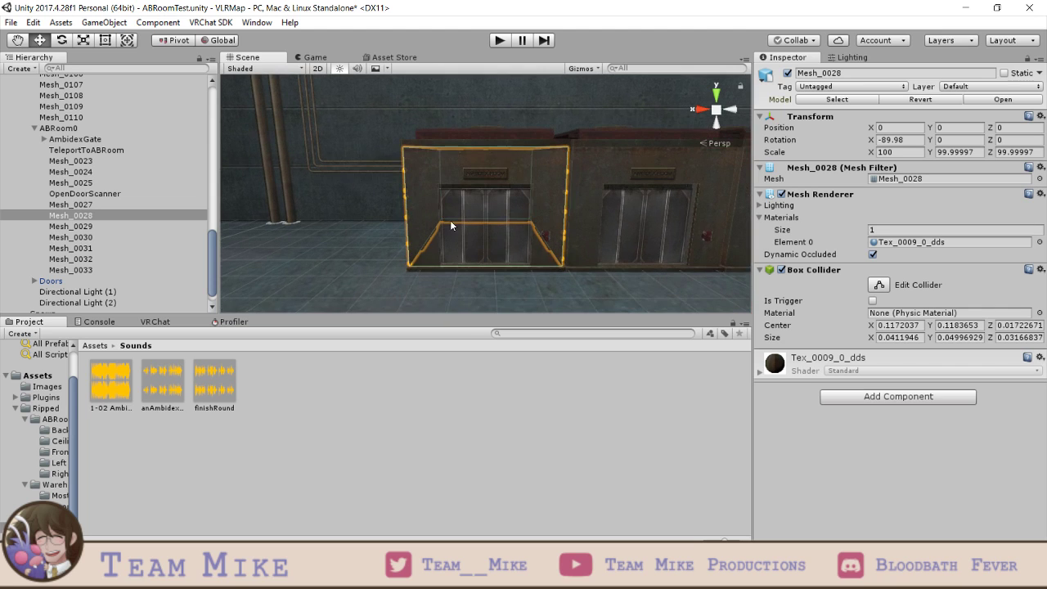
scroll(452, 221, down, 1)
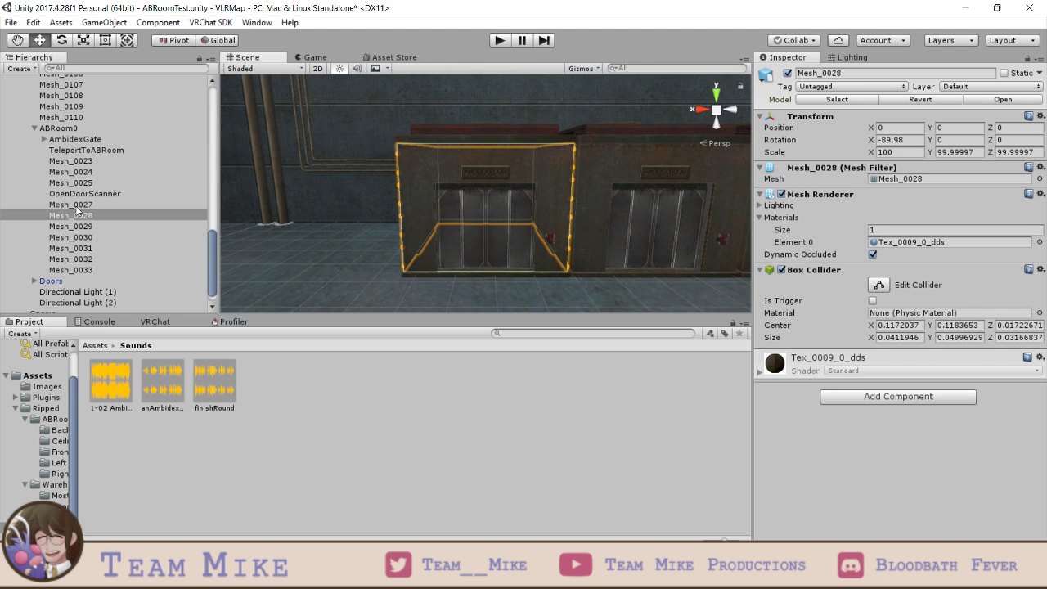
scroll(528, 205, up, 4)
right_drag(446, 204, 485, 220)
scroll(482, 271, down, 6)
middle_drag(486, 220, 421, 222)
middle_drag(609, 221, 535, 227)
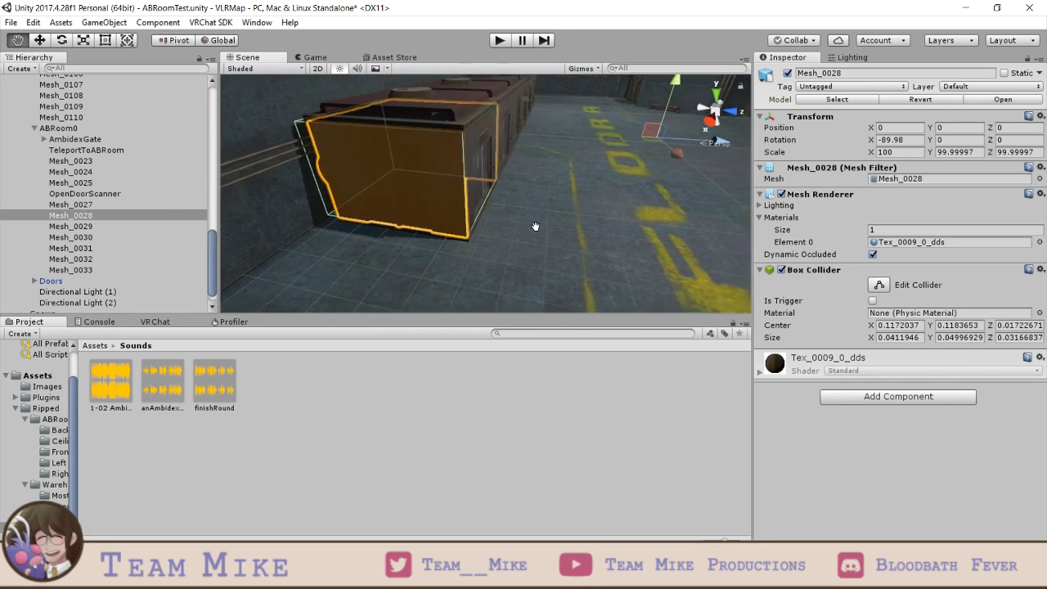
right_drag(536, 227, 395, 248)
middle_drag(332, 230, 534, 226)
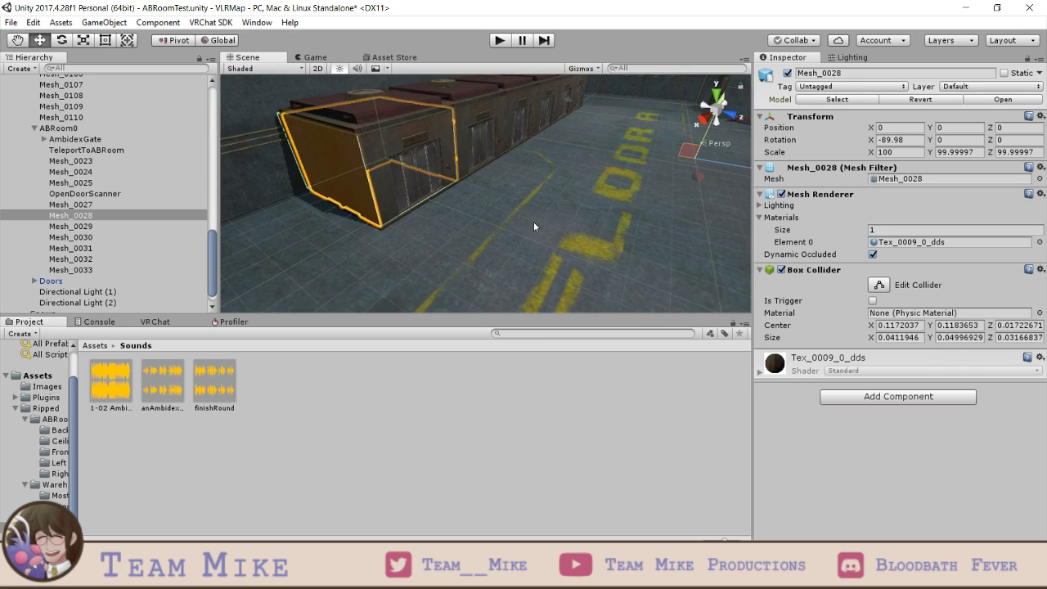
mouse_move(534, 226)
right_down()
mouse_move(633, 216)
mouse_move(434, 215)
mouse_move(524, 213)
right_up()
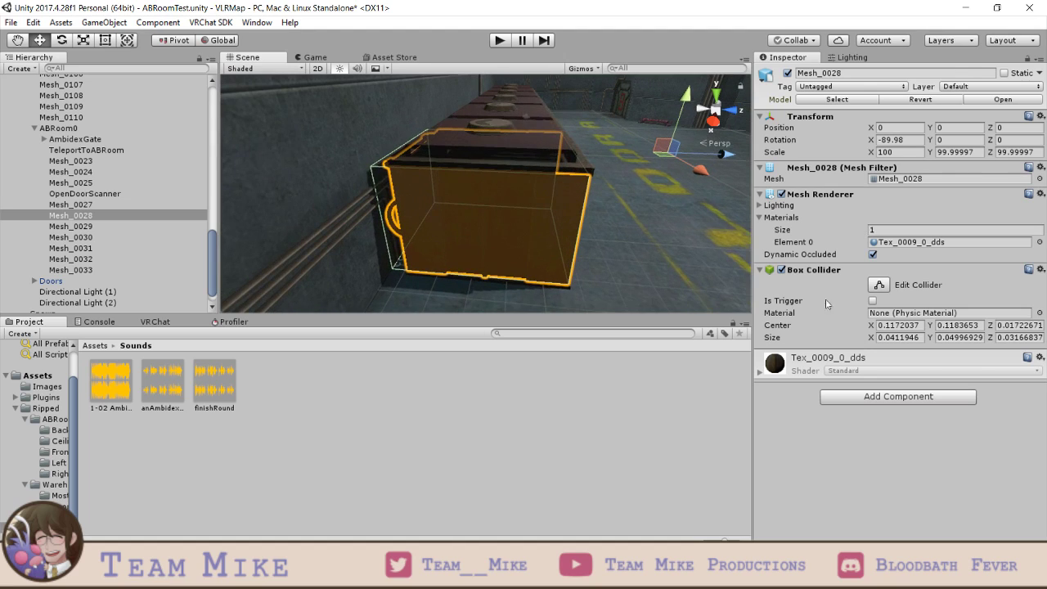
- Try a center Z of 0 for the Box Collider on Mesh_0028 and cancel the change
click(911, 325)
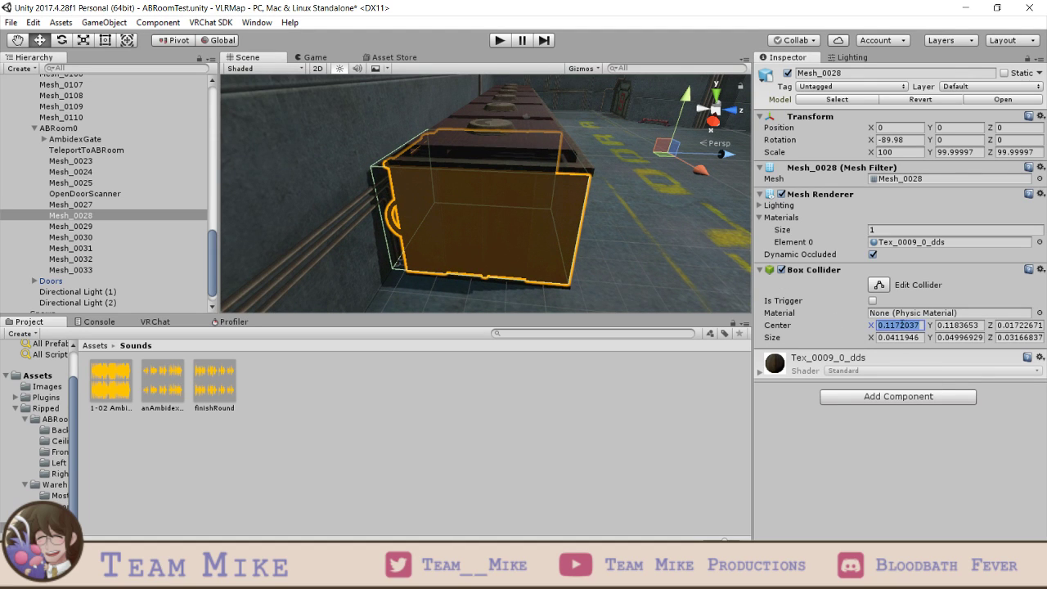
click(900, 325)
click(951, 327)
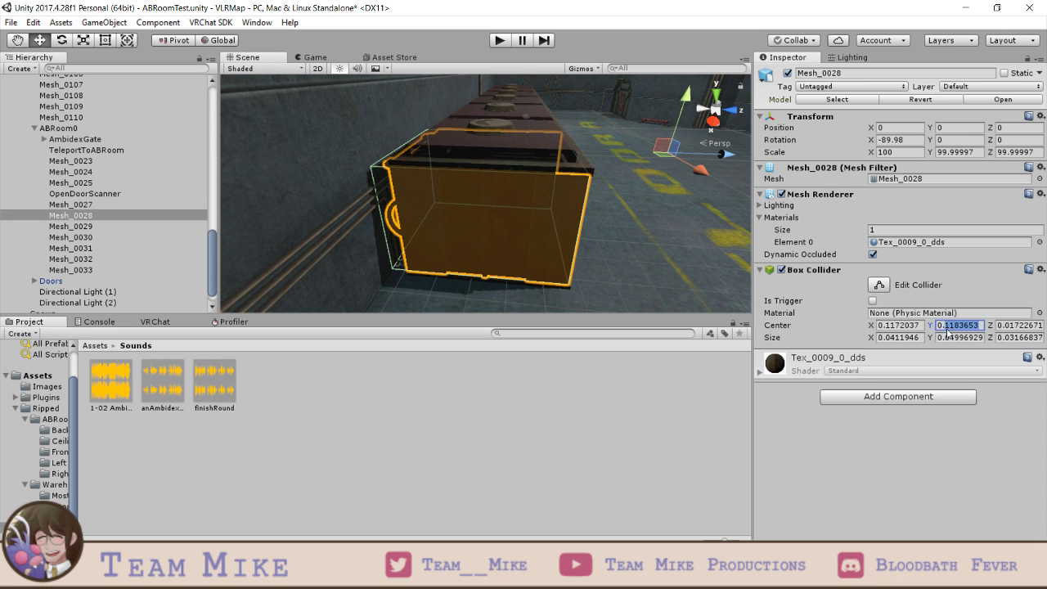
click(947, 326)
click(1009, 325)
text(0)
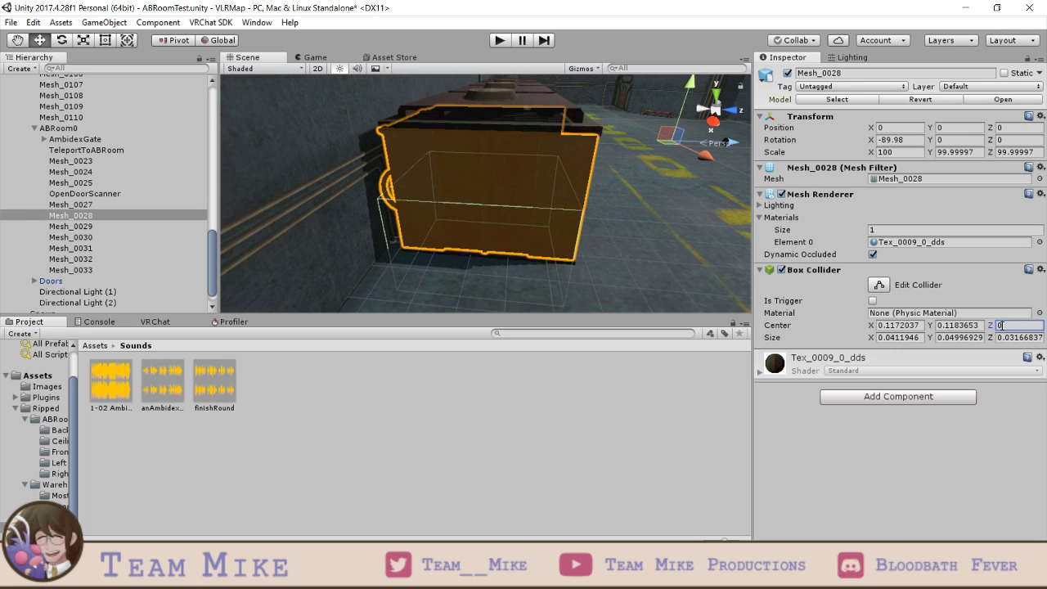
key(Escape)
- Try center Y values of 0.12, 0.115, 0.11, 0.118 and 0.119 for the Box Collider on Mesh_0028
click(957, 326)
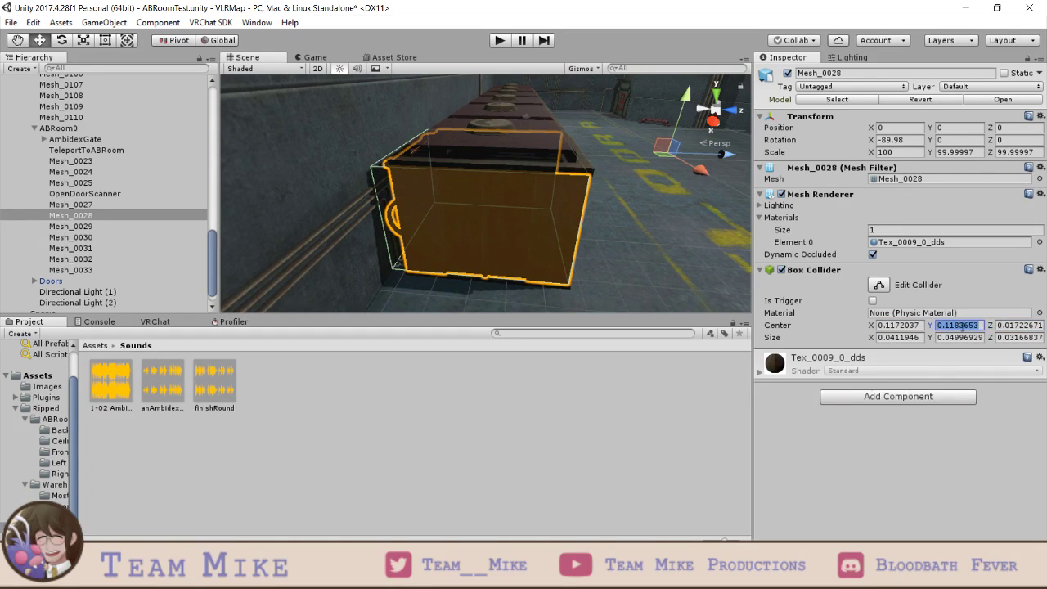
text(.1)
key(BackSpace)
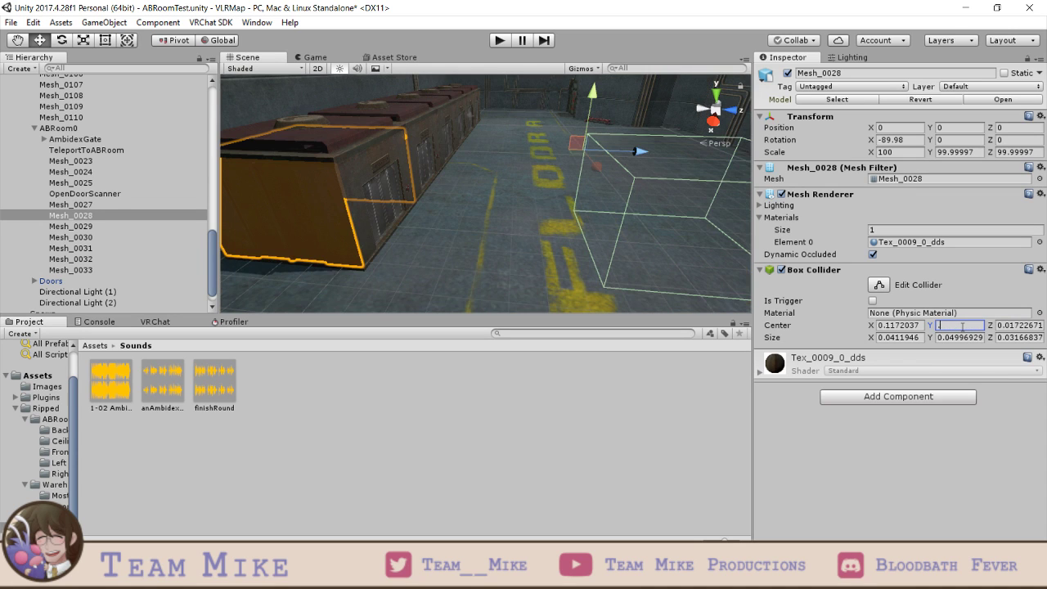
text(12)
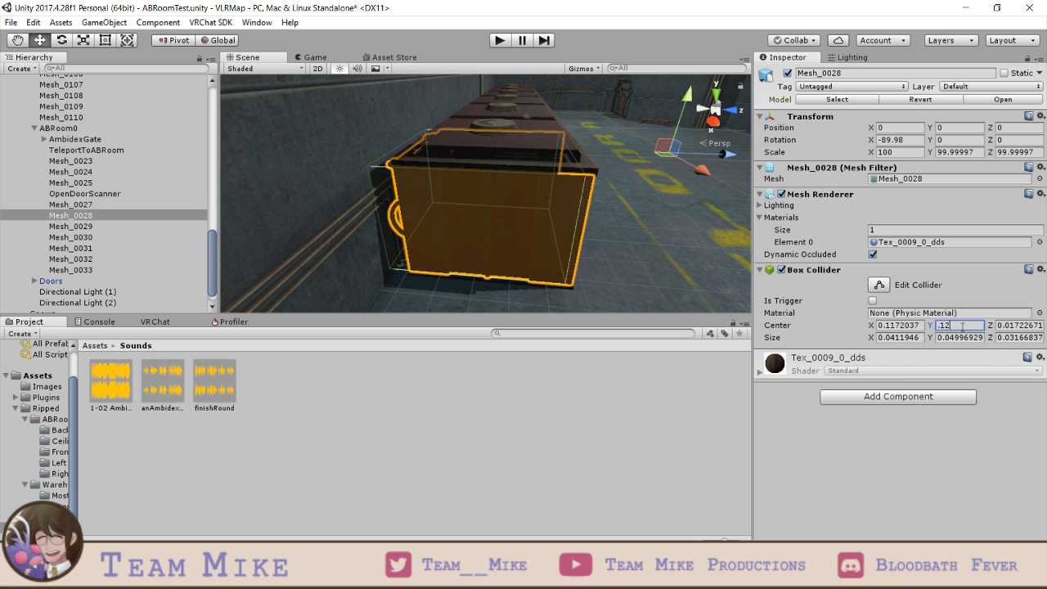
key(BackSpace)
text(15)
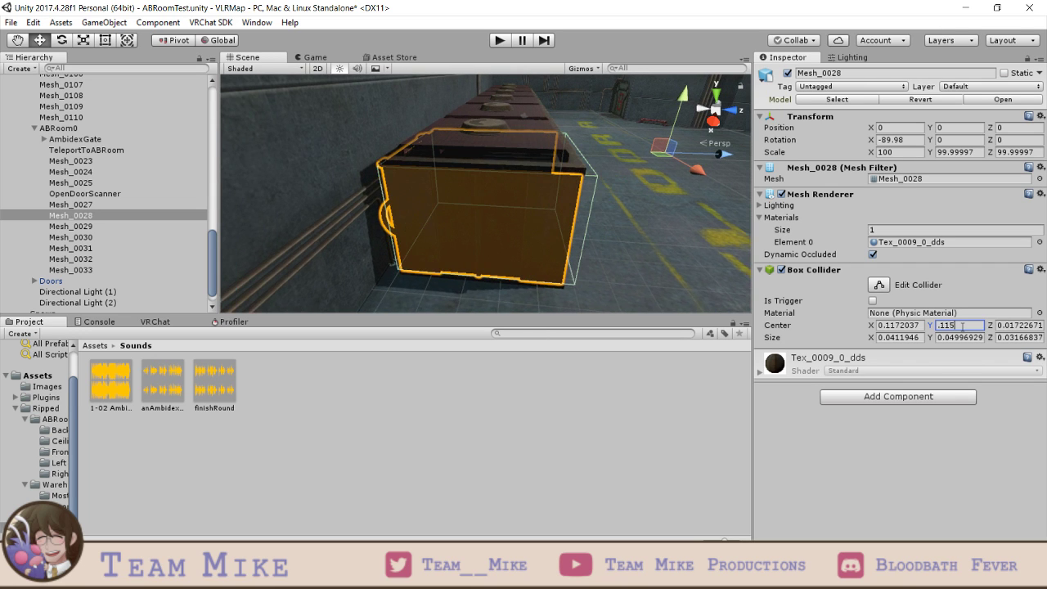
key(BackSpace)
text(11)
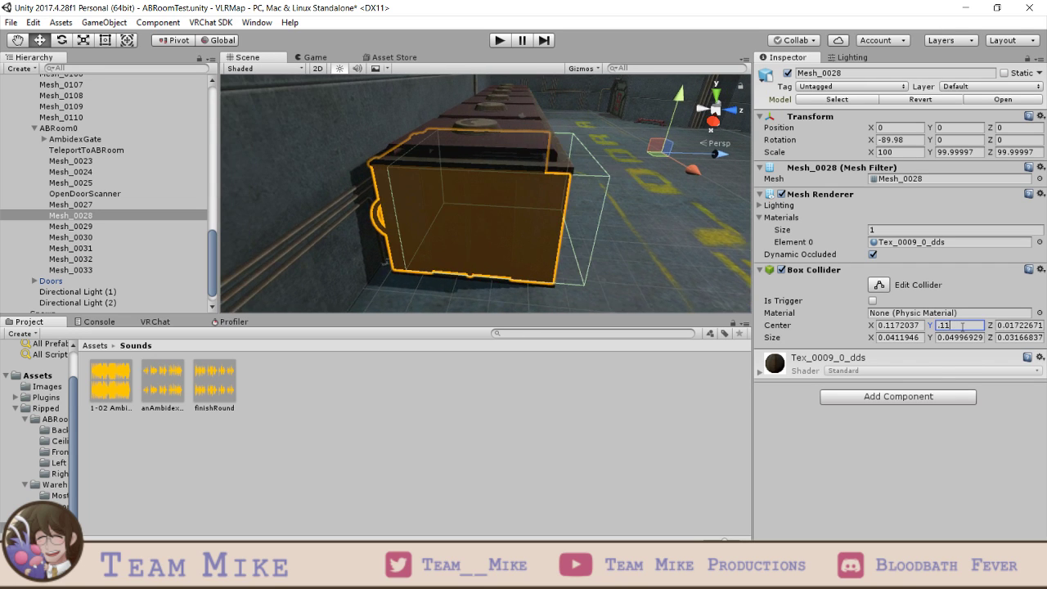
key(BackSpace)
key(BackSpace)
key(BackSpace)
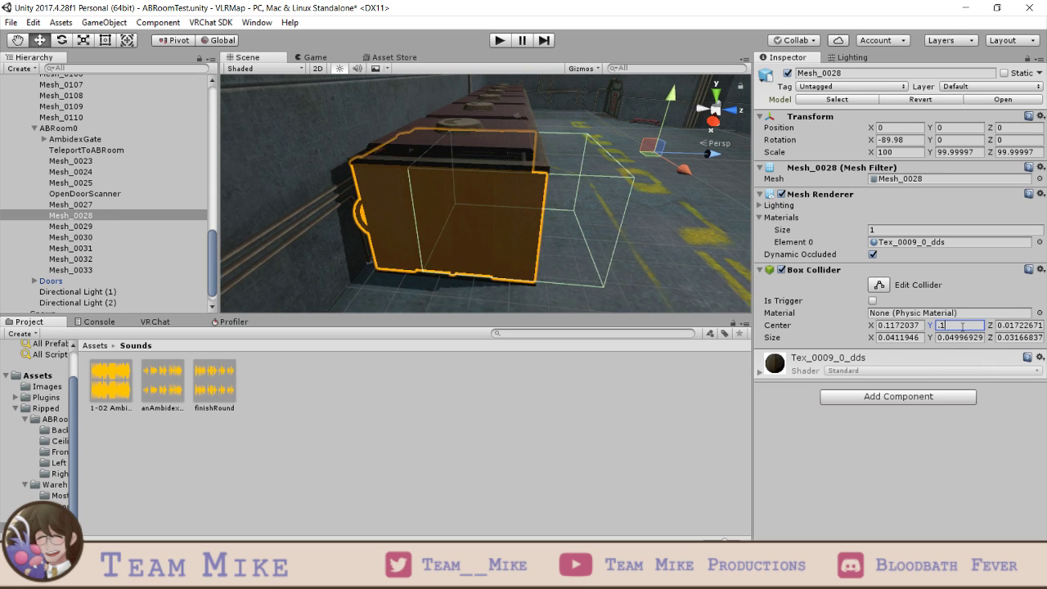
text(2)
key(BackSpace)
text(18)
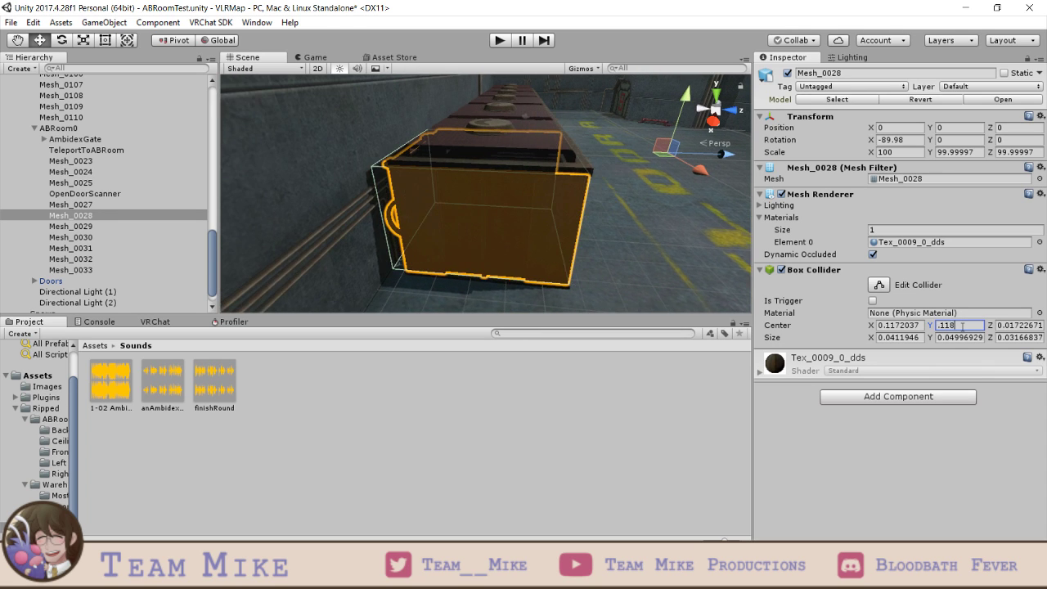
key(BackSpace)
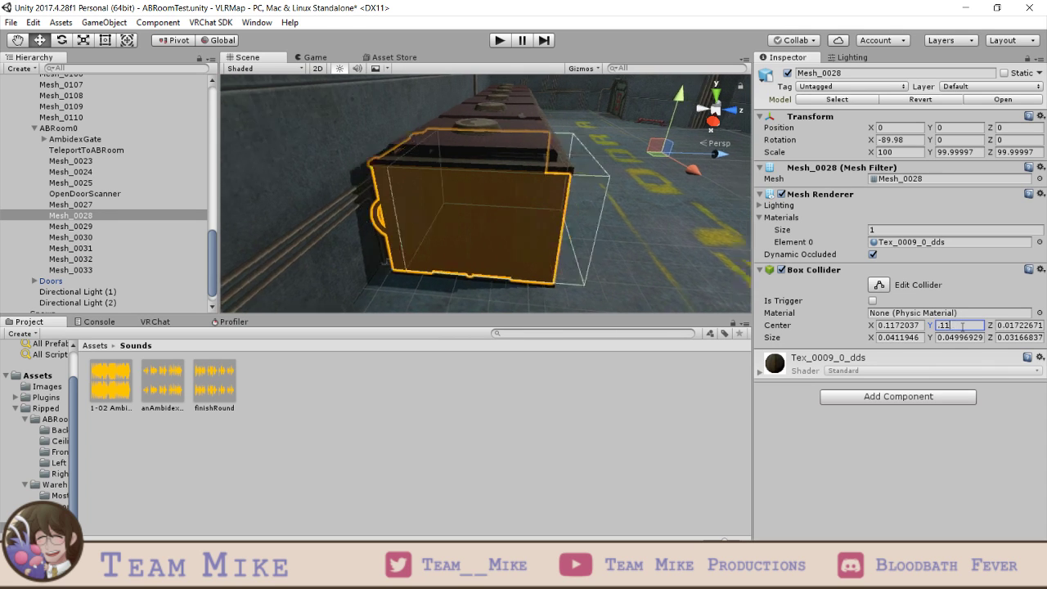
text(9)
- Check the collider from above and set its center Y to 0.12
right_drag(531, 188, 564, 278)
click(957, 326)
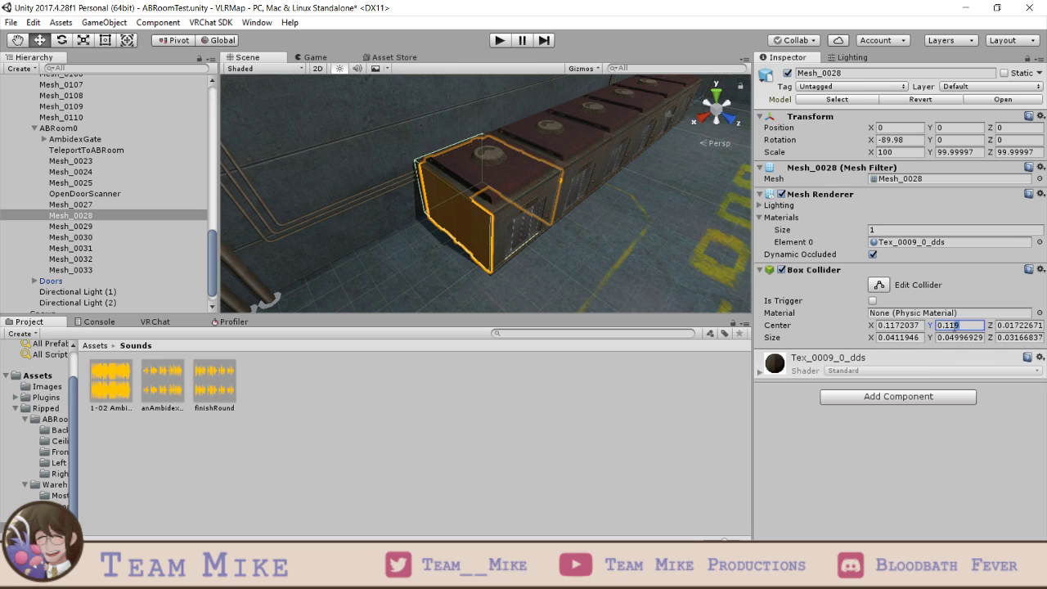
key(BackSpace)
text(8)
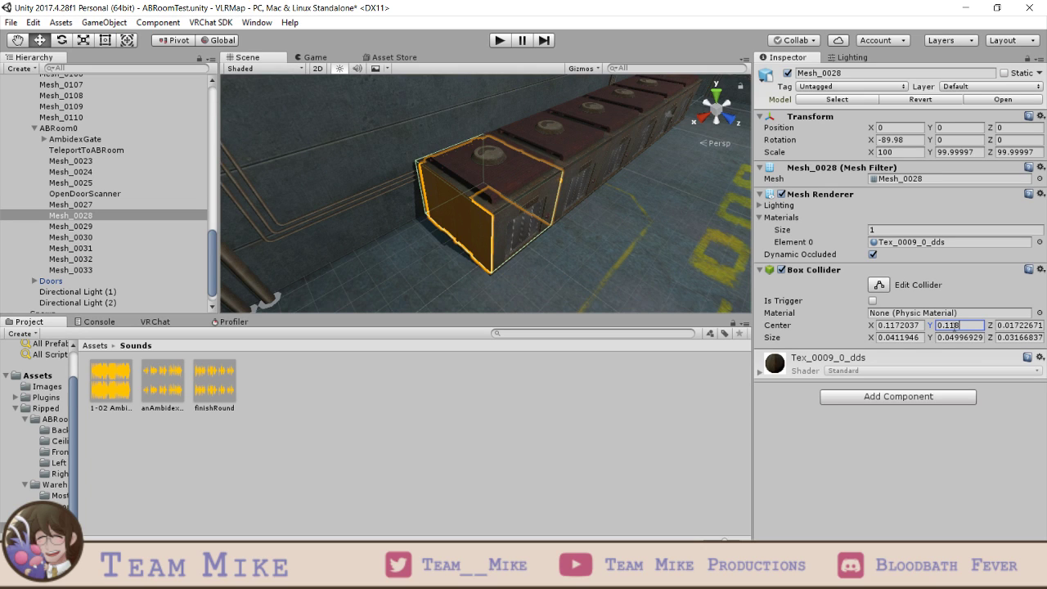
key(BackSpace)
key(BackSpace)
text(2)
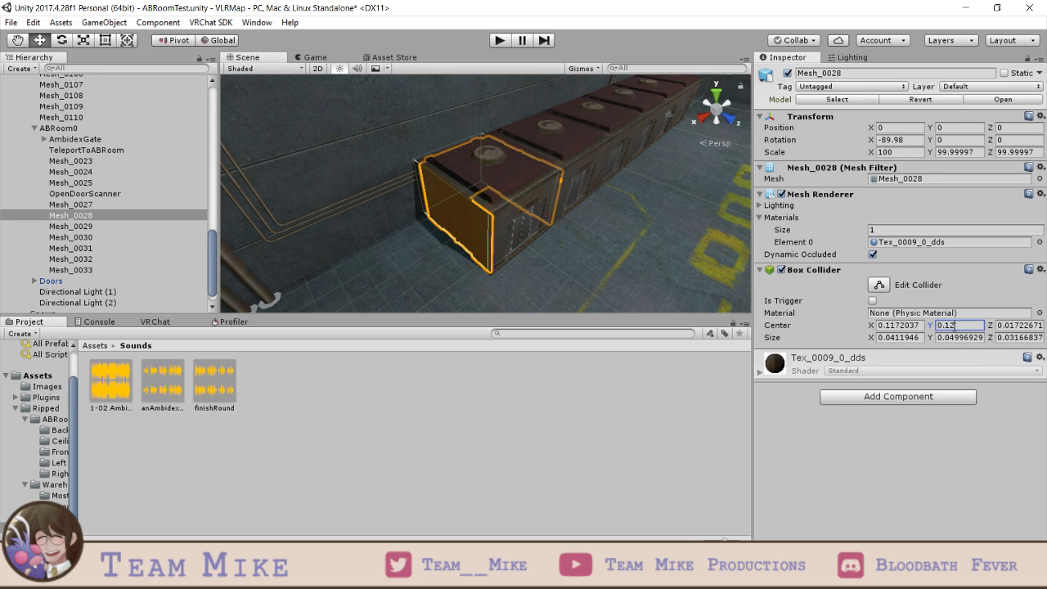
- Select ABRoom0's front wall mesh Mesh_0029, add a Box Collider to it, and check its fit from the front
click(85, 206)
key(Up)
key(Up)
key(Up)
key(Up)
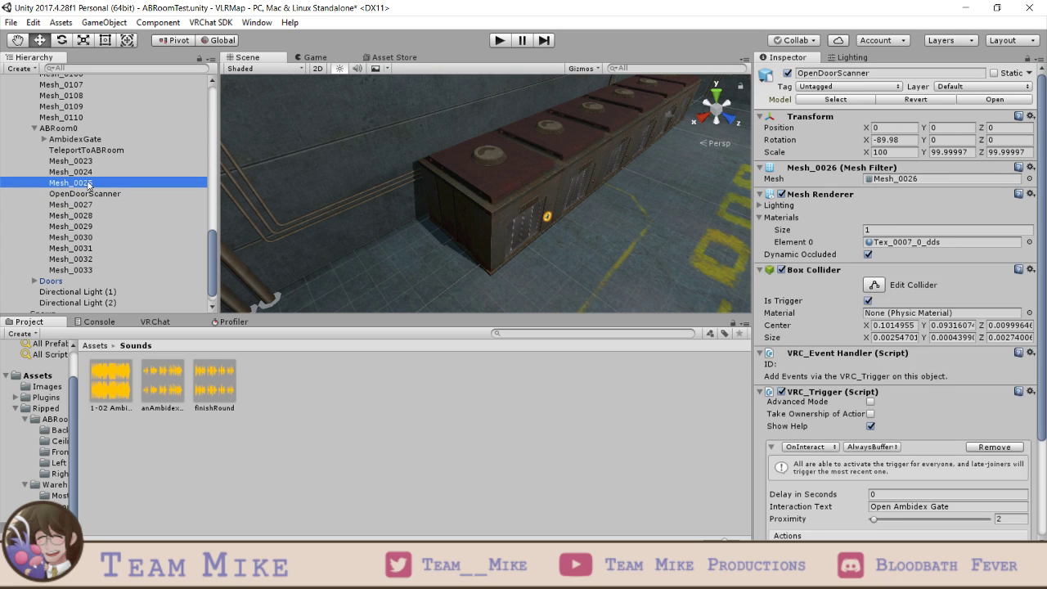
click(507, 220)
click(893, 315)
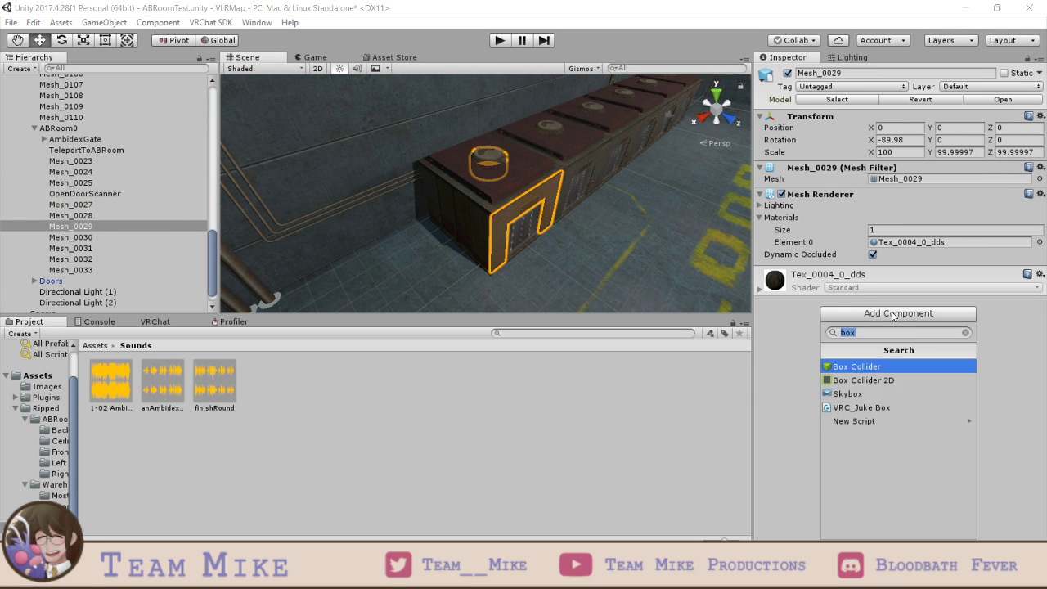
click(872, 369)
alt+drag(524, 221, 481, 146)
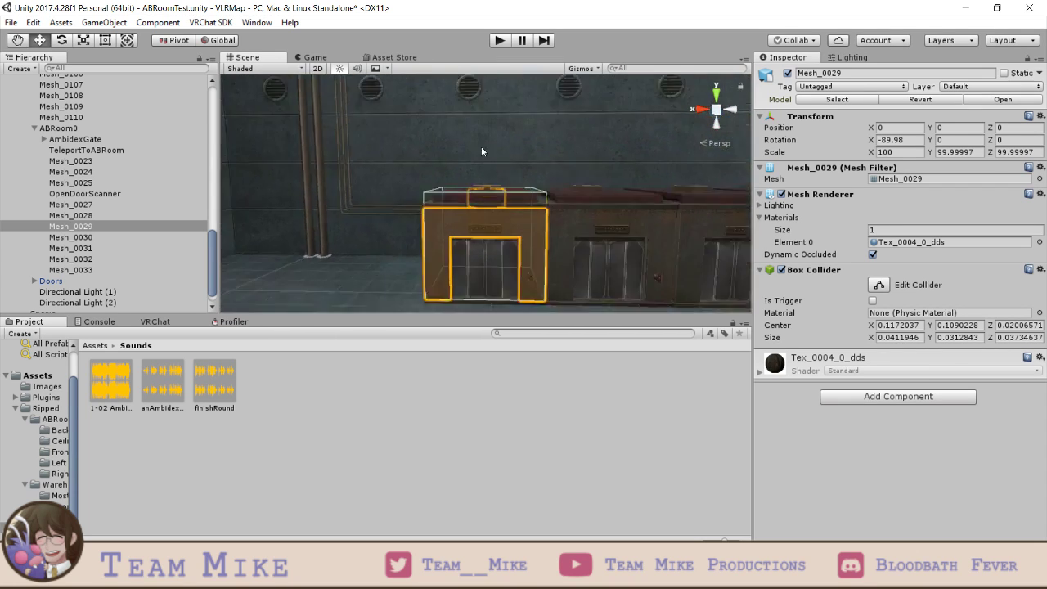
- Remove the Box Collider from ABRoom0's front wall mesh Mesh_0029
key(f)
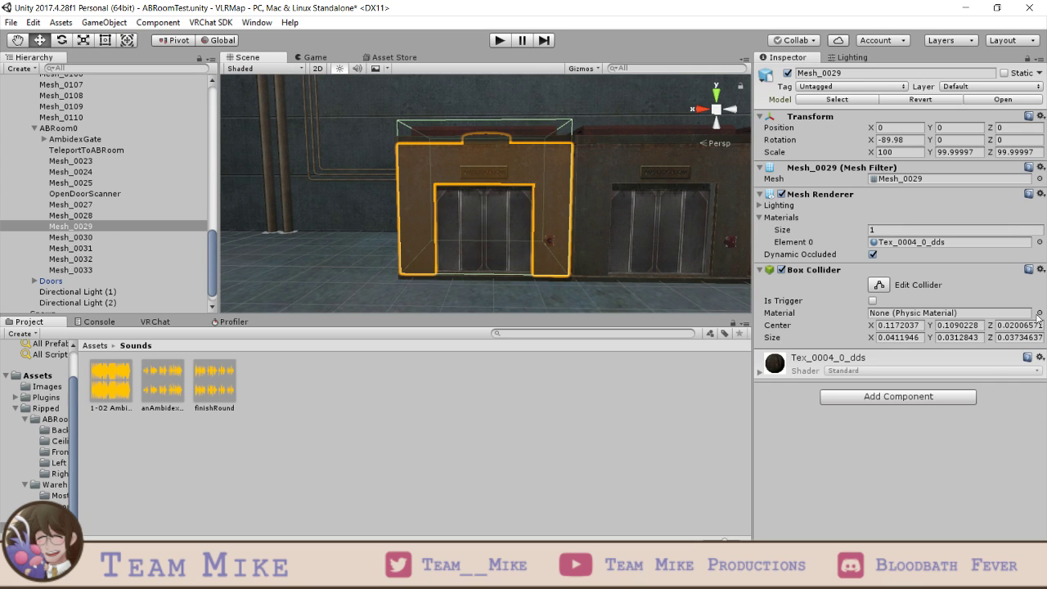
click(1040, 270)
click(953, 303)
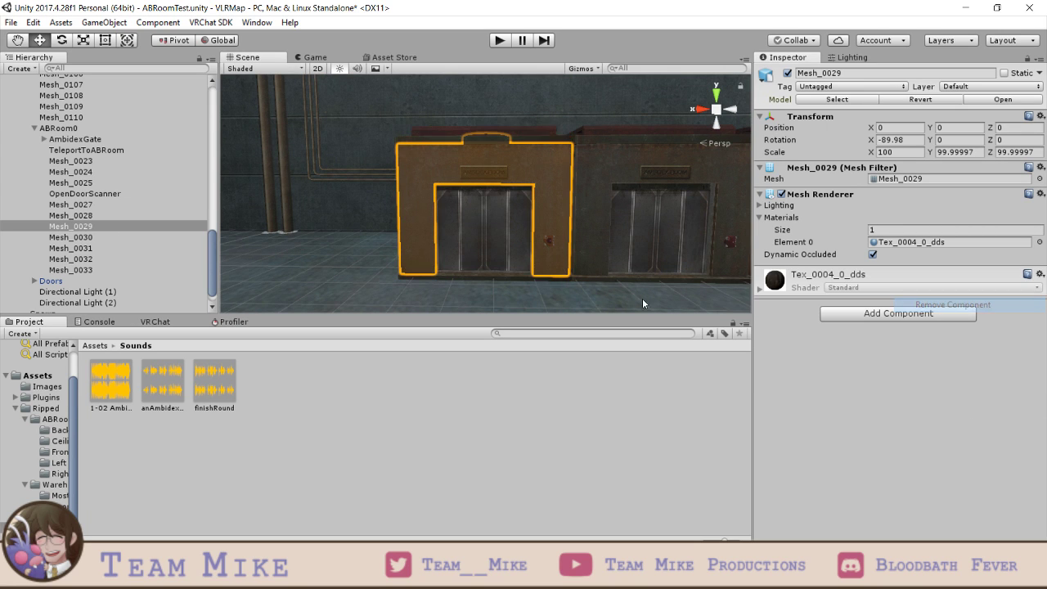
- Examine the gate opening in Mesh_0029 up close, including the door panels, sill and side scanner
right_drag(536, 274, 651, 307)
right_drag(511, 259, 415, 246)
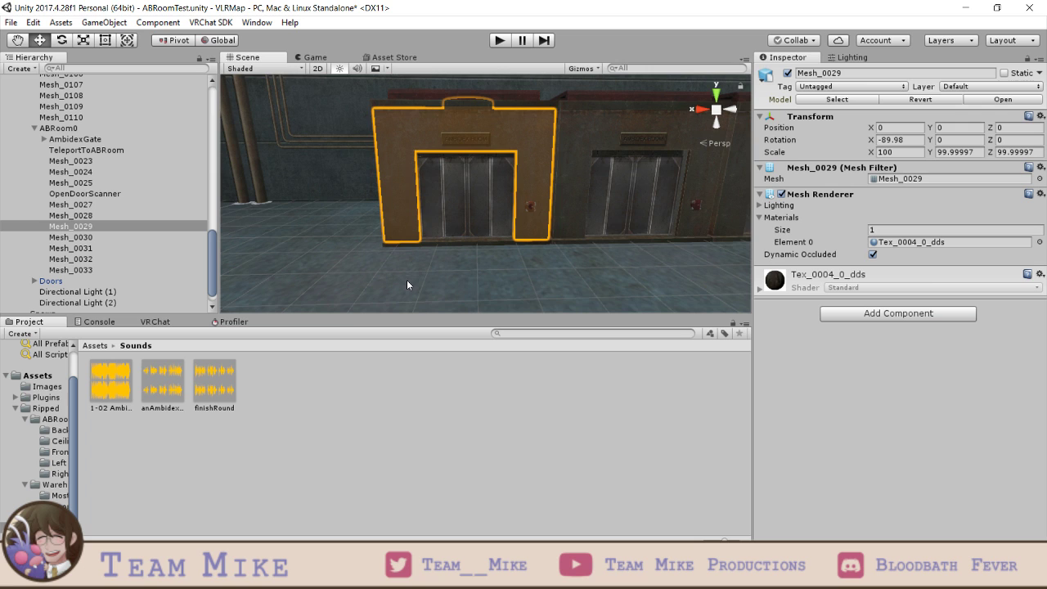
scroll(518, 258, up, 3)
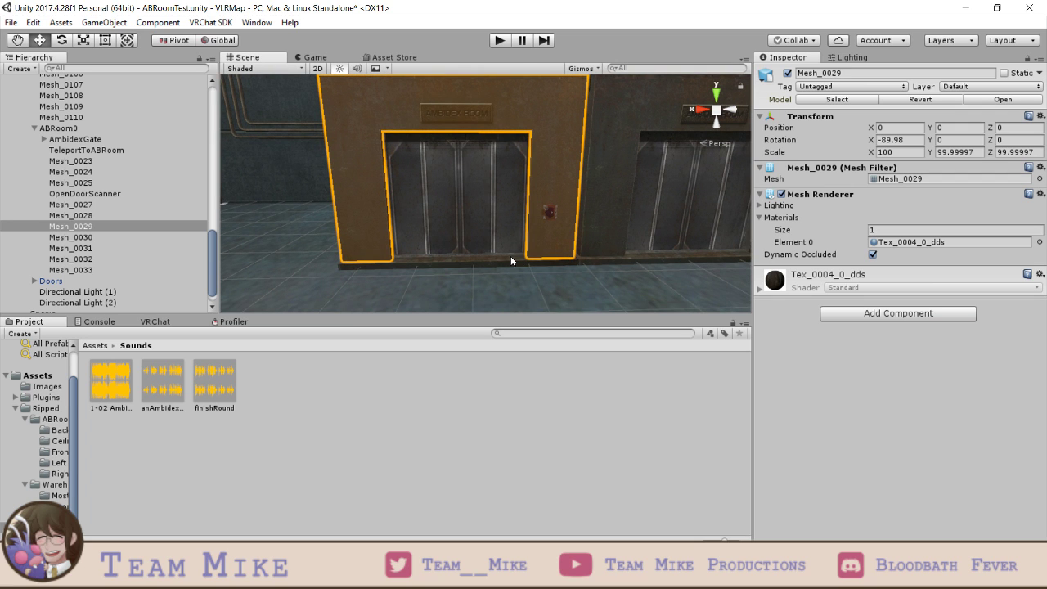
scroll(510, 255, up, 5)
scroll(564, 221, down, 2)
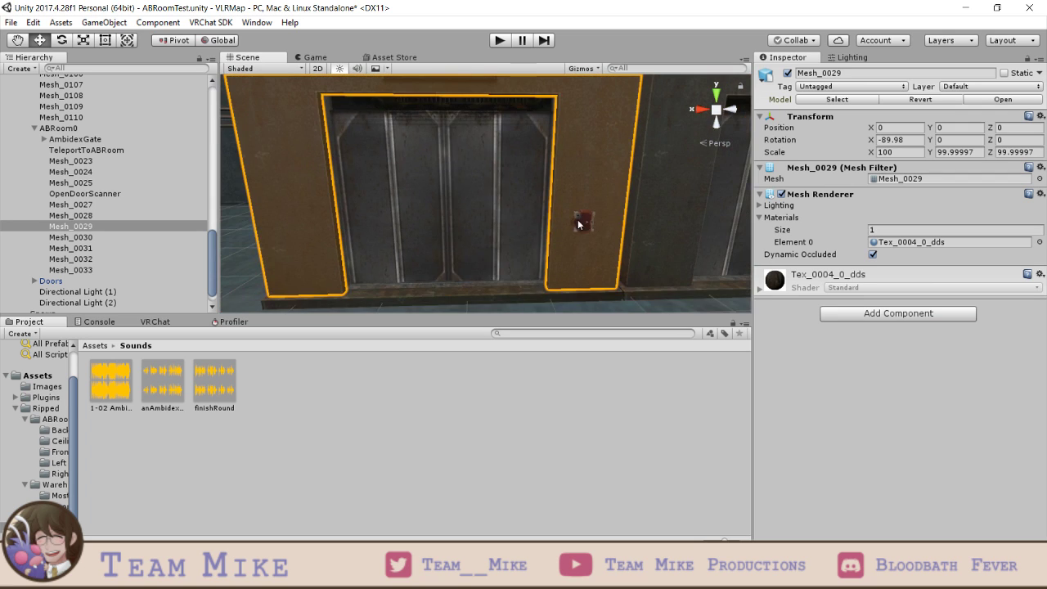
scroll(578, 219, up, 4)
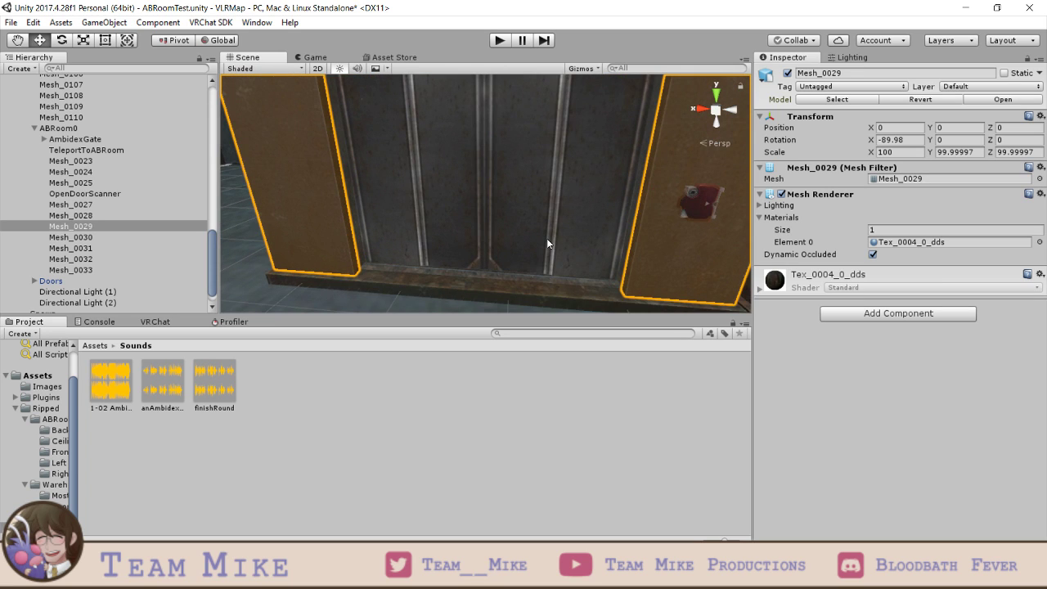
scroll(546, 238, down, 3)
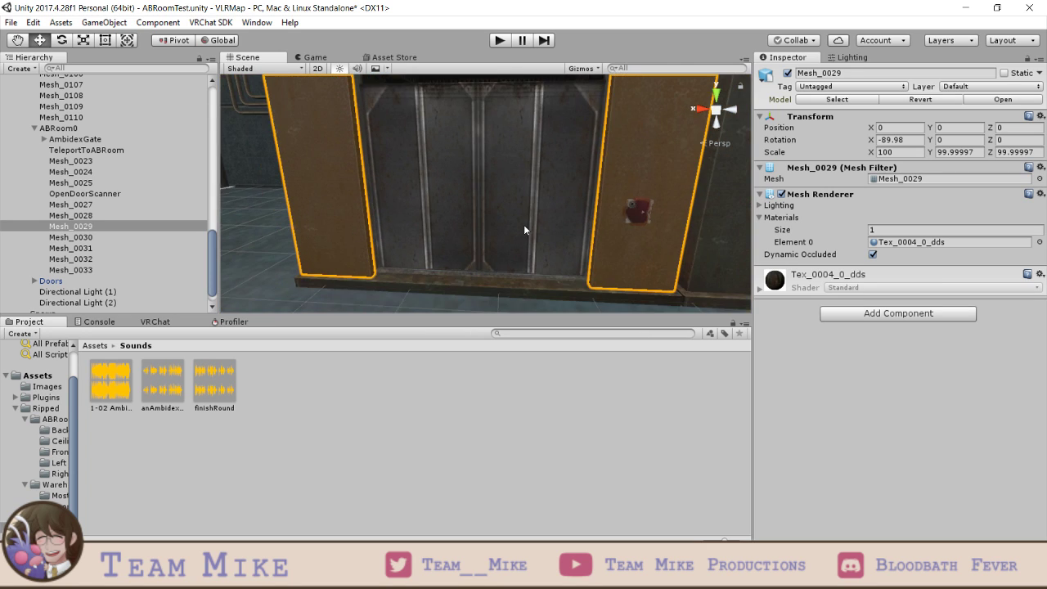
scroll(526, 225, up, 2)
scroll(530, 215, down, 2)
scroll(554, 232, down, 2)
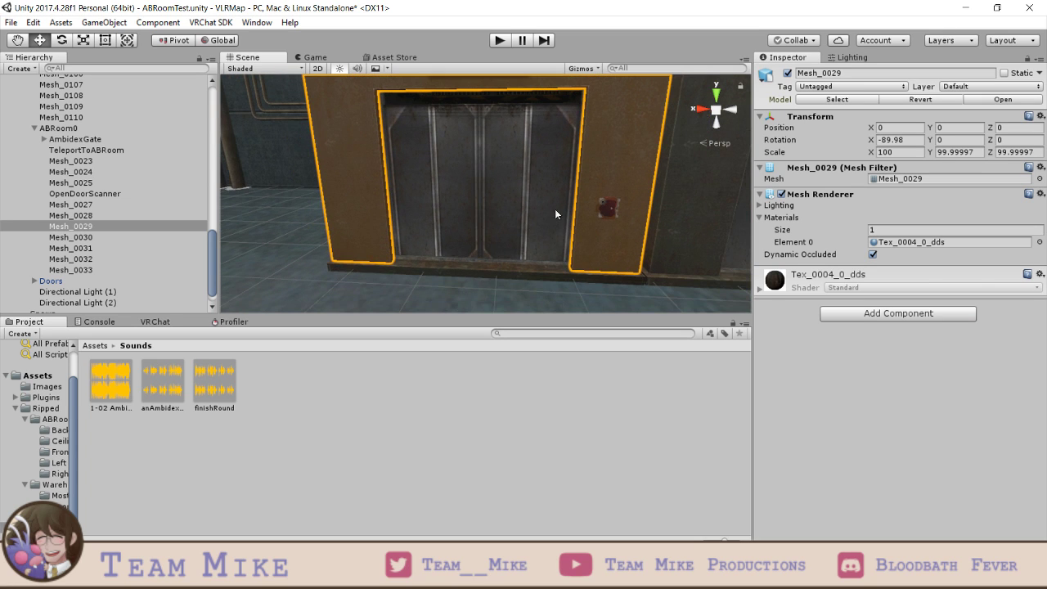
alt+drag(555, 211, 570, 185)
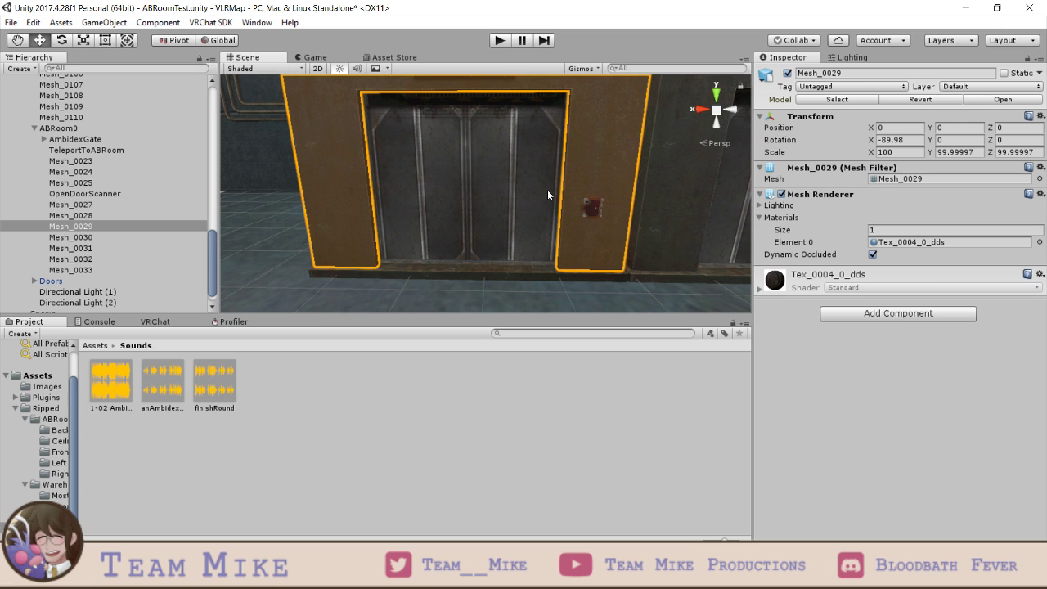
scroll(517, 207, up, 1)
- Select ABRoom0's AmbidexGate and compare its placement in the doorway with the neighbouring room's gate
click(75, 140)
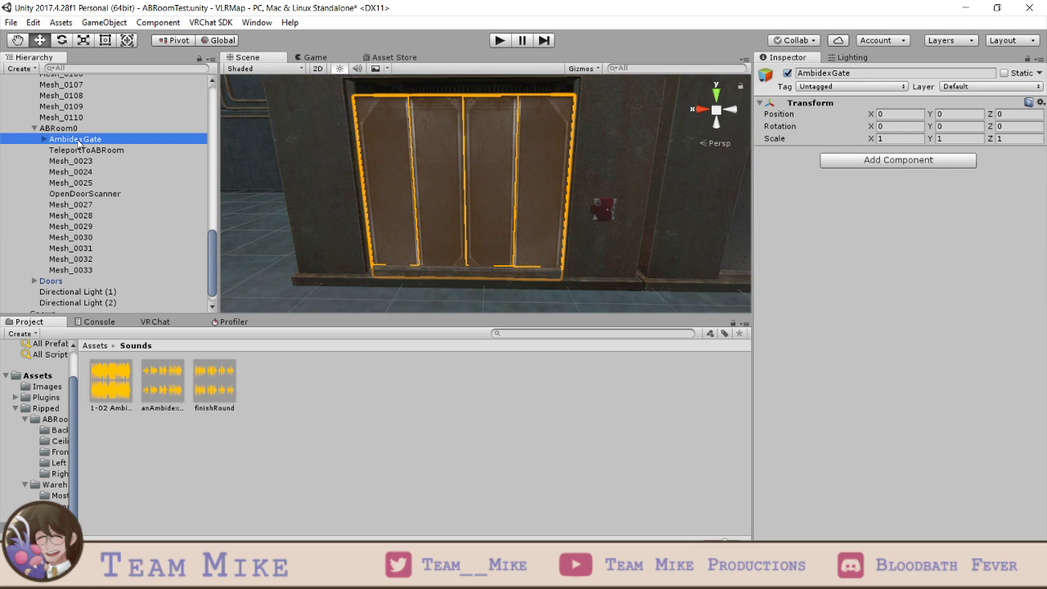
scroll(552, 205, down, 2)
scroll(532, 206, up, 2)
middle_drag(476, 150, 480, 117)
scroll(481, 128, down, 5)
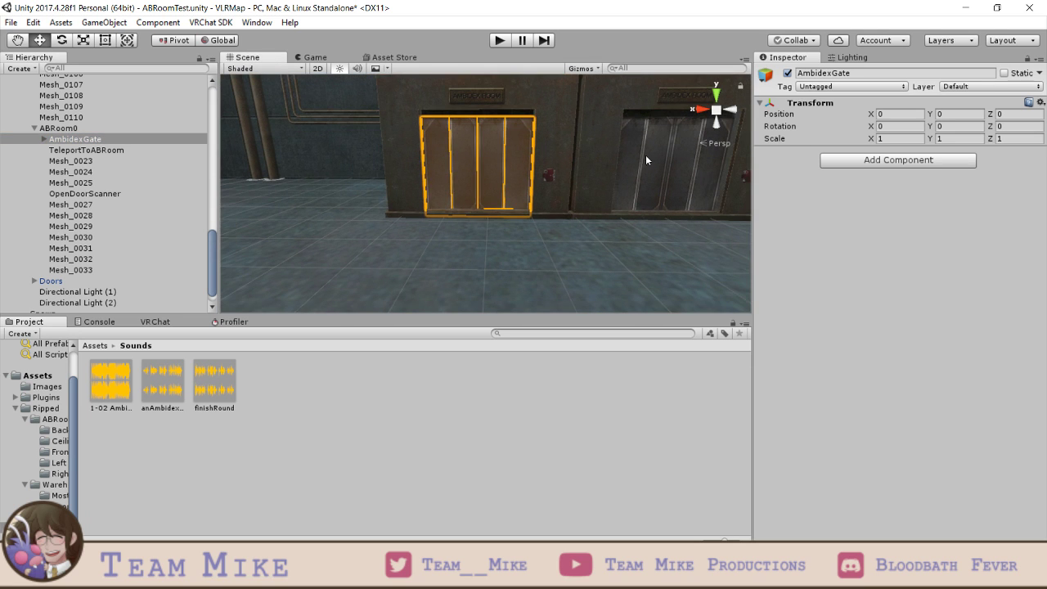
mouse_move(645, 156)
middle_down()
mouse_move(519, 194)
mouse_move(508, 229)
mouse_move(496, 180)
mouse_move(496, 205)
mouse_move(496, 172)
mouse_move(583, 183)
middle_up()
scroll(530, 194, up, 3)
scroll(527, 192, up, 2)
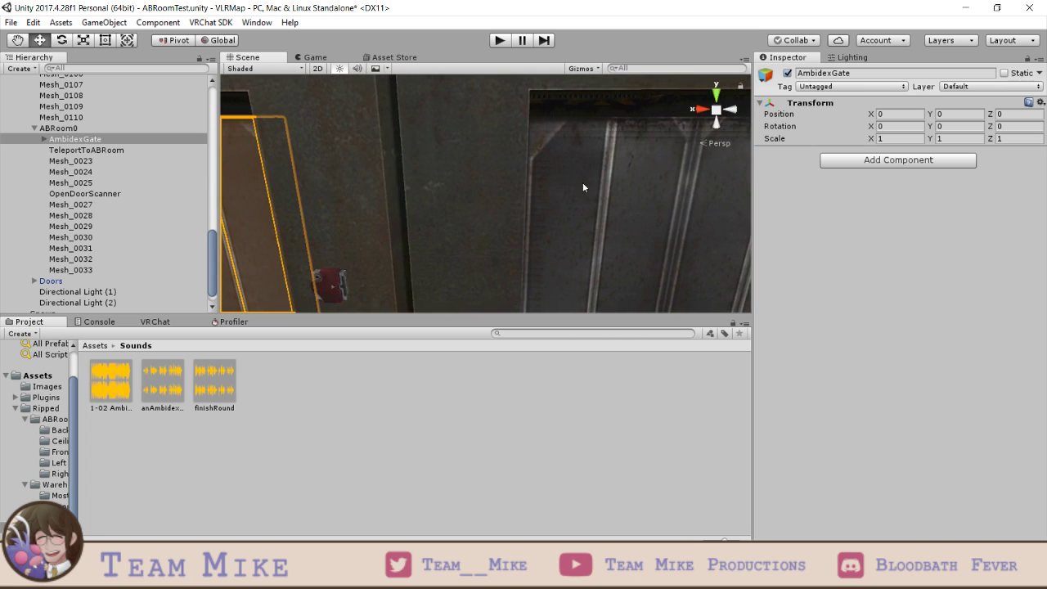
mouse_move(386, 189)
middle_down()
mouse_move(535, 183)
mouse_move(563, 151)
middle_up()
scroll(563, 149, down, 1)
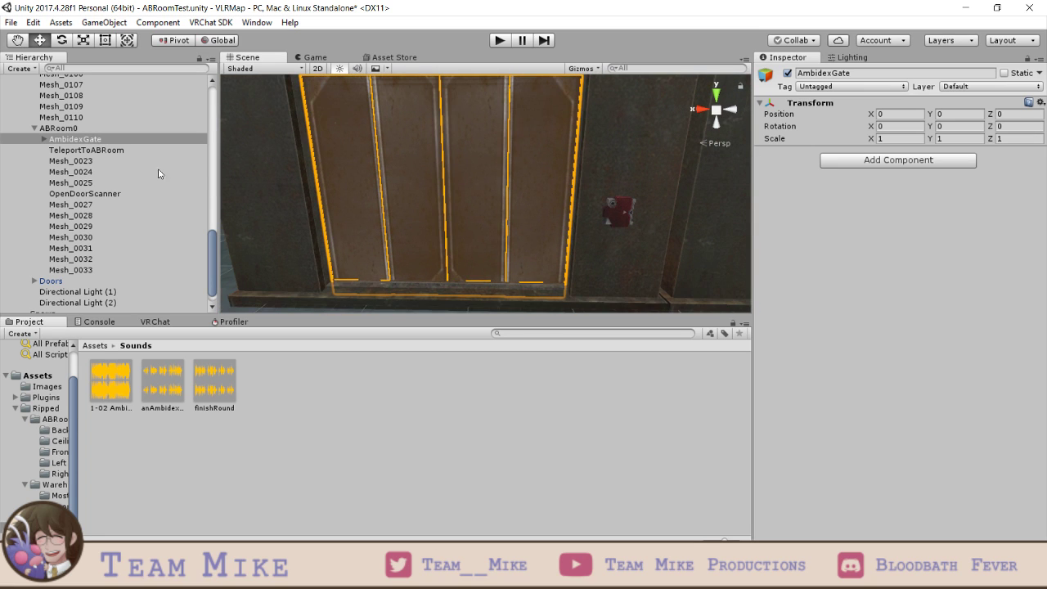
scroll(437, 148, down, 1)
scroll(438, 147, down, 2)
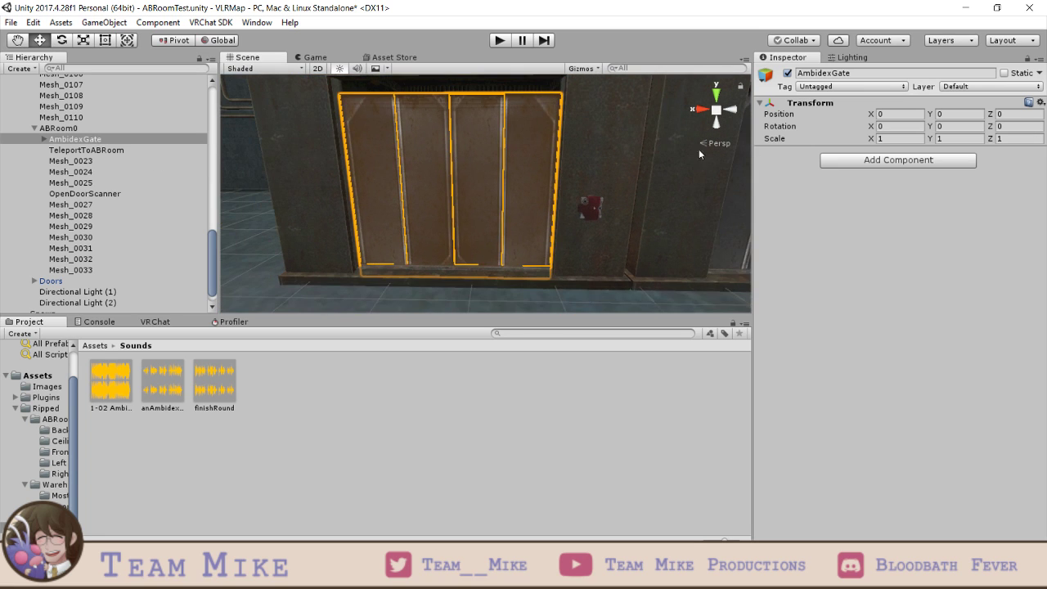
- Try Y positions of 0.1 and 0.2 for AmbidexGate, settle on 0.18, and check the gate's fit in the doorway
click(966, 114)
text(.1)
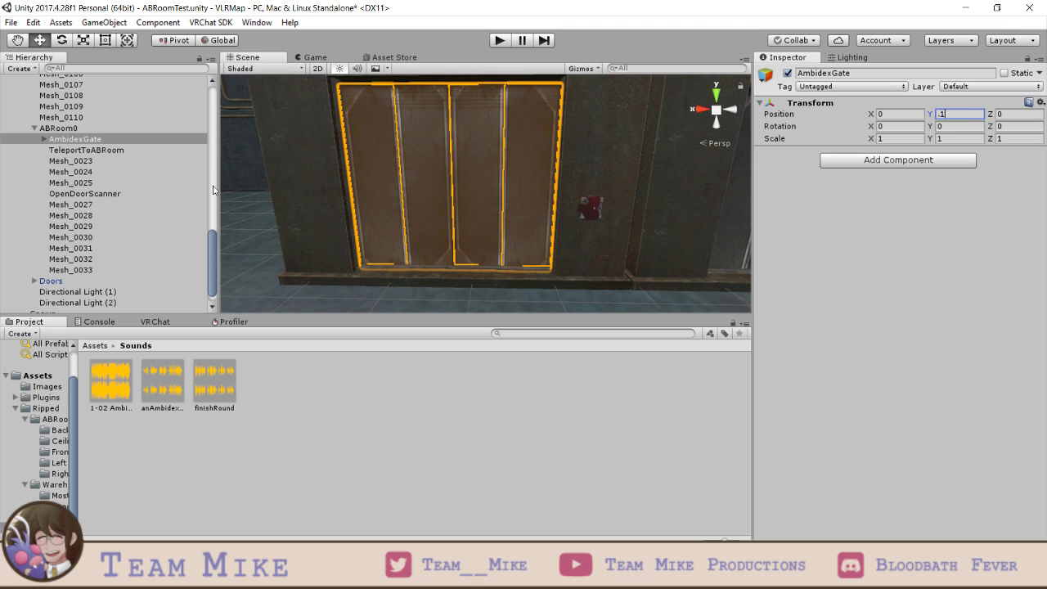
scroll(366, 134, down, 1)
key(BackSpace)
text(2)
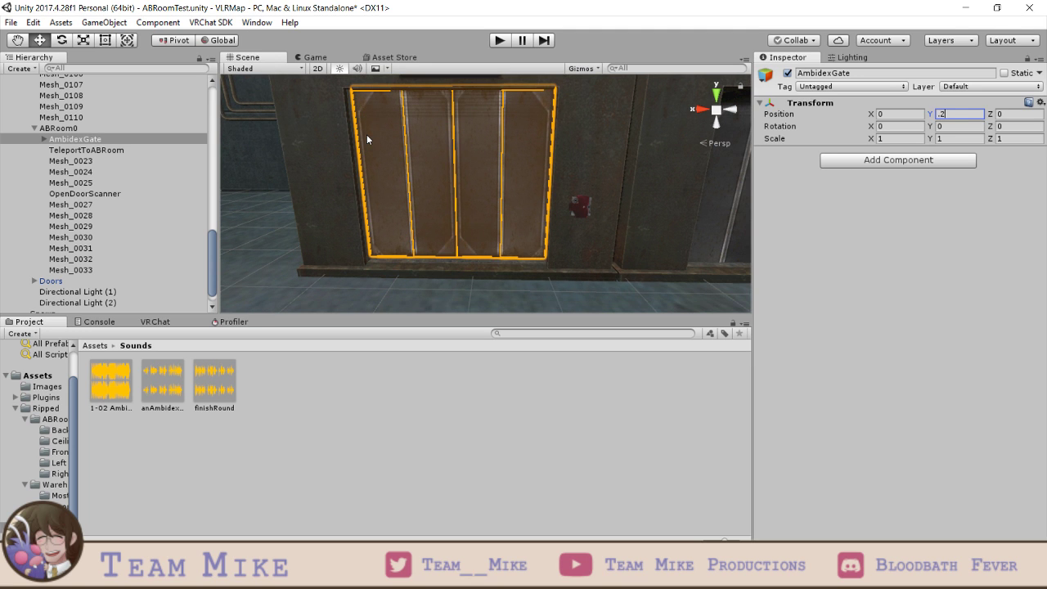
middle_drag(419, 213, 446, 217)
click(948, 110)
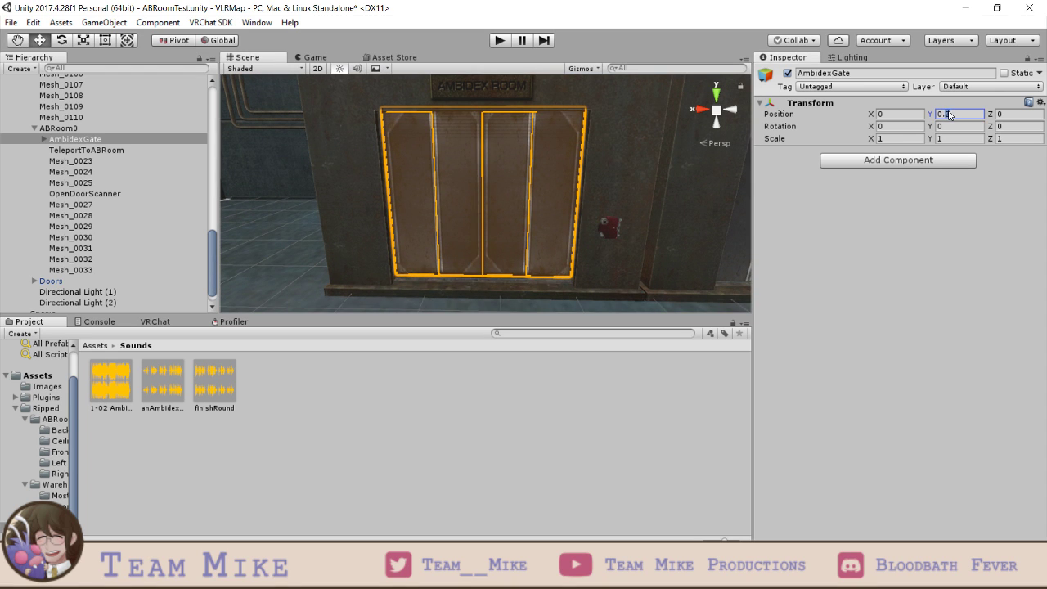
key(BackSpace)
text(15)
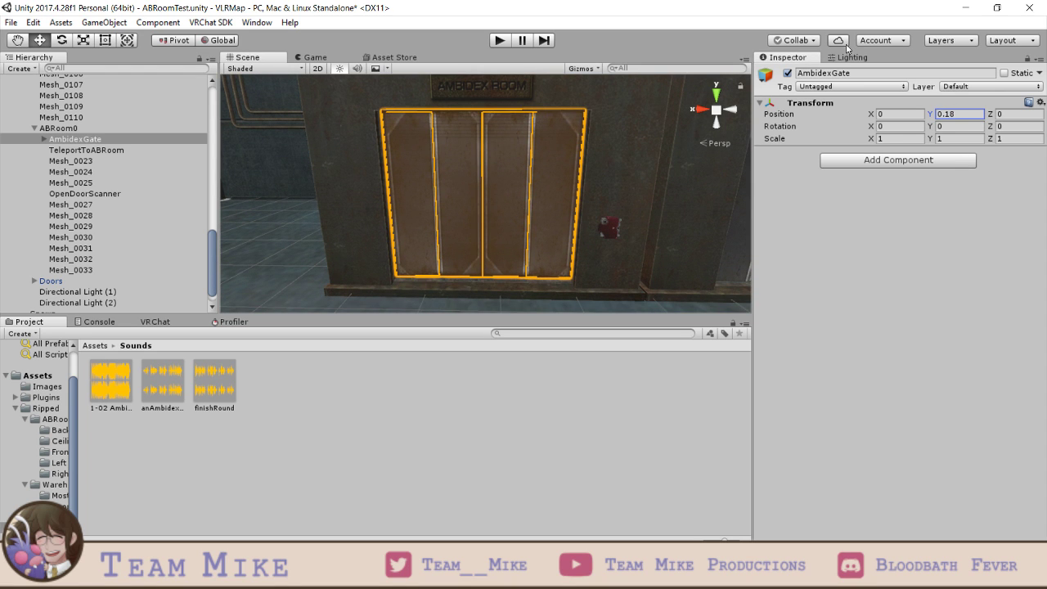
middle_drag(540, 135, 550, 94)
middle_drag(553, 205, 547, 234)
- Try a Box Collider on AmbidexGate with its size set to 0.1 on X, Y and Z
click(908, 159)
text(box)
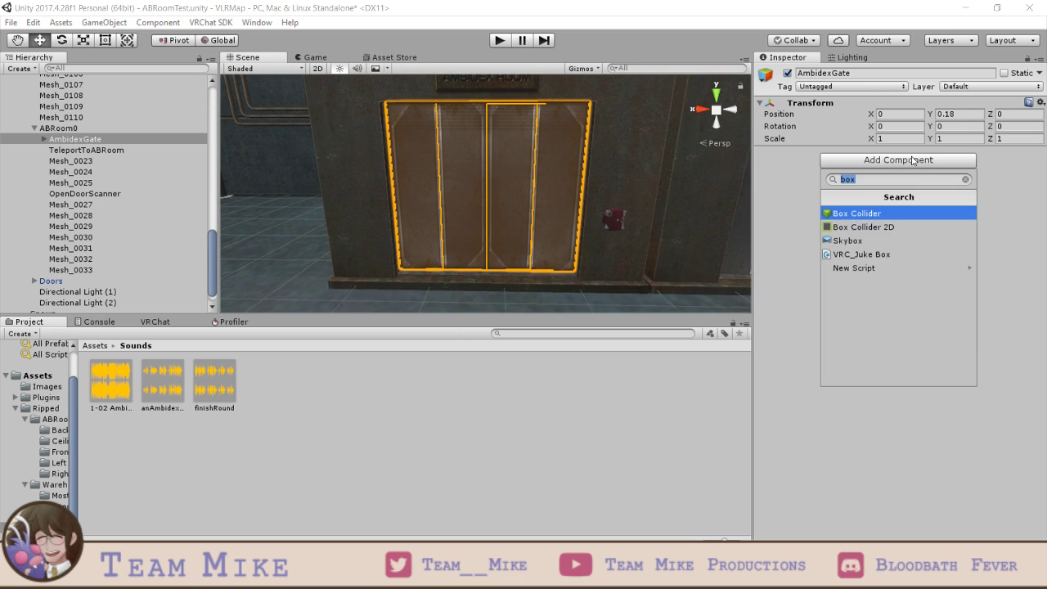
key(Return)
click(892, 222)
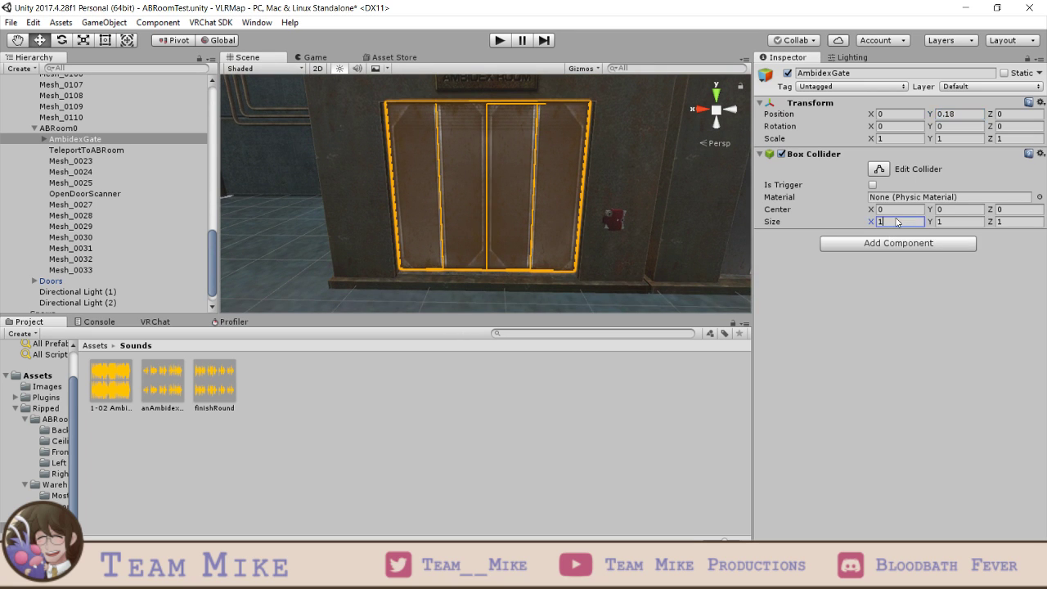
text(.1)
key(Tab)
text(.1)
key(Tab)
text(.1)
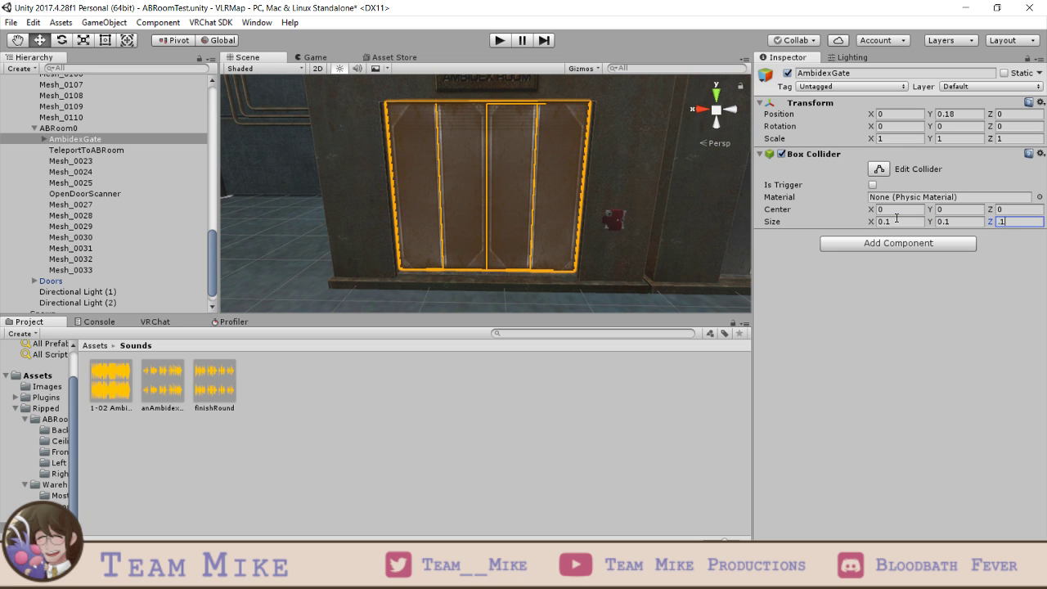
- Check where AmbidexGate's collider sits relative to the gate meshes, and remove the Box Collider from AmbidexGate
scroll(452, 209, down, 10)
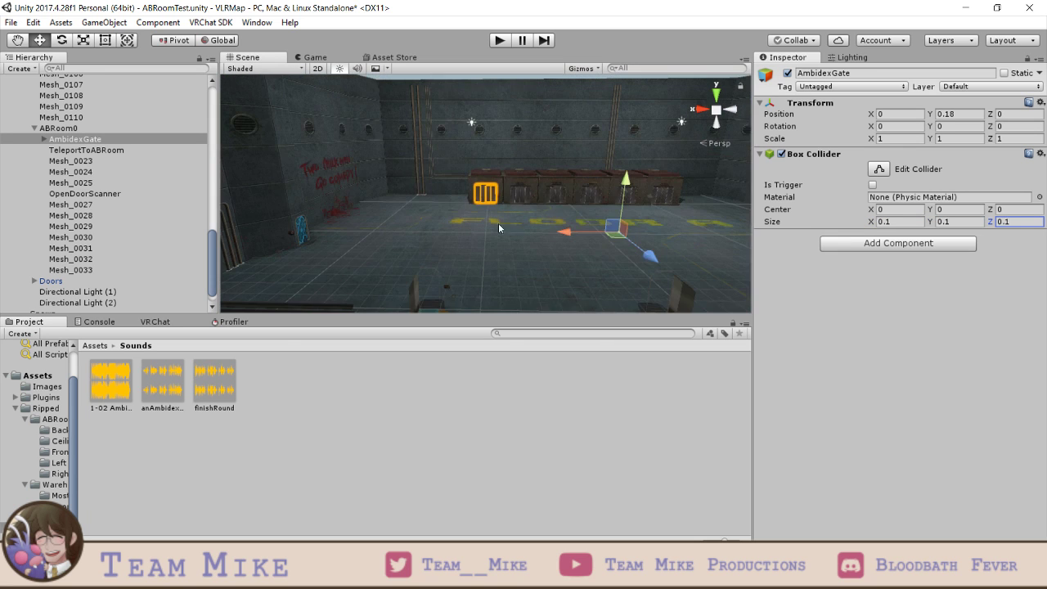
key(f)
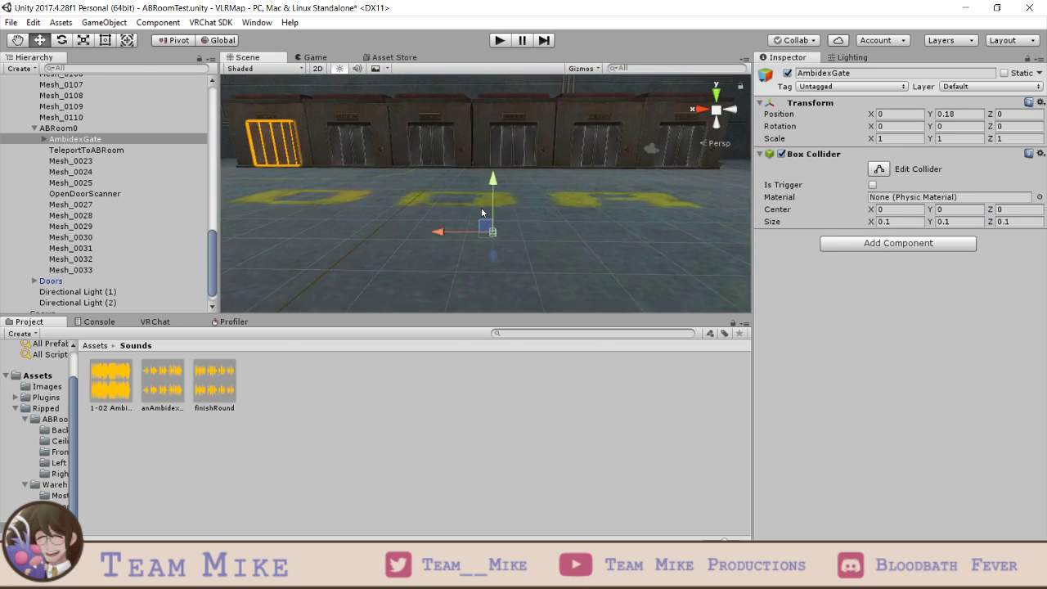
mouse_move(388, 205)
middle_down()
mouse_move(409, 206)
mouse_move(386, 203)
middle_up()
scroll(369, 188, up, 1)
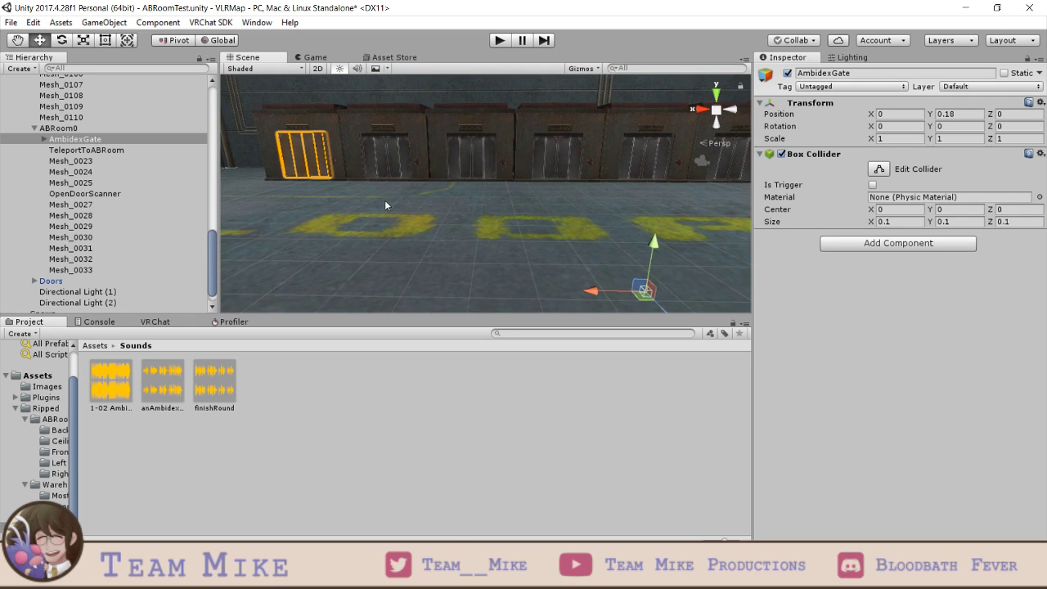
click(80, 144)
click(43, 139)
click(80, 150)
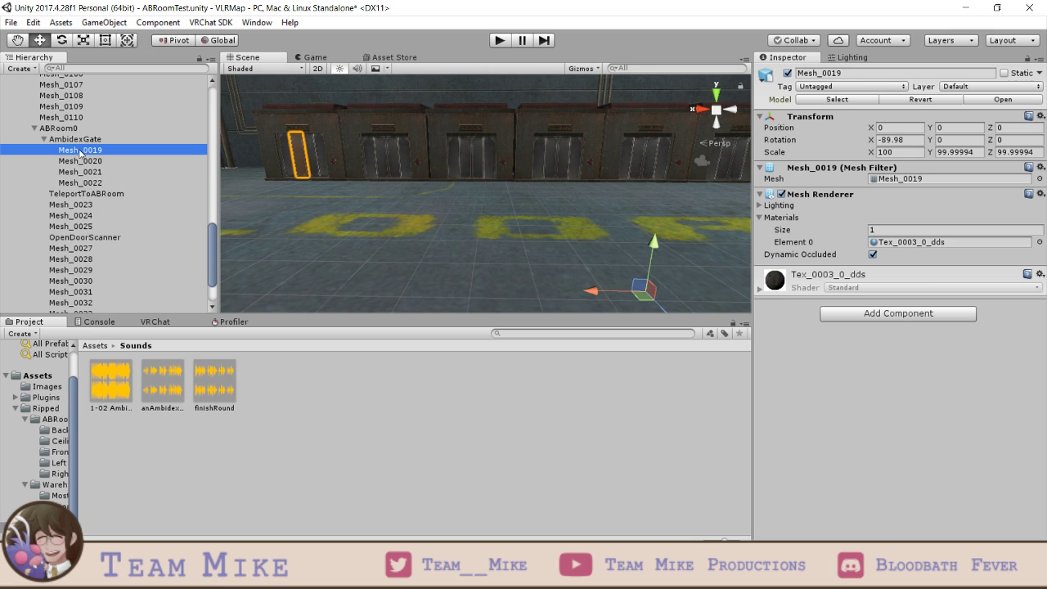
click(38, 142)
click(43, 140)
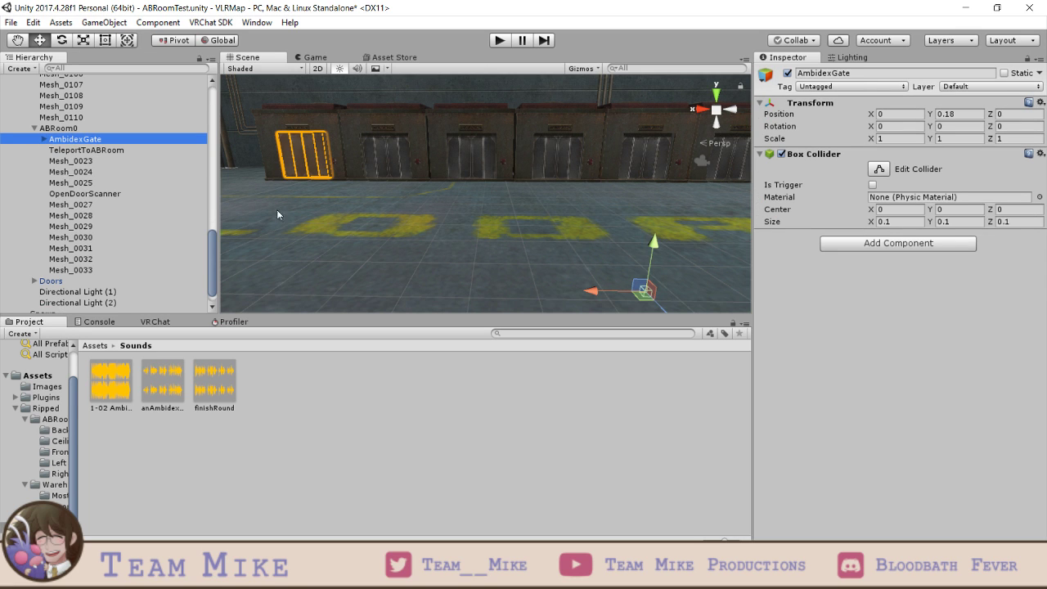
scroll(625, 272, down, 3)
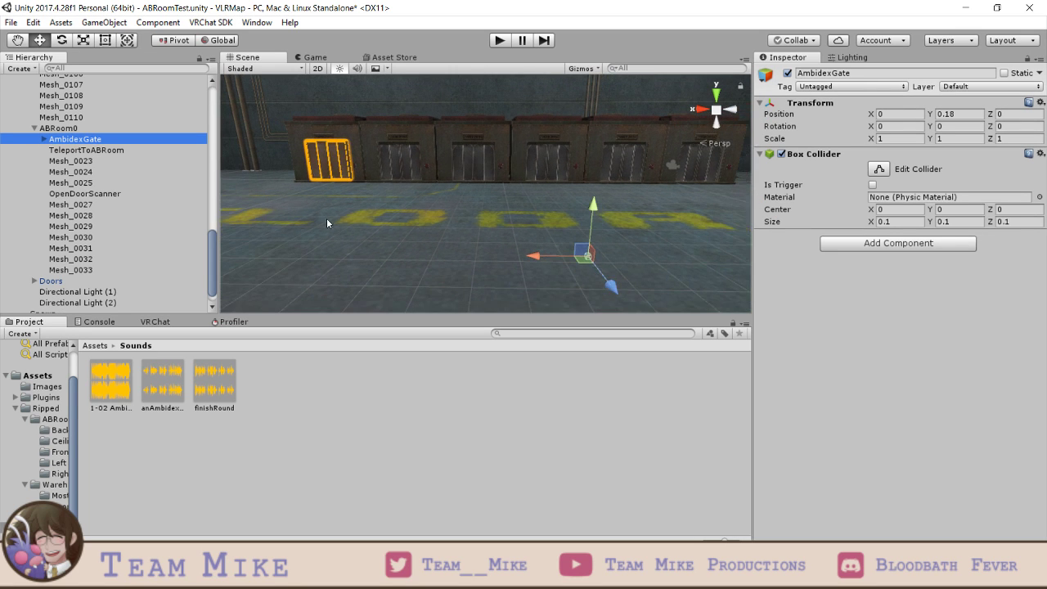
click(1035, 154)
click(961, 190)
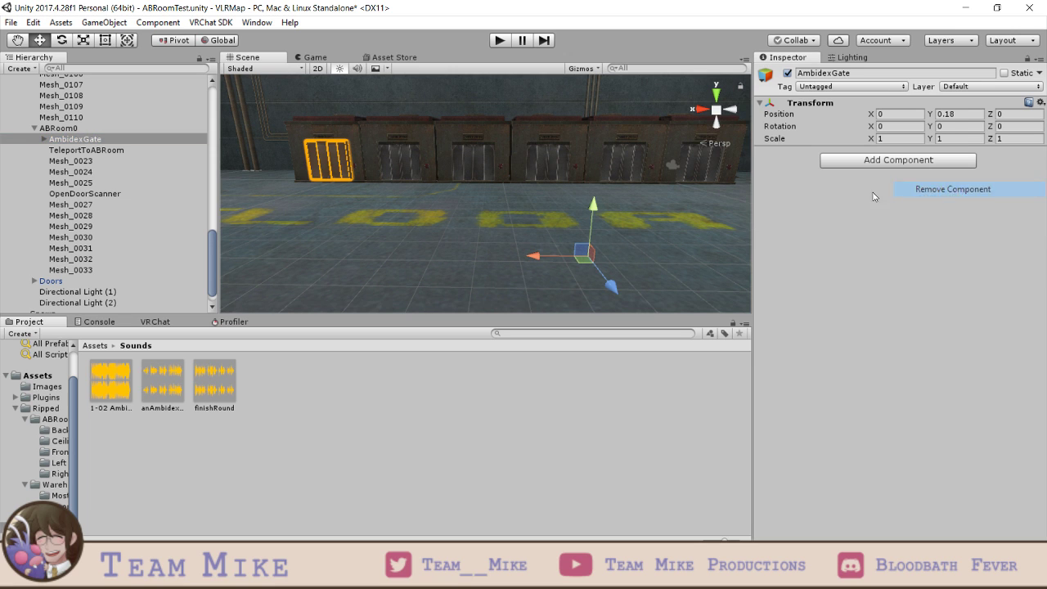
- Try an empty child object under AmbidexGate, moved to the gate at about X 11.04, Z -8.49, and delete it
right_click(74, 142)
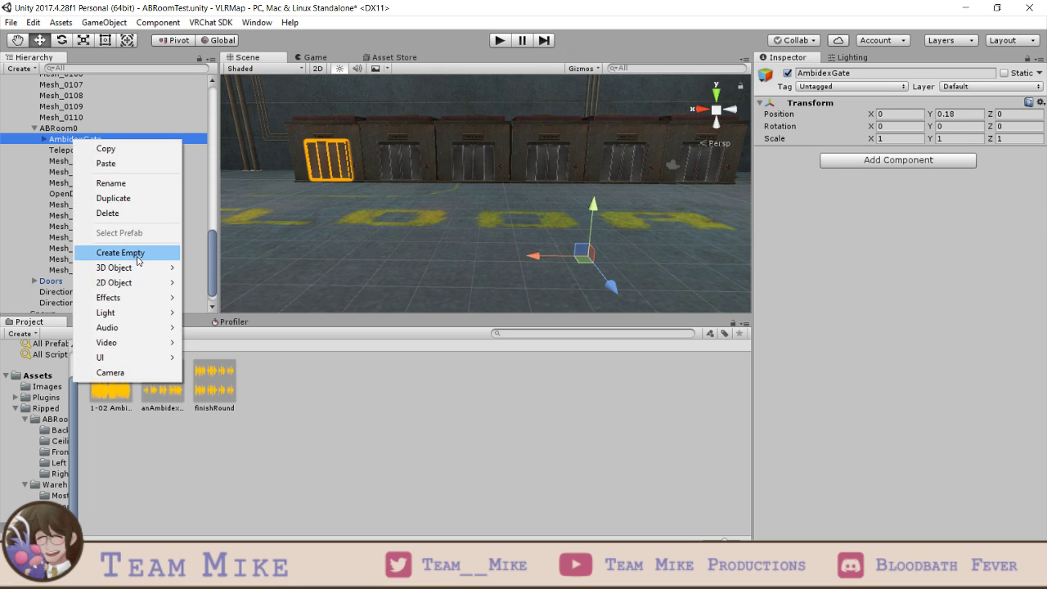
click(133, 254)
drag(538, 265, 290, 193)
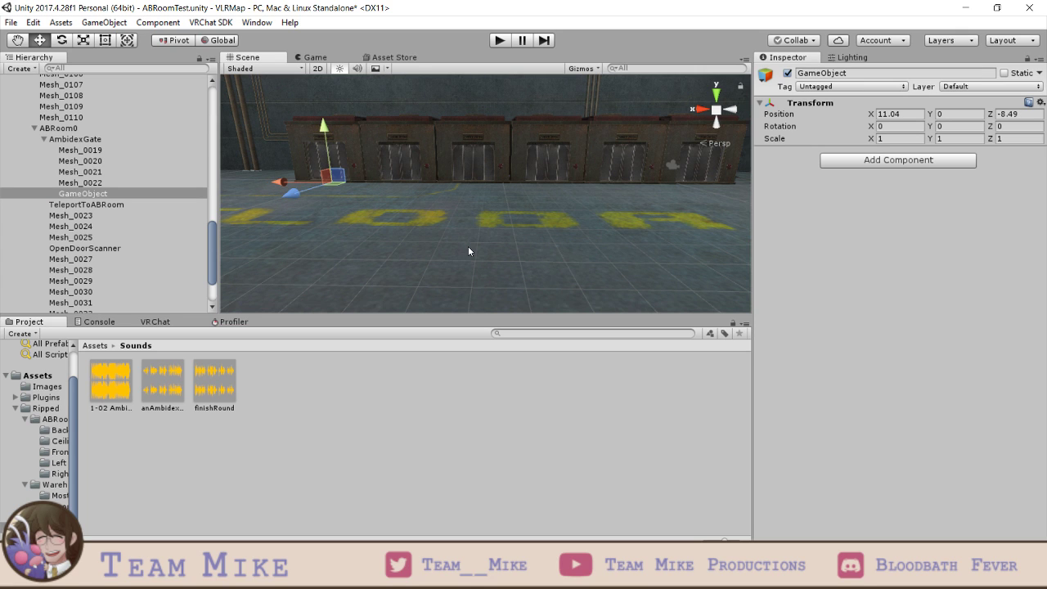
click(88, 203)
click(94, 194)
key(Delete)
- Add a Box Collider to each AmbidexGate panel, Mesh_0019 through Mesh_0022, and check the collider on Mesh_0019
click(94, 151)
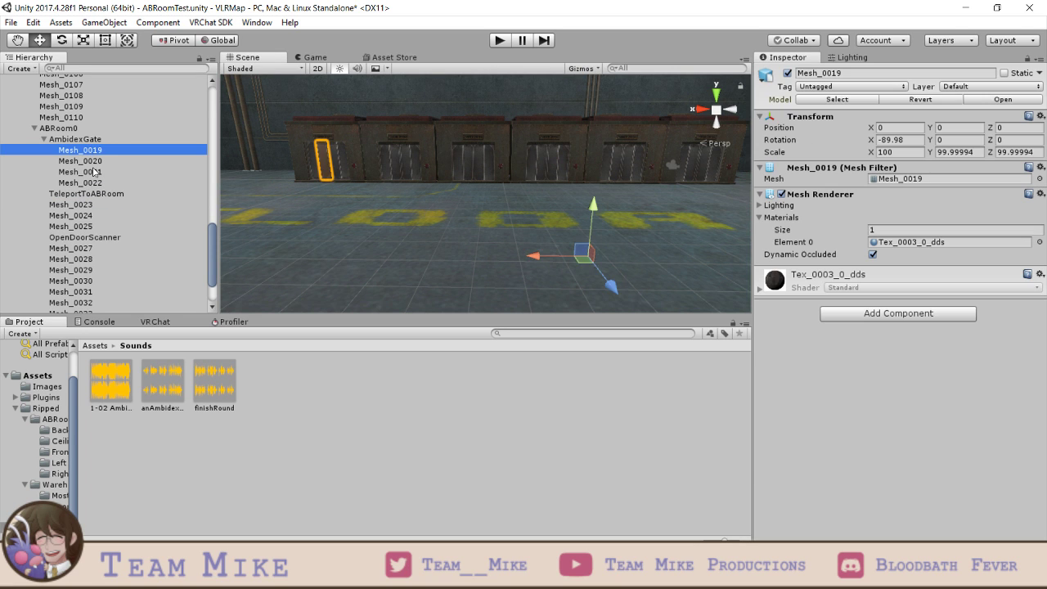
shift+click(93, 183)
click(857, 312)
click(861, 365)
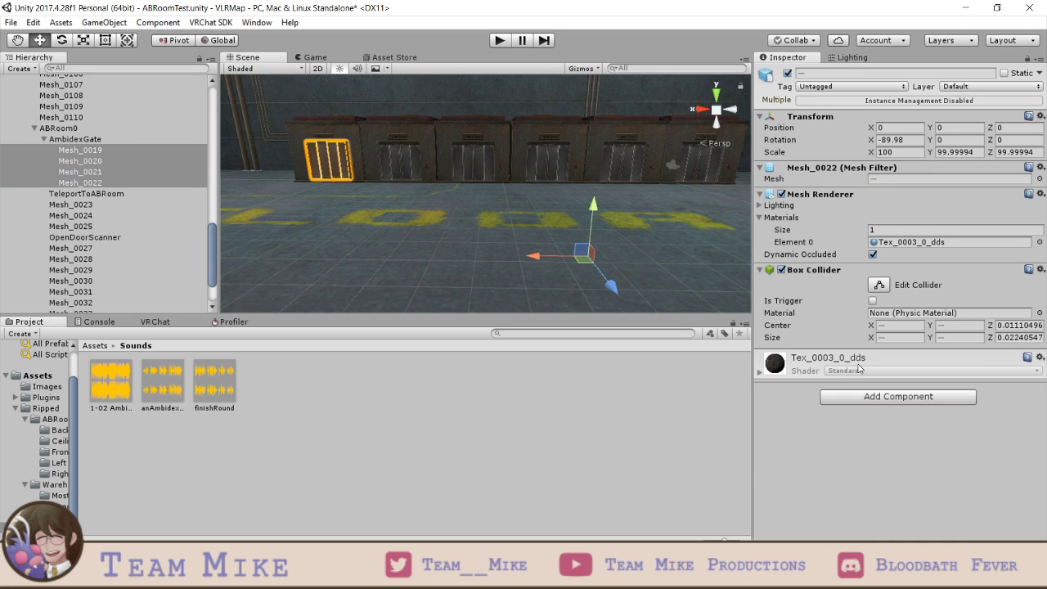
key(f)
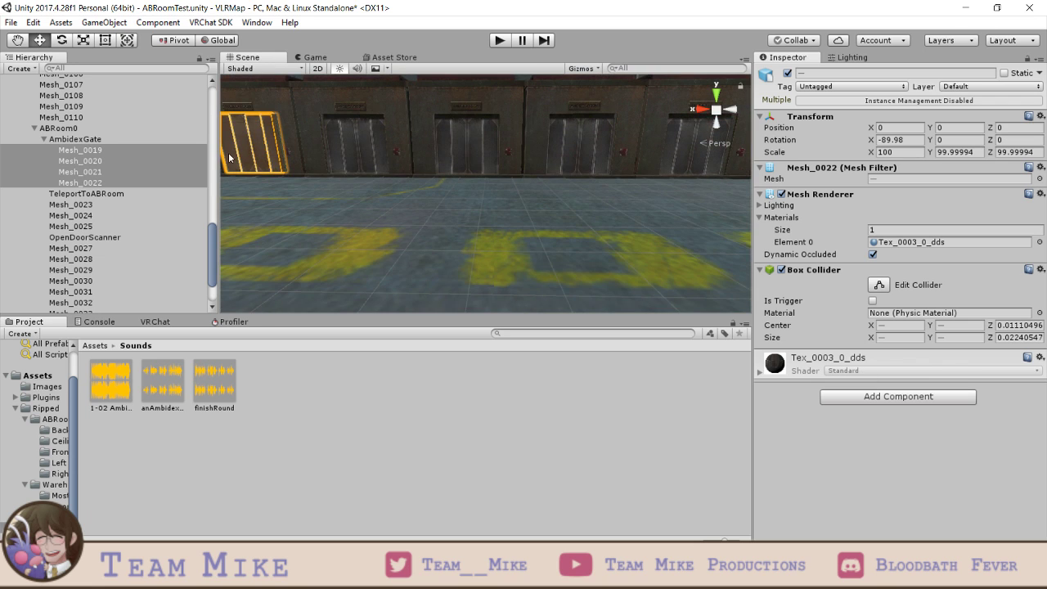
click(142, 152)
scroll(430, 165, down, 2)
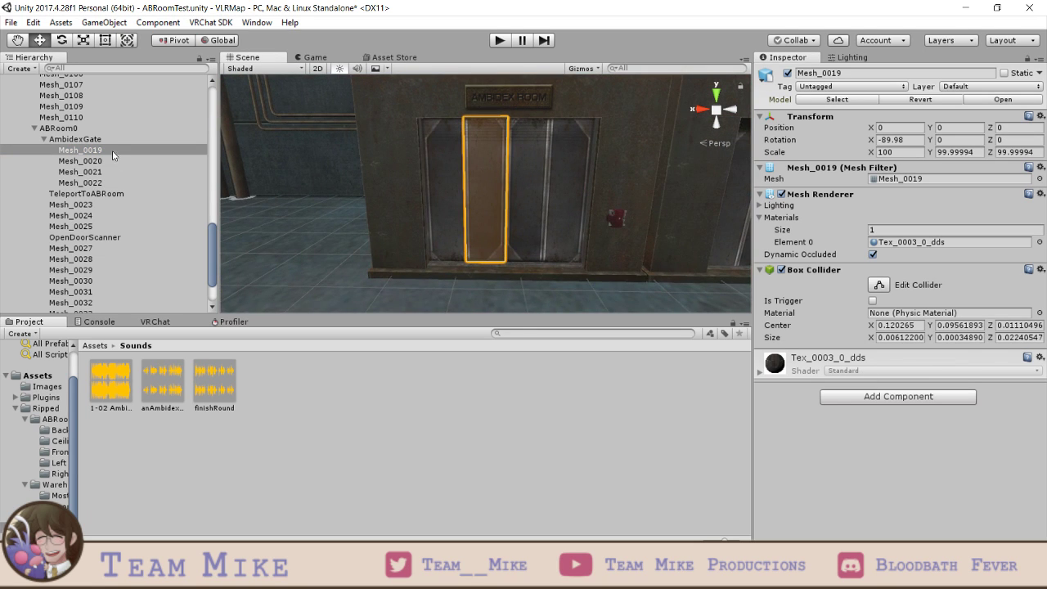
click(73, 139)
key(Left)
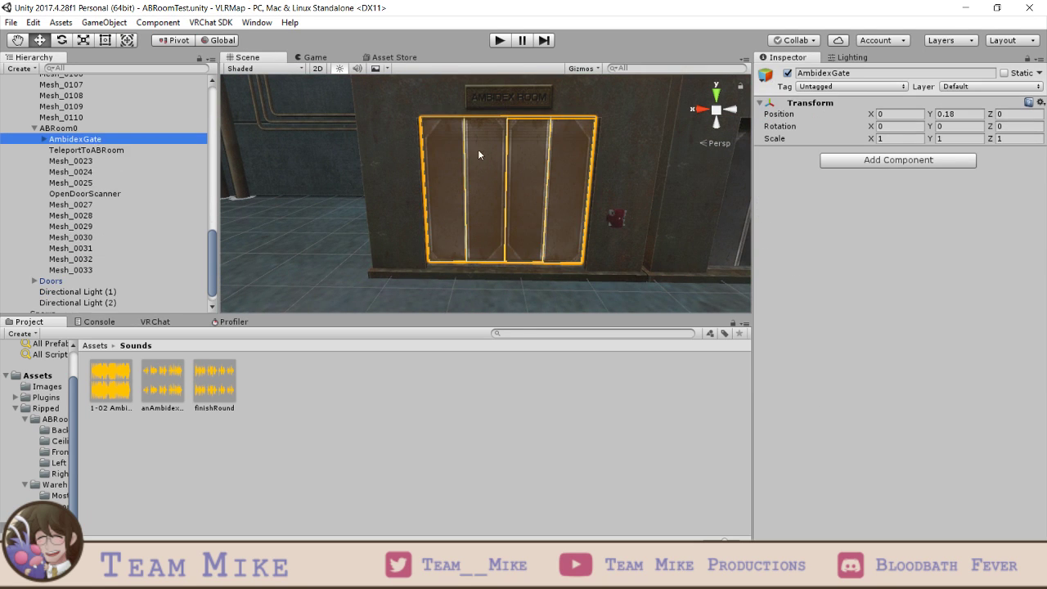
- Try a Box Collider on Mesh_0029, the front wall frame around ABRoom0's gate
click(397, 205)
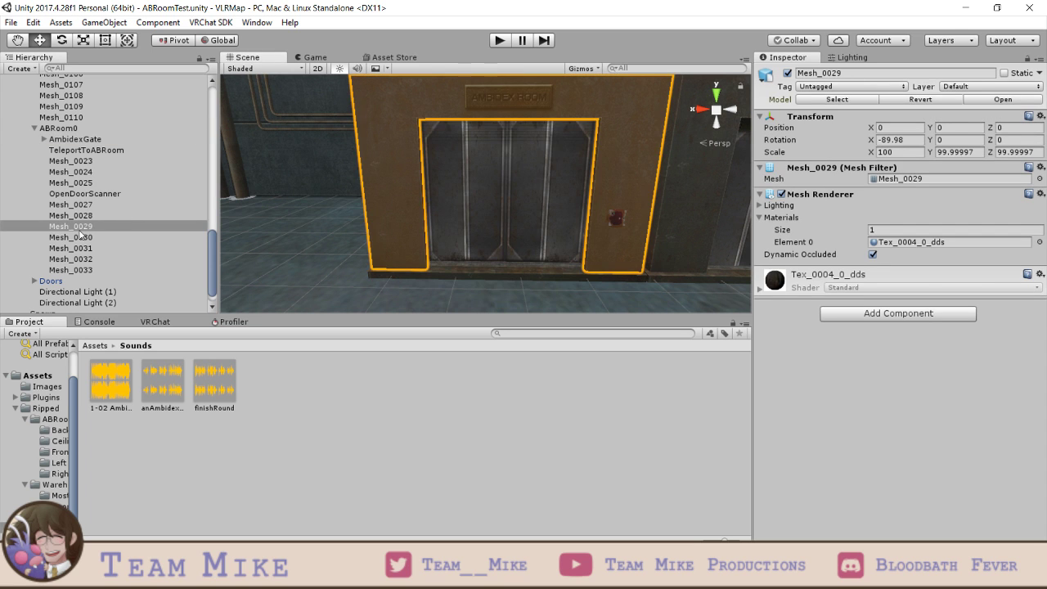
scroll(660, 185, down, 2)
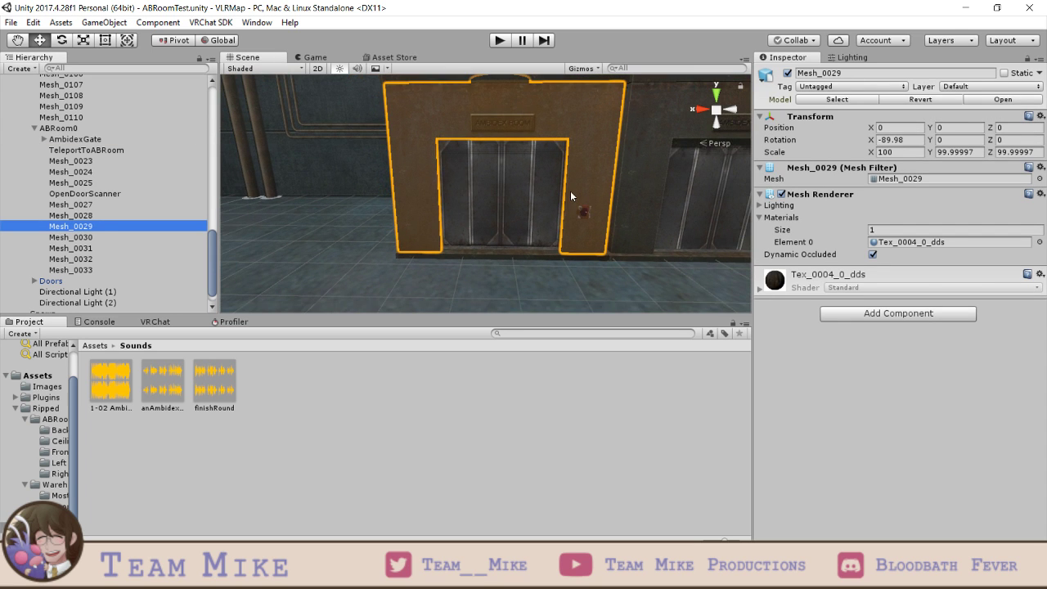
scroll(570, 197, up, 3)
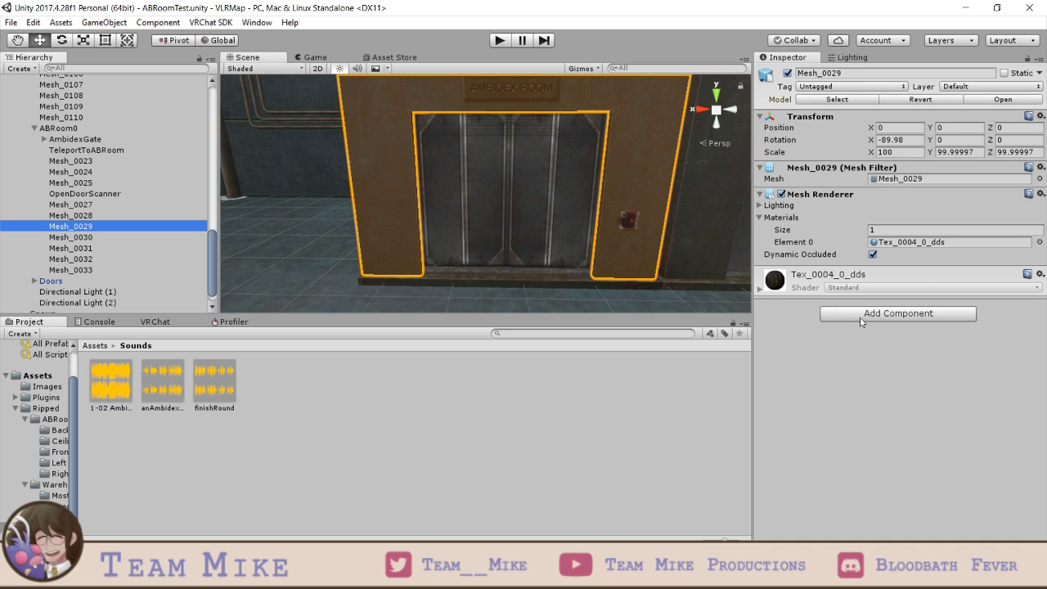
scroll(635, 295, down, 3)
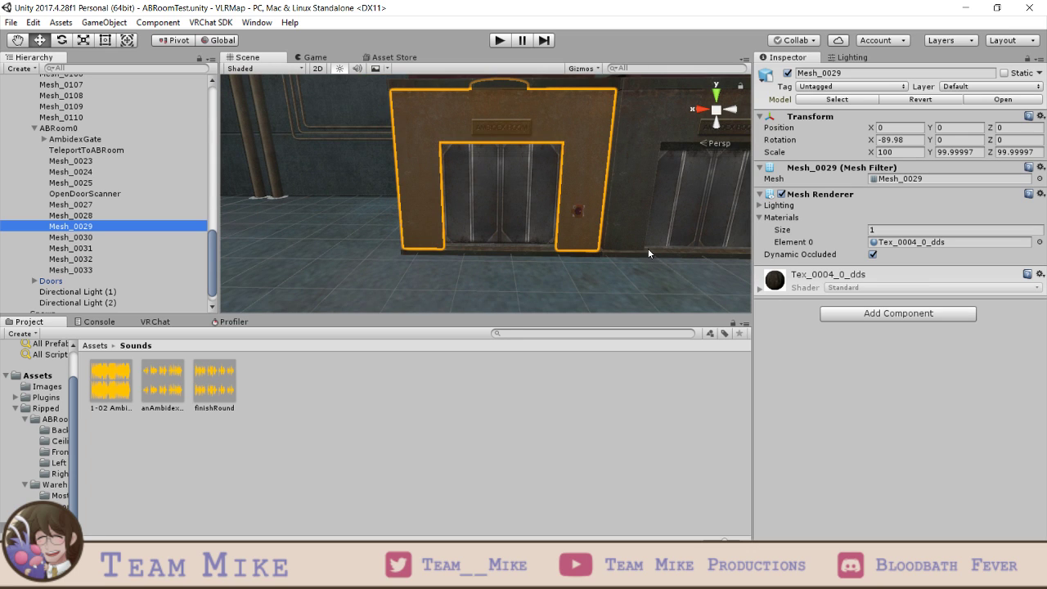
scroll(641, 250, up, 2)
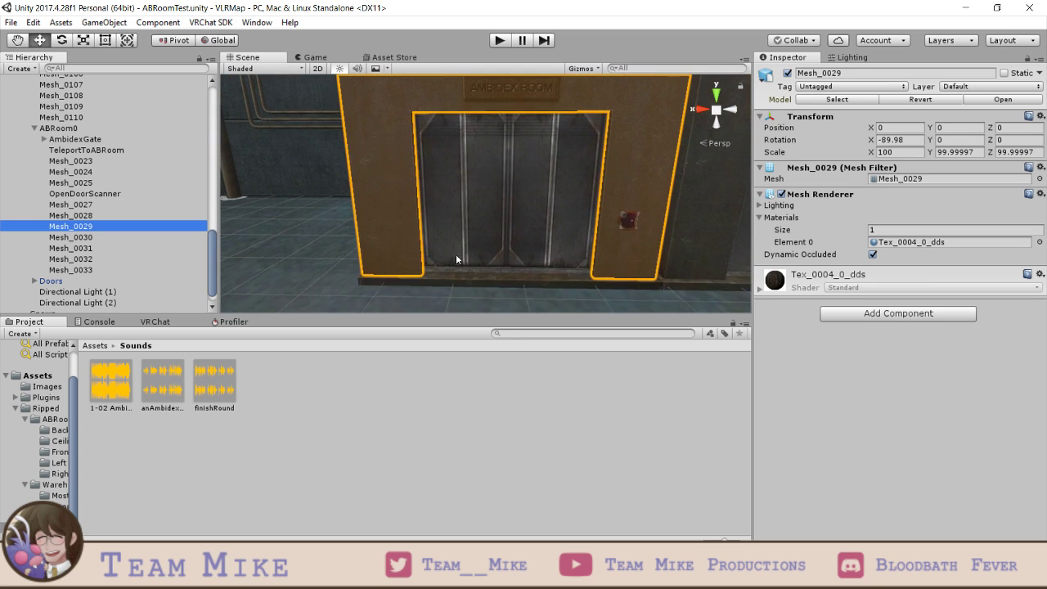
scroll(618, 227, up, 1)
scroll(618, 227, down, 1)
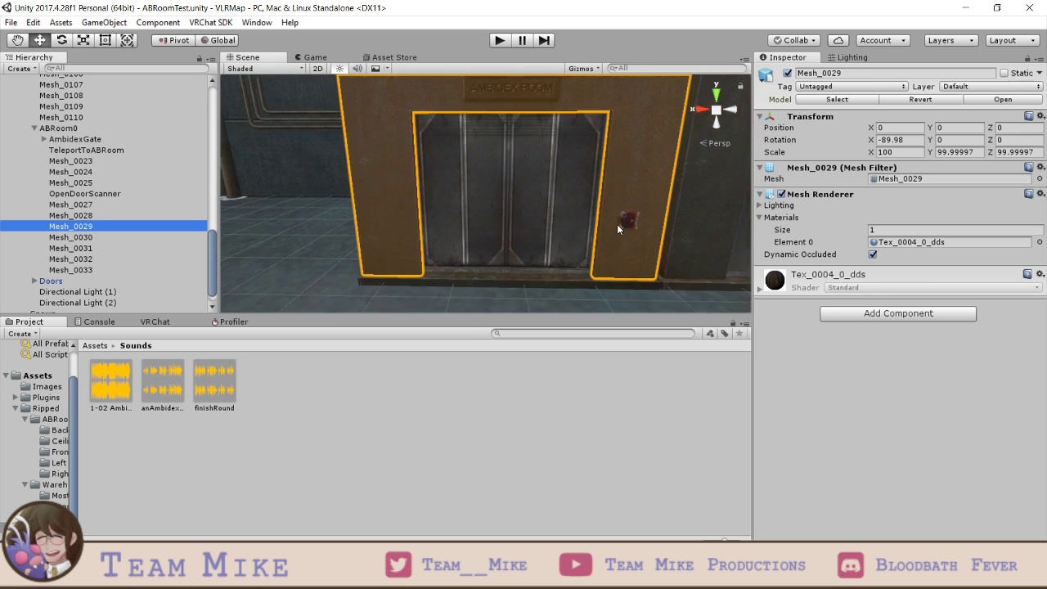
click(842, 324)
click(859, 367)
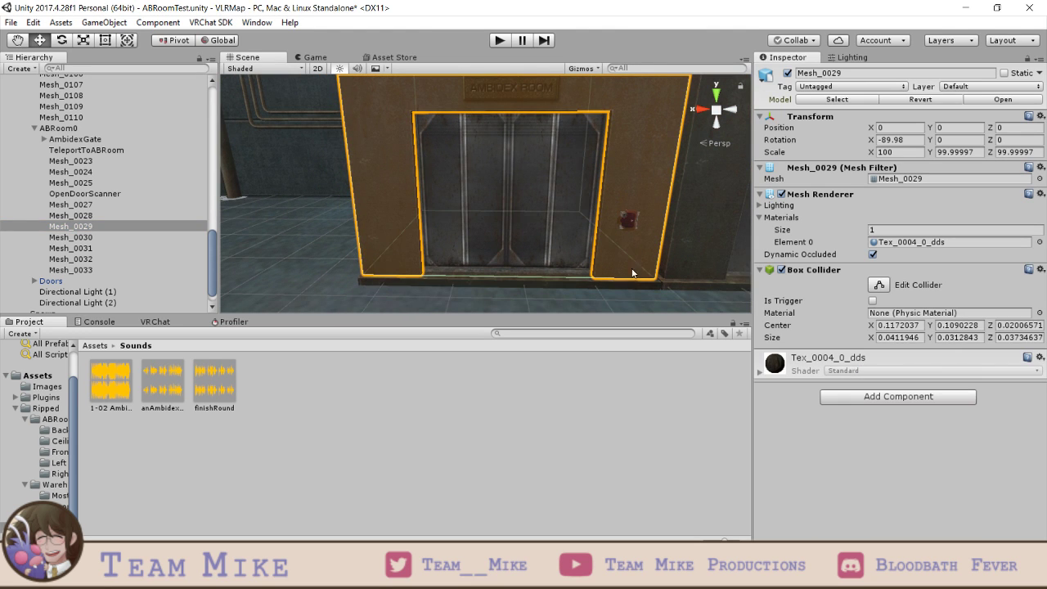
scroll(599, 268, down, 2)
scroll(602, 282, down, 2)
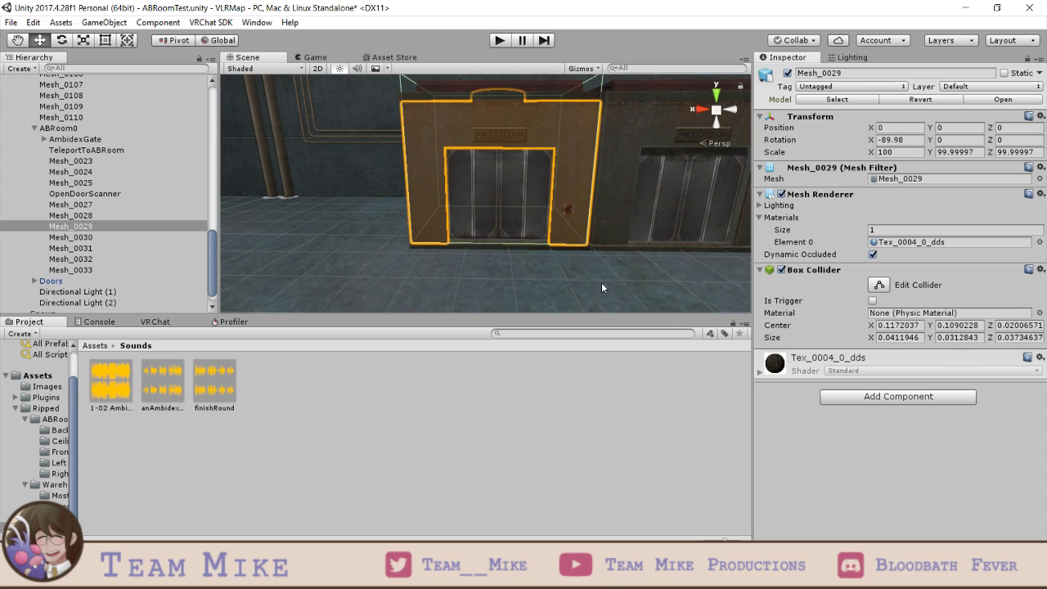
- Try shrinking Mesh_0029's Box Collider to a size of 0.015 on X and 0.01 on Y
drag(886, 338, 929, 342)
text(2)
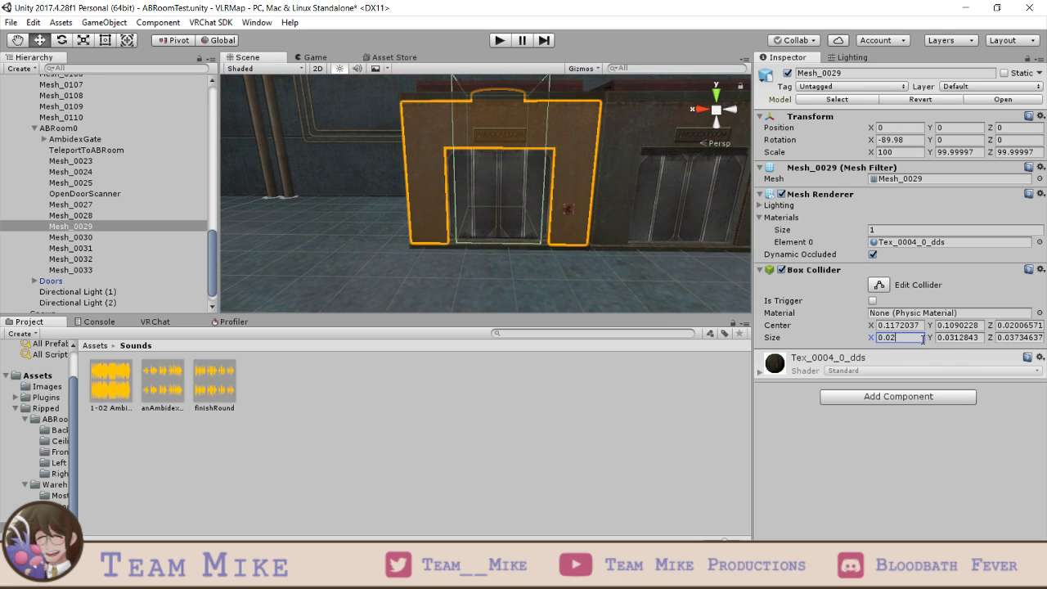
key(BackSpace)
text(1)
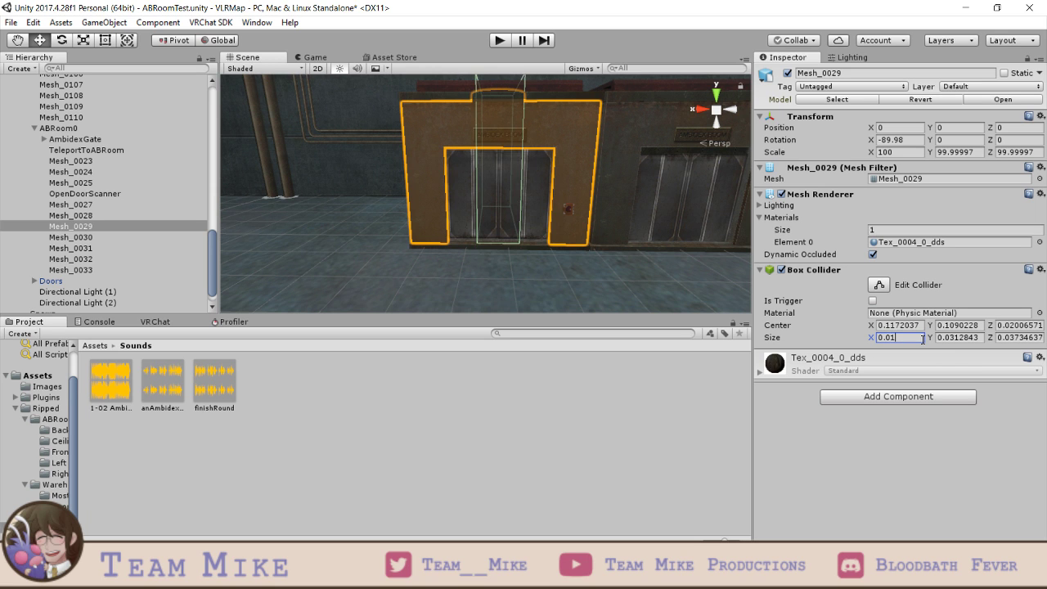
text(5)
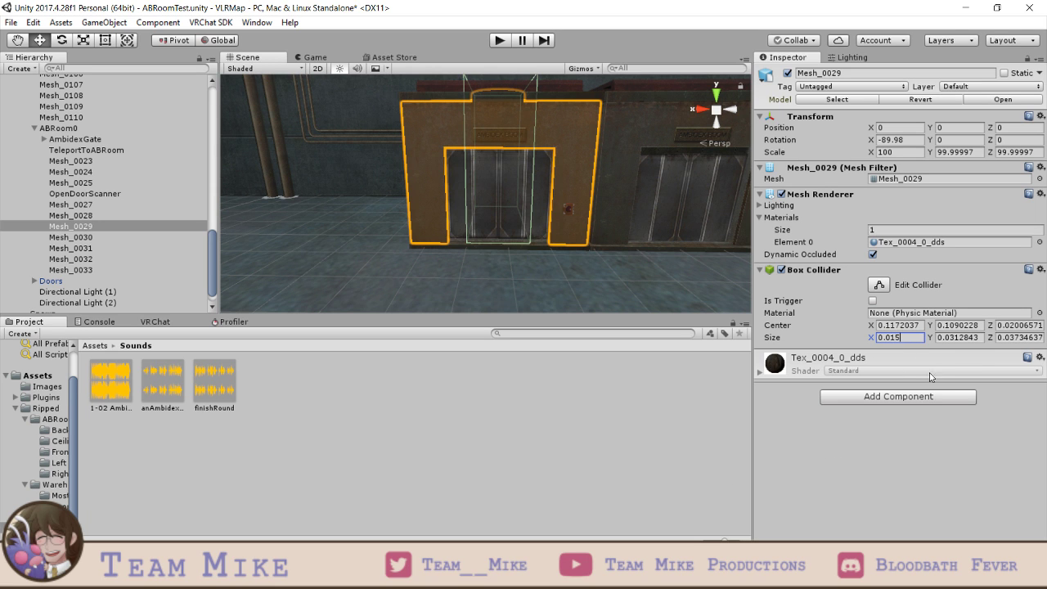
right_drag(497, 278, 667, 276)
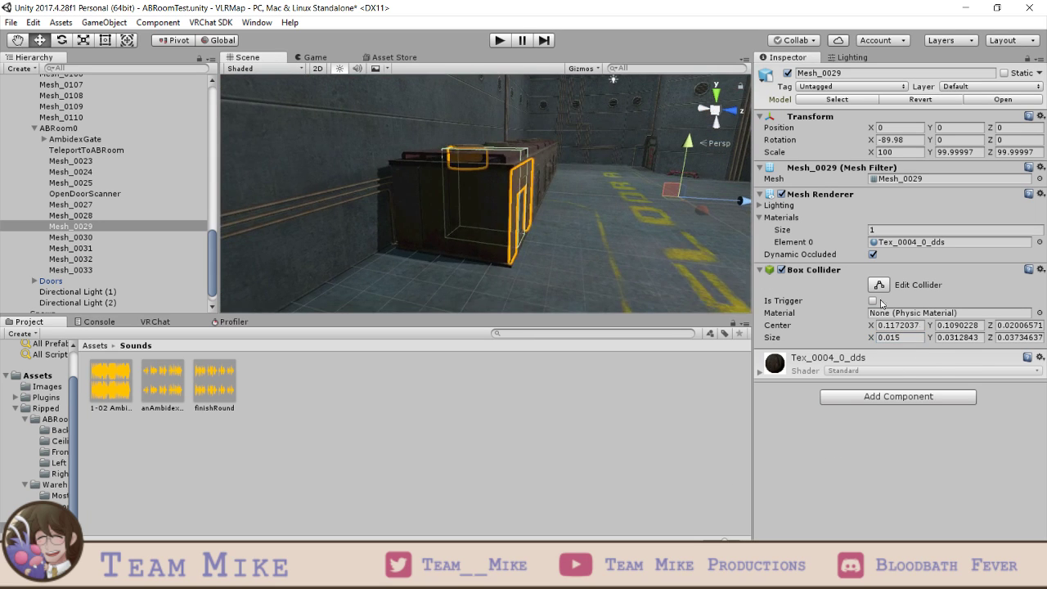
click(949, 337)
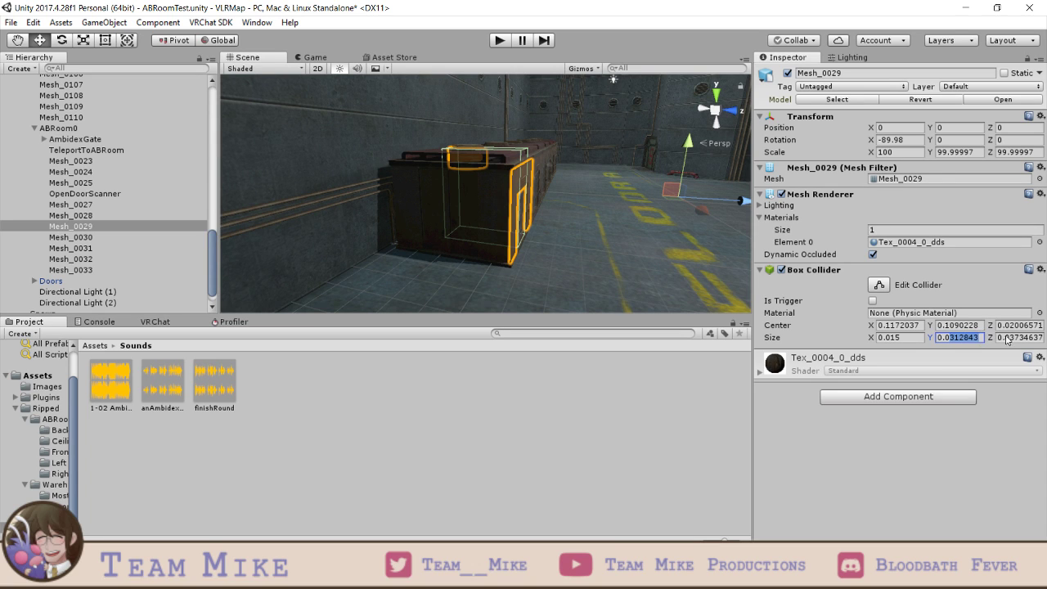
text(0.01)
right_drag(612, 250, 497, 223)
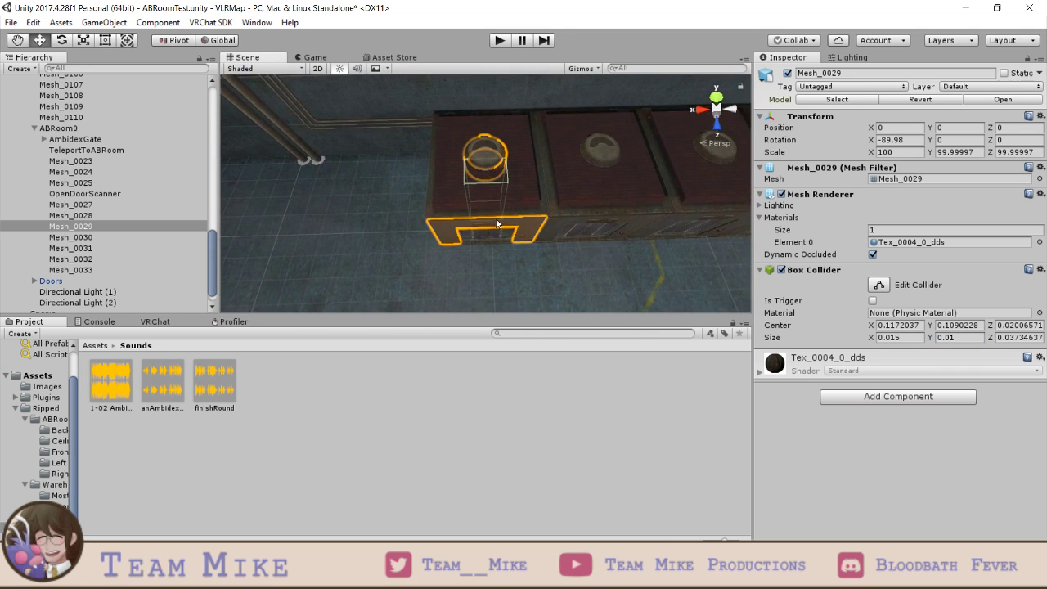
- Try moving Mesh_0029's Box Collider to center X 0.13 and thinning it to size Y 0.005
click(900, 326)
text(0.12)
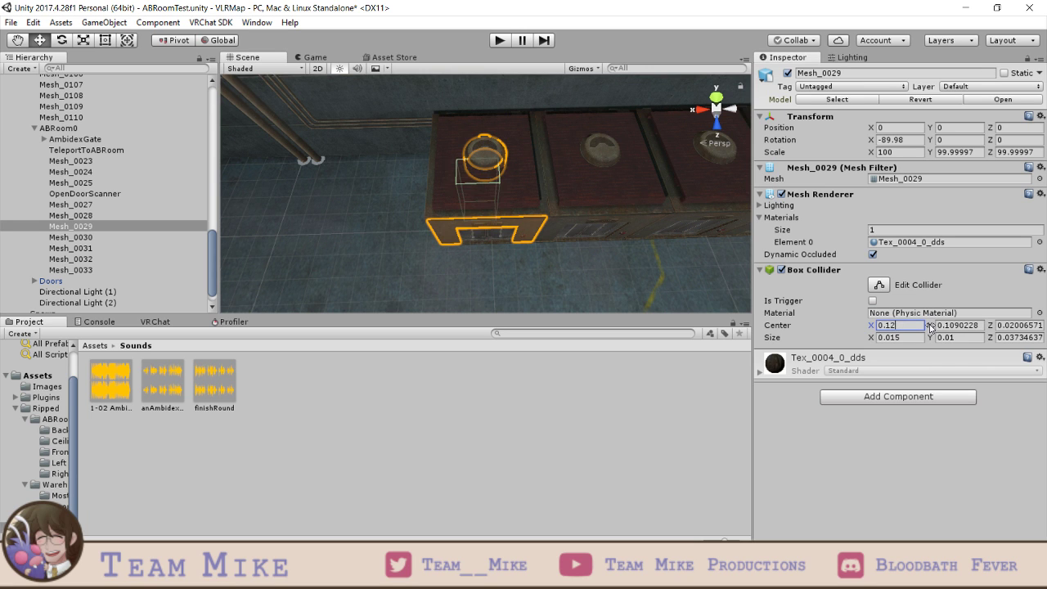
key(BackSpace)
text(4)
key(BackSpace)
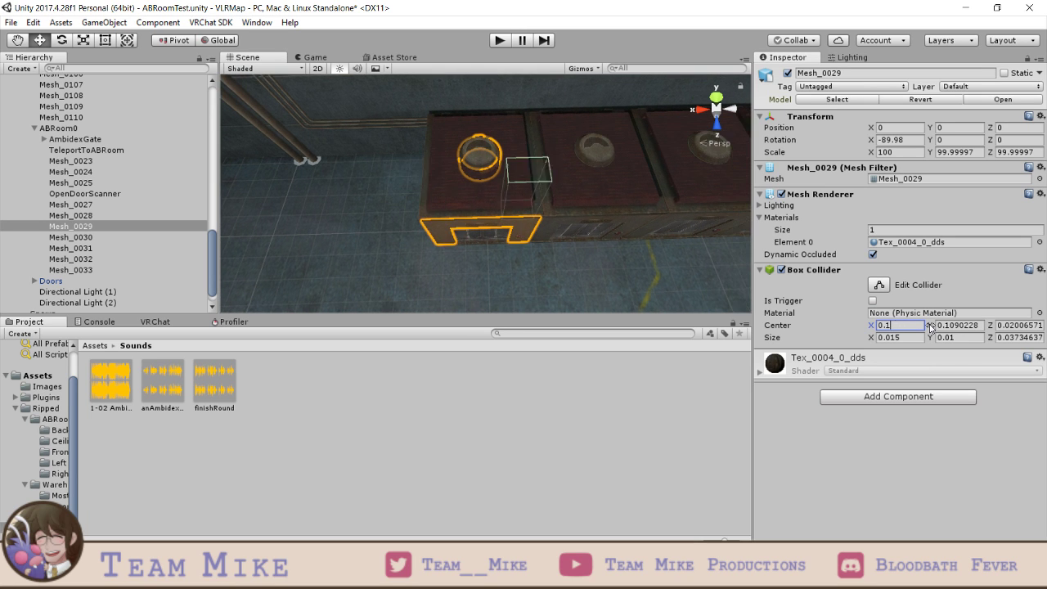
text(3)
right_drag(415, 249, 426, 223)
alt+drag(426, 223, 490, 151)
click(956, 339)
text(0.005)
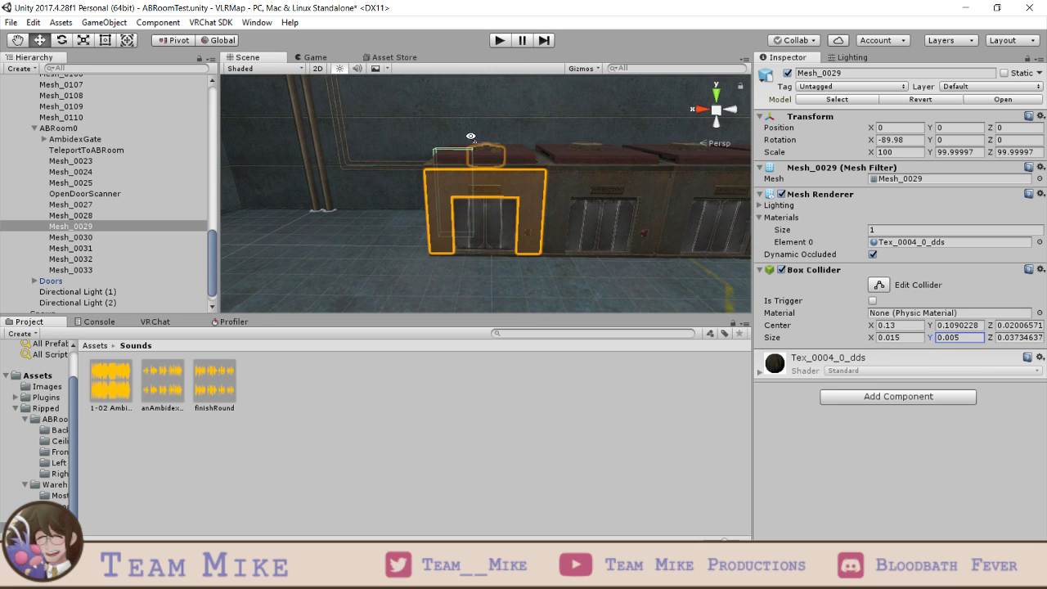
- Check the thin collider's position against the front wall from several angles, and remove the Box Collider from Mesh_0029
alt+drag(470, 137, 601, 233)
scroll(479, 224, up, 4)
alt+drag(592, 190, 536, 245)
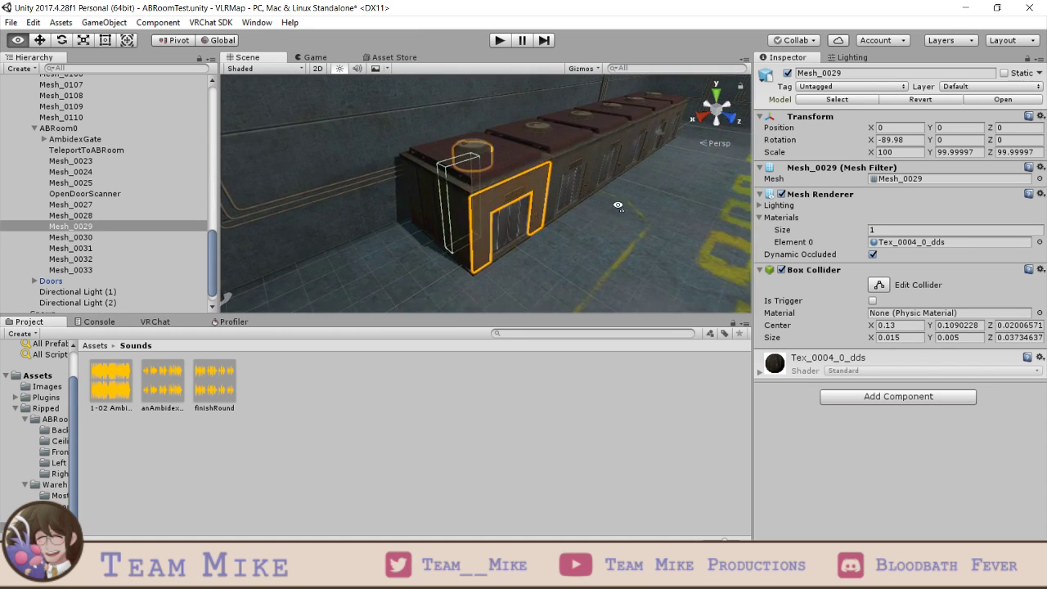
alt+drag(617, 207, 539, 238)
mouse_move(605, 287)
alt+mouse_down()
mouse_move(689, 279)
mouse_move(615, 281)
alt+mouse_up()
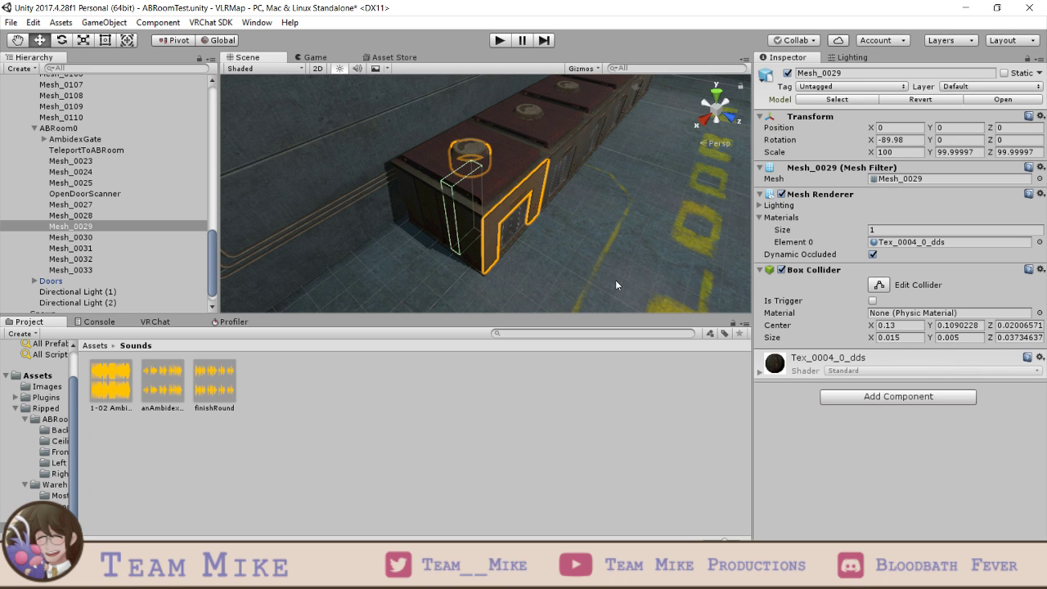
alt+drag(615, 280, 530, 229)
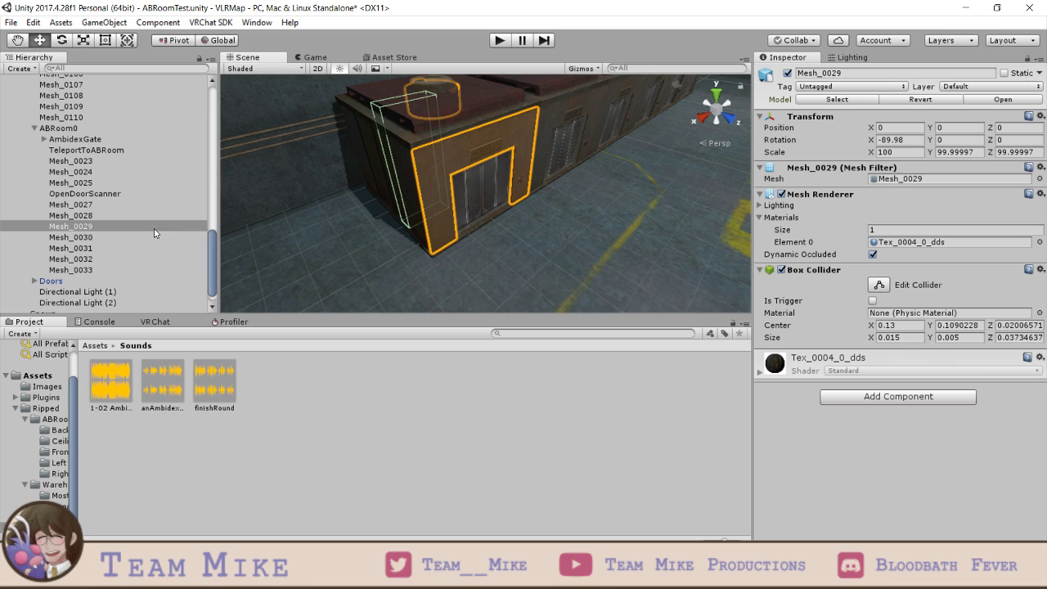
click(1037, 271)
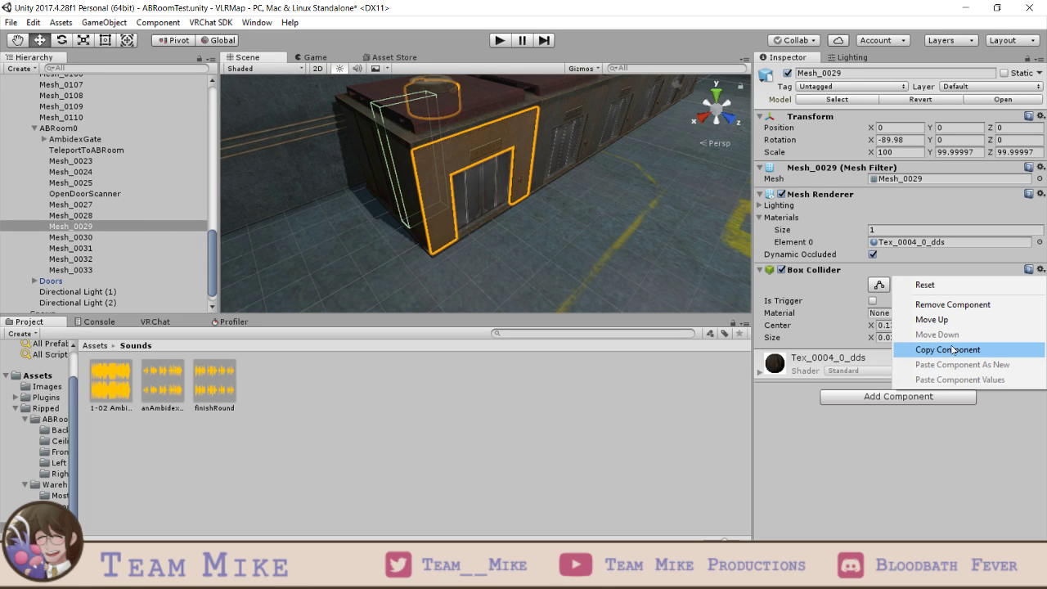
click(944, 305)
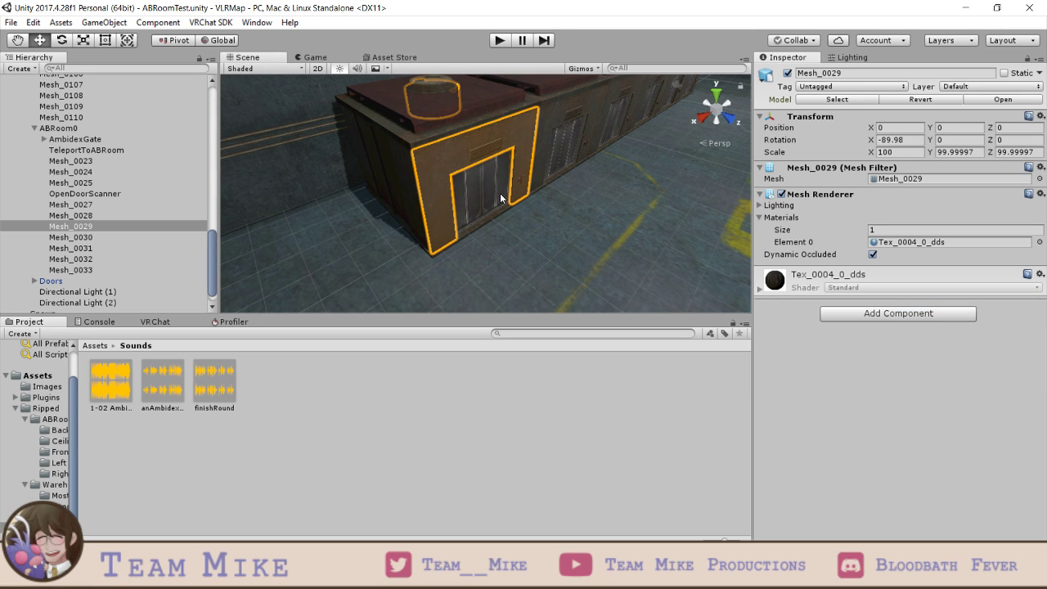
- Make TeleportToABRoom's Box Collider a trigger and change its VRC_Trigger event to OnEnterTrigger
scroll(524, 198, up, 3)
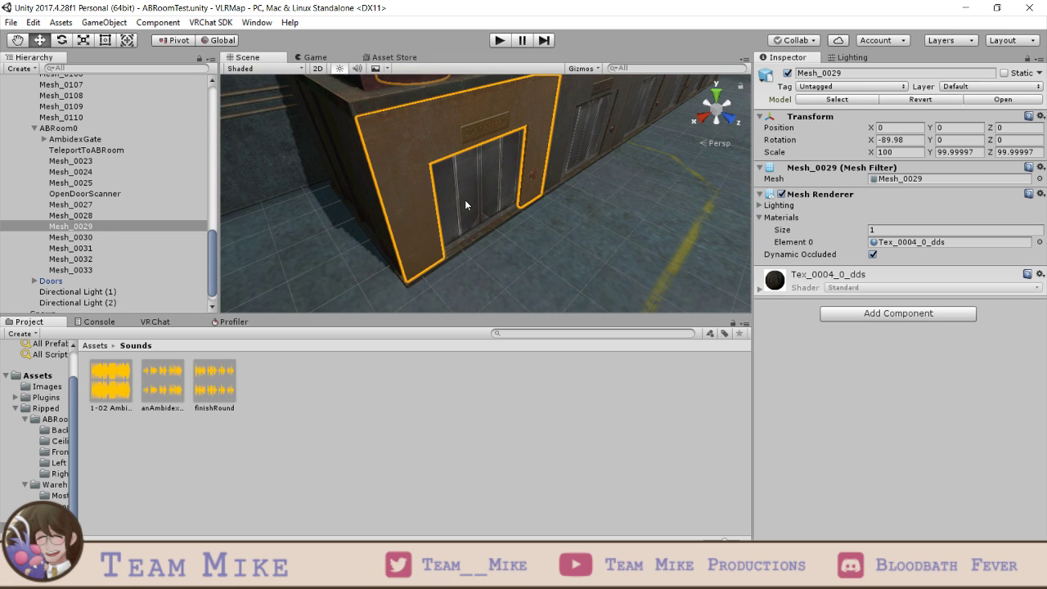
double_click(82, 150)
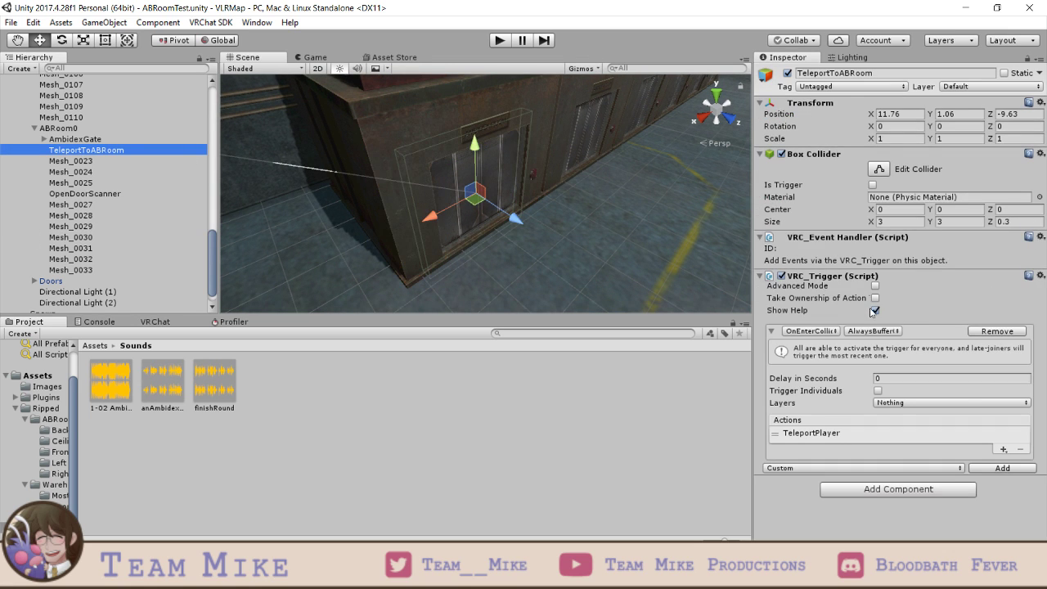
click(872, 184)
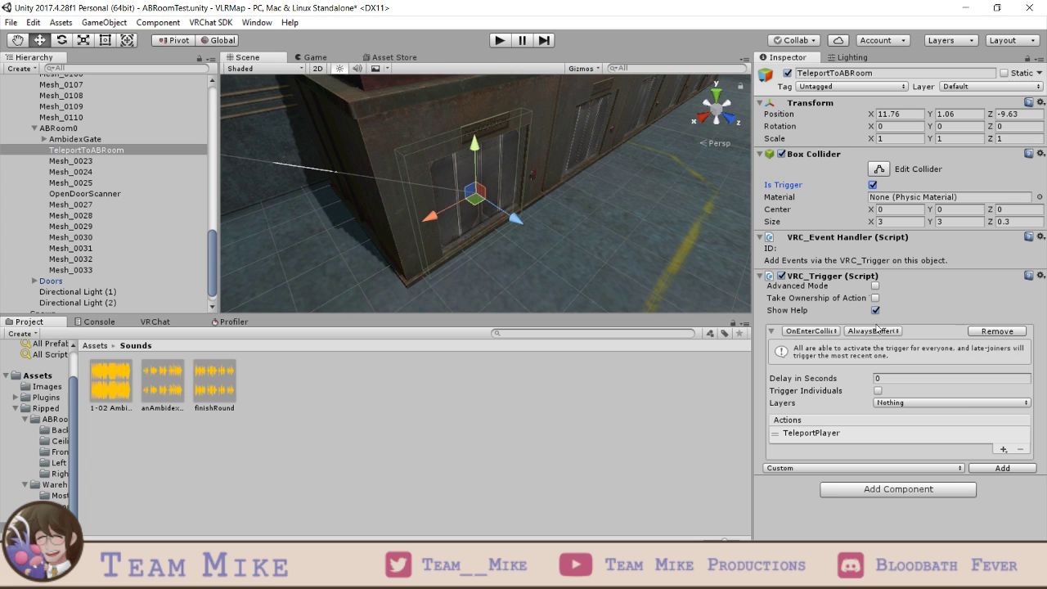
click(811, 331)
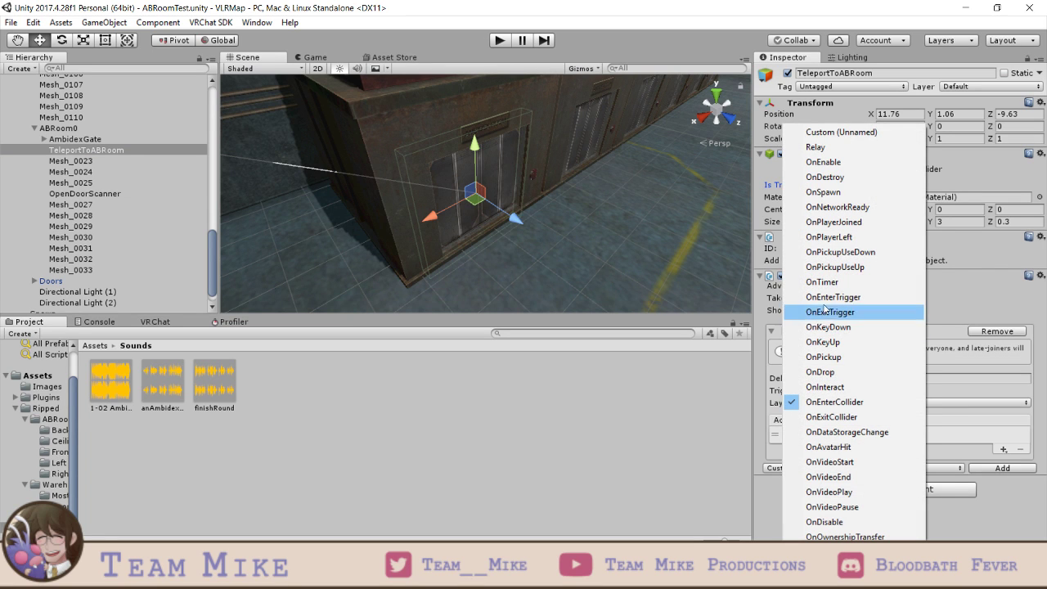
click(818, 297)
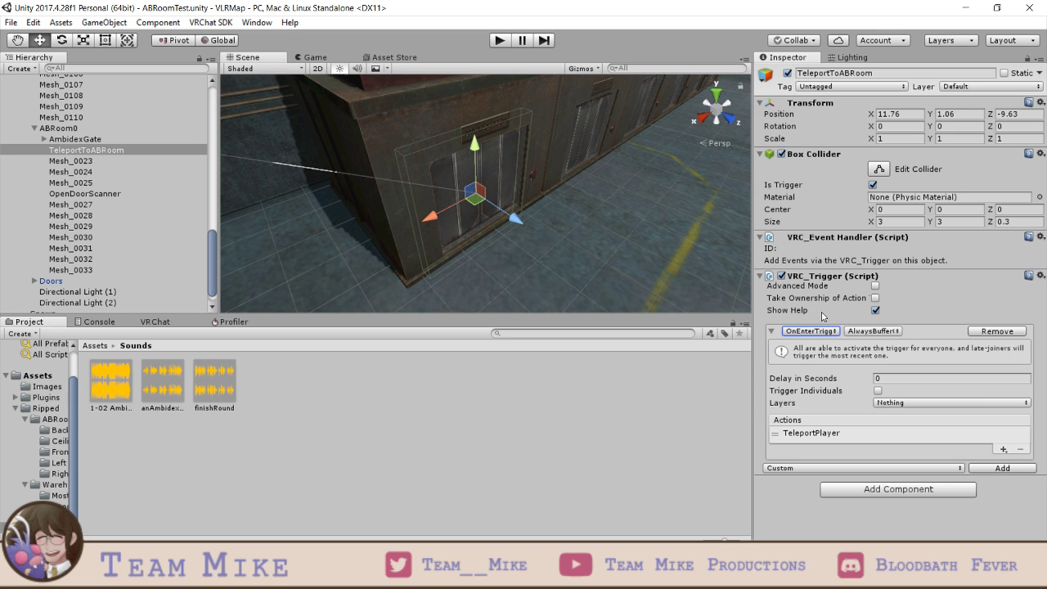
click(593, 231)
key(f)
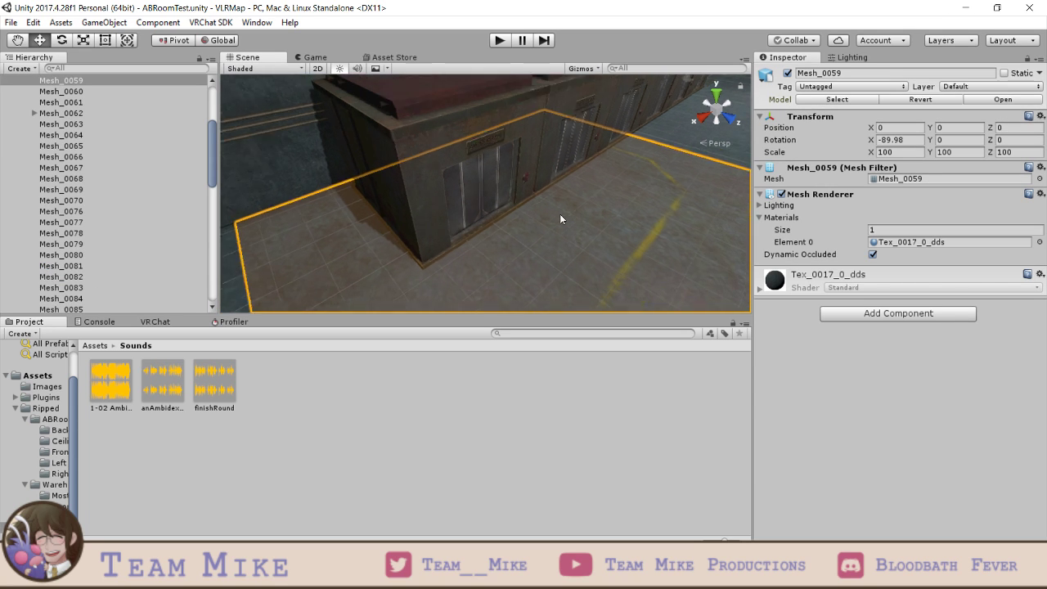
click(435, 156)
click(653, 167)
click(652, 124)
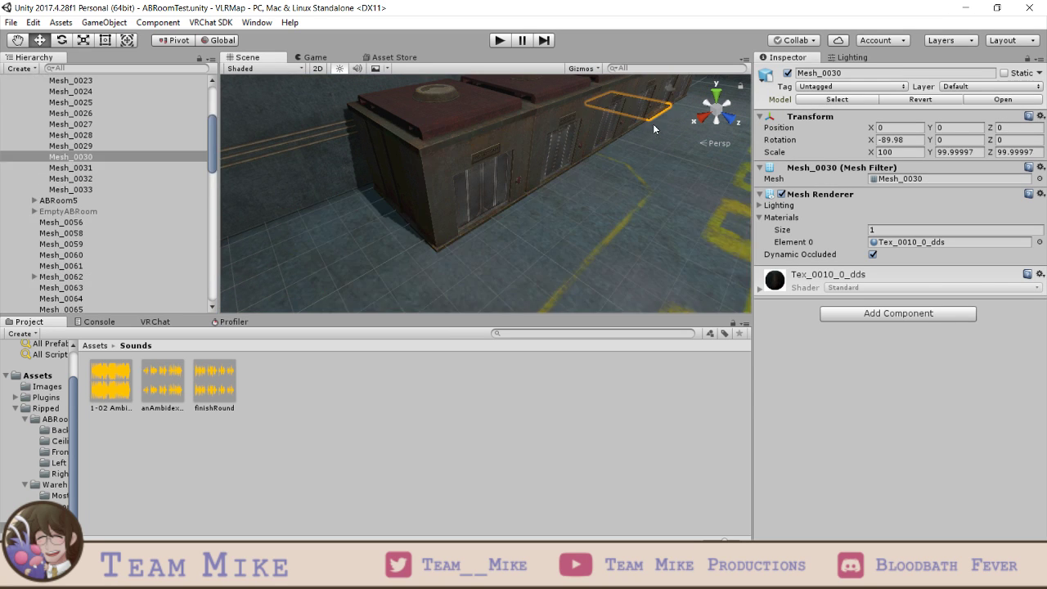
- Run the world in VRChat, dismiss the disconnection notice, and walk into the Ambidex room gate to test the teleport
click(156, 323)
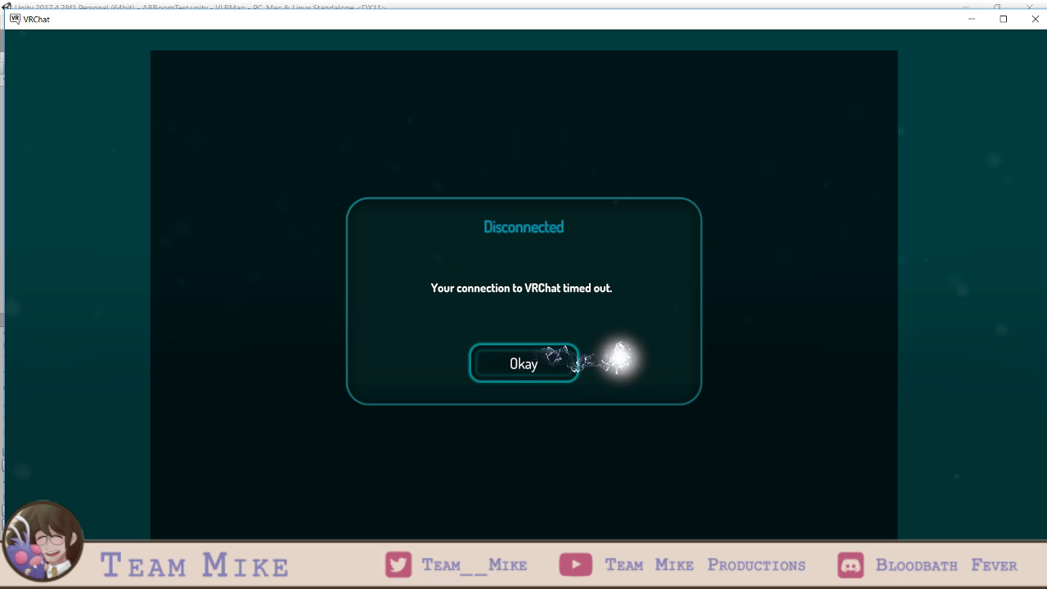
click(560, 362)
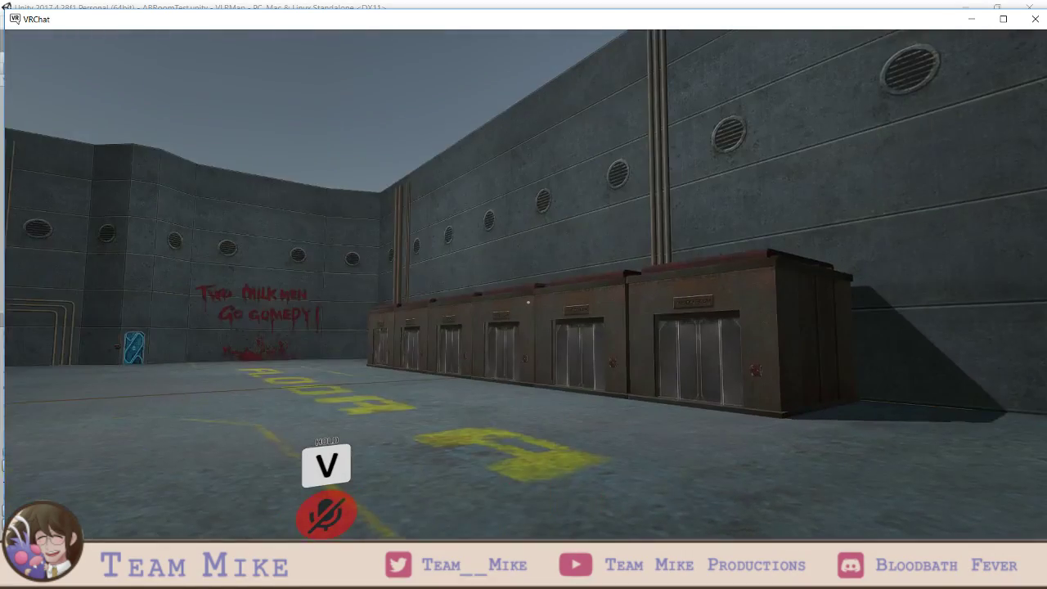
key(w)
key(s)
key(w)
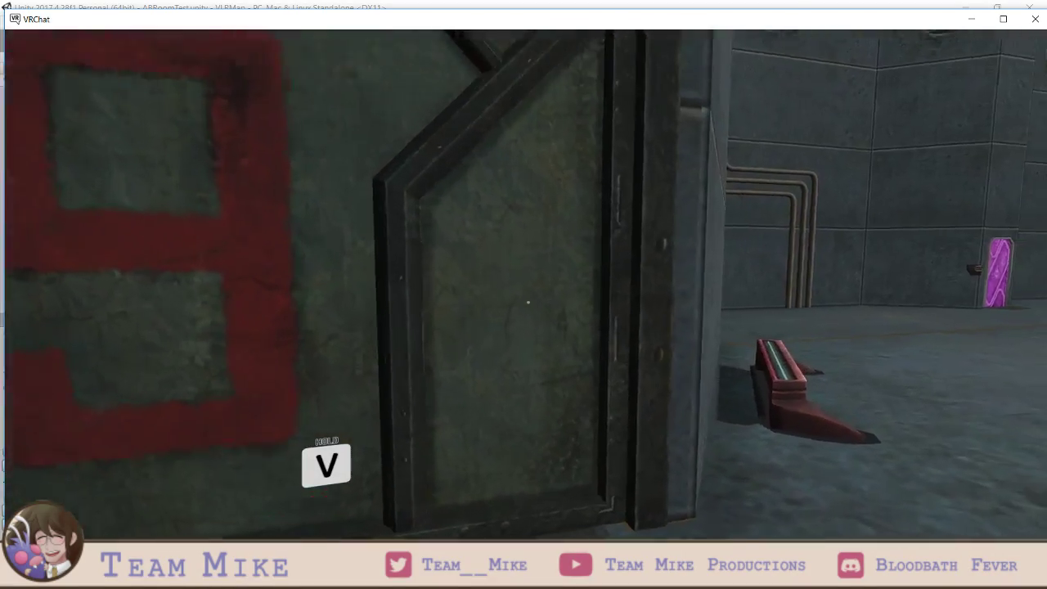
key(s)
key(s)
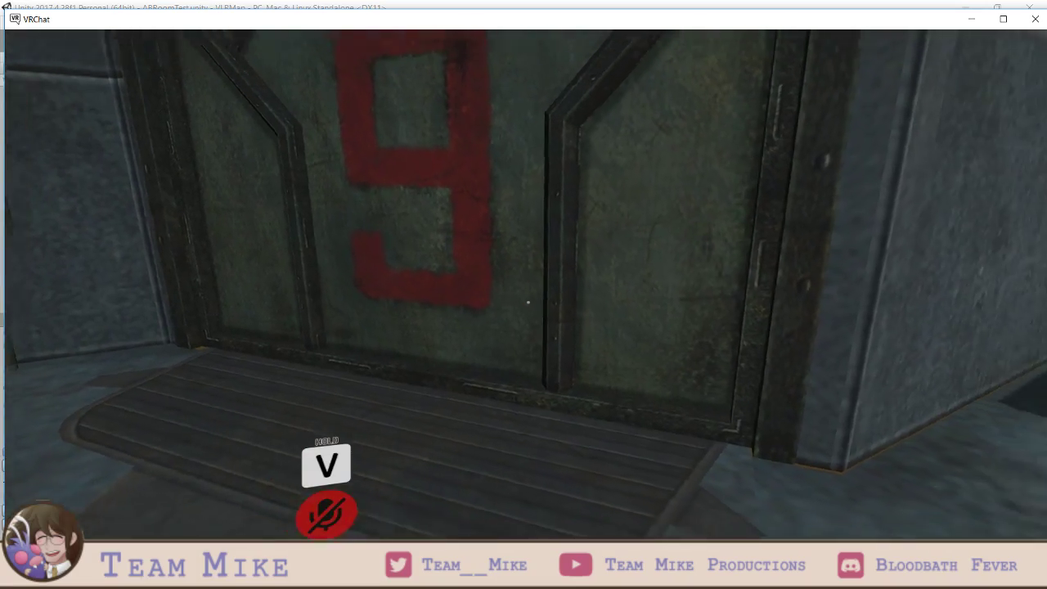
key(w)
key(w)
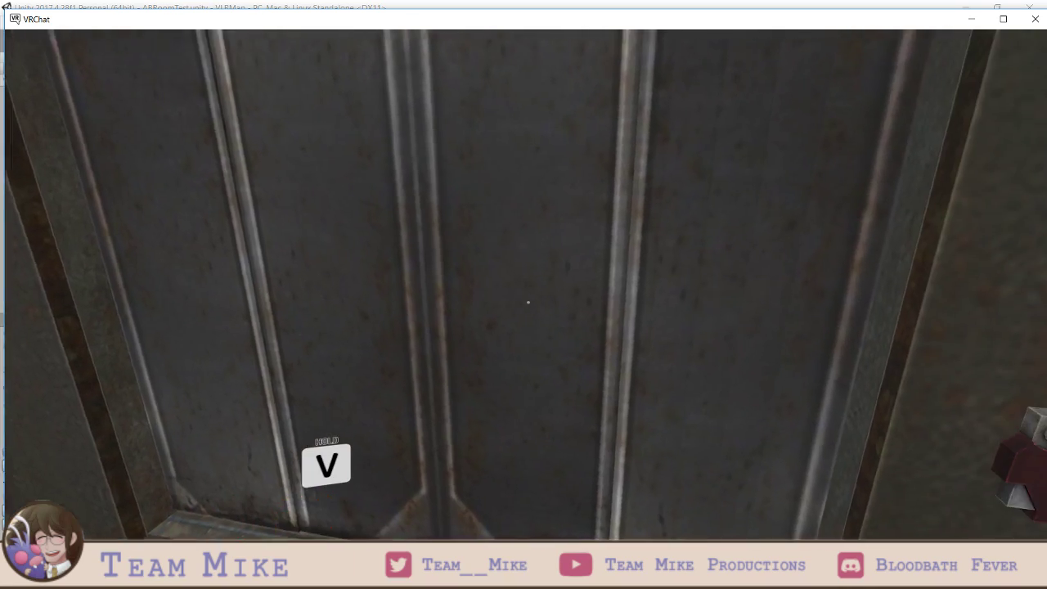
key(w)
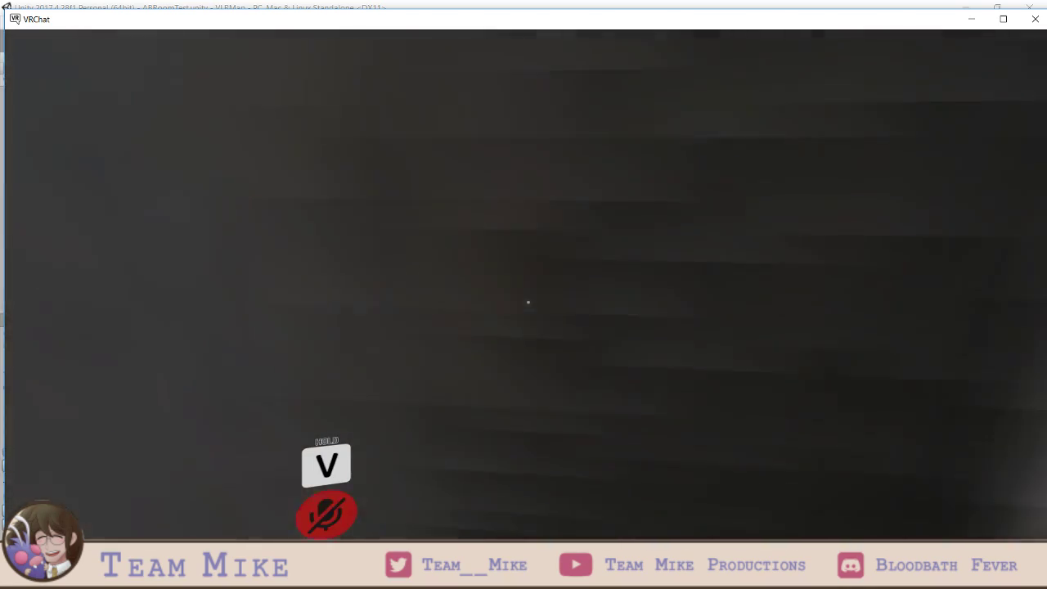
- Back out of the Ambidex room wall, open the gate with its scanner, and walk through to test the entrance
key(s)
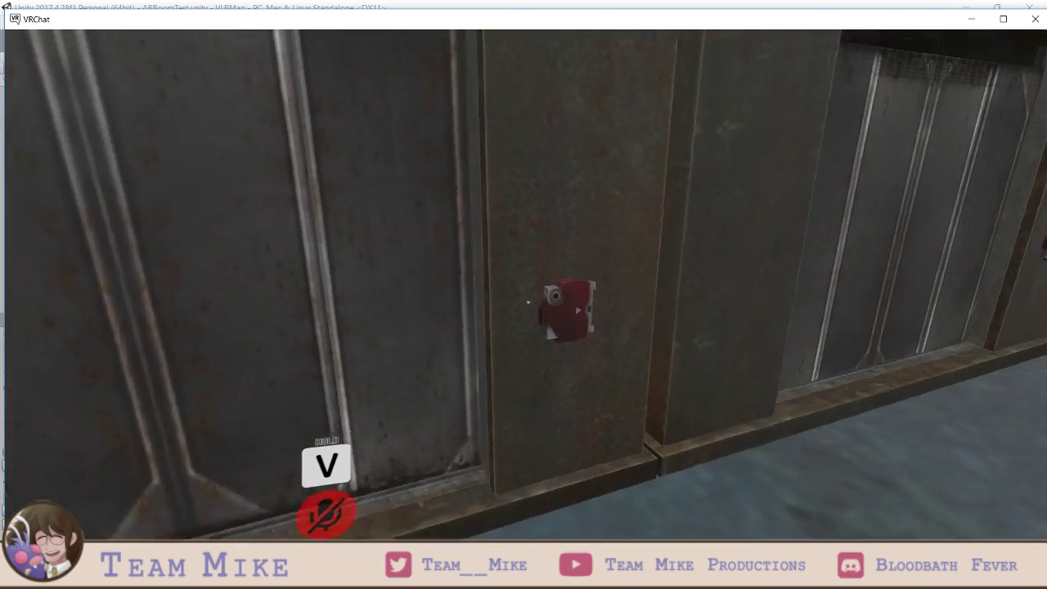
key(w)
click(527, 303)
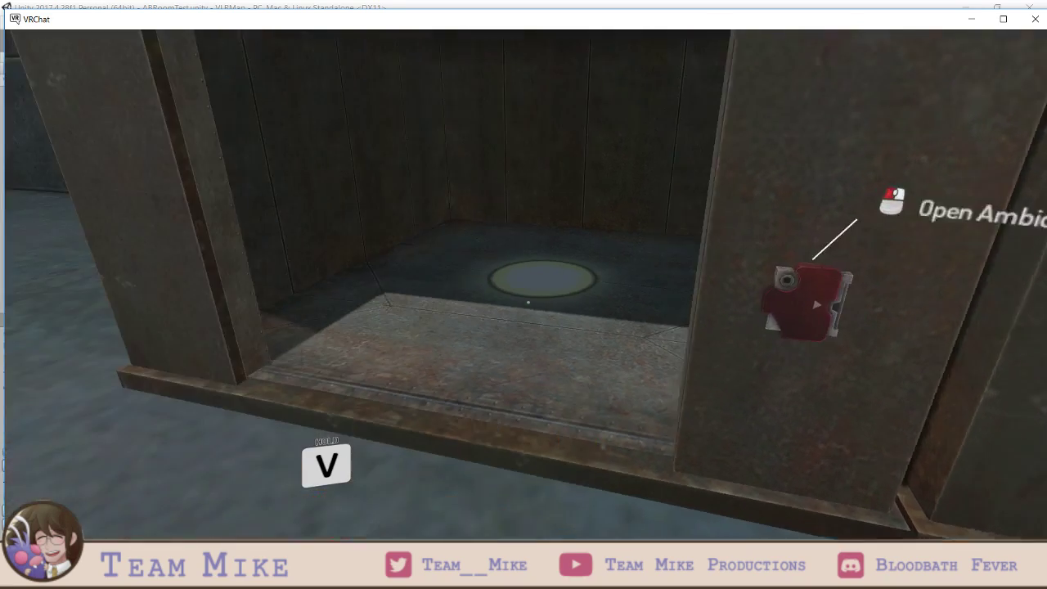
key(w)
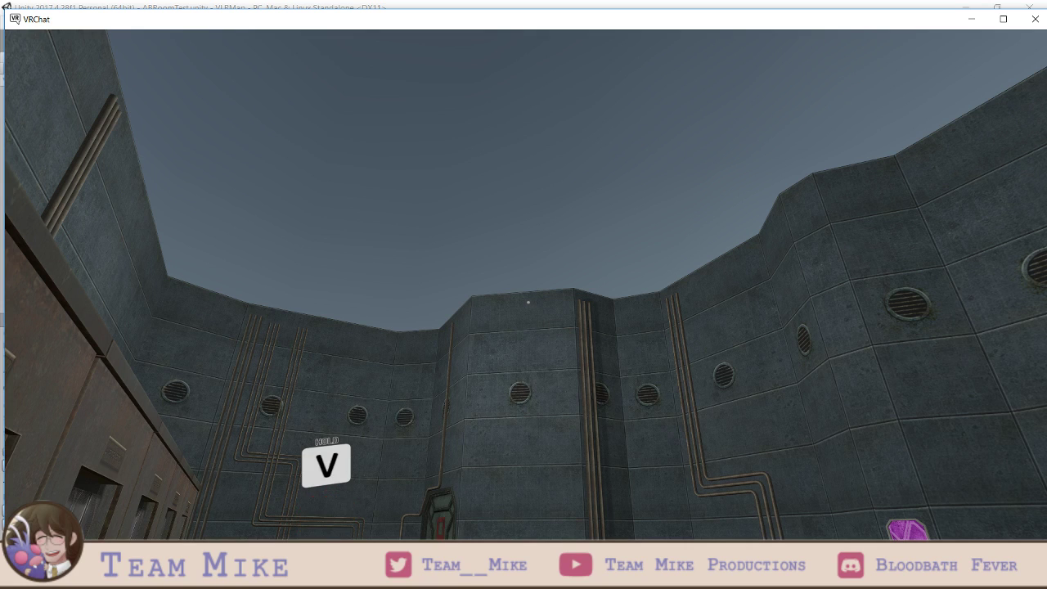
key(w)
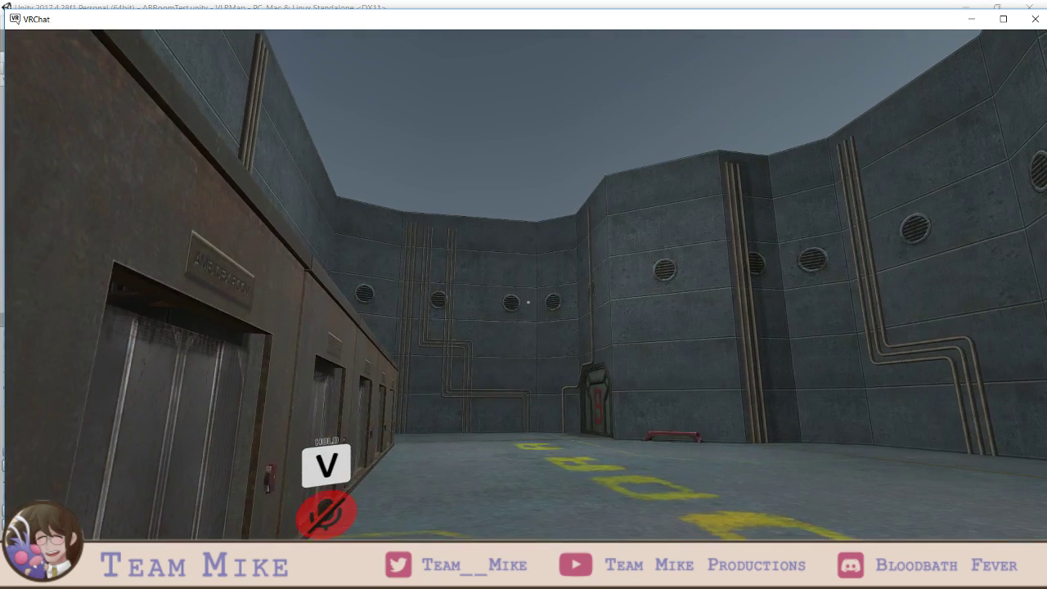
- Walk into the open Ambidex room and move around its floor to test whether the enter trigger teleports the player
key(v)
key(w)
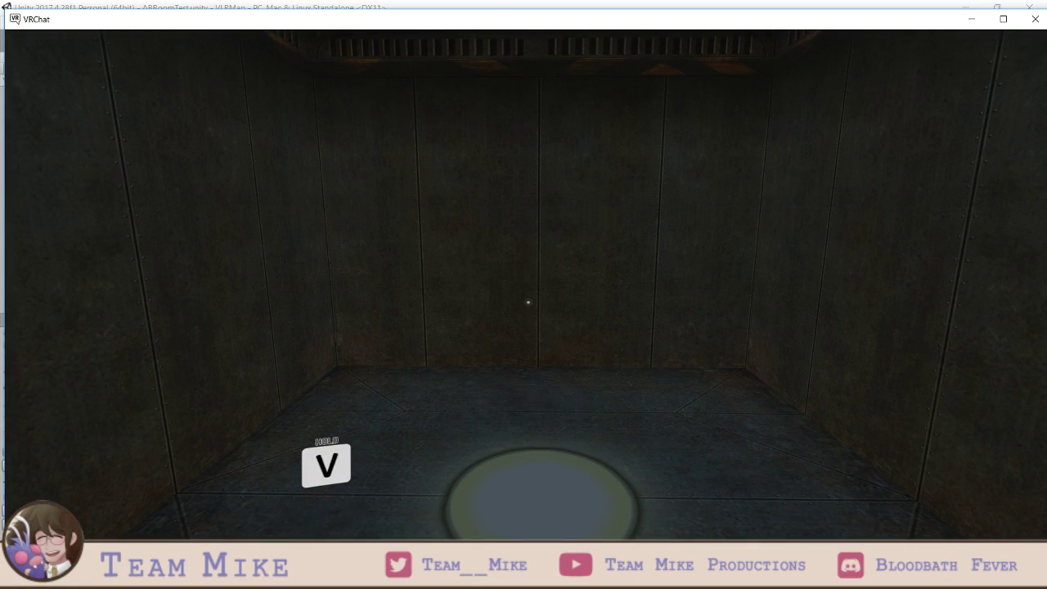
key(v)
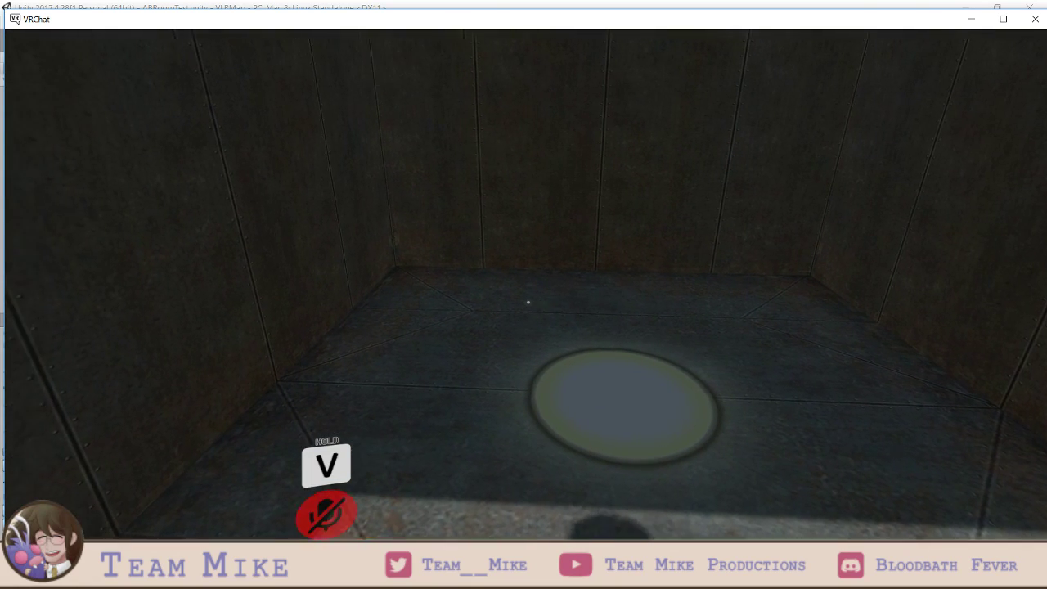
key(v)
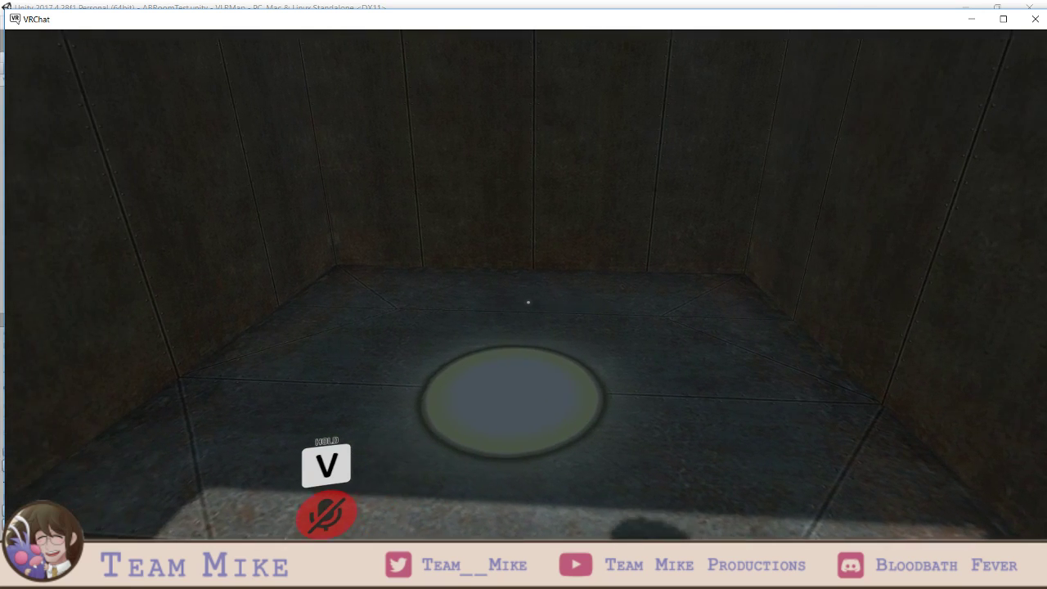
key(a)
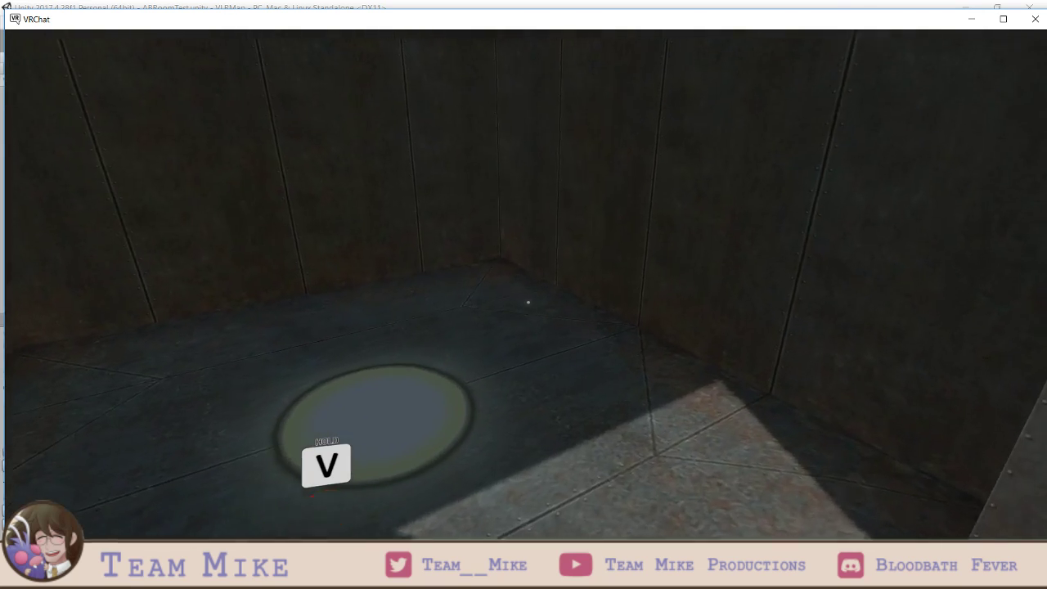
key(d)
key(s)
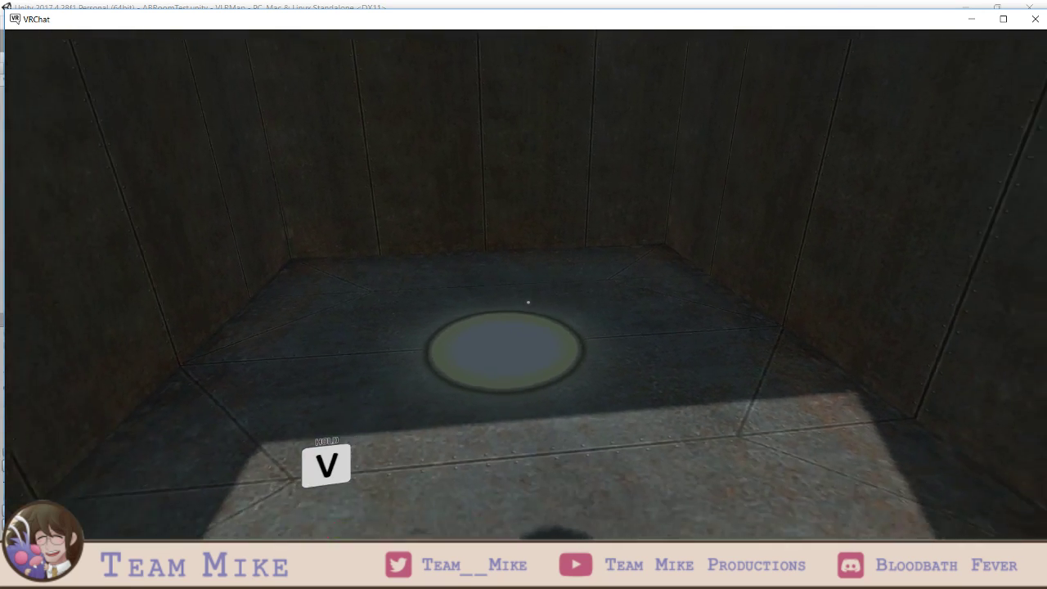
key(v)
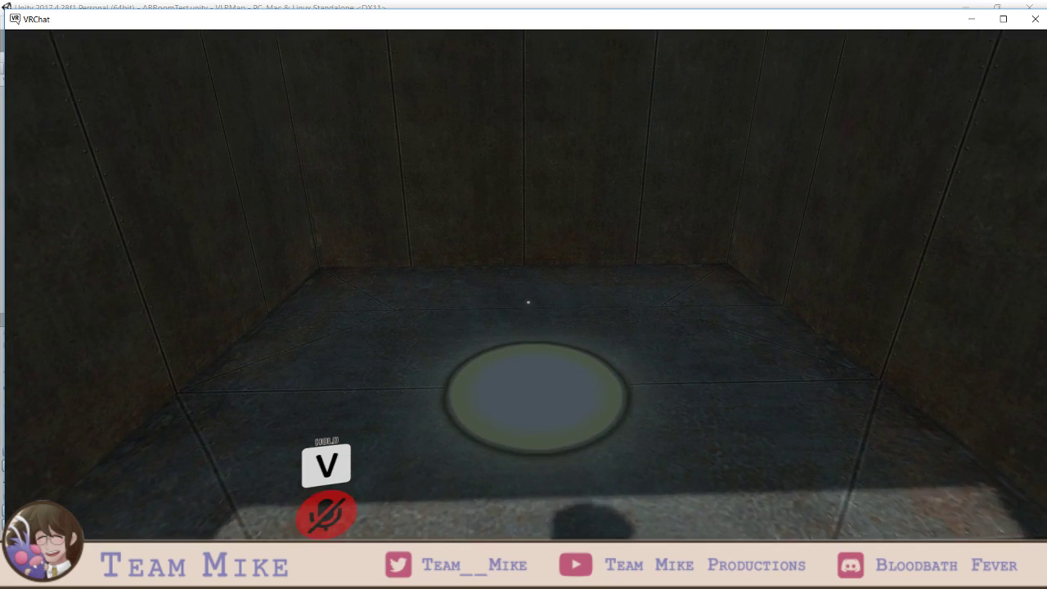
key(v)
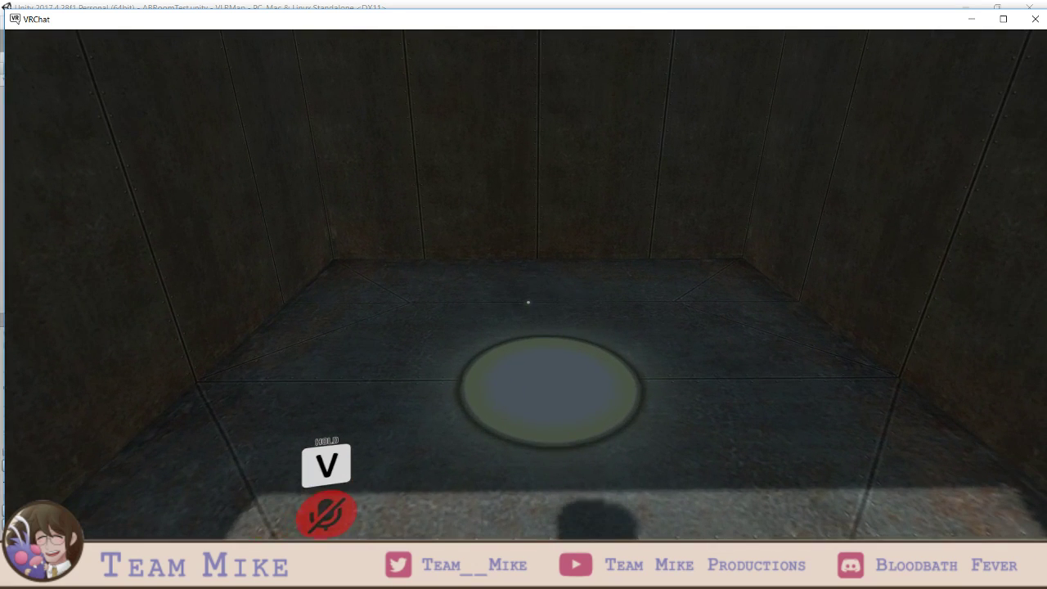
key(v)
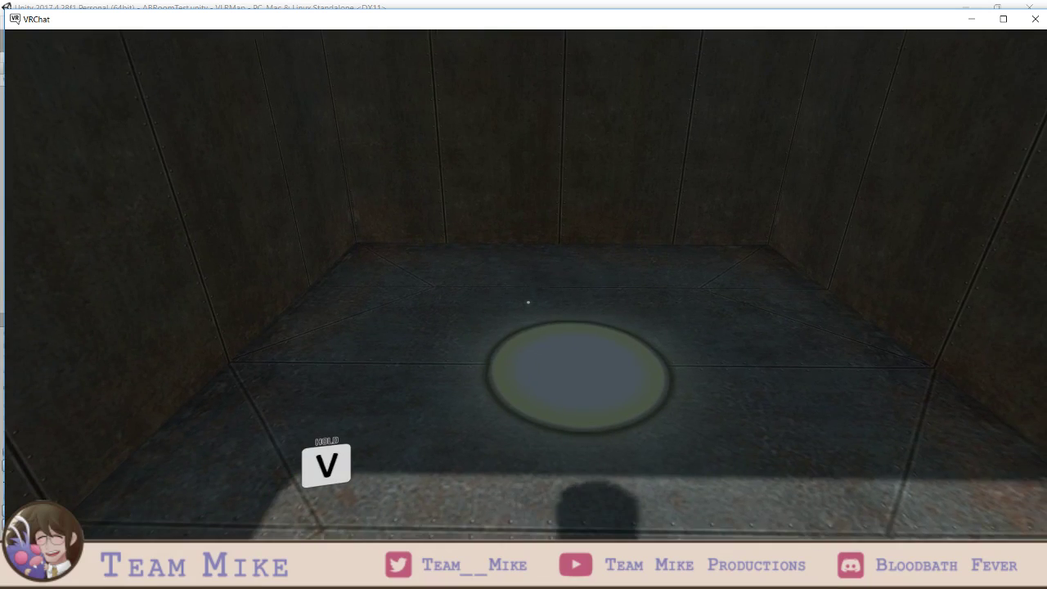
key(v)
- Exit the VRChat test from its settings and return to the Unity editor
key(Escape)
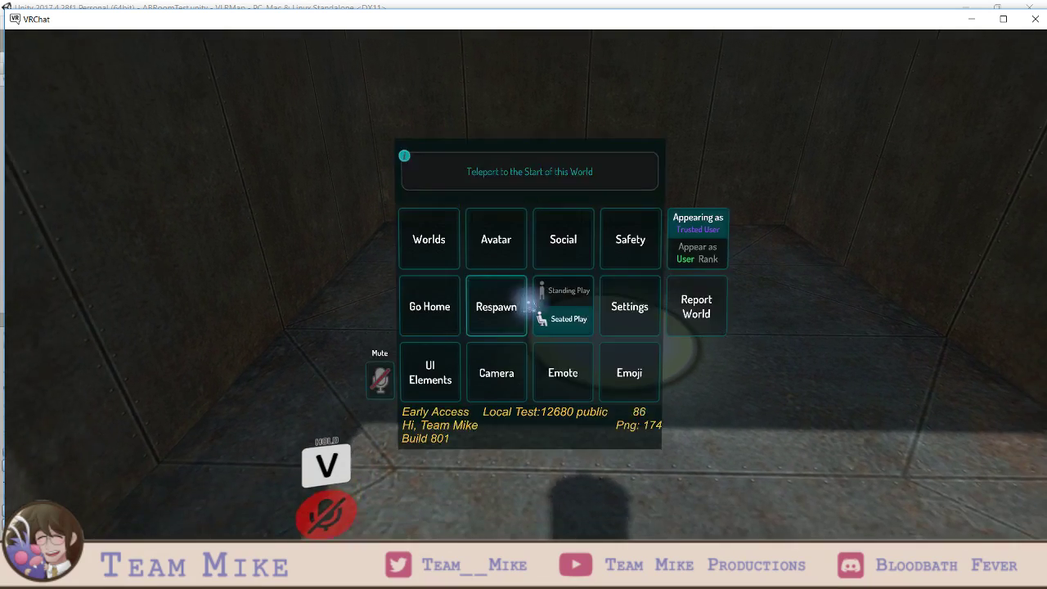
click(529, 303)
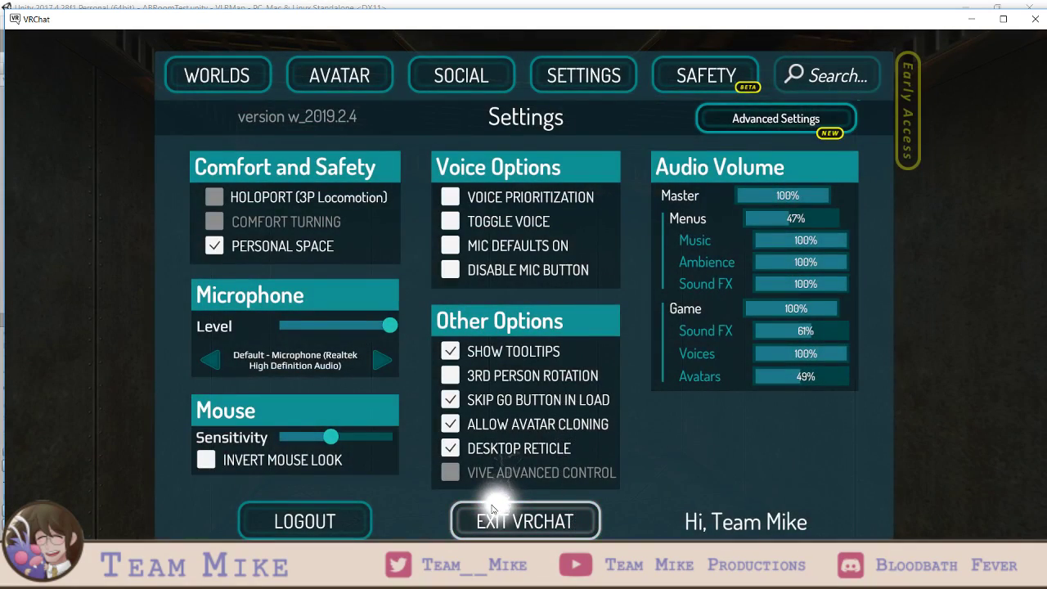
click(570, 521)
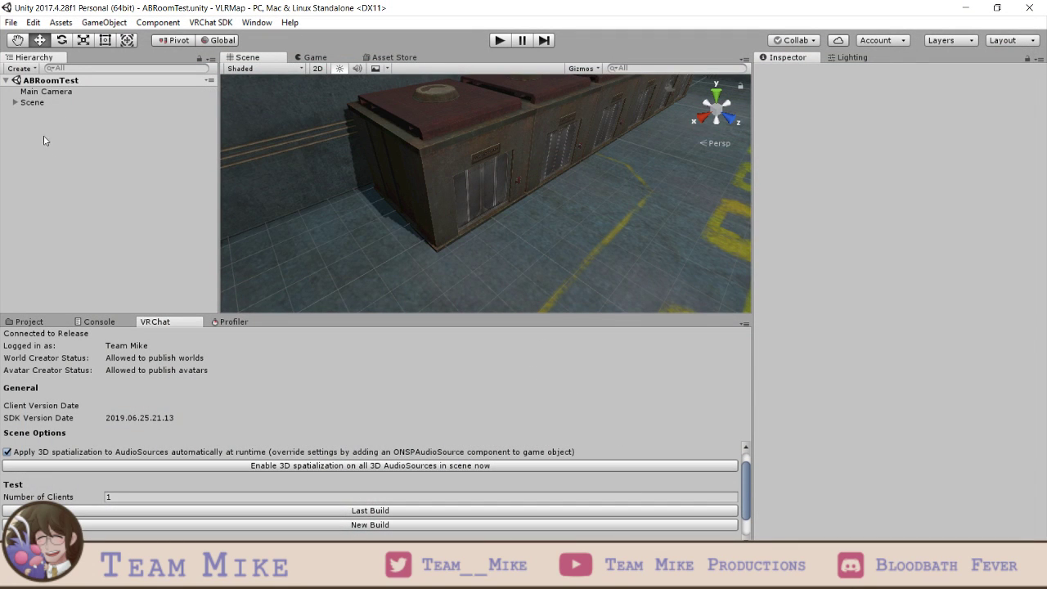
- Select TeleportToABRoom under ABRoom0 and examine its placement at the gate up close
click(20, 104)
click(477, 201)
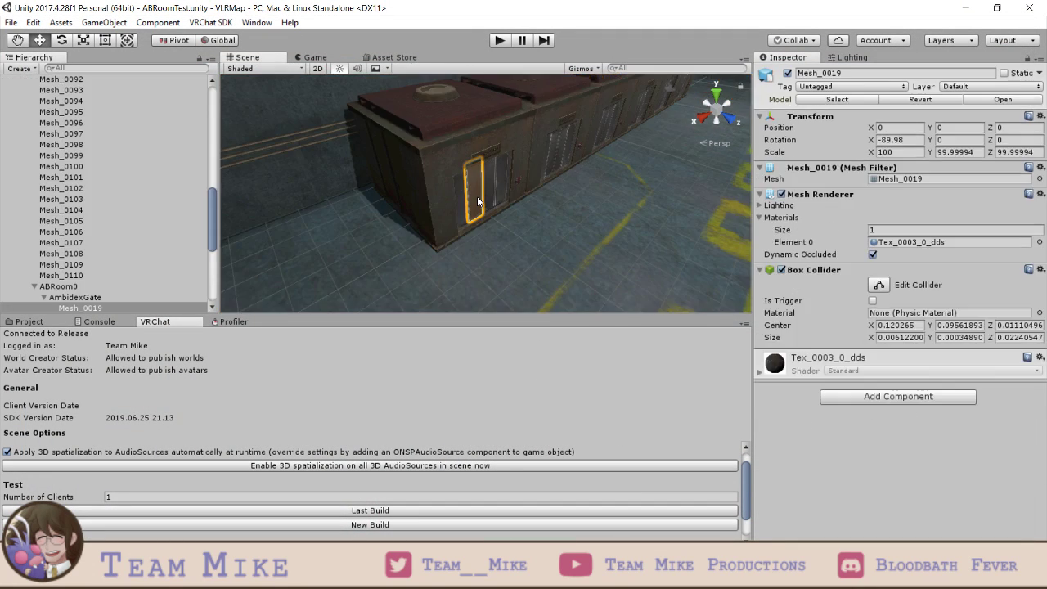
click(81, 229)
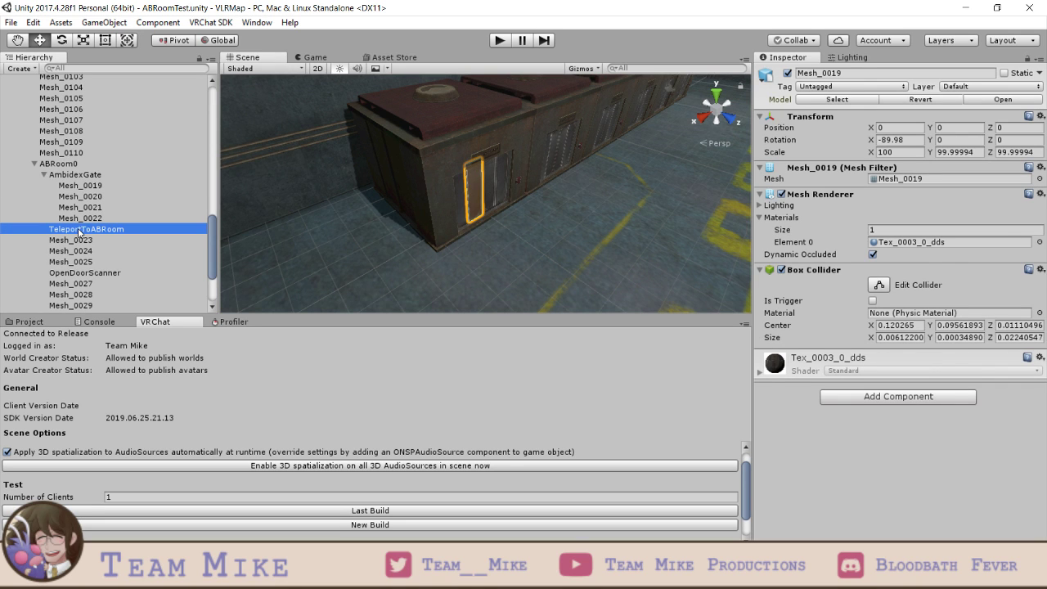
scroll(506, 165, up, 10)
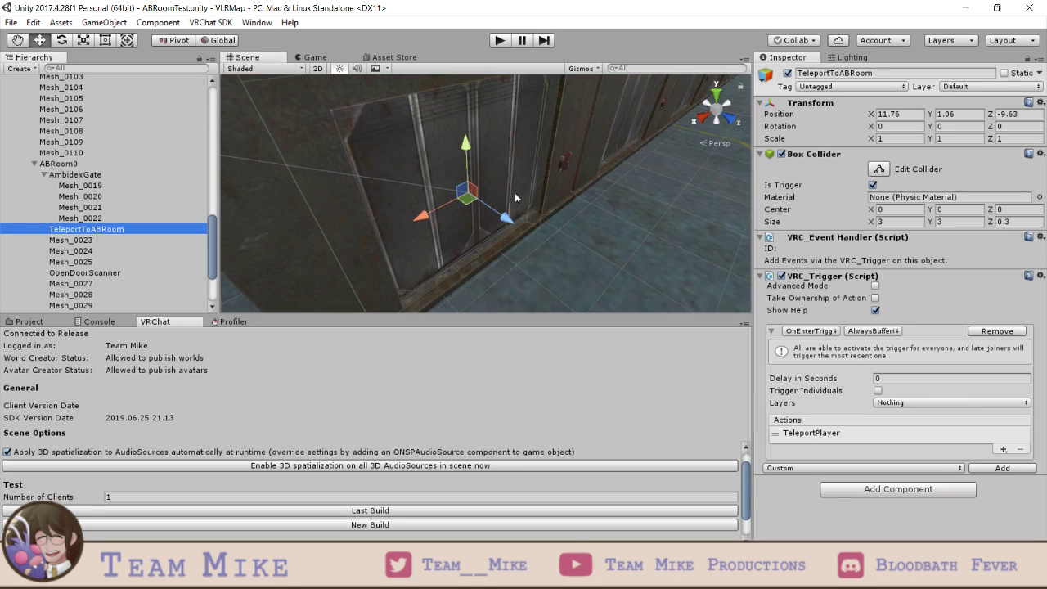
right_drag(653, 190, 596, 219)
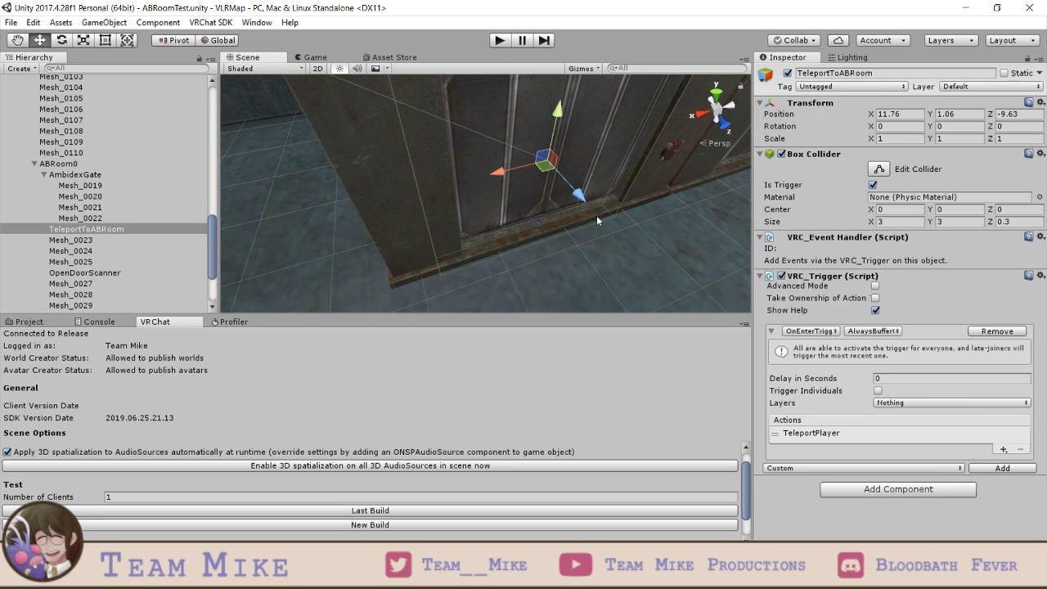
- Check TeleportToABRoom's Is Trigger setting, the VRC_Trigger event type, and the trigger's help text
click(873, 186)
click(872, 185)
click(808, 331)
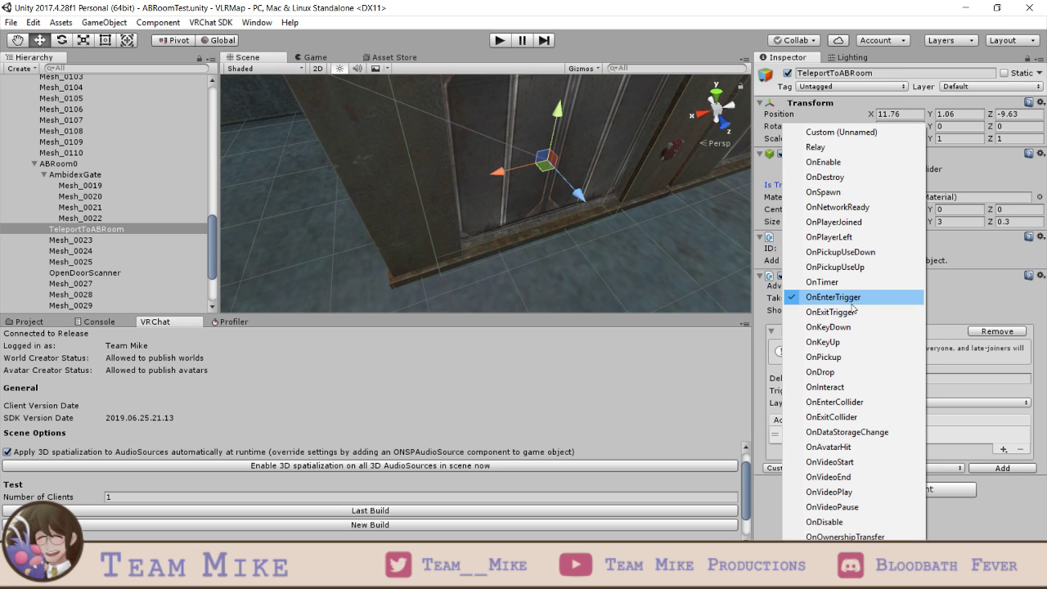
click(1007, 321)
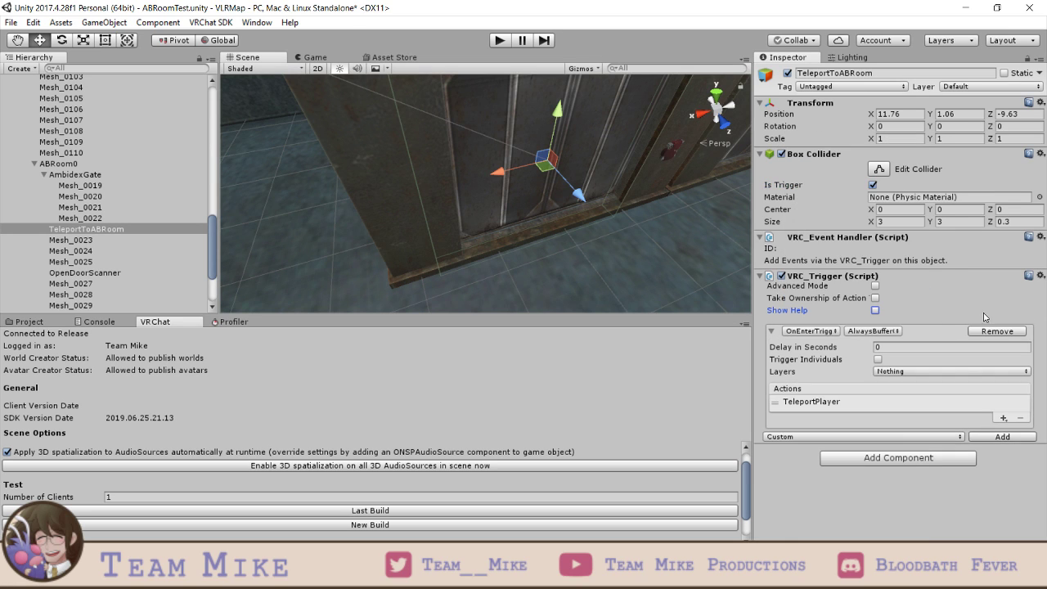
click(874, 310)
- Examine the TeleportPlayer action's receiver and its Align Room To Destination options
click(833, 434)
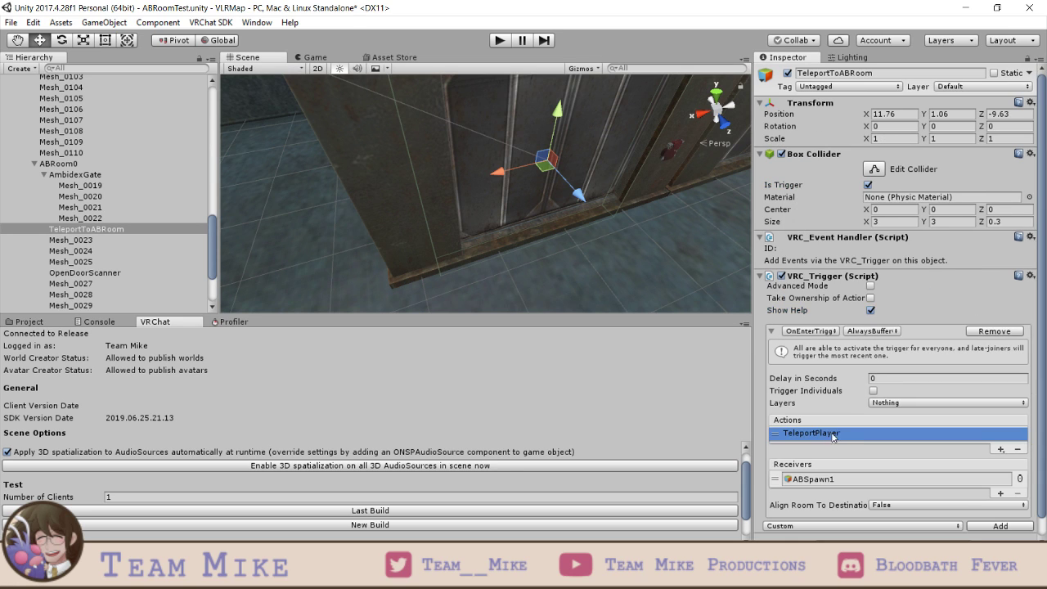
click(848, 481)
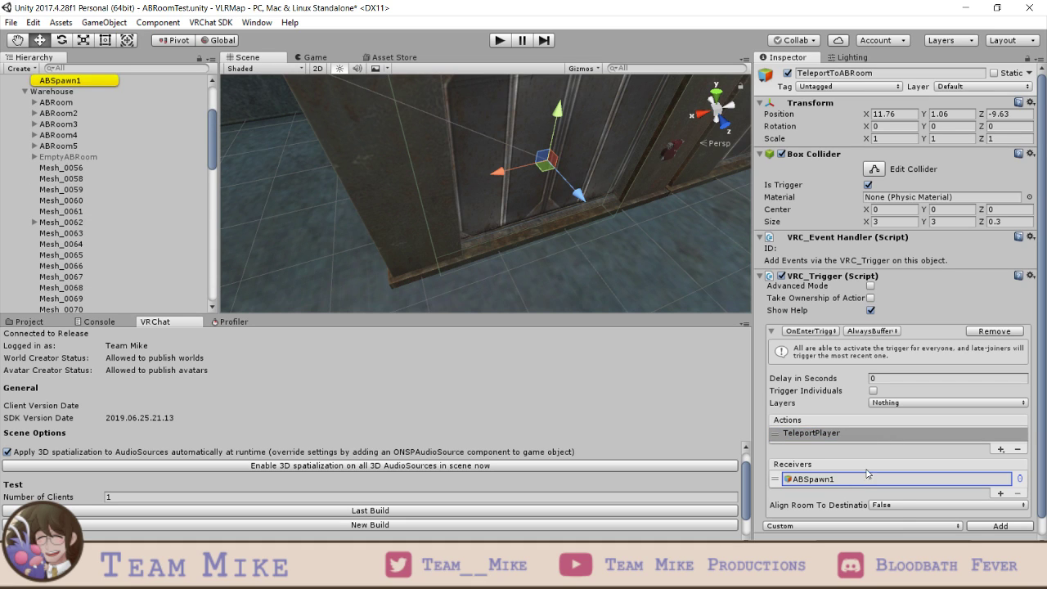
click(898, 508)
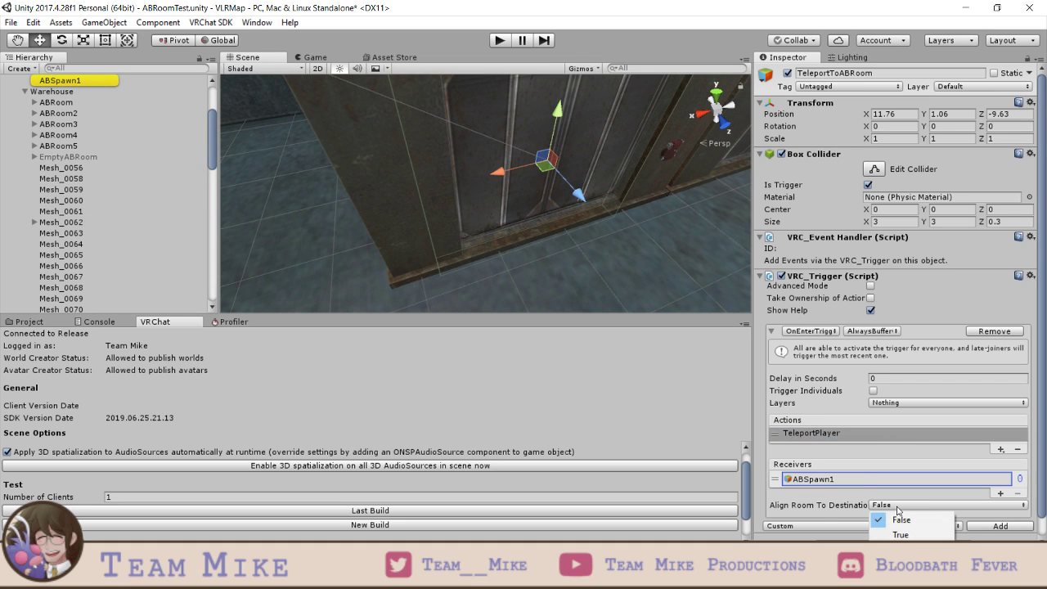
click(811, 513)
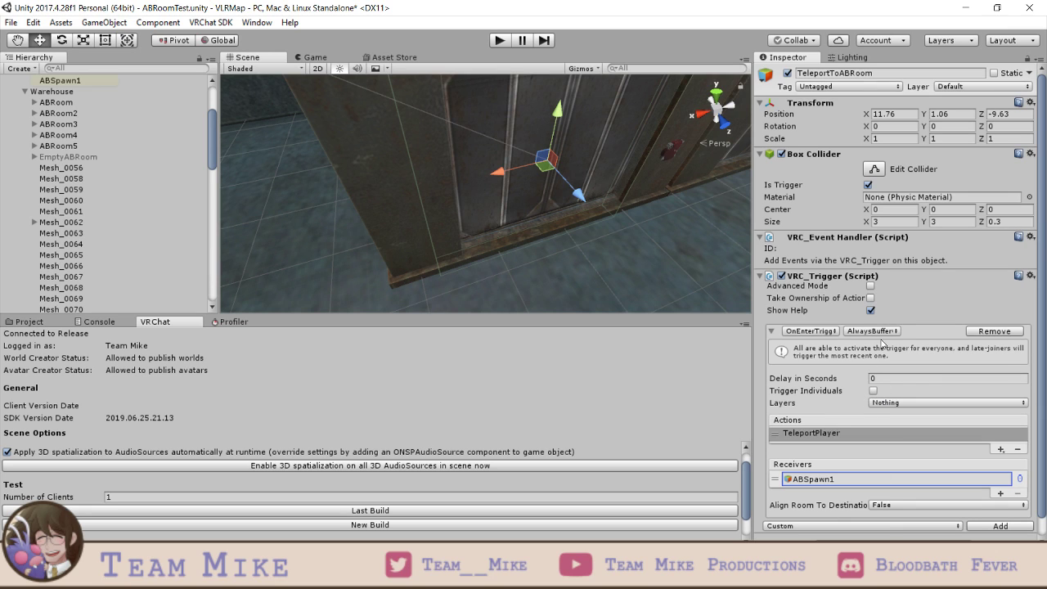
- Review the broadcast type and Layers options of TeleportToABRoom's OnEnterTrigger event
click(887, 334)
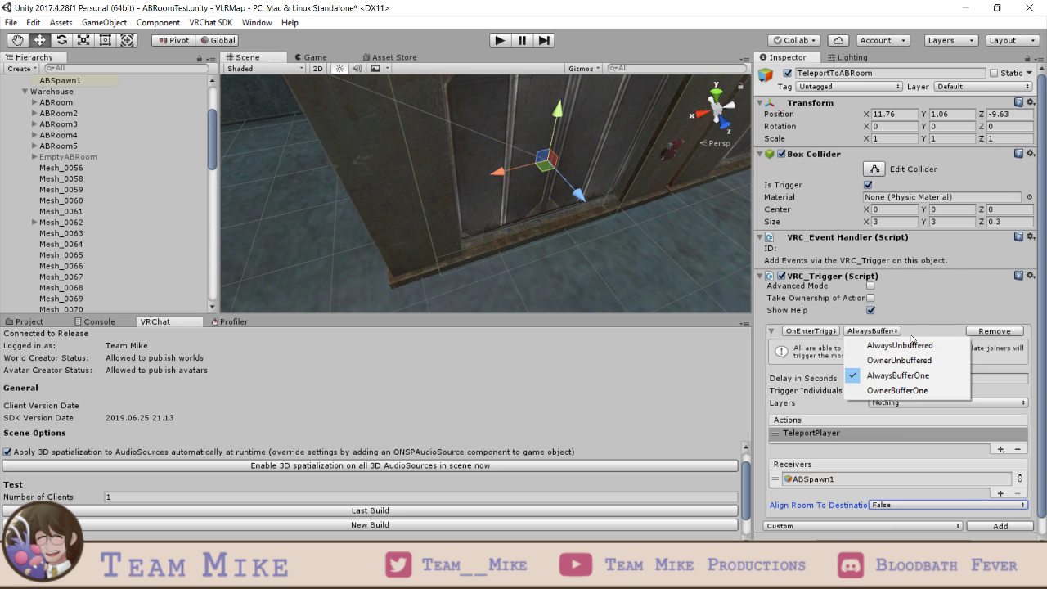
click(1042, 312)
scroll(1042, 312, down, 1)
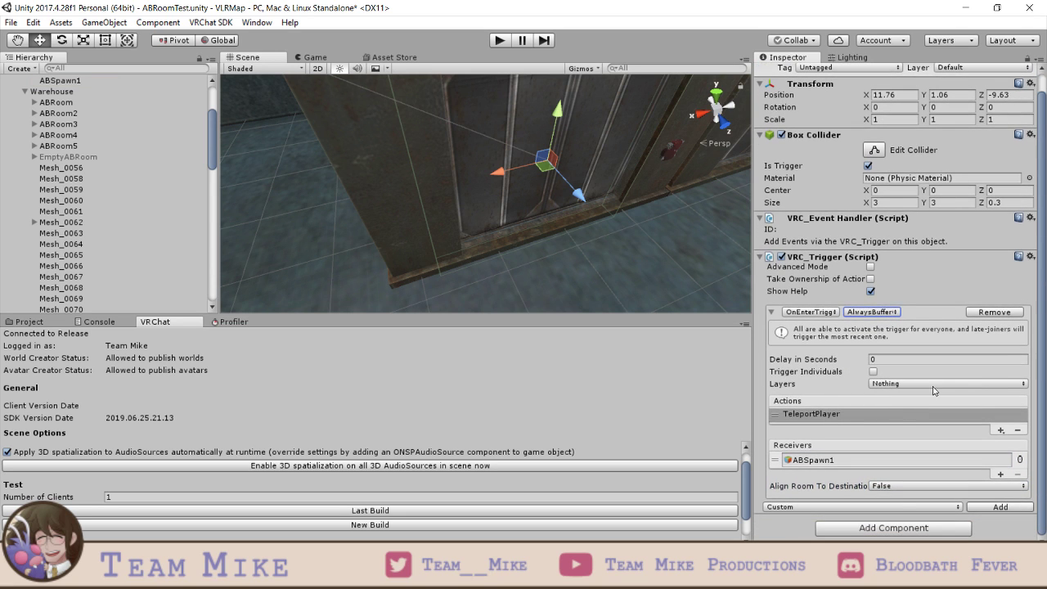
click(882, 384)
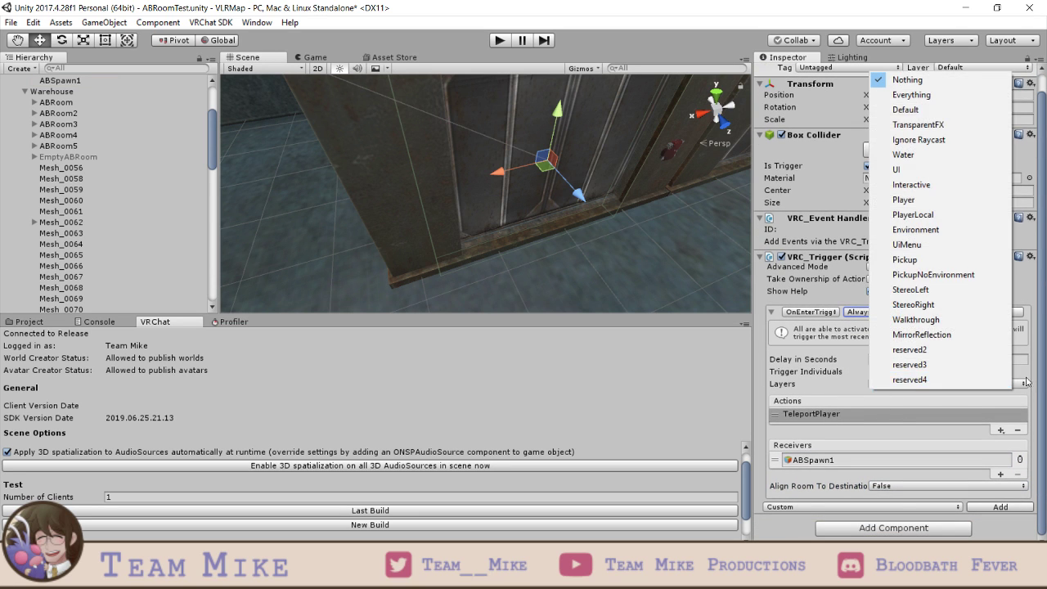
click(1044, 360)
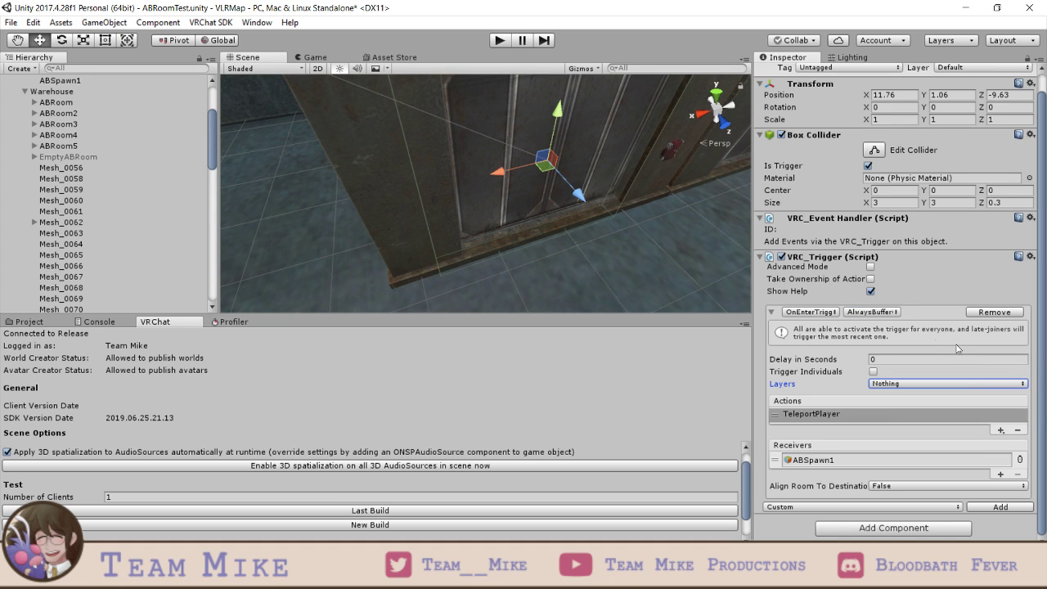
scroll(894, 315, up, 1)
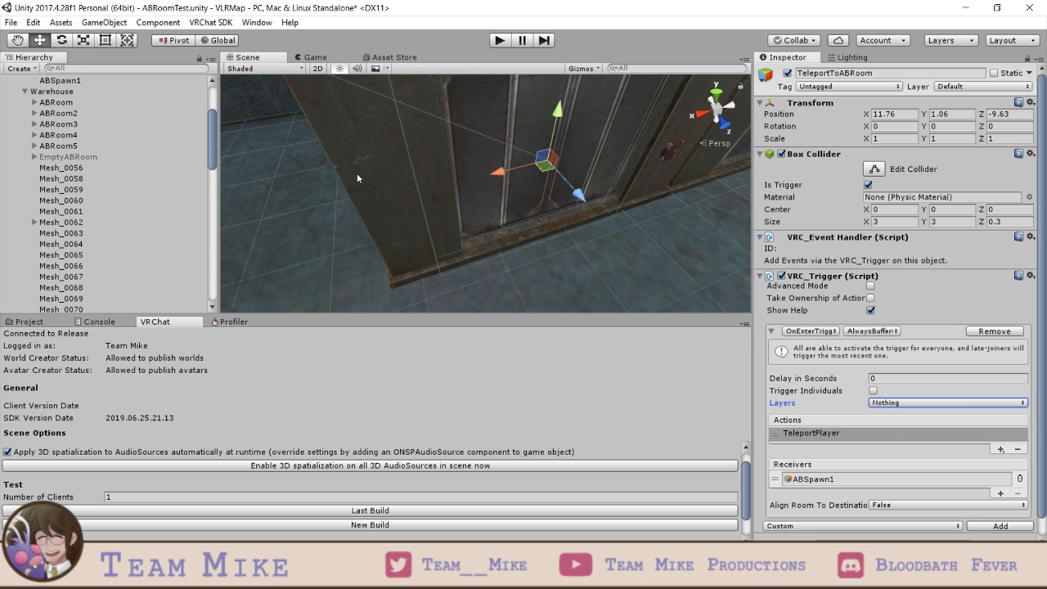
- Inspect the components of Mesh_0029, the AmbidexGate meshes, and TeleportToABRoom
right_drag(385, 173, 559, 176)
scroll(559, 177, down, 4)
click(361, 116)
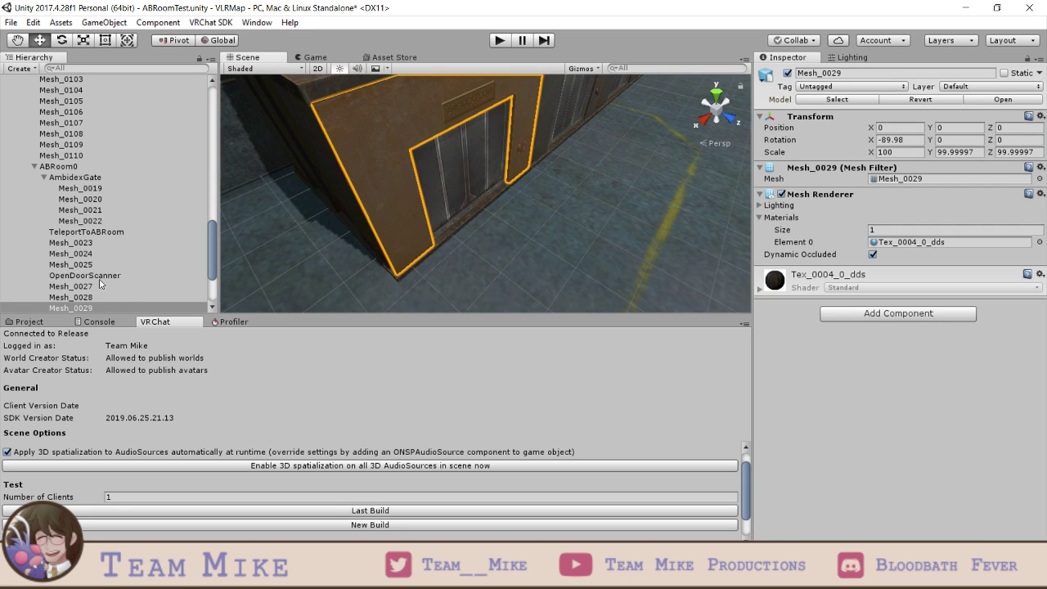
double_click(82, 177)
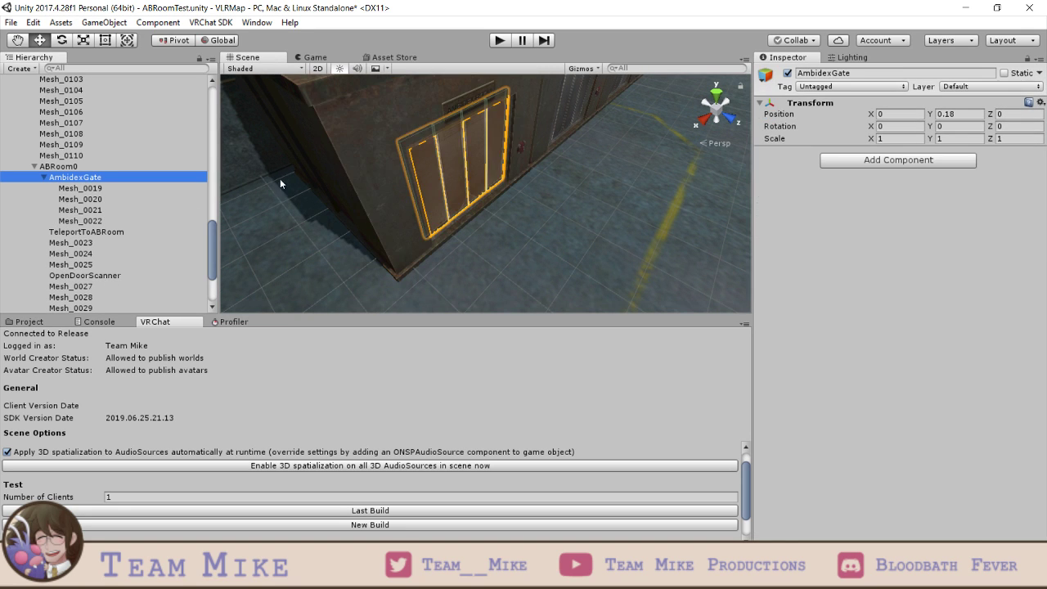
click(78, 189)
click(80, 199)
click(79, 209)
click(82, 231)
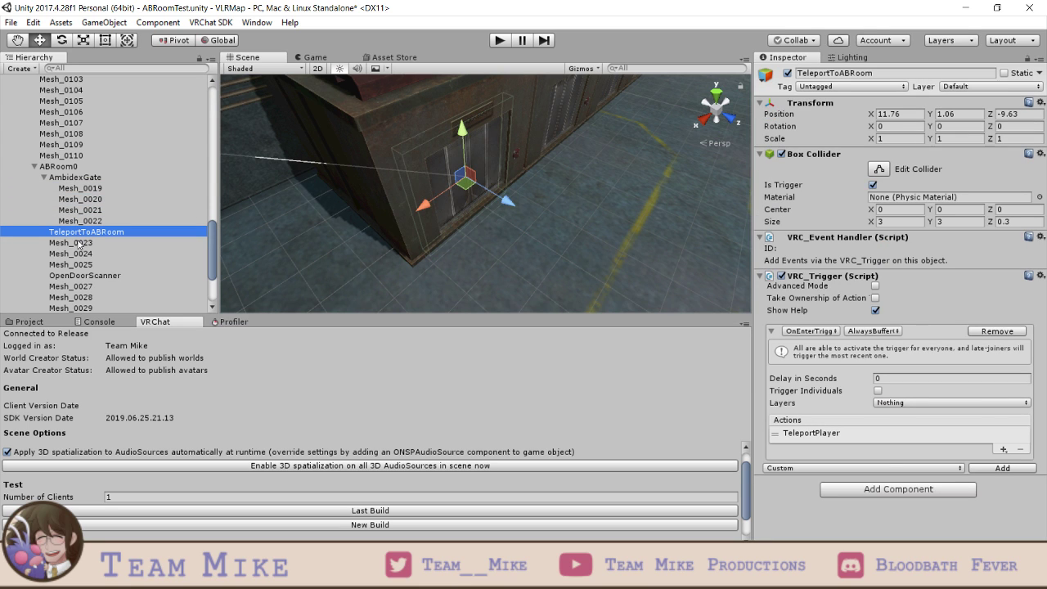
- Deactivate the AmbidexGate object and reactivate it to check how the gate toggles
click(82, 177)
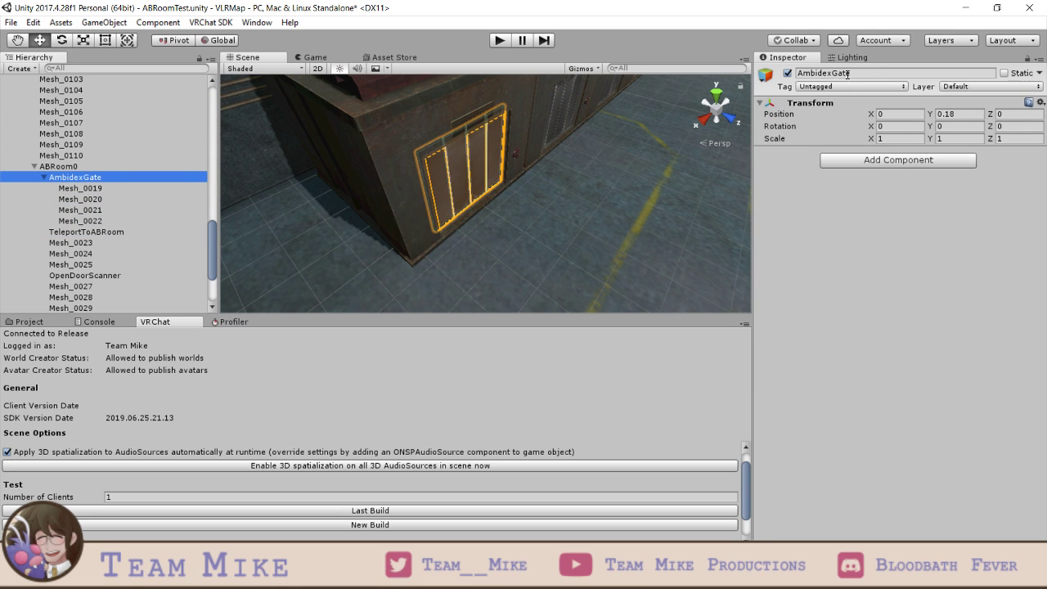
click(788, 73)
click(787, 72)
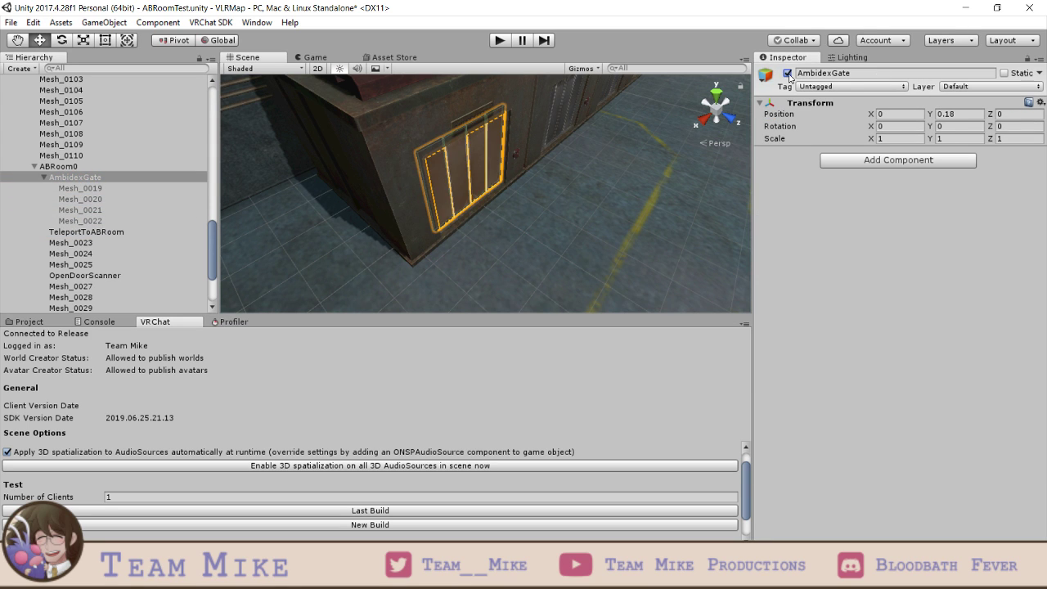
- Inspect the ABRoom0 meshes down to Mesh_0028 and examine its Box Collider around the room in the scene
click(64, 243)
click(79, 231)
key(Down)
key(Down)
key(Down)
key(Down)
key(Down)
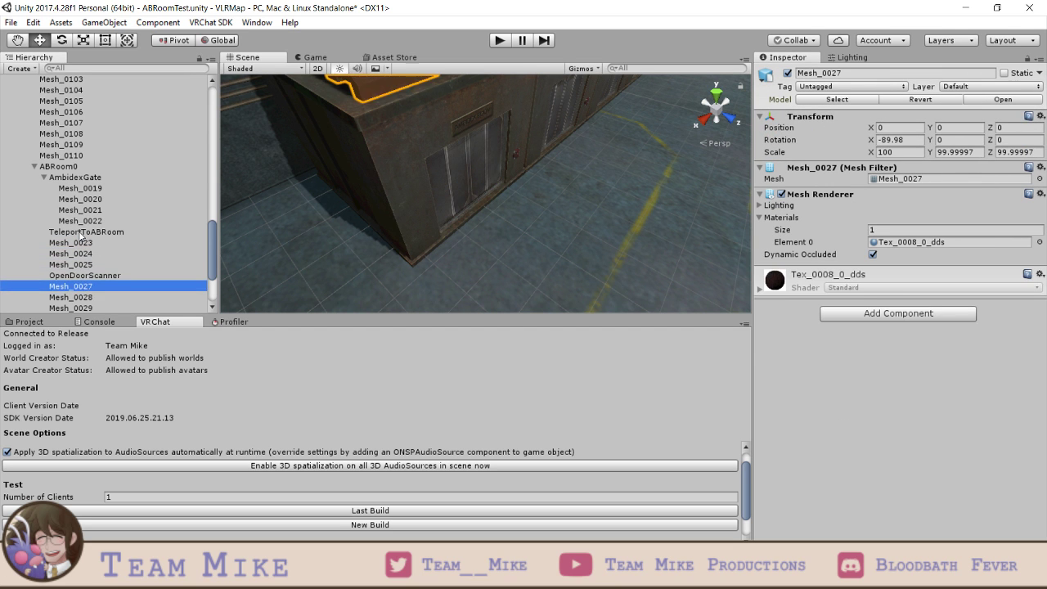
key(Down)
key(f)
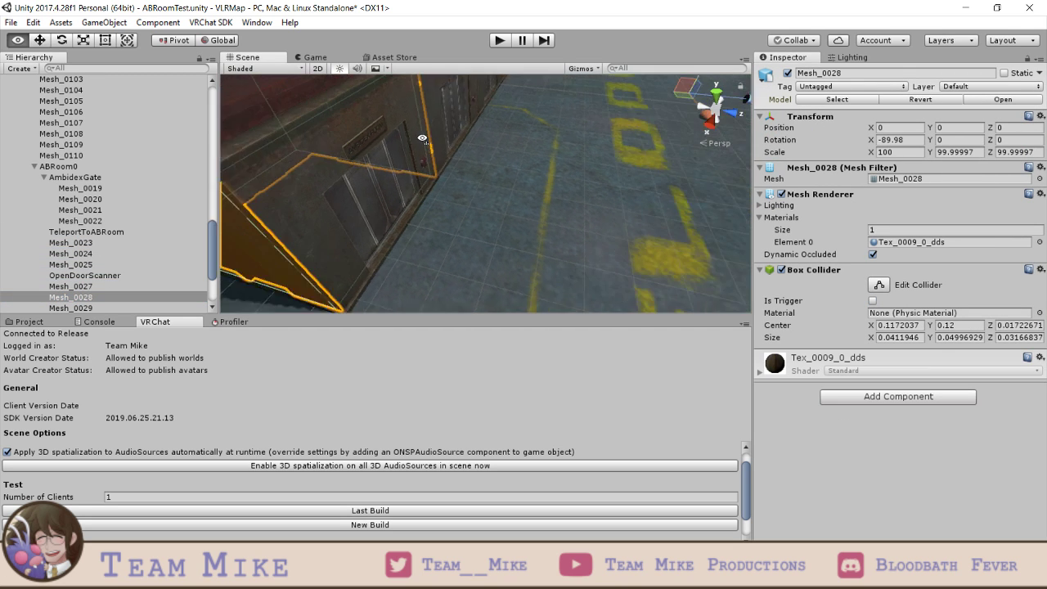
alt+drag(571, 176, 590, 214)
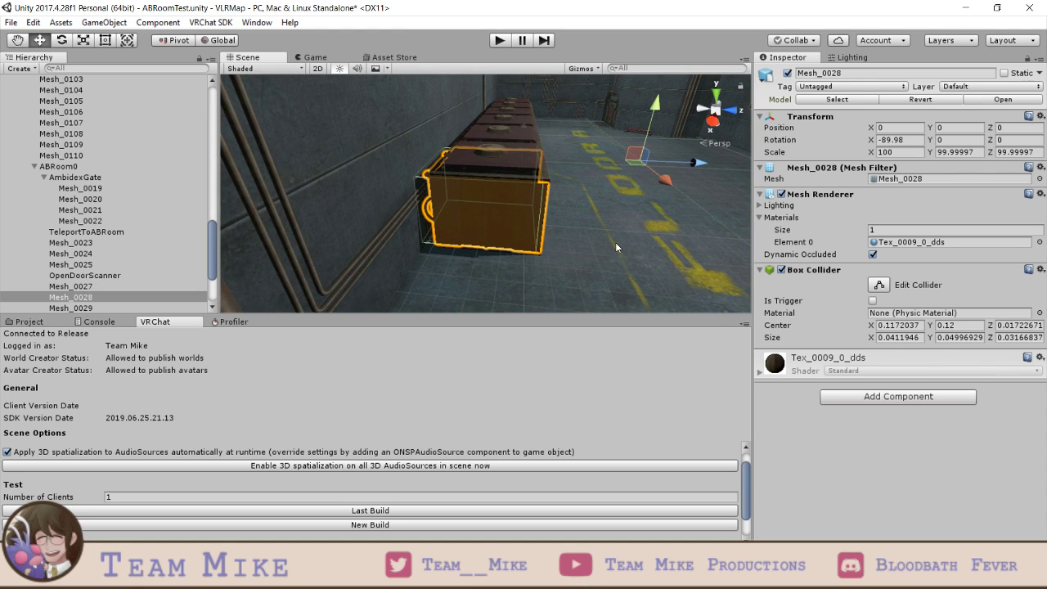
right_drag(641, 246, 595, 230)
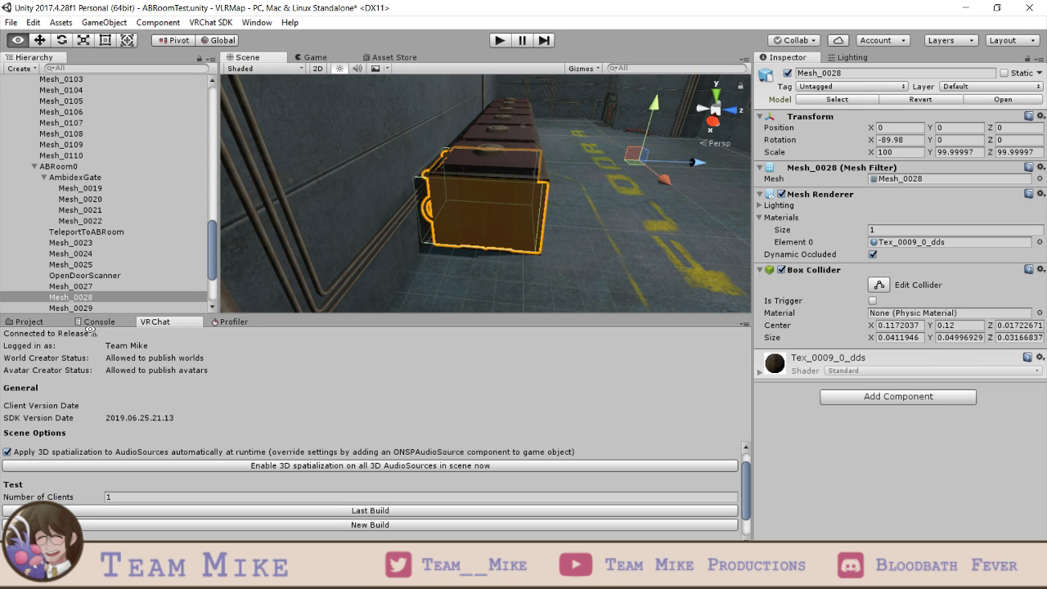
- Compare the colliders of Mesh_0028 and TeleportToABRoom together at the gate to check how they overlap
click(99, 322)
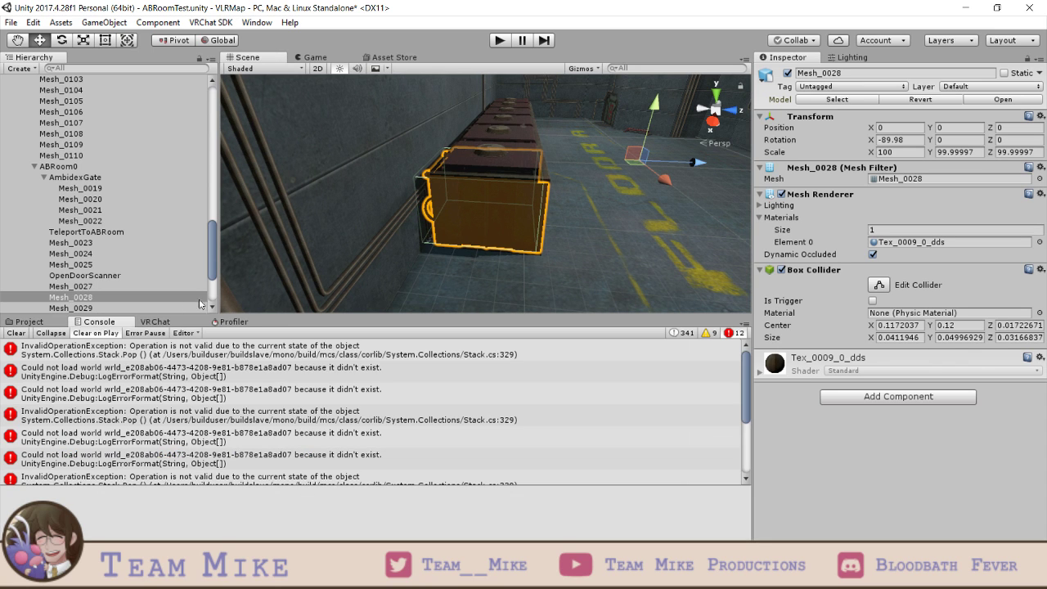
click(26, 323)
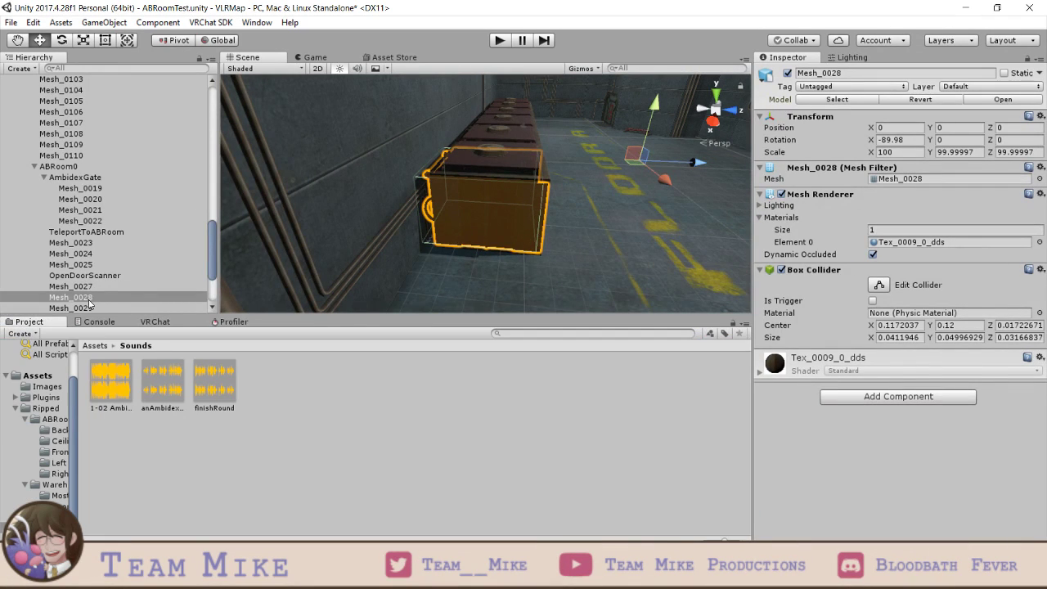
click(89, 299)
ctrl+click(90, 232)
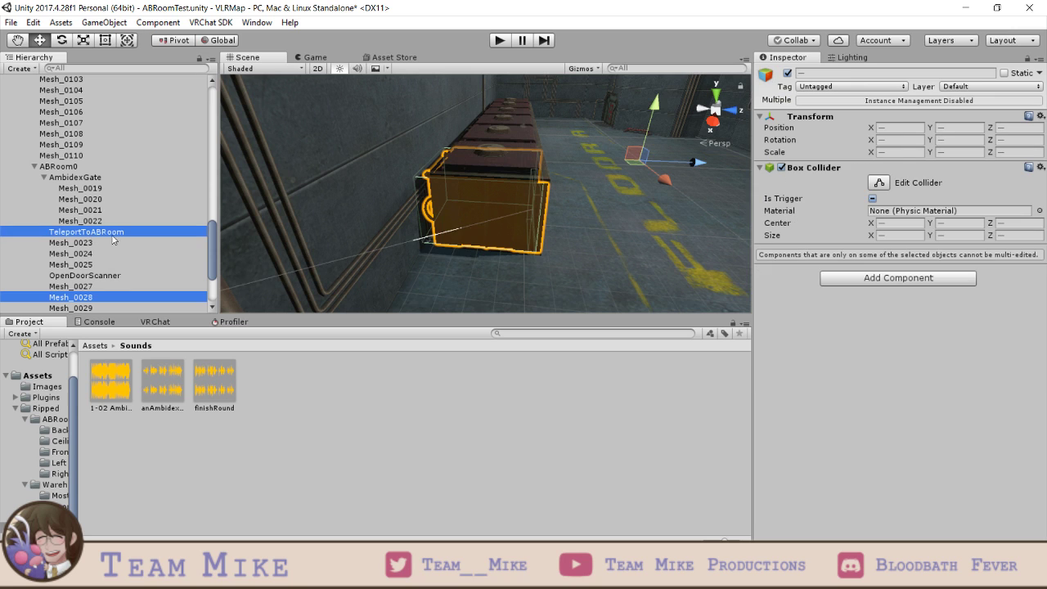
key(f)
right_drag(576, 215, 609, 224)
scroll(608, 224, up, 3)
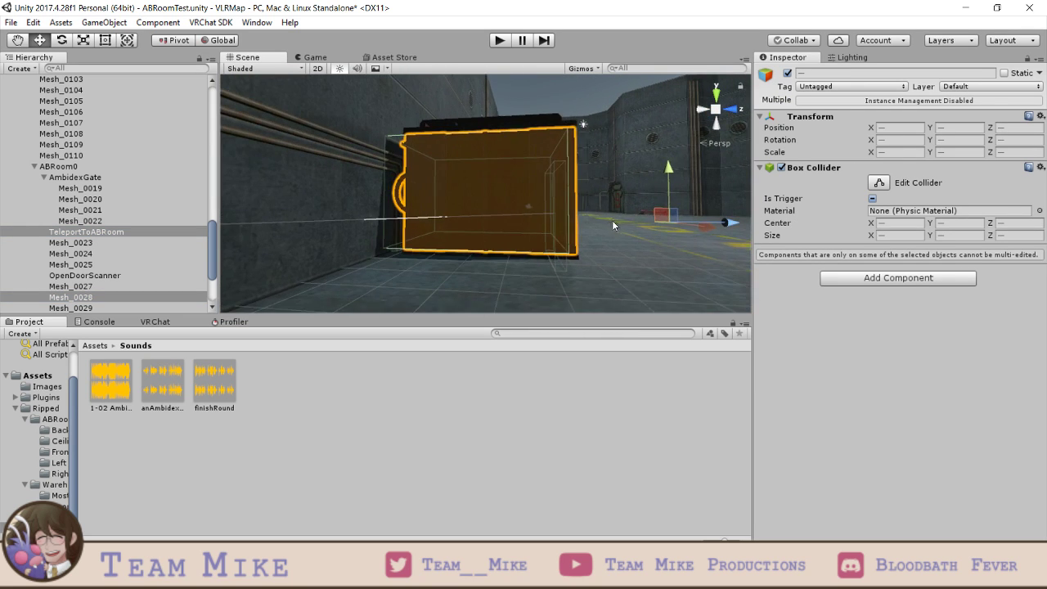
middle_drag(612, 220, 503, 212)
scroll(564, 252, up, 2)
scroll(567, 216, down, 1)
- Shift the TeleportToABRoom trigger slightly along Z to -9.53 and save the scene
click(121, 234)
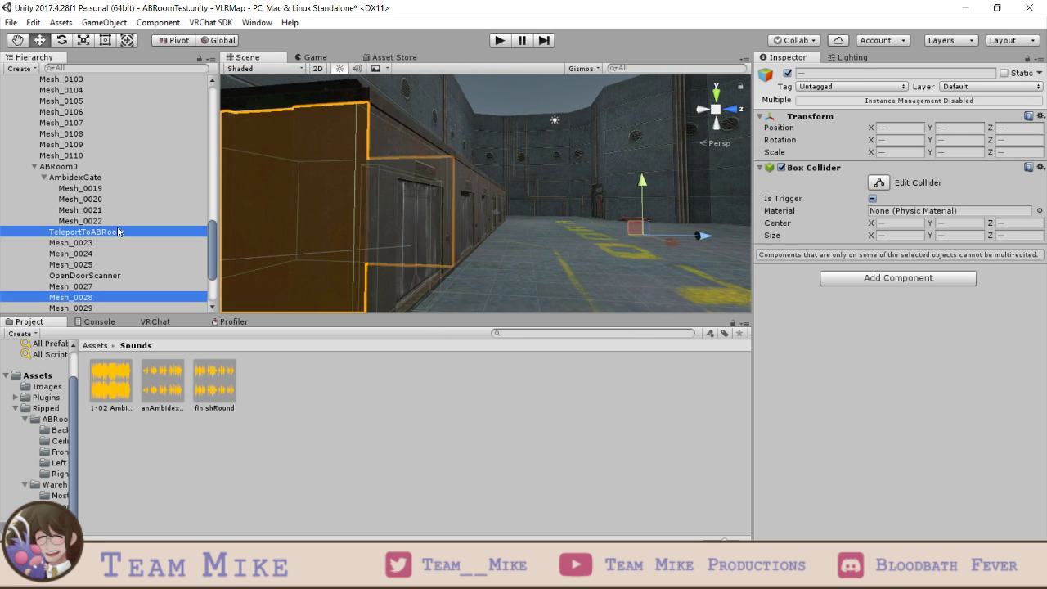
drag(451, 249, 452, 248)
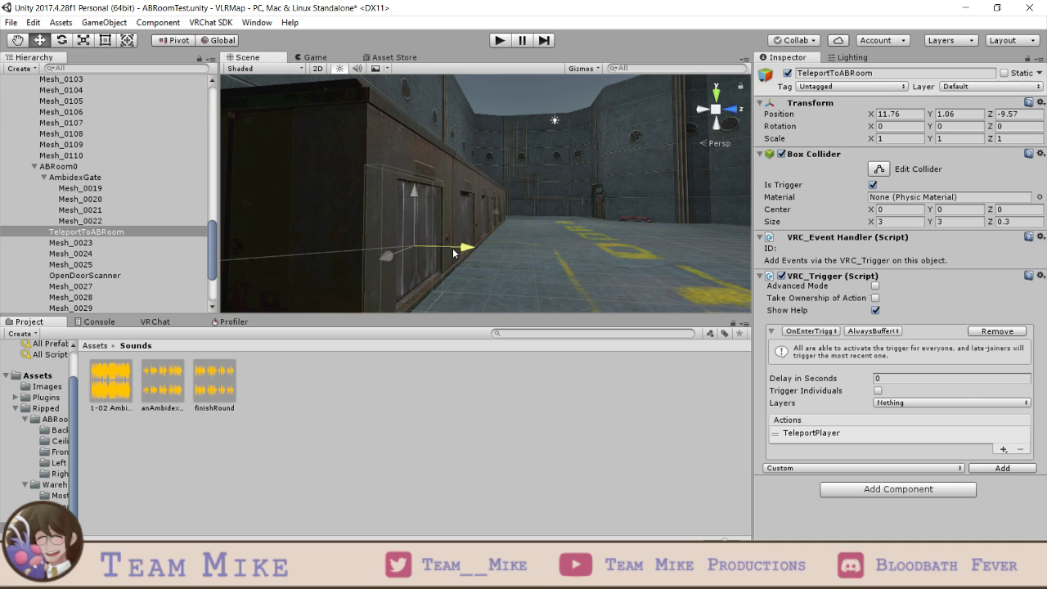
right_drag(453, 249, 459, 249)
middle_drag(457, 248, 549, 237)
drag(554, 235, 563, 235)
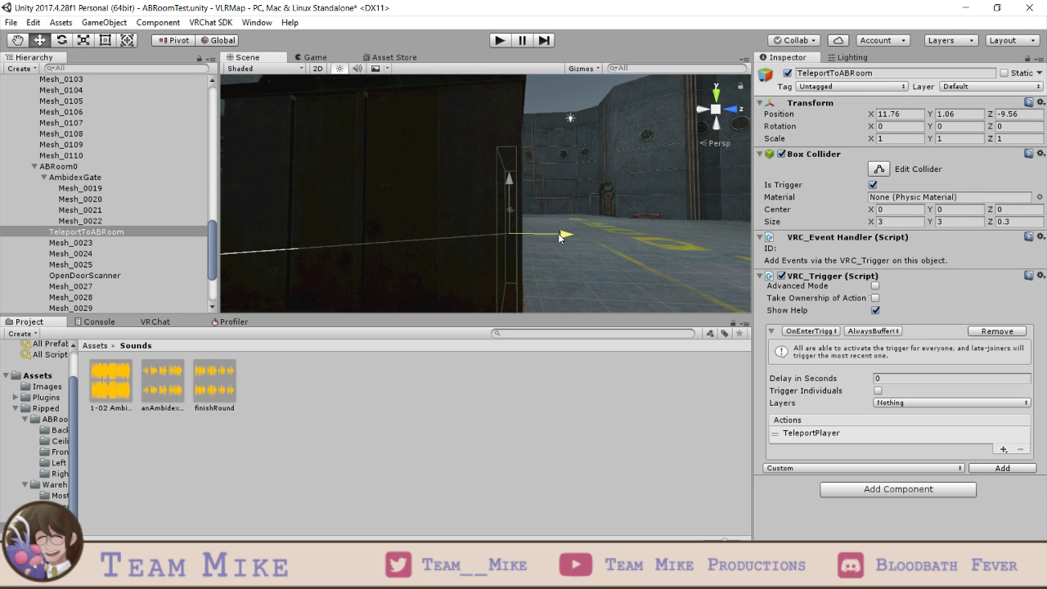
middle_drag(584, 238, 480, 247)
key(ctrl+s)
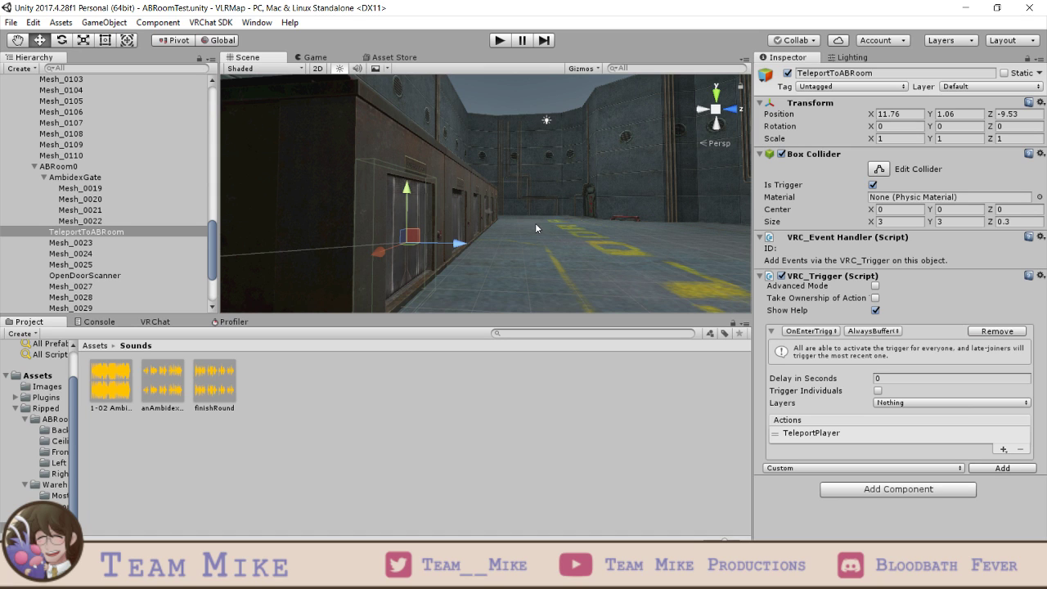
alt+drag(616, 200, 560, 226)
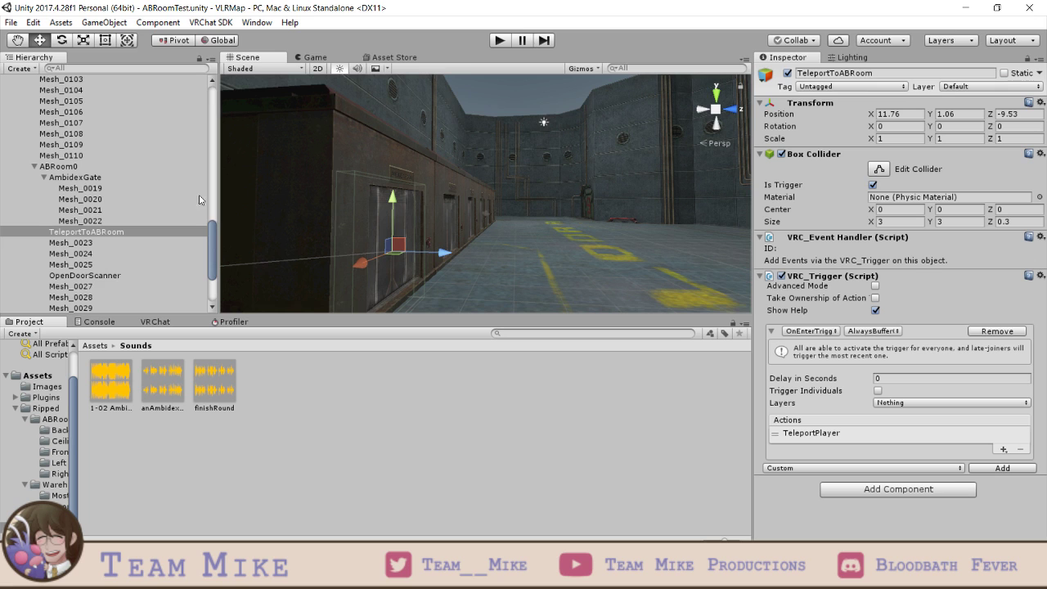
- Check the openGate sound's ONSP Audio Source settings, keep Oculus Attenuation disabled, and save the scene
scroll(141, 254, down, 3)
click(41, 308)
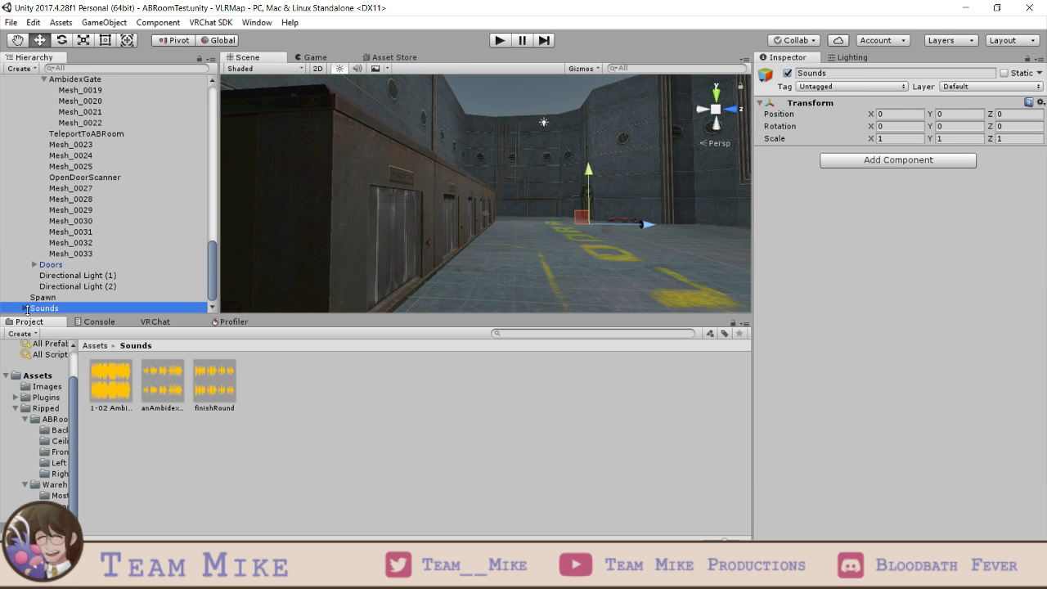
click(26, 307)
click(57, 308)
scroll(883, 324, down, 8)
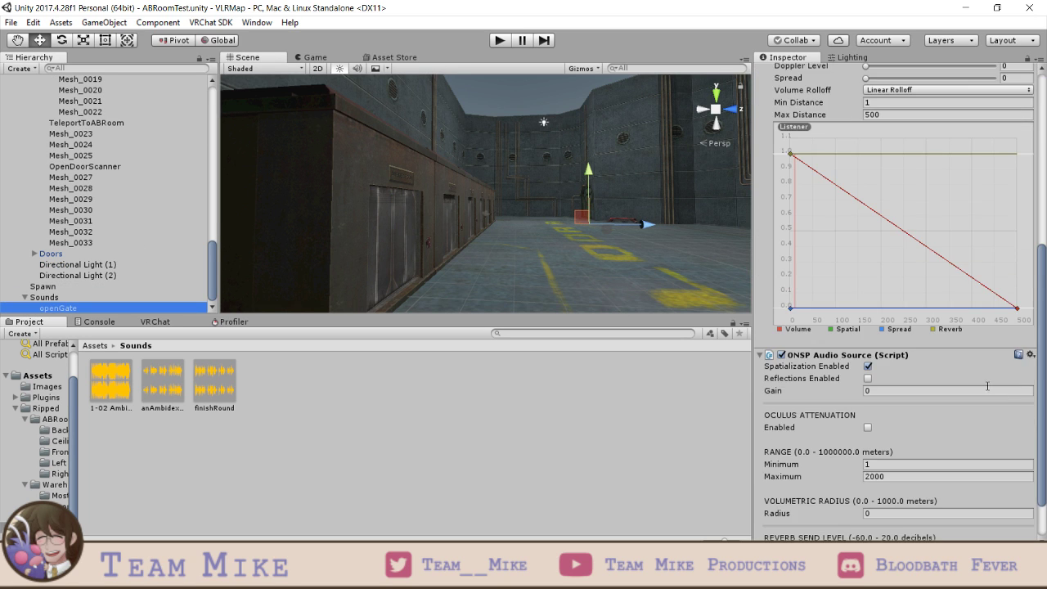
click(869, 372)
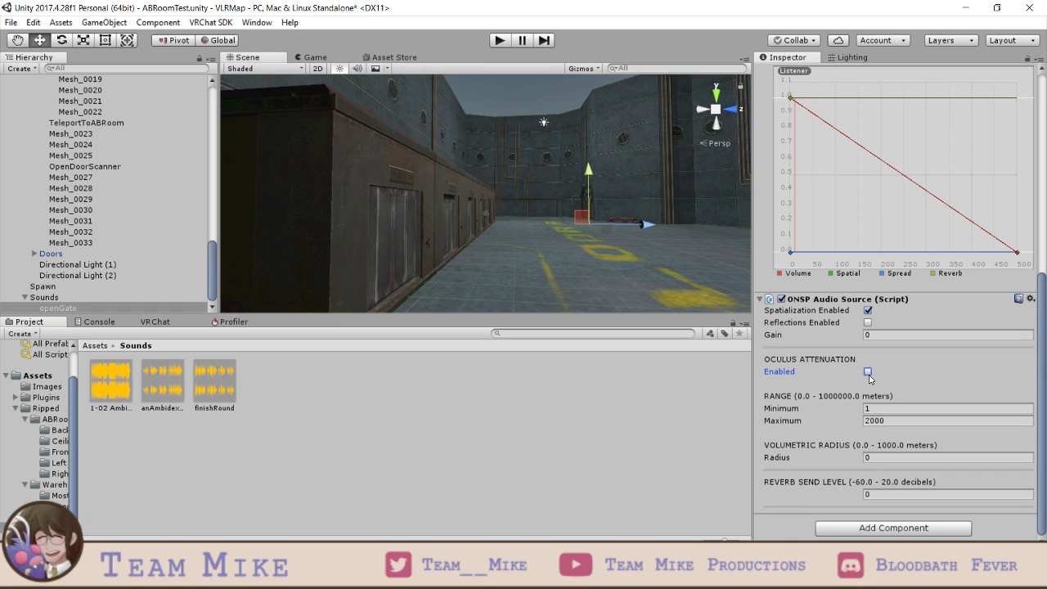
key(ctrl+s)
scroll(916, 335, up, 10)
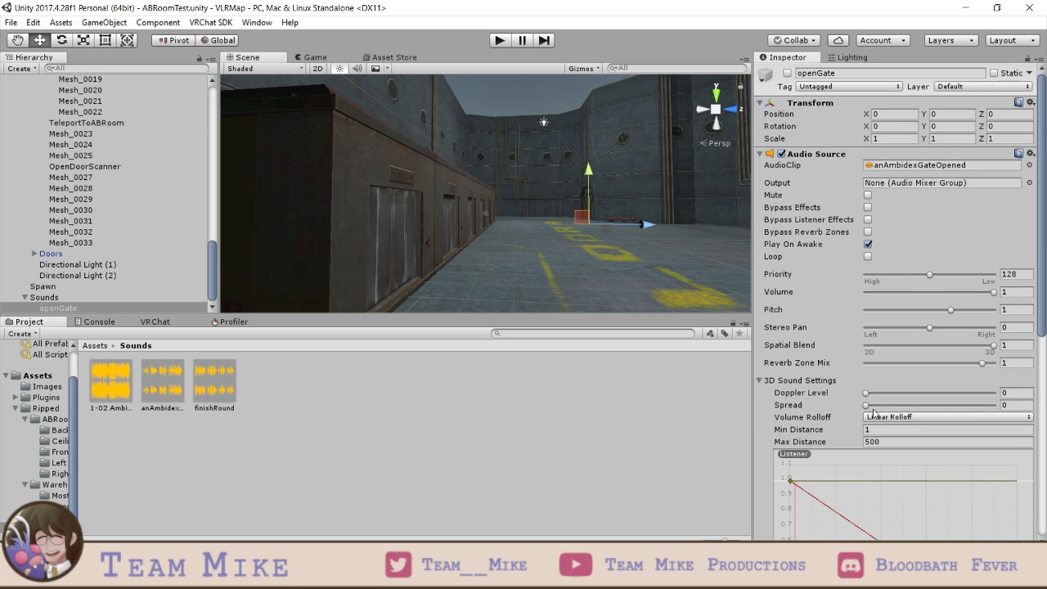
- Try raising the far end of openGate's volume rolloff curve to full volume, and restore Linear Rolloff
click(878, 418)
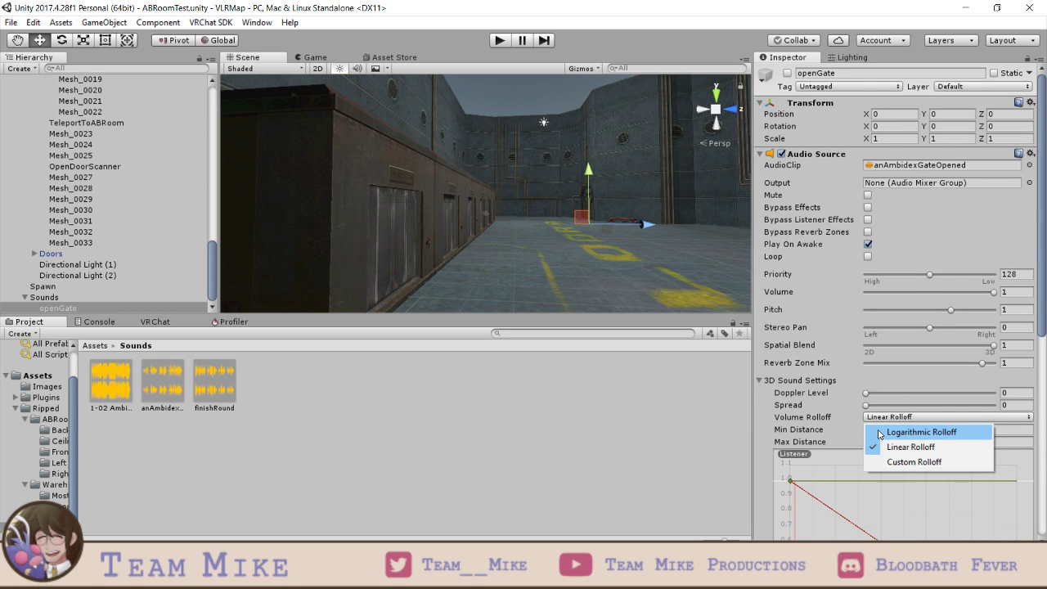
click(1023, 409)
scroll(1023, 442, down, 4)
drag(1016, 454, 1015, 298)
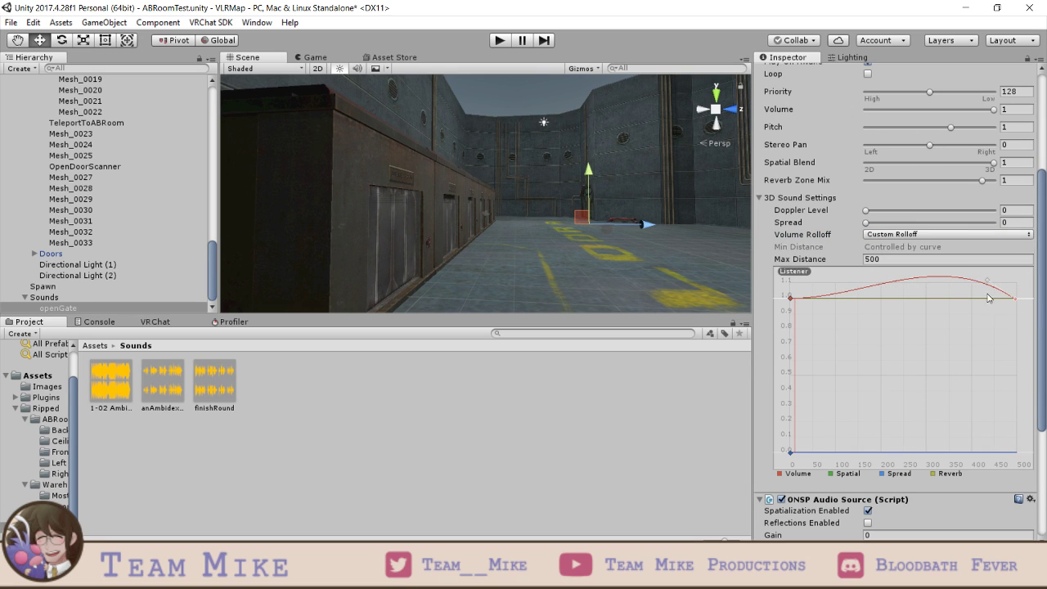
click(934, 234)
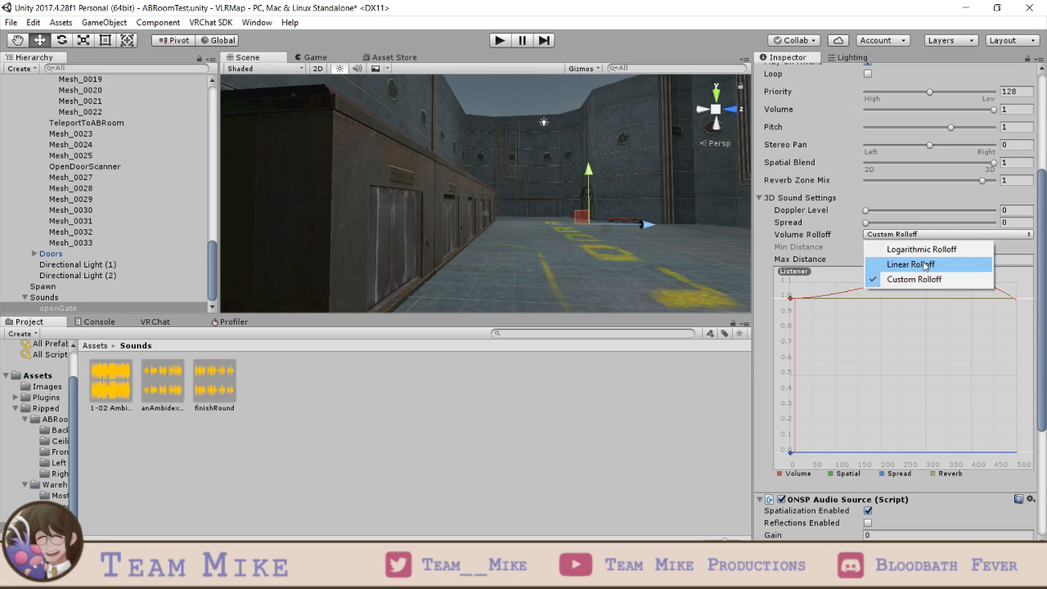
click(925, 265)
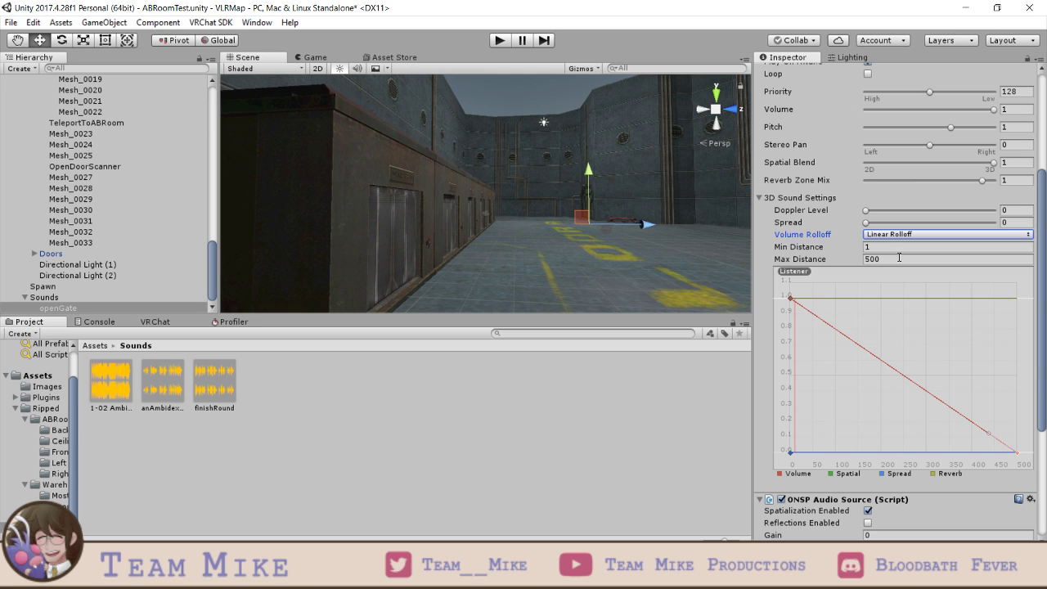
scroll(916, 278, up, 3)
scroll(883, 449, up, 1)
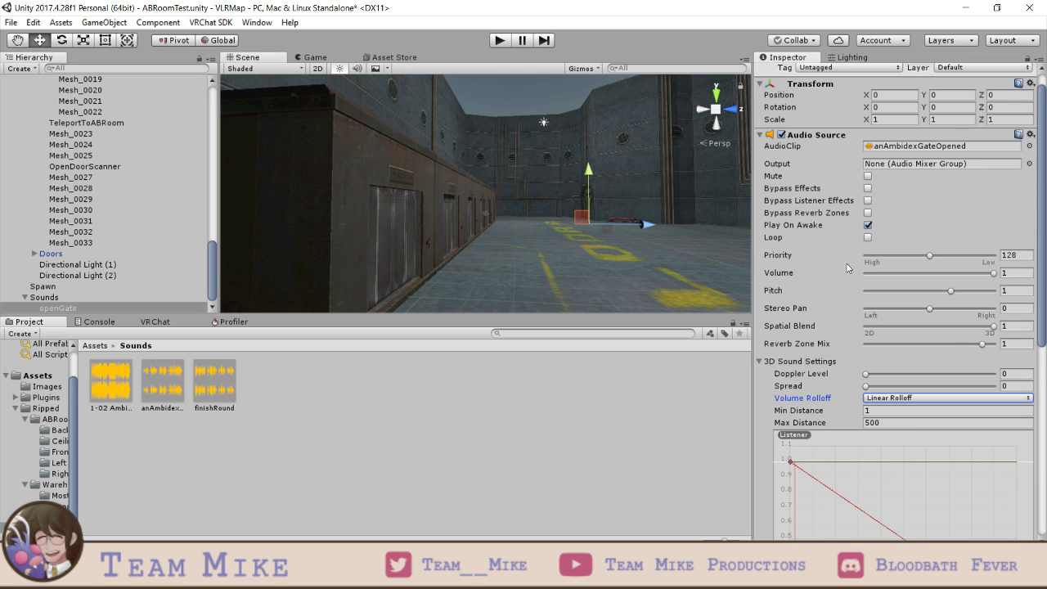
scroll(861, 189, up, 1)
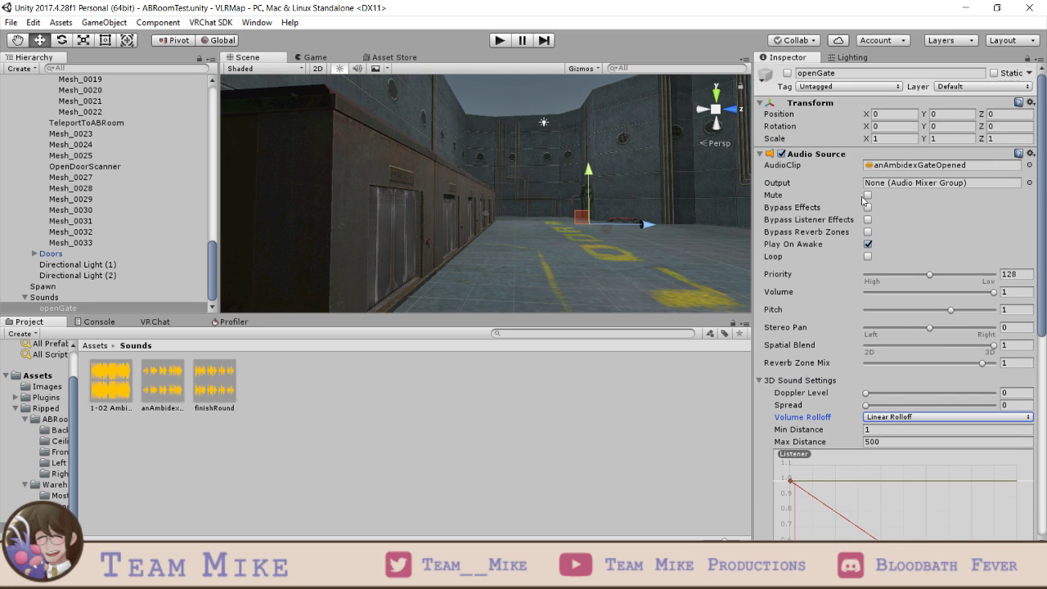
- Run a new VRChat test build of the map and walk up to the Ambidex room's gate
click(165, 324)
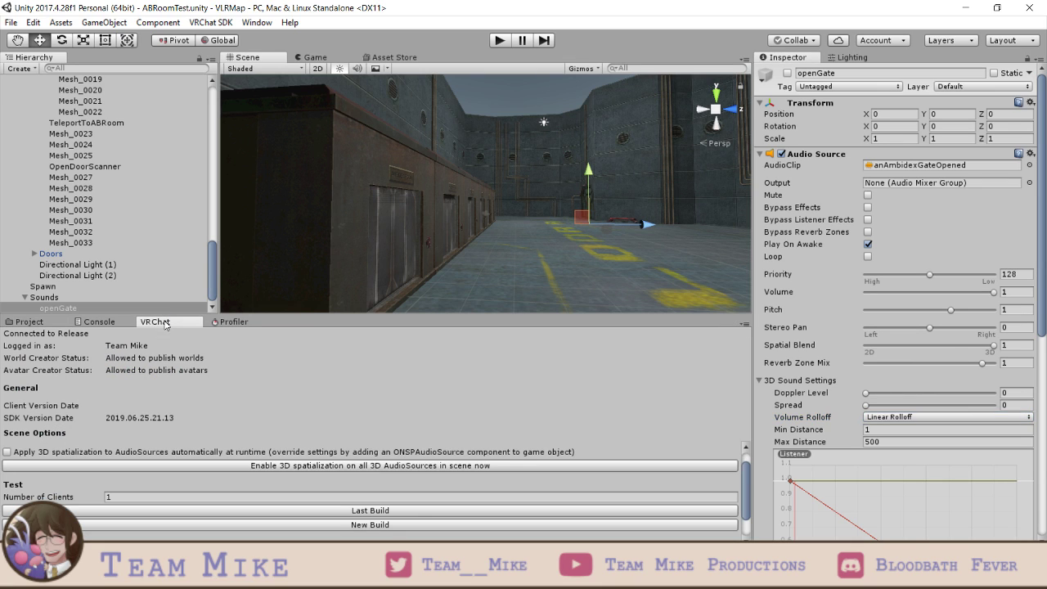
click(302, 525)
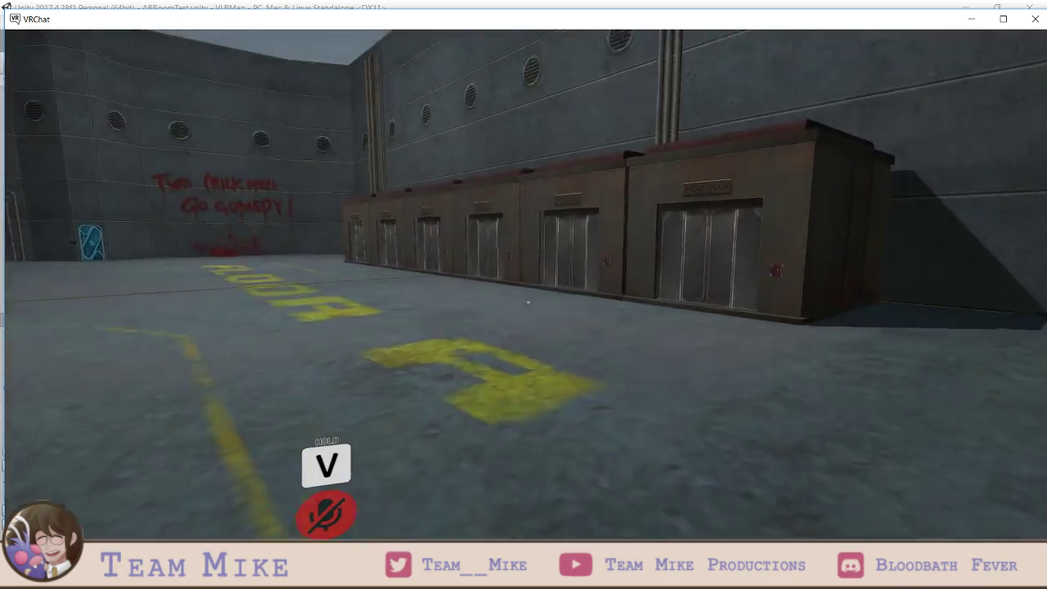
key(w)
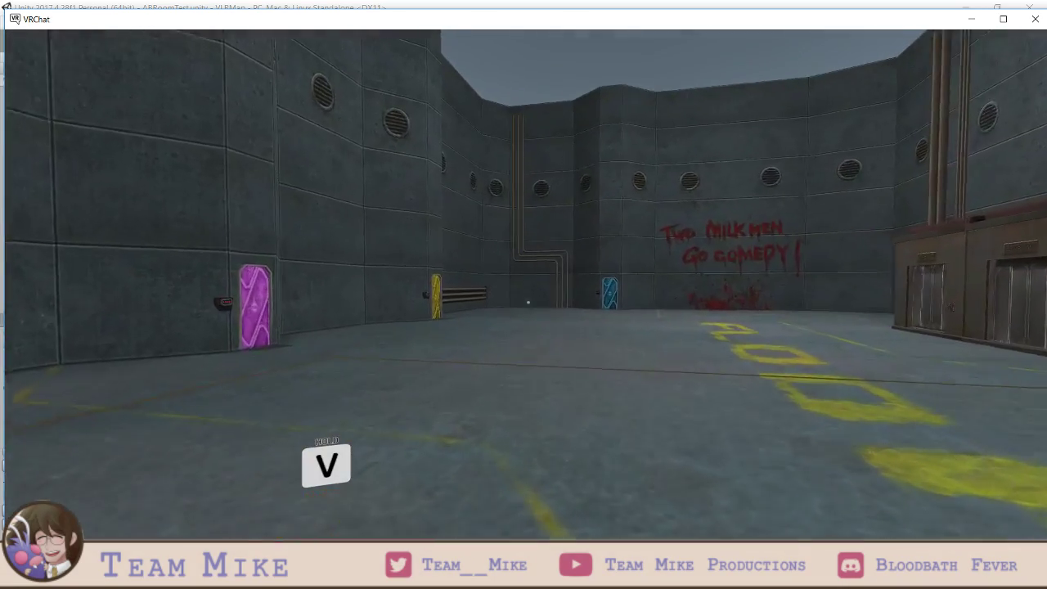
key(w)
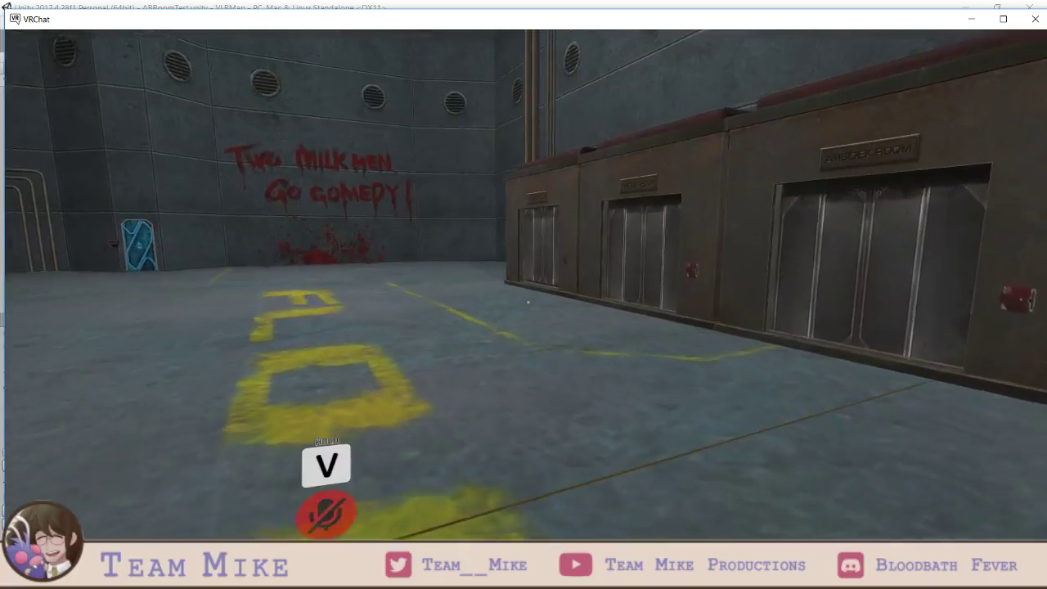
key(w)
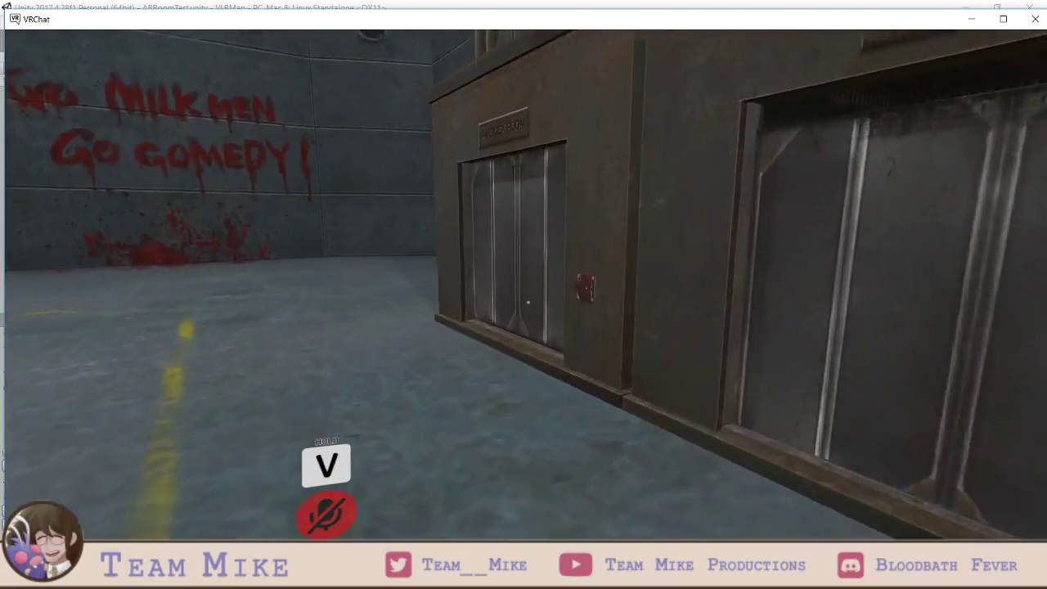
key(w)
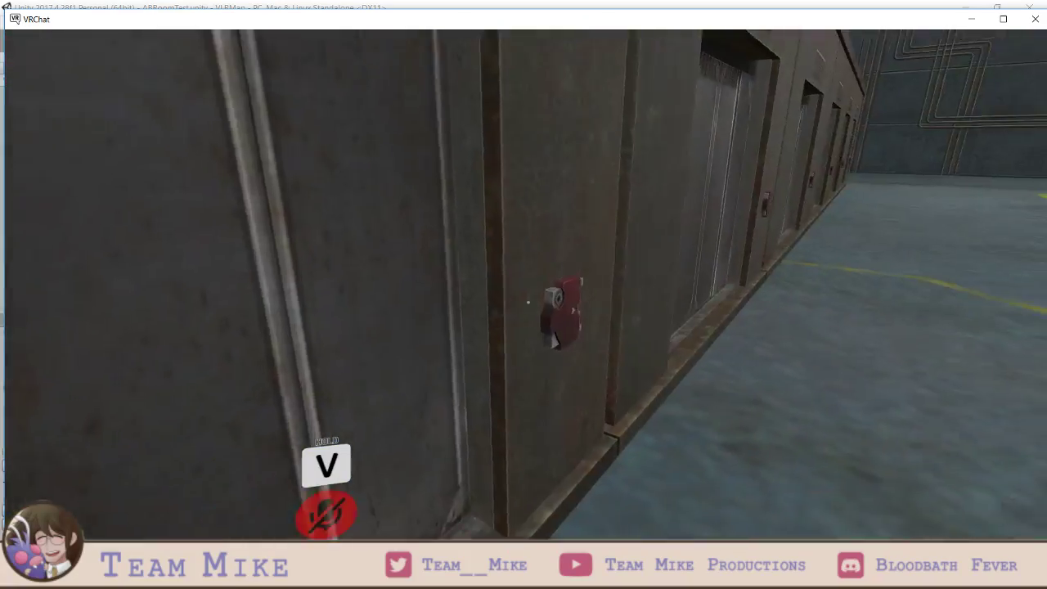
- Open the Ambidex gate with its scanner and walk in and around the doorway to test the teleport trigger
click(528, 303)
key(w)
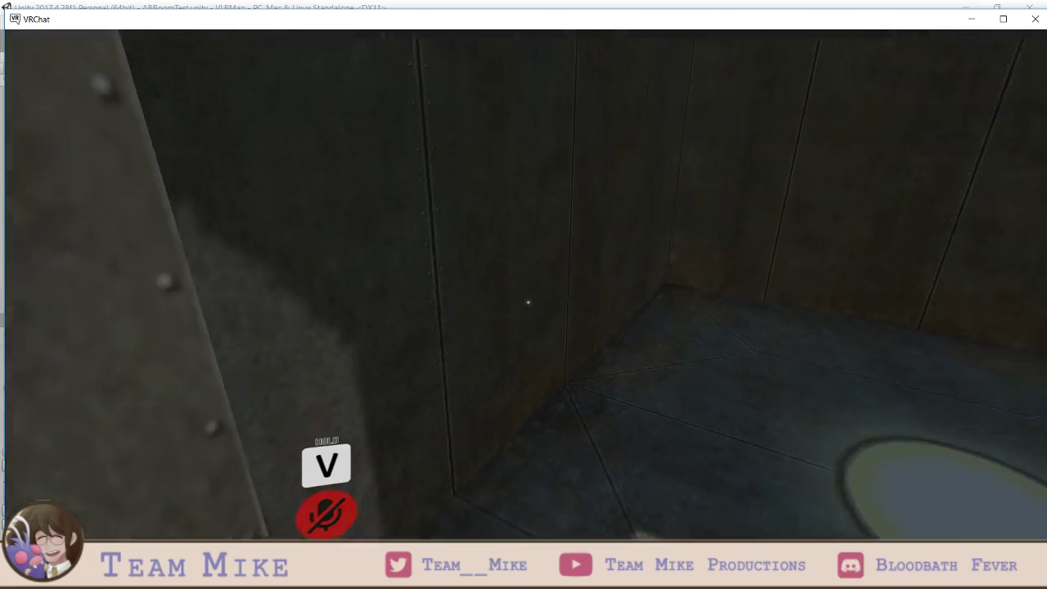
key(w)
key(w)
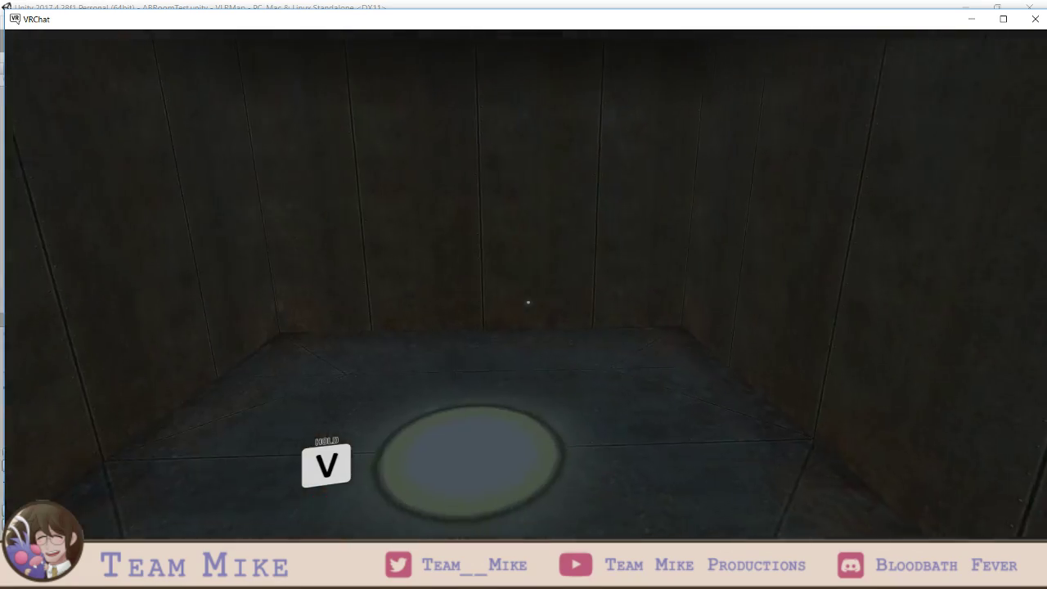
key(s)
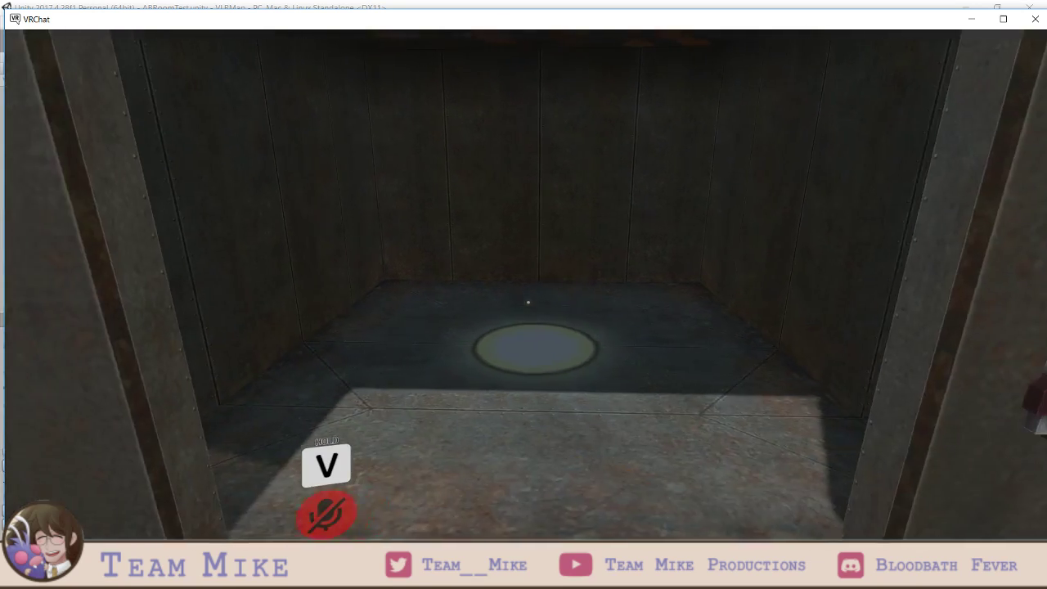
key(w)
key(a)
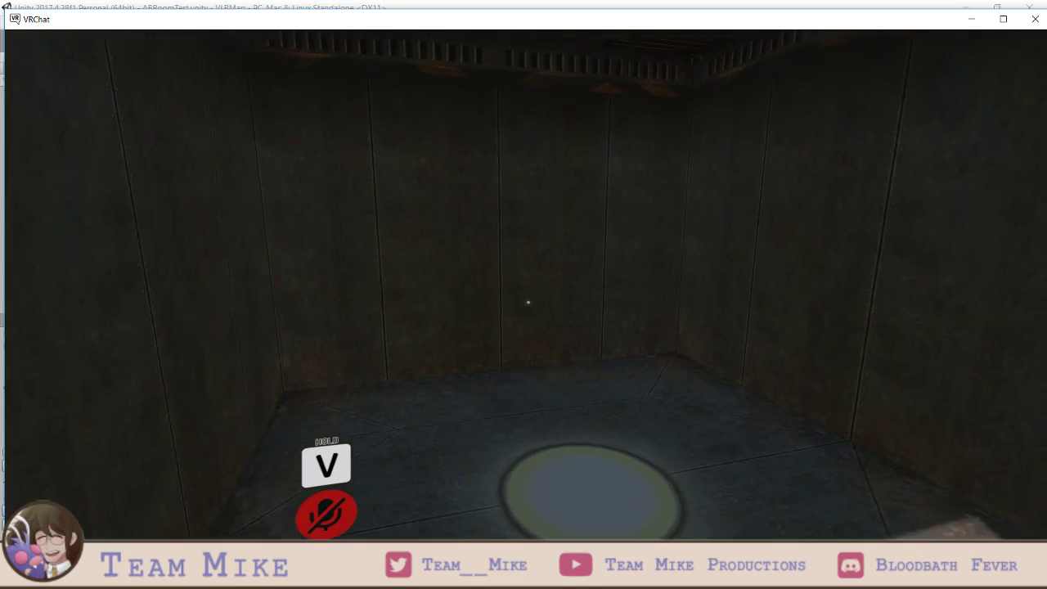
key(a)
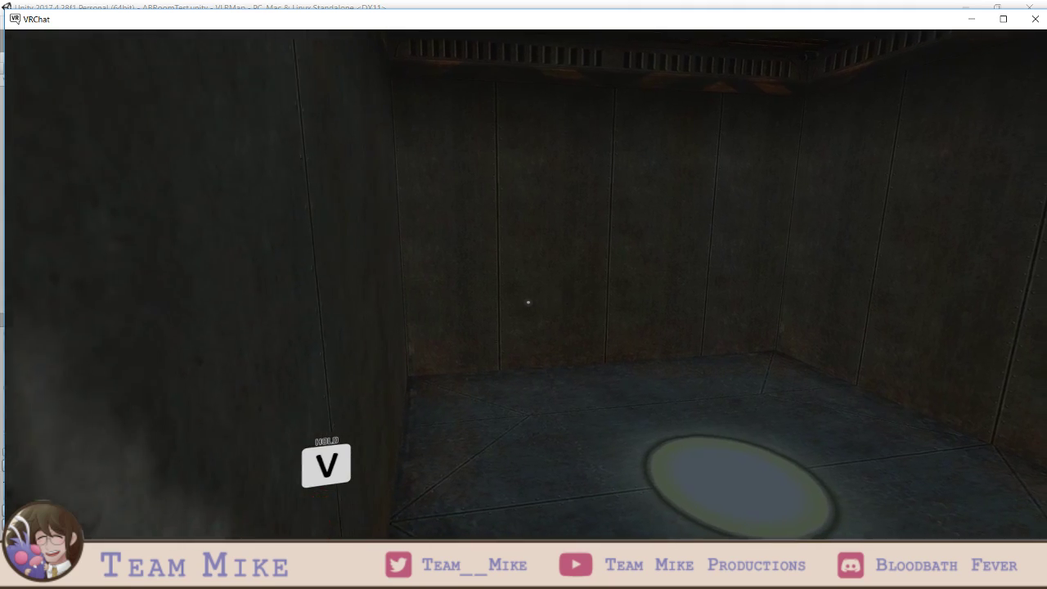
key(a)
key(w)
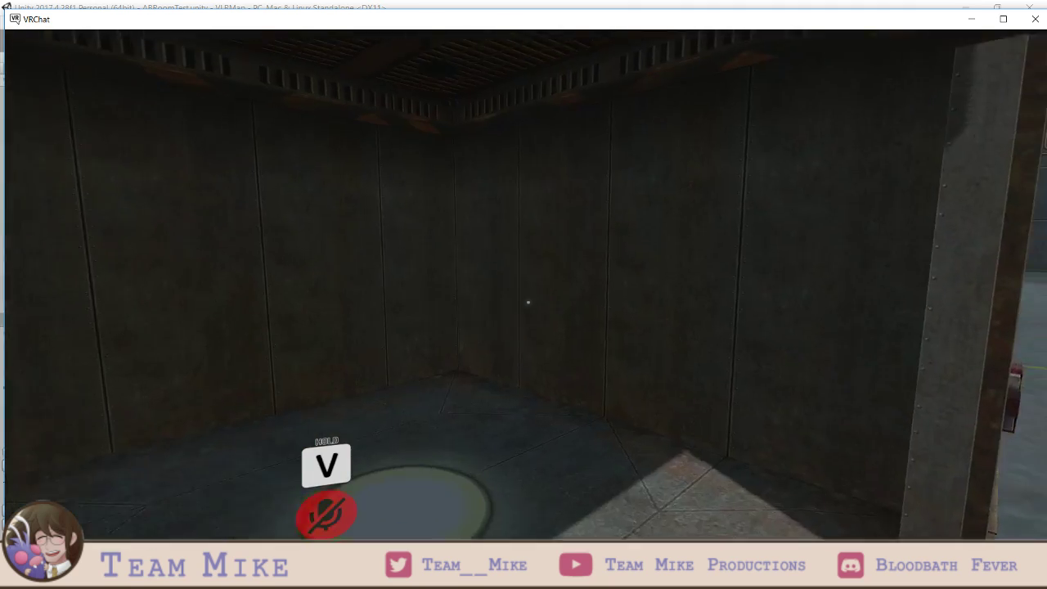
- Walk around inside the Ambidex room doorway to test the teleport trigger again, and exit VRChat
key(w)
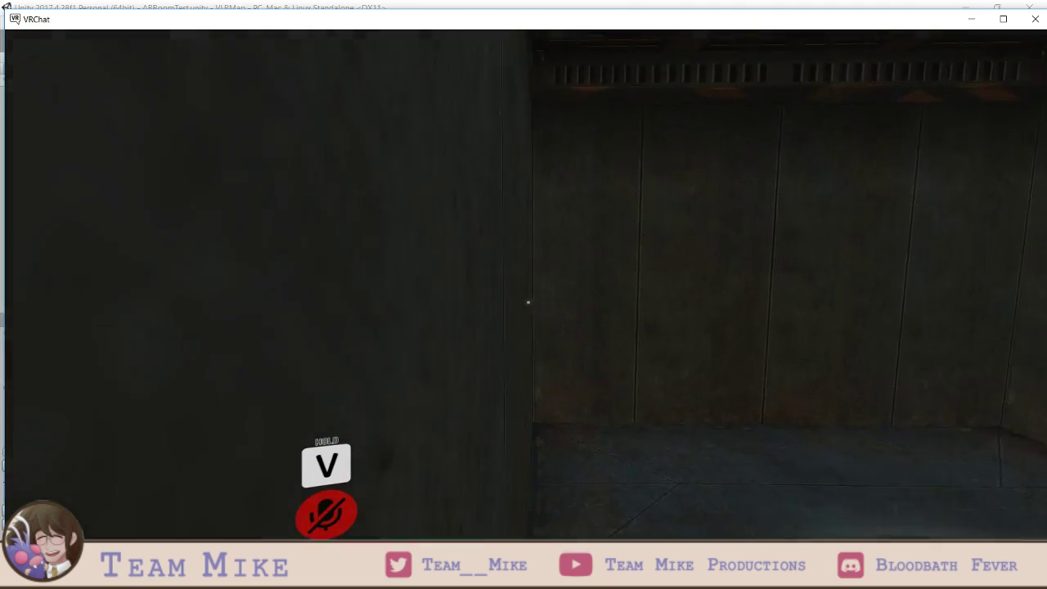
key(s)
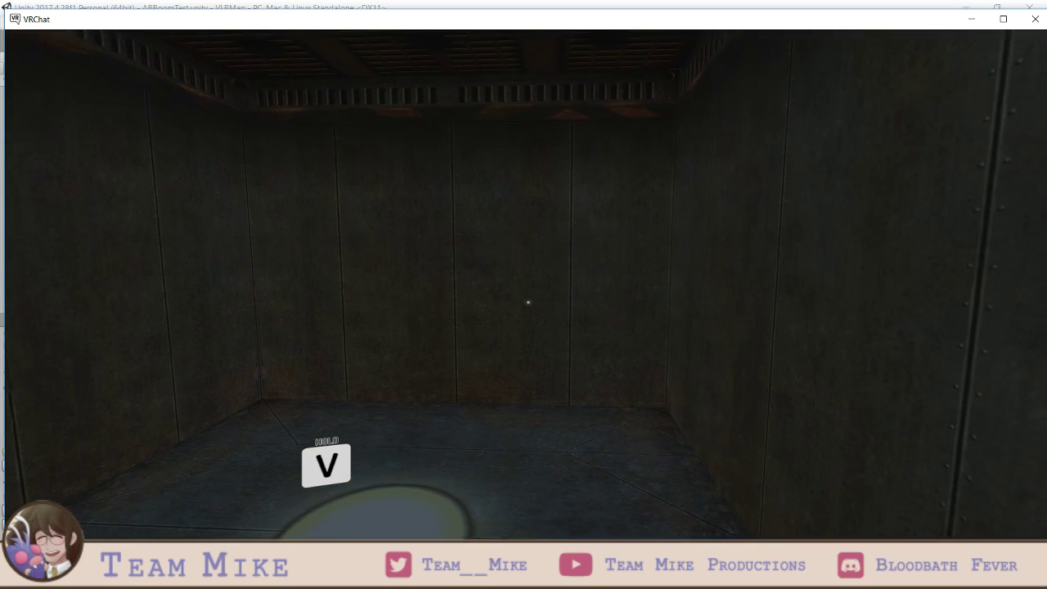
key(s)
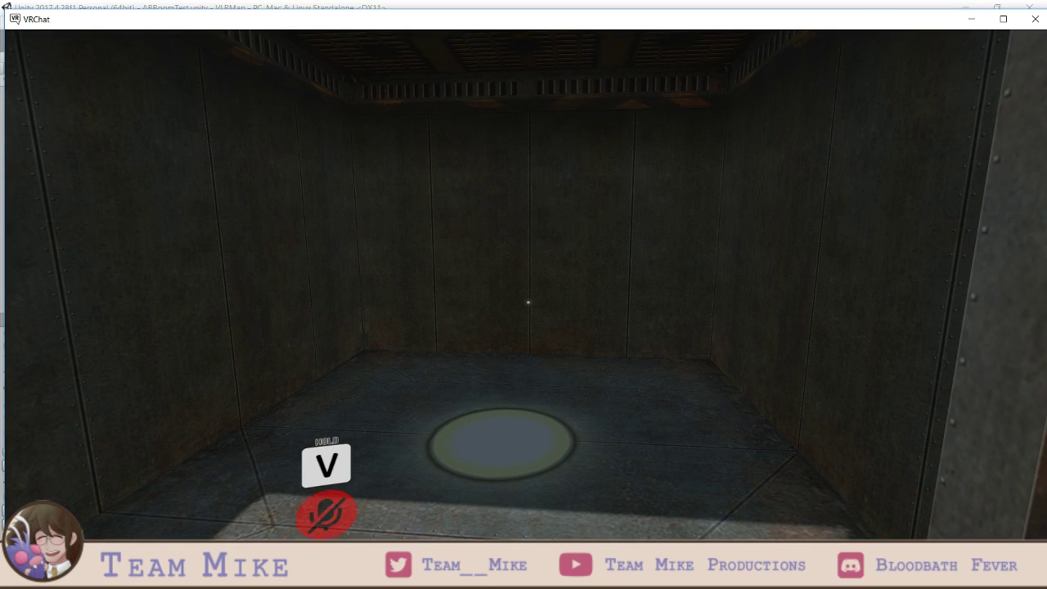
key(a)
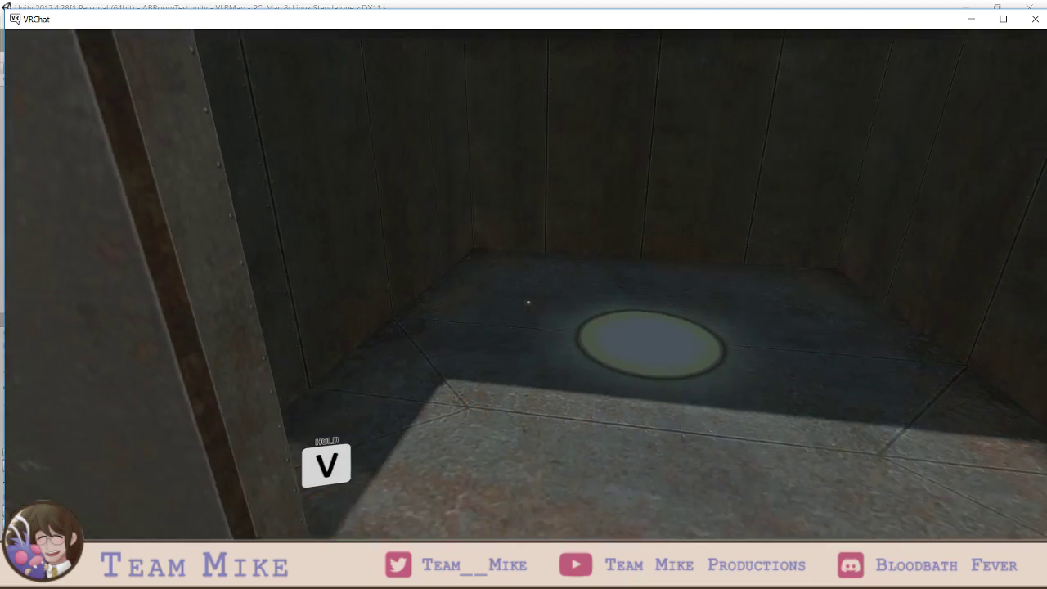
key(Escape)
click(507, 315)
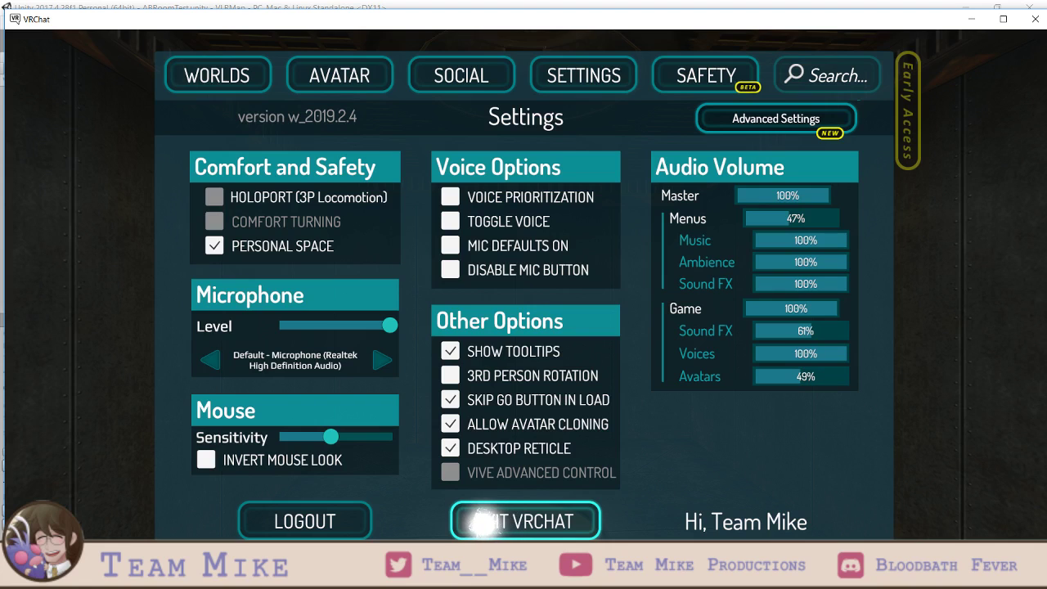
click(482, 522)
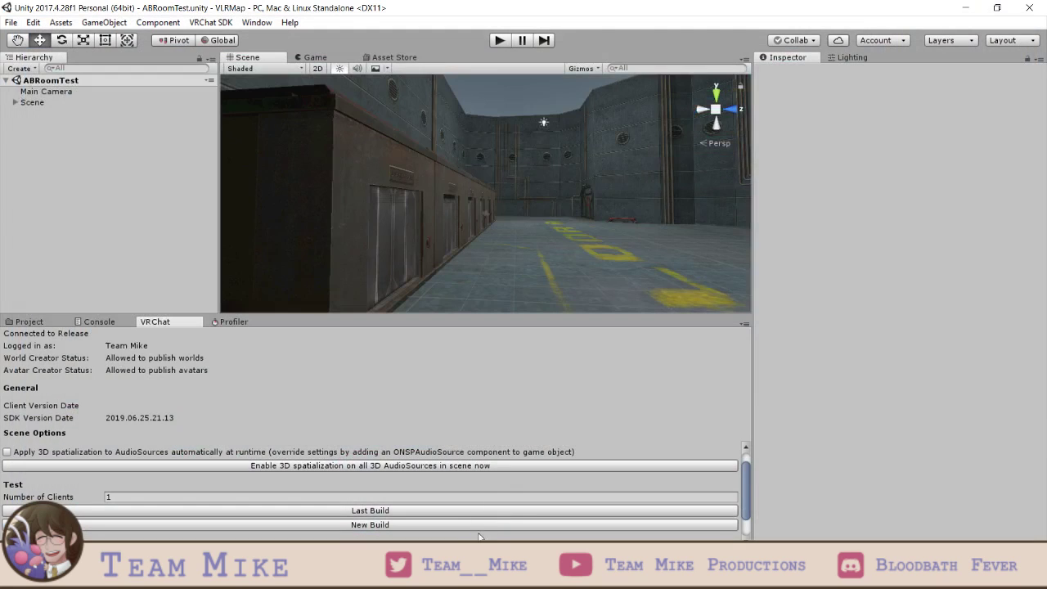
- Set TeleportToABRoom's trigger event to OnEnterCollider, disable Is Trigger on its box collider, and save the scene
click(51, 324)
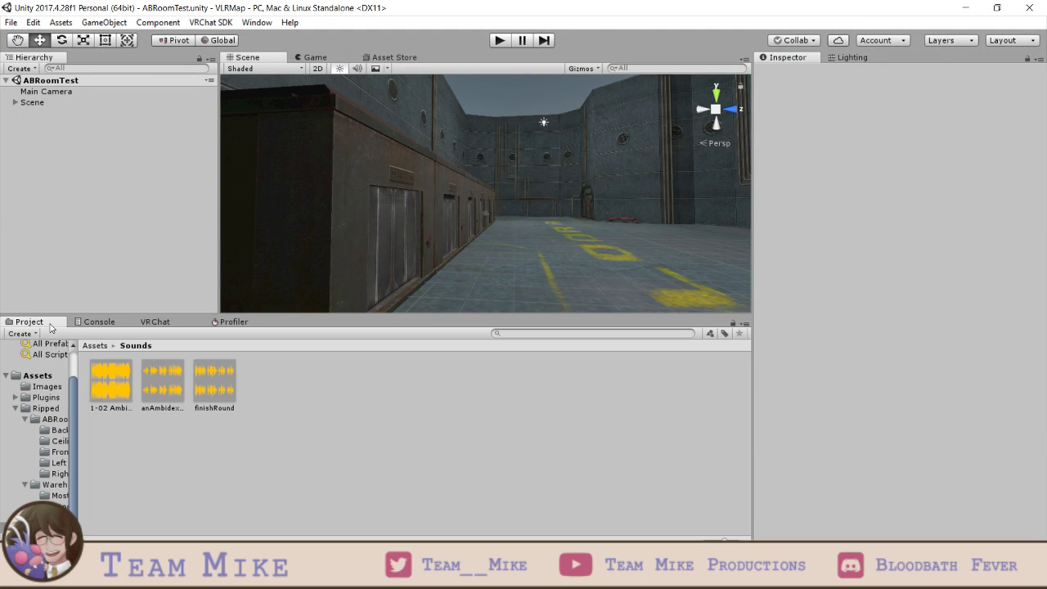
click(15, 102)
click(25, 113)
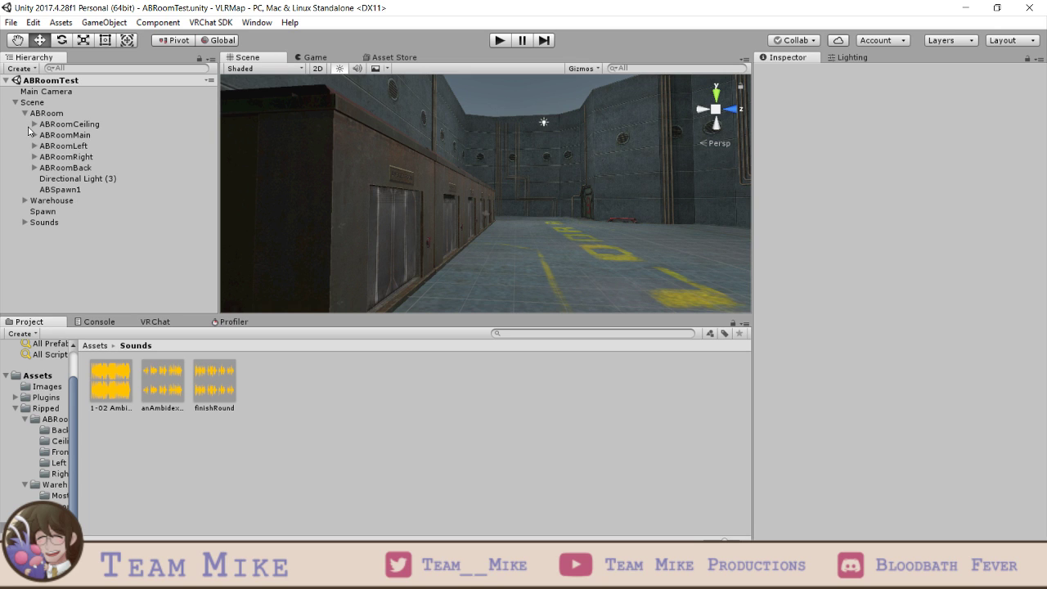
click(25, 113)
click(381, 226)
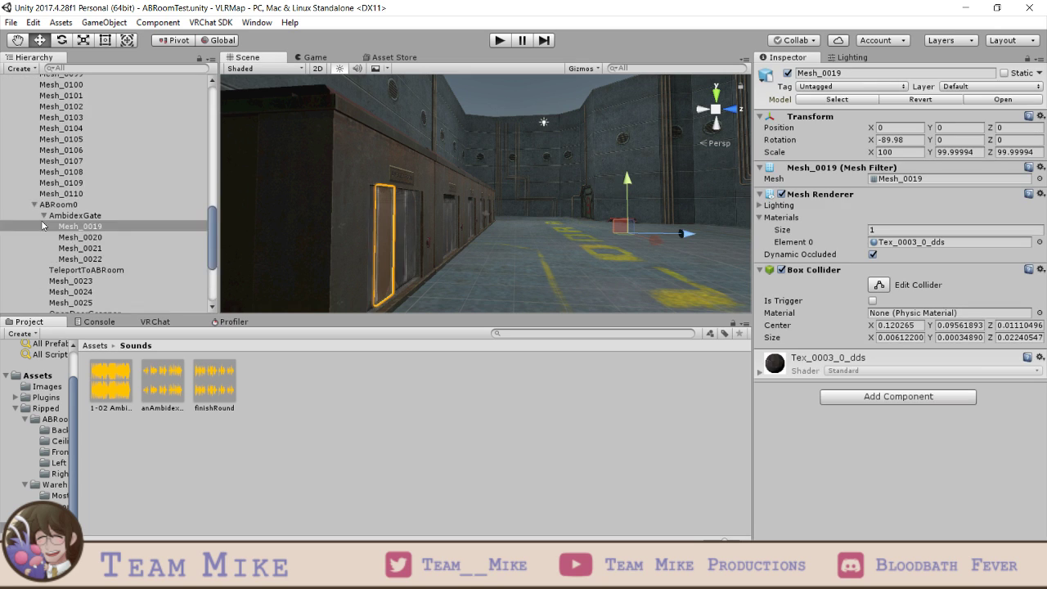
scroll(43, 225, down, 2)
click(85, 229)
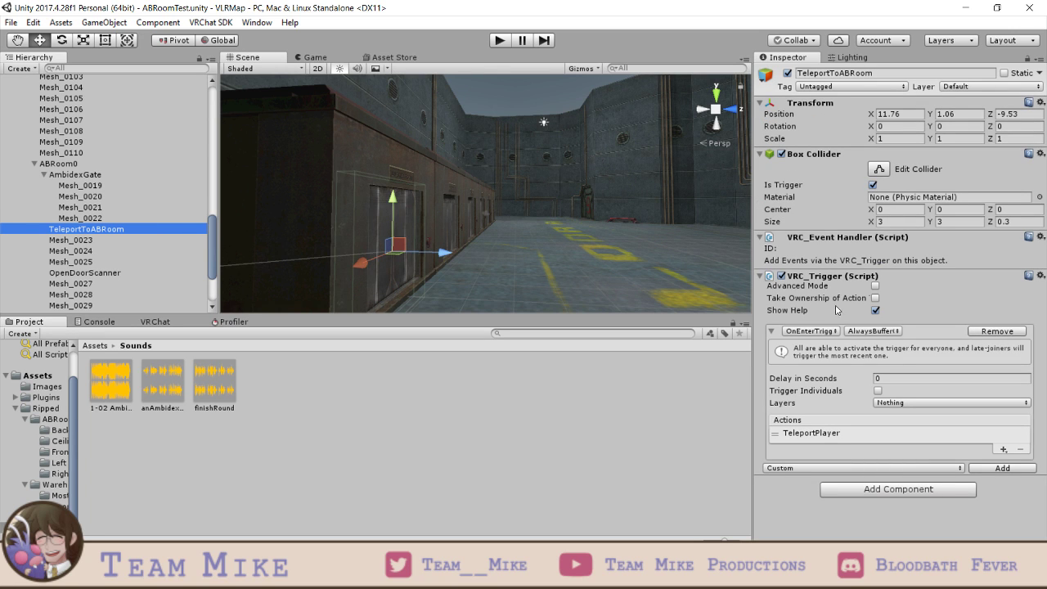
click(810, 332)
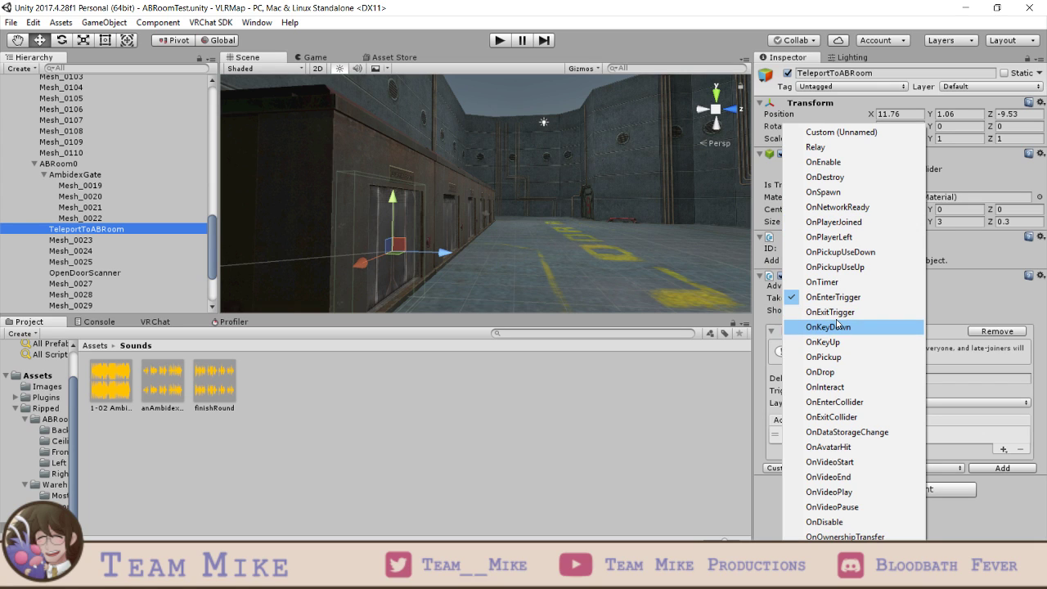
click(841, 403)
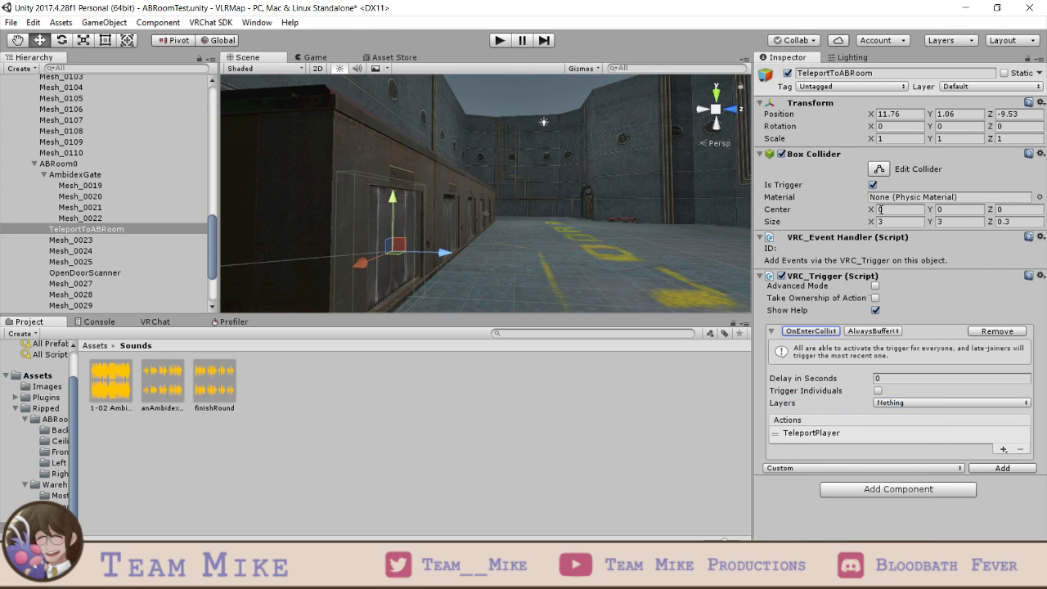
click(873, 186)
key(ctrl+s)
click(811, 331)
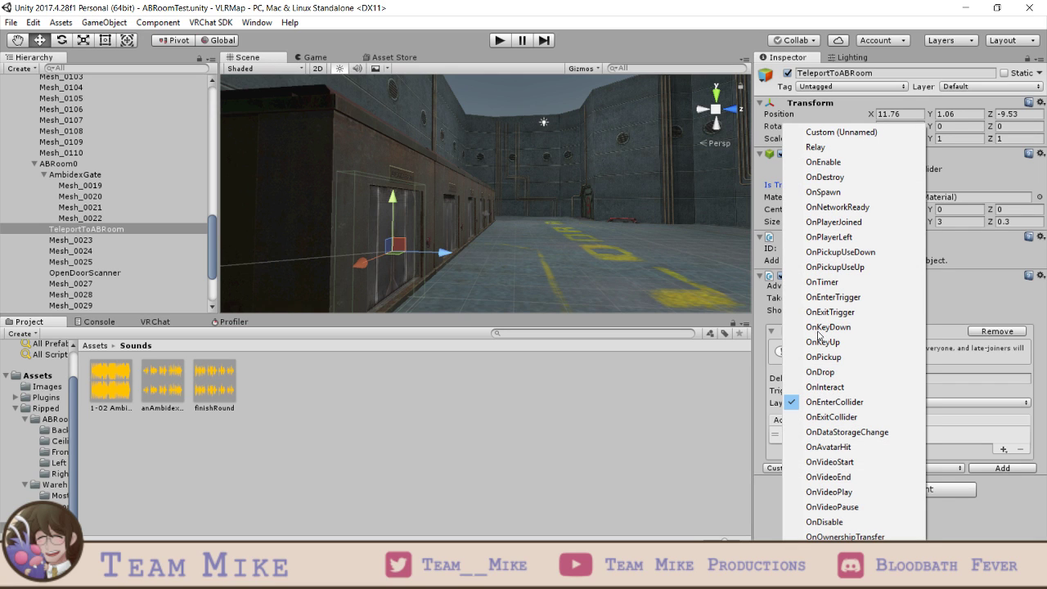
- Move TeleportToABRoom to Y 1.56 and Z -9.27, and set its box collider's X and Y size to 1
drag(452, 249, 490, 285)
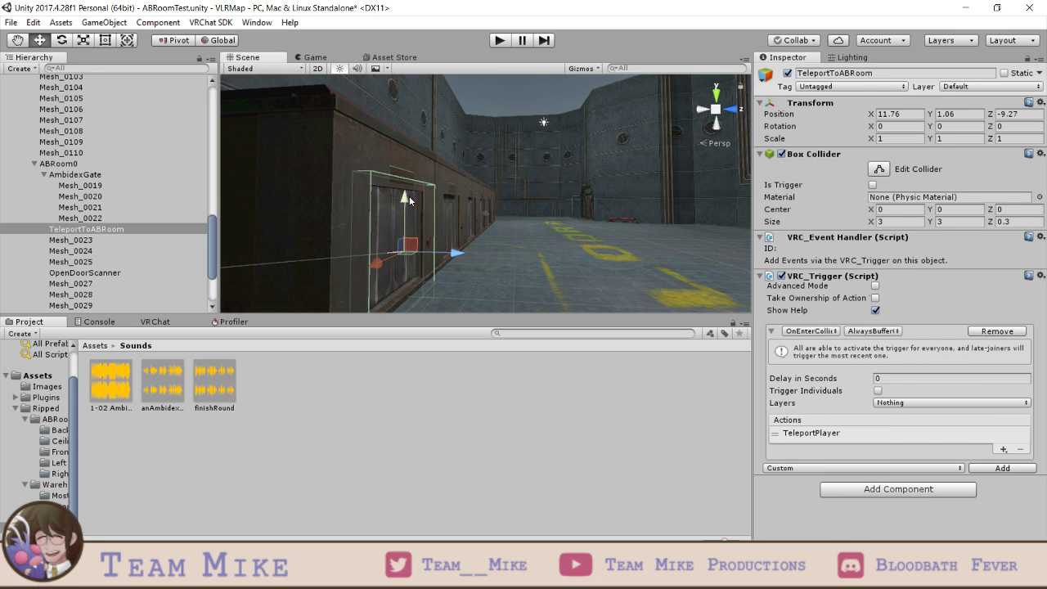
drag(409, 196, 403, 175)
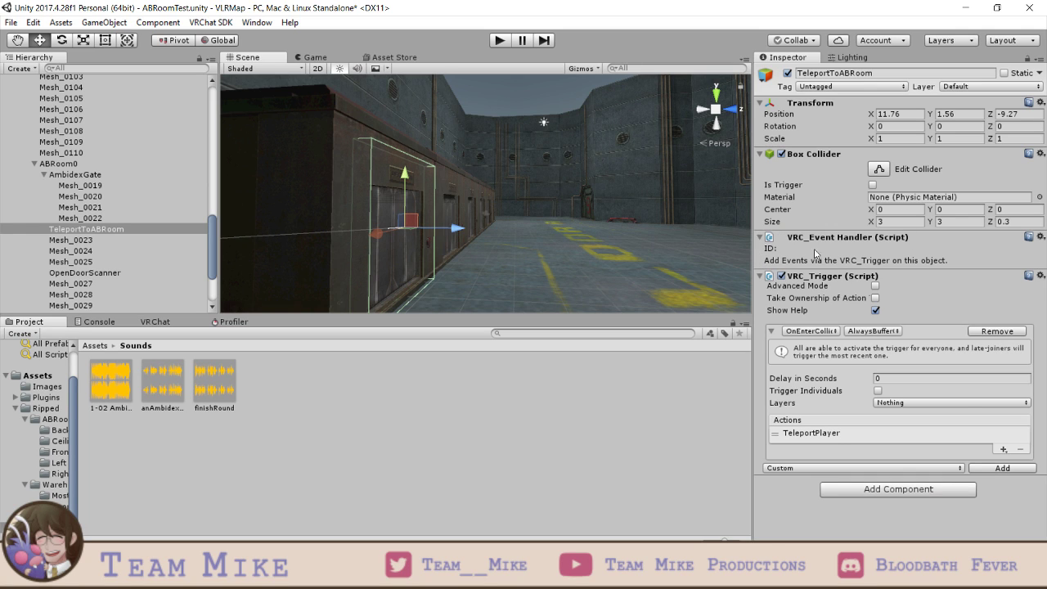
click(908, 222)
text(1)
key(Tab)
text(1)
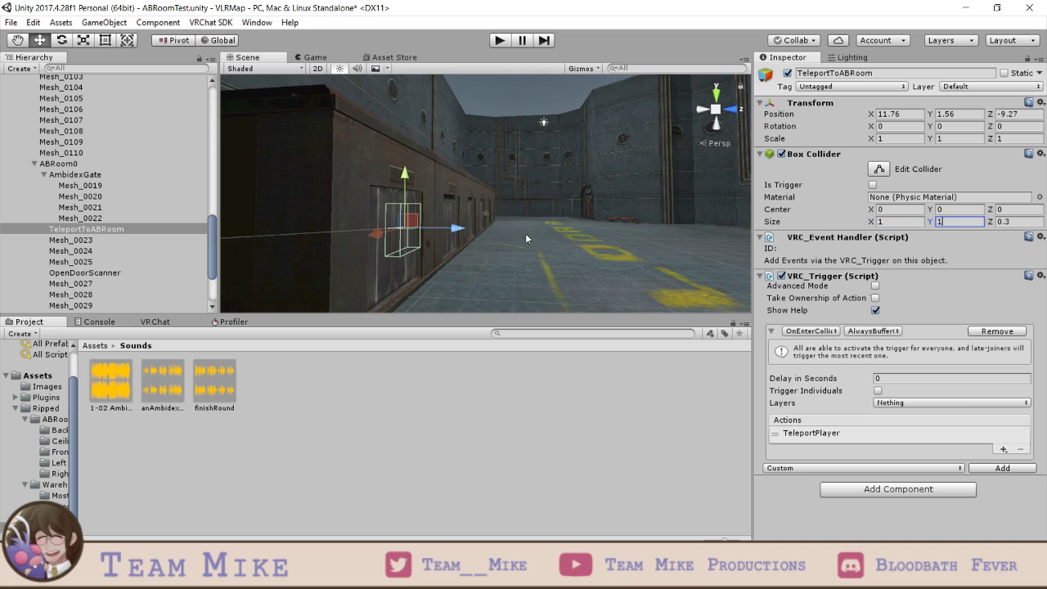
- Lower TeleportToABRoom to floor level in front of the gate at Y 0.53 and Z -9.09, and save the scene
drag(458, 228, 489, 230)
drag(434, 174, 442, 229)
drag(493, 284, 471, 283)
key(ctrl+s)
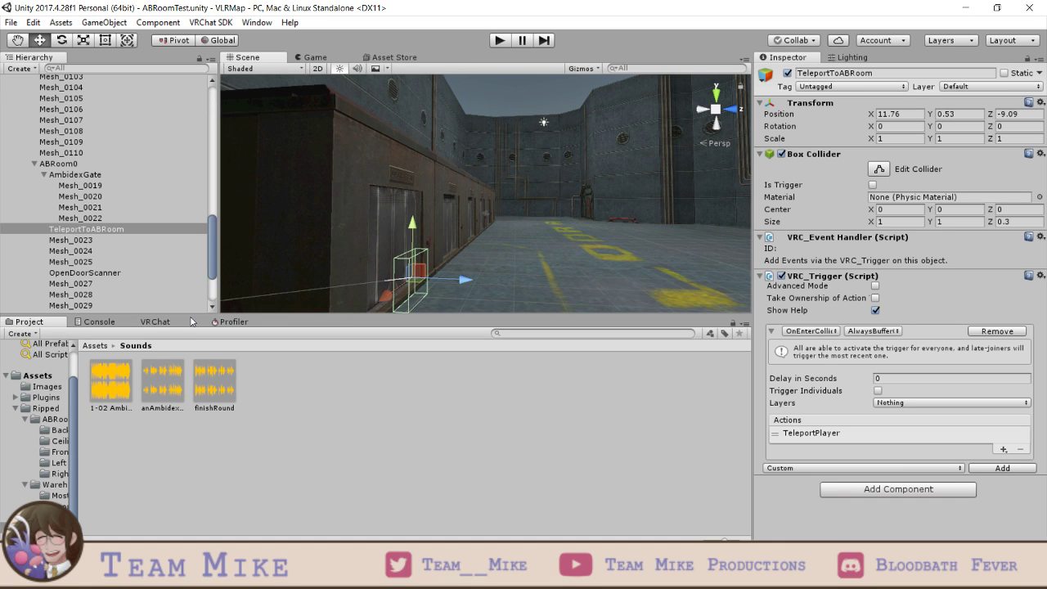
- Run a new VRChat test build and walk across the warehouse up to the closed Ambidex gate
click(154, 321)
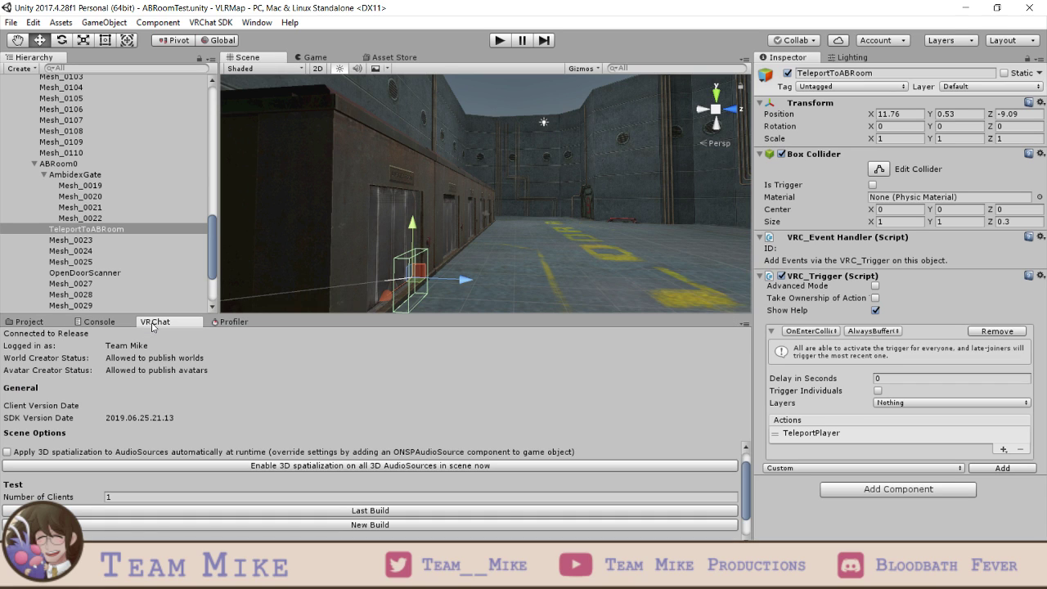
click(245, 526)
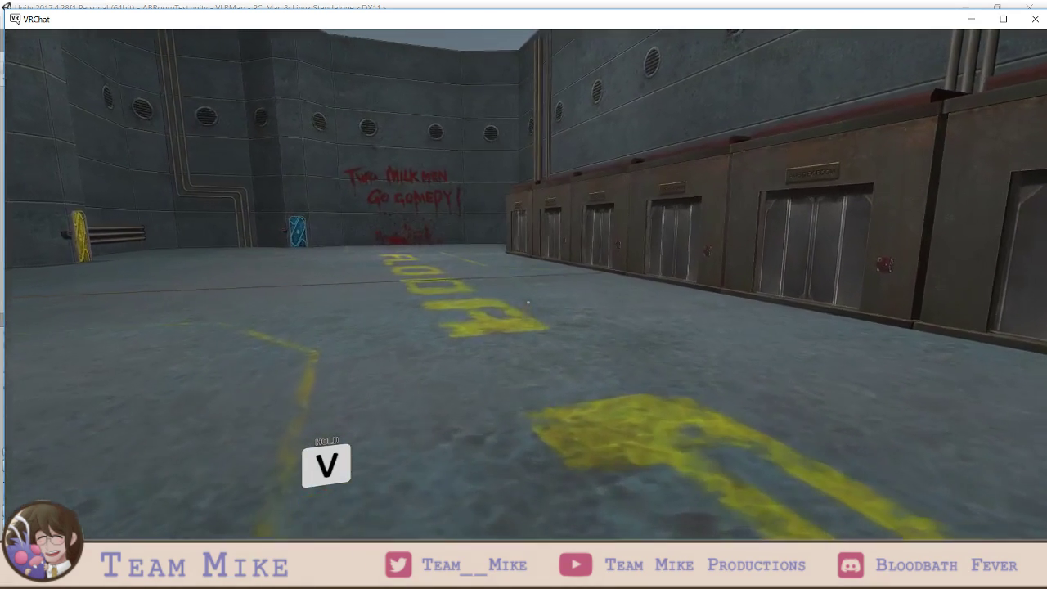
key(w)
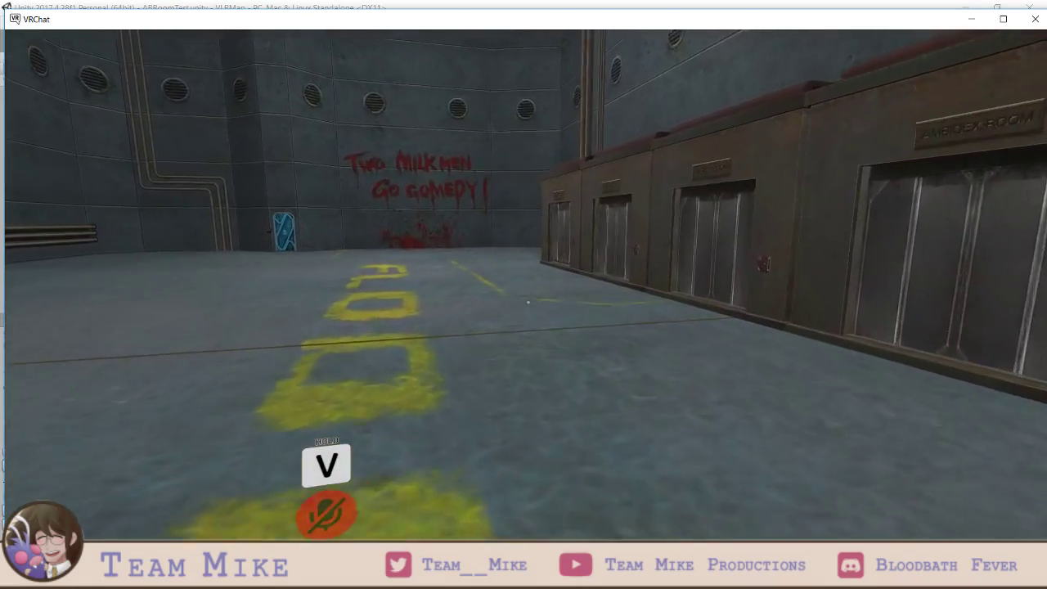
key(w)
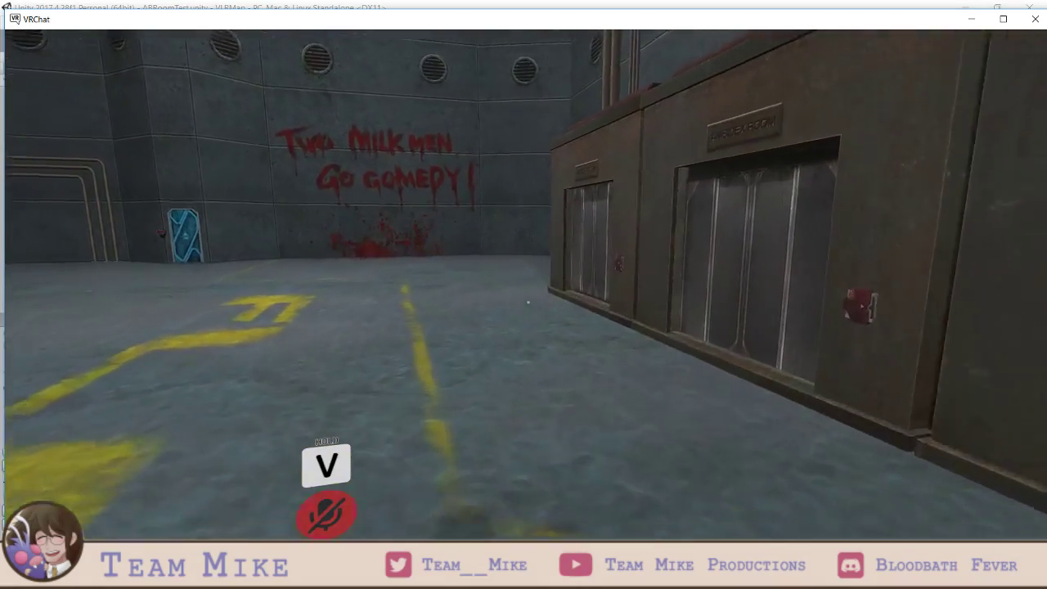
key(w)
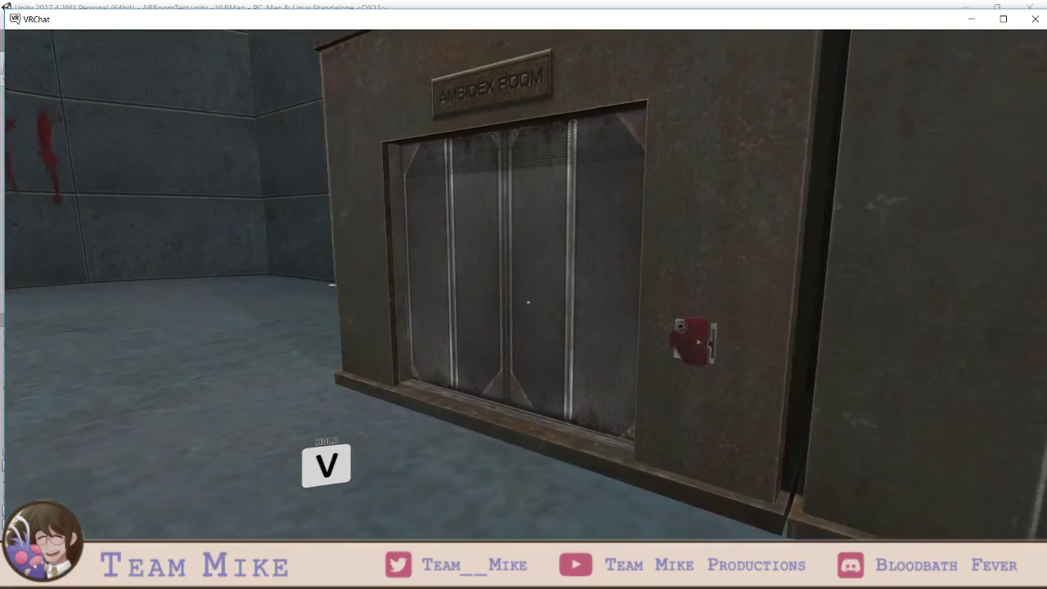
key(w)
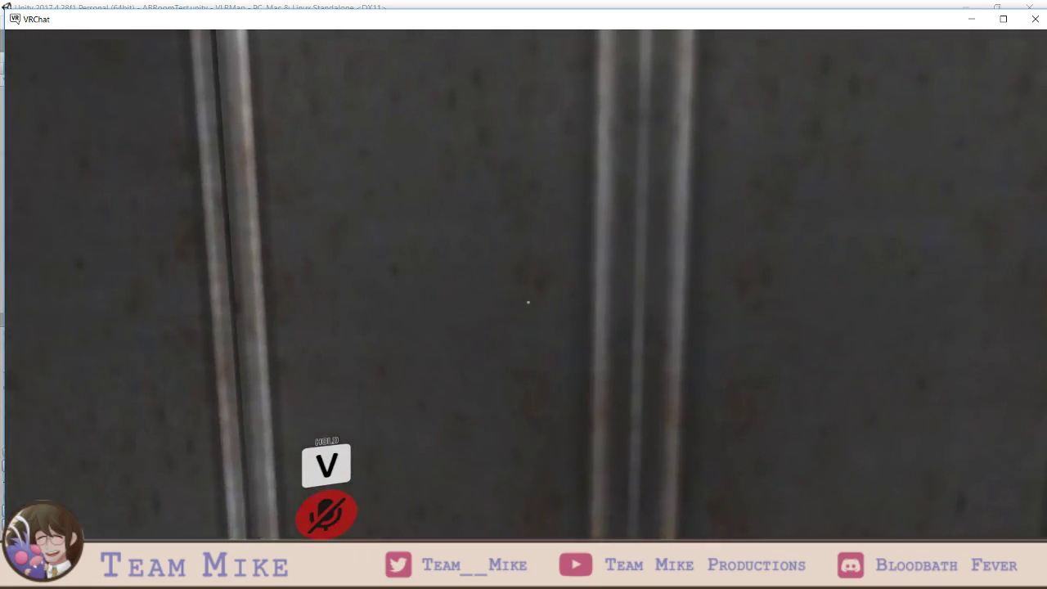
- Move back and forth against the closed Ambidex gate to test the collider teleport, and exit VRChat
key(w)
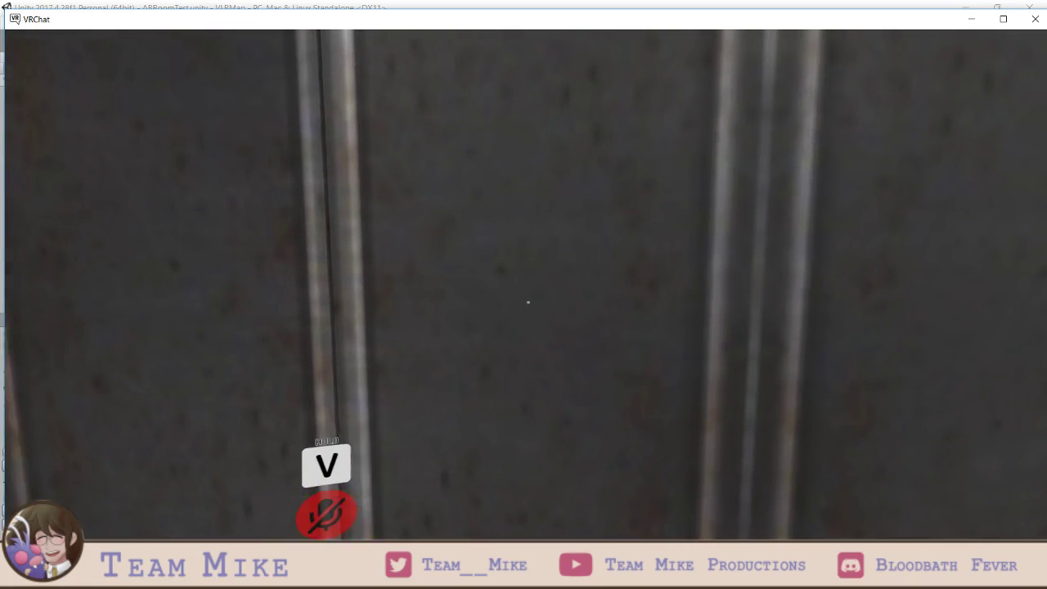
key(a)
key(d)
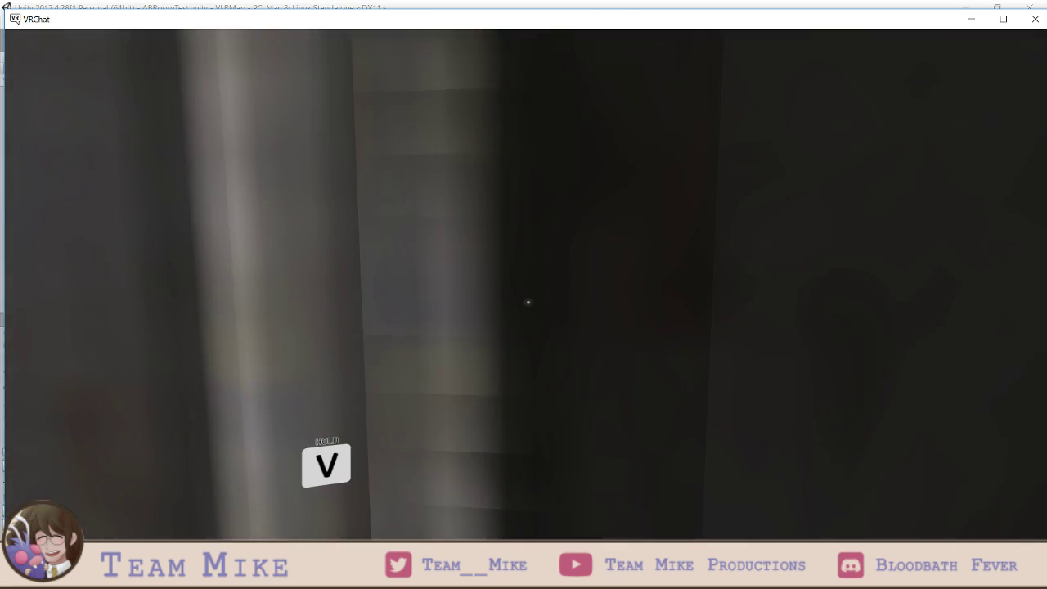
key(s)
key(w)
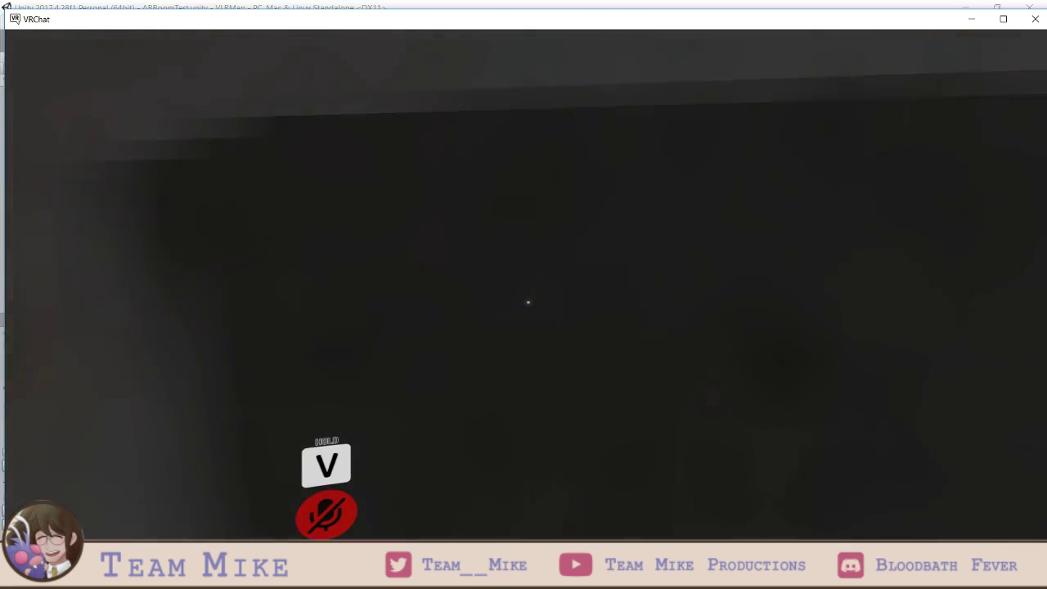
key(s)
key(Escape)
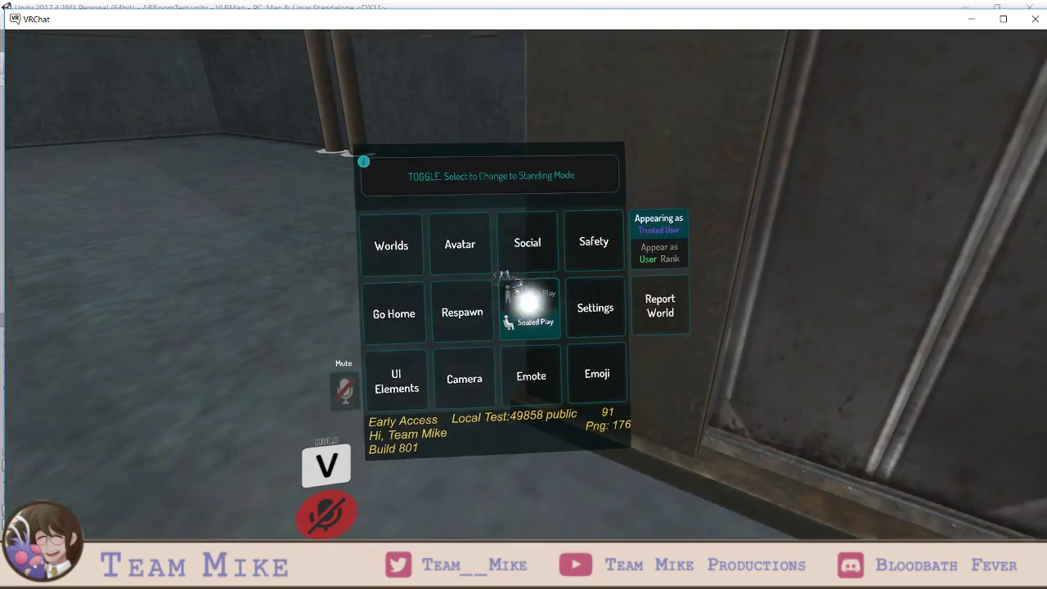
click(529, 303)
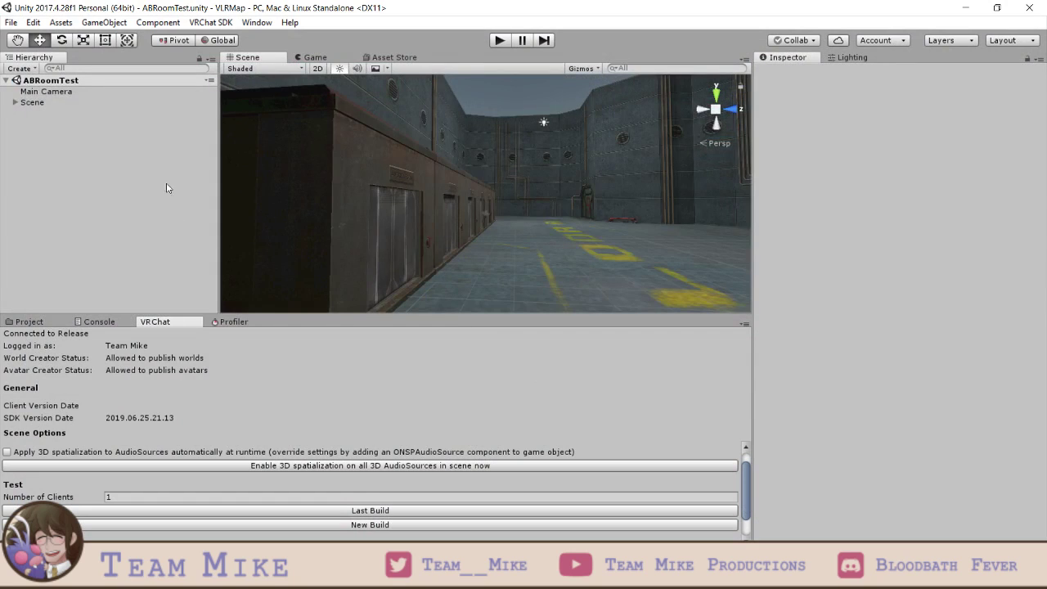
- Set TeleportToABRoom's trigger event back to OnEnterTrigger and enable Is Trigger on its box collider
click(12, 101)
click(37, 127)
click(15, 102)
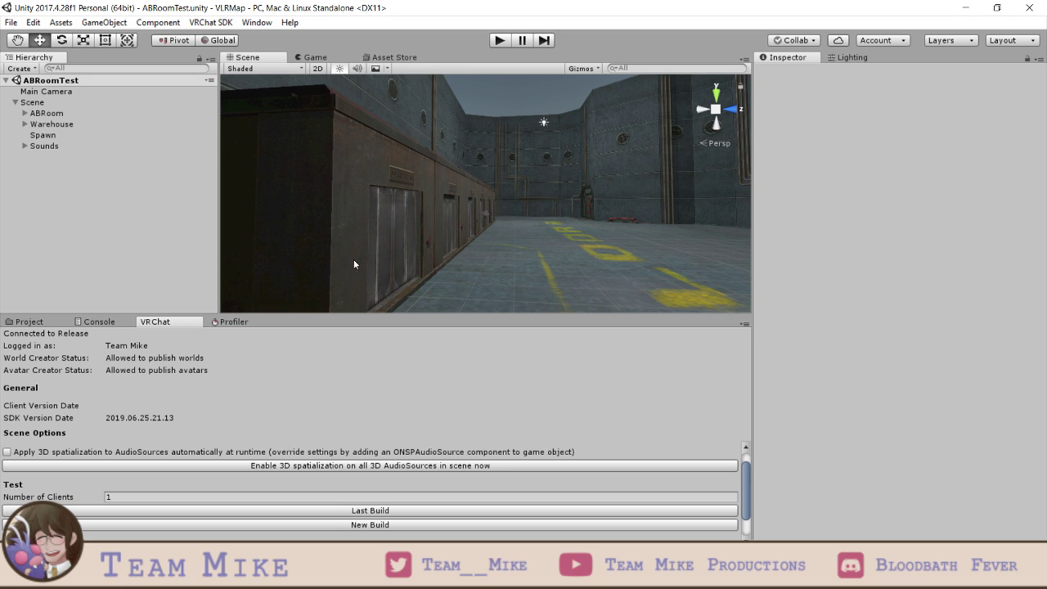
click(32, 321)
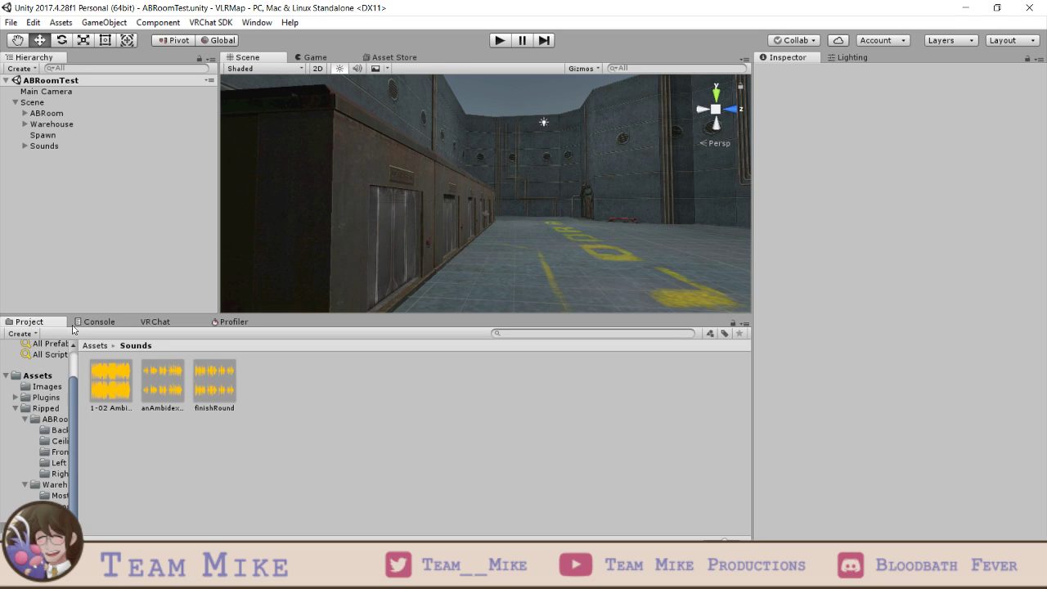
click(387, 260)
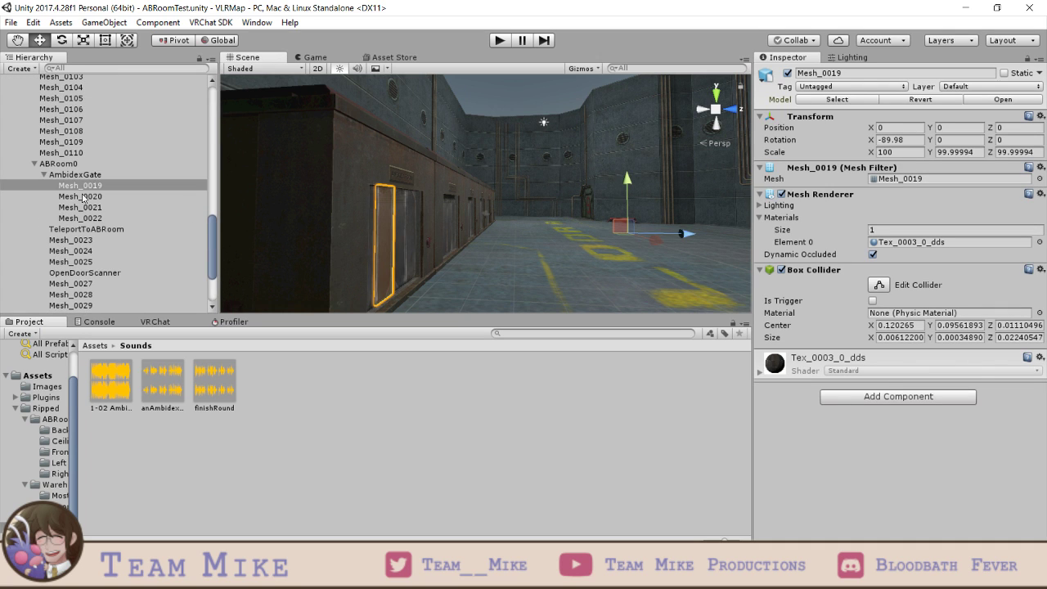
click(84, 230)
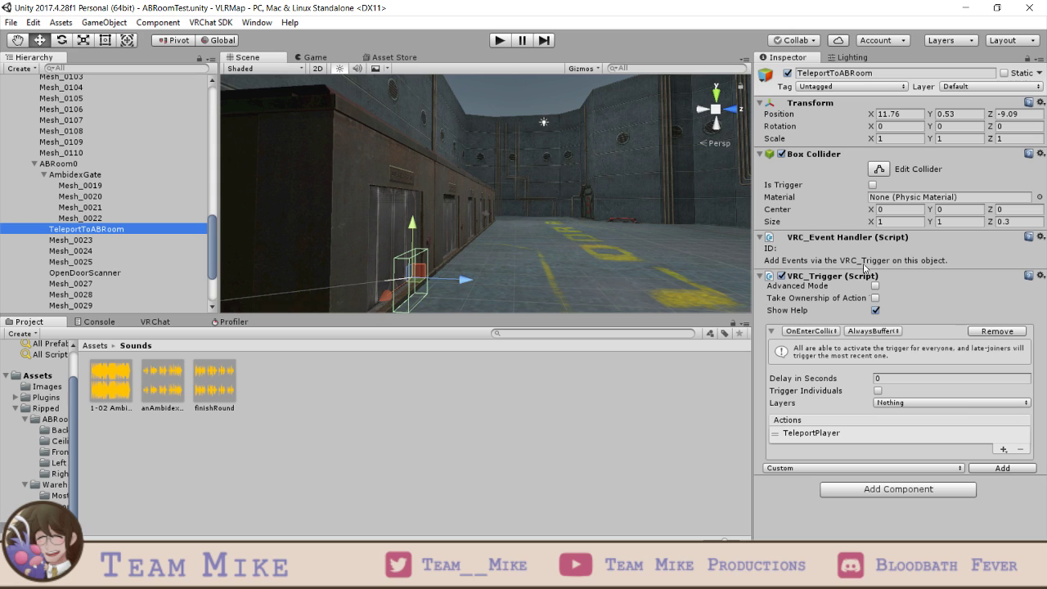
click(834, 335)
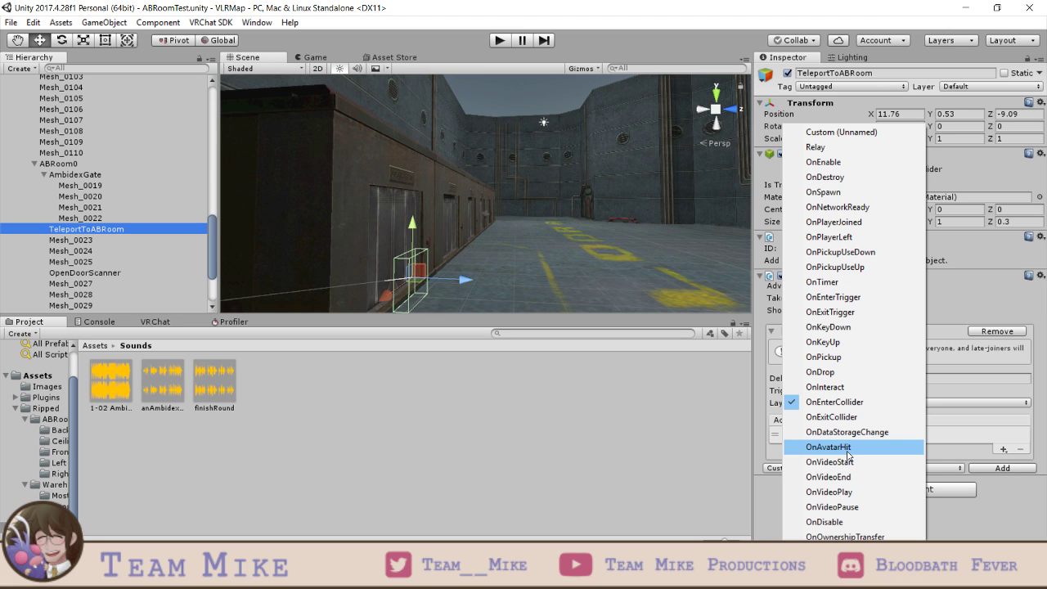
click(844, 299)
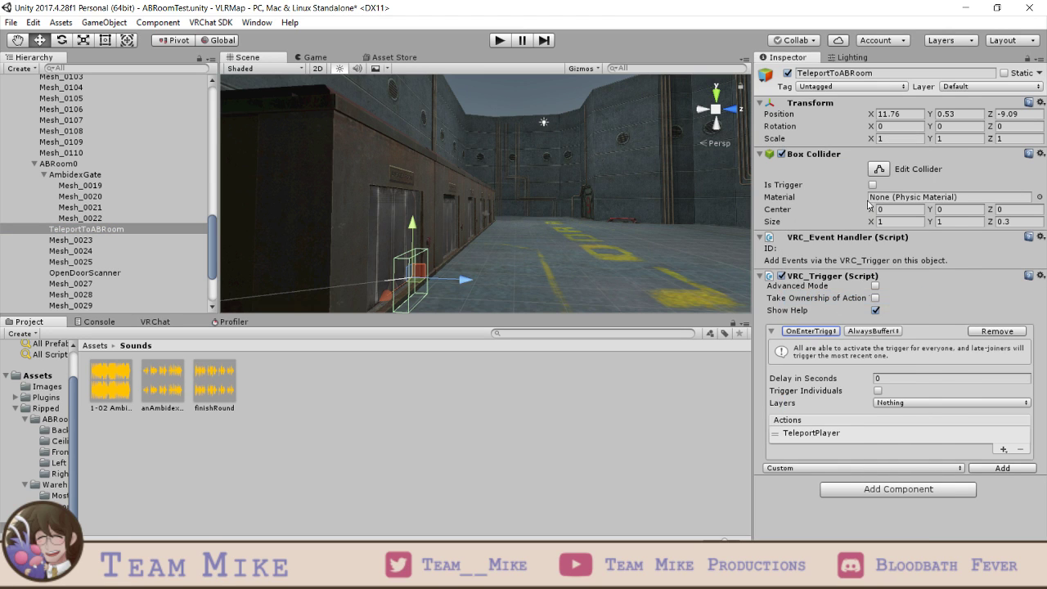
click(874, 185)
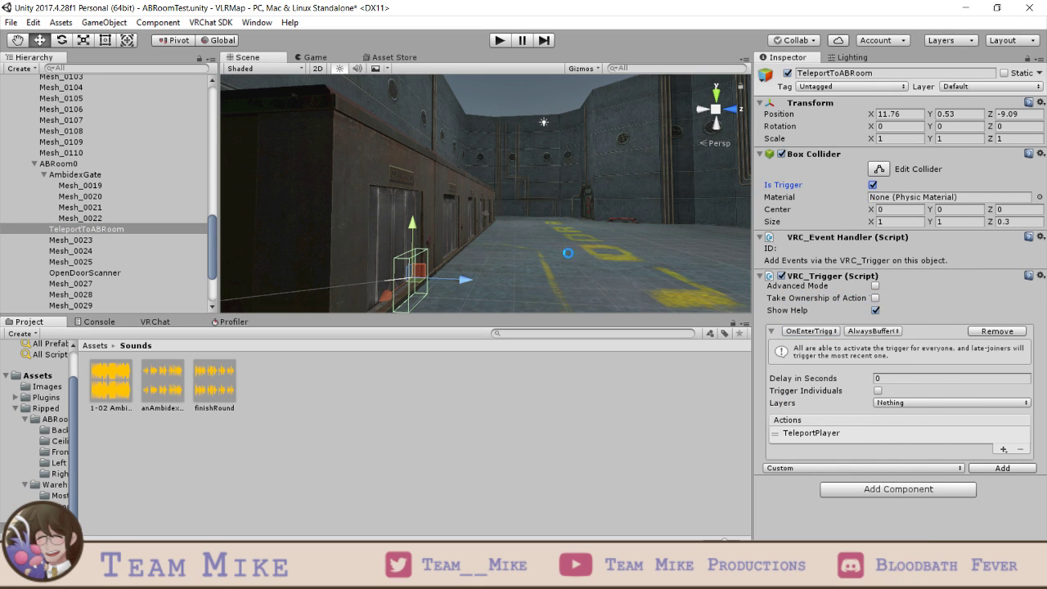
- Nudge TeleportToABRoom in front of the gate to Y 0.59 and Z -9.04, and save the scene
key(ctrl+s)
middle_drag(519, 221, 591, 170)
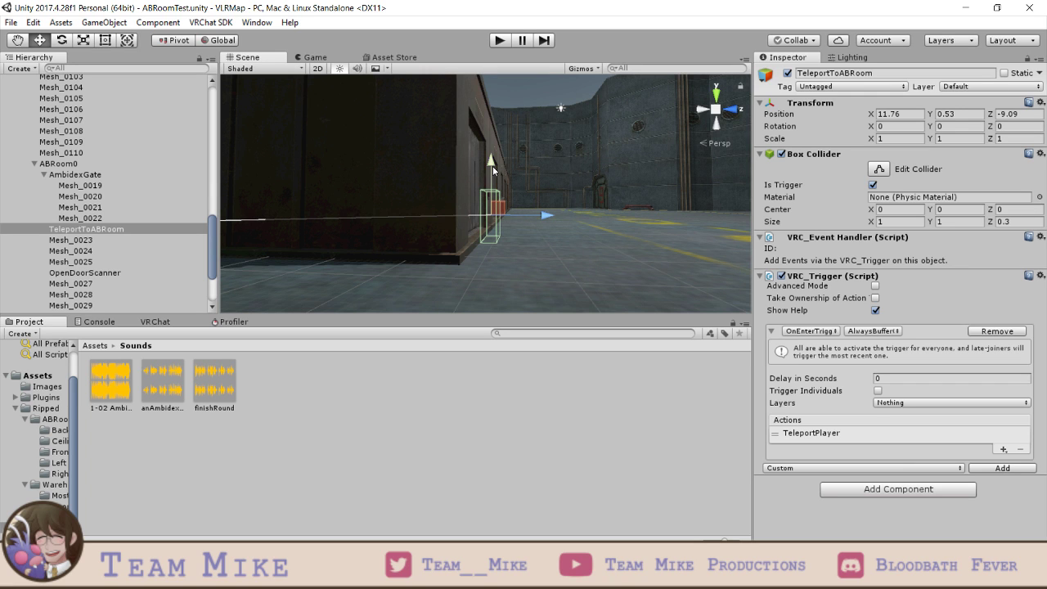
drag(492, 166, 492, 166)
key(ctrl+s)
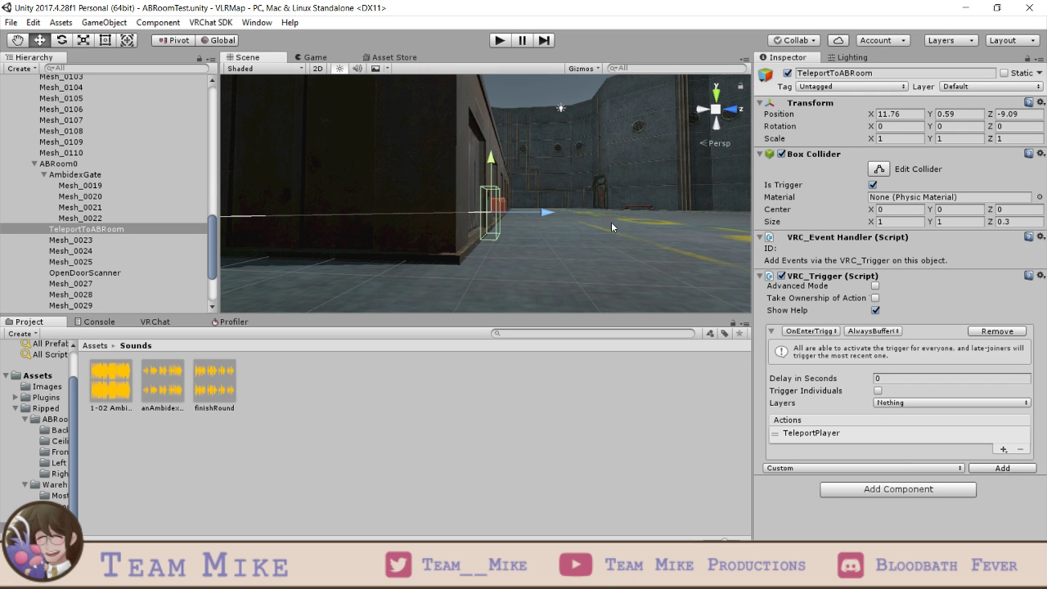
middle_drag(611, 222, 534, 219)
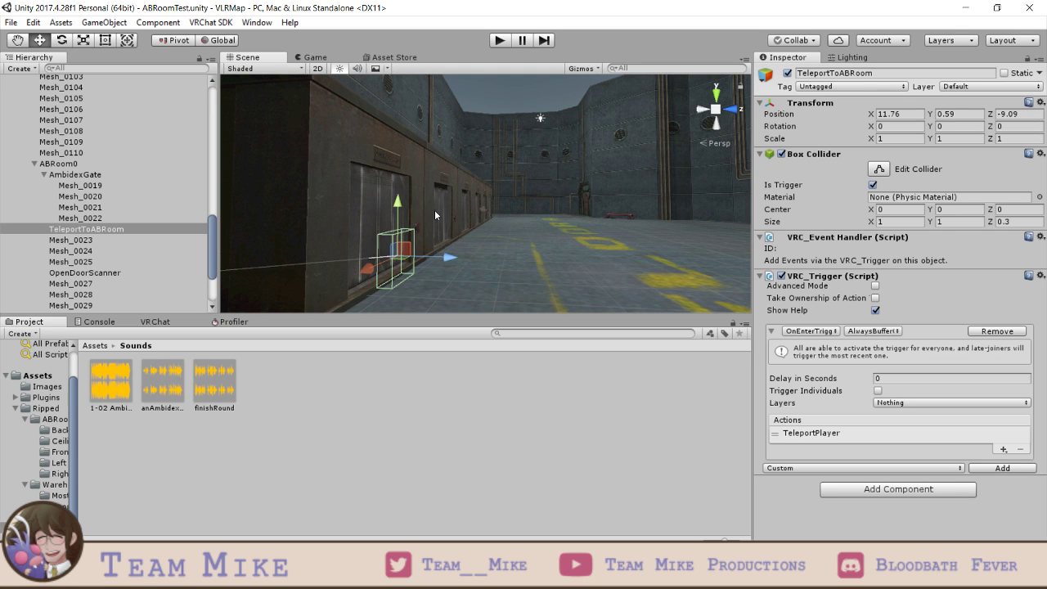
drag(451, 258, 454, 260)
key(ctrl+s)
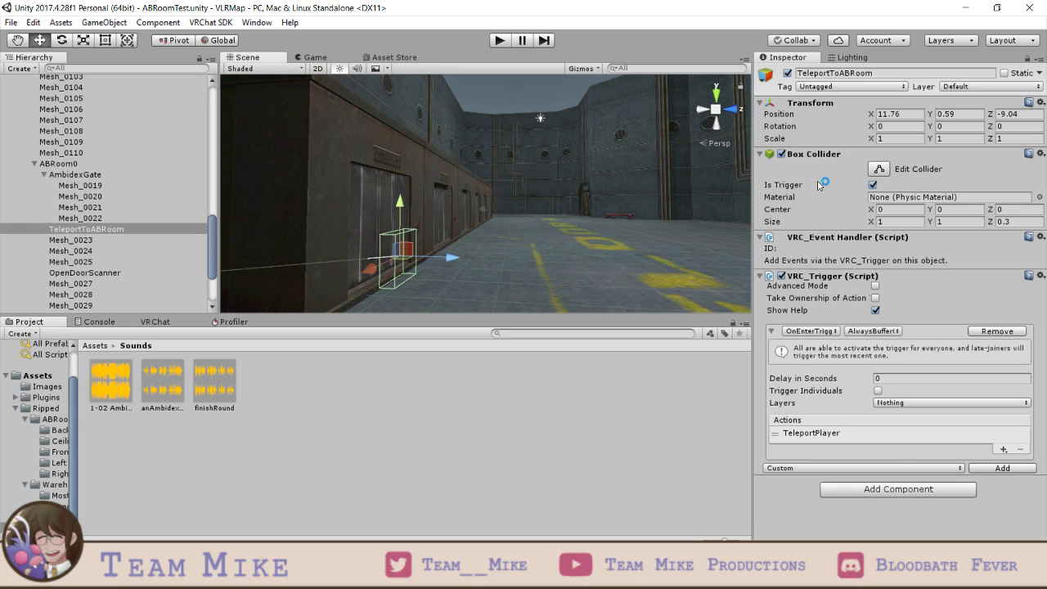
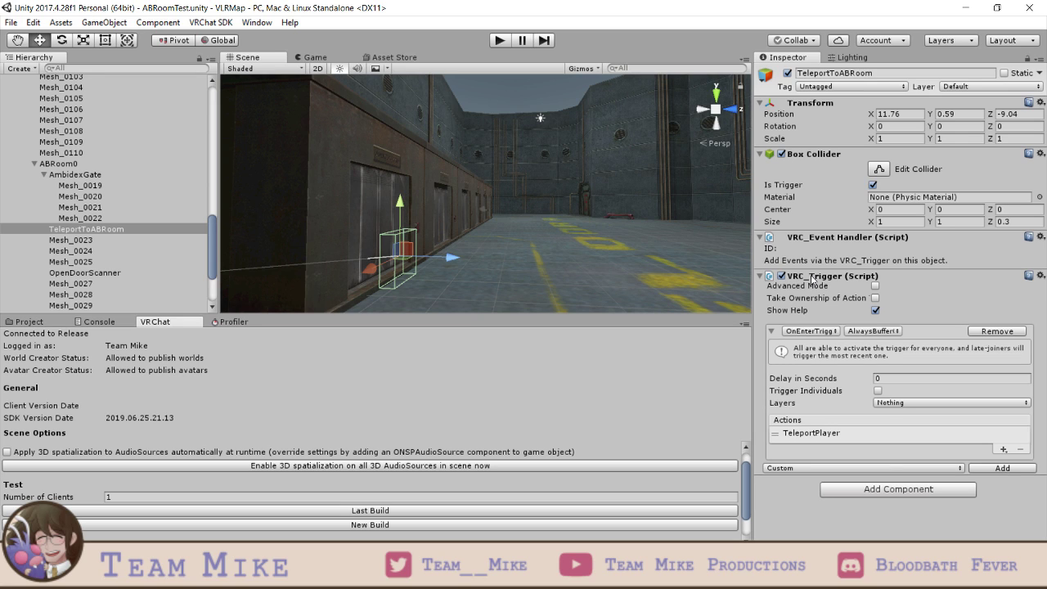
- Review TeleportToABRoom's Is Trigger setting, its trigger event options and the receiver of its TeleportPlayer action
click(872, 184)
click(873, 184)
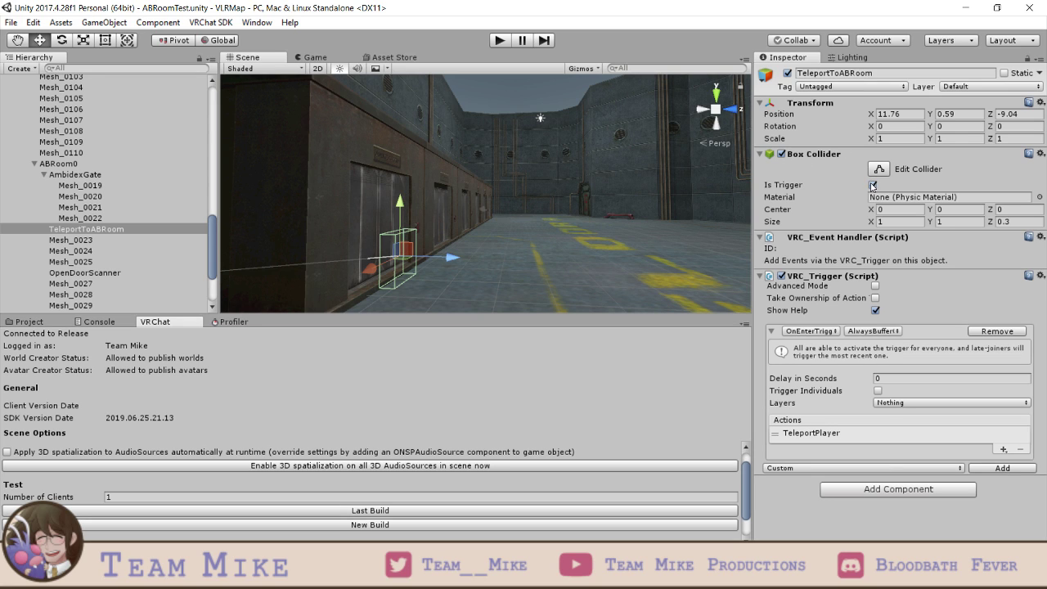
click(812, 332)
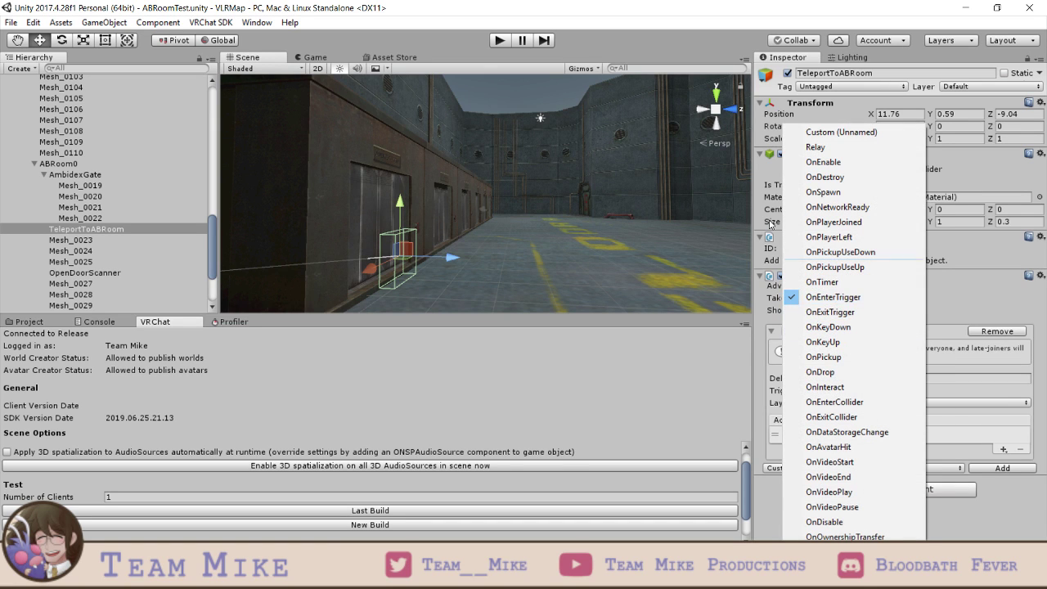
click(666, 21)
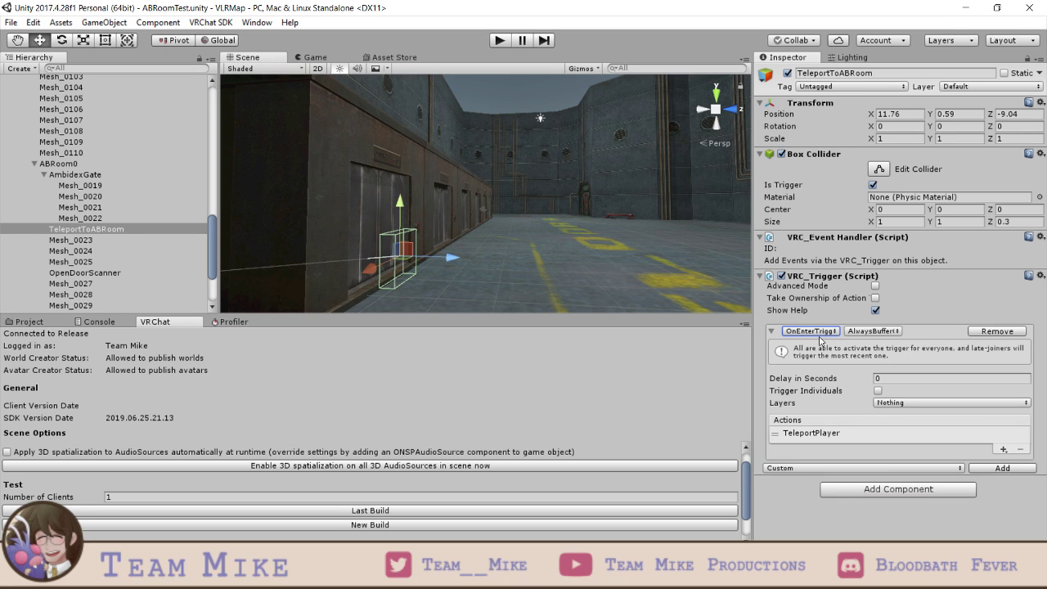
click(804, 434)
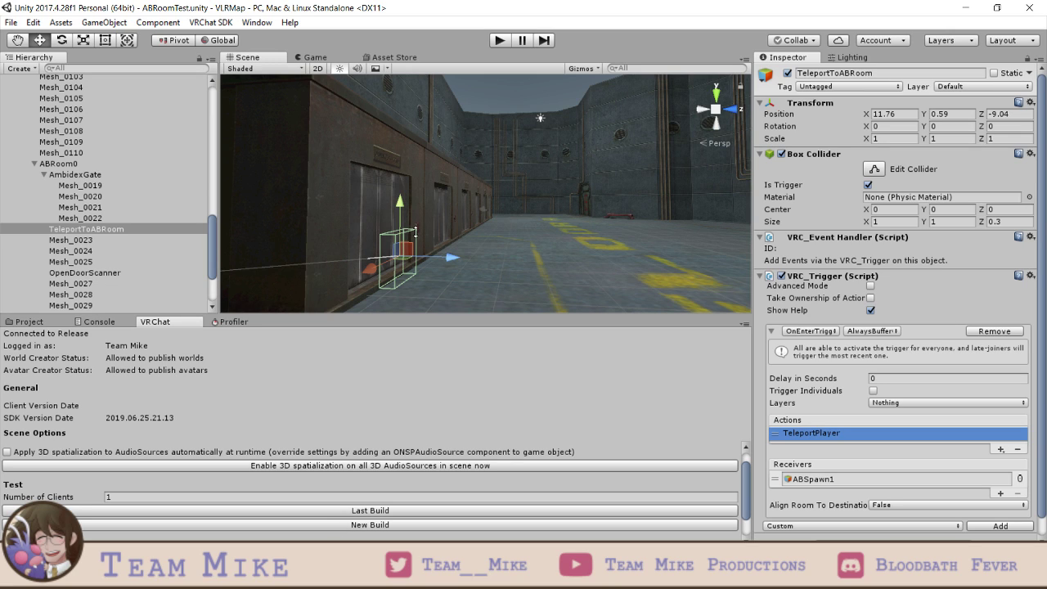
- Launch a new VRChat test build and walk through the warehouse to the closed Ambidex gate
click(377, 524)
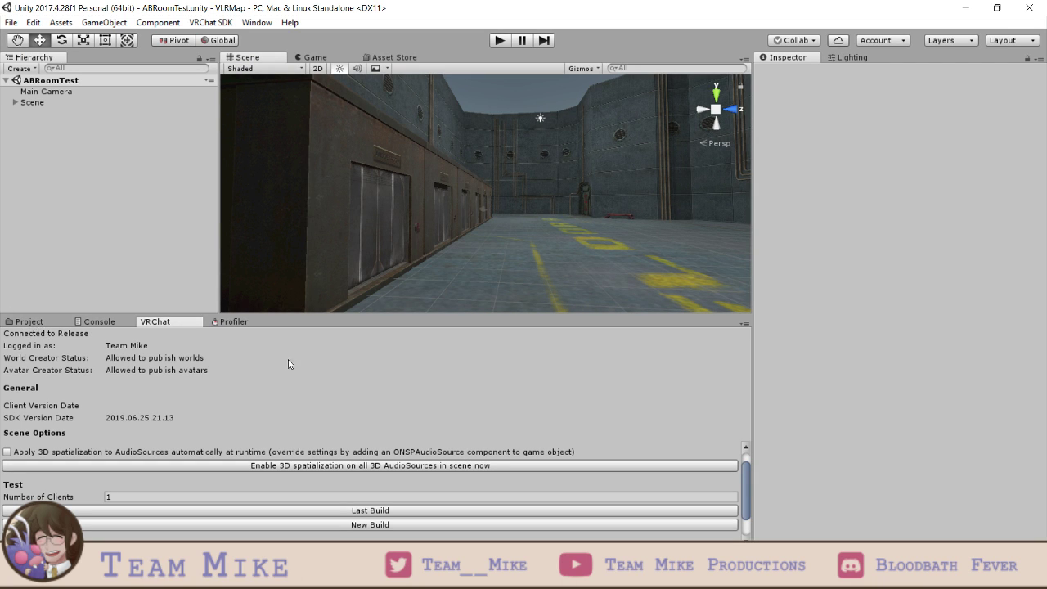
click(37, 322)
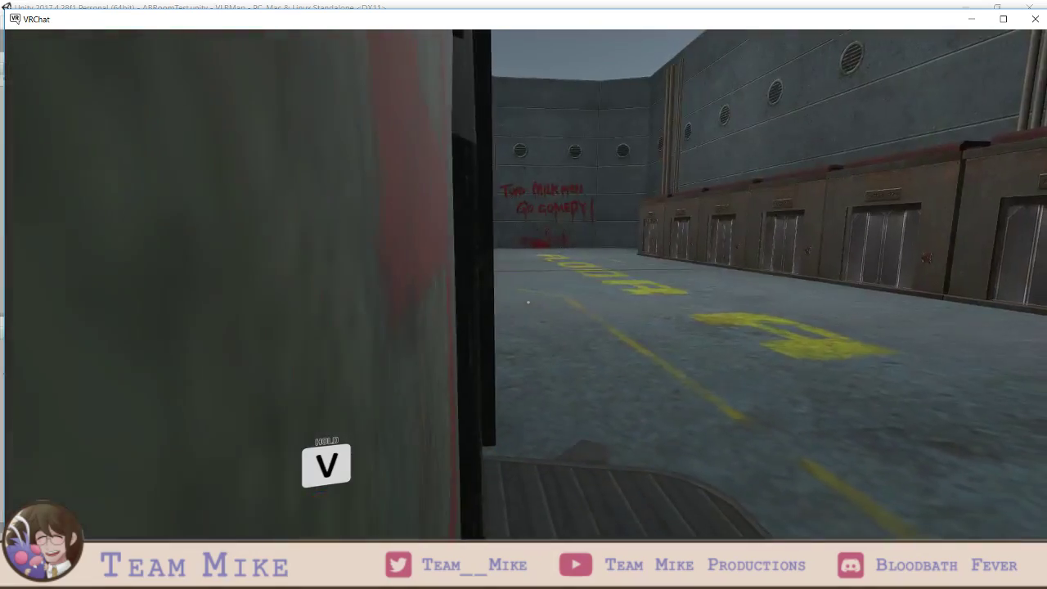
key(w)
key(w)
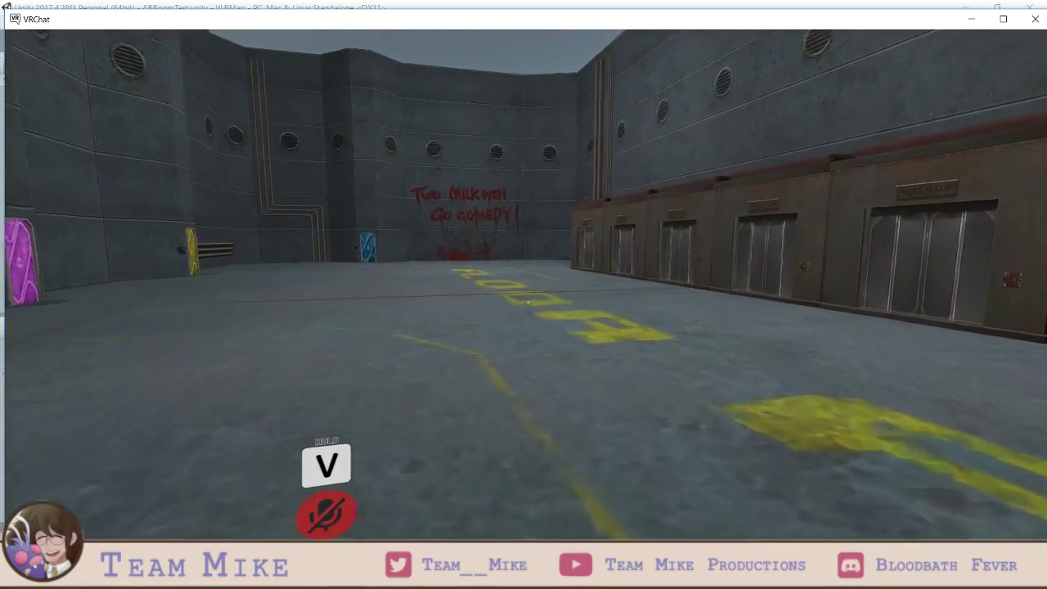
key(w)
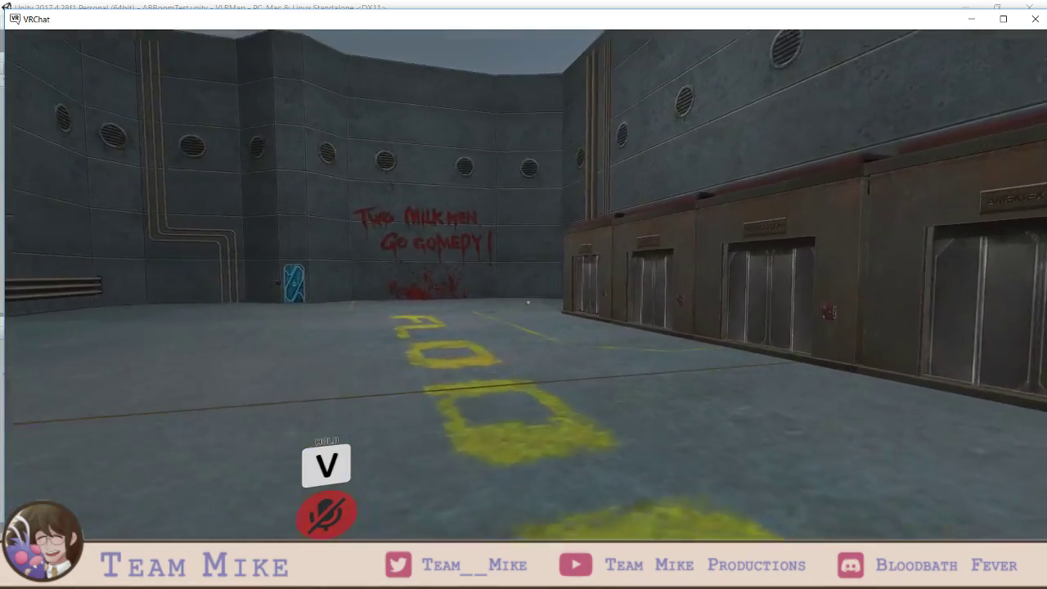
key(v)
key(w)
key(v)
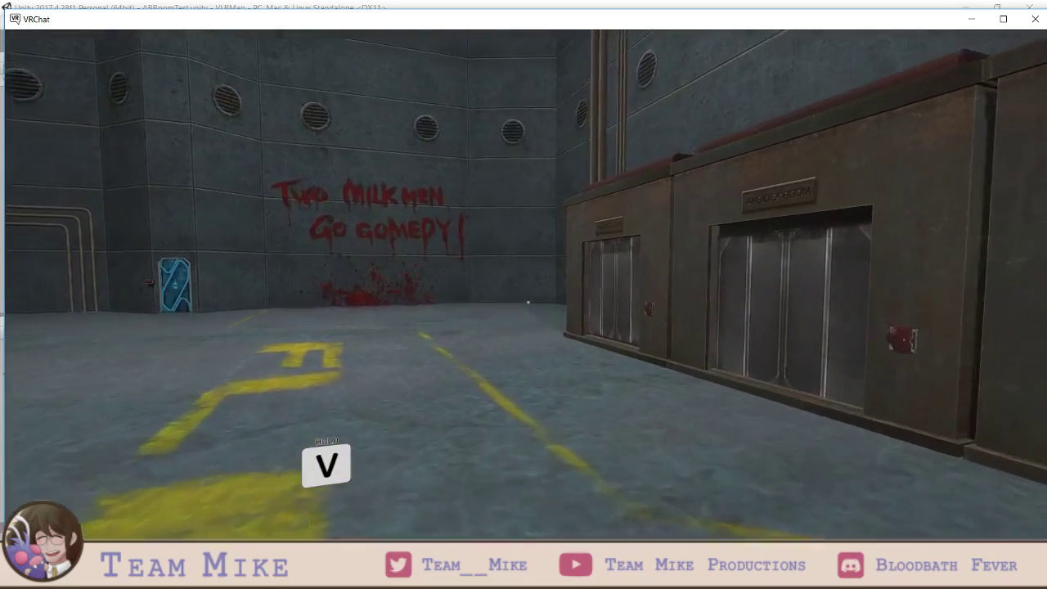
key(w)
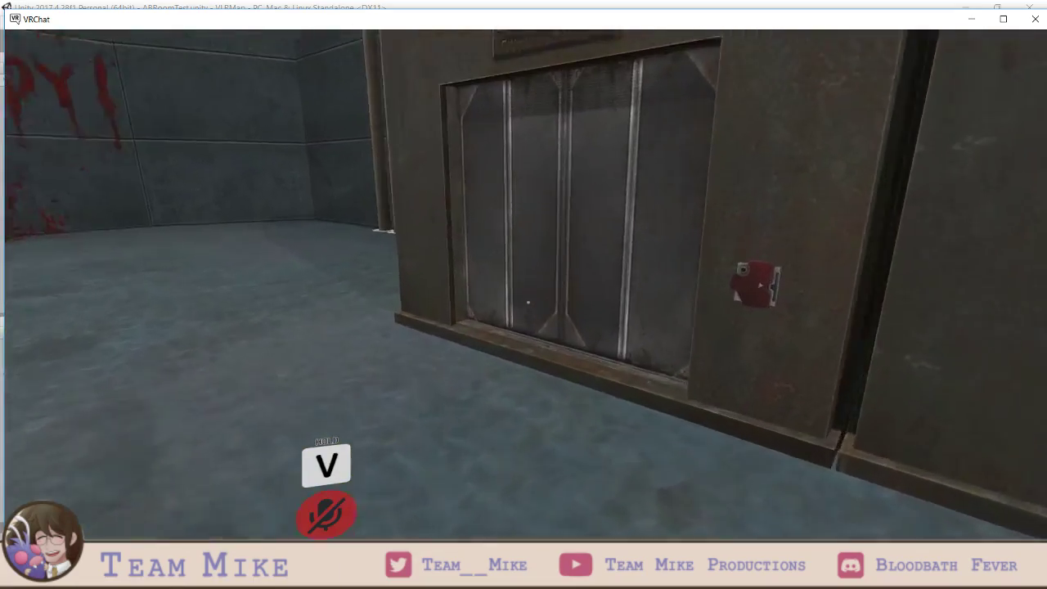
key(v)
key(w)
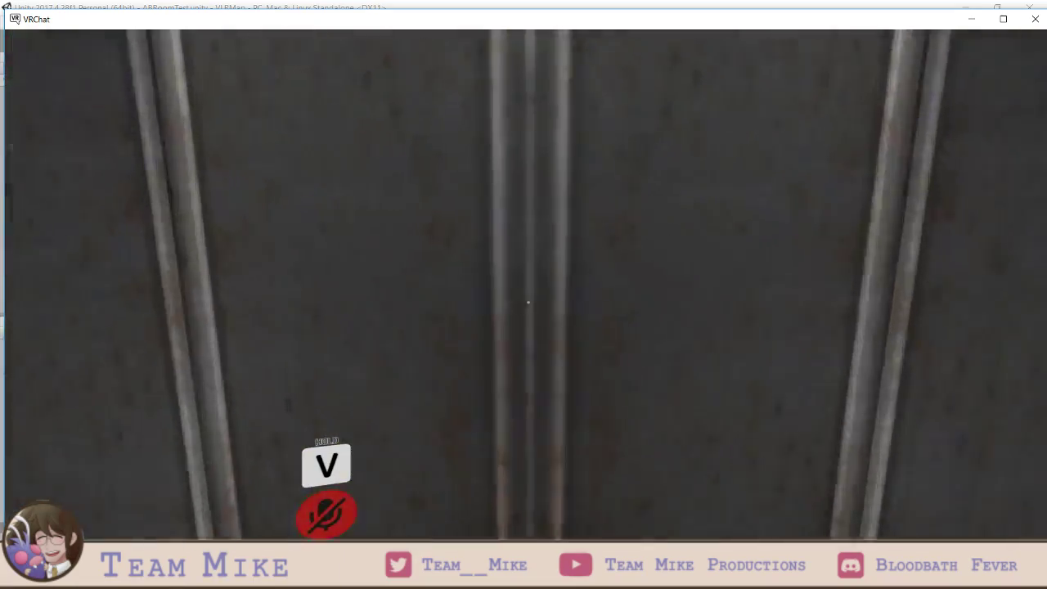
- Walk into the closed Ambidex gate and back out of it to test the OnEnterTrigger teleport
key(v)
key(w)
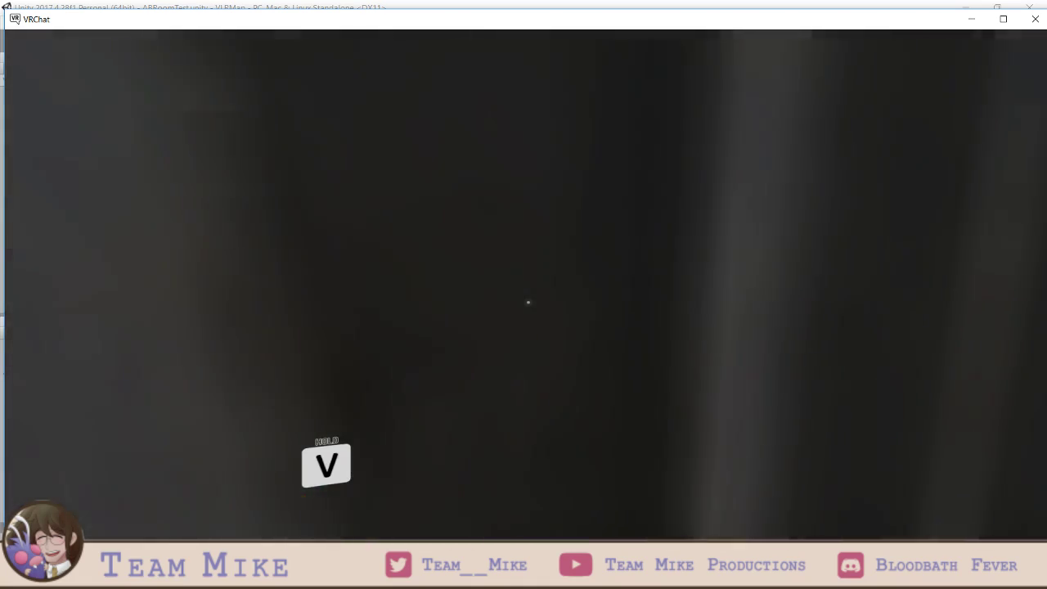
key(s)
key(s)
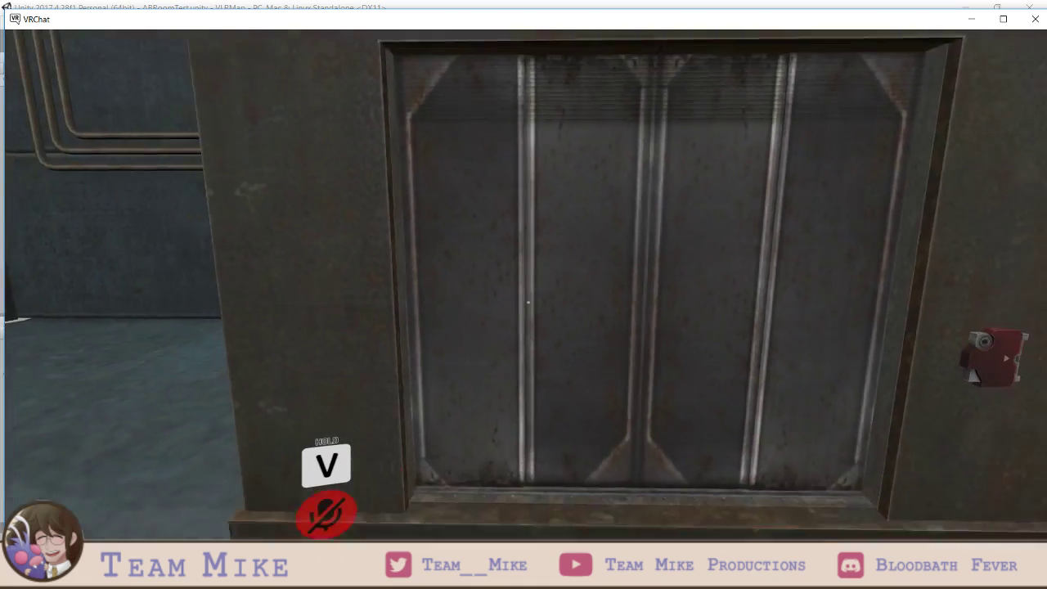
key(w)
key(v)
key(s)
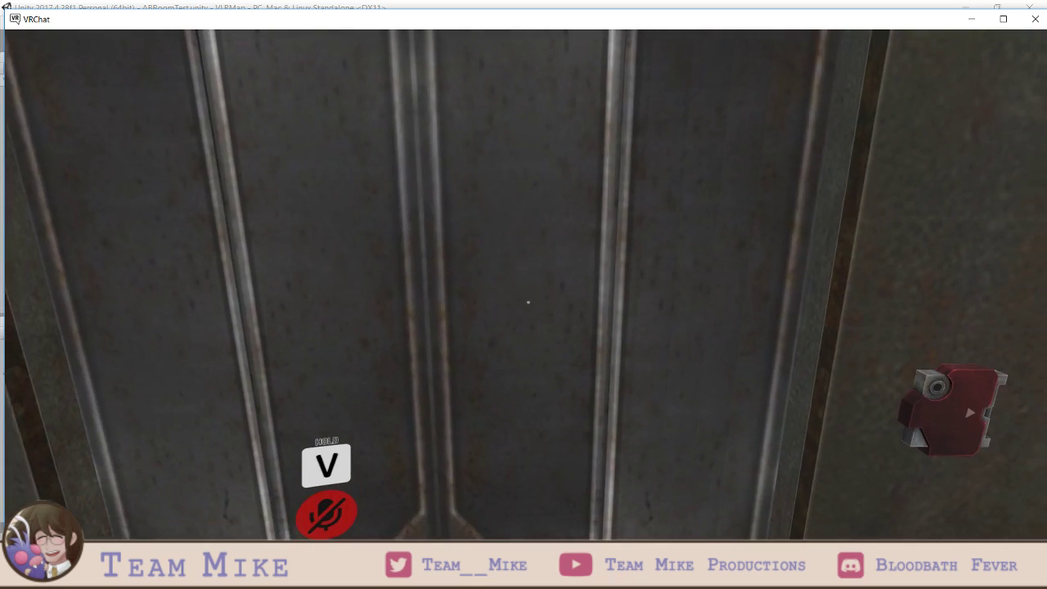
- Move around in front of the Ambidex gate's scanner to retest the teleport, and exit VRChat
key(v)
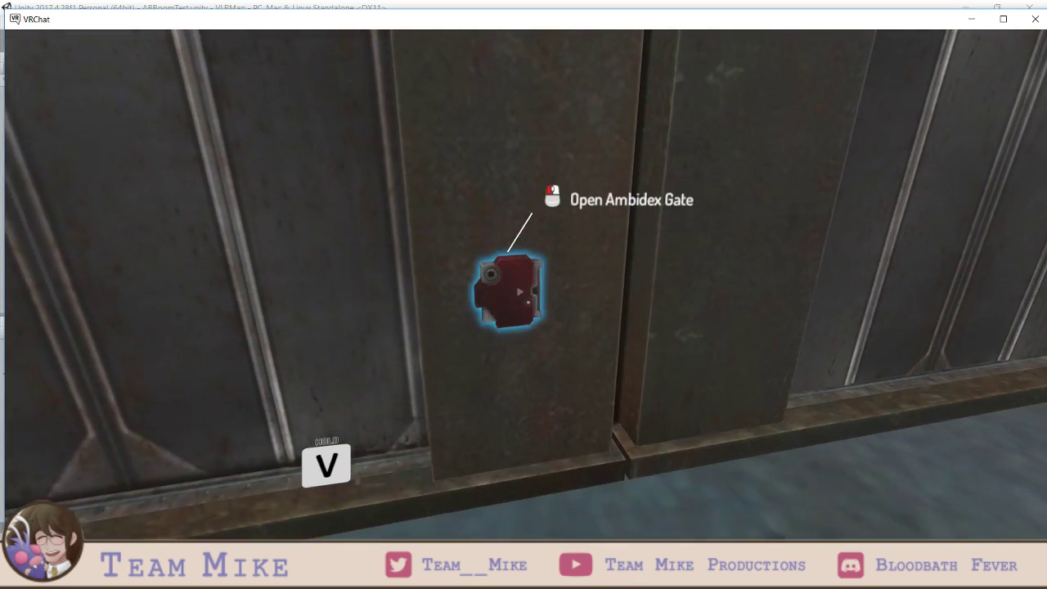
key(s)
key(w)
key(v)
key(d)
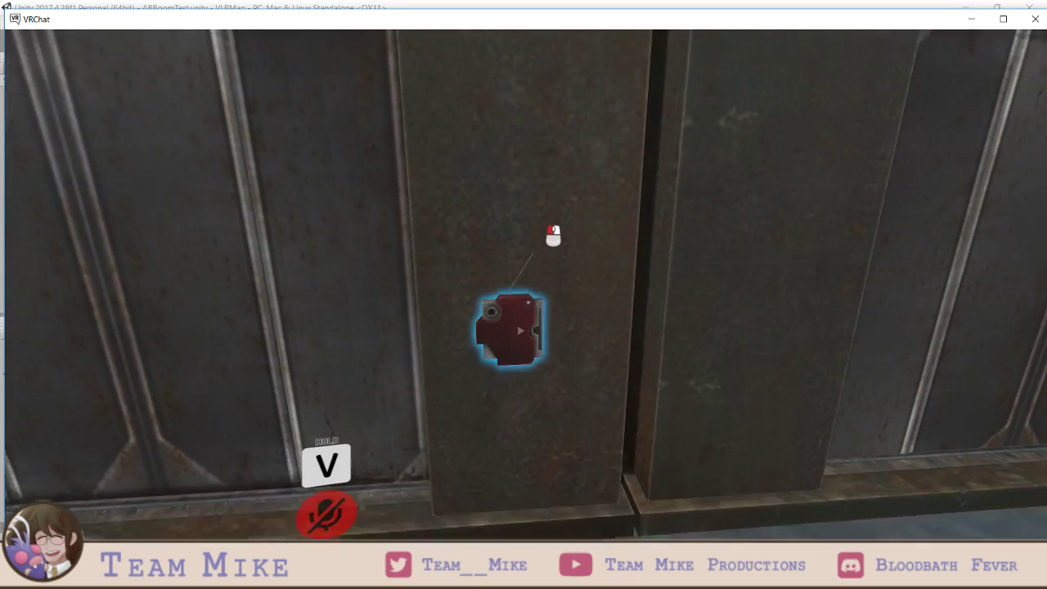
key(s)
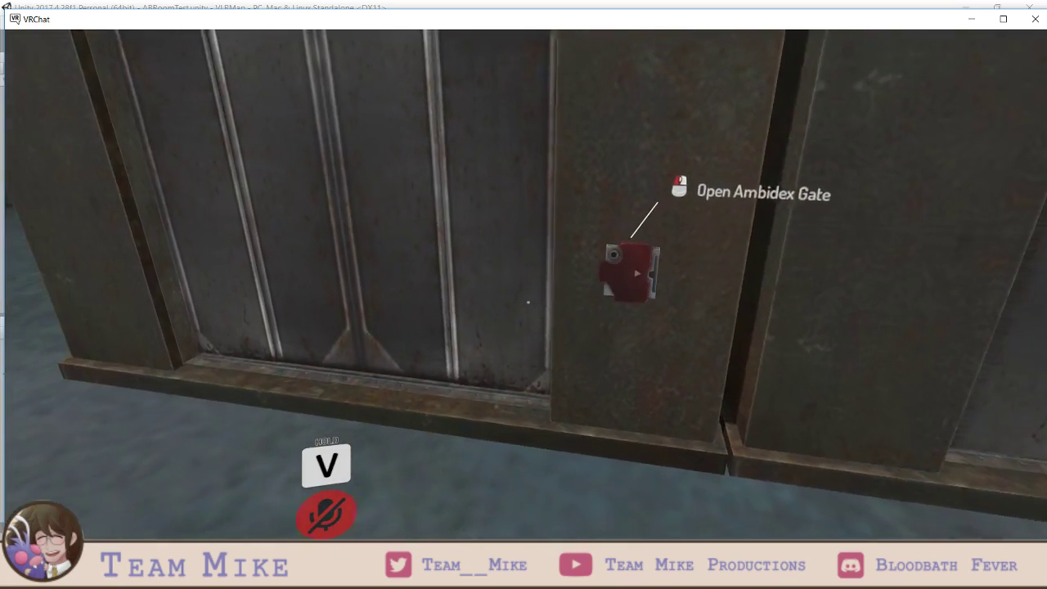
key(Escape)
click(531, 301)
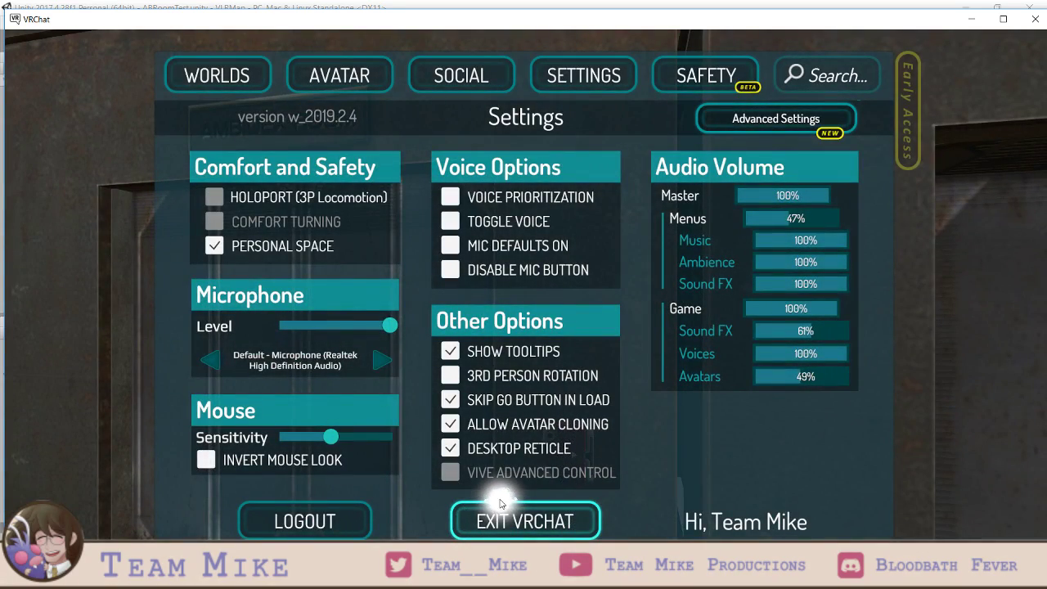
click(501, 502)
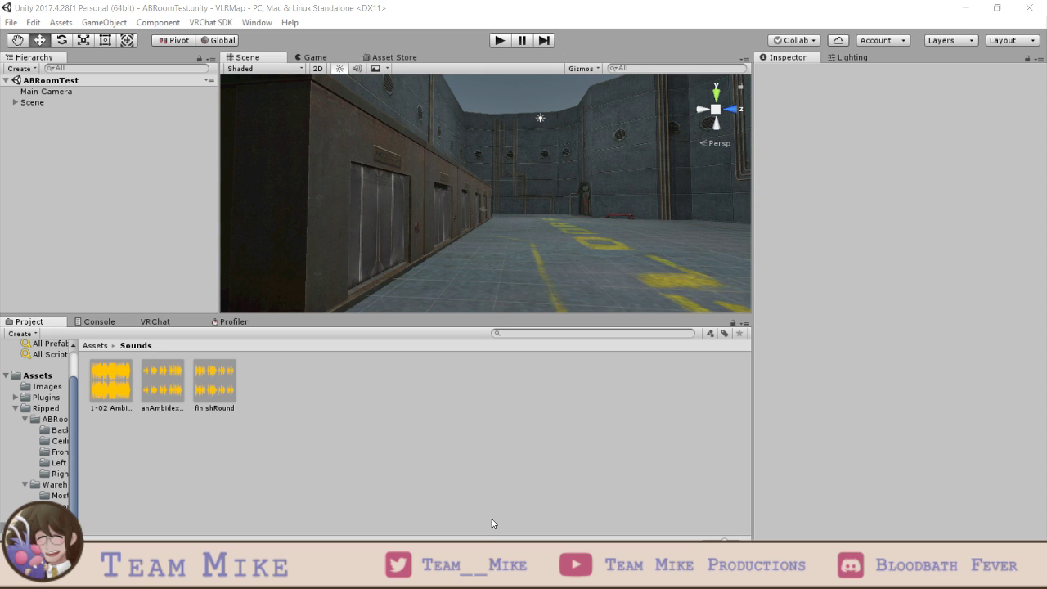
- Set TeleportToABRoom's trigger event to OnInteract, disable Is Trigger on its box collider, and save the scene
right_drag(524, 234, 348, 219)
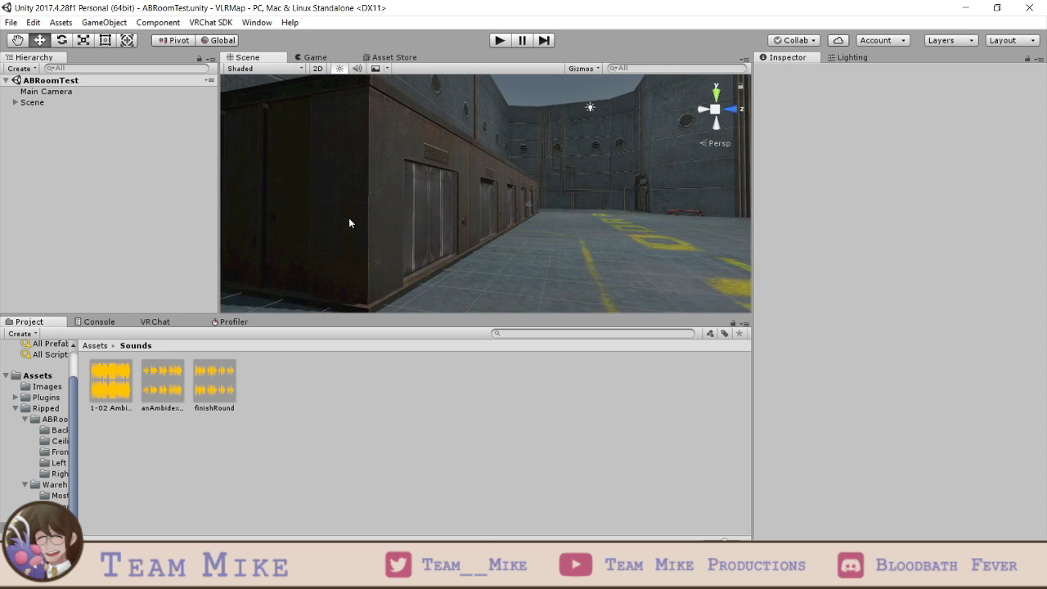
click(394, 221)
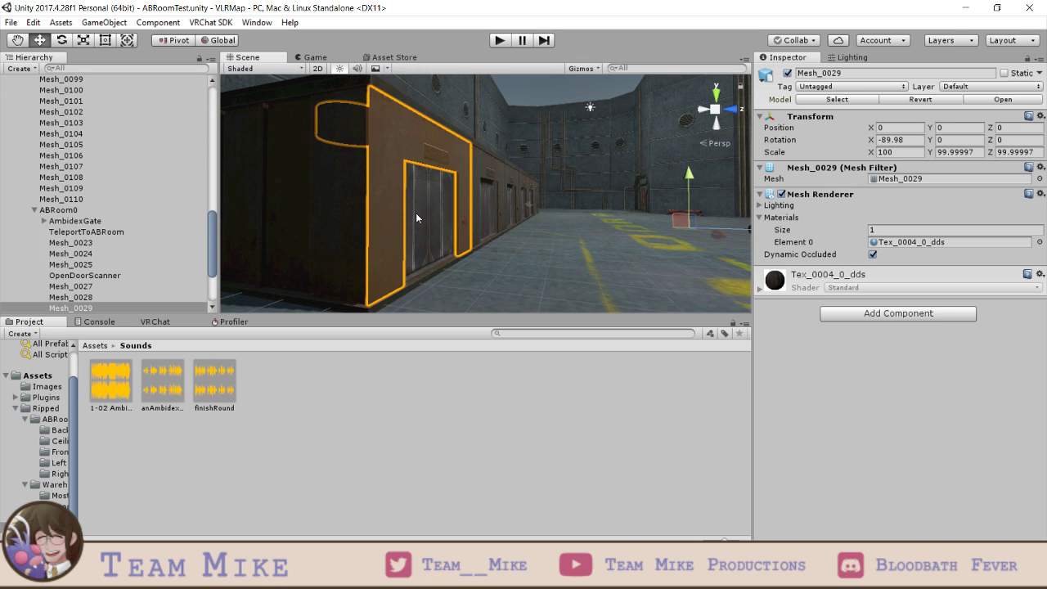
click(415, 212)
click(90, 195)
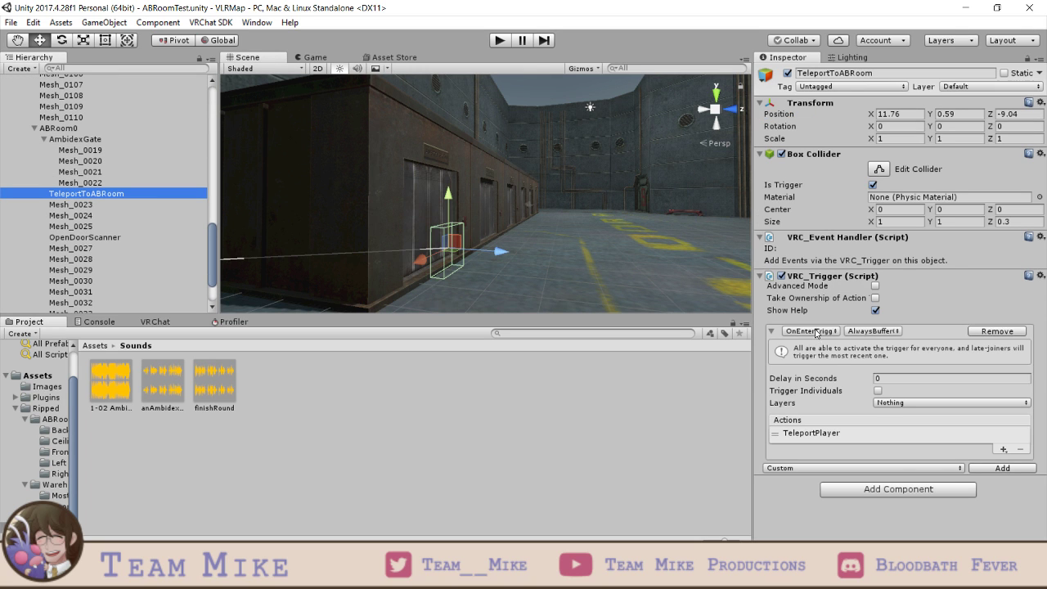
click(809, 331)
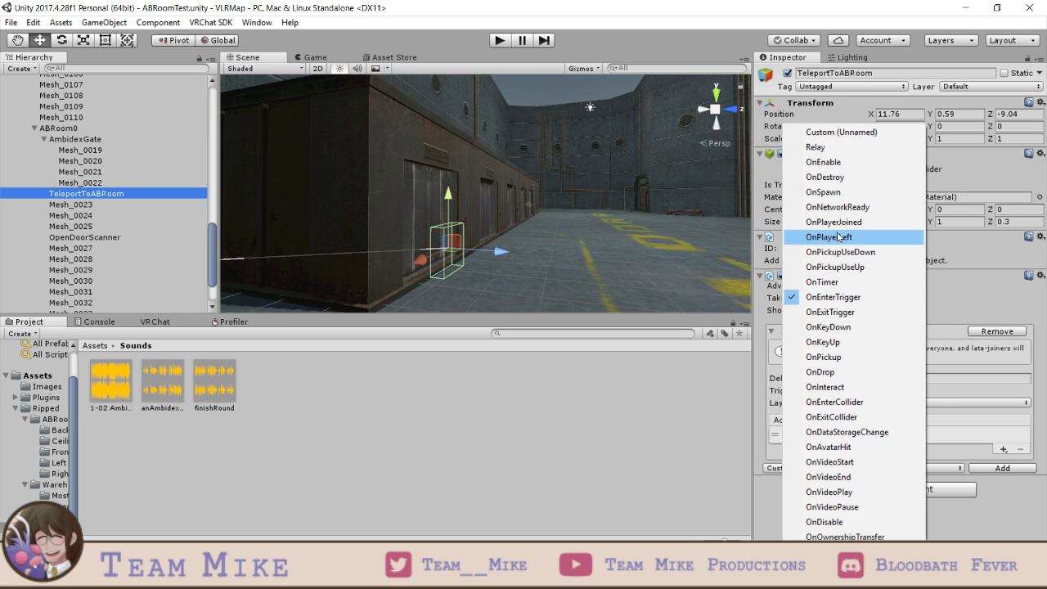
click(847, 386)
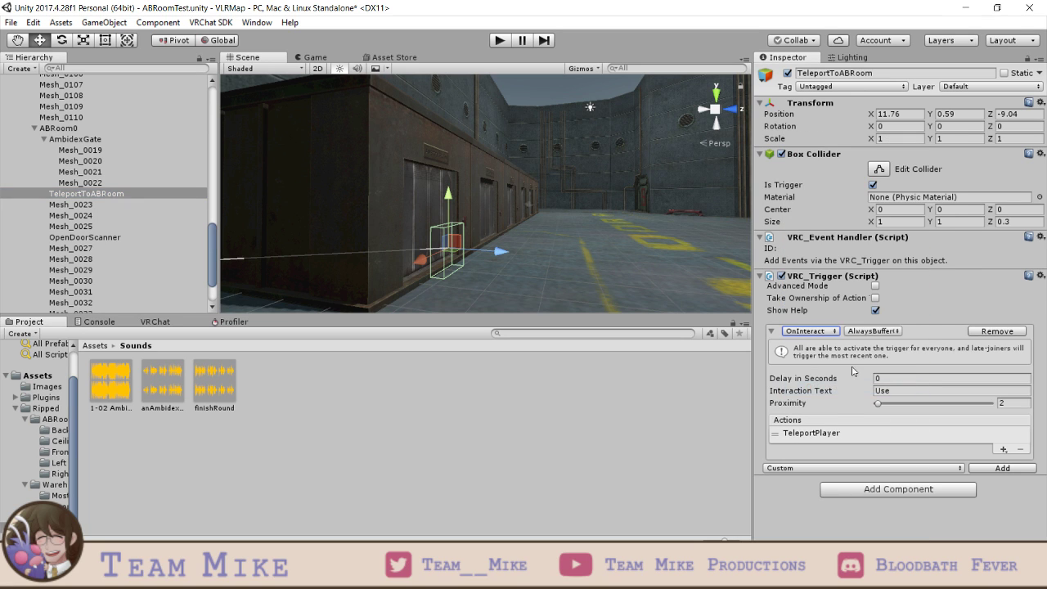
click(890, 390)
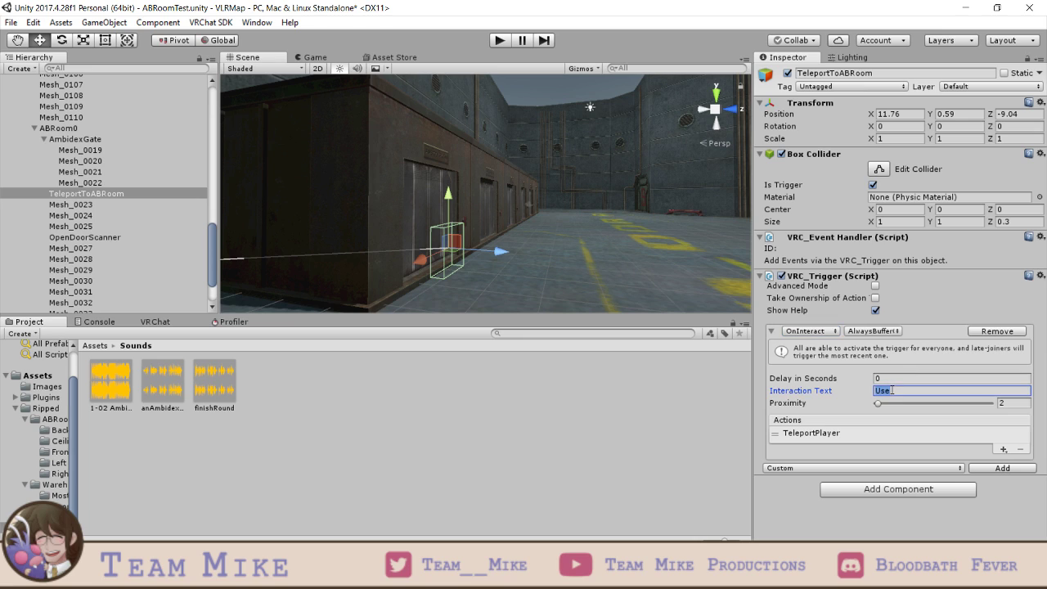
click(872, 186)
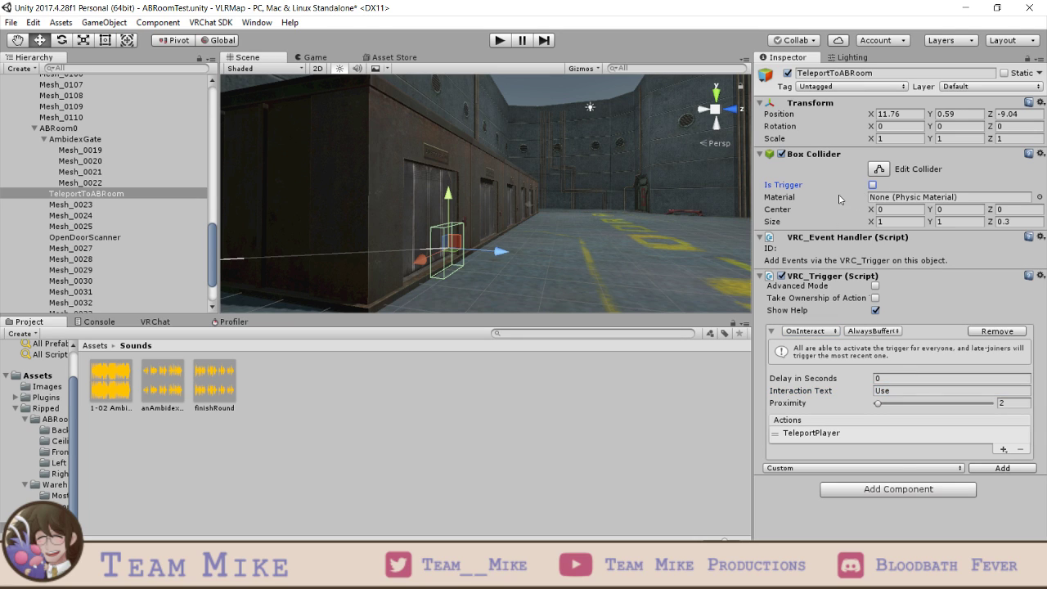
key(ctrl+s)
- Move TeleportToABRoom up against the gate doors at about Y 0.706 and Z -9.755
drag(501, 252, 483, 251)
right_drag(607, 248, 507, 232)
key(f)
key(d)
middle_drag(507, 232, 510, 277)
right_drag(509, 278, 512, 204)
drag(480, 146, 481, 140)
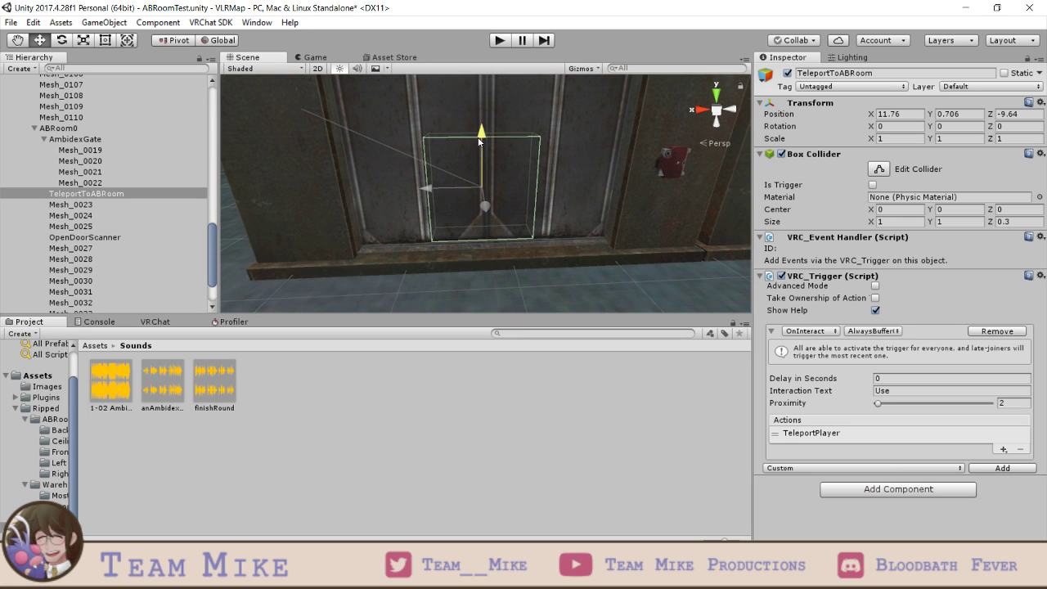
drag(484, 205, 466, 198)
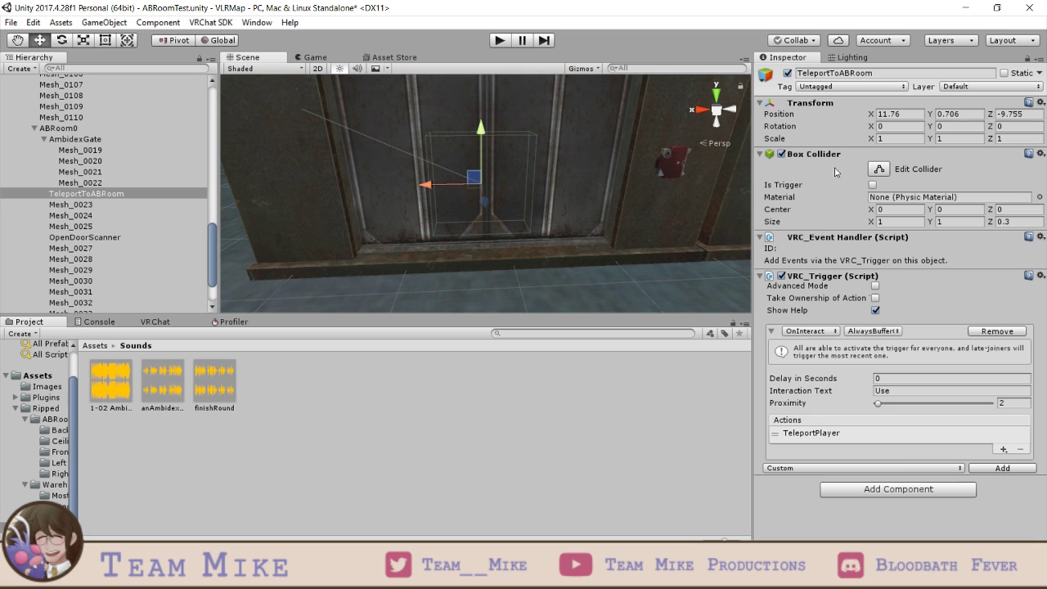
- Set TeleportToABRoom's X and Y scale to 2 so its collider covers more of the gate
click(880, 139)
text(2)
key(Tab)
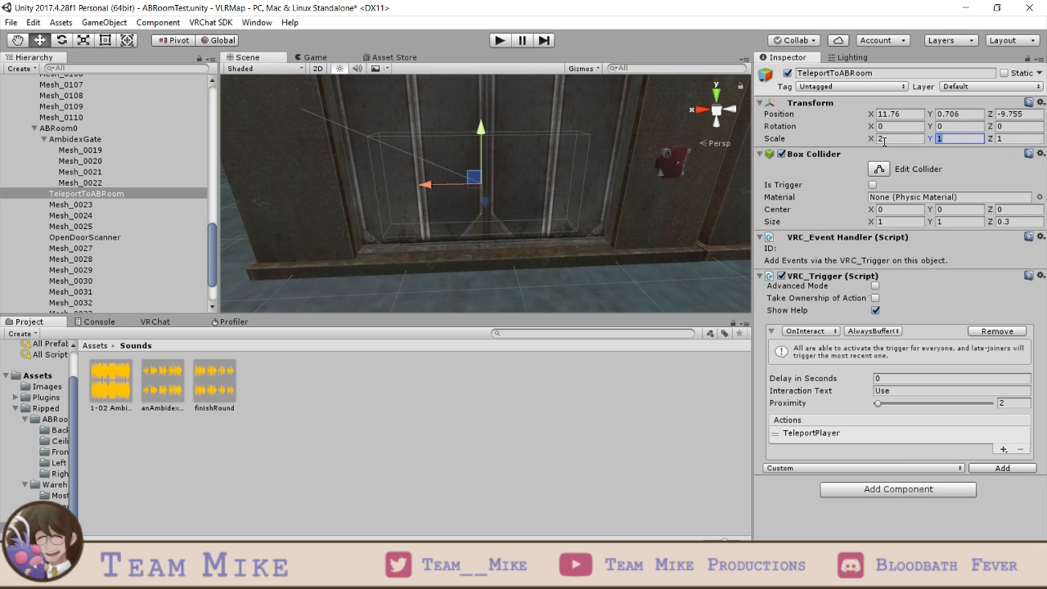
text(2)
scroll(616, 211, down, 4)
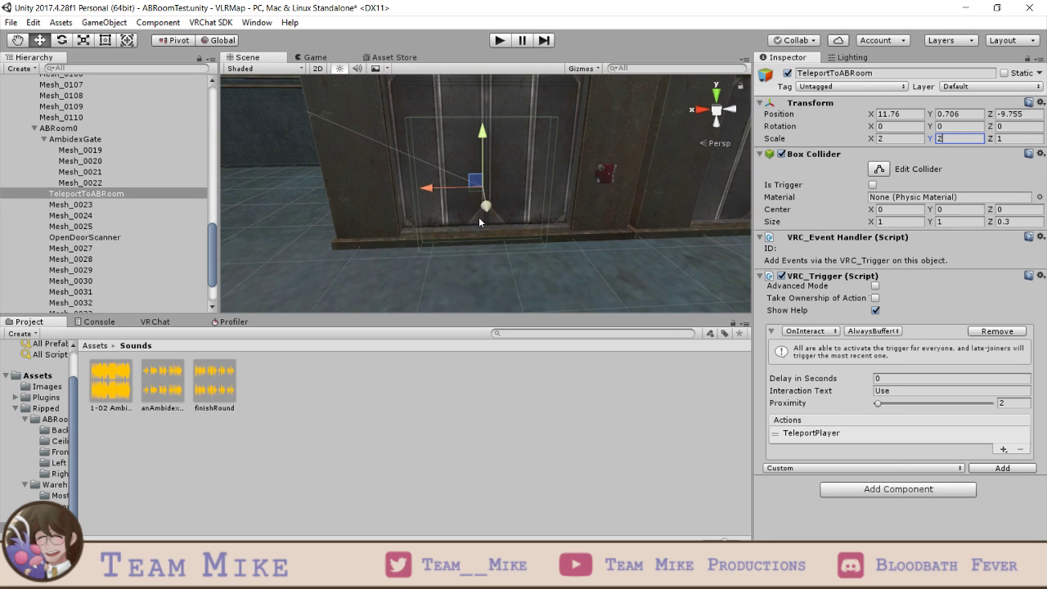
- Raise TeleportToABRoom to about Y 1.129 and set its X and Y scale to 3
drag(485, 135, 481, 108)
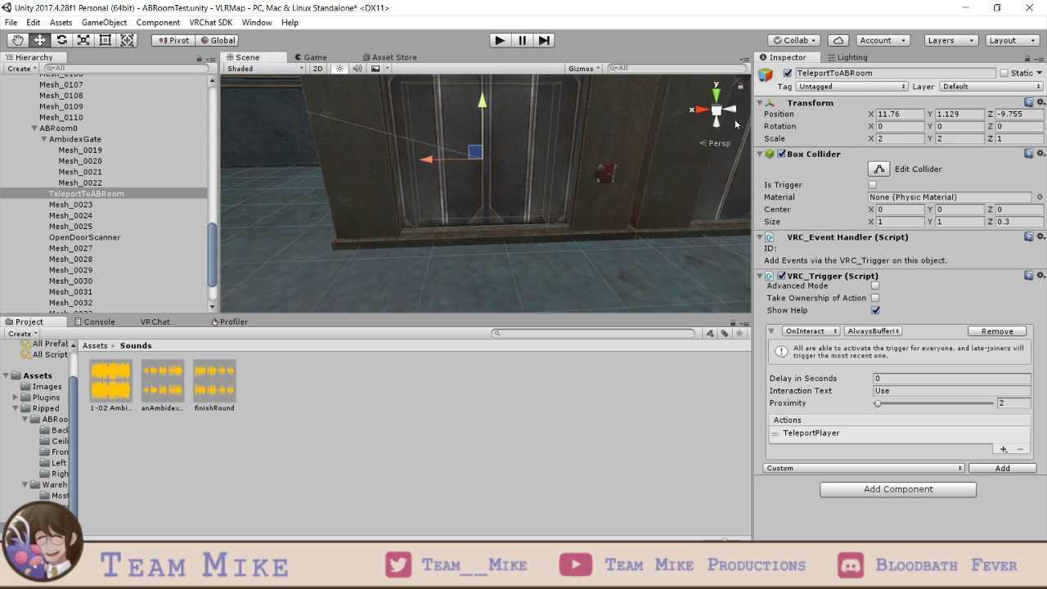
click(897, 137)
text(33)
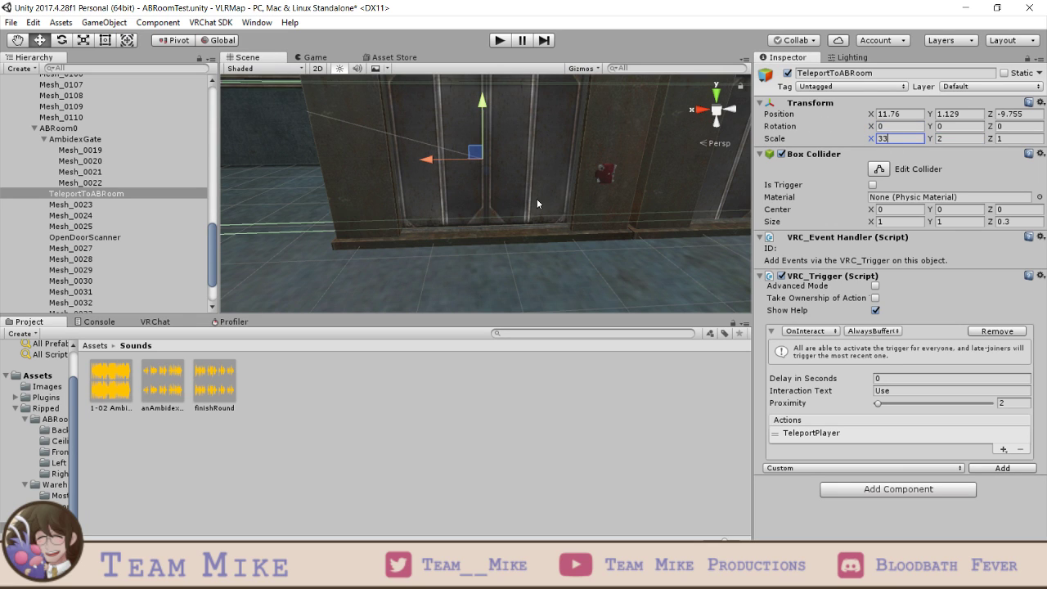
key(BackSpace)
key(Tab)
text(3)
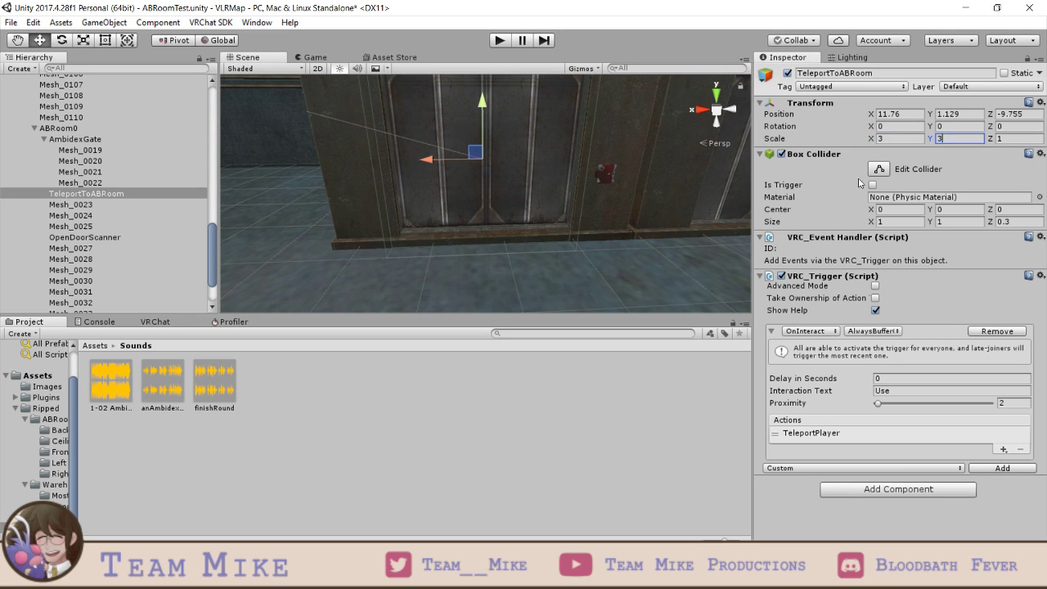
- Move TeleportToABRoom to about Y 1.679 and Z -9.825, just inside the gate doorway, and save the scene
scroll(540, 159, down, 2)
scroll(485, 120, down, 5)
middle_drag(492, 138, 486, 175)
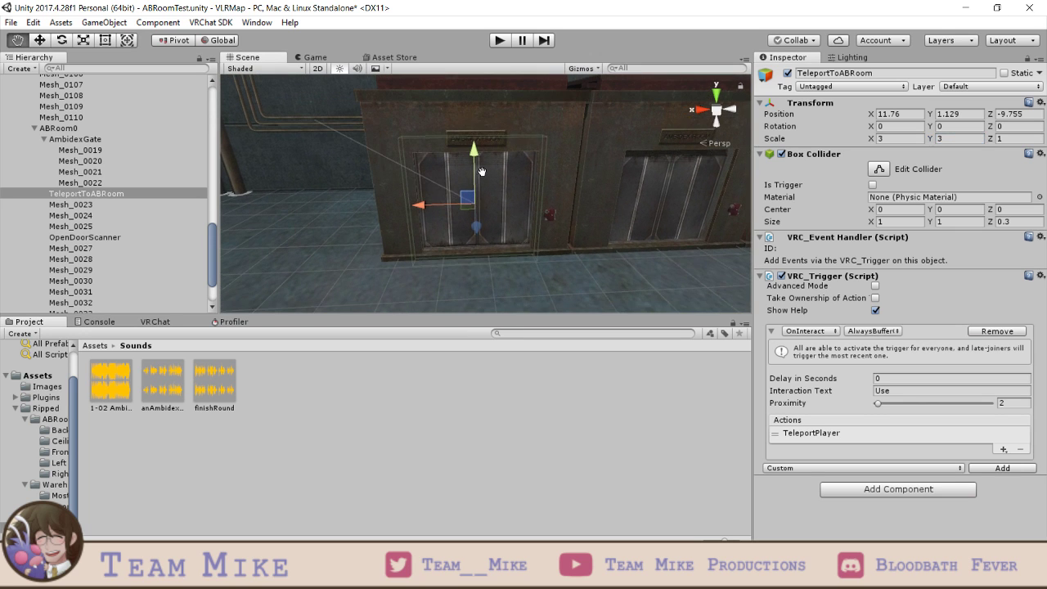
drag(479, 150, 478, 128)
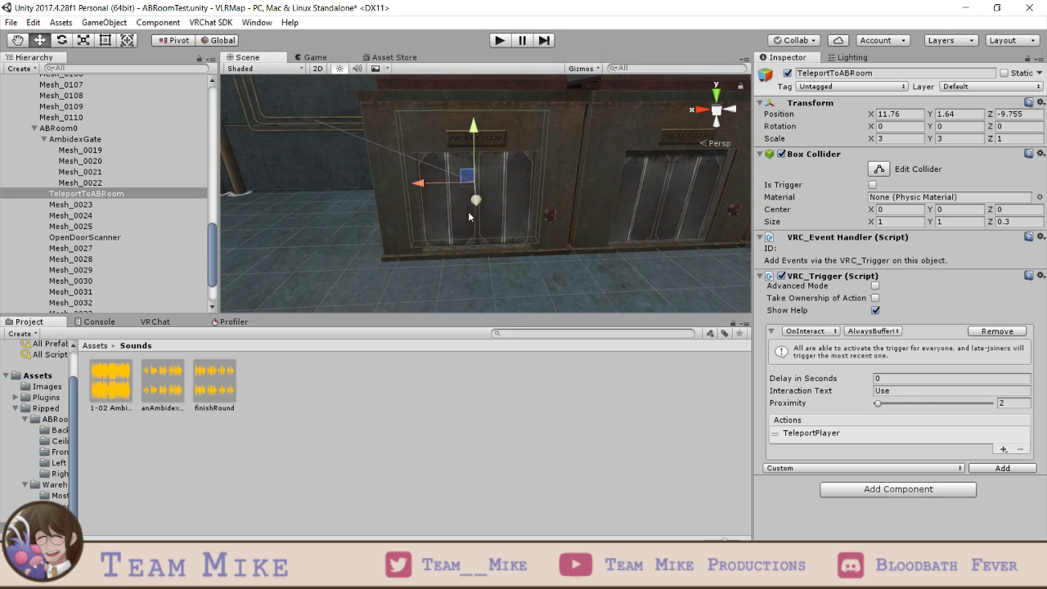
scroll(469, 214, up, 5)
right_drag(468, 219, 568, 235)
scroll(561, 224, down, 4)
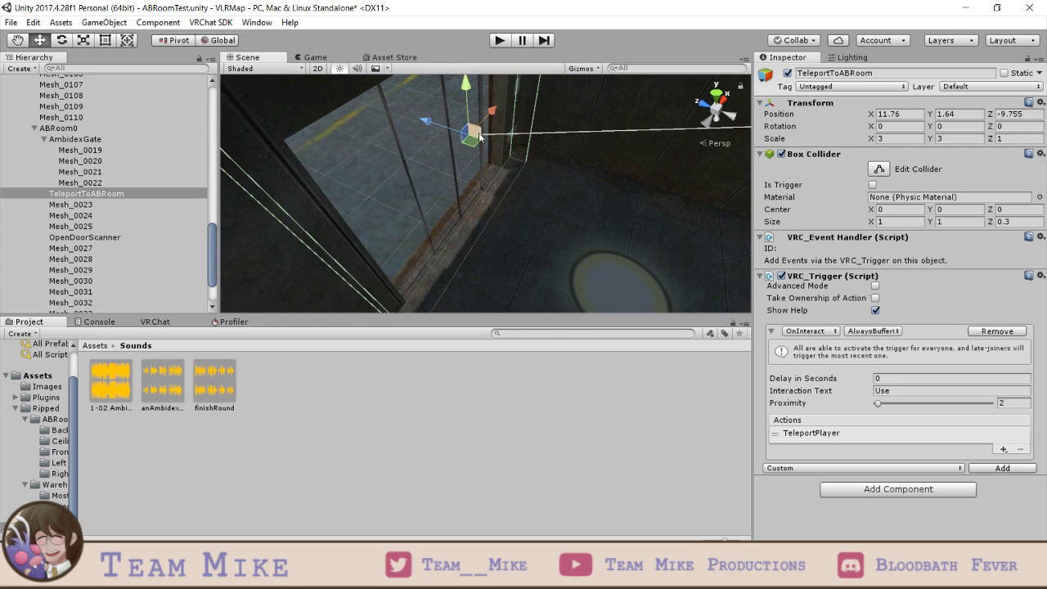
drag(475, 94, 440, 117)
key(ctrl+s)
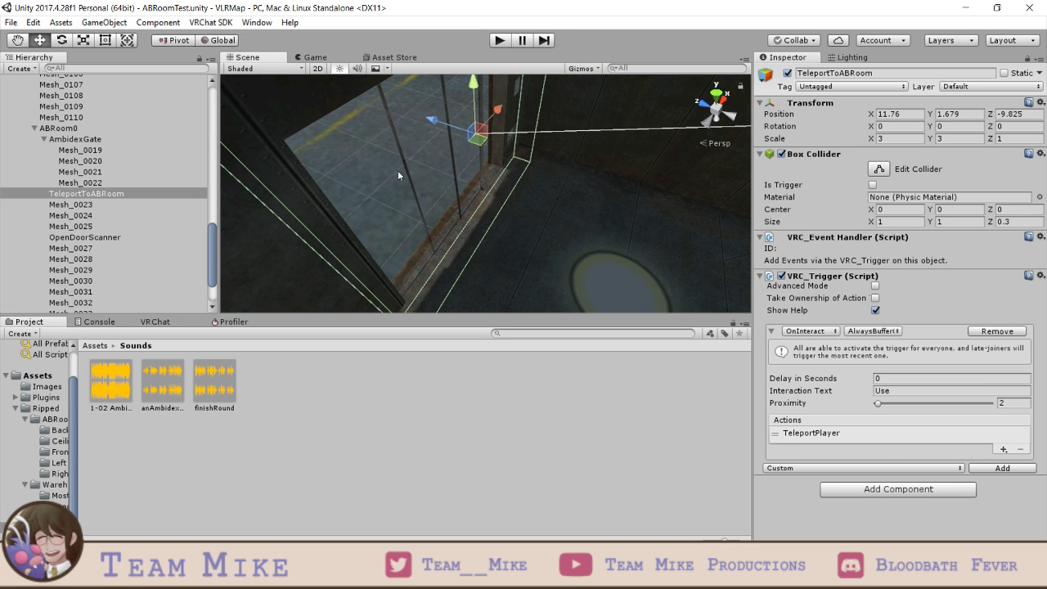
- Run a new VRChat test build to try the enlarged teleport collider
key(f)
click(401, 262)
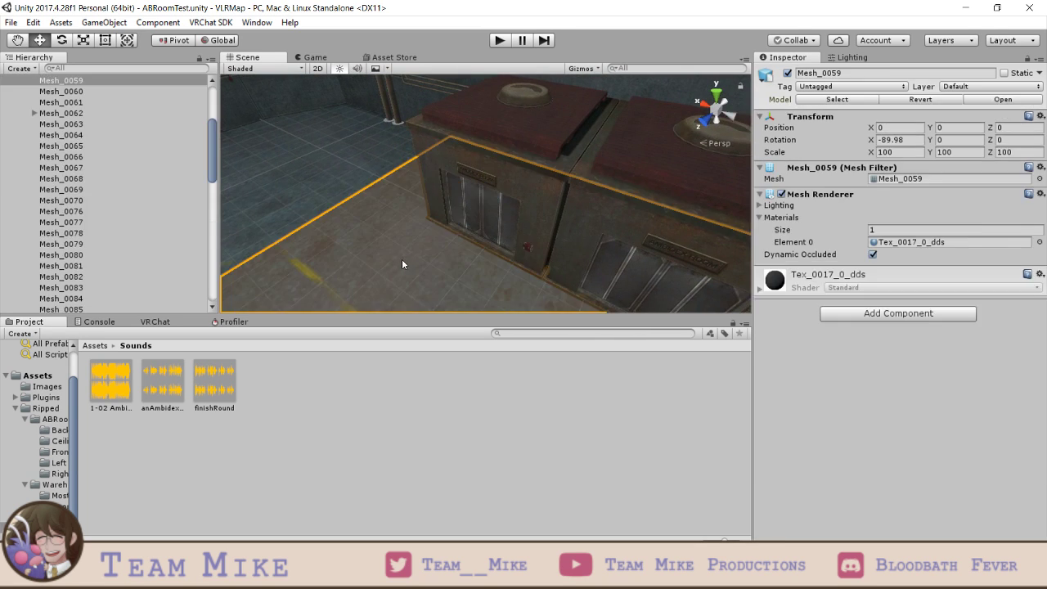
click(337, 165)
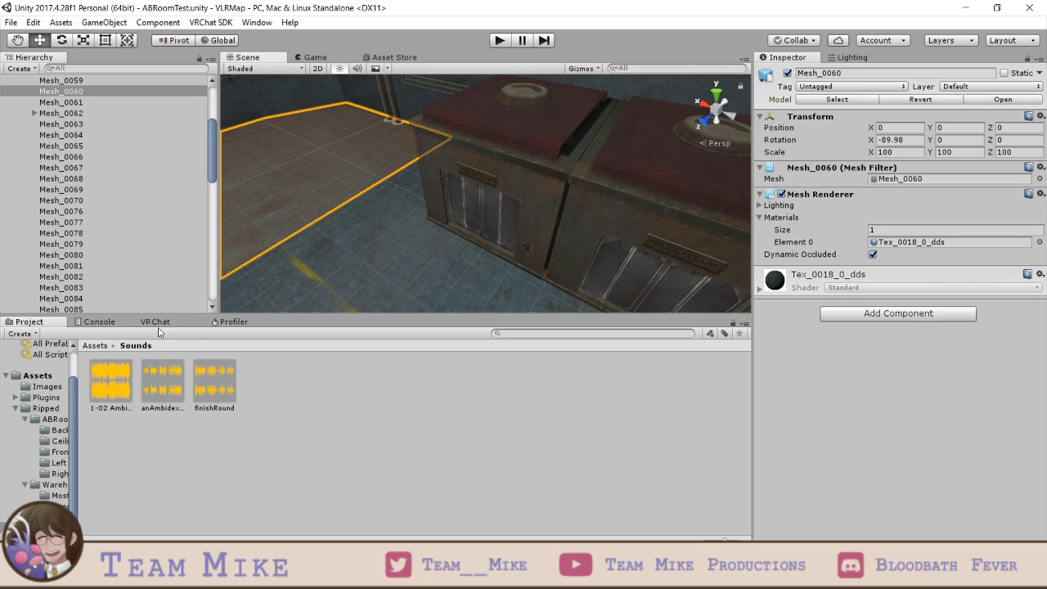
click(187, 324)
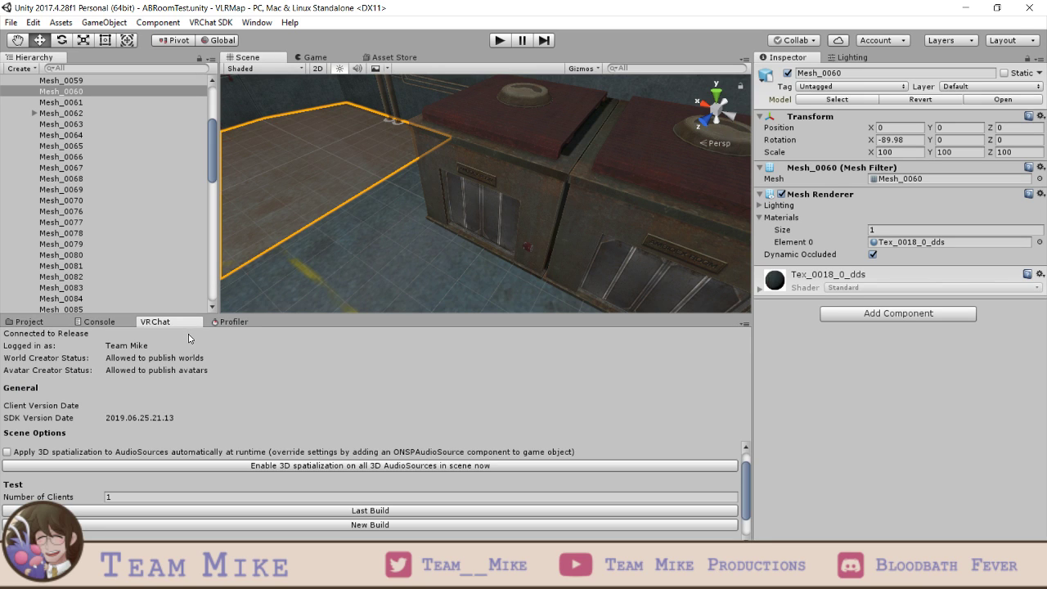
click(338, 523)
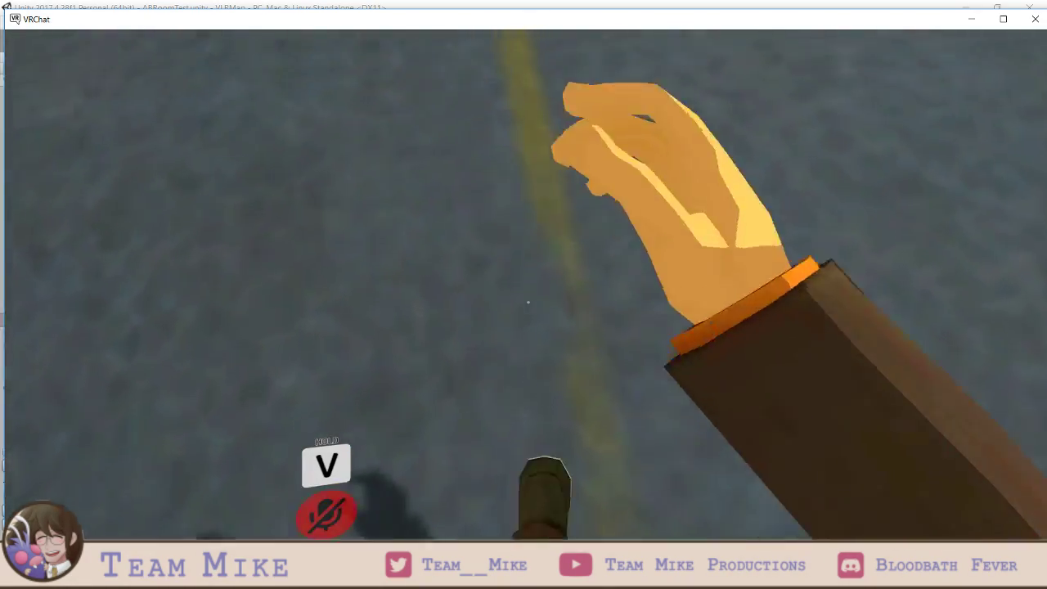
- Walk across the warehouse to the first Ambidex gate and open its doors with the scanner
key(w)
key(w)
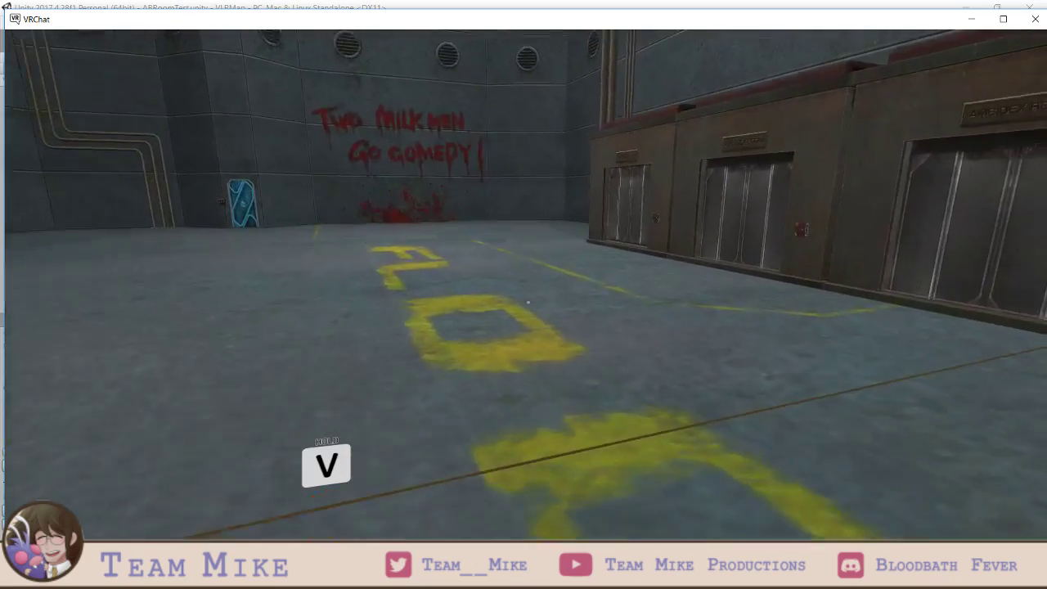
key(w)
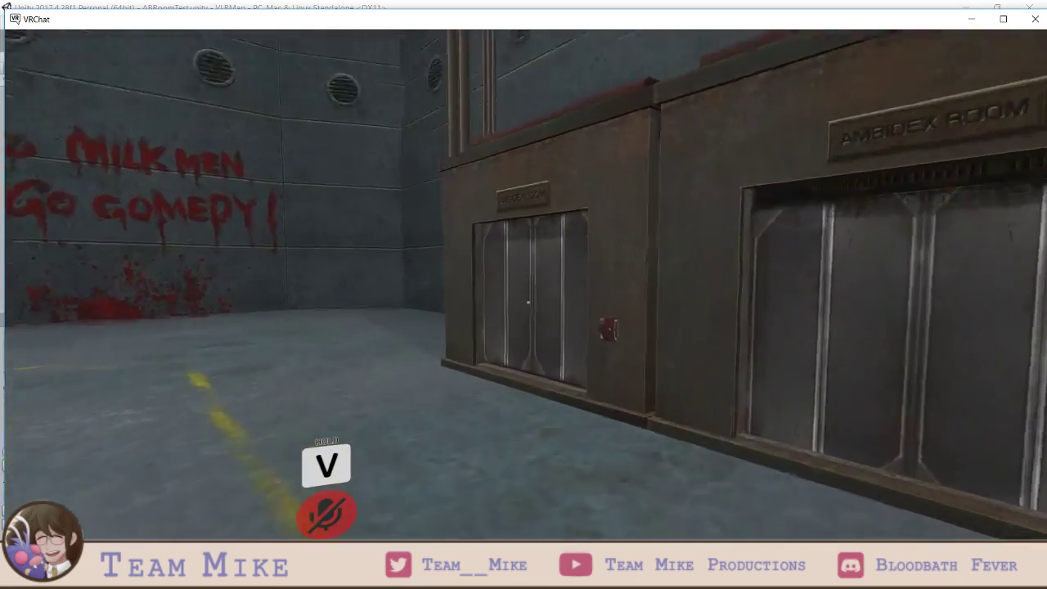
key(w)
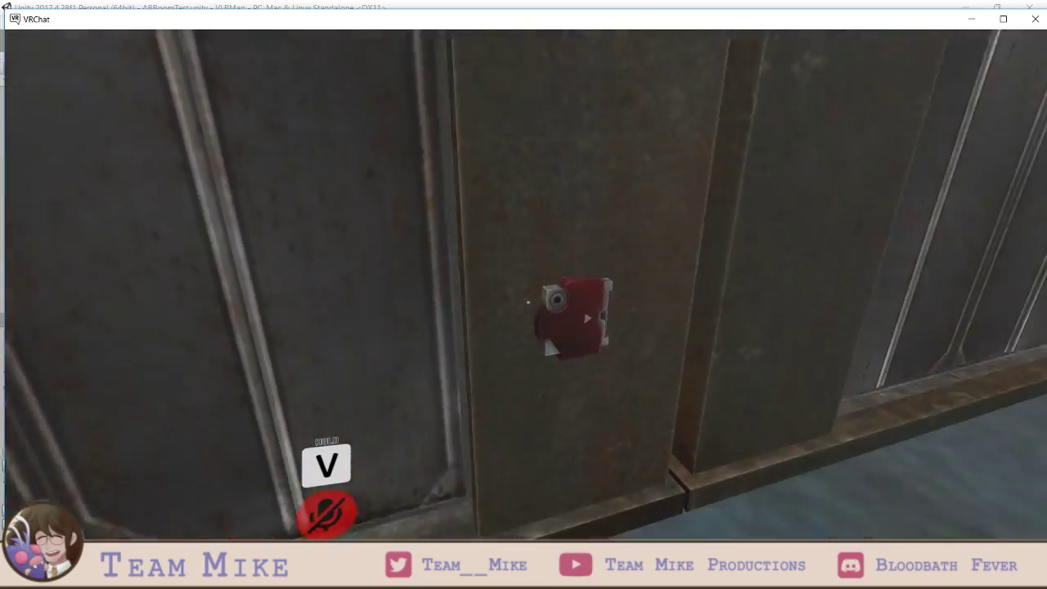
key(w)
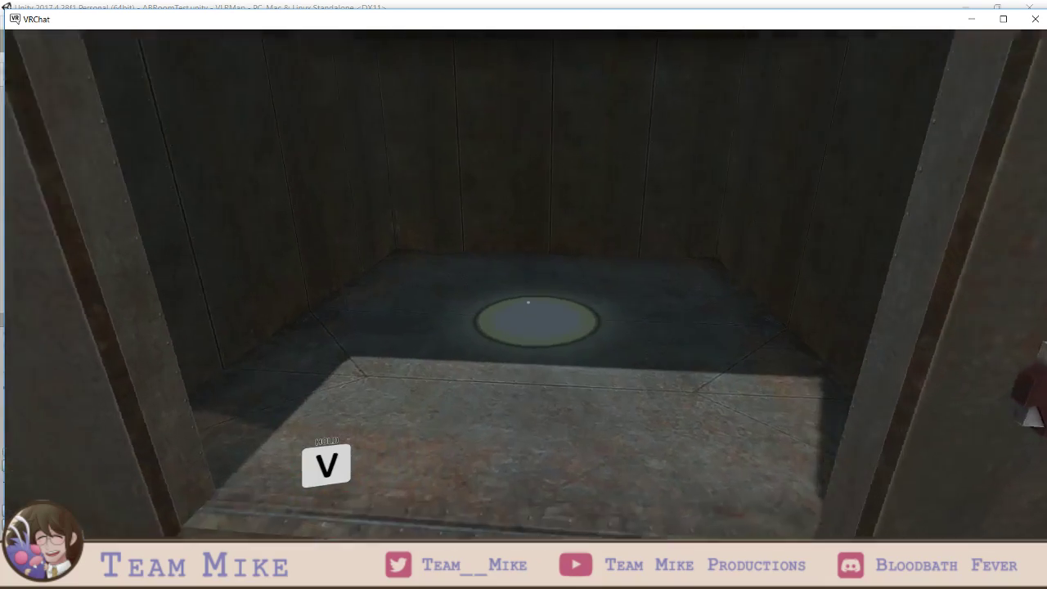
- Move back and forth in the open gate doorway to test the teleport interaction, and exit VRChat
key(s)
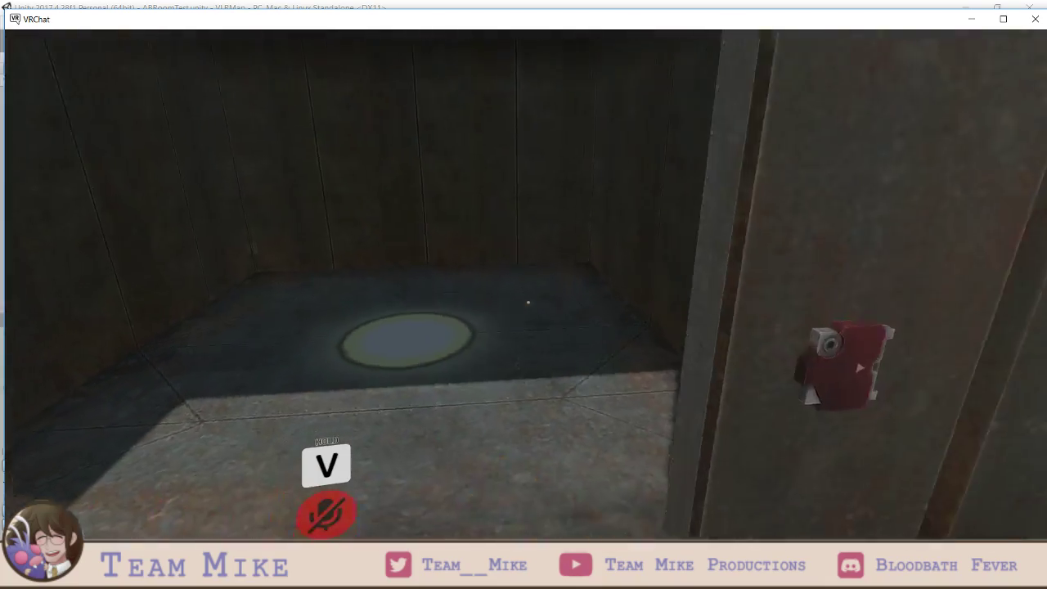
key(w)
key(s)
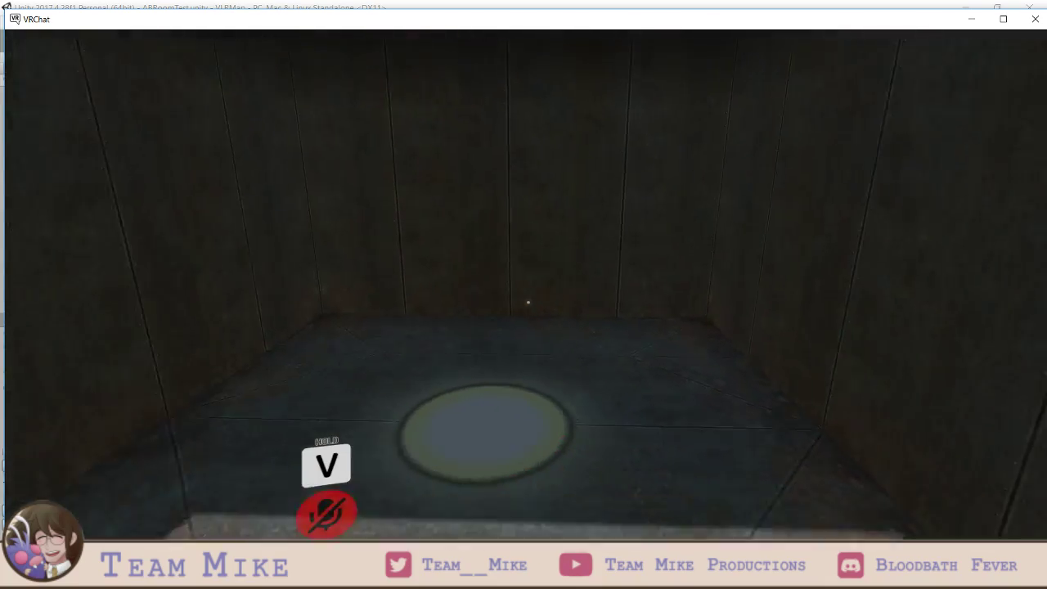
key(w)
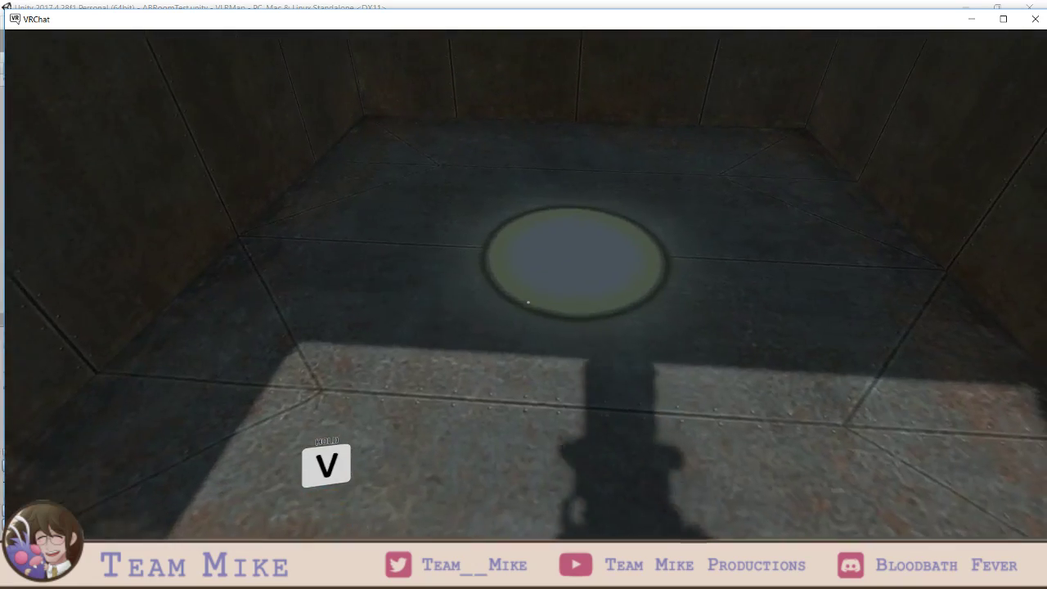
key(s)
key(w)
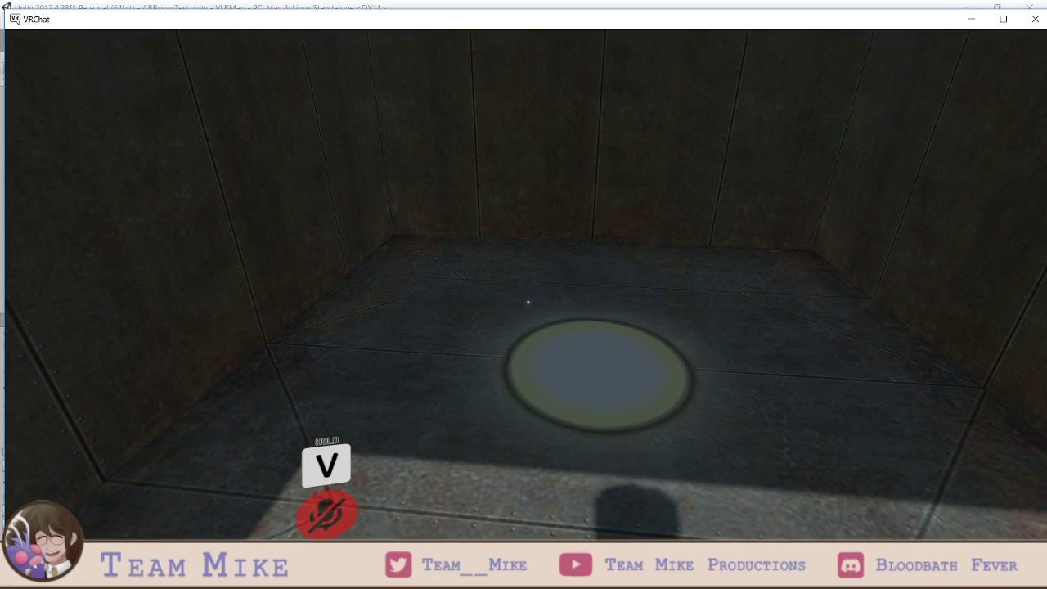
key(a)
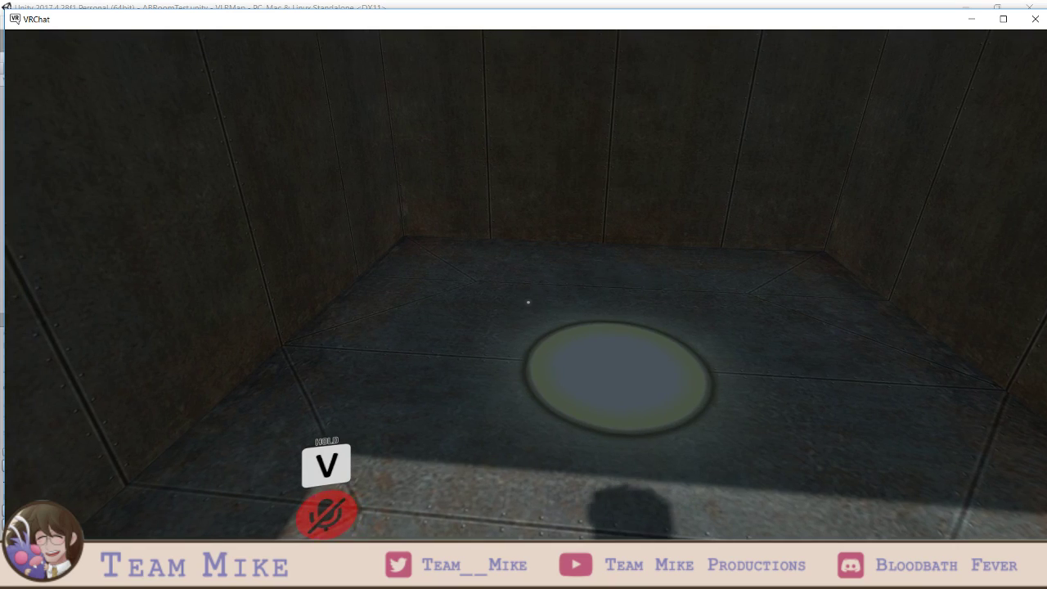
key(s)
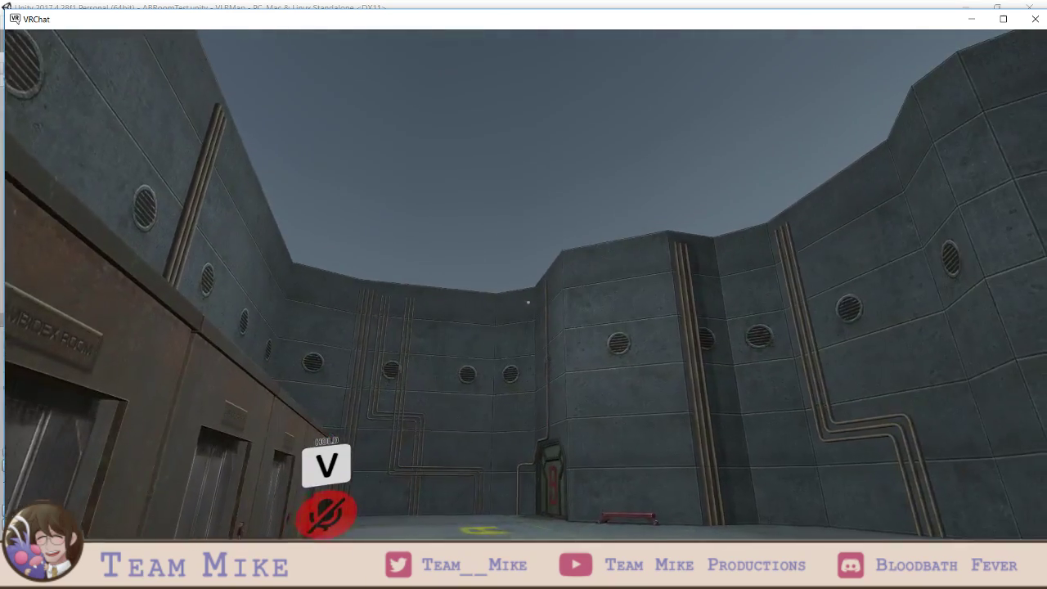
mouse_move(527, 303)
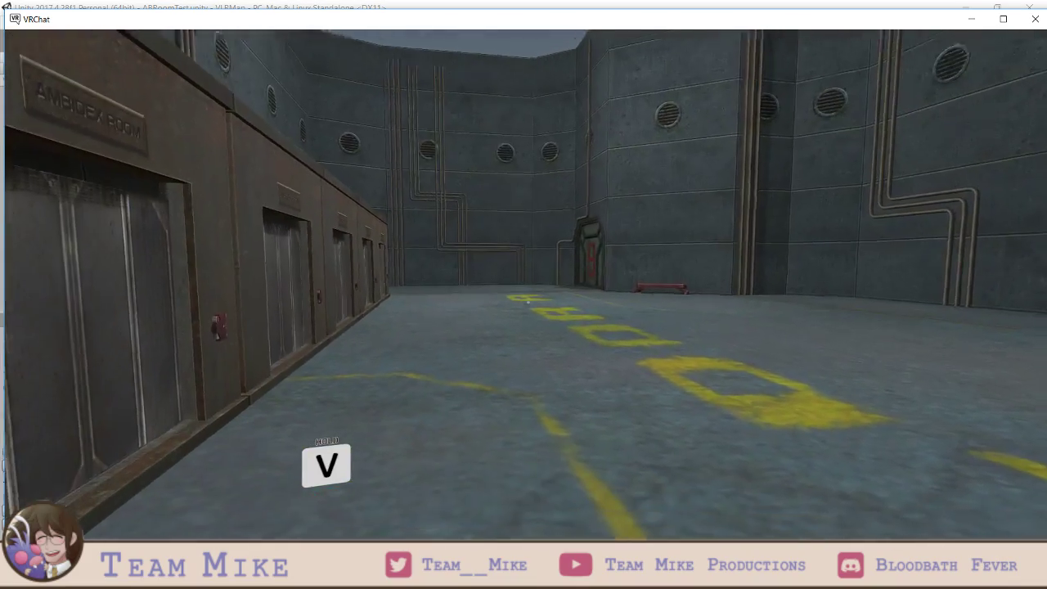
key(Escape)
click(571, 350)
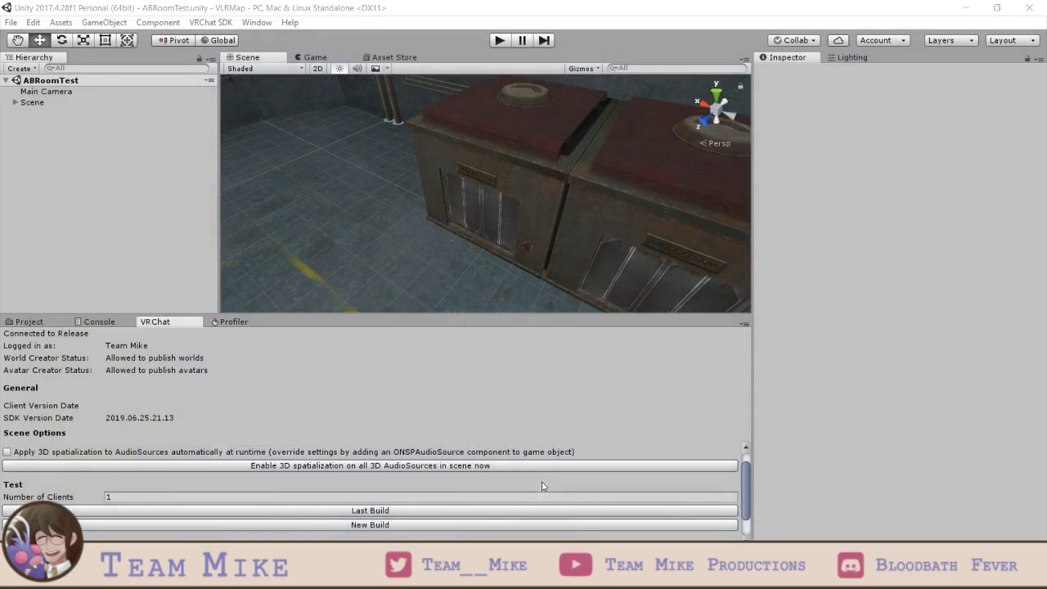
- Select TeleportToABRoom and examine how its collider sits in the gate doorway from inside and outside
click(474, 205)
click(86, 258)
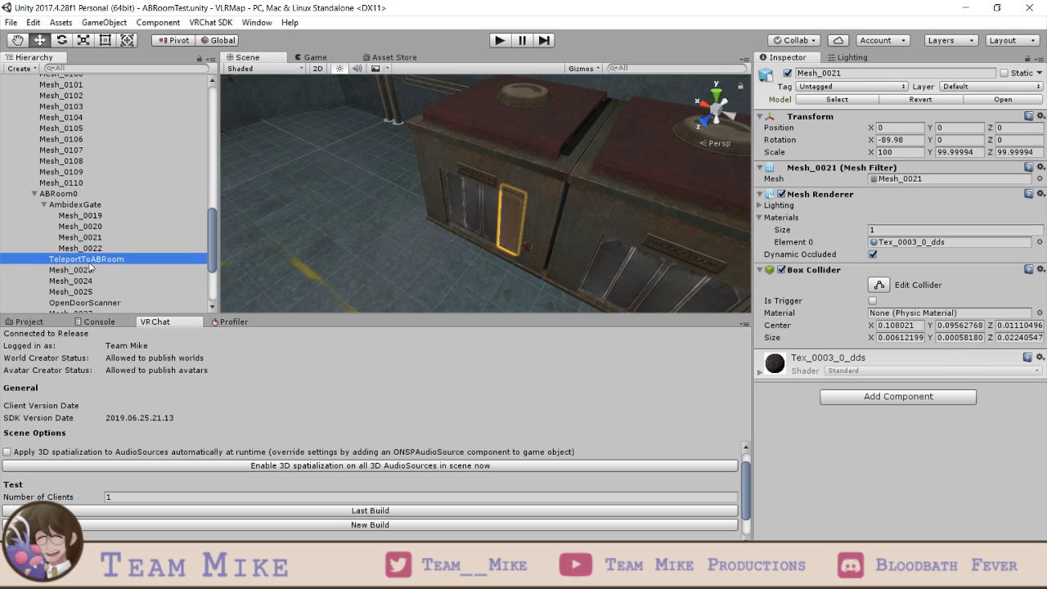
mouse_move(483, 238)
middle_down()
mouse_move(576, 188)
mouse_move(503, 234)
middle_up()
scroll(541, 215, up, 4)
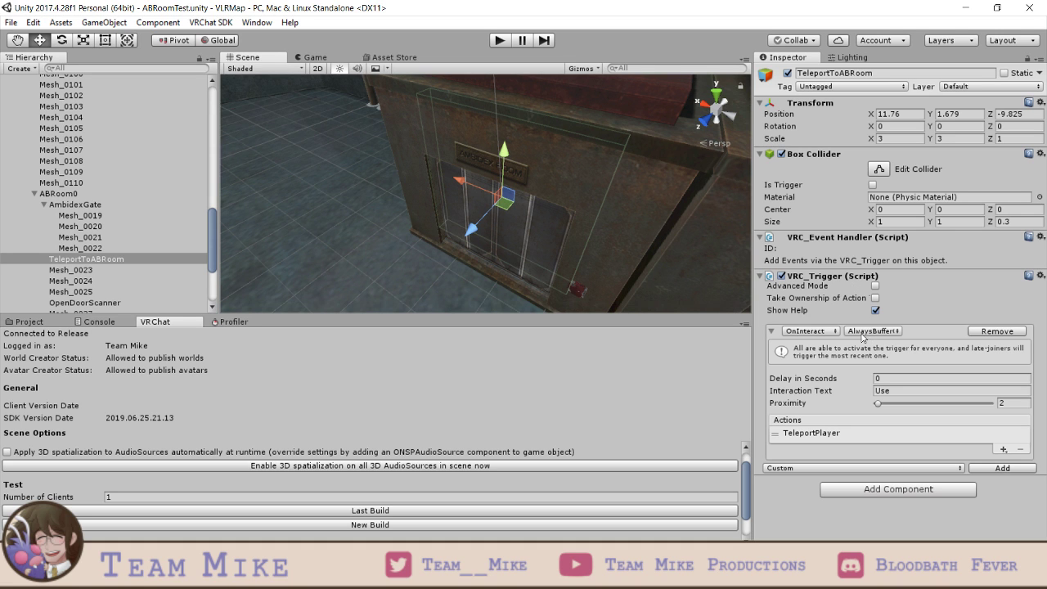
middle_drag(592, 246, 584, 250)
scroll(584, 250, up, 8)
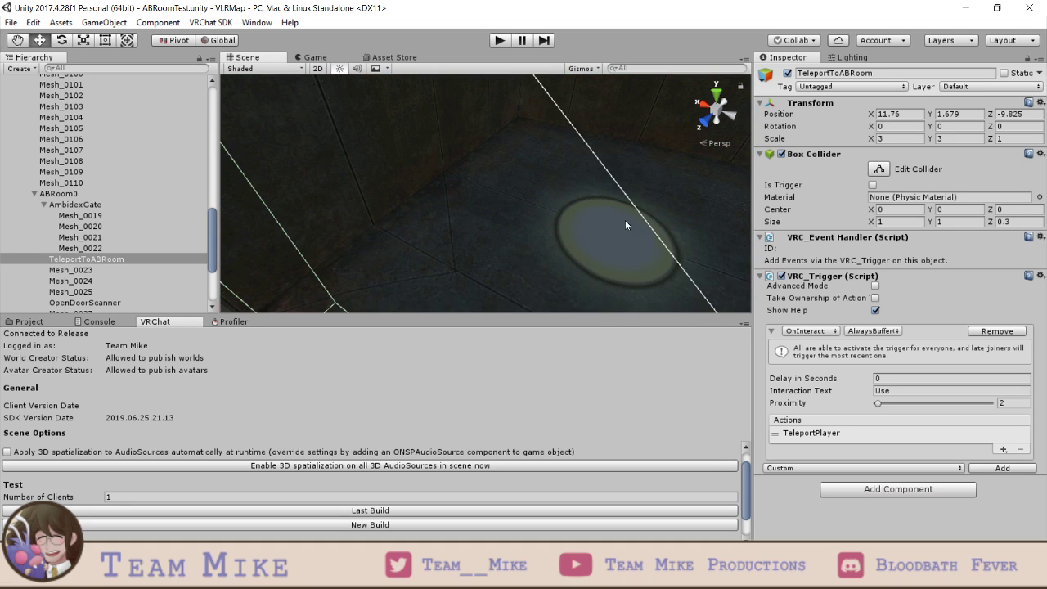
middle_drag(625, 220, 543, 220)
right_drag(543, 221, 595, 193)
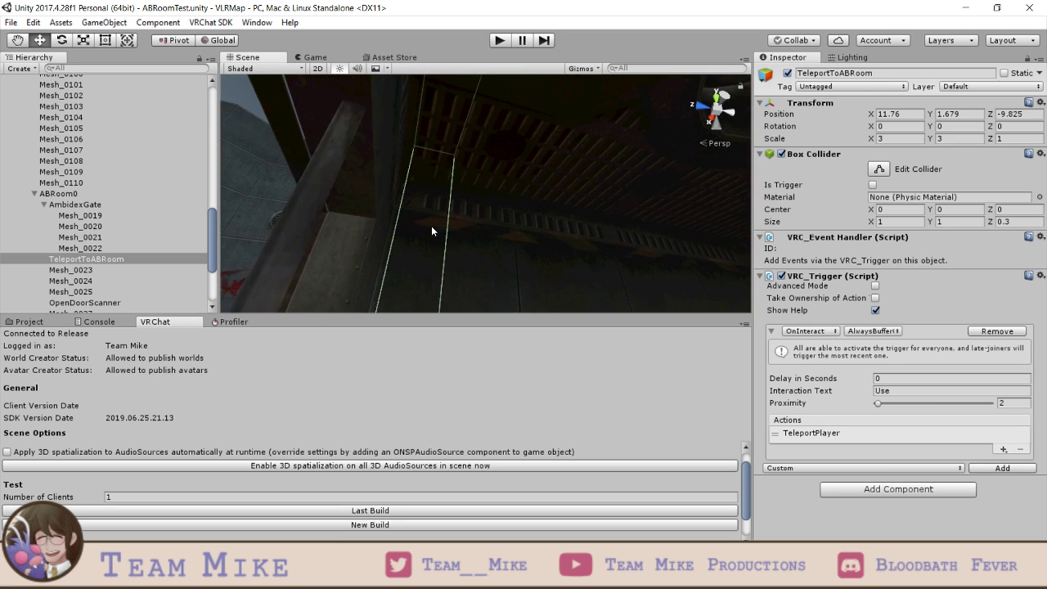
mouse_move(431, 227)
right_down()
mouse_move(542, 323)
mouse_move(617, 222)
mouse_move(524, 237)
mouse_move(400, 180)
mouse_move(443, 210)
right_up()
middle_drag(443, 210, 612, 241)
scroll(536, 216, down, 2)
middle_drag(537, 216, 631, 252)
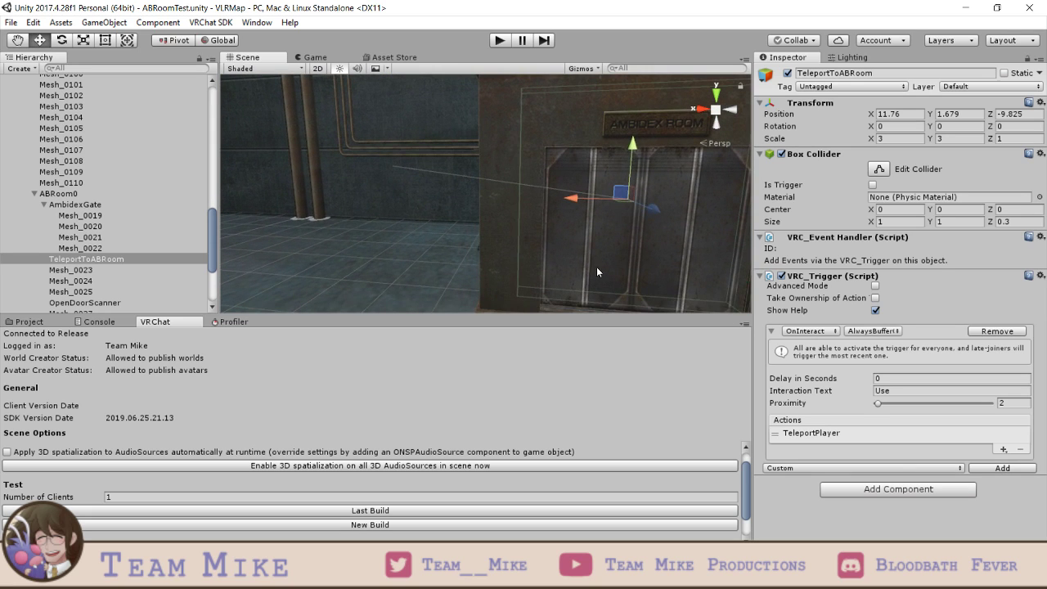
- Set TeleportToABRoom's Y scale to 2.5 and lower it to about Y 1.41
click(951, 138)
text(2.5)
scroll(667, 103, down, 2)
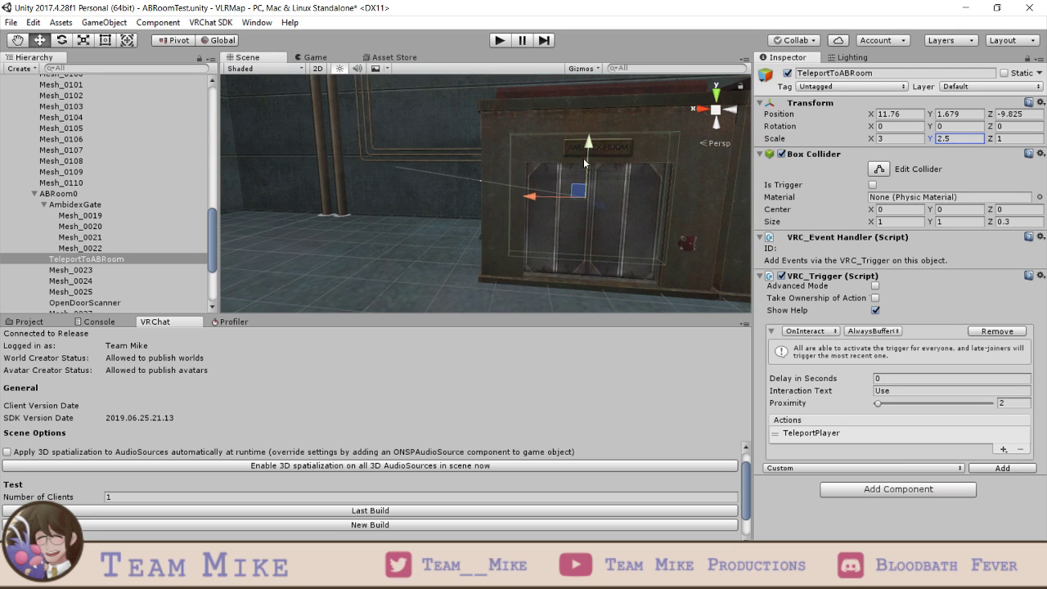
drag(583, 158, 588, 165)
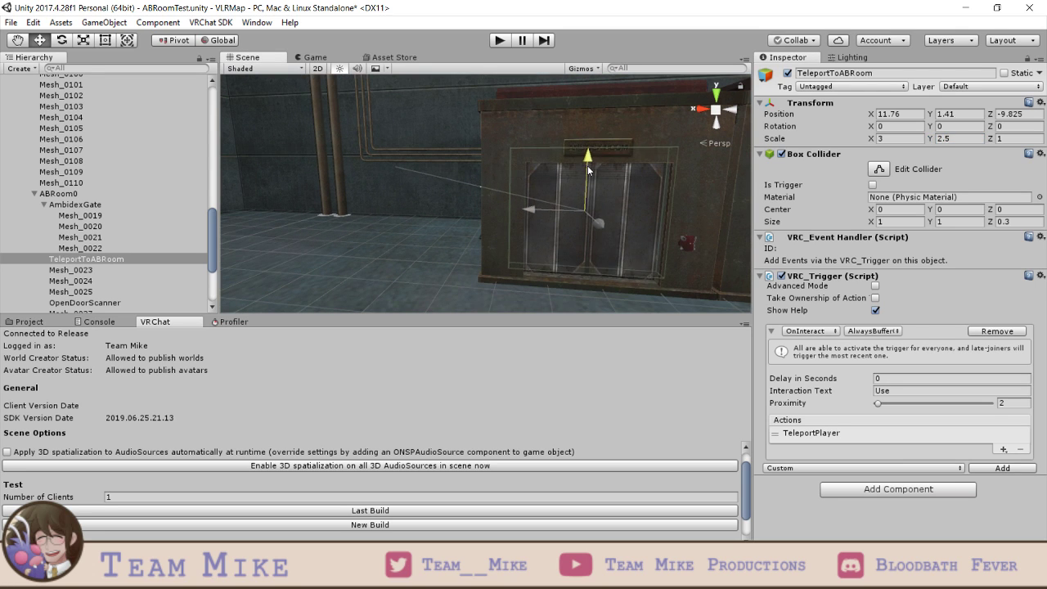
- Check the lowered collider from inside the gate, save the scene, and launch another new test build
scroll(650, 217, up, 5)
right_drag(620, 215, 553, 168)
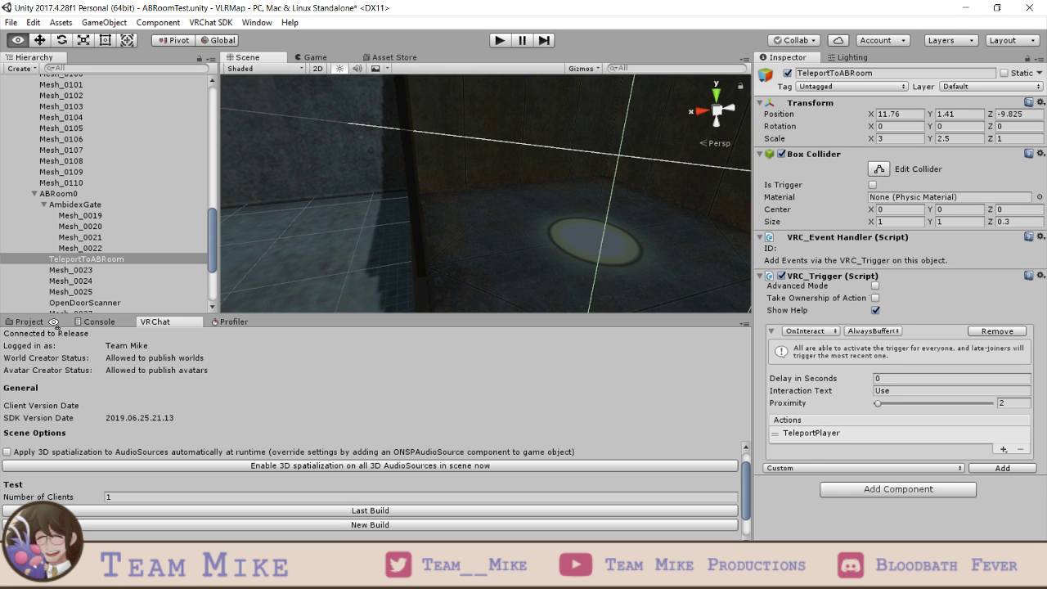
click(47, 323)
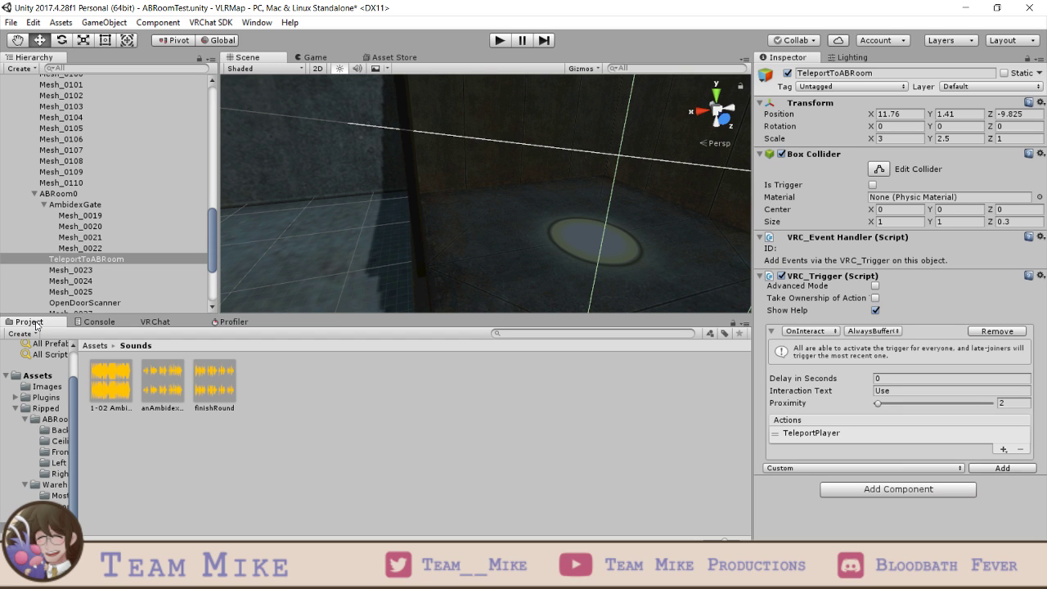
right_drag(546, 237, 610, 195)
key(ctrl+s)
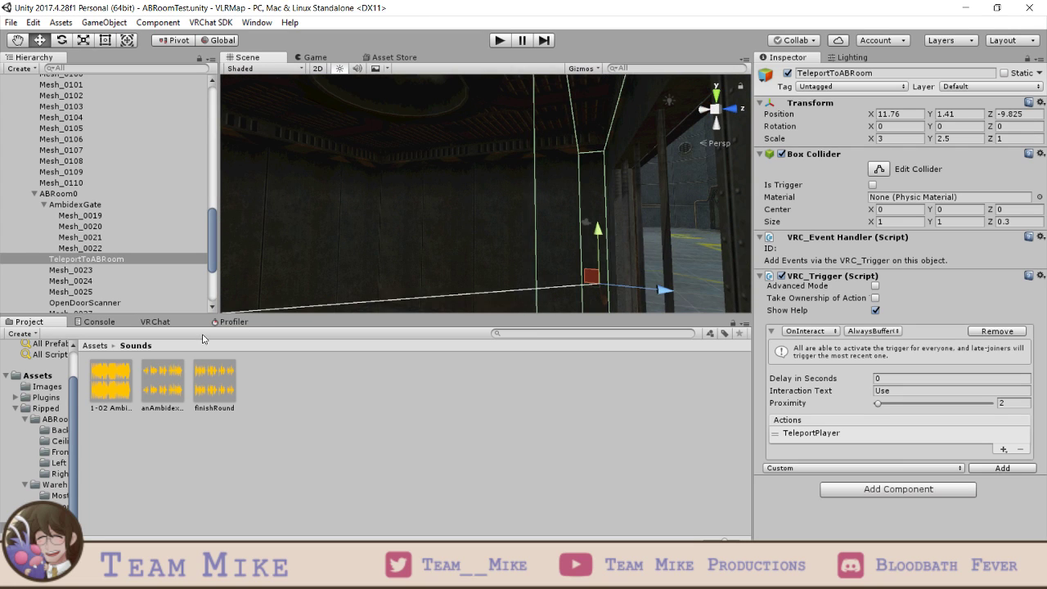
click(146, 322)
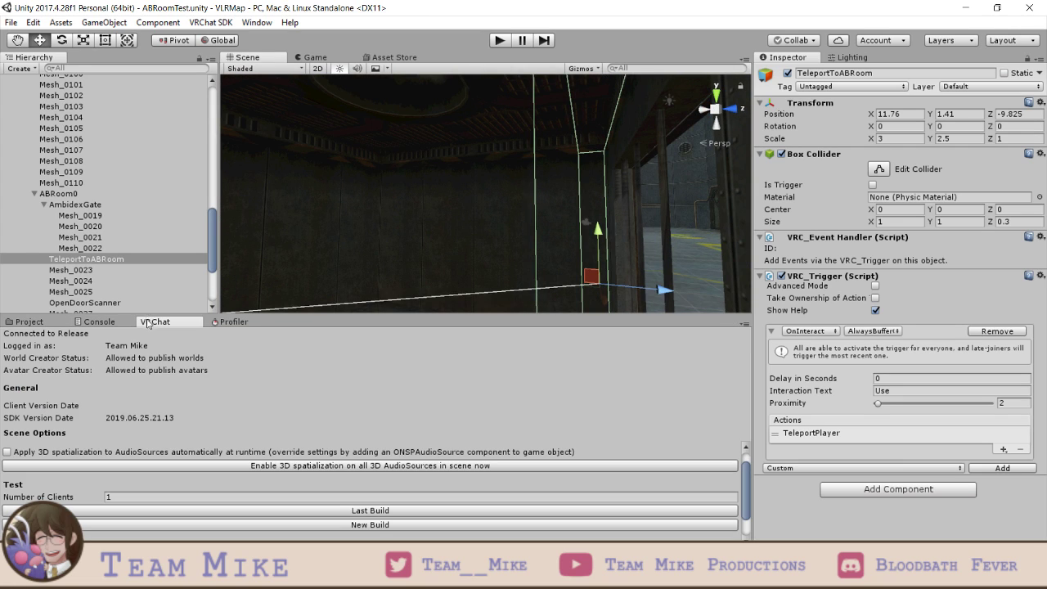
click(333, 526)
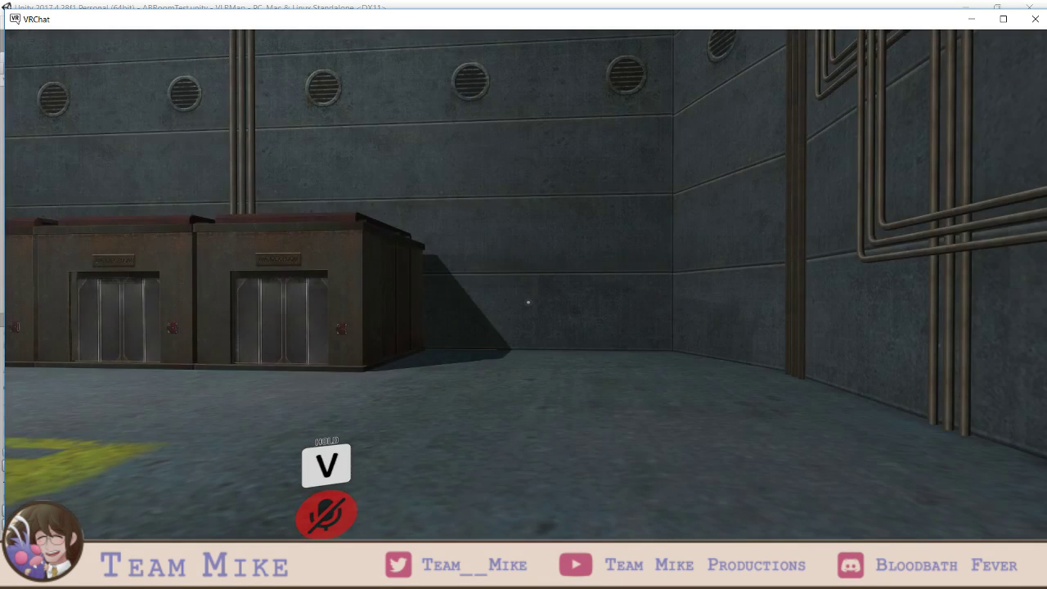
- Walk across the warehouse to the Ambidex Room gate and go up to its opened doorway
key(w)
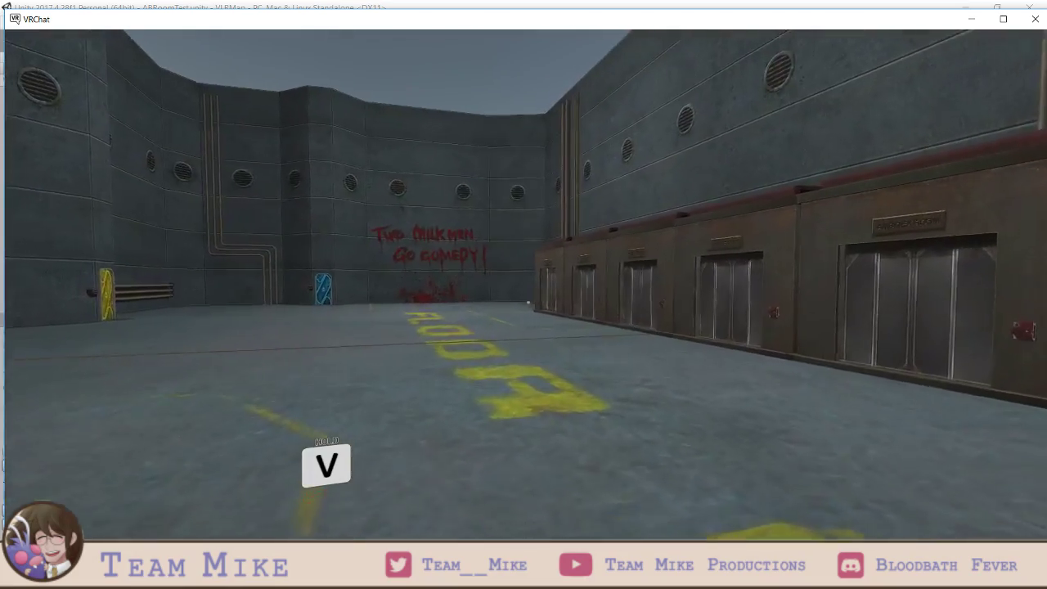
key(w)
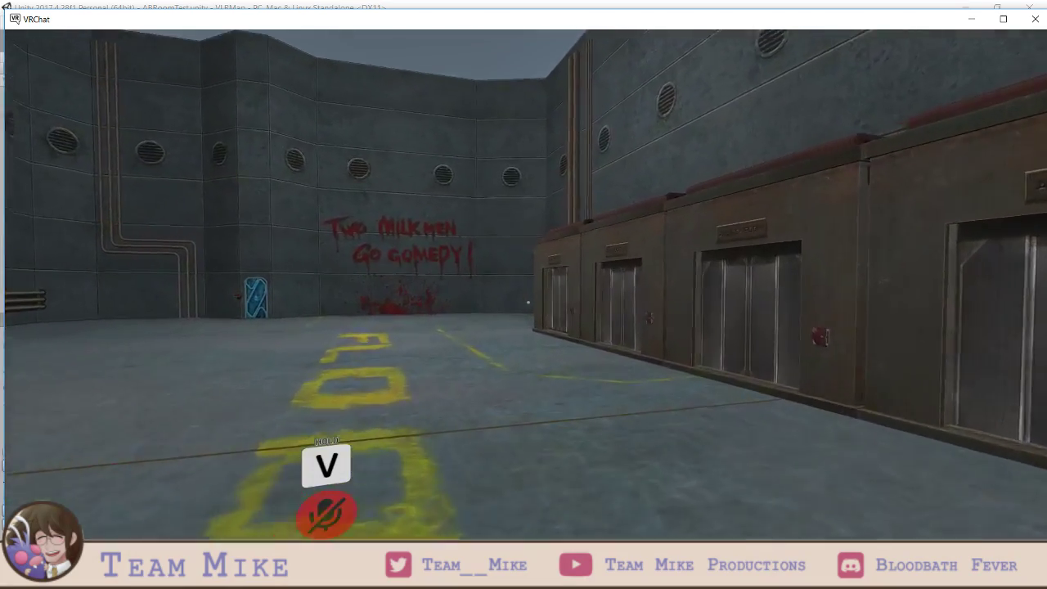
key(w)
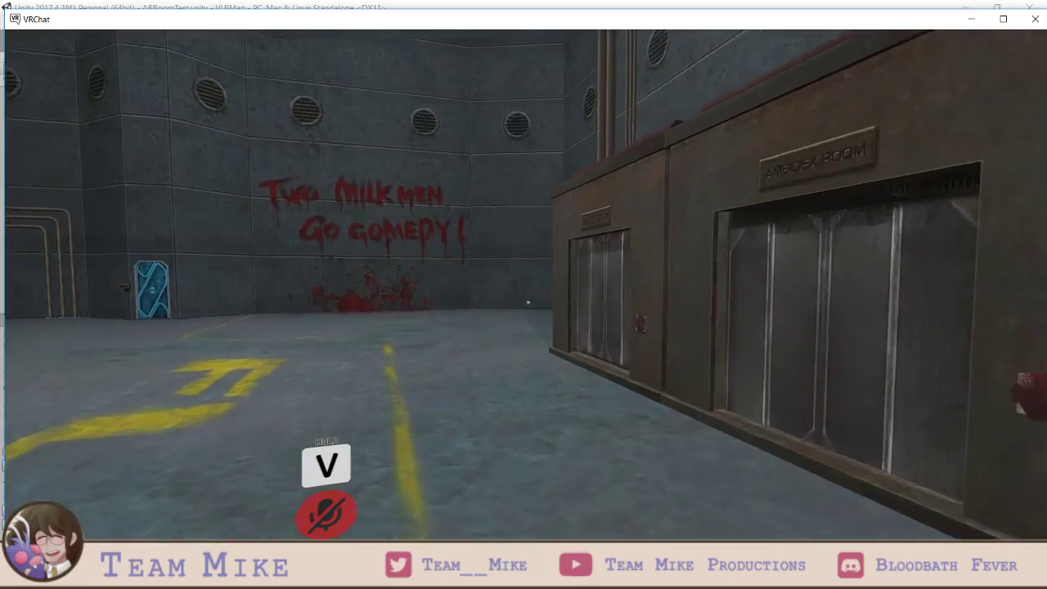
key(w)
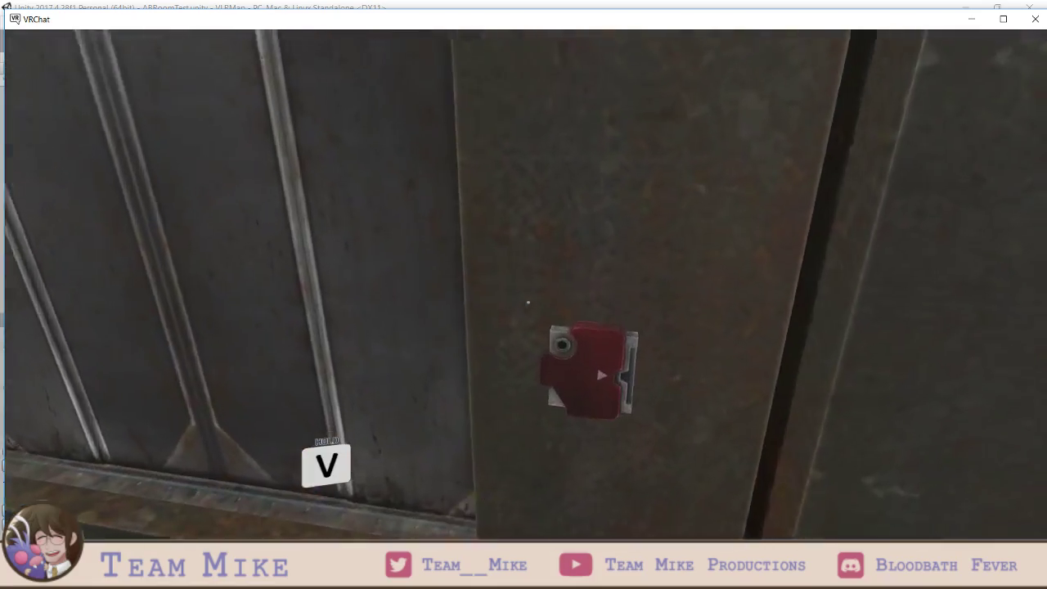
key(w)
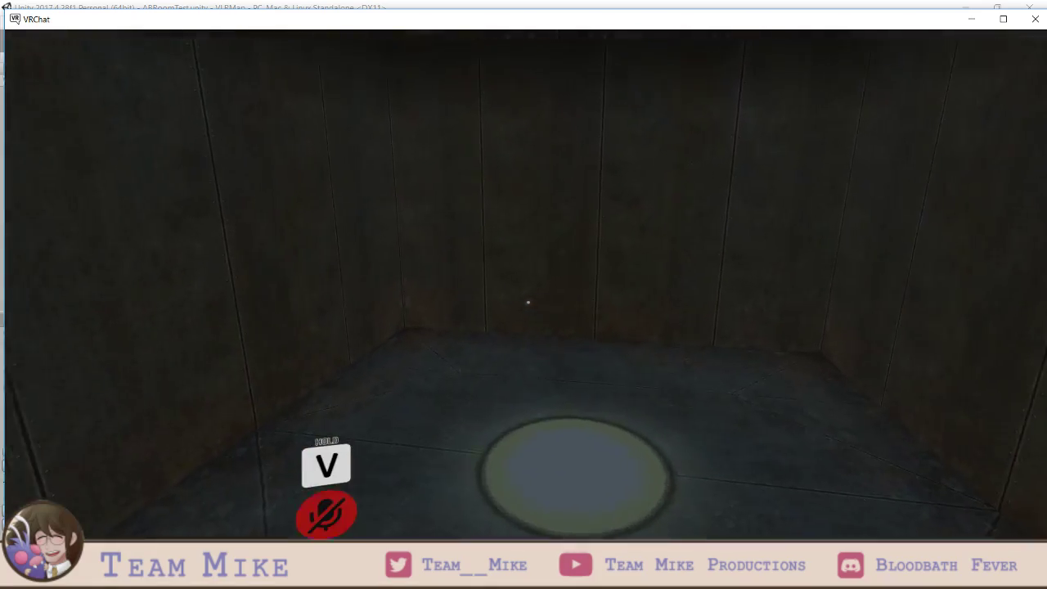
- Move around inside the gate doorway and back out to test the lowered teleport collider
key(w)
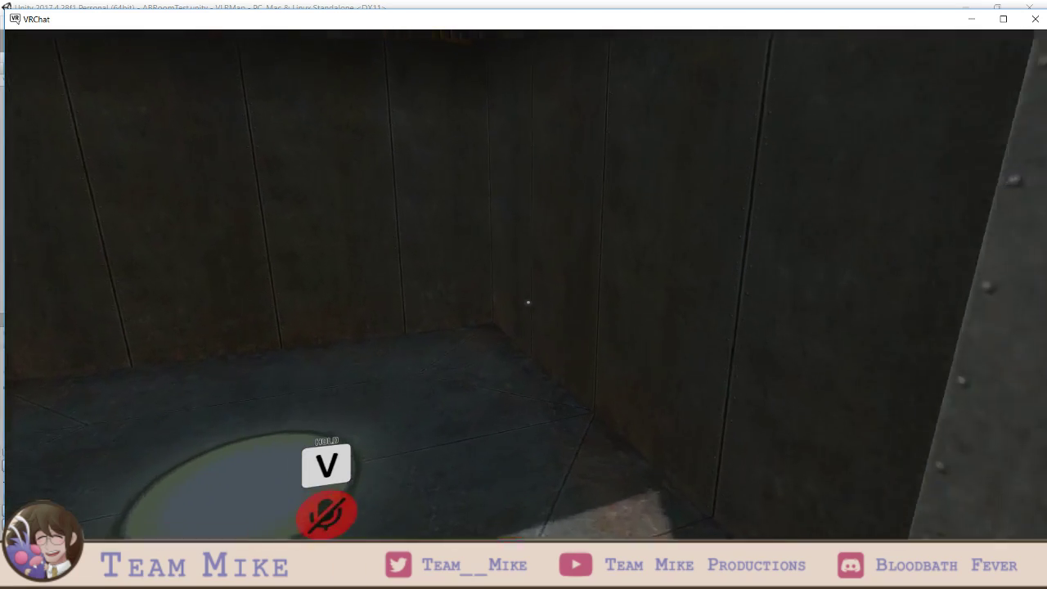
key(s)
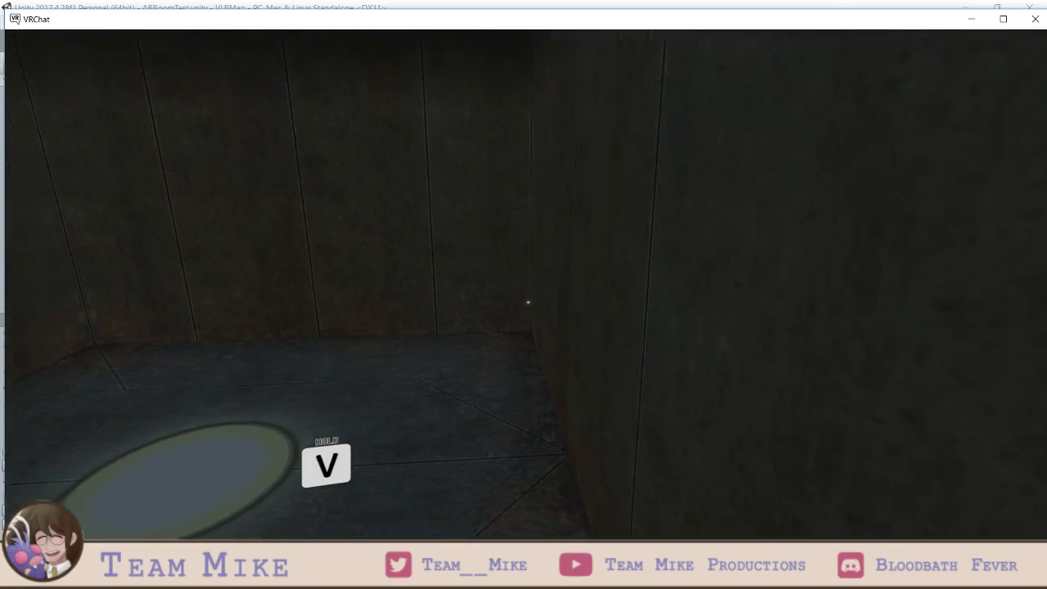
key(a)
key(s)
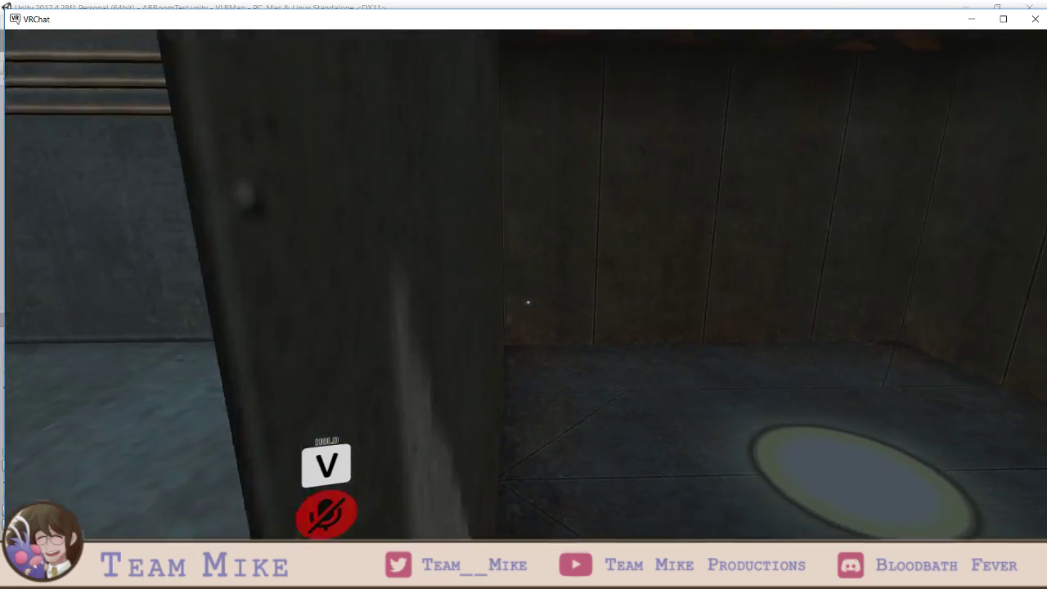
key(v)
key(s)
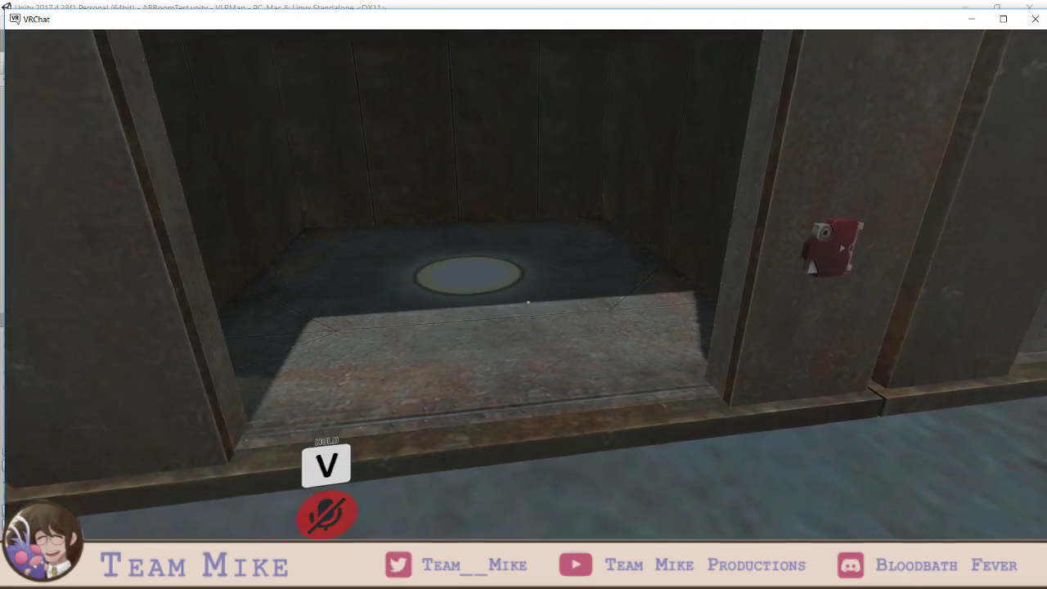
- Exit VRChat from its settings and return to the Unity editor
key(Escape)
click(526, 303)
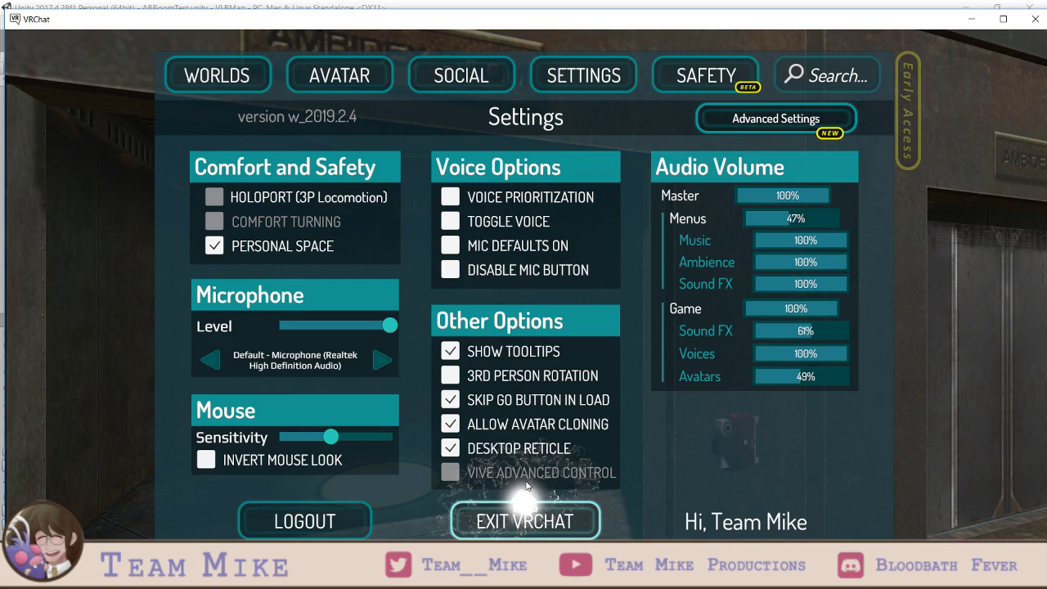
click(524, 511)
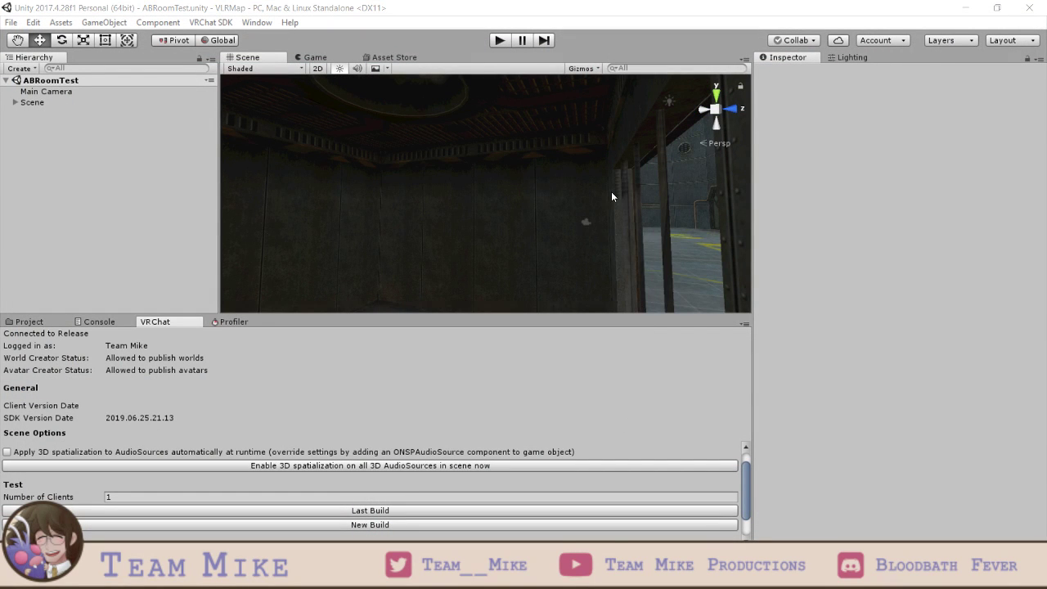
- Expand the Scene group and examine the meshes that form the walls and floor inside the small room
click(14, 103)
click(43, 145)
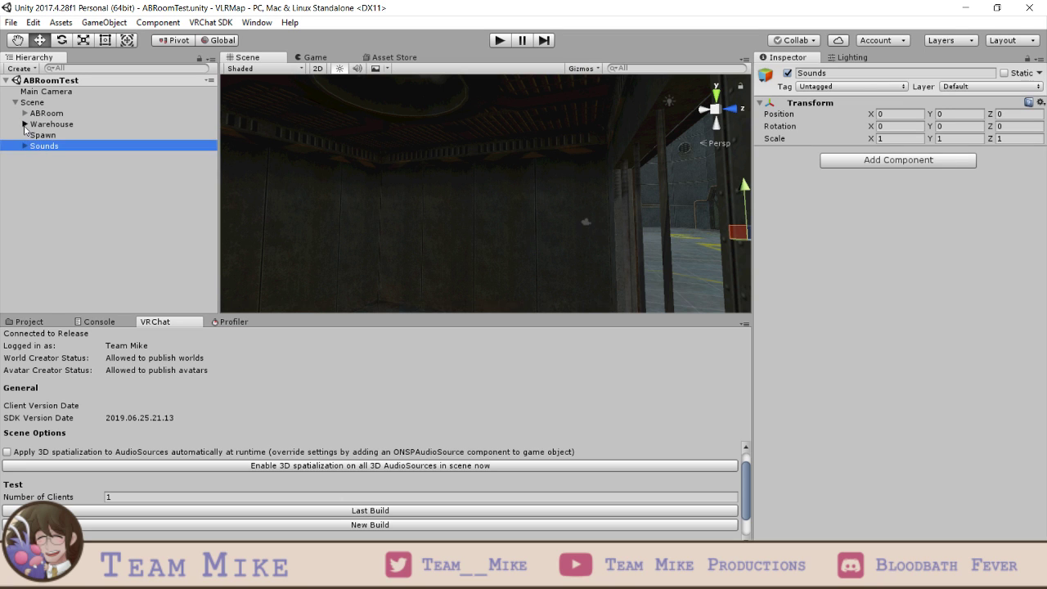
click(24, 124)
click(581, 242)
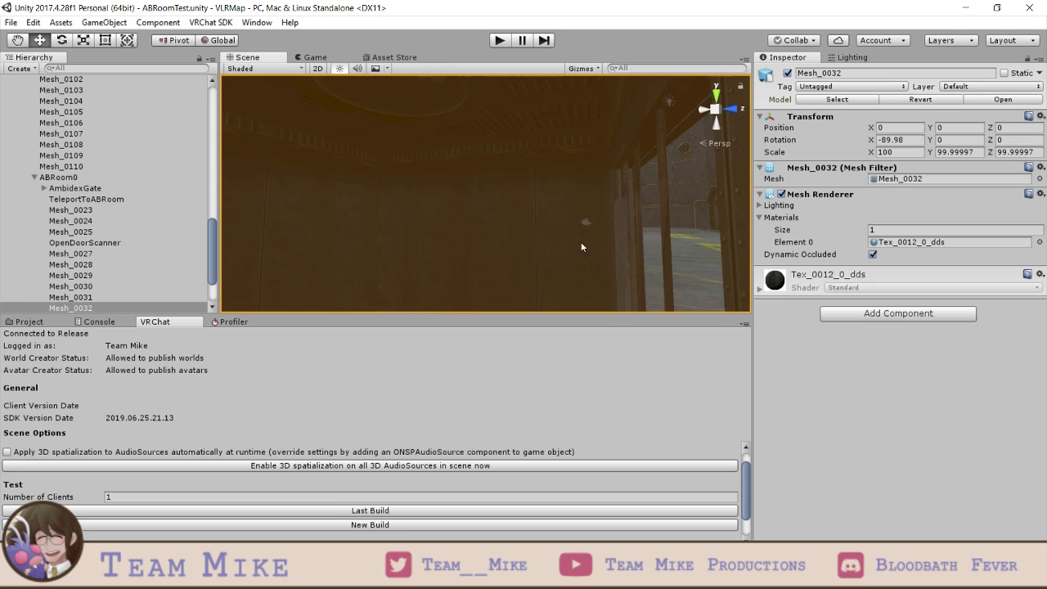
right_drag(615, 247, 640, 272)
click(607, 275)
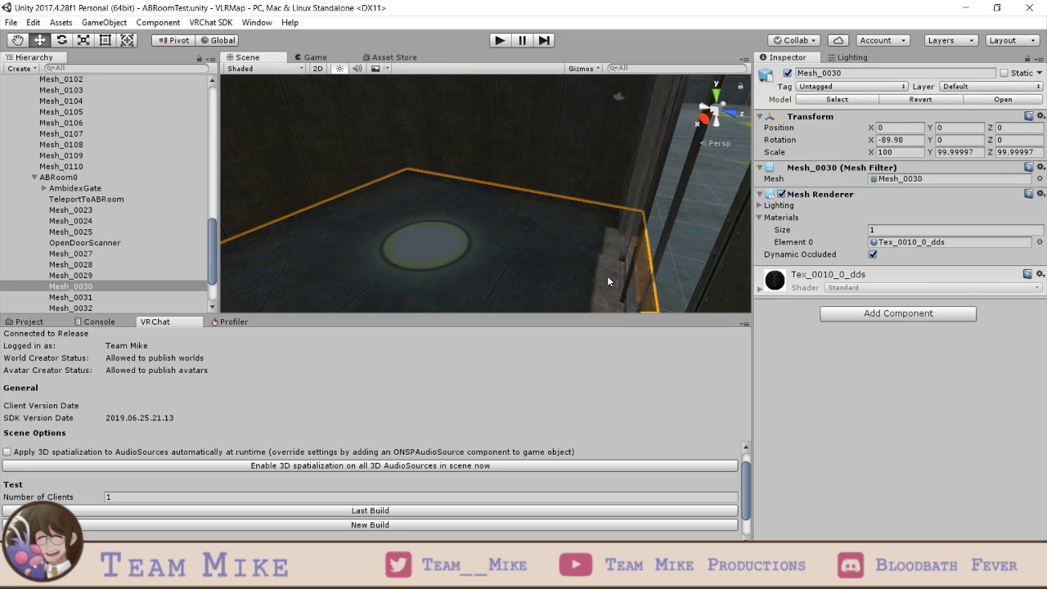
click(606, 276)
click(607, 275)
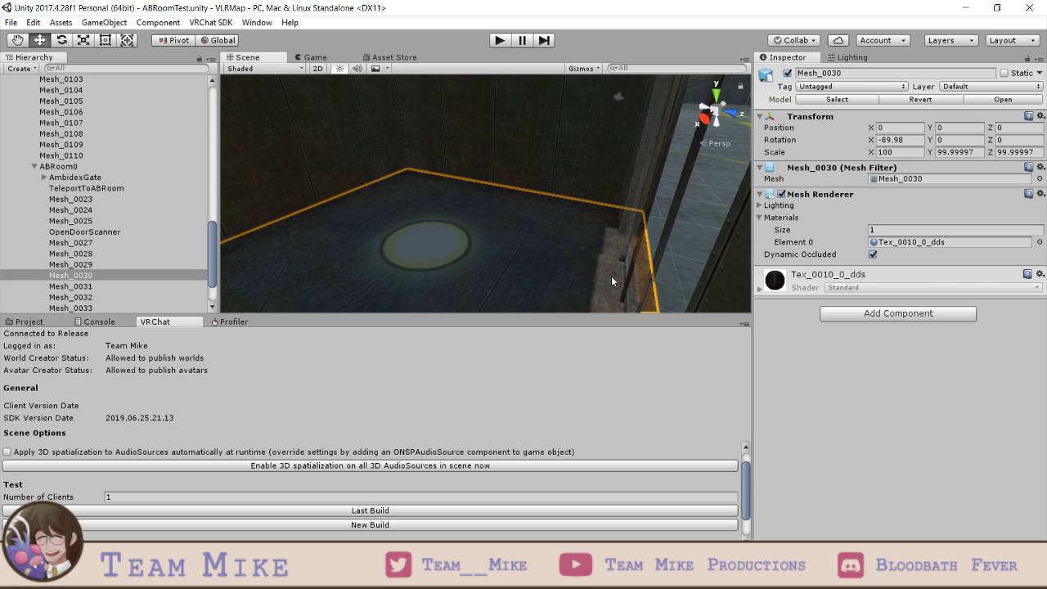
- Add a Mesh Renderer component to TeleportToABRoom and save the scene
click(88, 190)
click(860, 489)
text(mesh)
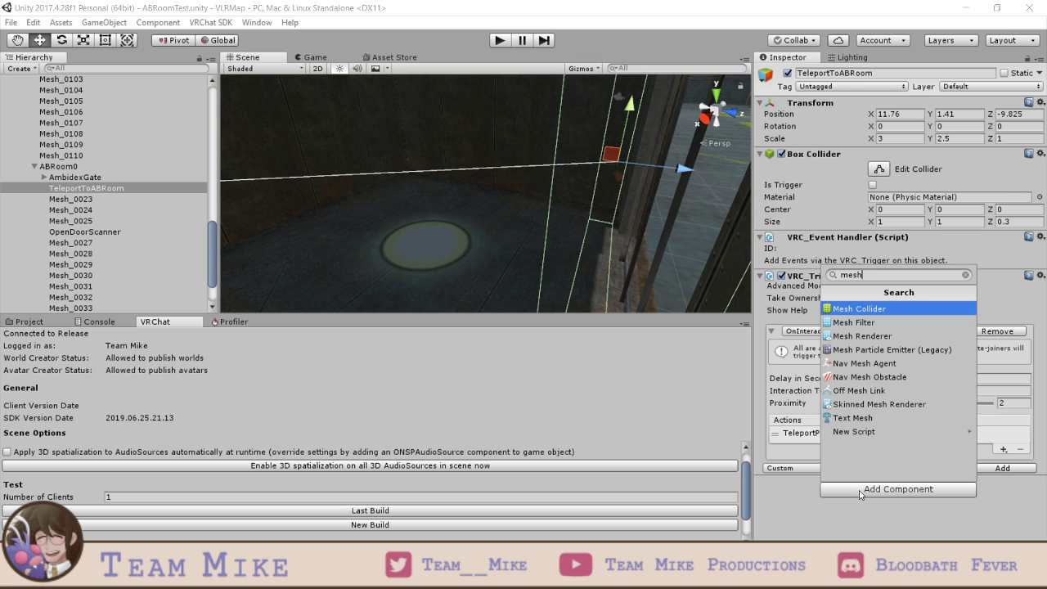
key(Down)
key(Down)
key(Return)
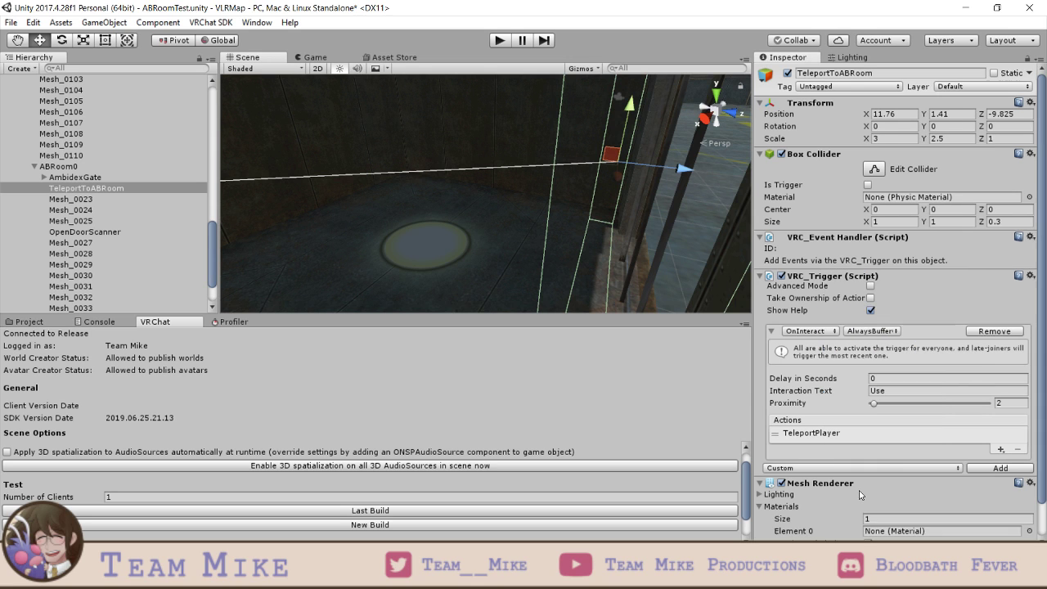
scroll(861, 459, down, 2)
key(ctrl+s)
- Check the teleport trigger's placement at the first room's door and remove the Mesh Renderer component from TeleportToABRoom
middle_drag(631, 277, 493, 212)
right_drag(492, 211, 529, 212)
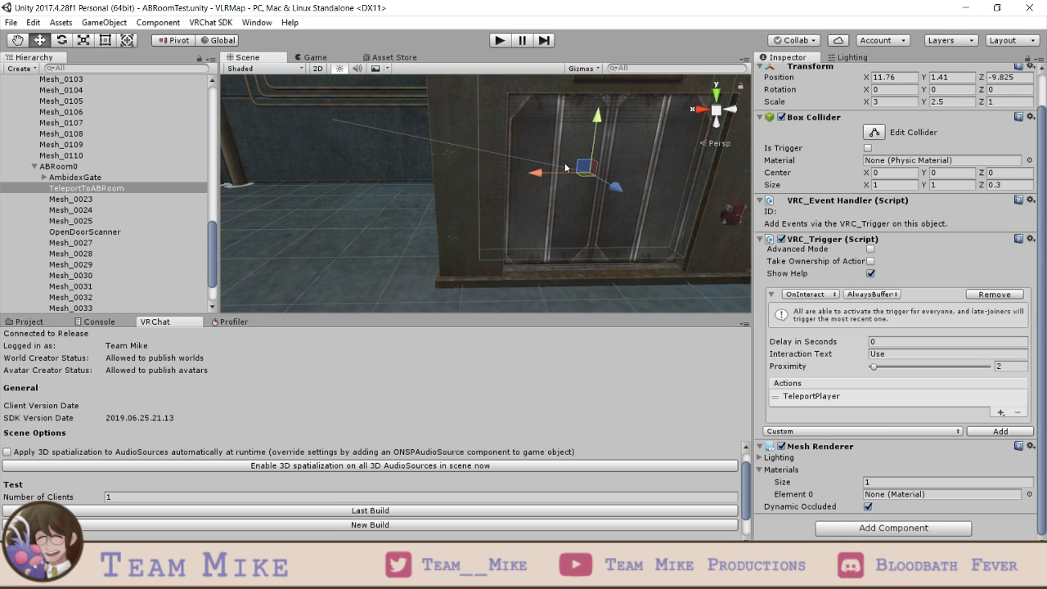
middle_drag(624, 144, 552, 120)
middle_drag(630, 213, 617, 235)
scroll(507, 149, down, 5)
scroll(503, 151, down, 6)
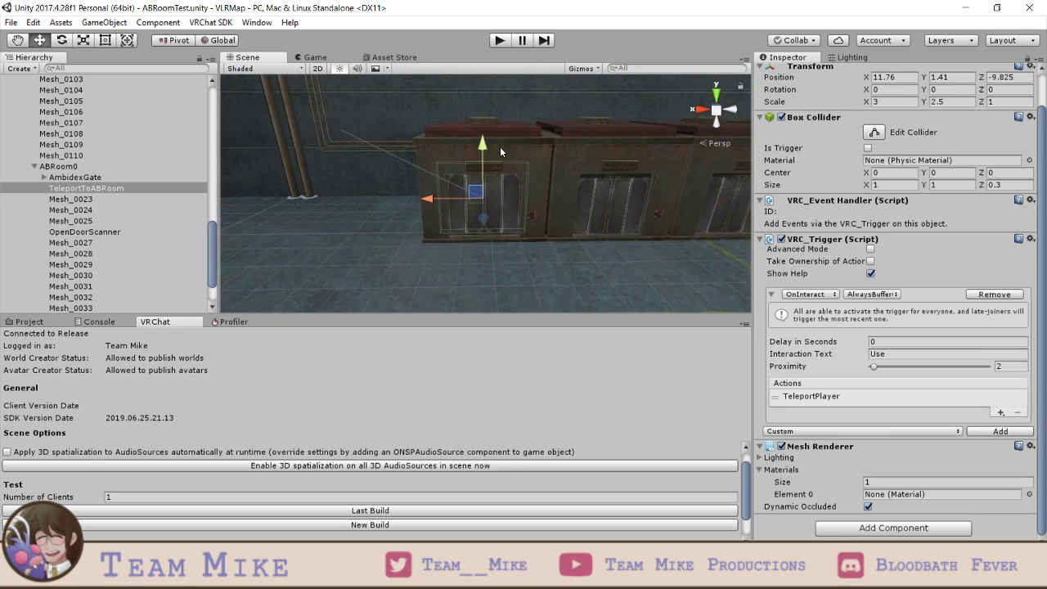
scroll(503, 150, up, 4)
scroll(510, 164, up, 3)
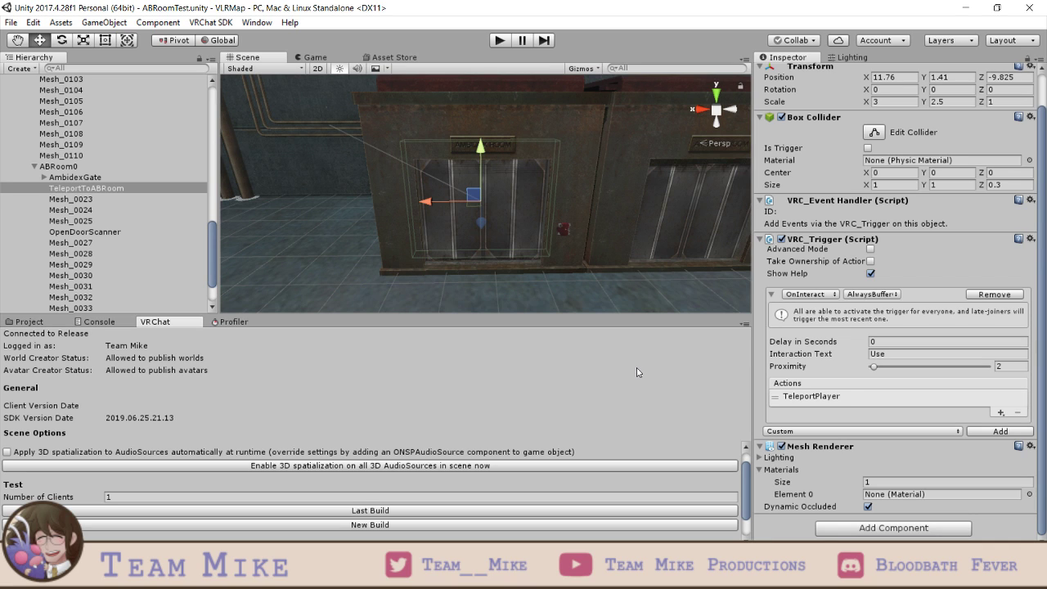
click(1030, 446)
click(941, 352)
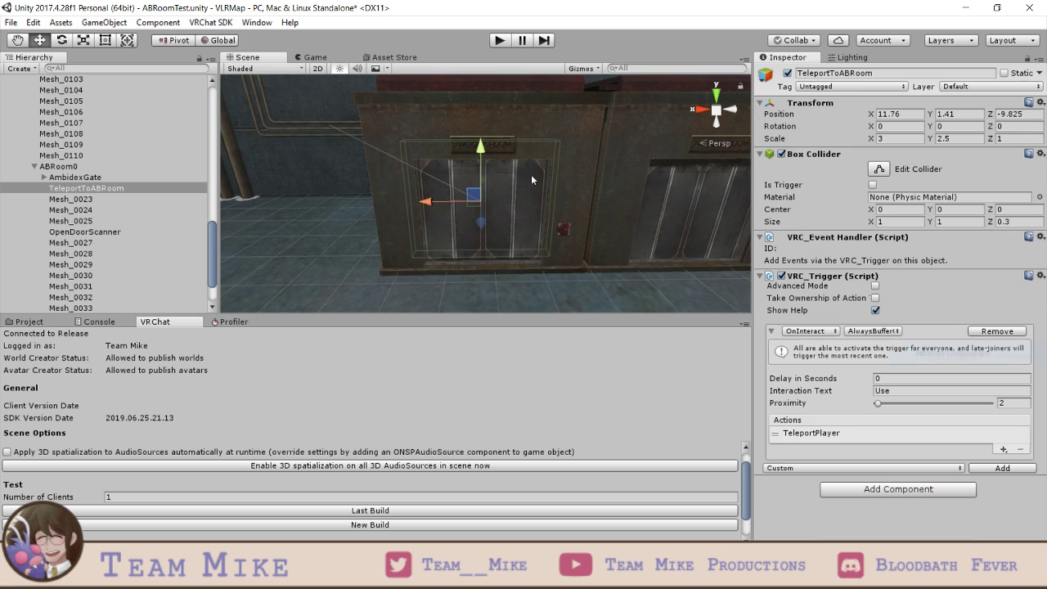
scroll(527, 185, up, 1)
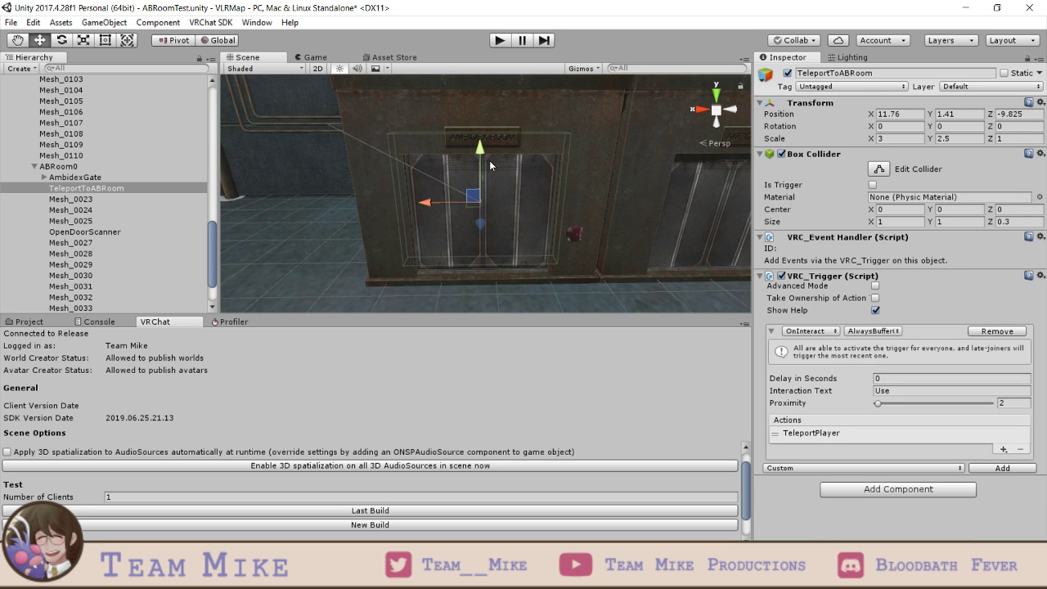
- Try parenting TeleportToABRoom under the Mesh_0033 floor mesh of ABRoom0, and undo the change
click(110, 189)
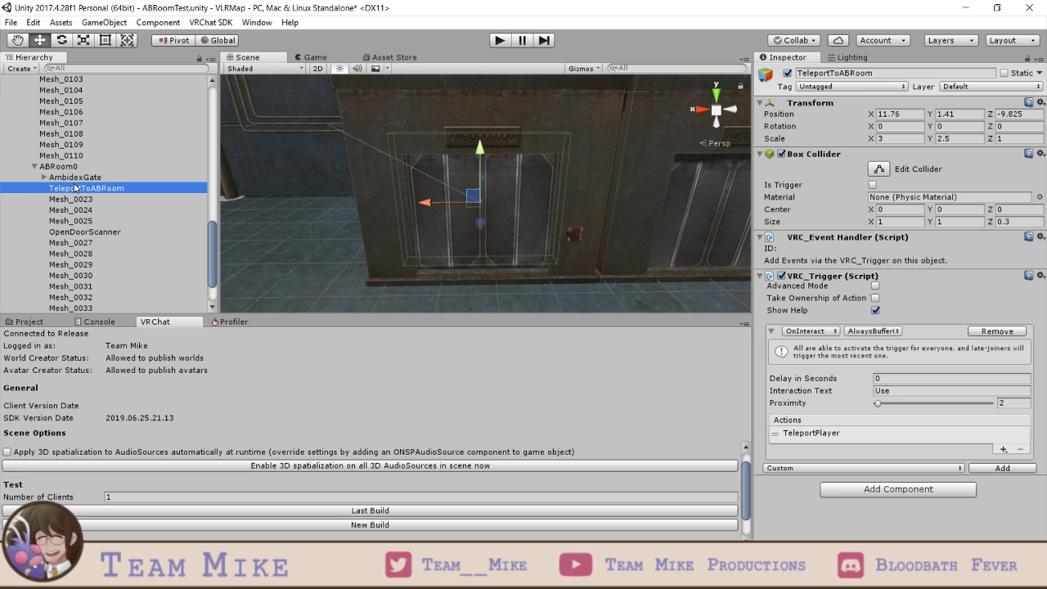
click(73, 198)
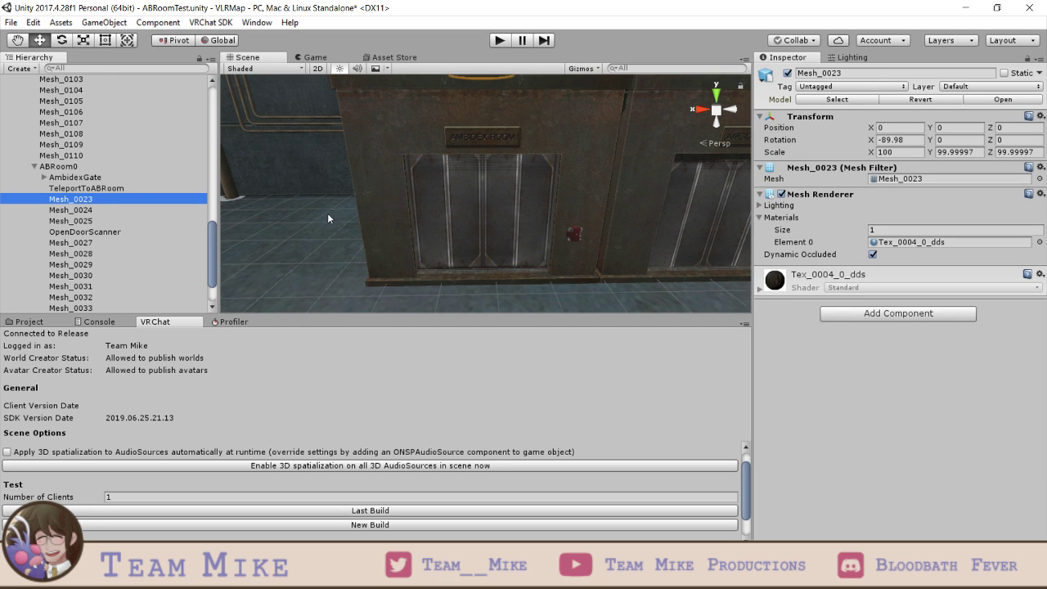
key(f)
click(445, 223)
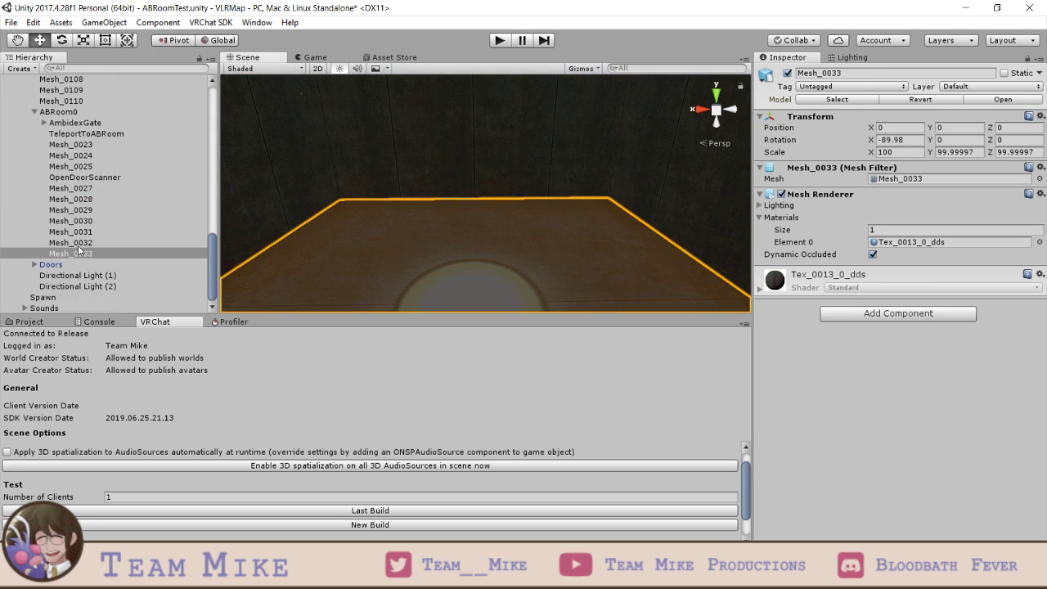
click(73, 253)
drag(86, 135, 88, 253)
scroll(391, 214, down, 3)
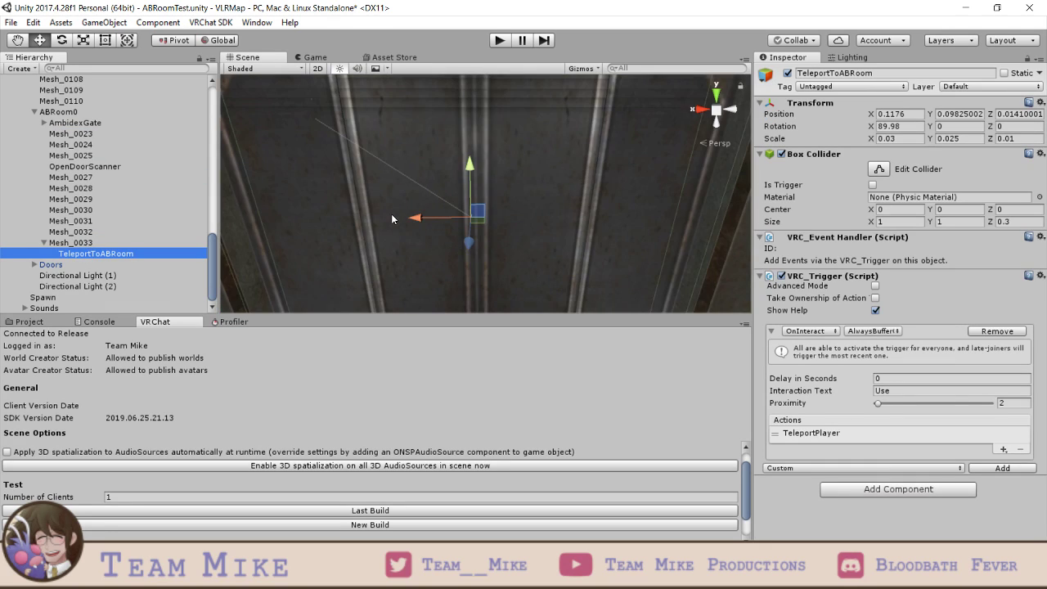
scroll(394, 214, up, 2)
right_click(493, 253)
scroll(493, 249, down, 6)
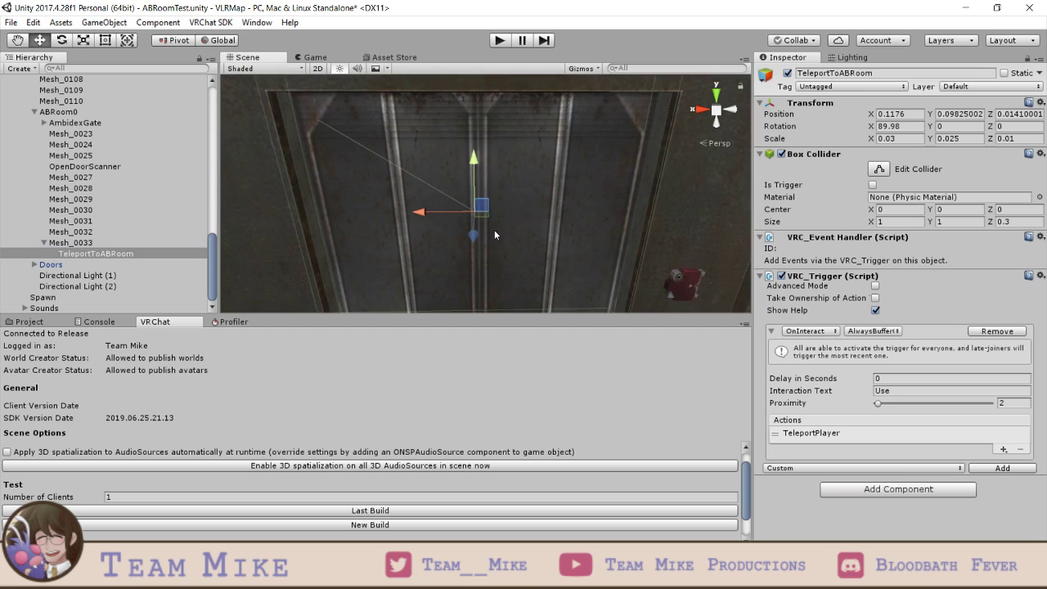
key(ctrl+z)
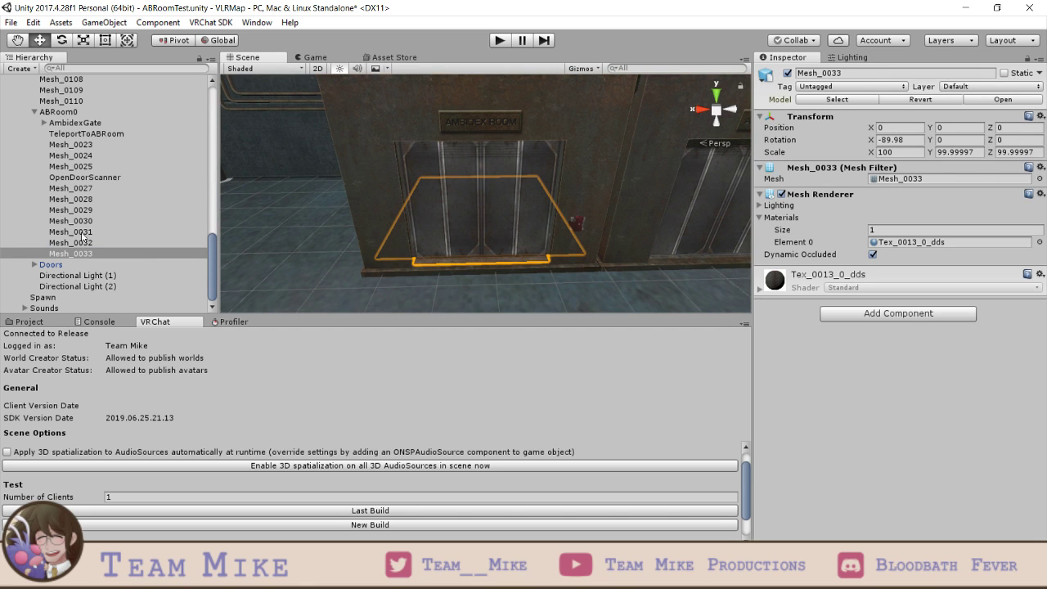
- Show the project assets and examine the area around the TeleportToABRoom trigger and the separate room it links to
click(96, 134)
scroll(349, 128, down, 9)
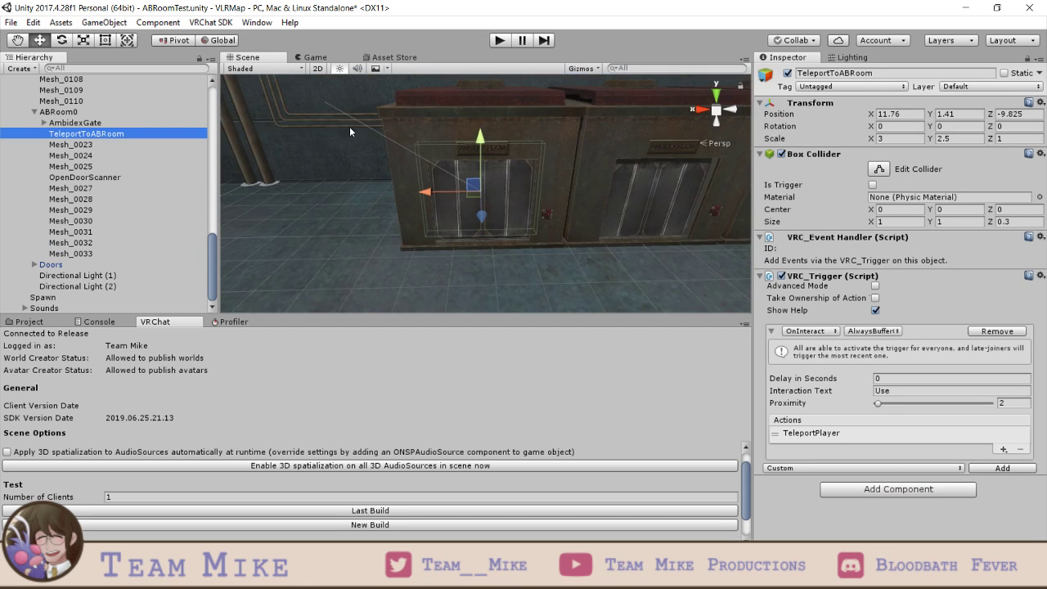
middle_drag(367, 107, 365, 141)
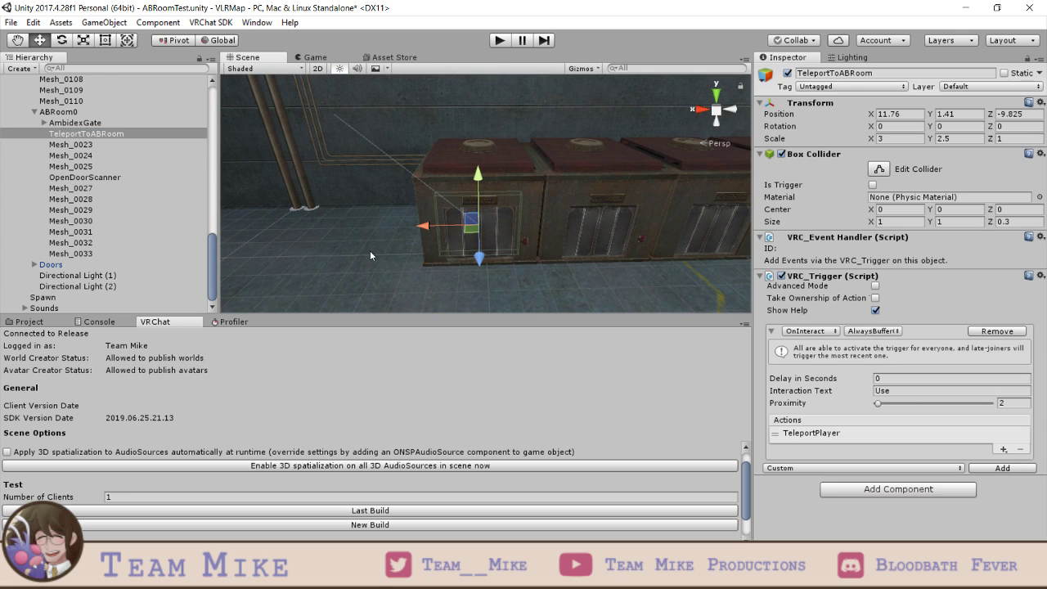
click(41, 325)
right_drag(513, 201, 334, 187)
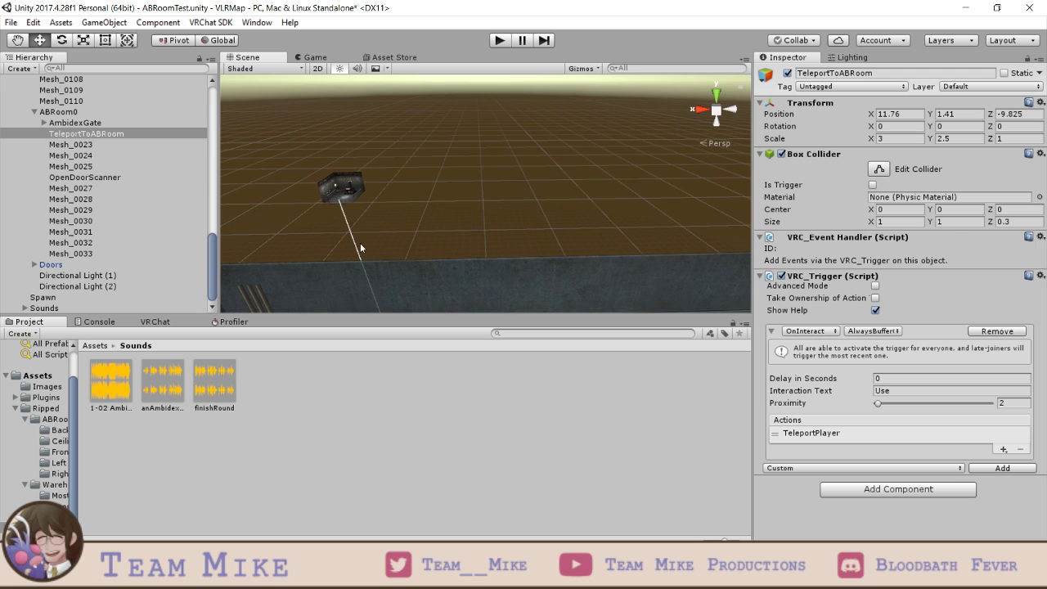
middle_drag(432, 197, 418, 126)
middle_drag(471, 244, 441, 152)
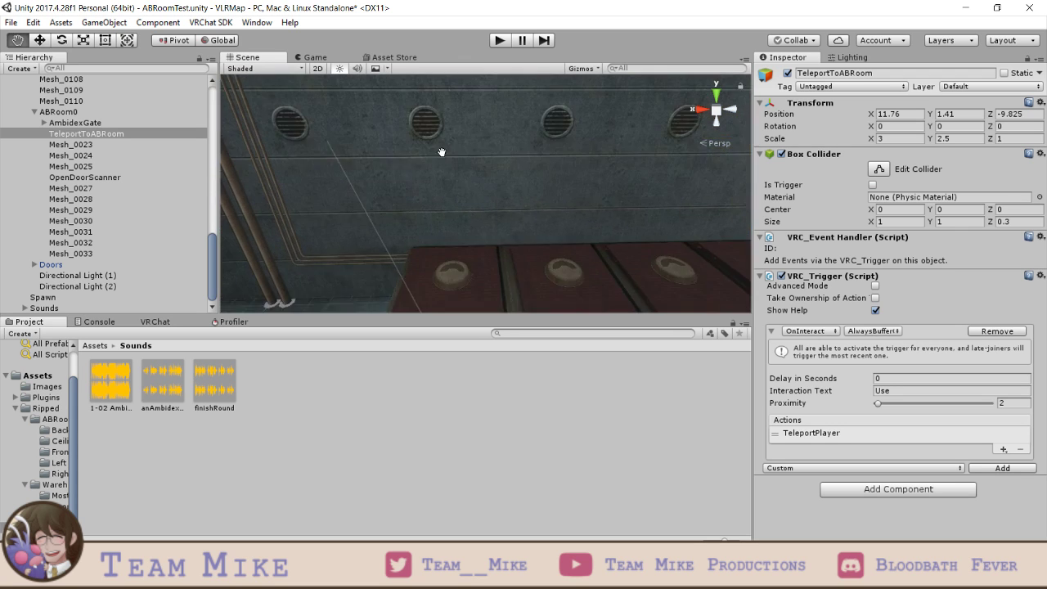
mouse_move(454, 219)
middle_down()
mouse_move(428, 138)
mouse_move(435, 161)
middle_up()
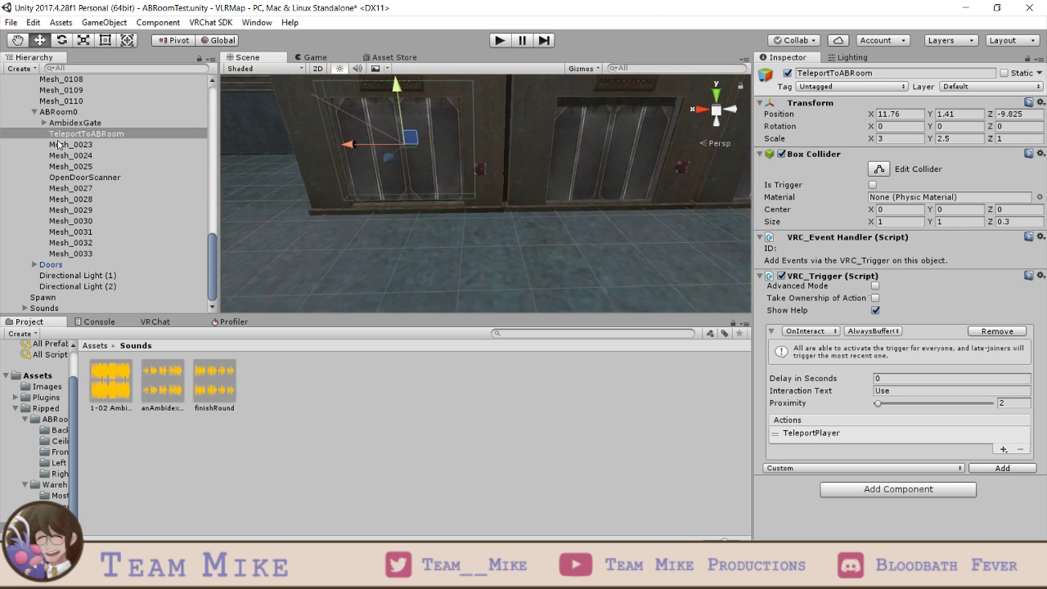
- Make TeleportToABRoom a child of the Mesh_0033 floor mesh and select the nested object
drag(67, 140, 71, 254)
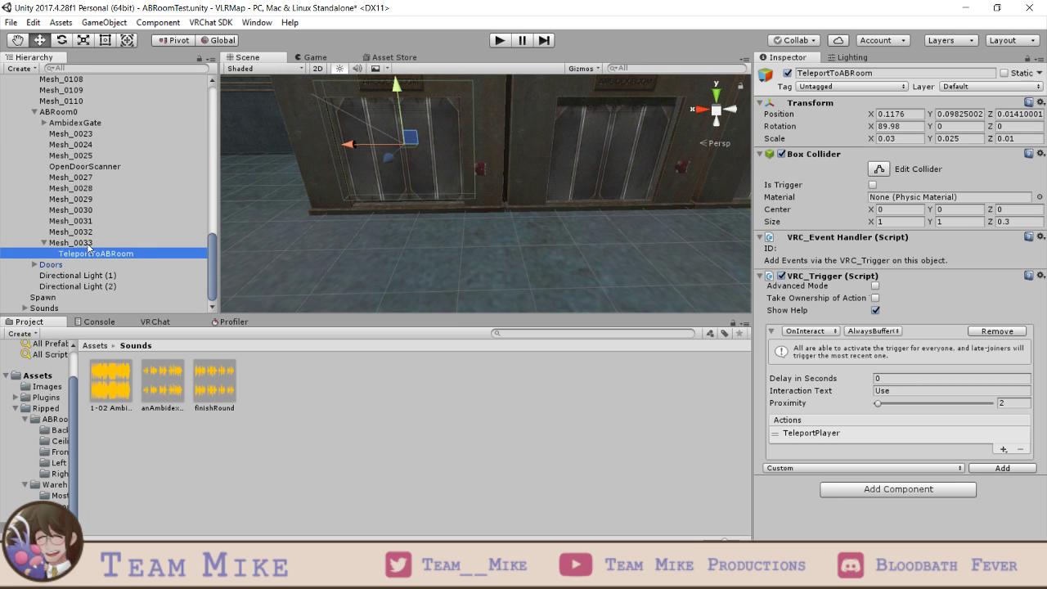
click(70, 242)
click(119, 254)
click(1040, 154)
click(947, 234)
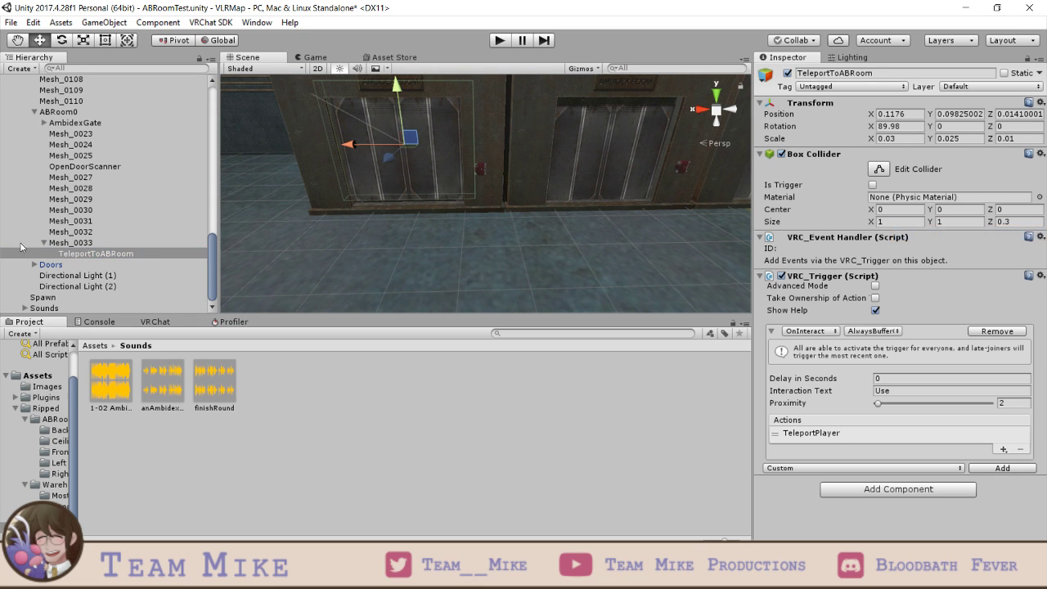
- Add a Box Collider component to the Mesh_0033 floor mesh
click(70, 242)
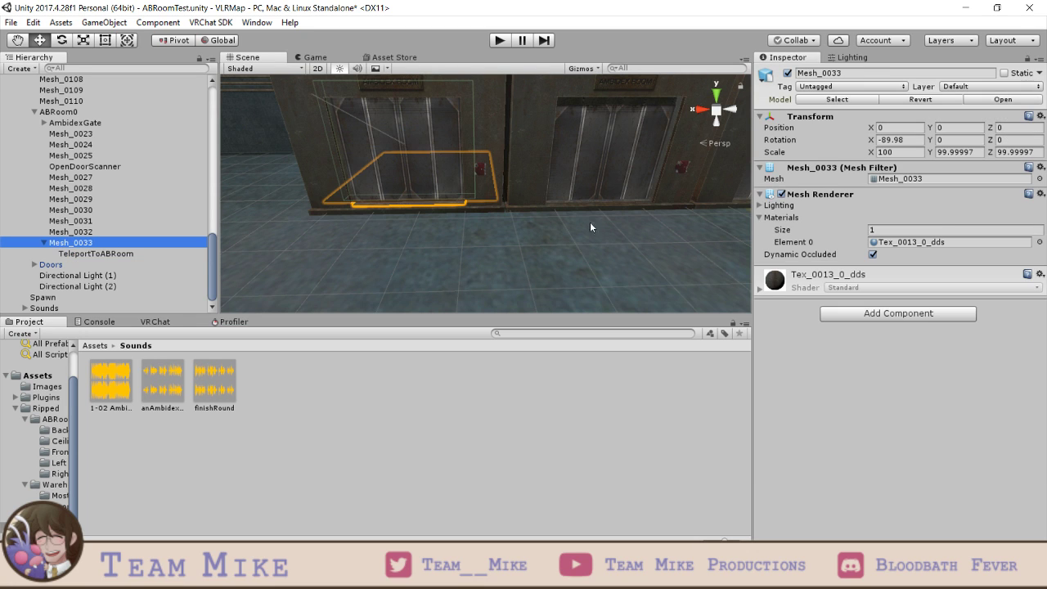
click(891, 313)
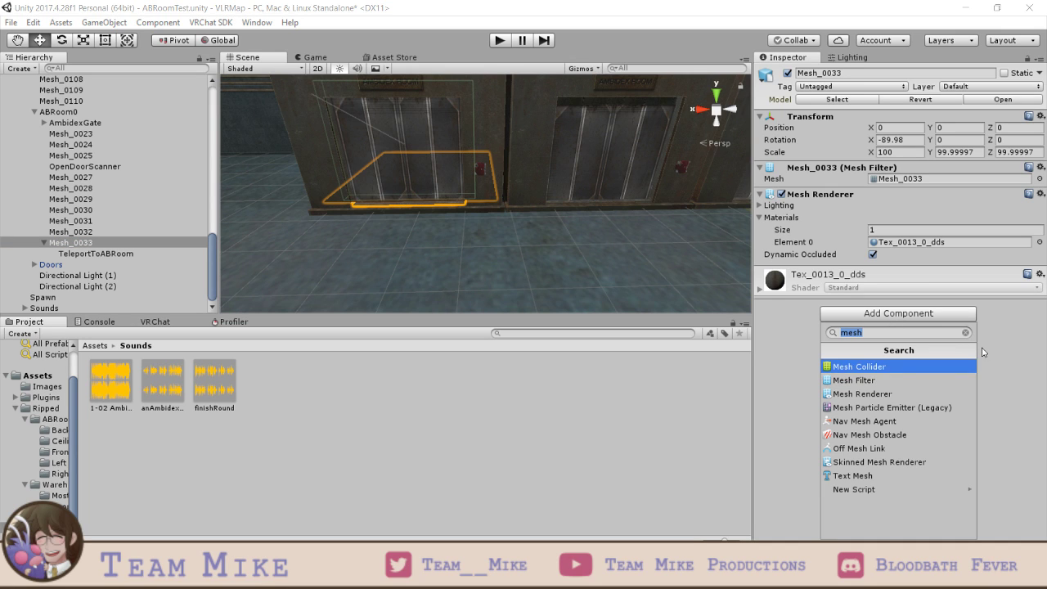
click(1008, 338)
click(923, 316)
text(box)
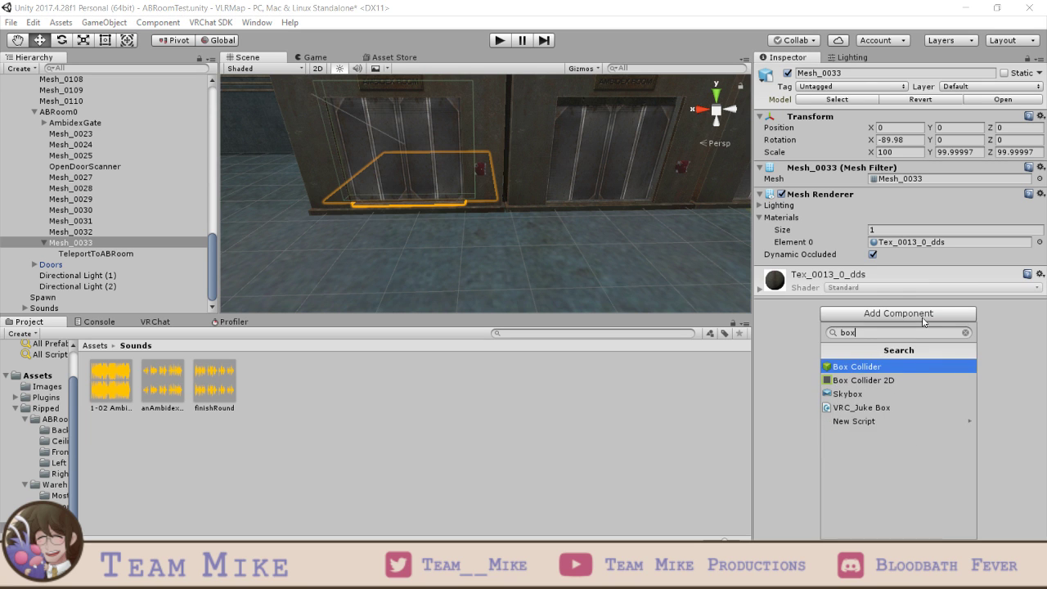
key(Return)
- Try out the Center Y, X and Z fields of Mesh_0033's Box Collider while viewing the doorway floor up close
scroll(354, 222, up, 3)
middle_drag(354, 222, 472, 214)
middle_drag(520, 245, 518, 163)
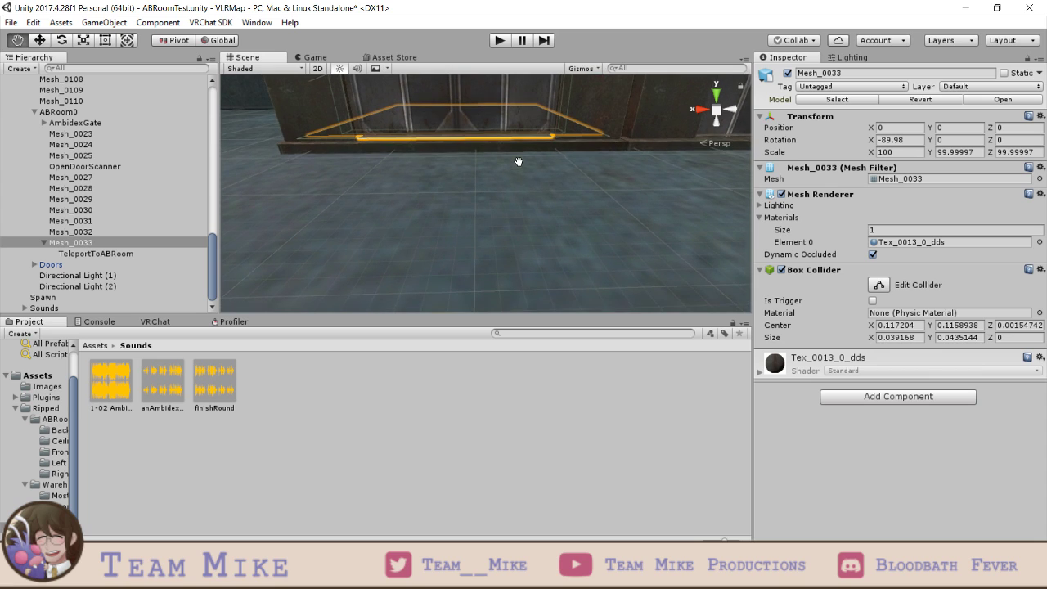
click(951, 327)
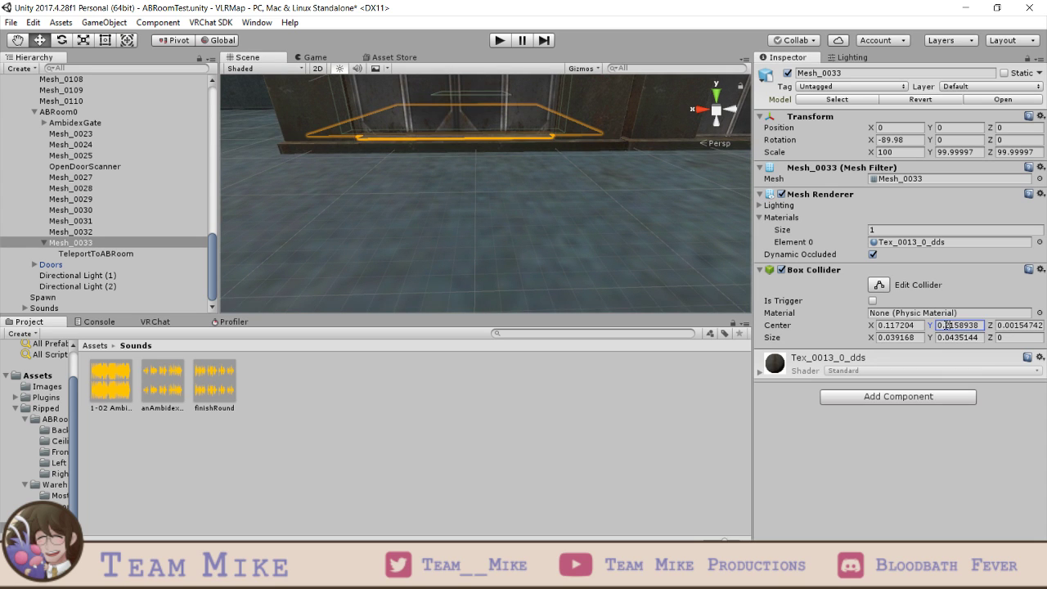
click(891, 326)
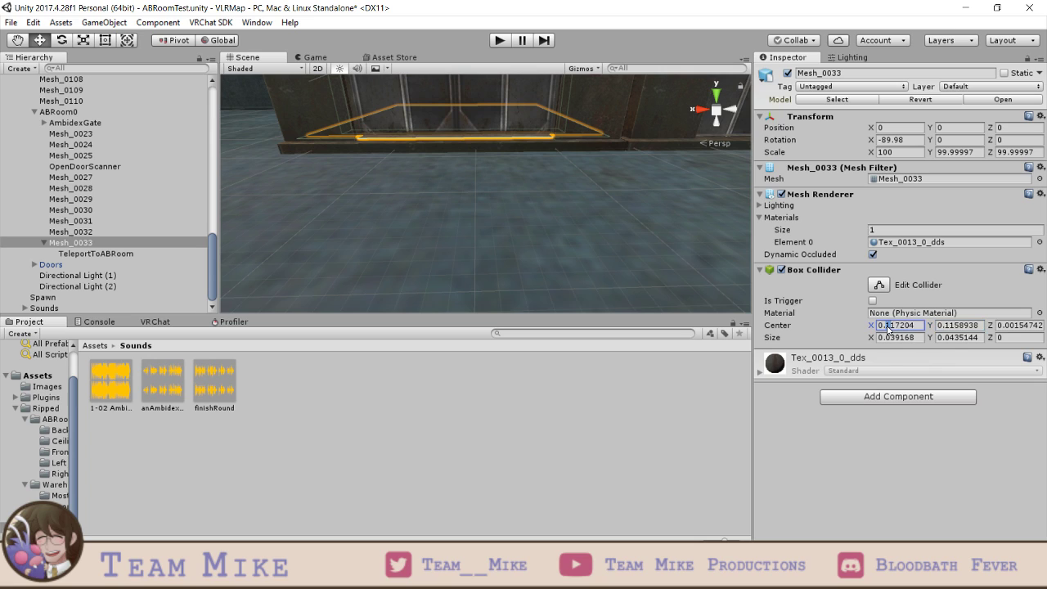
click(1014, 327)
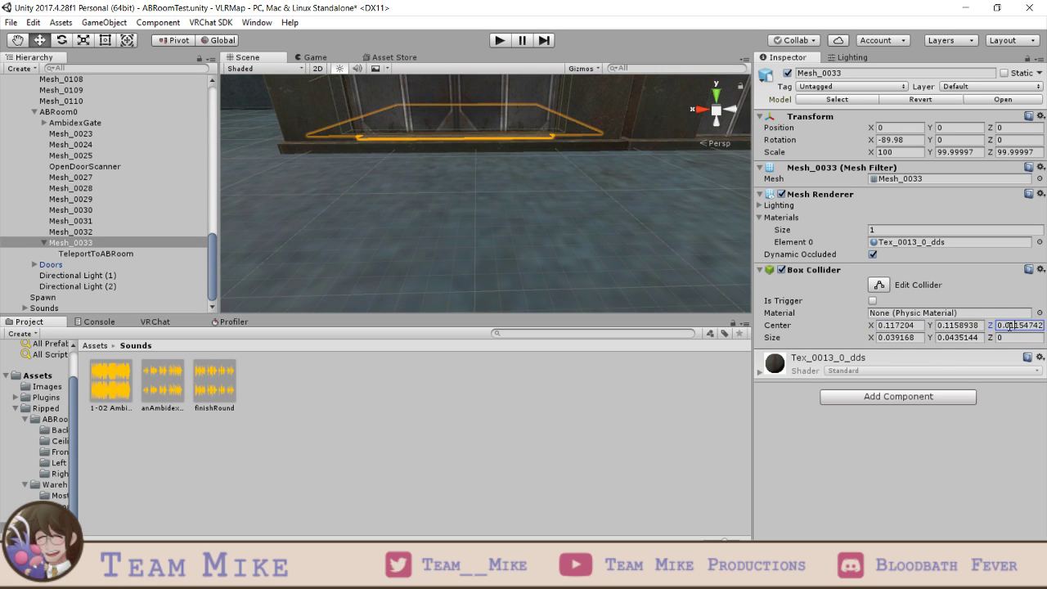
- Try a Center Z of 0.01154742 for Mesh_0033's Box Collider and restore it to 0.00154742
scroll(673, 234, up, 6)
middle_drag(575, 214, 582, 336)
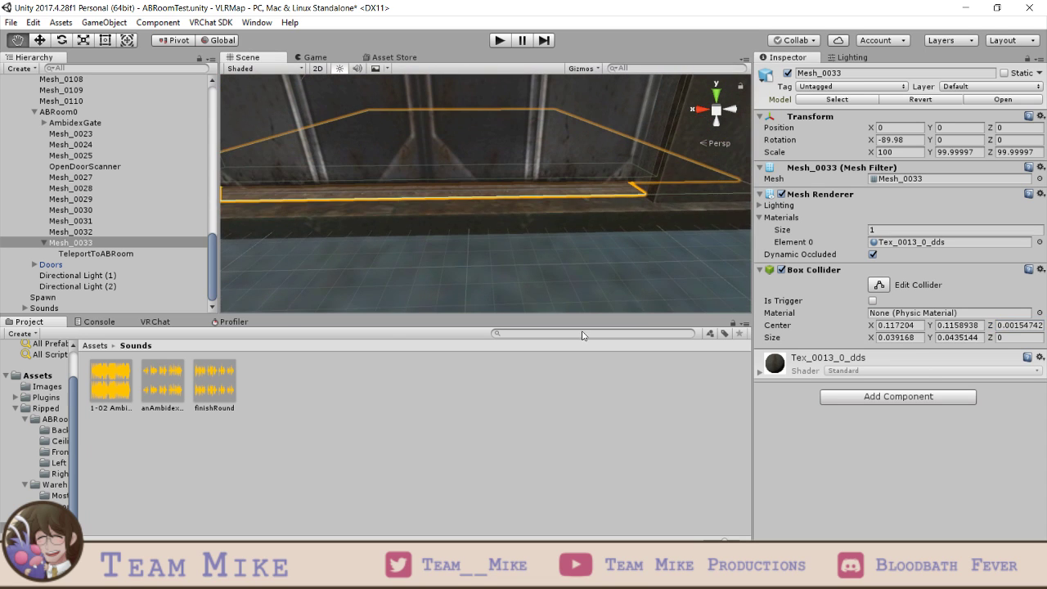
right_drag(583, 336, 680, 166)
right_drag(605, 246, 537, 173)
drag(1011, 327, 1016, 327)
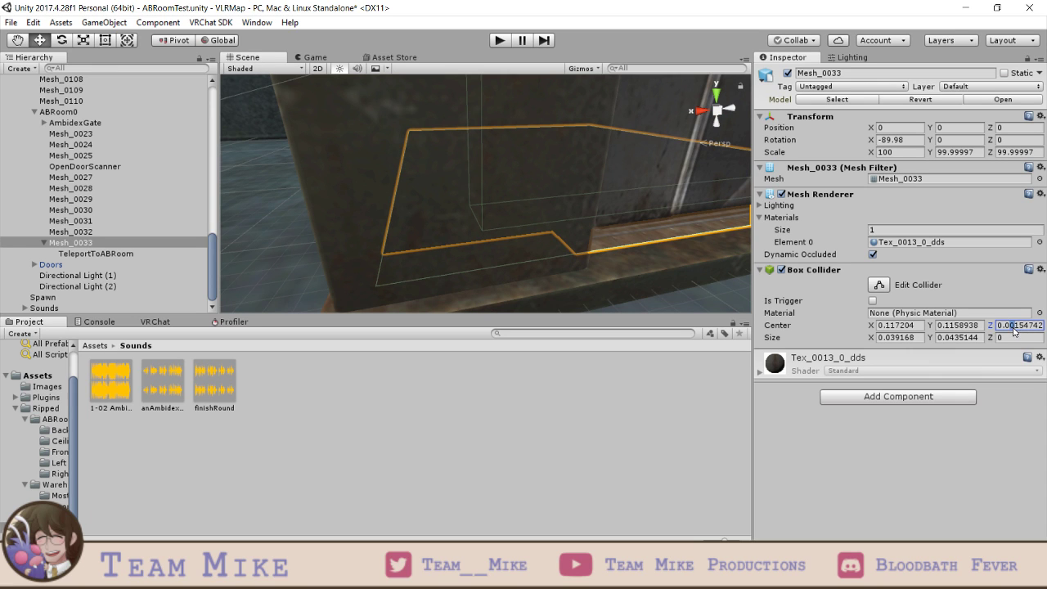
text(1)
scroll(641, 298, down, 6)
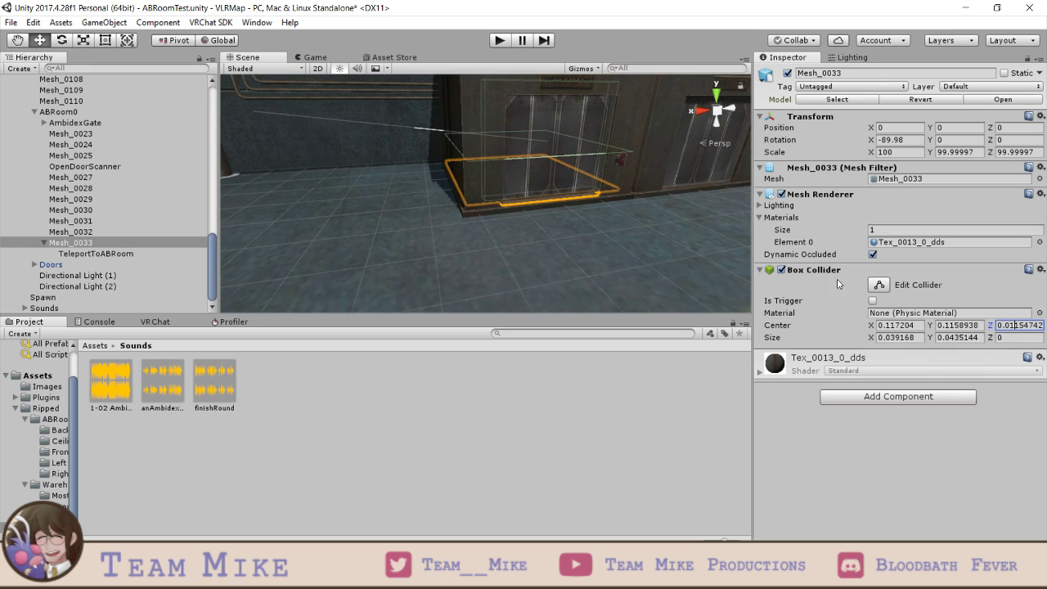
key(BackSpace)
text(0)
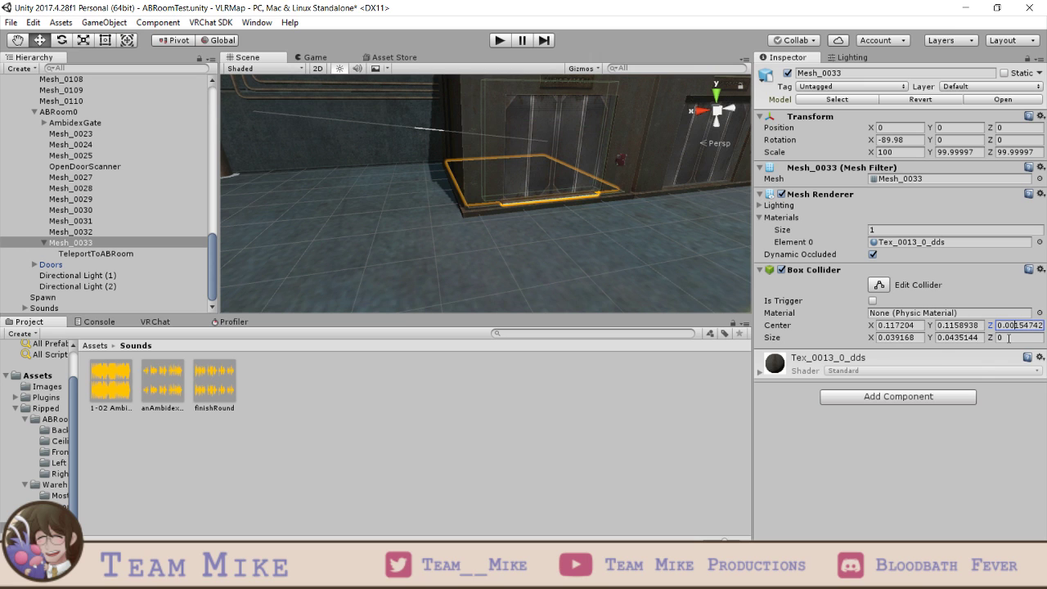
- Set the Center Z of Mesh_0033's Box Collider to 0.00254742
key(BackSpace)
text(2)
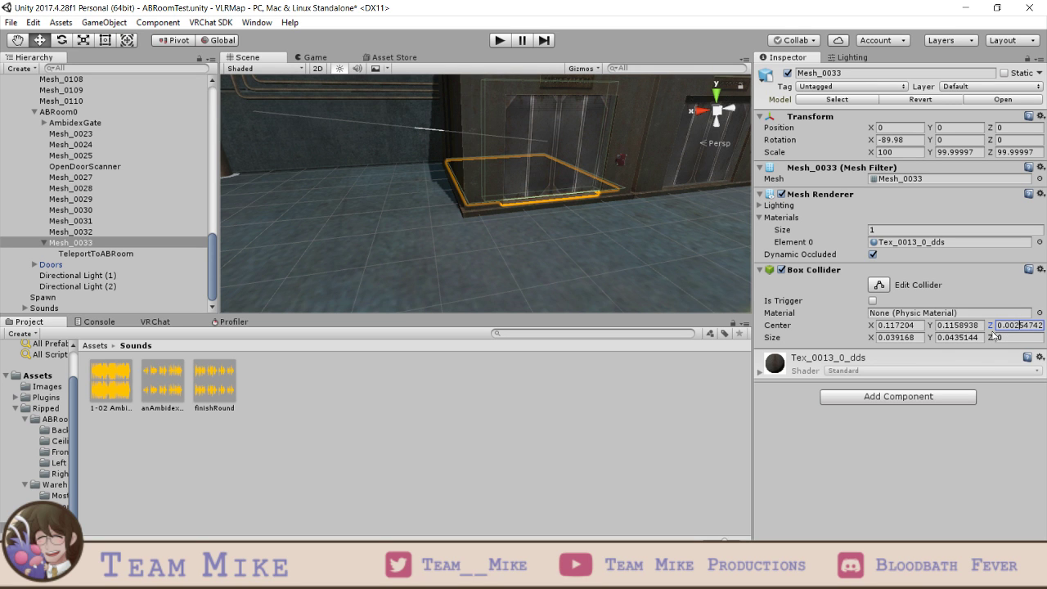
middle_drag(659, 222, 573, 163)
- Set the Size Z of Mesh_0033's Box Collider to 0.001 and make the collider a trigger
click(1017, 341)
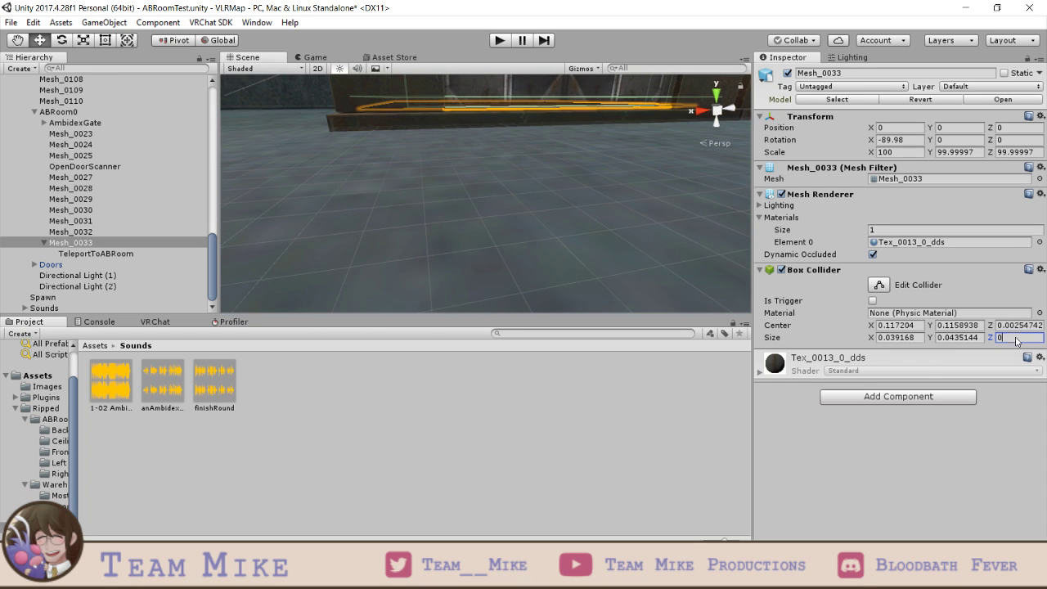
double_click(1016, 338)
text(.1)
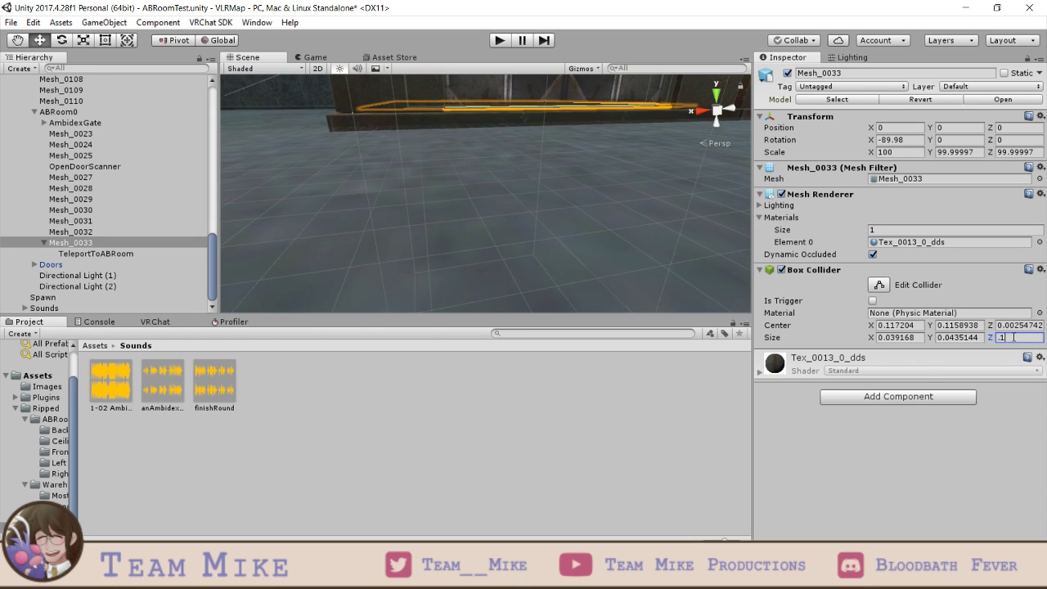
key(BackSpace)
text(0001)
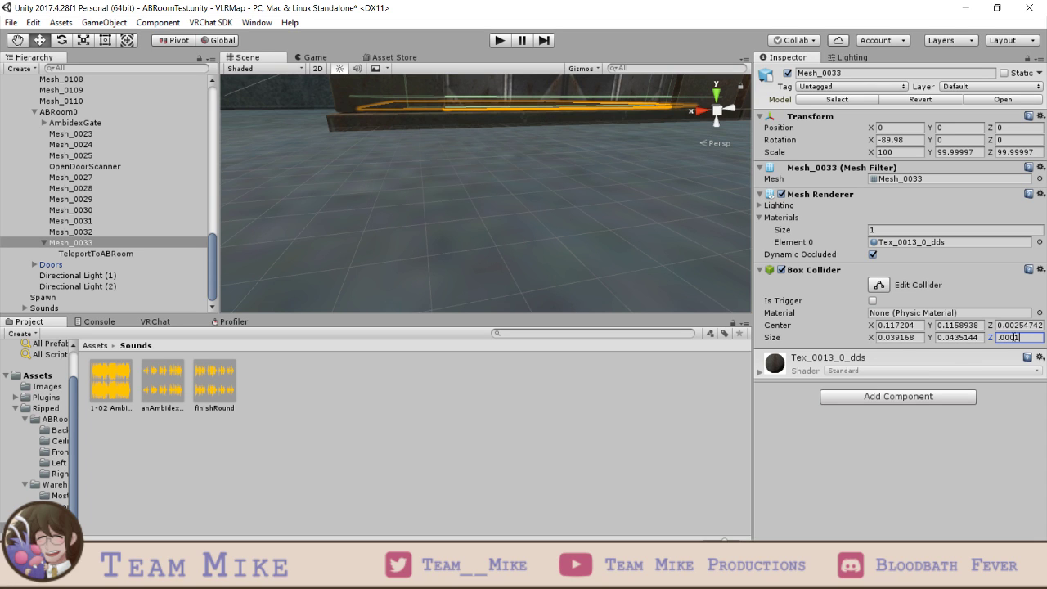
key(BackSpace)
key(BackSpace)
text(1)
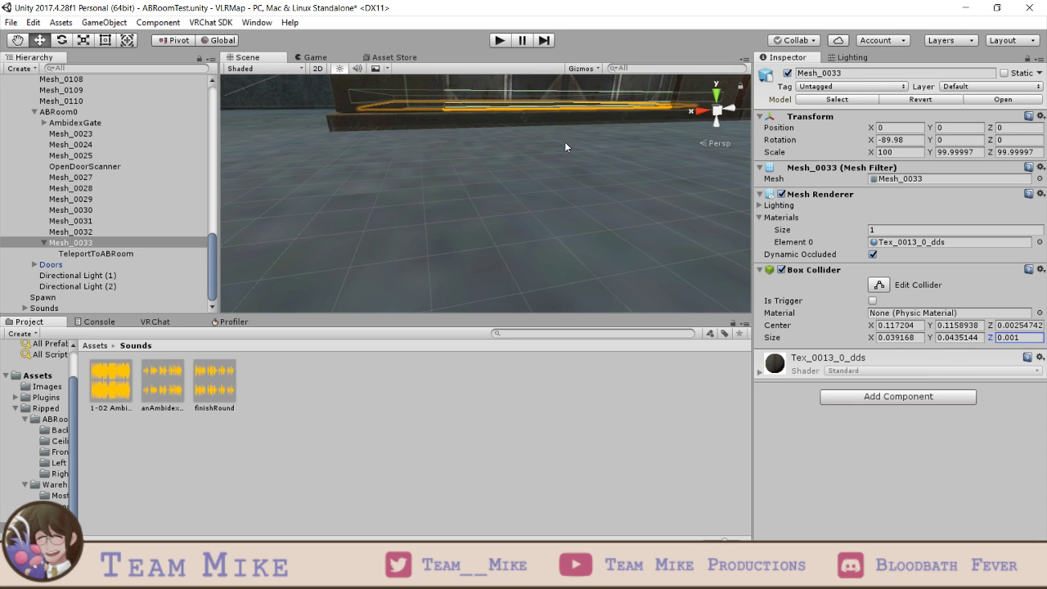
alt+drag(566, 143, 548, 202)
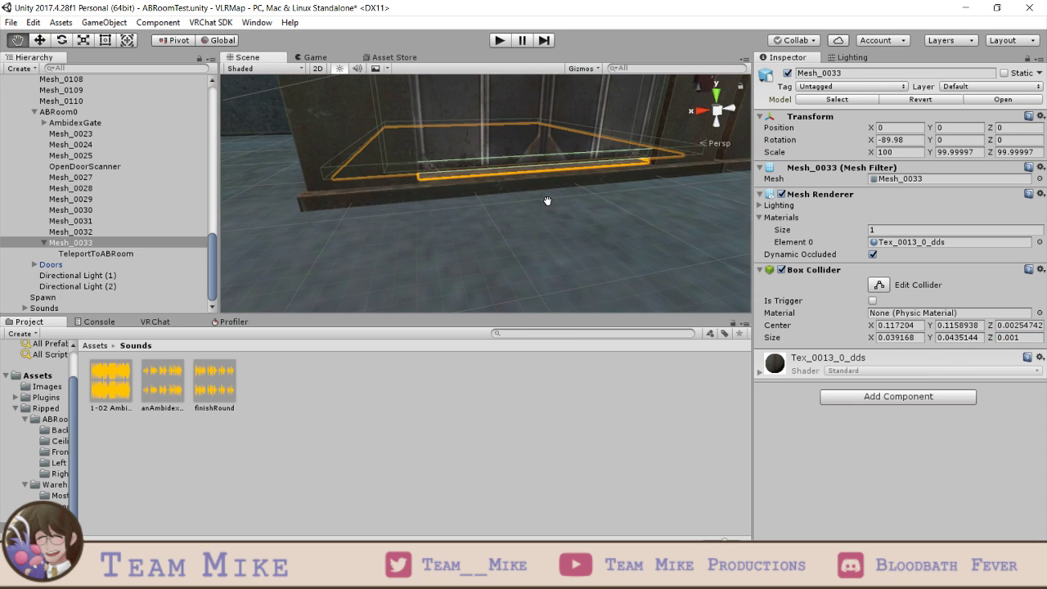
click(873, 301)
- Copy the VRC_Trigger component from TeleportToABRoom and paste it as a new component on Mesh_0033
click(96, 254)
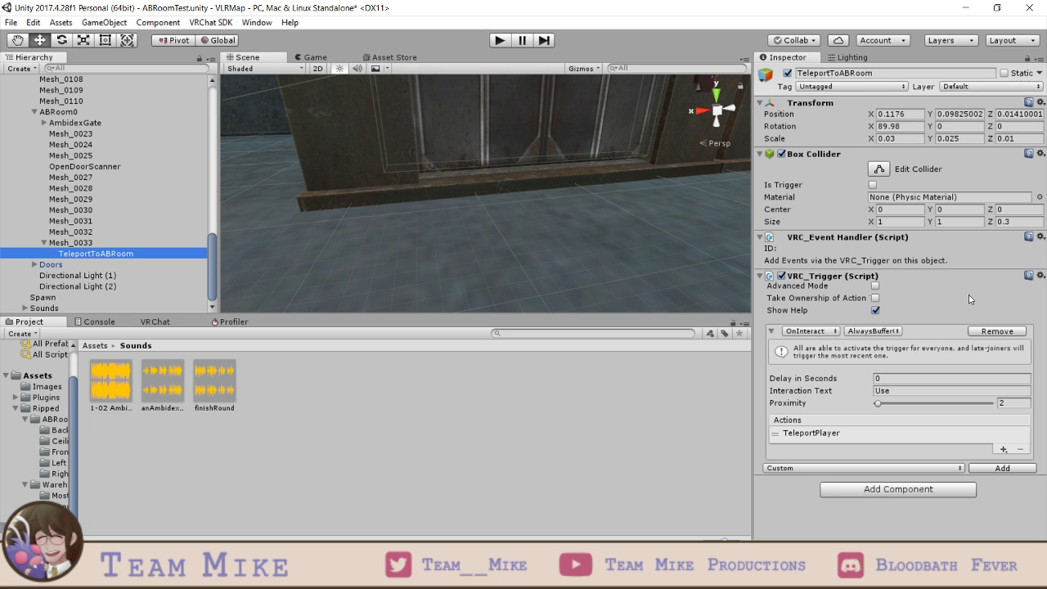
click(1041, 276)
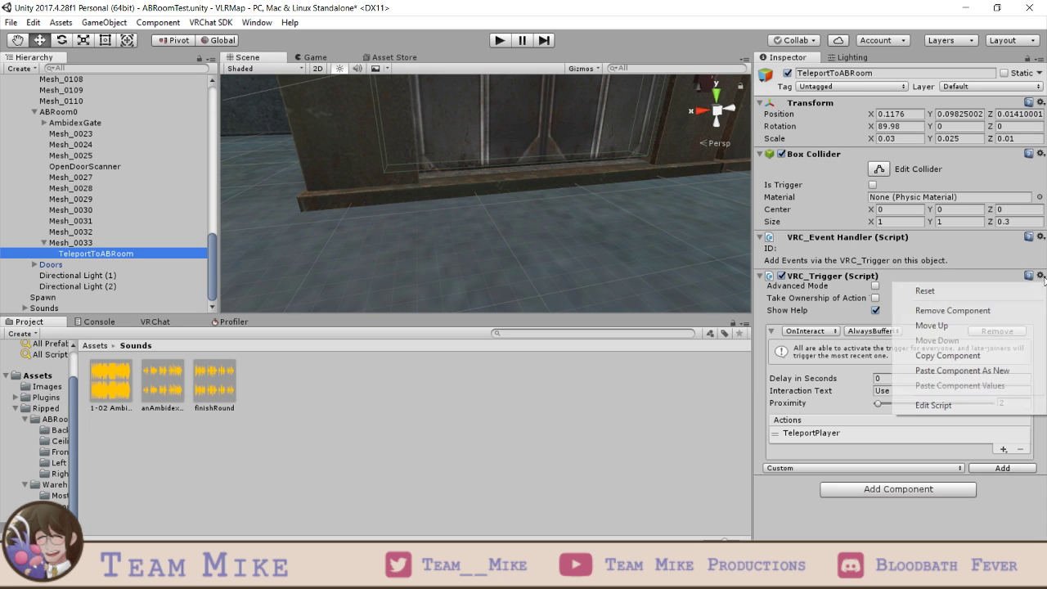
click(947, 356)
click(85, 243)
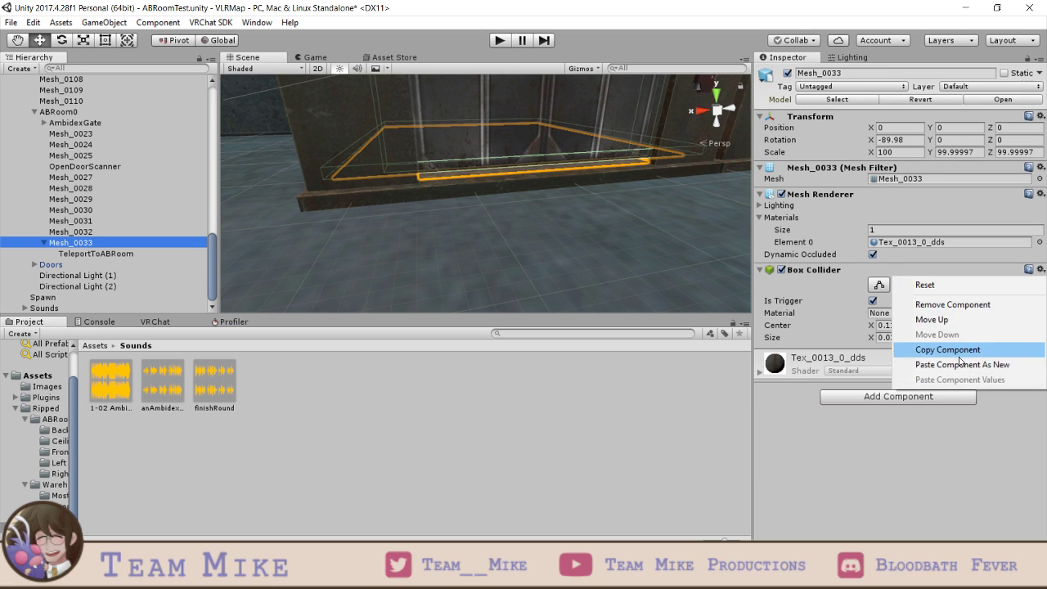
click(957, 364)
- Change the event of Mesh_0033's VRC_Trigger to OnEnterTrigger and show the receivers of its TeleportPlayer action
scroll(821, 344, down, 3)
click(820, 333)
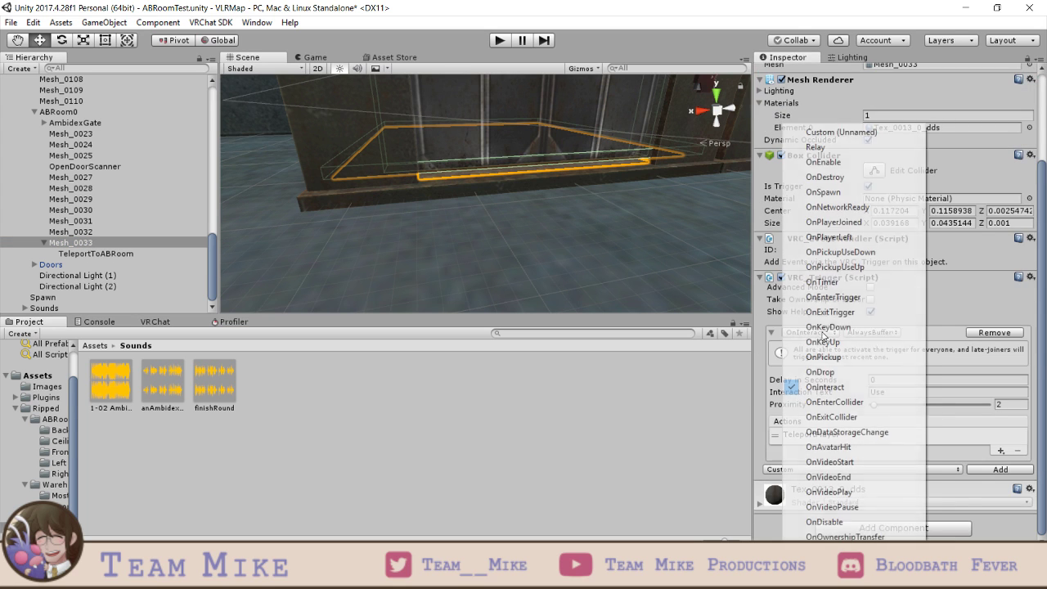
click(843, 299)
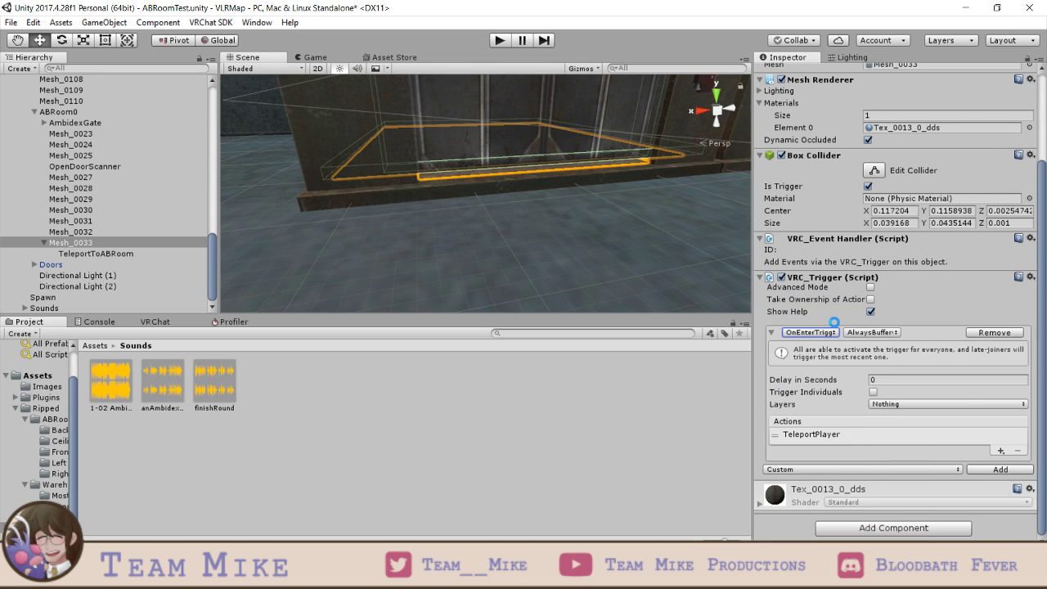
click(851, 434)
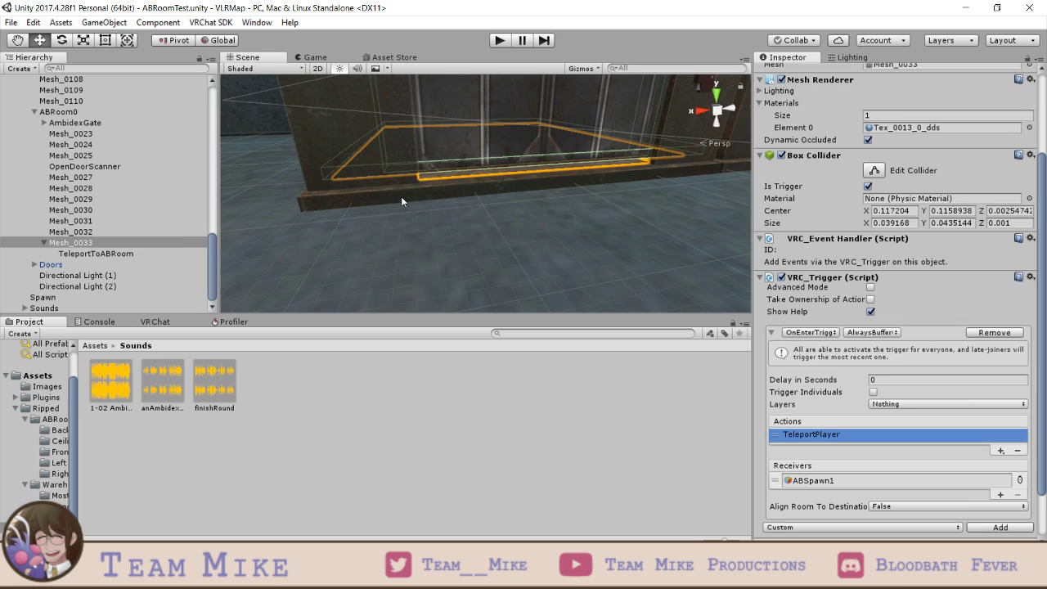
- Delete the TeleportToABRoom object nested under Mesh_0033 and select Mesh_0033 again
click(143, 253)
key(Delete)
click(82, 253)
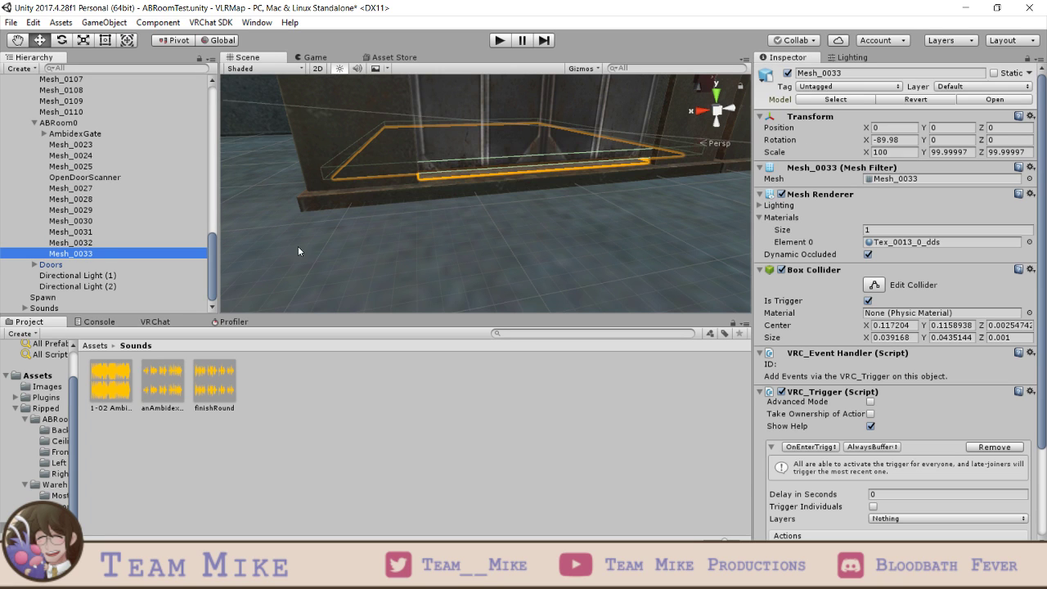
- Save the scene and launch a new VRChat test build with one client
key(ctrl+s)
click(438, 179)
key(f)
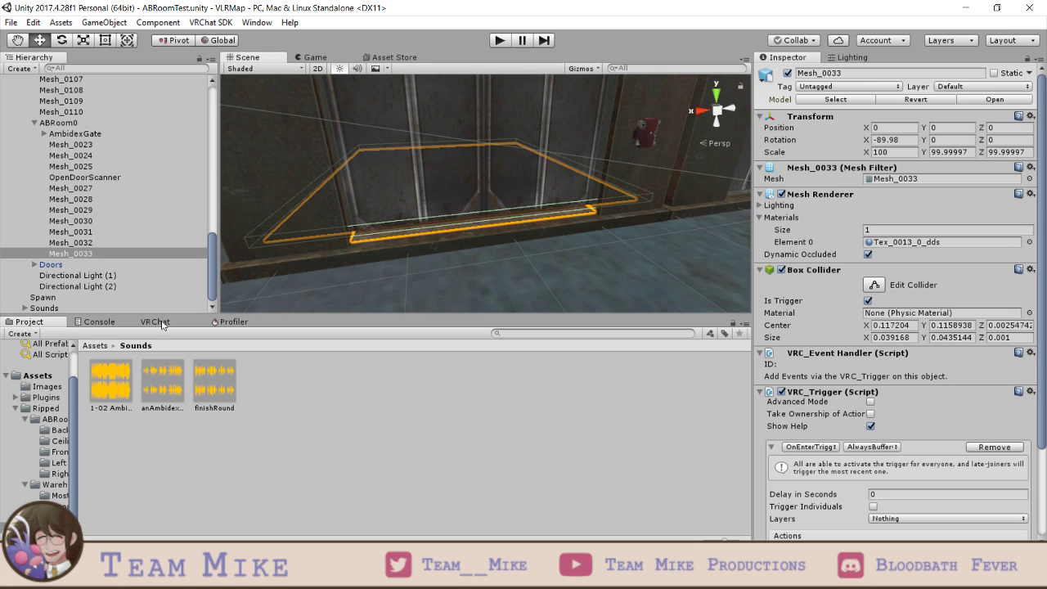
click(162, 324)
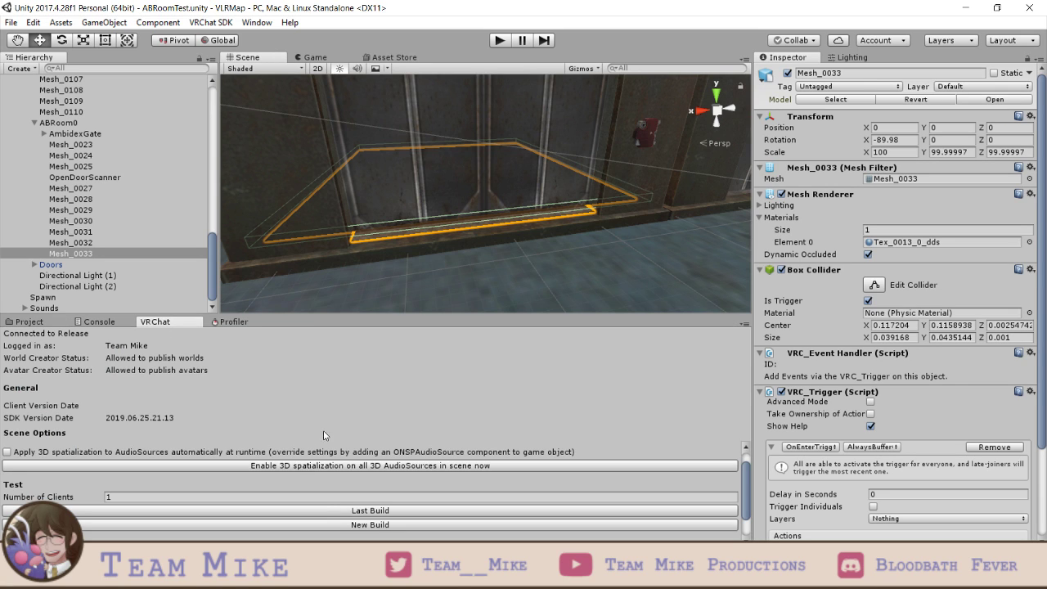
click(362, 527)
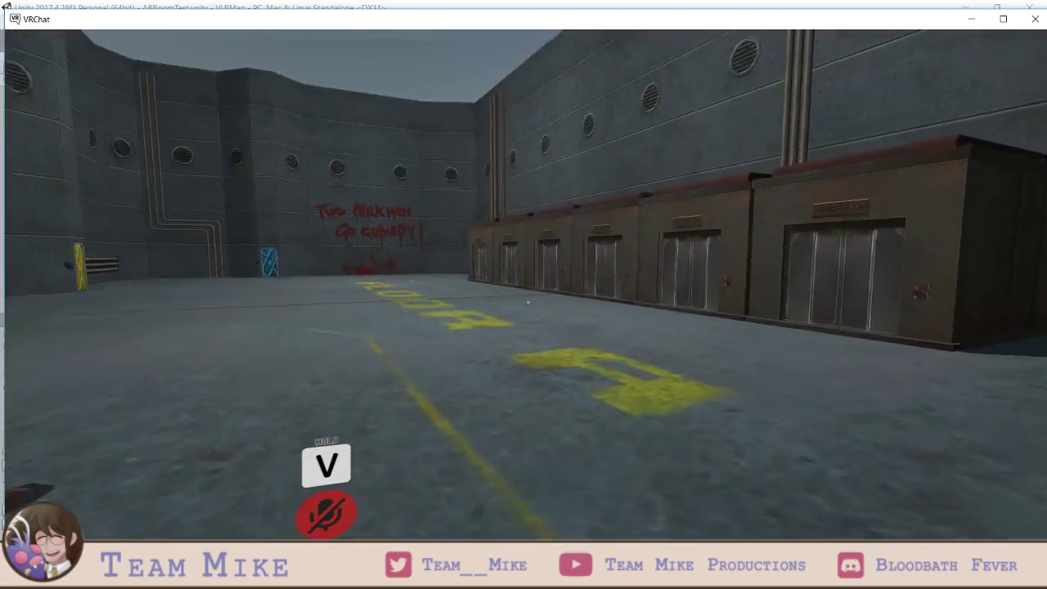
- Walk through the warehouse in the test client to the Ambidex Room door and enter the small room
key(w)
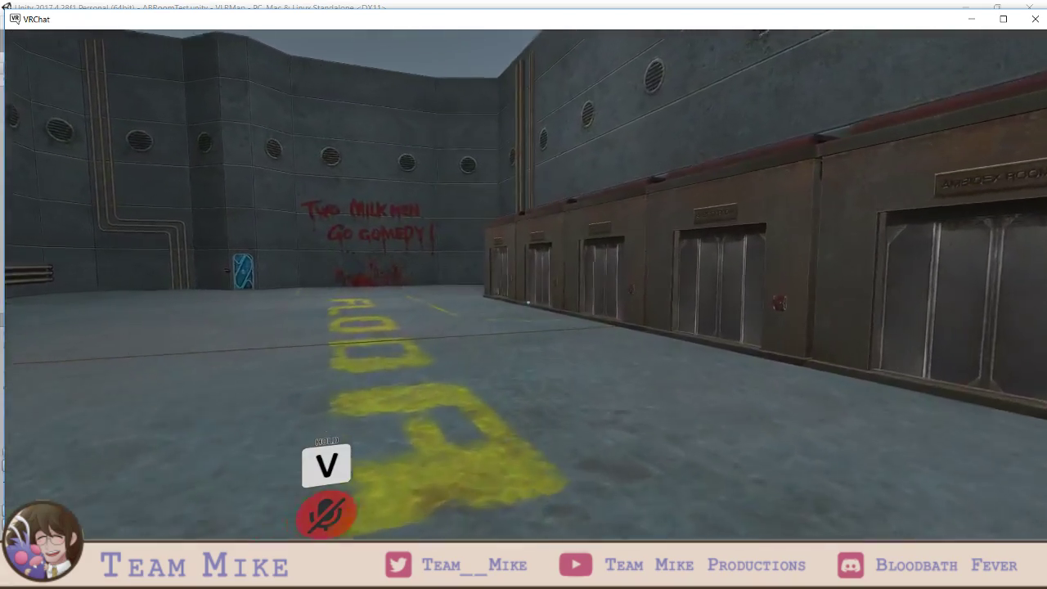
key(w)
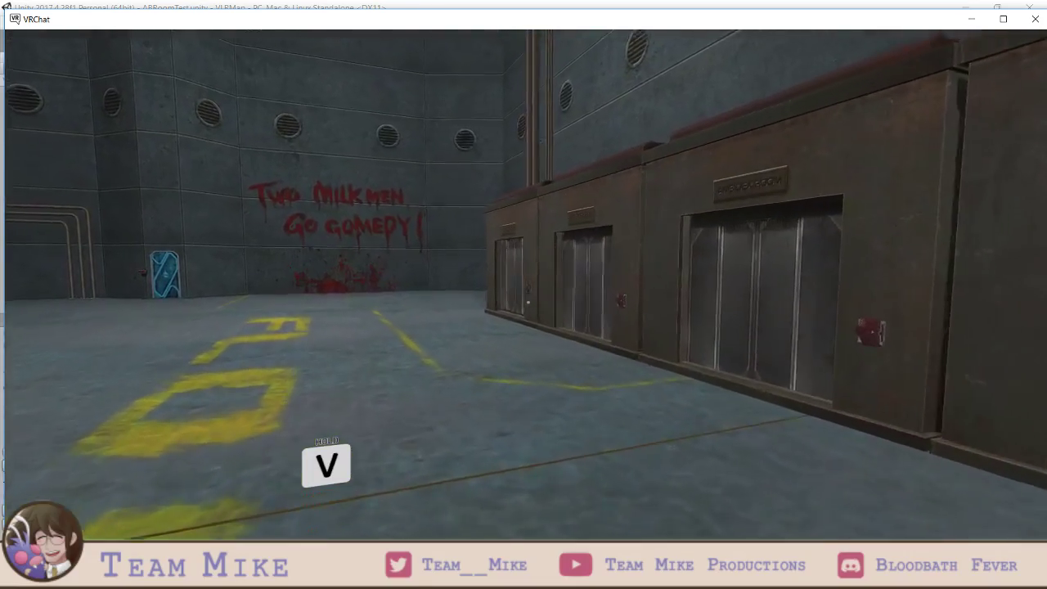
key(w)
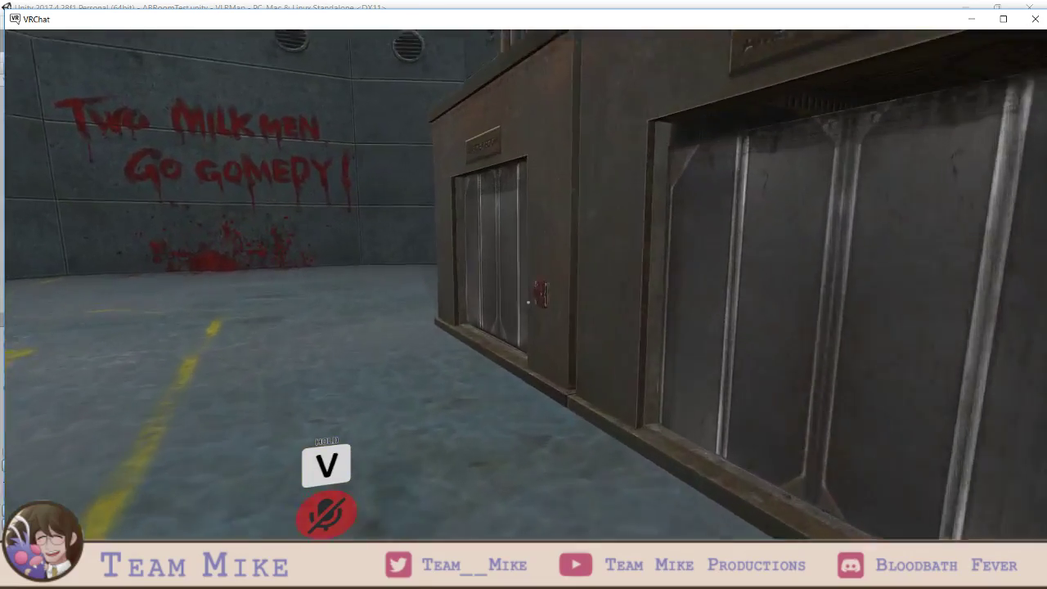
key(w)
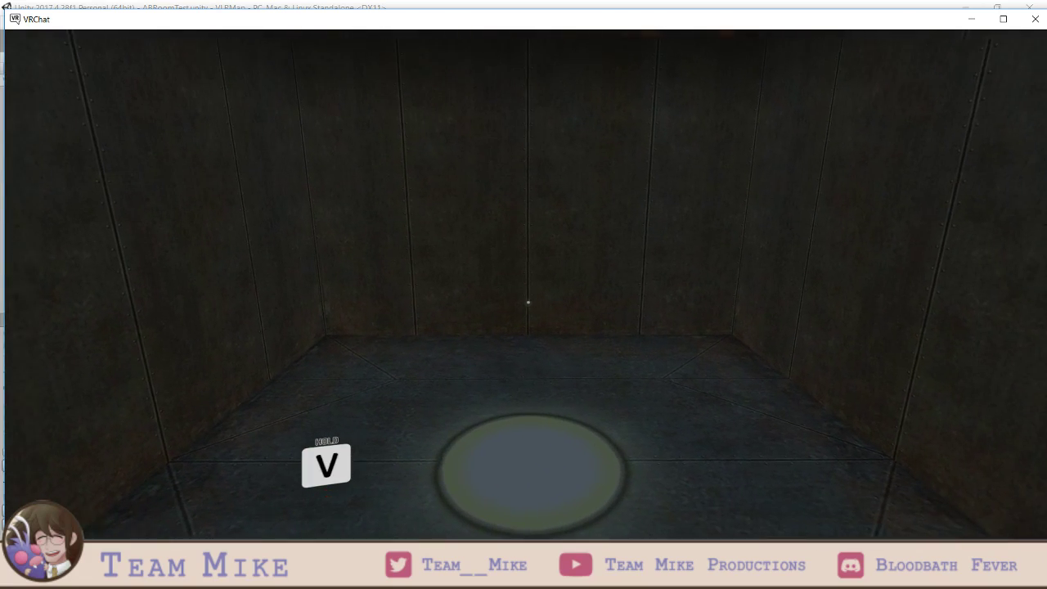
- Move around on the small room's floor to test the enter-trigger teleport, and step back out of the doorway
key(a)
key(d)
key(a)
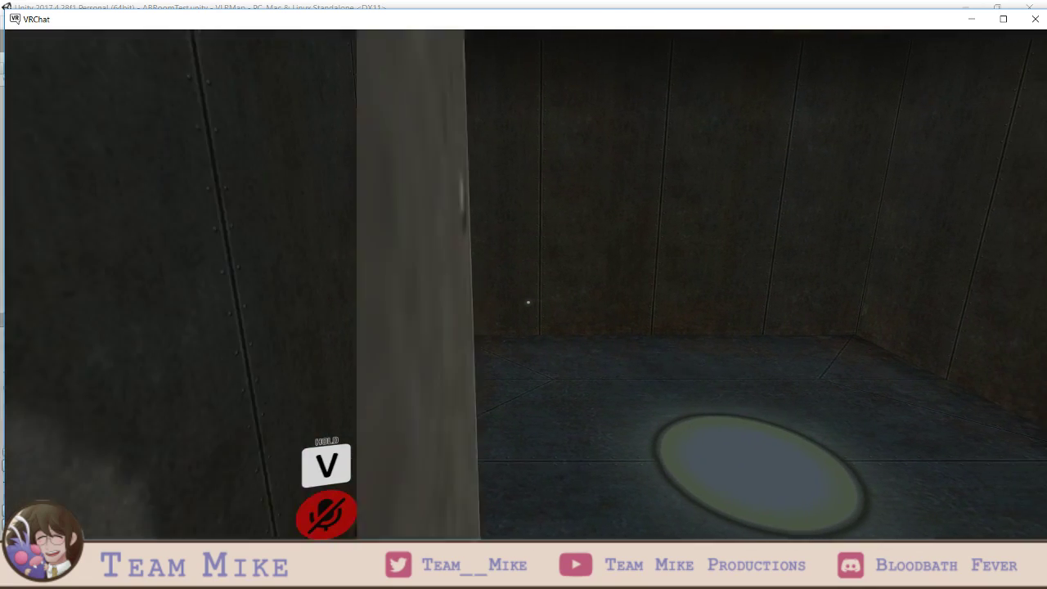
key(d)
key(a)
key(d)
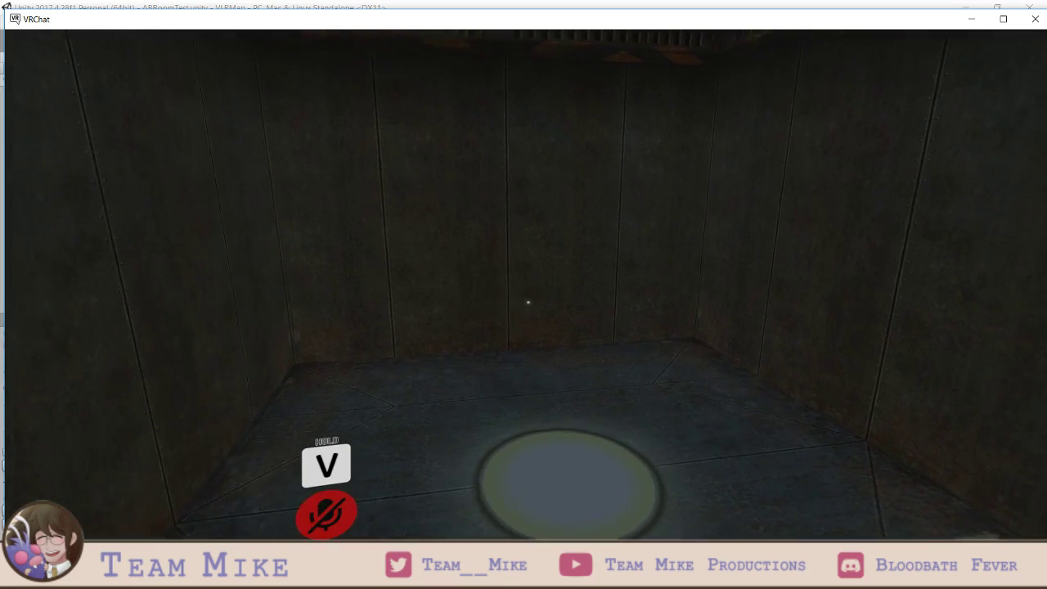
key(a)
key(d)
key(a)
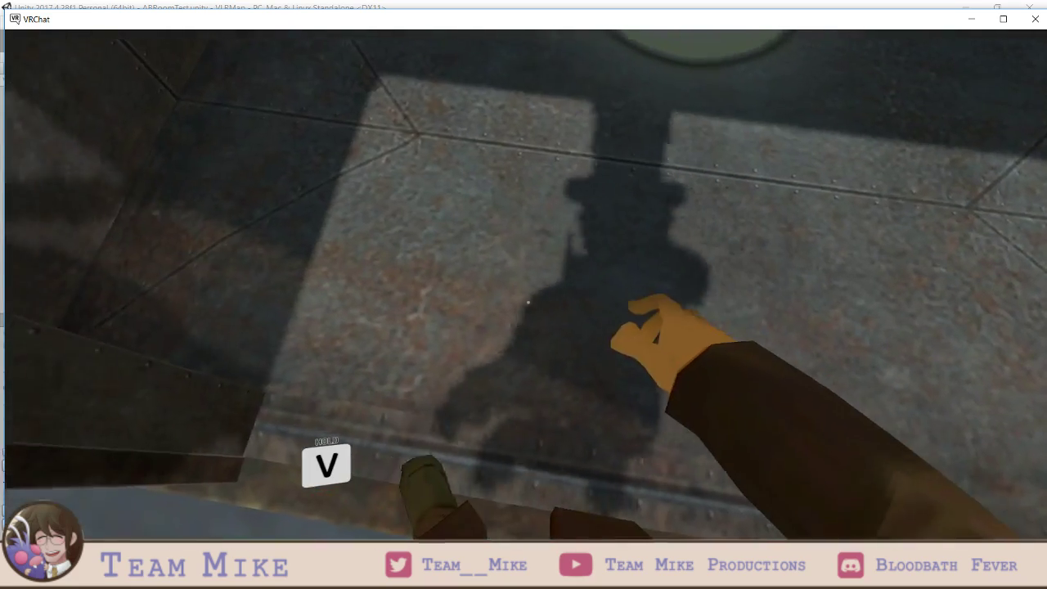
key(d)
key(a)
key(a)
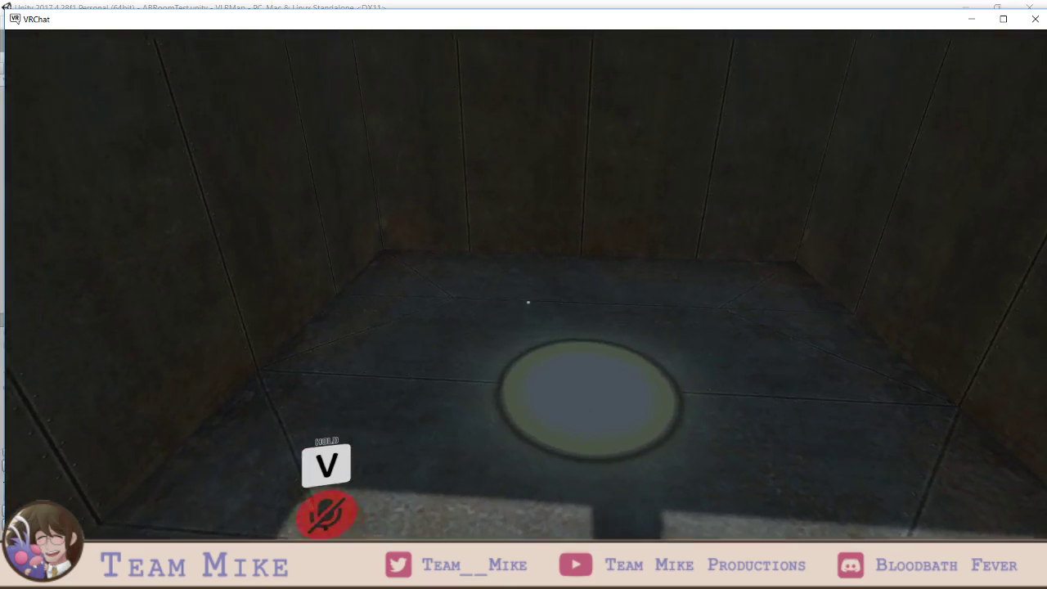
key(d)
key(s)
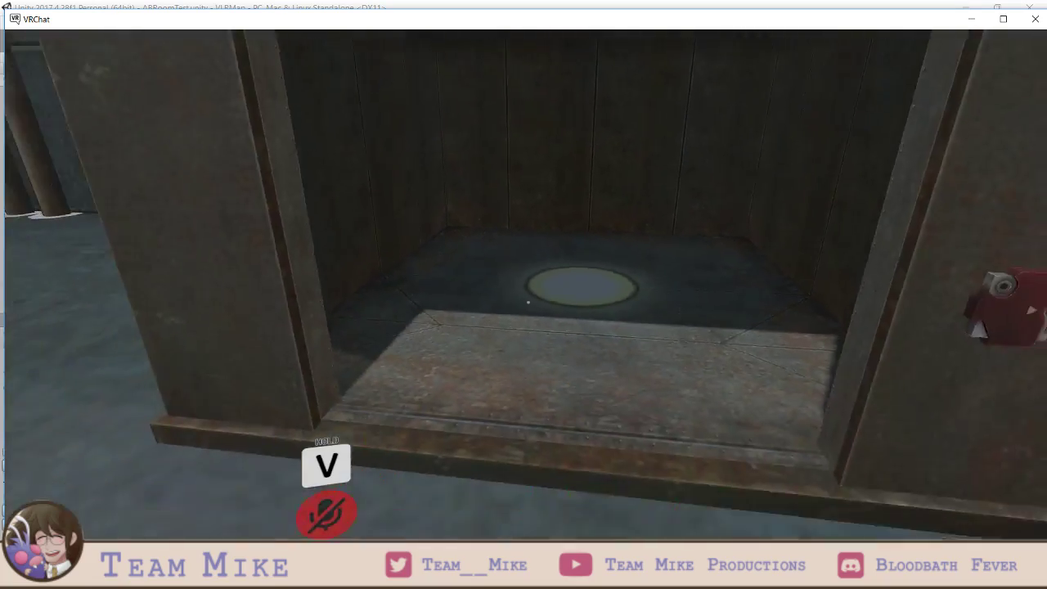
- Exit the VRChat test client from its settings and return to Unity
key(v)
key(Escape)
click(529, 303)
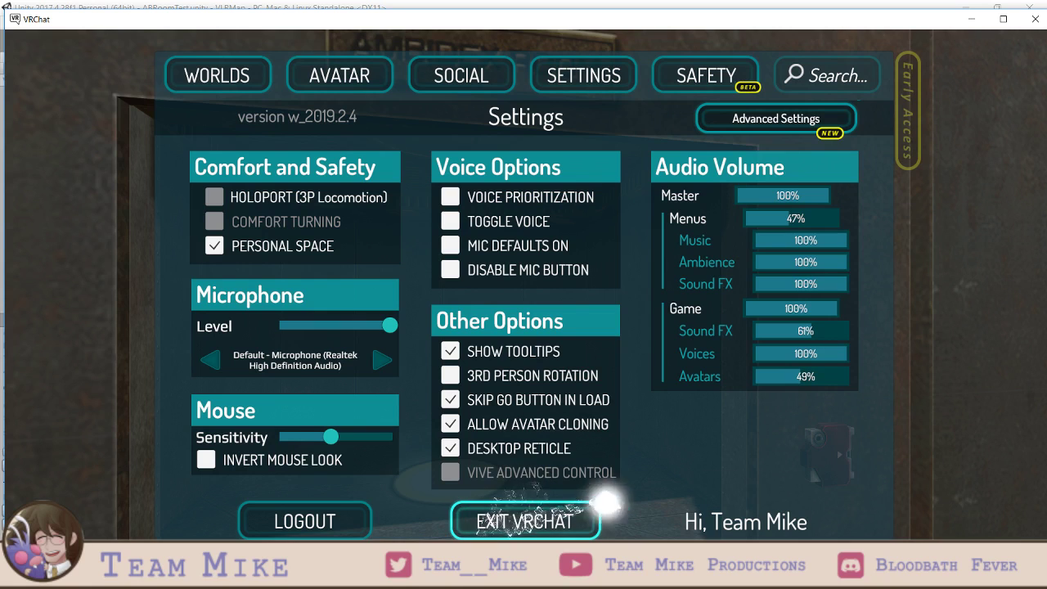
click(524, 521)
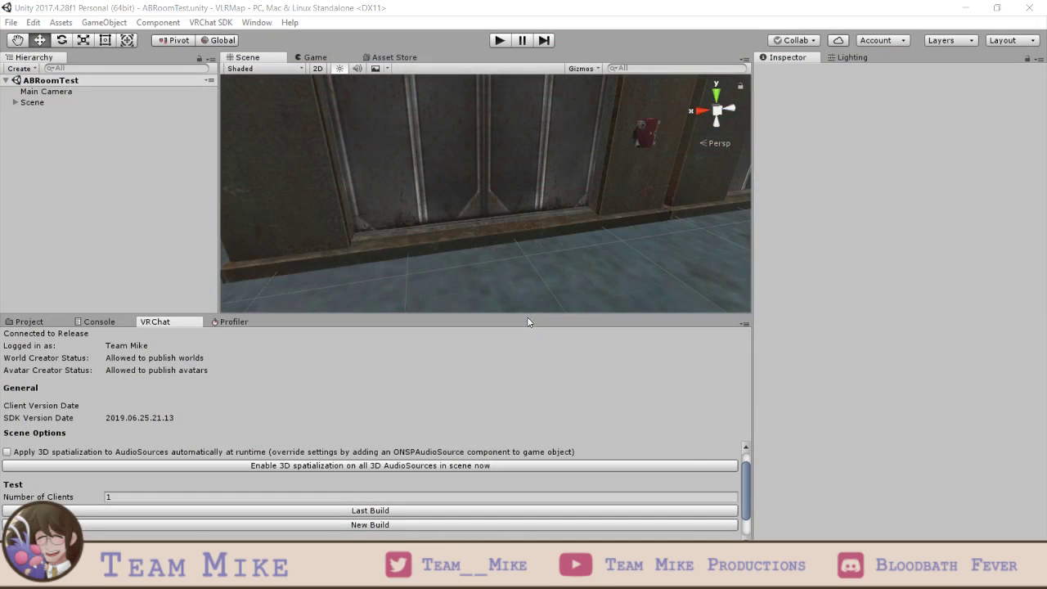
- Assign ABSpawn1 as spawn Element 0 in the Scene object's VRC_Scene Descriptor and save the scene
mouse_move(431, 313)
mouse_down()
mouse_move(423, 359)
mouse_move(442, 311)
mouse_up()
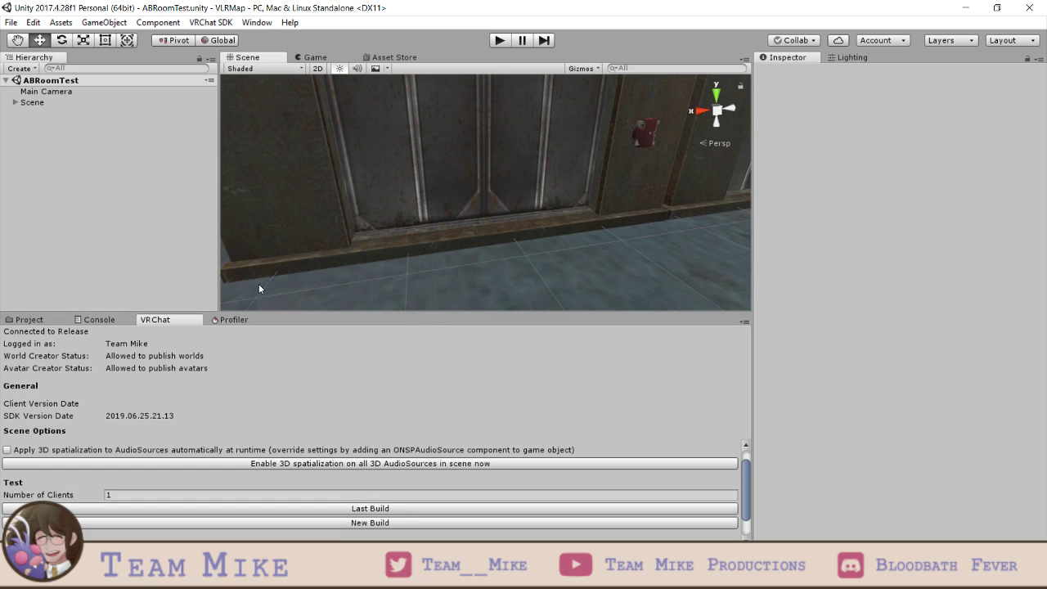
click(33, 92)
click(18, 103)
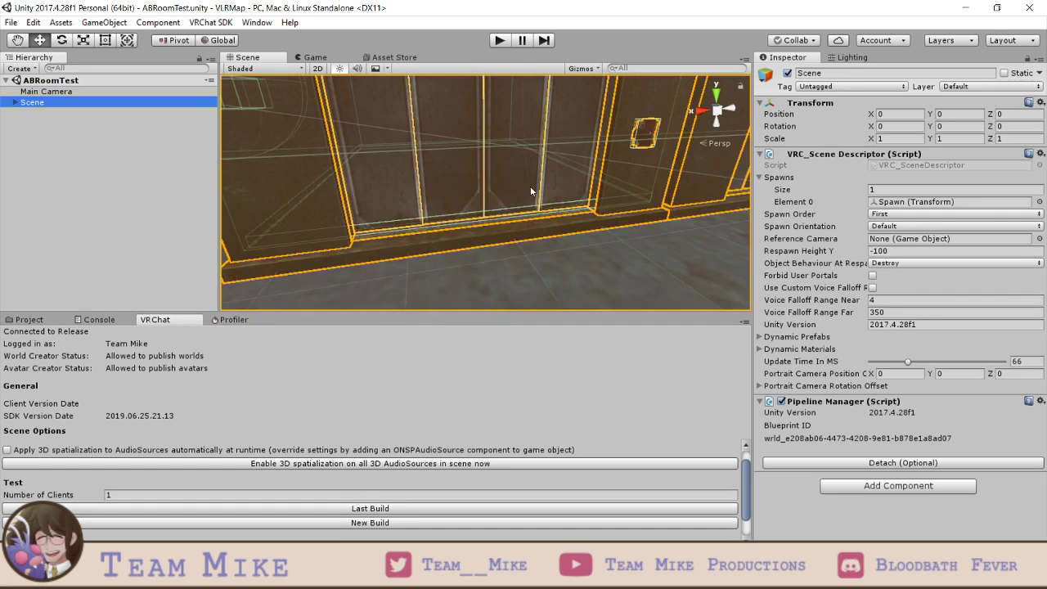
click(15, 102)
click(27, 114)
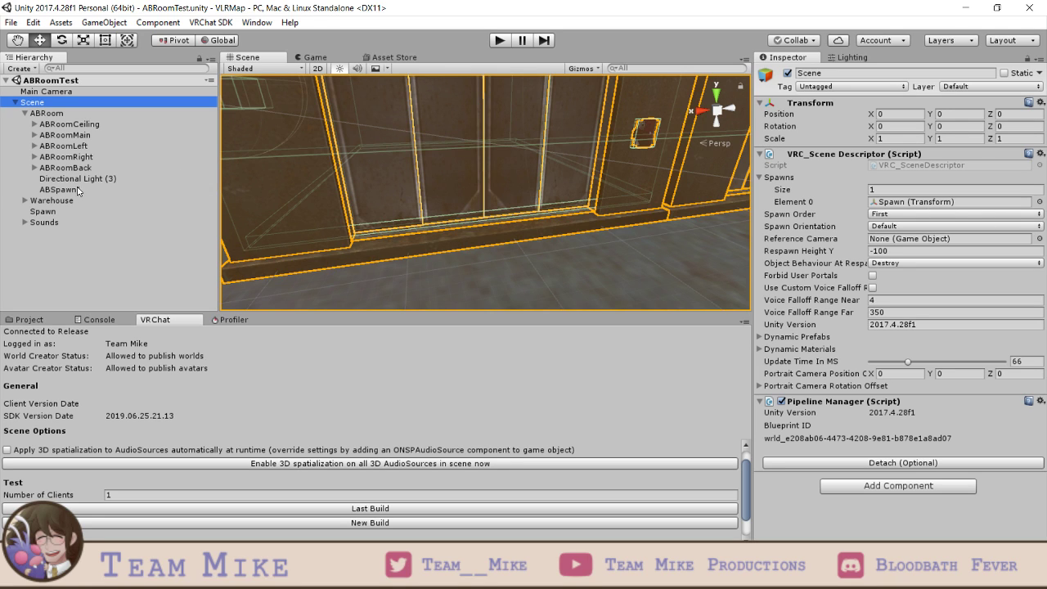
drag(79, 190, 933, 202)
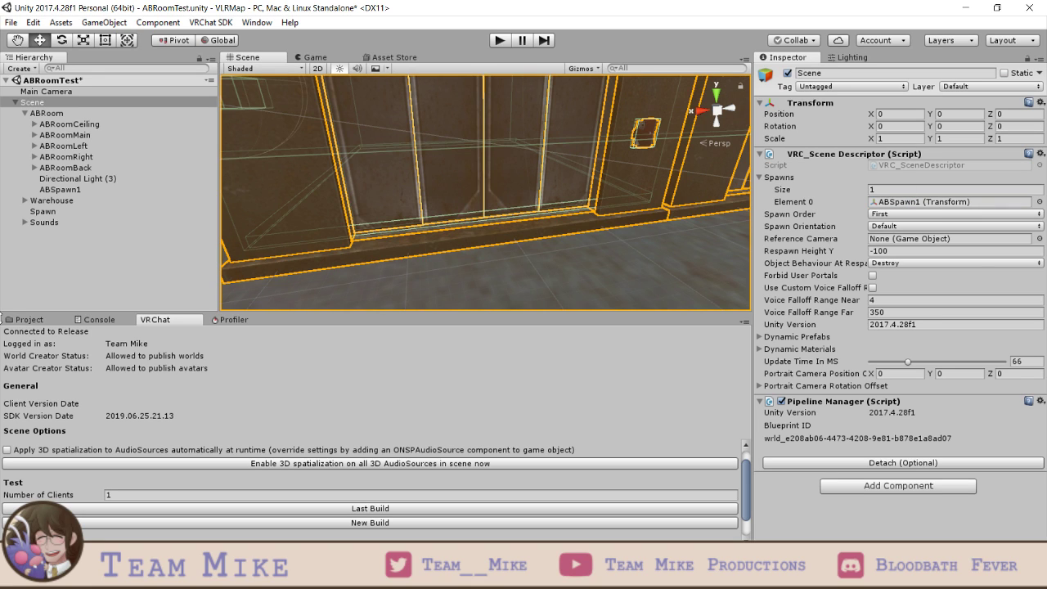
click(30, 320)
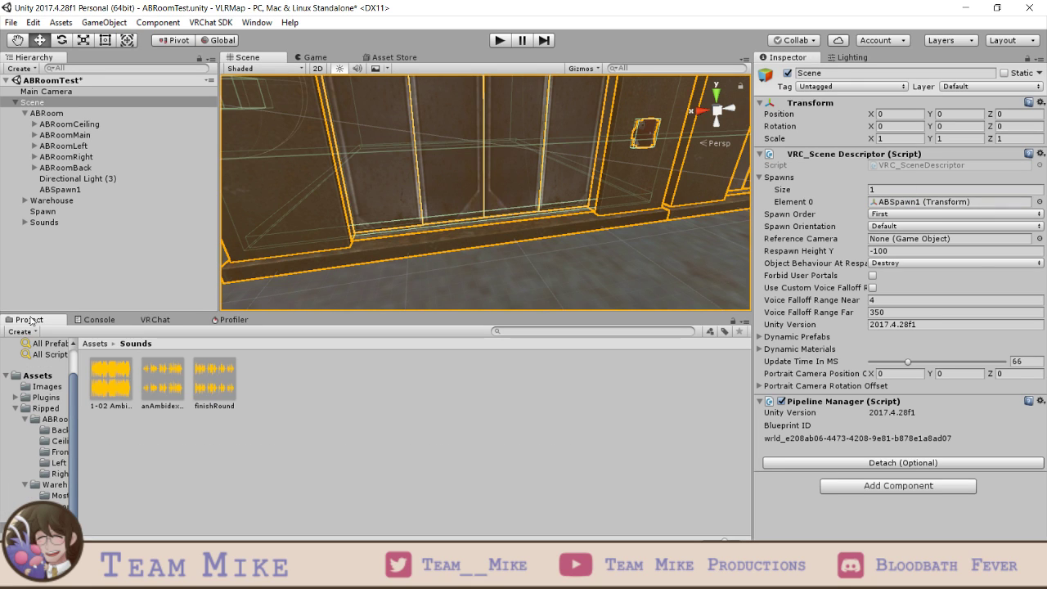
key(ctrl+s)
- Select the blank screen panel Mesh_0038 in ABRoomMain and frame it up close
scroll(433, 174, down, 4)
scroll(434, 177, down, 4)
middle_drag(356, 143, 408, 339)
click(320, 219)
key(f)
scroll(584, 237, up, 6)
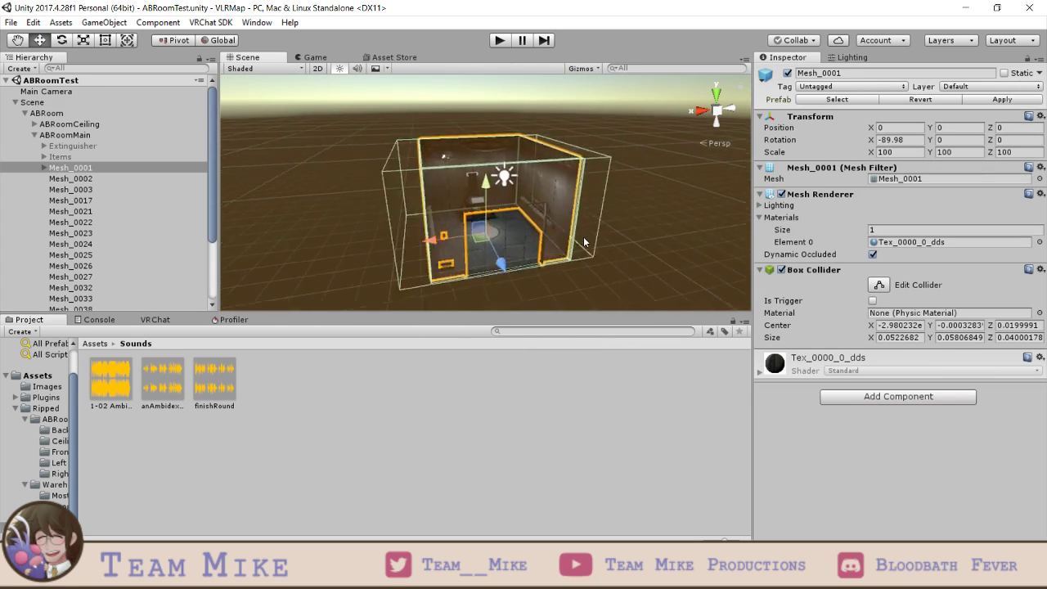
scroll(400, 216, up, 8)
click(419, 248)
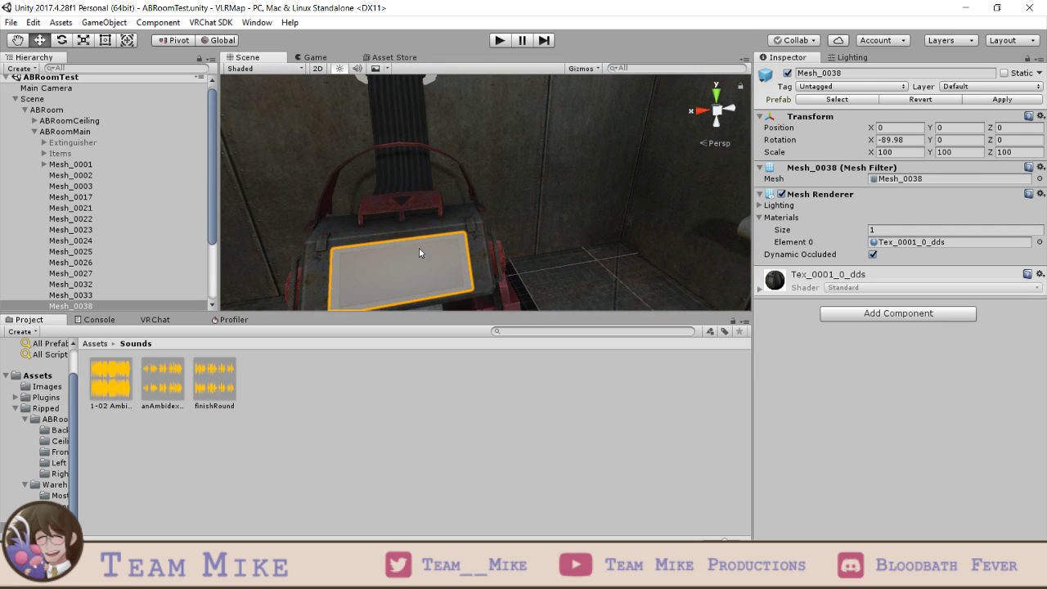
key(f)
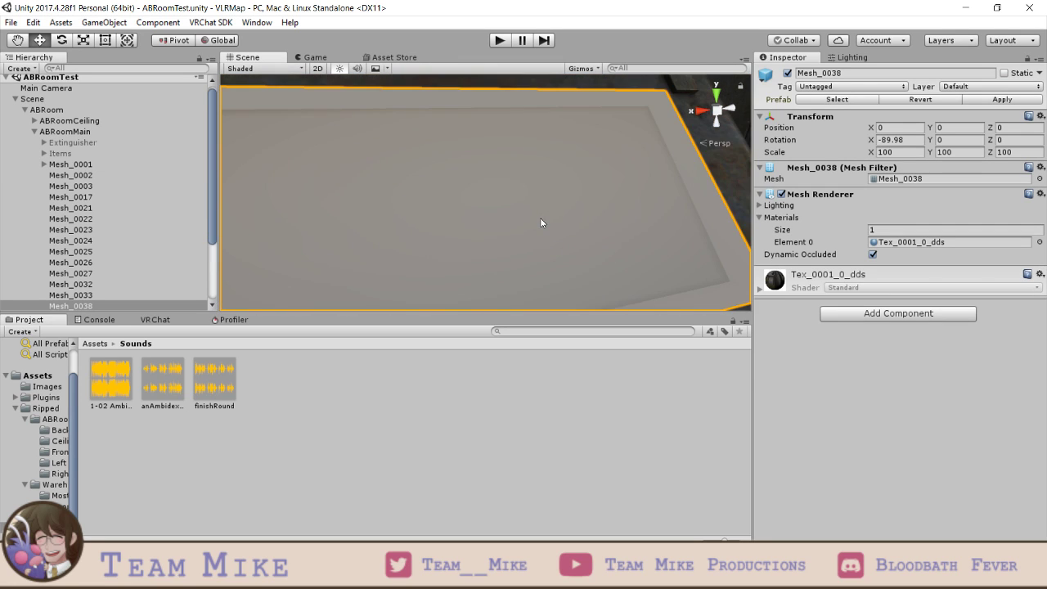
- Inspect the blank screen panel and its red stand from the front of the room
scroll(540, 222, down, 2)
middle_drag(541, 223, 529, 209)
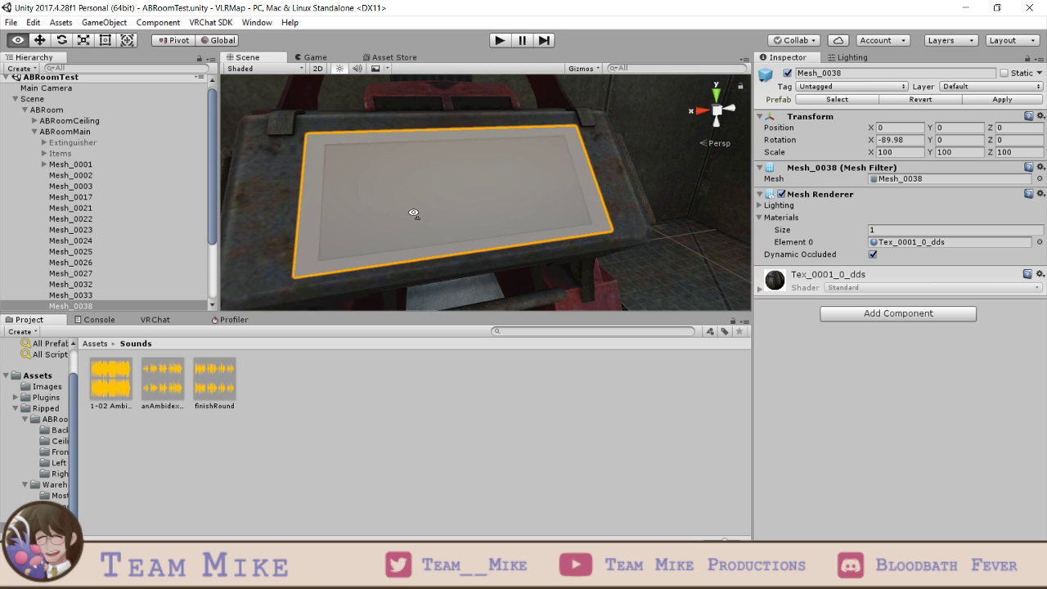
alt+drag(551, 183, 552, 226)
scroll(552, 225, down, 2)
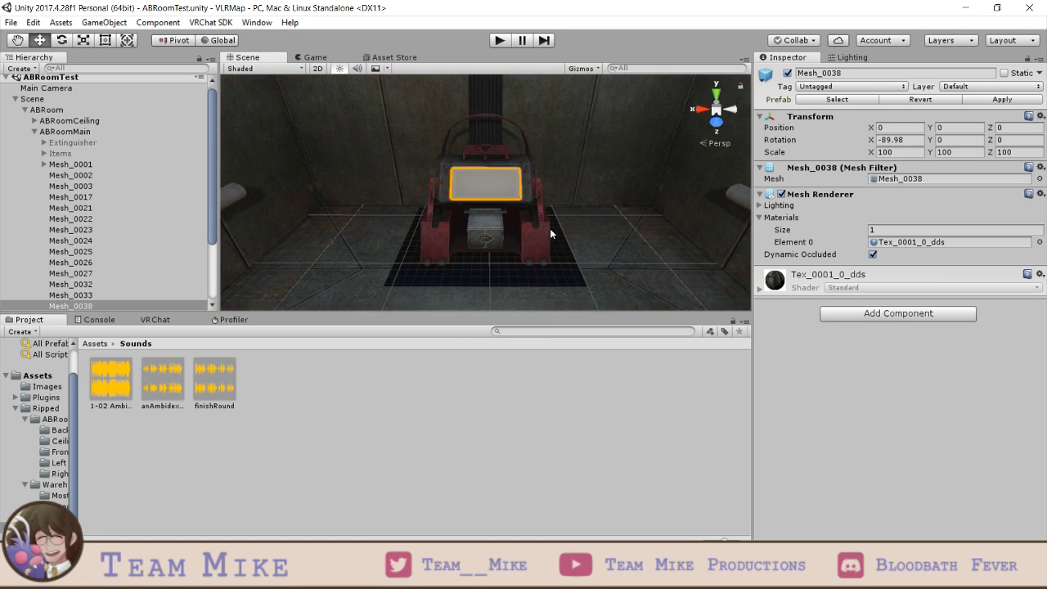
scroll(550, 229, down, 1)
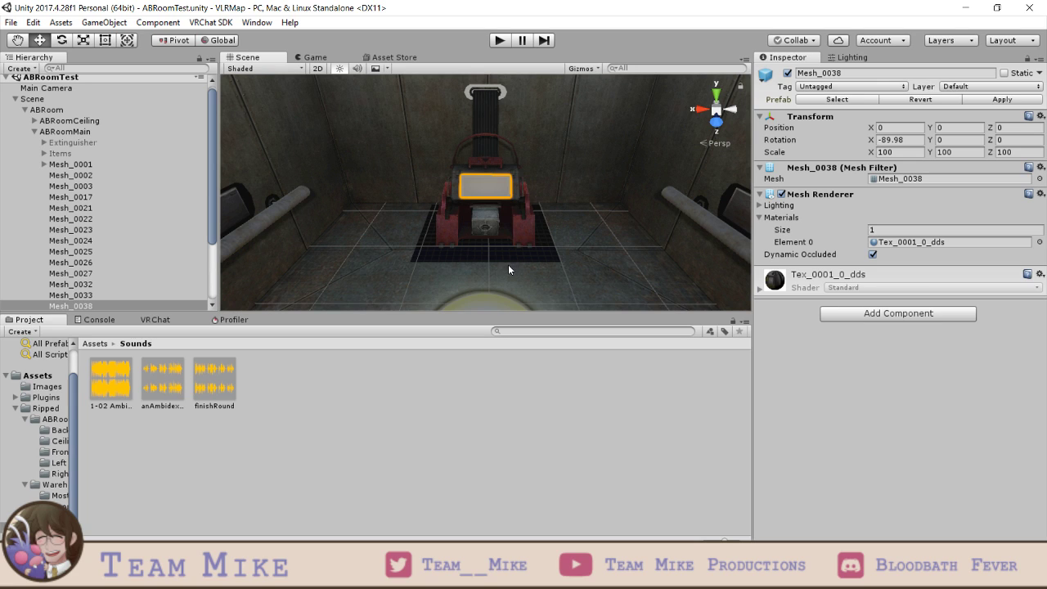
scroll(157, 211, down, 3)
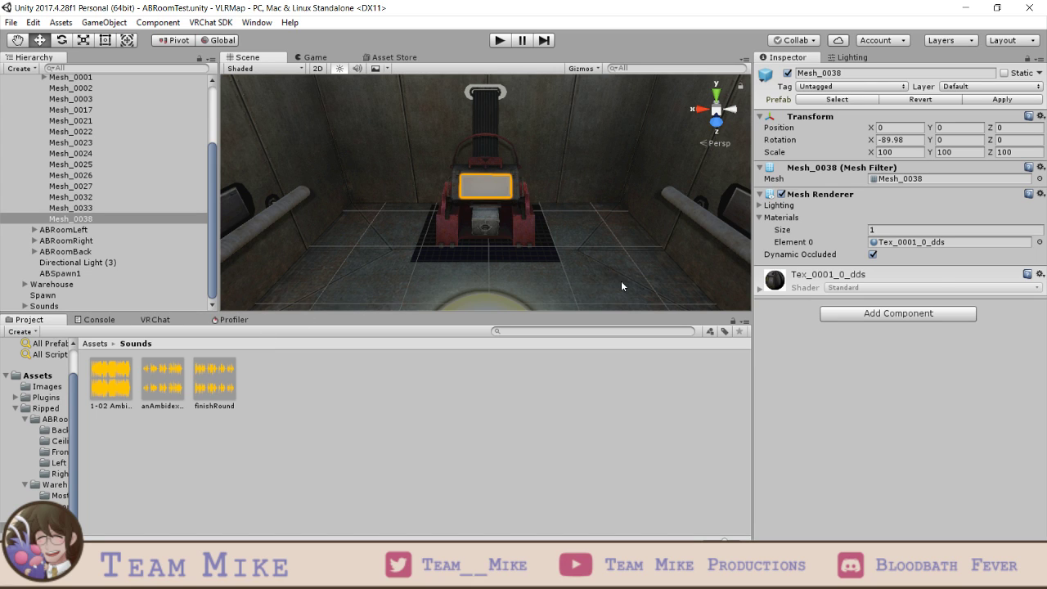
- Create an empty child object under Mesh_0038 in ABRoomMain
click(92, 198)
click(90, 208)
click(88, 219)
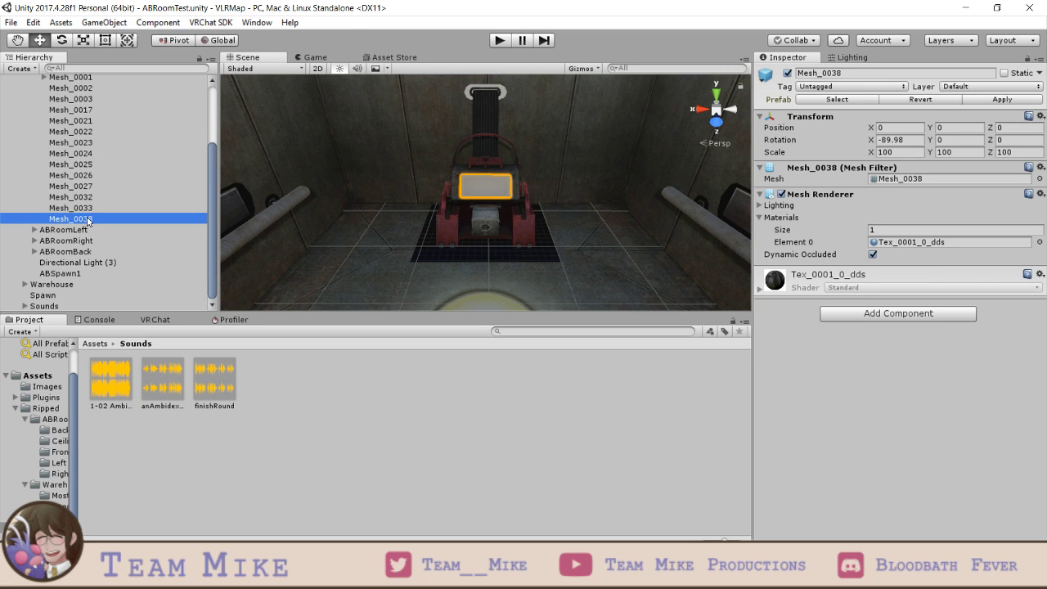
right_click(88, 221)
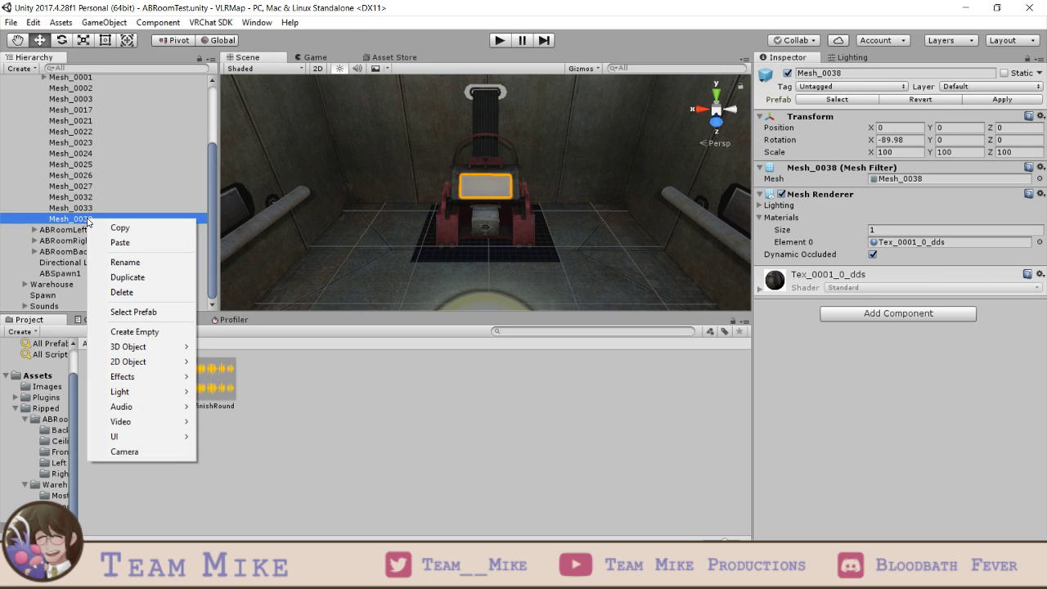
click(892, 388)
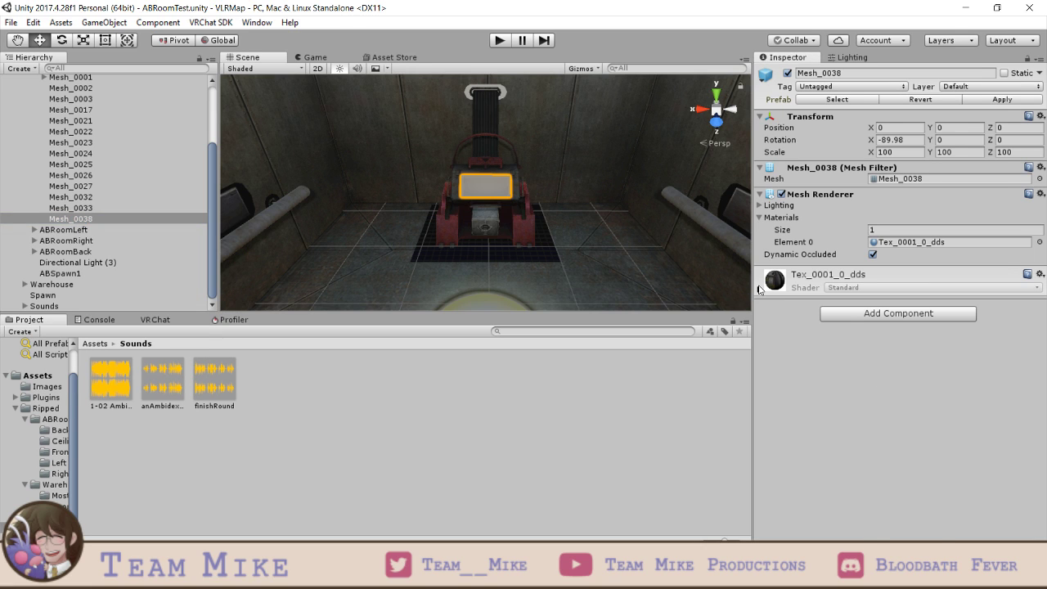
click(759, 289)
click(761, 290)
right_click(107, 219)
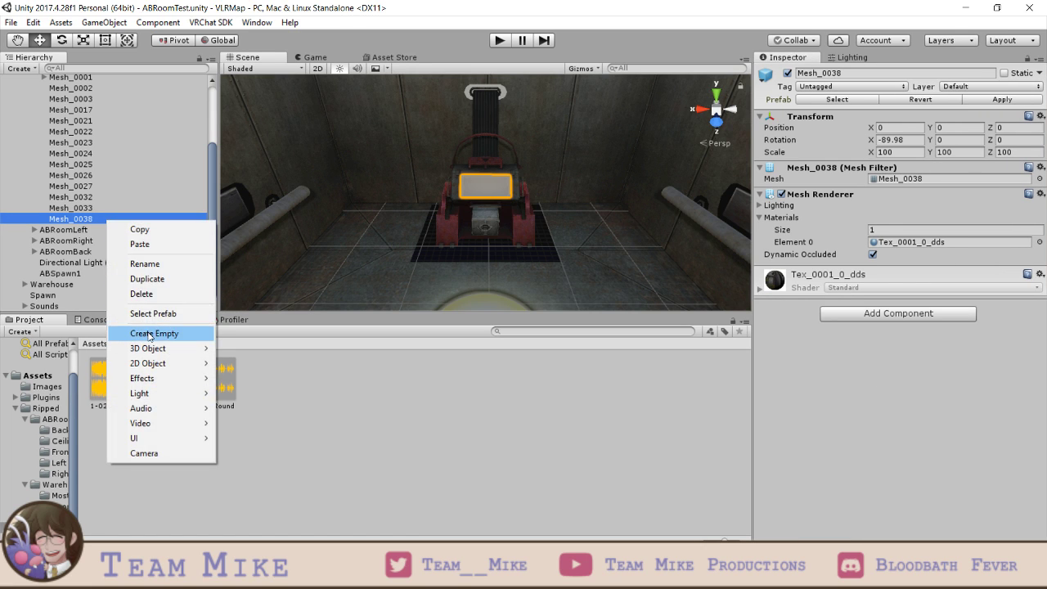
click(150, 333)
- Add a Sprite Renderer component to the new GameObject under Mesh_0038
click(908, 163)
text(spr)
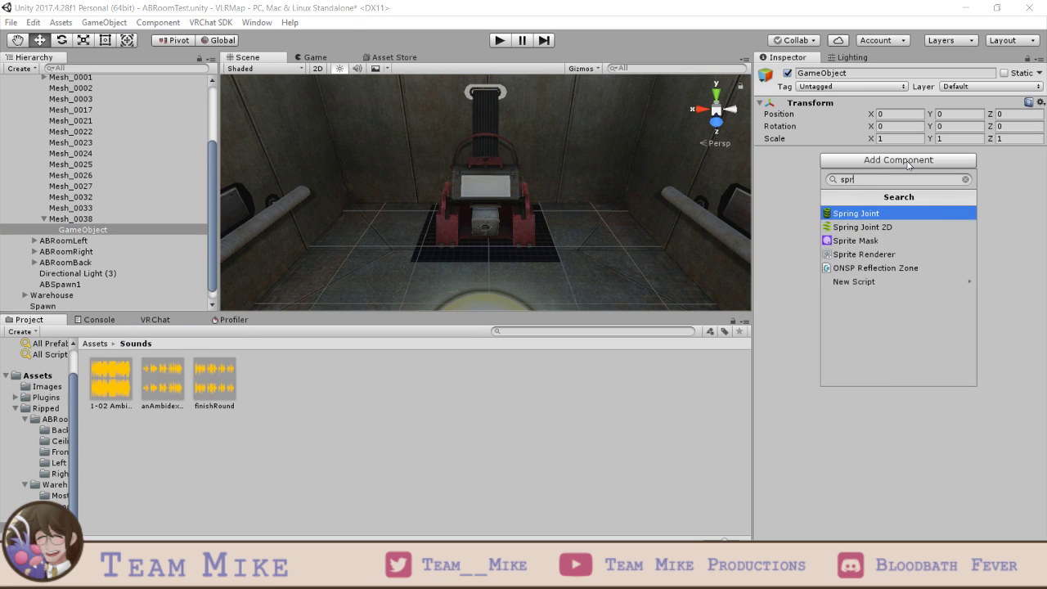
text(ite)
key(Down)
key(Return)
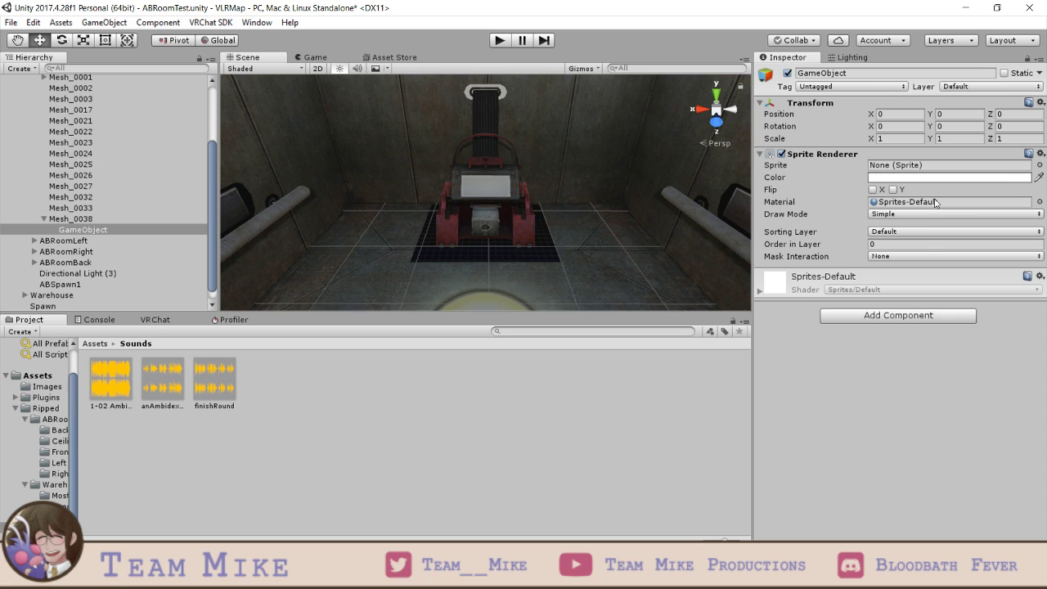
- Open the Images folder in Assets and try to assign allyBetray as the GameObject's sprite
click(95, 344)
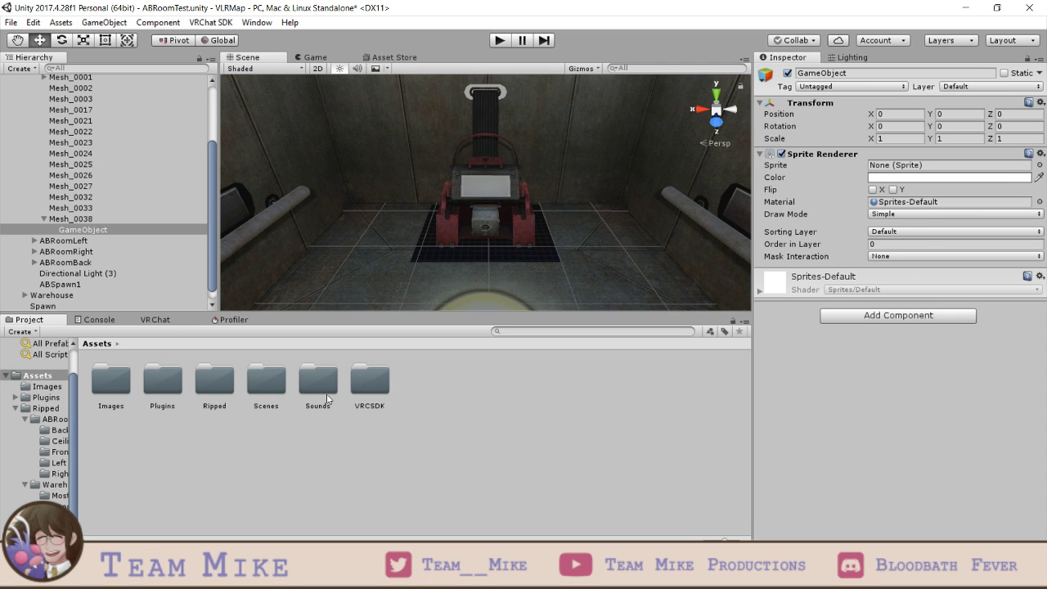
double_click(122, 396)
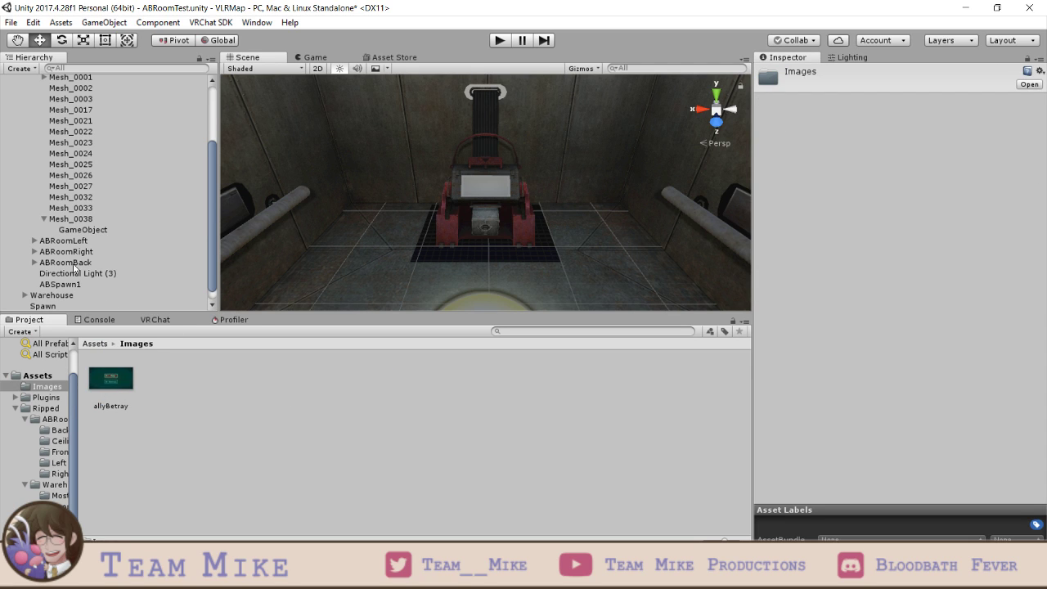
click(74, 229)
drag(110, 383, 907, 168)
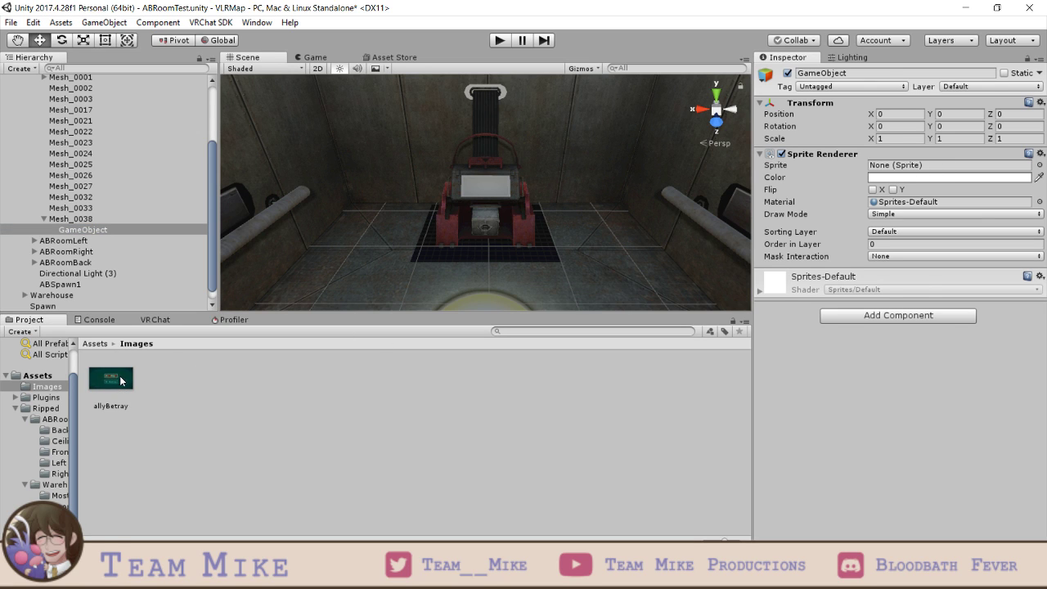
- Set the allyBetray image's Texture Type to Sprite (2D and UI) and apply the import settings
click(121, 380)
click(874, 107)
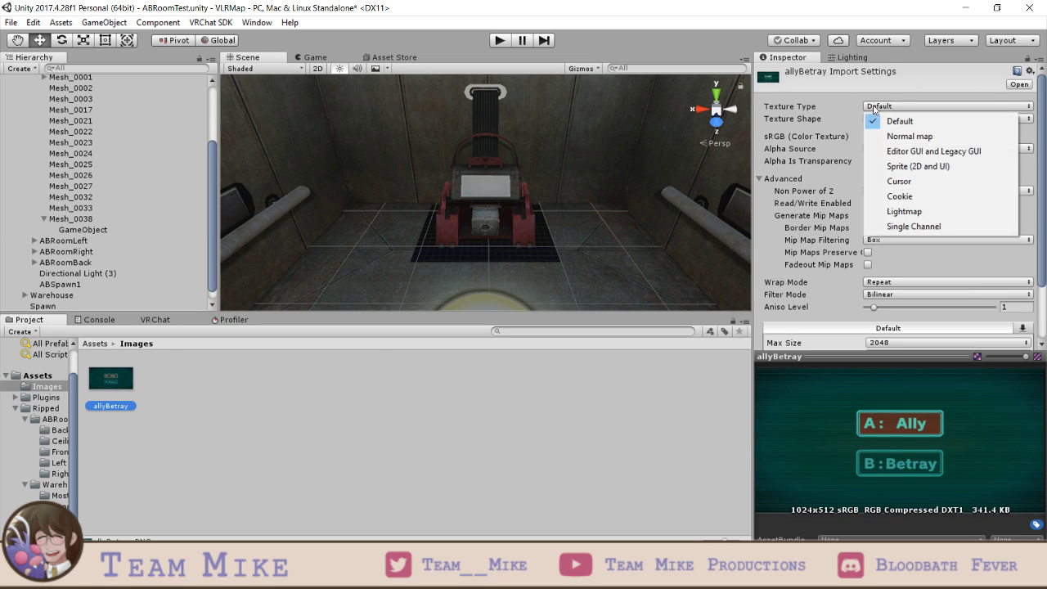
click(883, 167)
scroll(889, 237, down, 3)
click(1017, 338)
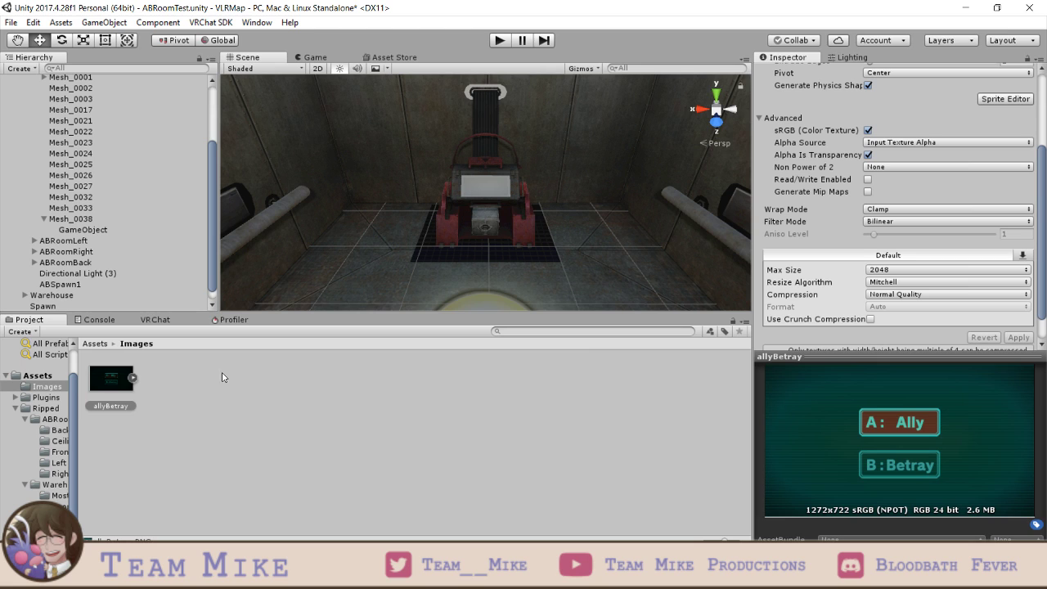
- Assign allyBetray as the sprite of the GameObject under Mesh_0038 and frame it in the scene
click(117, 232)
drag(109, 384, 922, 164)
key(f)
scroll(478, 214, down, 15)
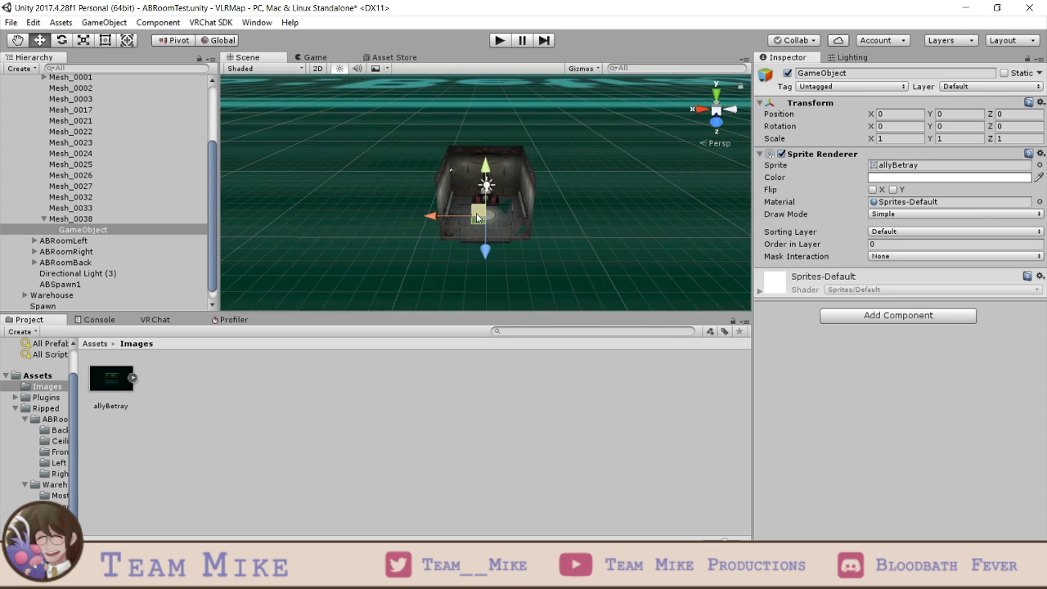
scroll(469, 215, up, 10)
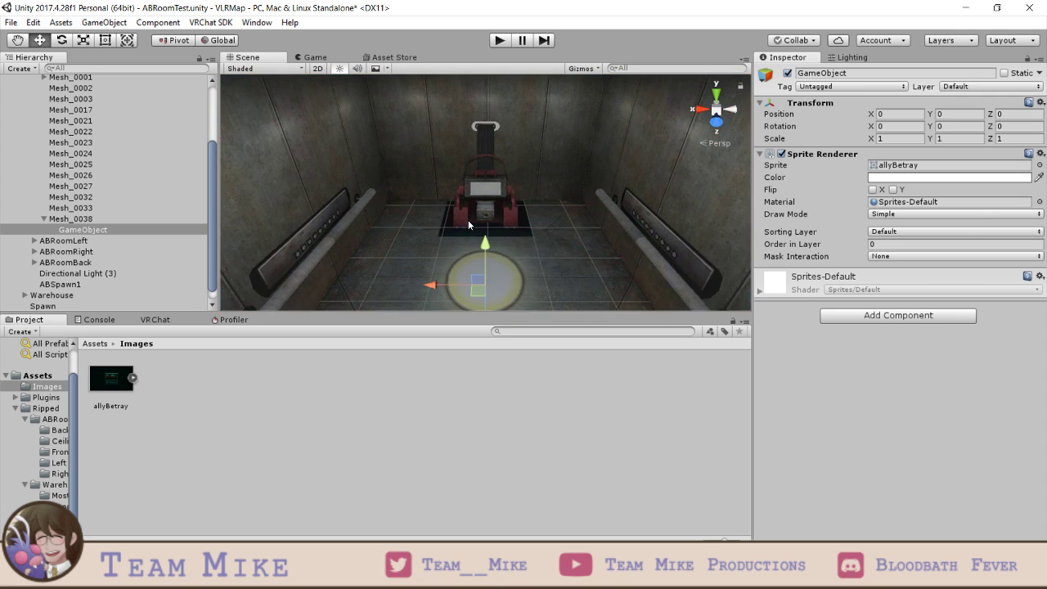
scroll(468, 220, up, 3)
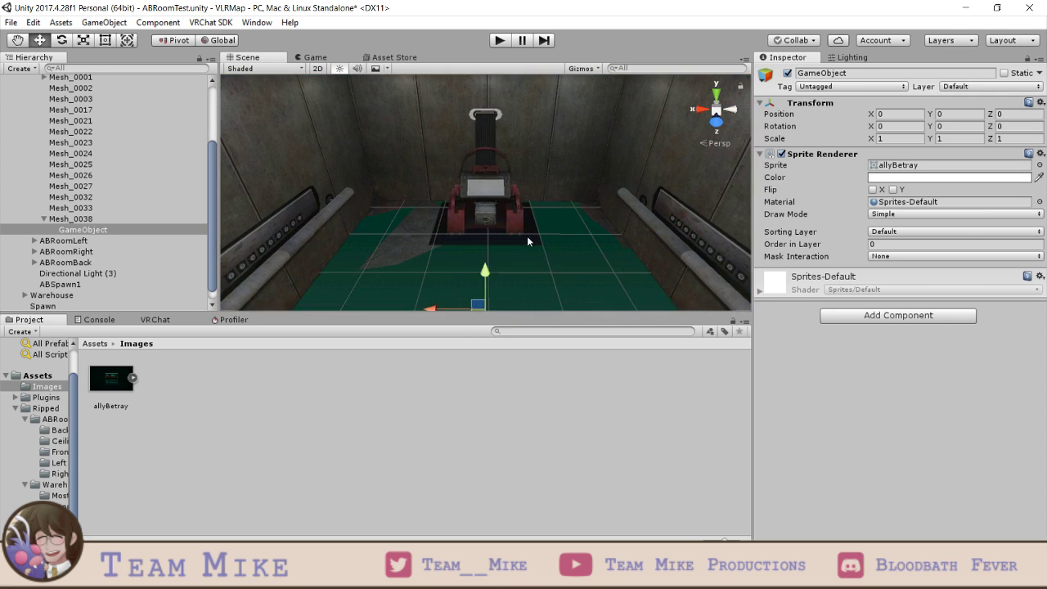
- Check the properties of Mesh_0038, its neighbouring meshes and its child GameObject
click(79, 219)
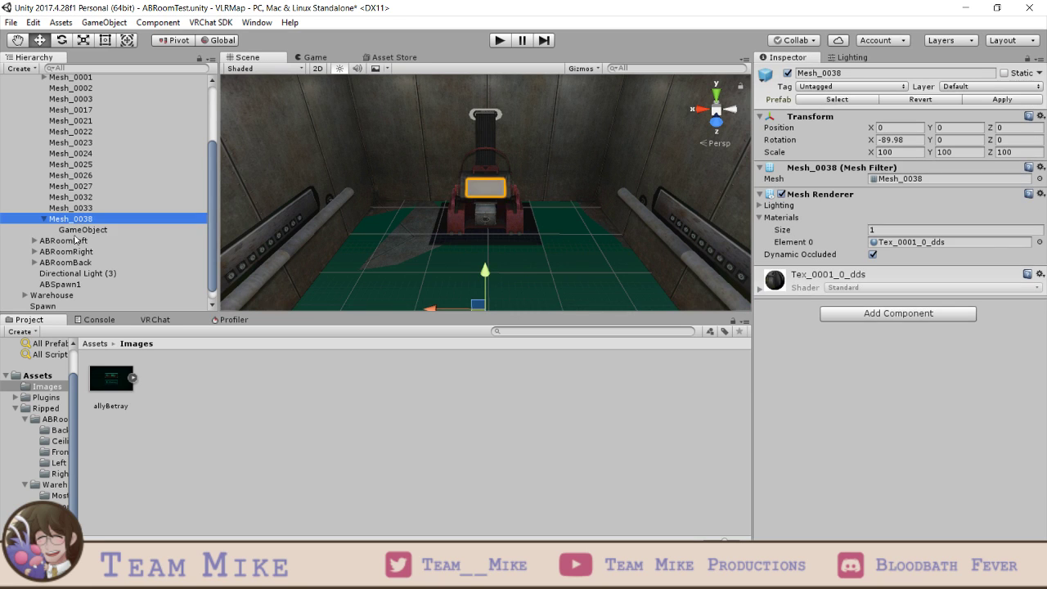
click(79, 229)
click(82, 217)
click(85, 208)
click(86, 188)
click(89, 229)
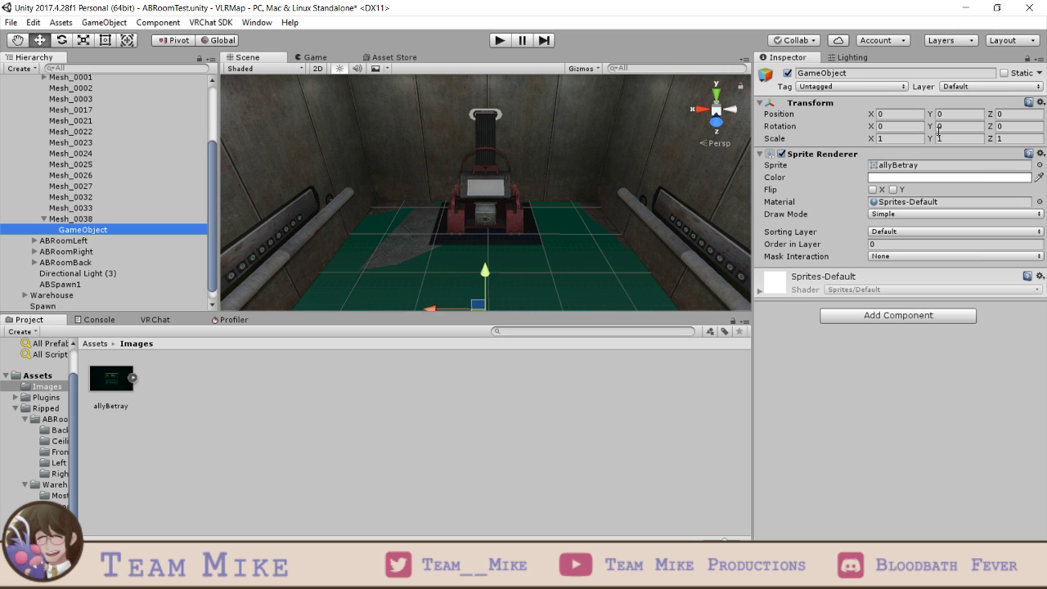
- Set the sprite GameObject's scale to 0.1 on the X, Y and Z axes
click(891, 138)
text(.1)
key(Tab)
text(.1)
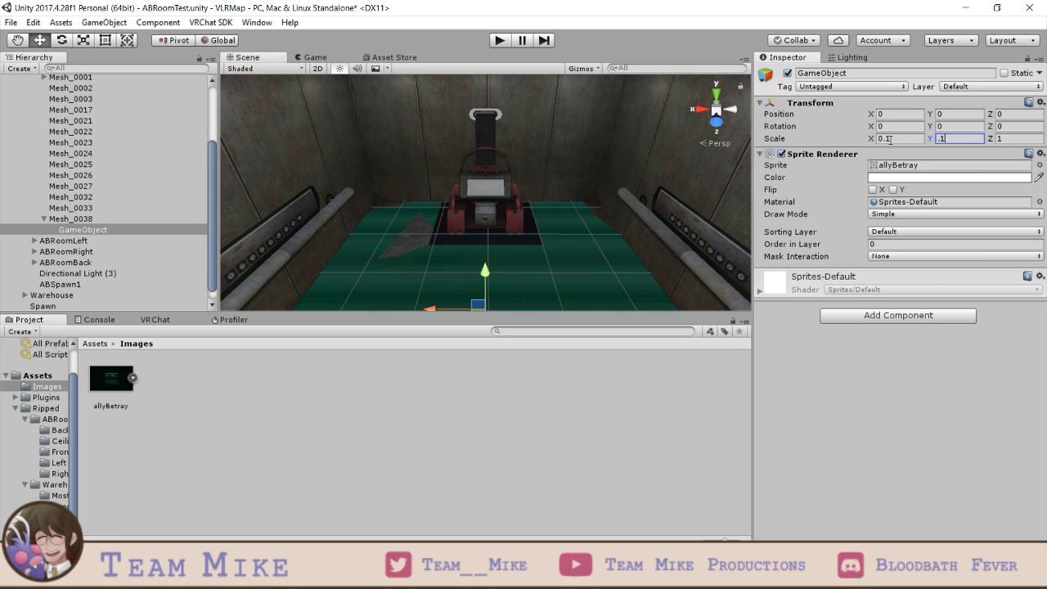
key(Tab)
text(.1)
scroll(521, 226, down, 10)
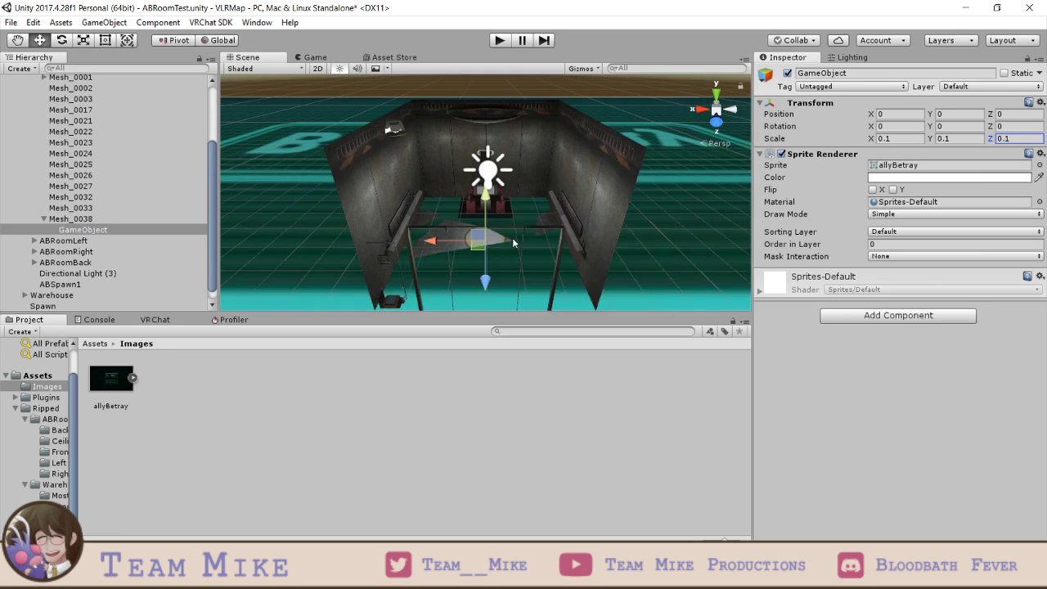
- Reduce the sprite GameObject's scale to 0.01 on all three axes
click(883, 140)
text(0)
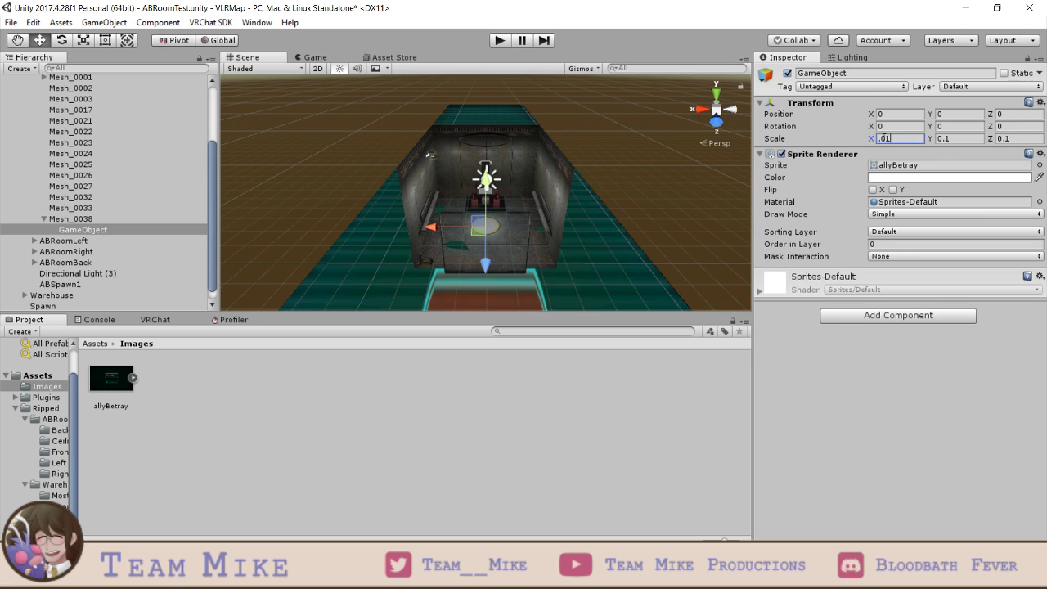
key(Tab)
text(.01.0)
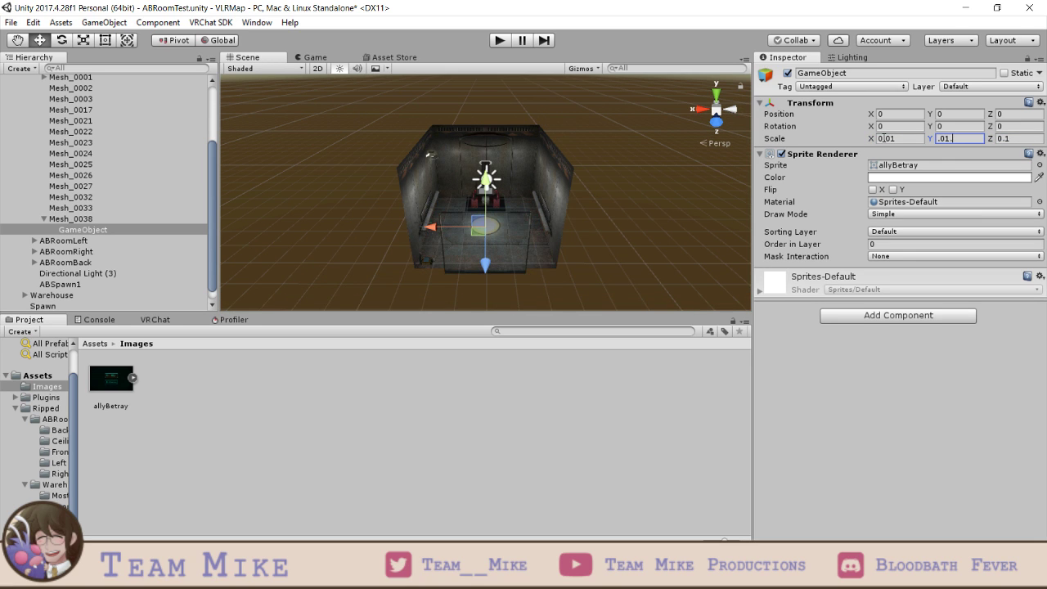
key(Tab)
text(.)
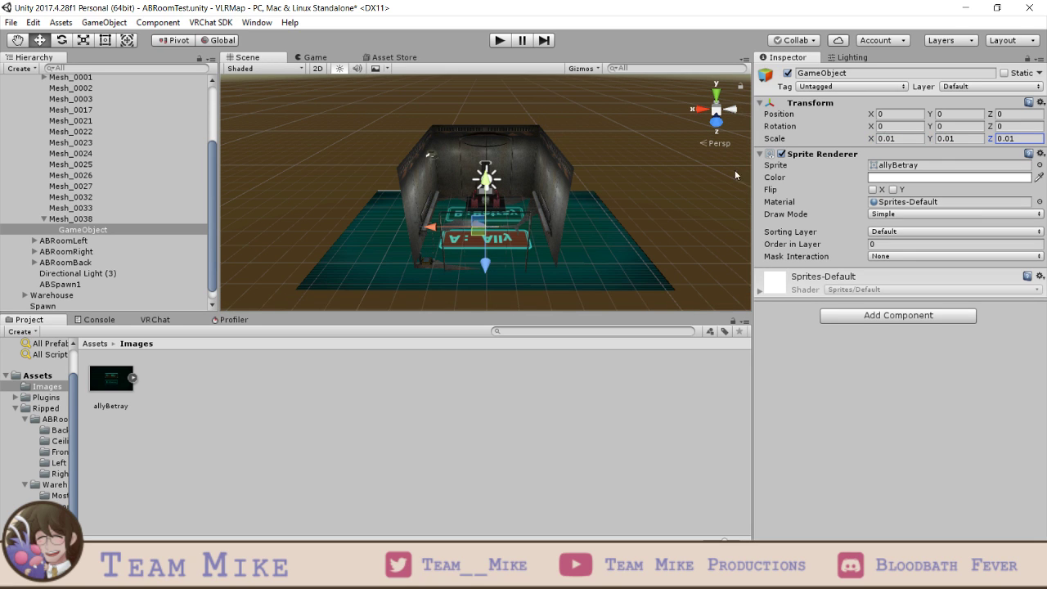
- Shrink the sprite freehand with the Scale tool to about 0.001 in X, 0.0016 in Y and 0.0005 in Z
click(88, 43)
click(105, 41)
click(62, 40)
click(83, 40)
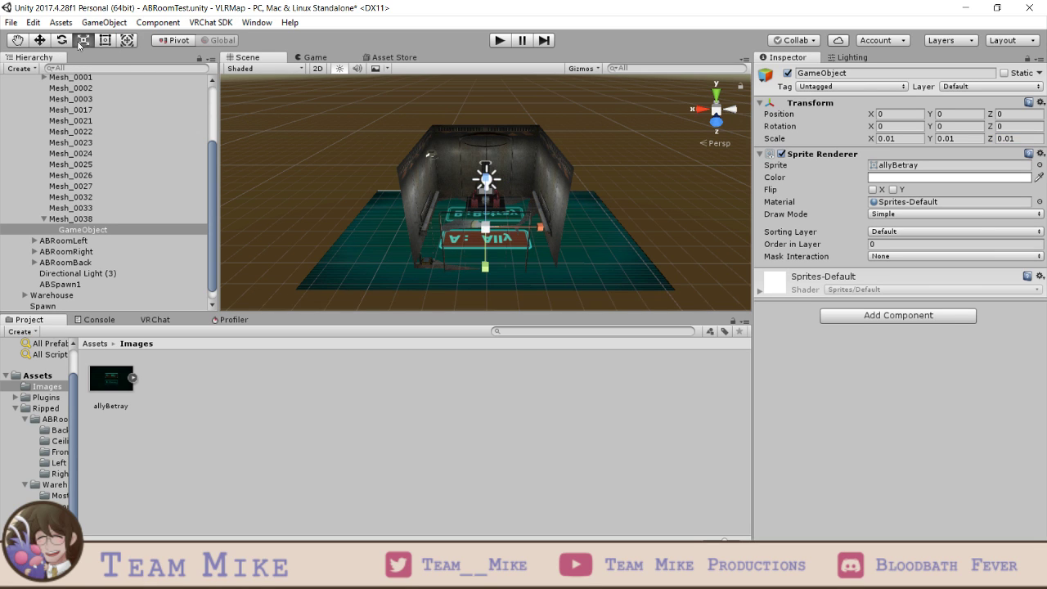
drag(487, 181, 523, 228)
scroll(521, 228, up, 3)
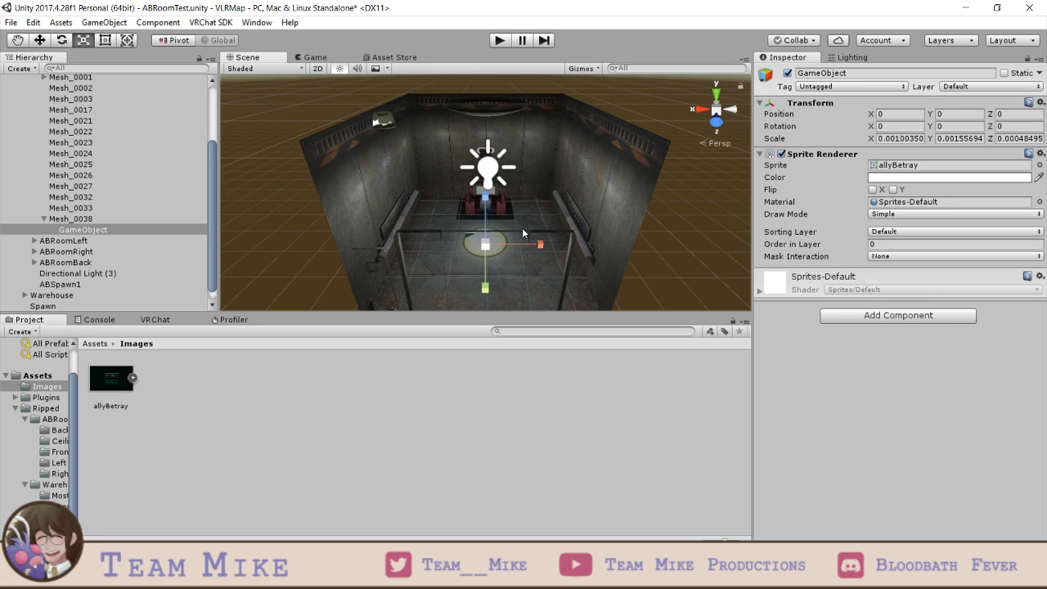
- Move the sprite onto the stand's screen at about Y -0.0166, Z 0.0108 and rotate it about 138.5° around X to face outward
click(39, 40)
drag(486, 260, 486, 103)
click(63, 41)
scroll(515, 189, up, 4)
scroll(516, 189, up, 2)
scroll(610, 201, down, 2)
alt+drag(610, 201, 496, 245)
scroll(429, 214, up, 3)
scroll(428, 214, down, 3)
scroll(496, 244, up, 4)
scroll(496, 245, down, 2)
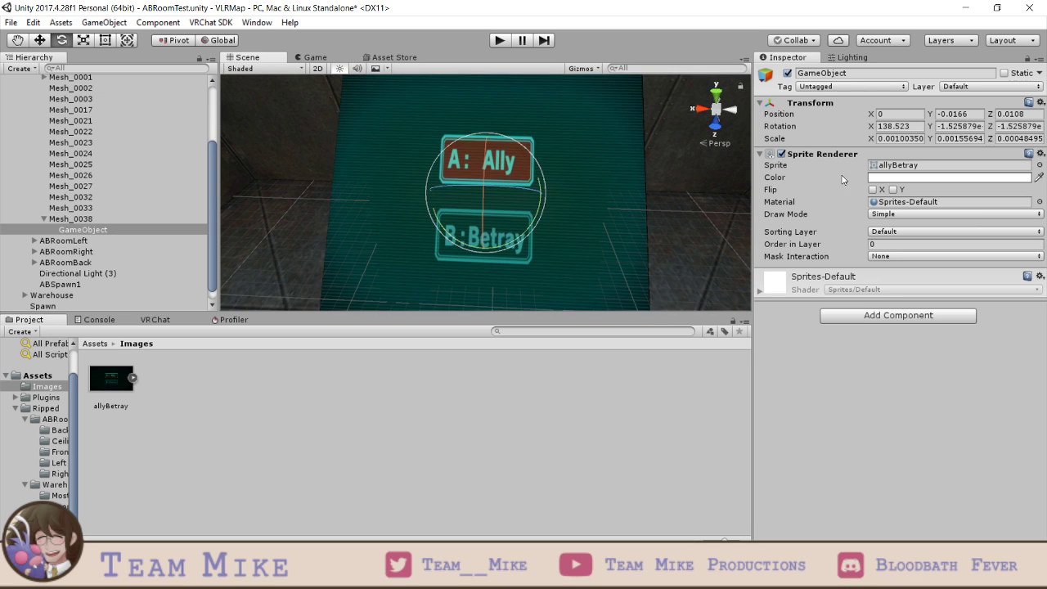
- Set the sprite's scale to 0.001 on all three axes to restore its proportions
click(902, 139)
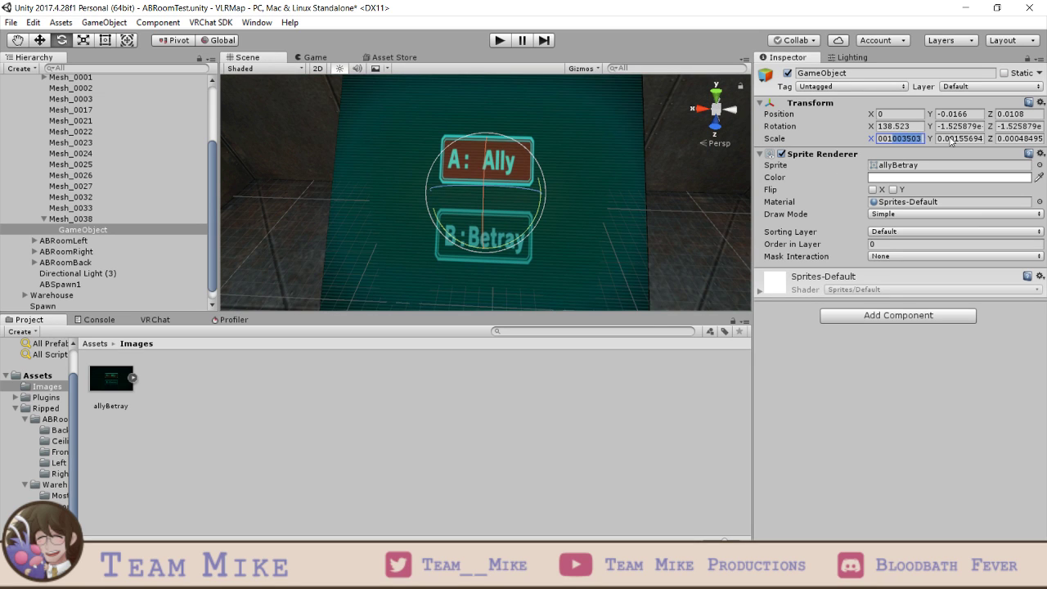
text(0.001)
click(942, 139)
text(0.001)
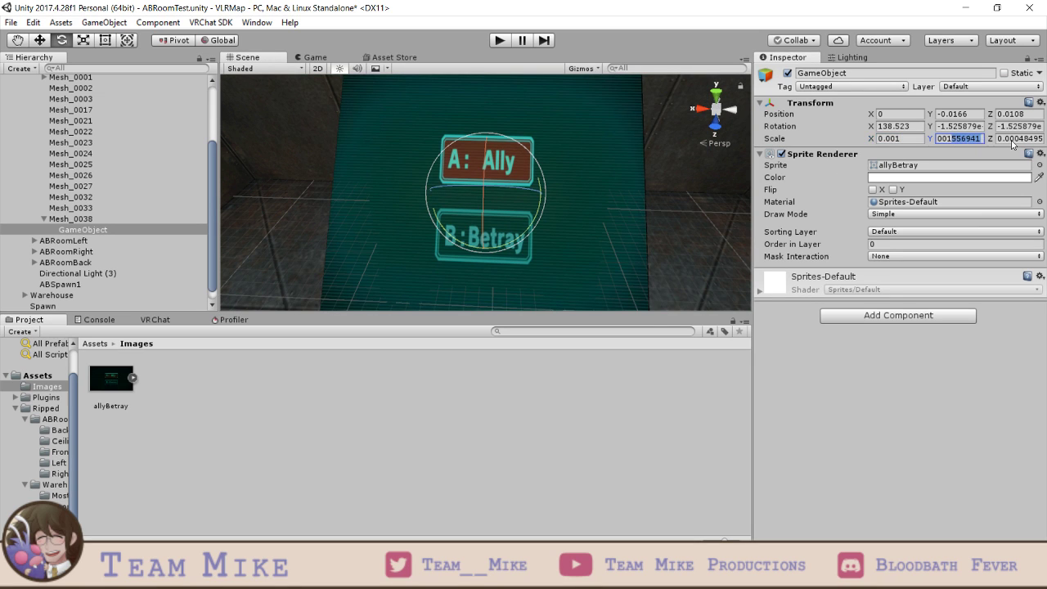
click(1018, 139)
text(0.001)
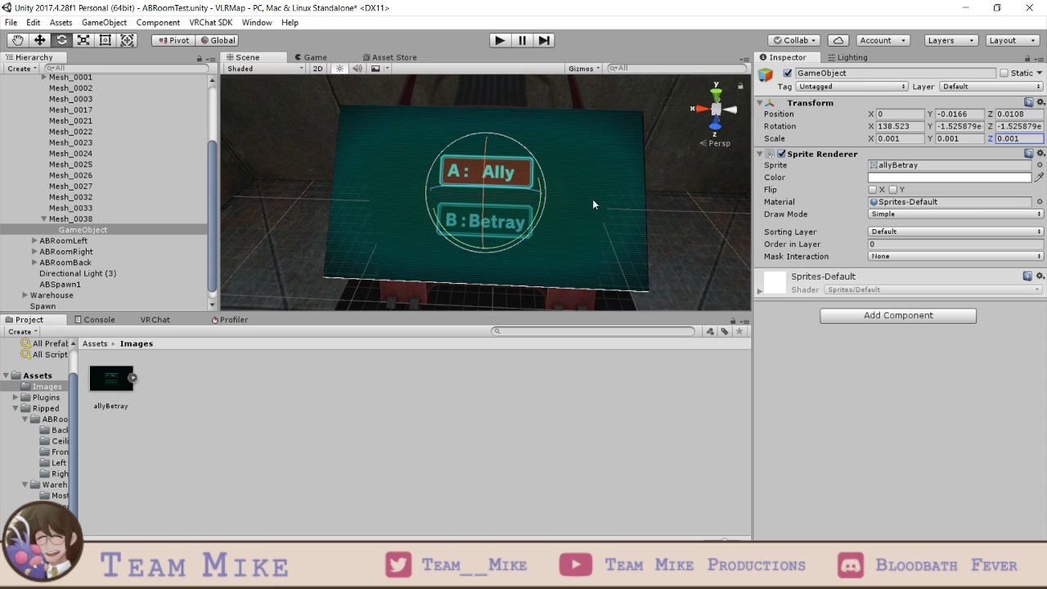
- Set the sprite's scale to 0.0005 on X, Y and Z to fit the stand's screen
click(900, 139)
text(0.0005)
key(Tab)
text(0)
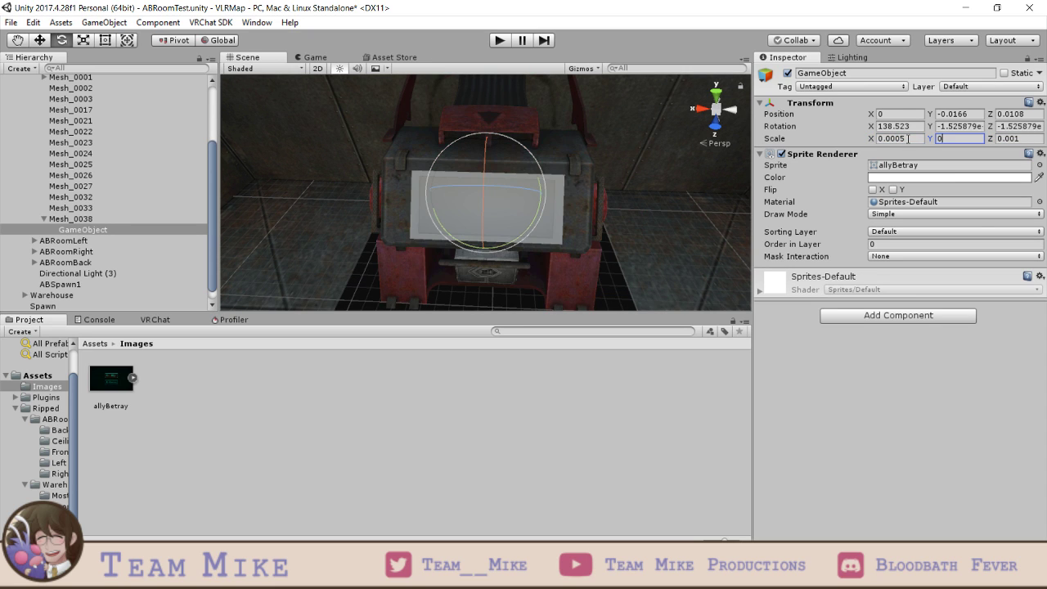
text(05)
key(Tab)
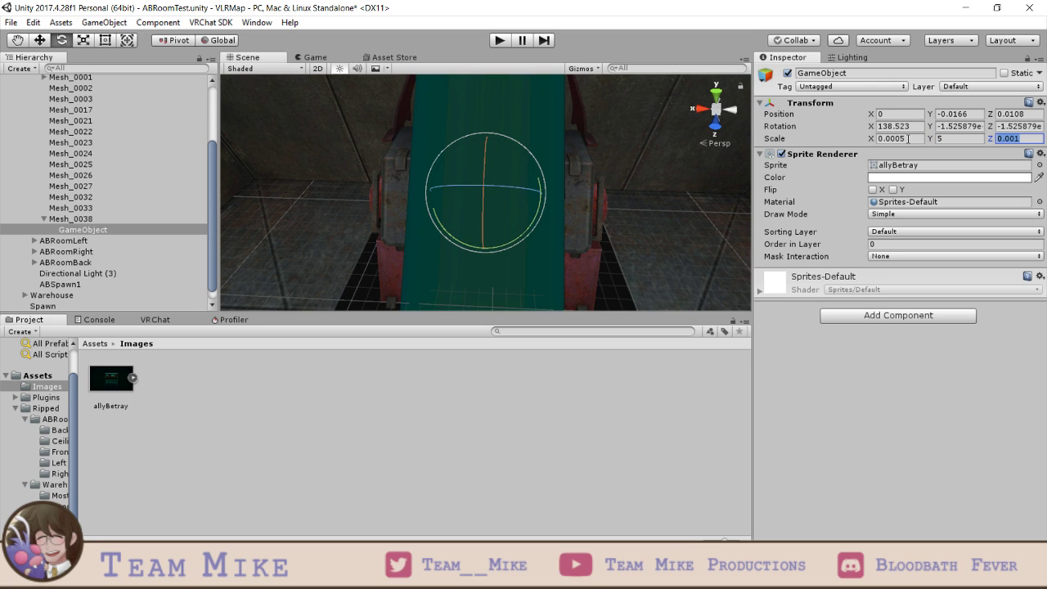
text(.)
click(958, 139)
text(.0005)
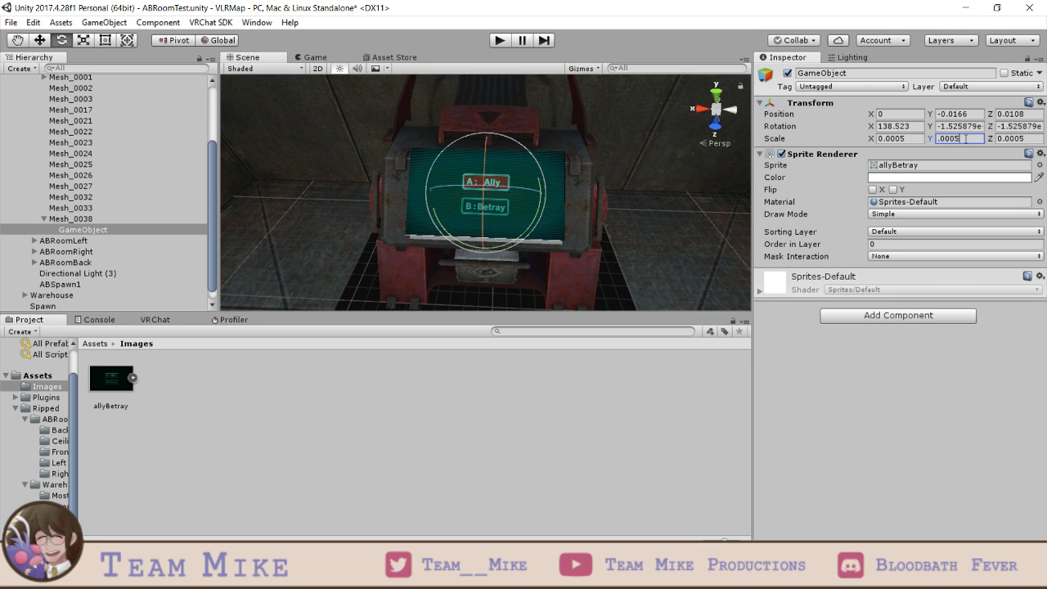
scroll(510, 165, up, 6)
scroll(519, 178, down, 4)
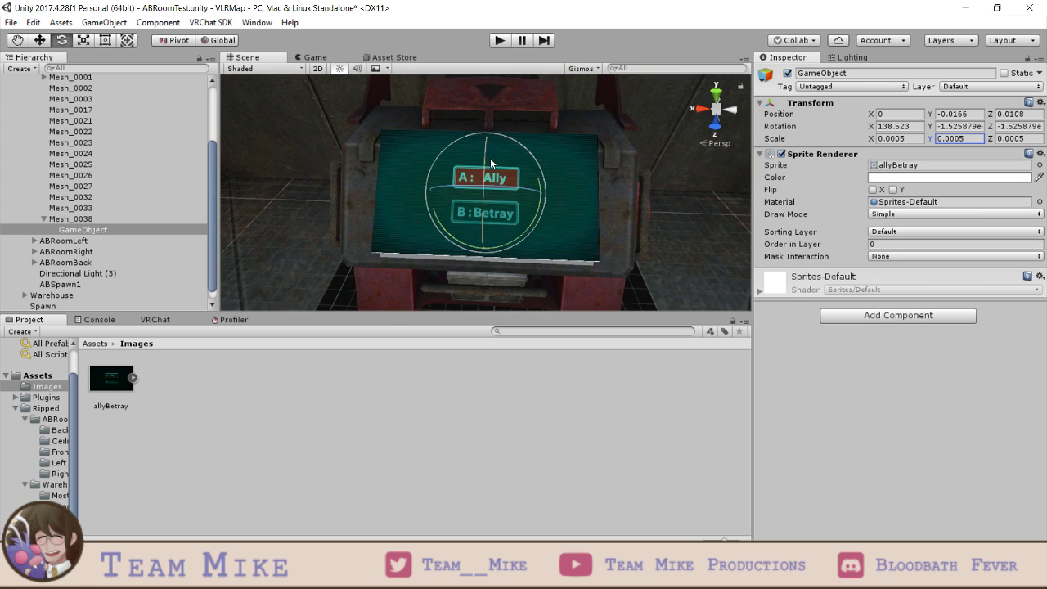
- Move the Ally/Betray sprite on the stand's screen to about Y -0.0164, Z 0.0104
click(46, 40)
drag(486, 156, 484, 160)
drag(482, 239, 481, 243)
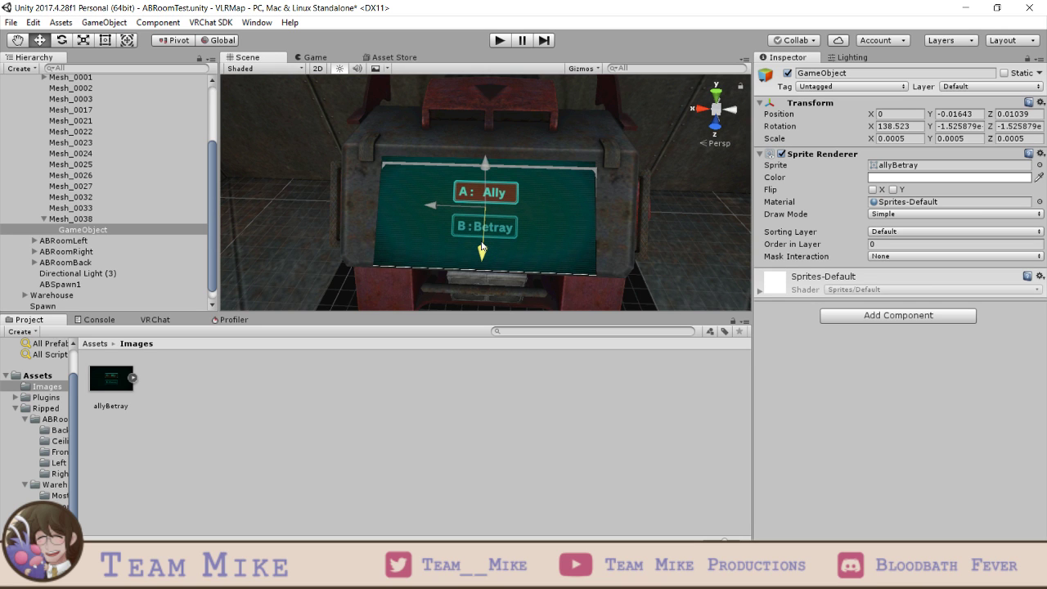
scroll(580, 229, up, 5)
scroll(586, 233, down, 5)
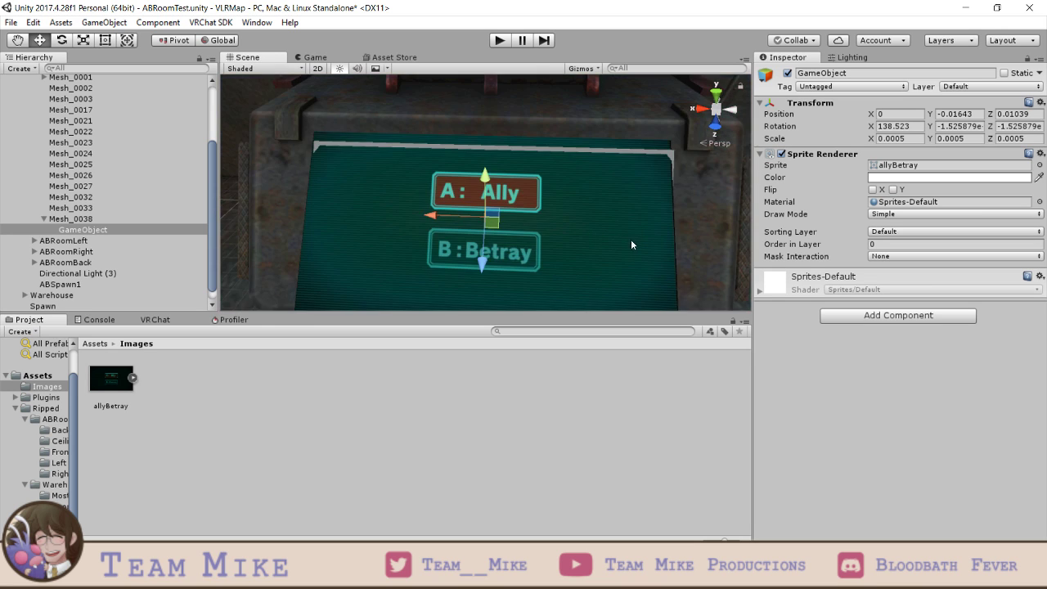
alt+drag(631, 239, 503, 198)
scroll(518, 214, up, 5)
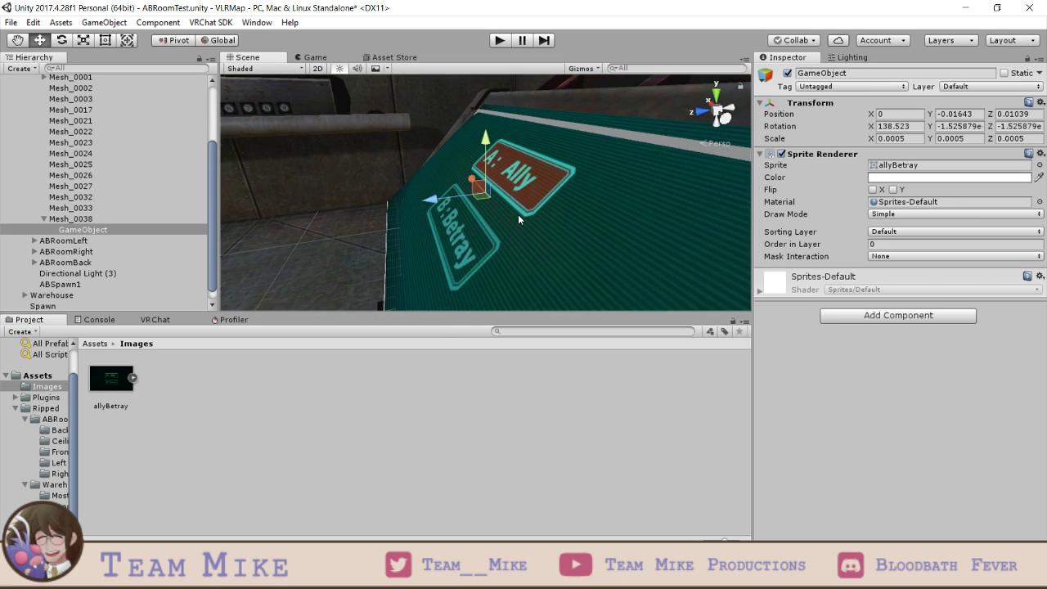
scroll(518, 214, down, 5)
- Set the sprite's Y and Z rotation to 0
click(962, 127)
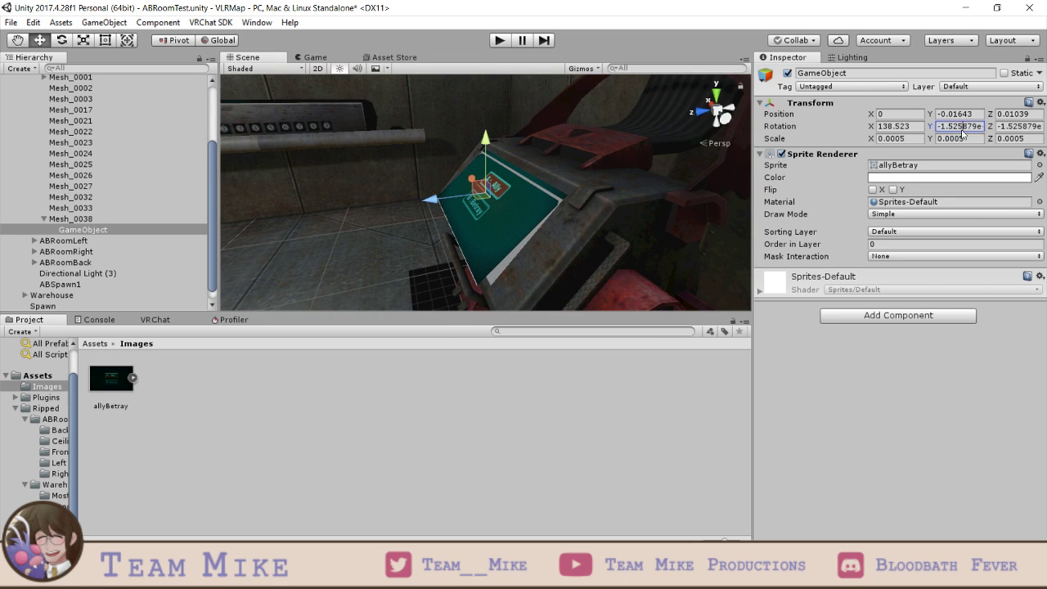
text(0)
key(Tab)
text(0)
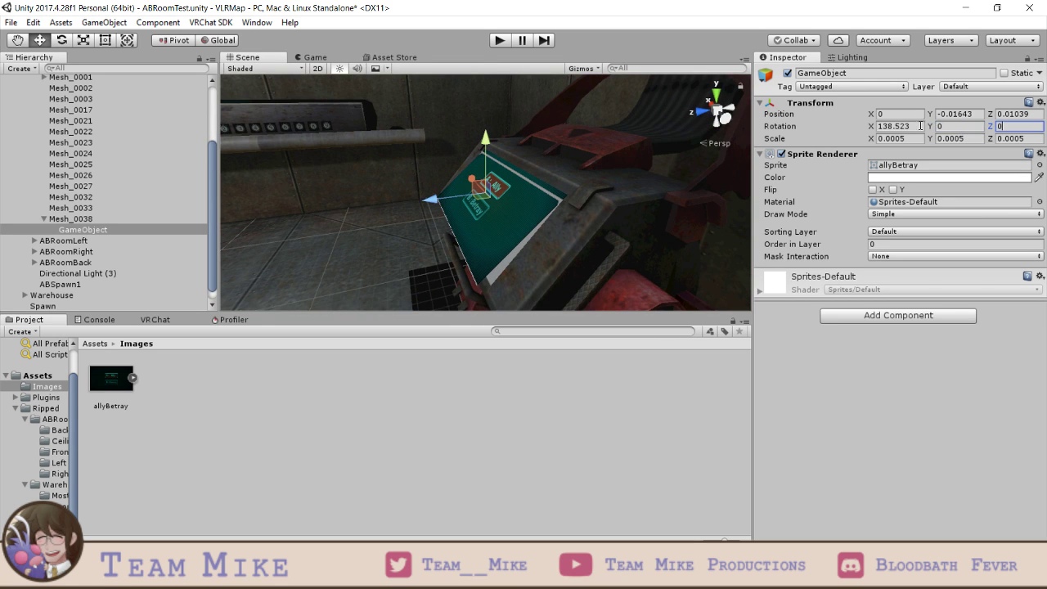
- Try X rotations of 140, 120 and 130 degrees on the sprite to match the screen's tilt
click(921, 126)
text(140)
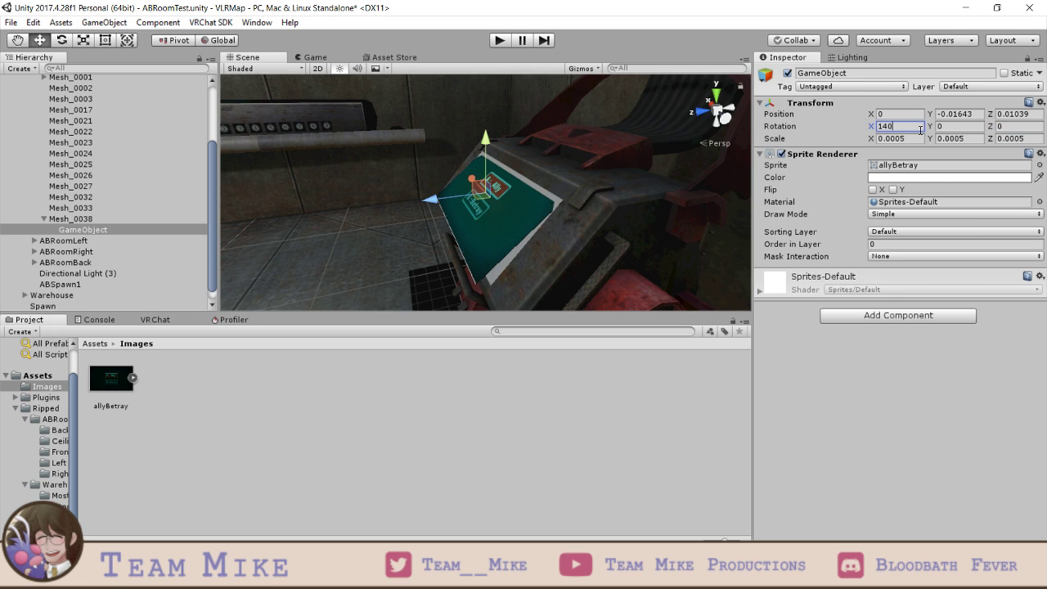
key(BackSpace)
key(BackSpace)
text(20)
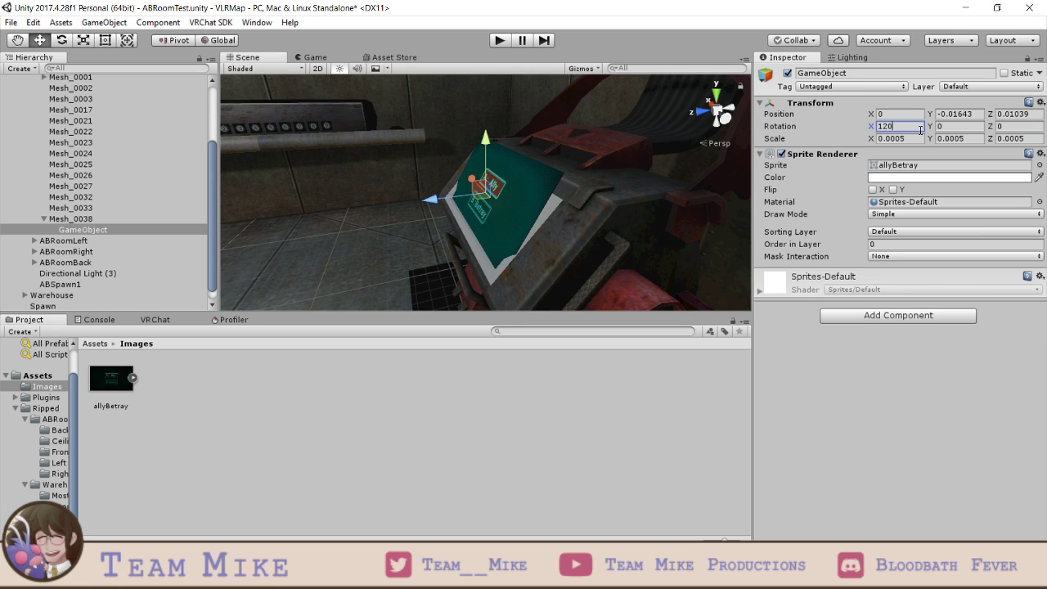
key(BackSpace)
key(BackSpace)
text(30)
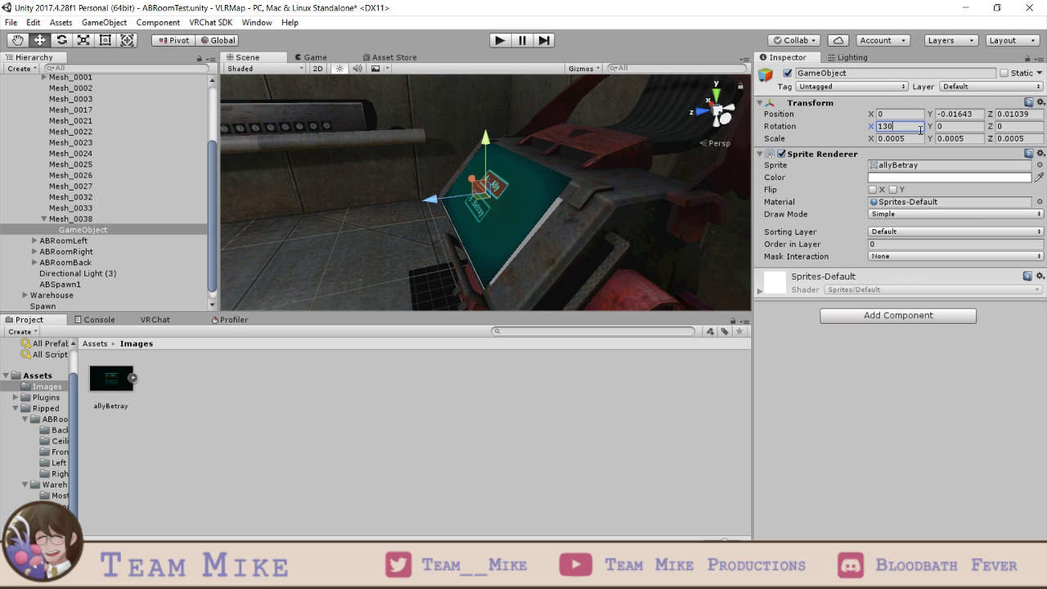
- Move the sprite closer to the stand's screen surface, to about Y -0.0164, Z 0.0102
middle_drag(629, 173, 530, 122)
drag(388, 82, 388, 87)
drag(338, 145, 335, 145)
- Try an X rotation of 135 for the sprite and set it to 132
click(894, 127)
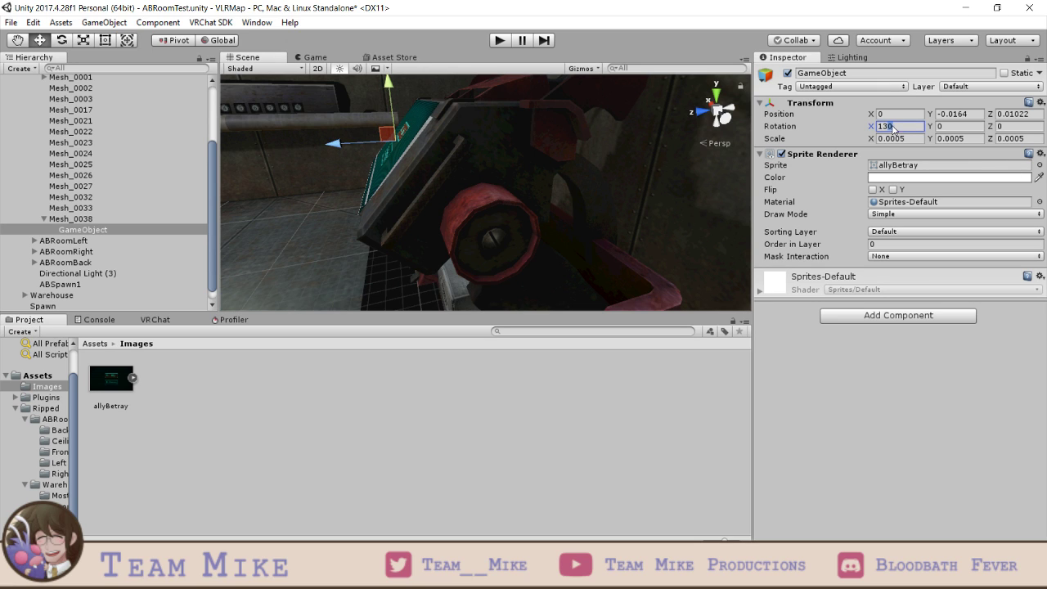
text(135)
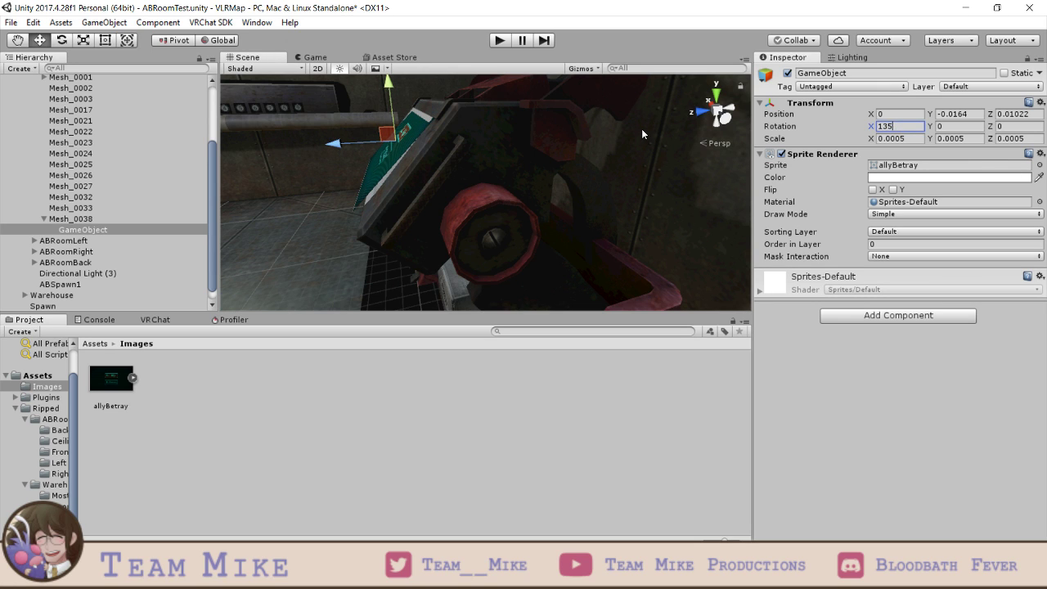
key(BackSpace)
text(2)
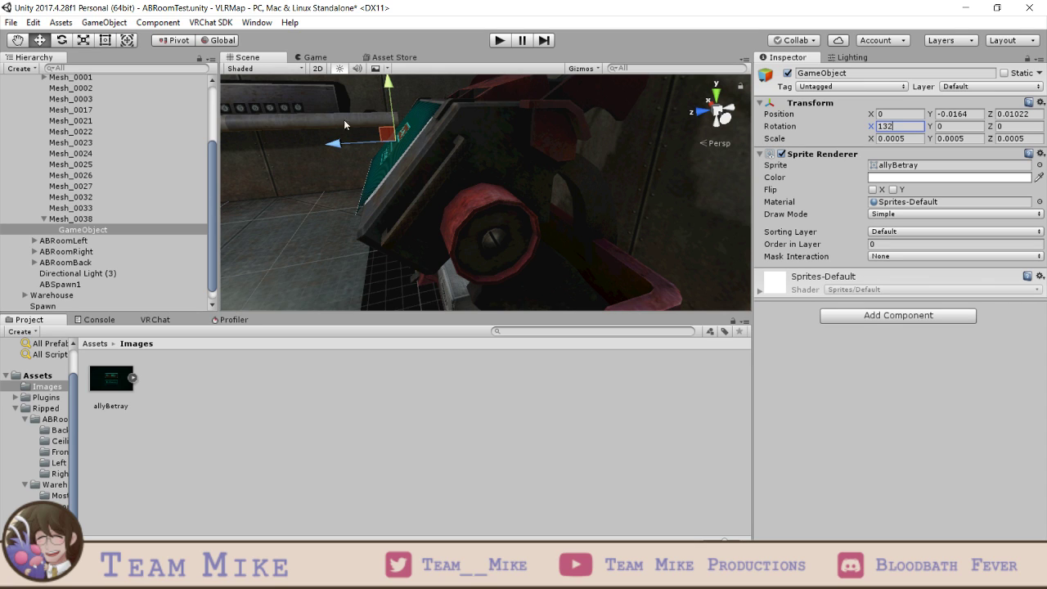
- Center the sprite within the screen frame by moving it to about Y -0.01655, Z 0.01015
mouse_move(389, 86)
mouse_down()
mouse_move(492, 164)
mouse_move(471, 250)
mouse_move(509, 225)
mouse_move(556, 226)
mouse_move(589, 243)
mouse_move(530, 220)
mouse_move(434, 135)
mouse_move(440, 105)
mouse_up()
scroll(509, 224, up, 5)
scroll(508, 224, down, 3)
scroll(527, 216, up, 5)
scroll(505, 196, down, 5)
drag(390, 175, 396, 172)
drag(442, 114, 444, 108)
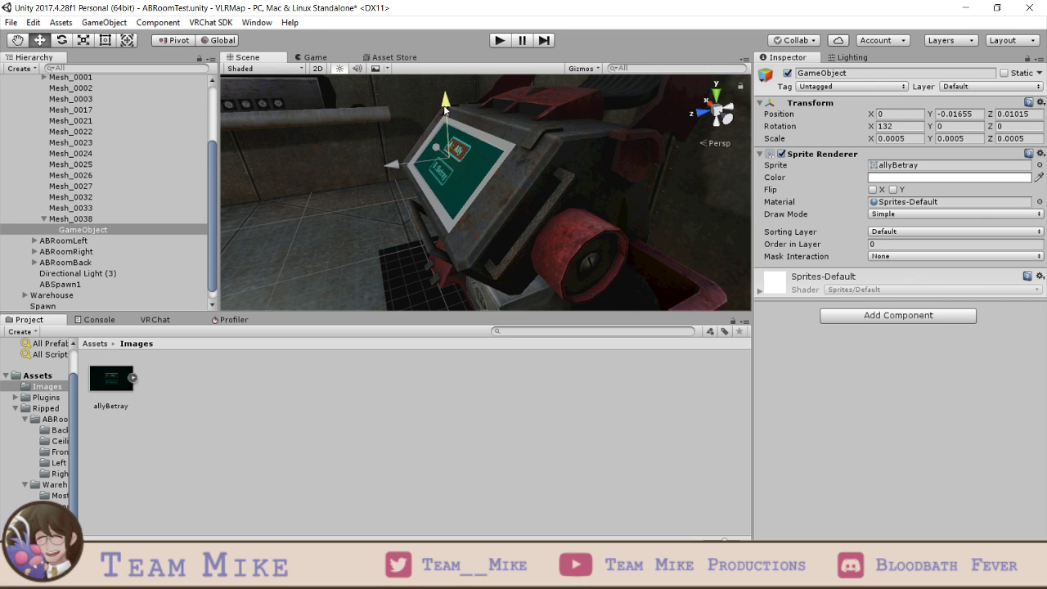
- Examine from the front and sides how the sprite sits inside the stand's screen frame
middle_drag(441, 180, 625, 198)
right_drag(514, 191, 654, 213)
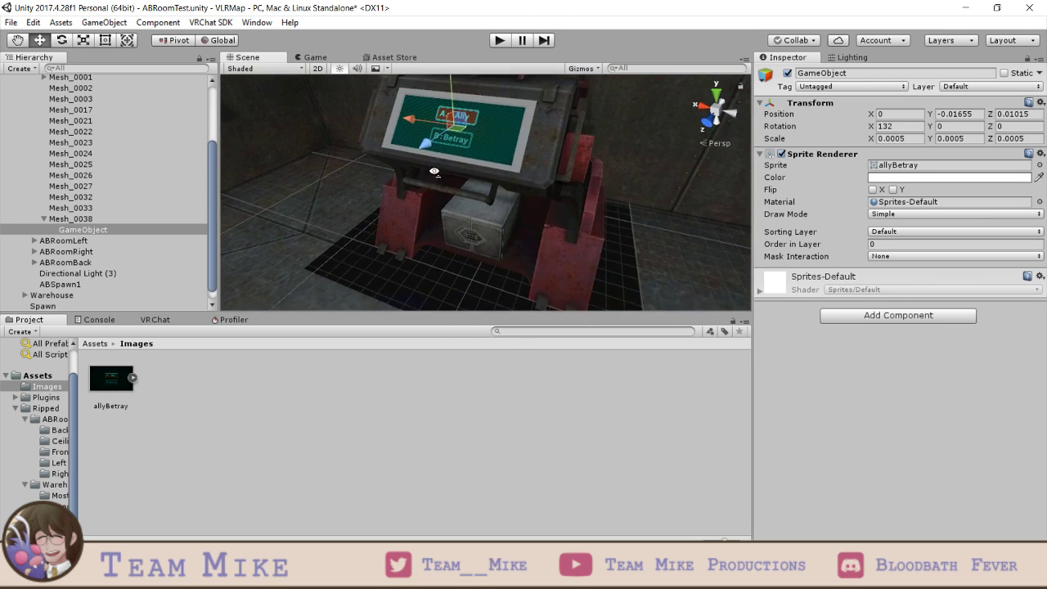
right_drag(433, 171, 624, 177)
scroll(374, 180, up, 3)
middle_drag(375, 179, 516, 213)
scroll(354, 190, down, 6)
scroll(383, 174, up, 5)
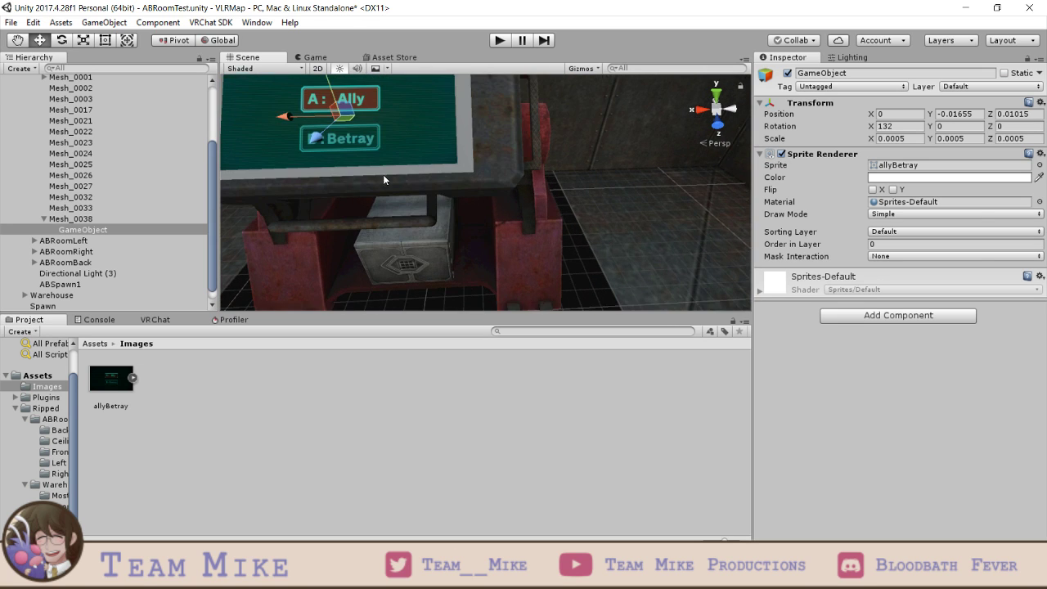
middle_drag(347, 177, 430, 226)
middle_drag(345, 196, 476, 212)
scroll(382, 222, up, 4)
scroll(382, 223, down, 4)
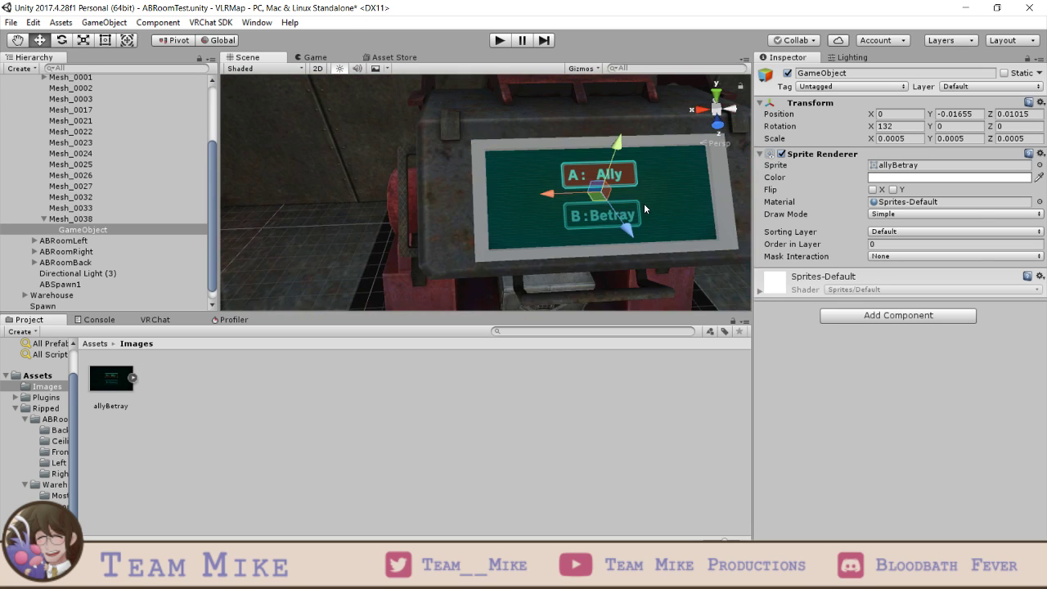
middle_drag(644, 204, 510, 206)
- Save the scene and check the Ally/Betray sprite on the screen from the front
key(ctrl+s)
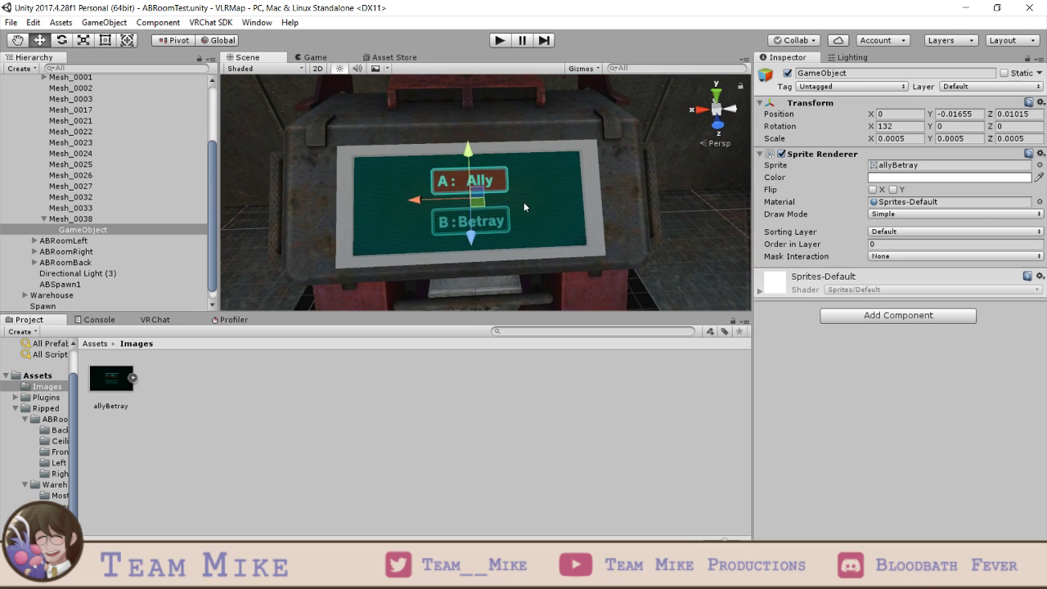
scroll(525, 216, up, 3)
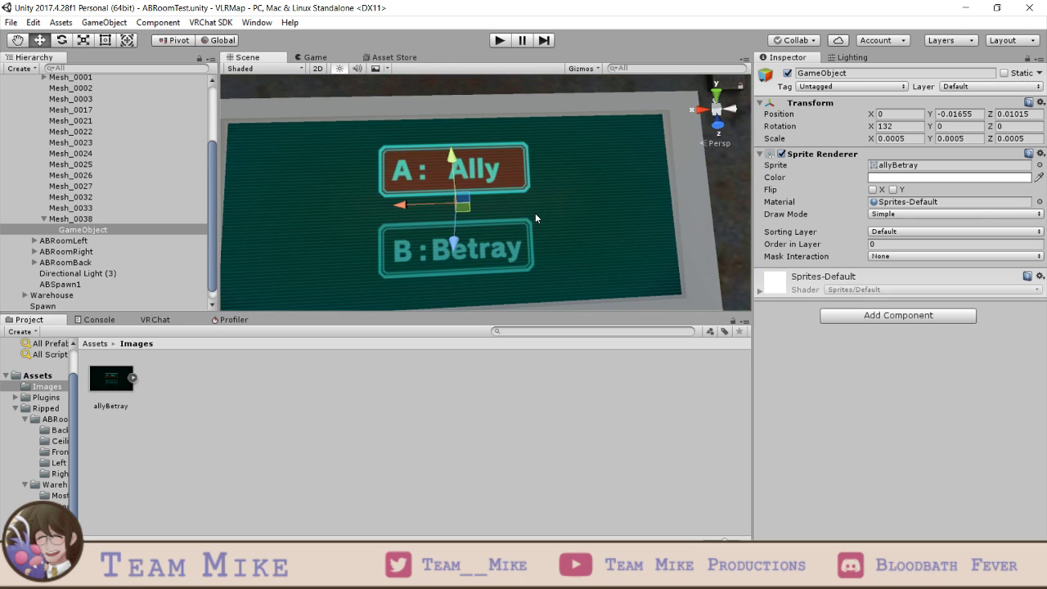
middle_drag(590, 222, 602, 200)
scroll(596, 208, down, 4)
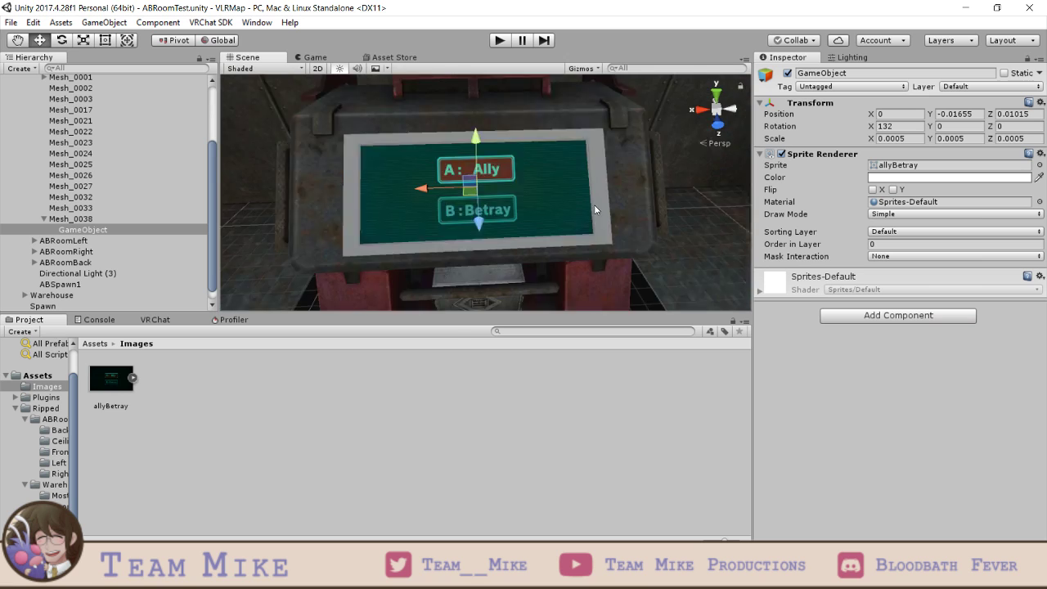
scroll(591, 209, up, 4)
right_drag(591, 210, 587, 209)
scroll(580, 208, down, 3)
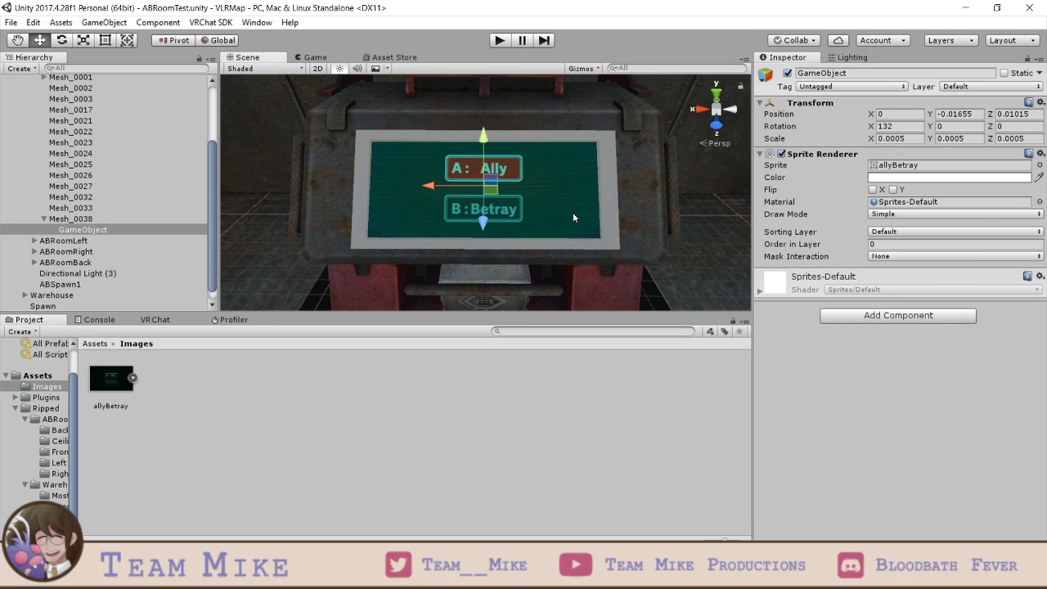
- Create an empty child object under the sprite's GameObject
click(117, 232)
right_click(110, 233)
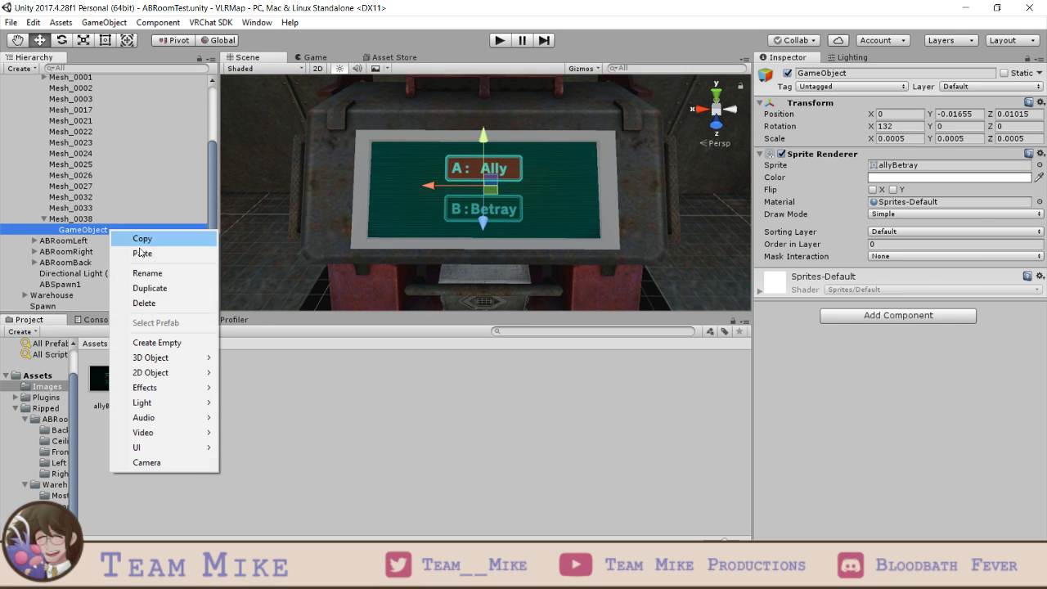
click(151, 342)
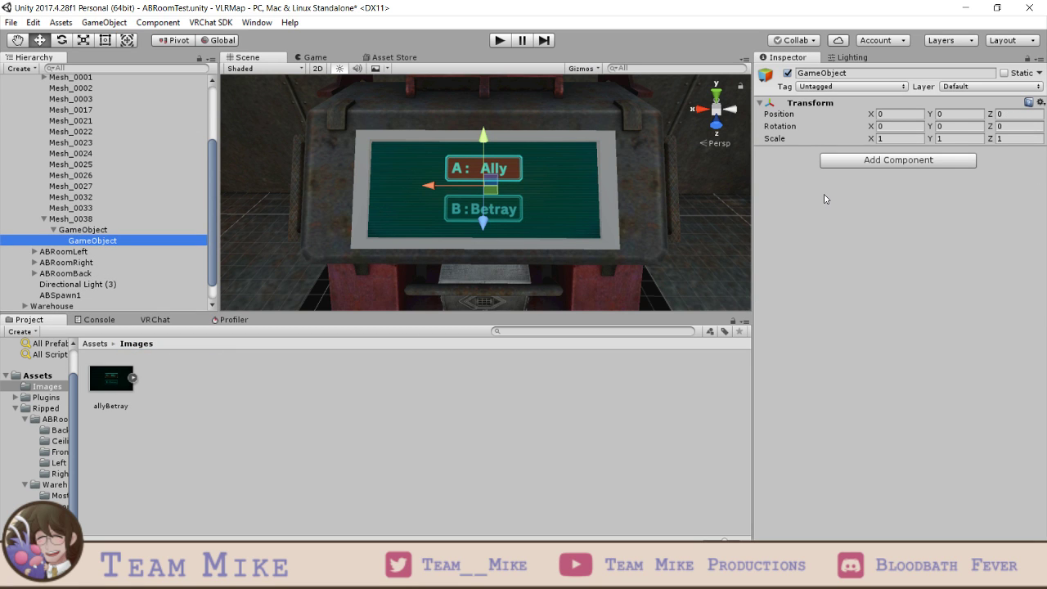
- Add a Box Collider to the empty child object and remove it again
click(840, 162)
text(box)
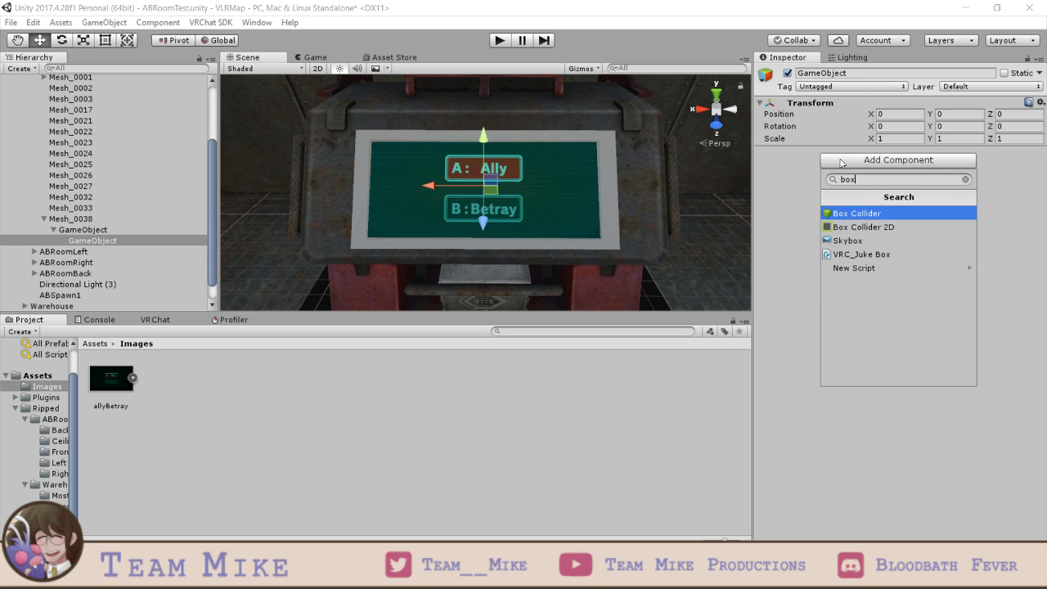
key(Return)
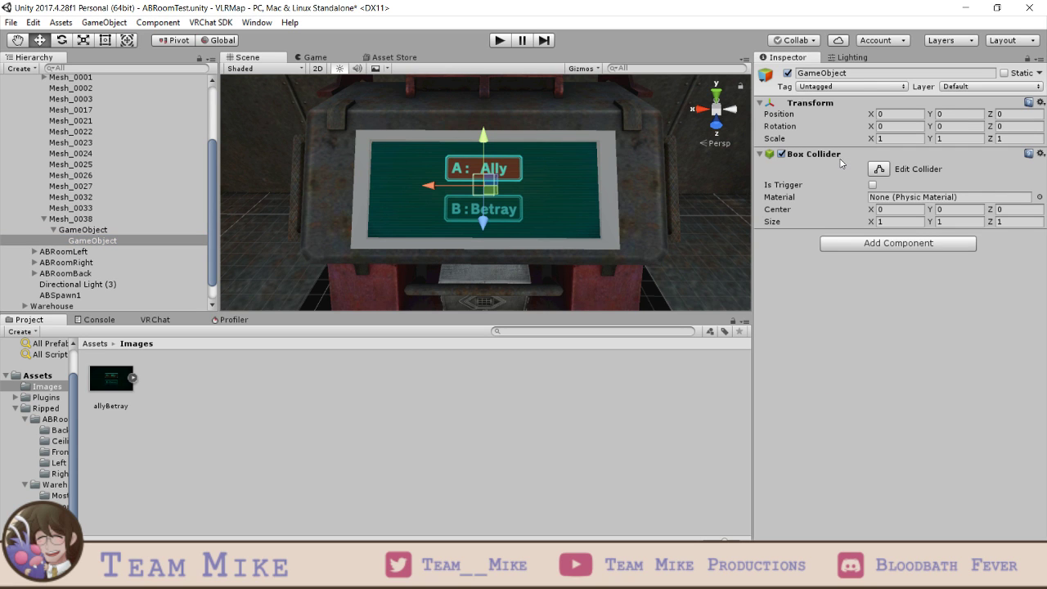
scroll(617, 169, up, 3)
scroll(618, 170, down, 3)
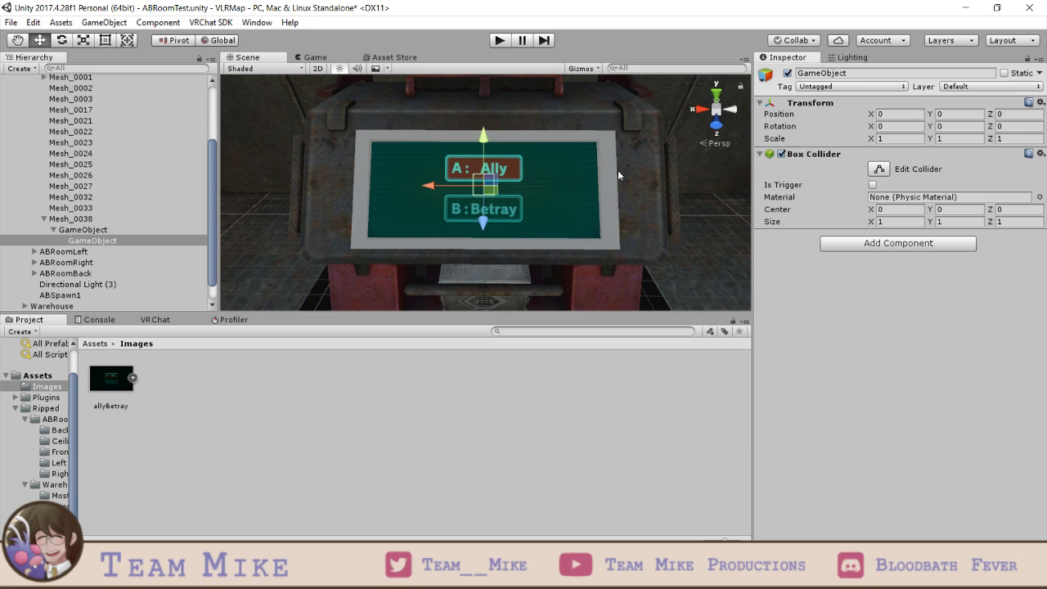
click(1040, 154)
click(964, 190)
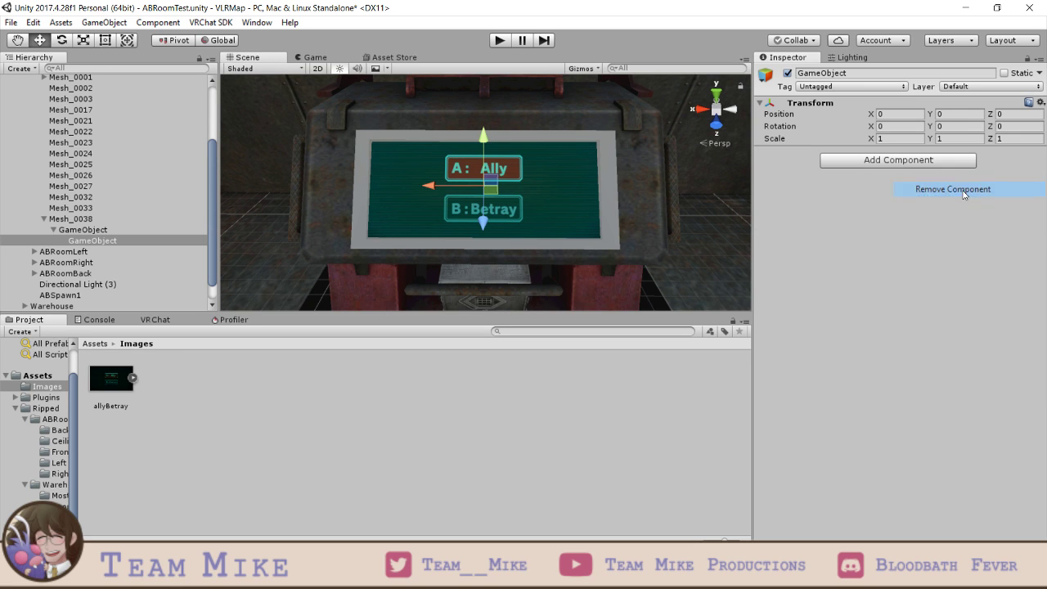
- Add a Box Collider to the empty child object and another to its parent sprite
click(904, 160)
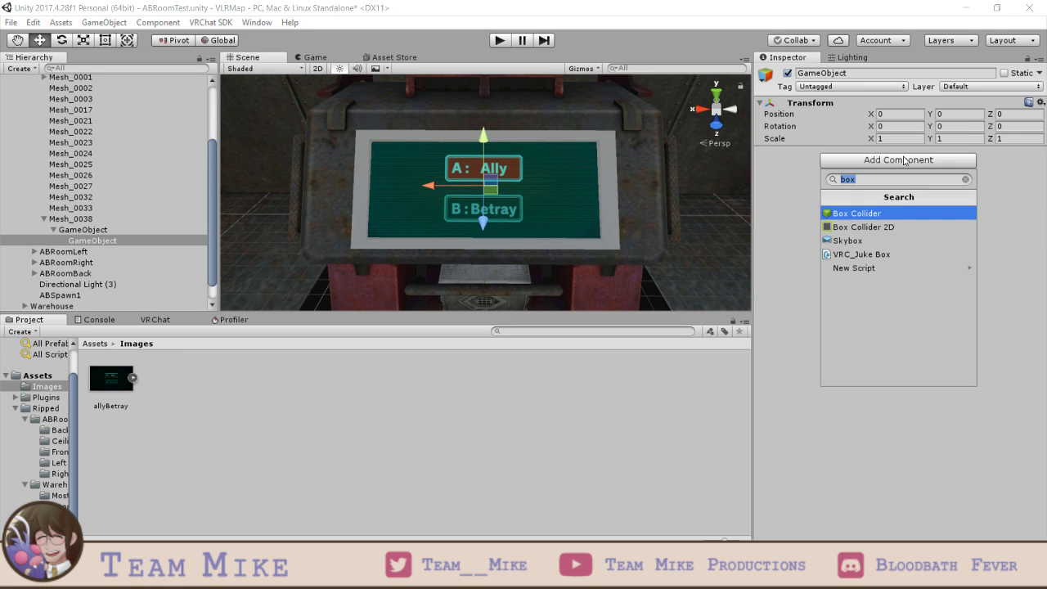
key(Return)
click(112, 231)
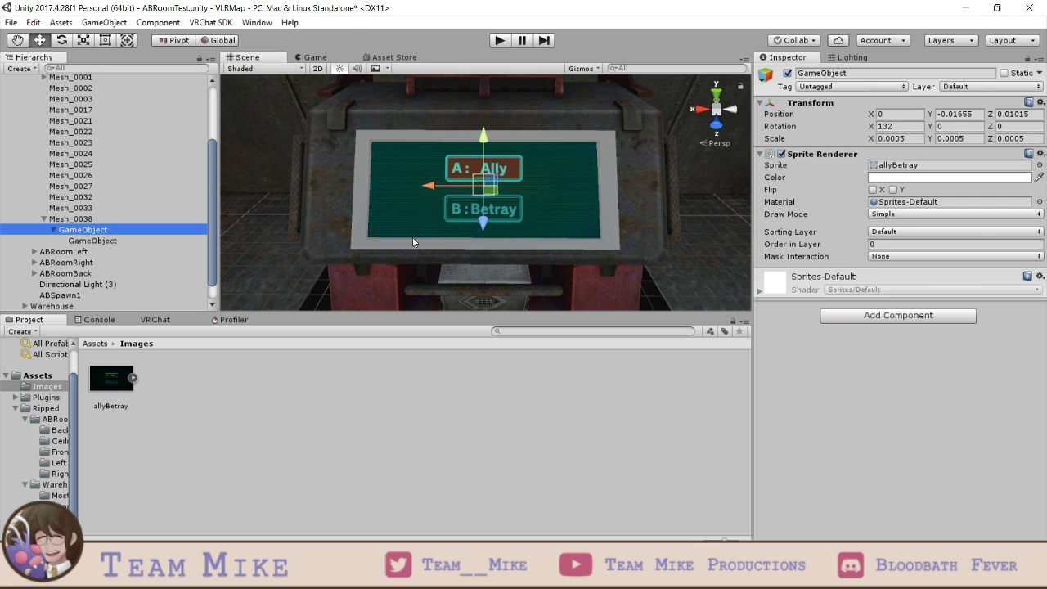
click(864, 314)
key(Return)
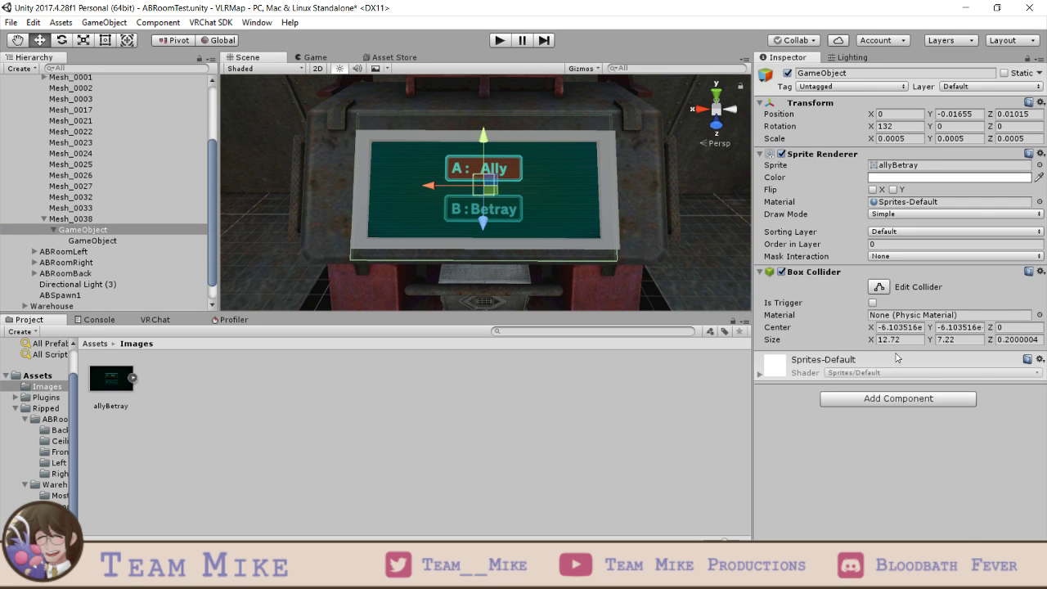
- Copy the sprite's Box Collider values onto the child object's Box Collider
click(1040, 272)
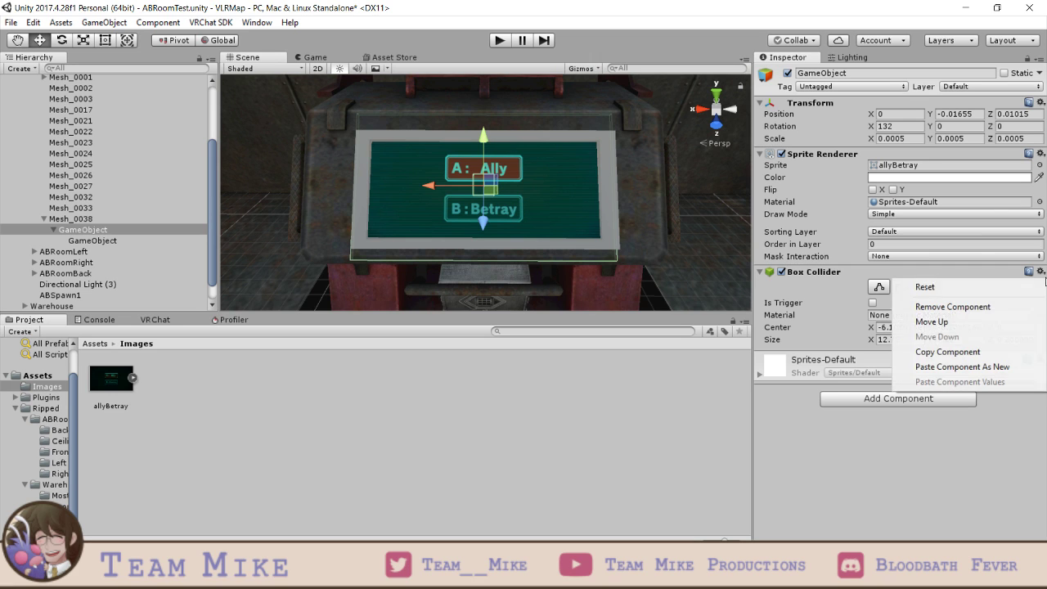
click(945, 352)
click(74, 242)
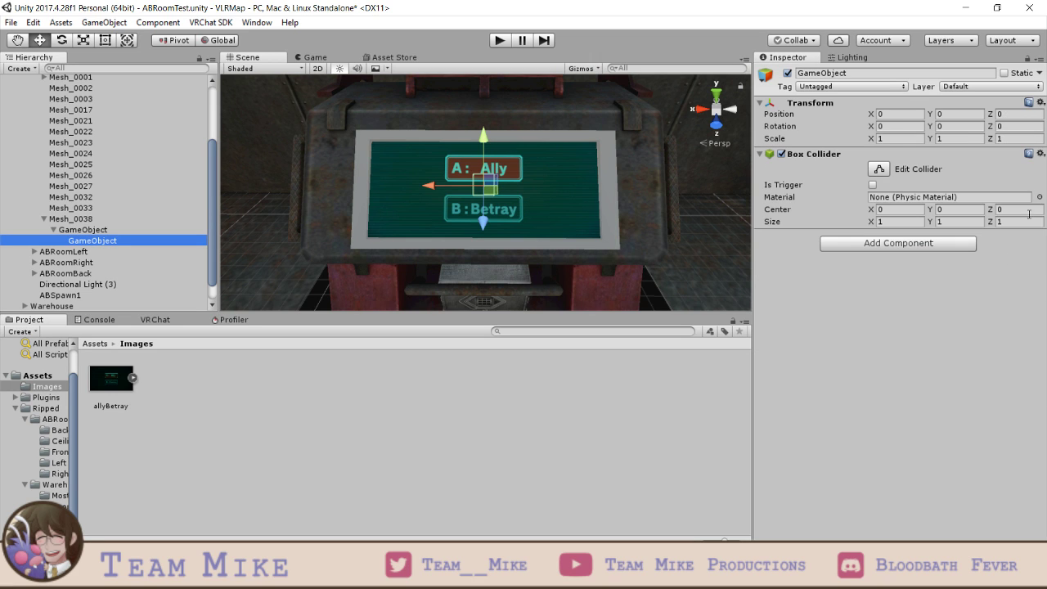
click(1037, 156)
click(961, 264)
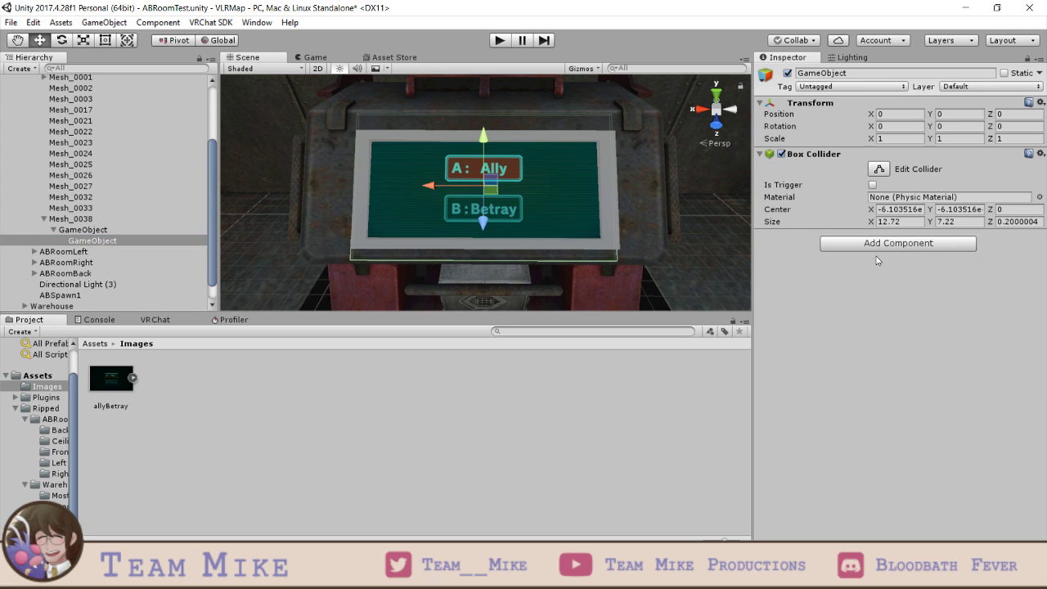
- Set the child object's Box Collider size to 4 in X and 1.5 in Y
click(895, 222)
text(1)
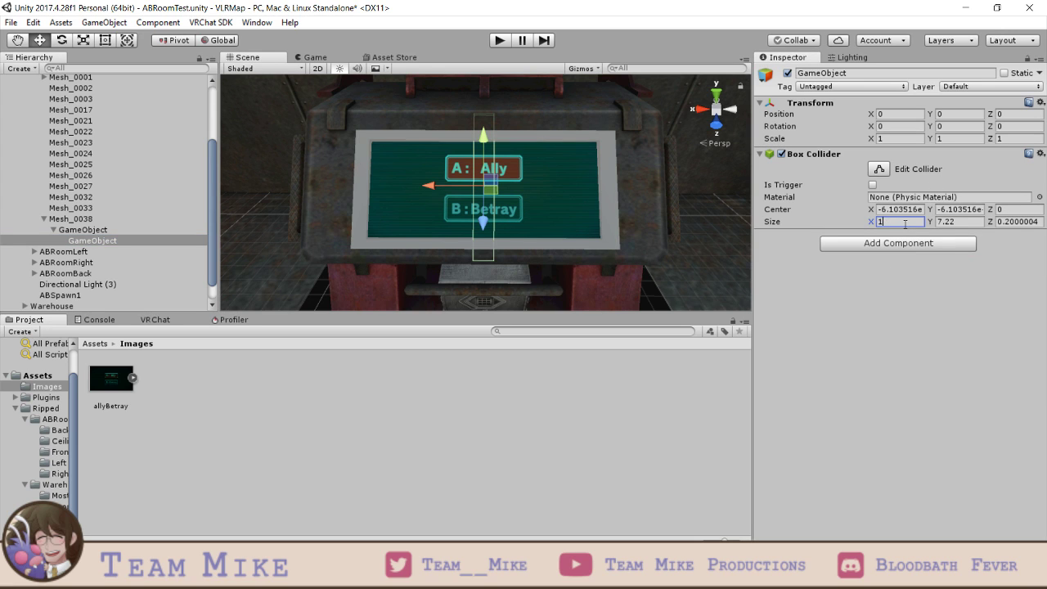
key(BackSpace)
text(4)
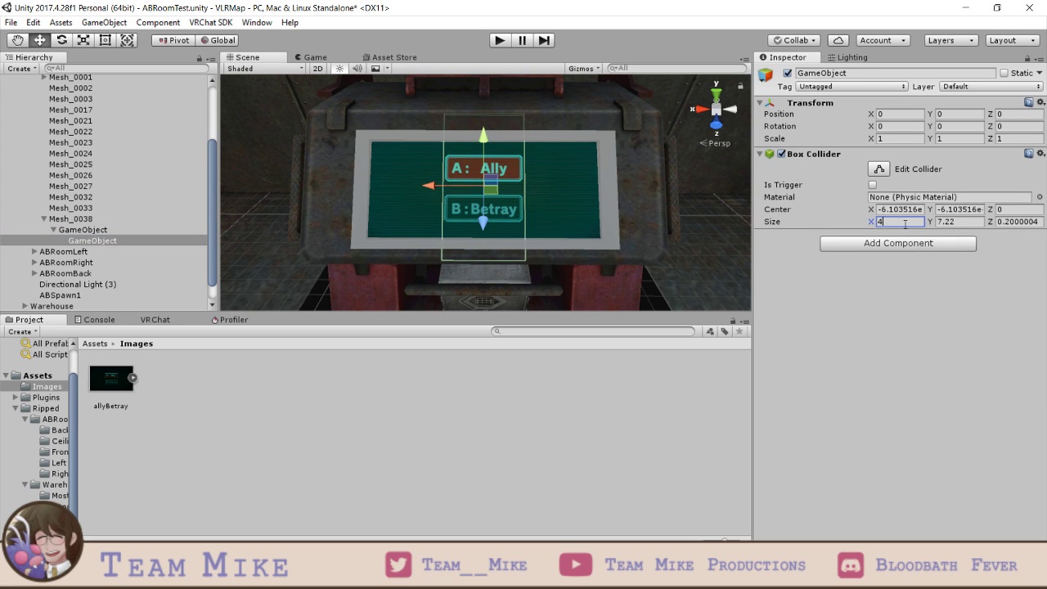
key(Tab)
text(1)
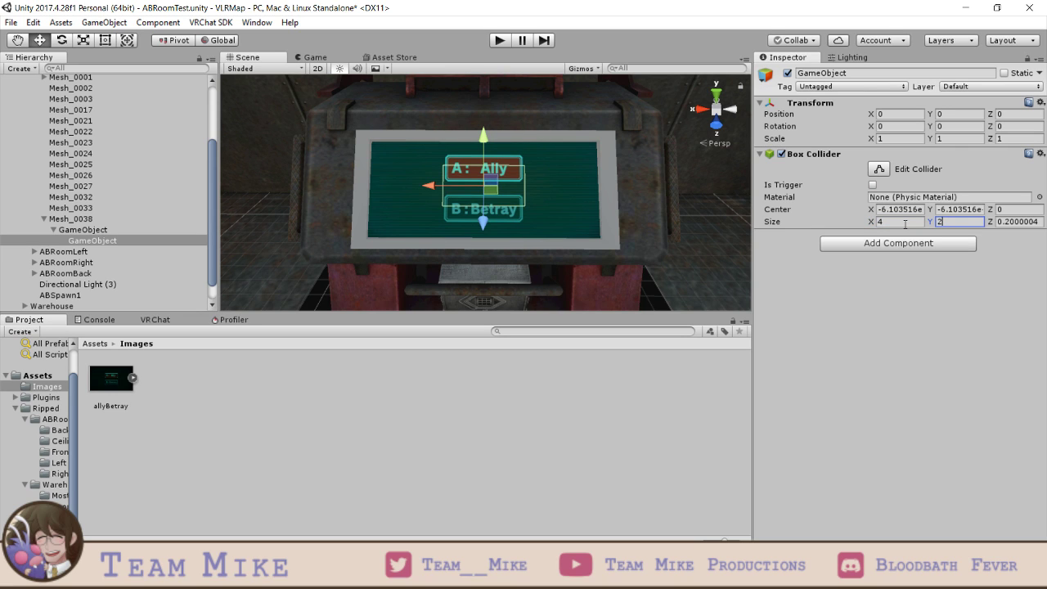
text(1.5)
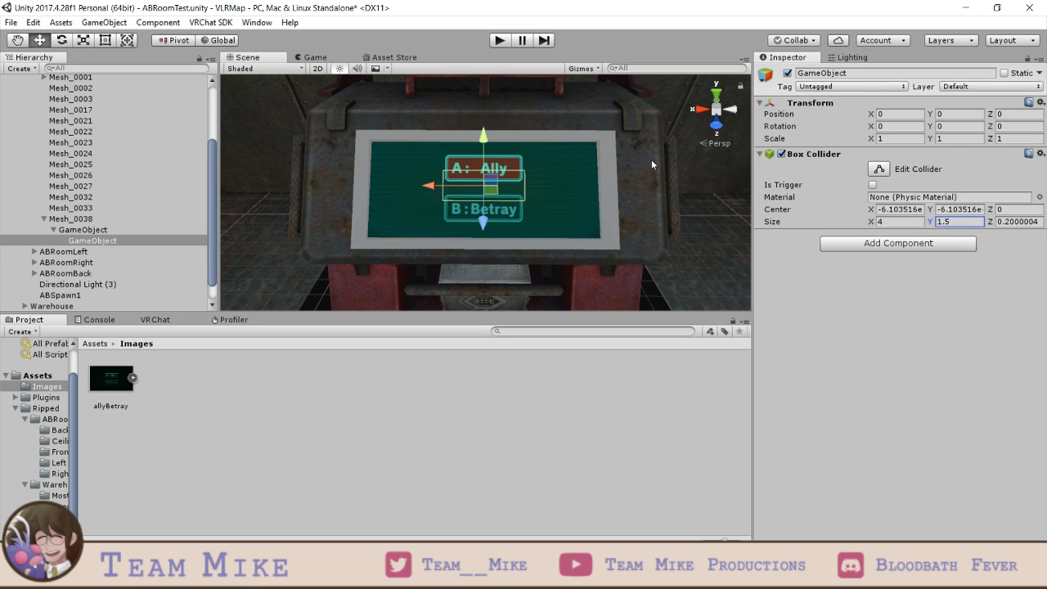
- Remove the Box Collider from the parent Ally/Betray sprite object
click(87, 232)
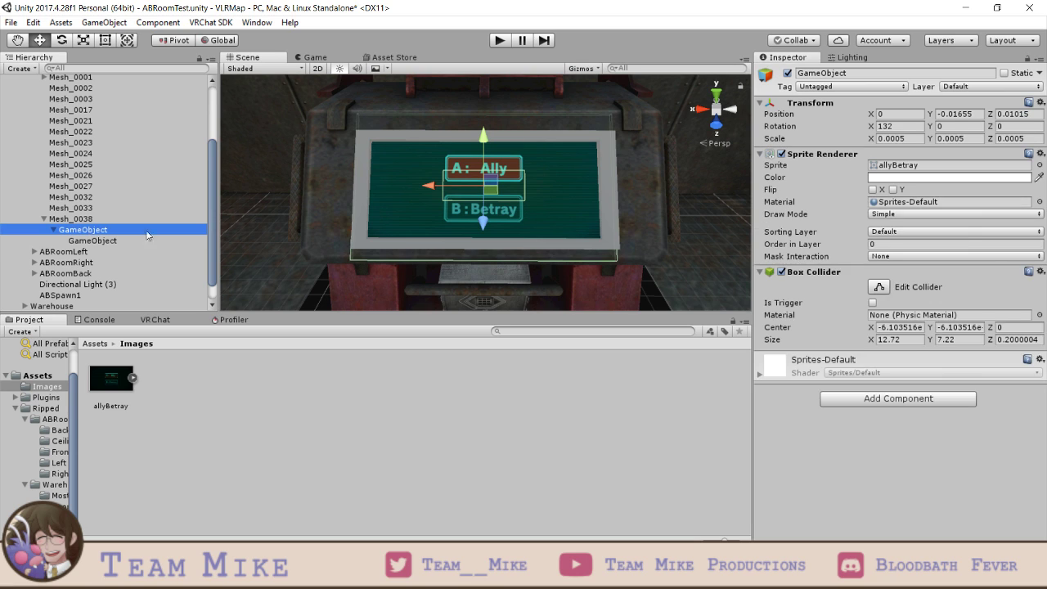
click(1041, 271)
click(941, 304)
- Set the child object's Box Collider Z size to 0.2 and its center to 0 in X and 1 in Y
click(113, 240)
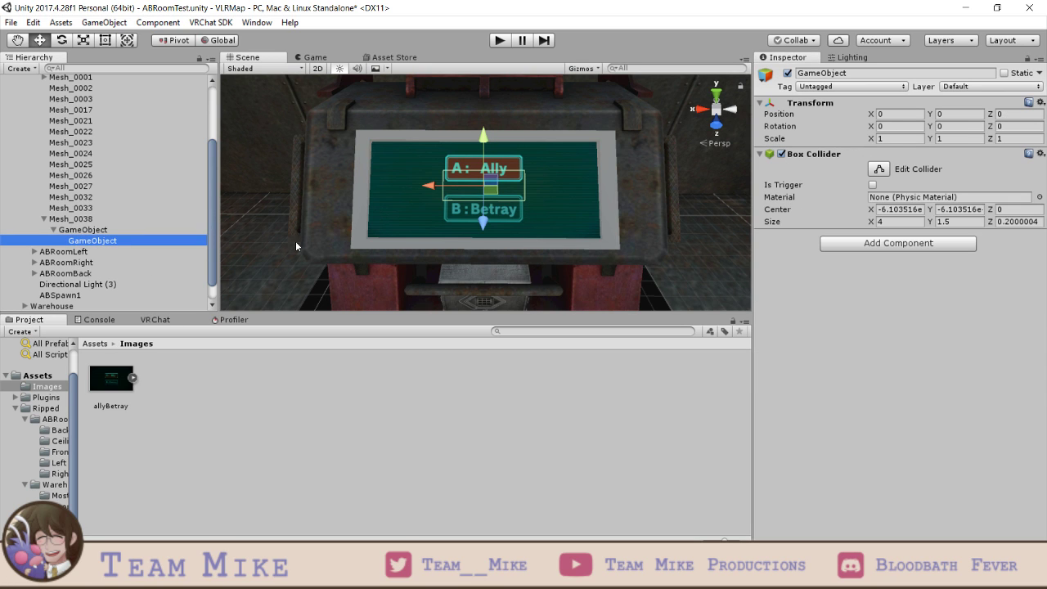
click(1014, 221)
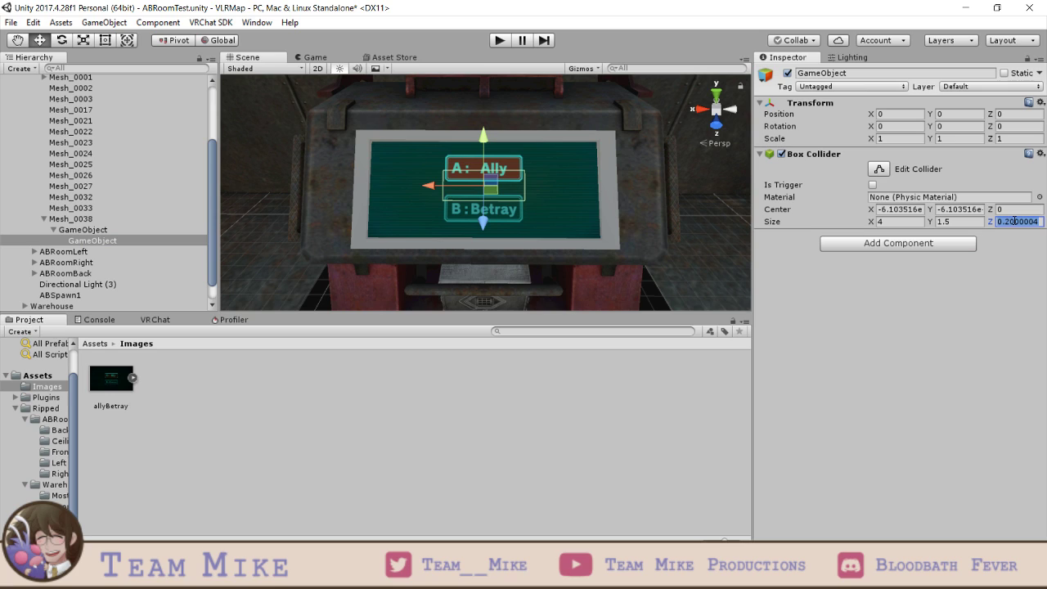
text(.2)
click(911, 211)
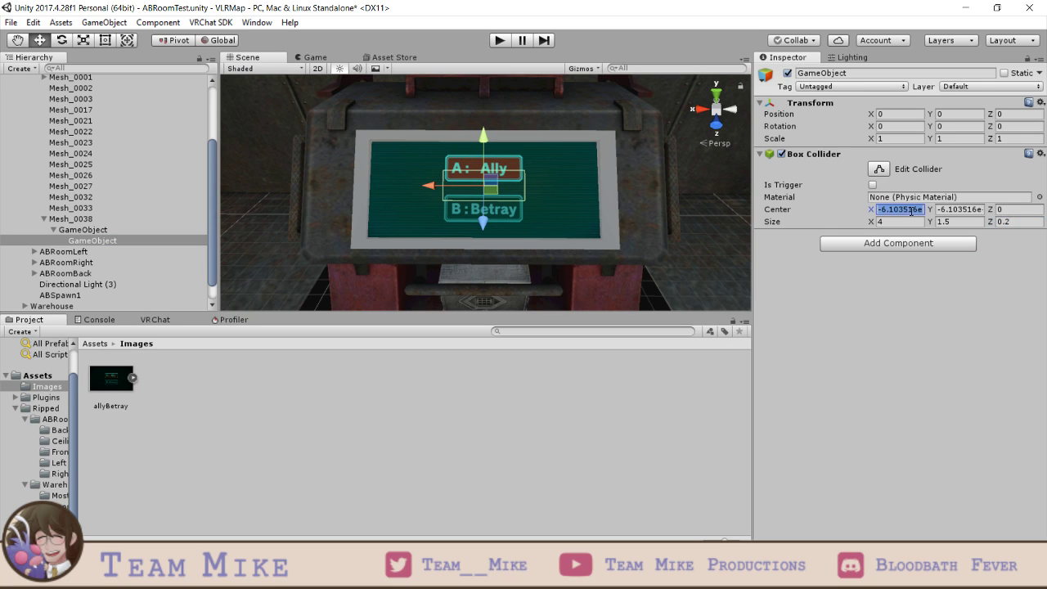
text(0)
key(Tab)
text(0)
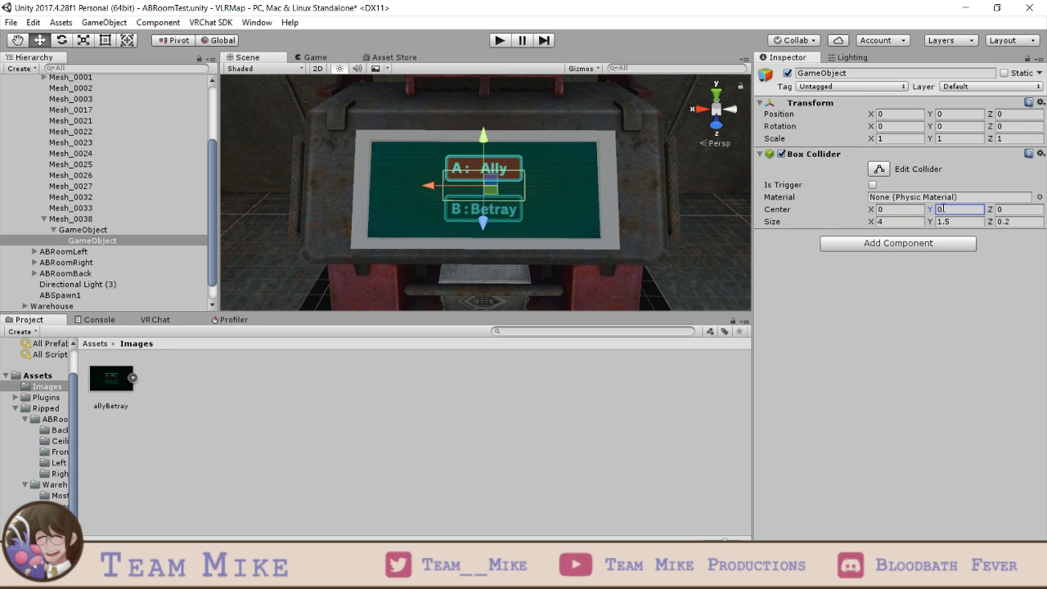
key(BackSpace)
text(1)
- Try to shift the child collider object in depth relative to the voting screen, and undo the move
scroll(585, 198, down, 3)
middle_drag(490, 217, 577, 227)
scroll(565, 194, up, 5)
right_drag(576, 226, 575, 131)
click(588, 116)
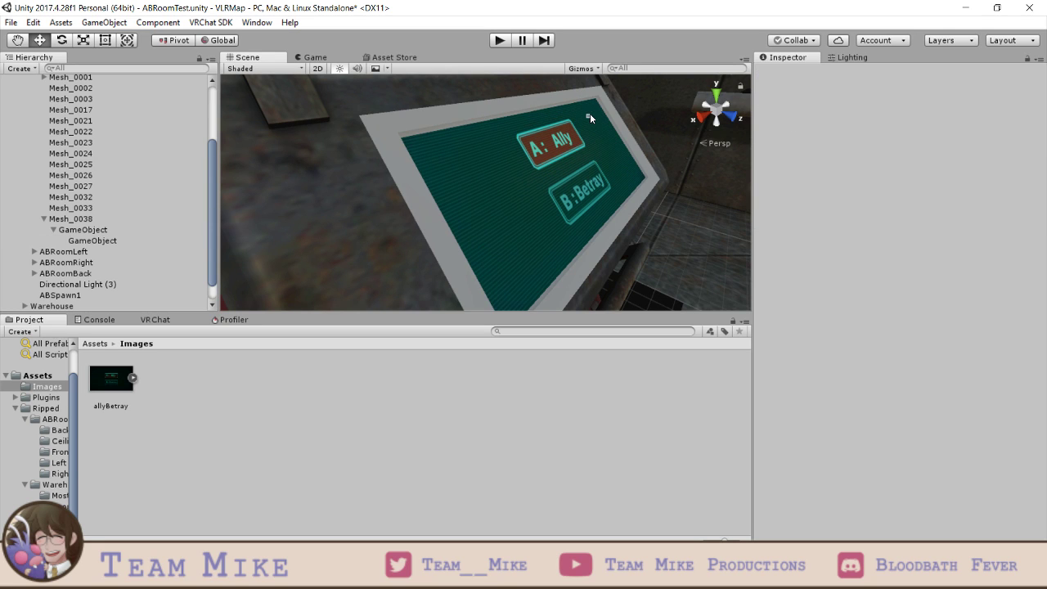
click(71, 241)
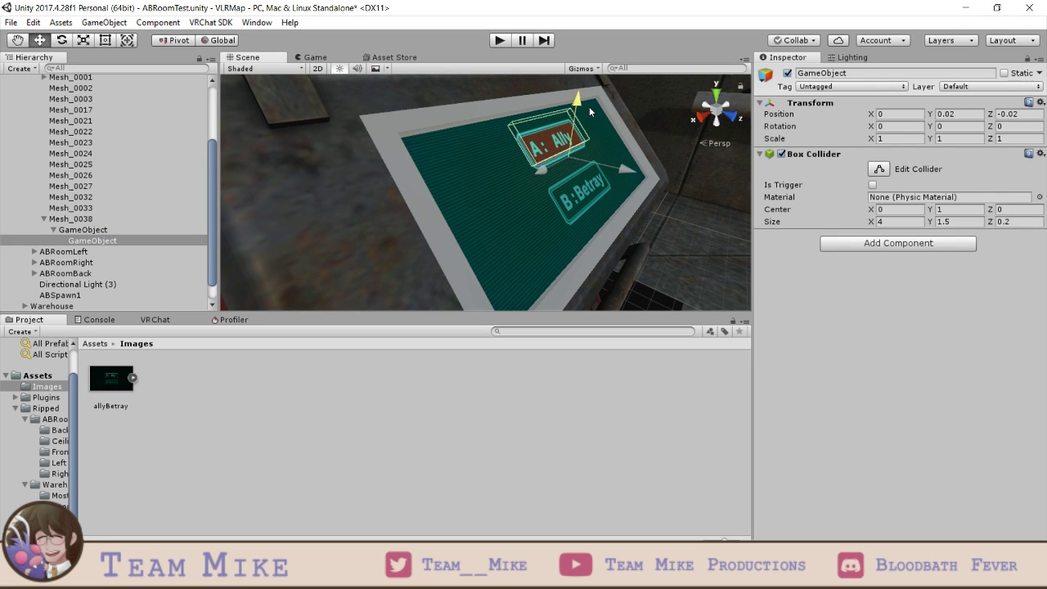
drag(621, 169, 610, 164)
key(ctrl+z)
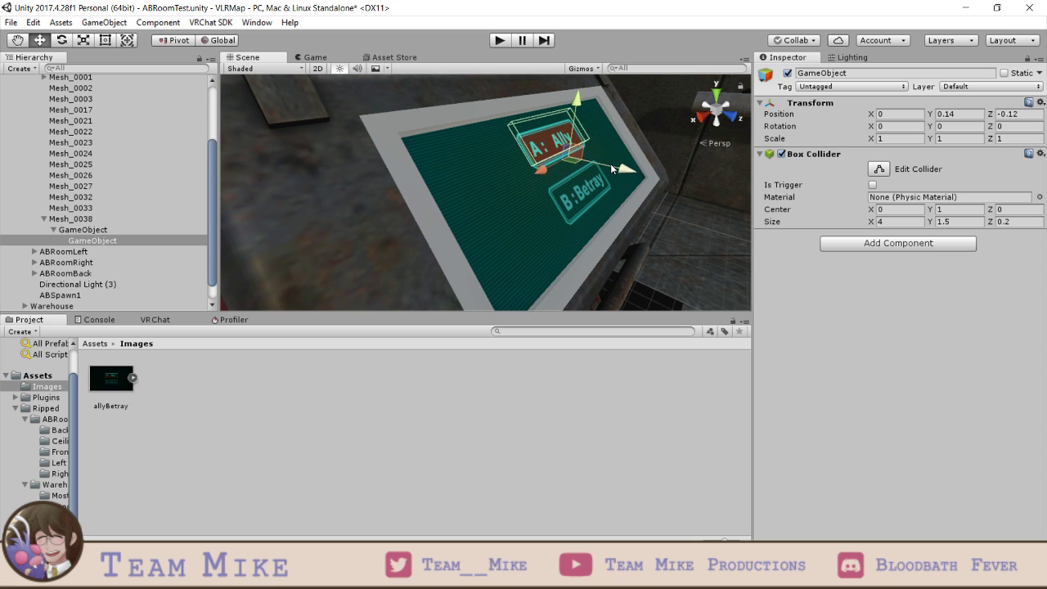
key(ctrl+z)
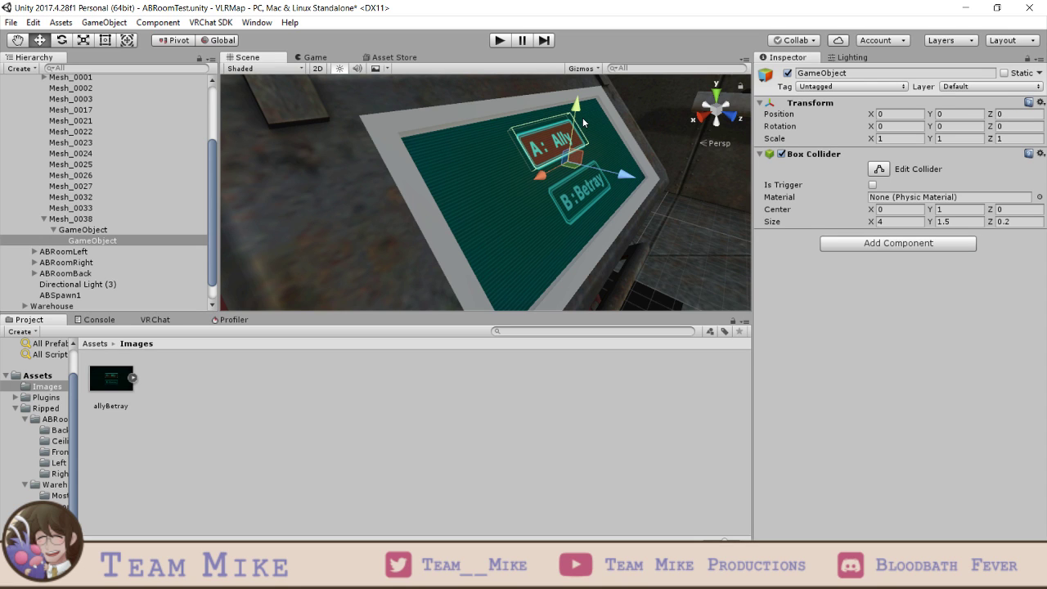
- Move the child collider object to about -0.15 in Y and -0.09 in Z so it encloses the Ally button
click(583, 123)
click(100, 242)
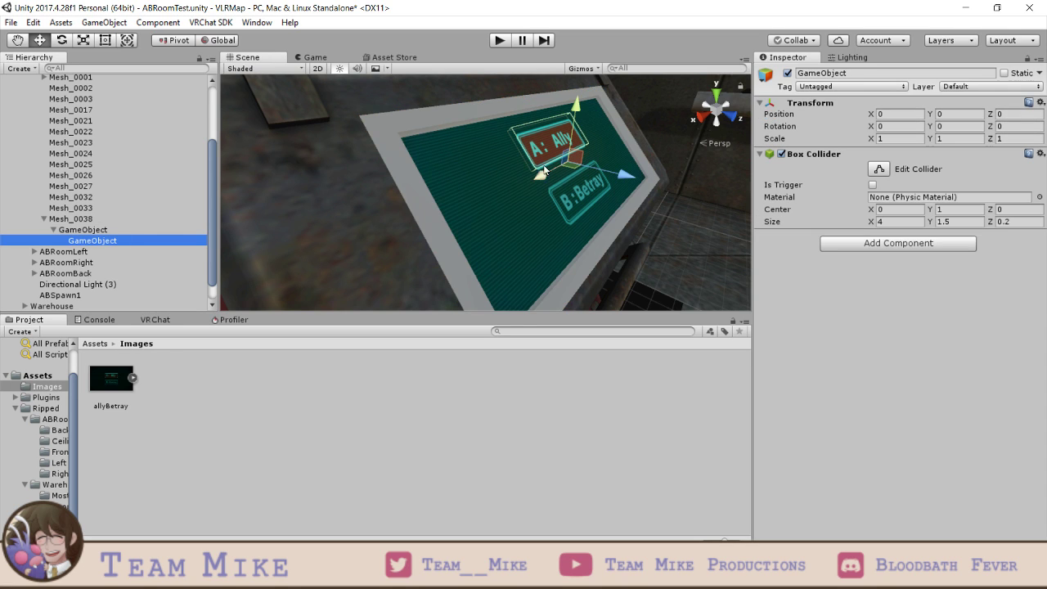
drag(544, 170, 583, 107)
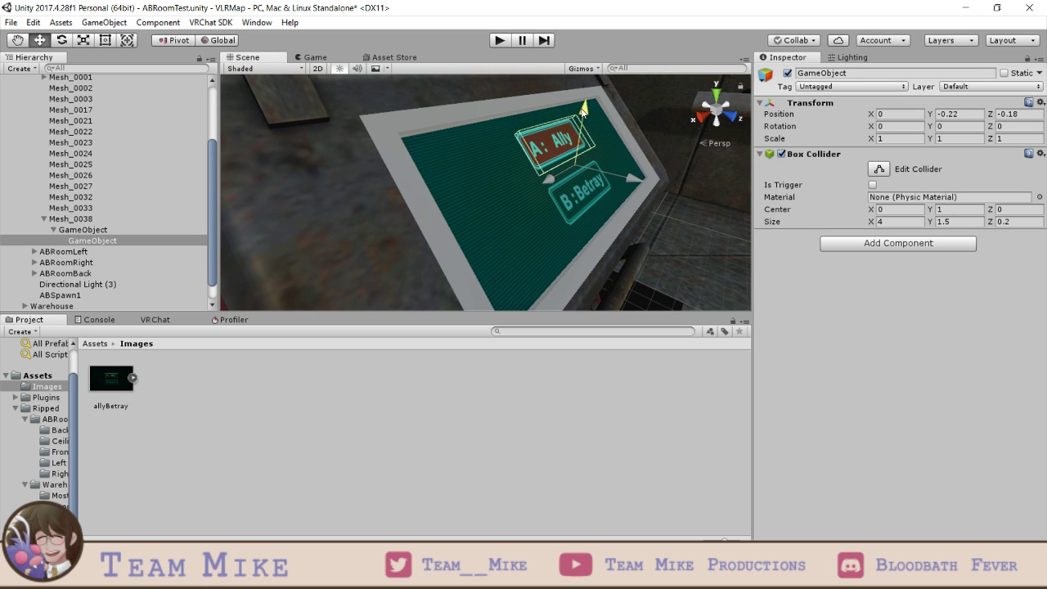
drag(620, 177, 628, 177)
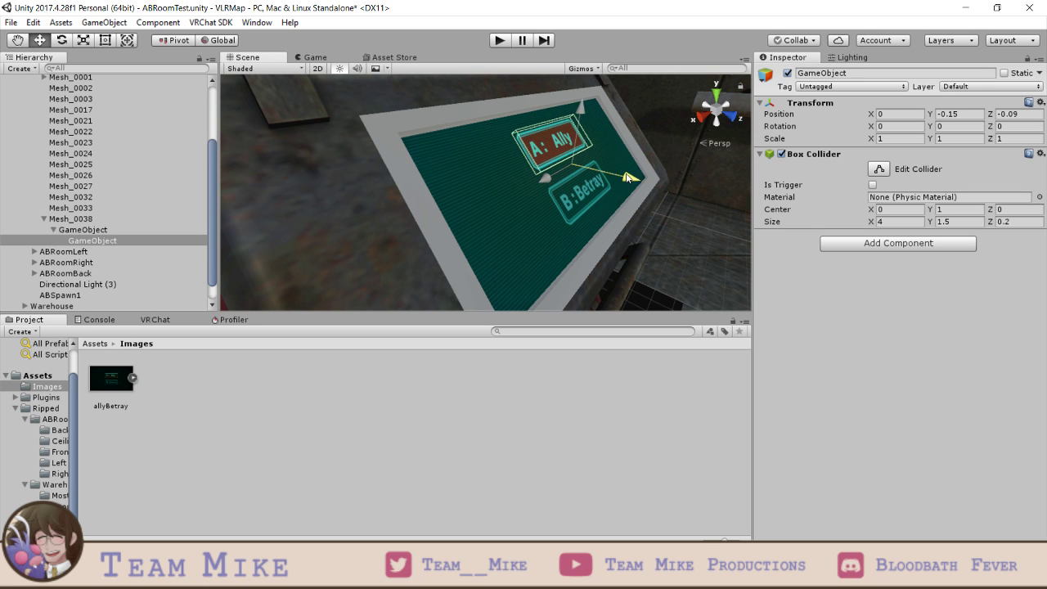
scroll(591, 157, up, 3)
scroll(606, 163, down, 3)
middle_drag(605, 166, 557, 201)
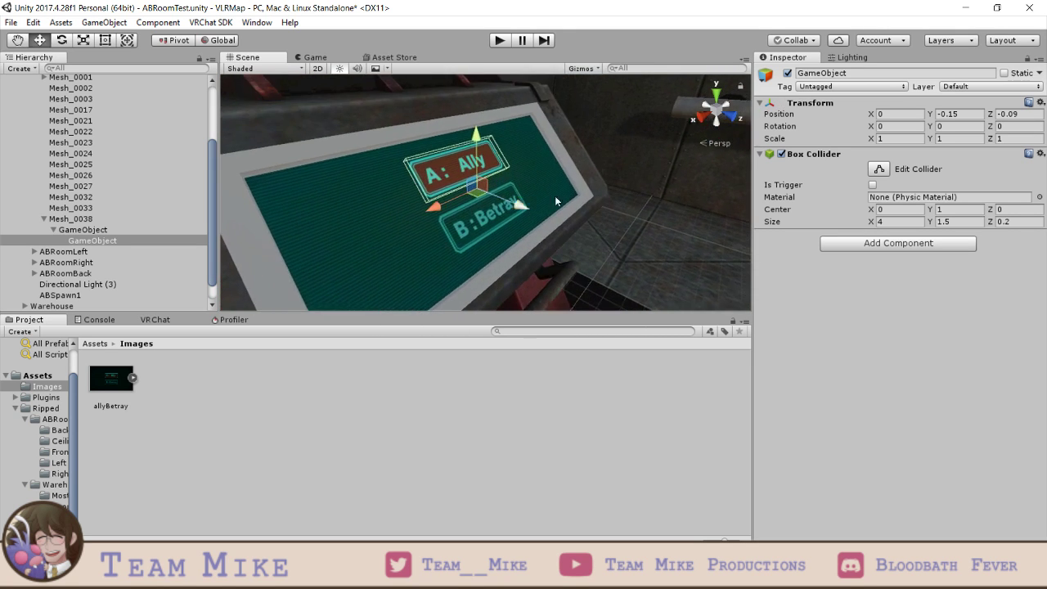
- Duplicate the Ally button's collider object and move the copy down toward the Betray button
right_drag(554, 196, 612, 218)
key(d)
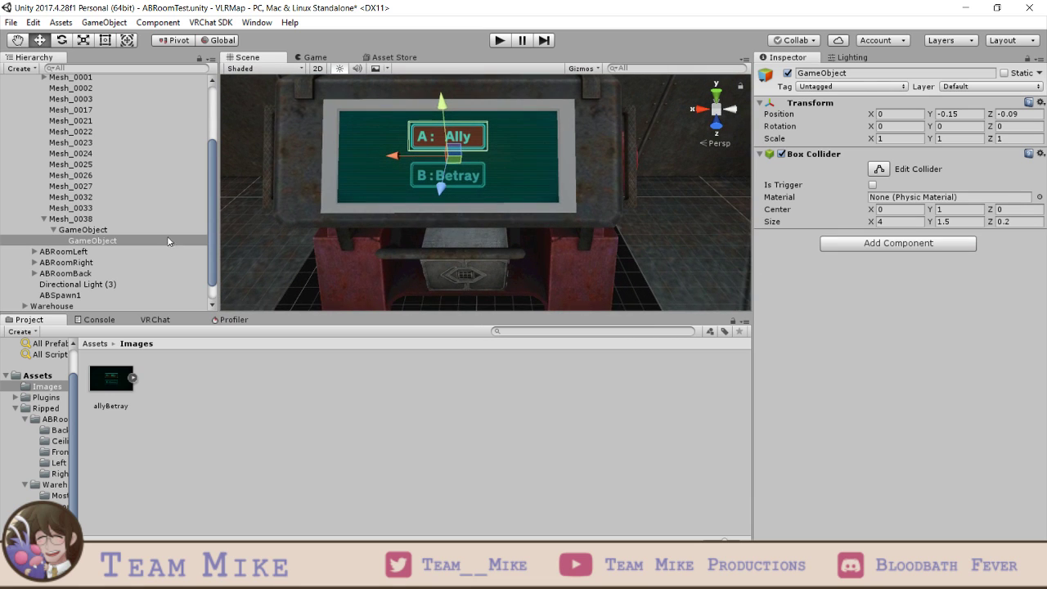
click(168, 241)
key(ctrl+d)
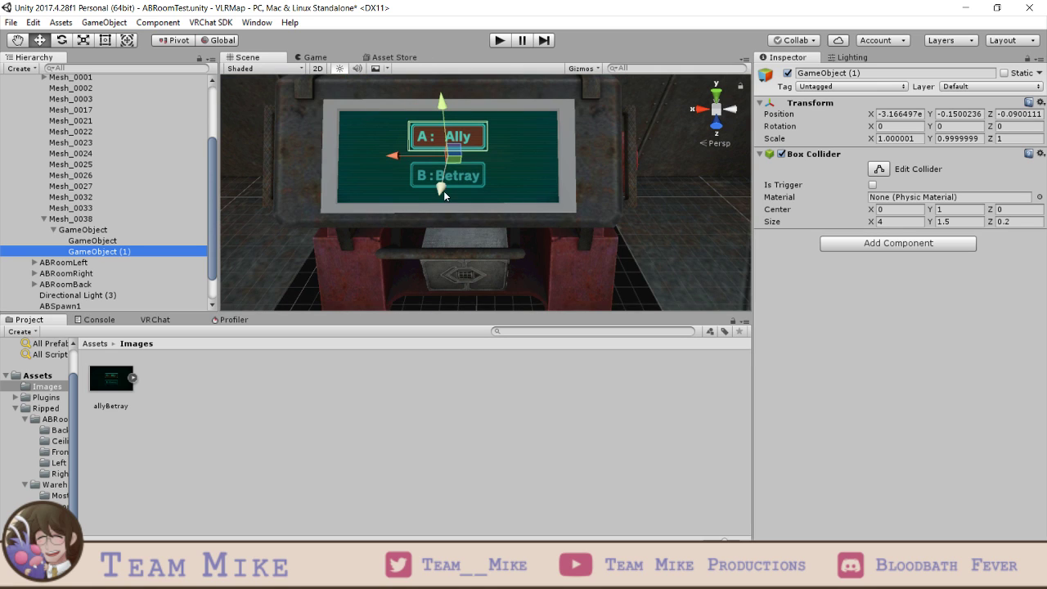
drag(441, 107, 438, 244)
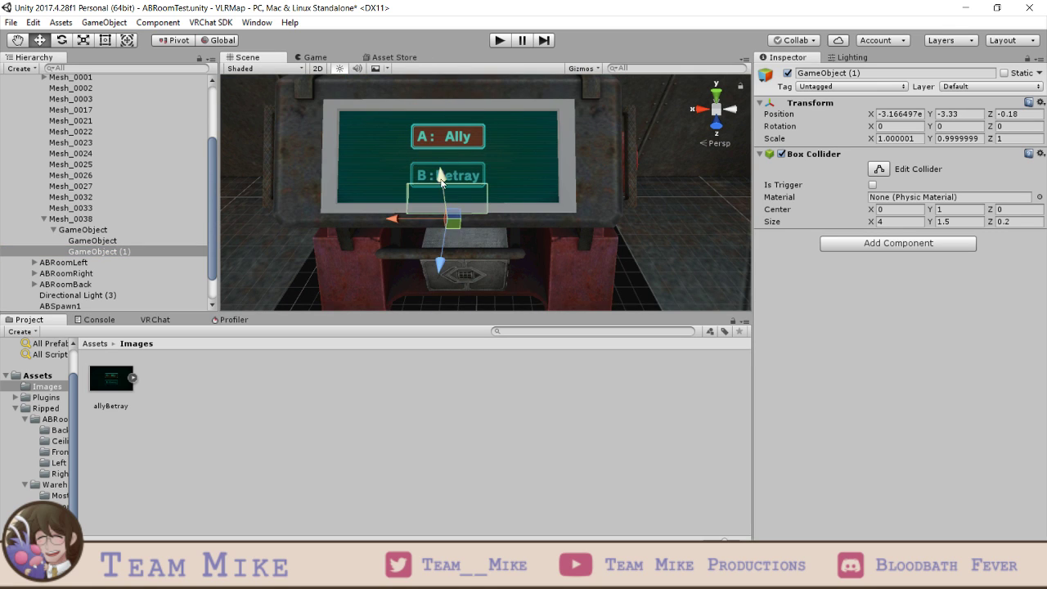
drag(443, 171, 444, 165)
drag(438, 236, 442, 216)
- Align the duplicated collider object with the Betray button at about -2.15 in Y and -0.09 in Z
scroll(468, 213, up, 4)
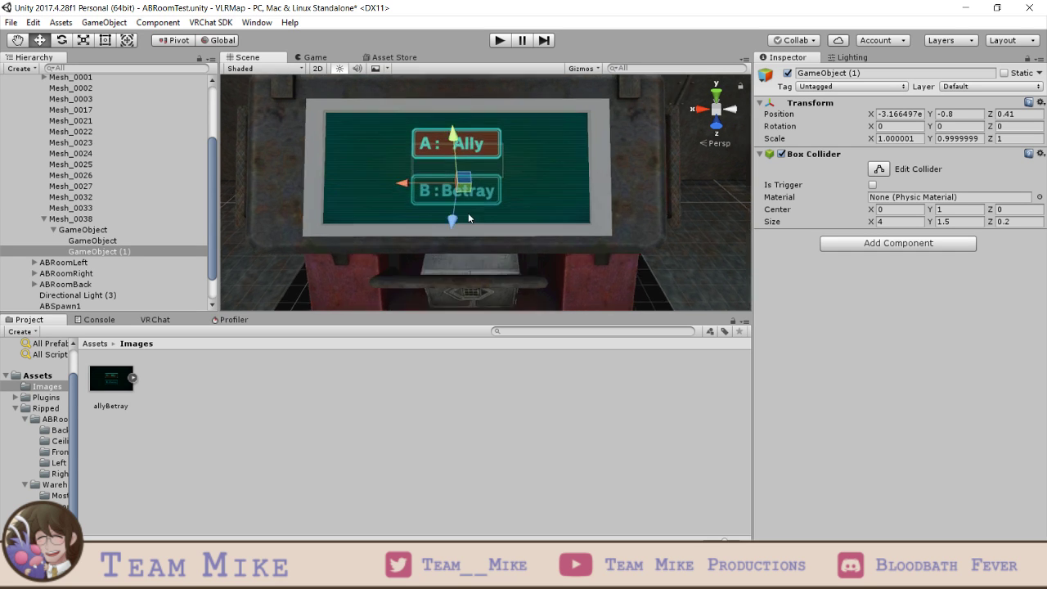
right_drag(468, 213, 373, 155)
middle_drag(491, 211, 409, 160)
drag(443, 220, 384, 224)
middle_drag(384, 224, 437, 220)
drag(460, 184, 460, 207)
middle_drag(460, 207, 459, 187)
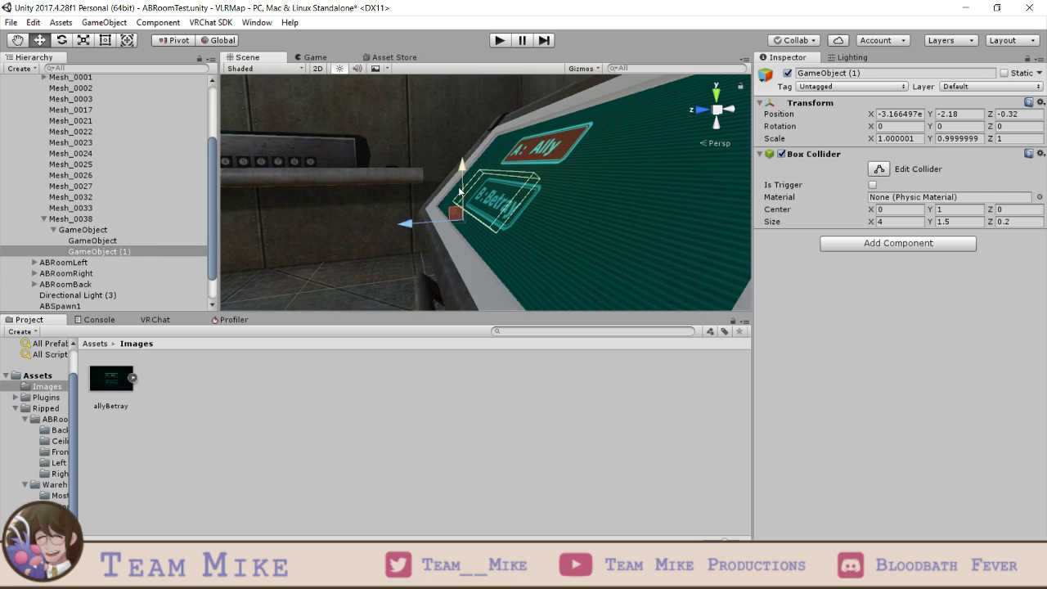
drag(399, 228, 408, 227)
drag(460, 173, 462, 179)
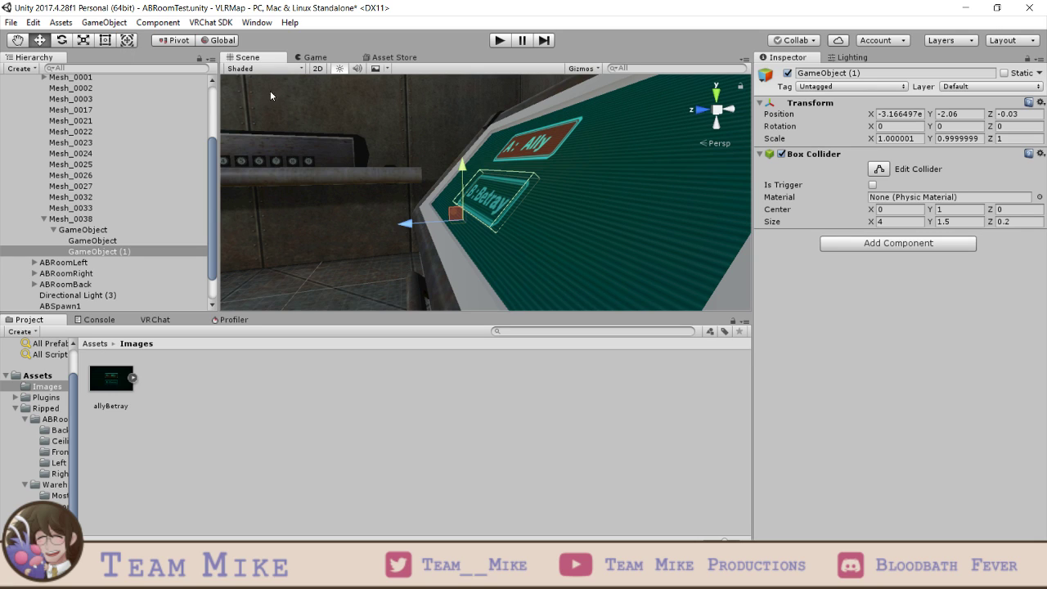
drag(408, 225, 404, 226)
drag(464, 171, 464, 173)
- Rename the Ally button's collider object as Ally1 and the Betray button's collider object as Betray1
right_drag(598, 247, 395, 209)
key(a)
key(s)
key(f)
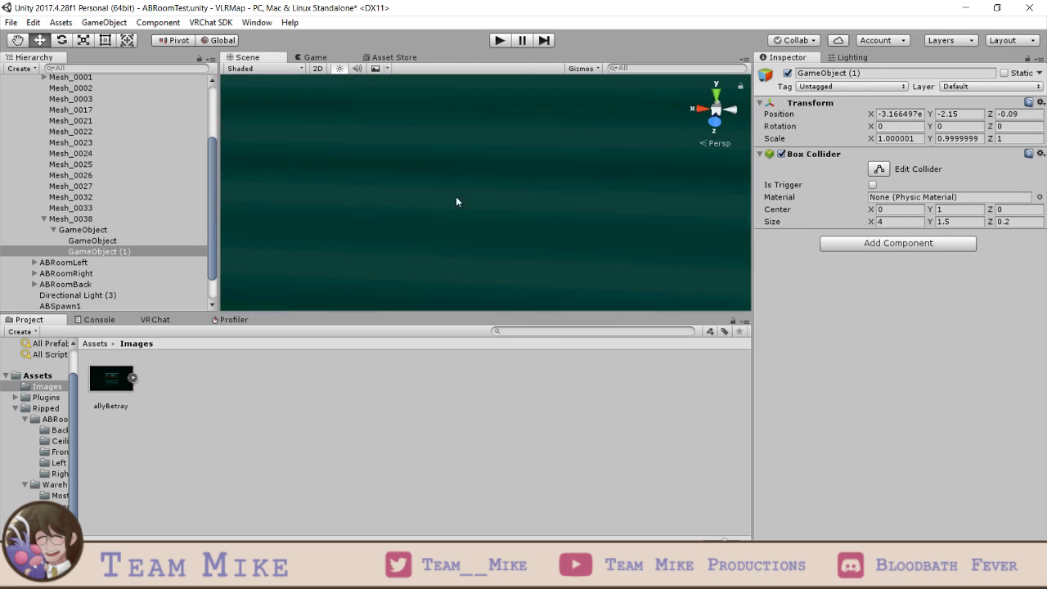
click(91, 241)
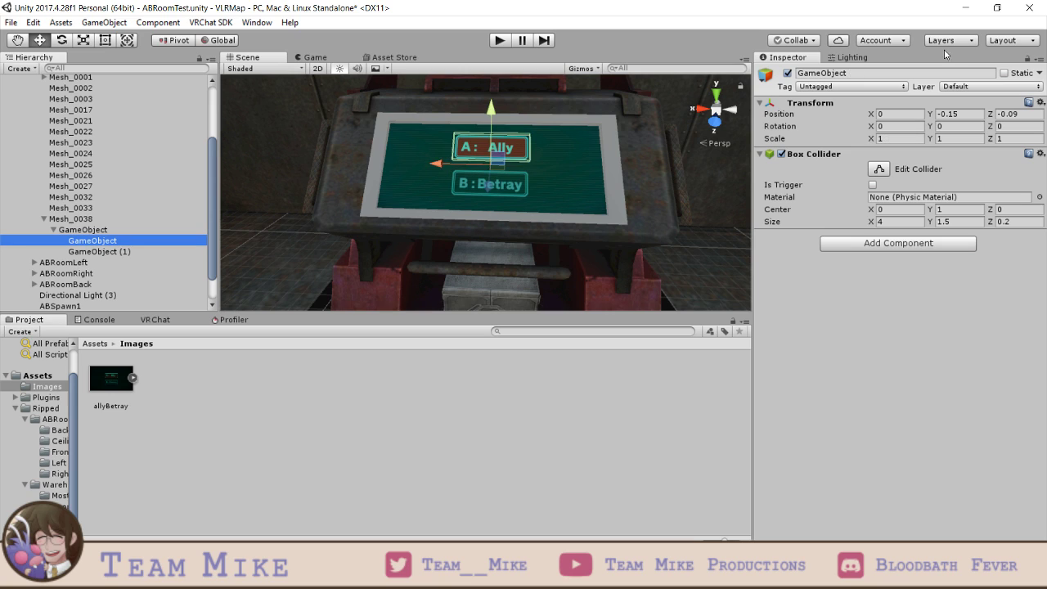
click(913, 73)
text(Ally1)
key(Return)
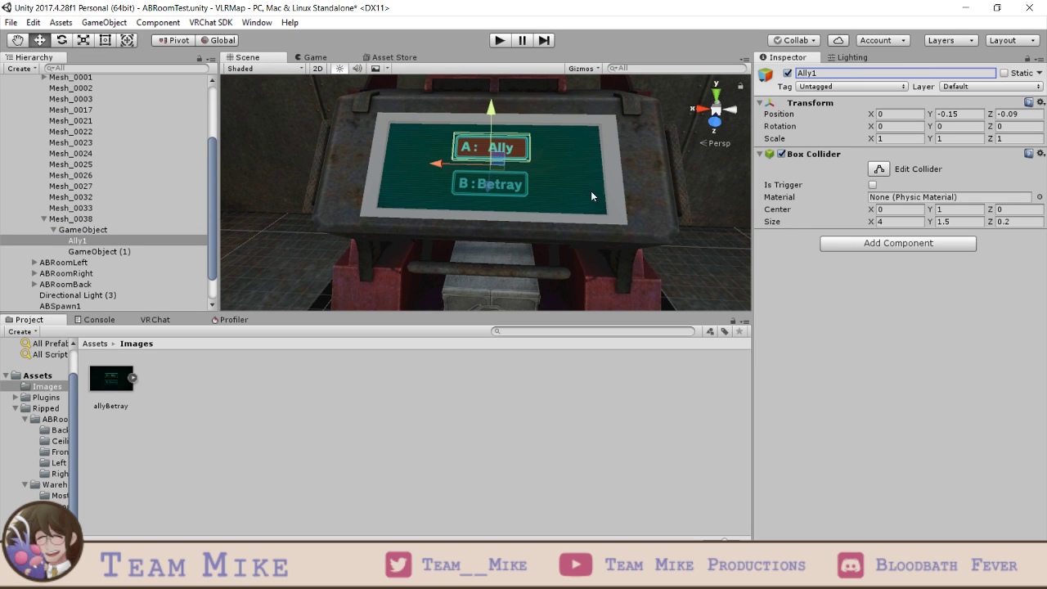
click(133, 253)
click(877, 74)
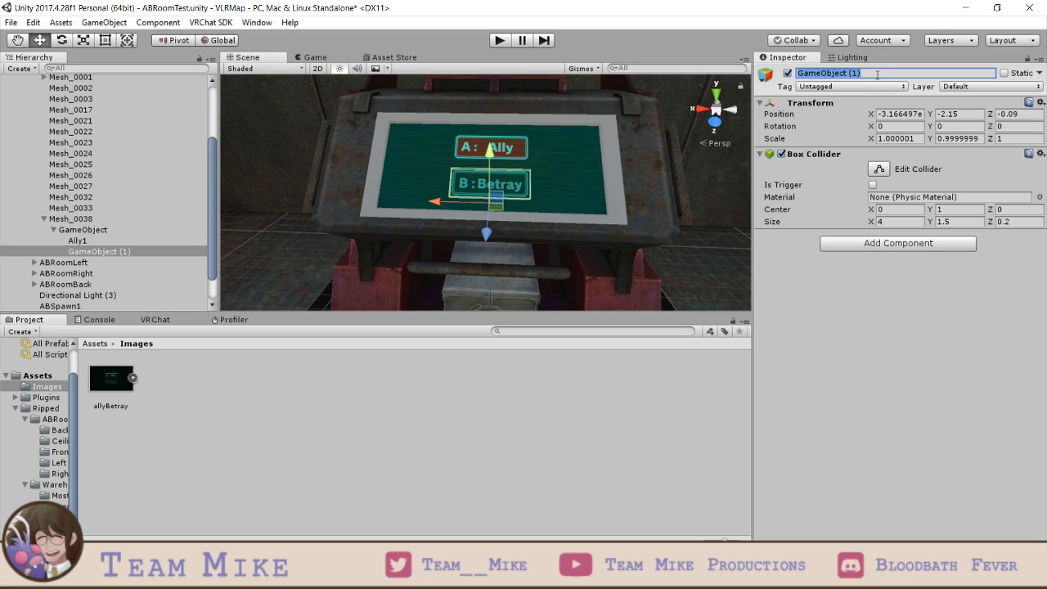
text(Betray1)
key(Return)
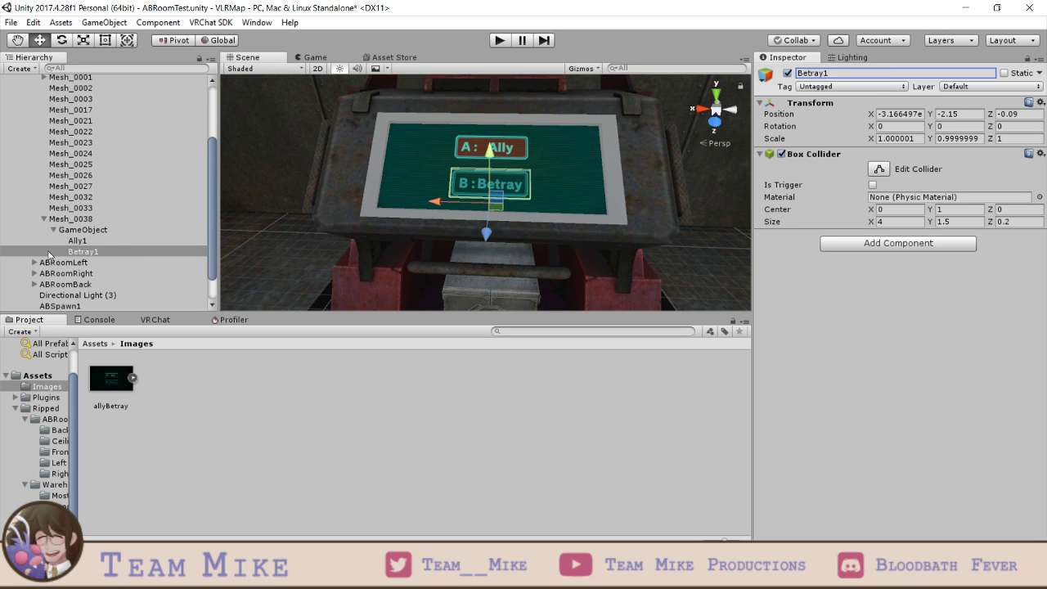
- Add a VRC_Trigger component to Ally1
click(94, 242)
click(972, 243)
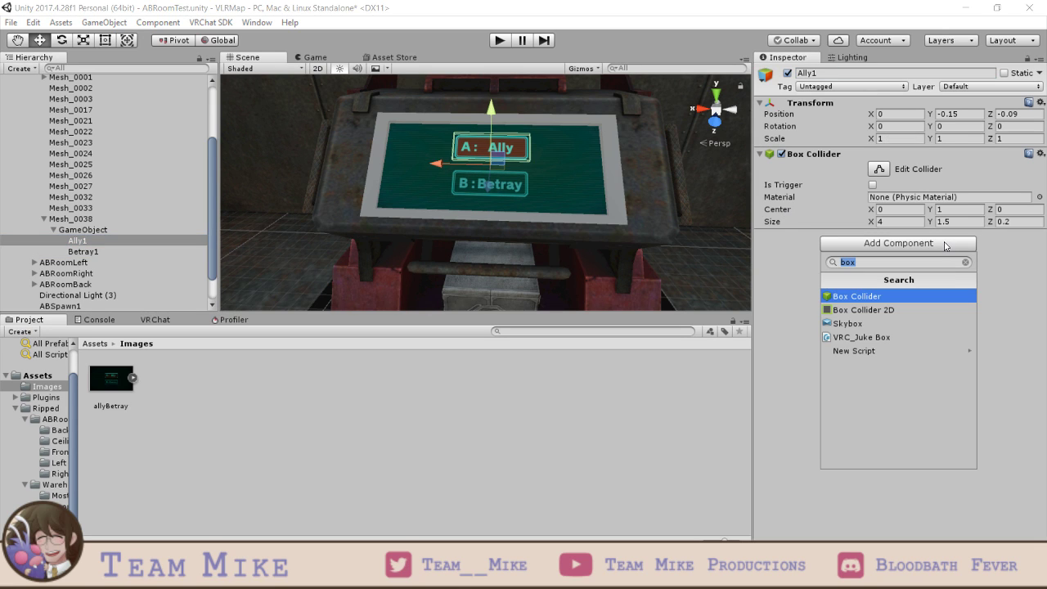
text(tri)
key(Down)
key(Down)
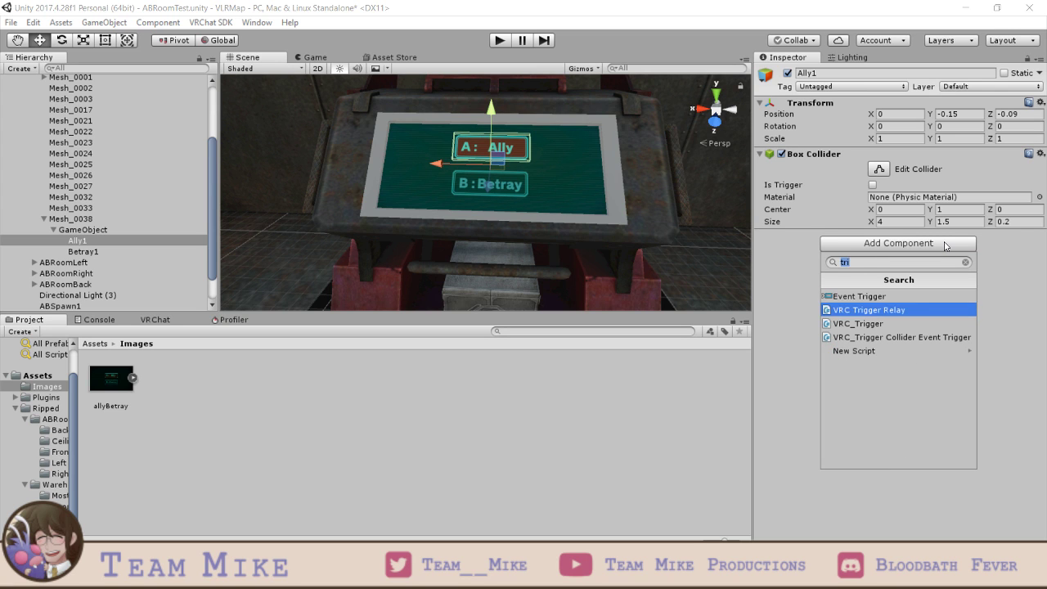
key(Return)
- Add an OnInteract trigger to Ally1 with the interaction text "Ally"
click(810, 327)
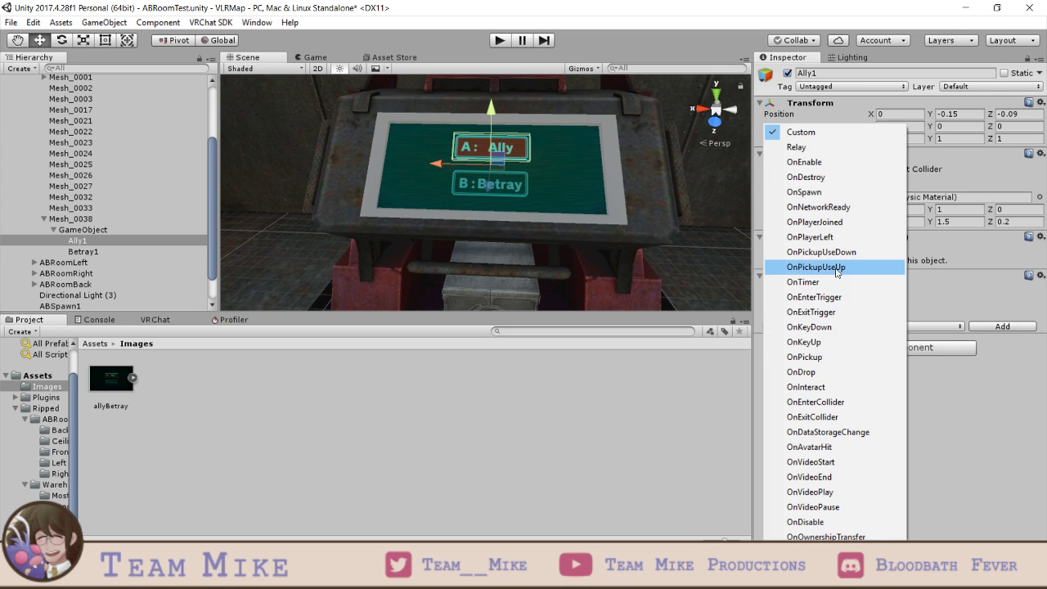
click(814, 387)
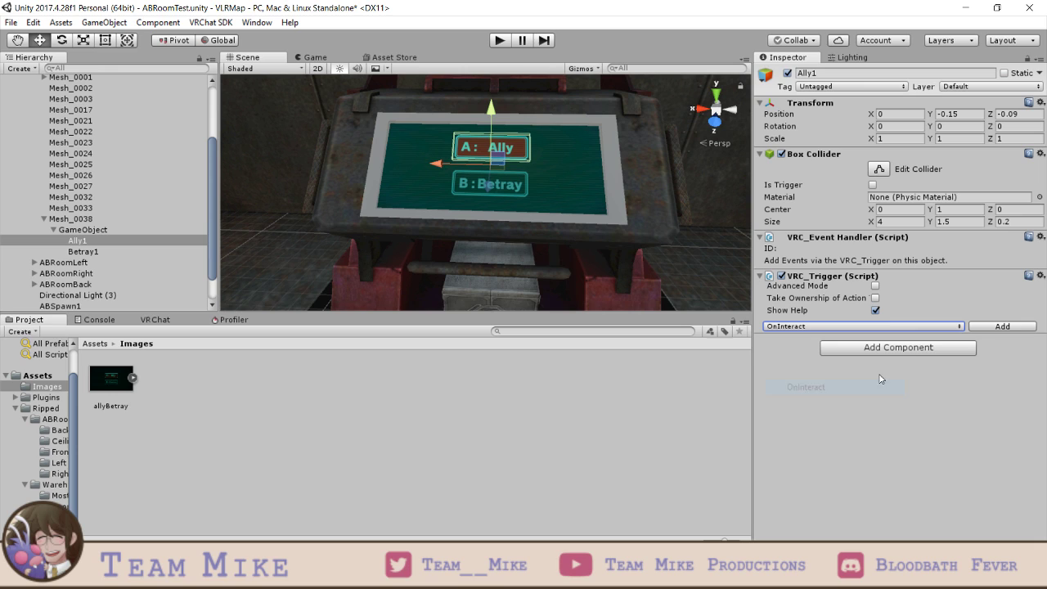
click(1006, 326)
click(896, 392)
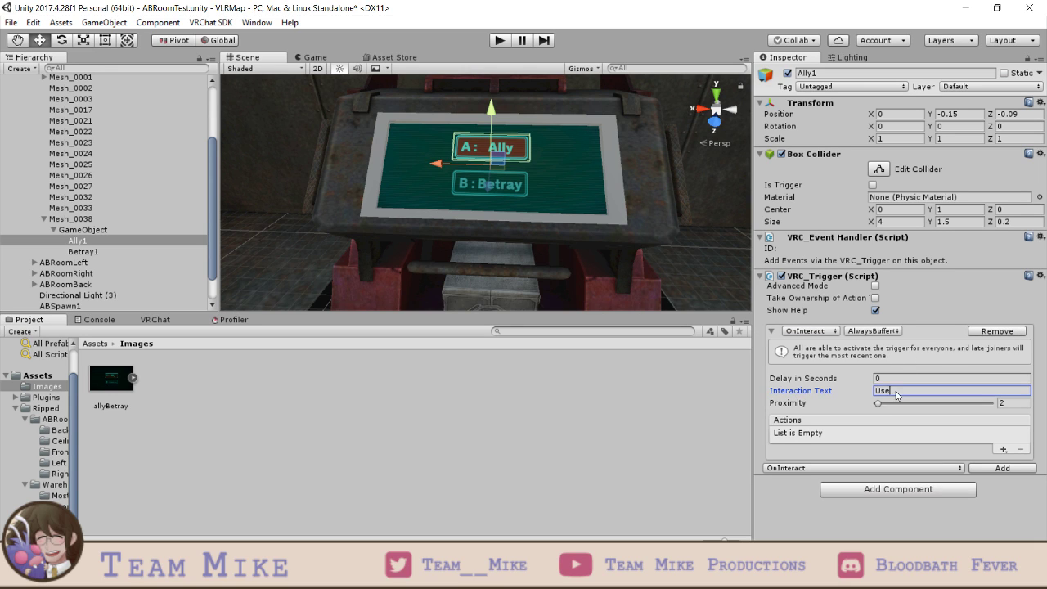
text(Ally)
- Copy Ally1's VRC_Trigger onto Betray1 as a new component and set its interaction text to "Betray"
click(1041, 276)
click(940, 355)
click(82, 251)
click(1040, 154)
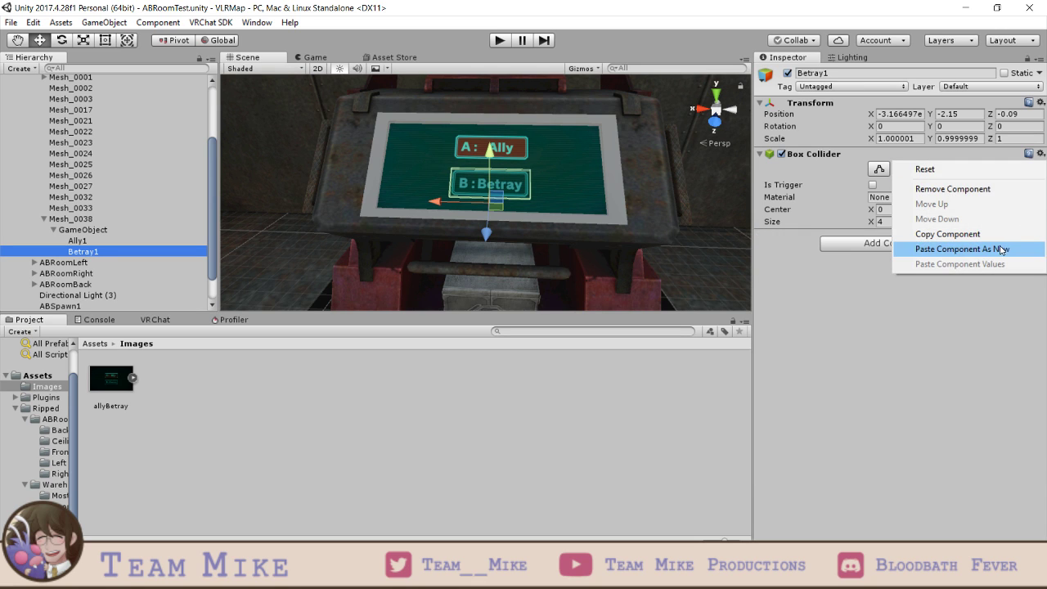
click(1004, 249)
click(883, 391)
text(Betra)
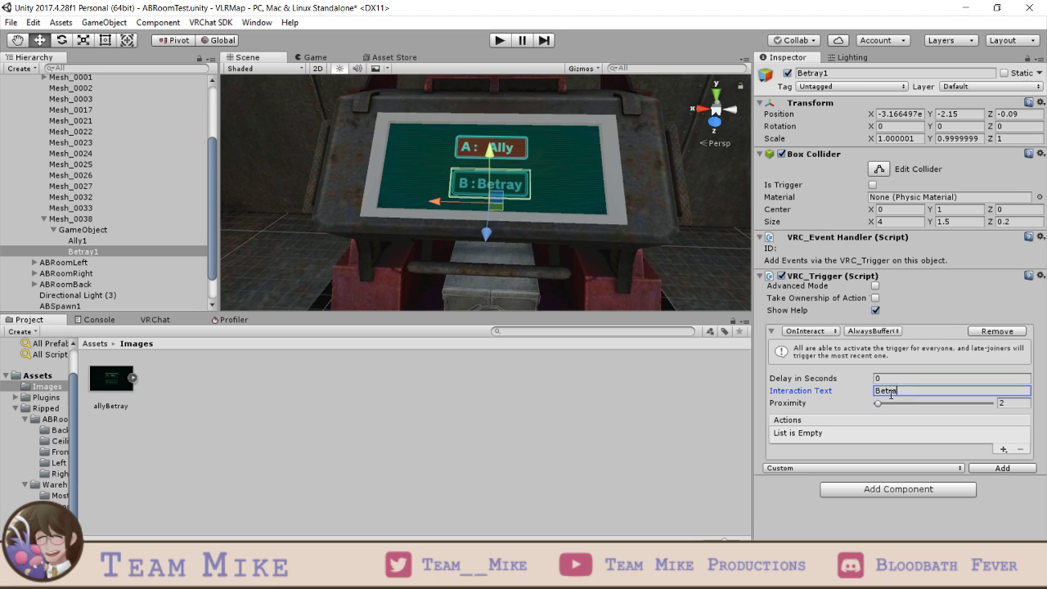
text(y)
key(BackSpace)
- Enable Is Trigger on the Box Colliders of Betray1 and Ally1, and save the scene
click(872, 185)
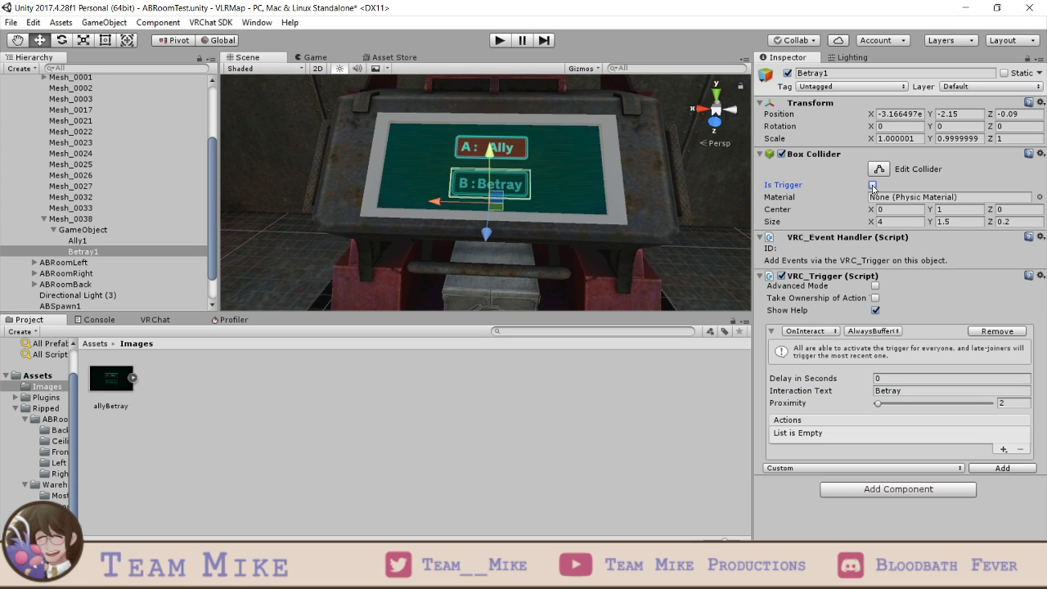
key(ctrl+s)
click(77, 240)
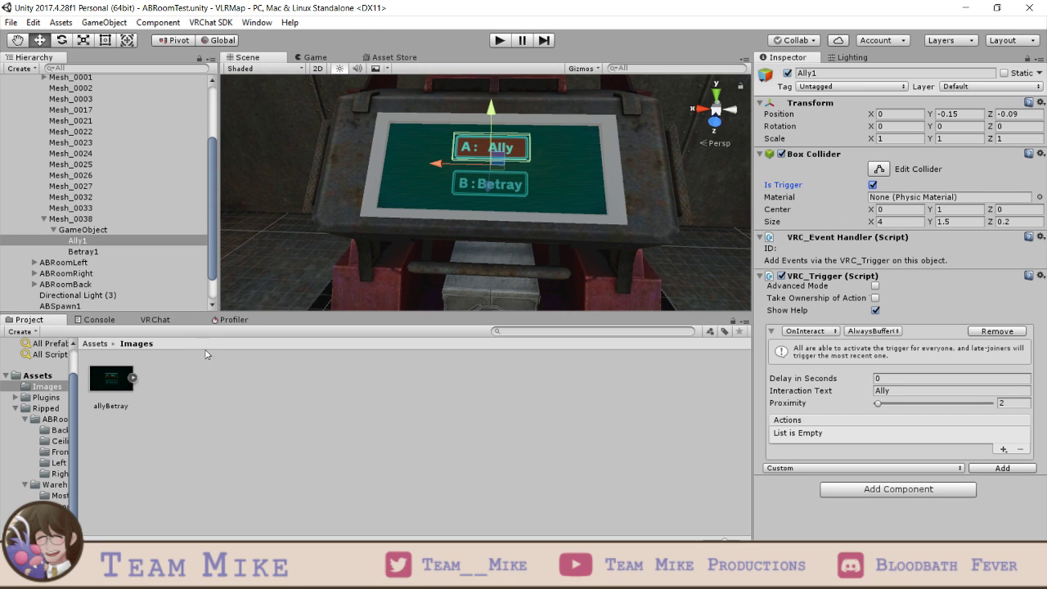
- Start a new VRChat test build of the world with one client
click(155, 320)
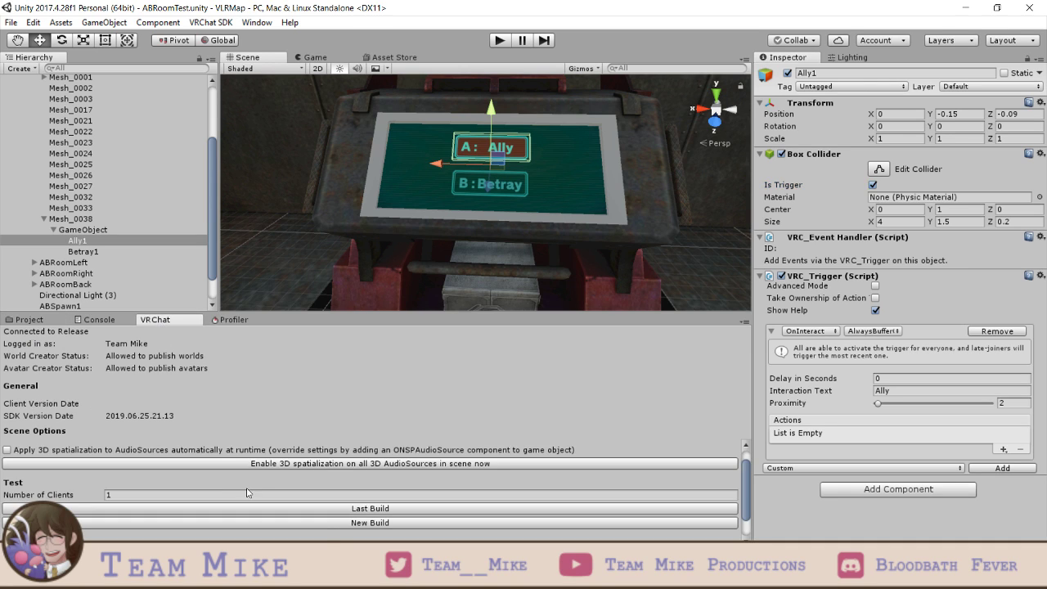
click(346, 526)
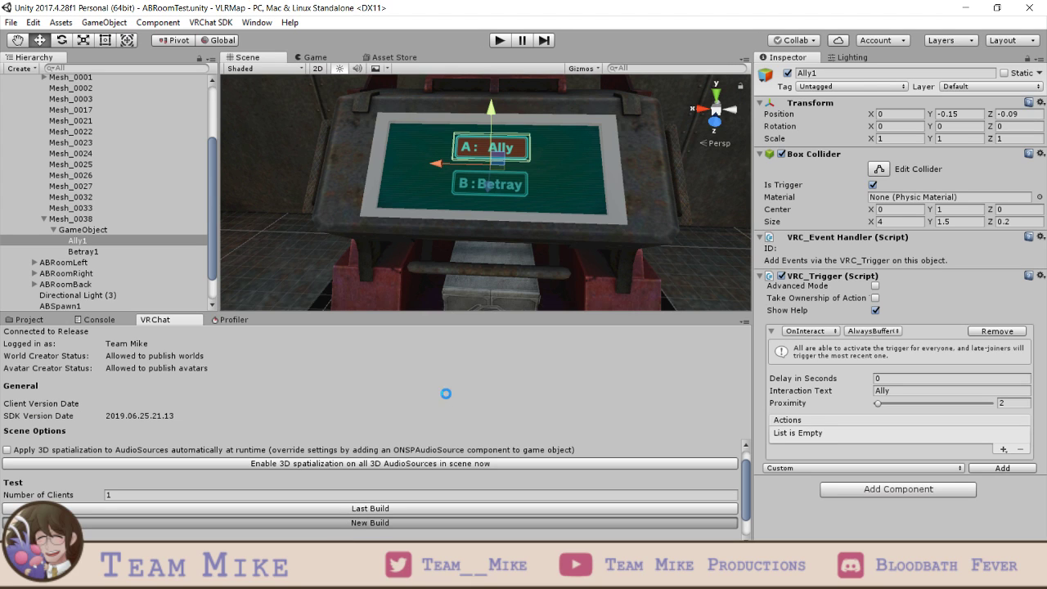
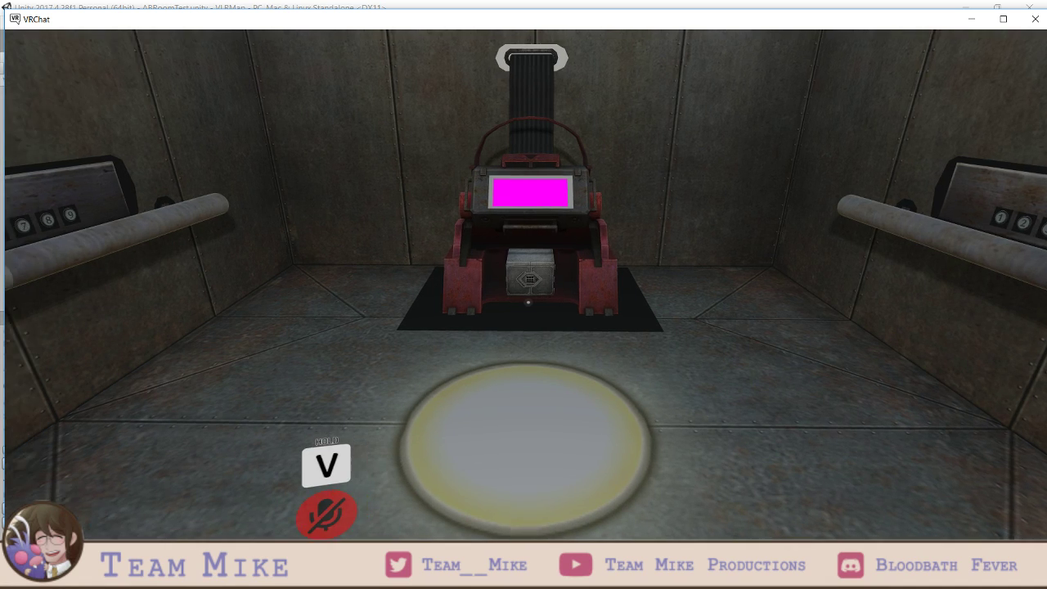
- Walk up to the voting screen in the test world and check its display and the Ally and Betray interaction prompts
key(w)
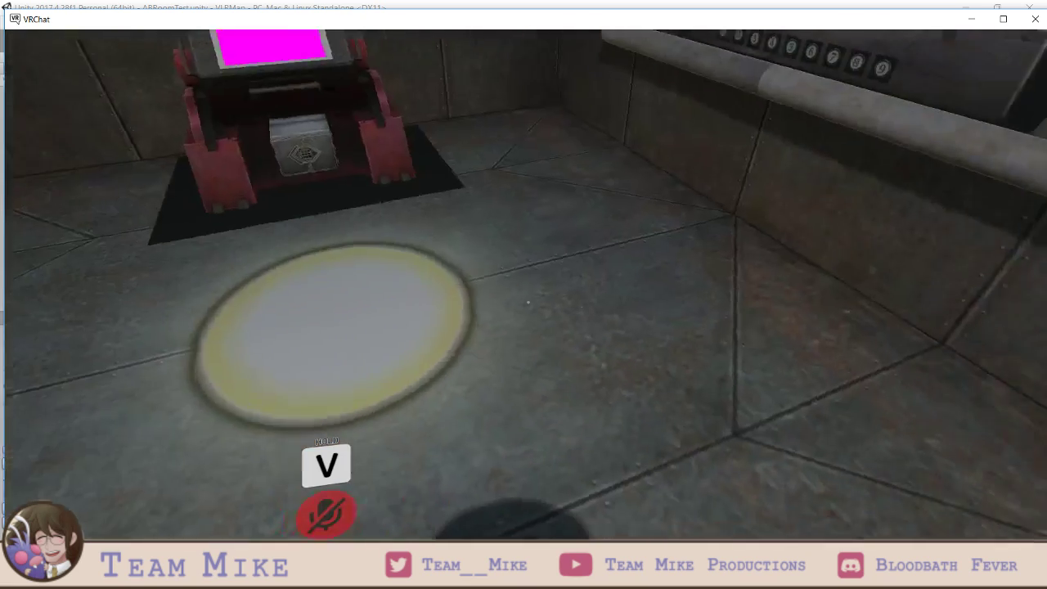
key(w)
key(w)
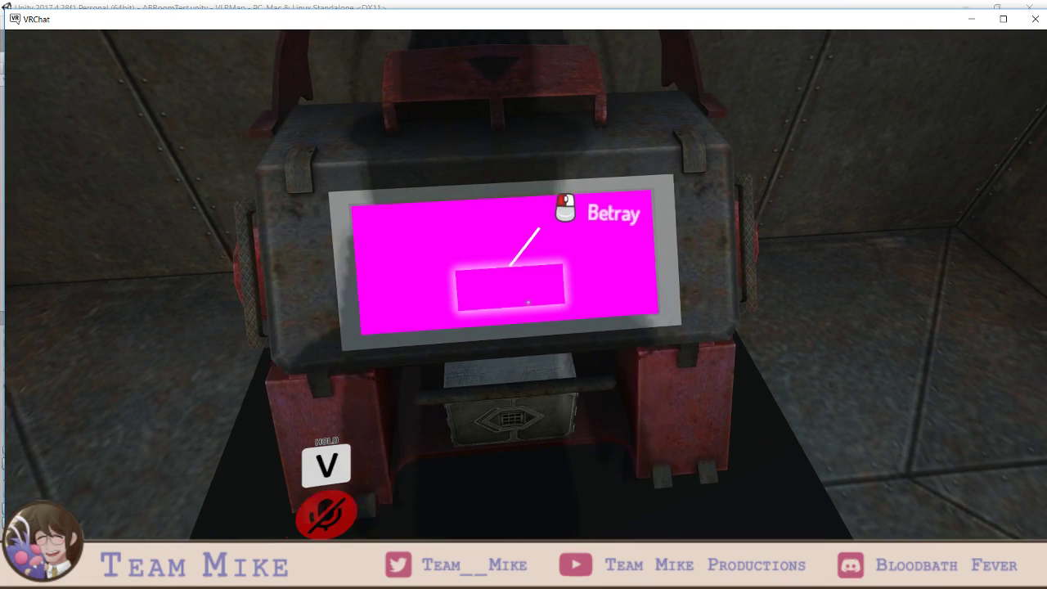
key(s)
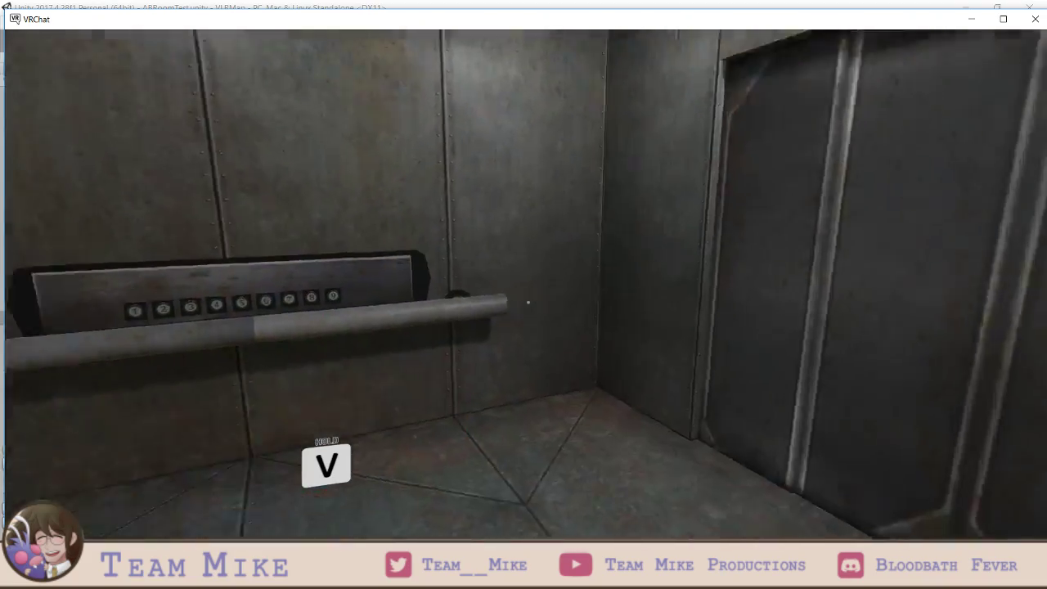
key(w)
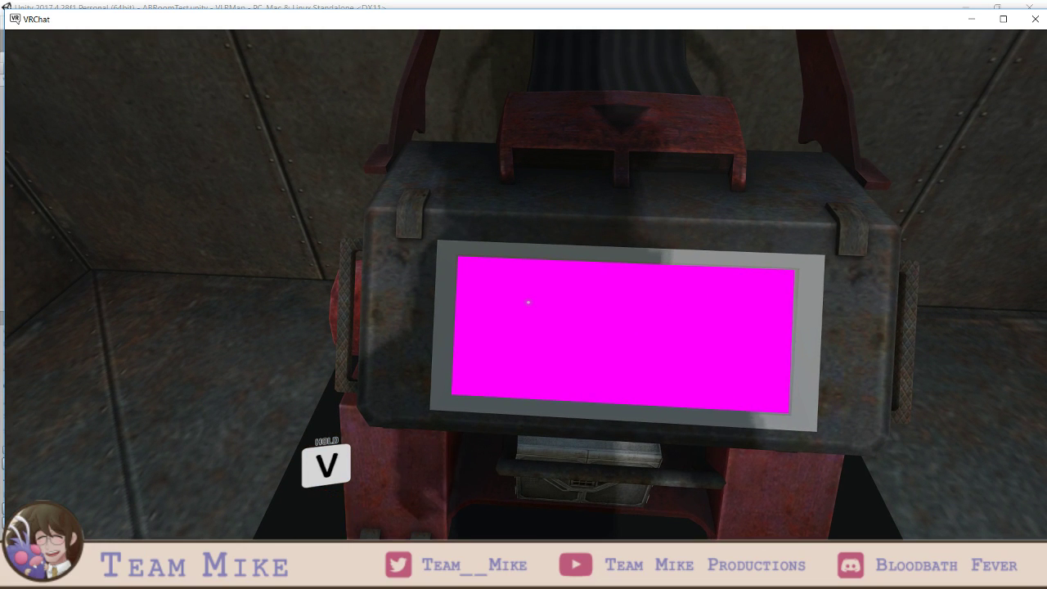
key(v)
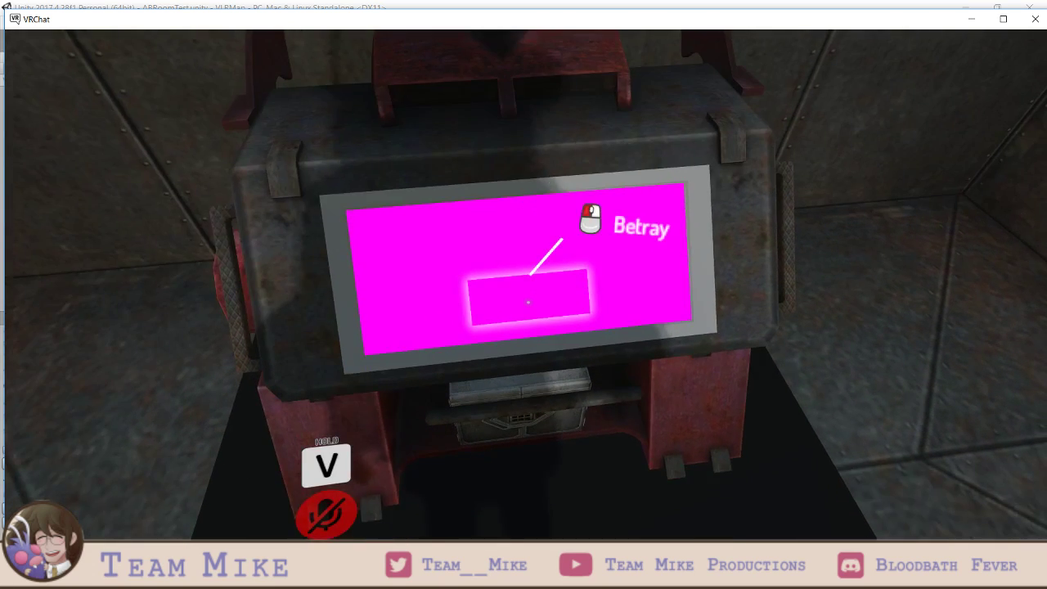
key(s)
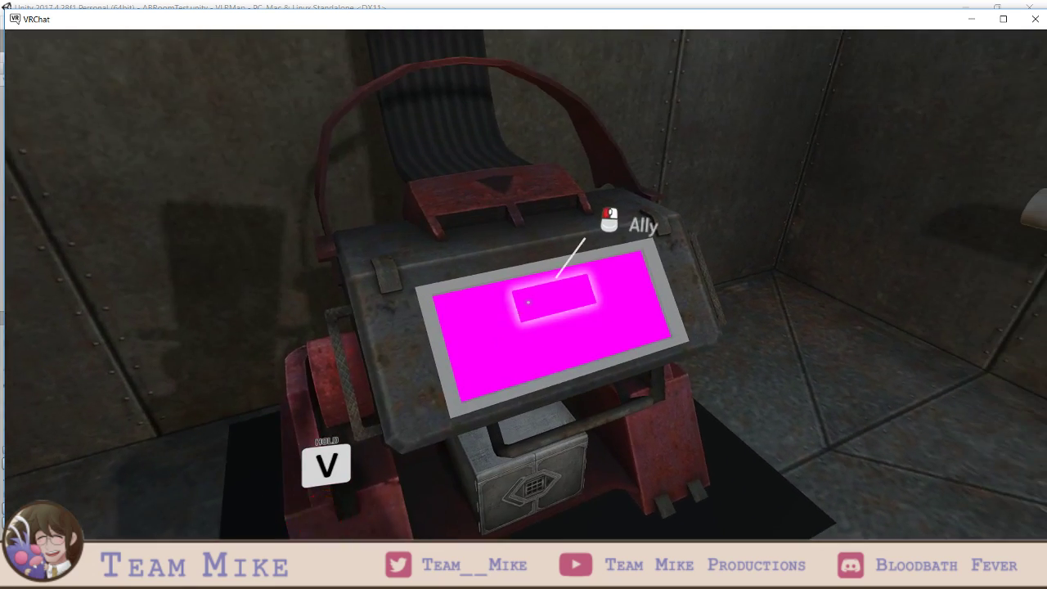
key(v)
- Exit the VRChat test client through its settings and return to Unity
key(Escape)
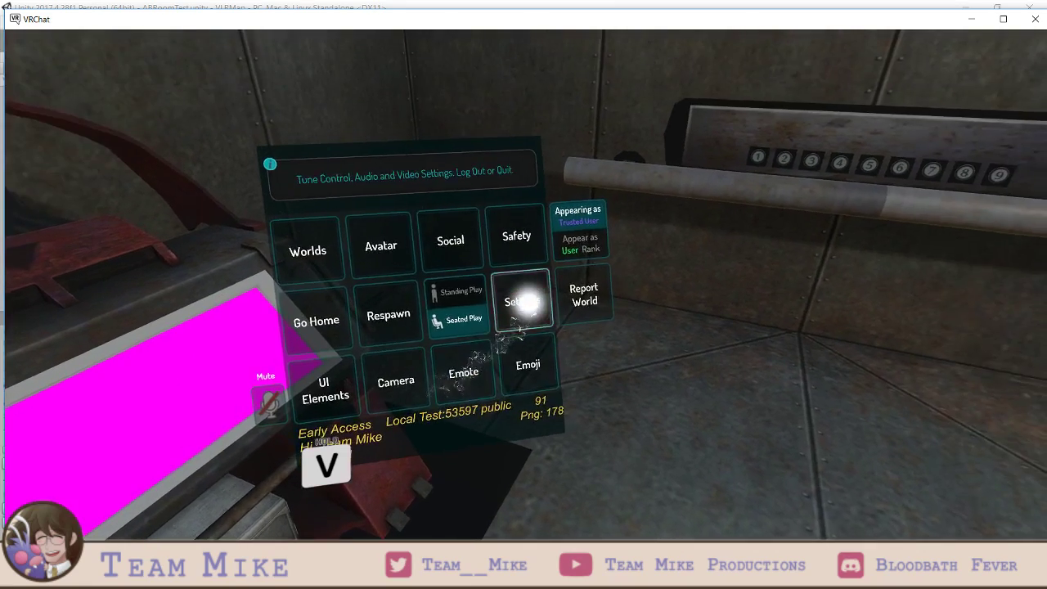
click(522, 302)
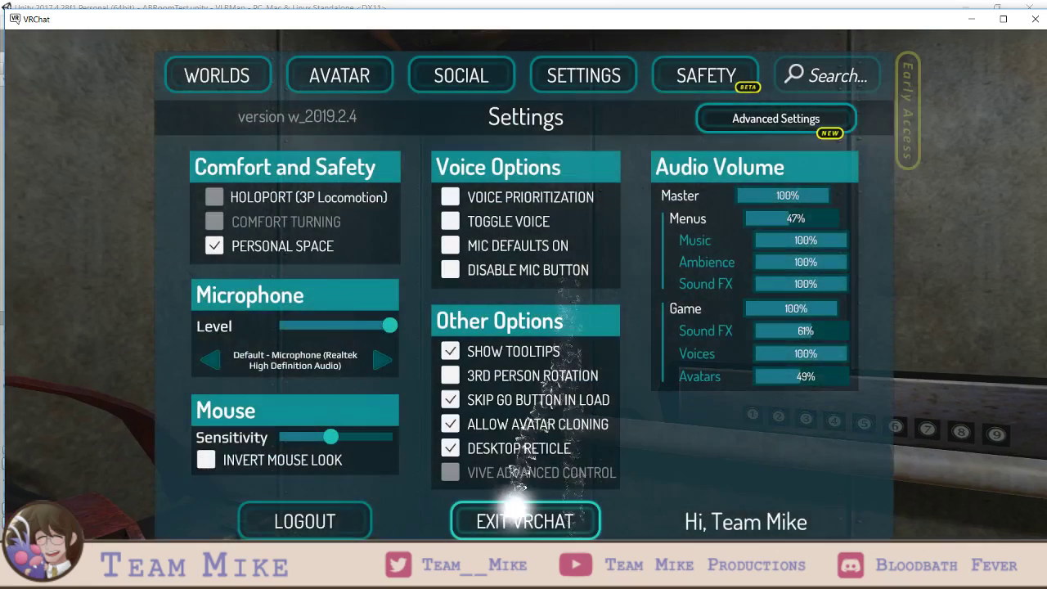
click(513, 512)
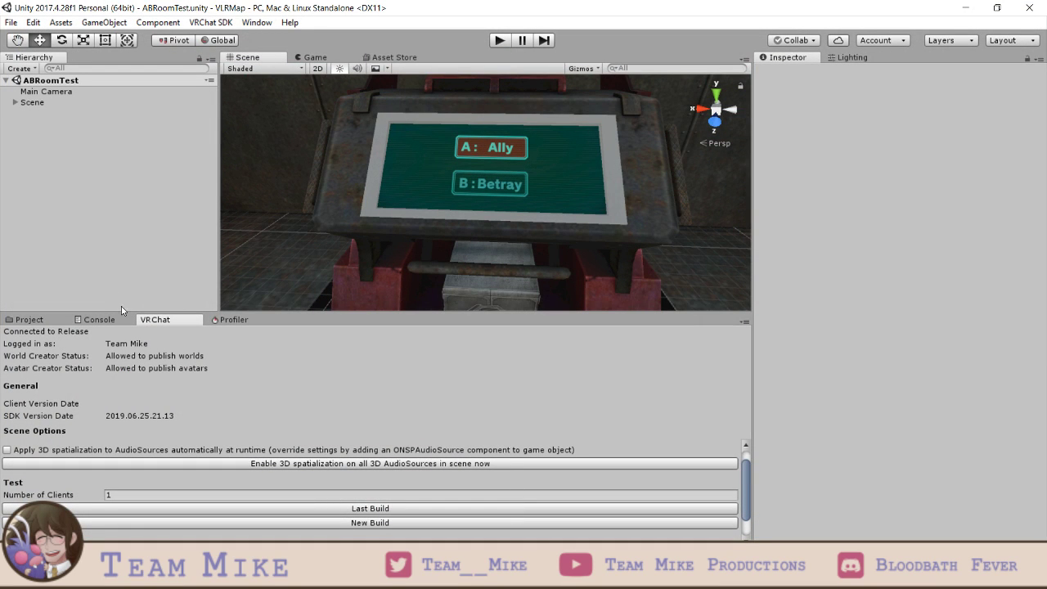
- Select the voting screen's image GameObject under Mesh_0038 and examine its Sprite Renderer and its appearance in the scene
click(409, 160)
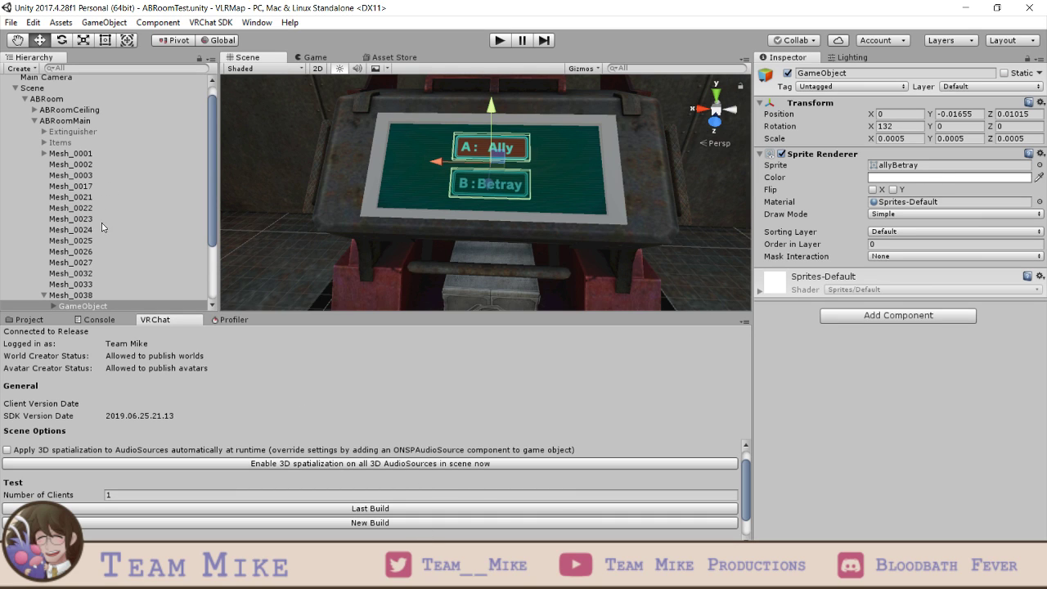
scroll(80, 283, down, 3)
click(79, 273)
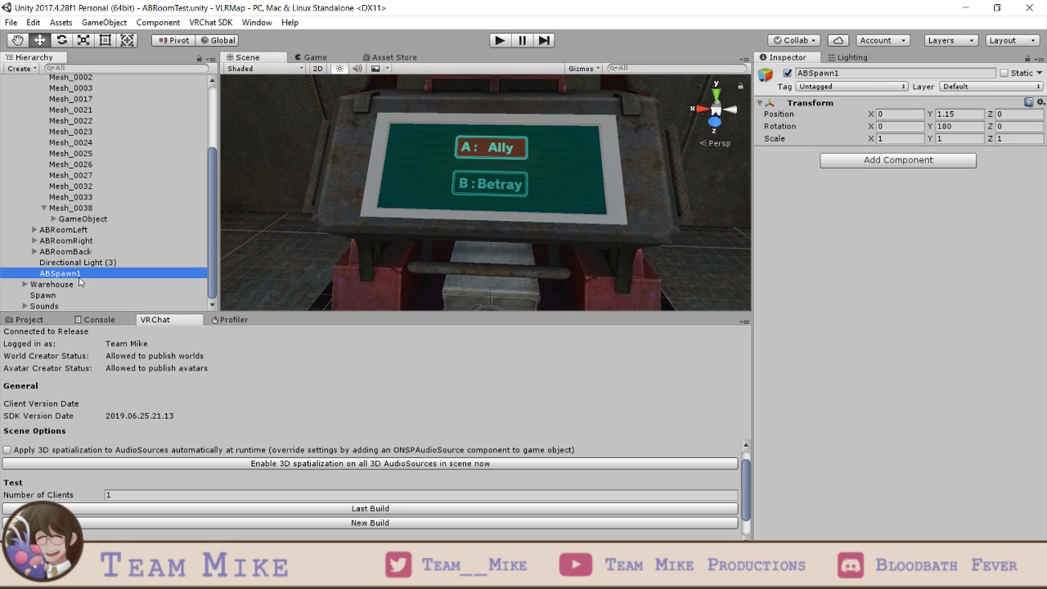
click(79, 273)
click(90, 243)
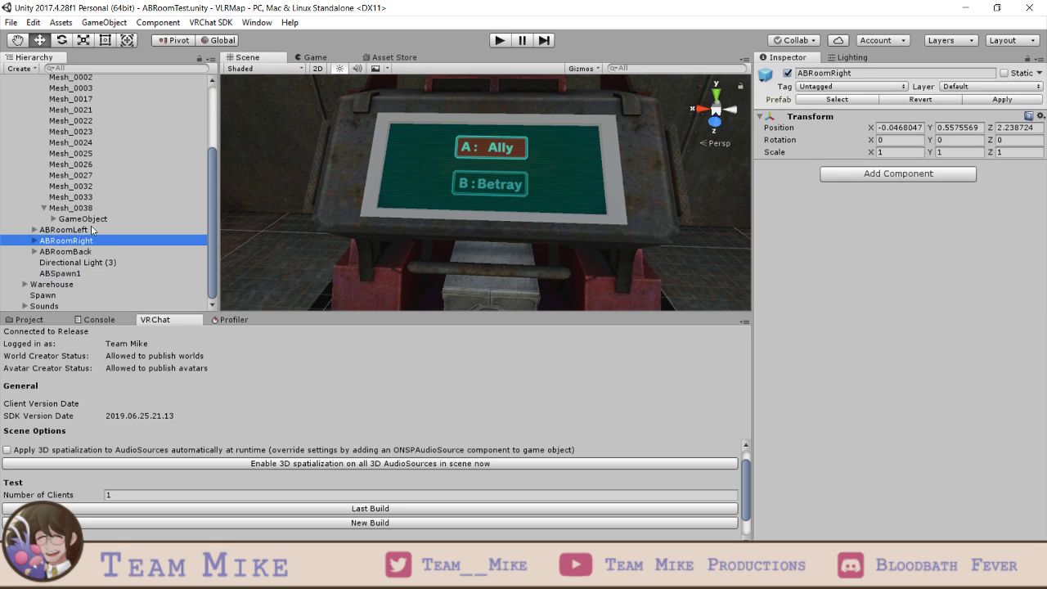
click(91, 220)
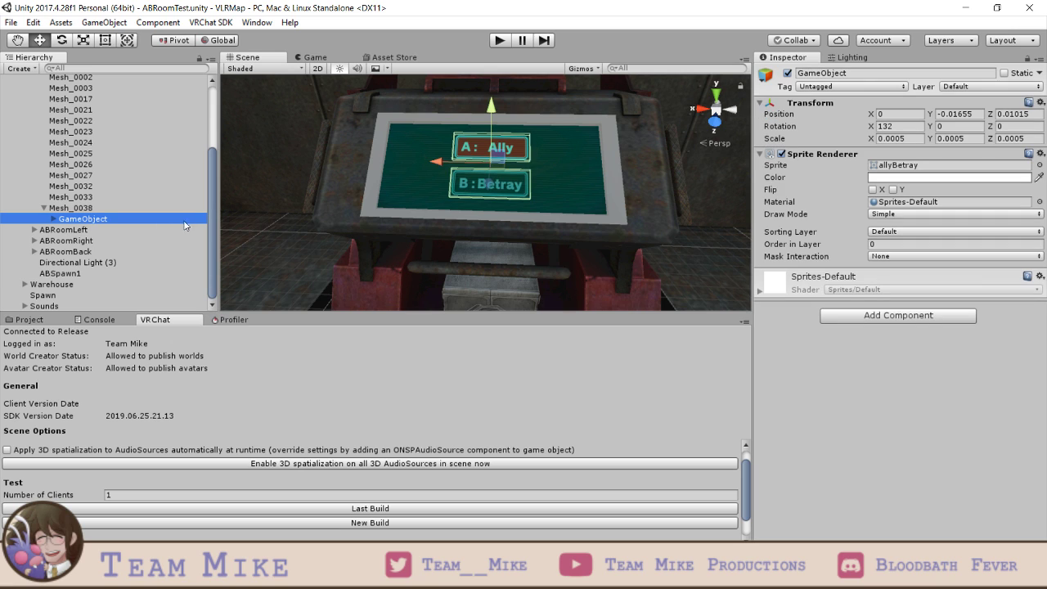
click(67, 210)
click(67, 219)
scroll(632, 222, up, 3)
middle_drag(632, 216, 626, 250)
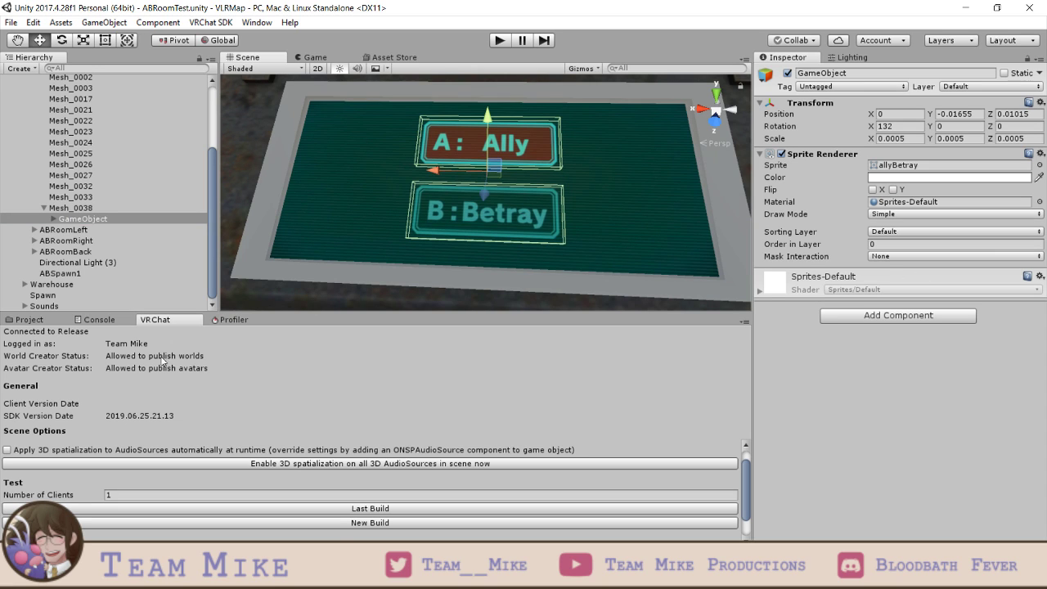
- Create a material named allbetray in the Images folder and assign the allyBetray texture to its Albedo
click(29, 319)
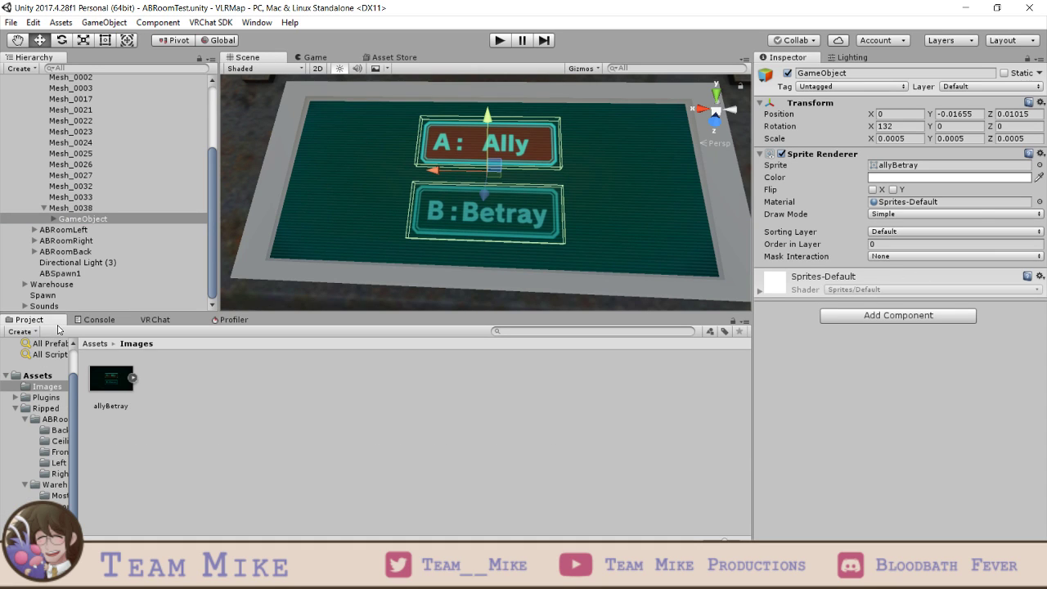
click(182, 386)
right_click(174, 388)
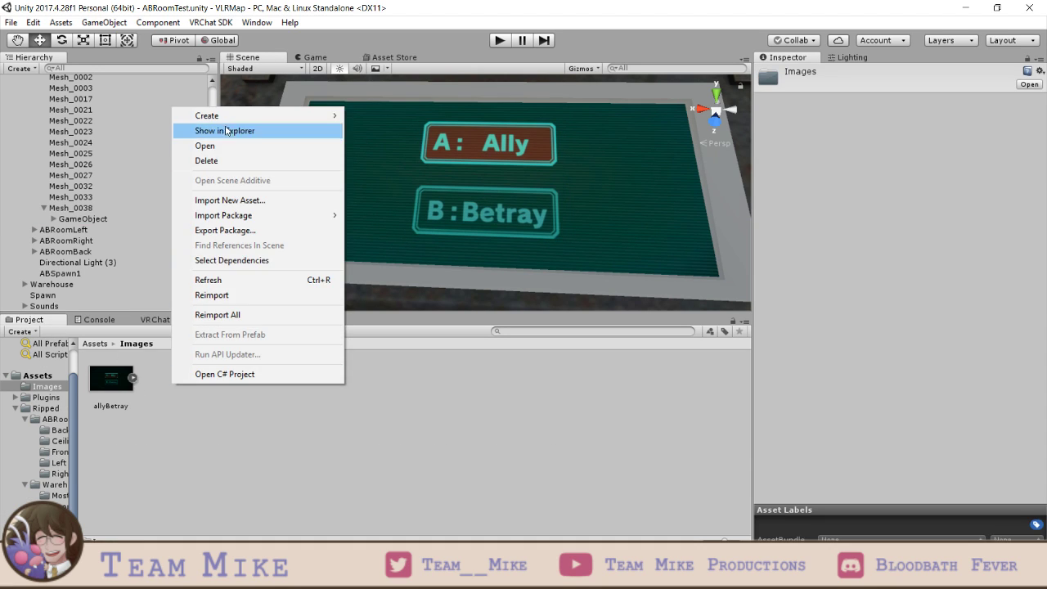
mouse_move(208, 116)
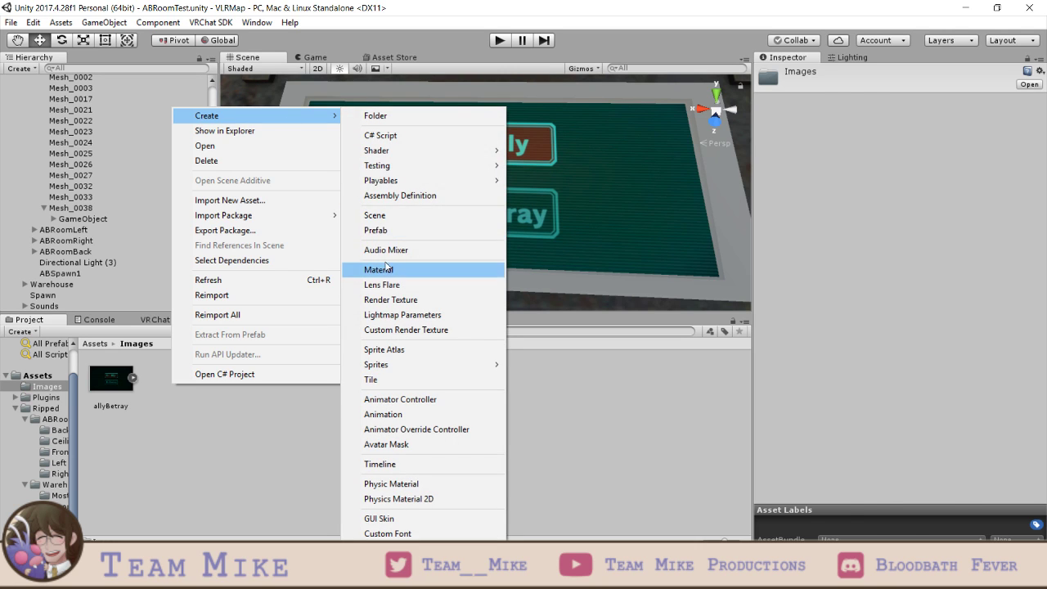
click(378, 269)
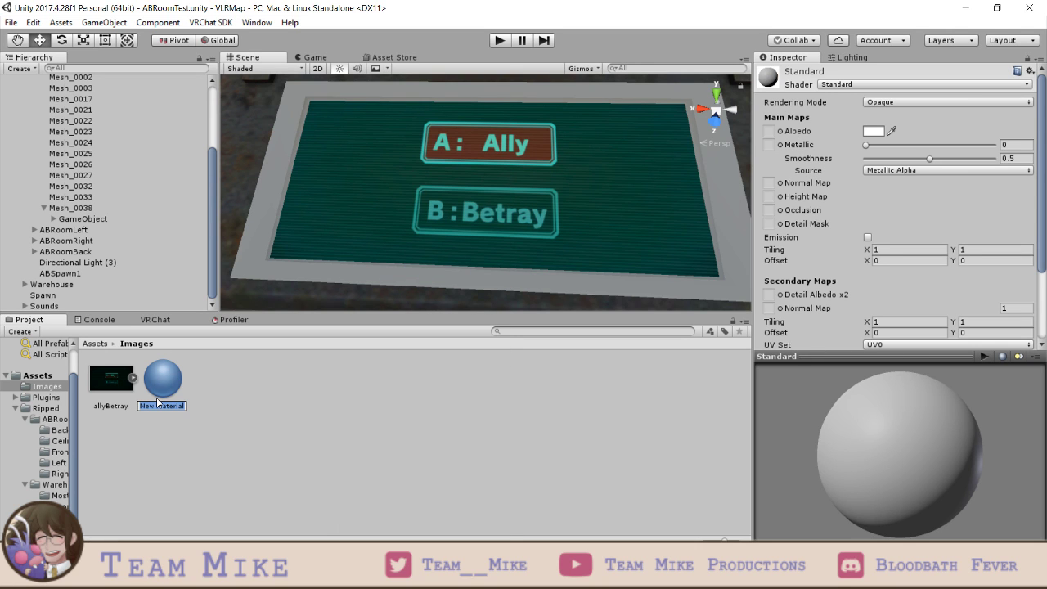
text(allyBetray)
key(Return)
drag(149, 391, 768, 131)
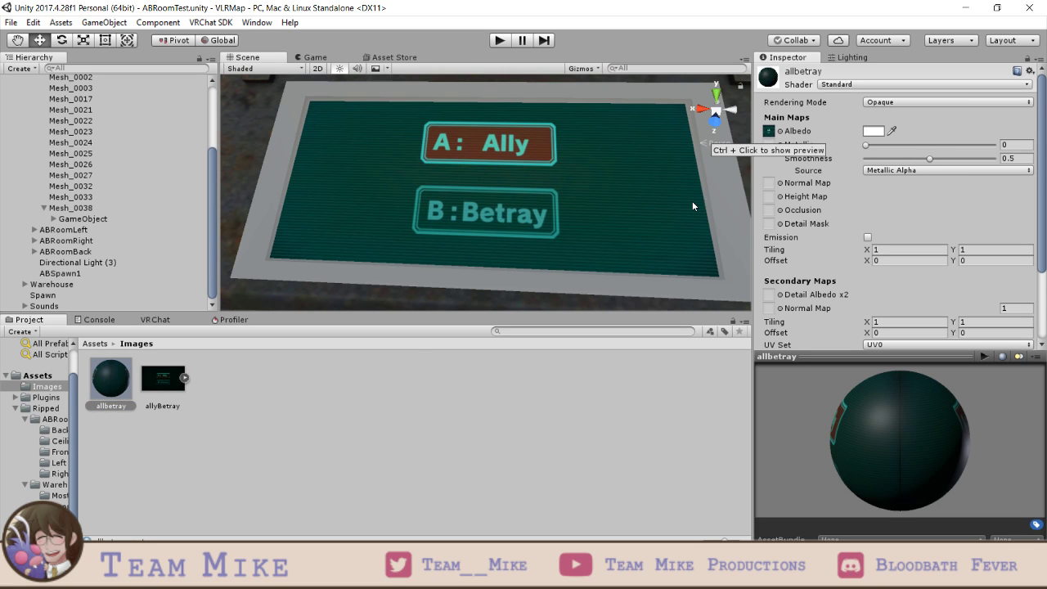
- Try the allbetray material on the Sprite Renderer of the voting screen's GameObject
click(94, 221)
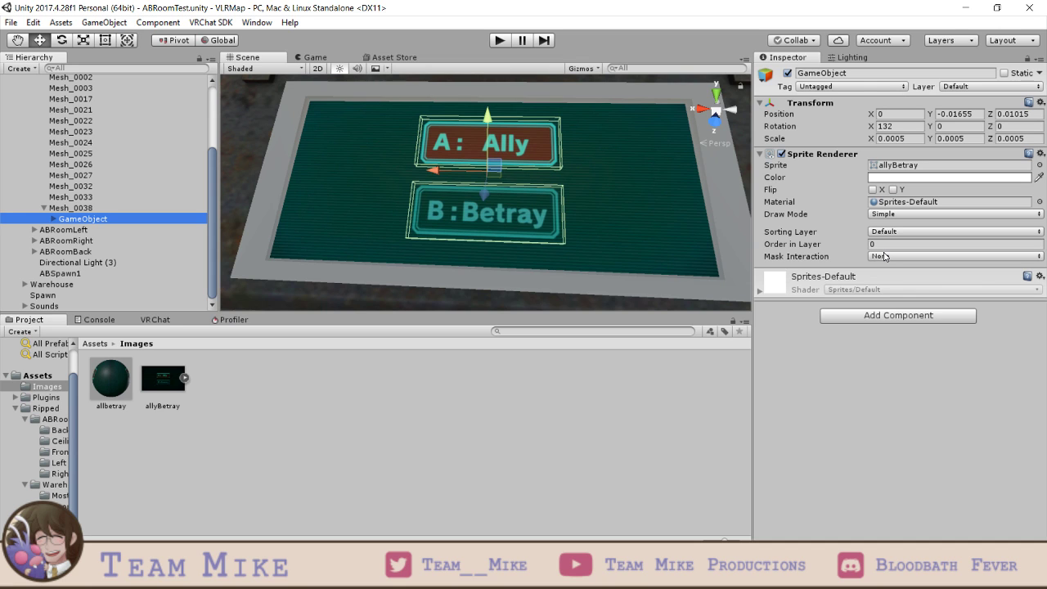
drag(117, 390, 908, 202)
scroll(516, 278, down, 3)
scroll(515, 272, up, 5)
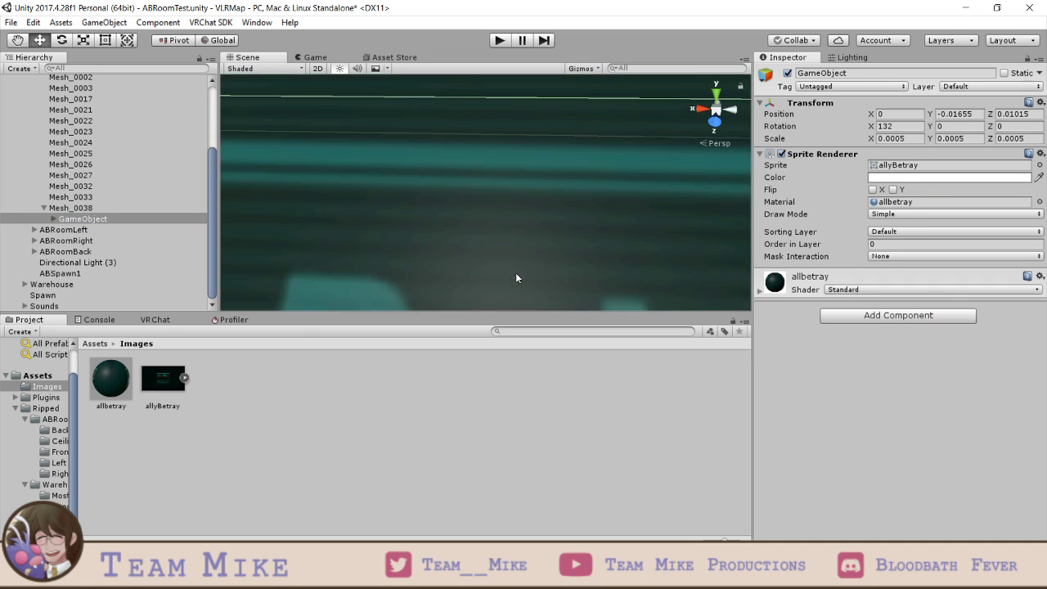
scroll(515, 273, down, 3)
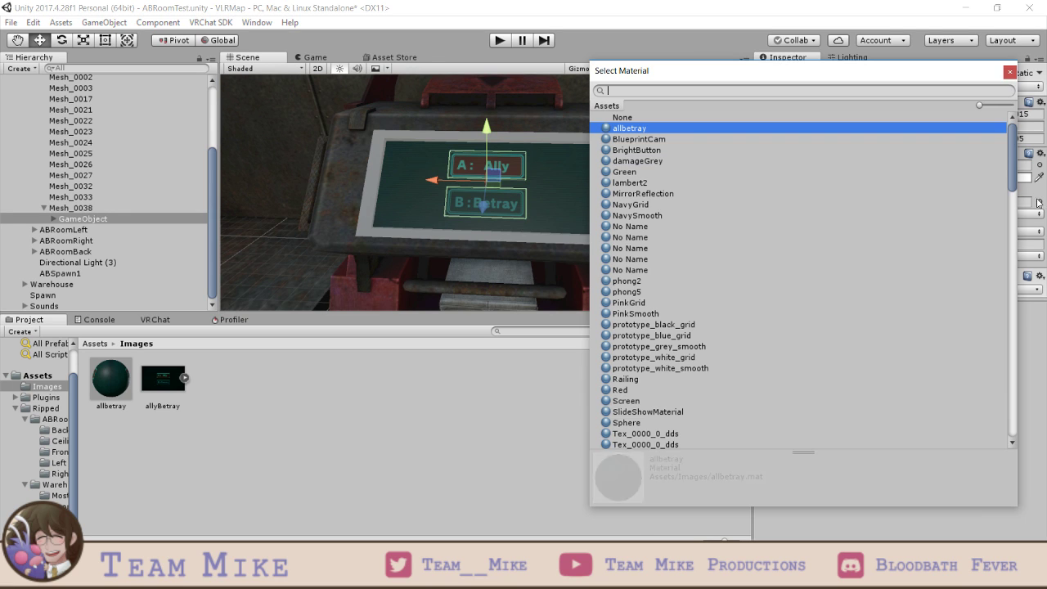
- Set the Sprite Renderer's material back to Sprites-Default
click(1039, 201)
text(sprit)
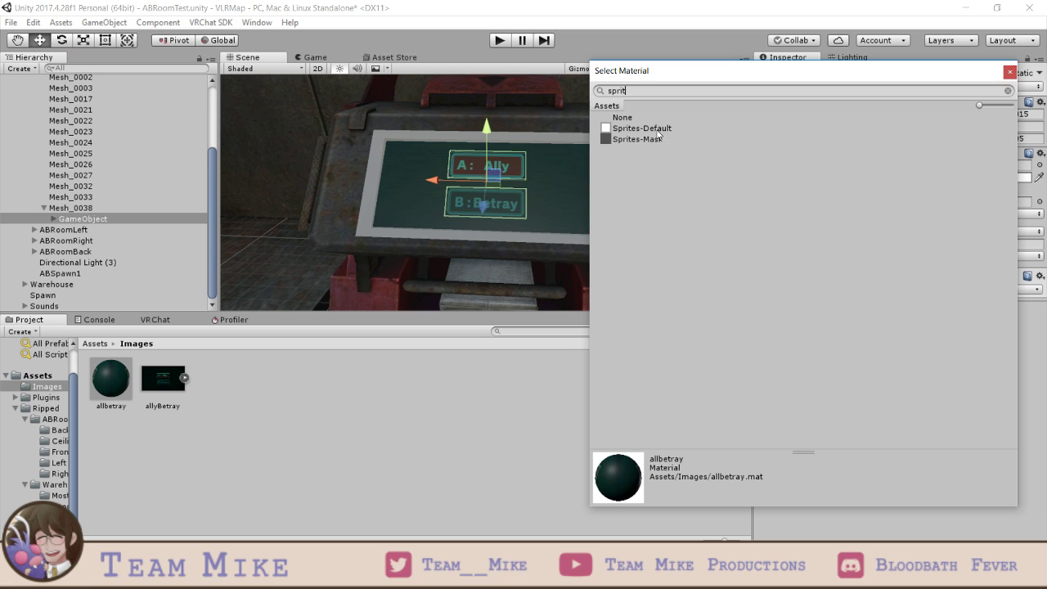
double_click(658, 131)
scroll(664, 246, up, 5)
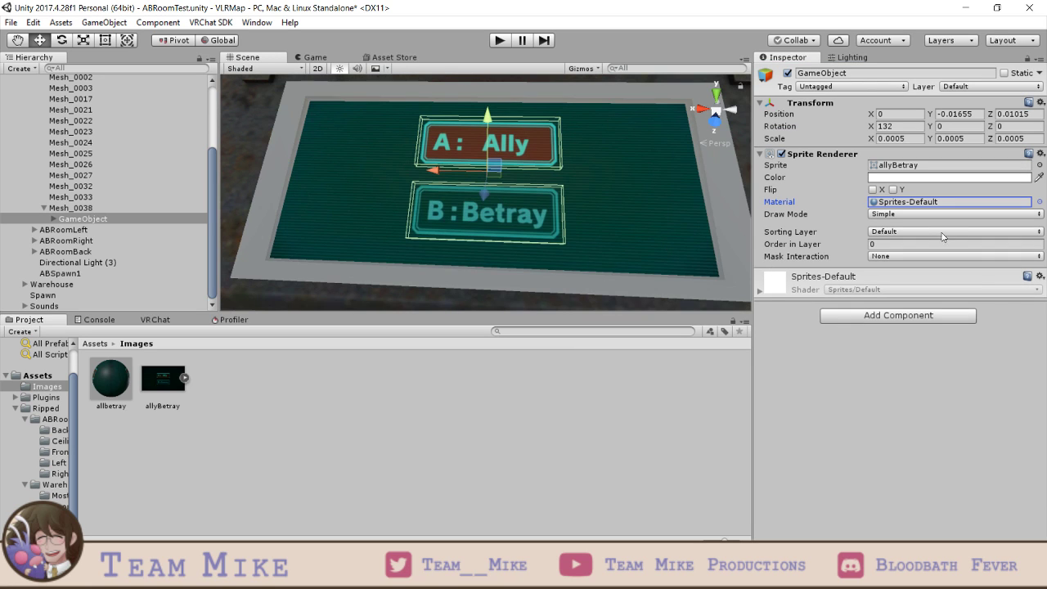
- Replace the Sprite Renderer on the voting screen's GameObject with a Mesh Renderer
click(1040, 154)
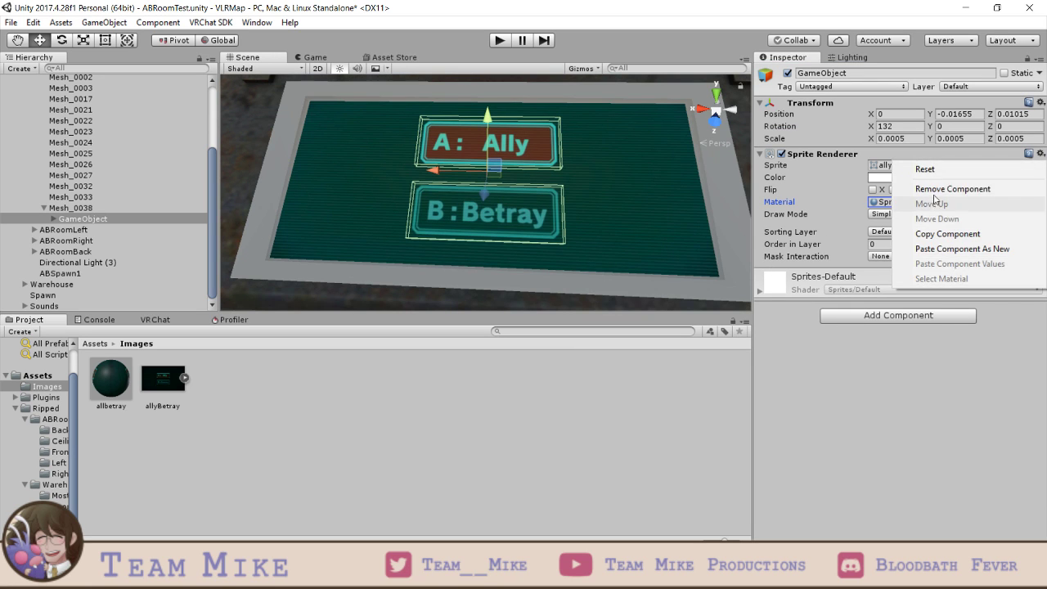
click(939, 189)
click(897, 161)
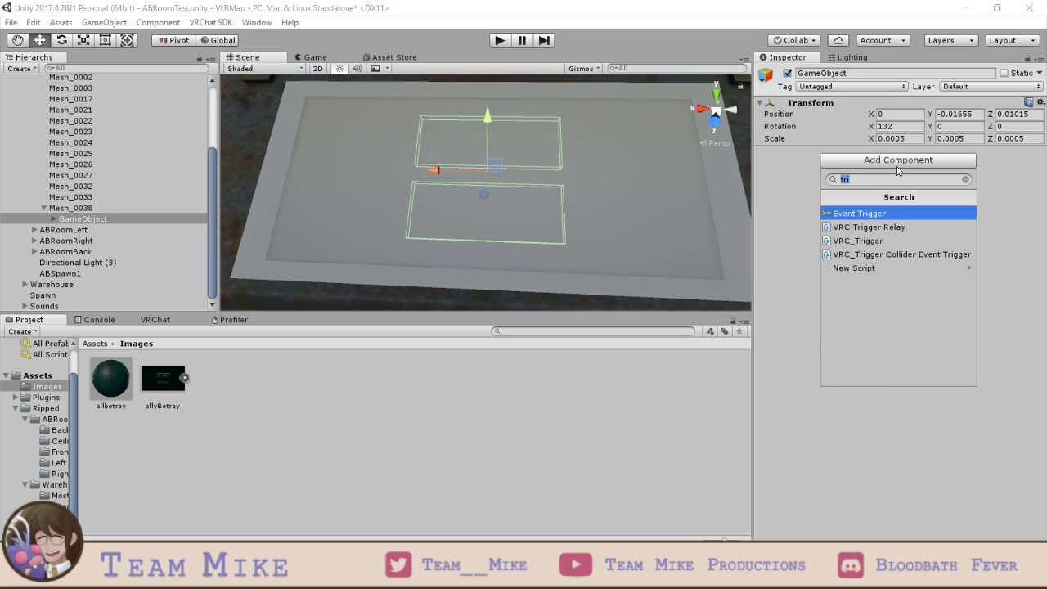
text(mesh)
key(Down)
key(Down)
key(Return)
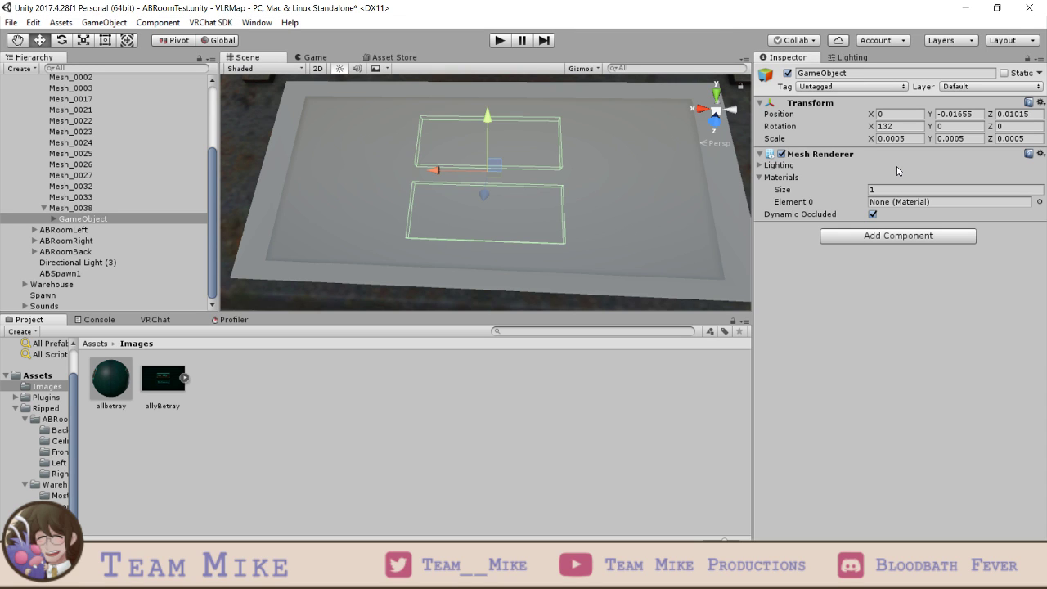
- Assign allbetray as the Mesh Renderer's Element 0 material and add a Mesh Filter component to the GameObject
drag(133, 385, 894, 207)
click(841, 273)
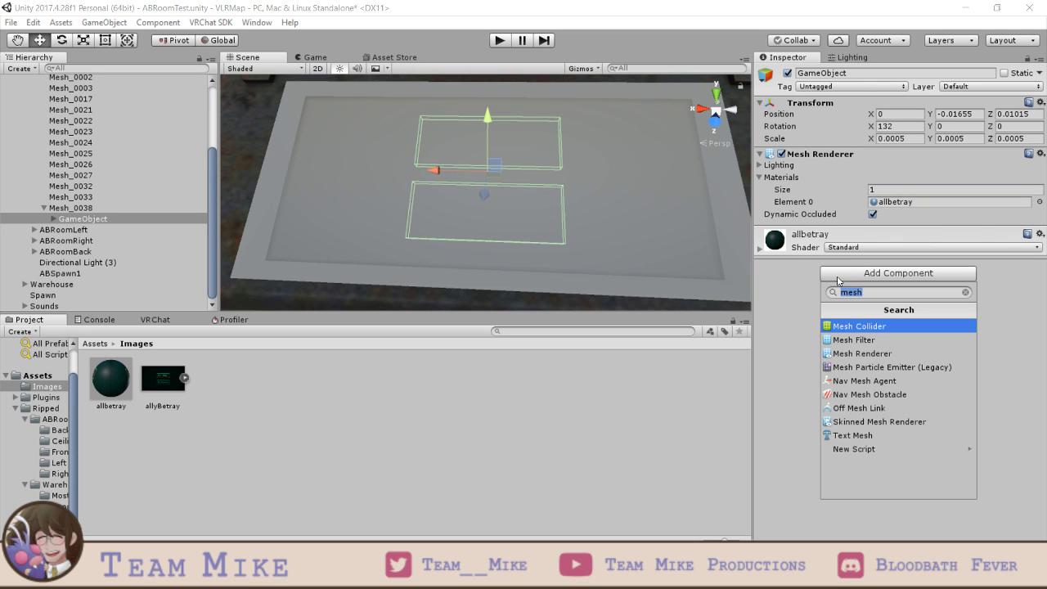
key(Down)
key(Return)
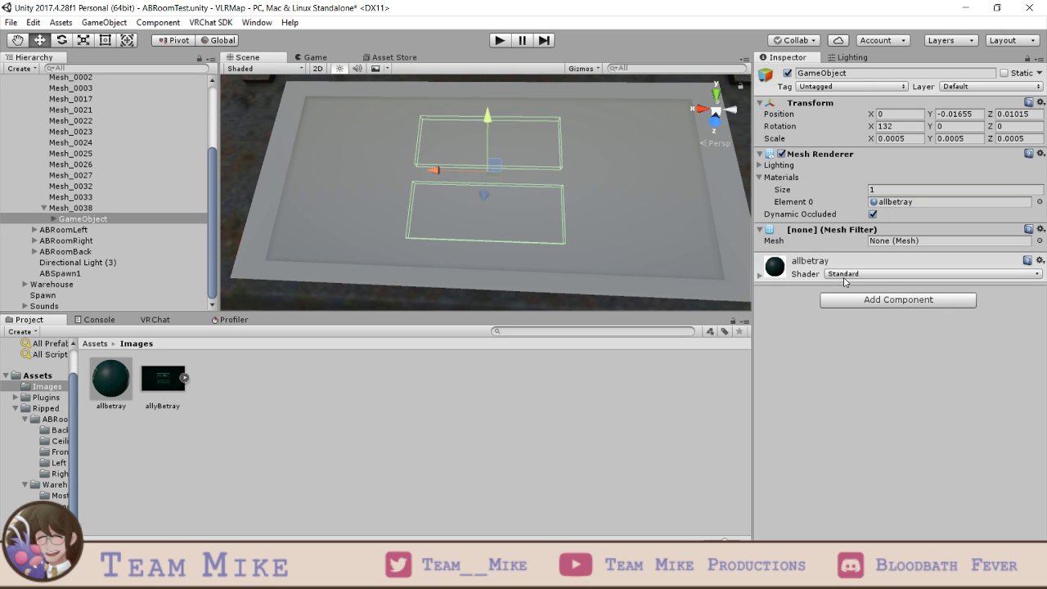
- Try the built-in Cube mesh in the GameObject's Mesh Filter
click(1039, 240)
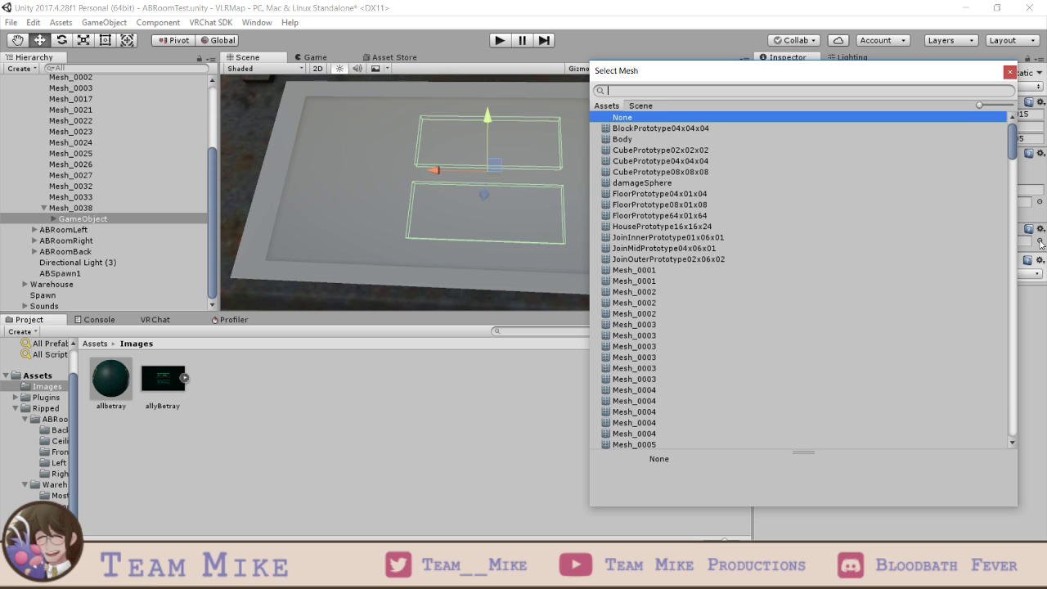
text(cube)
key(Down)
key(Down)
key(Down)
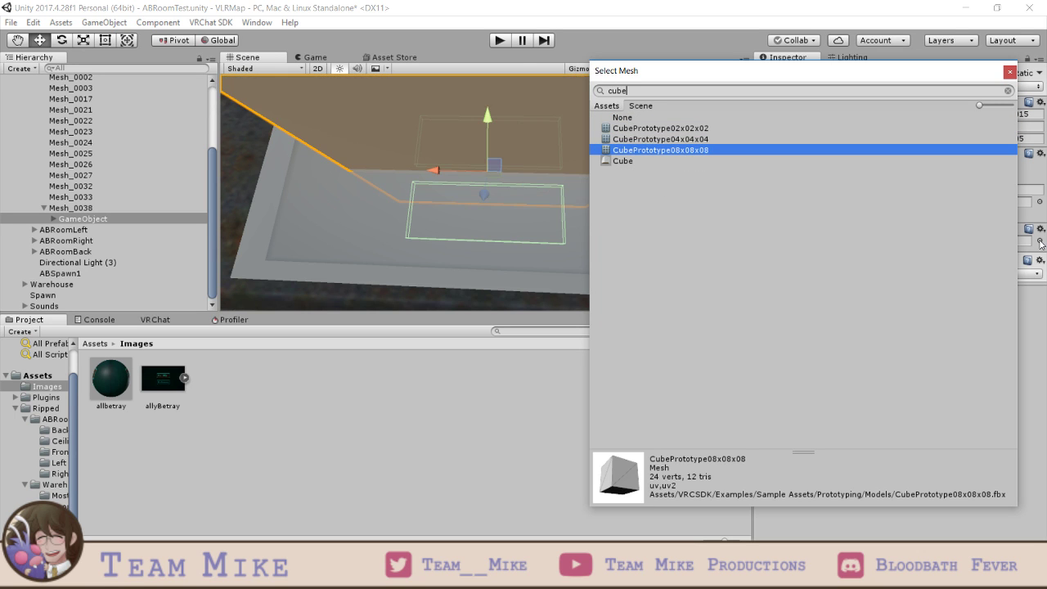
key(Down)
key(Return)
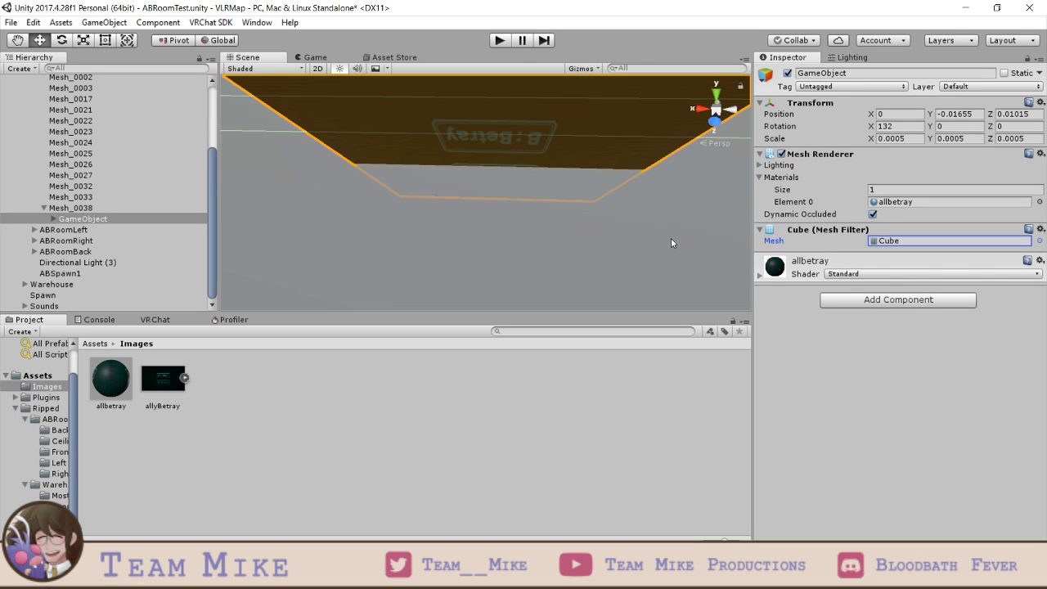
- Assign the built-in Plane mesh to the voting screen GameObject's Mesh Filter
click(1039, 242)
text(plane)
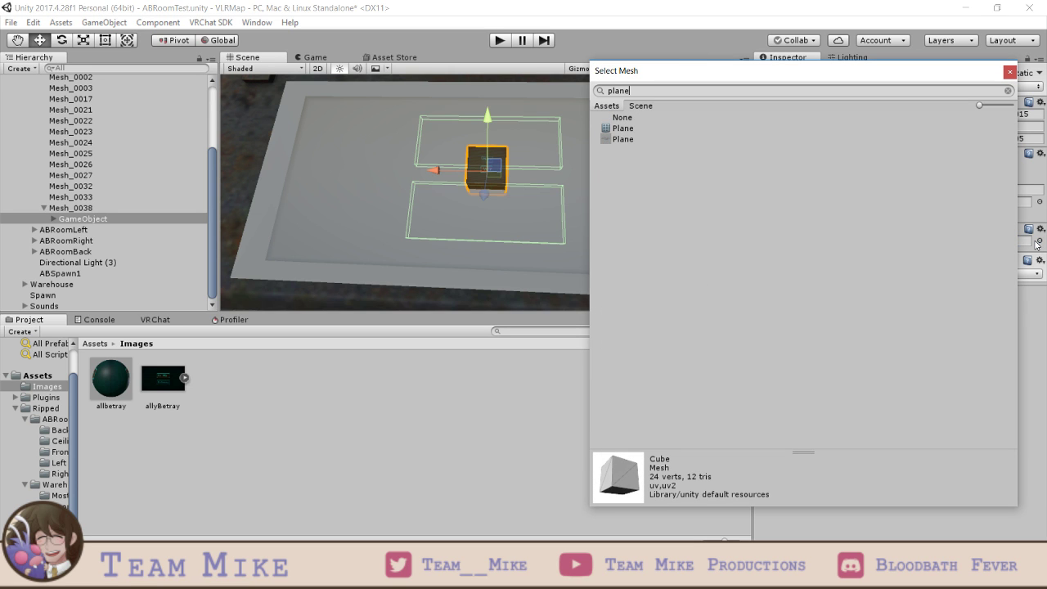
key(Down)
key(Down)
key(Up)
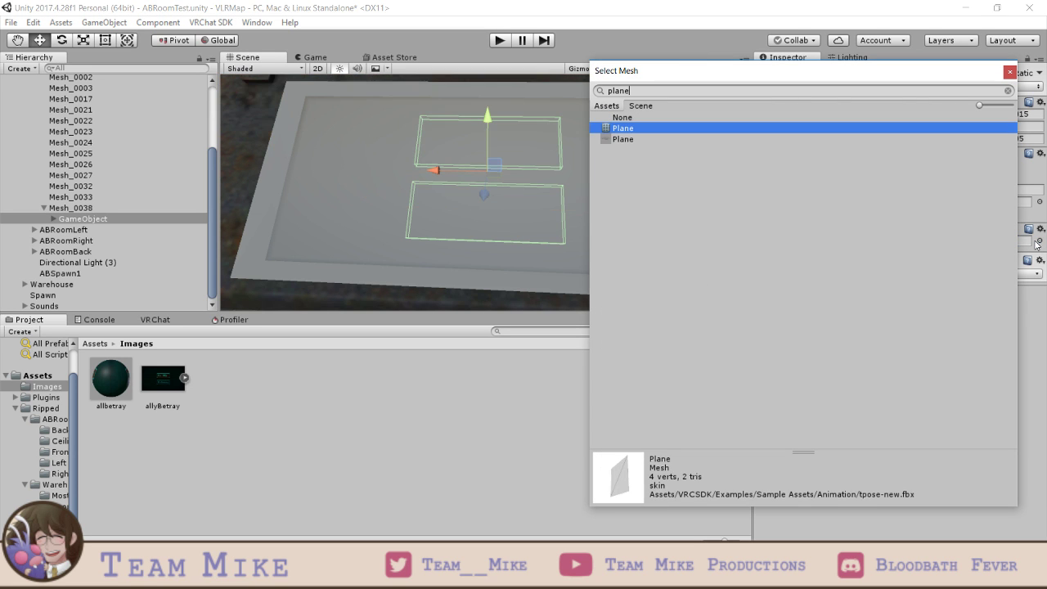
key(Down)
key(Return)
middle_drag(638, 163, 619, 268)
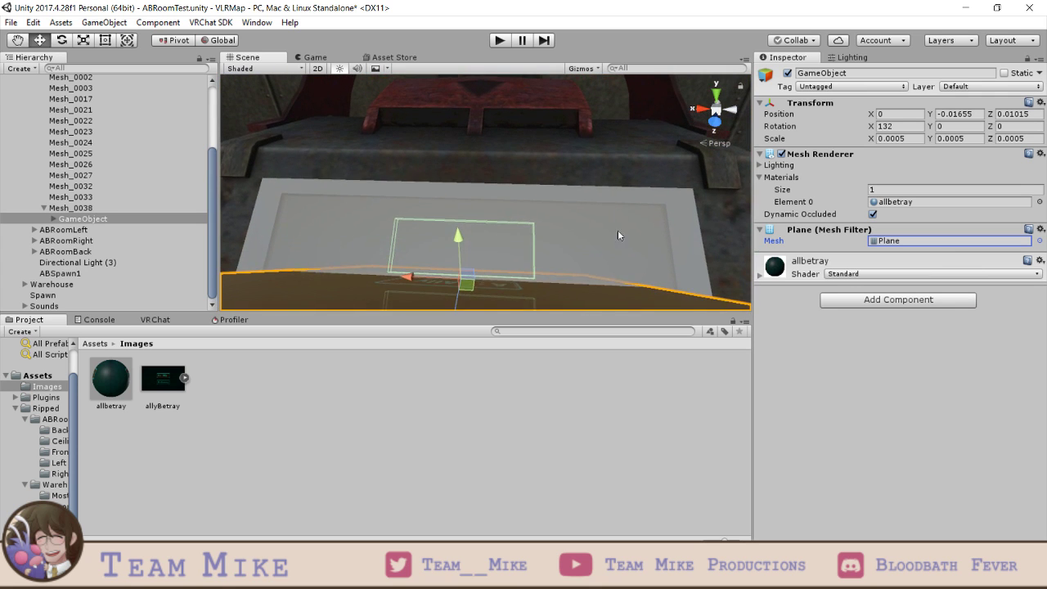
right_drag(620, 234, 587, 211)
middle_drag(587, 211, 586, 233)
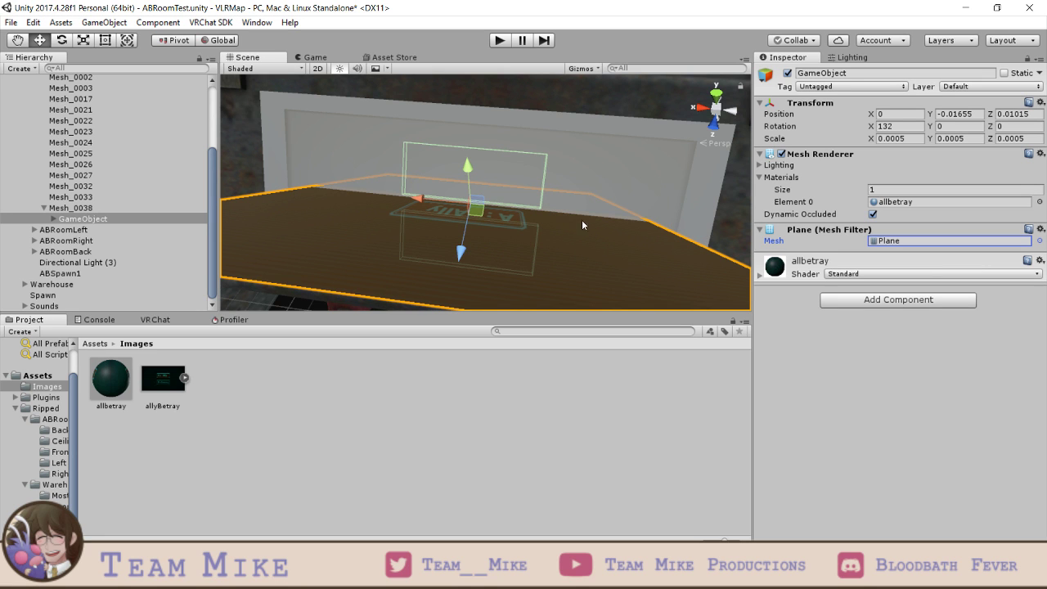
middle_drag(597, 183, 582, 275)
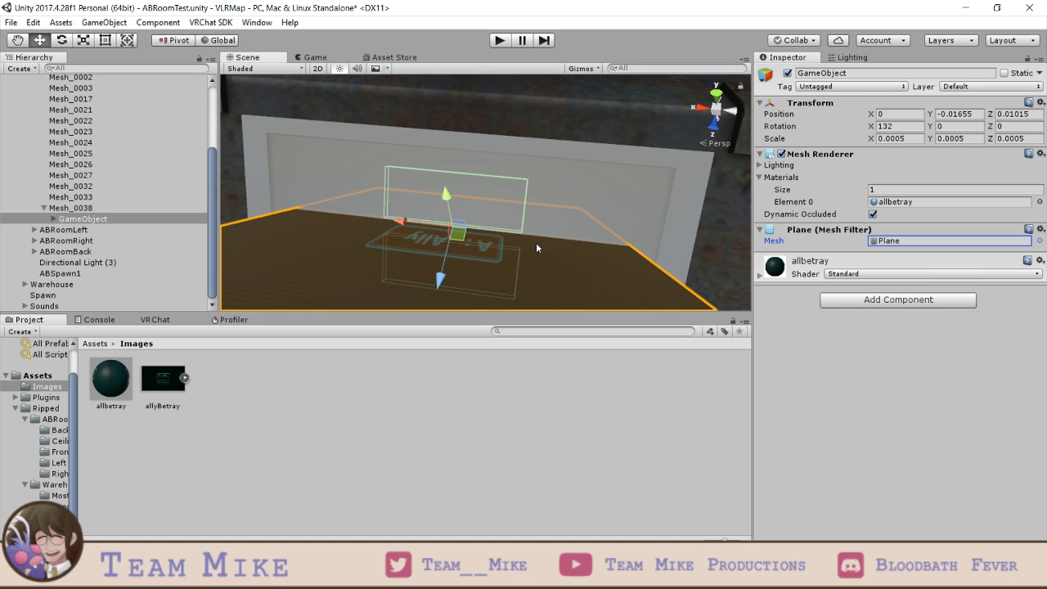
middle_drag(536, 243, 574, 133)
scroll(564, 170, down, 1)
scroll(564, 175, up, 1)
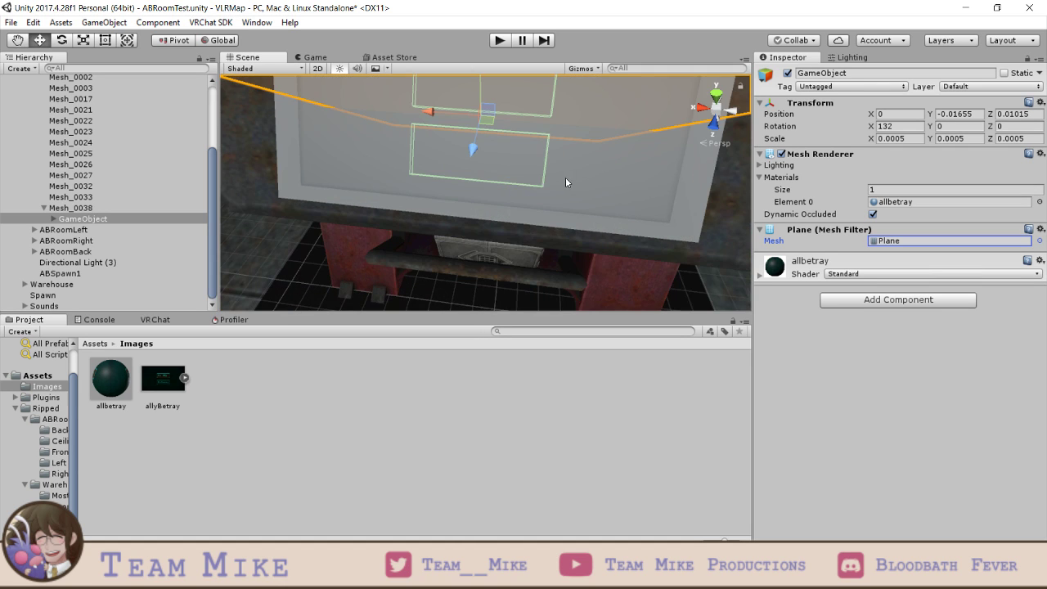
- Move Ally1 and Betray1 out of GameObject so that they sit directly under Mesh_0038
click(54, 219)
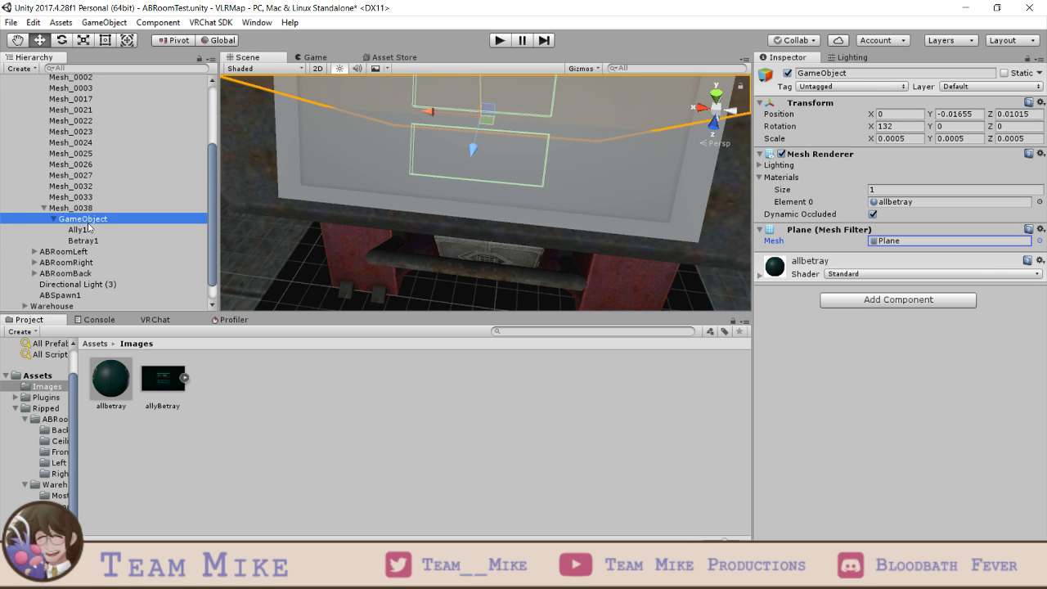
click(82, 230)
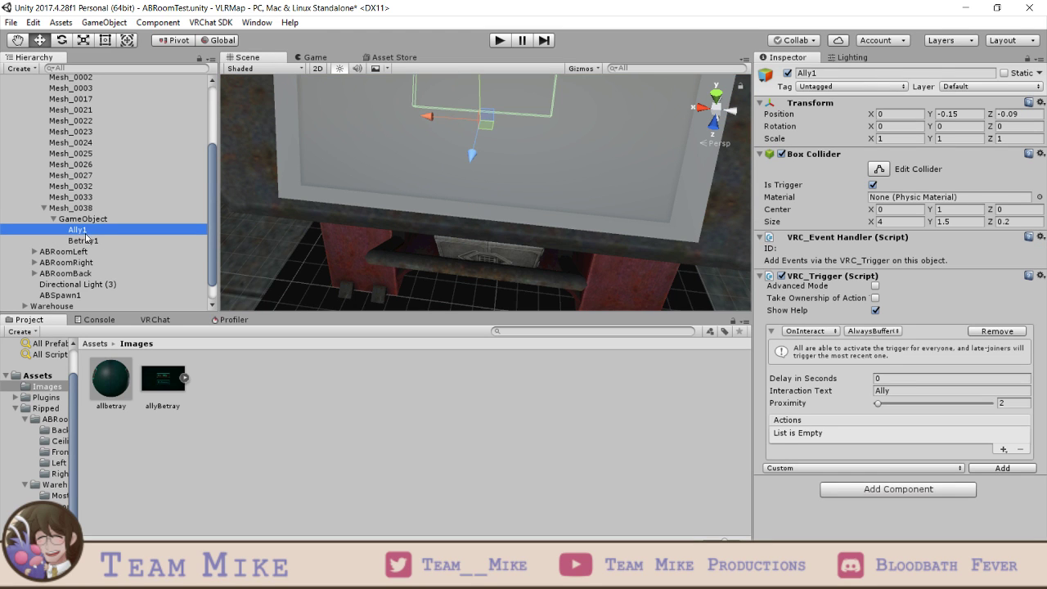
shift+click(86, 240)
drag(85, 235, 81, 213)
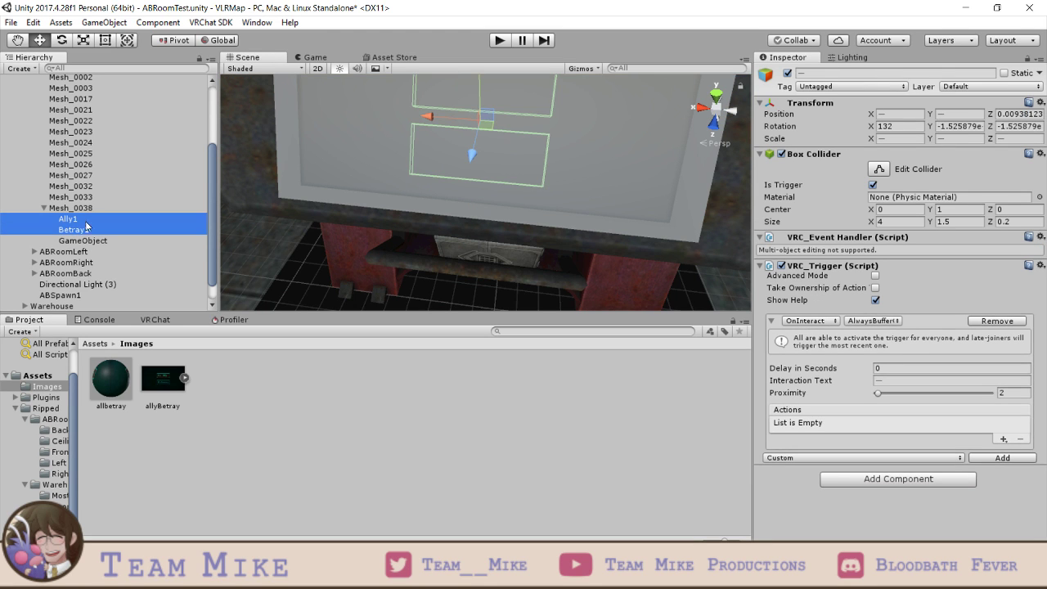
- Reset the plane GameObject's X rotation to 0, then rotate it about X to about 42.4 to match the console screen's tilt
click(82, 240)
key(f)
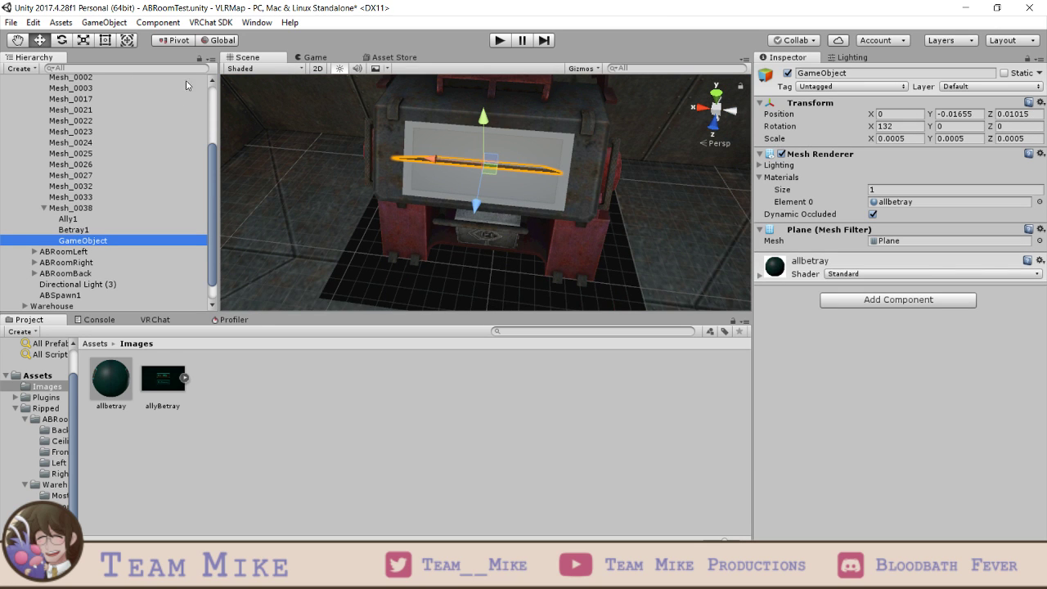
click(62, 40)
click(898, 126)
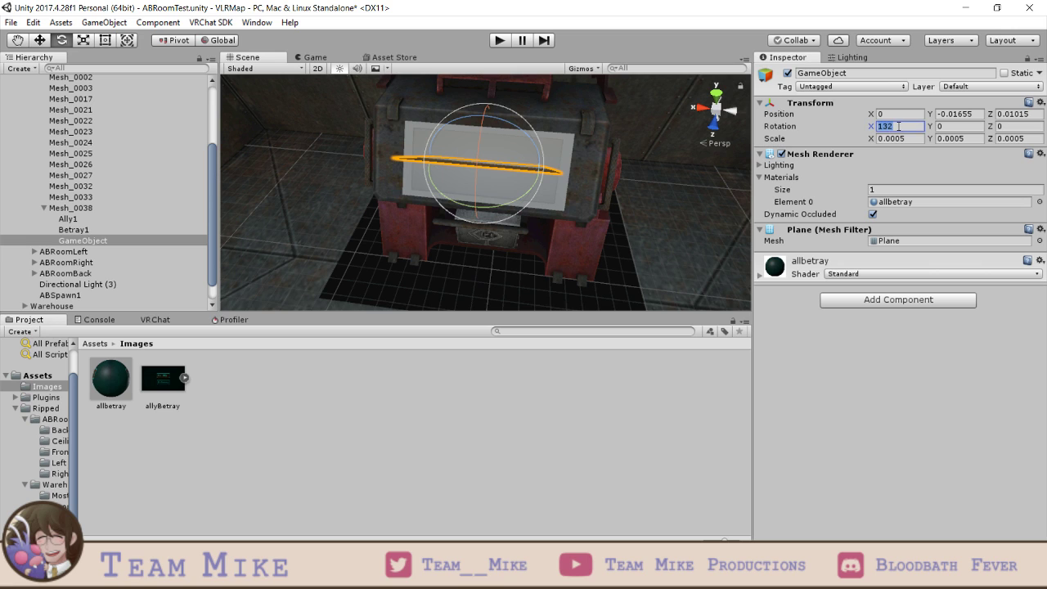
text(0)
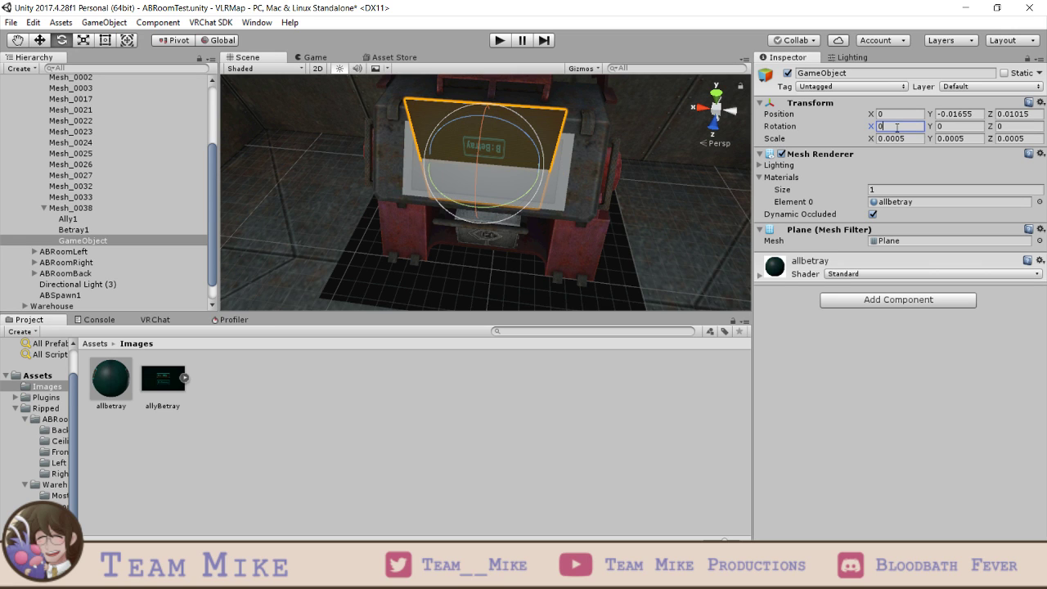
drag(480, 165, 510, 77)
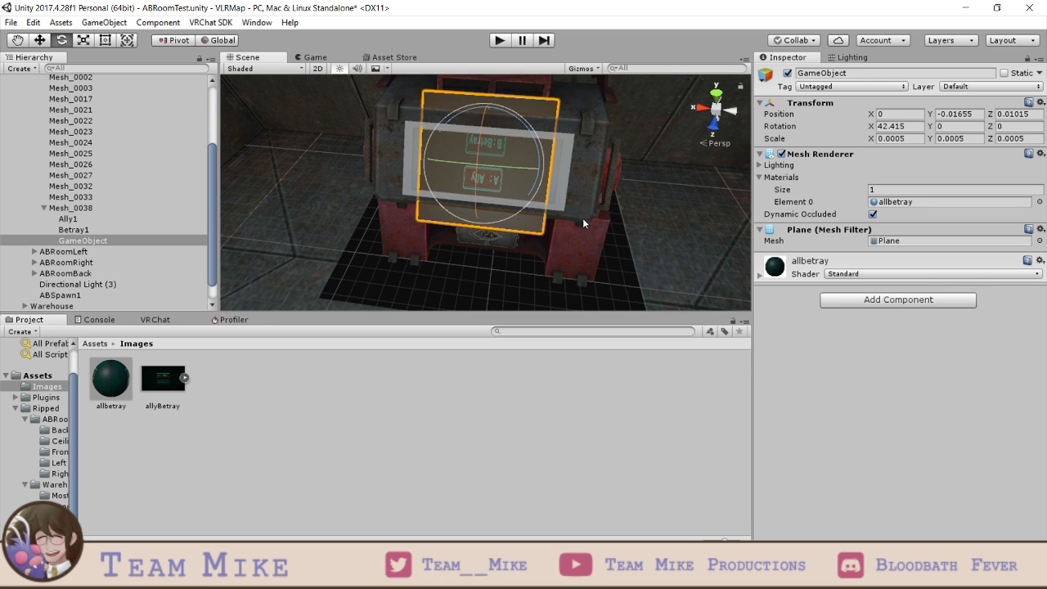
scroll(548, 208, up, 7)
scroll(573, 203, down, 3)
middle_drag(574, 203, 598, 215)
scroll(581, 221, down, 4)
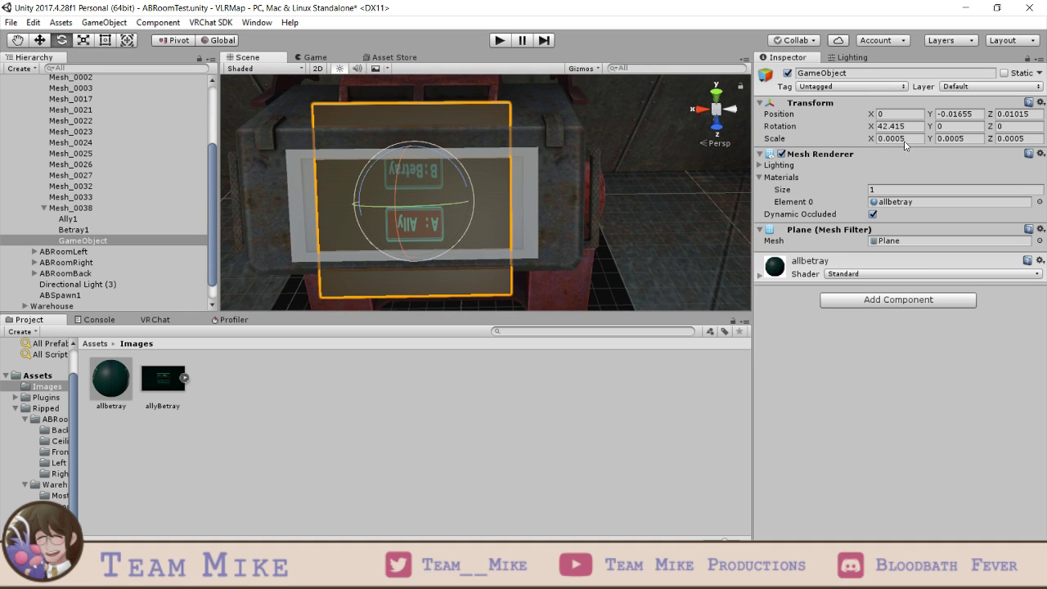
- Try 180 for the plane's Y and Z rotation, then return both to 0
click(955, 126)
text(180)
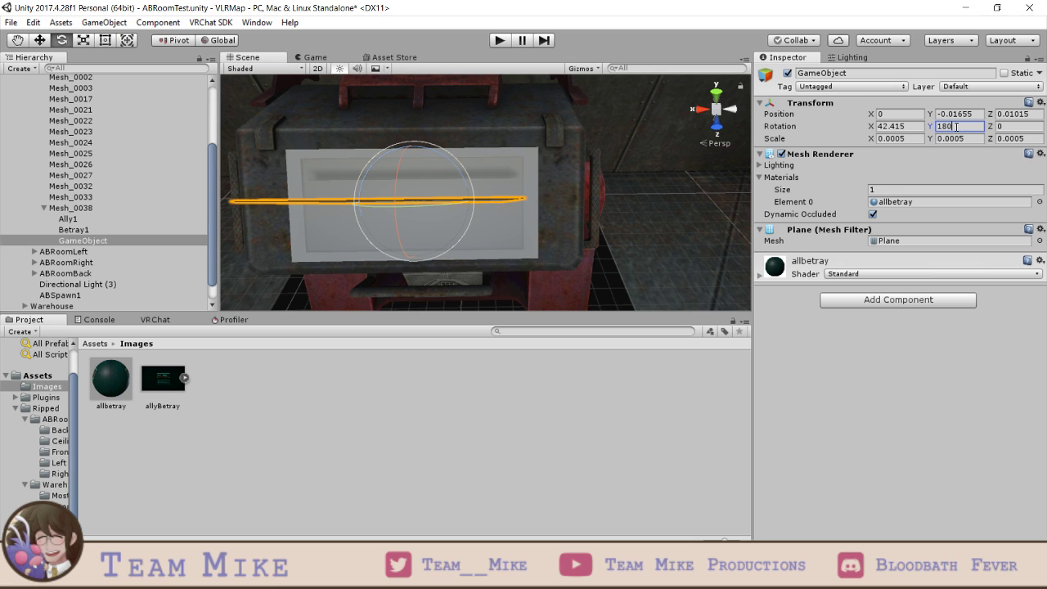
key(Tab)
text(180)
click(955, 127)
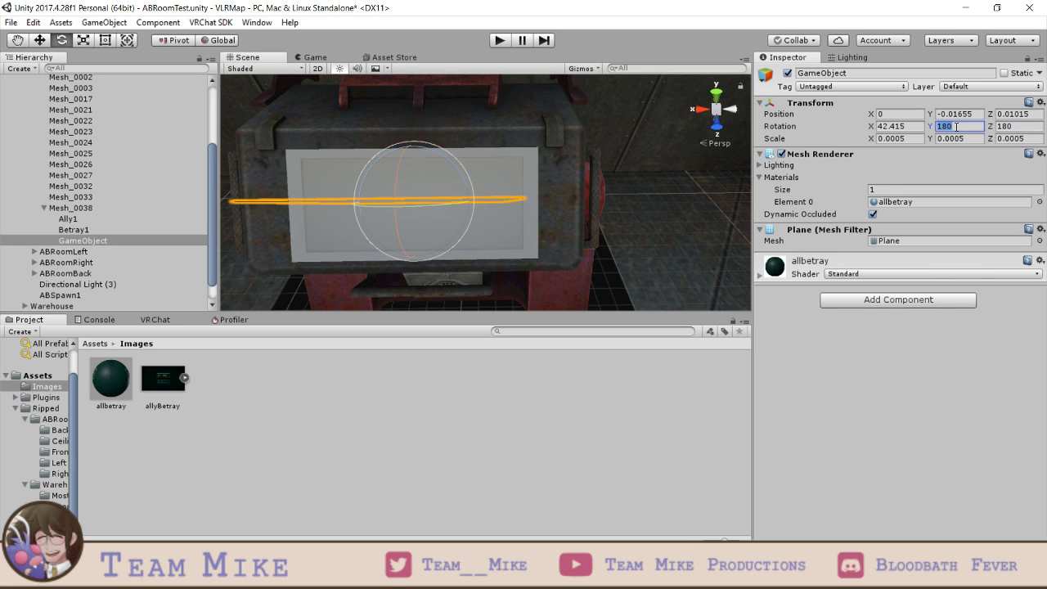
text(0)
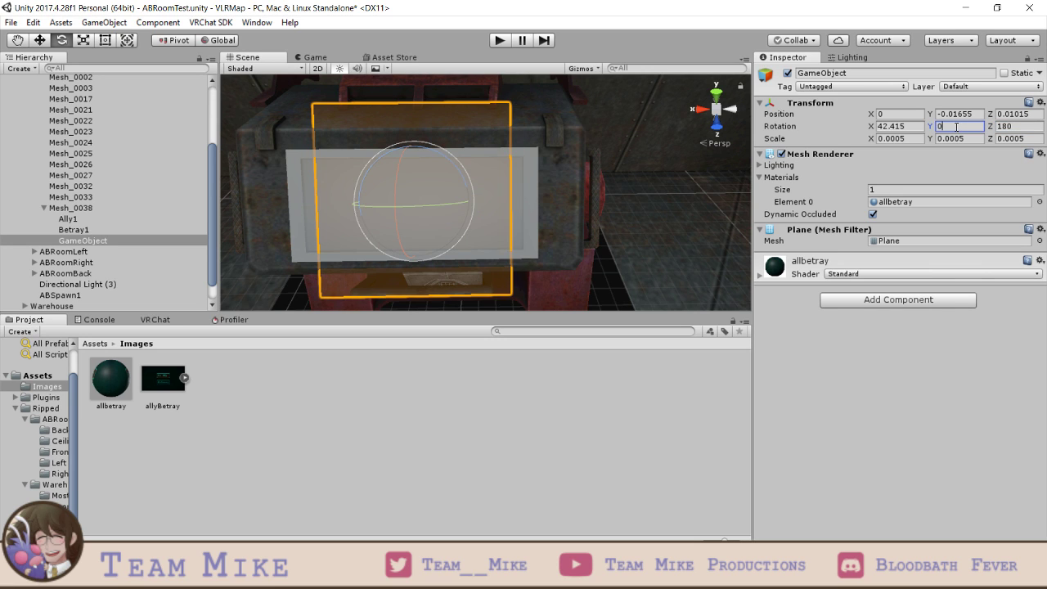
click(1016, 127)
text(0)
- Rotate the plane to about -42.67 on X so its text reads upright, and set Y rotation to 180 and Z to 0
right_drag(552, 176, 542, 228)
drag(486, 251, 247, 107)
click(946, 127)
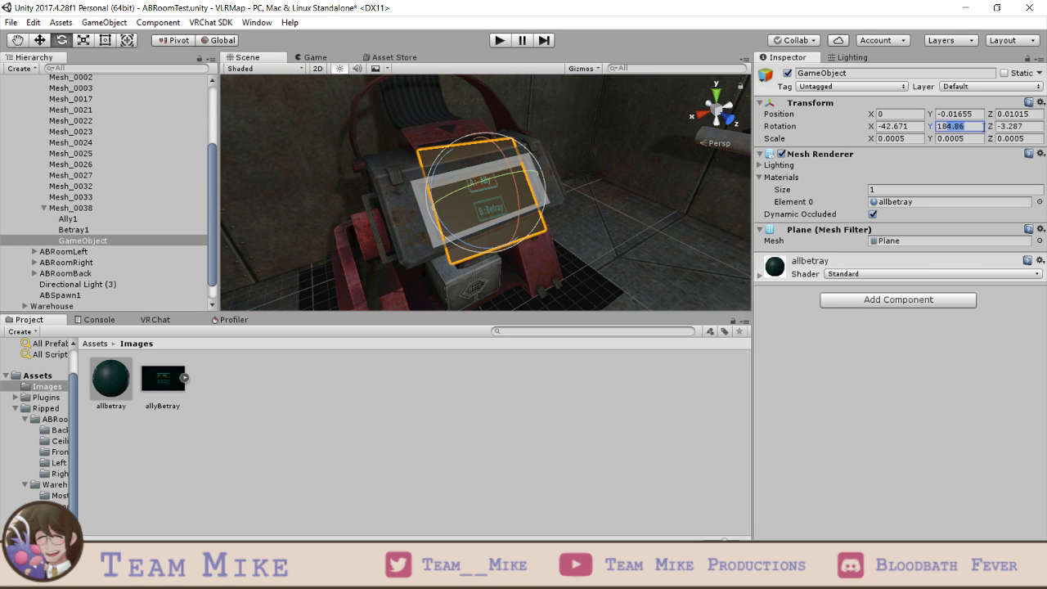
text(180)
click(1027, 127)
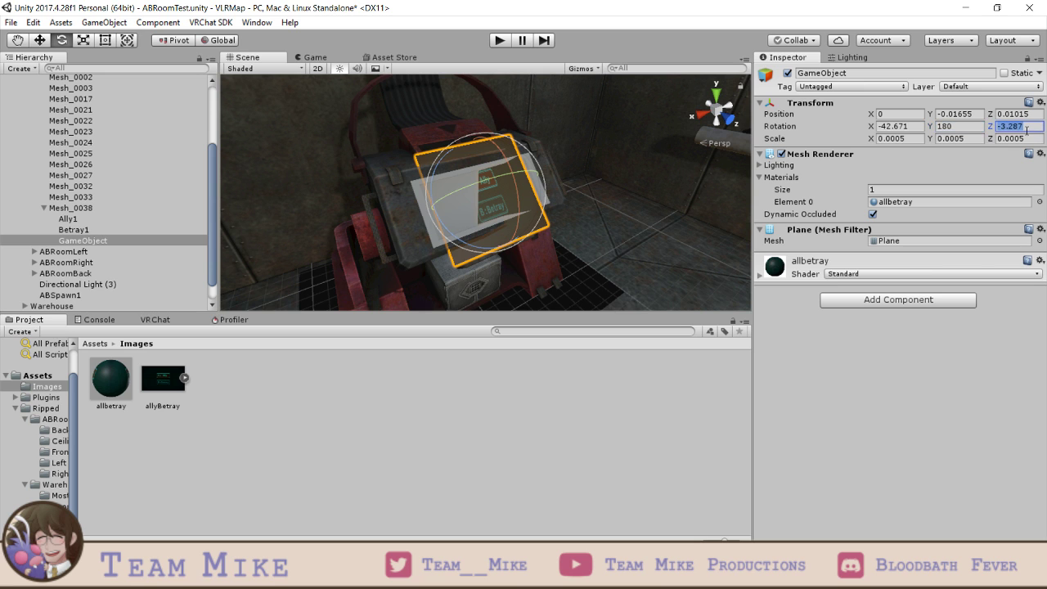
text(0)
middle_drag(525, 210, 664, 177)
scroll(451, 223, up, 4)
scroll(483, 227, up, 3)
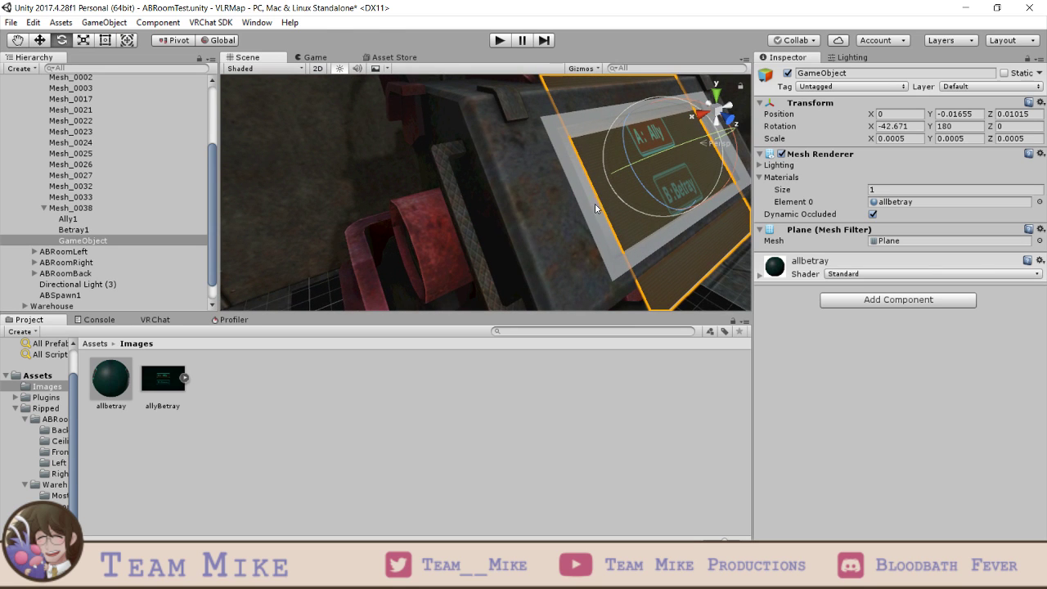
middle_drag(470, 220, 417, 230)
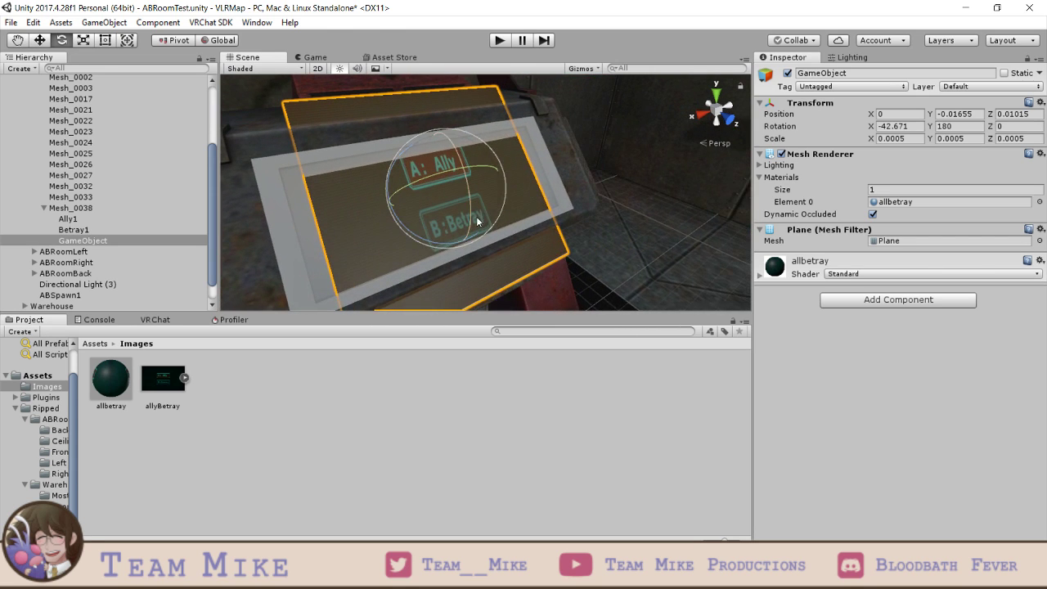
middle_drag(573, 225, 564, 218)
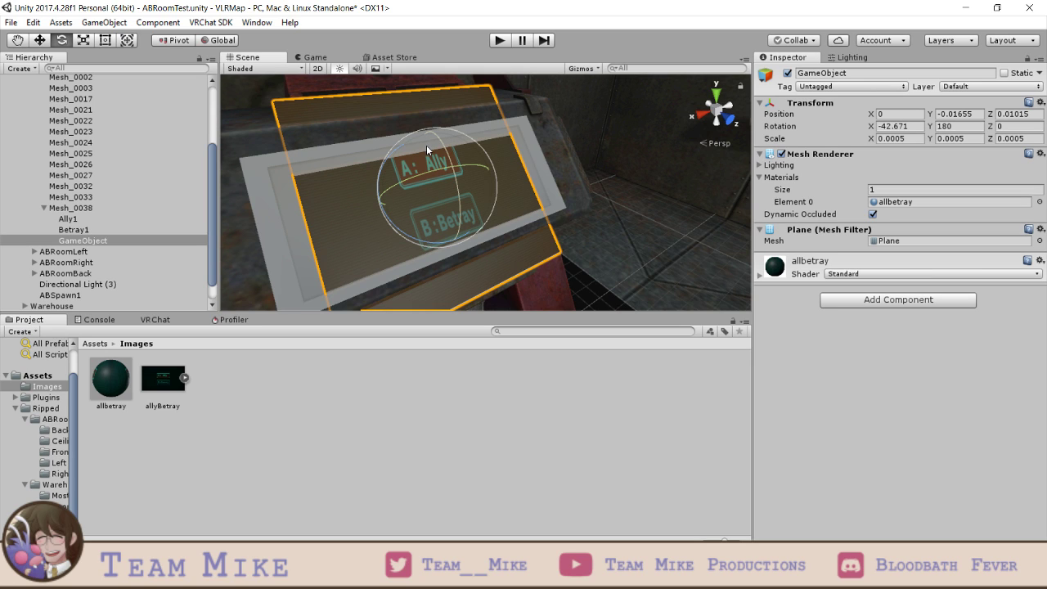
scroll(542, 186, down, 3)
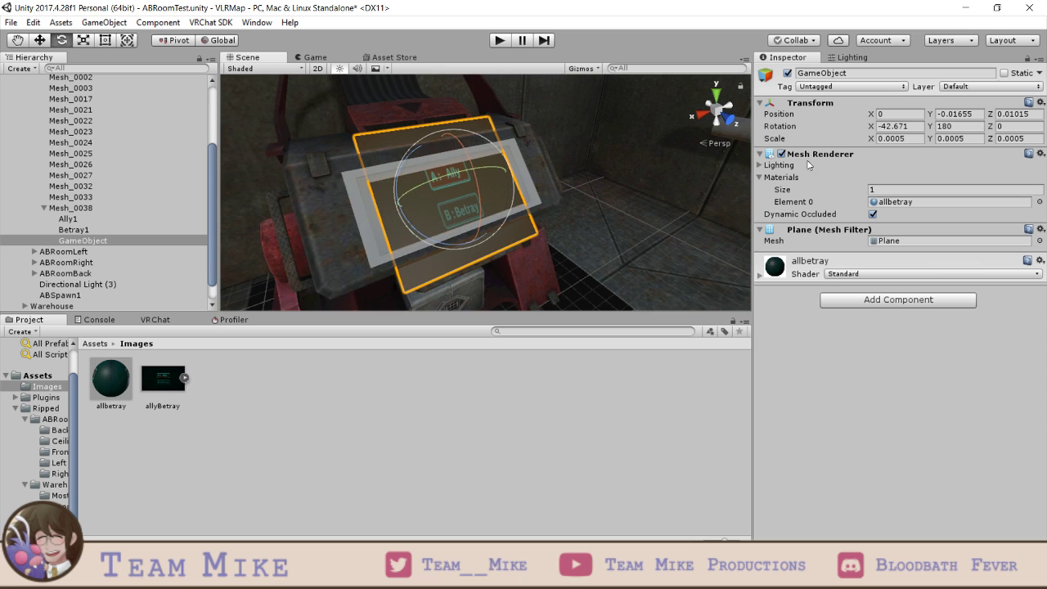
- Set the plane's X scale to 0.0006 to widen it across the console screen
middle_drag(613, 181, 489, 180)
right_drag(488, 180, 360, 215)
scroll(491, 229, up, 5)
scroll(525, 231, down, 2)
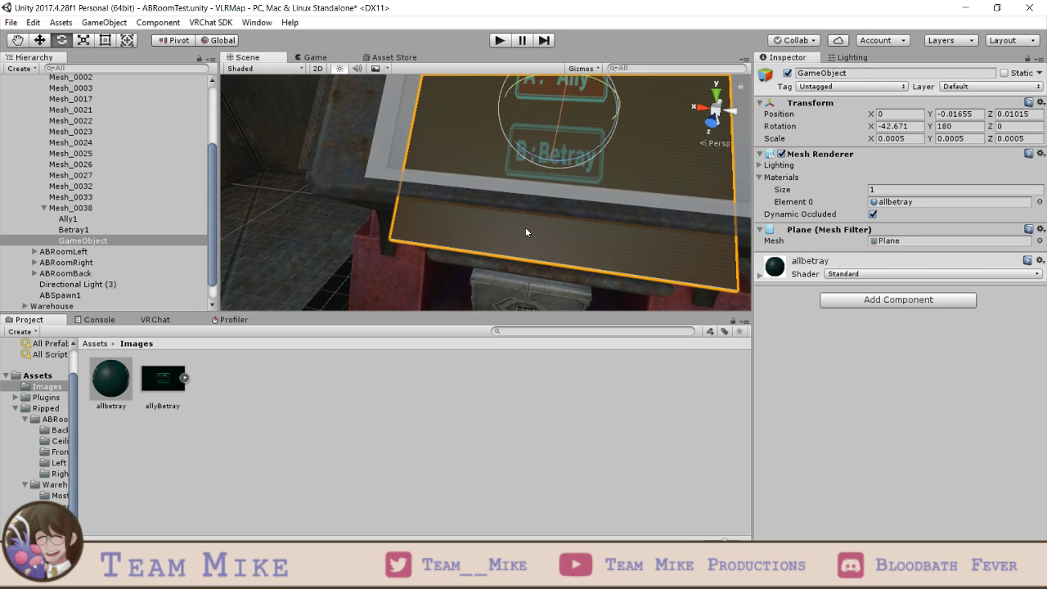
scroll(530, 231, down, 4)
right_drag(530, 231, 591, 201)
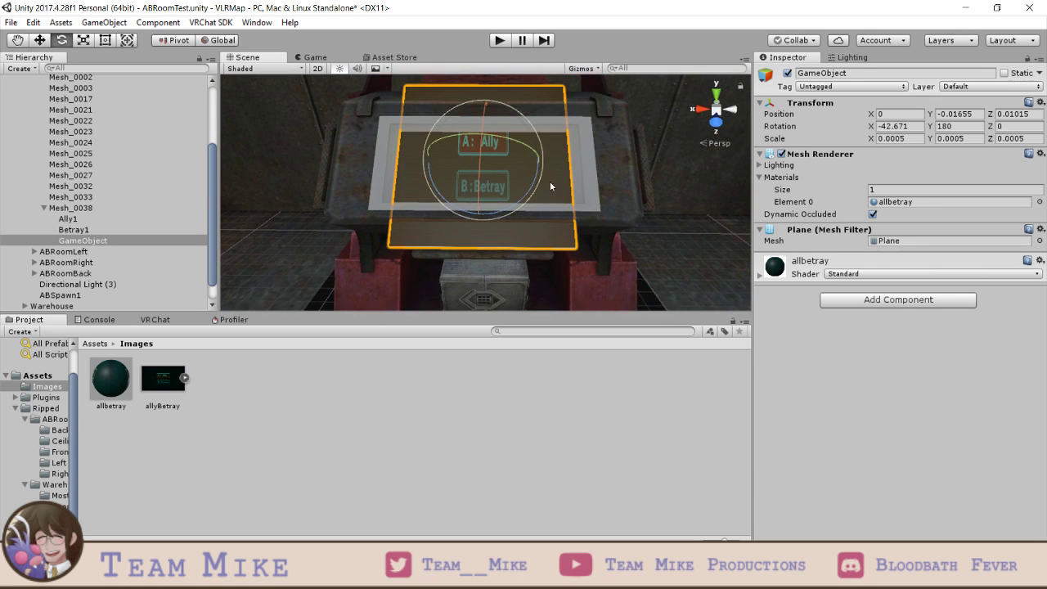
click(904, 139)
text(0.0006)
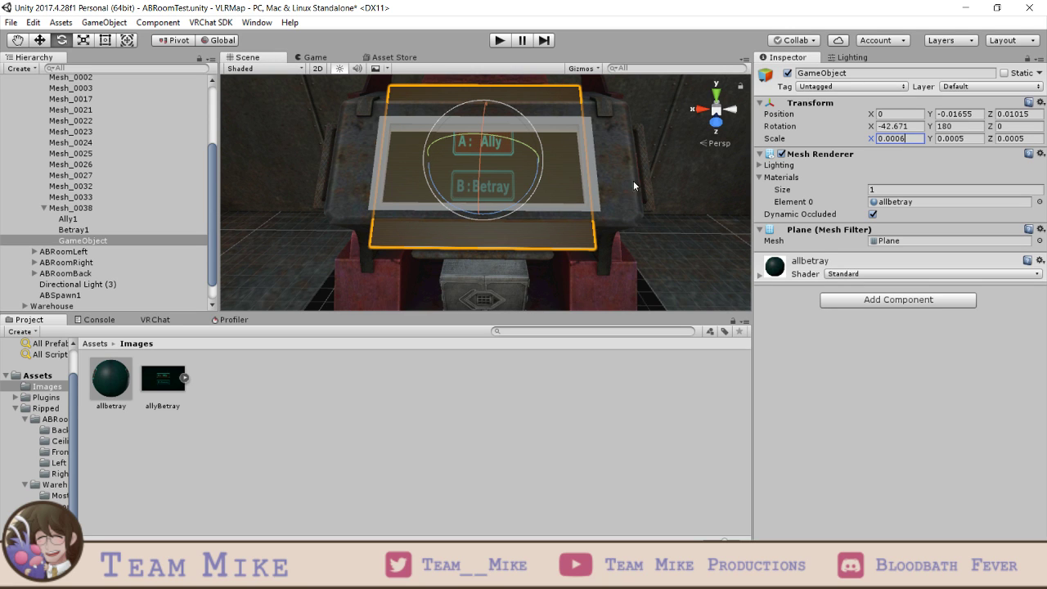
- Nudge the plane along Z to a position of about 0.0102 against the console screen
right_drag(456, 202, 662, 164)
click(39, 43)
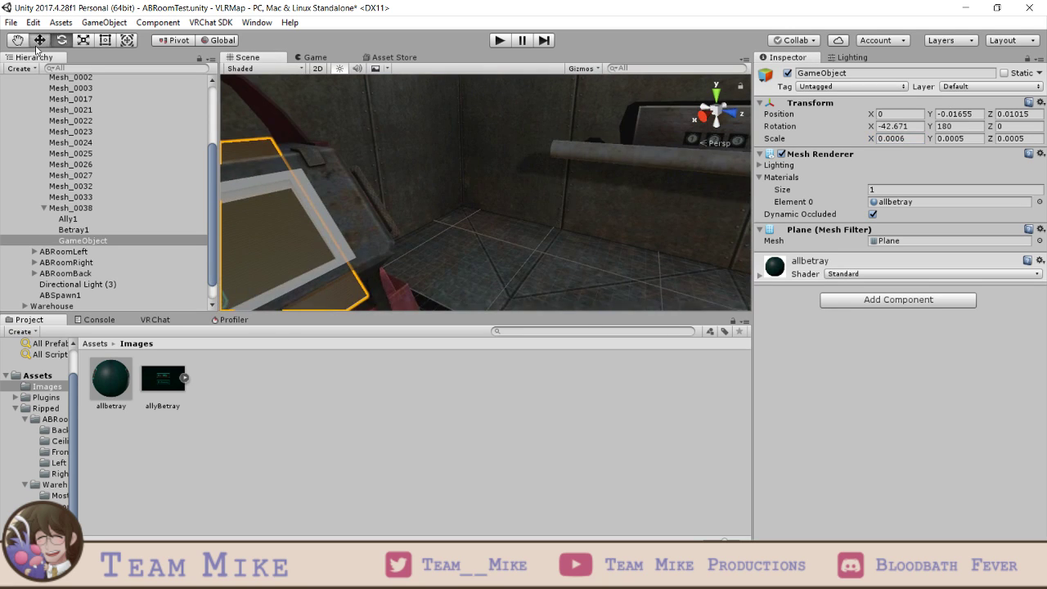
key(f)
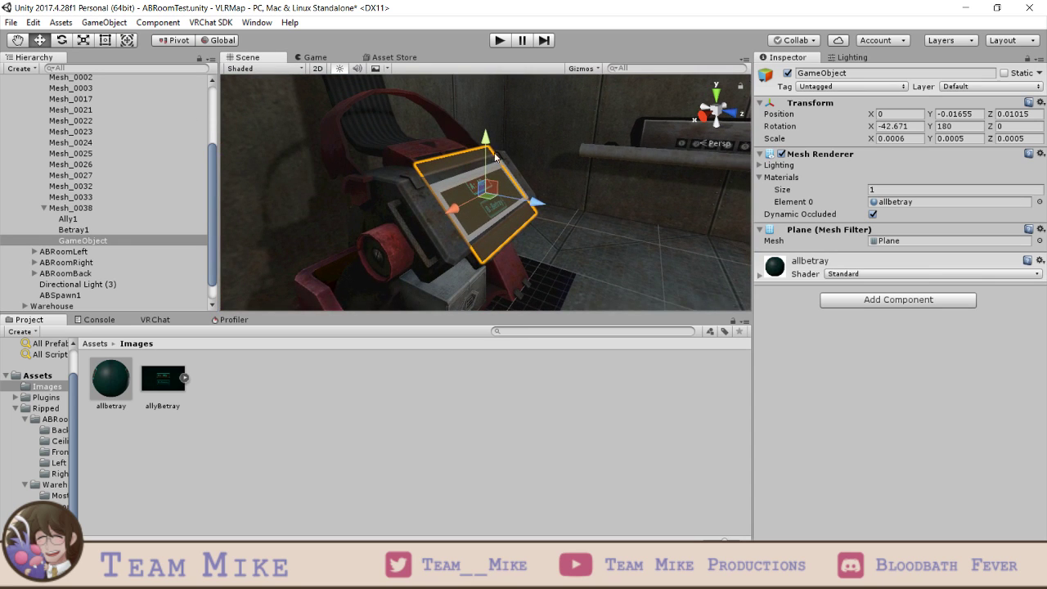
drag(495, 157, 499, 154)
alt+drag(460, 282, 622, 202)
- Adjust the plane's X rotation to -40 so it lies parallel to the console's slanted face
drag(887, 127, 892, 129)
text(1)
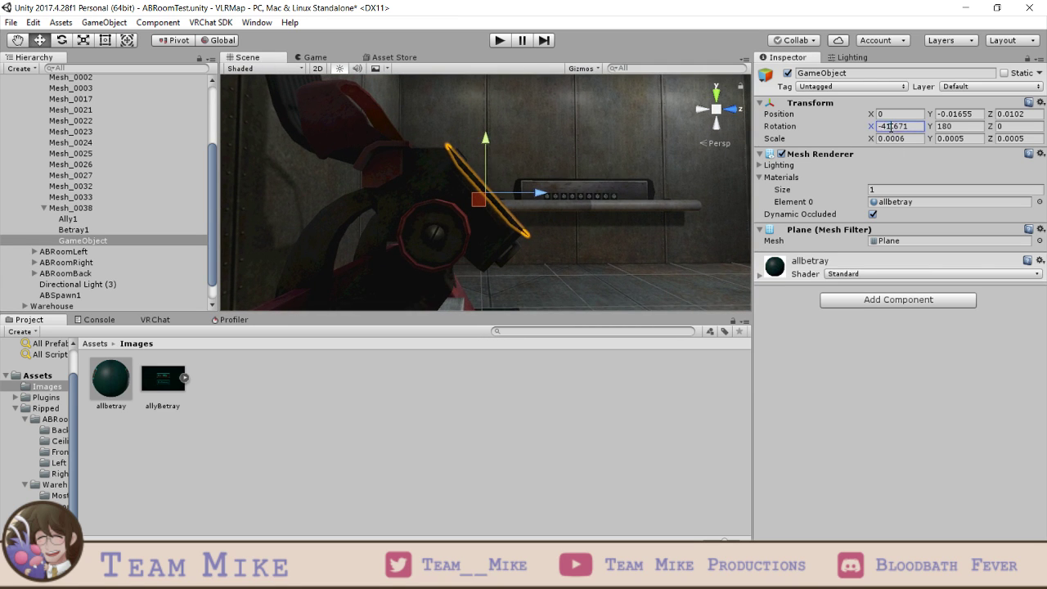
alt+drag(558, 202, 554, 203)
drag(886, 128, 928, 128)
text(0)
- Set the plane's Y scale to 0.0006
alt+drag(588, 191, 514, 258)
scroll(554, 252, up, 3)
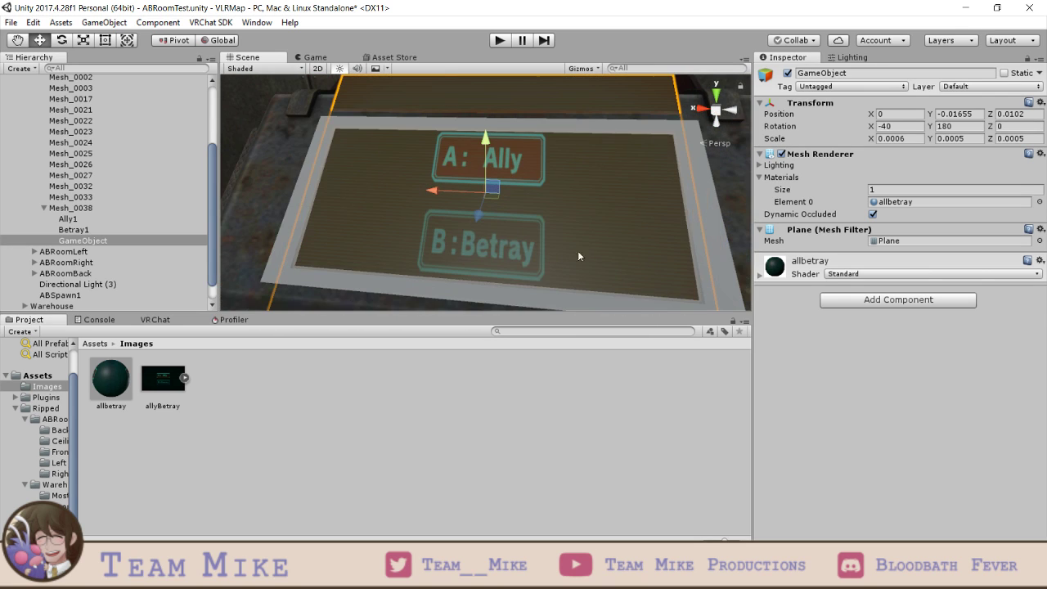
click(960, 139)
key(BackSpace)
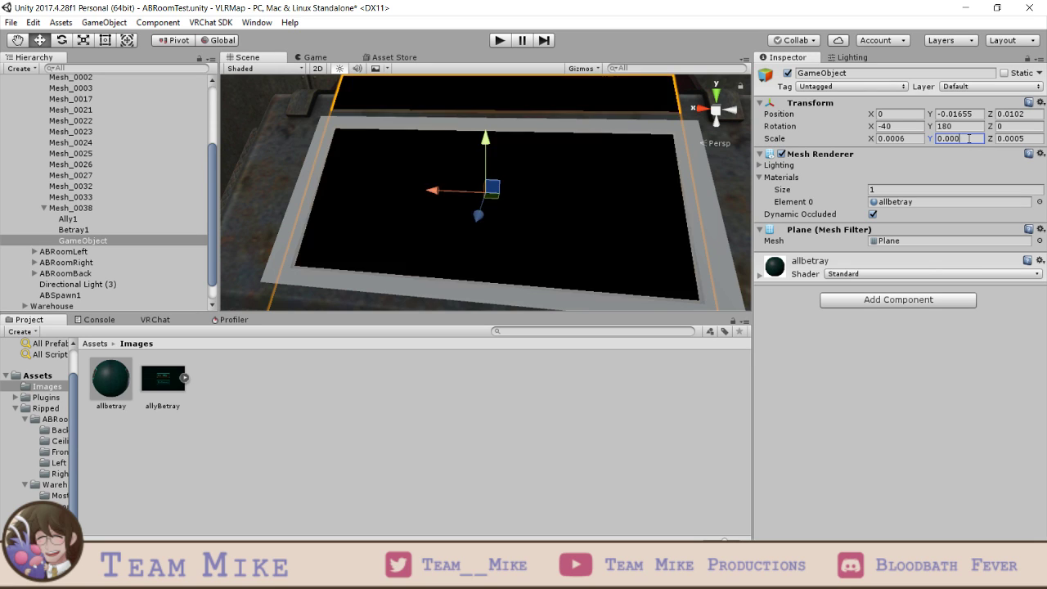
text(2)
key(BackSpace)
text(6)
key(Tab)
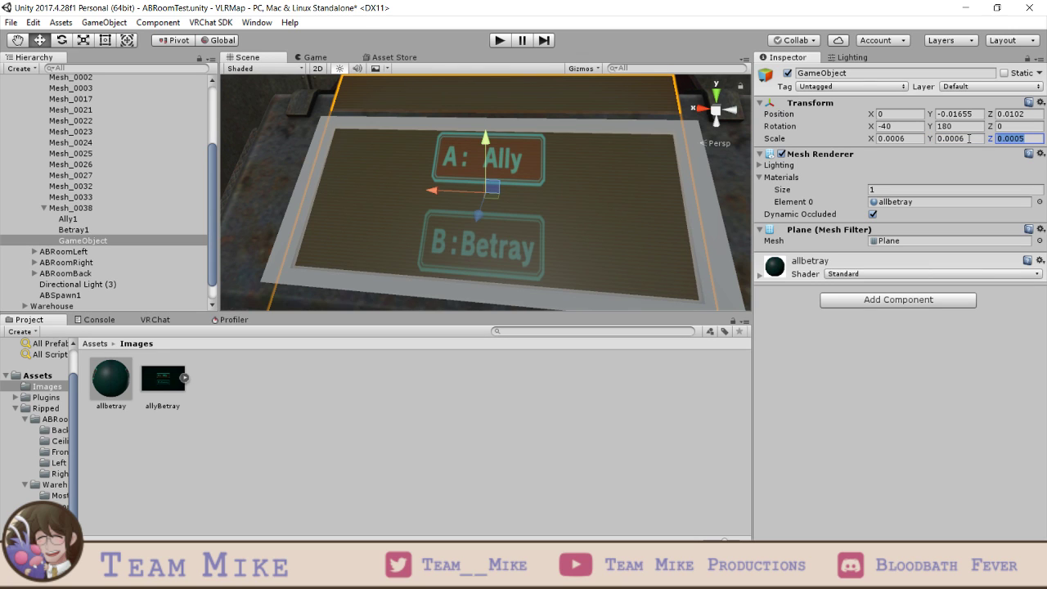
- Reduce the plane's Z scale to 0.0003 so its height fits the console screen's frame
key(BackSpace)
text(.0004)
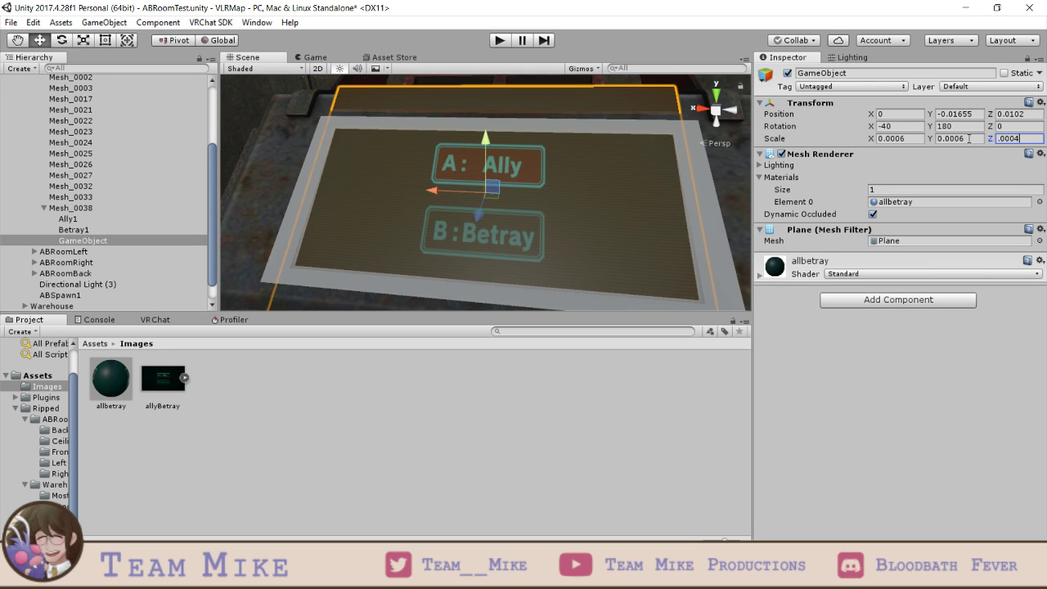
key(BackSpace)
text(3)
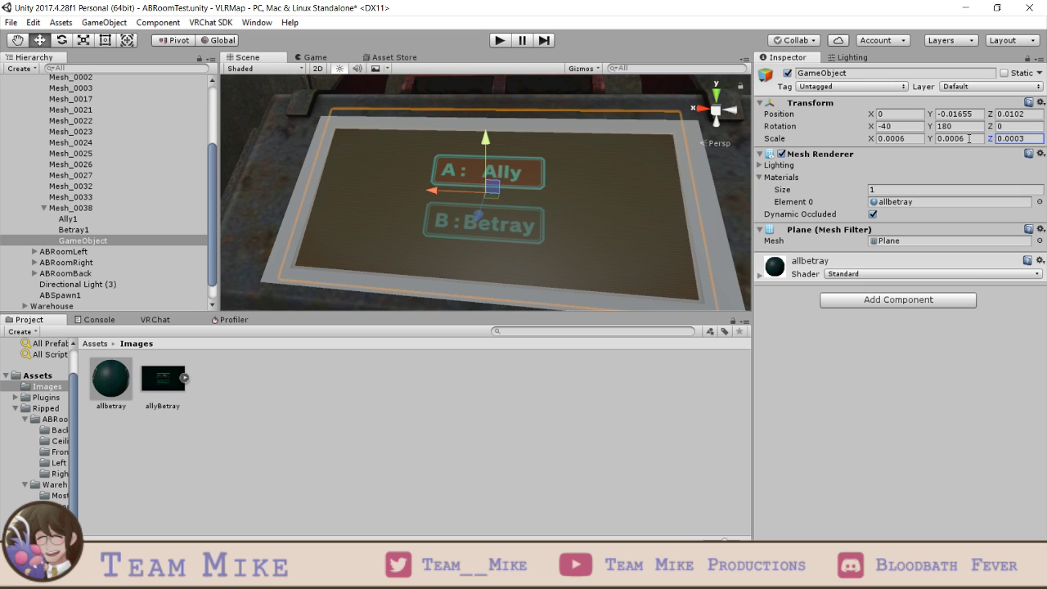
- Examine how the Ally button's collider lines up with the button picture on the console screen
scroll(537, 140, down, 1)
scroll(552, 150, up, 1)
click(91, 232)
click(92, 220)
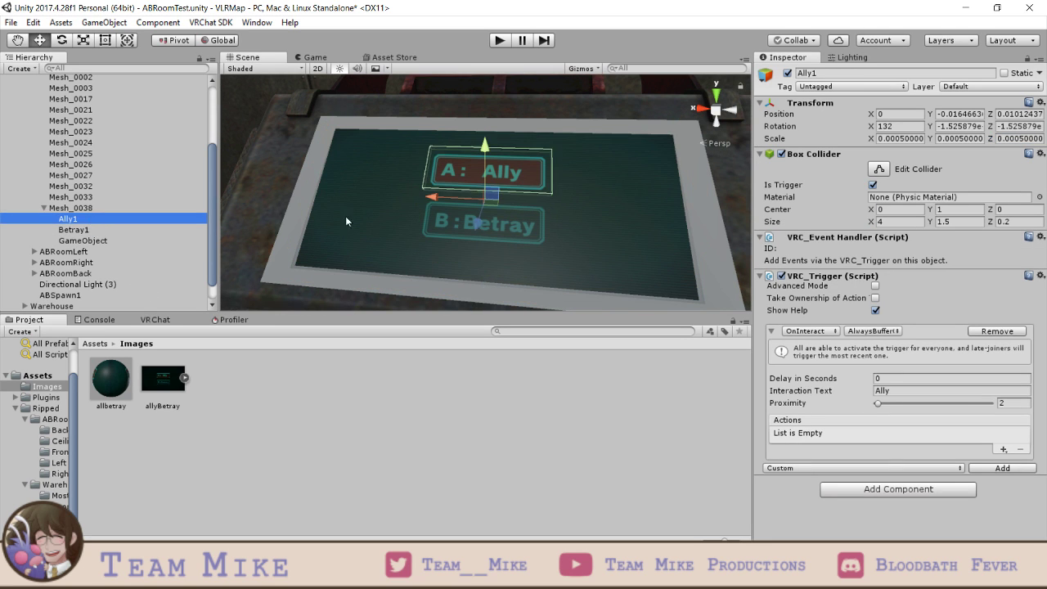
middle_drag(401, 196, 420, 261)
scroll(483, 253, down, 3)
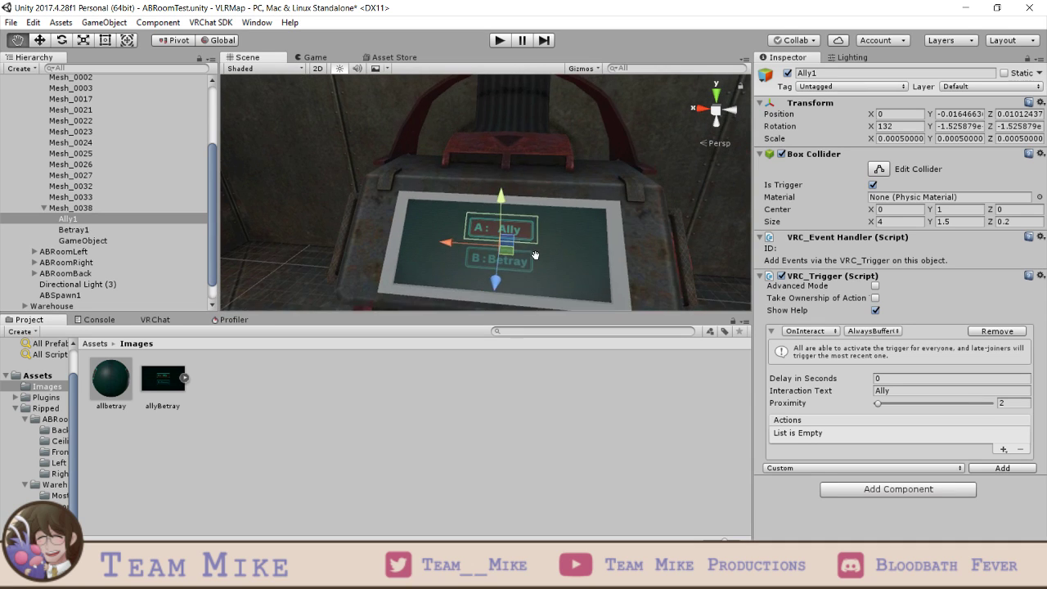
right_drag(535, 257, 545, 272)
middle_drag(545, 271, 541, 235)
scroll(540, 234, up, 3)
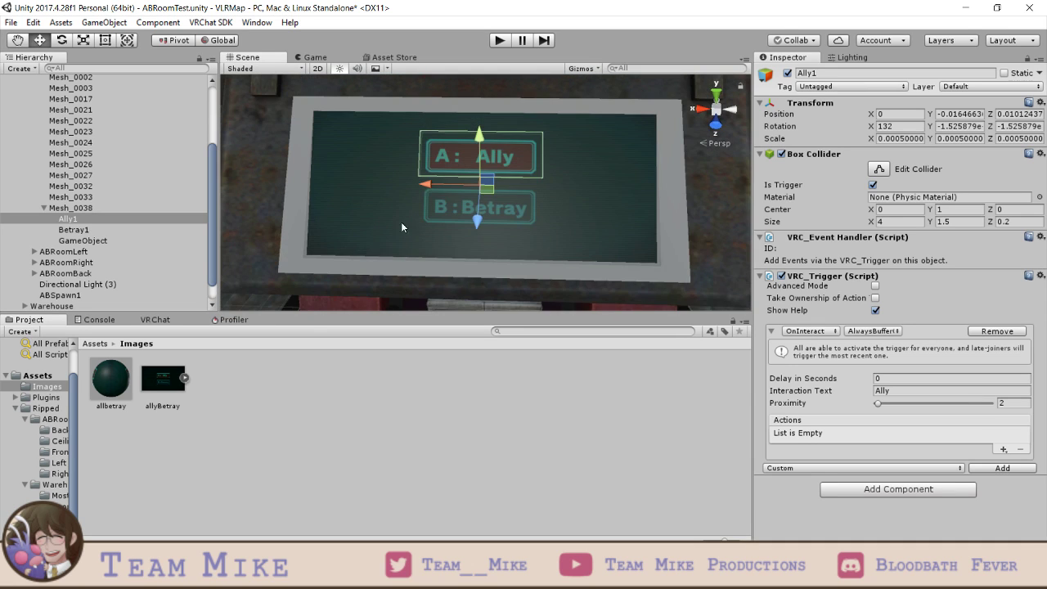
- Set the X scale of the textured plane under Mesh_0038 to 0.00062
click(99, 240)
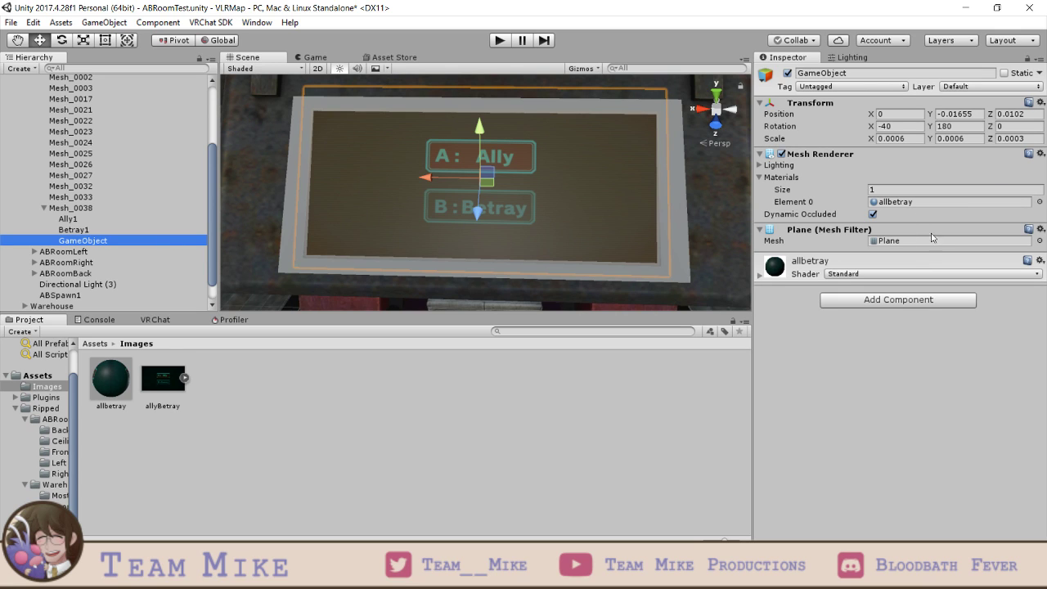
click(904, 140)
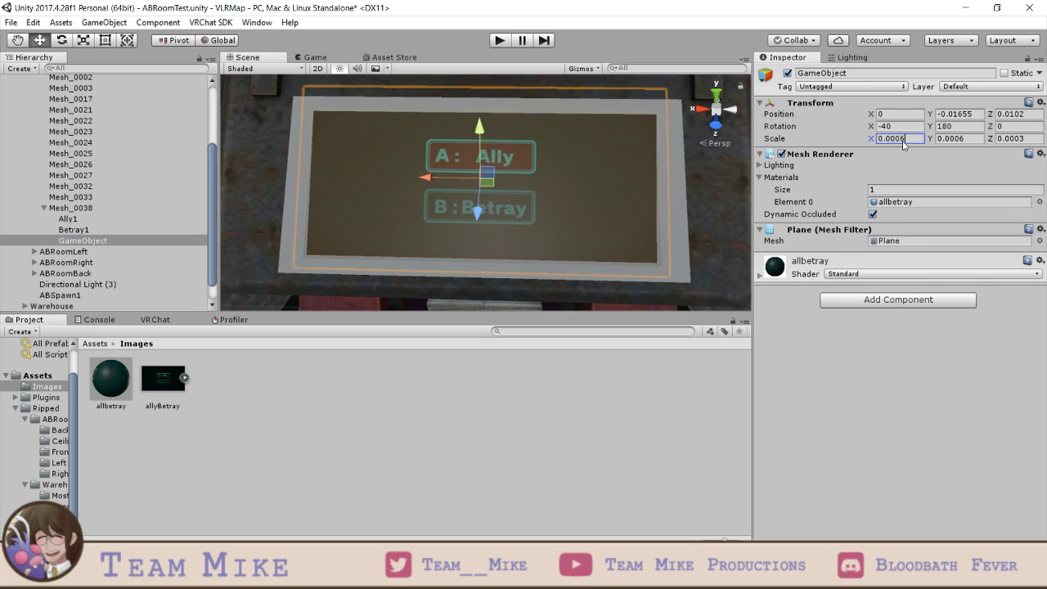
click(80, 220)
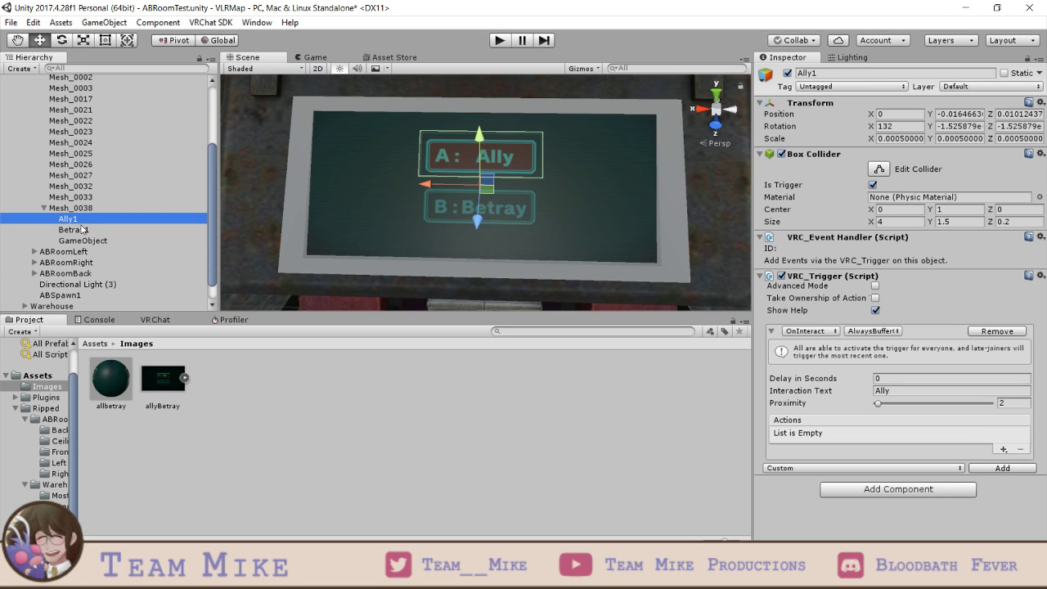
click(85, 241)
click(913, 140)
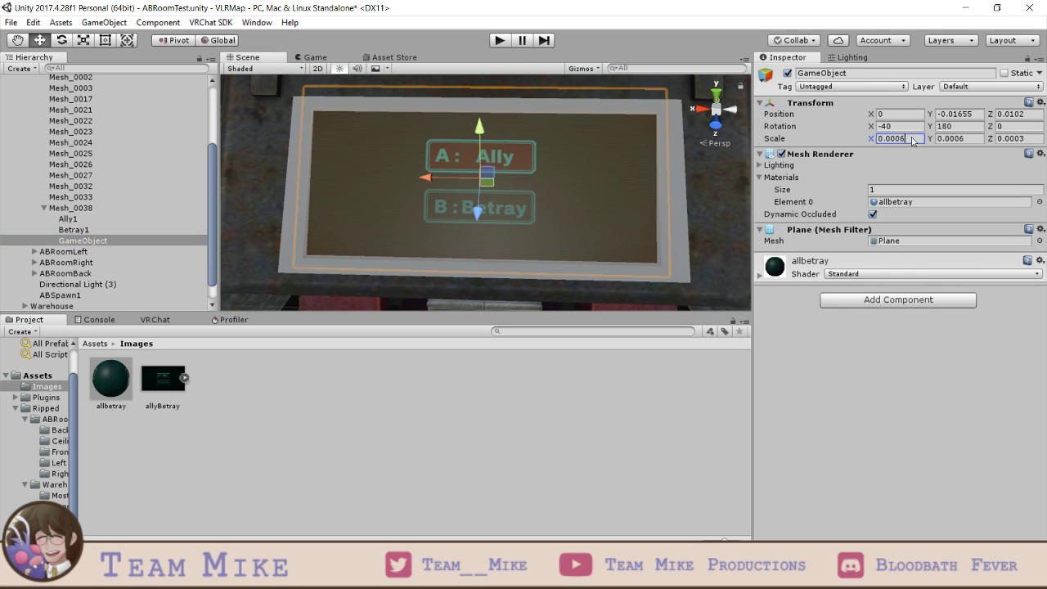
text(2)
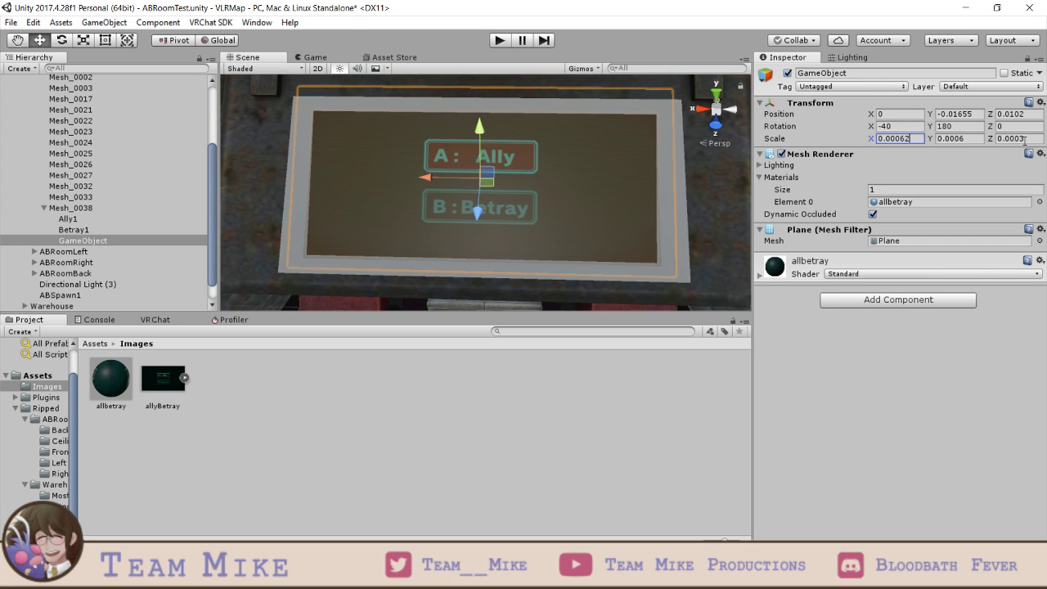
- Try a Z scale of 0.00033 on the plane, then reduce it to 0.00032 to match the console screen's height
click(1024, 141)
key(BackSpace)
text(8)
key(BackSpace)
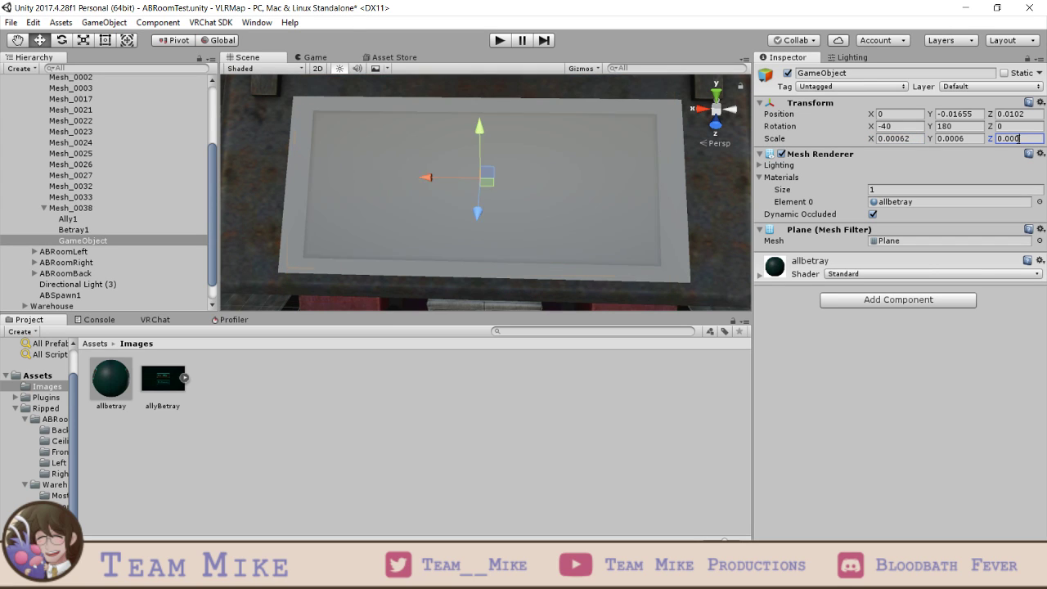
text(33)
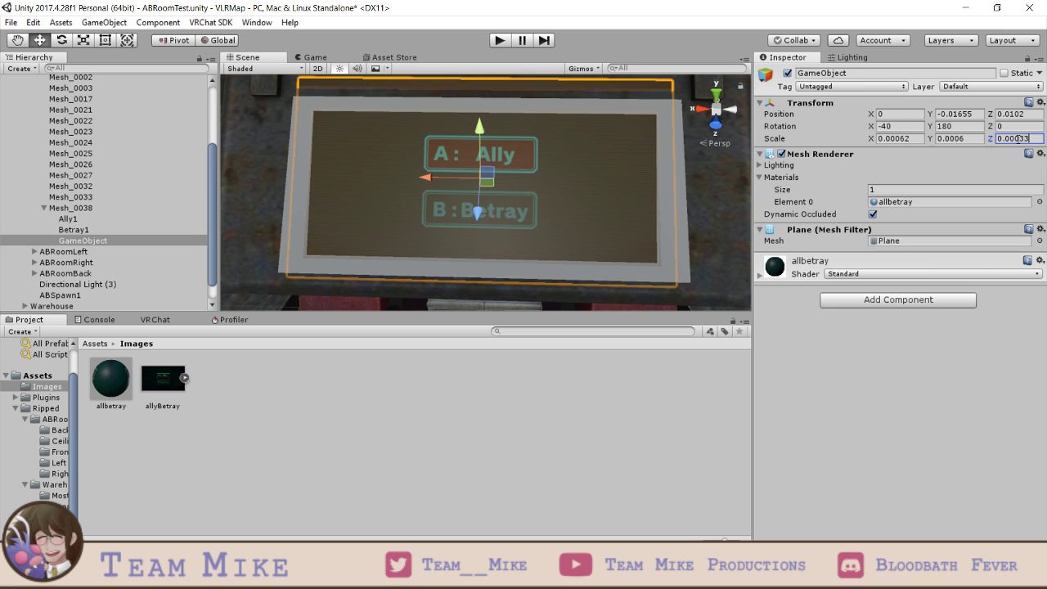
mouse_move(642, 133)
middle_down()
mouse_move(622, 207)
mouse_move(626, 123)
middle_up()
click(1033, 141)
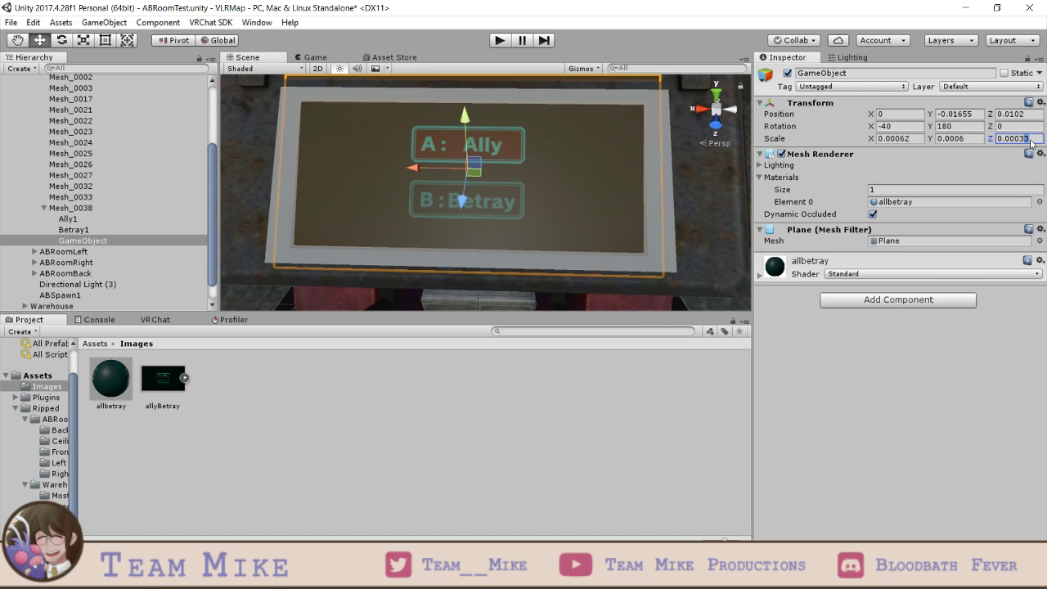
key(BackSpace)
text(2)
scroll(597, 162, down, 5)
middle_drag(596, 163, 587, 200)
scroll(571, 248, up, 5)
scroll(571, 248, down, 5)
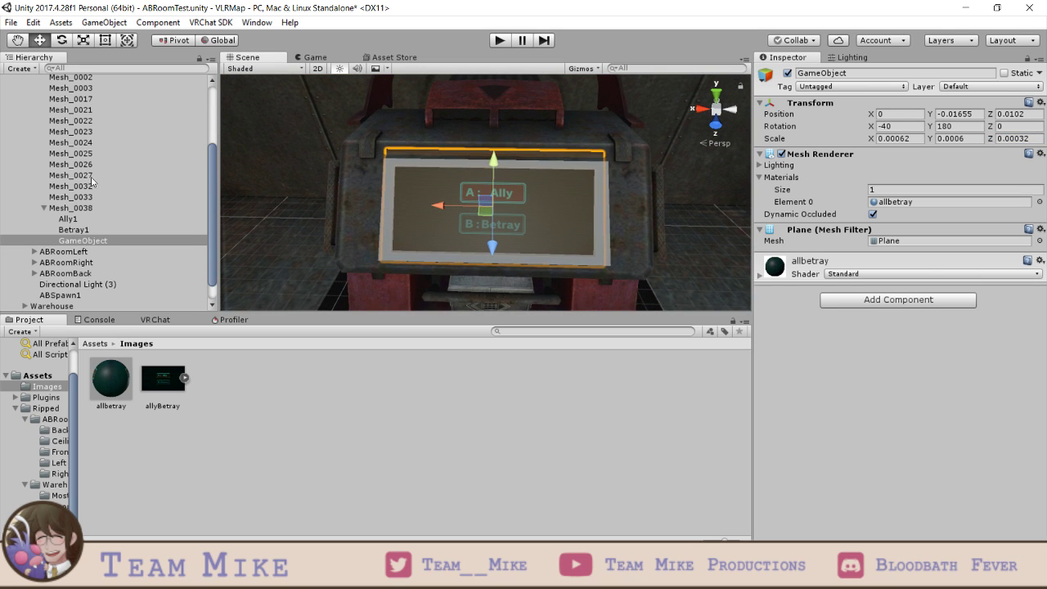
- Compare the plane with the button colliders and shift it to Y -0.01646 and Z 0.0101
click(78, 230)
click(79, 221)
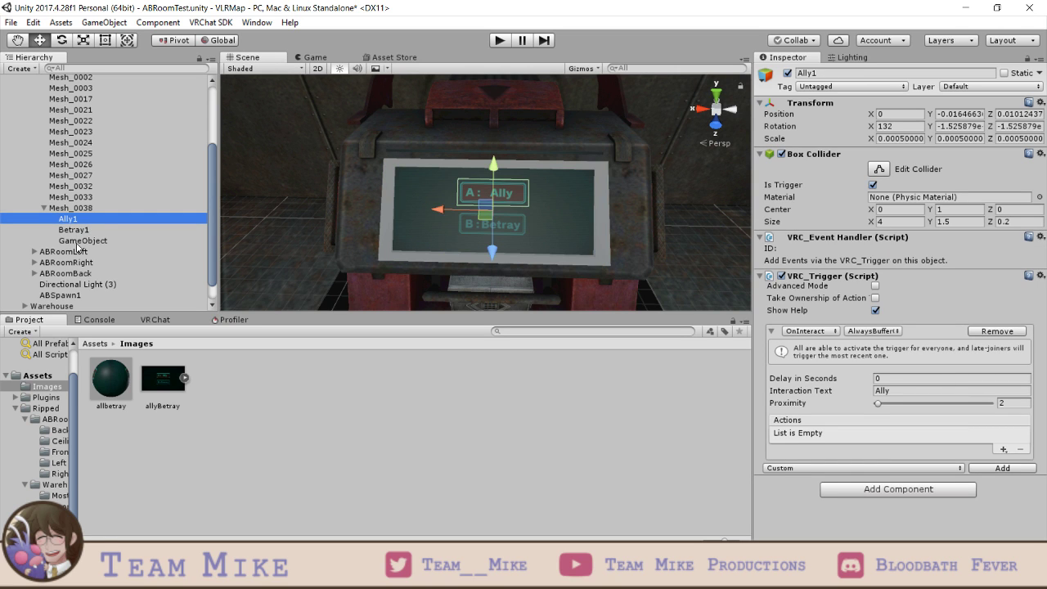
click(81, 242)
scroll(544, 204, up, 5)
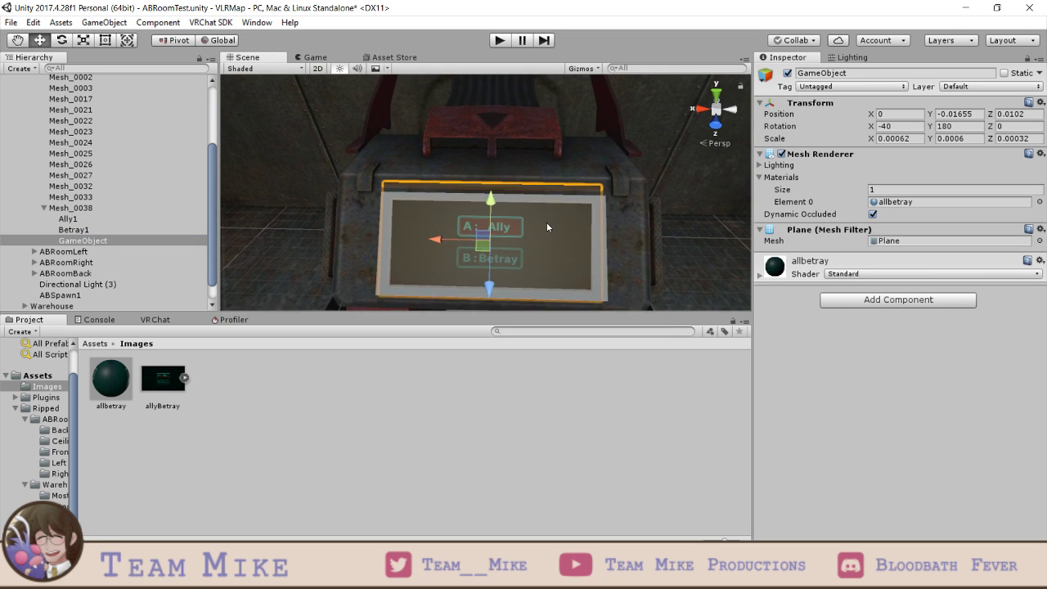
scroll(548, 236, up, 1)
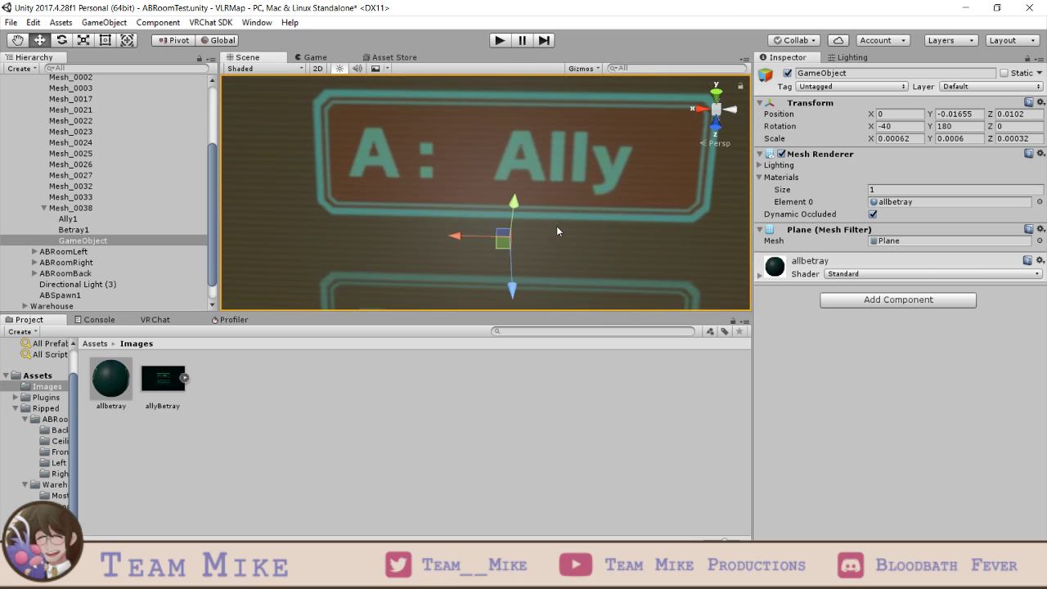
scroll(558, 227, down, 1)
alt+drag(588, 227, 498, 257)
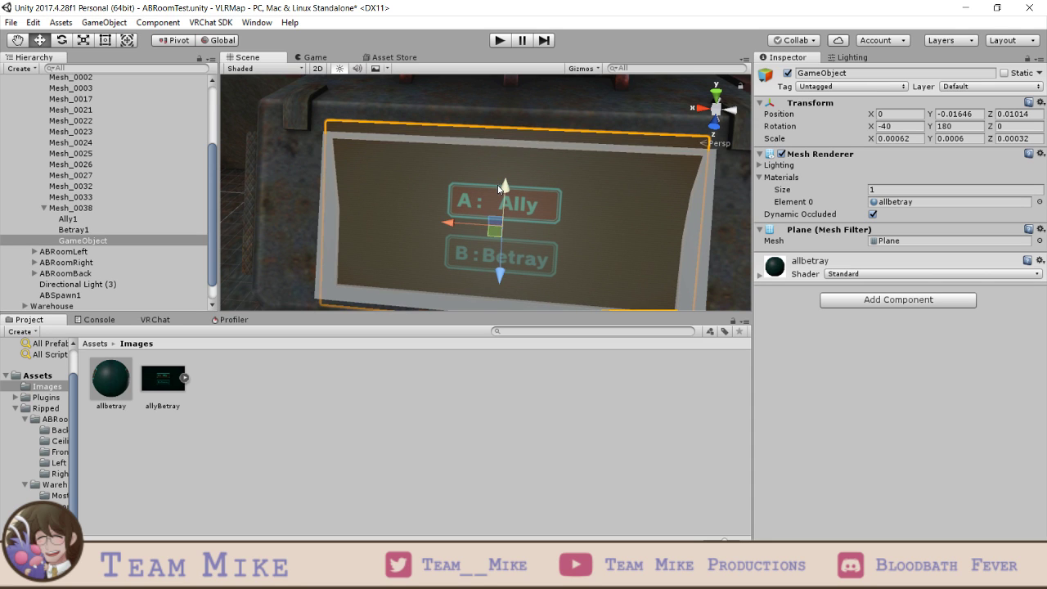
middle_drag(633, 212, 640, 112)
- Inspect the Ally and Betray colliders and the plane from the side for alignment with the slanted screen
click(68, 219)
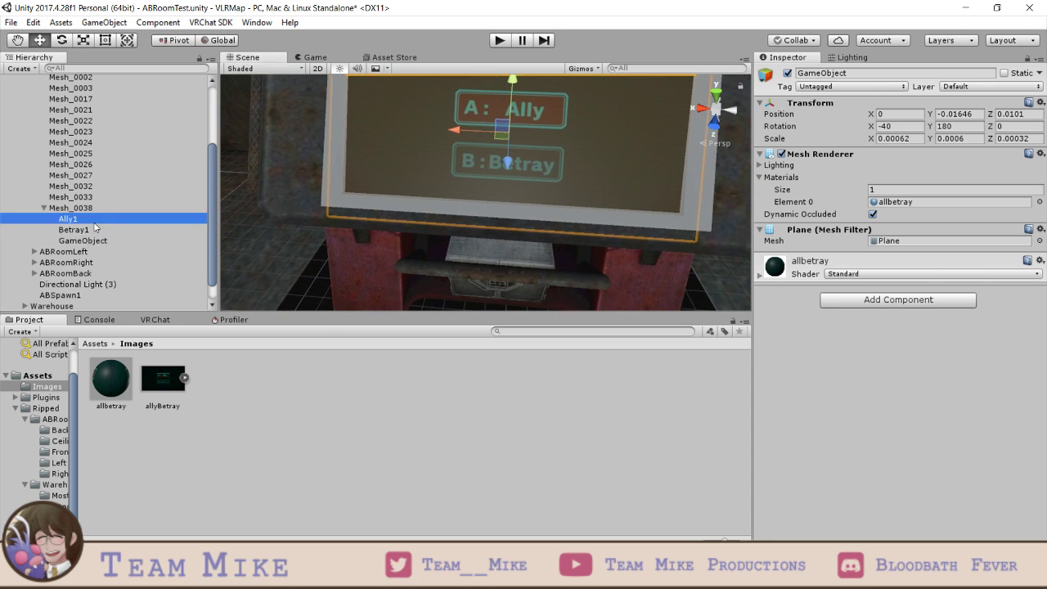
click(78, 230)
right_drag(385, 220, 415, 175)
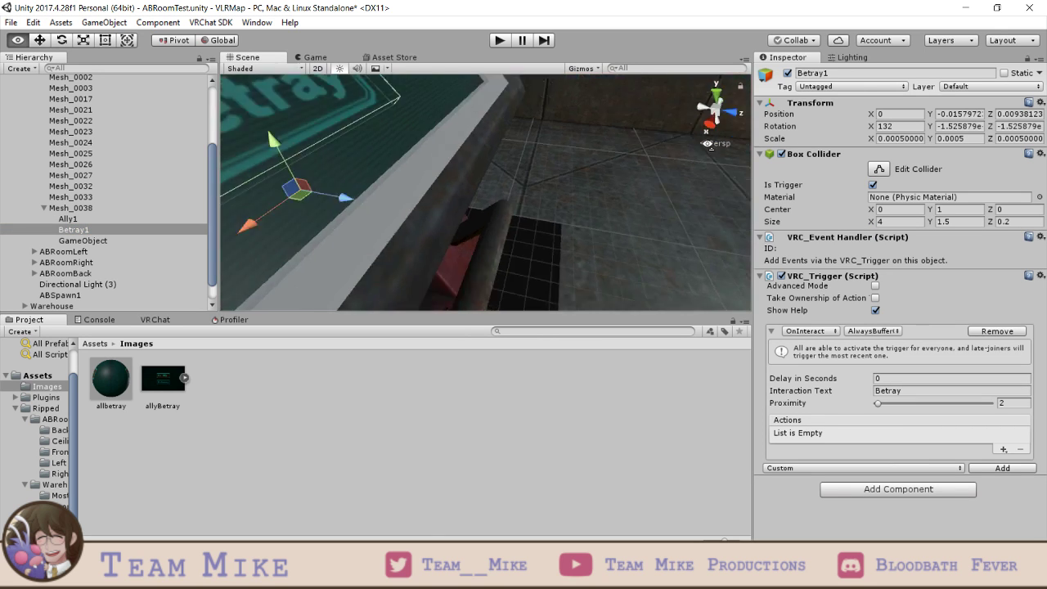
scroll(415, 176, down, 5)
scroll(433, 202, up, 5)
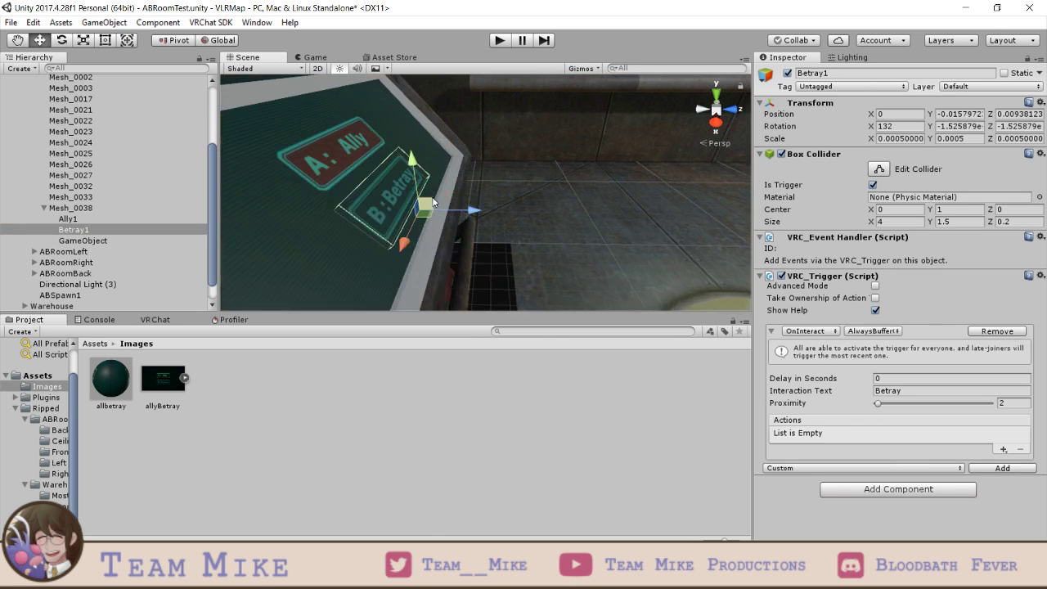
click(110, 218)
middle_drag(428, 210, 485, 192)
scroll(449, 197, down, 3)
click(104, 230)
click(123, 240)
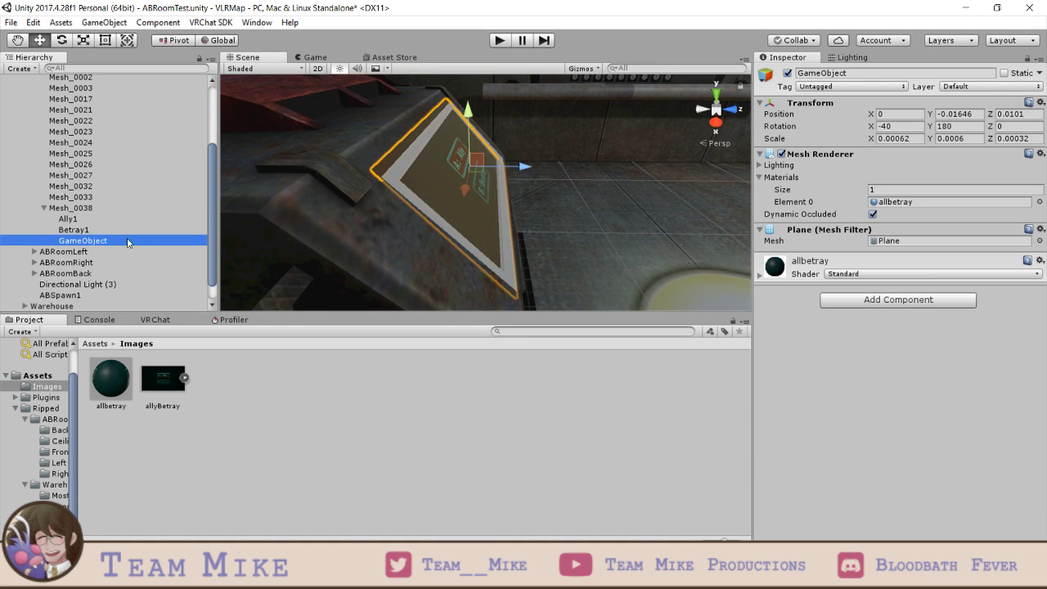
mouse_move(555, 221)
middle_down()
mouse_move(545, 209)
mouse_move(564, 233)
middle_up()
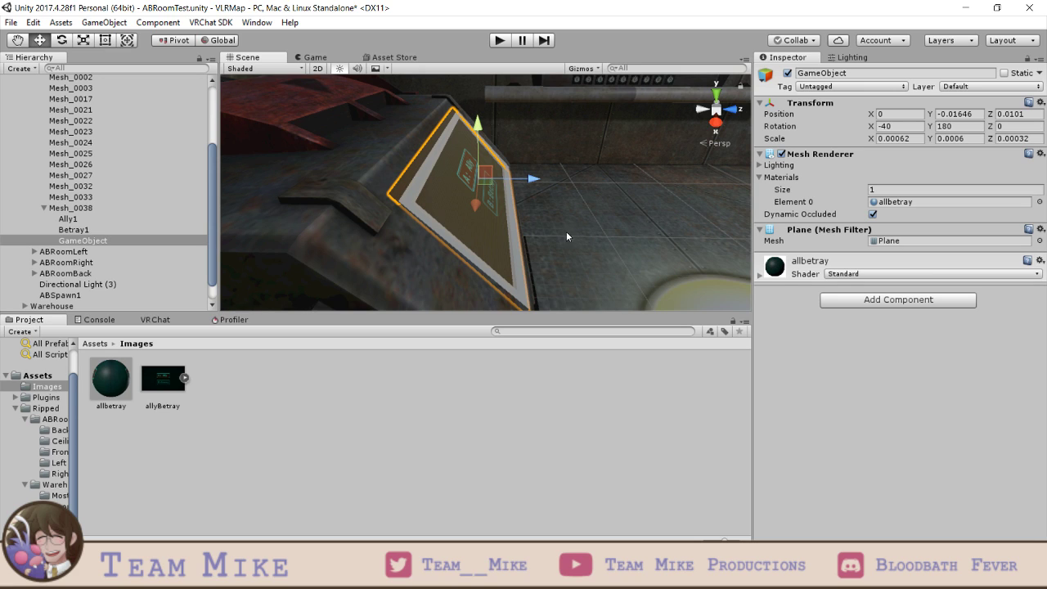
- Try an X scale of 0.00064 on the plane, then restore it to 0.00062
click(908, 139)
key(BackSpace)
text(4)
key(BackSpace)
text(2)
- Set the plane's Z scale to 0.00034
middle_drag(537, 205, 428, 230)
right_drag(508, 250, 282, 252)
middle_drag(417, 233, 534, 259)
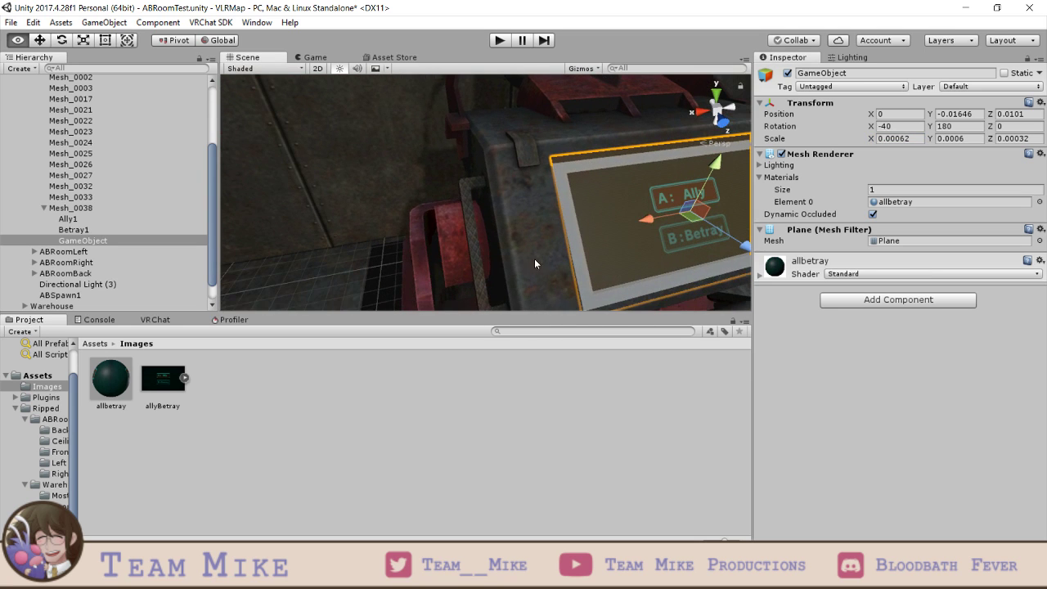
click(1026, 140)
key(BackSpace)
text(4)
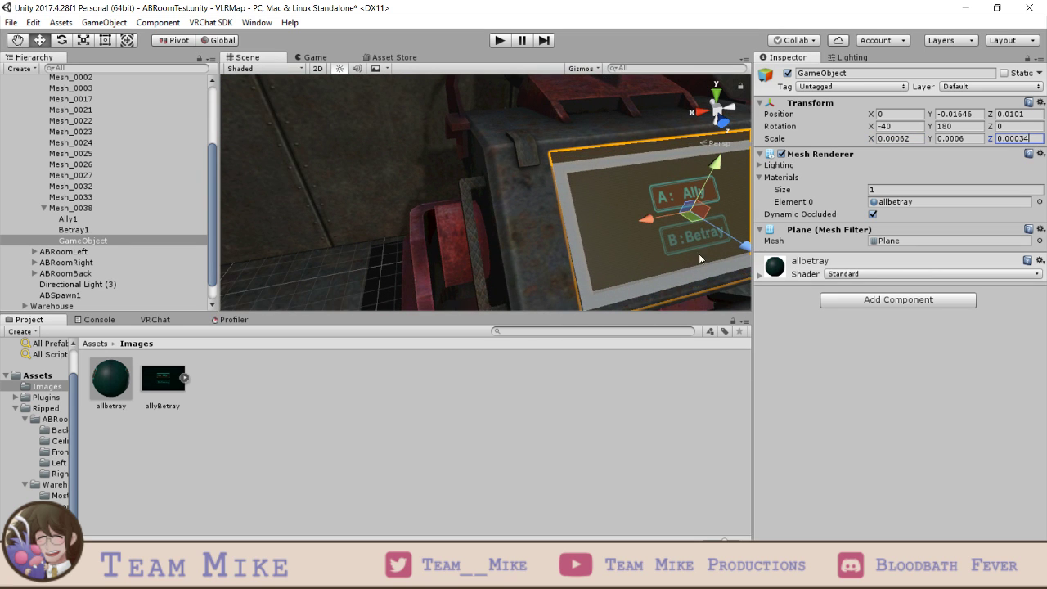
- Check the plane and the button colliders on the console from several angles and save the scene
scroll(725, 257, up, 5)
middle_drag(724, 257, 640, 208)
scroll(661, 219, down, 7)
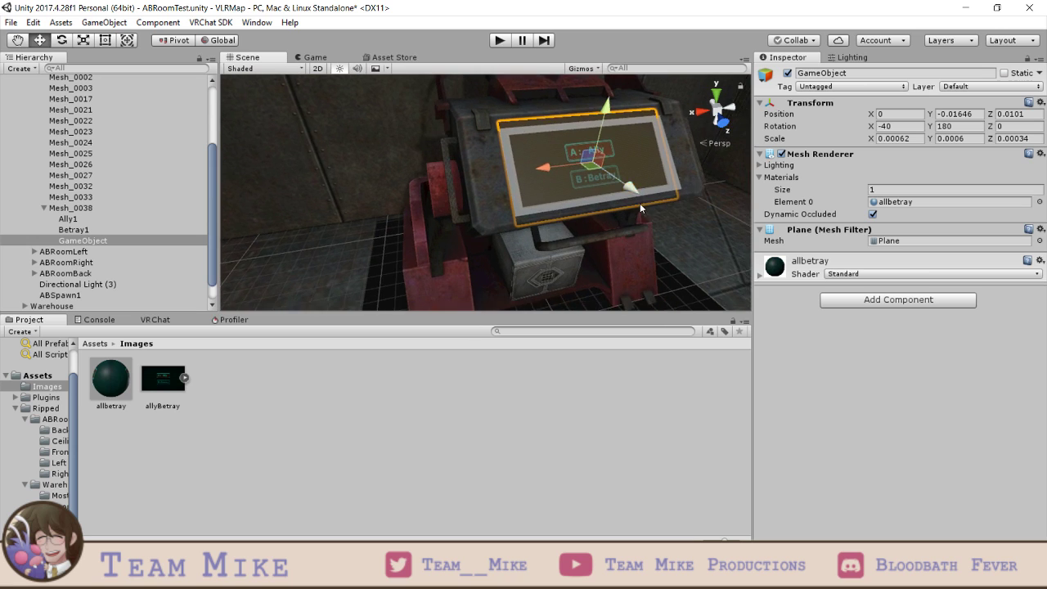
right_drag(640, 203, 709, 198)
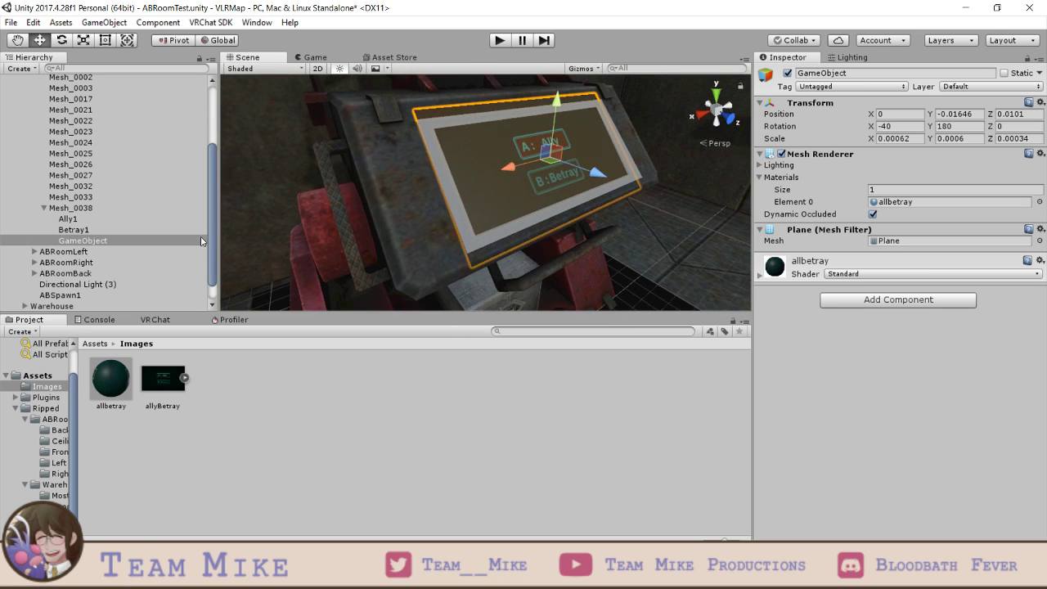
click(87, 230)
click(88, 219)
middle_drag(540, 152, 720, 151)
right_drag(718, 150, 566, 219)
key(f)
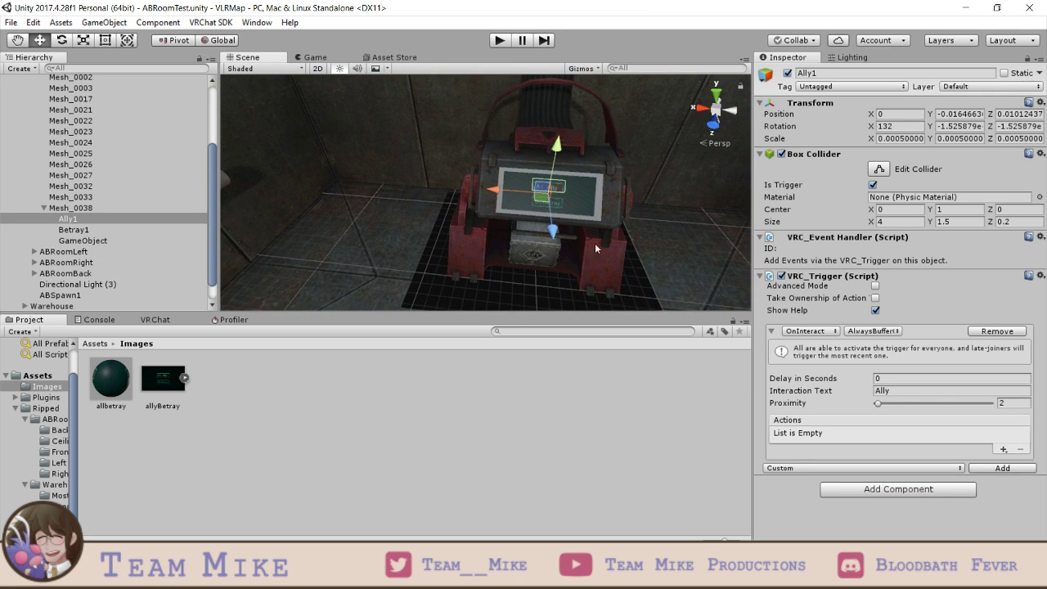
right_drag(412, 250, 511, 244)
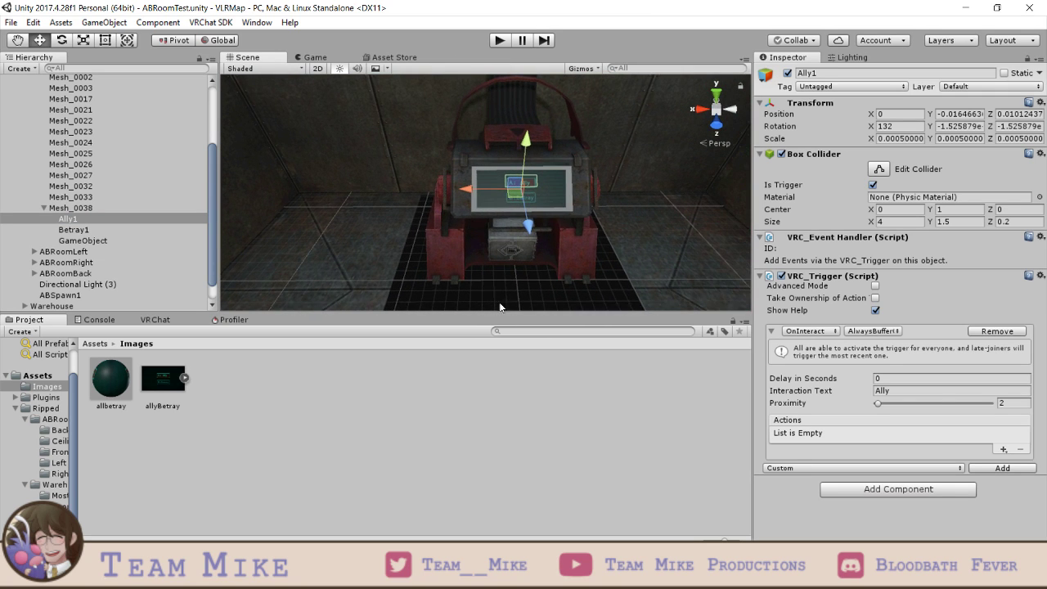
- Duplicate the openGate sound object inside the Sounds group
scroll(147, 270, down, 3)
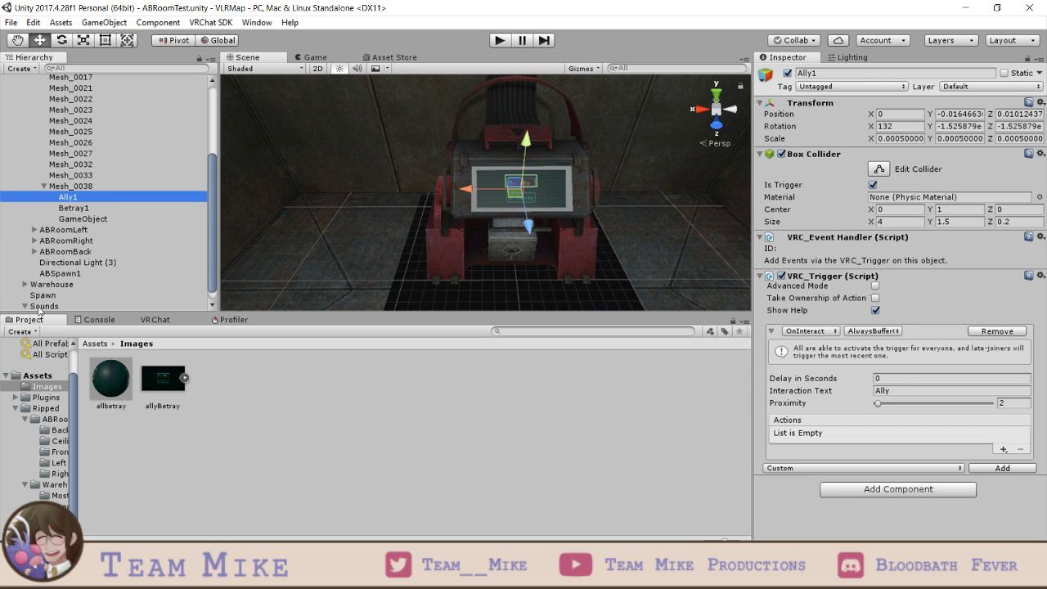
click(44, 306)
key(ctrl+d)
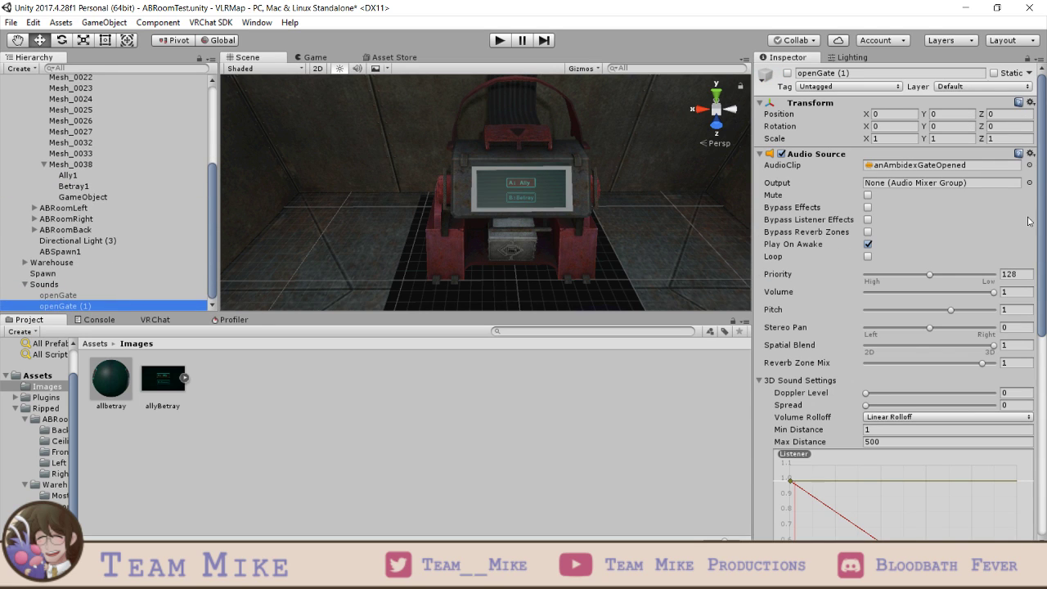
- Assign the finishRound clip to the Audio Source of the duplicated sound object
click(939, 169)
drag(214, 378, 408, 423)
click(116, 297)
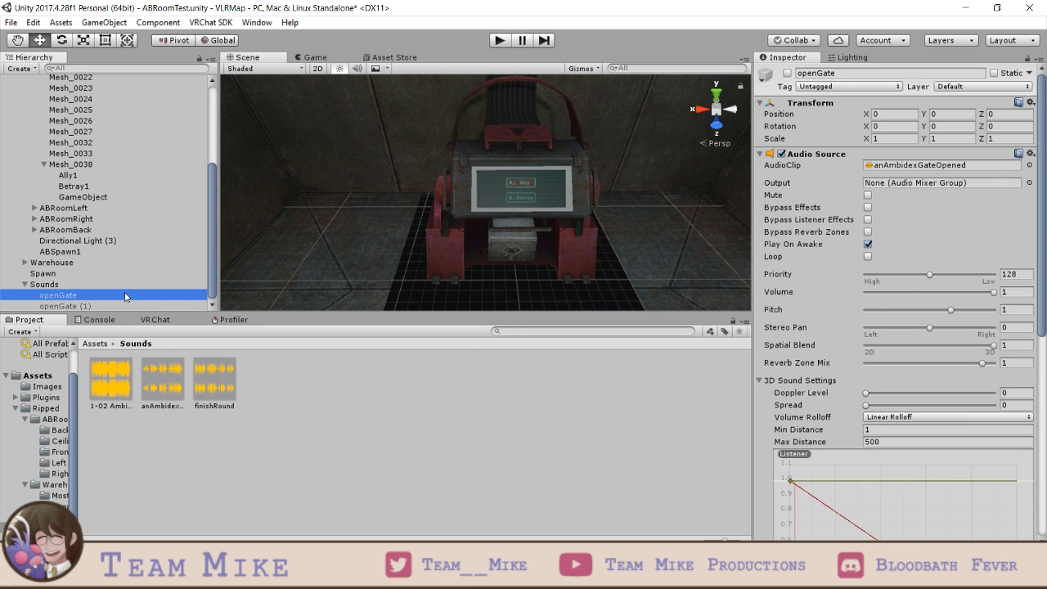
click(102, 306)
drag(202, 381, 925, 167)
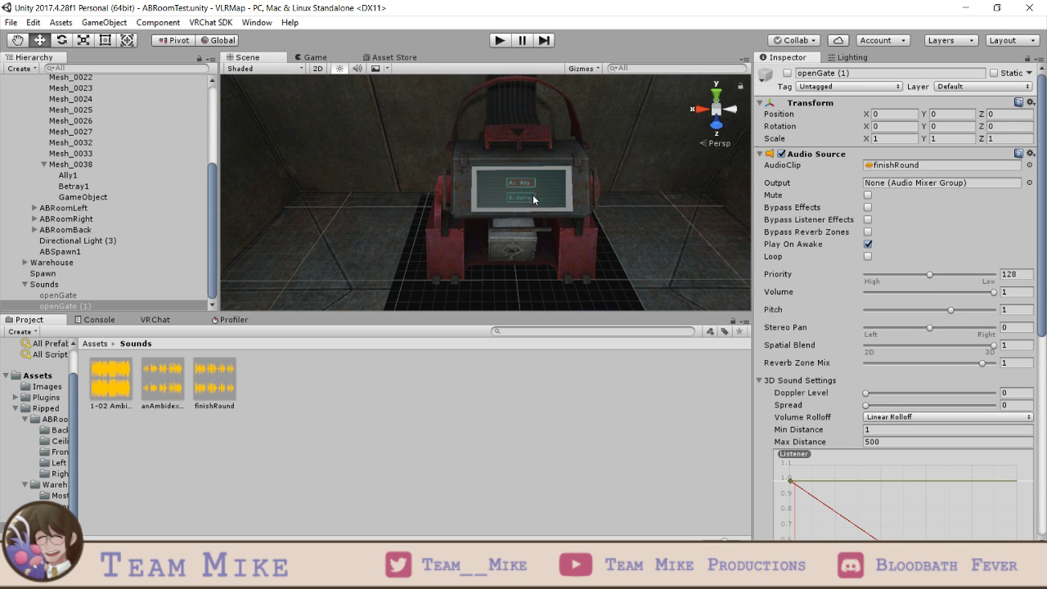
- Parent the Ally1 and Betray1 buttons to the textured plane object under Mesh_0038
scroll(533, 198, up, 10)
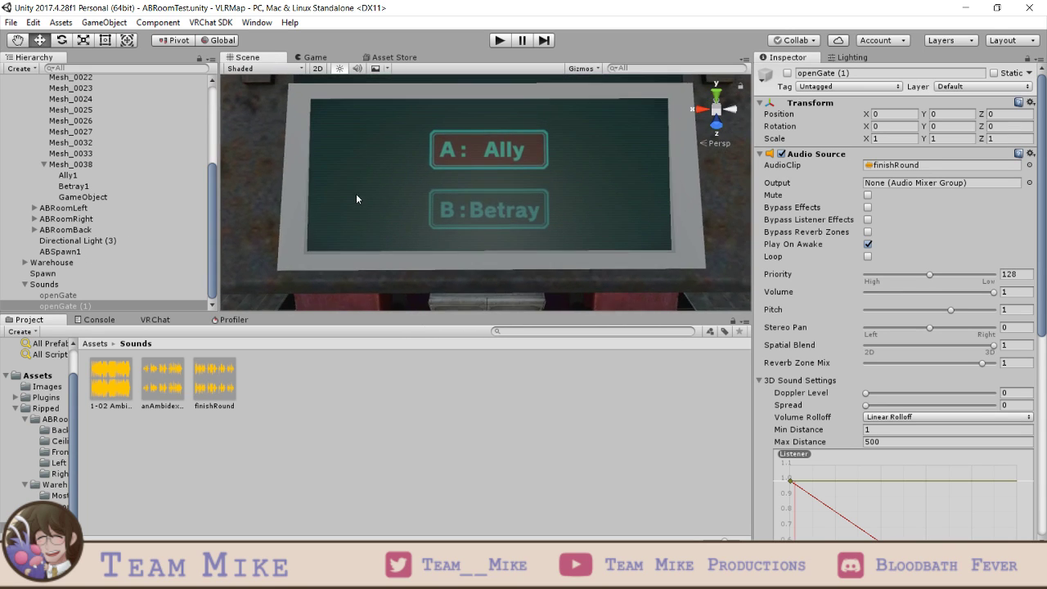
click(75, 186)
ctrl+click(78, 175)
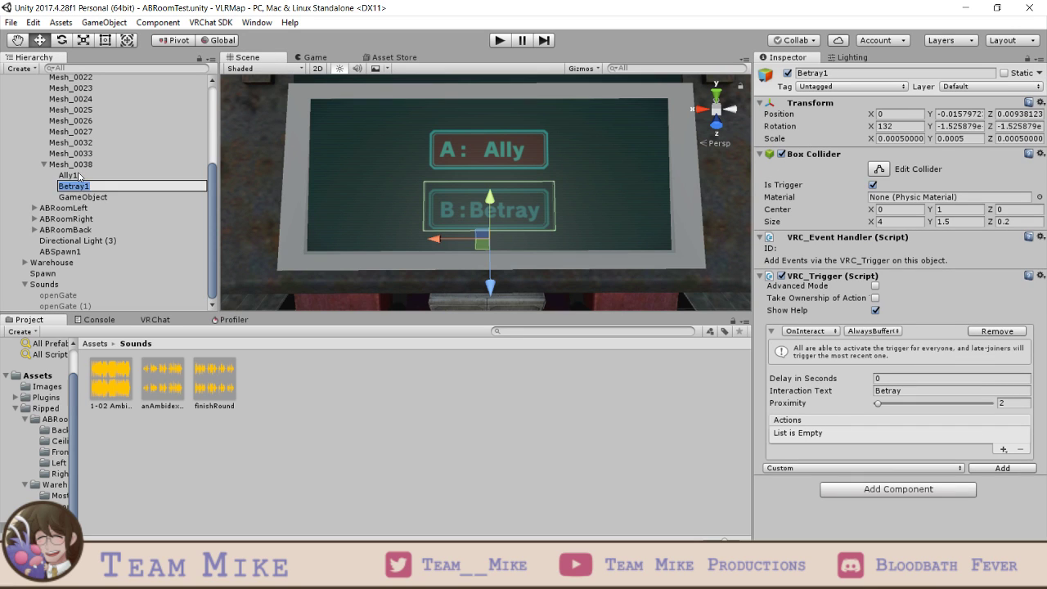
drag(79, 175, 85, 197)
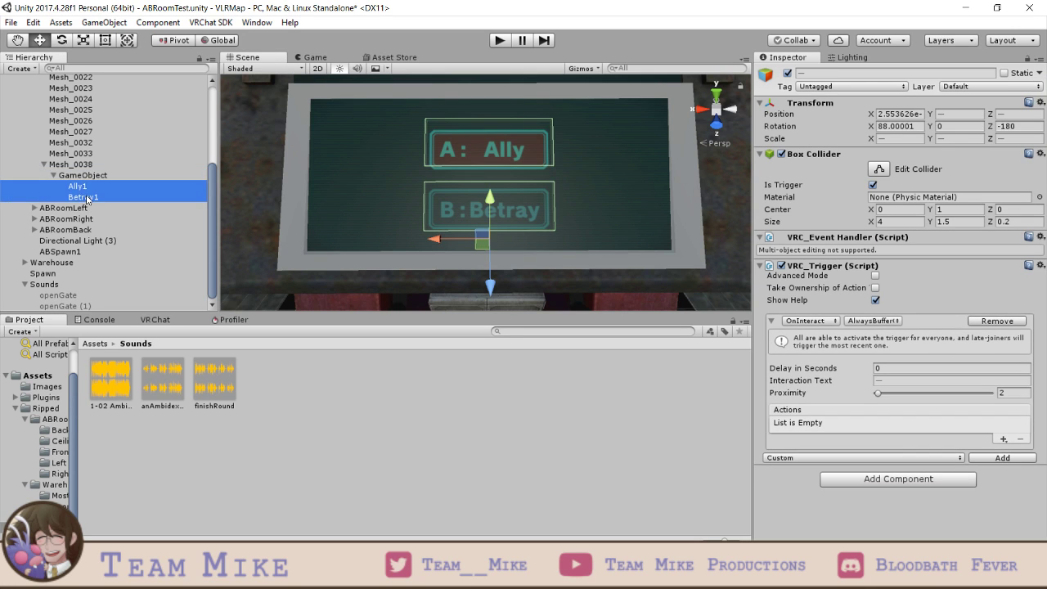
click(90, 177)
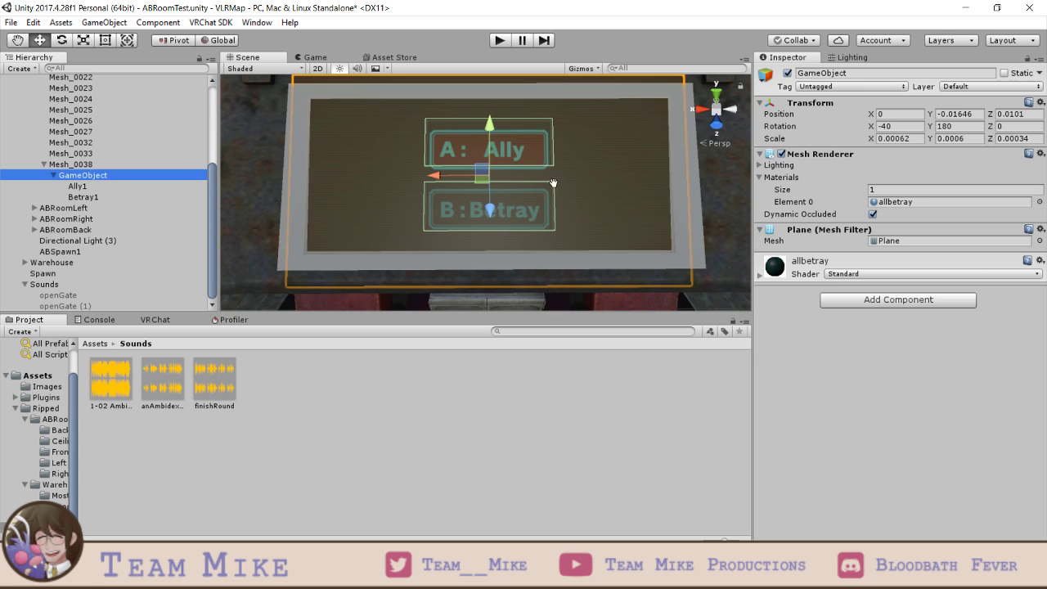
- Add a SetGameObjectActive action to the Ally1 and Betray1 triggers together, with the textured plane GameObject as receiver and operation False
click(78, 187)
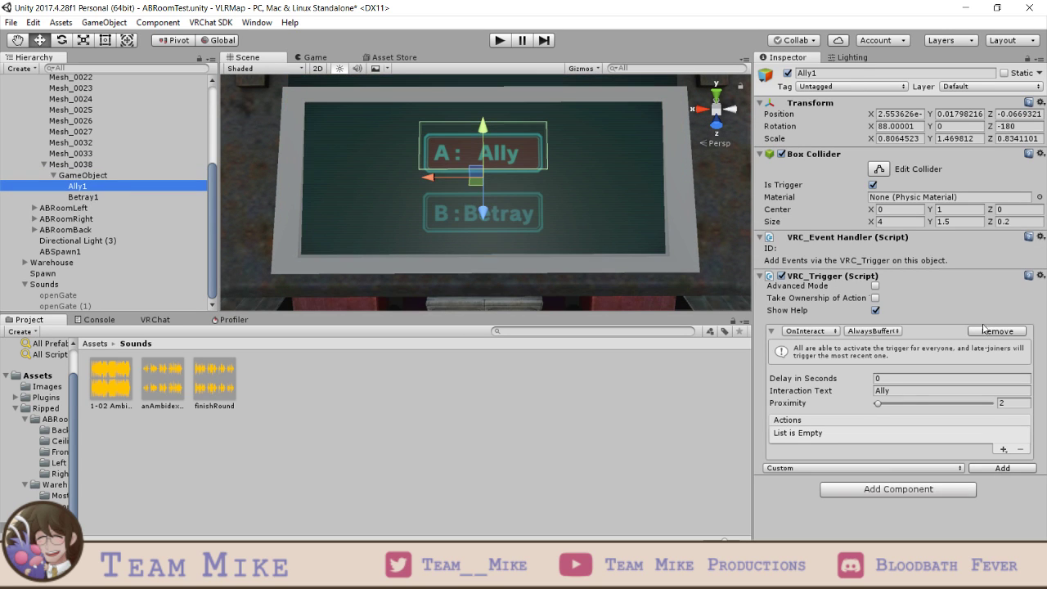
ctrl+click(117, 199)
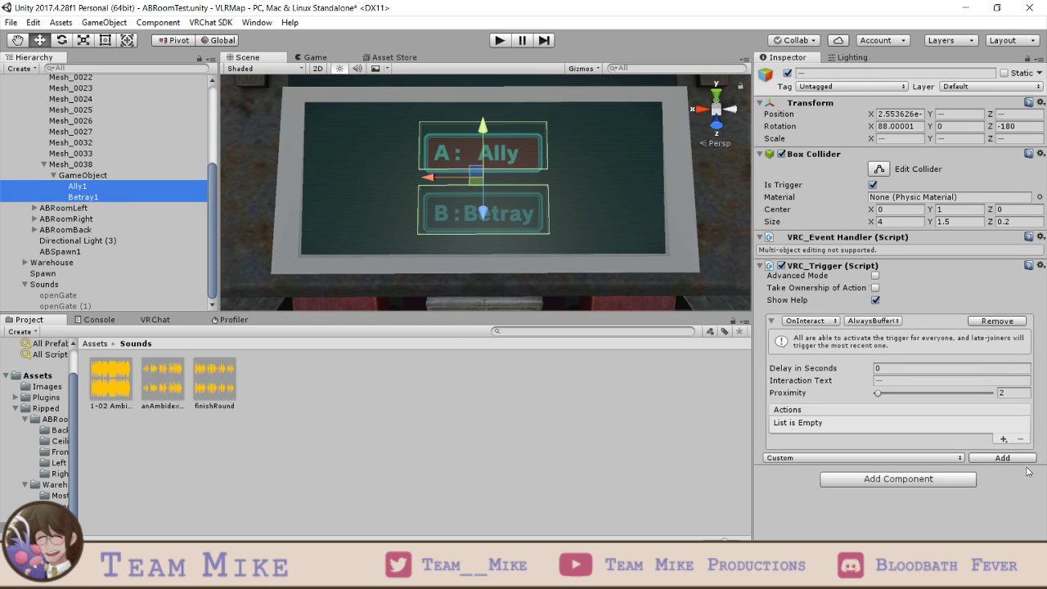
click(1003, 440)
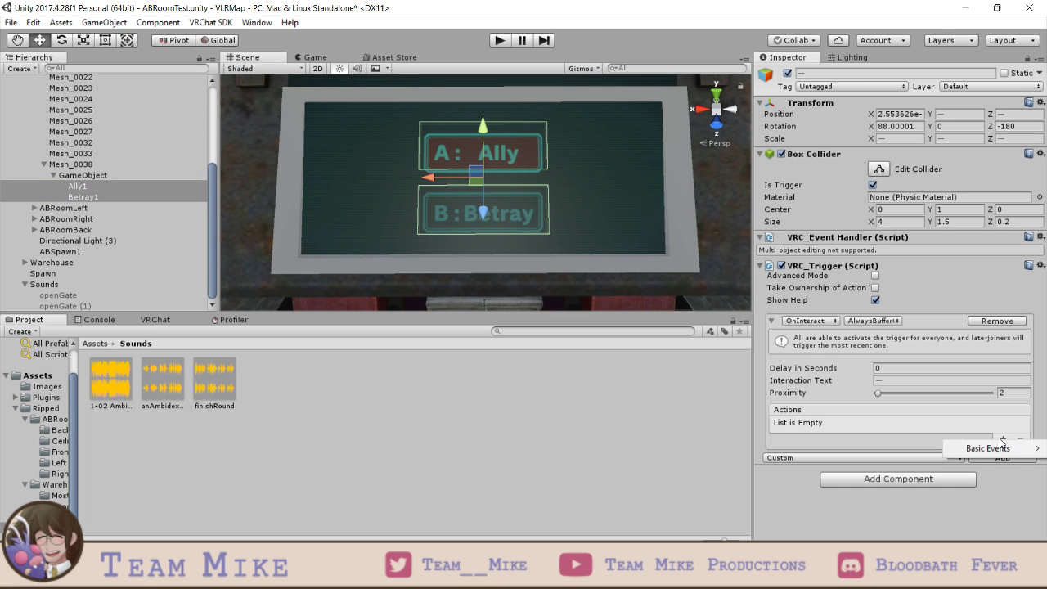
mouse_move(1002, 446)
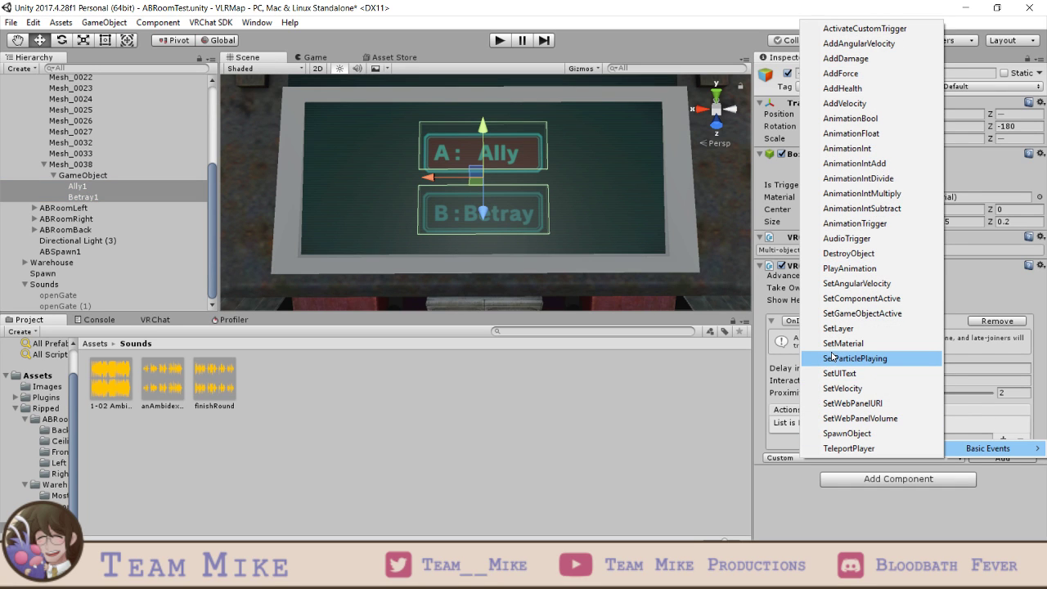
click(870, 314)
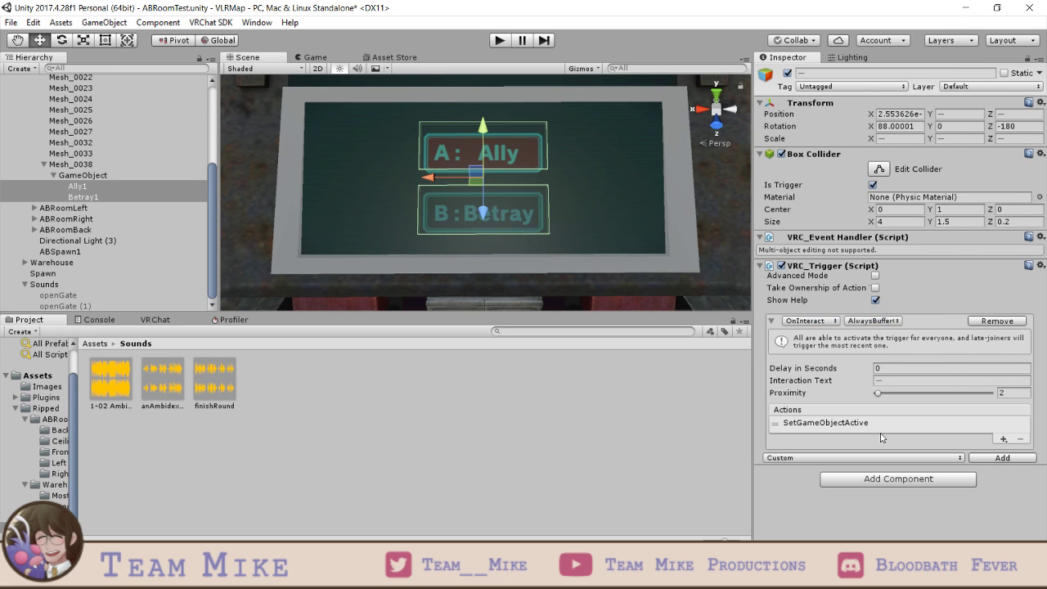
scroll(932, 432, down, 1)
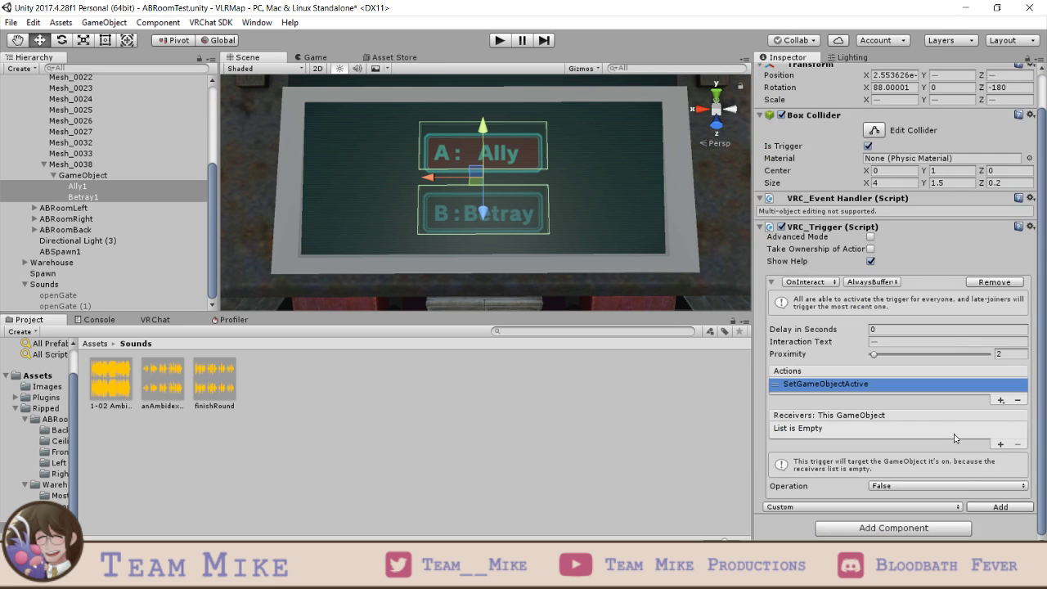
click(1000, 444)
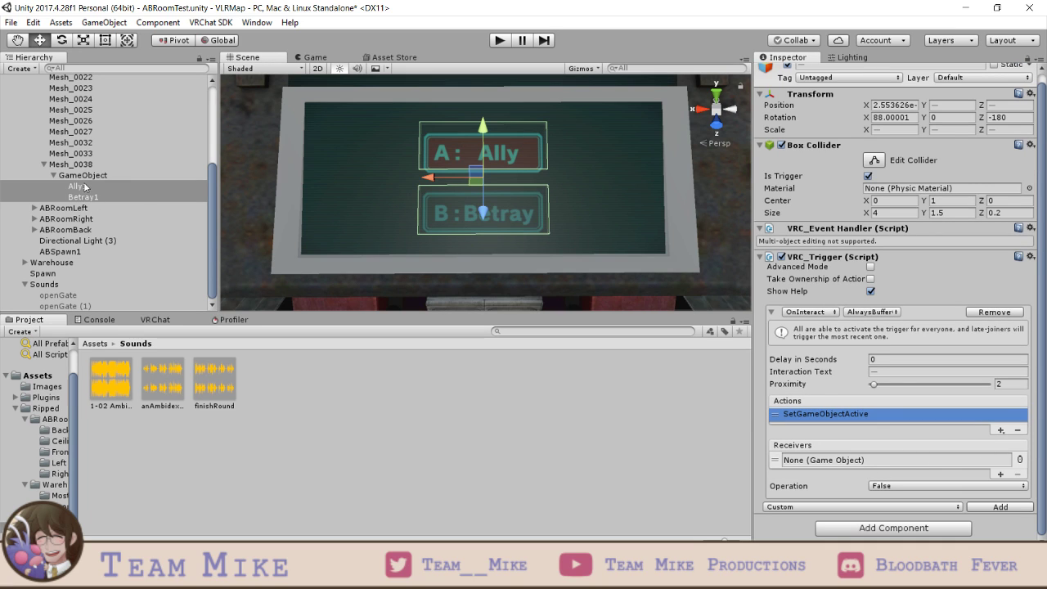
drag(86, 175, 852, 468)
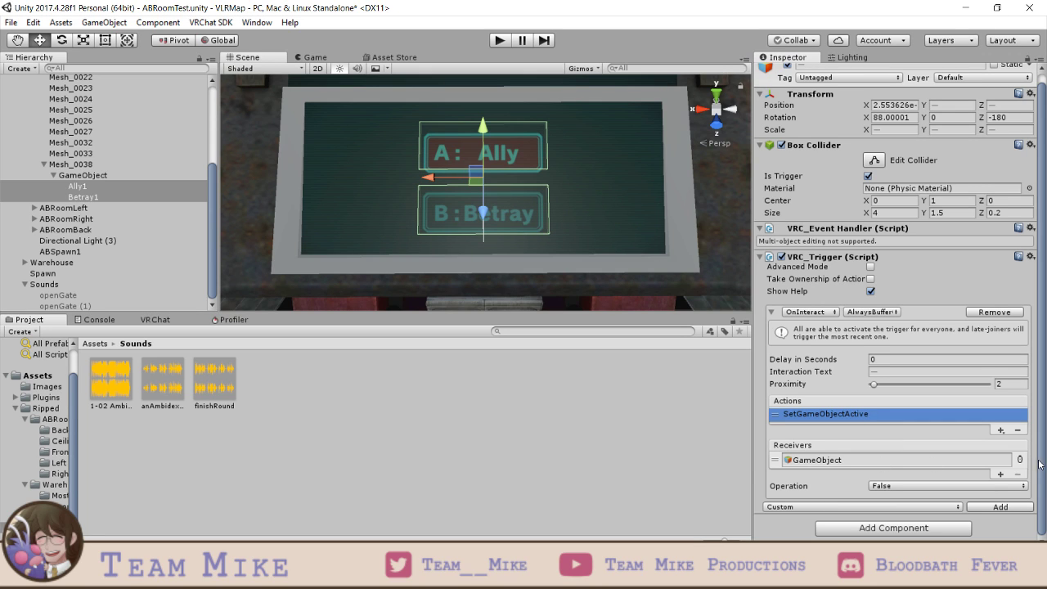
- Add a second SetGameObjectActive action to both button triggers and assign an object to its new receiver slot
click(997, 429)
mouse_move(993, 439)
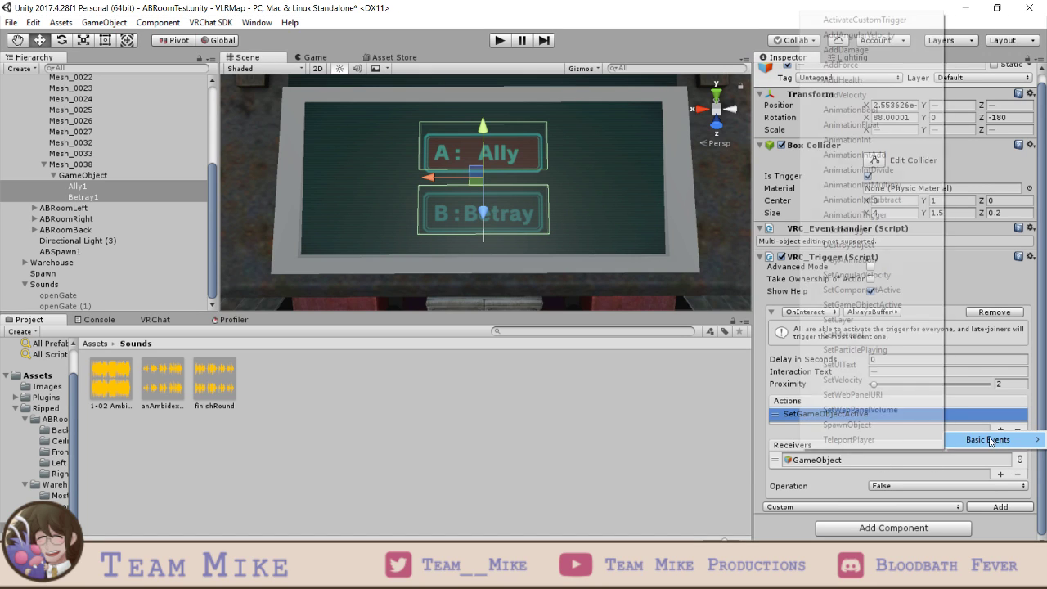
click(862, 304)
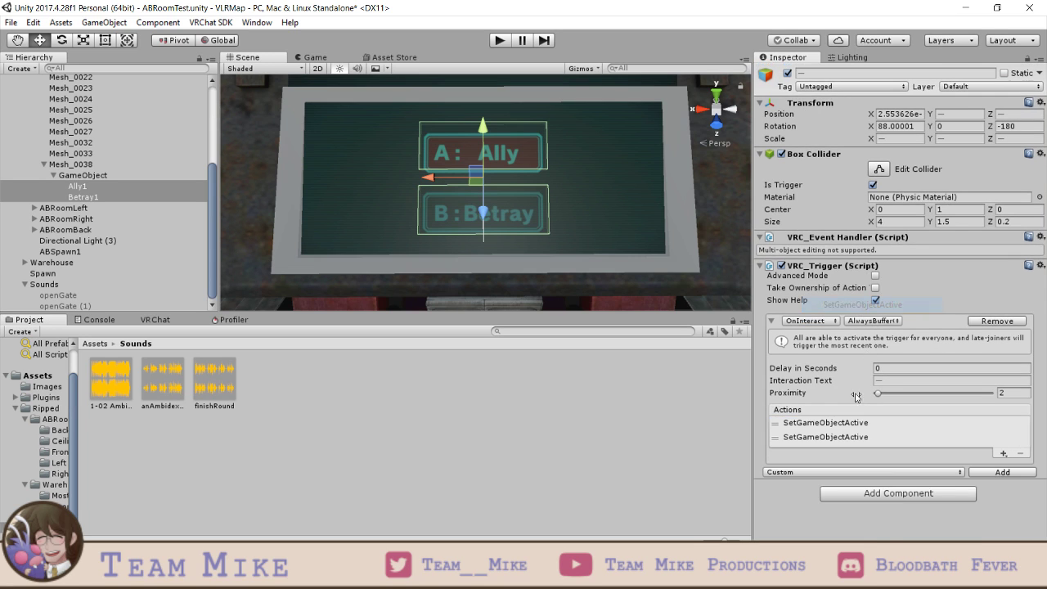
click(849, 436)
click(1000, 497)
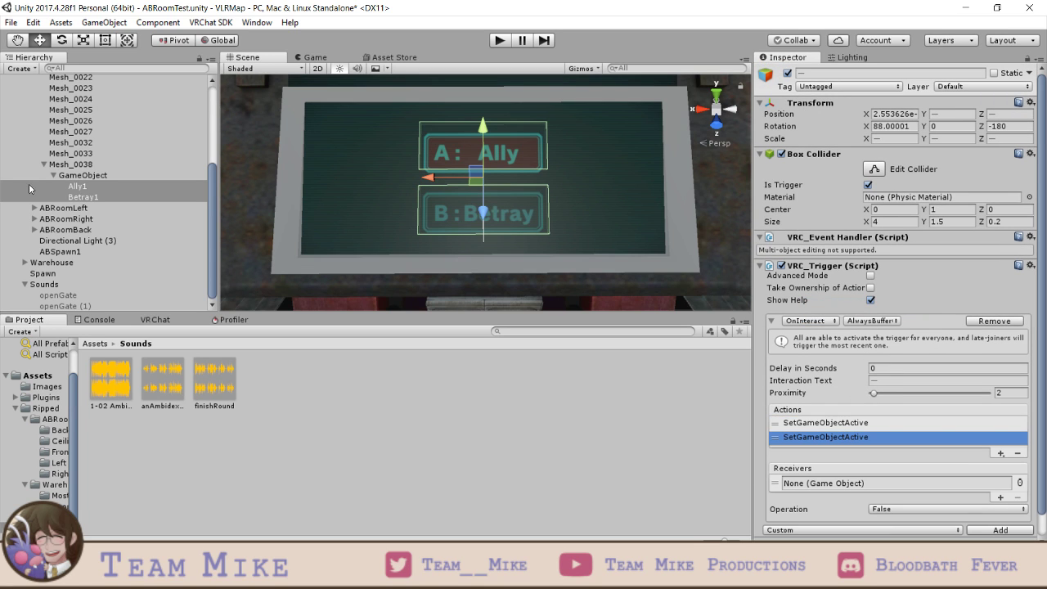
drag(750, 479, 843, 485)
- Rename the duplicated openGate sound object as finishRound and save the scene
click(78, 307)
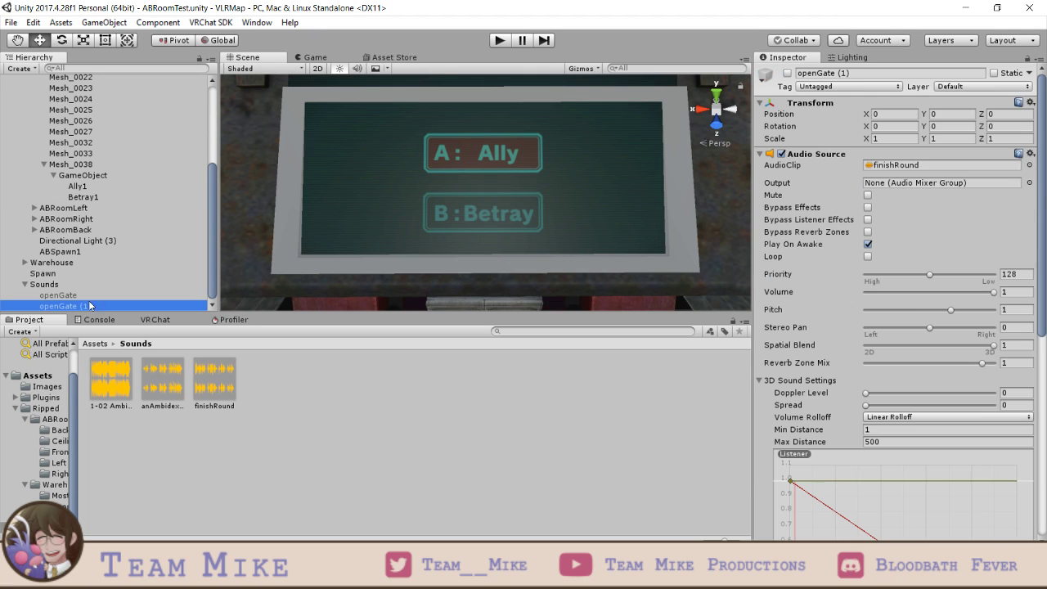
click(899, 72)
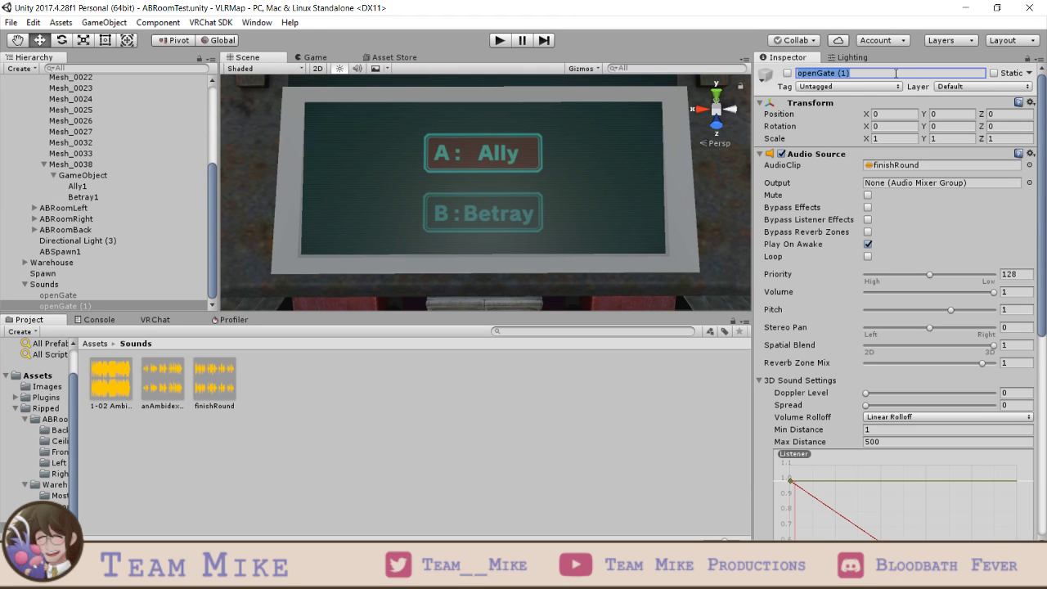
text(finishRound)
key(Return)
key(ctrl+s)
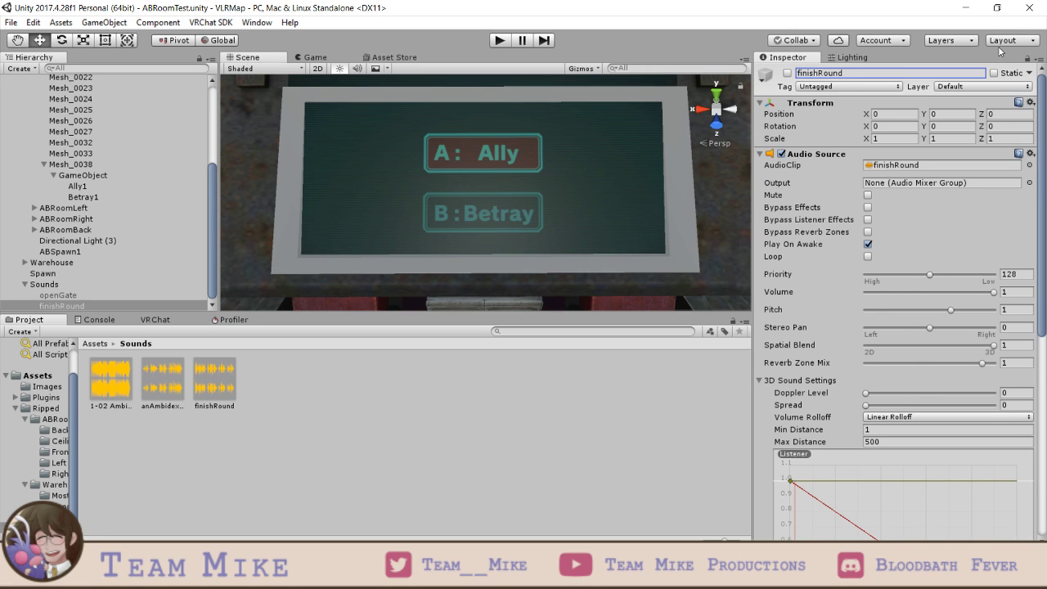
- Launch a new VRChat test build of the scene from the SDK settings
scroll(483, 163, down, 3)
scroll(484, 164, up, 3)
click(155, 322)
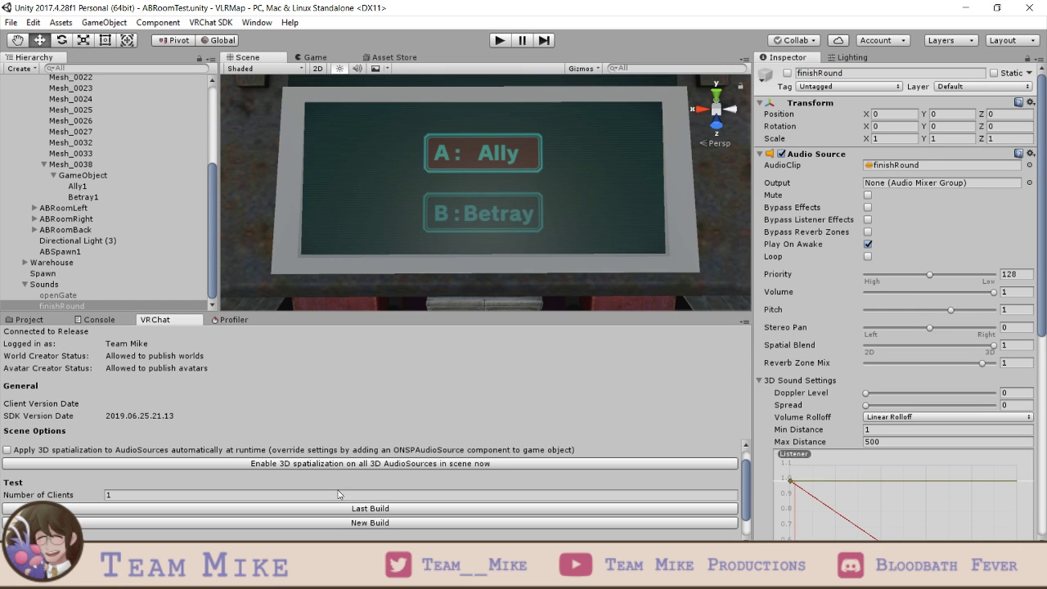
click(337, 523)
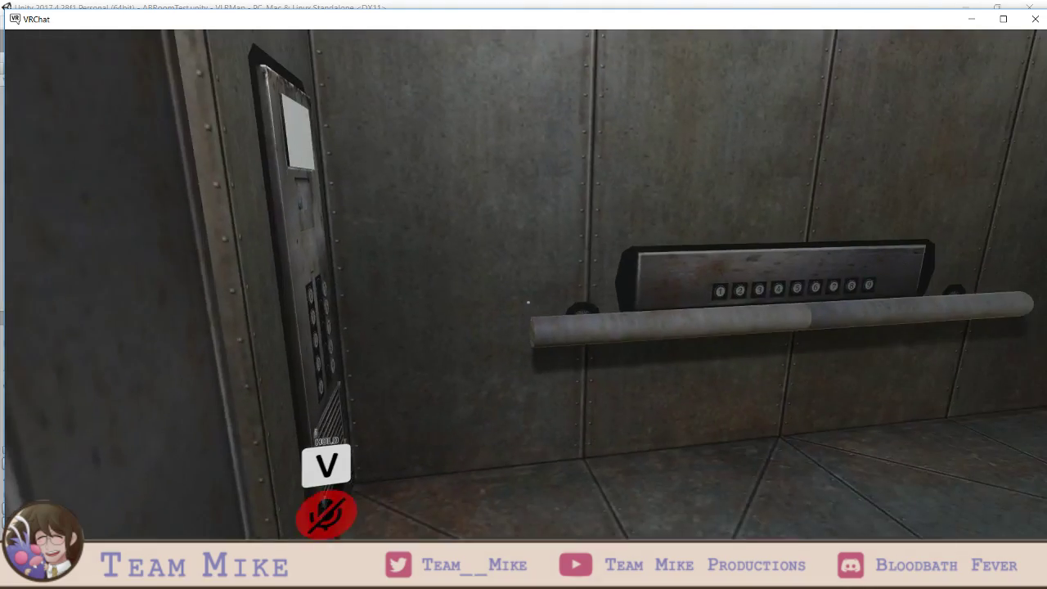
- In the VRChat test client, approach the voting console and check the Ally and Betray interaction prompts from different angles
key(v)
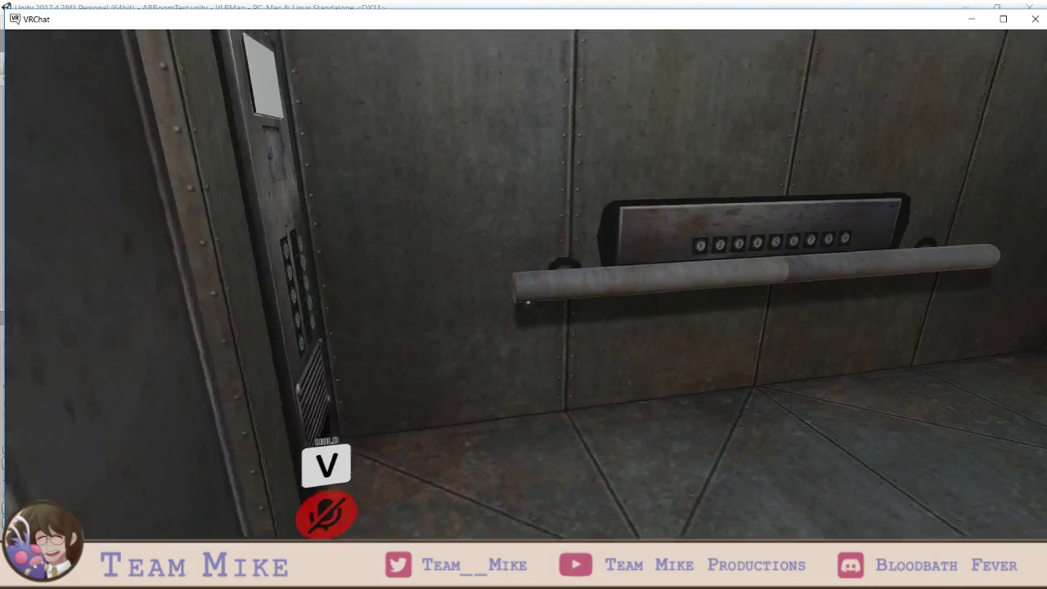
key(w)
key(w)
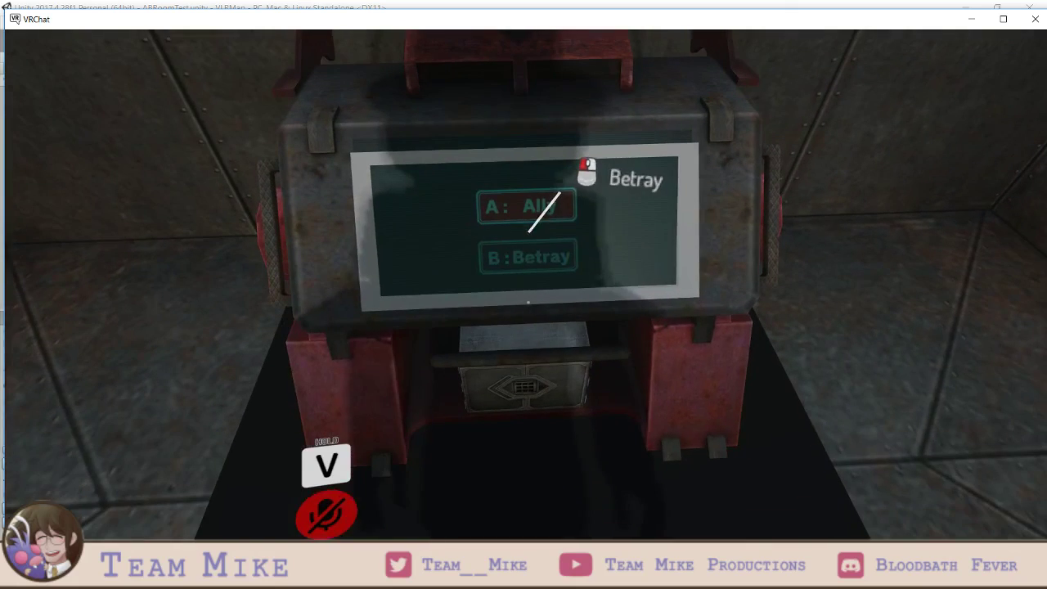
key(v)
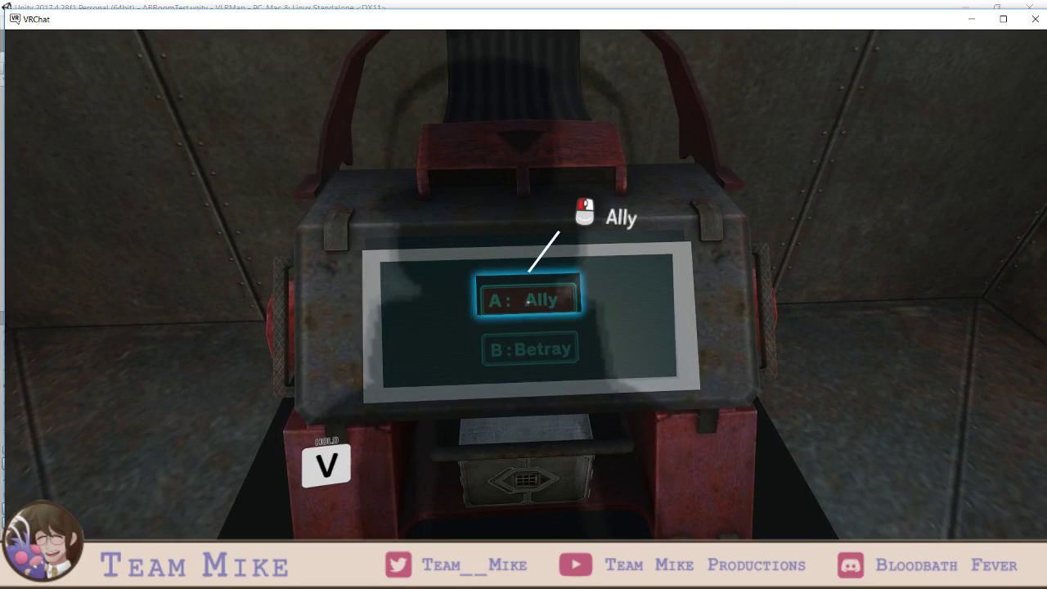
key(v)
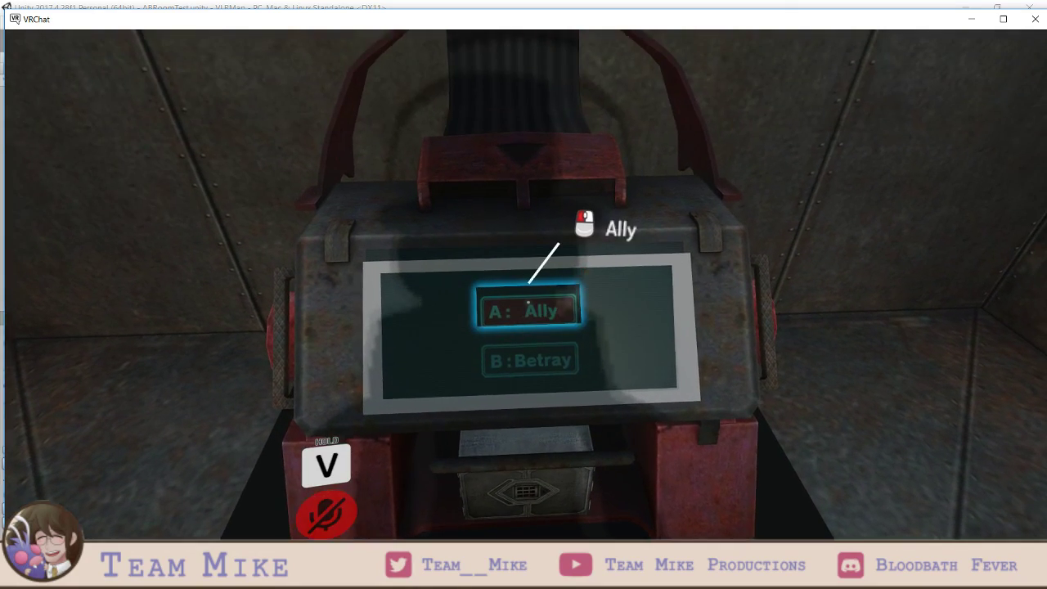
key(a)
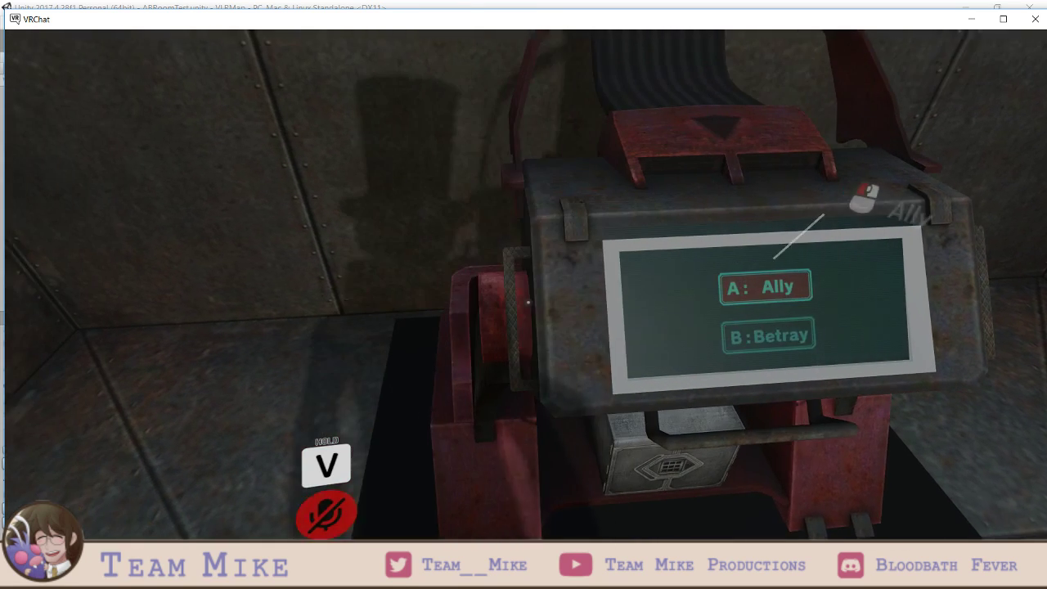
key(v)
key(d)
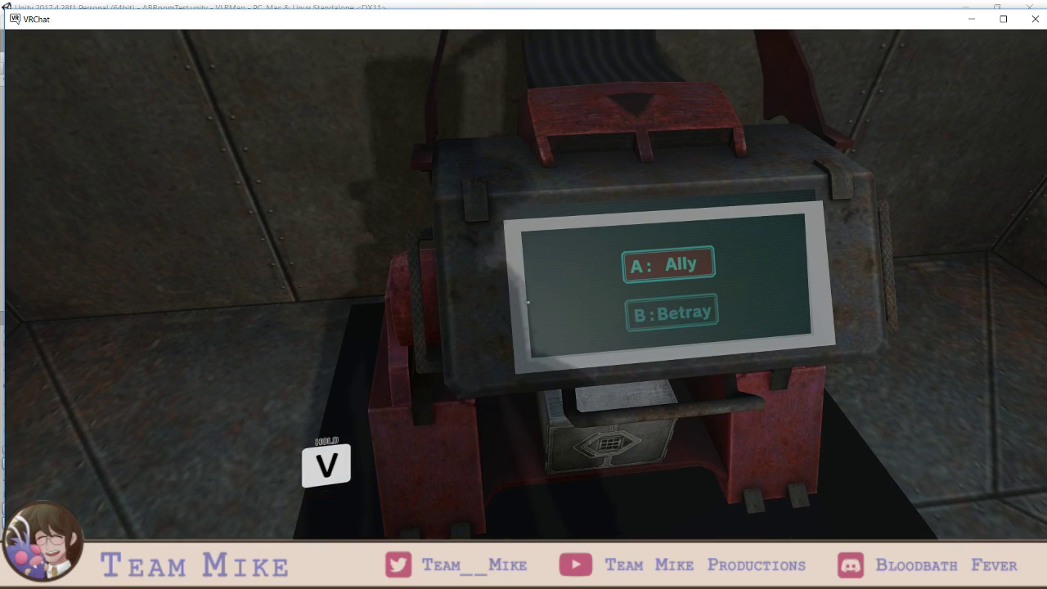
key(v)
key(w)
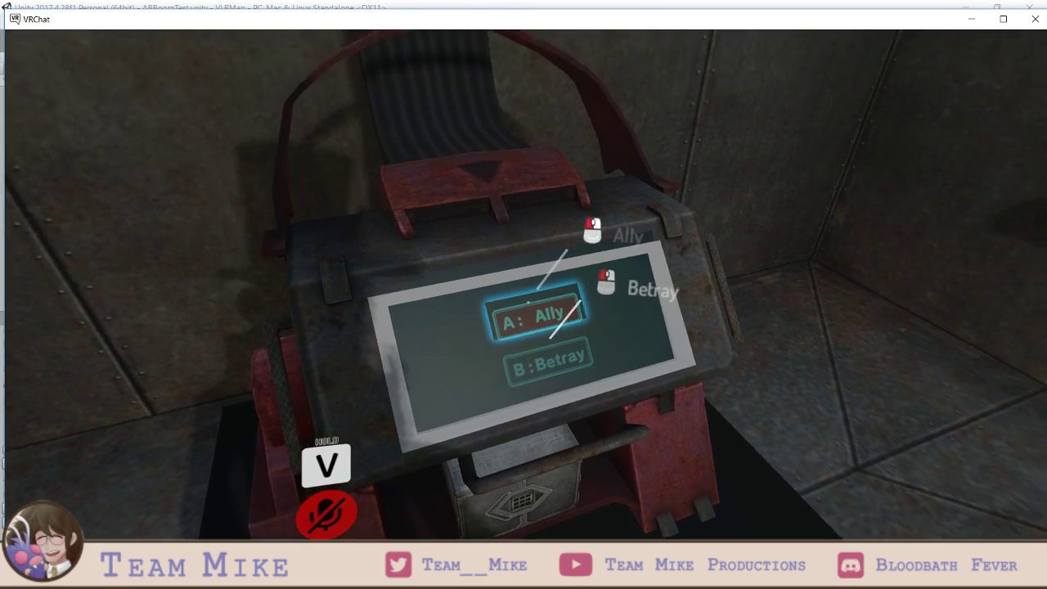
- Compare the Betray and Ally button highlights up close and activate the Ally vote to test its trigger
key(v)
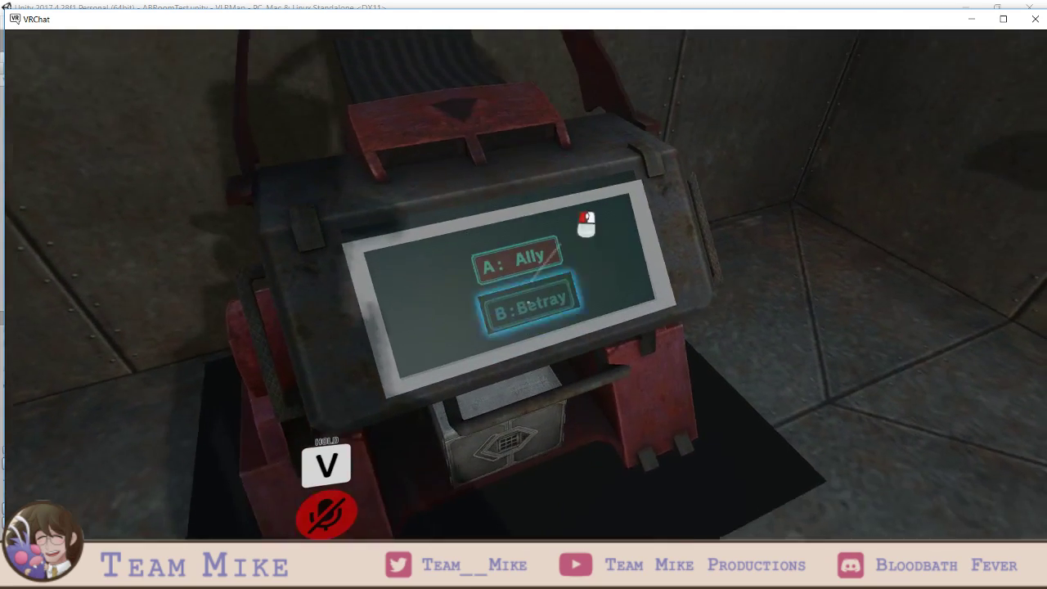
key(v)
key(v)
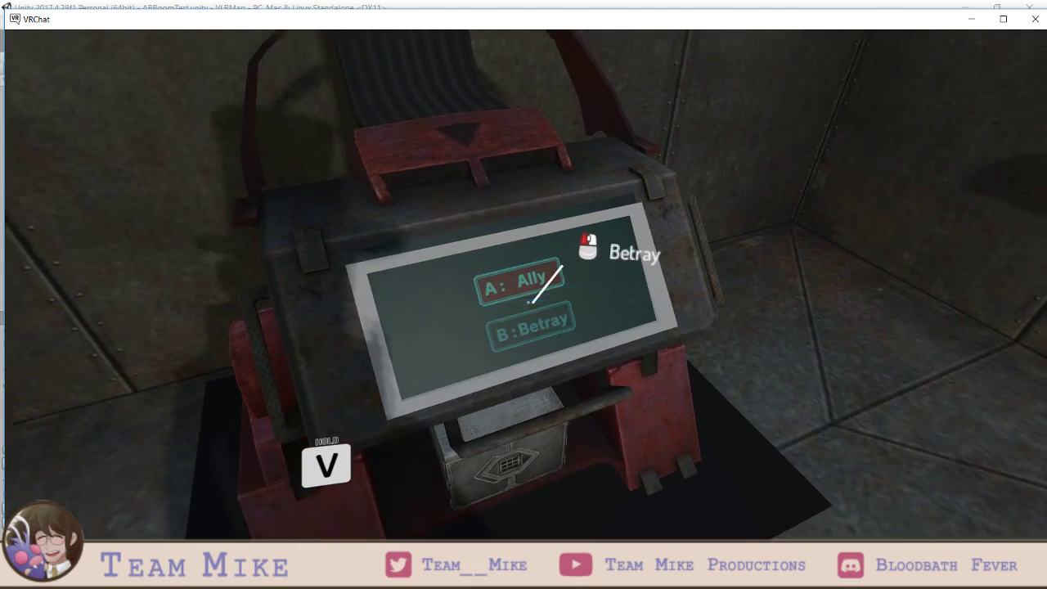
key(v)
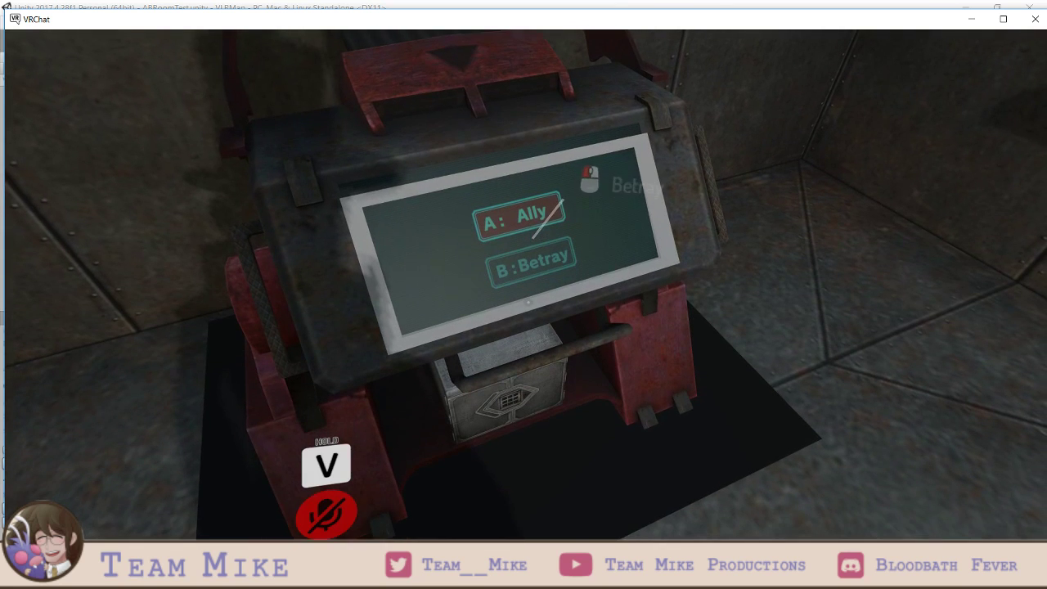
key(v)
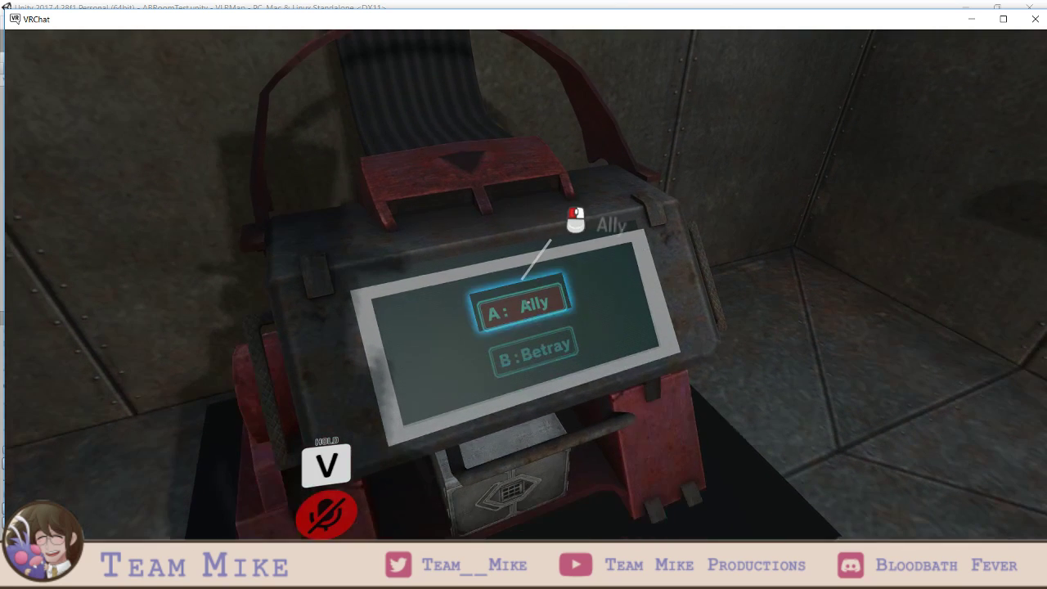
key(v)
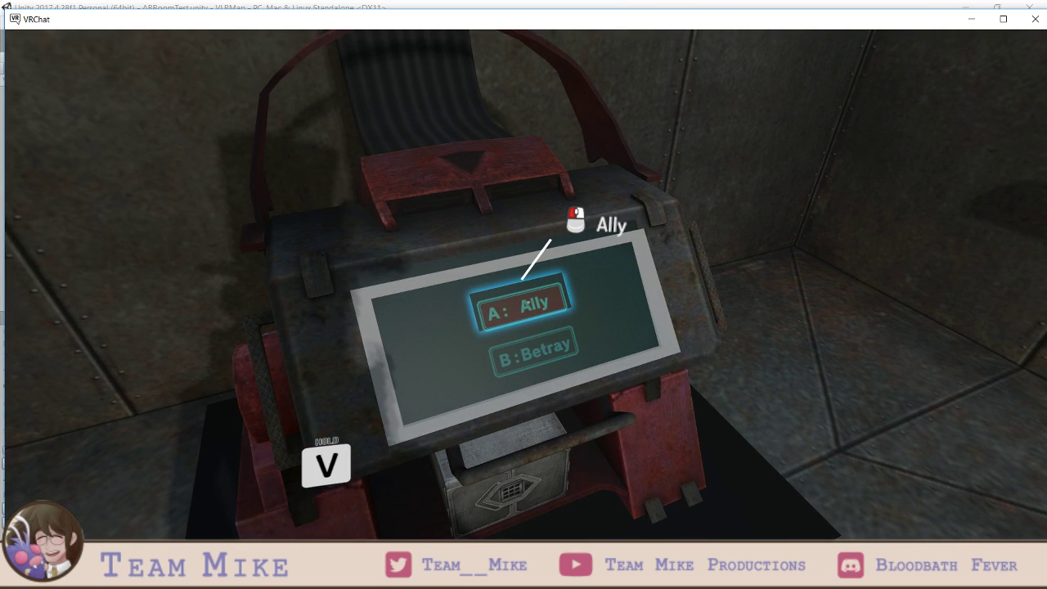
key(v)
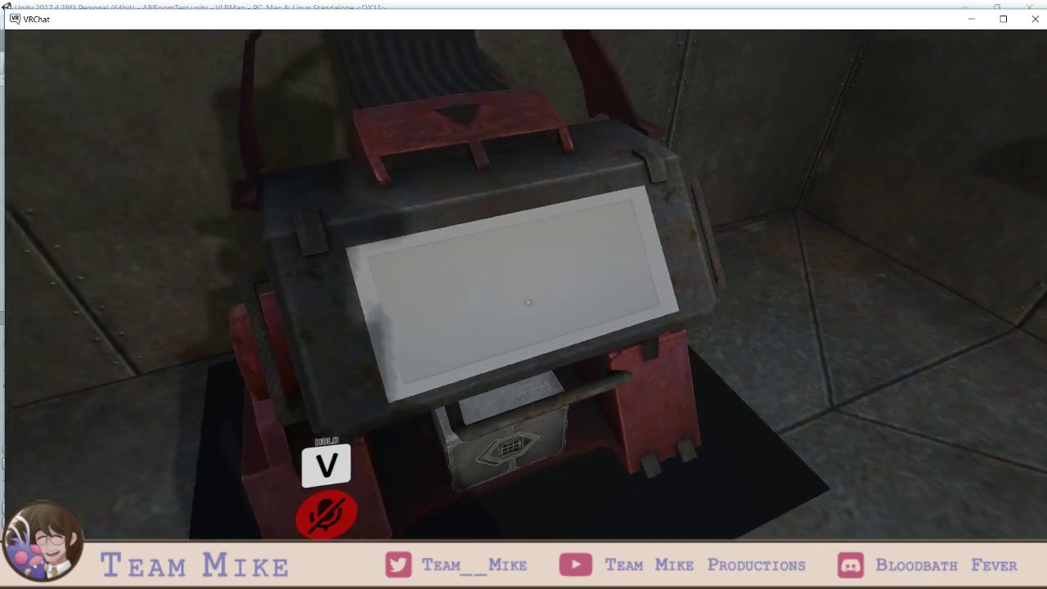
- Look around the AB room after voting and return to the console to examine its screen
key(w)
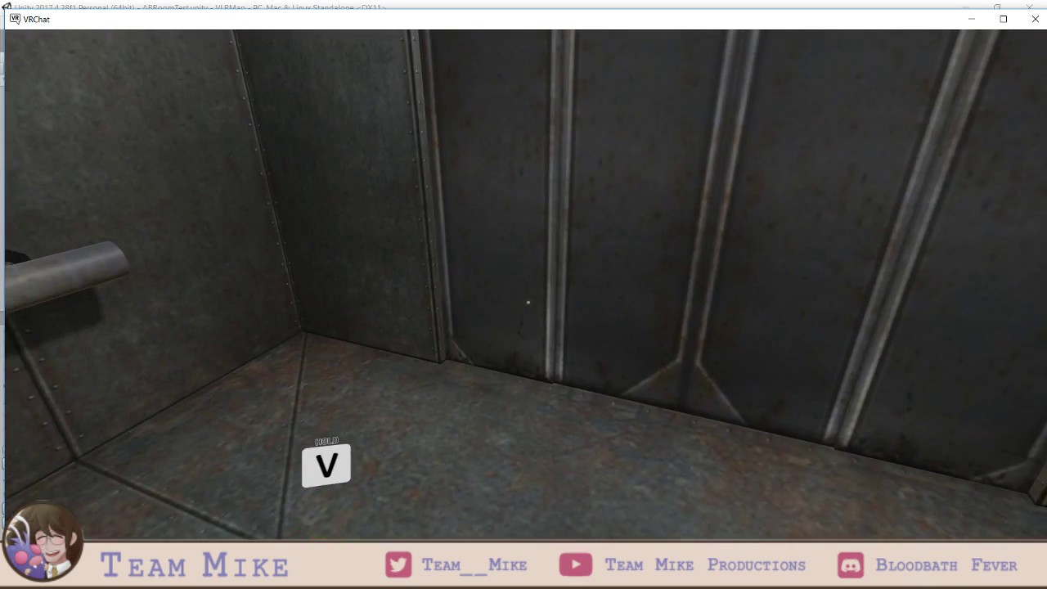
key(v)
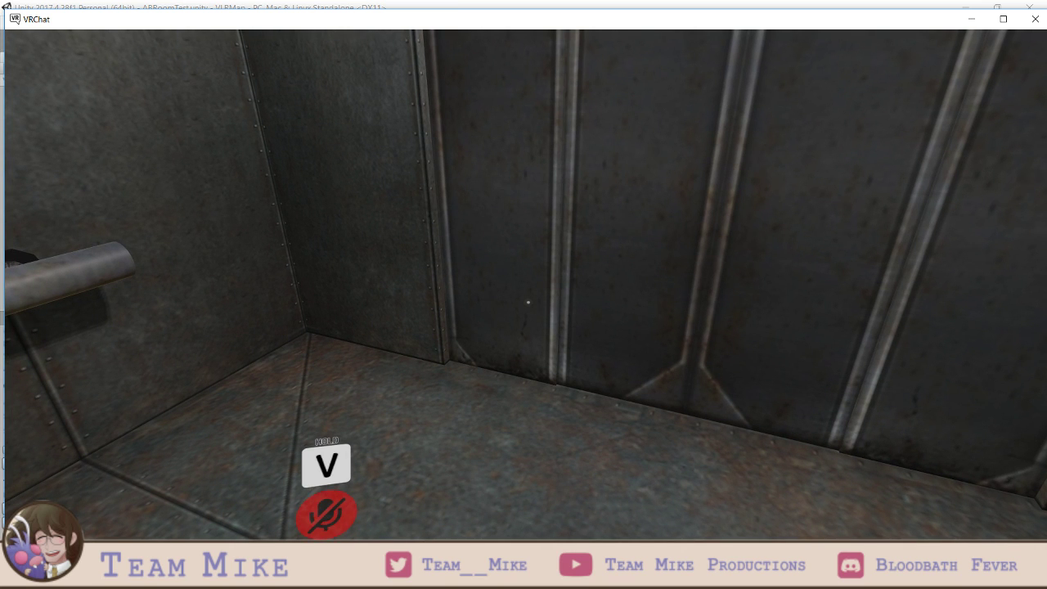
key(v)
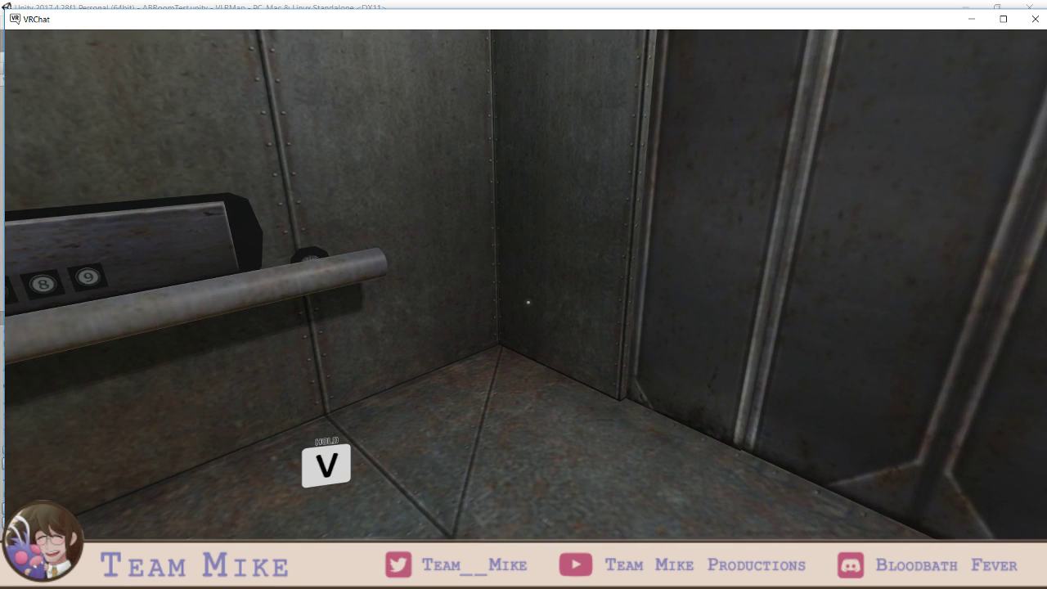
key(v)
key(v)
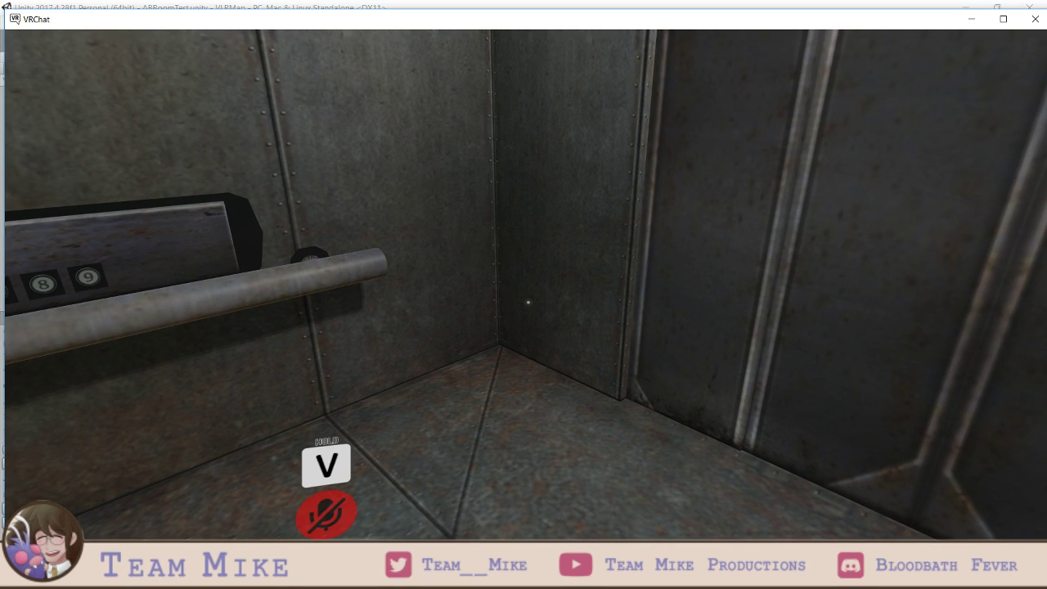
key(v)
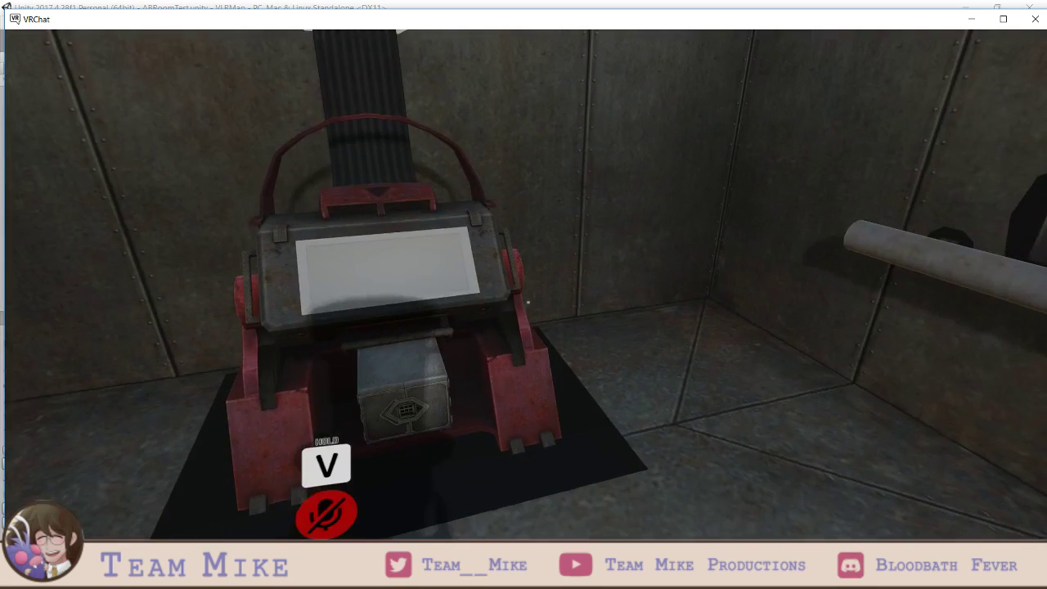
key(v)
key(v)
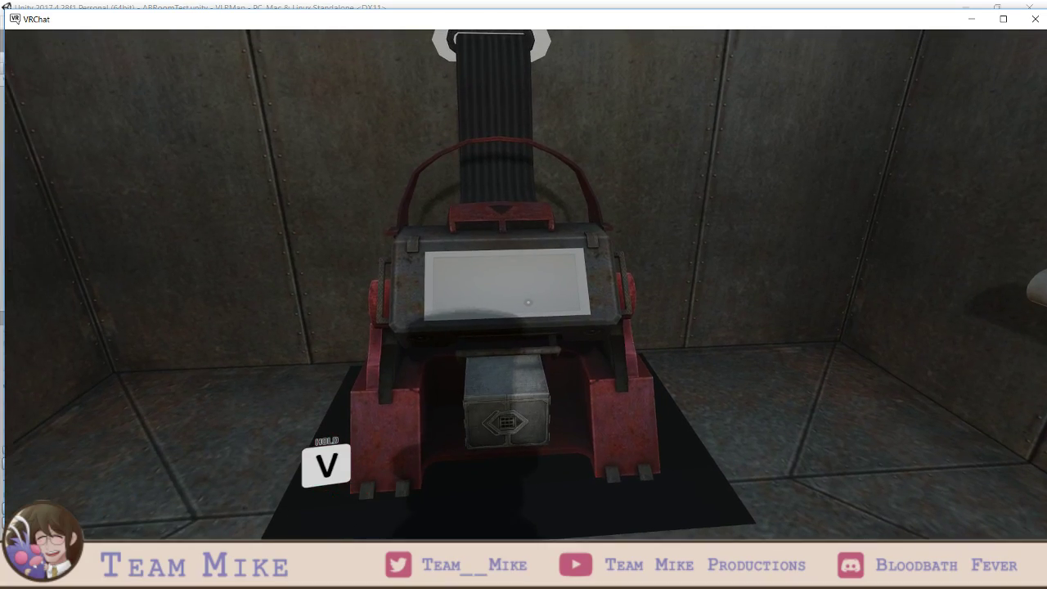
- Exit the VRChat test client through its settings screen and return to Unity
key(Escape)
key(v)
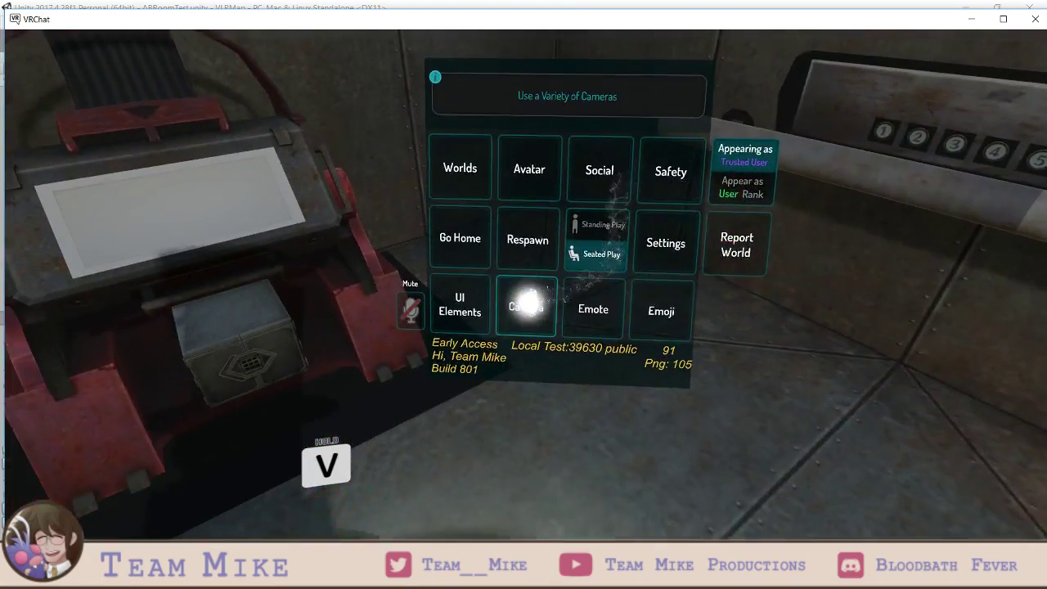
click(529, 303)
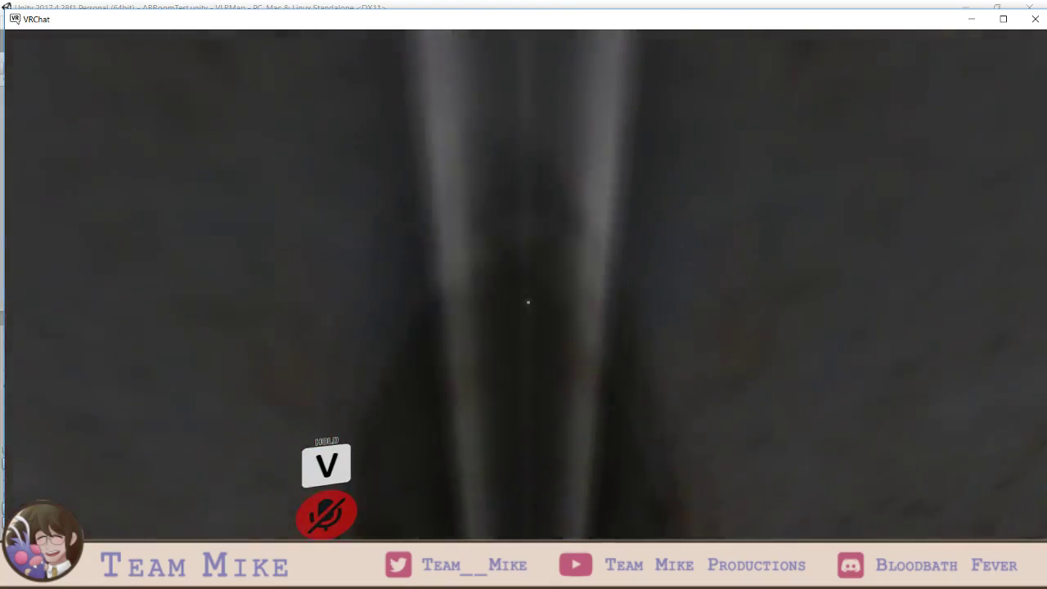
key(Escape)
click(526, 297)
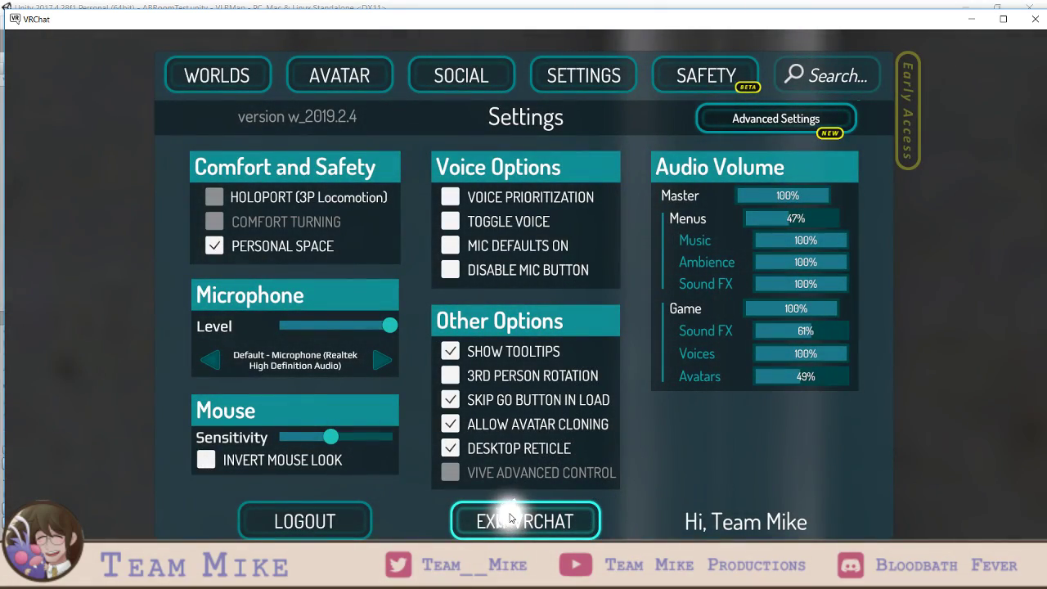
click(512, 519)
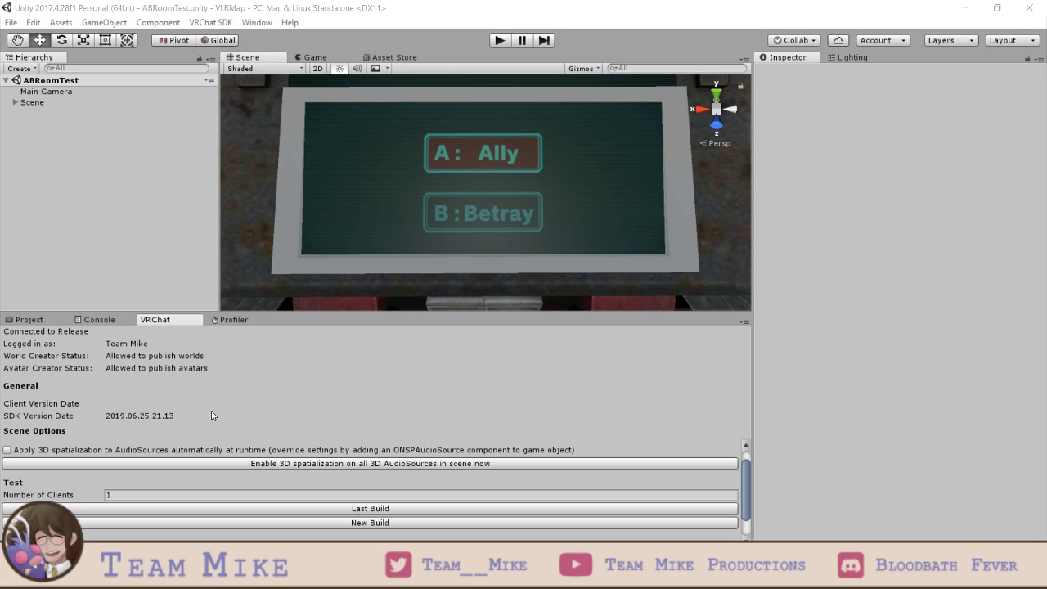
- Remove the ONSP Audio Source component from the finishRound object under Sounds
click(30, 320)
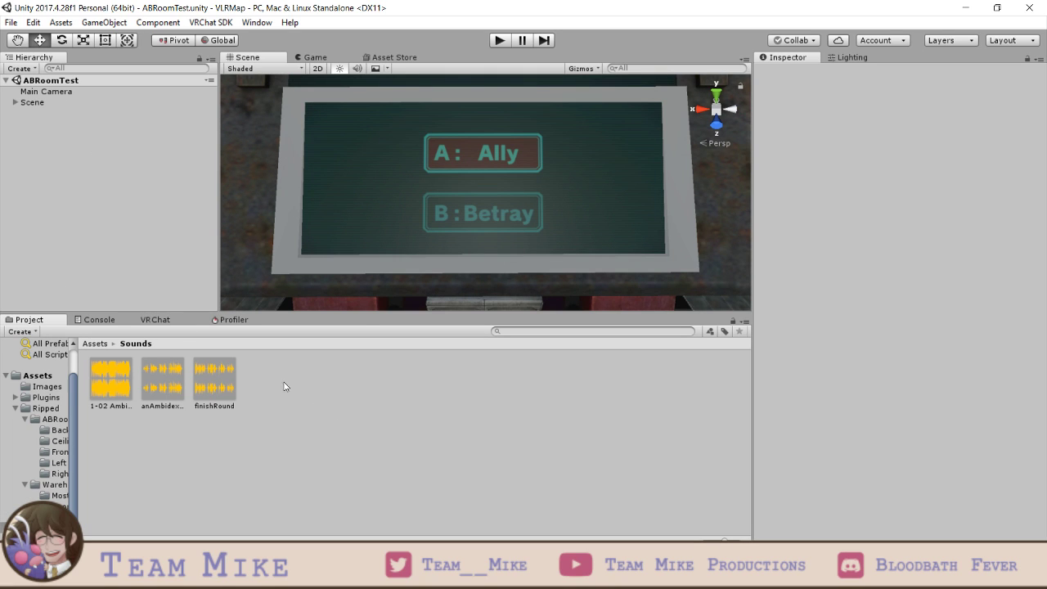
click(193, 399)
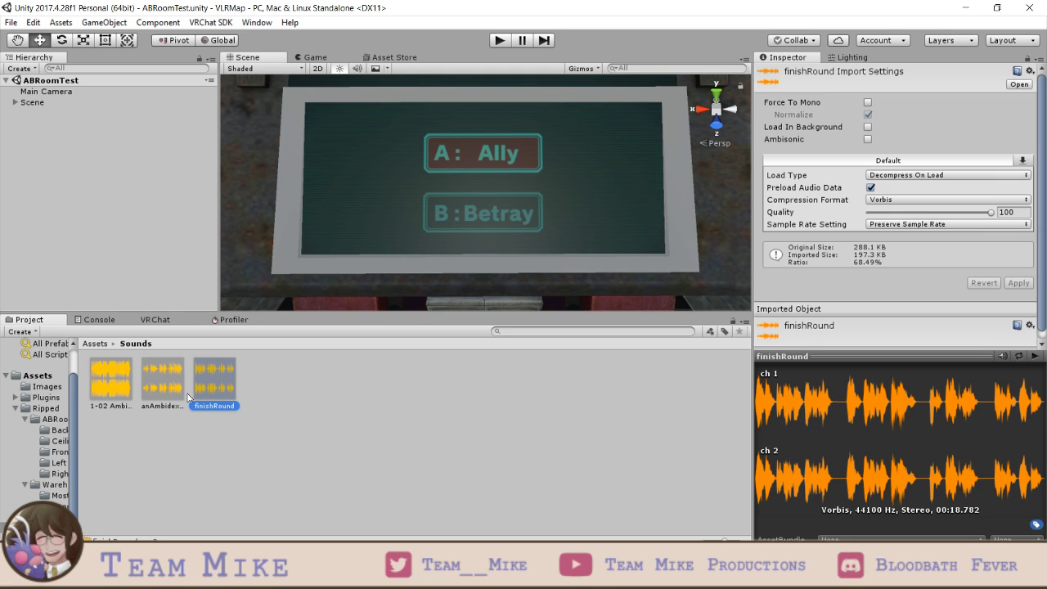
click(15, 102)
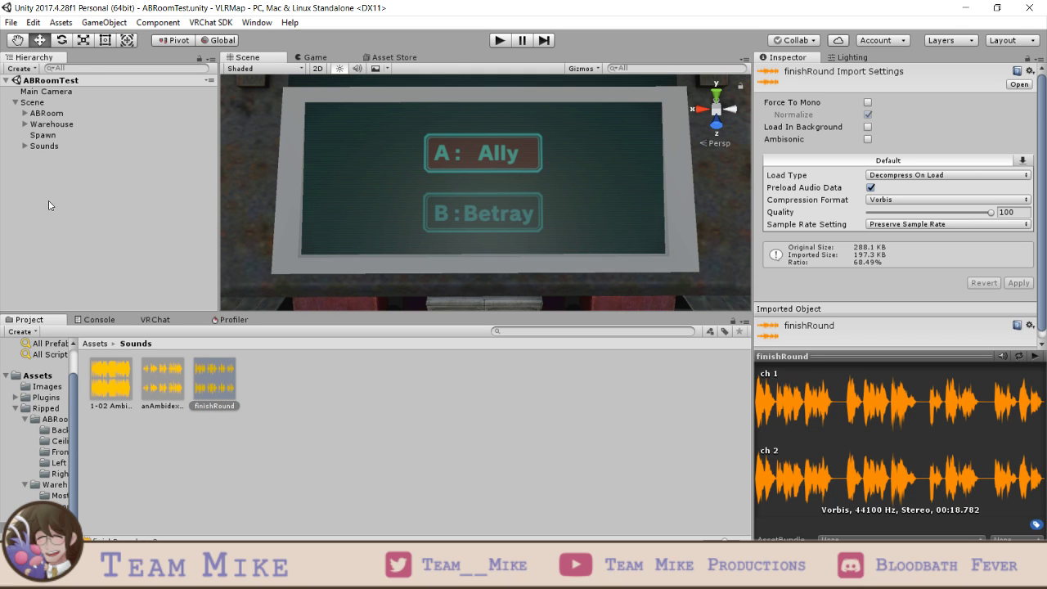
click(23, 147)
click(23, 146)
click(61, 167)
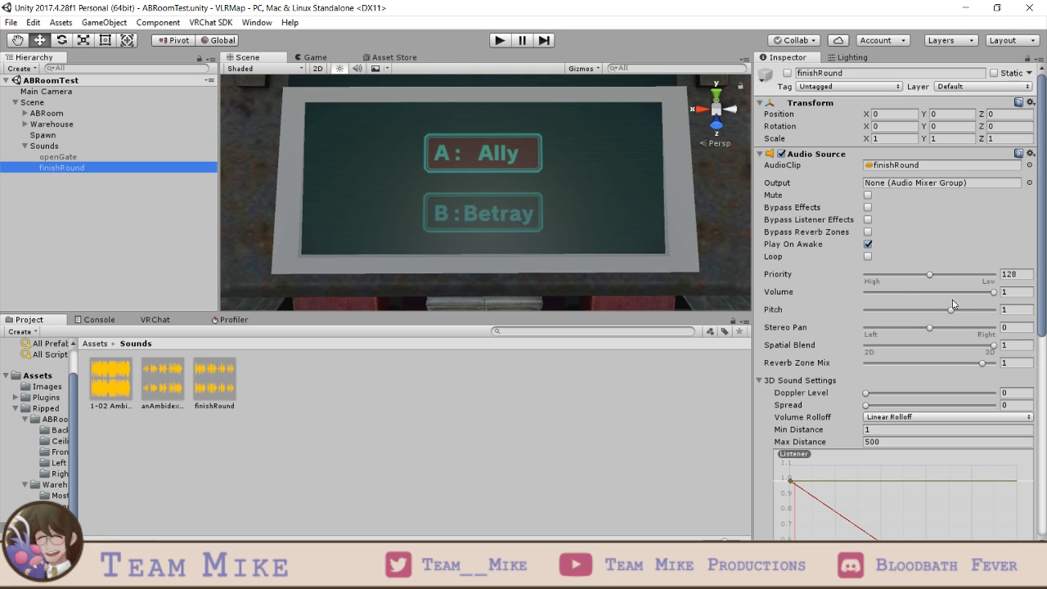
scroll(1031, 297, down, 10)
click(1030, 297)
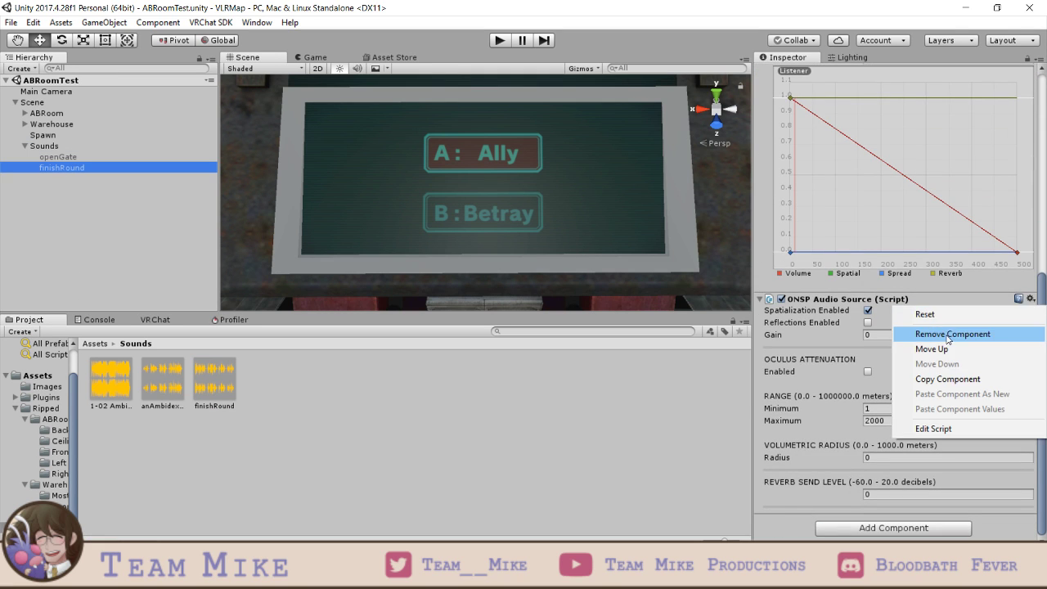
click(949, 335)
scroll(947, 339, up, 5)
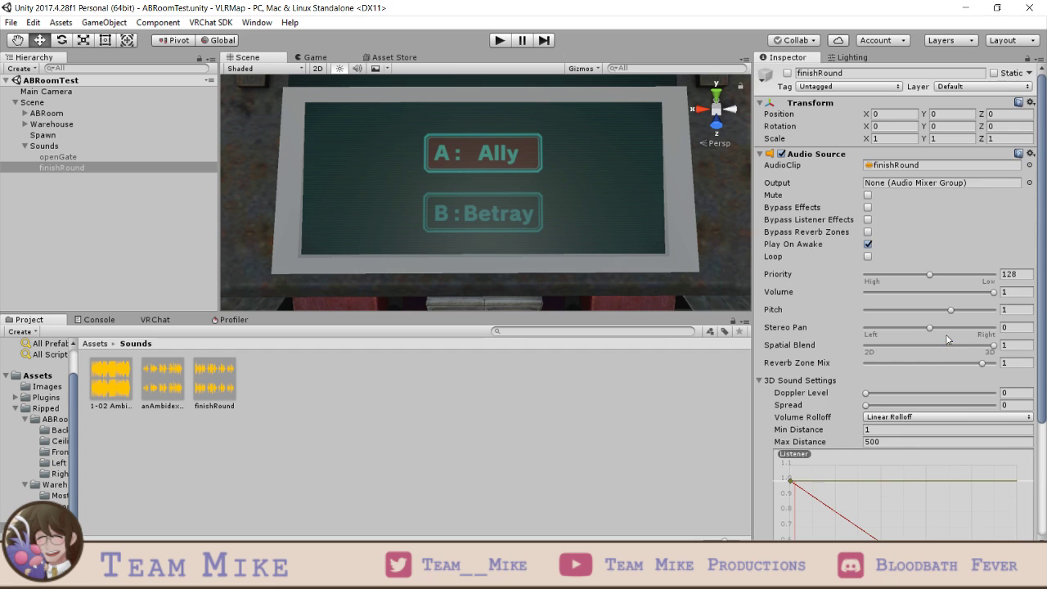
- Launch a new single-client VRChat test build of ABRoomTest without the ONSP component on finishRound
click(147, 321)
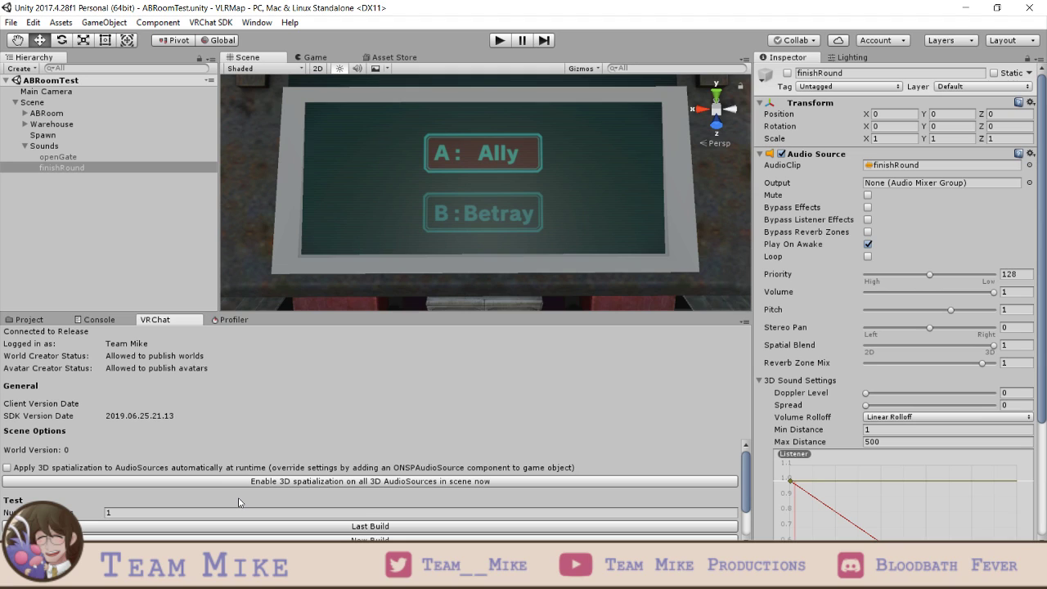
scroll(238, 501, down, 2)
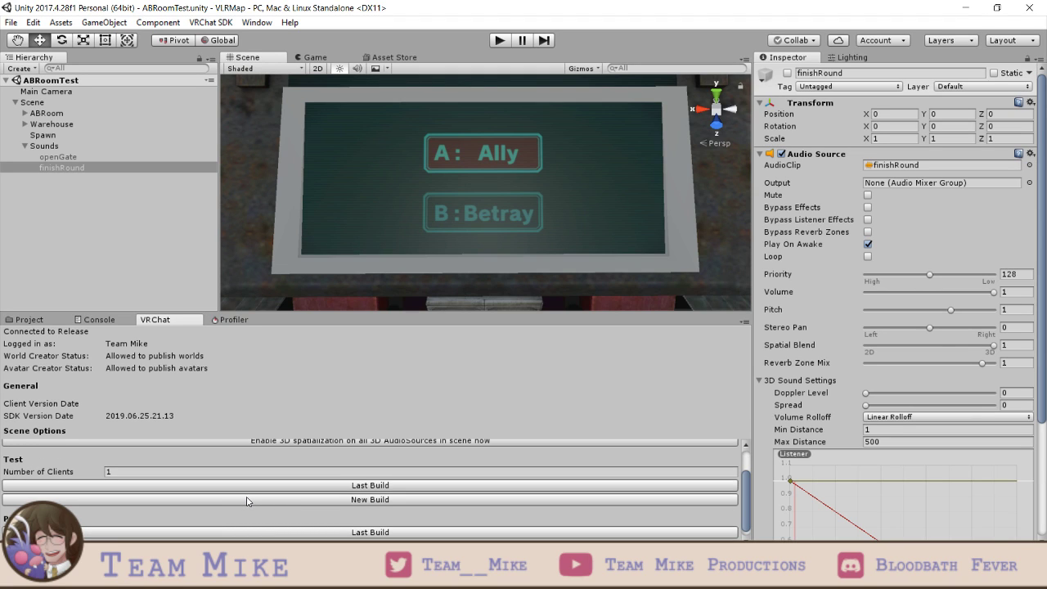
click(247, 500)
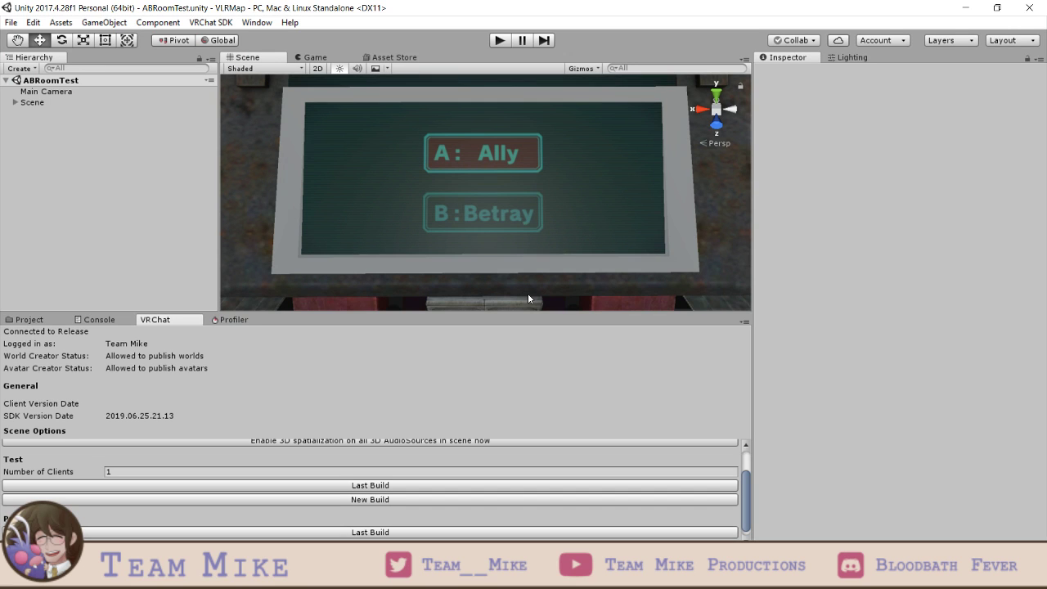
- Return to Unity during the client's loading, review the errors in the console and clear the log
click(22, 325)
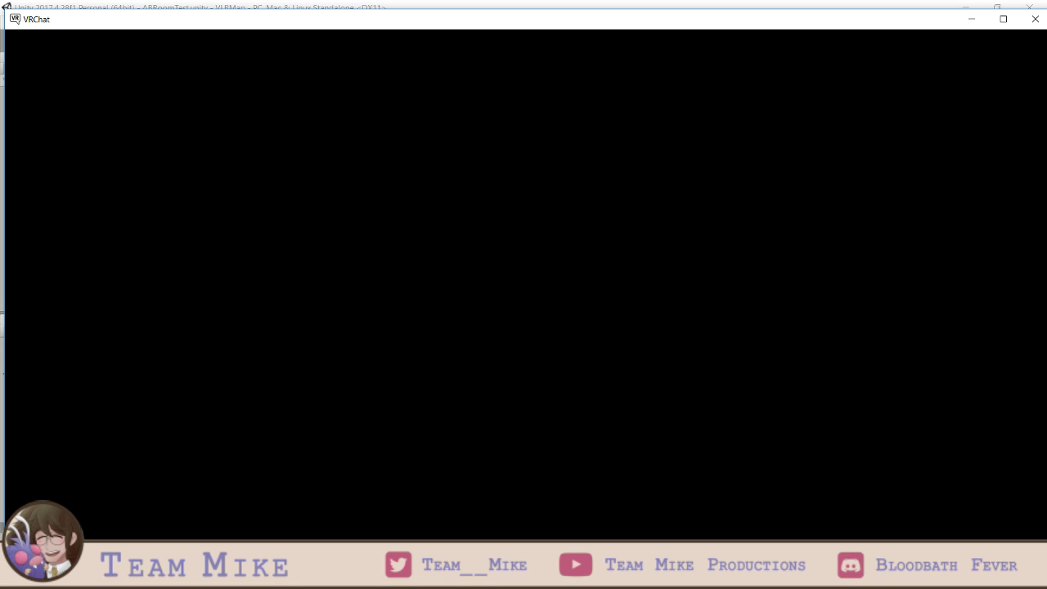
key(super)
key(super)
key(super)
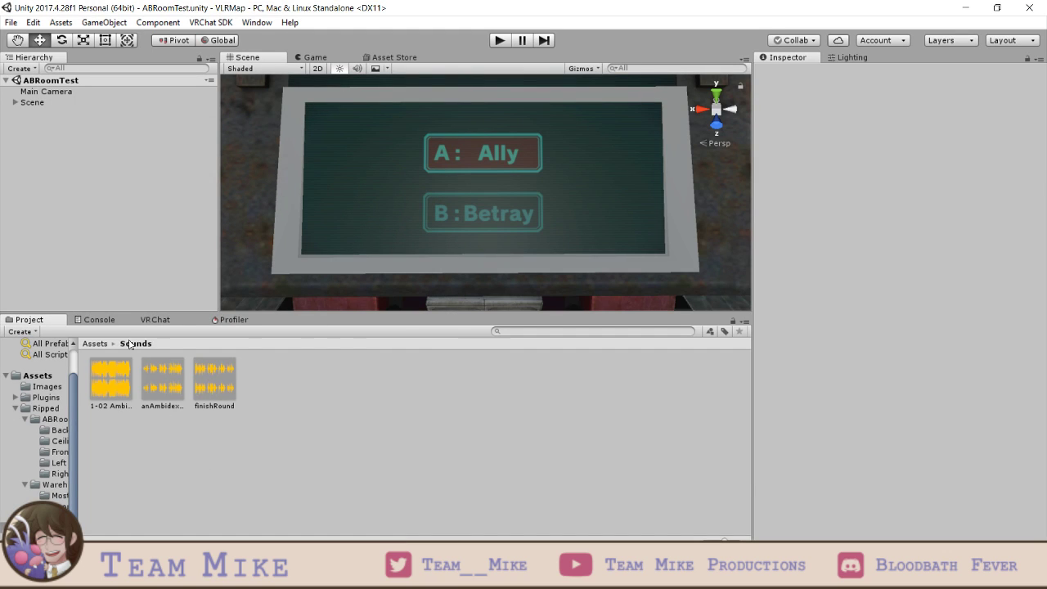
click(99, 319)
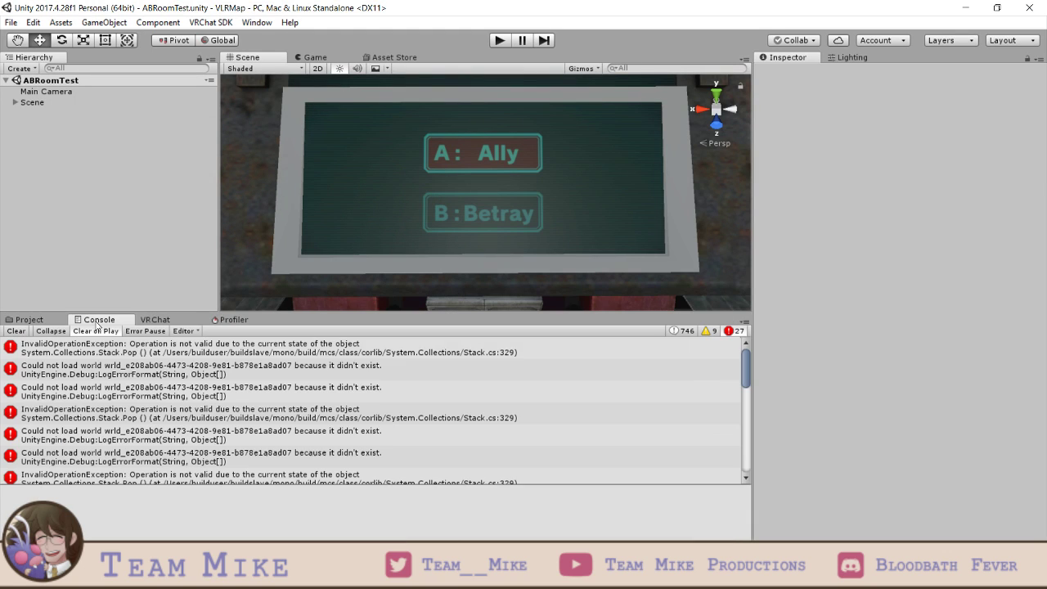
scroll(156, 427, down, 3)
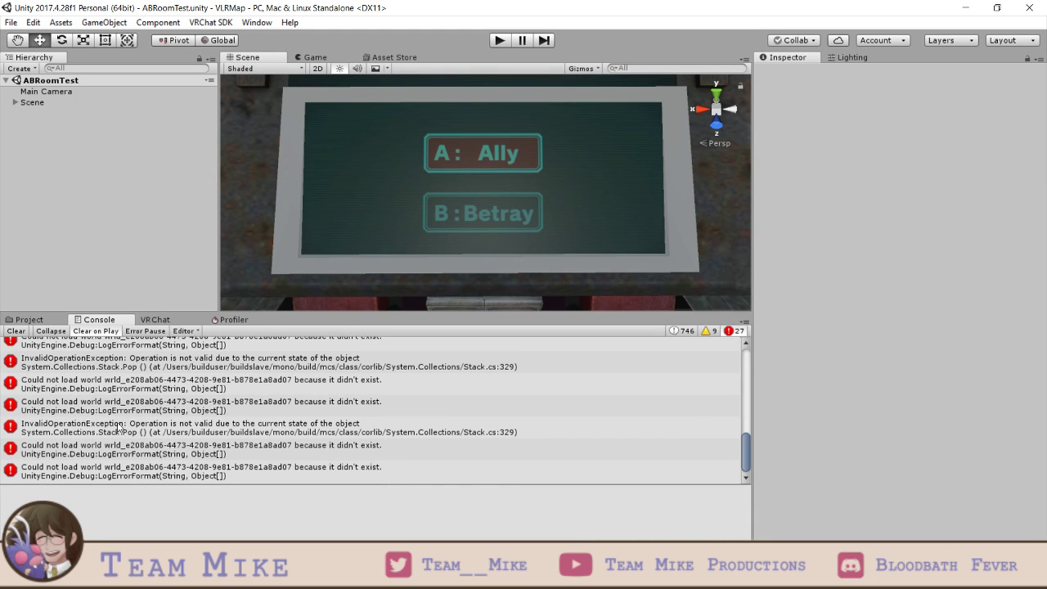
click(16, 330)
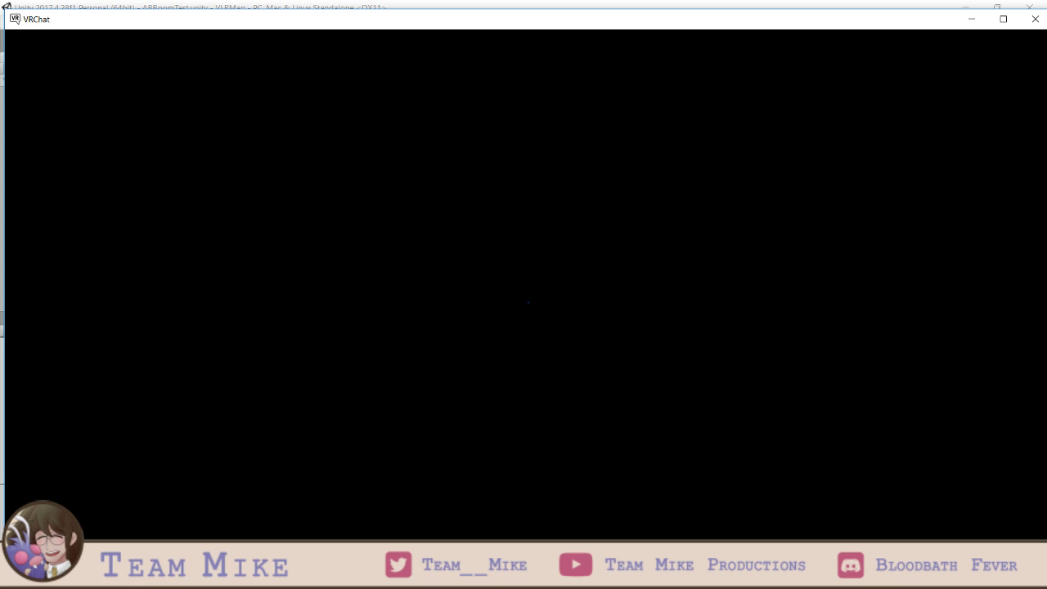
- Close the VRChat test client that is stuck on a black screen
right_click(689, 577)
click(690, 546)
right_click(689, 577)
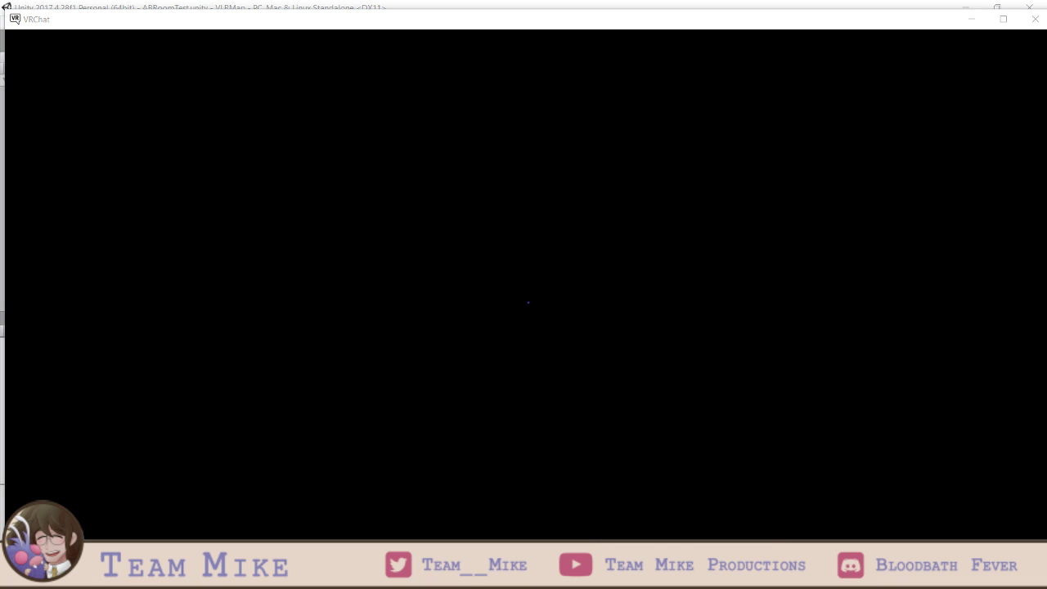
click(689, 545)
right_click(690, 577)
click(690, 546)
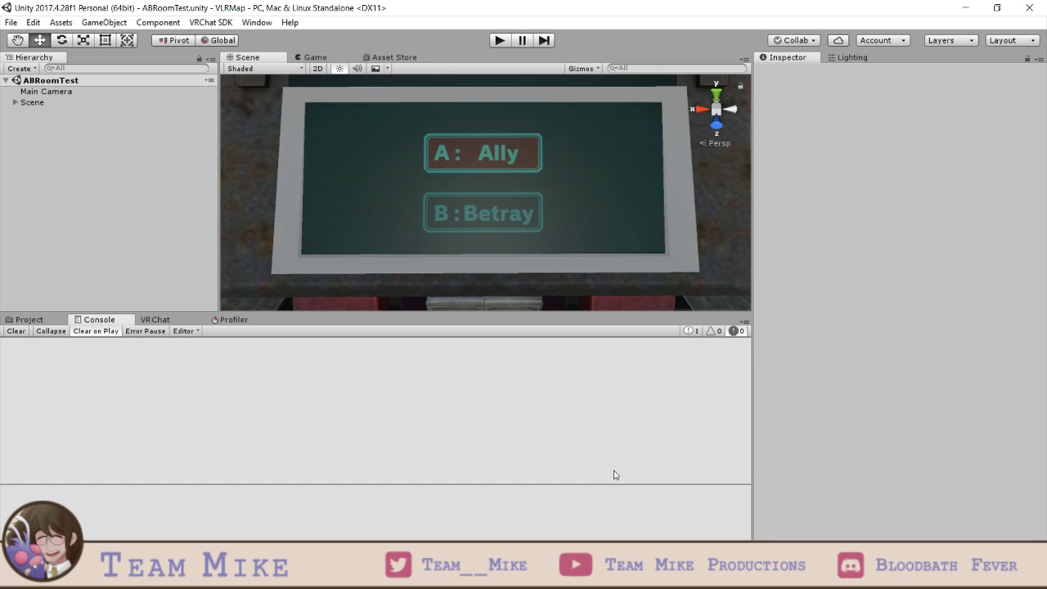
- Add an ONSP Audio Source component to the finishRound object under Sounds and save the scene
click(14, 101)
click(24, 146)
click(57, 167)
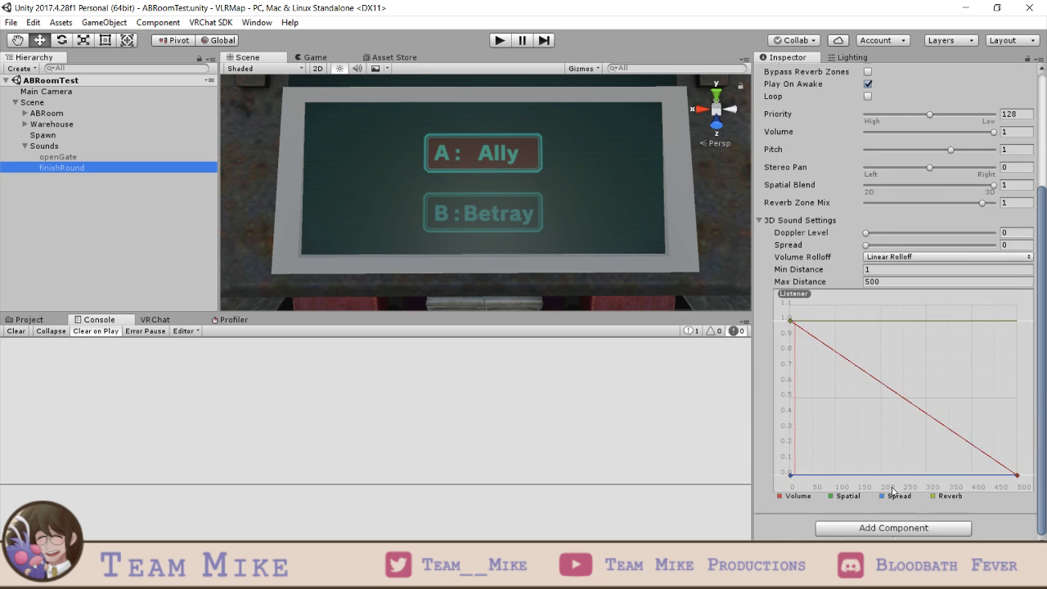
click(883, 525)
text(ONSP)
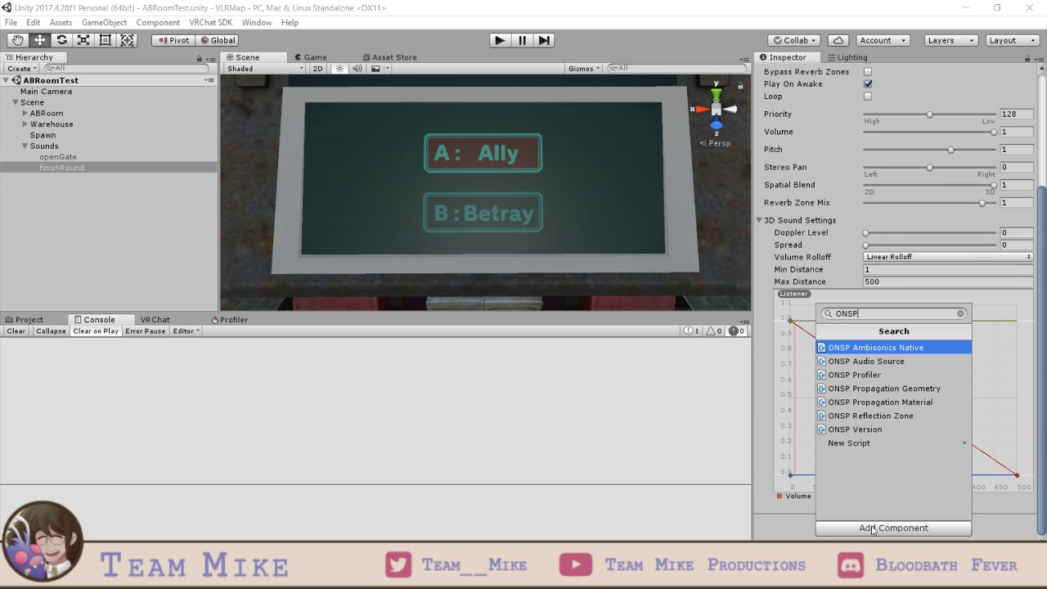
key(Down)
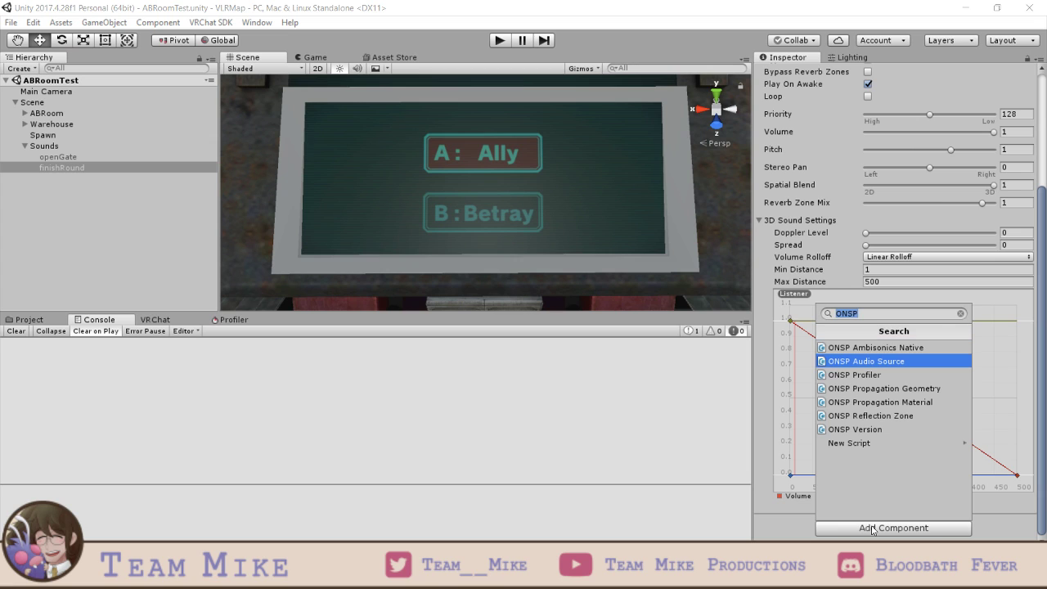
key(Return)
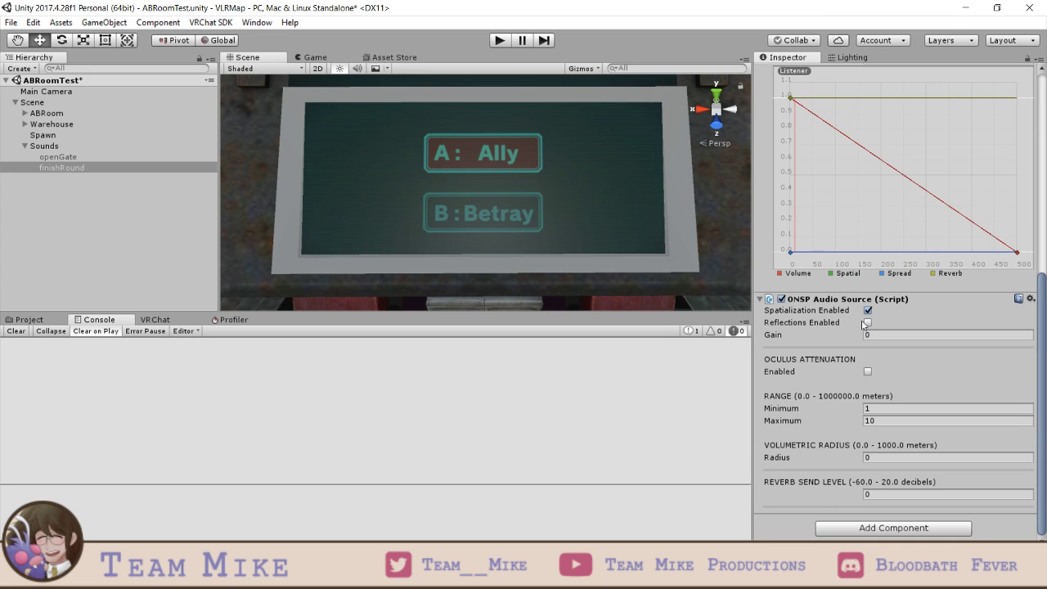
key(ctrl+s)
- Using openGate's ONSP settings as reference, disable spatialization on finishRound, set its maximum range to 2000 and save the scene
click(66, 158)
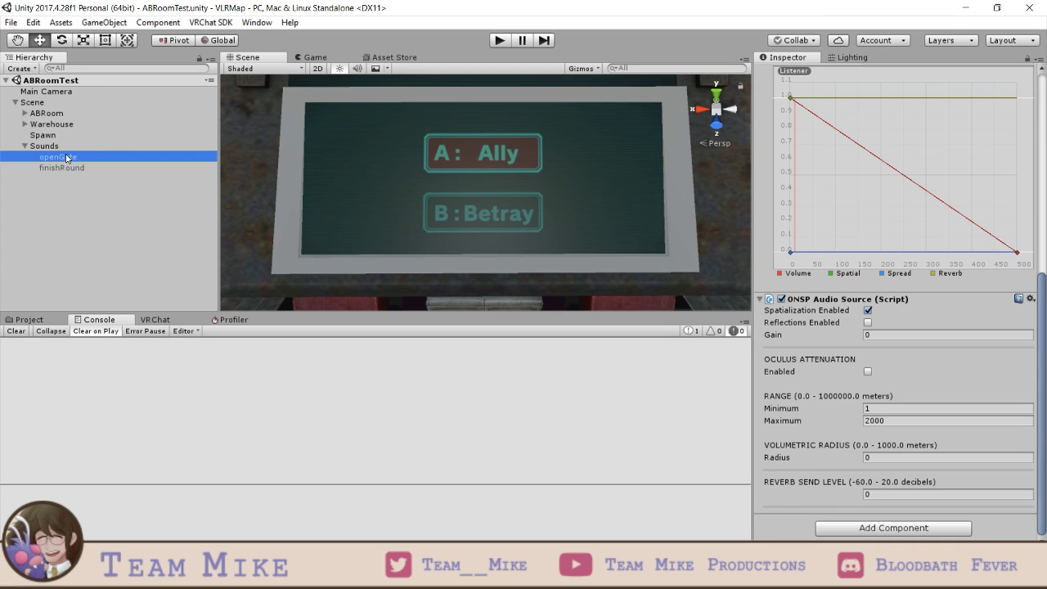
click(67, 168)
click(69, 158)
key(Down)
click(868, 310)
click(884, 420)
text(10)
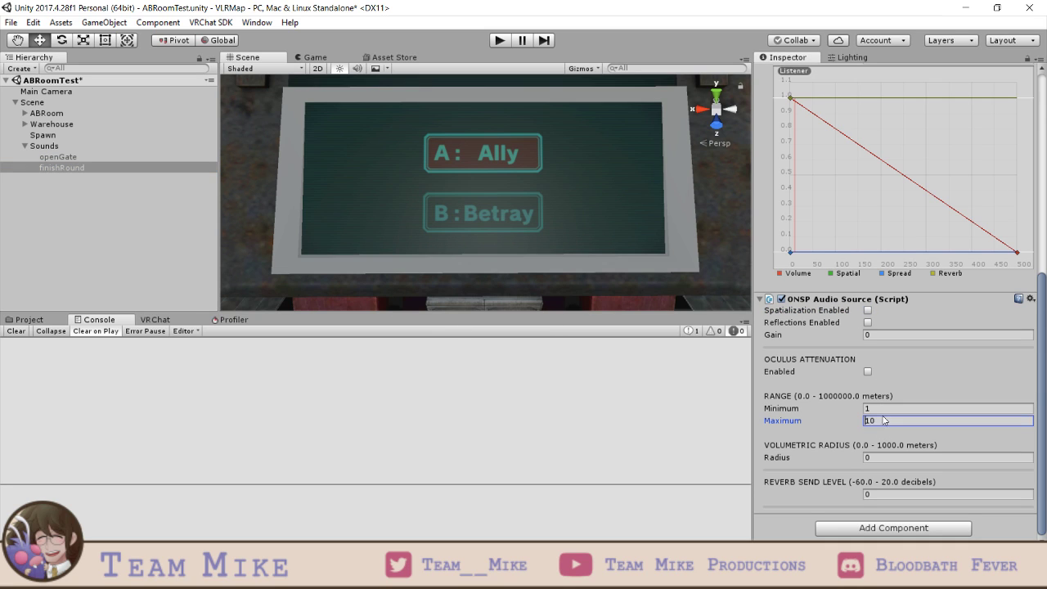
text(2000)
key(ctrl+s)
- Launch a new VRChat test build of the scene with the reconfigured finishRound audio
scroll(486, 245, down, 5)
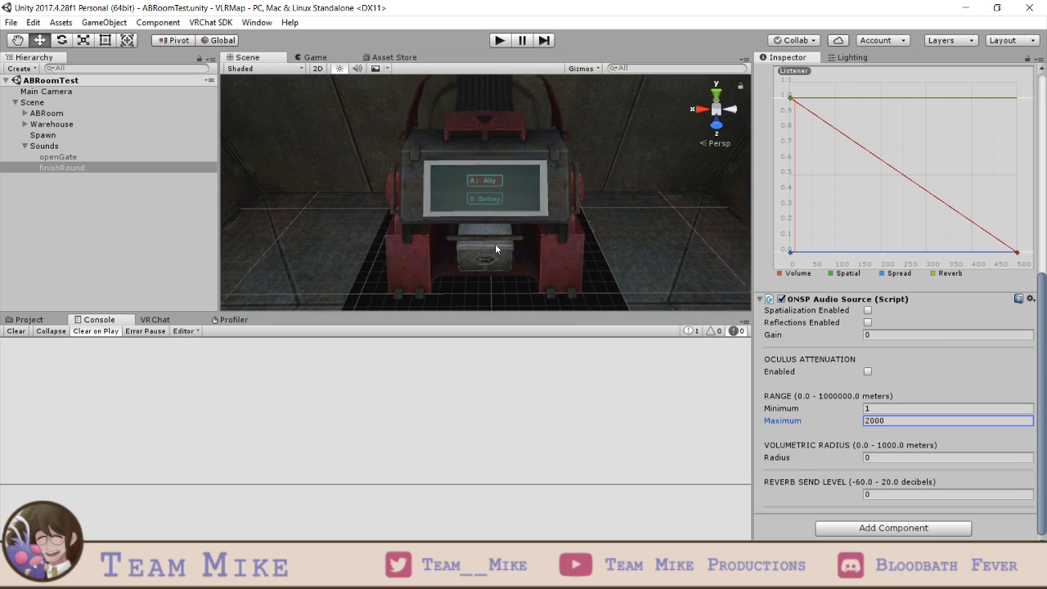
scroll(495, 244, up, 4)
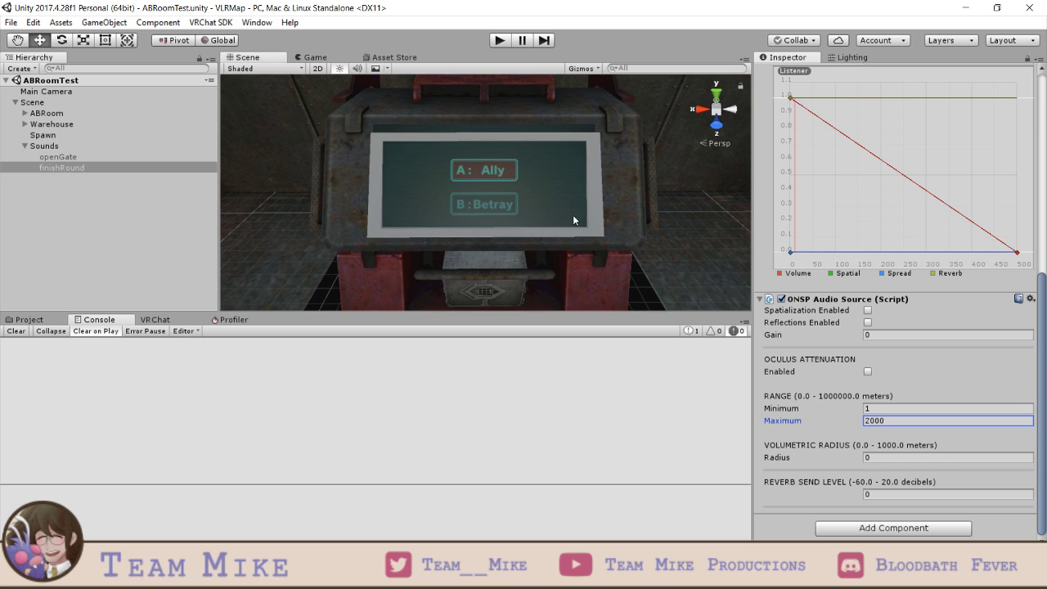
scroll(573, 215, down, 5)
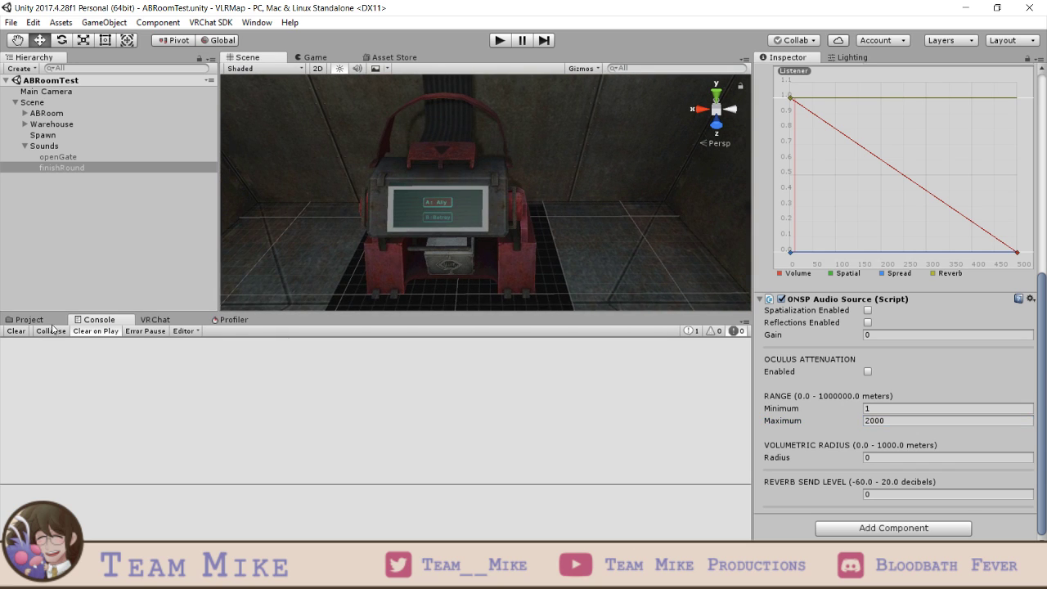
click(47, 320)
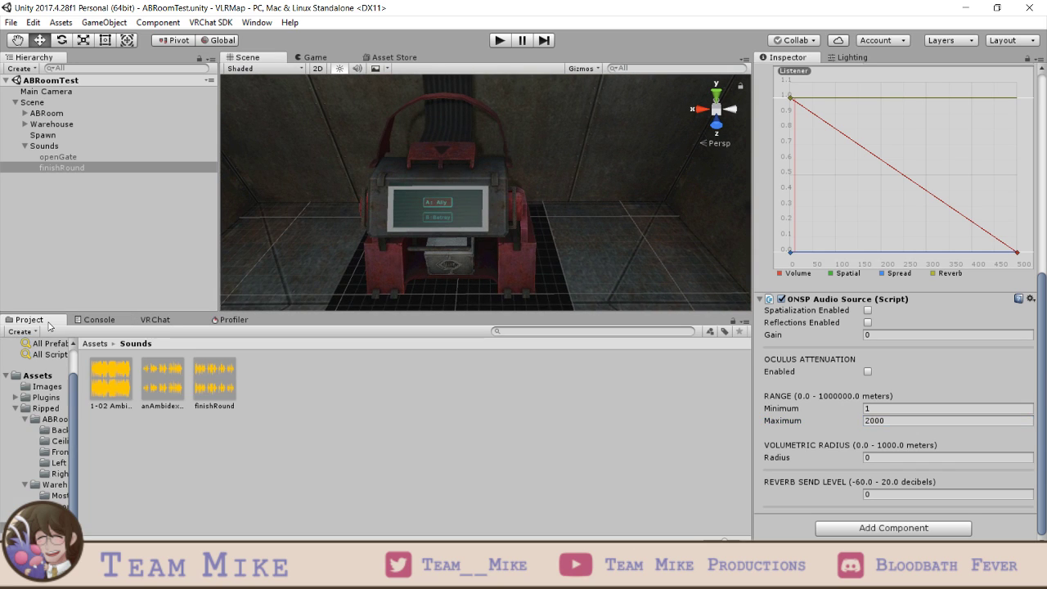
click(167, 324)
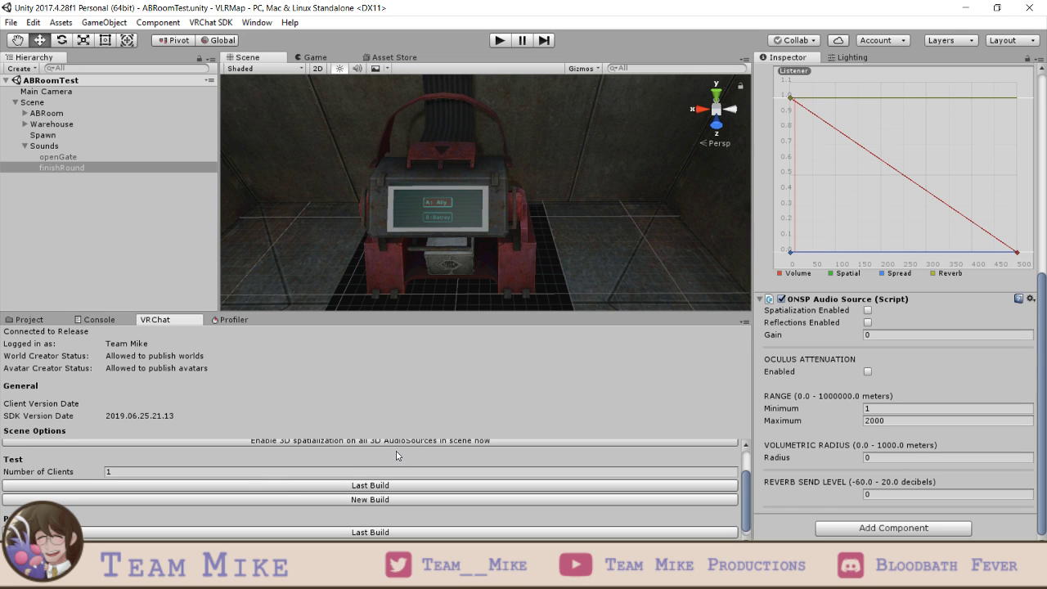
click(364, 499)
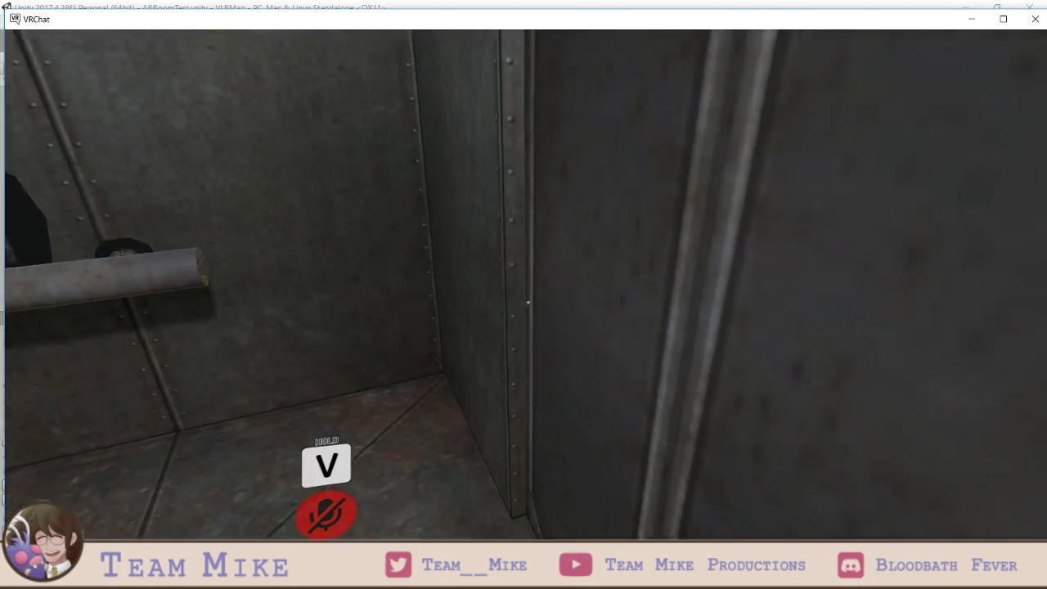
- In the VRChat test client, approach the voting console and activate the Ally button to test its screen and sound triggers
key(w)
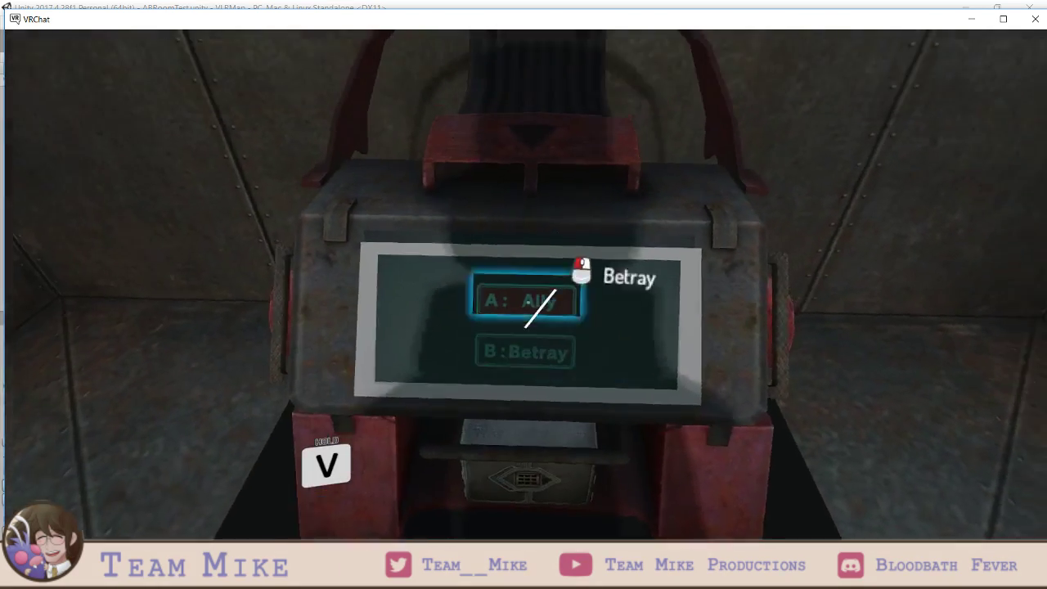
click(528, 303)
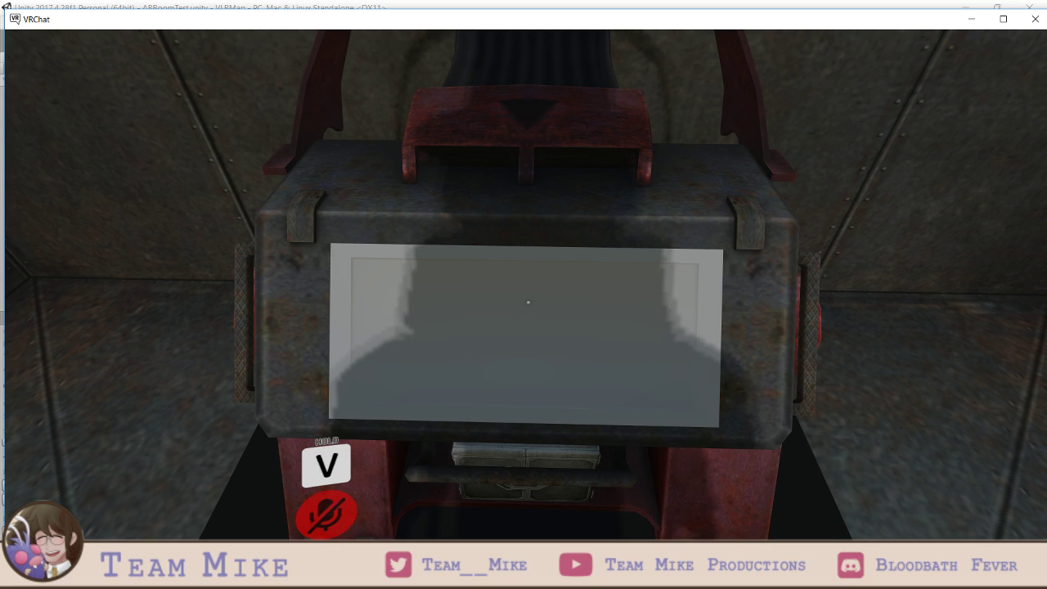
key(v)
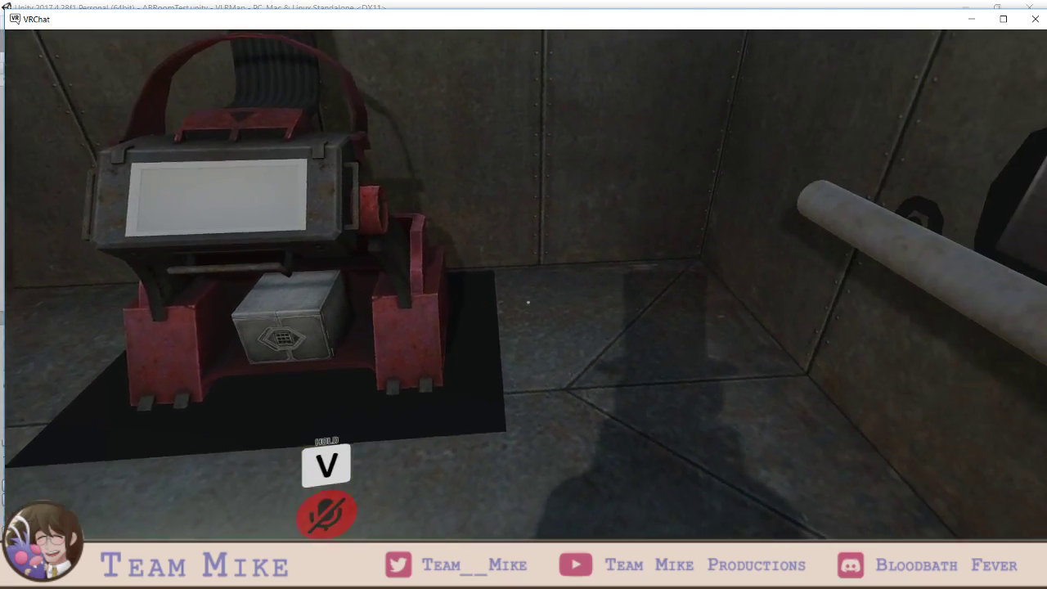
- Exit the VRChat test client and return to the project's Sounds assets in the Unity editor
key(Escape)
click(542, 290)
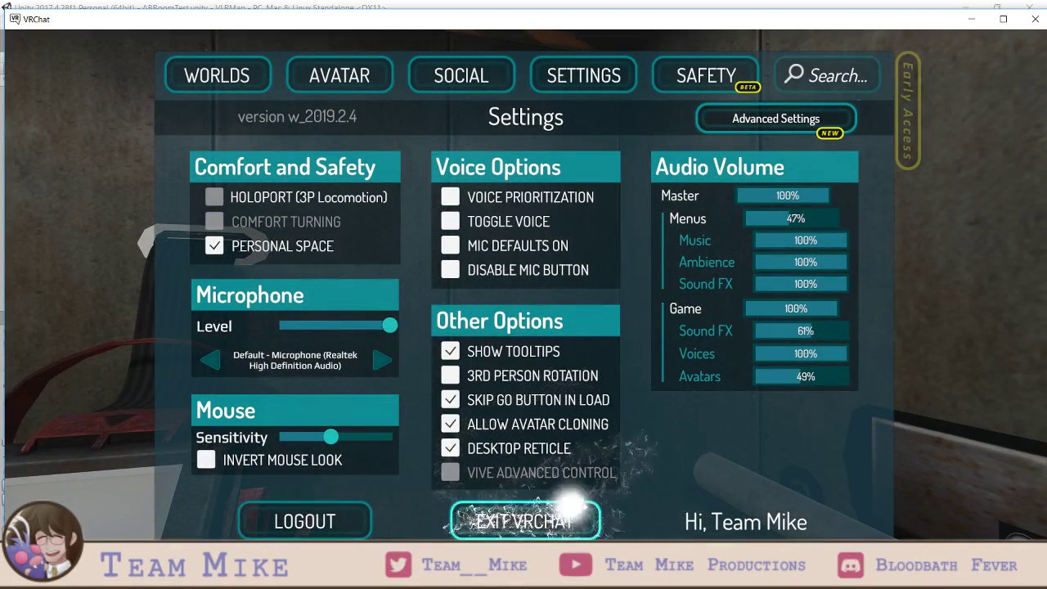
click(524, 521)
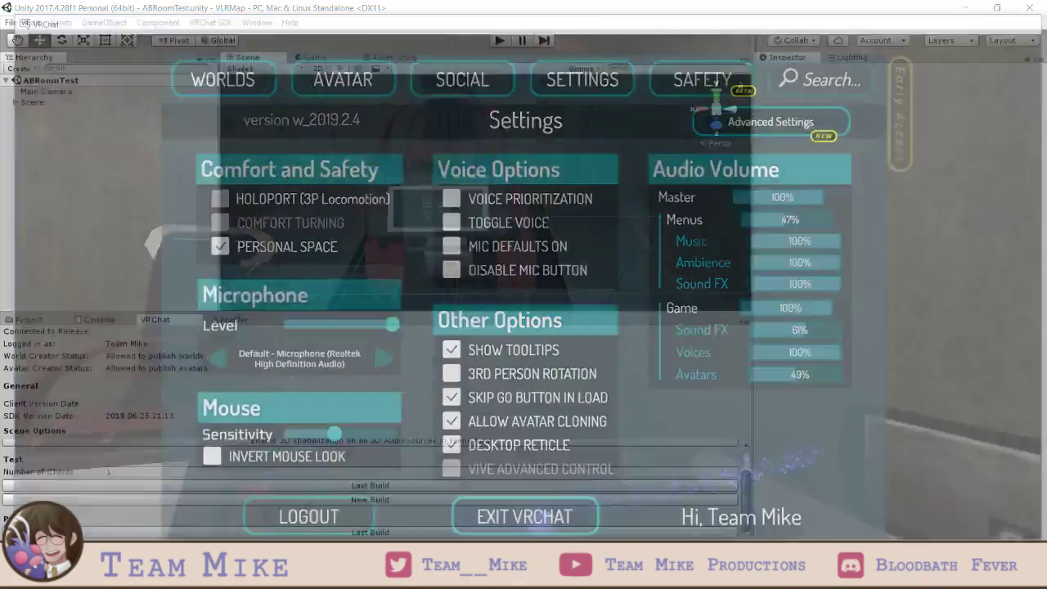
click(31, 320)
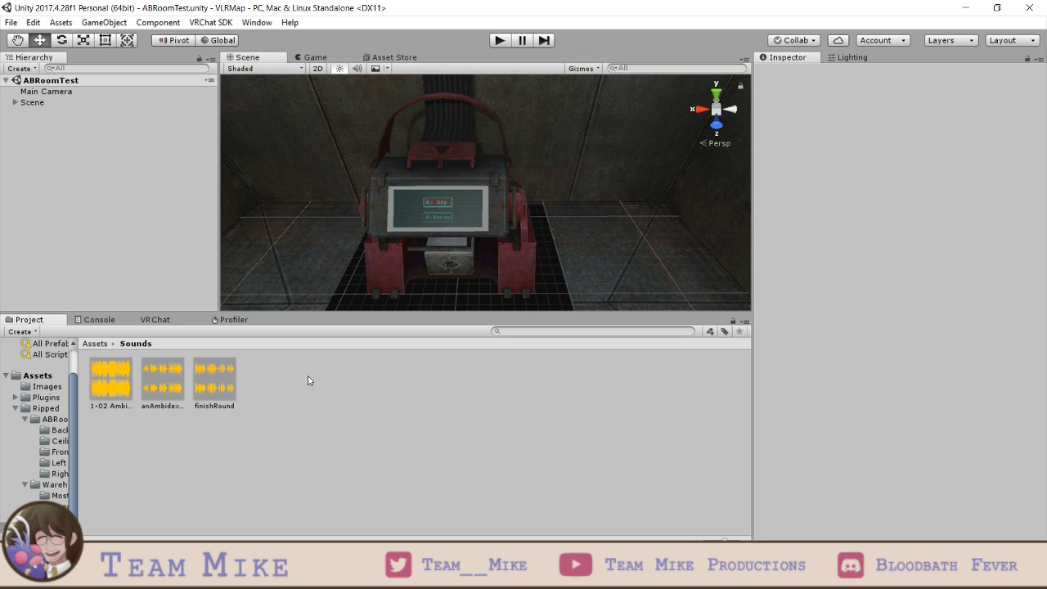
- Set the Y rotation of the ABSpawn1 spawn point in the AB room to 0
scroll(489, 238, down, 5)
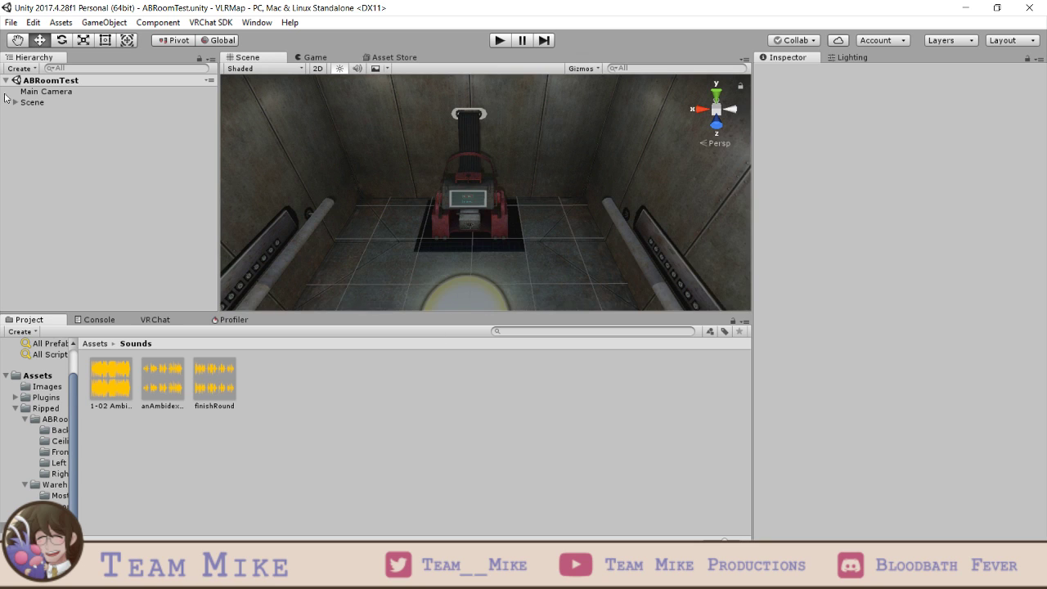
click(406, 257)
scroll(140, 222, down, 3)
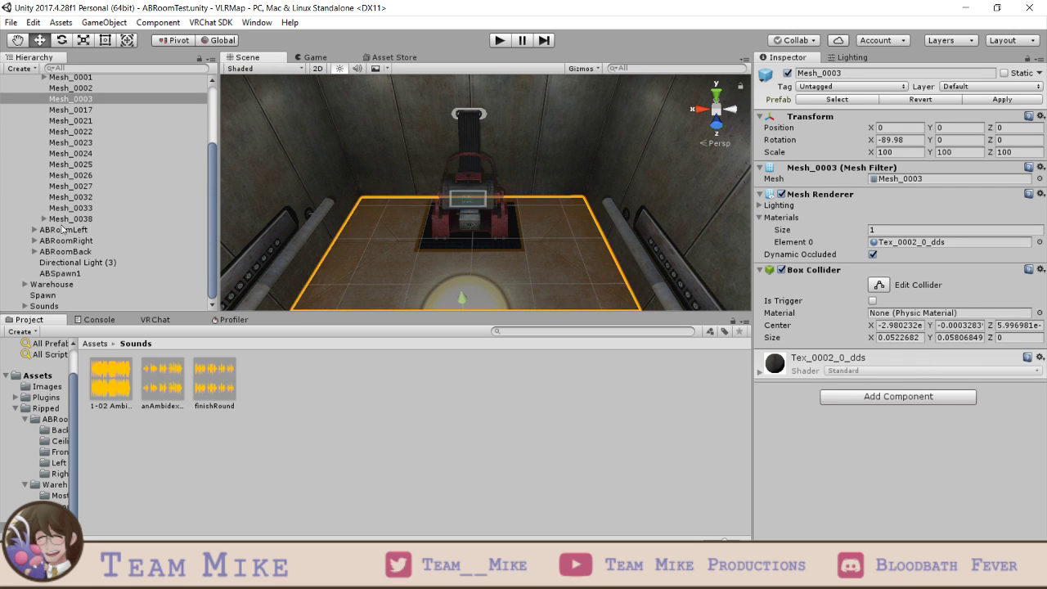
click(62, 274)
key(f)
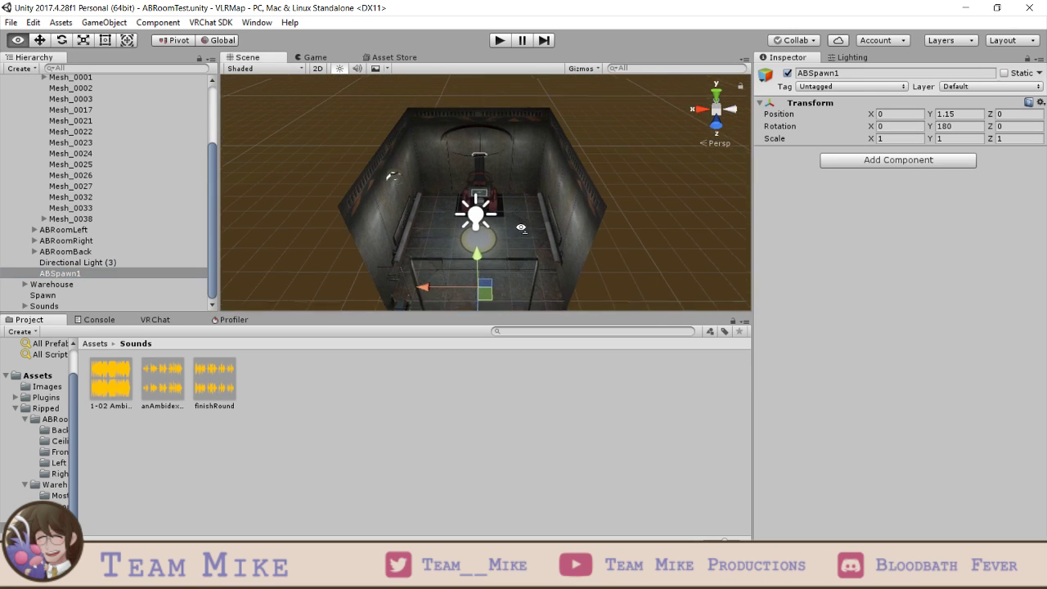
click(957, 126)
text(0)
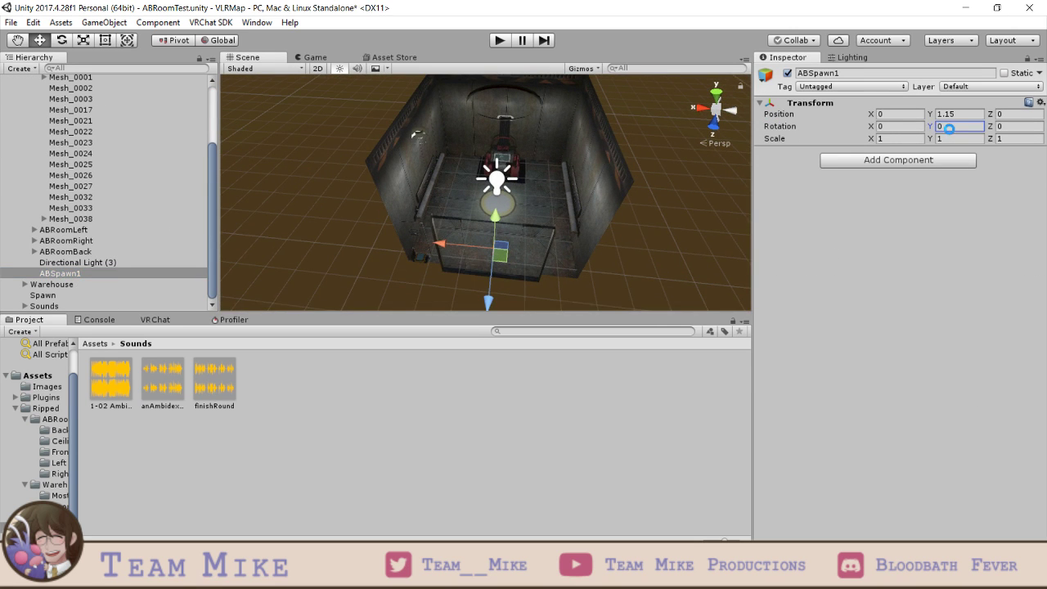
- Locate the Ambidex Room booth in the warehouse and select its teleport trigger mesh, Mesh_0033 under ABRoom0
scroll(542, 185, down, 14)
right_drag(540, 187, 575, 208)
click(529, 191)
key(f)
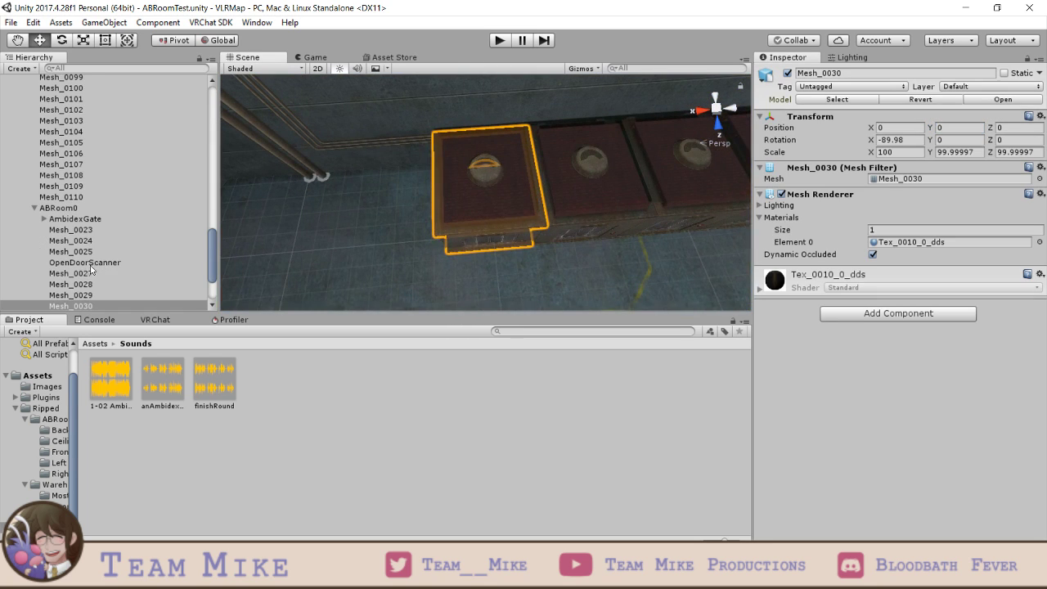
click(64, 259)
click(67, 252)
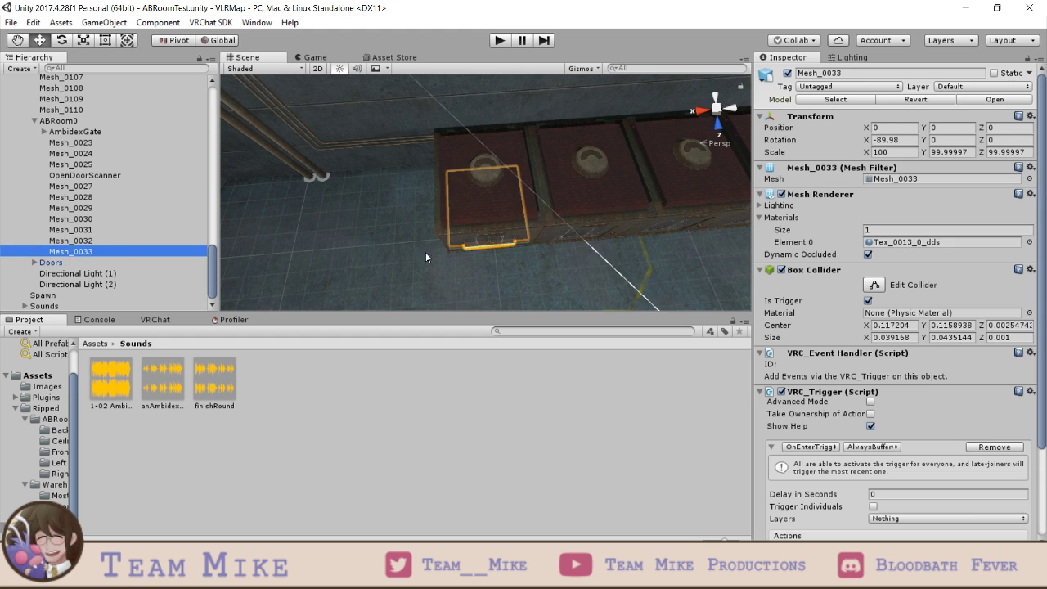
- Examine Mesh_0033's trigger area at the Ambidex Room door and its VRC_Trigger settings
right_drag(509, 248, 510, 138)
middle_drag(509, 196, 506, 145)
right_drag(506, 152, 500, 244)
scroll(499, 242, up, 1)
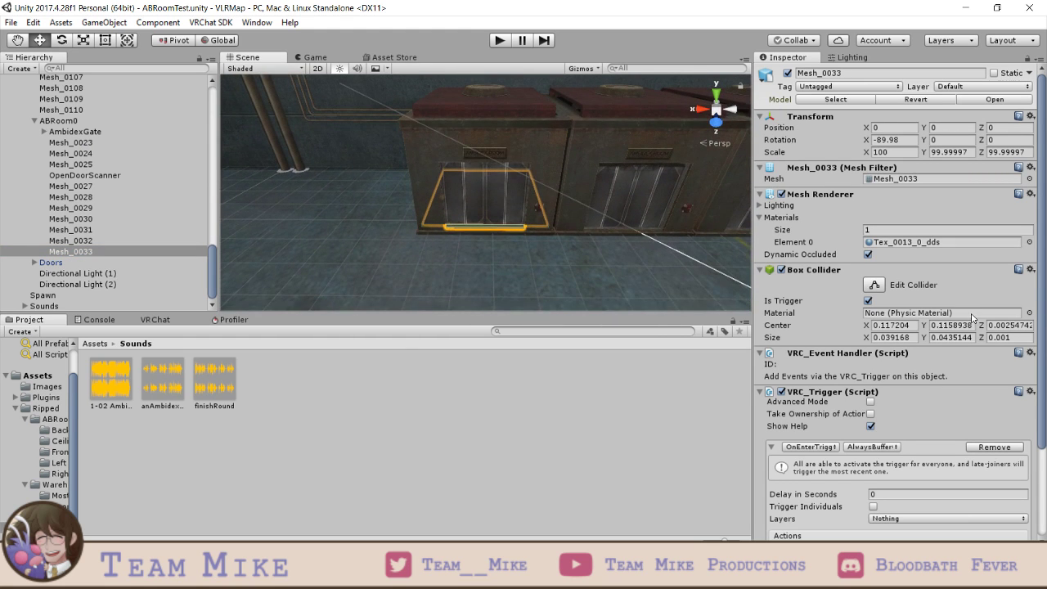
scroll(970, 314, down, 3)
scroll(536, 221, up, 1)
scroll(535, 219, up, 3)
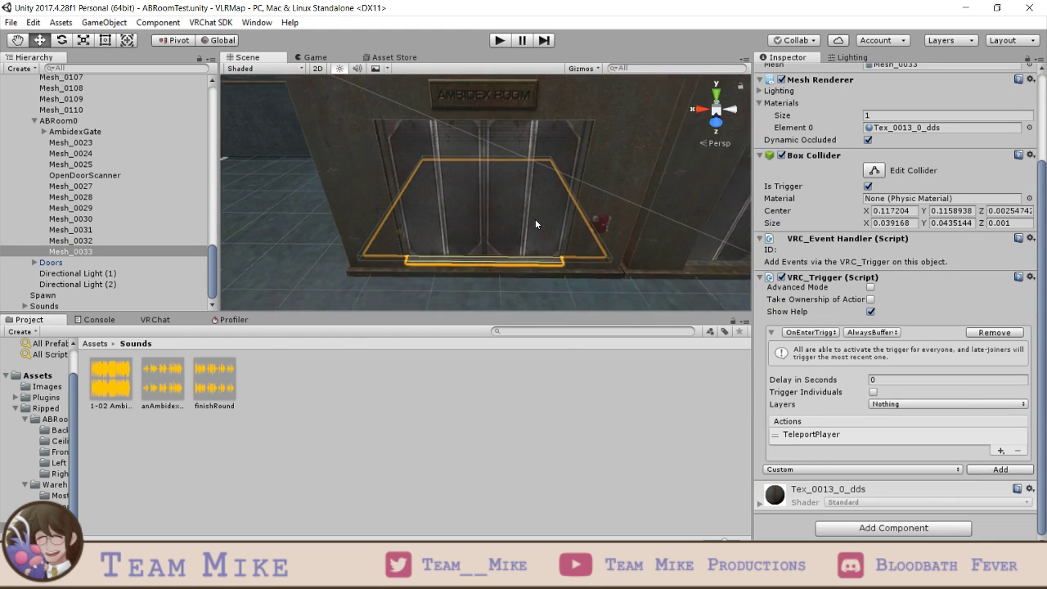
middle_drag(535, 204, 555, 72)
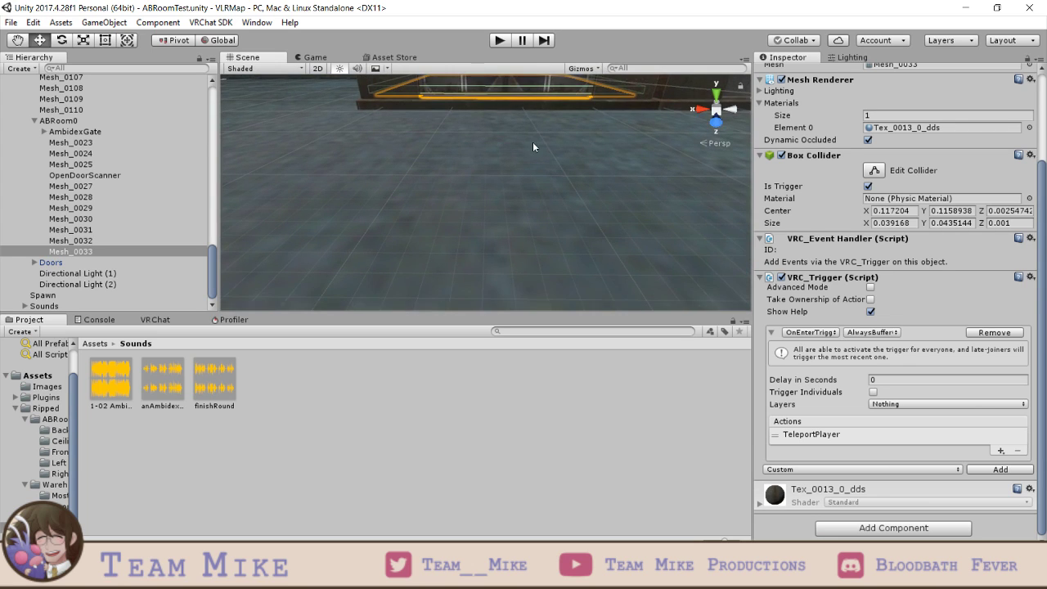
right_drag(532, 143, 538, 113)
middle_drag(527, 149, 515, 276)
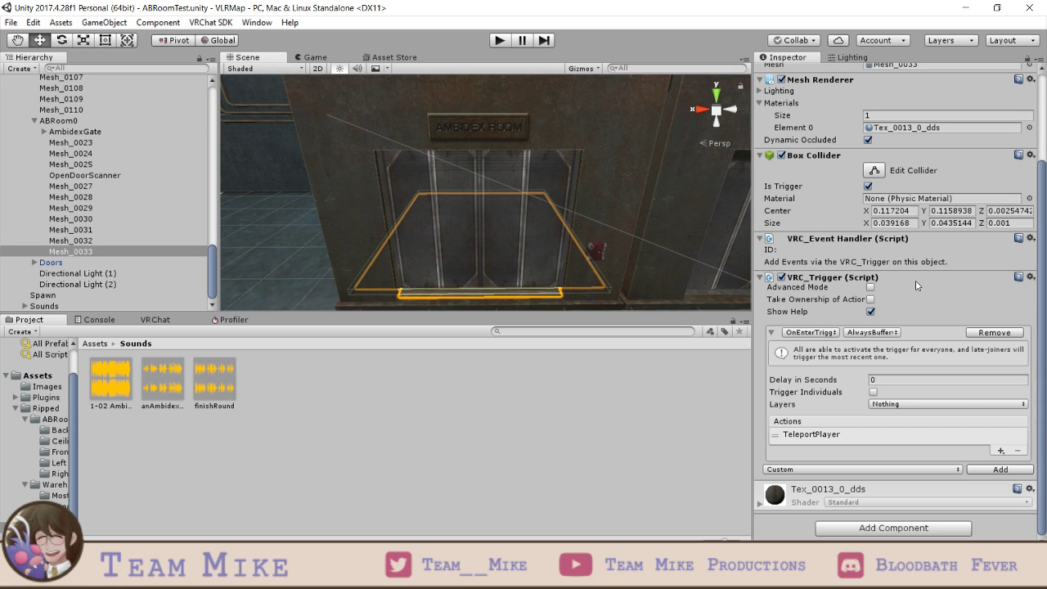
- Check the TeleportPlayer action's receiver on Mesh_0033 and set the trigger's Layers to Everything
click(823, 435)
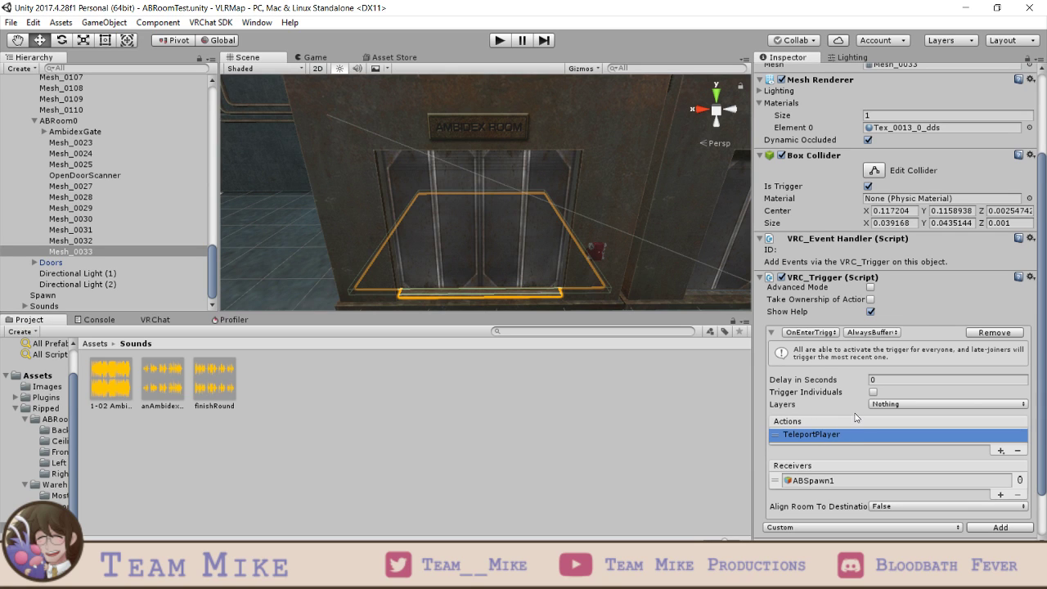
click(889, 405)
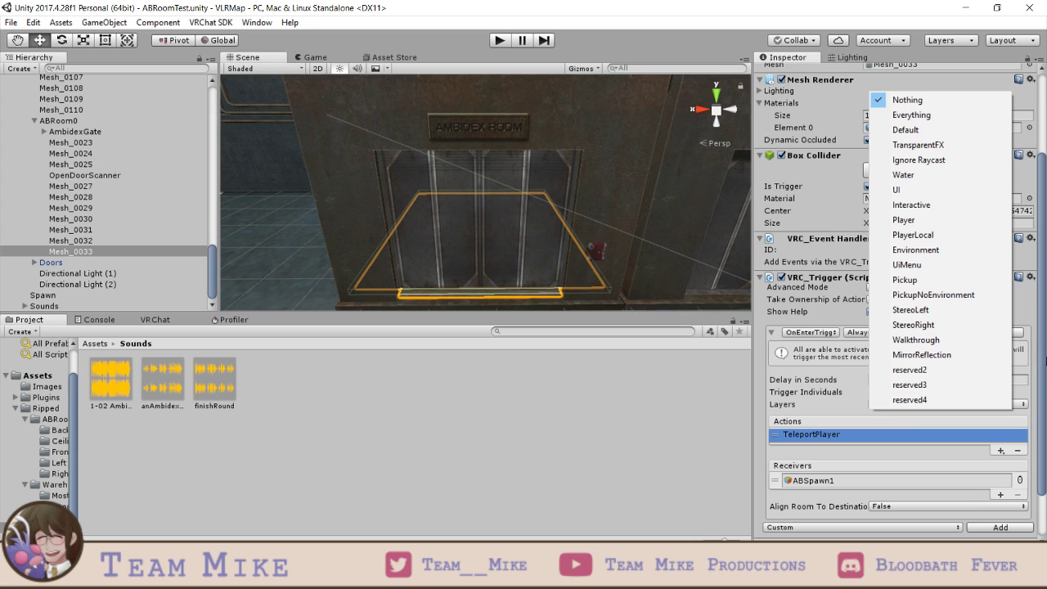
click(911, 115)
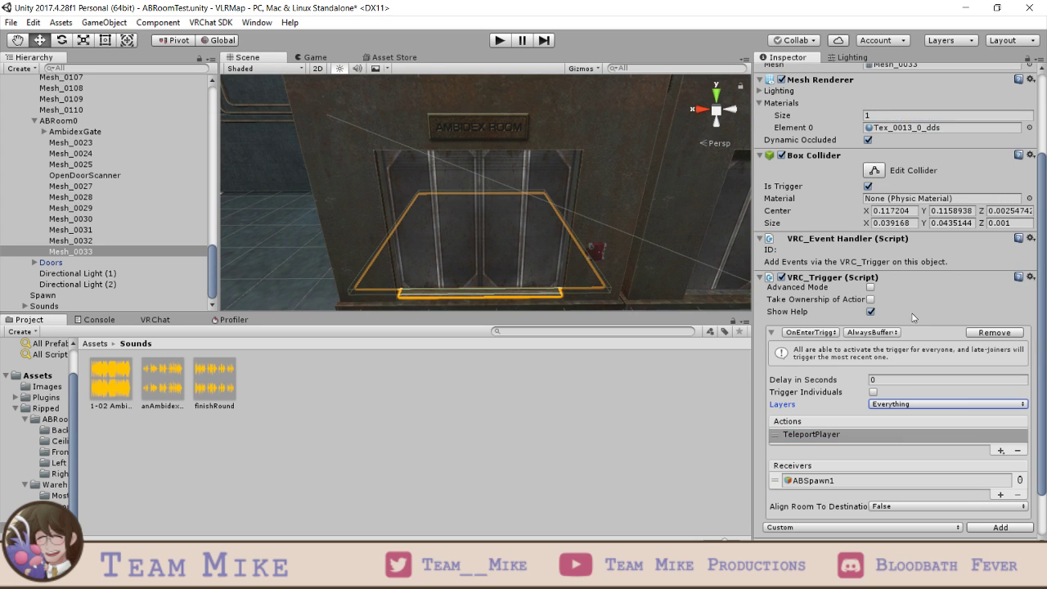
- Examine the neighbouring ABRoom0 objects, including AmbidexGate and the trigger settings of OpenDoorScanner
click(81, 231)
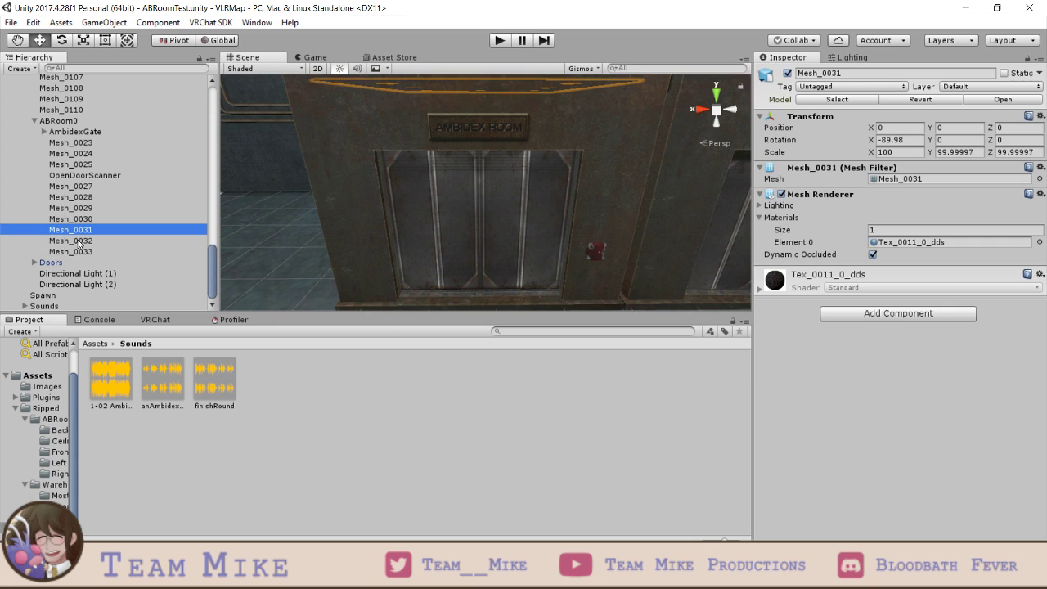
click(82, 176)
click(94, 132)
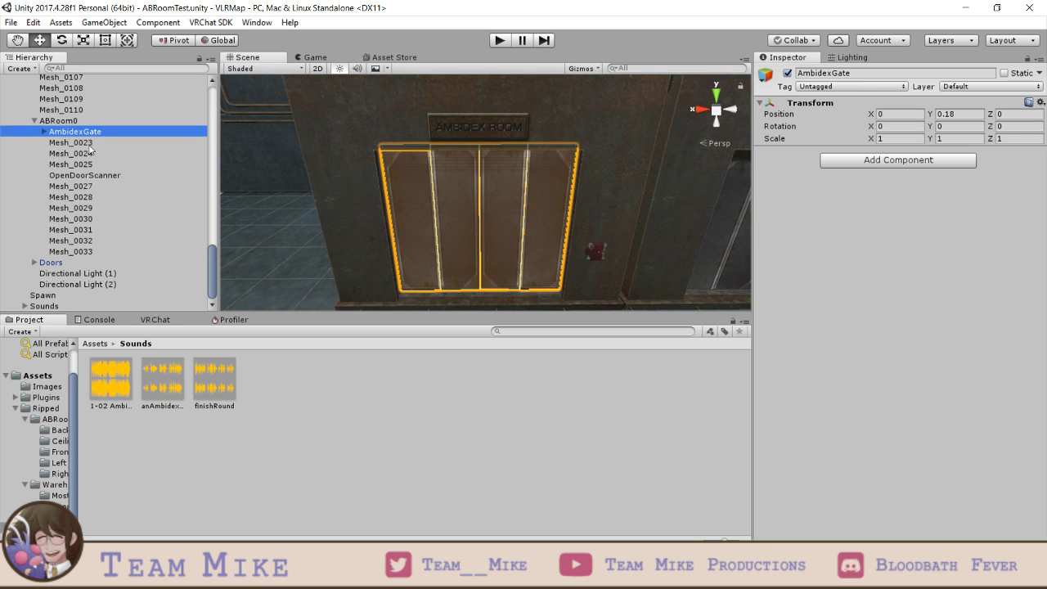
click(82, 178)
scroll(912, 418, down, 5)
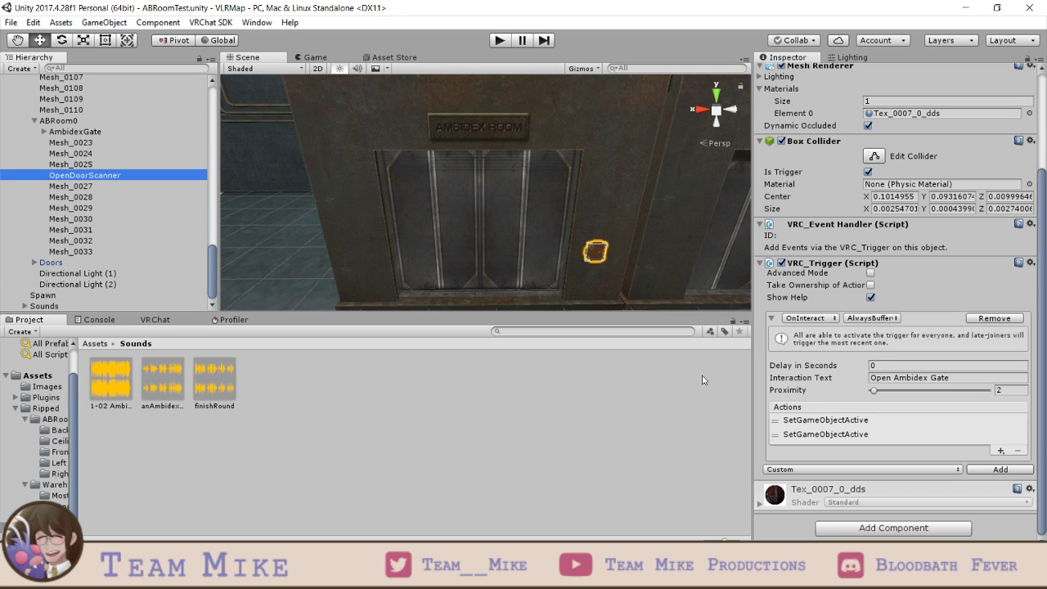
click(86, 165)
click(87, 142)
- Clear the Layers selection of Mesh_0033's OnEnterTrigger event and set it to Player only
click(77, 251)
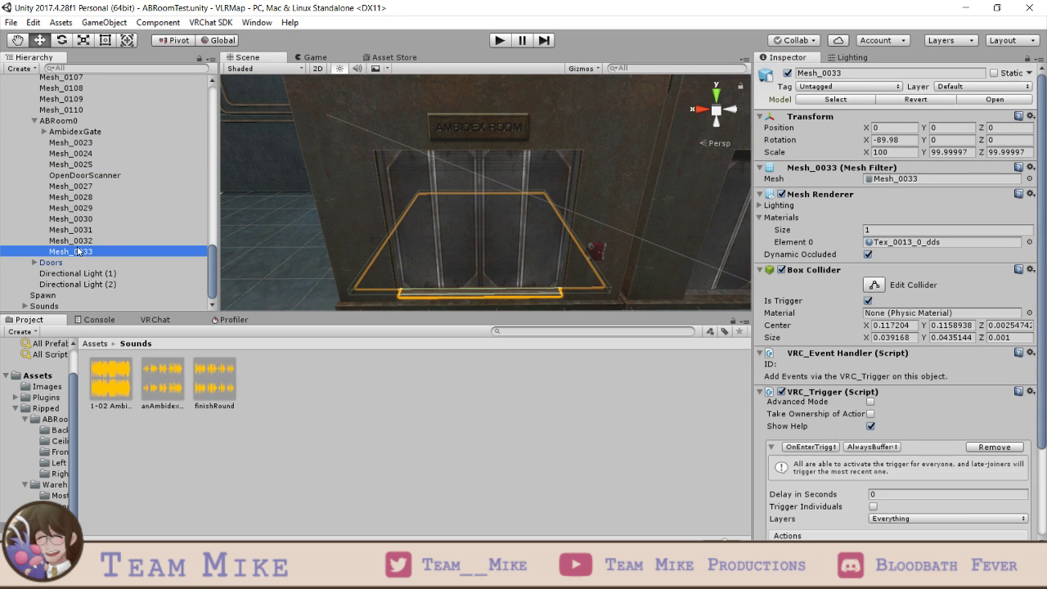
scroll(987, 493, down, 3)
click(899, 406)
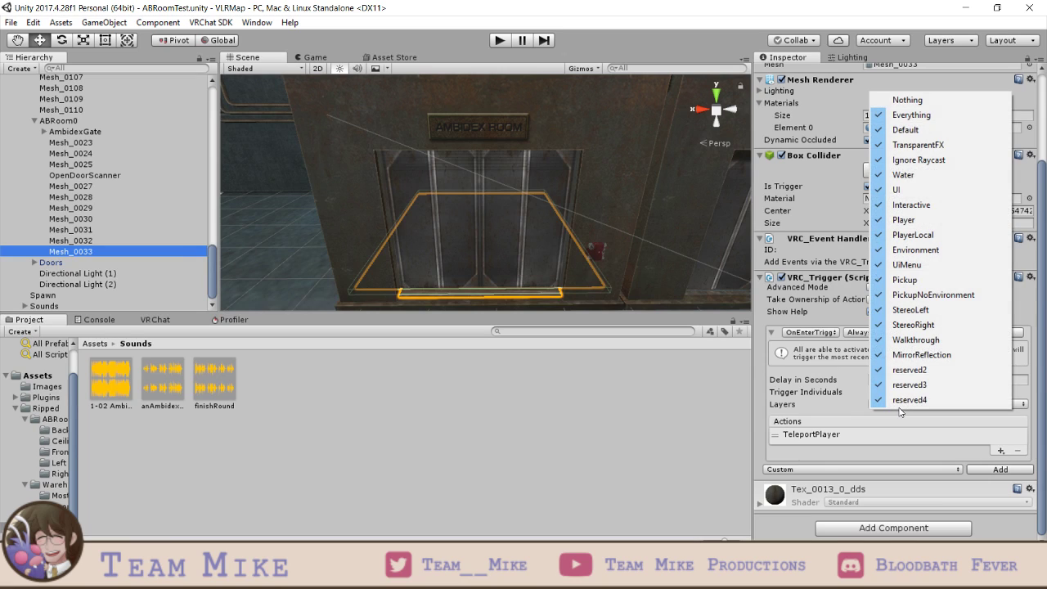
click(1045, 401)
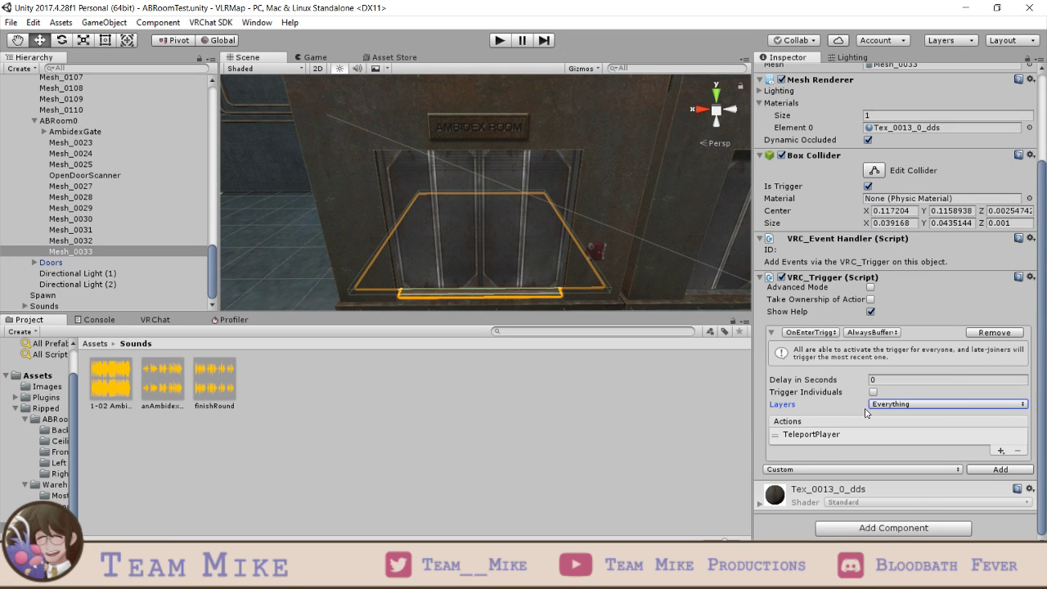
click(870, 407)
click(891, 101)
click(882, 406)
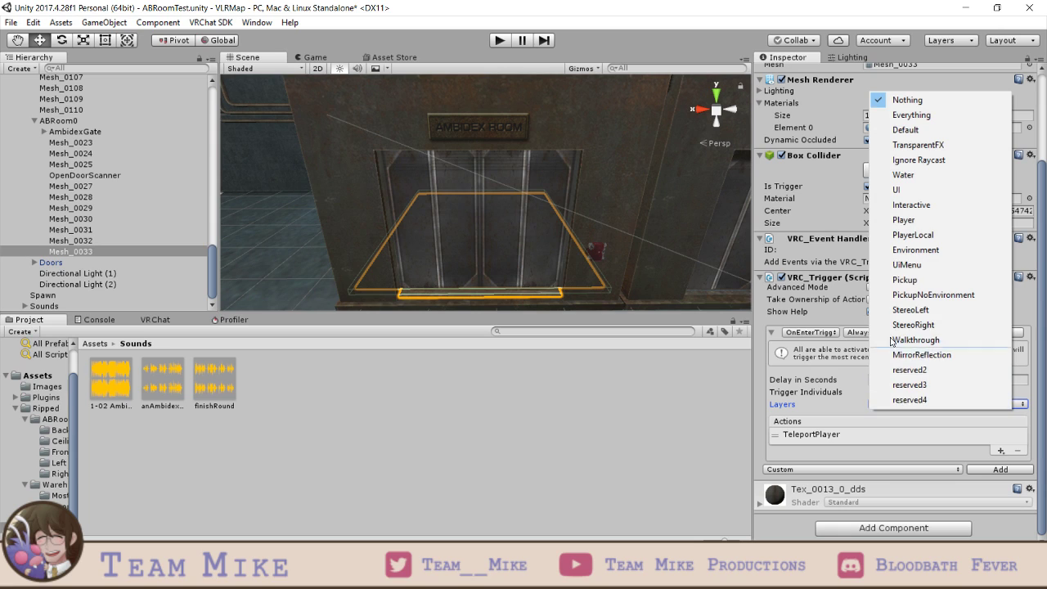
click(924, 219)
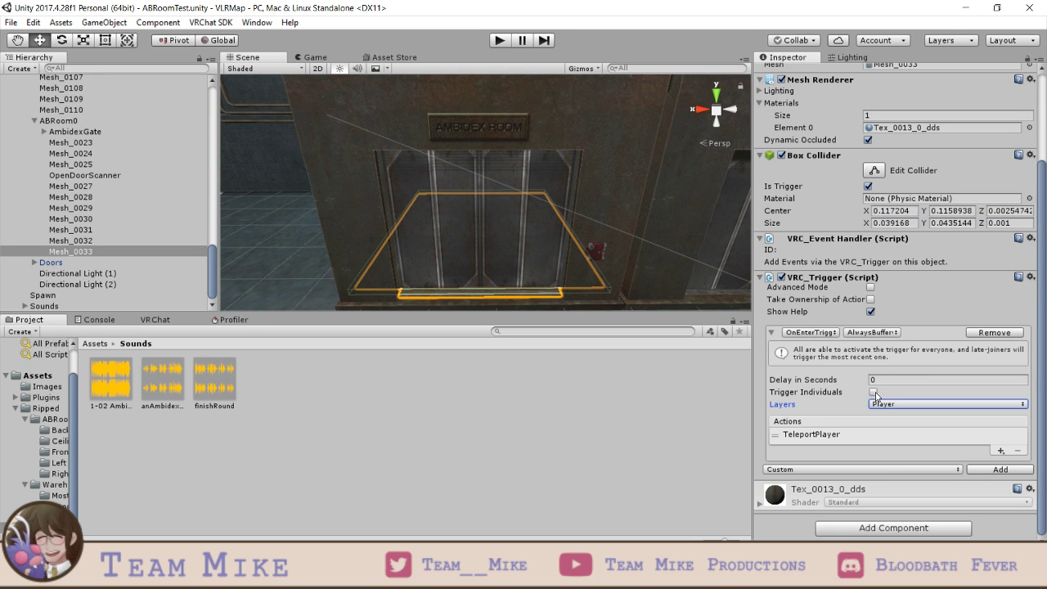
- Set Mesh_0033's trigger broadcast to AlwaysUnbuffered and enable Trigger Individuals
click(873, 393)
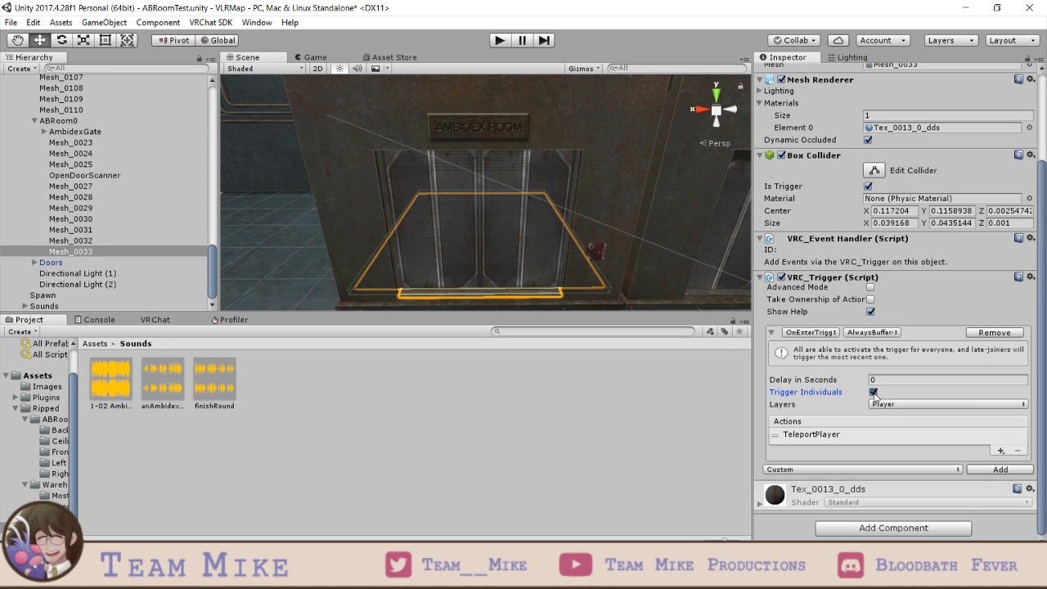
click(885, 333)
click(885, 348)
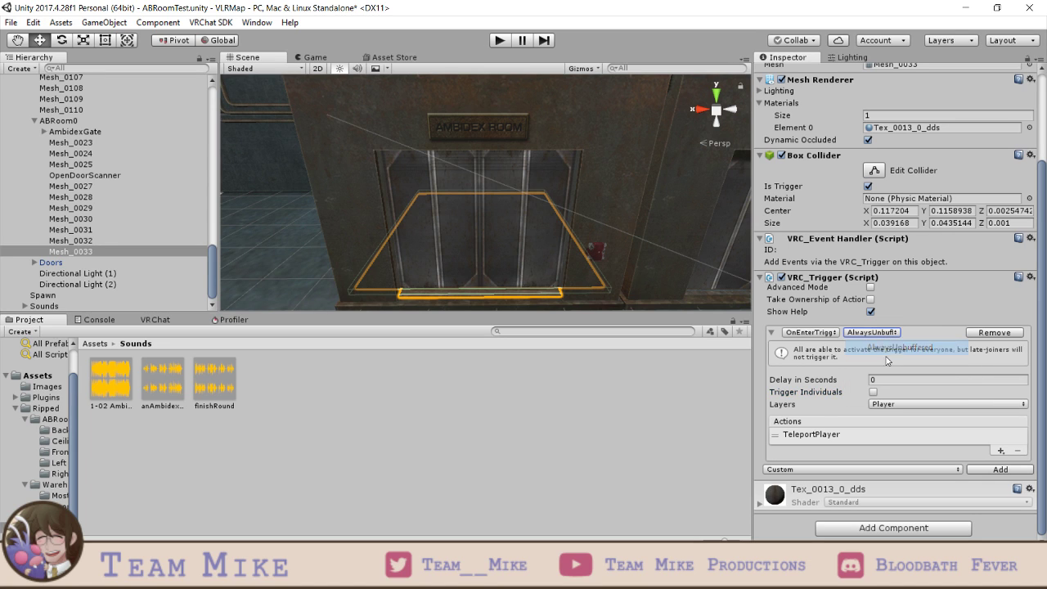
click(872, 393)
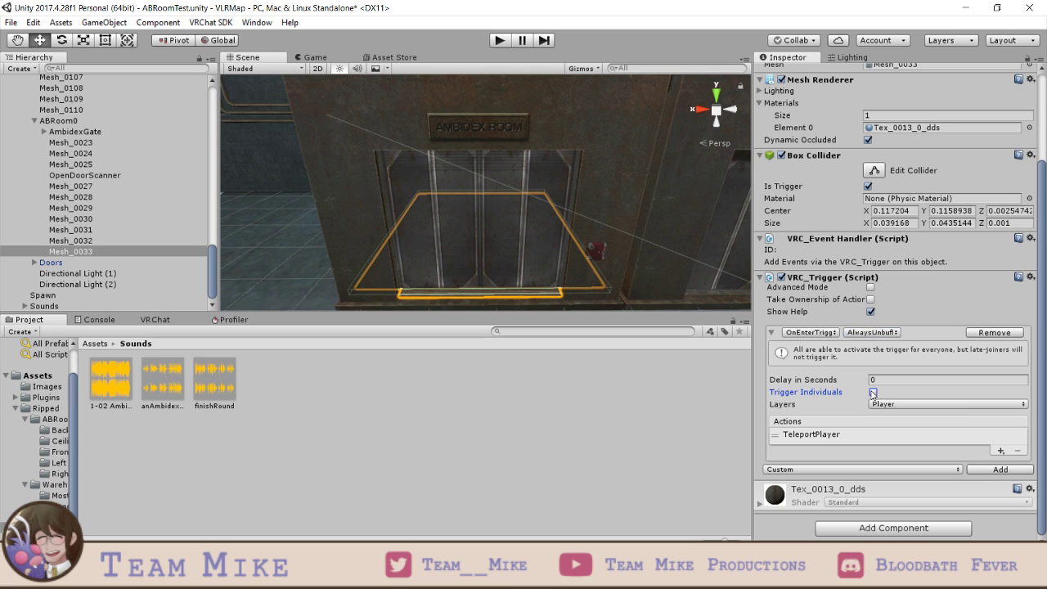
- Set Align Room To Destination to True for Mesh_0033's TeleportPlayer action targeting ABSpawn1
click(863, 435)
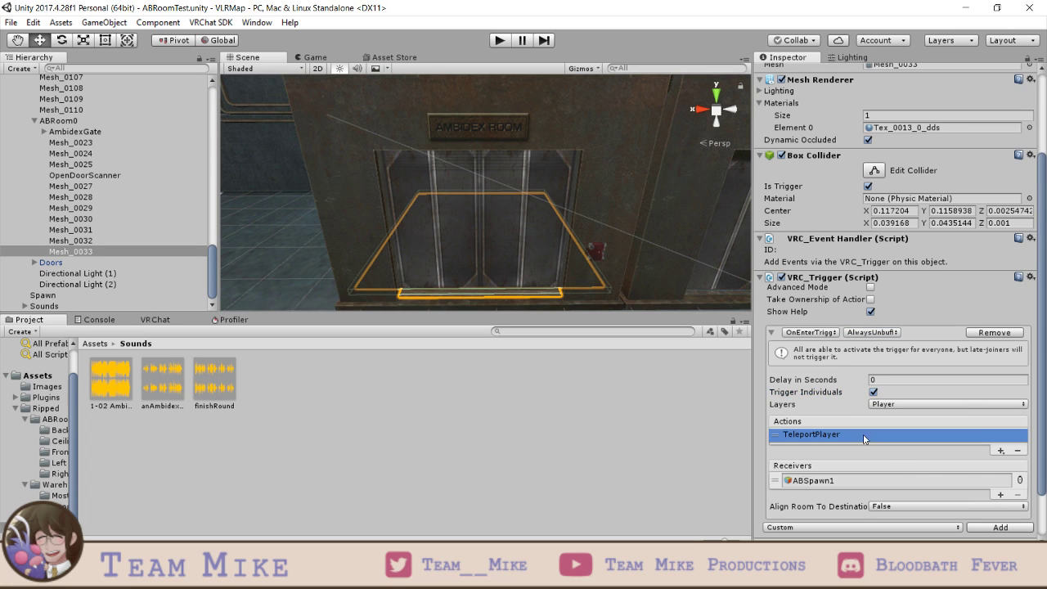
scroll(917, 477, down, 2)
click(919, 452)
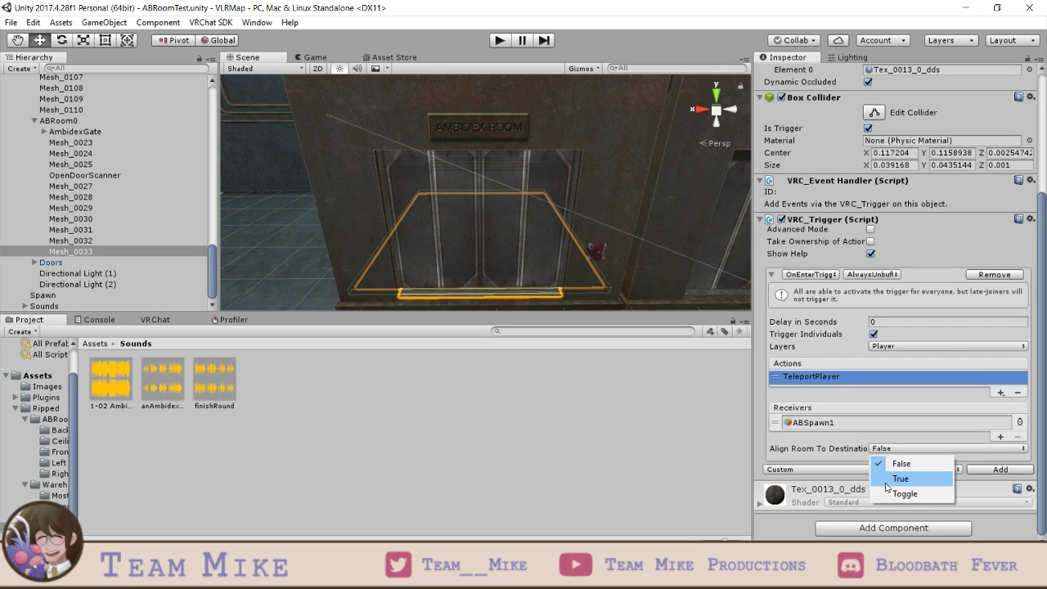
click(915, 477)
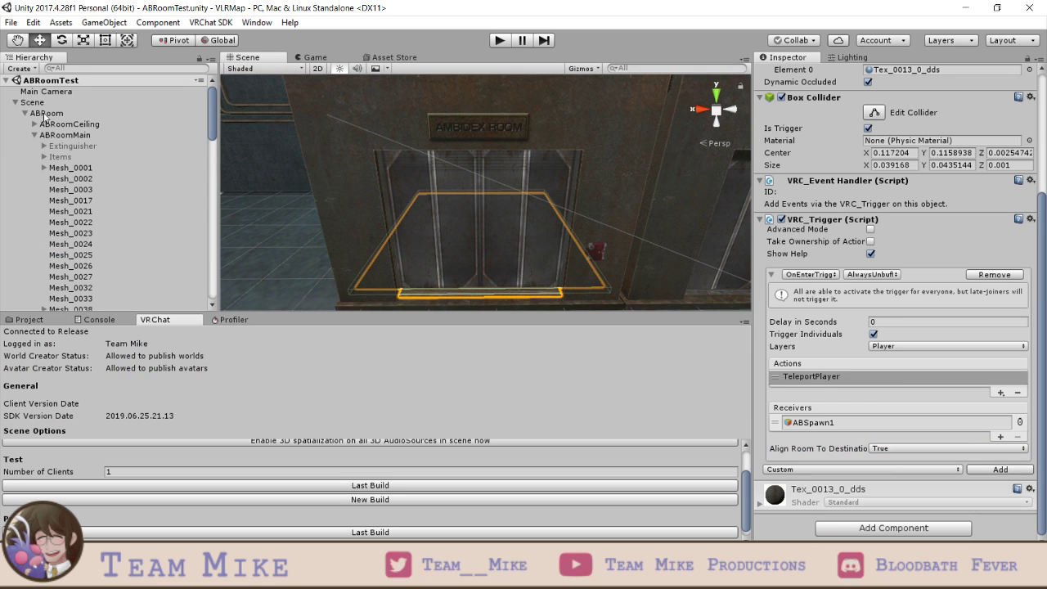
- Assign the Spawn object as spawn Element 0 in Scene's VRC_Scene Descriptor and launch a new VRChat test build
click(37, 102)
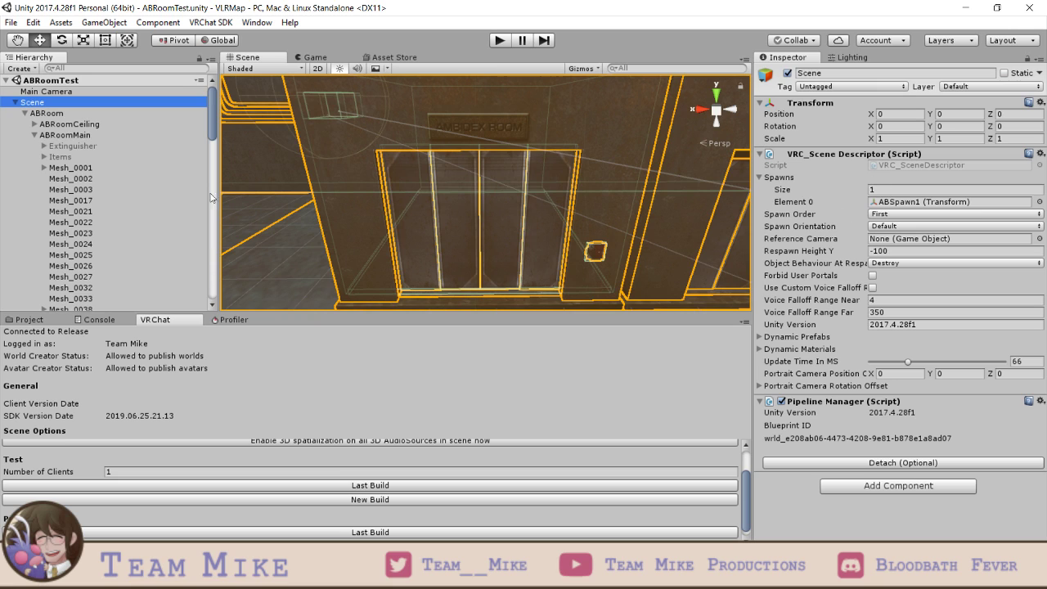
scroll(134, 184, down, 15)
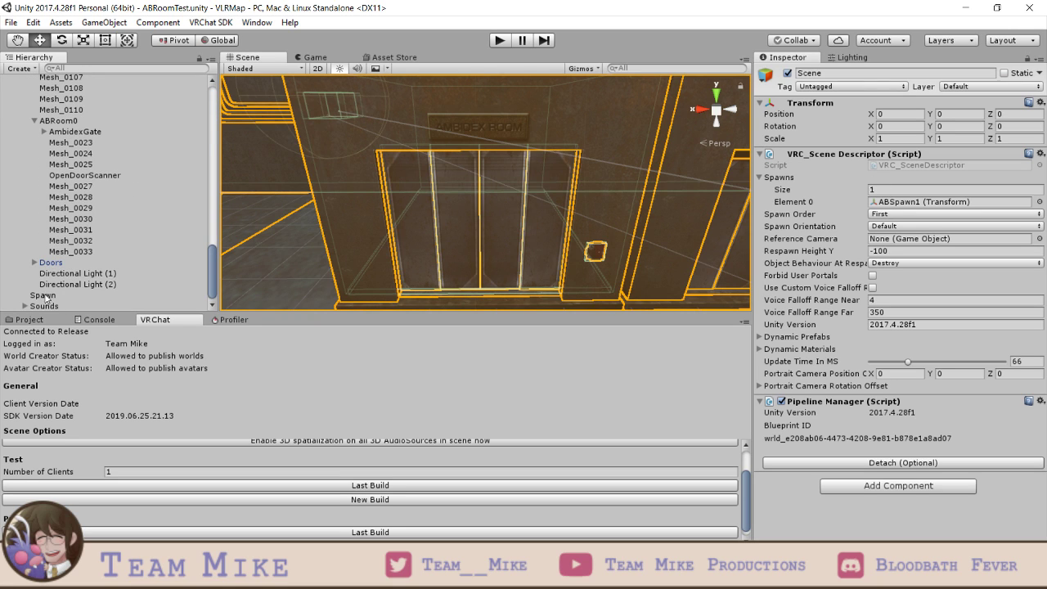
drag(42, 295, 905, 204)
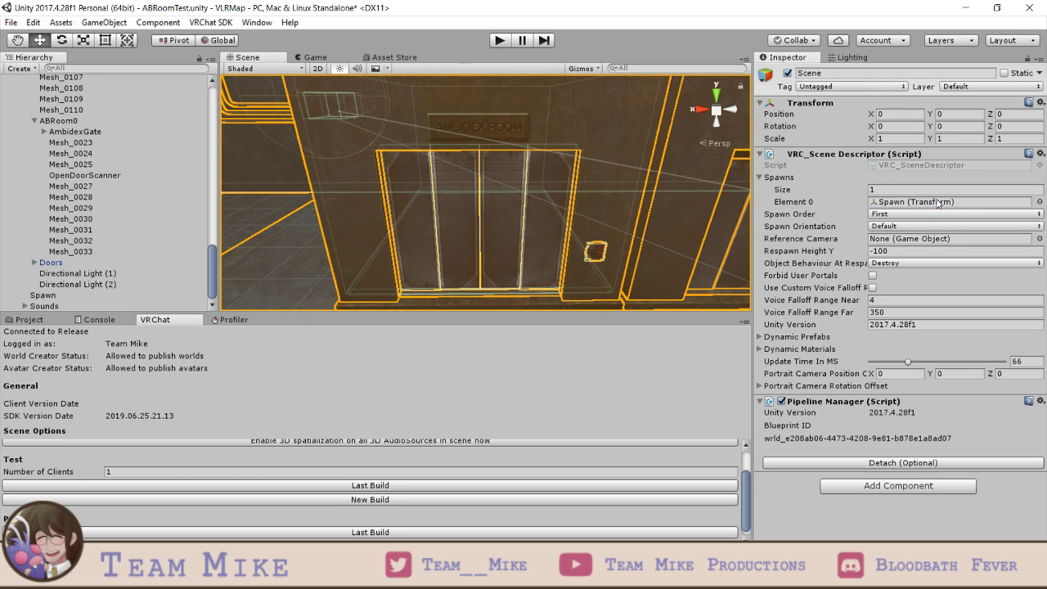
click(378, 500)
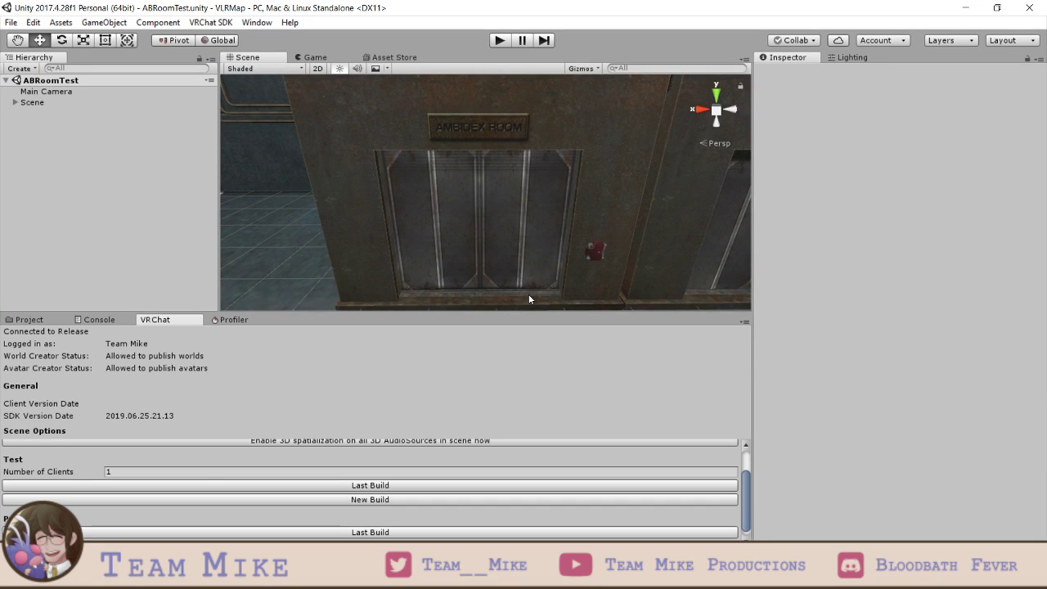
click(27, 319)
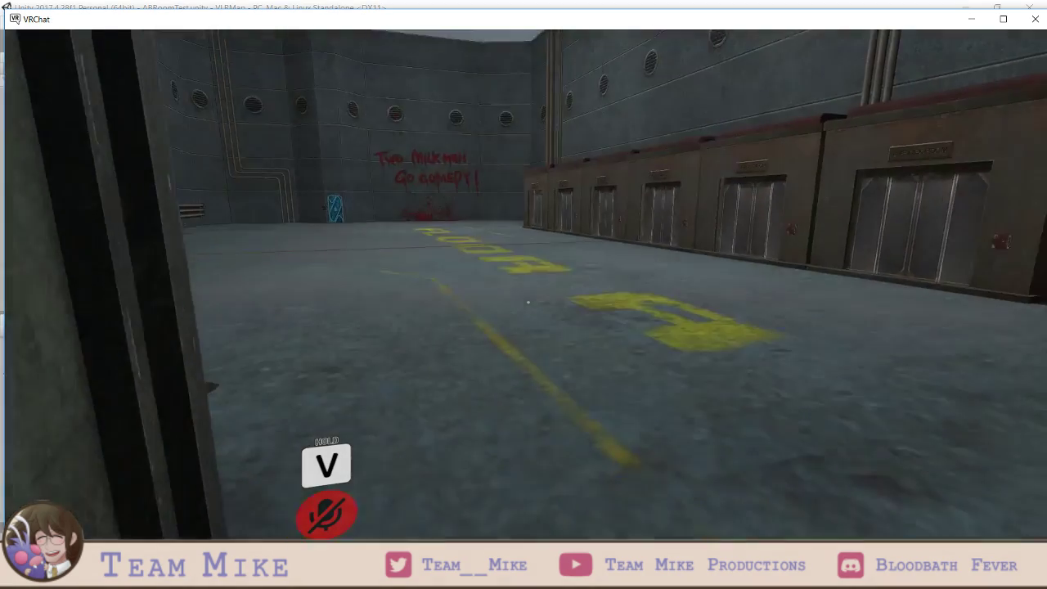
- Walk through the warehouse in the VRChat test build and test the teleport trigger at the Ambidex Room doors
key(w)
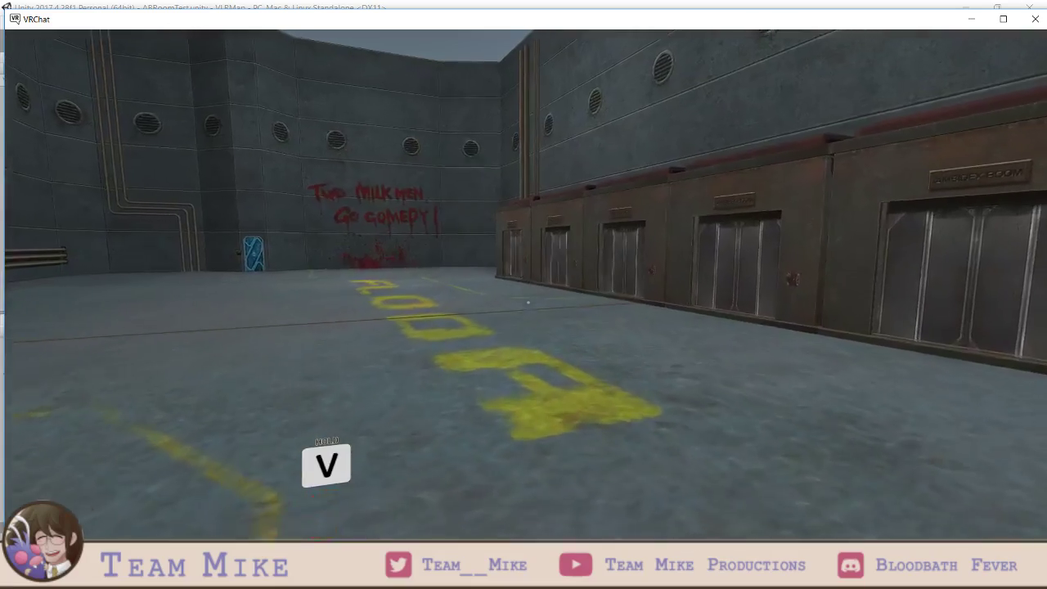
key(w)
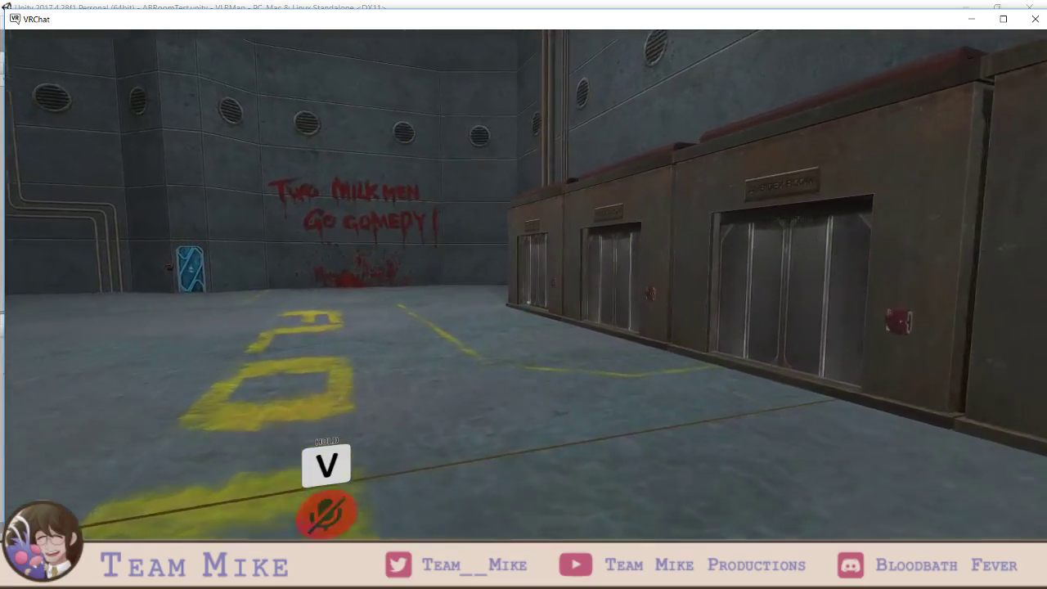
key(w)
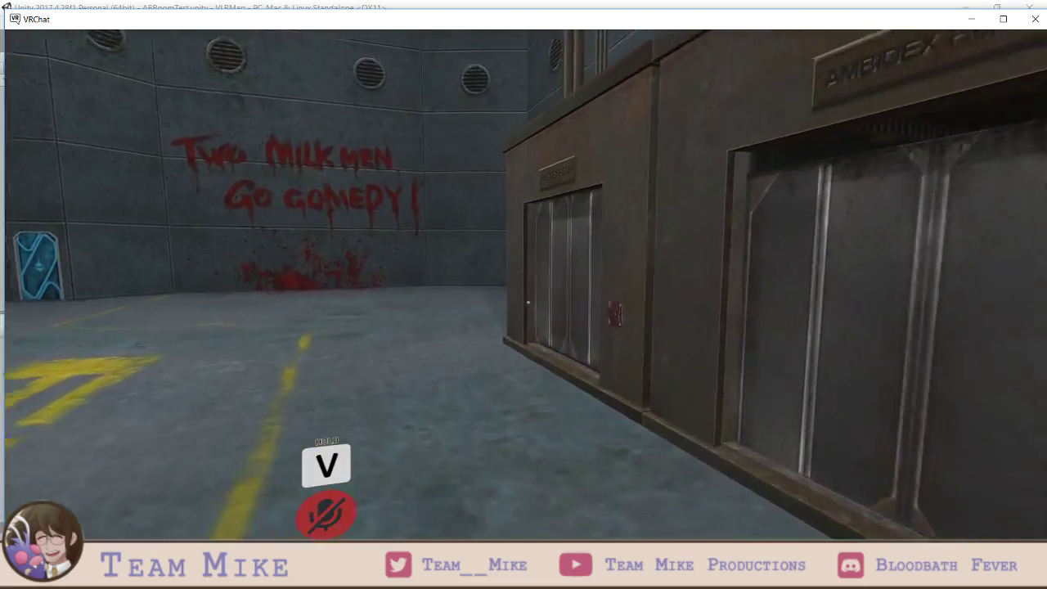
key(w)
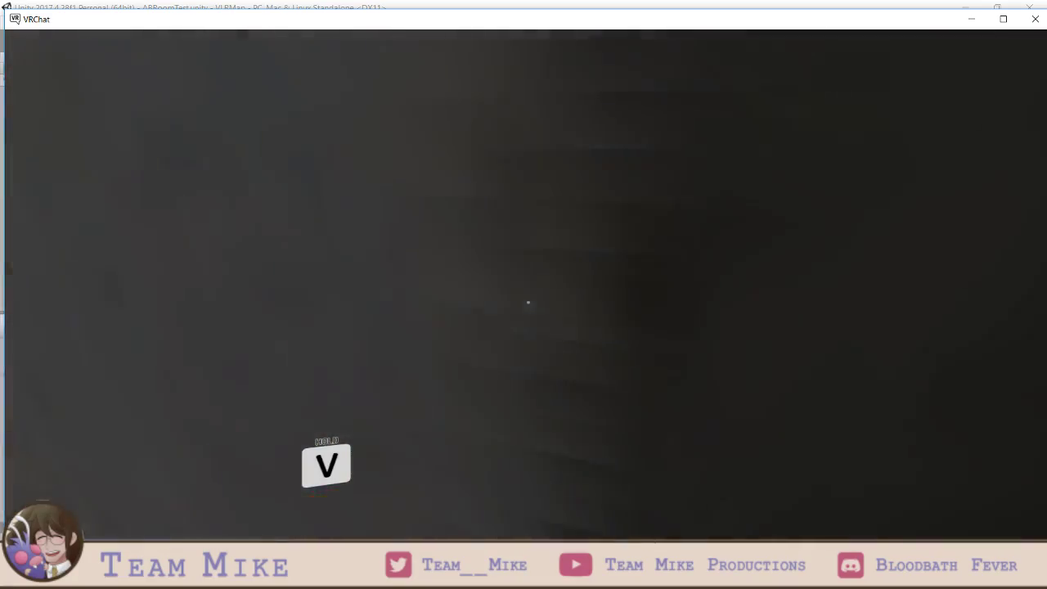
key(w)
click(528, 303)
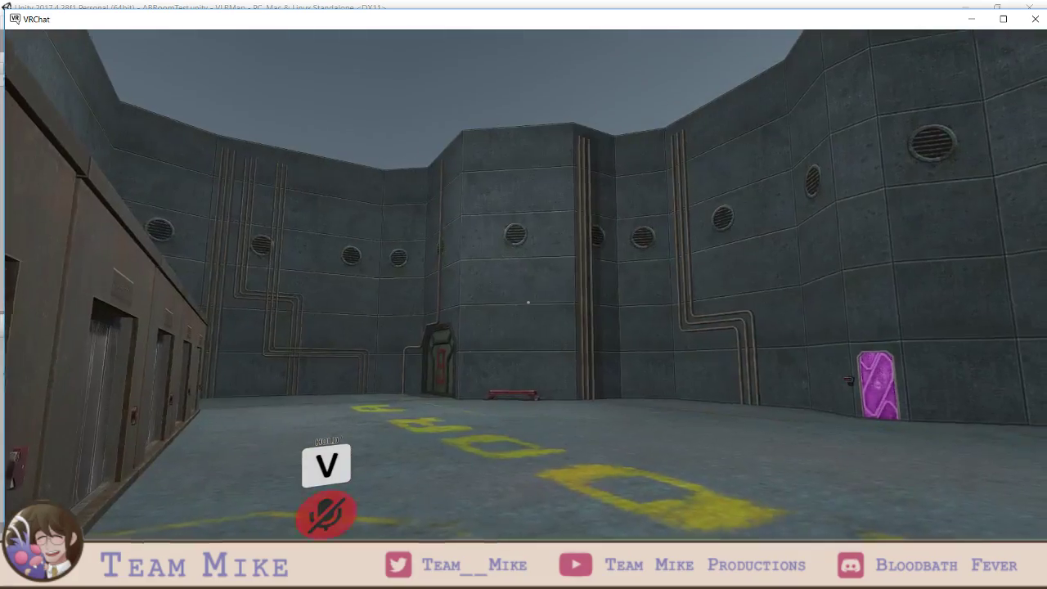
key(w)
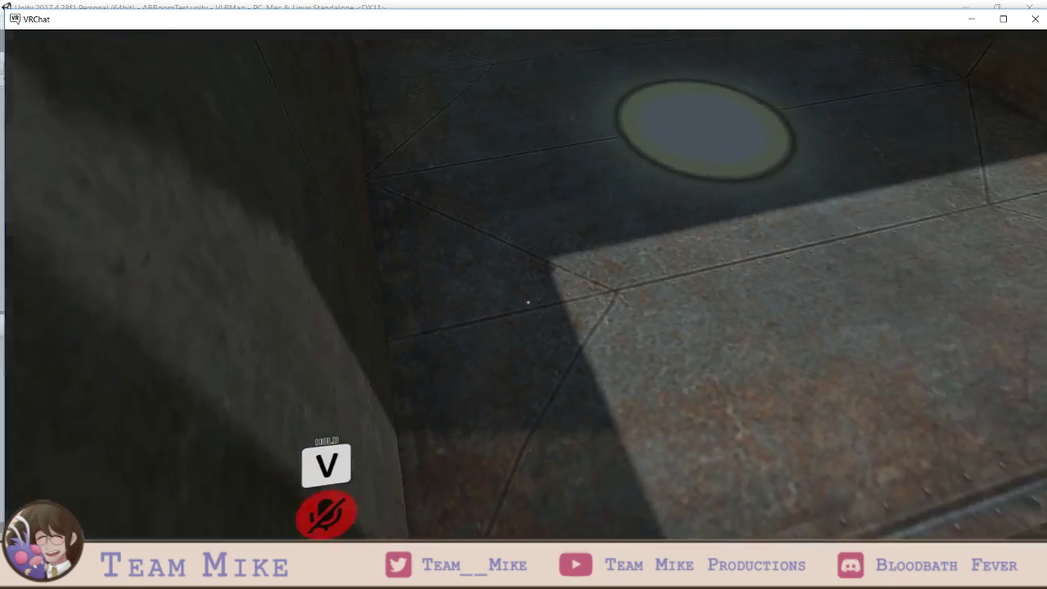
key(d)
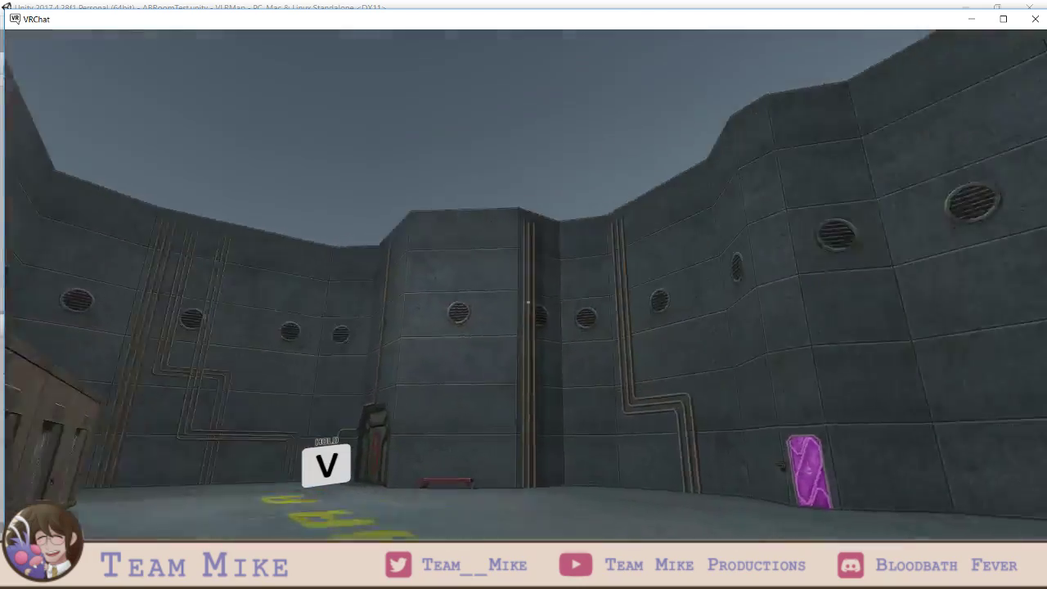
key(w)
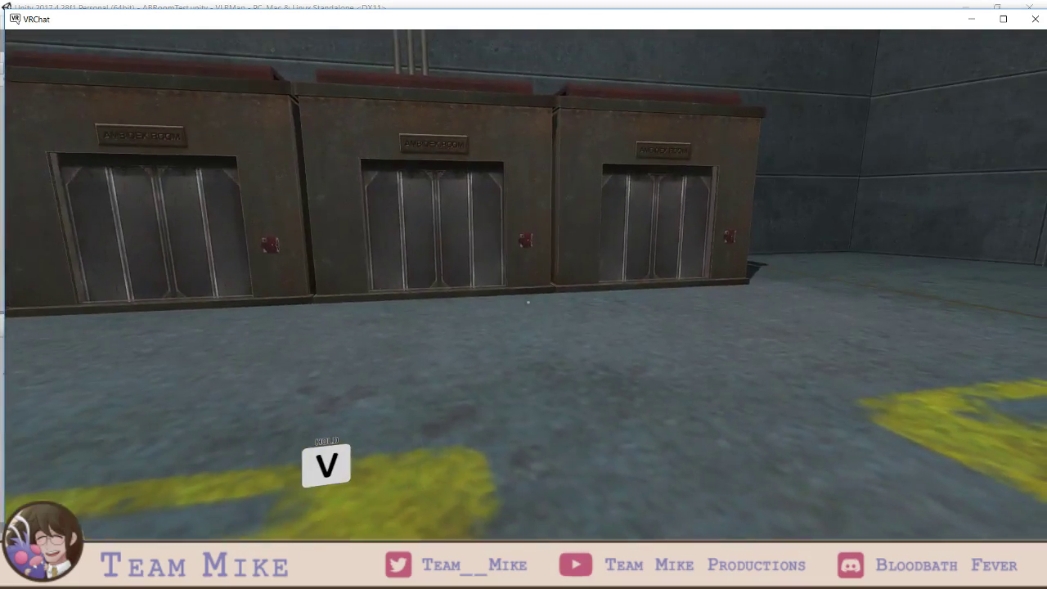
- Exit the VRChat test build from its settings and return to the ABRoomTest scene in Unity
key(Escape)
click(564, 296)
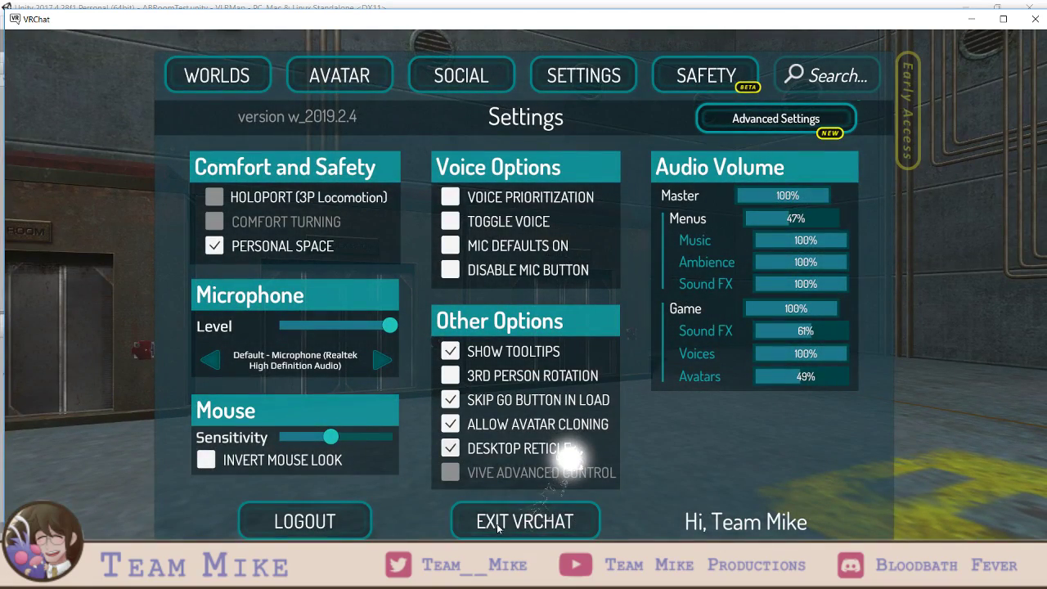
click(506, 528)
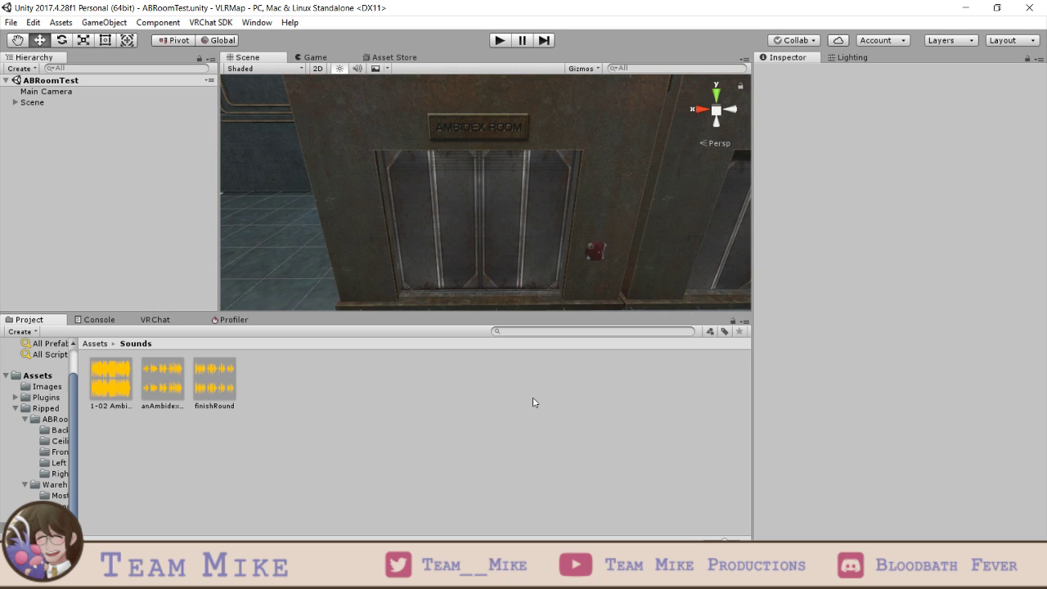
key(alt)
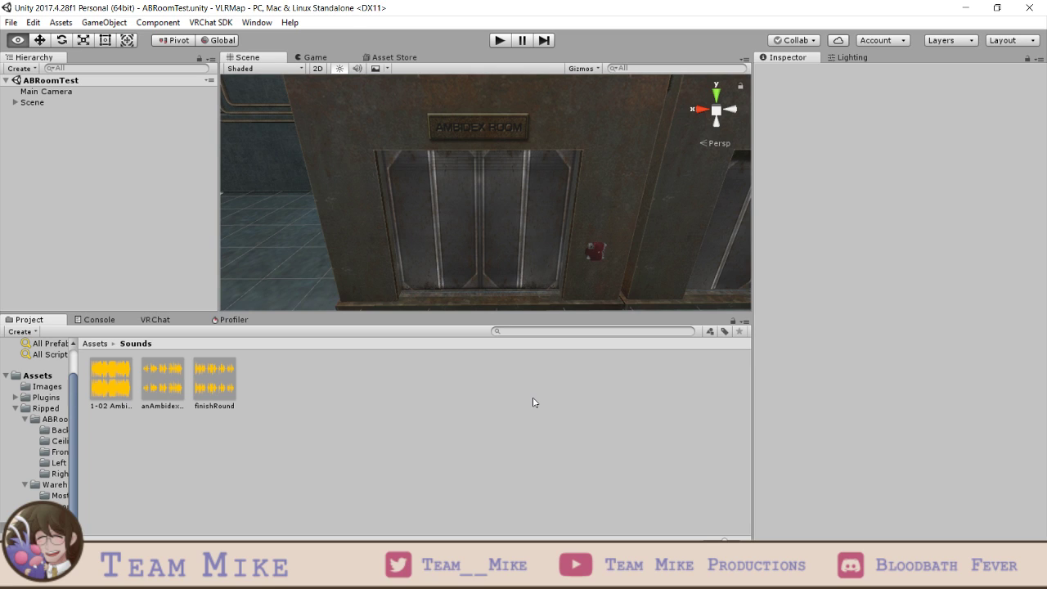